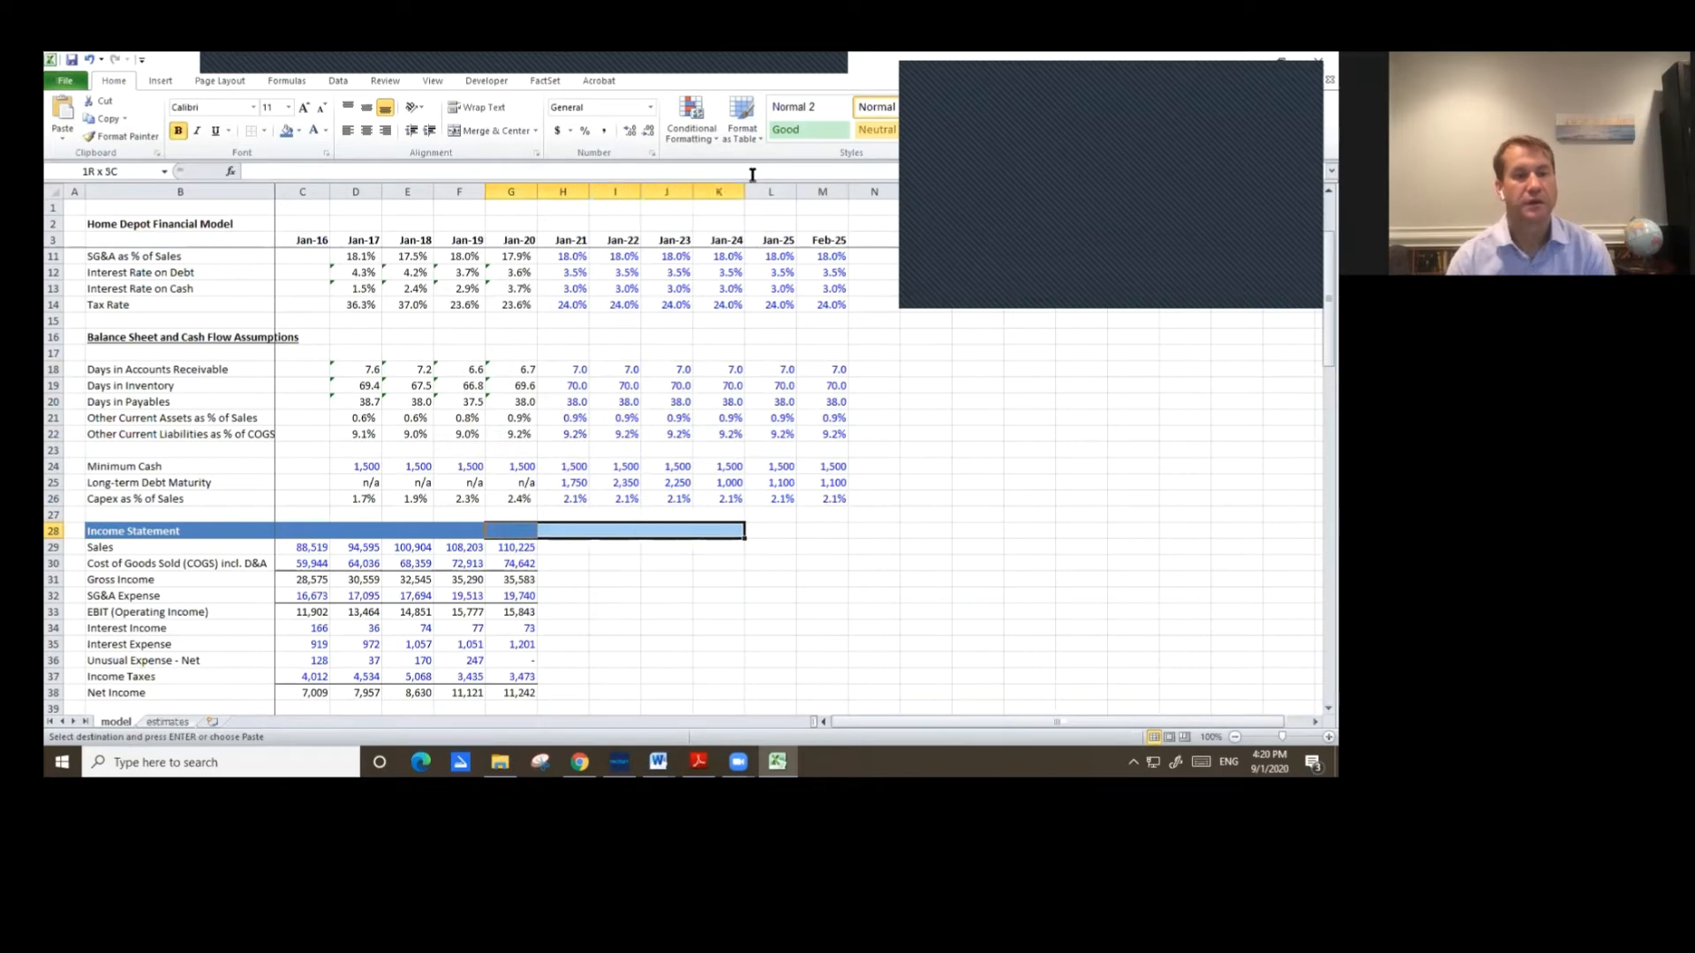
Paste the Income Statement header formatting across row 28 through the Feb-25 column.
key("ctrl+v")
key("Escape")
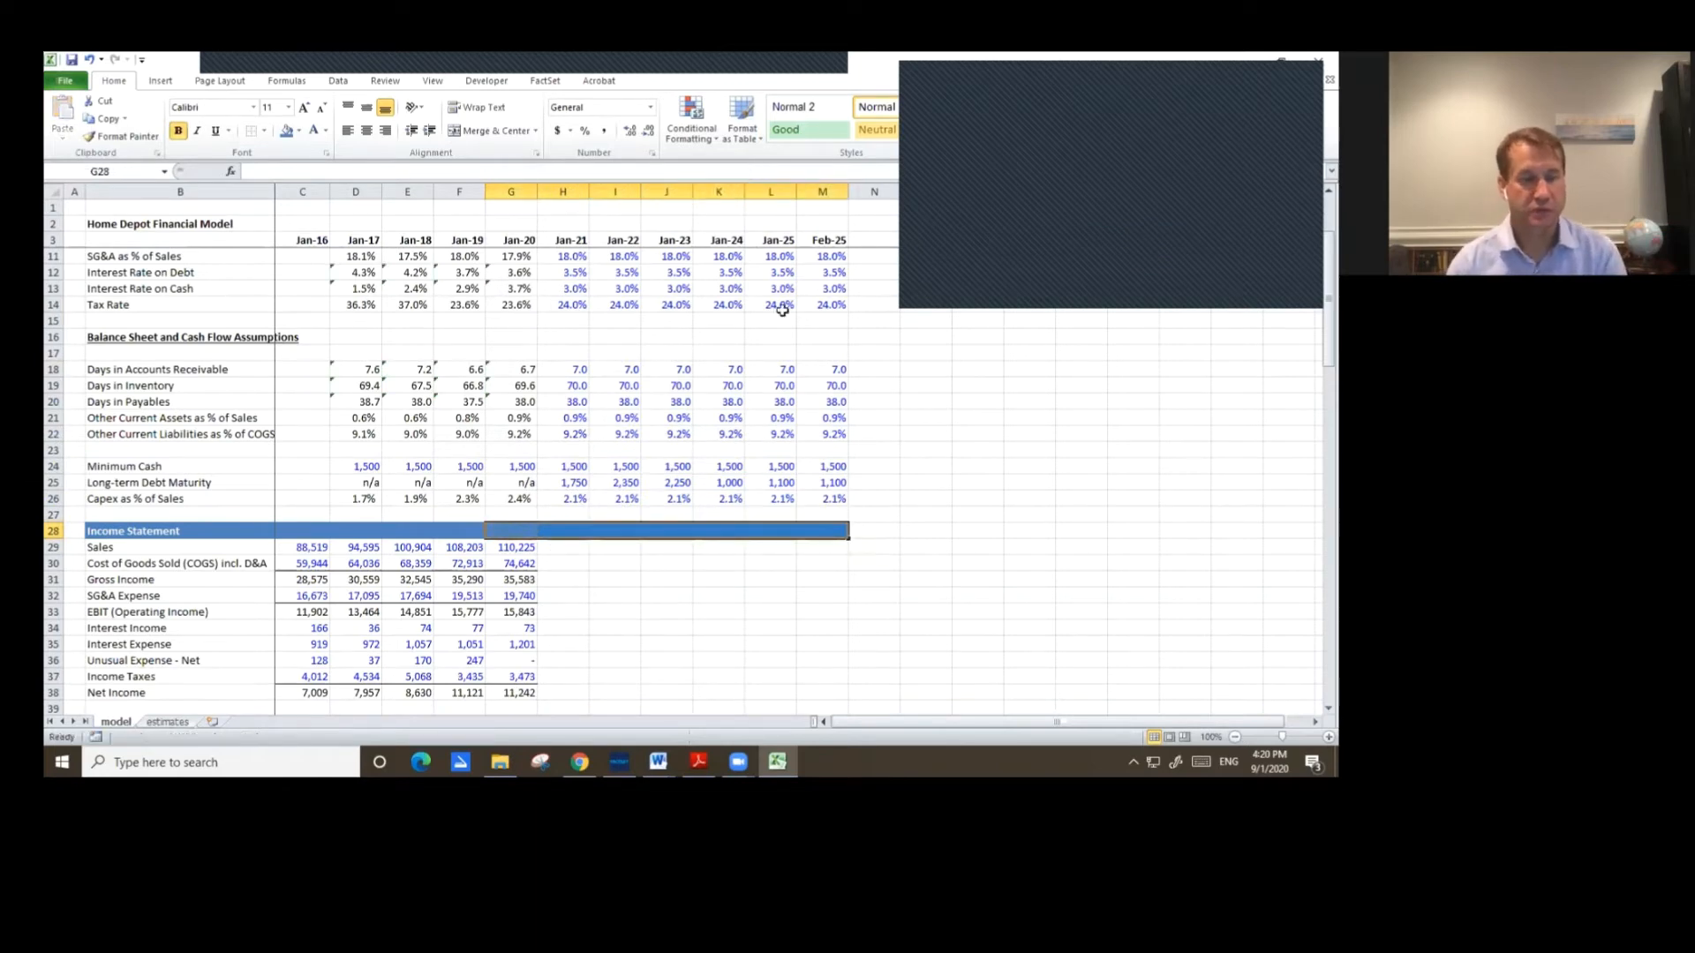
scroll(706, 486, "down", 4)
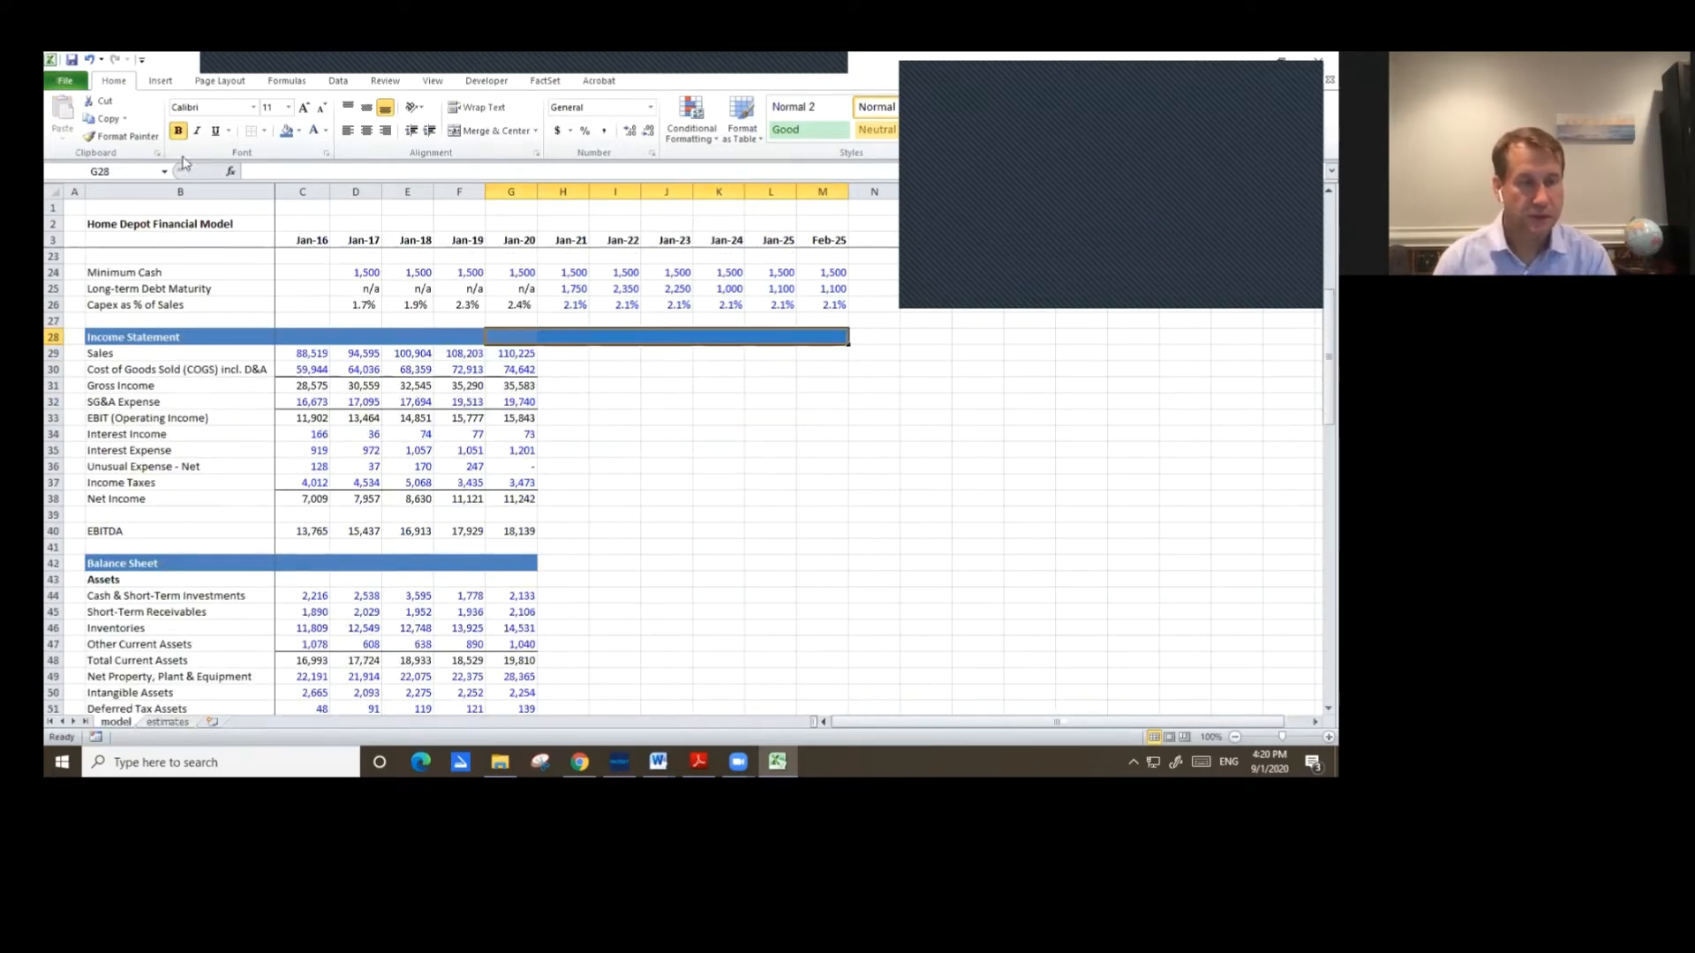
left_click(72, 60)
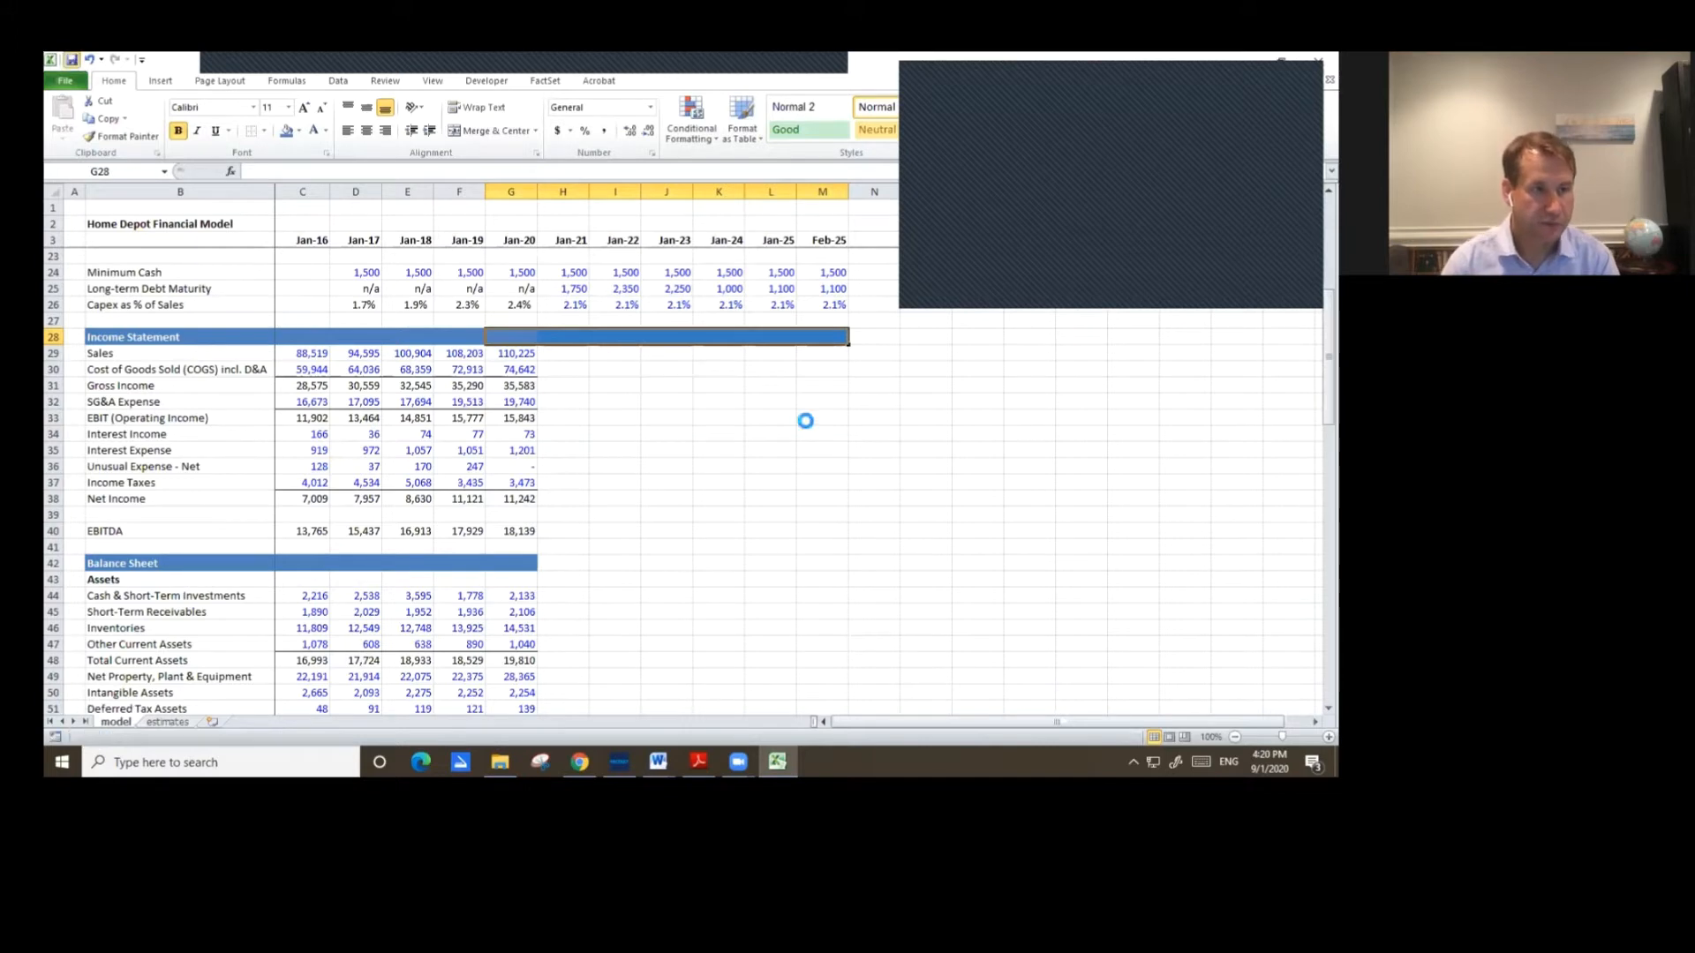
Enter the Jan-21 Sales formula as Jan-20 sales times one plus the Jan-21 sales growth rate.
left_click(565, 353)
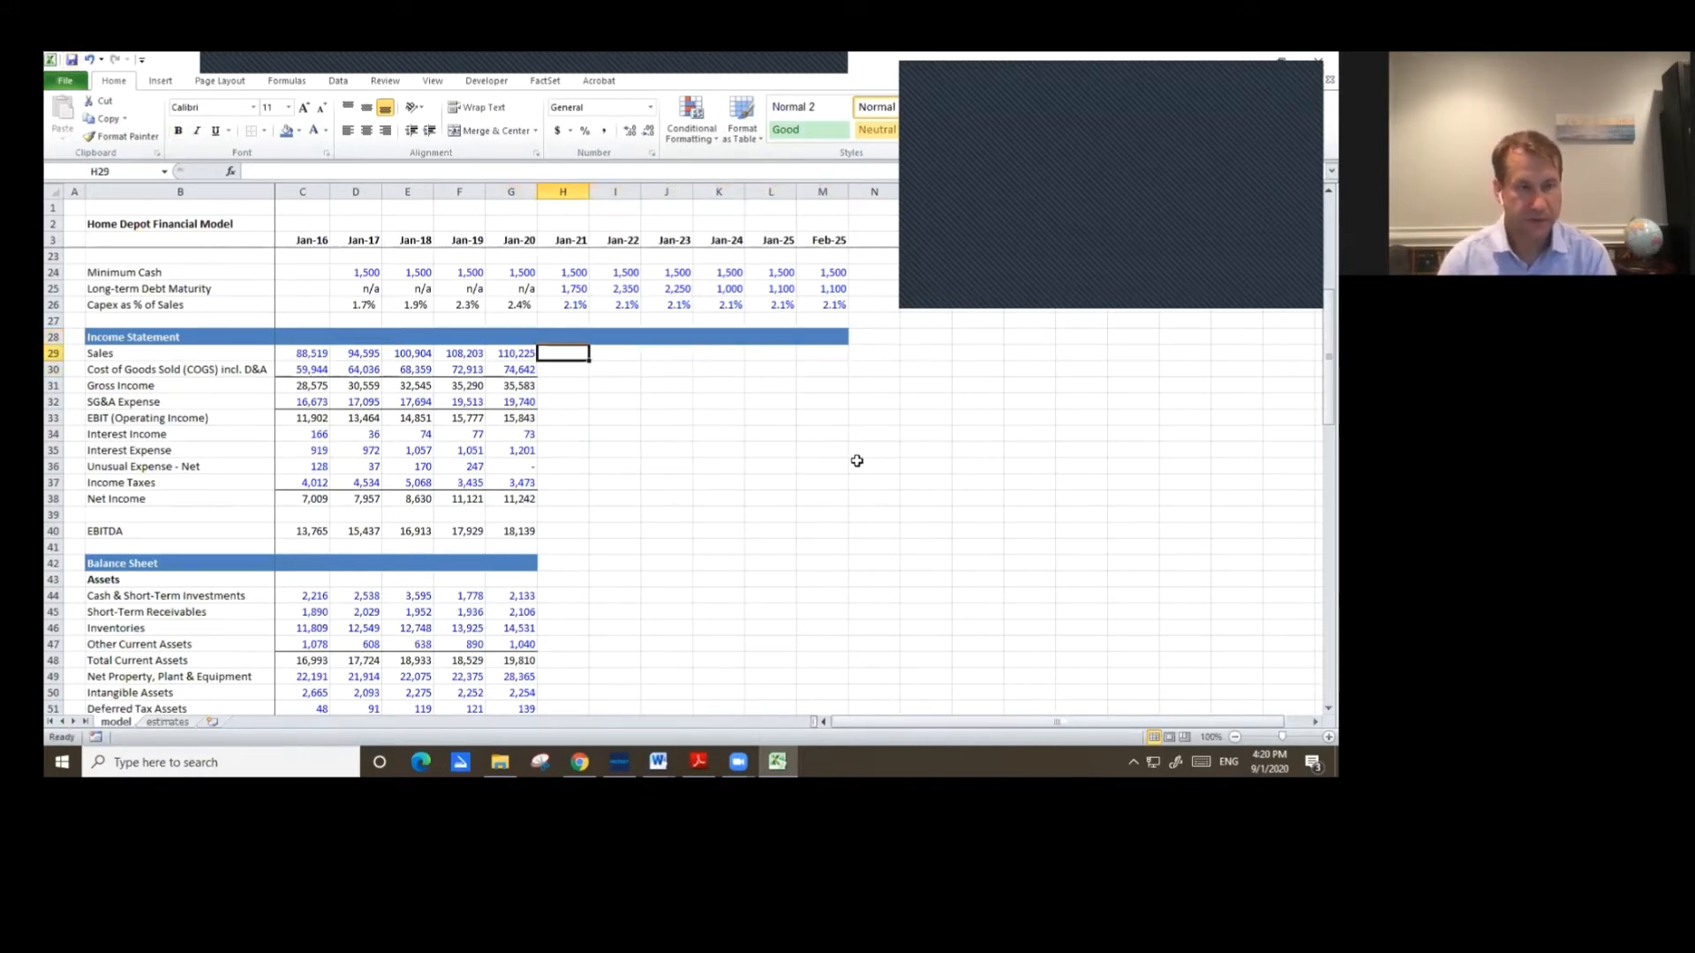
scroll(980, 564, "up", 1)
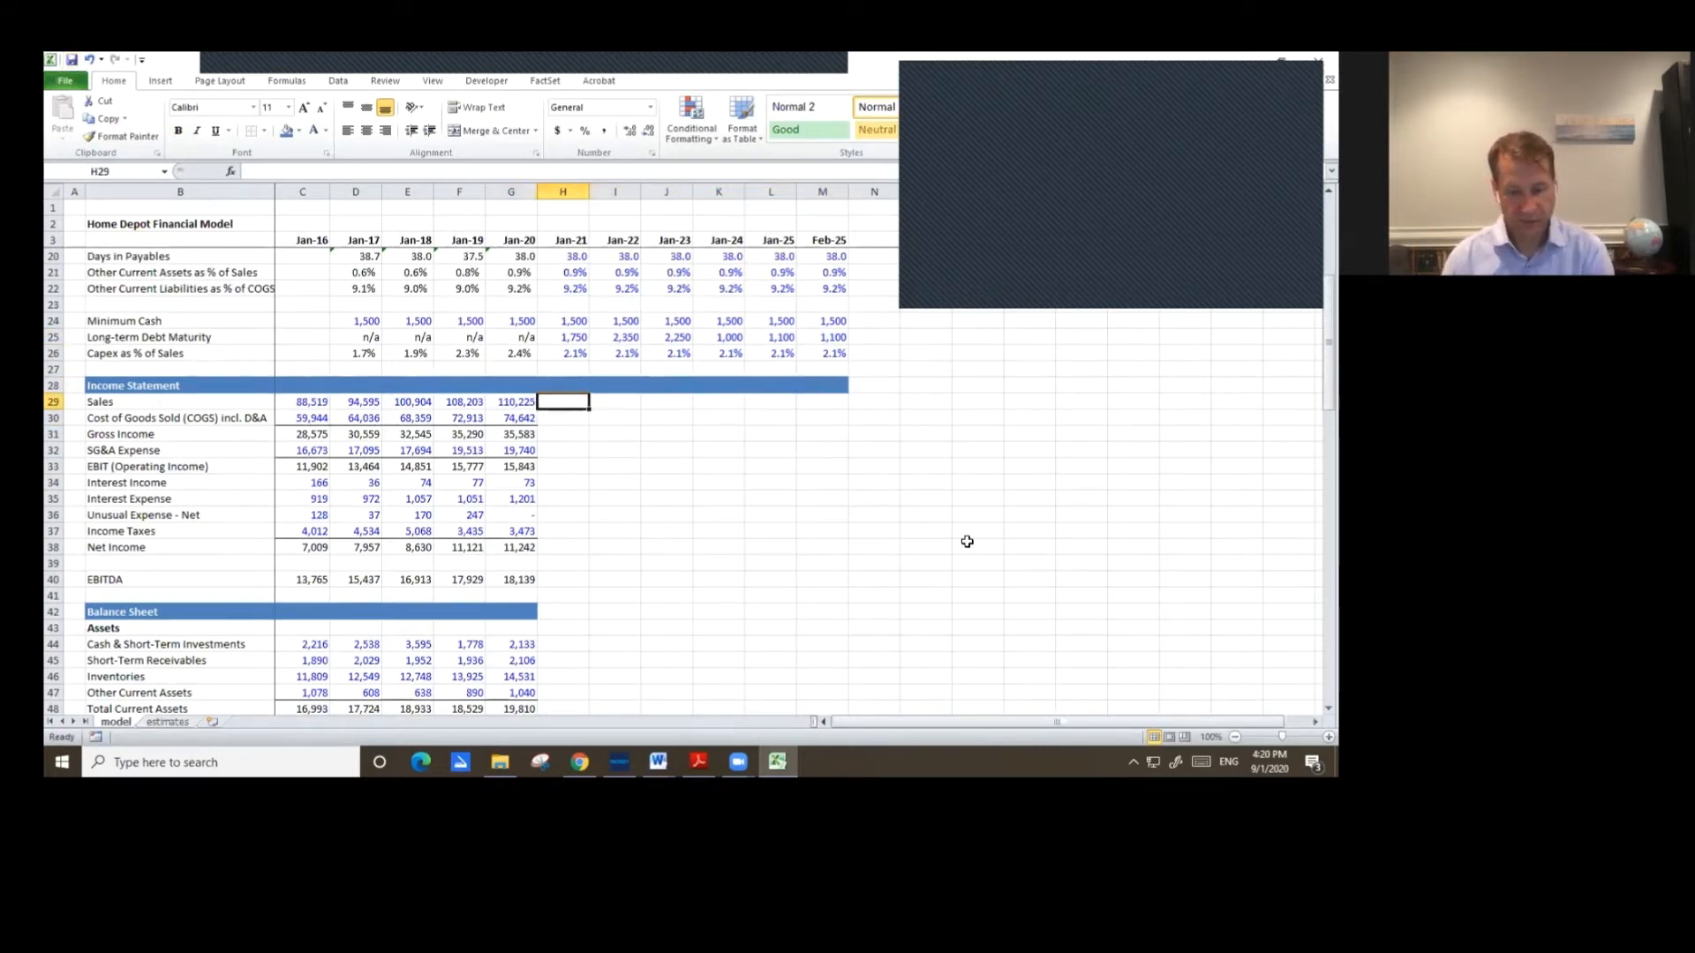
type("=")
key("Left")
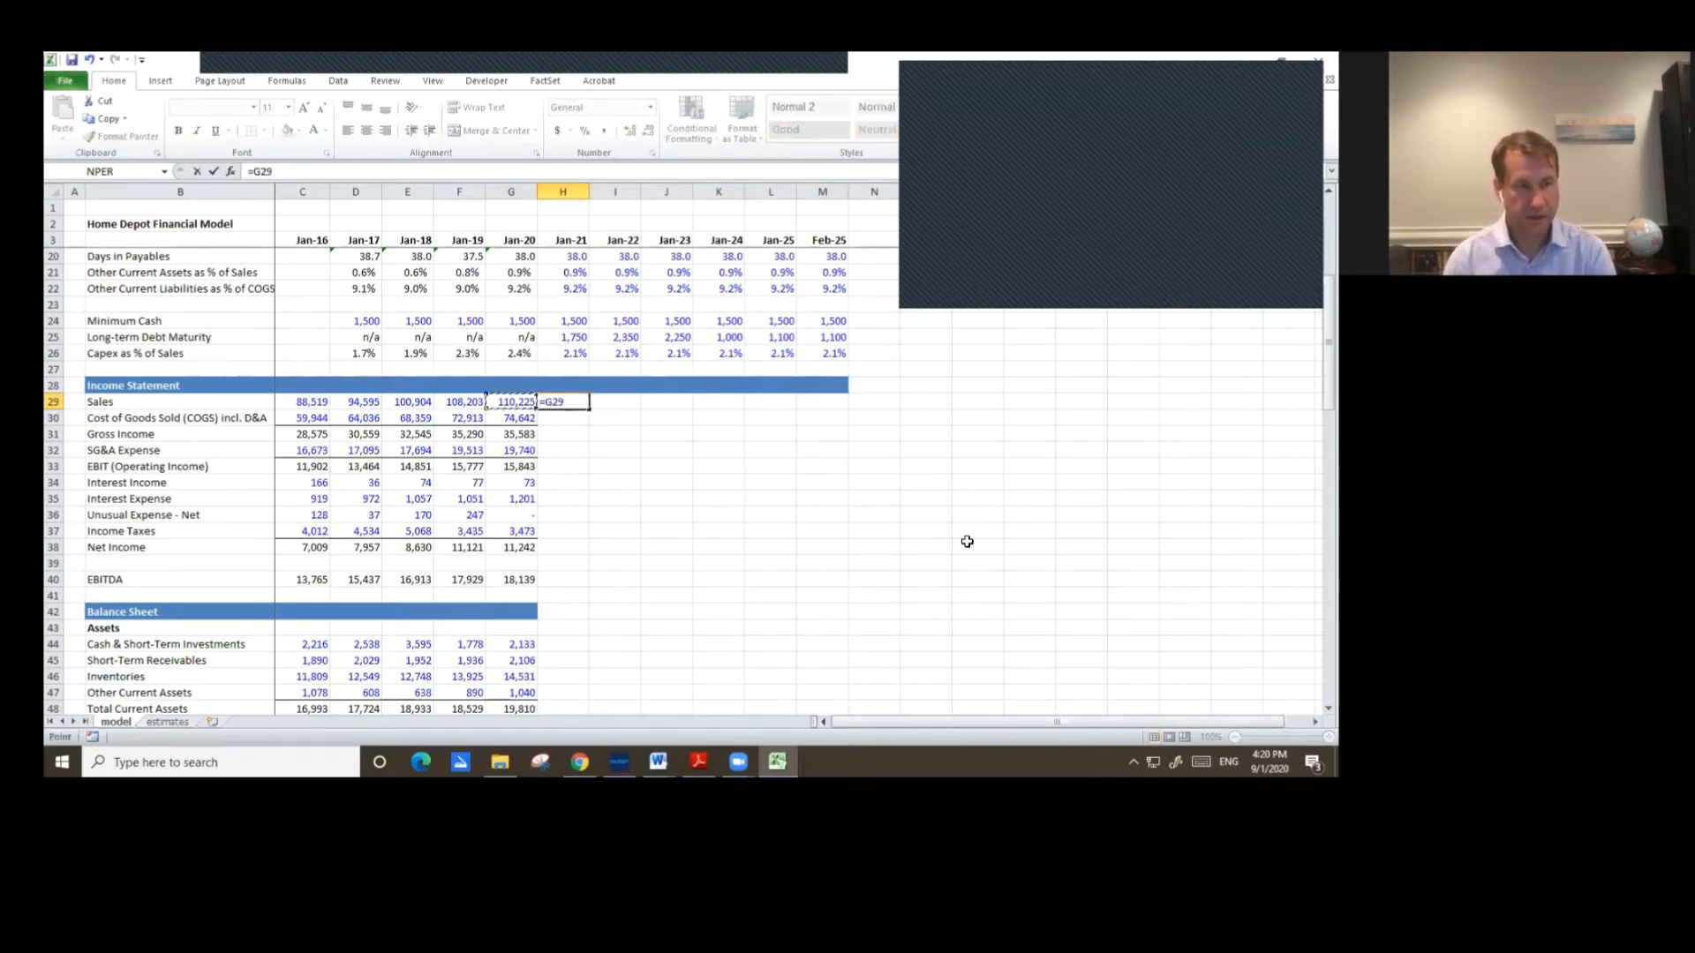
type("*")
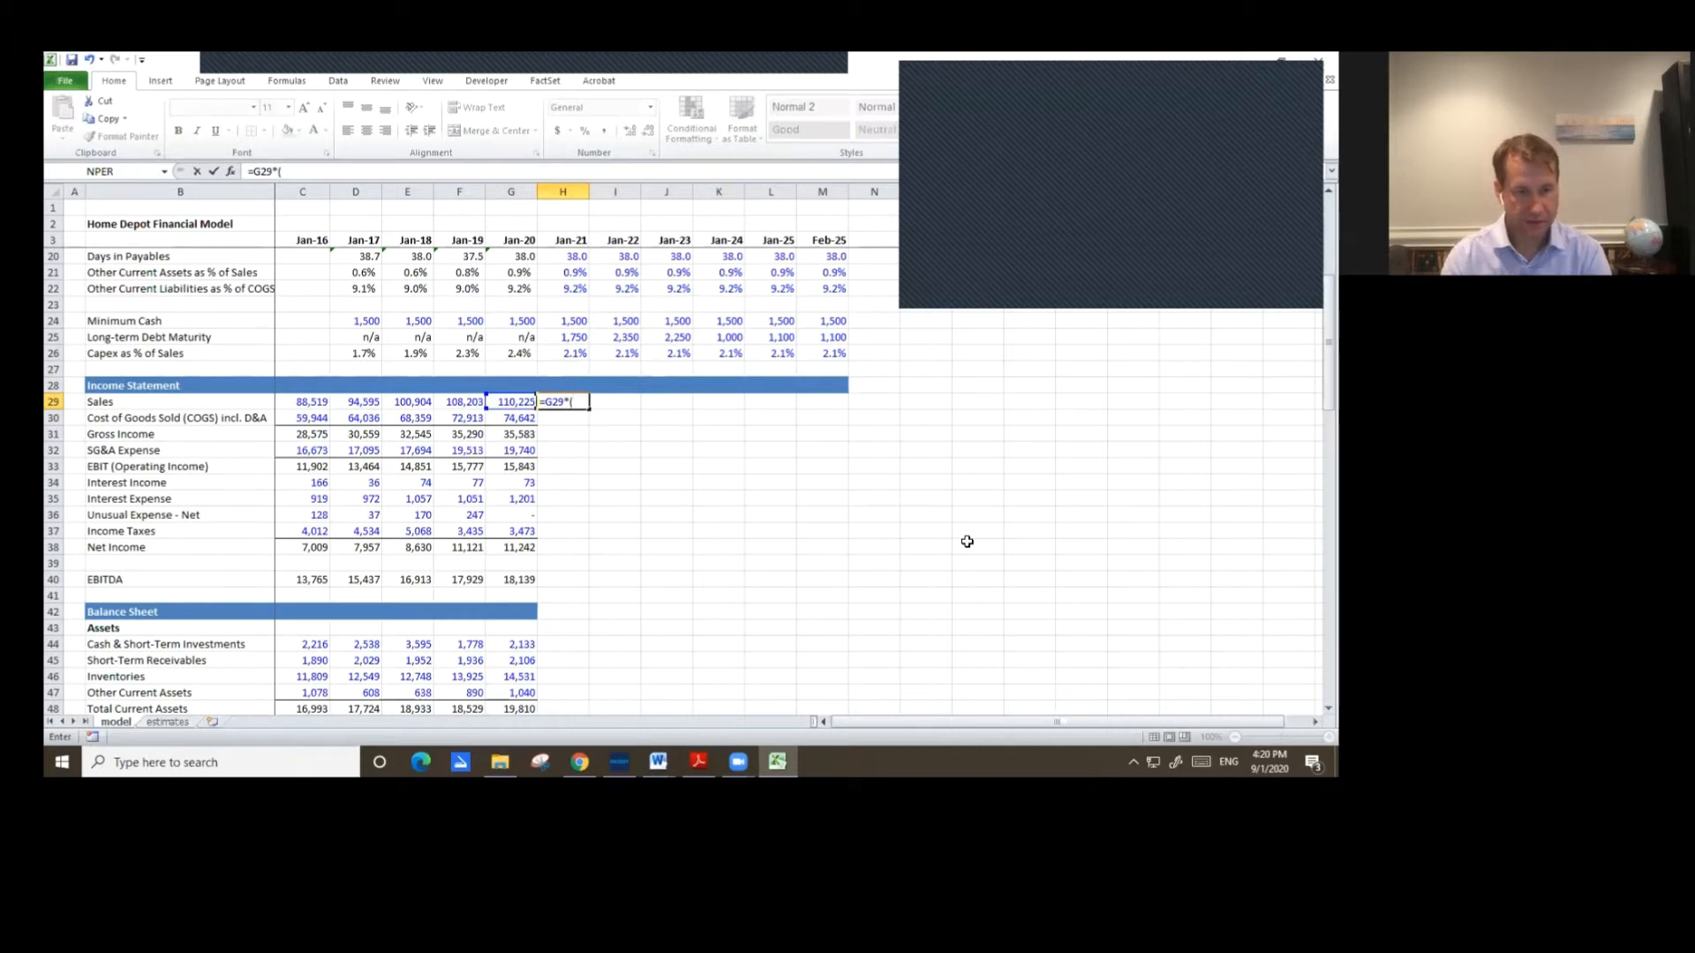
type("(1+")
key("Up")
key("Up")
key("Up")
key("Up")
key("Up")
key("Up")
key("Up")
key("Up")
key("Up")
key("Up")
key("Up")
key("Up")
key("Up")
key("Up")
key("Up")
key("Up")
key("Up")
key("Up")
key("Up")
key("Up")
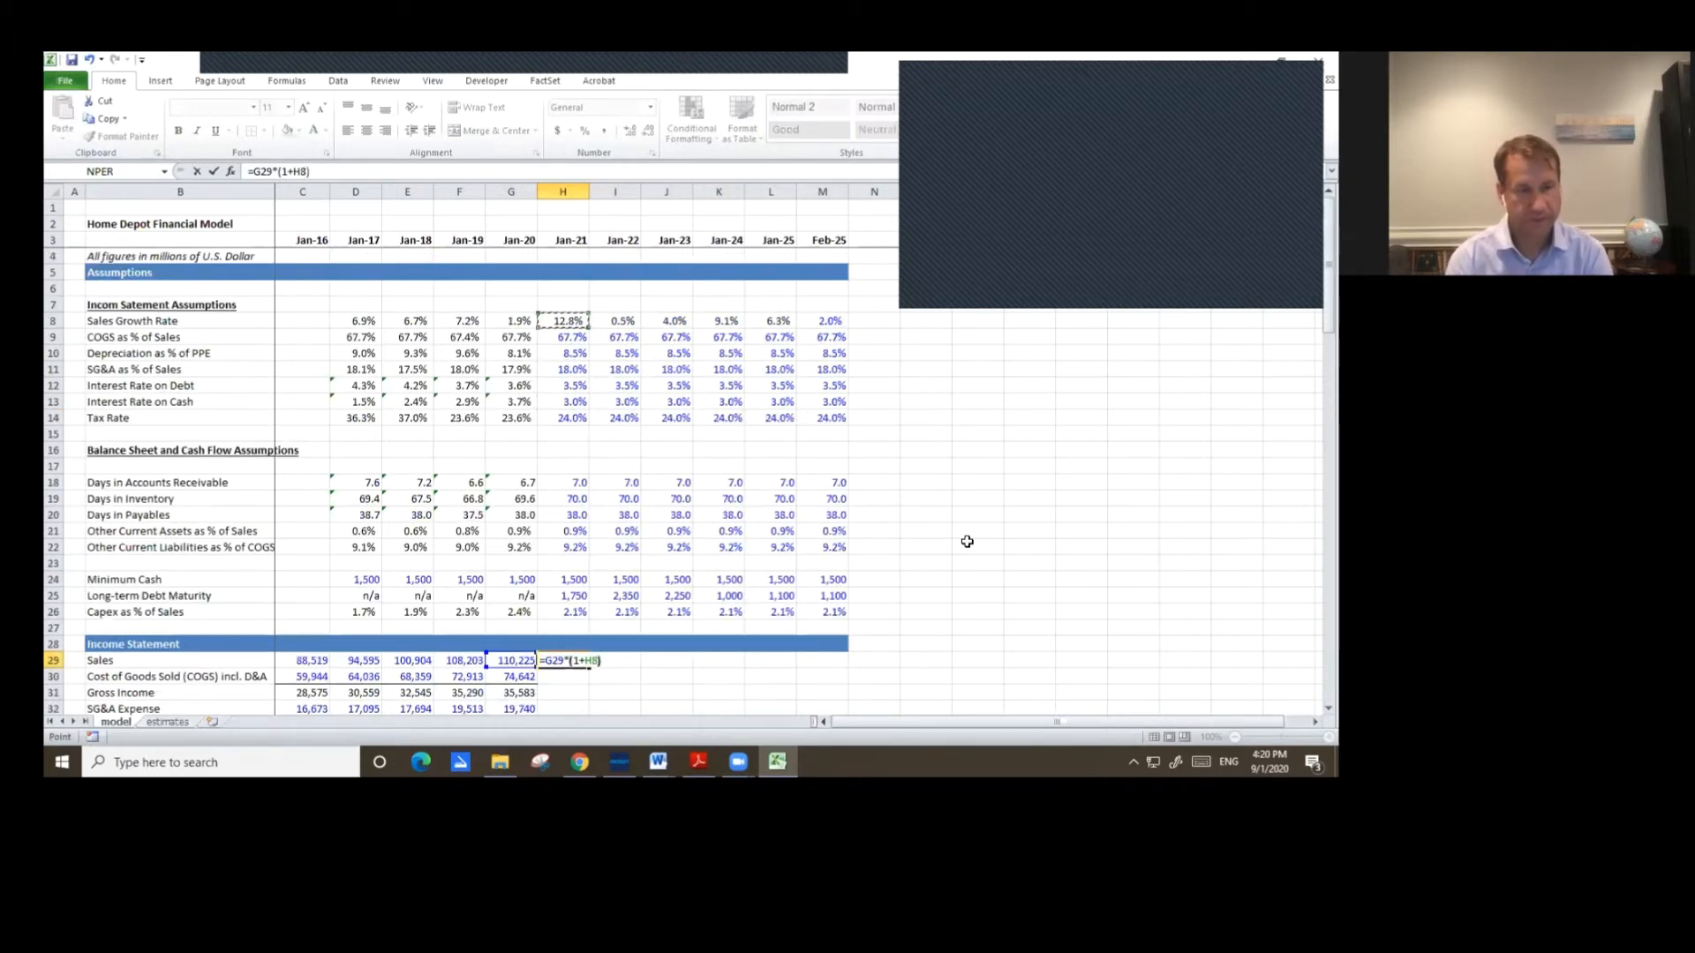
key("ctrl+Return")
Copy the Jan-20 column's formats from Sales through Check and paste only formats onto Jan-21 through Feb-25.
key("Left")
key("shift+Down")
key("shift+Down")
key("shift+Down")
key("shift+Down")
key("shift+Down")
key("shift+Down")
key("shift+Down")
key("shift+Down")
key("shift+Down")
key("shift+Down")
key("shift+Down")
key("shift+Down")
key("shift+Down")
key("shift+Down")
key("shift+Down")
key("shift+Down")
key("shift+Down")
key("shift+Up")
key("shift+Up")
key("shift+Up")
key("shift+Down")
key("shift+Down")
key("shift+Down")
key("shift+Down")
key("shift+Down")
key("shift+Down")
key("shift+Down")
key("shift+Down")
key("shift+Down")
key("shift+Down")
key("shift+Down")
key("shift+Down")
key("shift+Down")
key("shift+Down")
key("shift+Down")
key("shift+Down")
key("shift+Down")
key("shift+Down")
key("shift+Down")
key("shift+Down")
key("shift+Down")
key("shift+Down")
key("shift+Down")
key("shift+Down")
key("shift+Down")
key("shift+Down")
key("shift+Down")
key("shift+Down")
key("shift+Down")
key("shift+Down")
key("shift+Down")
key("shift+Down")
key("shift+Down")
key("shift+Down")
key("shift+Down")
key("shift+Down")
key("shift+Down")
key("shift+Down")
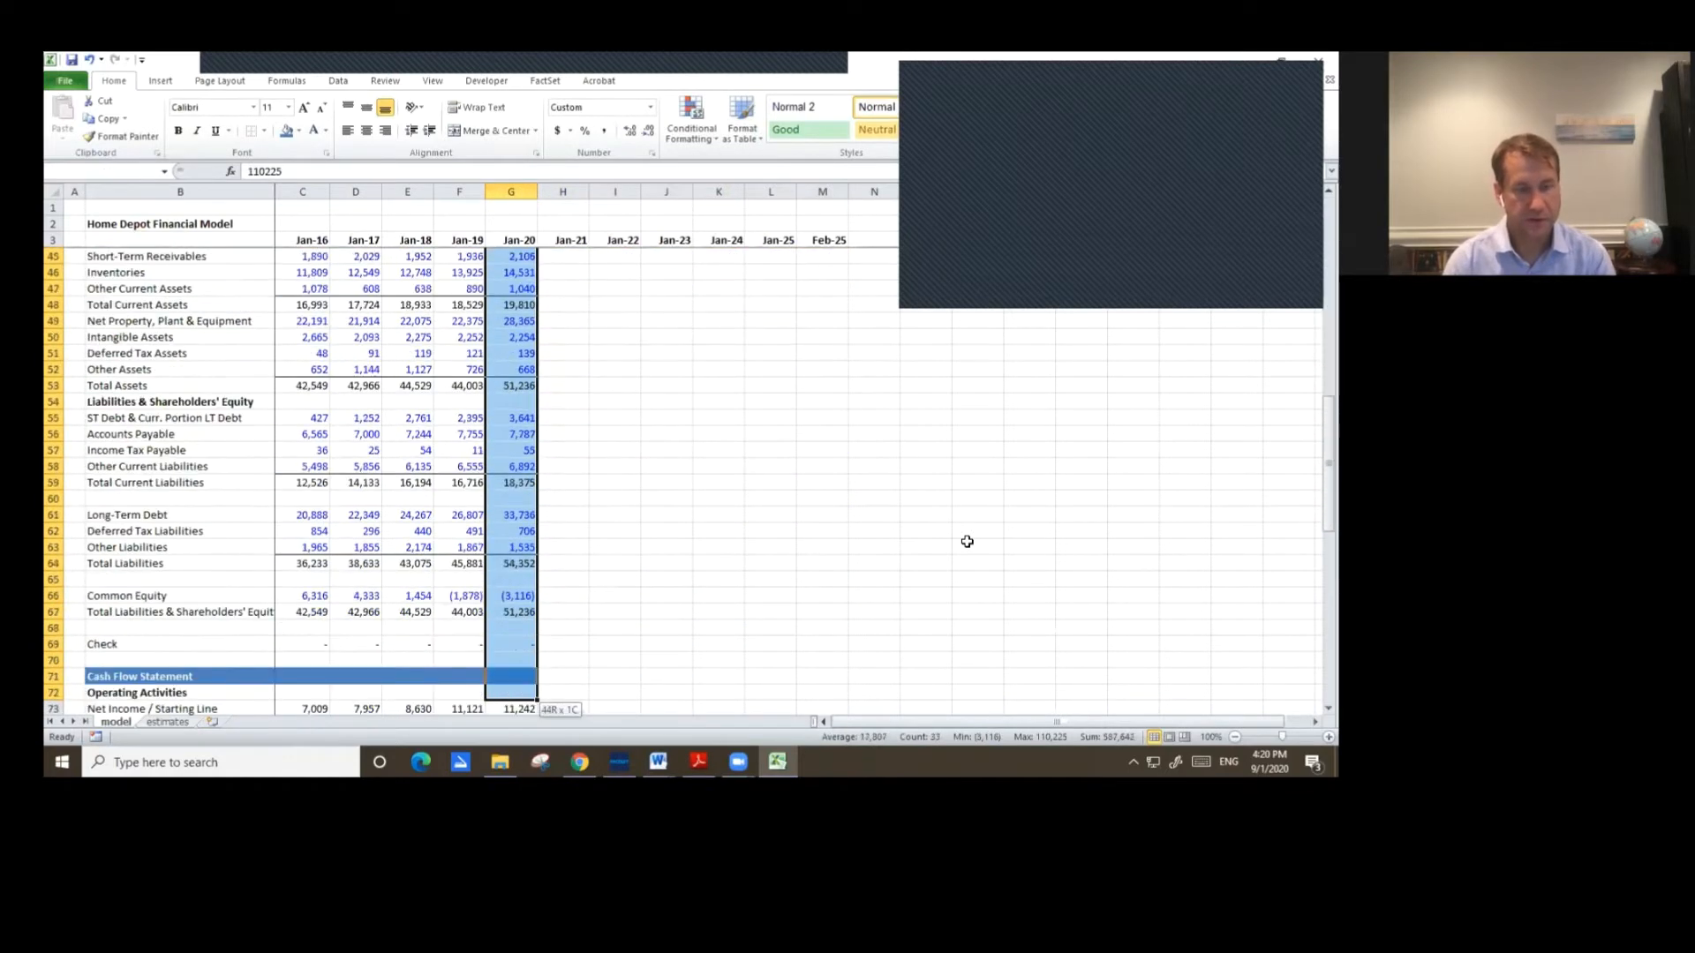
key("shift+Down")
key("shift+Down")
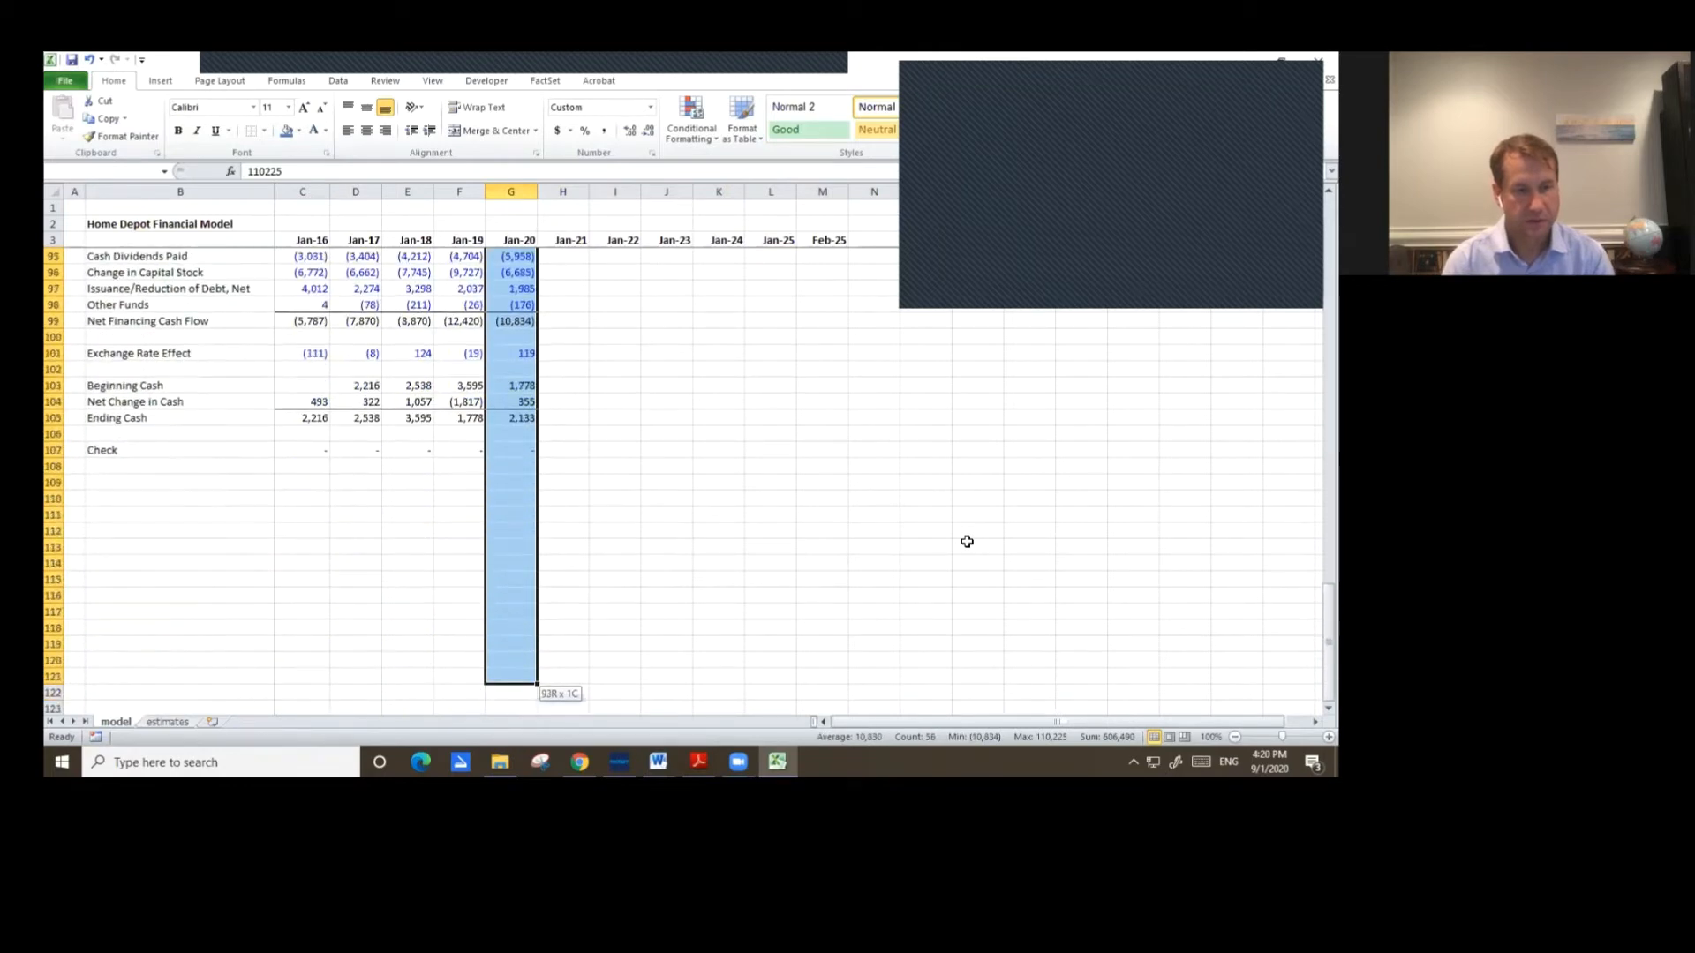
key("shift+Up")
key("shift+Up")
key("shift+Up")
key("shift+Up")
key("shift+Up")
key("shift+Up")
key("shift+Up")
key("shift+Up")
key("shift+Up")
key("shift+Up")
key("shift+Up")
key("shift+Up")
key("shift+Up")
key("shift+Up")
key("shift+Up")
key("ctrl+c")
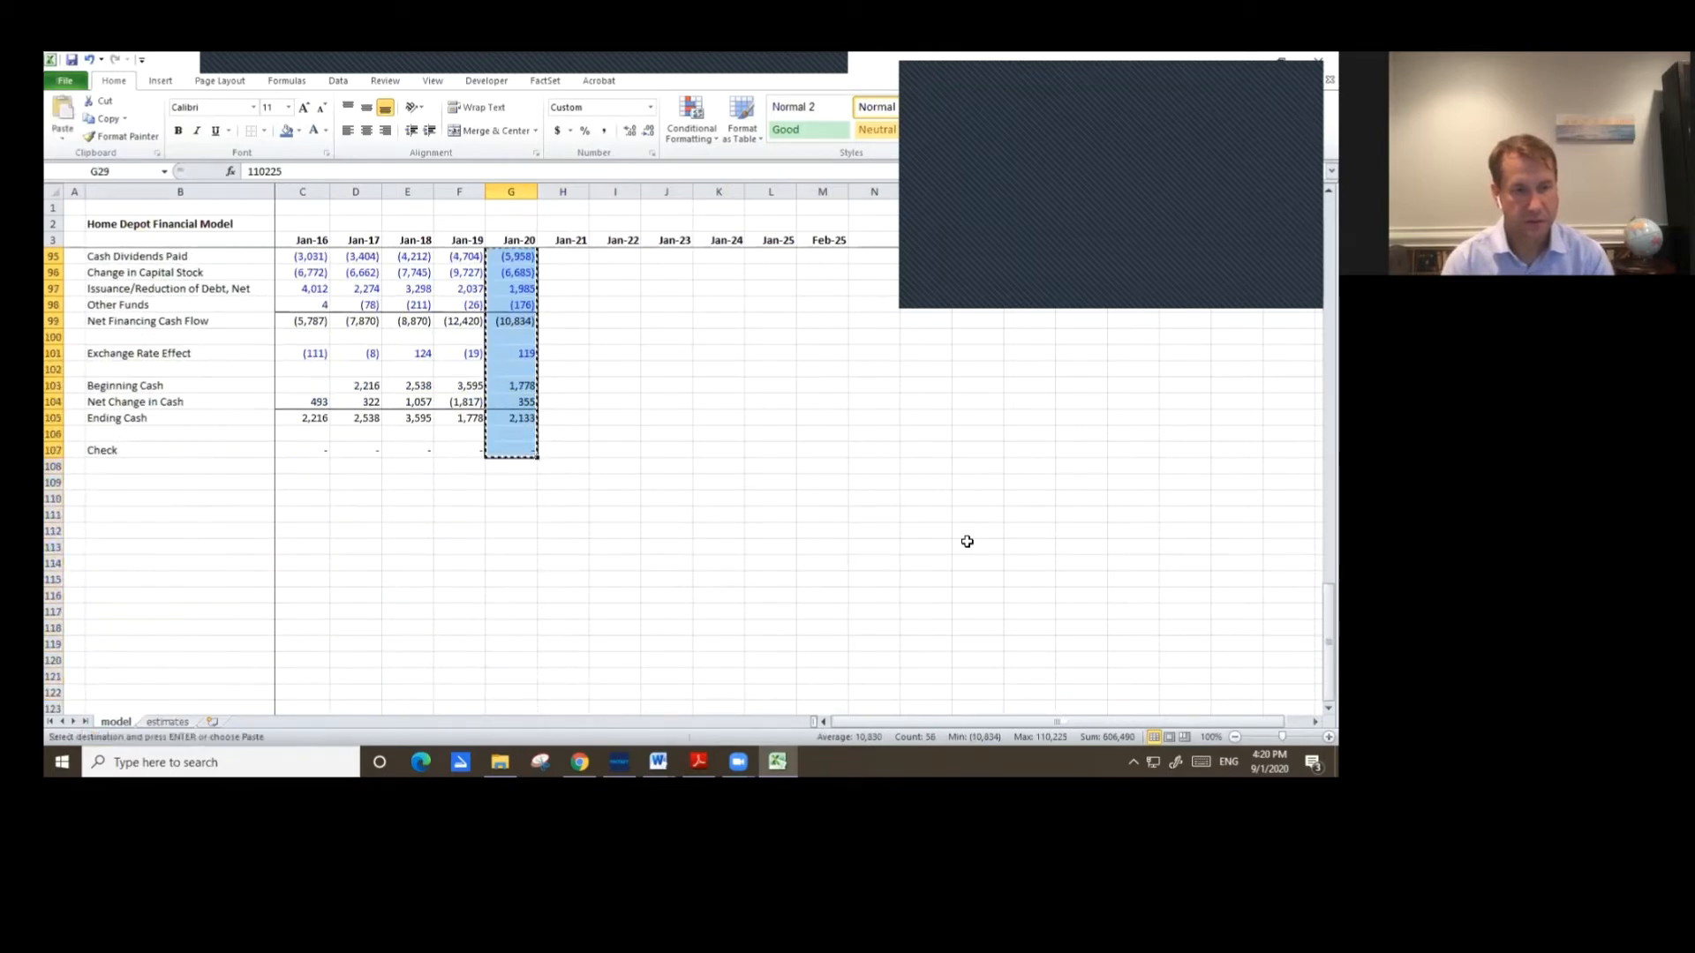
key("shift+Right")
key("shift+Right")
key("shift+Right")
key("shift+Right")
key("shift+Right")
key("shift+Right")
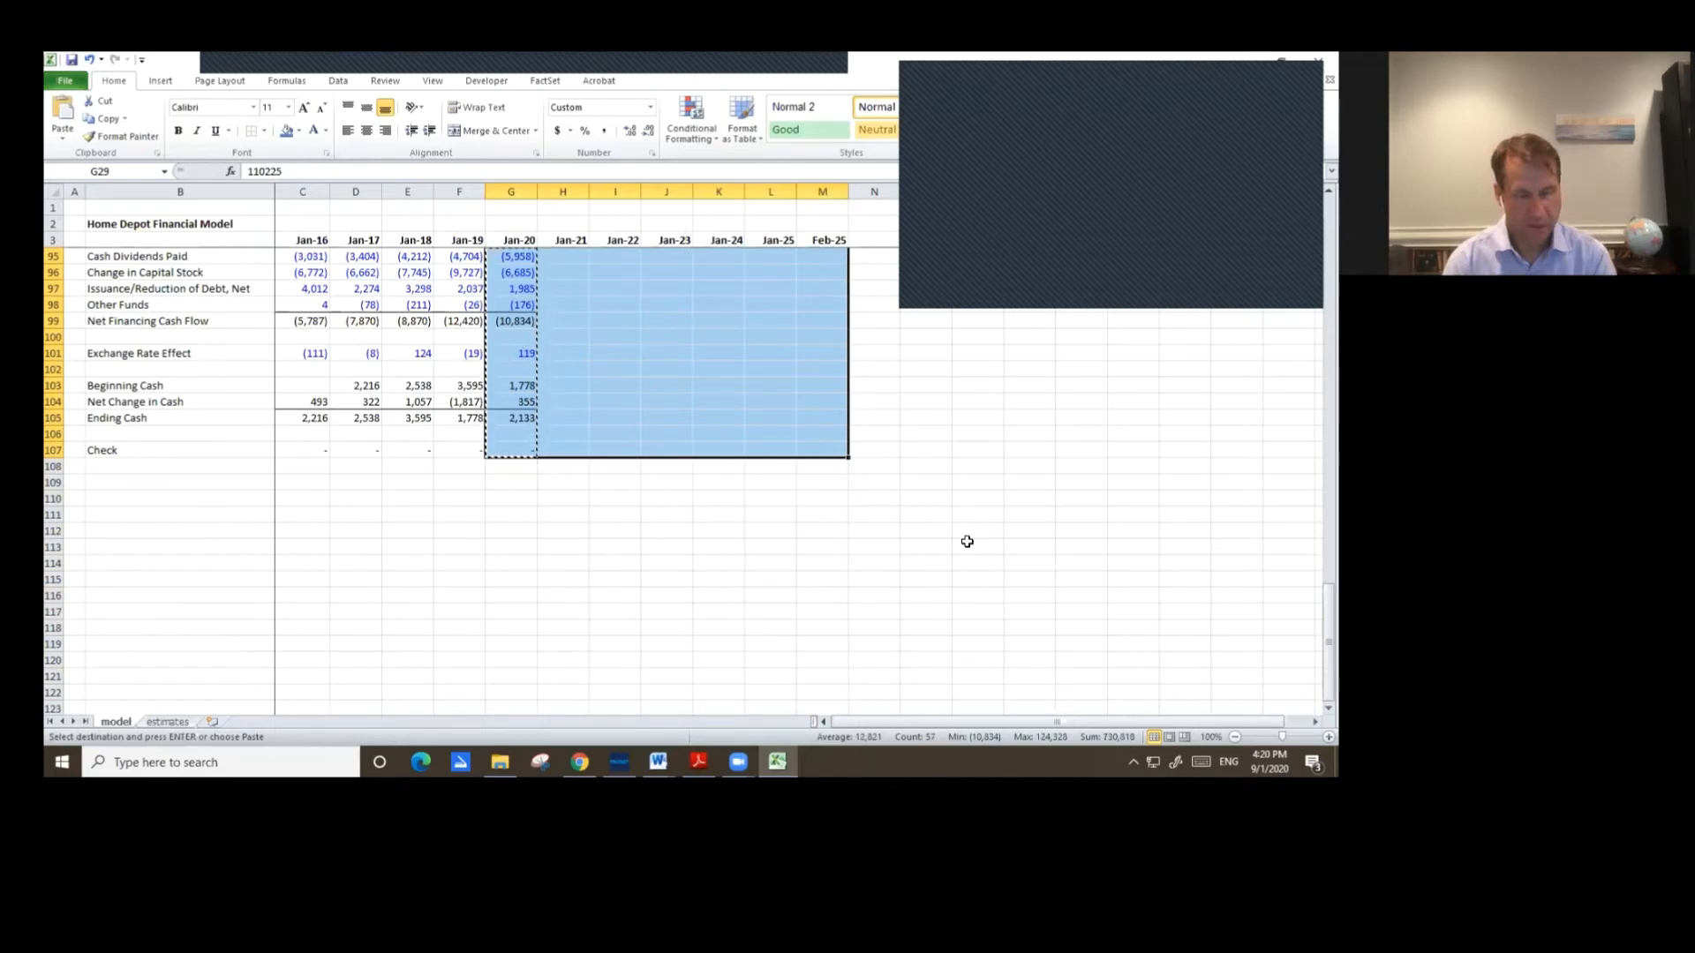
key("alt+e")
key("s")
key("t")
key("Return")
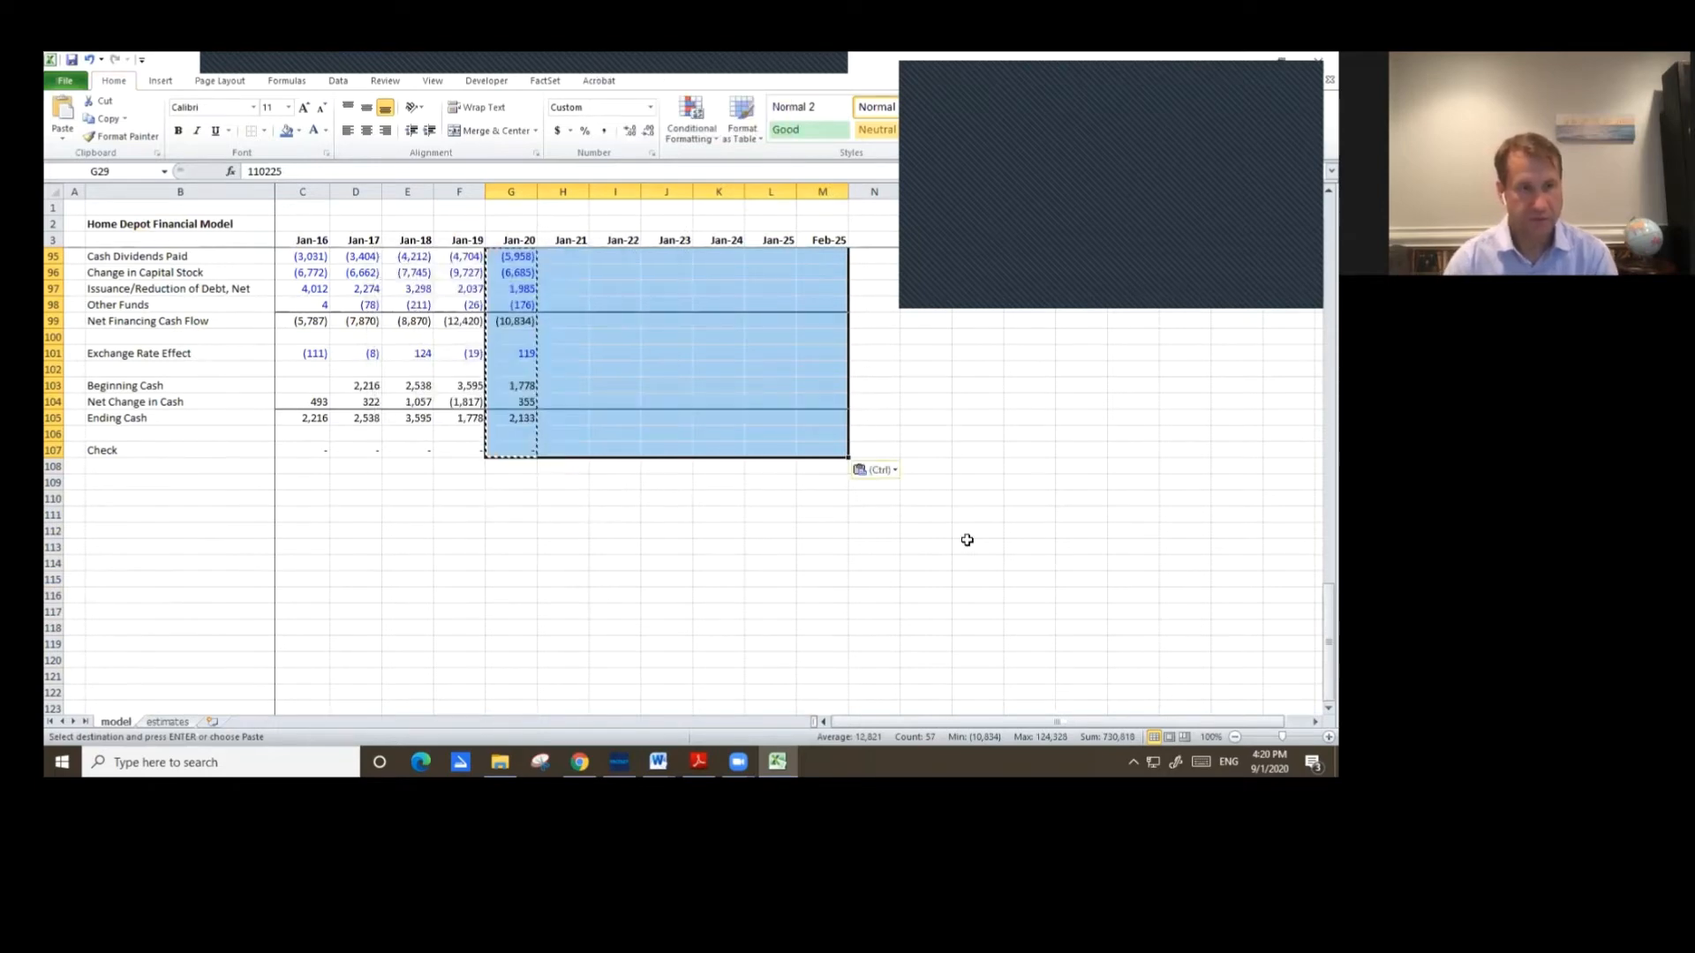
scroll(966, 541, "up", 20)
scroll(965, 543, "up", 4)
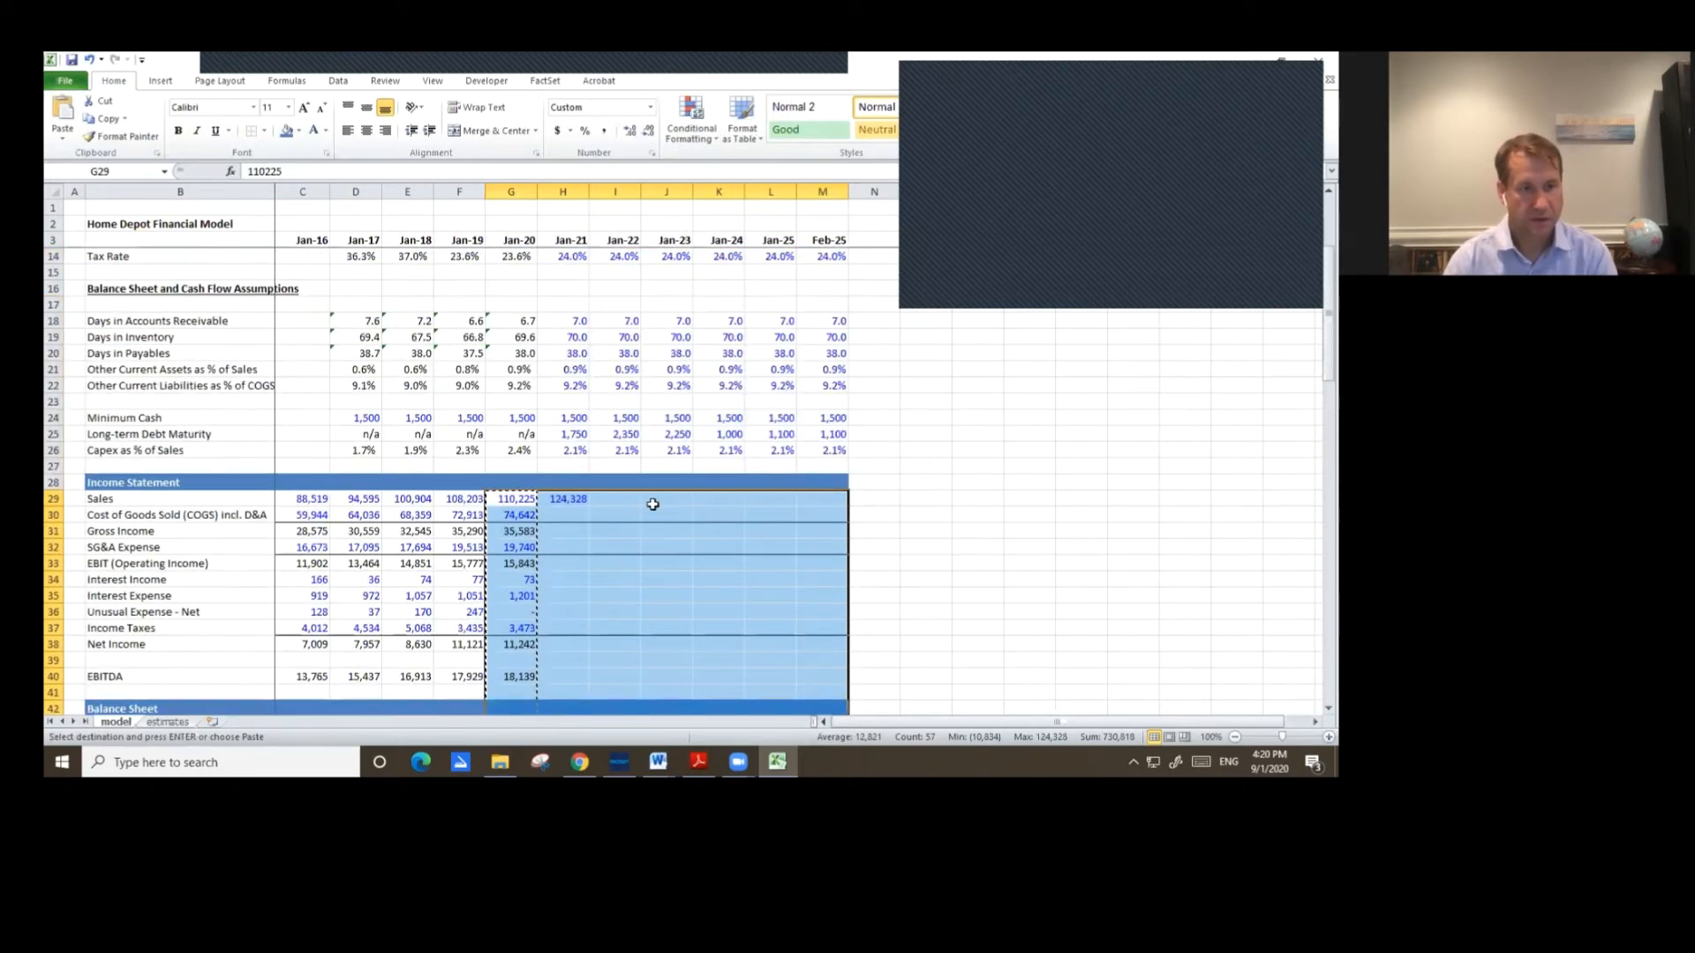
left_click_drag(567, 495, 831, 597)
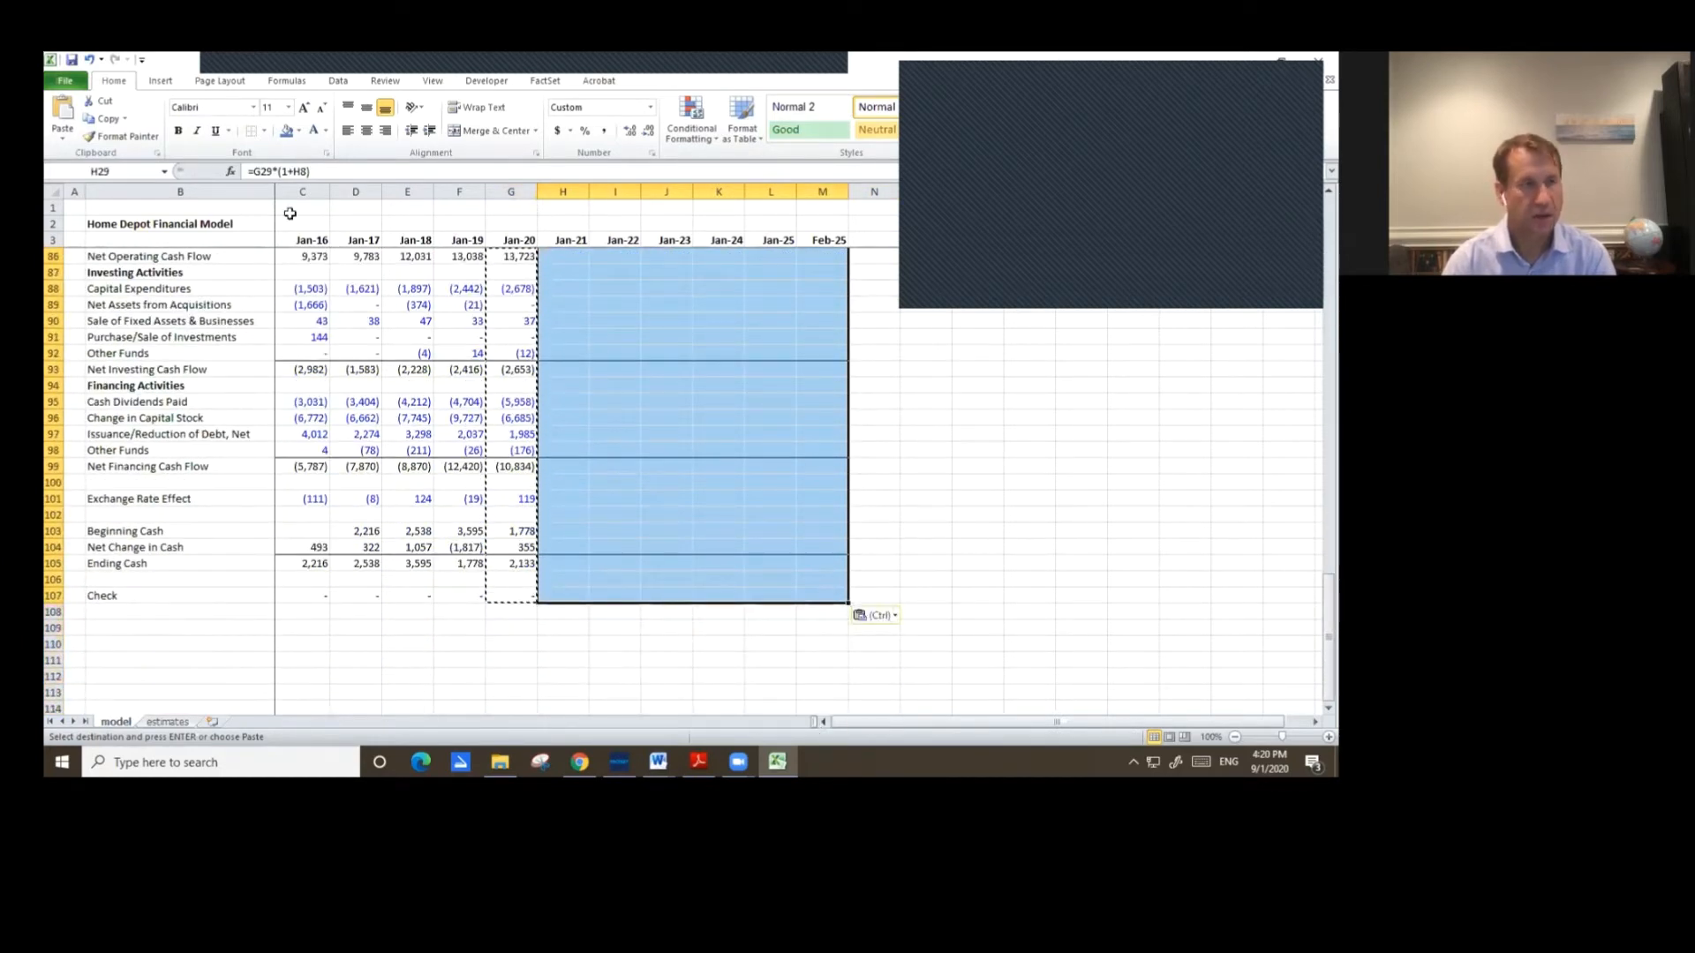
left_click(299, 131)
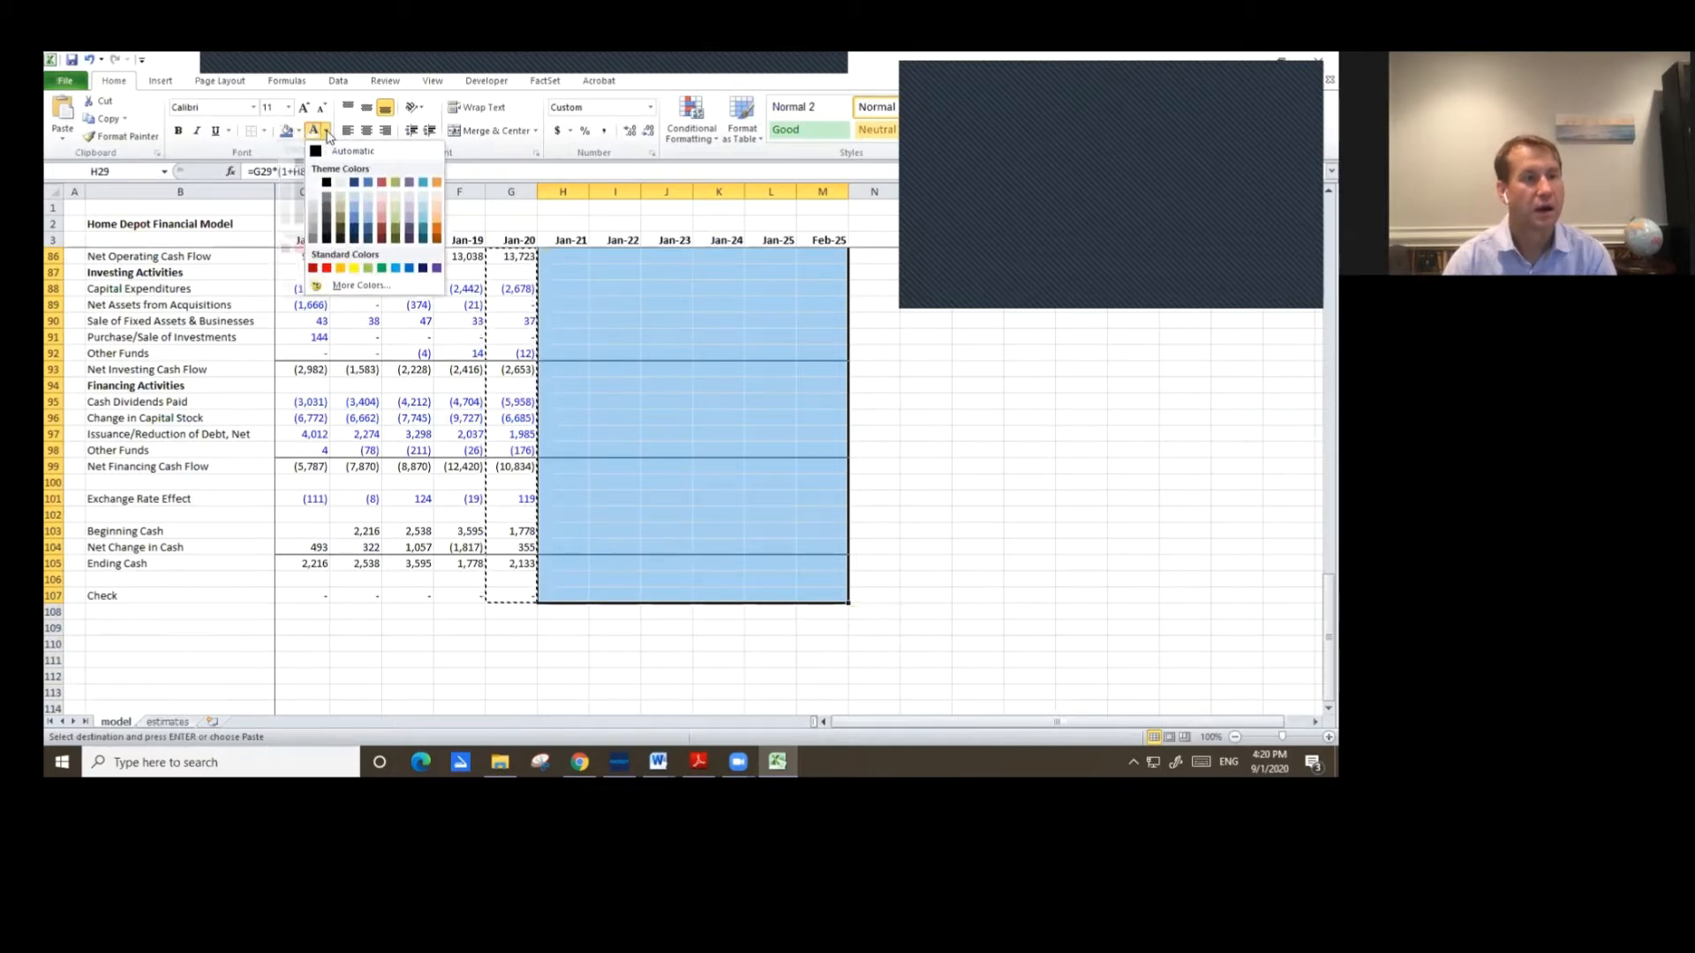
key("Escape")
key("Escape")
scroll(696, 459, "up", 5)
scroll(697, 459, "up", 17)
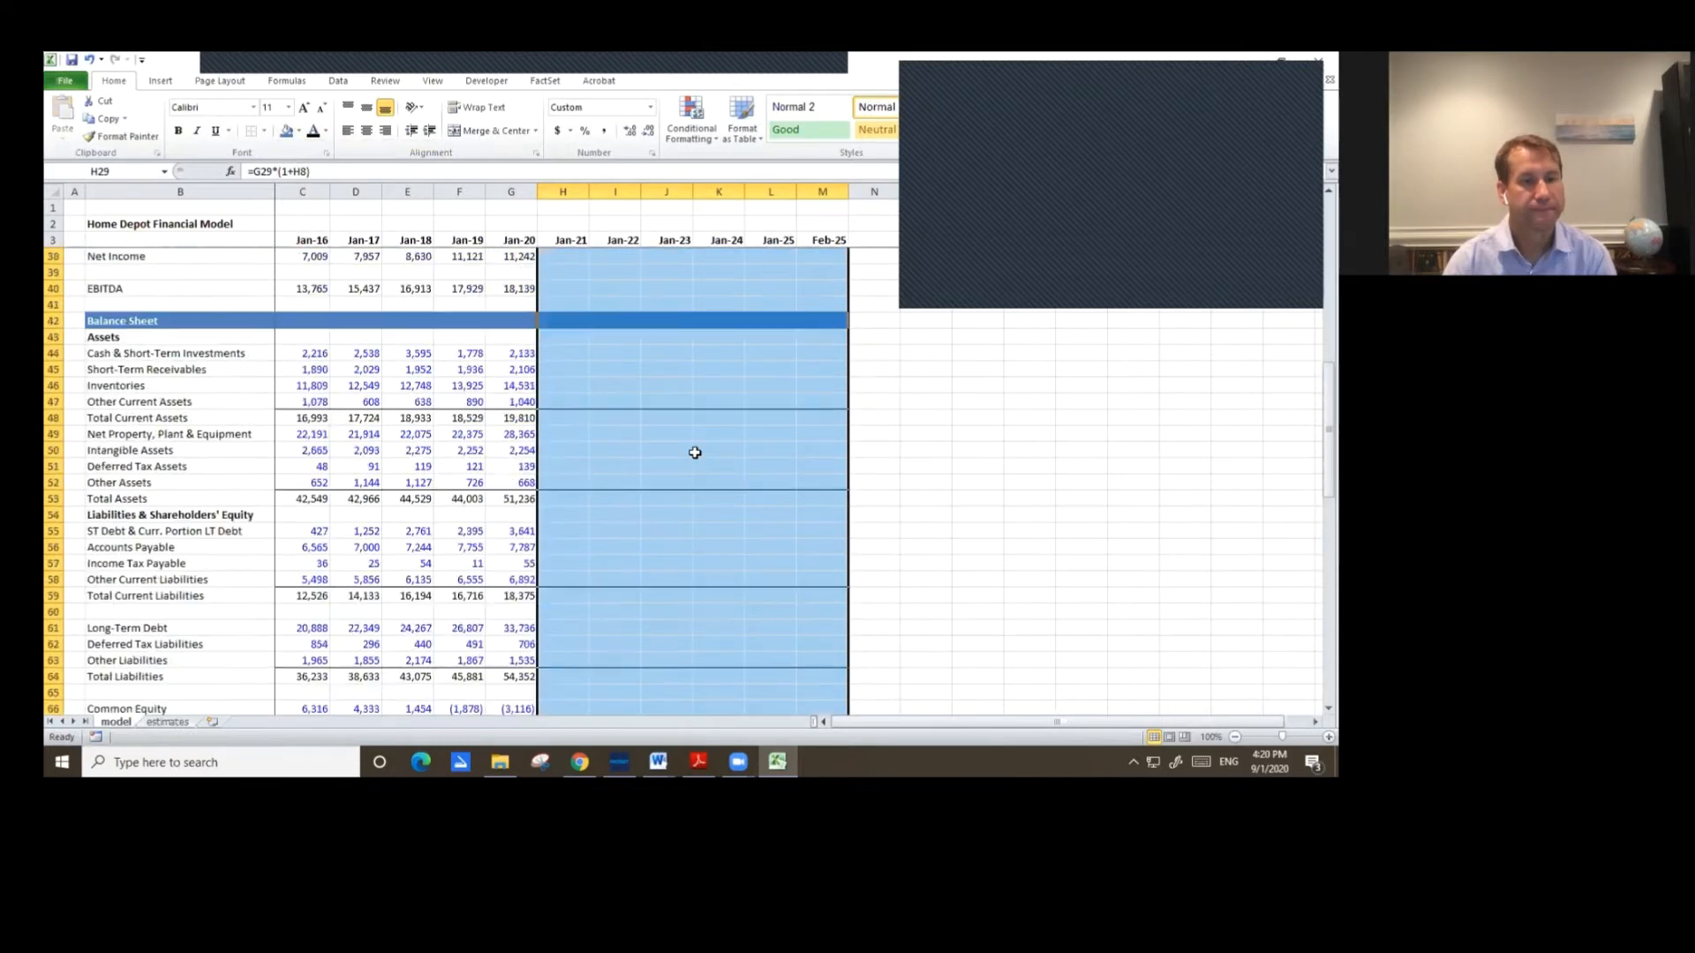
Copy the Jan-21 Sales formula across the row through Feb-25.
left_click(570, 407)
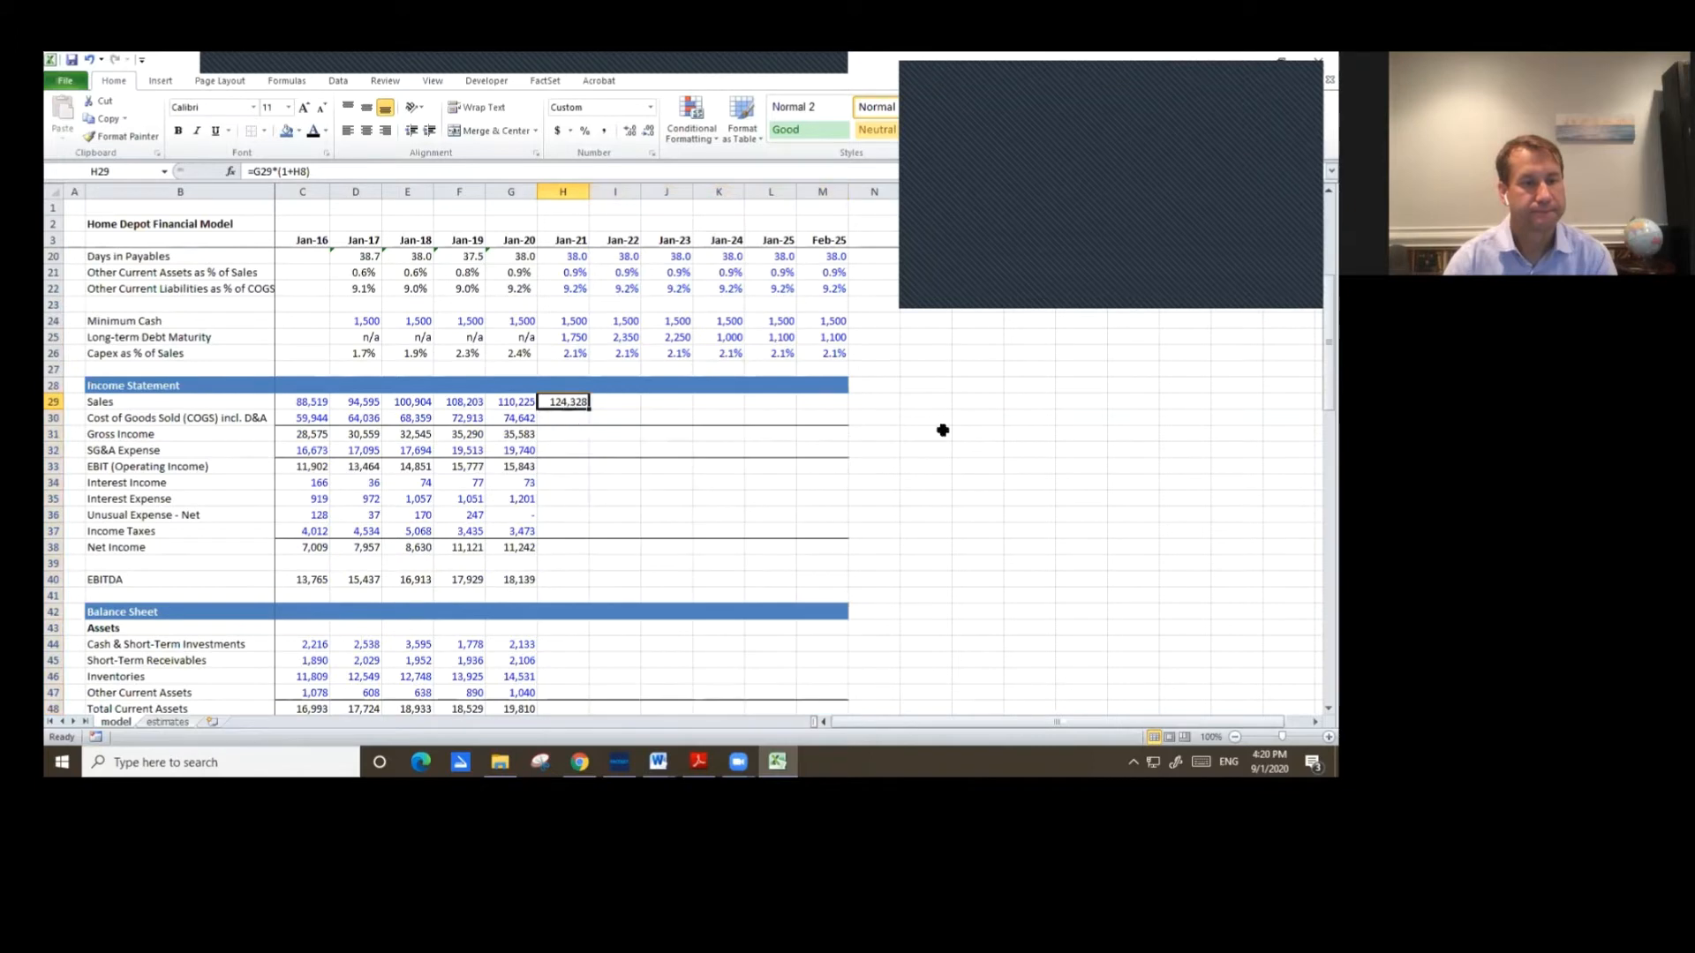
key("ctrl+c")
key("shift+Right")
key("shift+Right")
key("shift+Right")
key("shift+Right")
key("shift+Right")
key("ctrl+v")
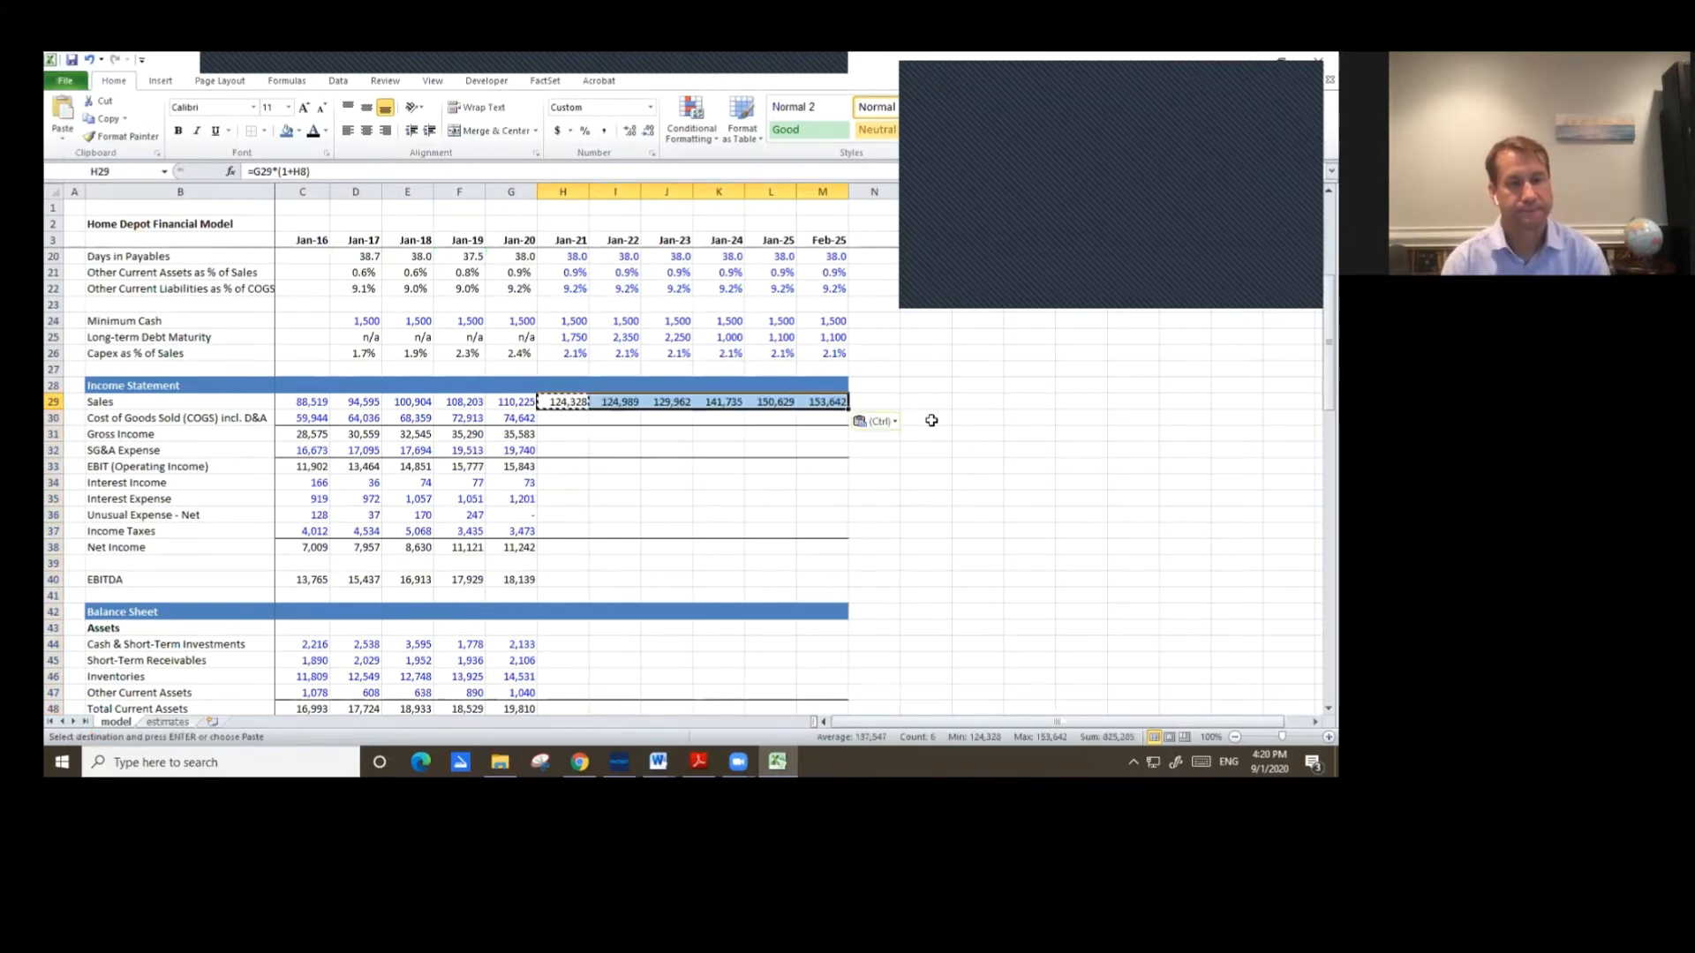
key("Escape")
Enter the Jan-21 COGS formula as Jan-21 sales times the COGS as % of Sales assumption.
key("Left")
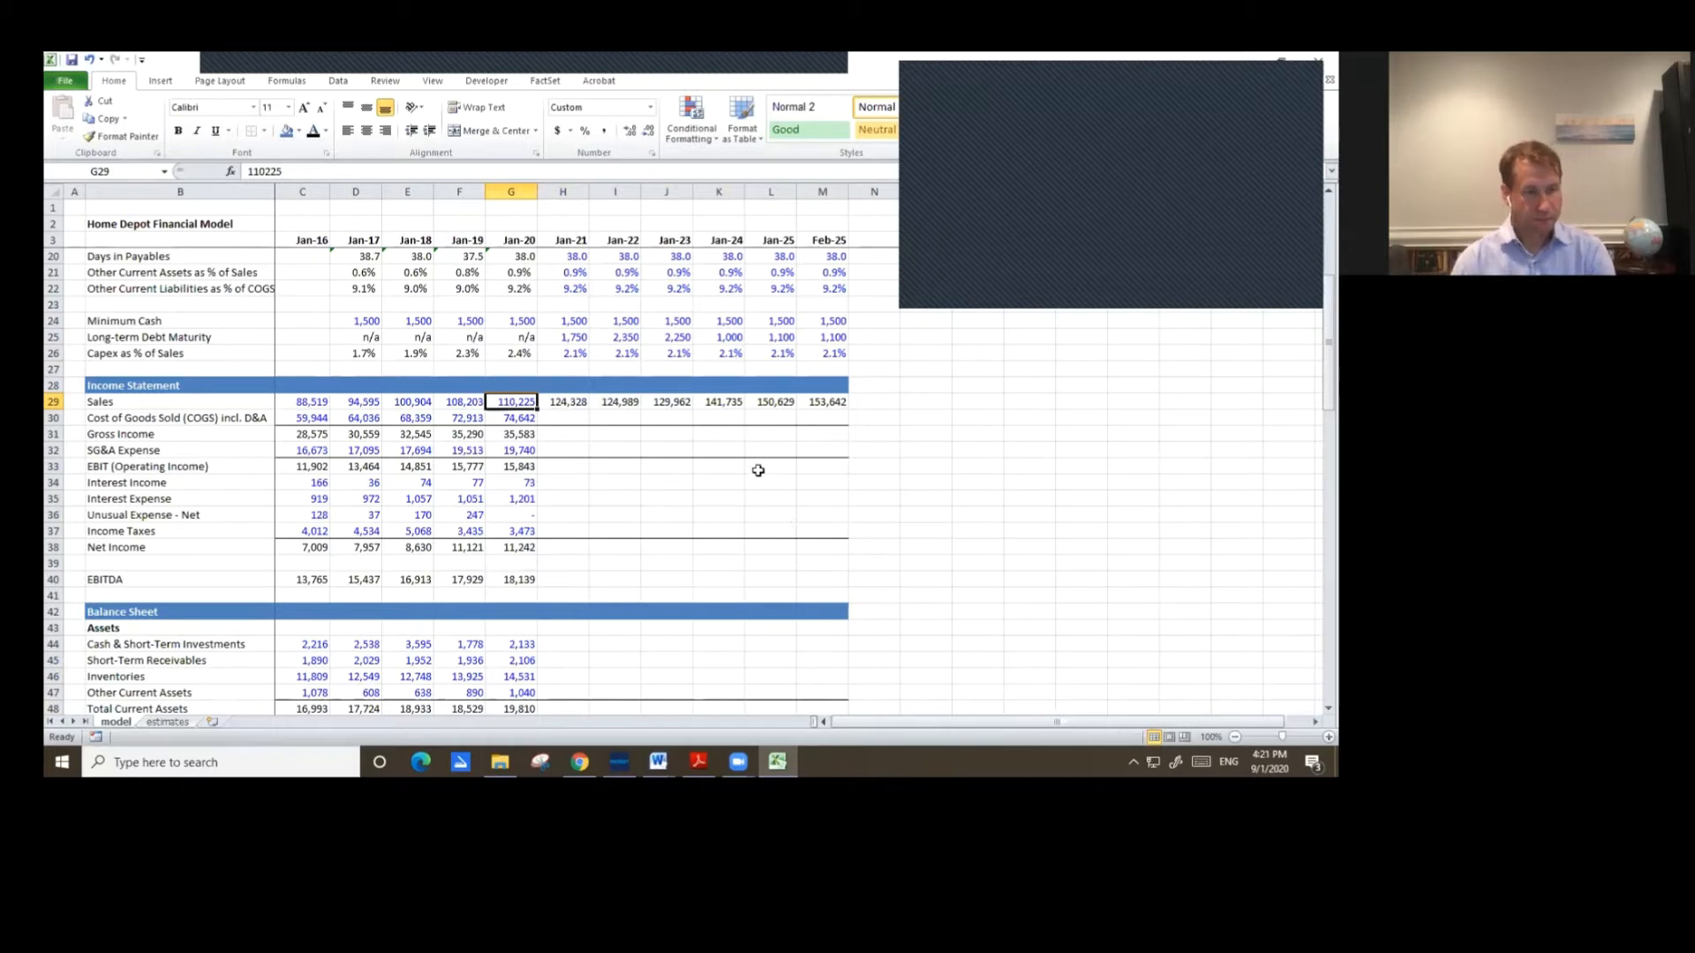
key("Down")
key("Right")
type("=")
key("Up")
type("*")
key("Up")
key("Up")
key("Up")
key("Up")
key("Up")
key("Up")
key("Up")
key("Up")
key("Up")
key("Up")
key("Up")
key("Up")
key("Up")
key("Up")
key("Up")
key("Up")
key("Up")
key("Up")
key("Up")
key("Up")
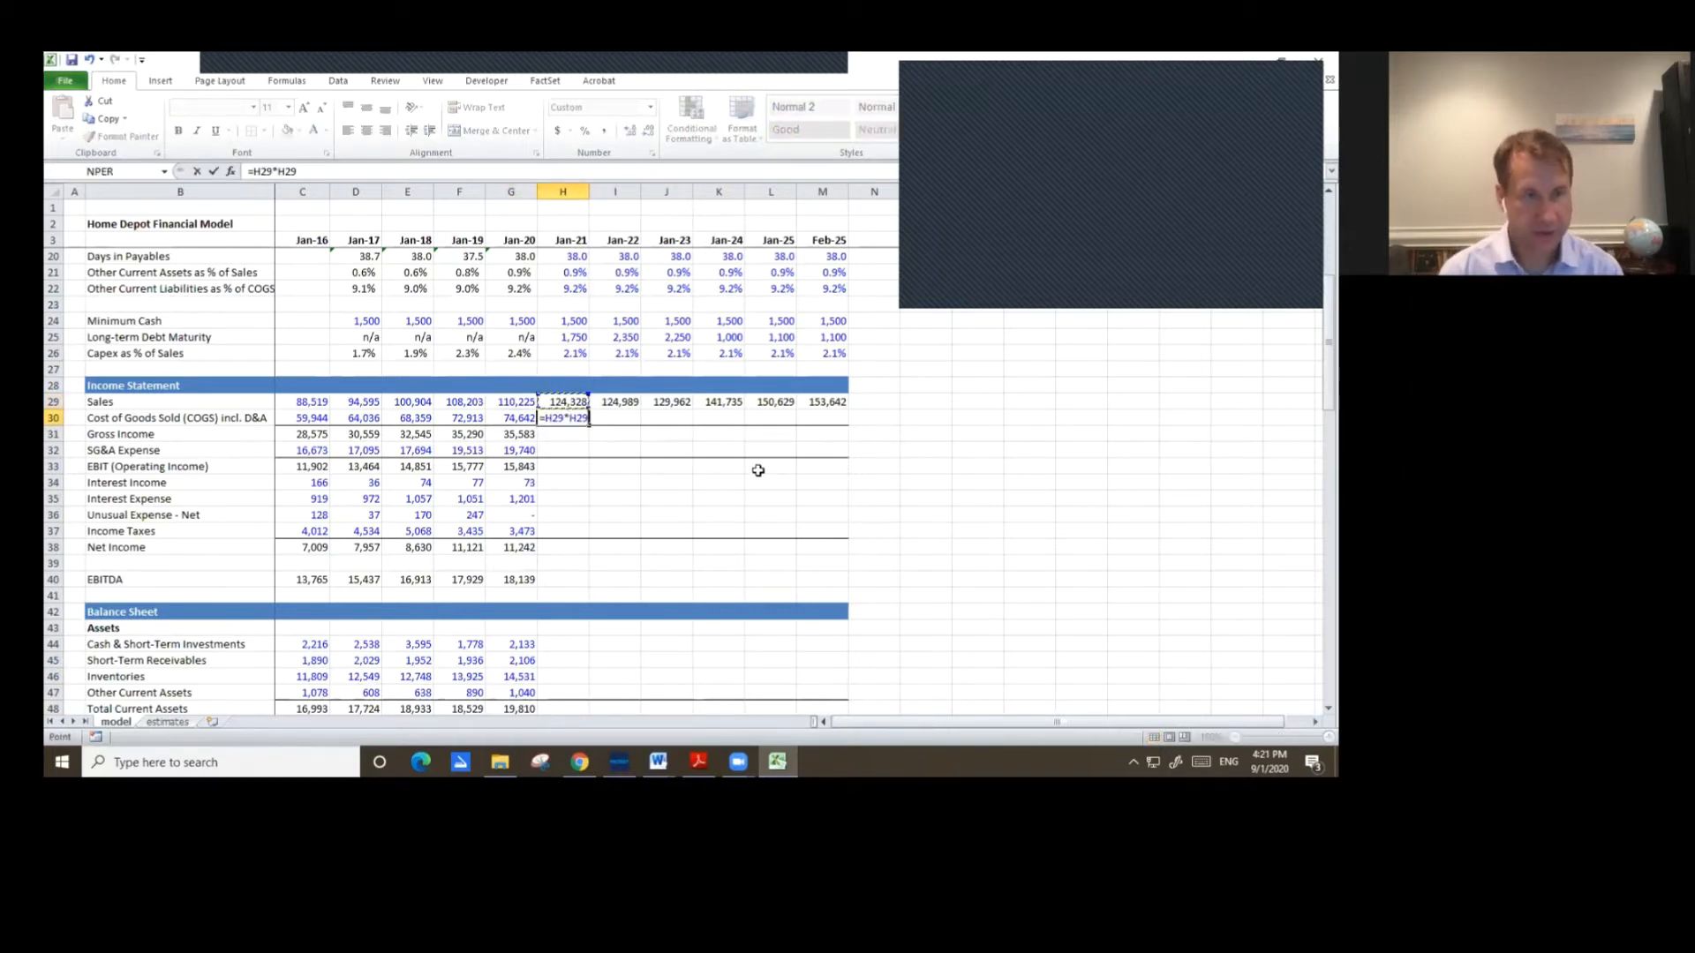
key("Down")
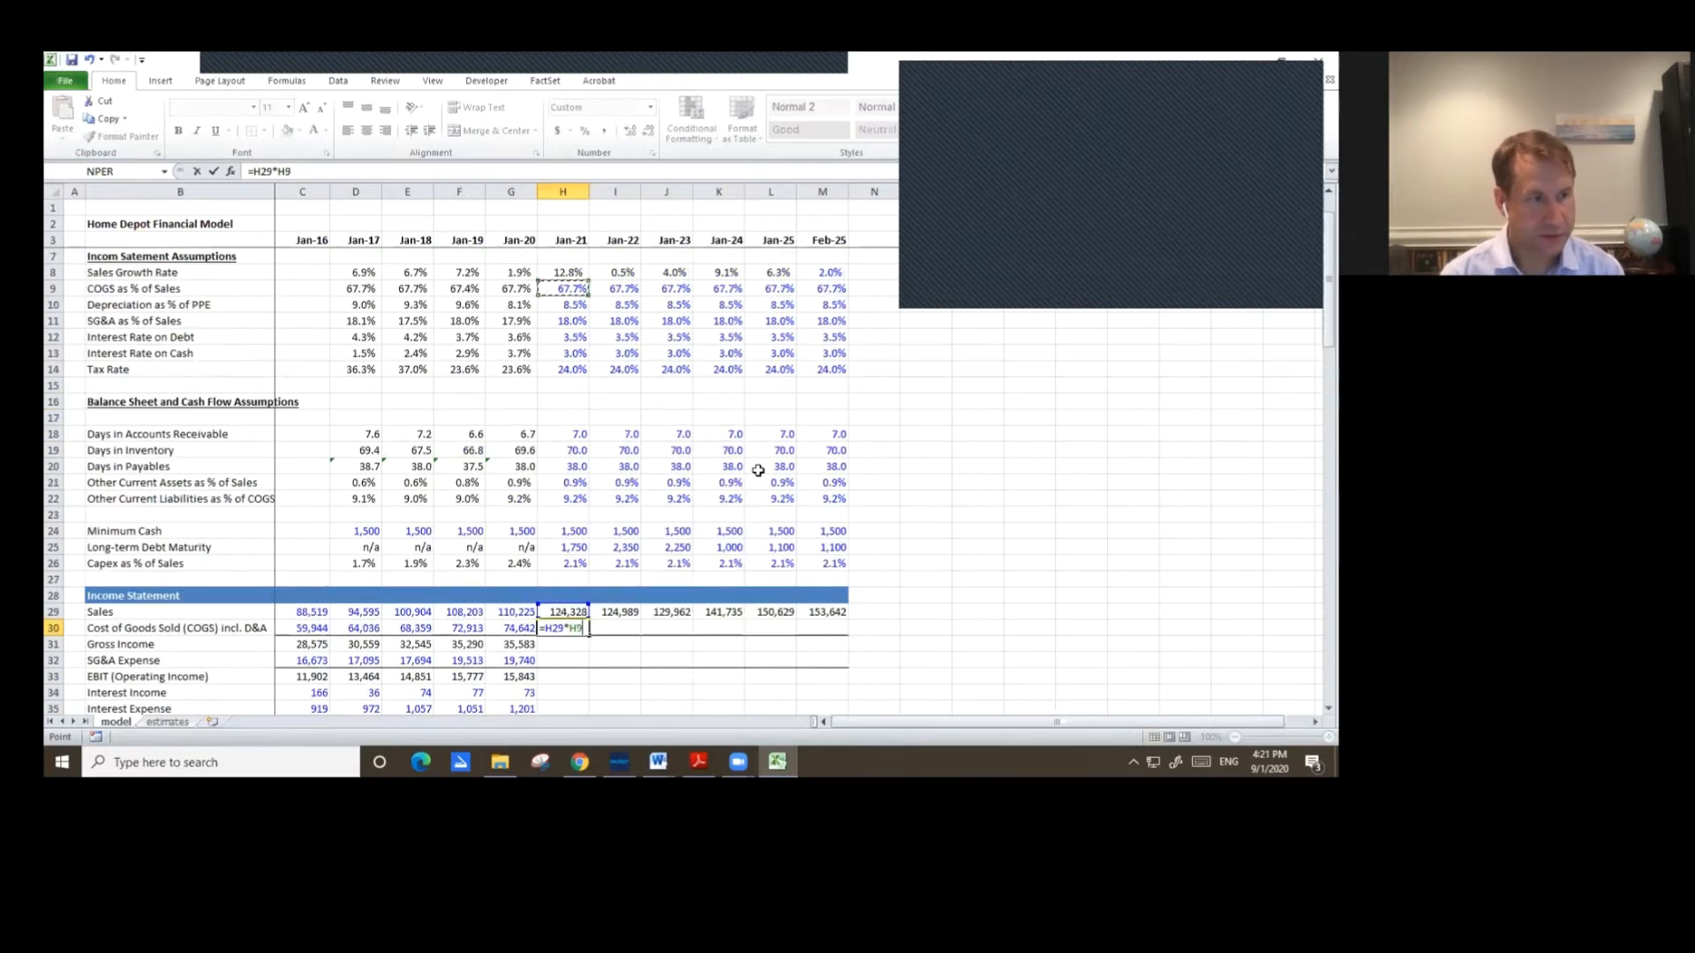
key("Return")
Copy the Jan-21 COGS formula across the row through Feb-25.
key("Up")
key("ctrl+c")
key("shift+Right")
key("shift+Right")
key("shift+Right")
key("shift+Right")
key("shift+Right")
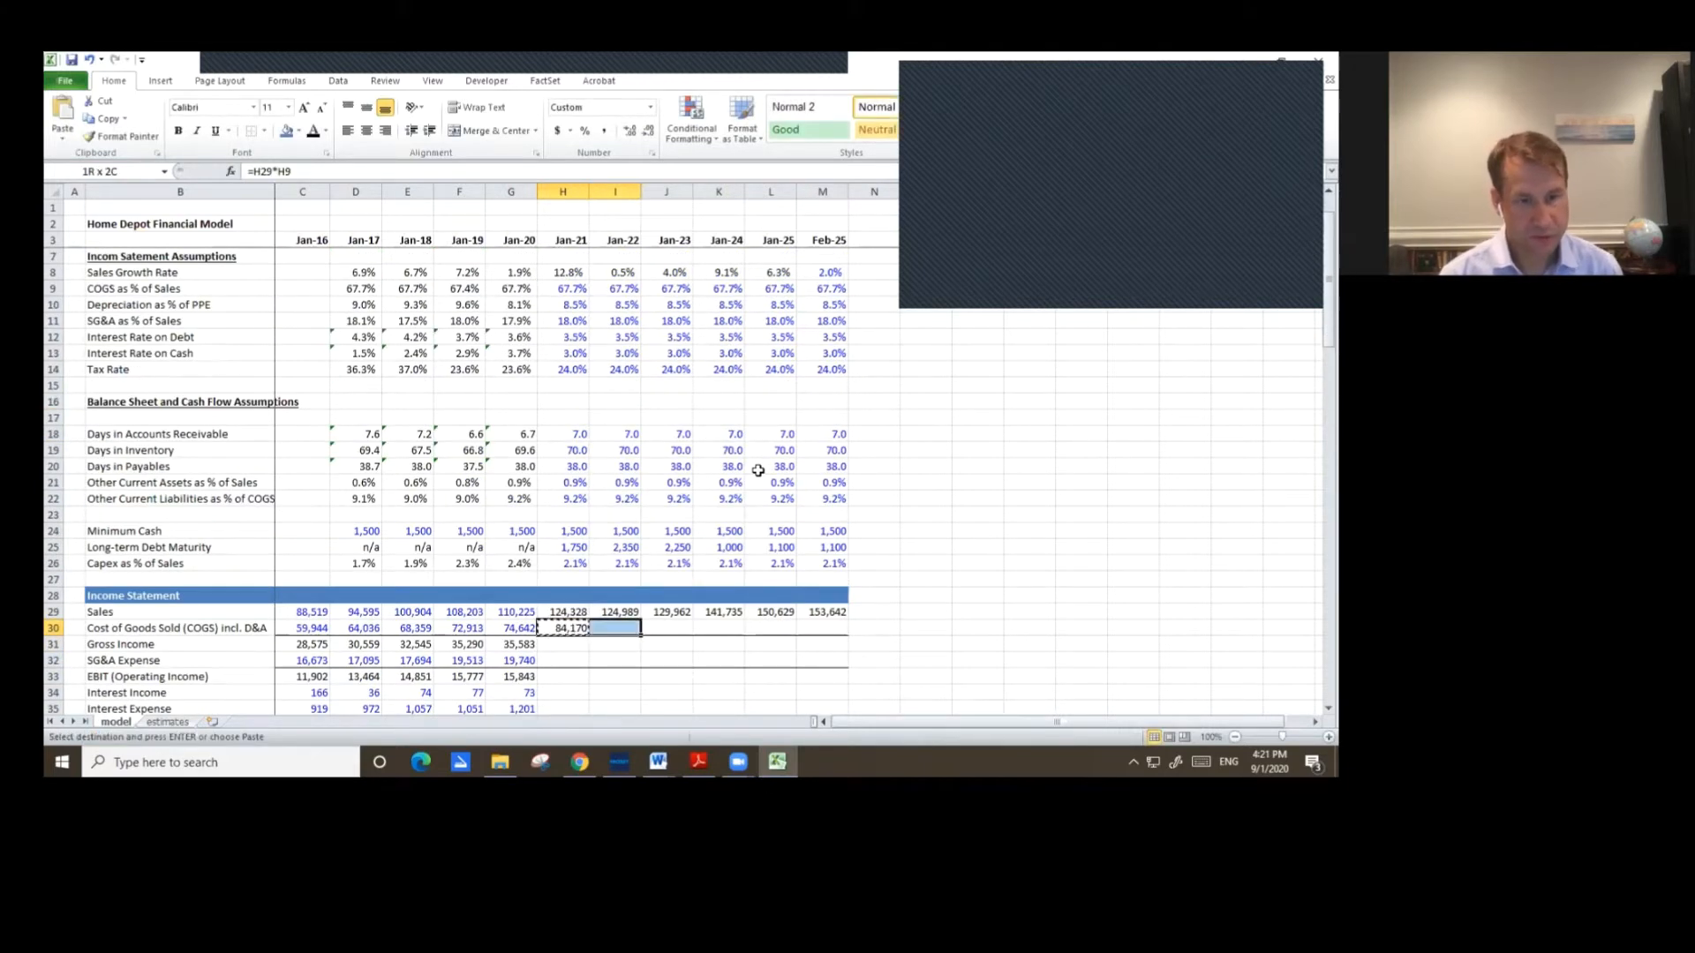
key("ctrl+v")
Copy the Jan-20 Gross Income formula across Jan-21 through Feb-25 and inspect the Jan-21 formula.
key("Down")
key("Left")
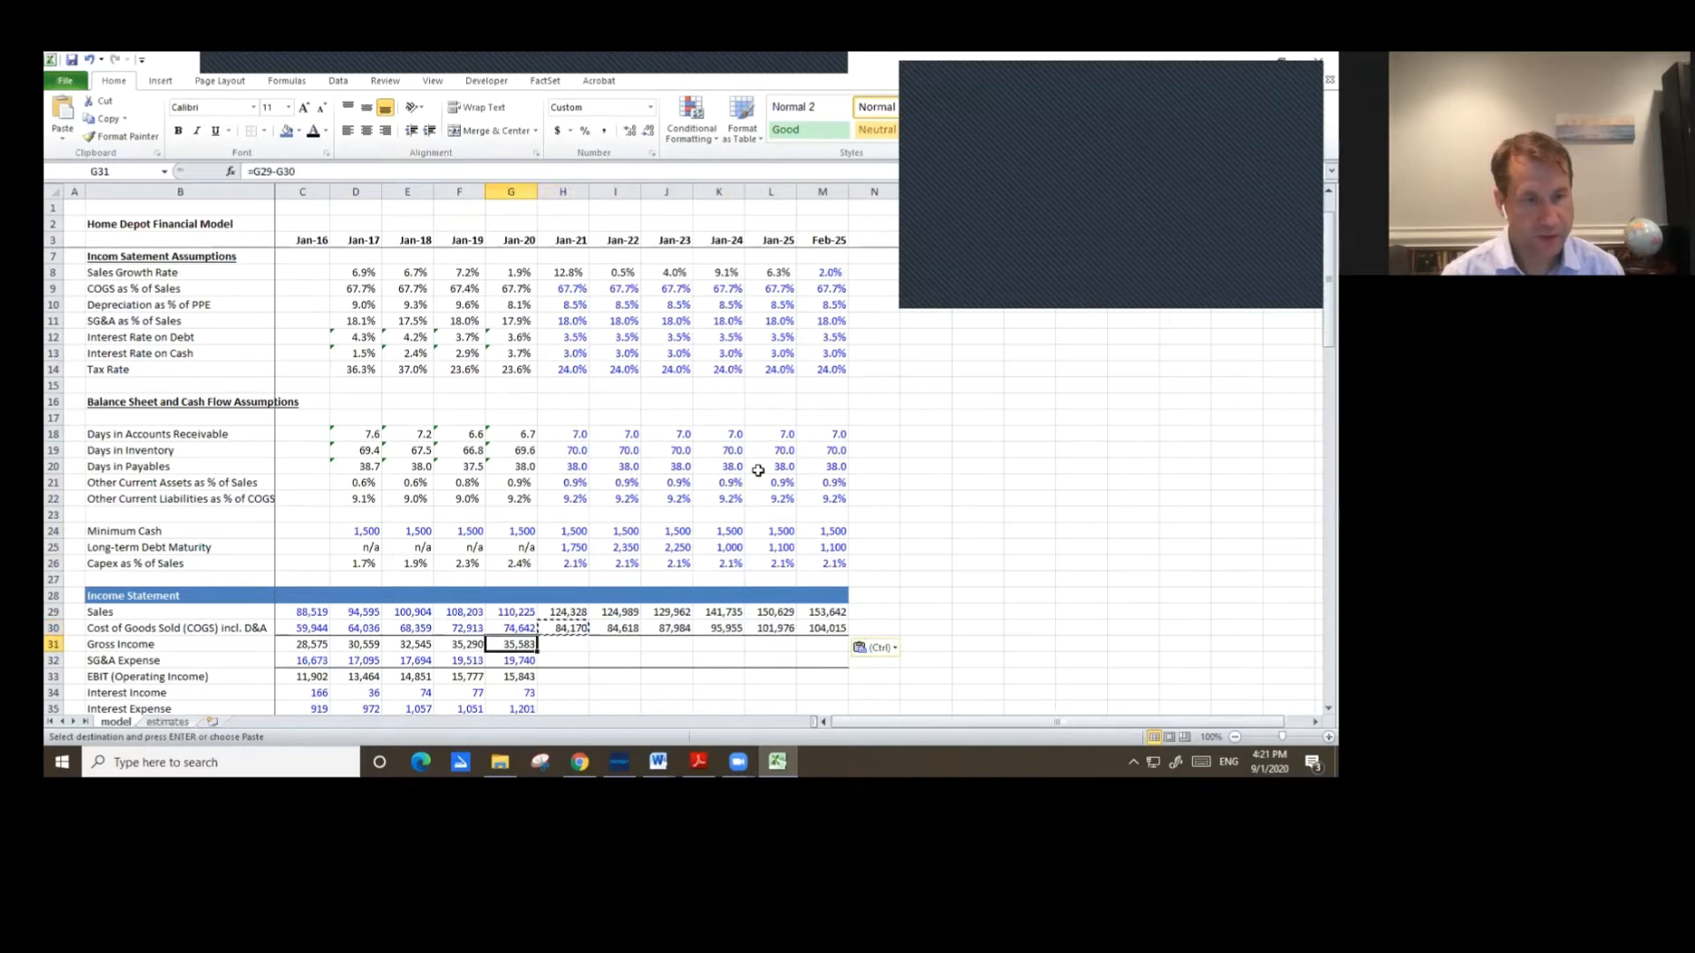
key("ctrl+c")
key("shift+Right")
key("shift+Right")
key("shift+Right")
key("shift+Right")
key("shift+Right")
key("shift+Right")
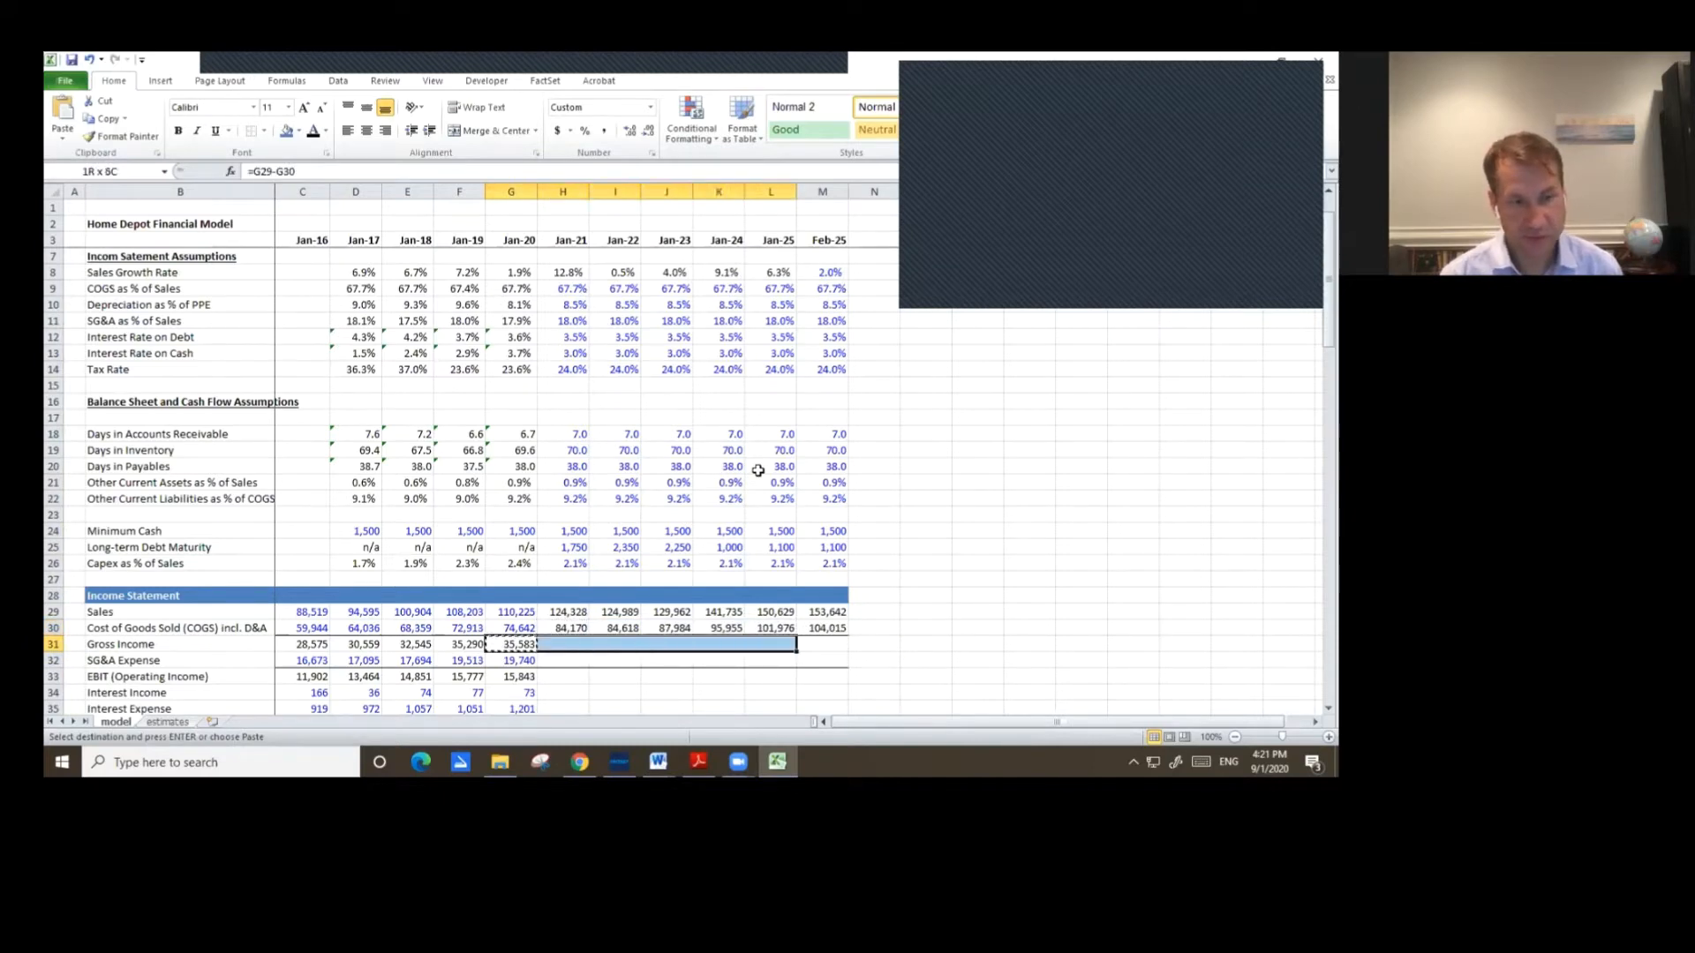
key("ctrl+v")
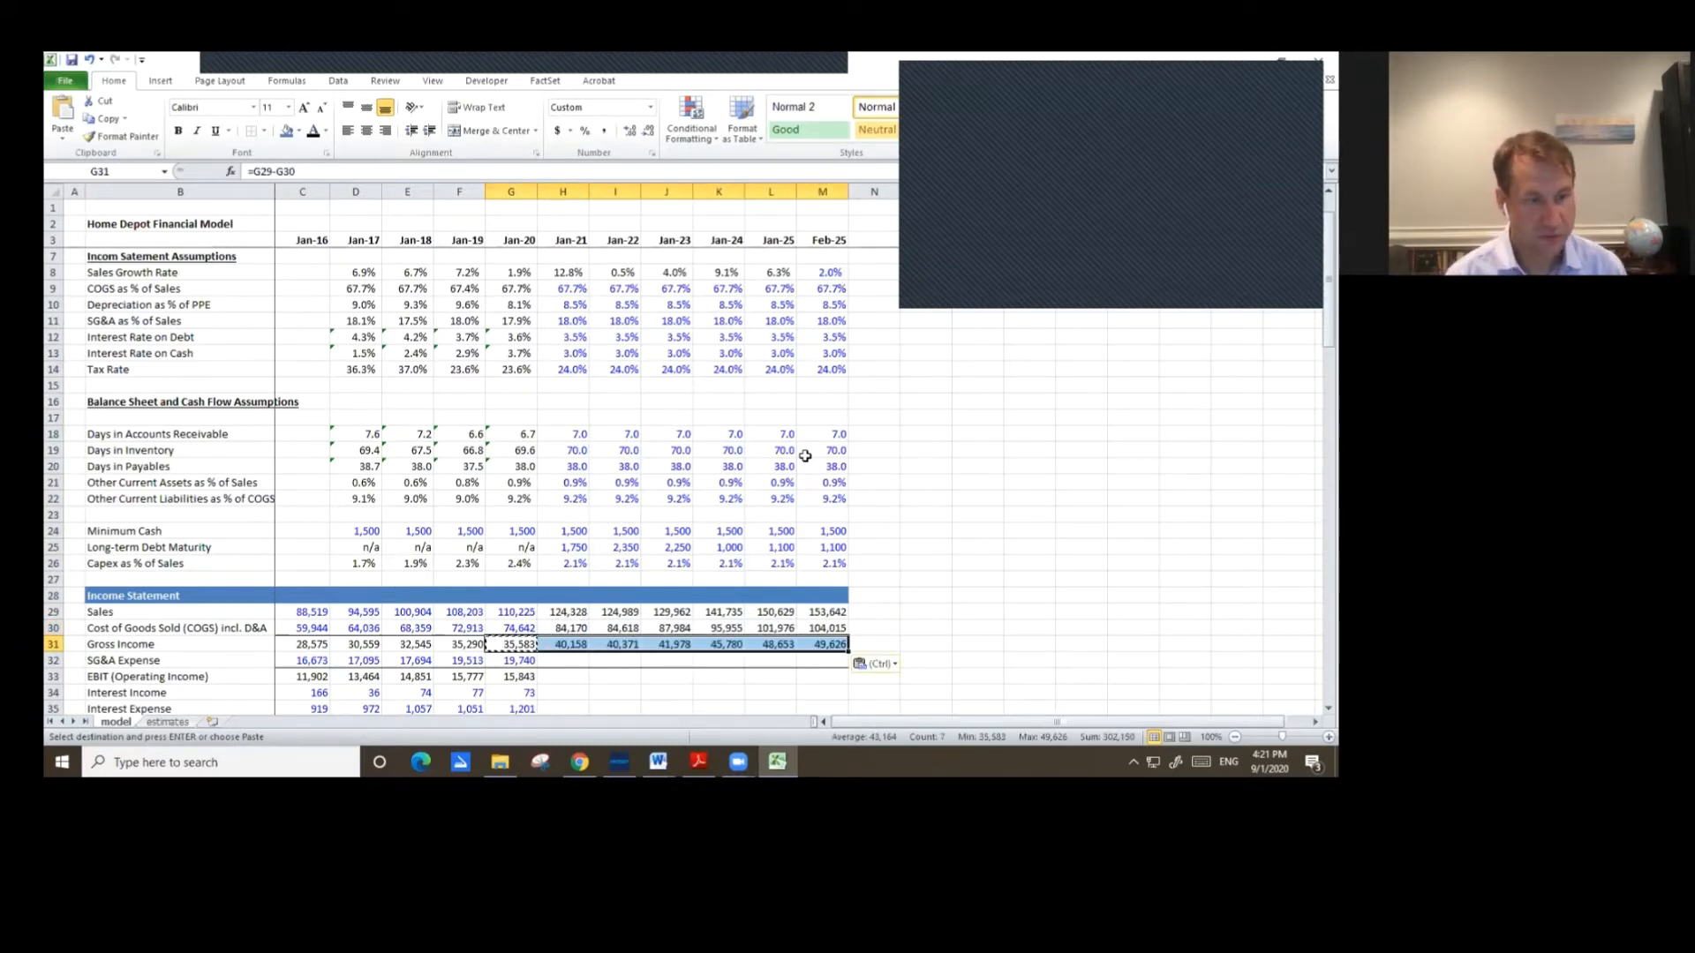
scroll(805, 464, "down", 4)
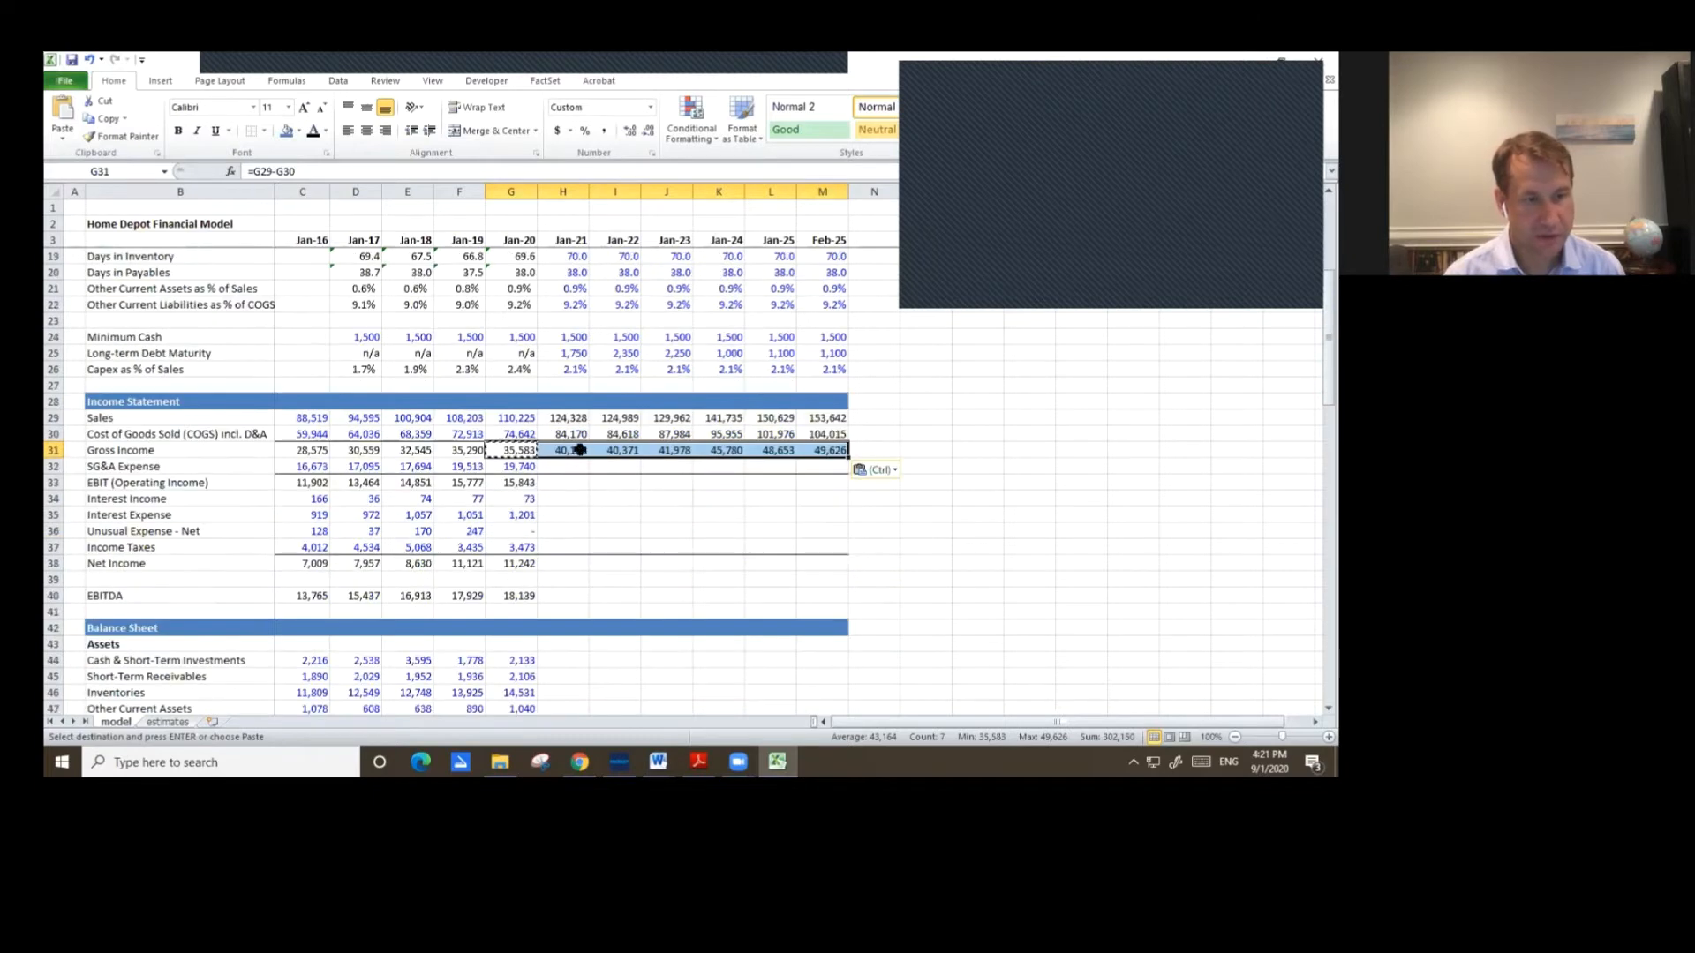
double_click(580, 451)
key("Escape")
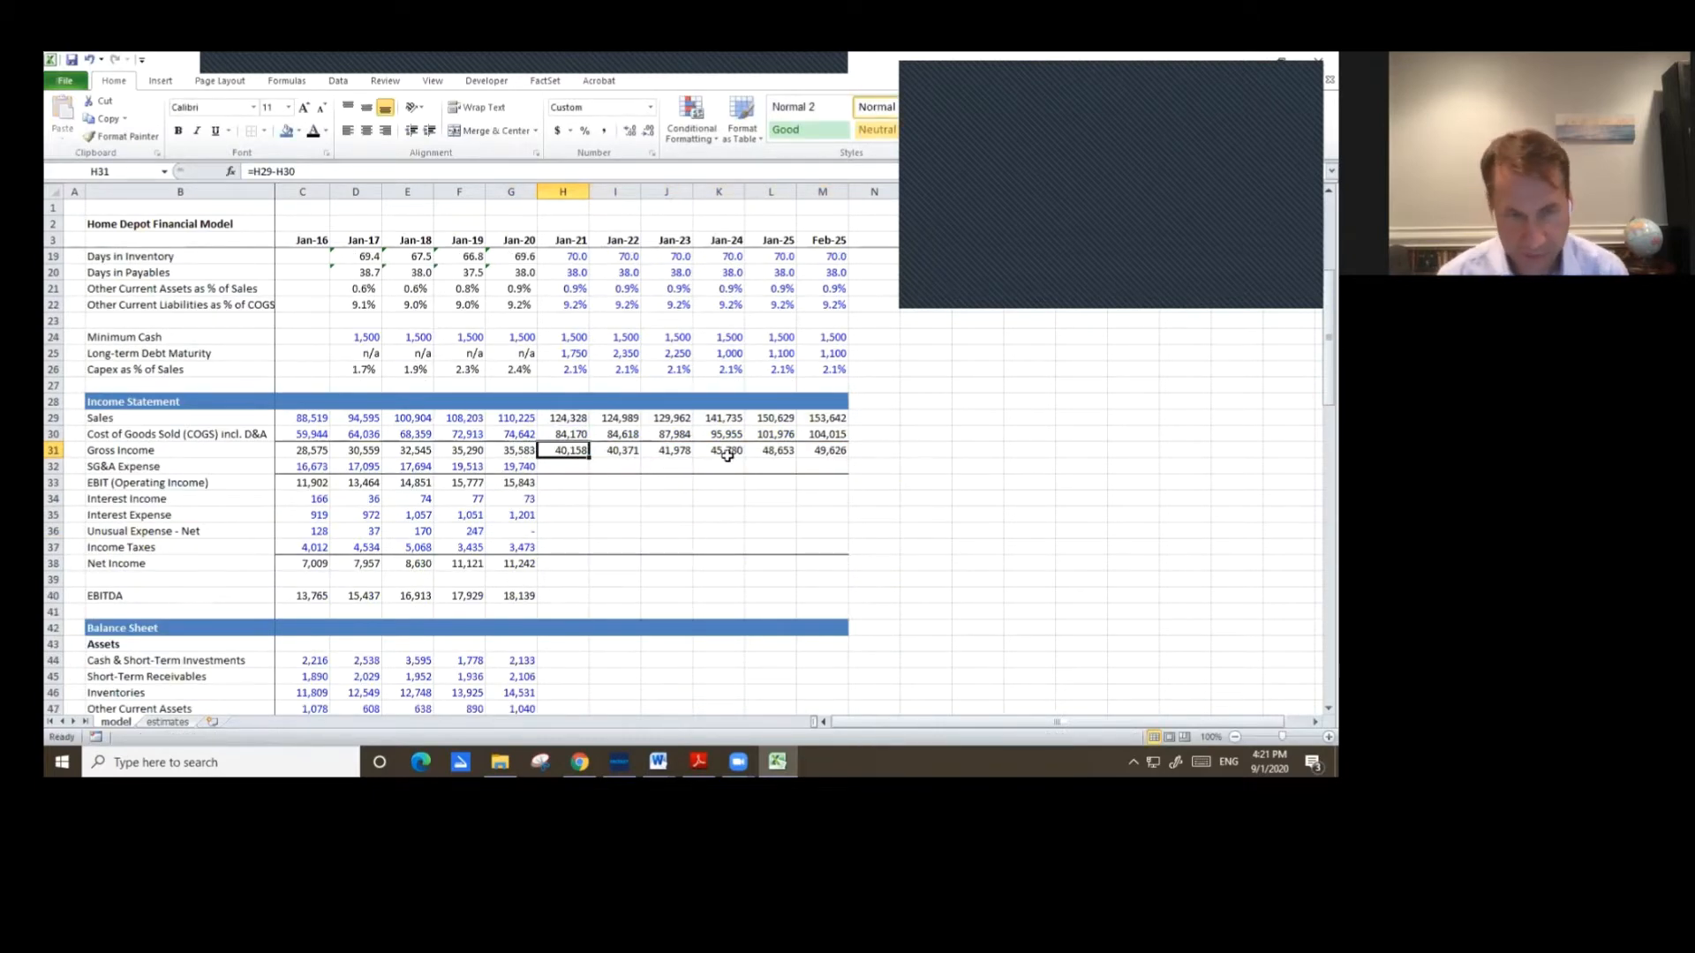
Enter the Jan-21 SG&A Expense formula as Jan-21 sales times the SG&A as % of Sales assumption.
key("Down")
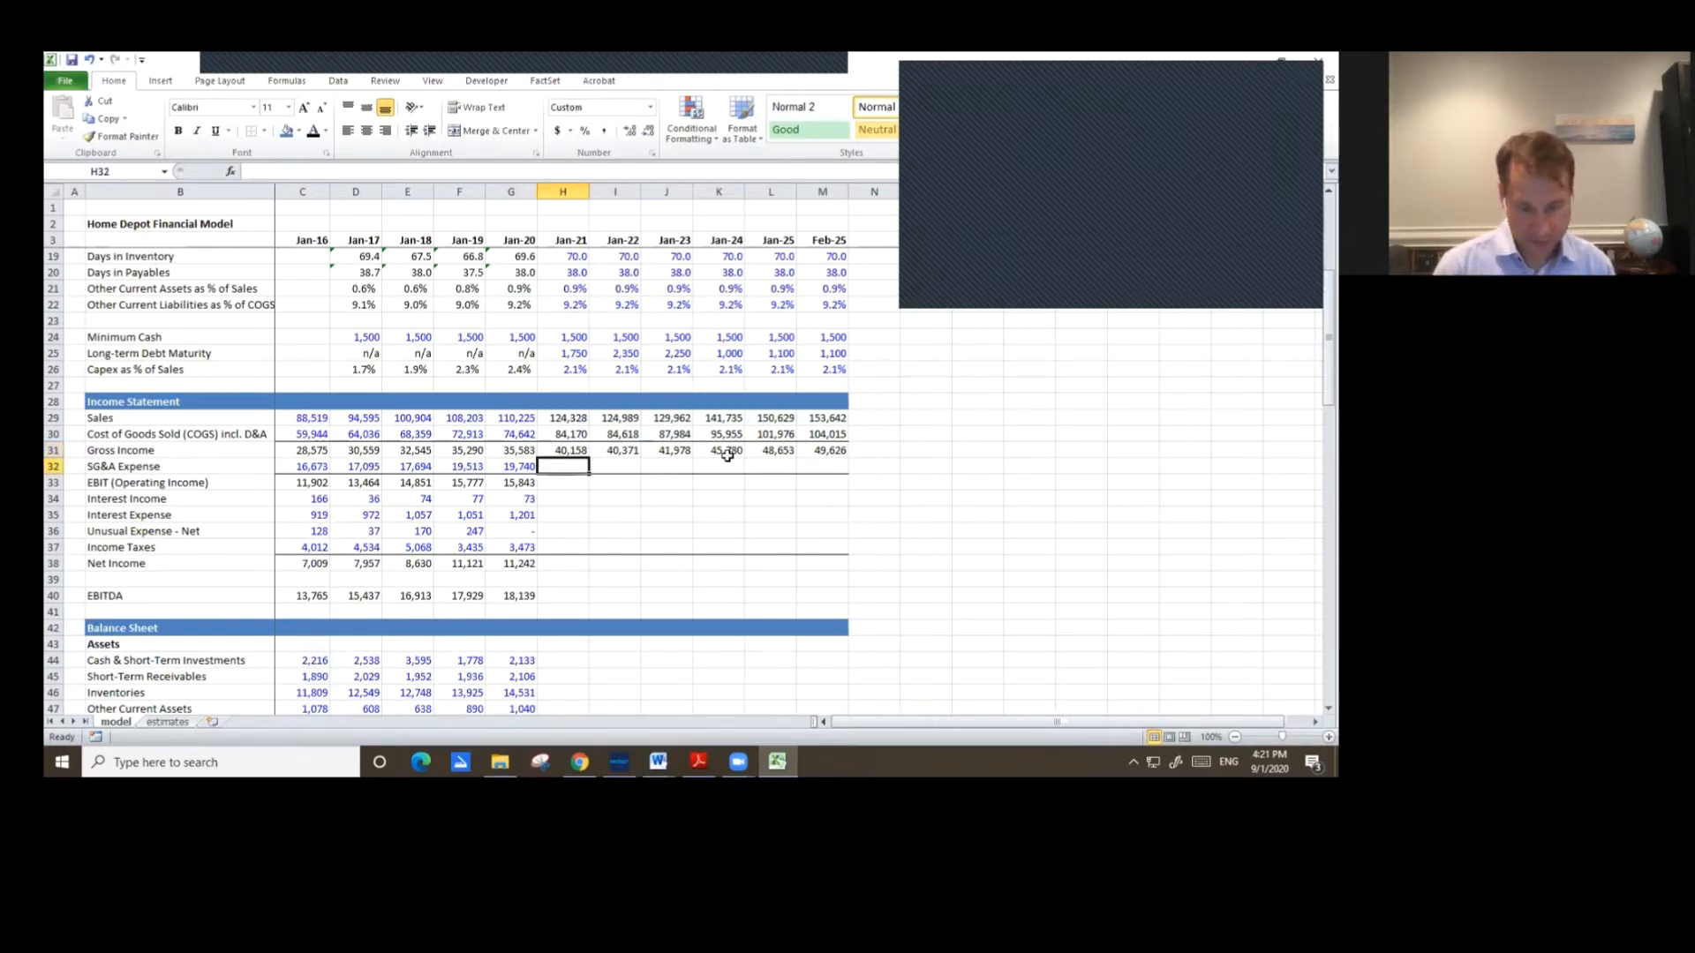
type("=")
key("Up")
key("Up")
key("Up")
type("*")
key("Up")
key("Up")
key("Up")
key("Up")
key("Up")
key("Up")
key("Up")
key("Up")
key("Up")
key("Up")
key("Up")
key("Up")
key("Up")
key("Up")
key("Up")
key("Up")
key("Up")
key("Up")
key("Up")
key("Up")
key("Down")
key("Return")
Copy the Jan-20 EBIT formula into the Jan-21 column.
key("Left")
key("ctrl+c")
key("Right")
key("ctrl+v")
key("Up")
key("shift+Down")
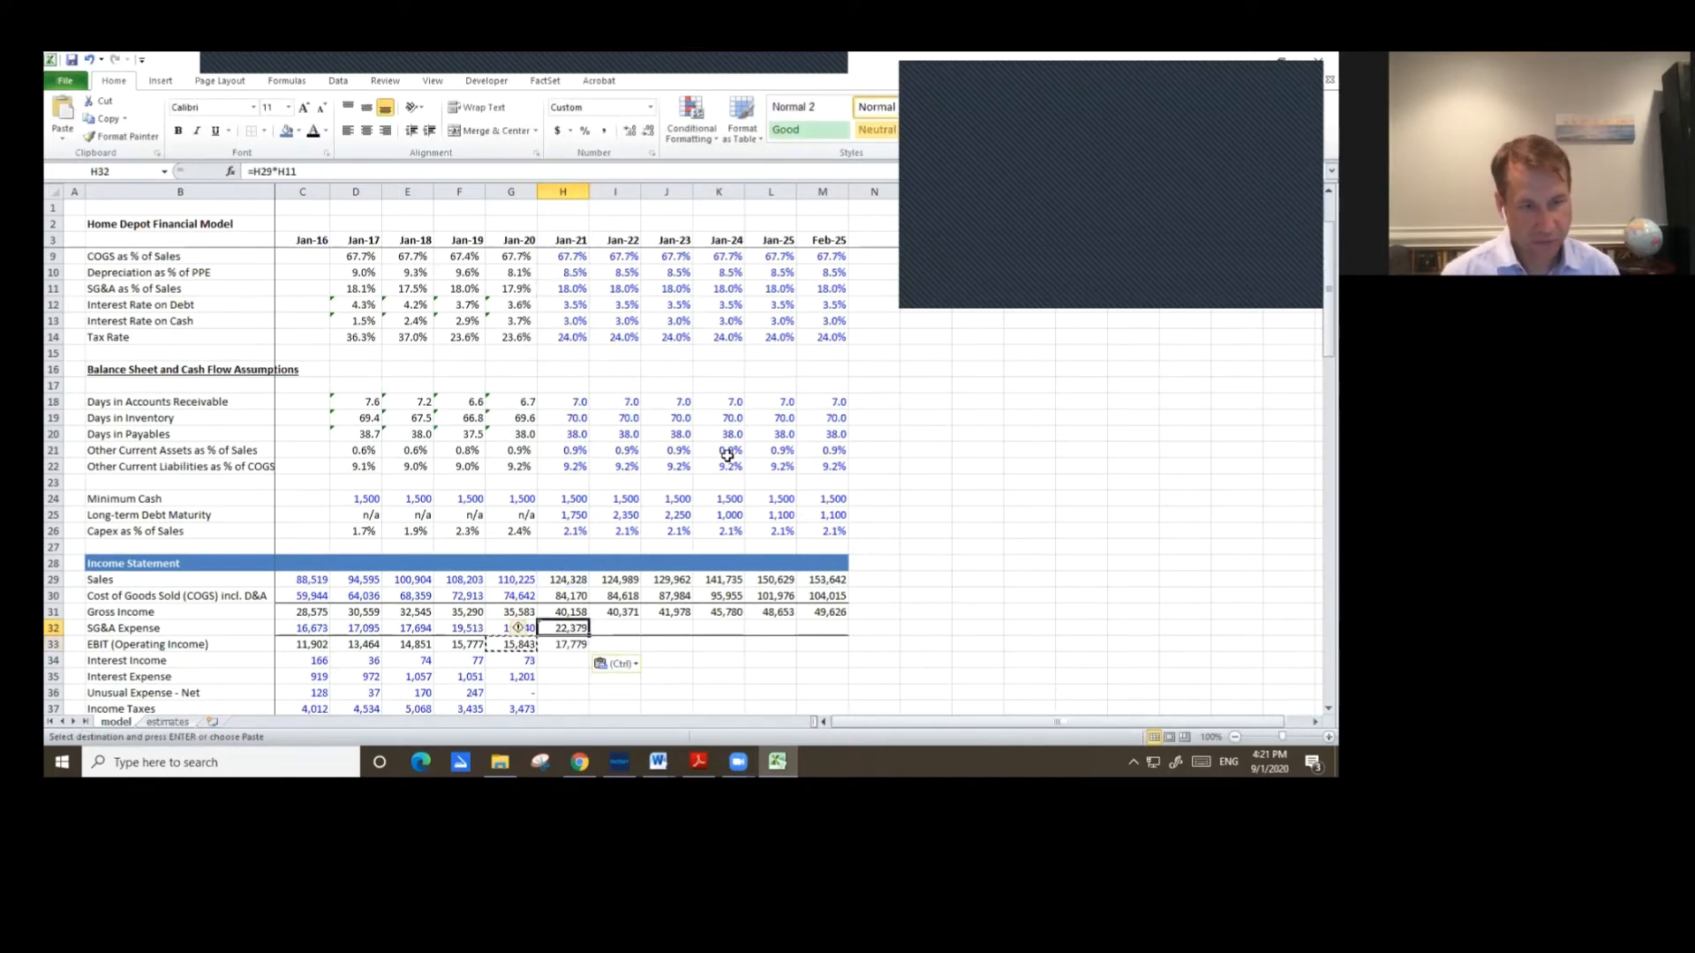
key("ctrl+c")
key("shift+Right")
key("shift+Right")
key("shift+Right")
key("shift+Right")
key("shift+Right")
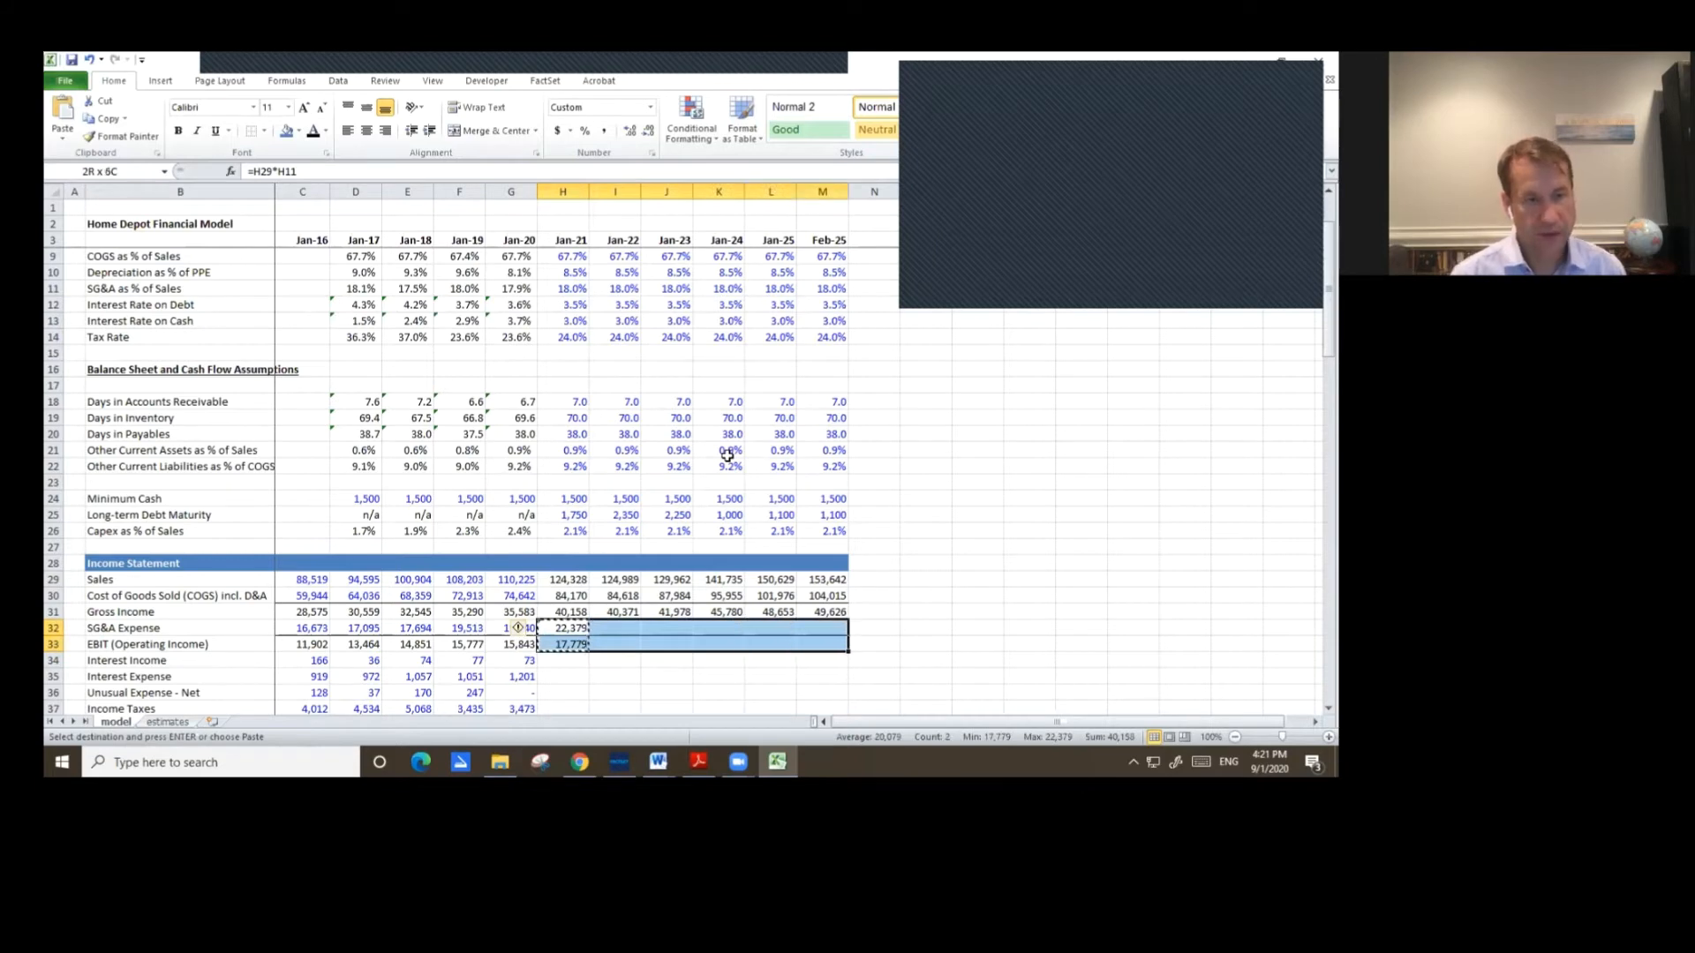
key("Escape")
key("Down")
key("Down")
key("Down")
key("Down")
key("Down")
key("Down")
key("Down")
key("Down")
key("Down")
key("Up")
key("Up")
key("Up")
key("Up")
key("Up")
key("Up")
key("Up")
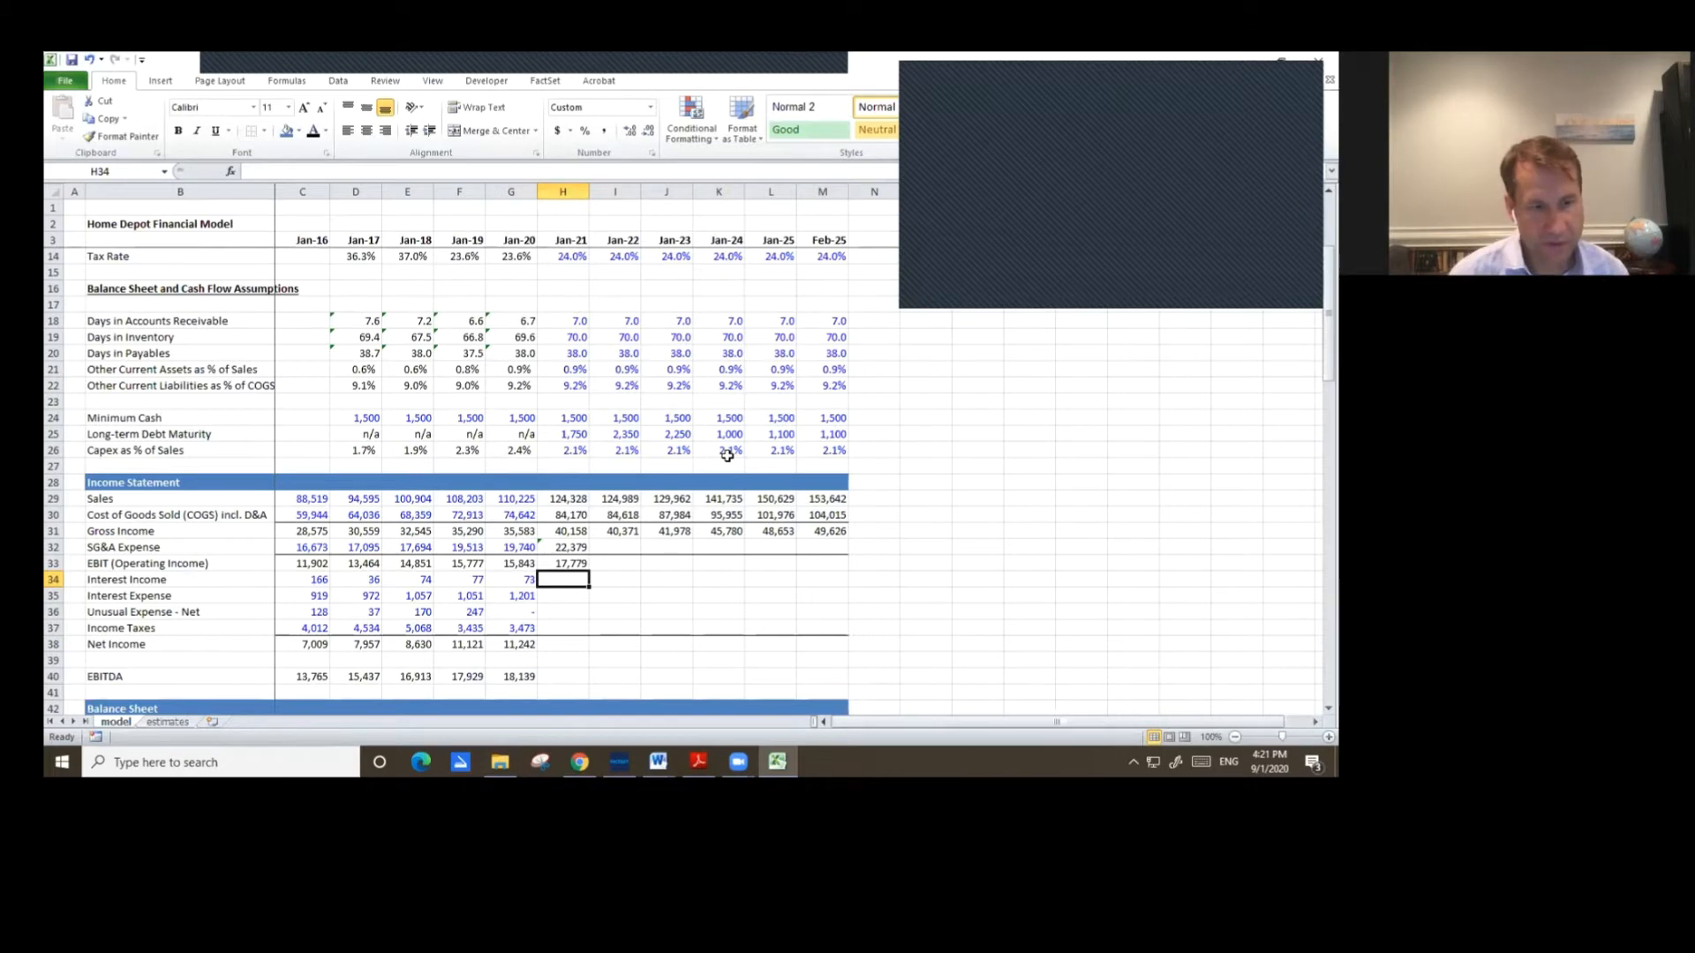
Copy the Jan-21 SG&A Expense and EBIT formulas across through Feb-25.
key("Up")
key("Up")
key("shift+Down")
key("ctrl+c")
key("shift+Right")
key("shift+Right")
key("shift+Right")
key("shift+Right")
key("shift+Right")
key("ctrl+v")
Highlight the Jan-21 through Feb-25 Interest Income and Interest Expense cells in yellow.
key("Down")
key("Down")
key("shift+Down")
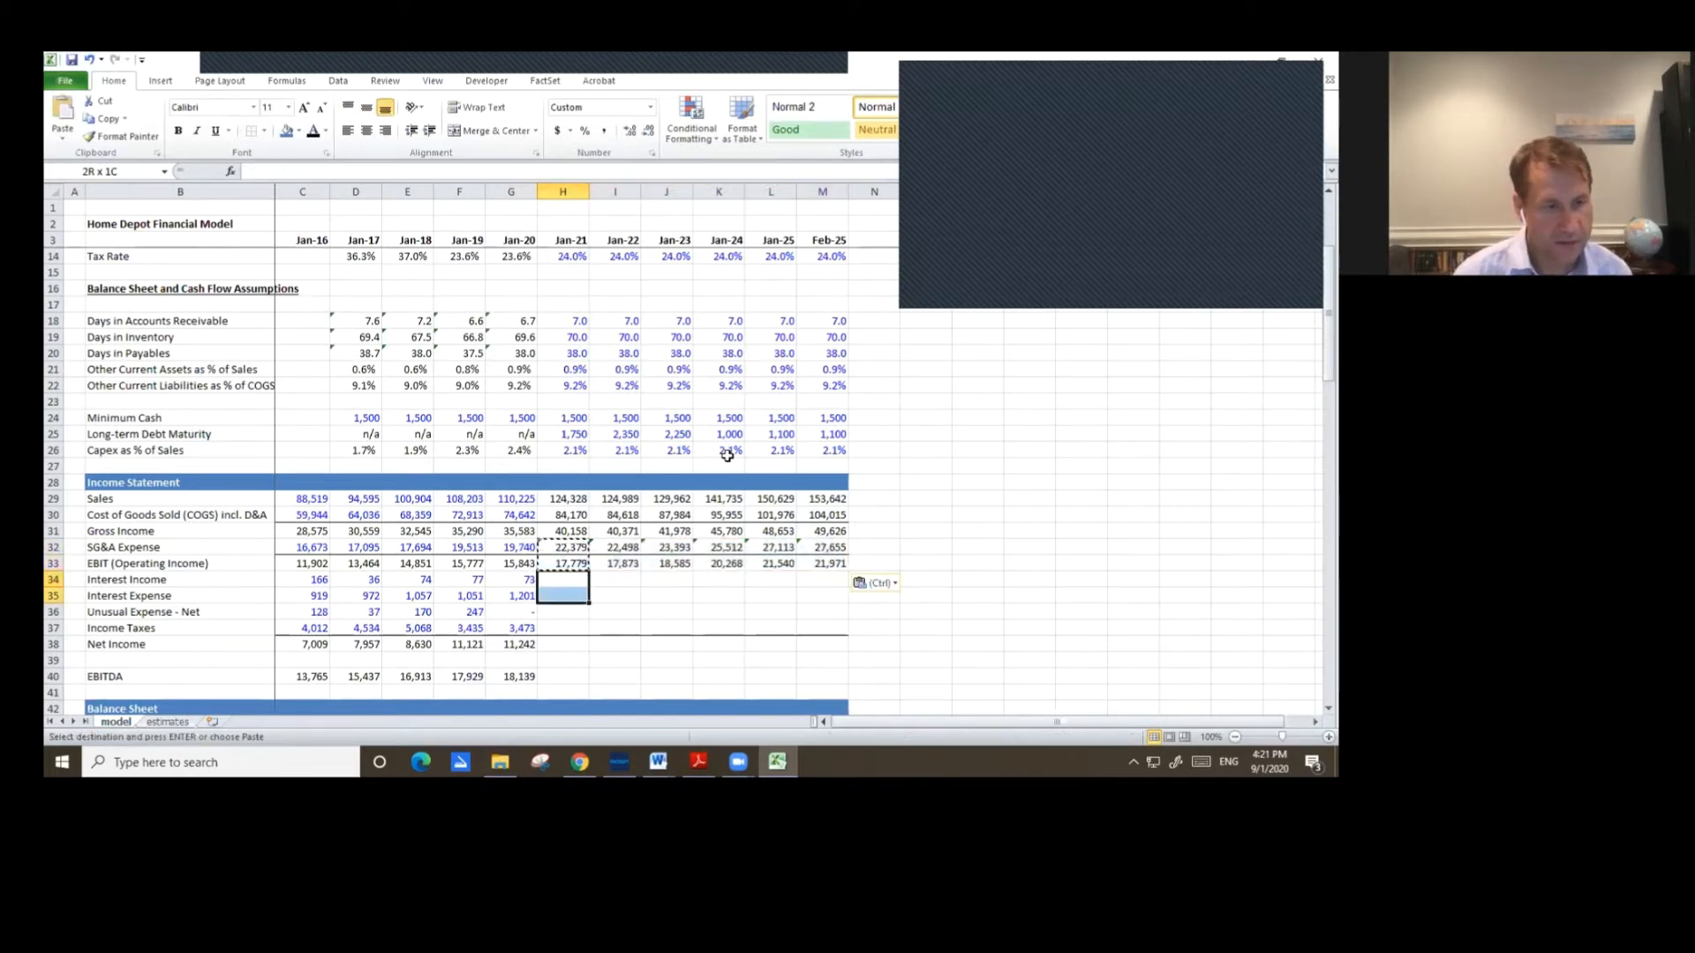
key("shift+Right")
key("shift+Right")
key("shift+Right")
key("shift+Right")
key("shift+Right")
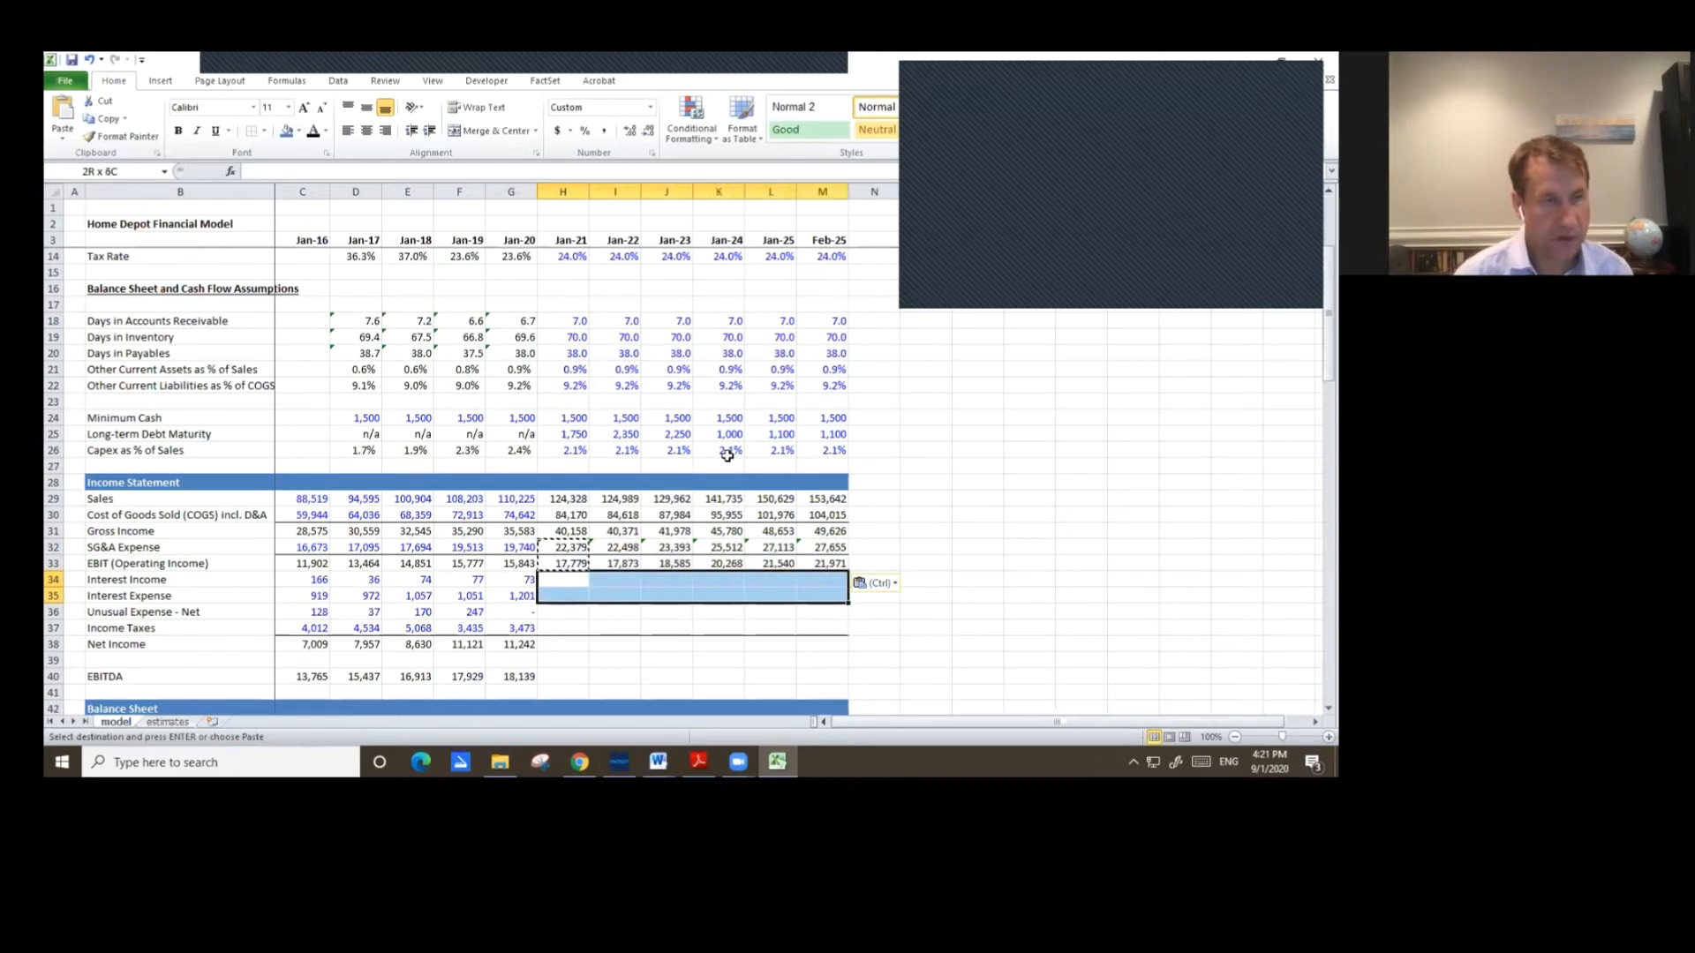
left_click(298, 132)
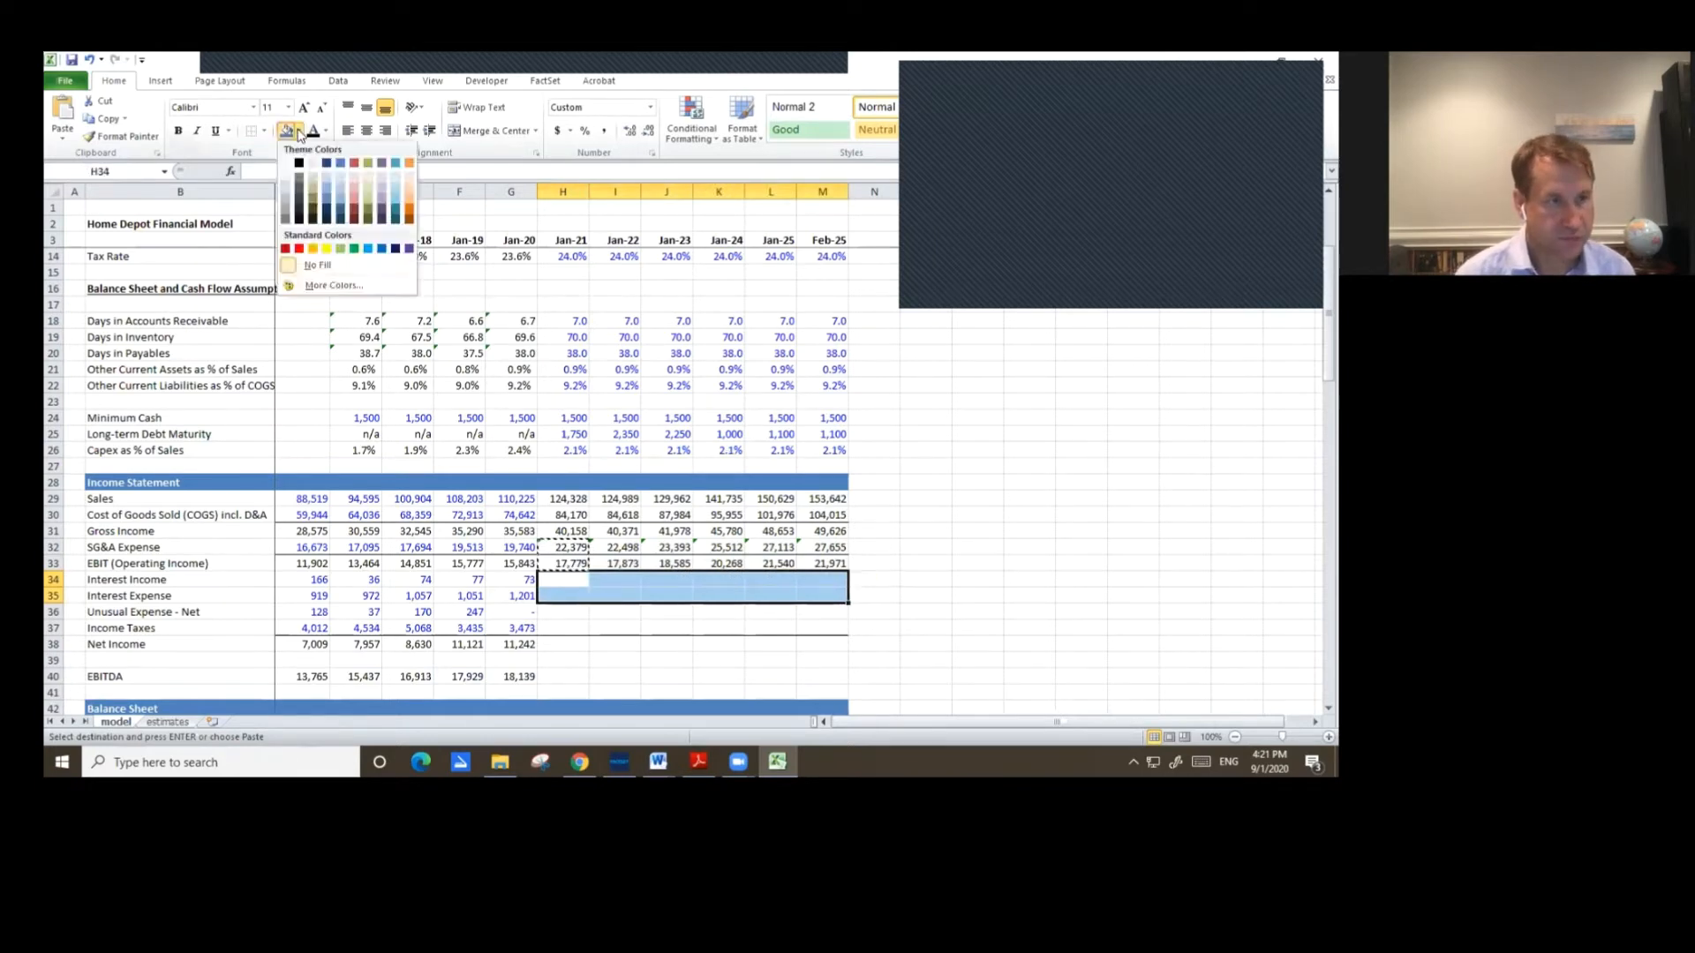
left_click(324, 248)
Set Unusual Expense - Net to 0 for Jan-21 and fill the row across through Feb-25.
left_click(581, 618)
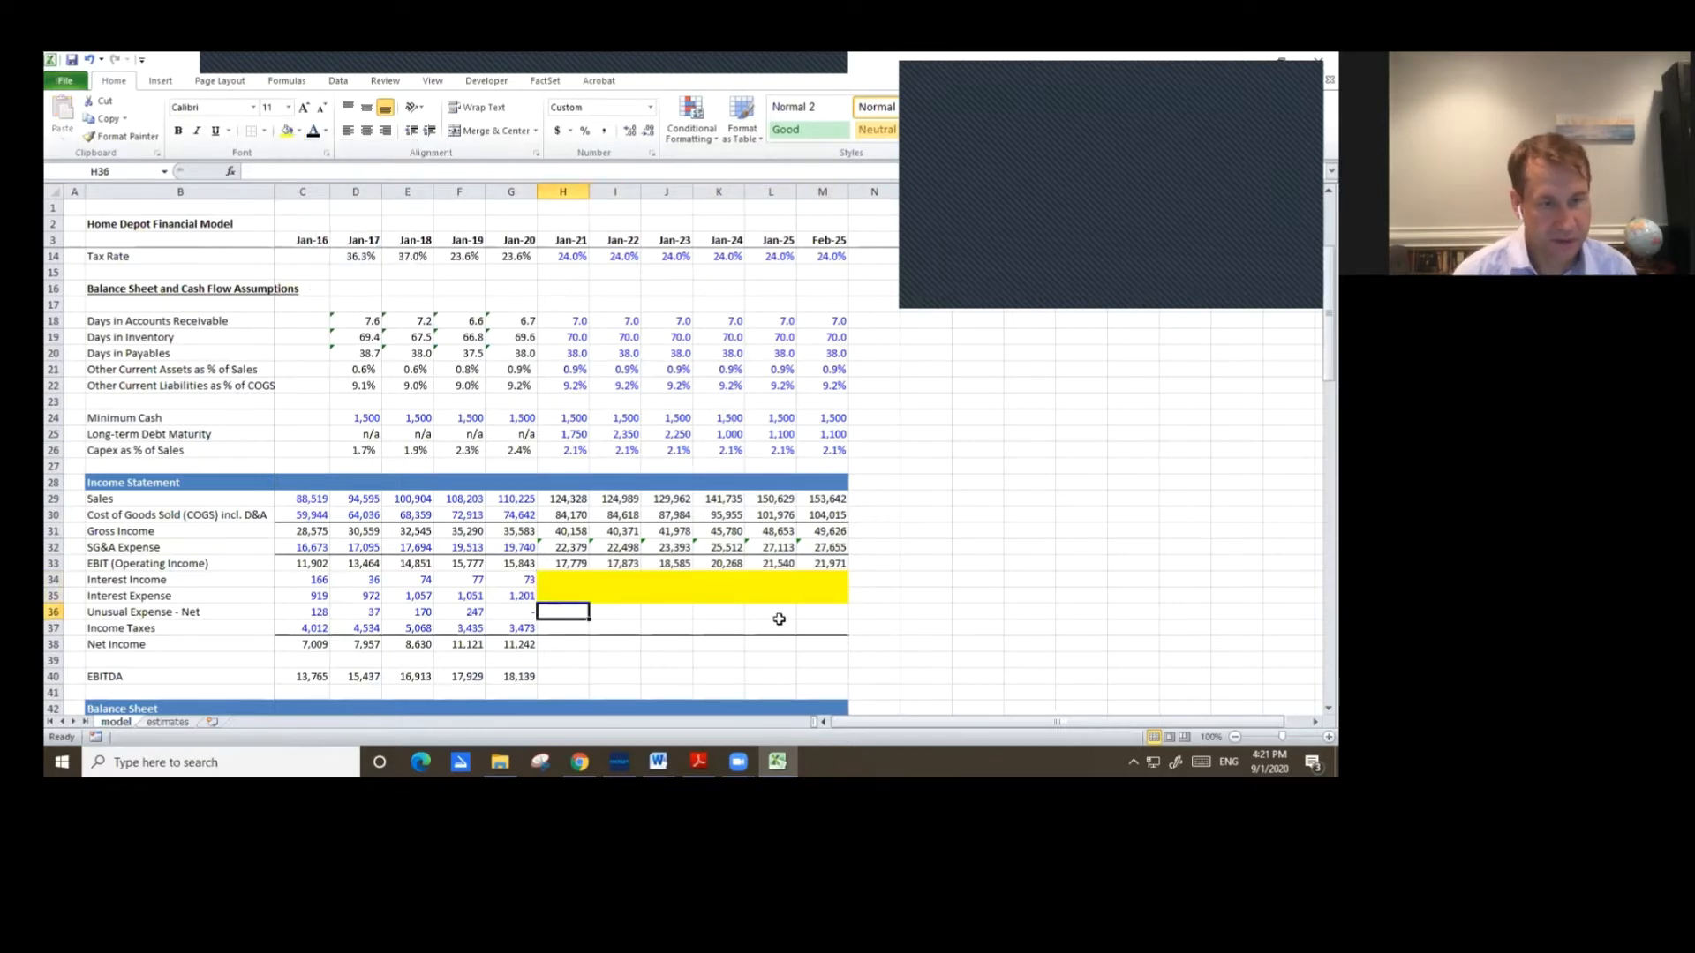
scroll(778, 619, "down", 2)
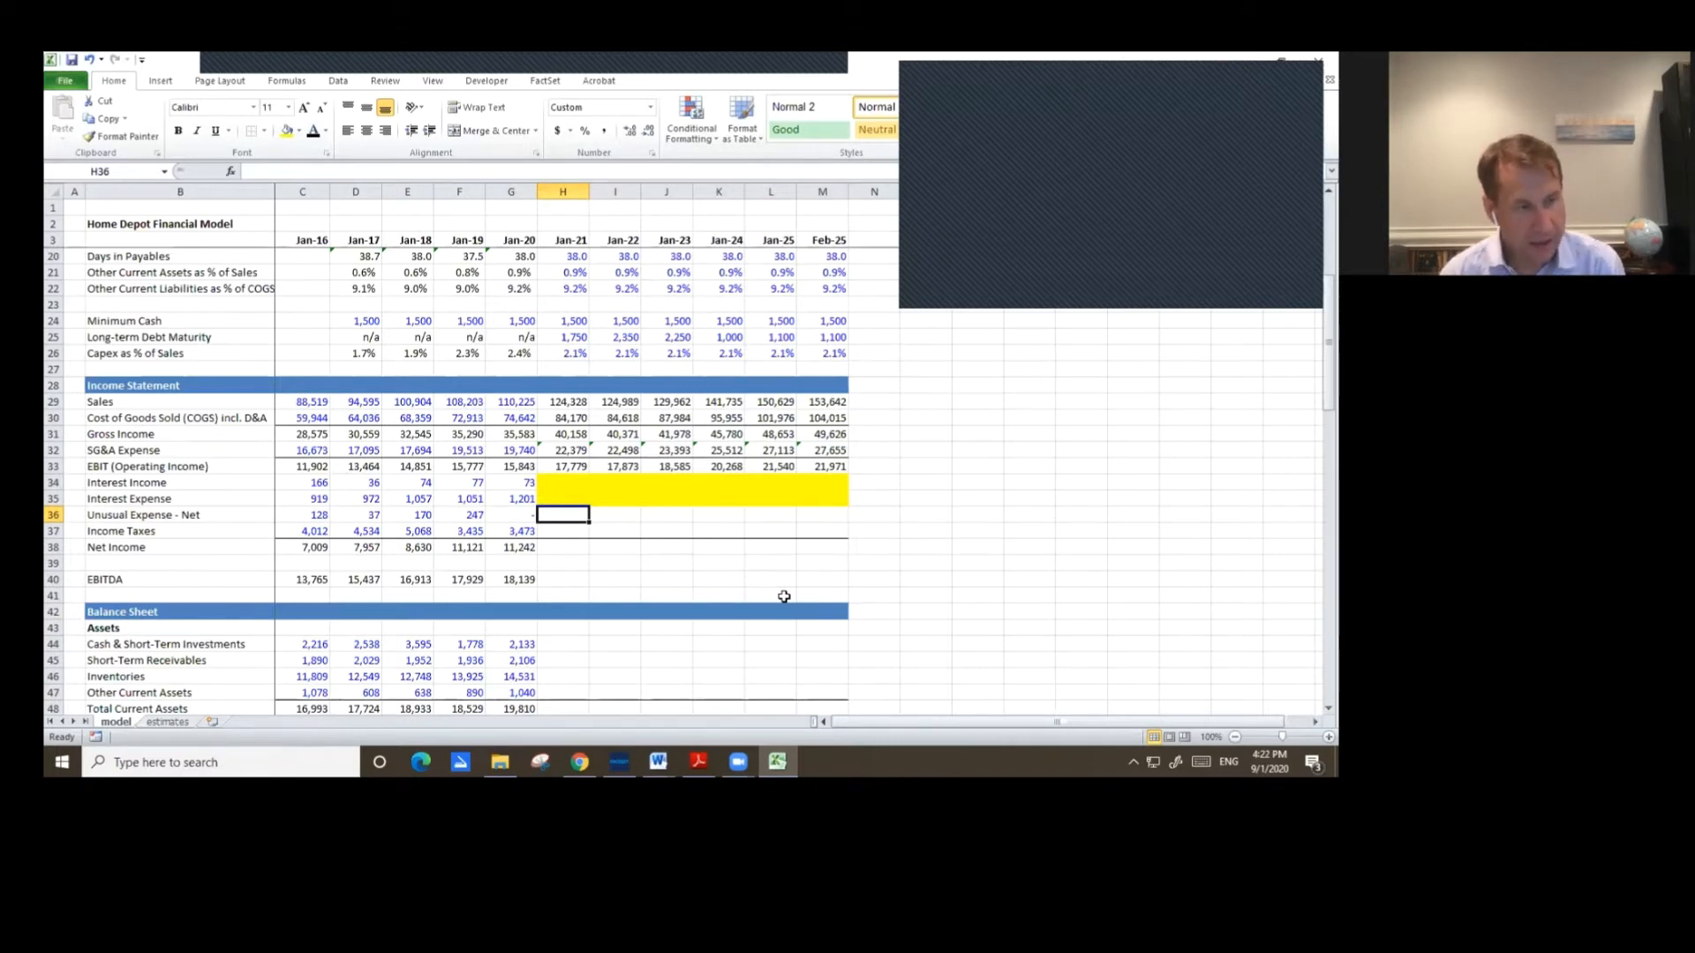
type("0")
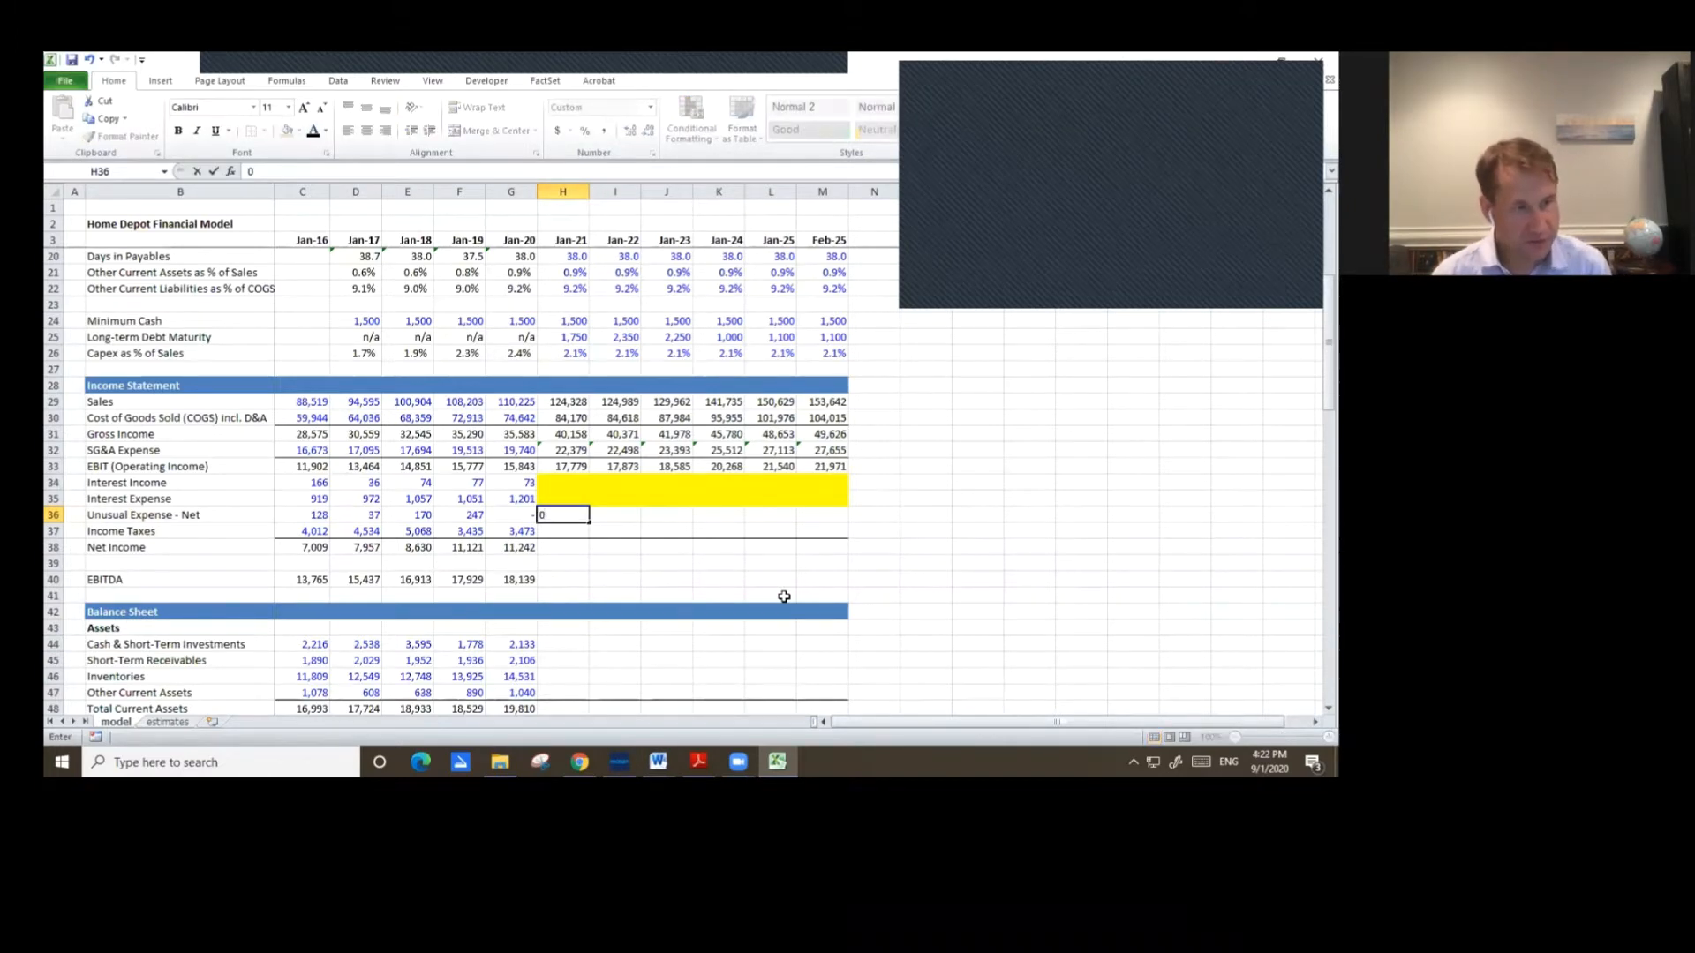
key("ctrl+Return")
key("Left")
key("ctrl+c")
key("Right")
key("shift+Right")
key("shift+Right")
key("shift+Right")
key("shift+Right")
key("shift+Right")
key("ctrl+v")
key("Return")
Enter Jan-21 Income Taxes as (EBIT + Interest Income - Interest Expense - Unusual Expense) times the Jan-21 Tax Rate.
key("Down")
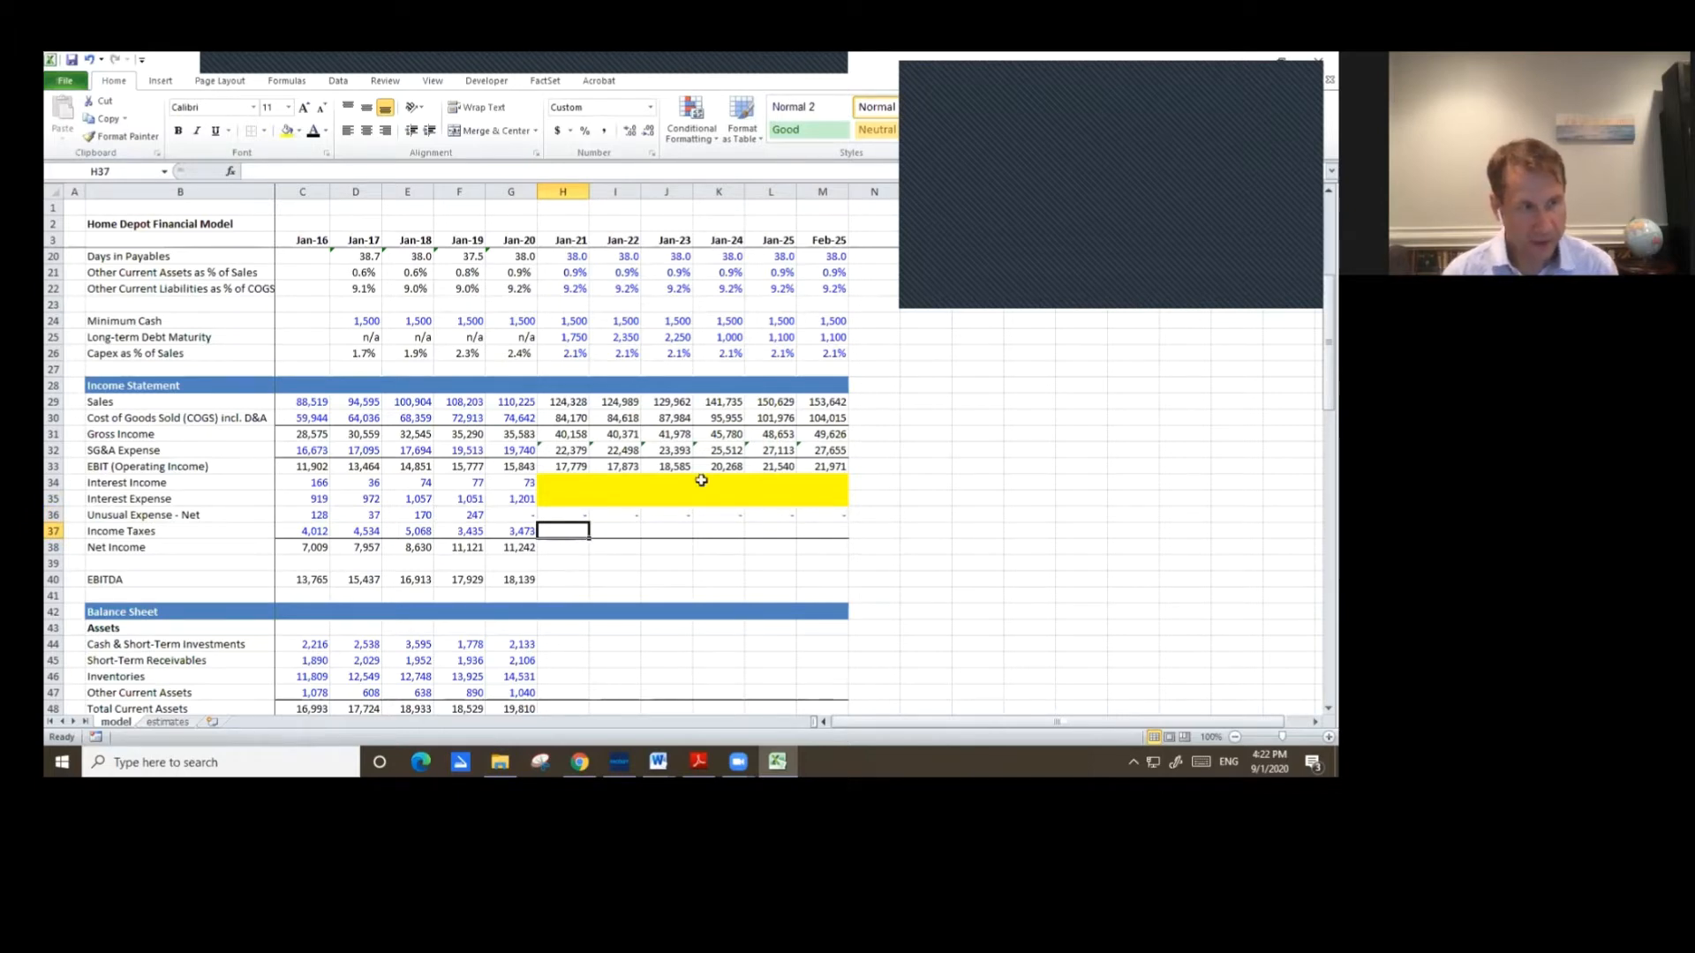
type("=")
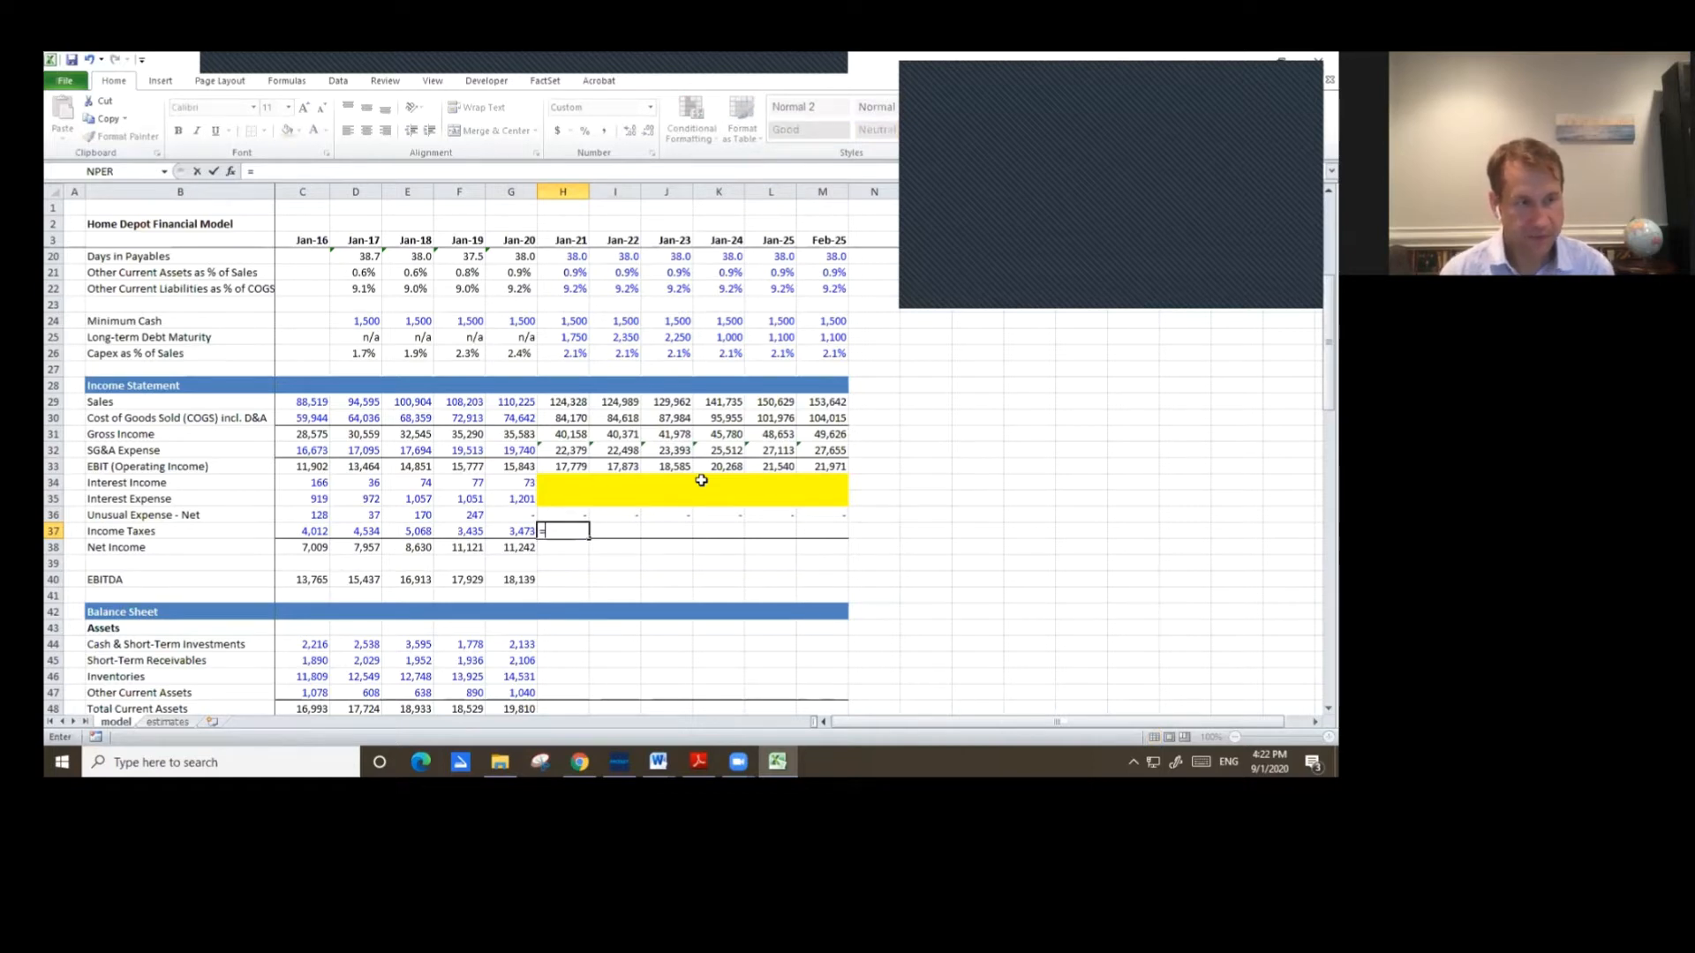
key("Up")
key("Up")
key("Up")
key("Up")
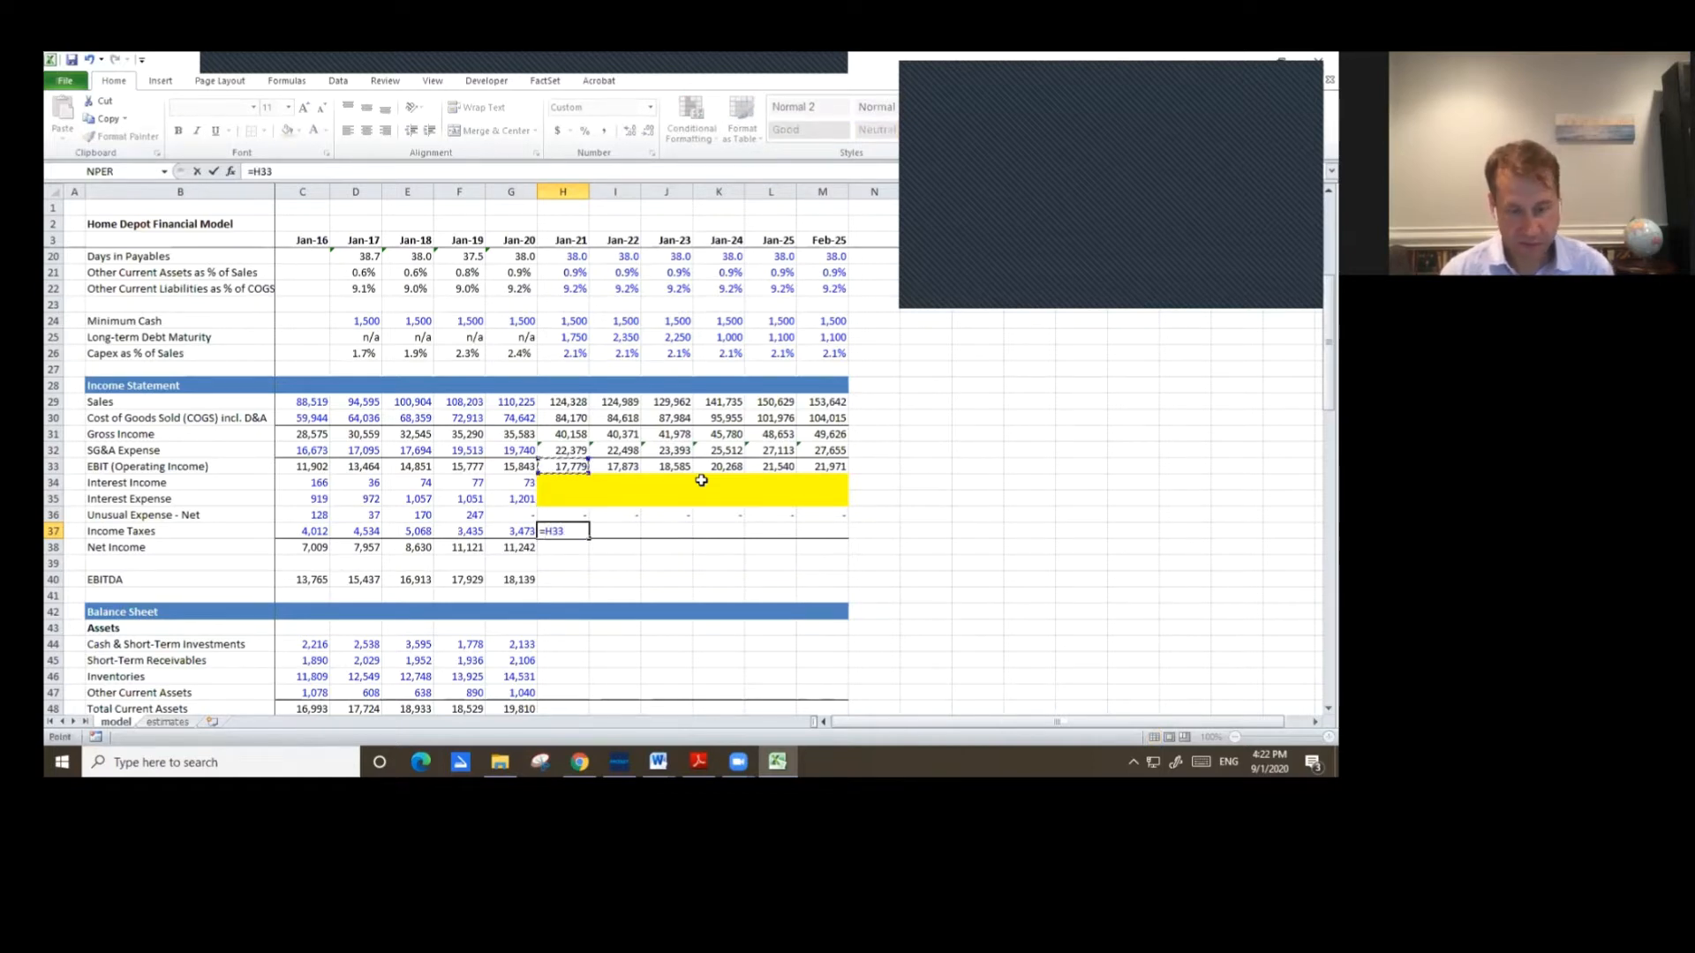
type("+")
key("Up")
key("Up")
key("Up")
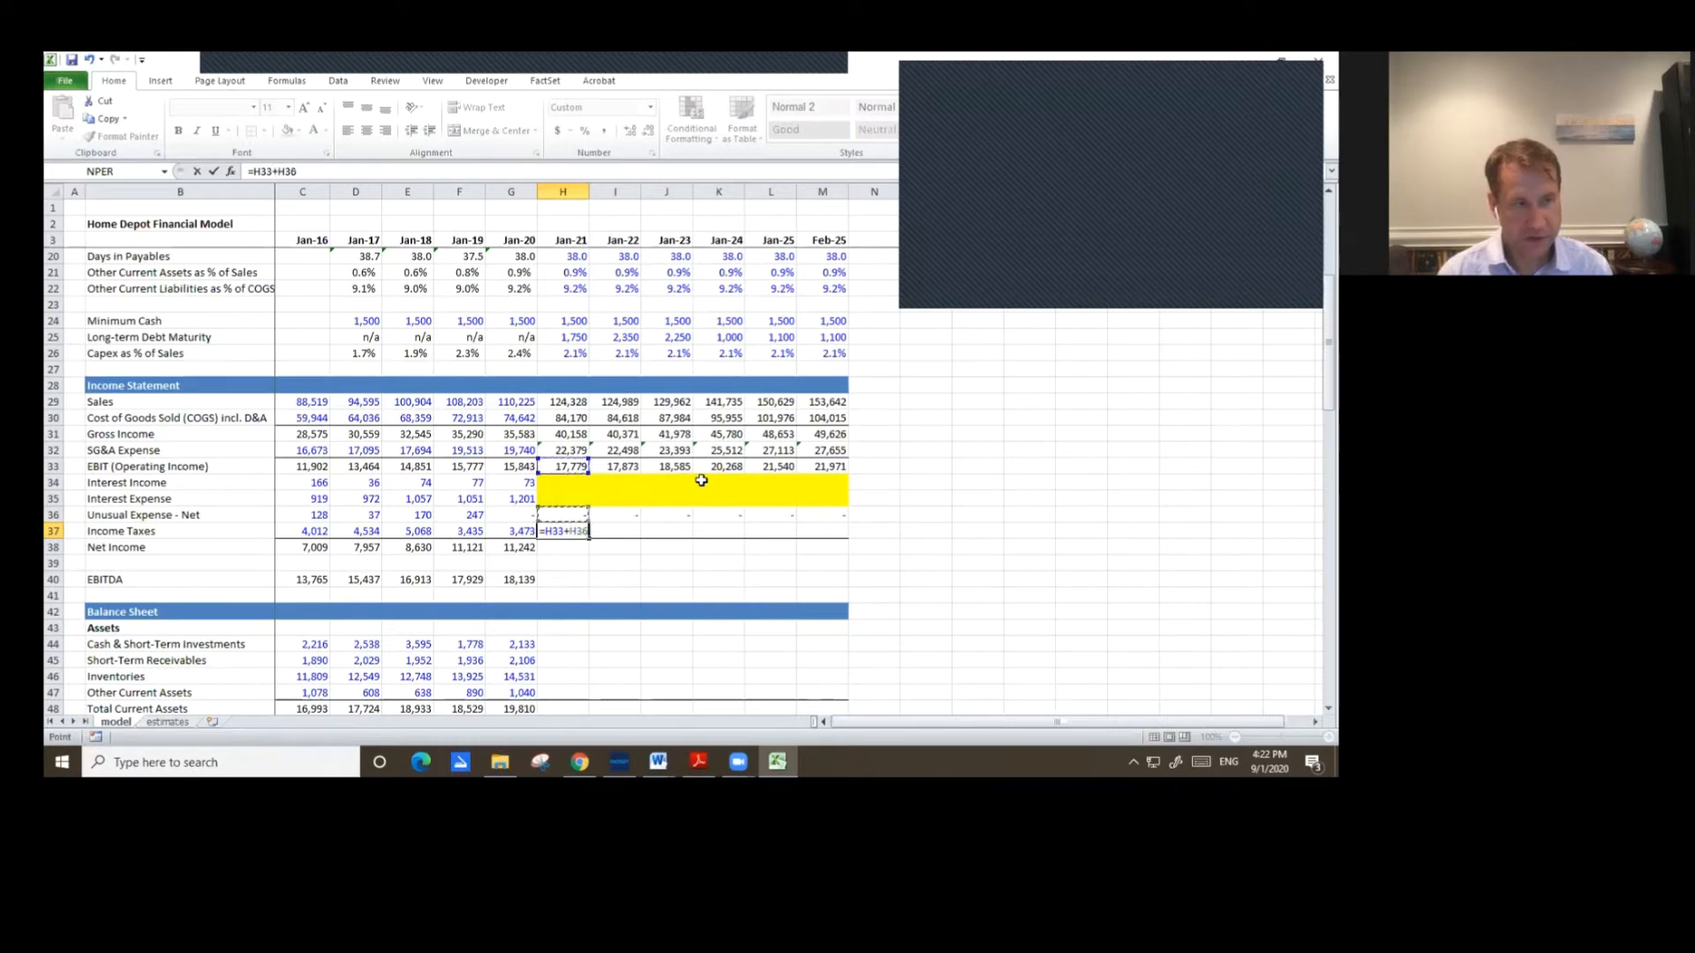
type("-")
key("Up")
key("Up")
type("-")
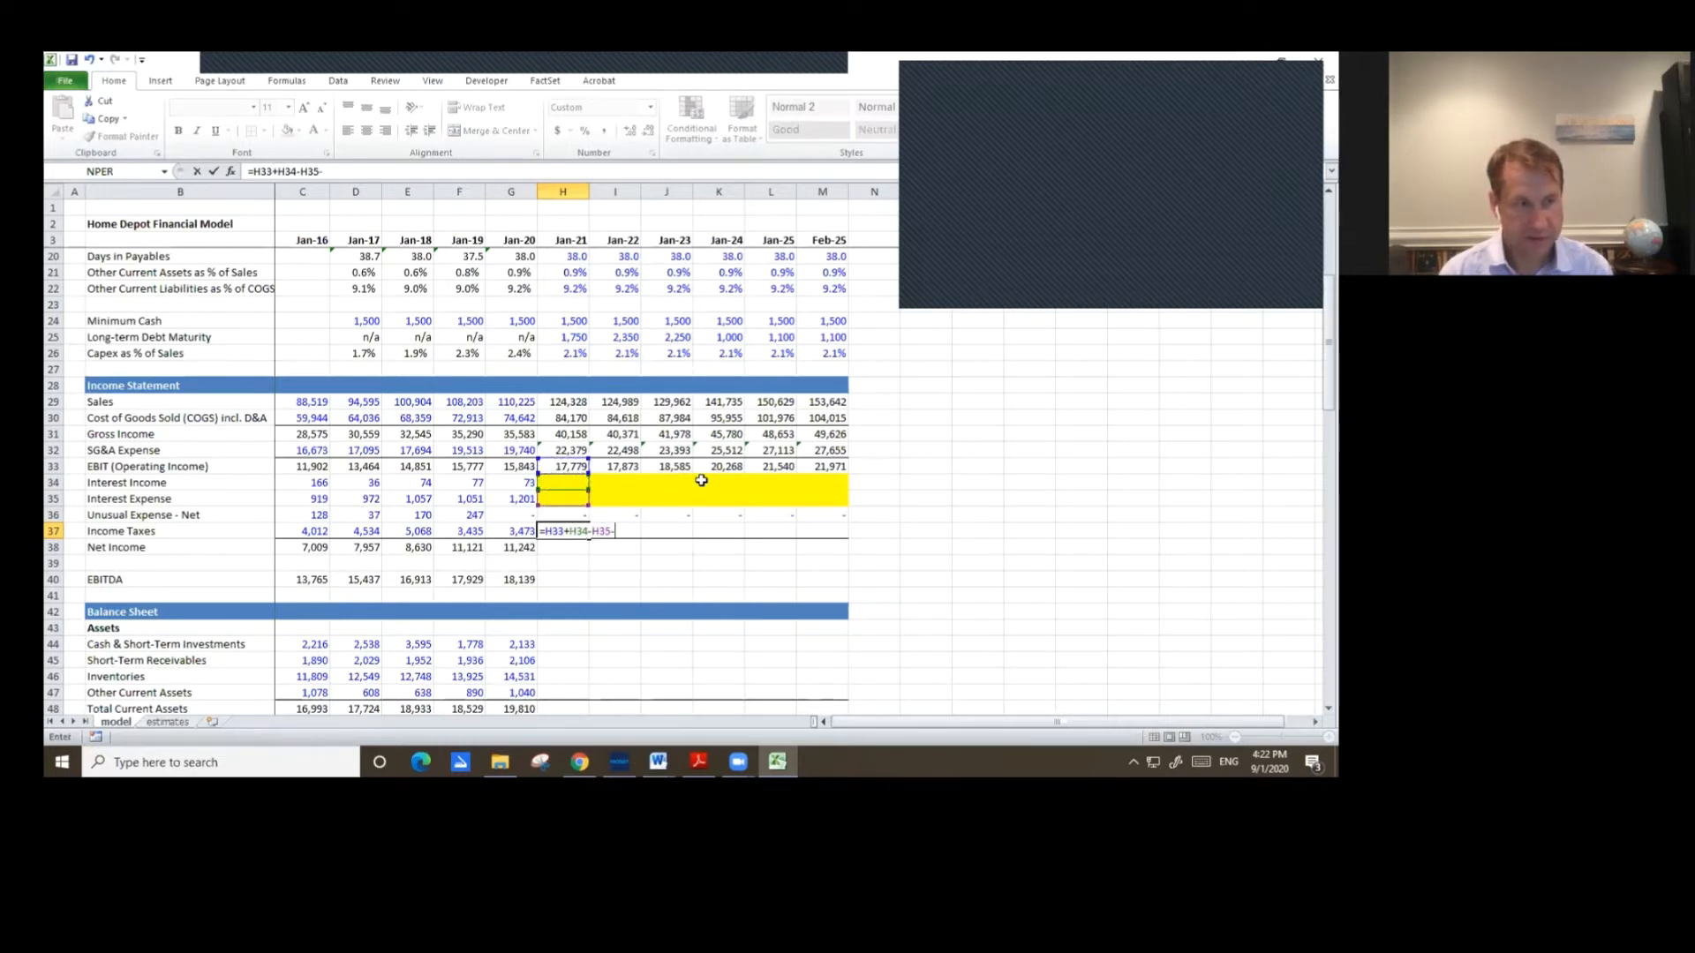
key("Up")
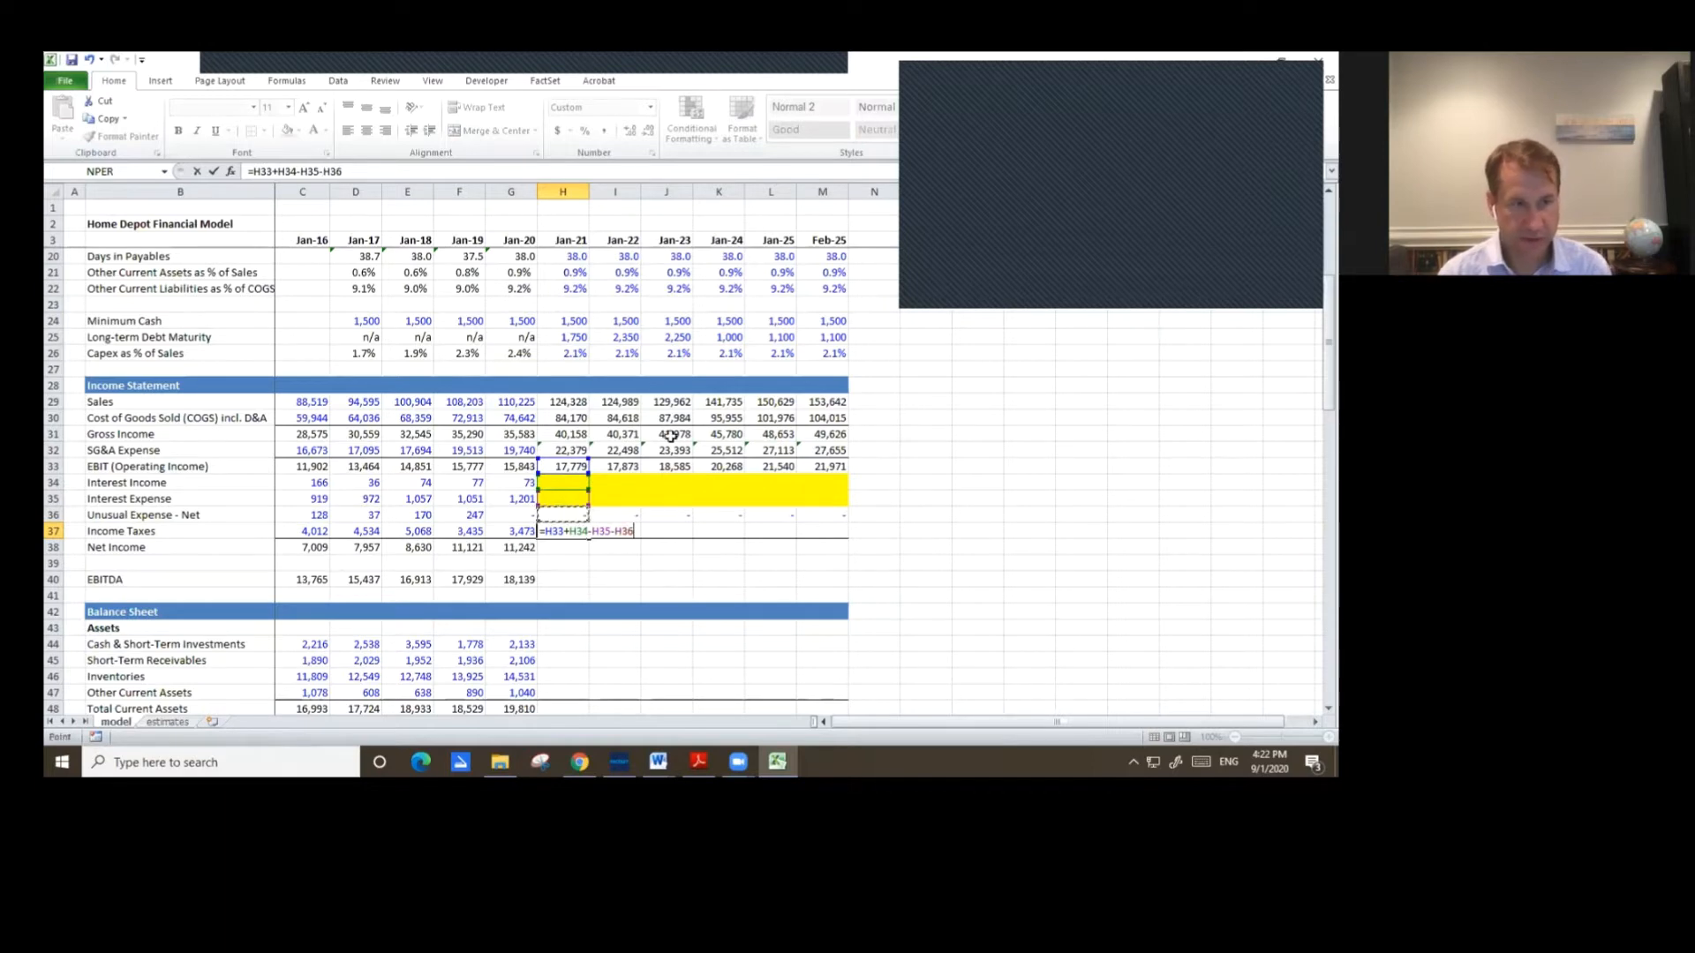
left_click(253, 171)
type("(")
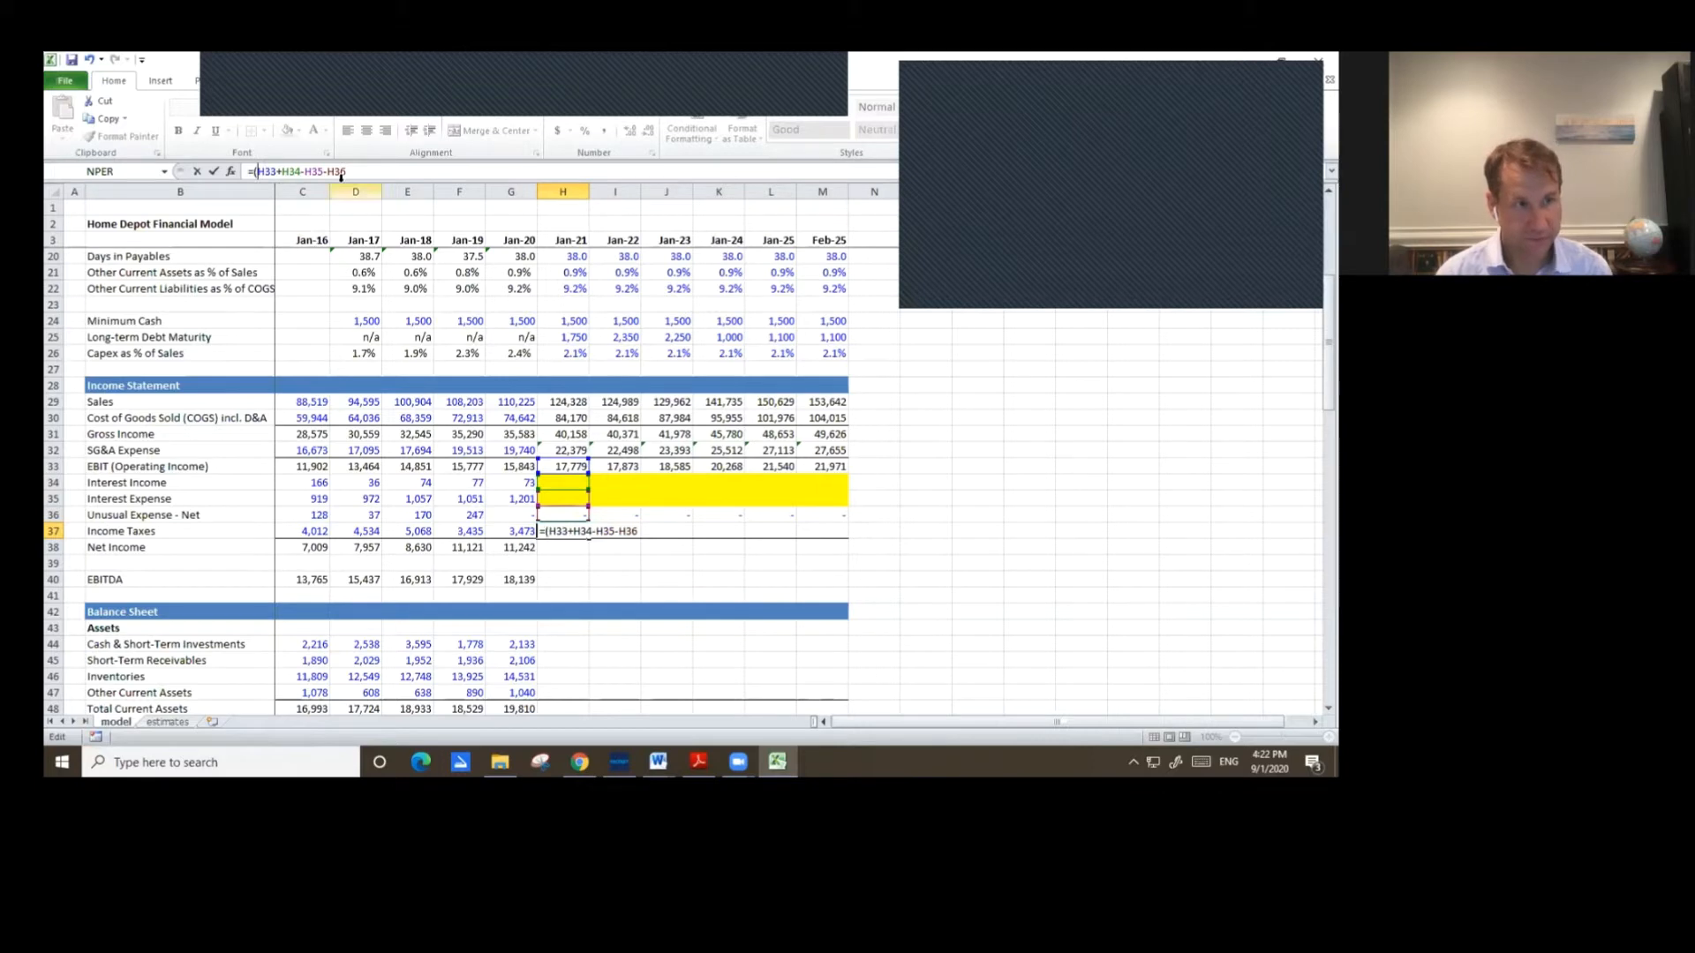
type("*")
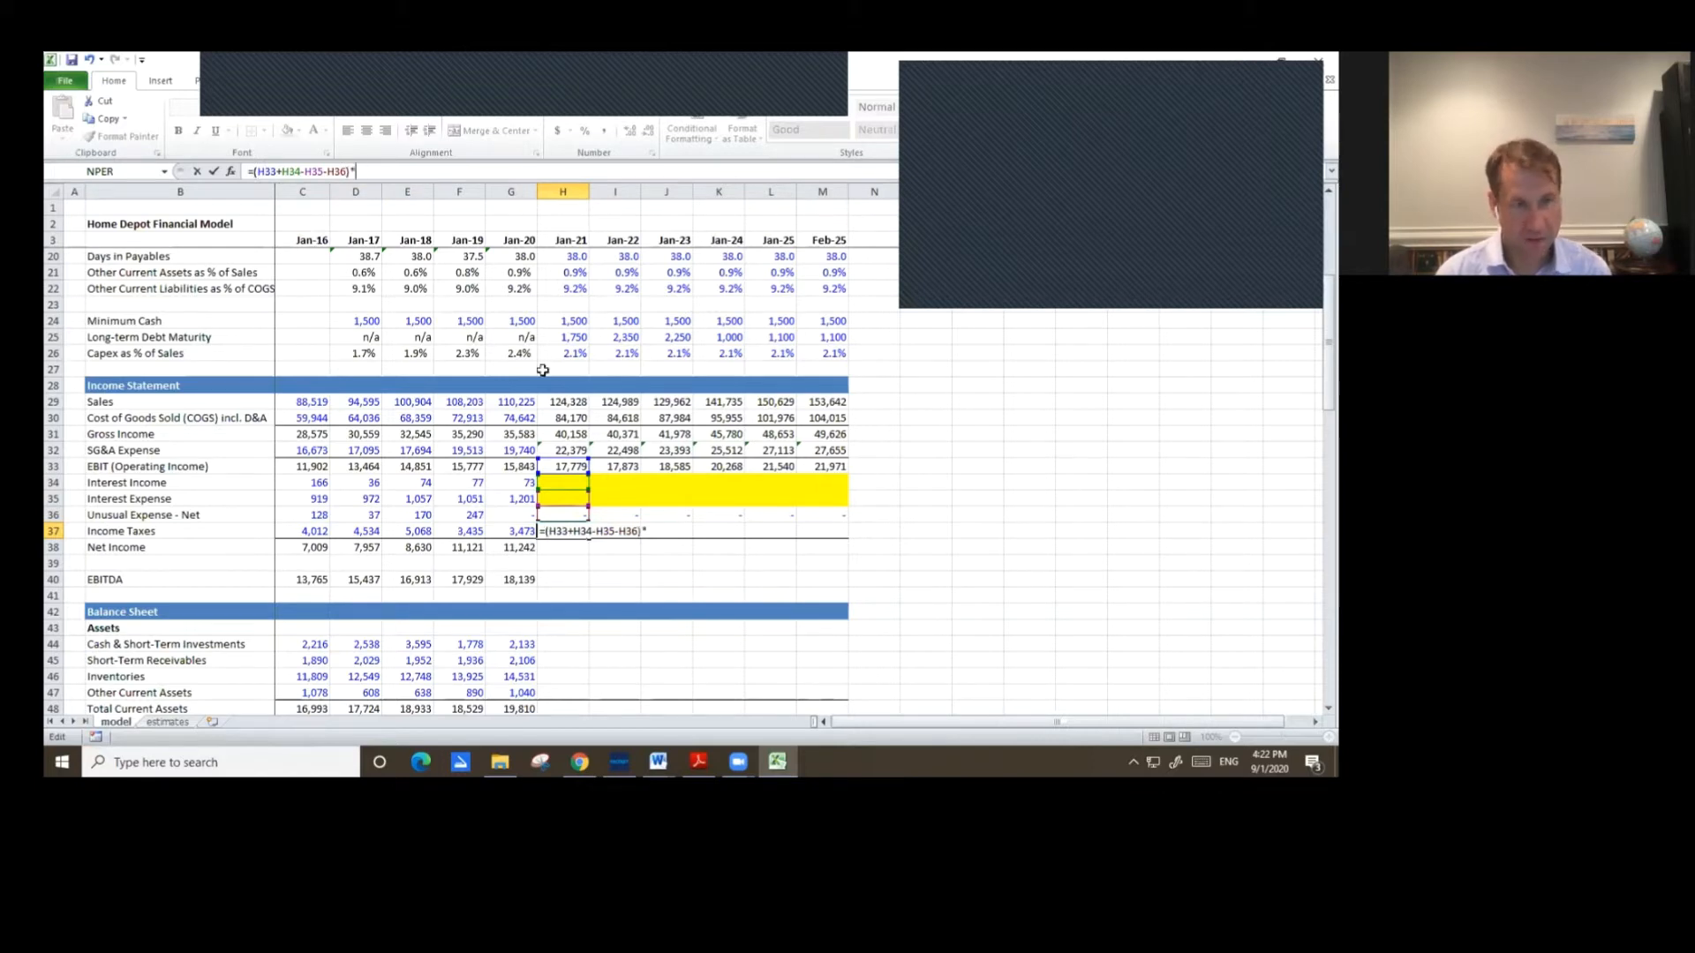
left_click(579, 323)
key("Up")
key("Up")
key("Up")
key("Up")
key("Up")
key("Up")
key("Up")
key("Up")
key("Up")
key("Up")
key("Up")
key("Up")
key("Up")
key("Up")
key("Up")
key("Up")
key("Up")
key("Up")
key("Up")
key("Up")
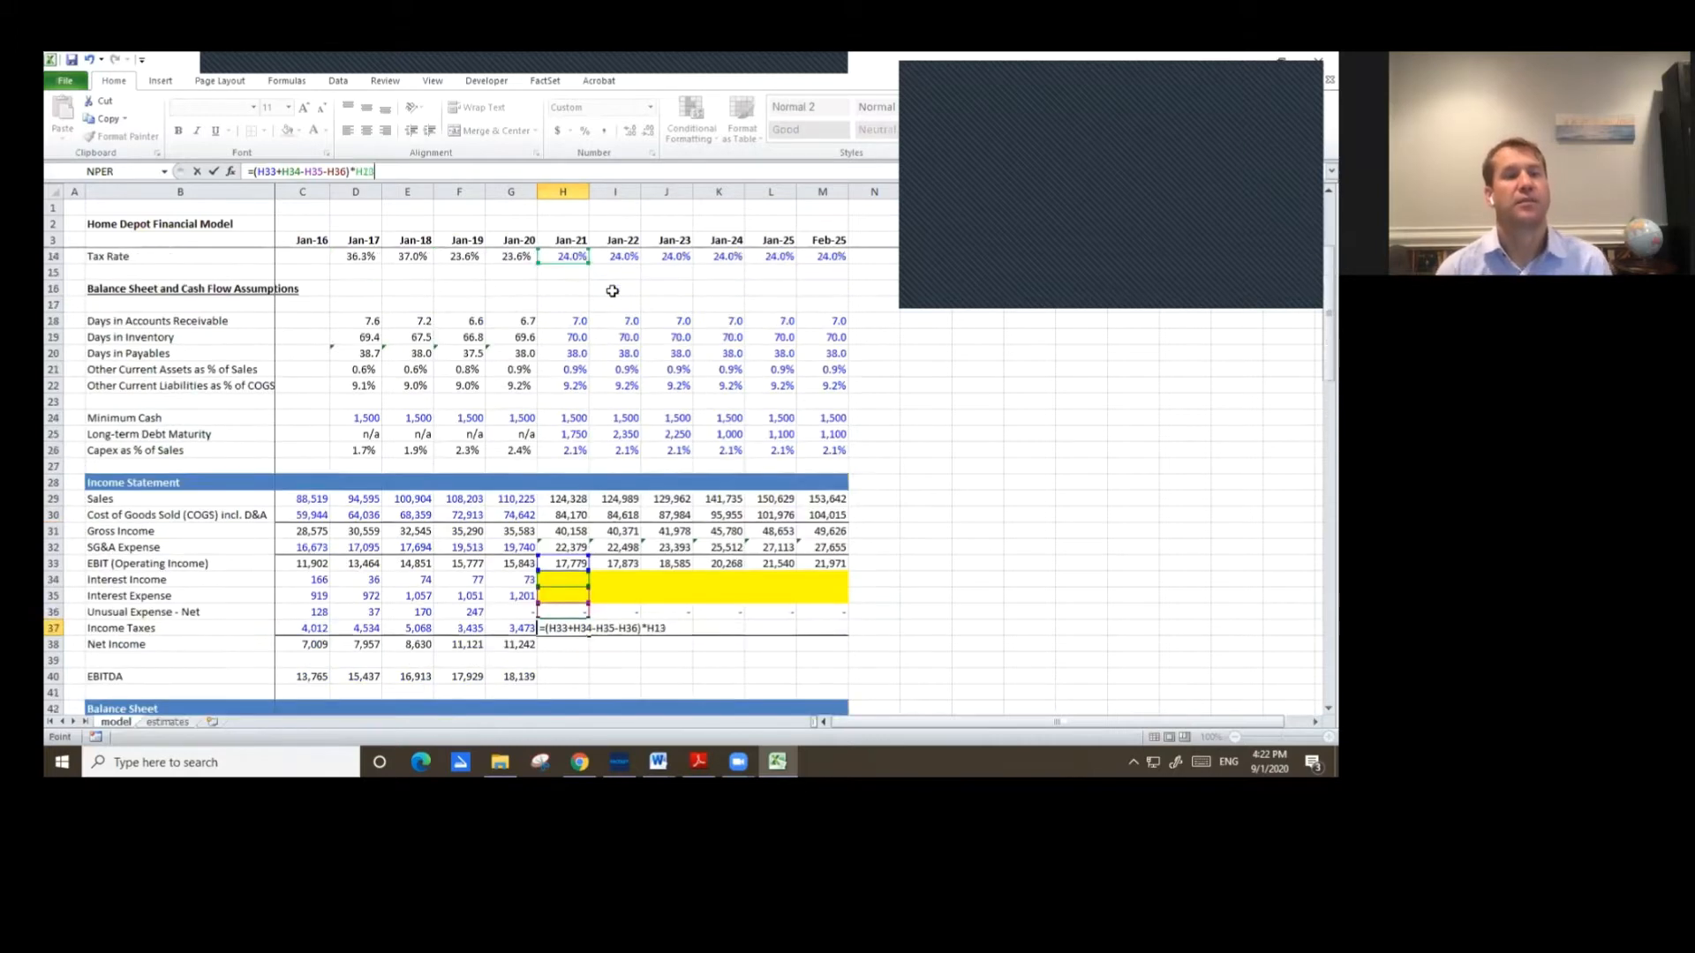
key("Down")
key("Down")
key("Down")
key("Down")
key("Down")
key("Down")
key("Down")
key("Down")
key("Down")
key("Down")
key("Down")
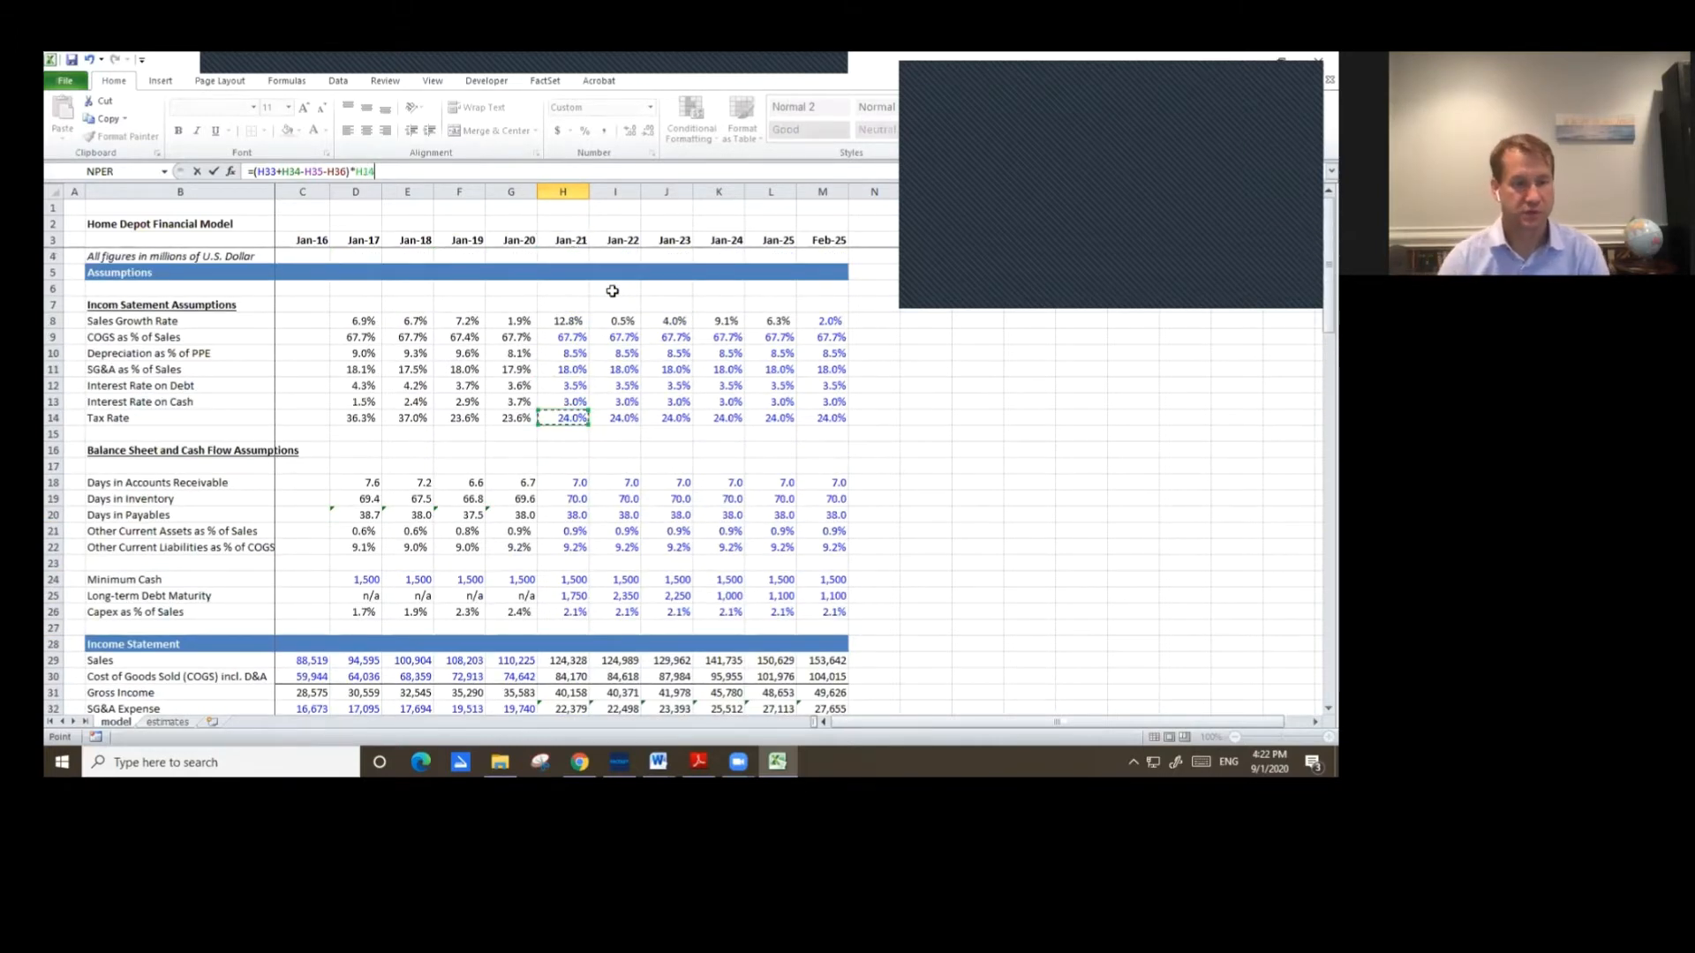
key("Return")
Copy the Jan-21 Income Taxes formula across through Feb-25.
key("Up")
key("ctrl+c")
key("shift+Right")
key("shift+Right")
key("shift+Right")
key("shift+Right")
key("shift+Right")
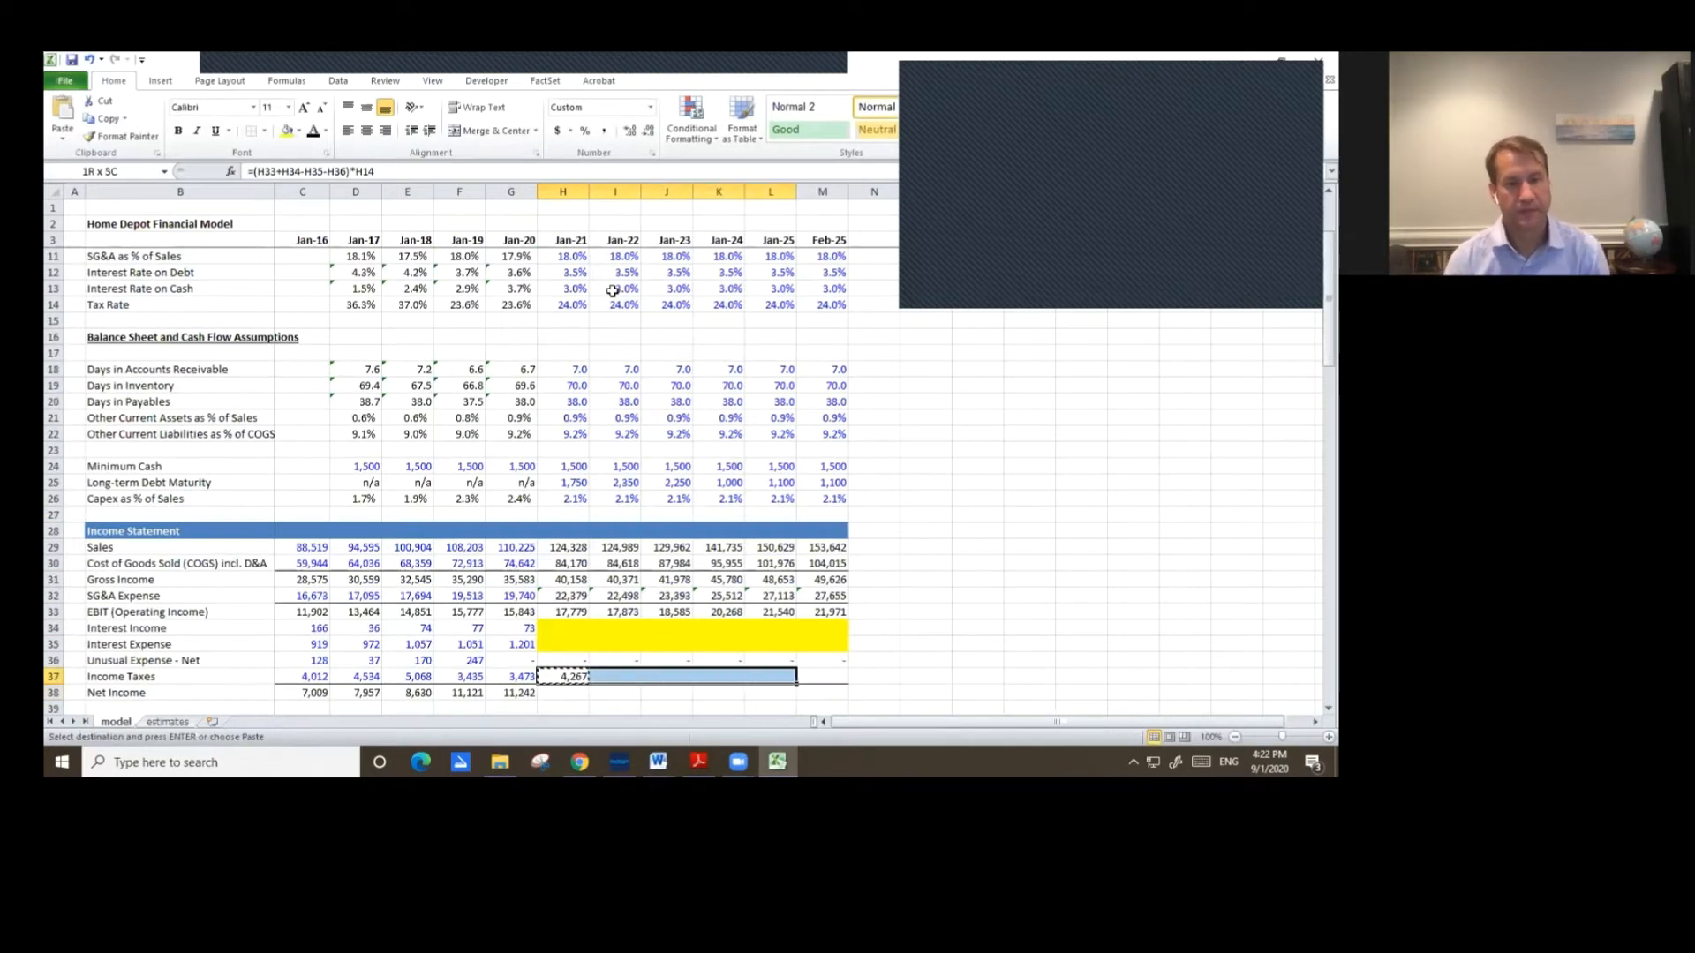
key("ctrl+v")
Copy the Jan-20 Net Income formula across Jan-21 through Feb-25.
key("Down")
key("Left")
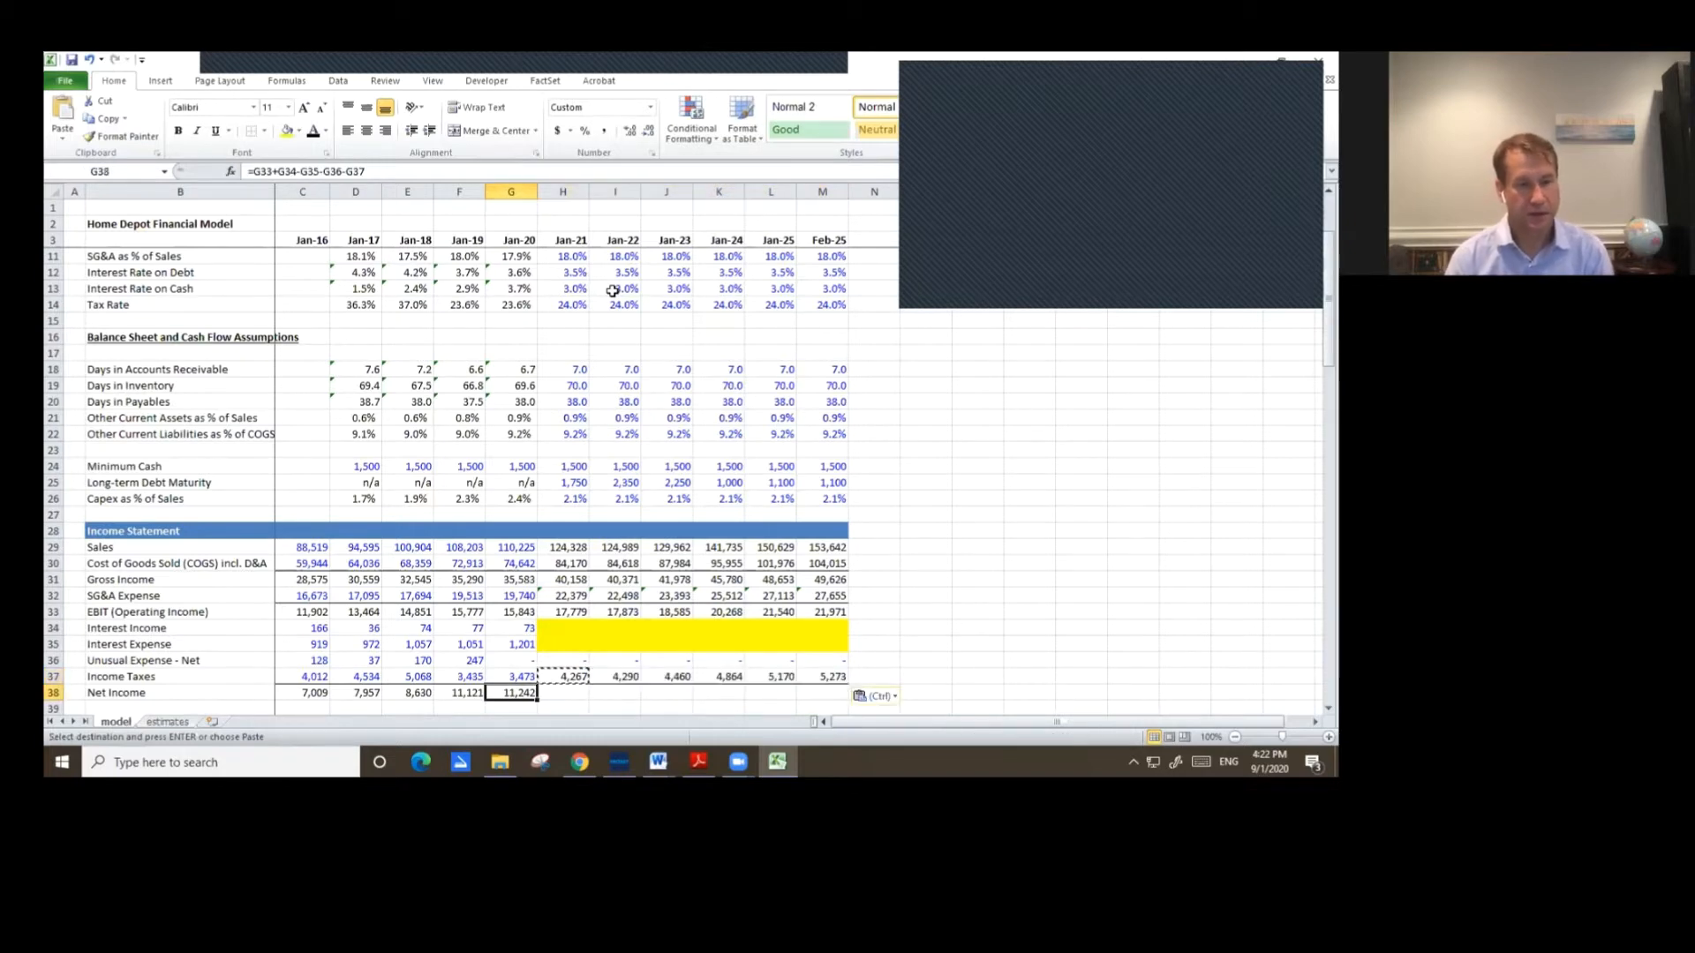
key("ctrl+c")
key("shift+Right")
key("shift+Right")
key("shift+Right")
key("shift+Right")
key("shift+Right")
Copy the Jan-20 EBITDA formula across Jan-21 through Feb-25.
key("shift+Right")
key("ctrl+v")
key("Down")
key("Down")
key("Down")
key("Down")
key("Down")
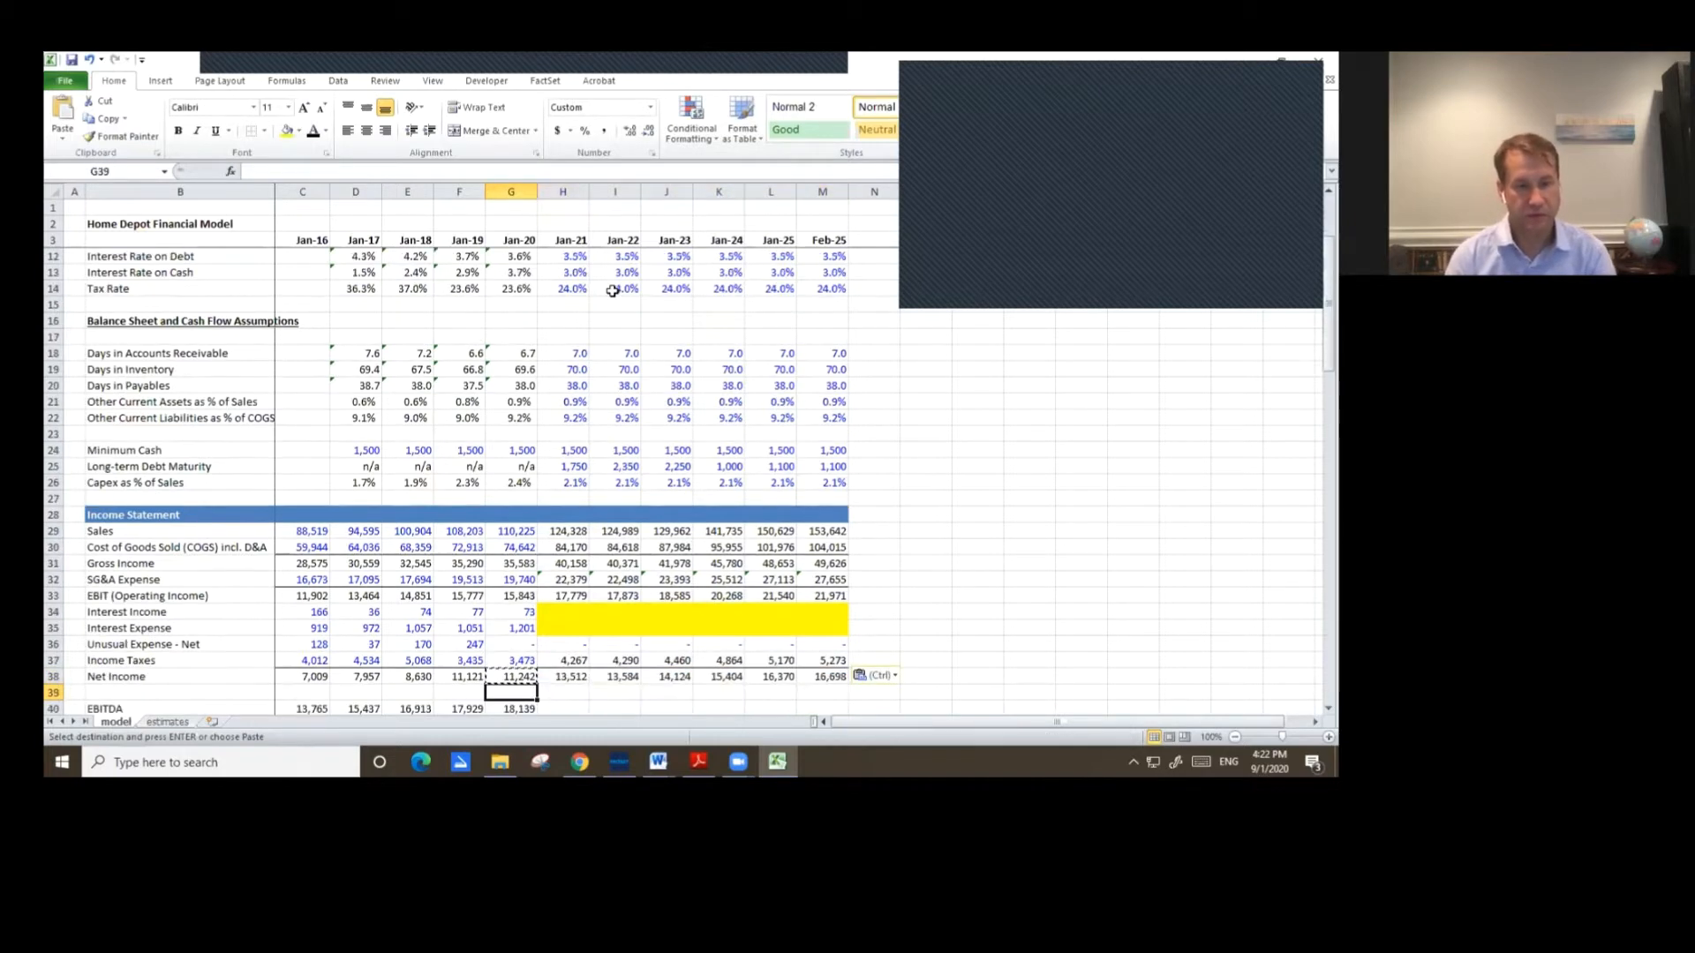
key("Up")
key("Up")
key("Up")
key("ctrl+c")
key("shift+Right")
key("shift+Right")
key("shift+Right")
key("shift+Right")
key("shift+Right")
key("shift+Right")
key("ctrl+v")
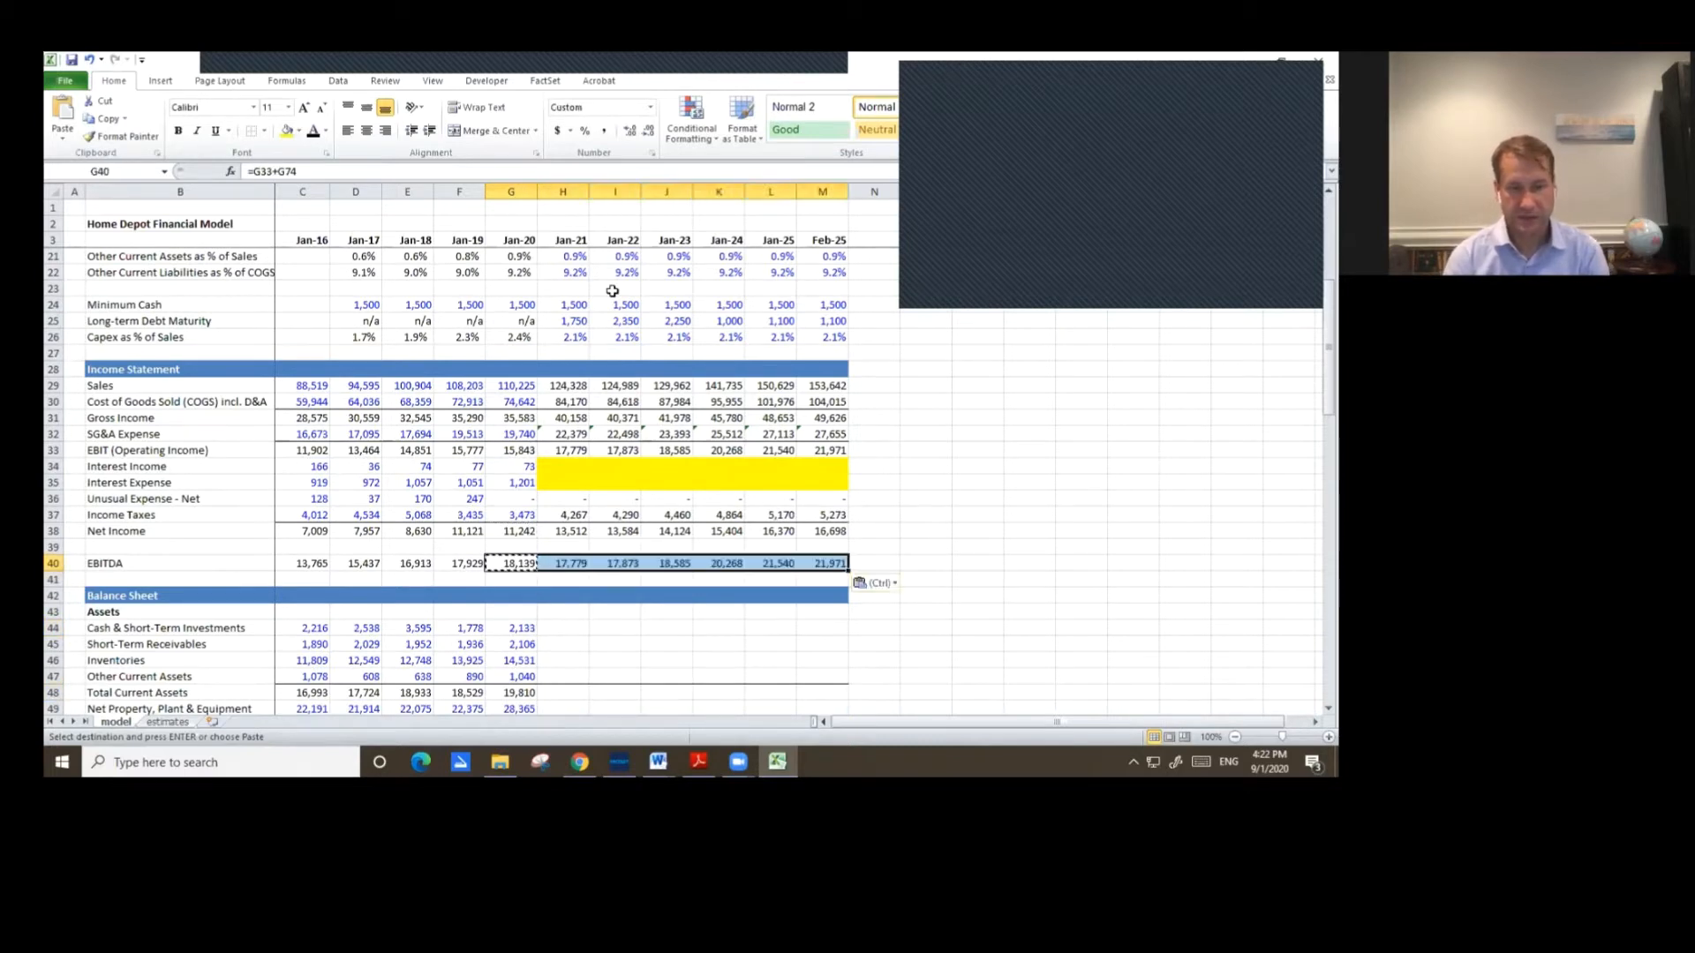
Link Jan-21 Cash & Short-Term Investments to the Jan-21 Ending Cash in the cash flow statement.
key("Down")
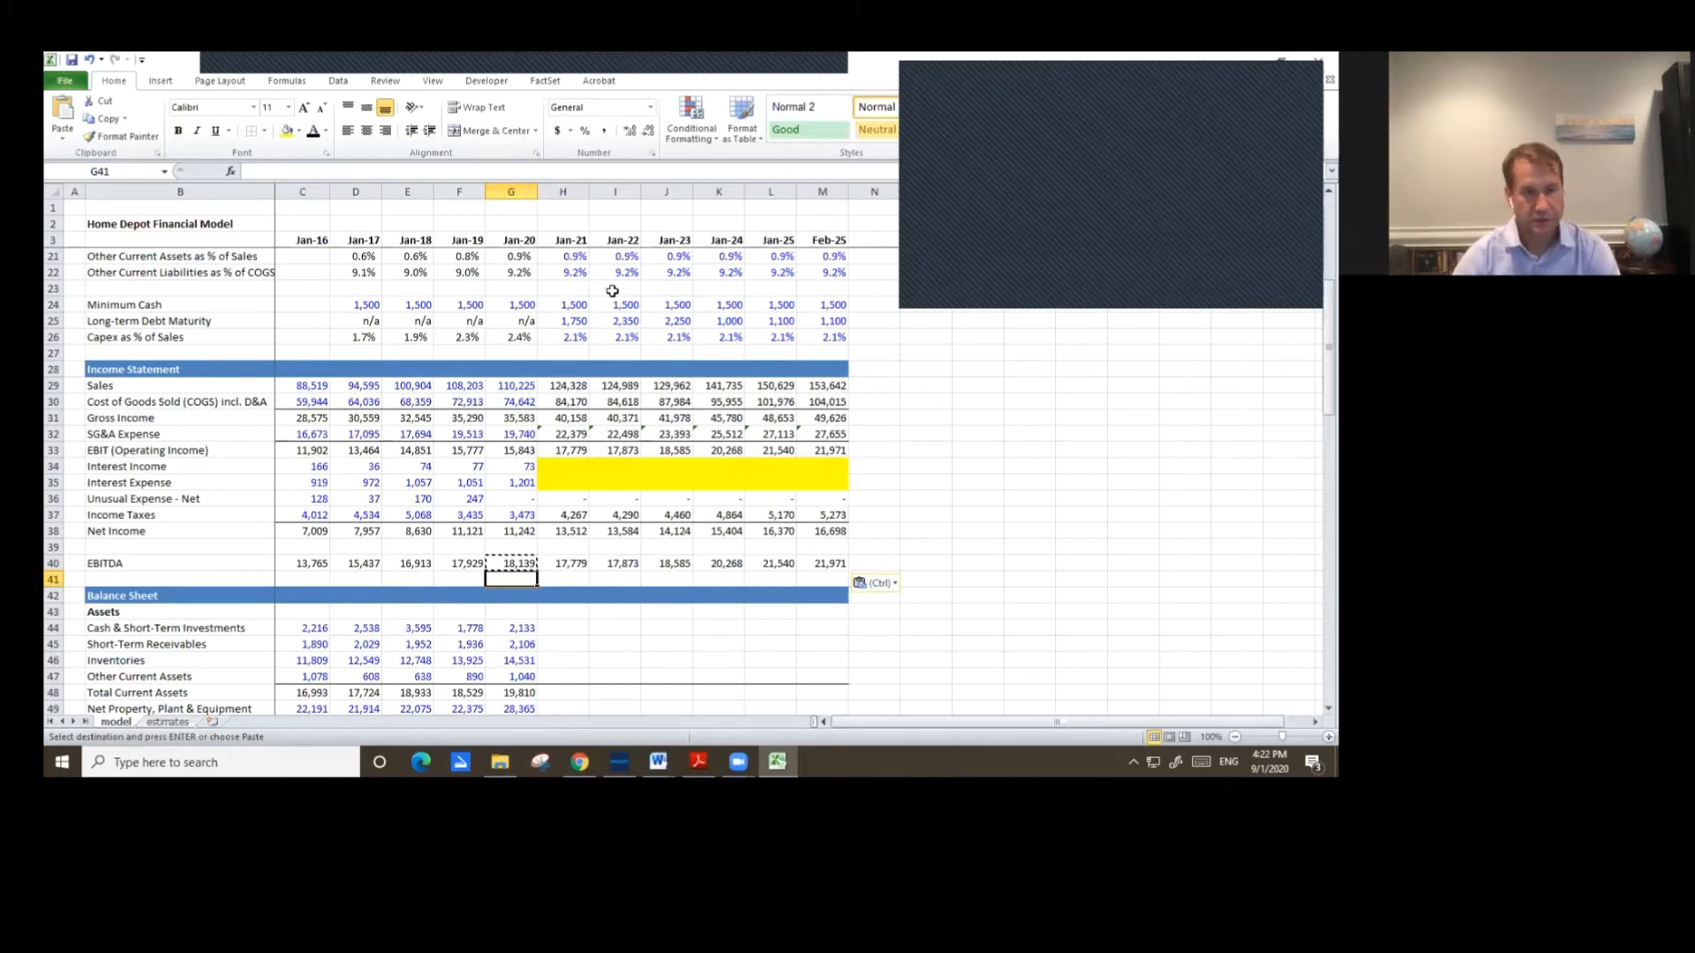
scroll(654, 357, "down", 5)
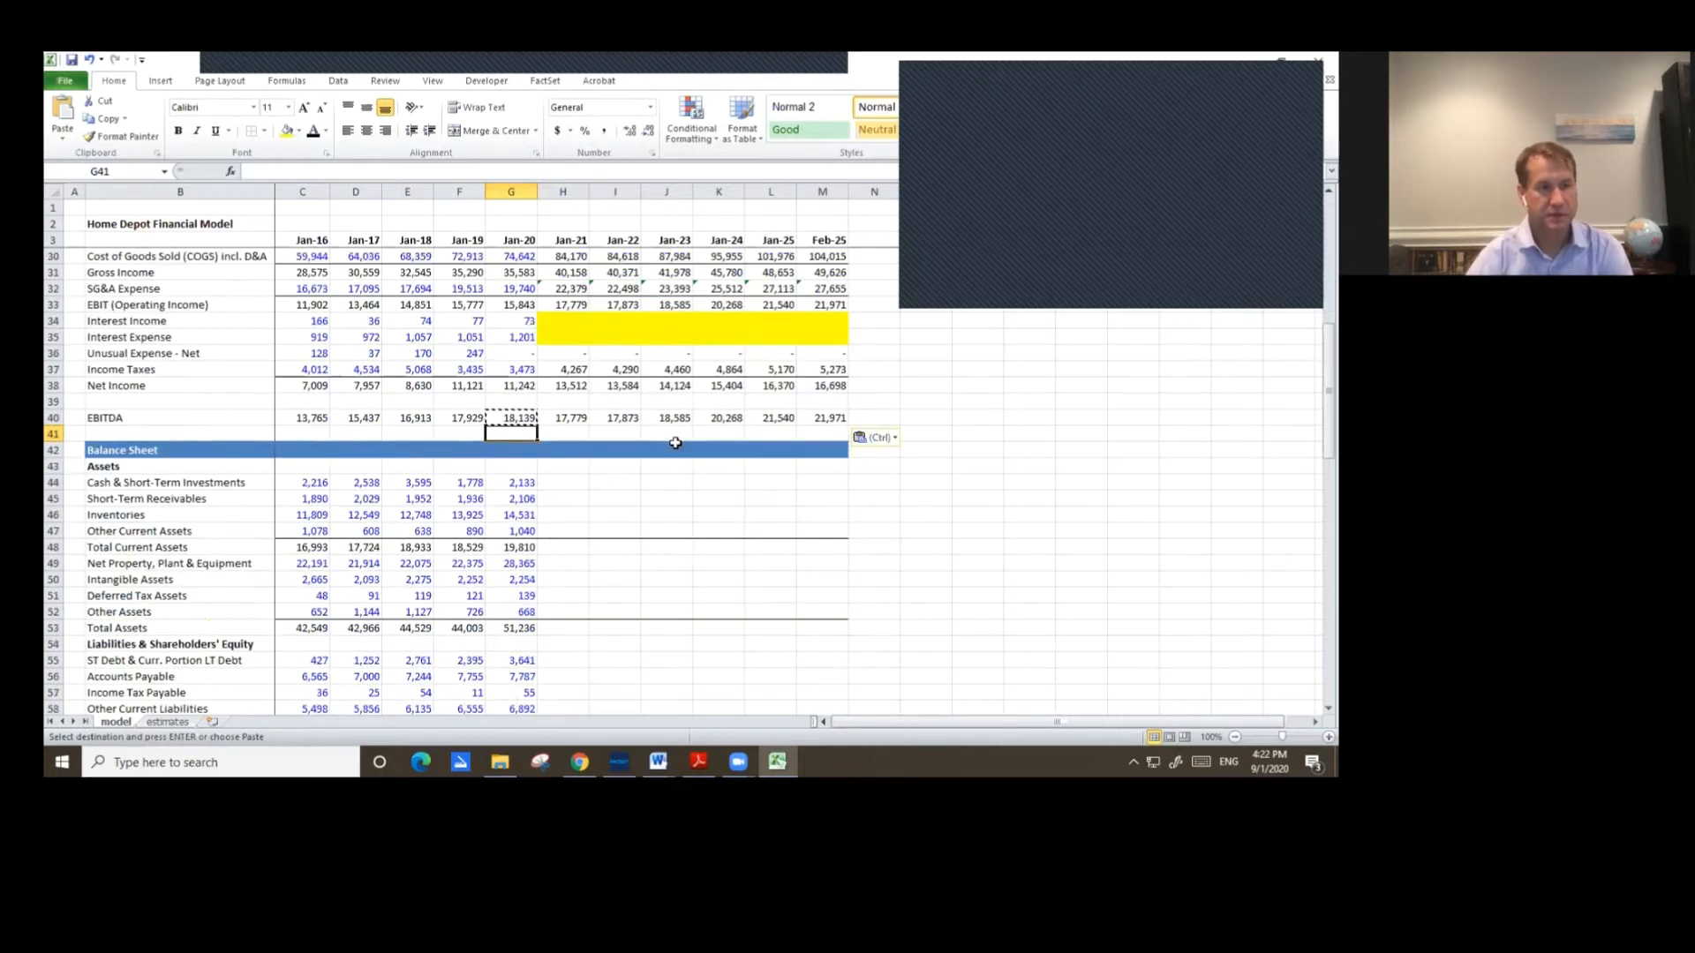
left_click(562, 386)
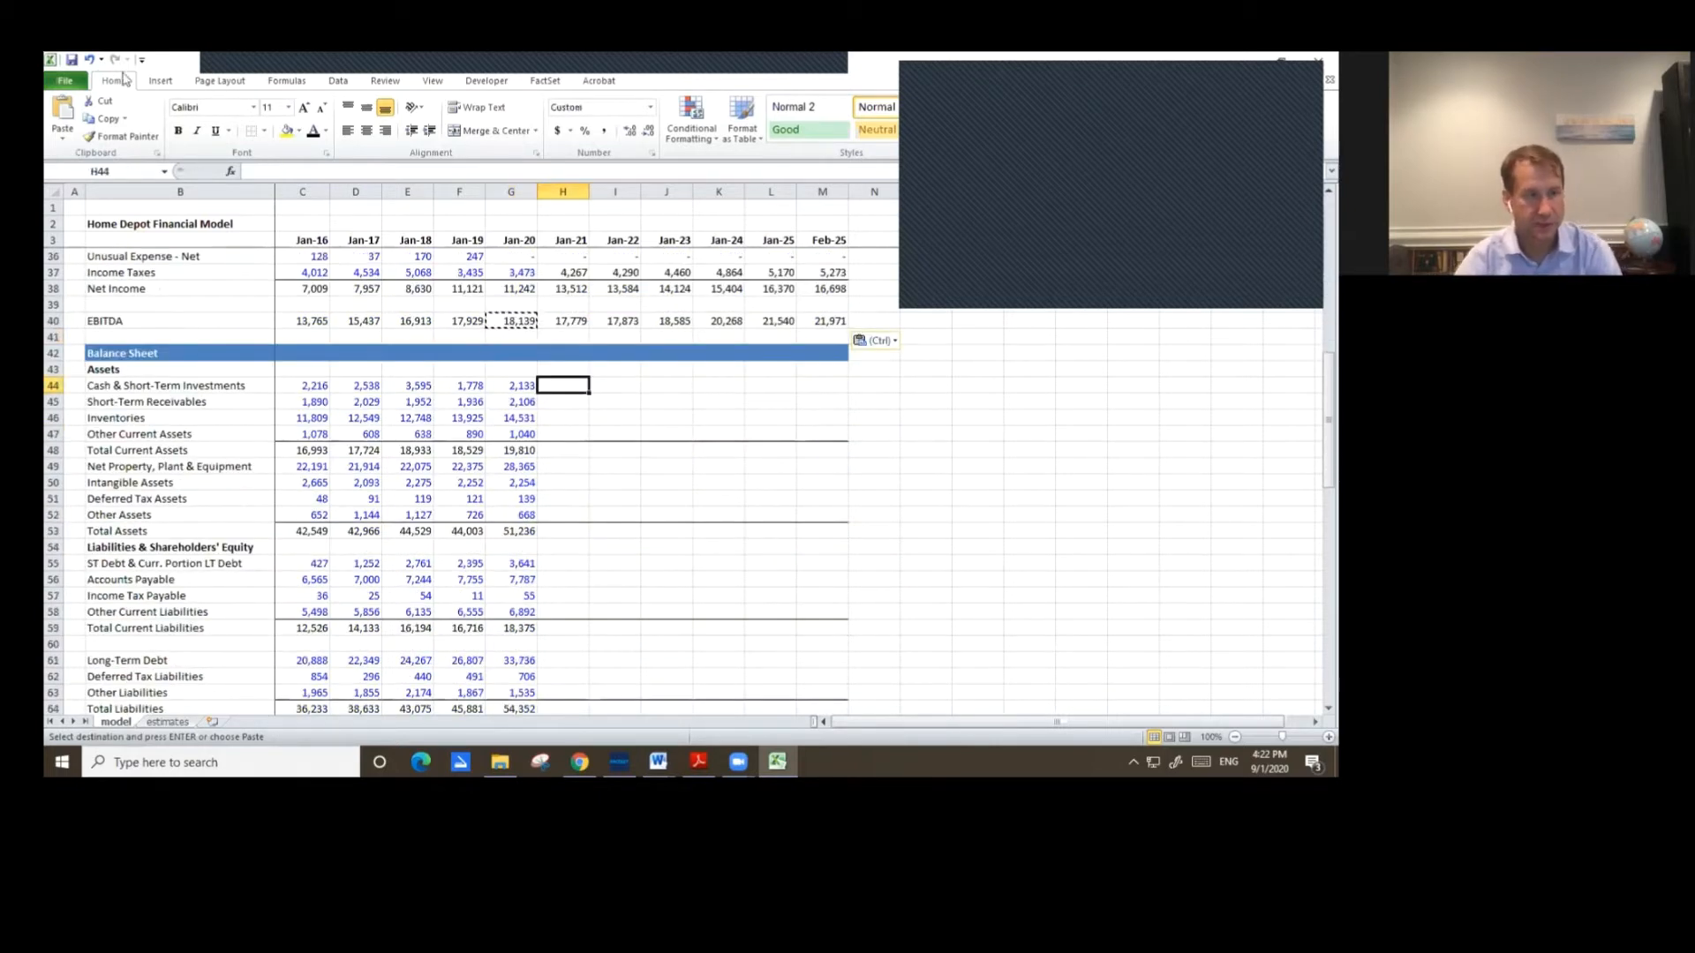
key("Escape")
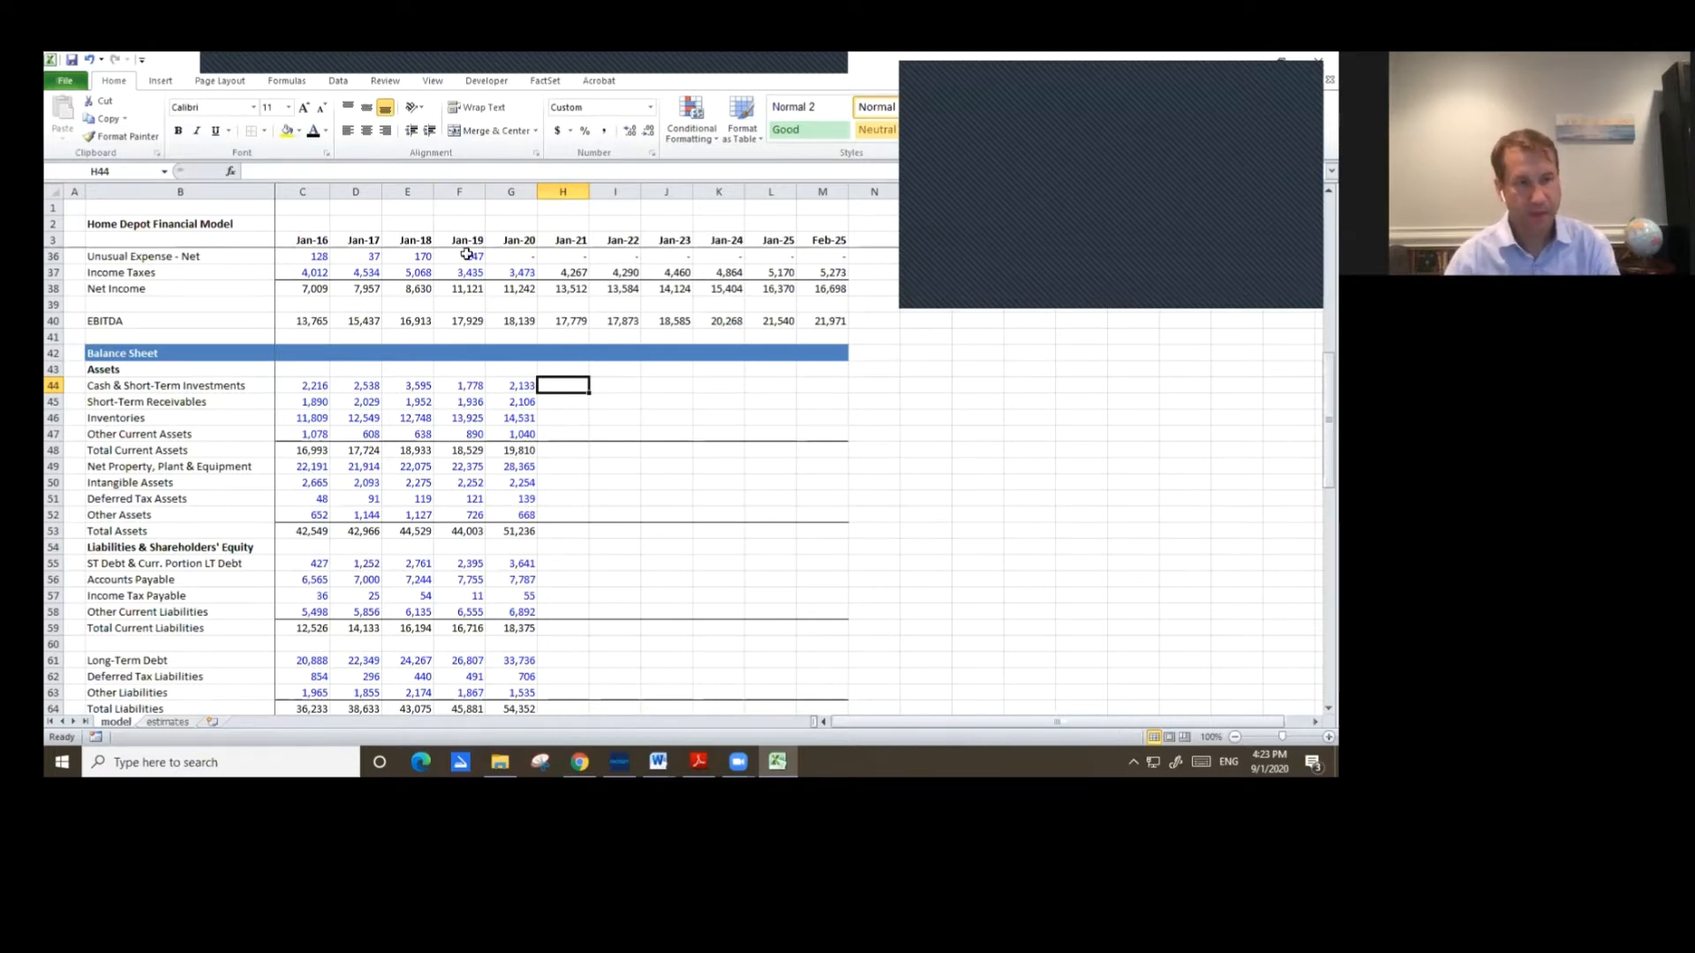
scroll(670, 495, "down", 1)
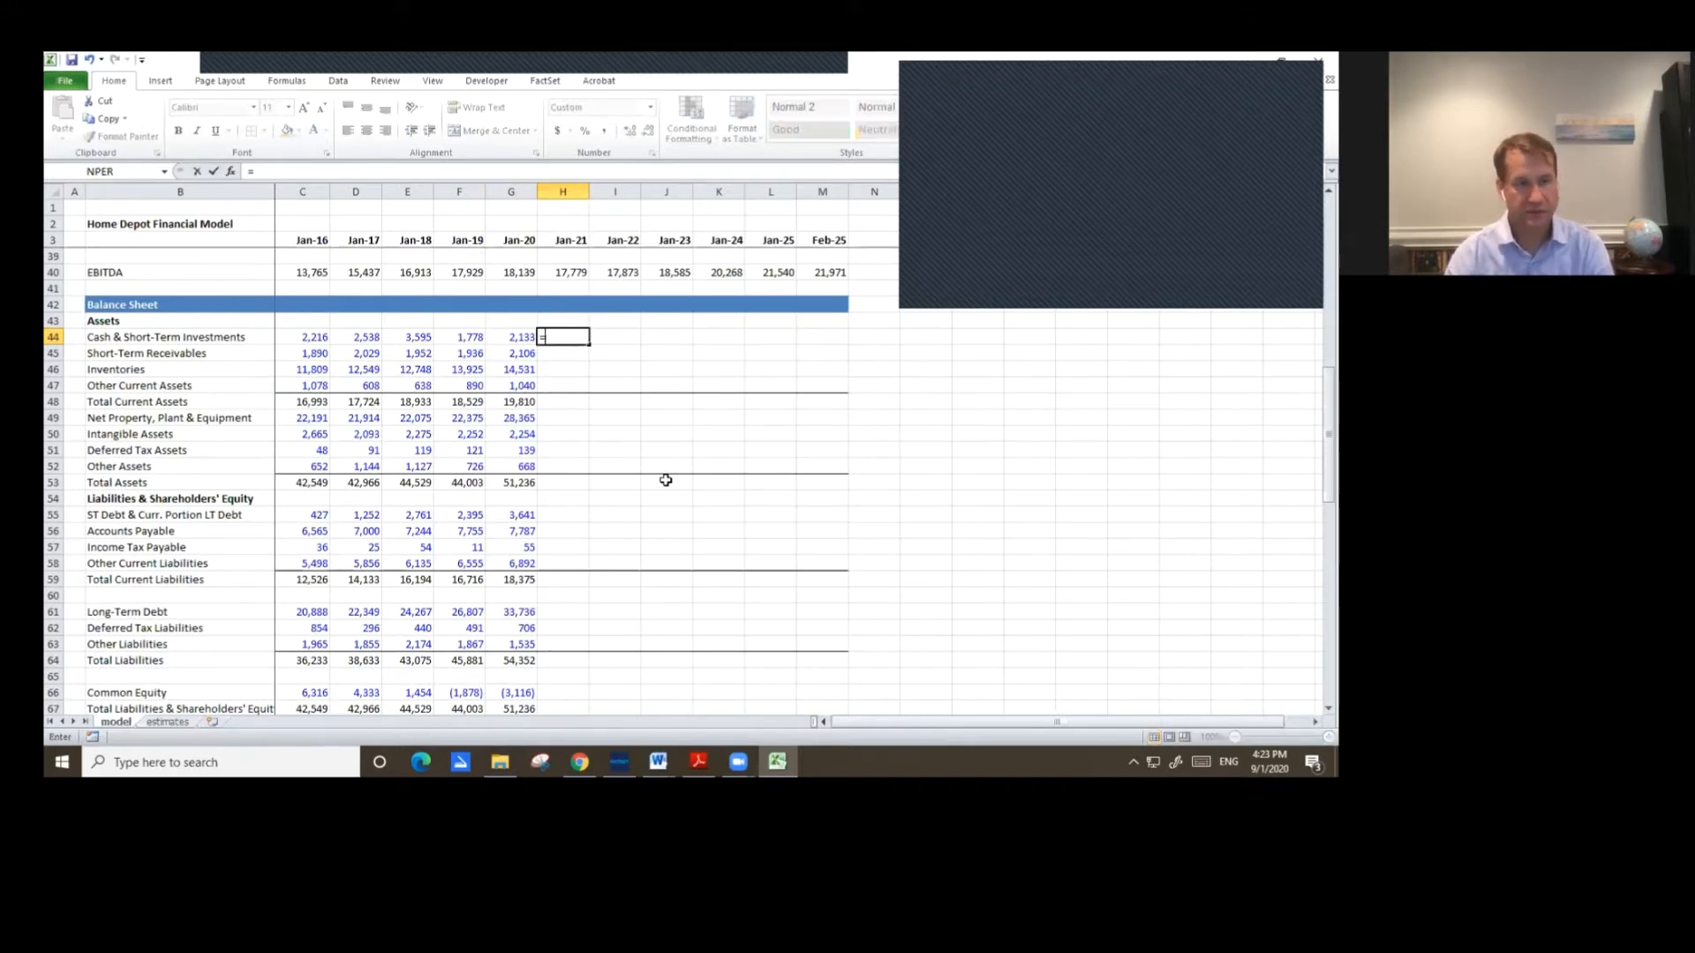
key("Page_Down")
key("Page_Down")
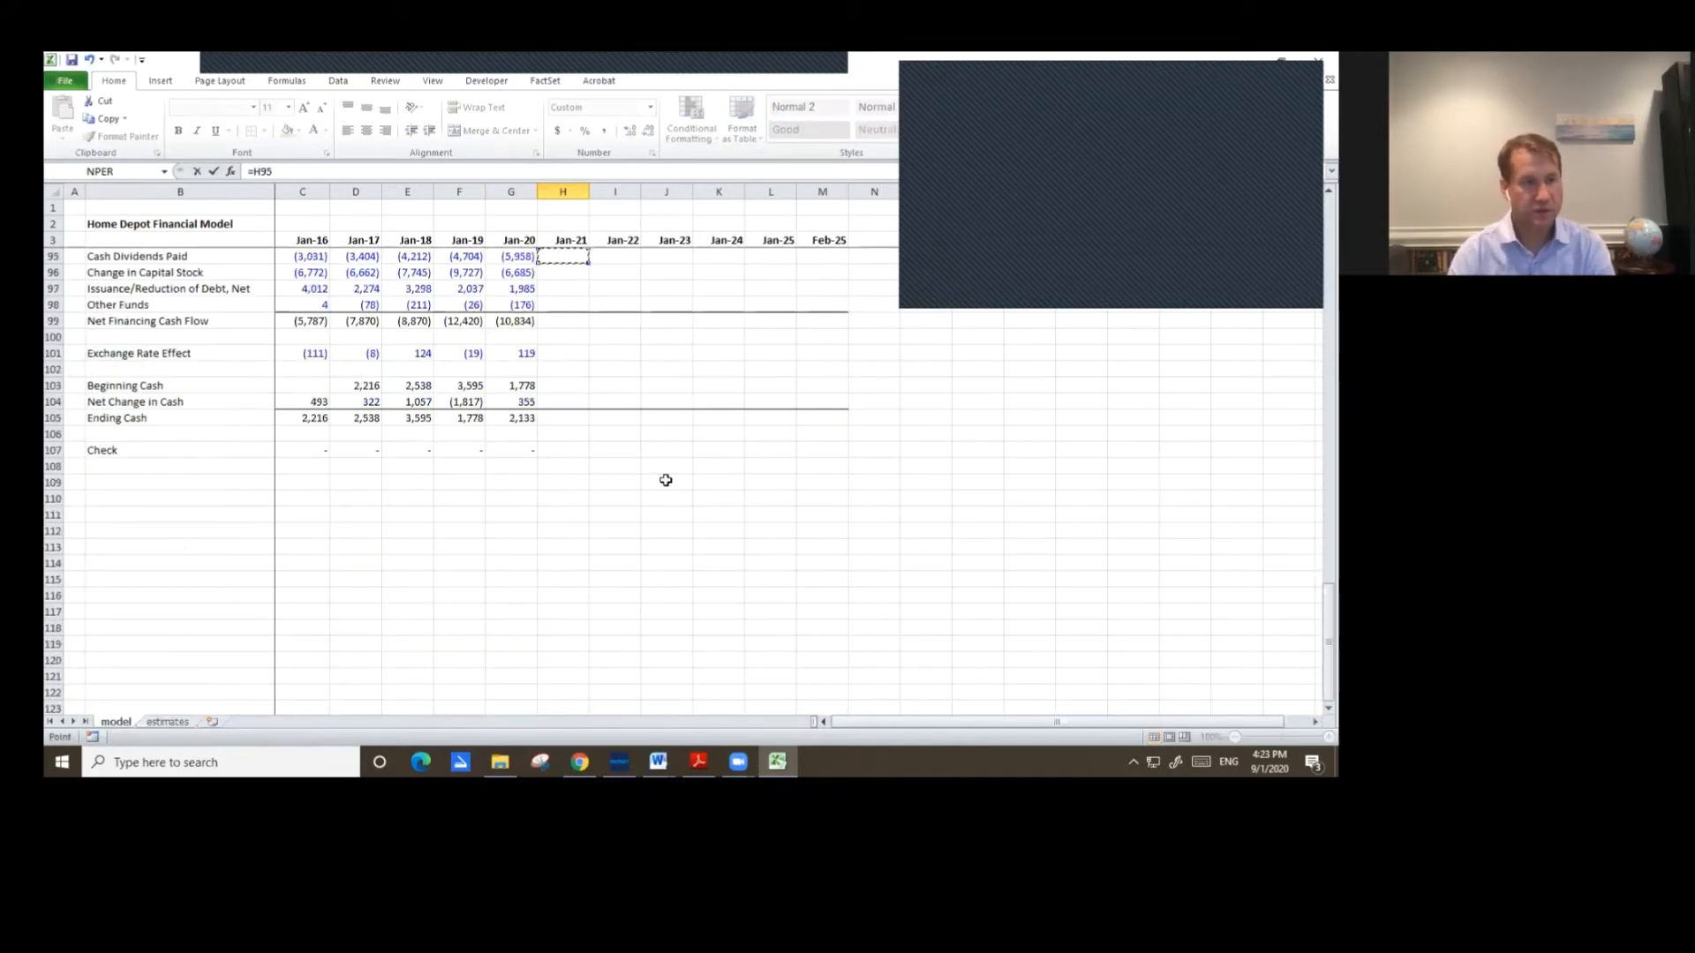
key("Down")
key("Down")
key("Down")
key("Down")
key("Down")
key("Down")
key("Down")
key("Down")
key("Down")
key("Down")
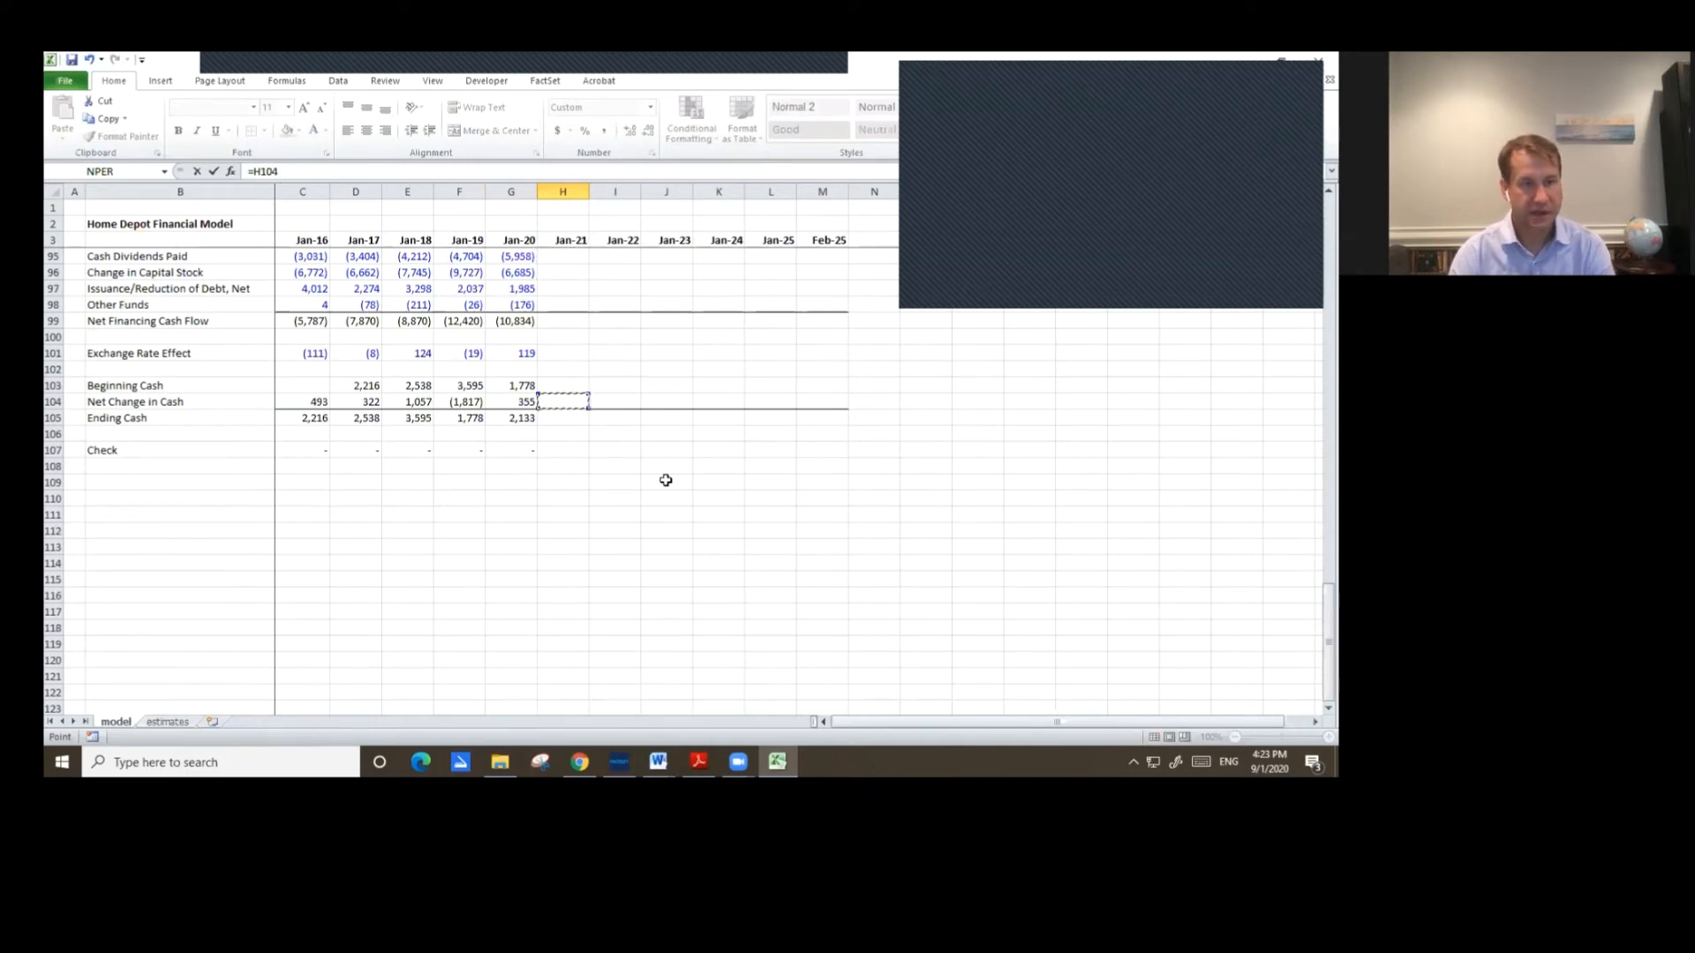
key("Return")
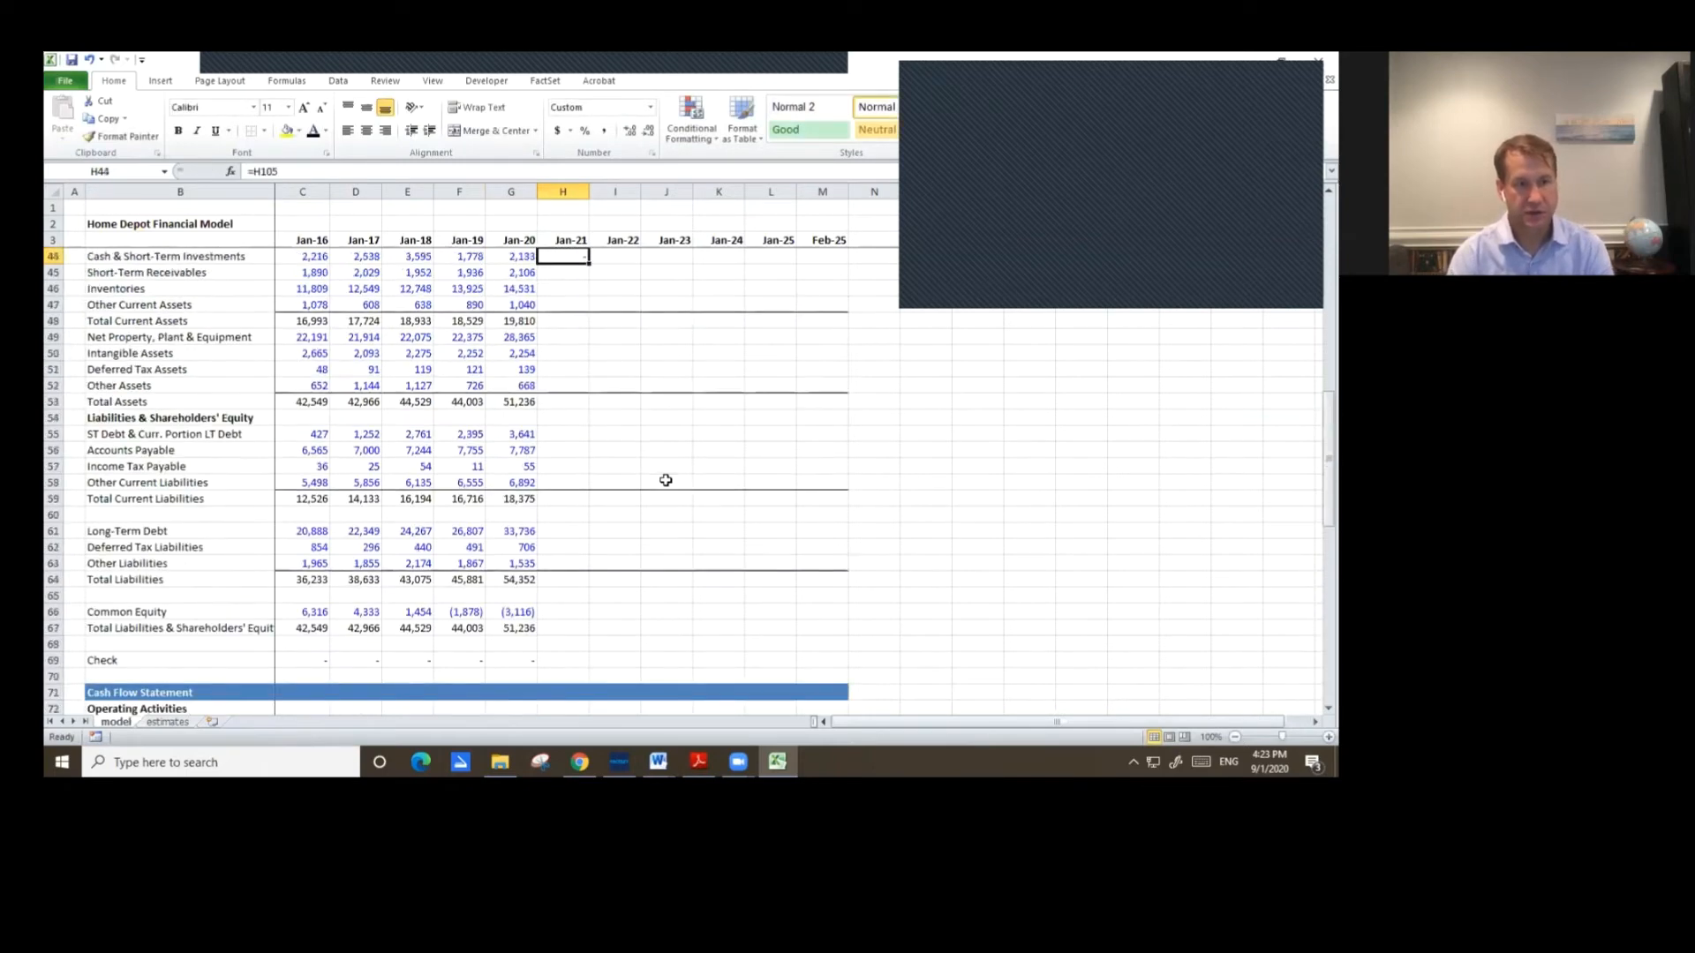
Copy the Jan-21 Cash & Short-Term Investments link across the remaining forecast years.
key("Up")
key("ctrl+c")
key("shift+Right")
key("shift+Right")
key("shift+Right")
key("shift+Right")
key("shift+Right")
key("ctrl+v")
key("Escape")
key("Left")
key("Right")
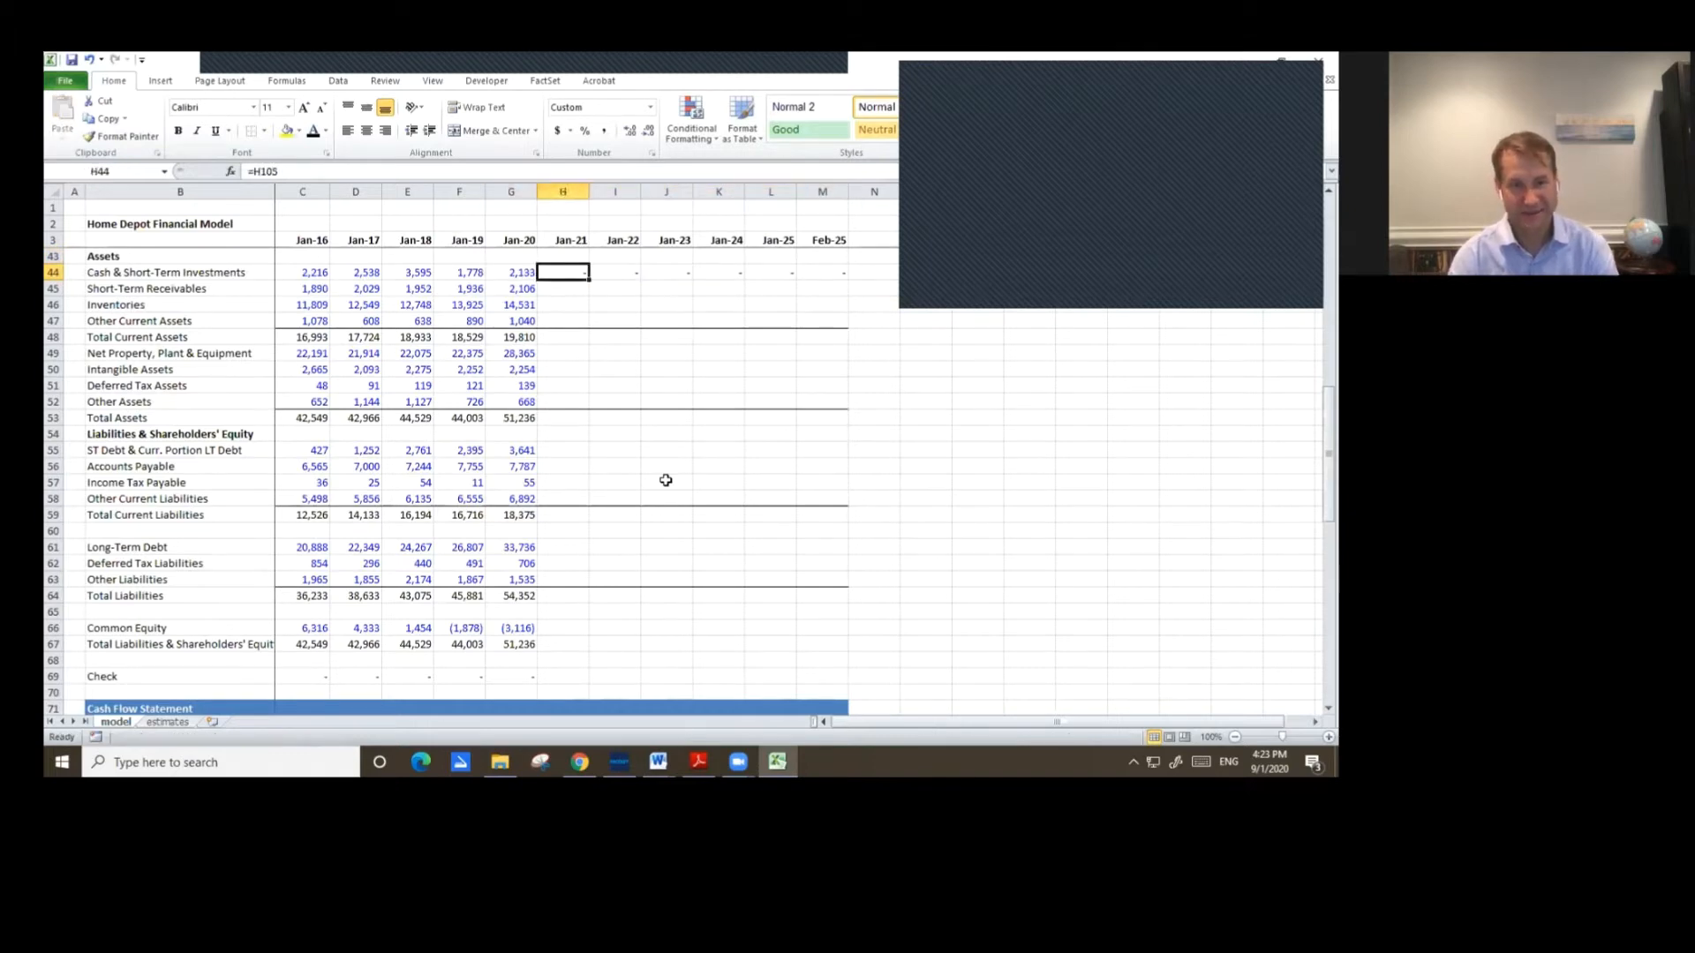
Enter Jan-21 Short-Term Receivables as Days in Accounts Receivable times Jan-21 Sales divided by 365.
scroll(641, 542, "up", 1)
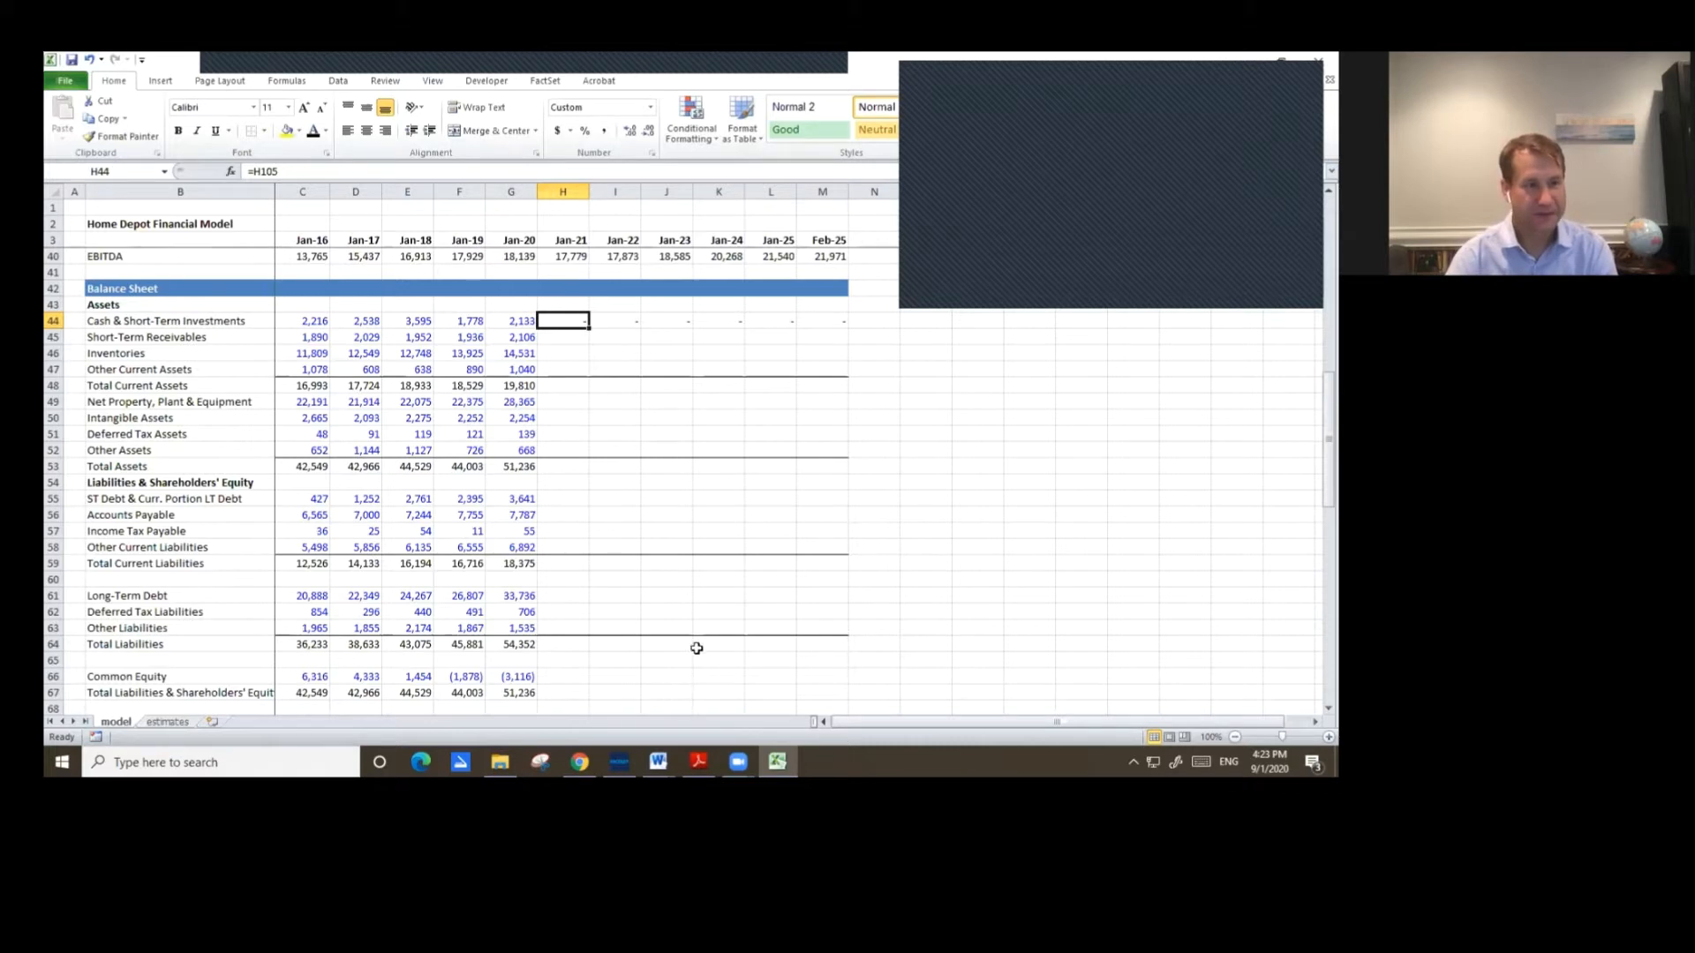
key("Down")
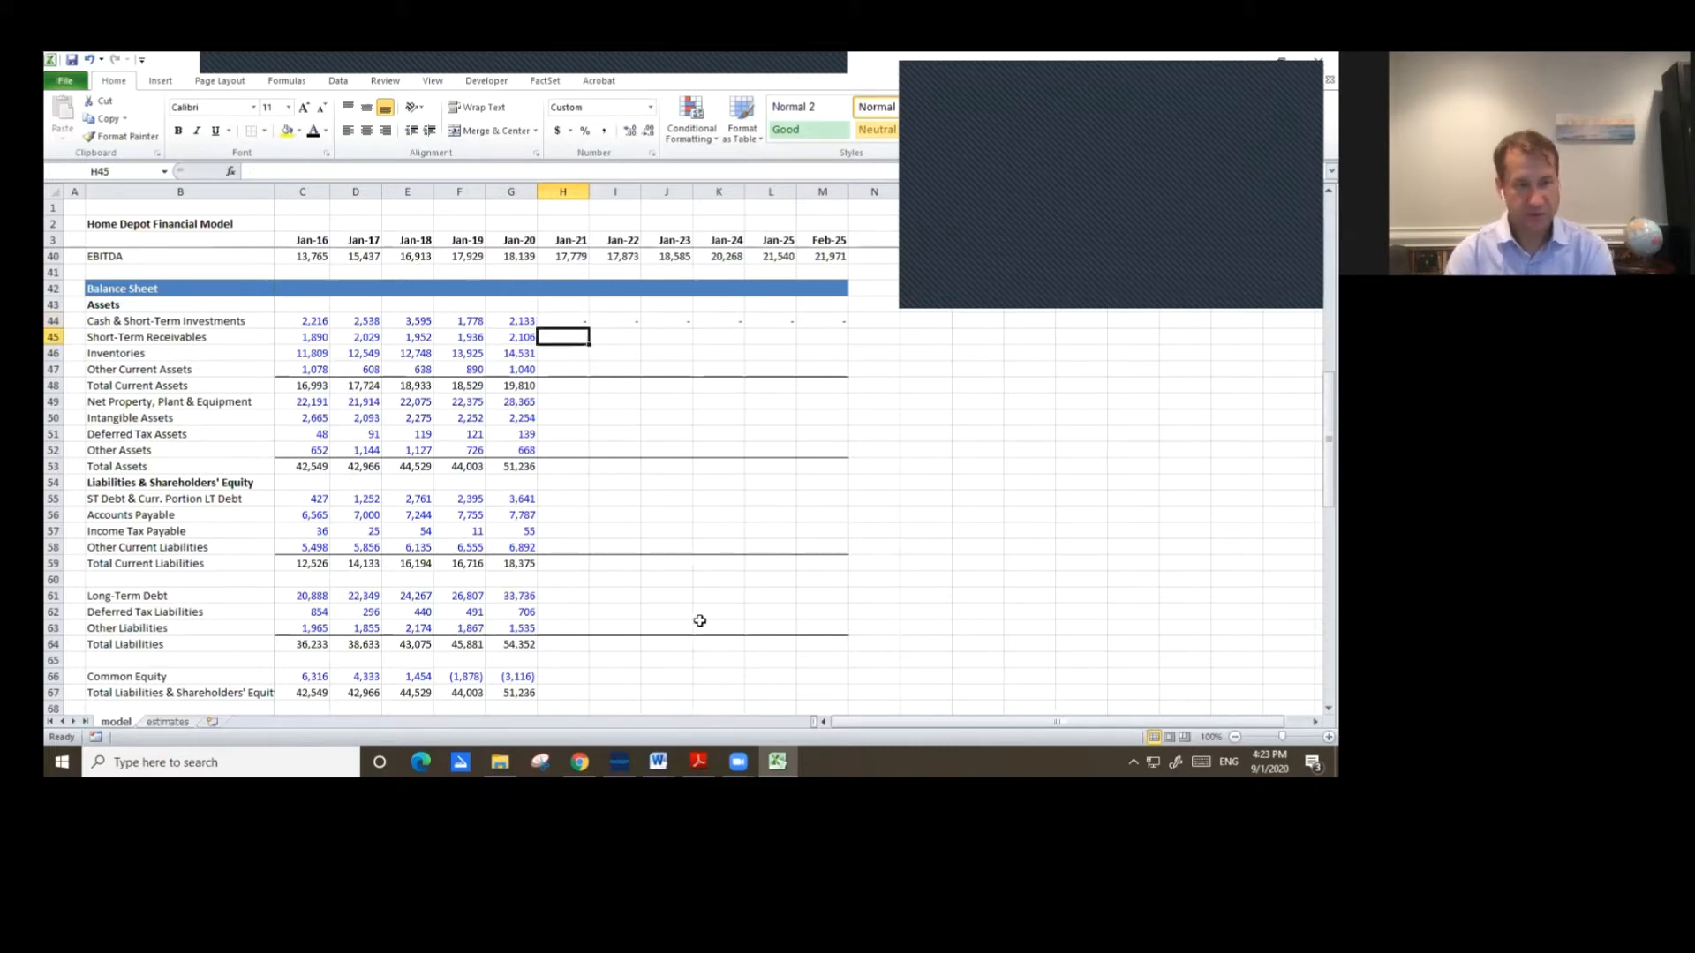
type("=")
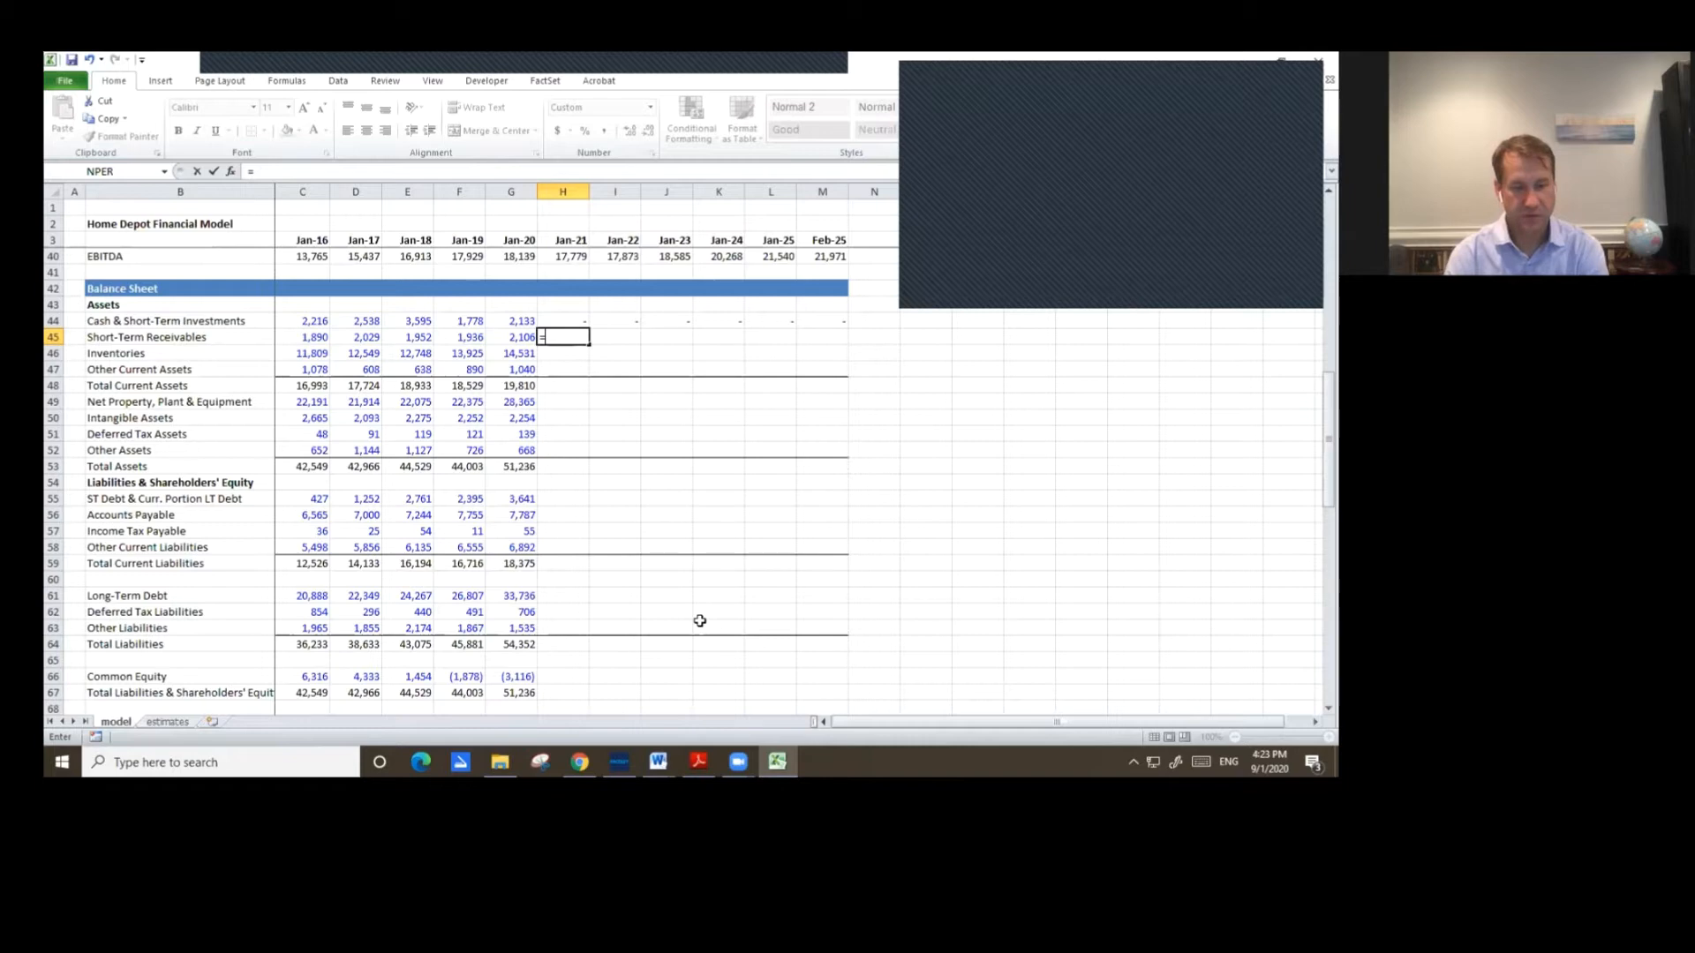
key("Up")
key("Up")
key("Up")
key("Up")
key("Up")
key("Up")
key("Up")
key("Up")
key("Up")
key("Up")
key("Up")
key("Up")
key("Up")
key("Up")
key("Up")
key("Up")
key("Up")
key("Up")
key("Up")
key("Up")
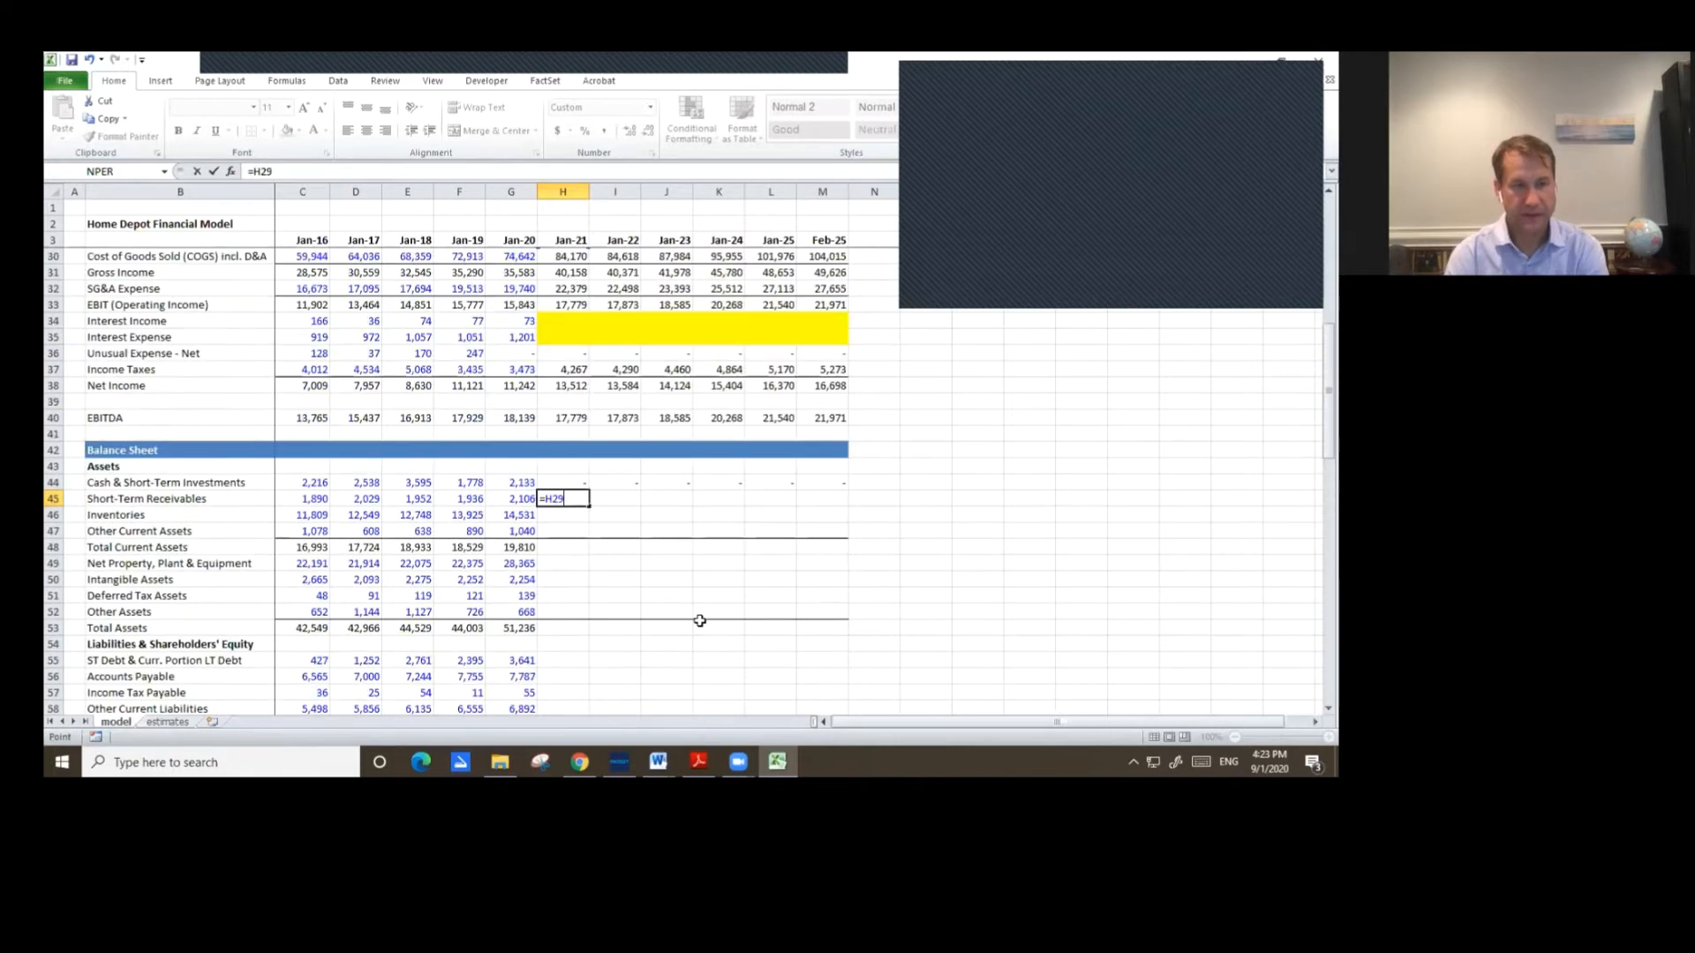
key("Up")
key("Down")
key("Down")
key("Down")
key("Down")
key("Down")
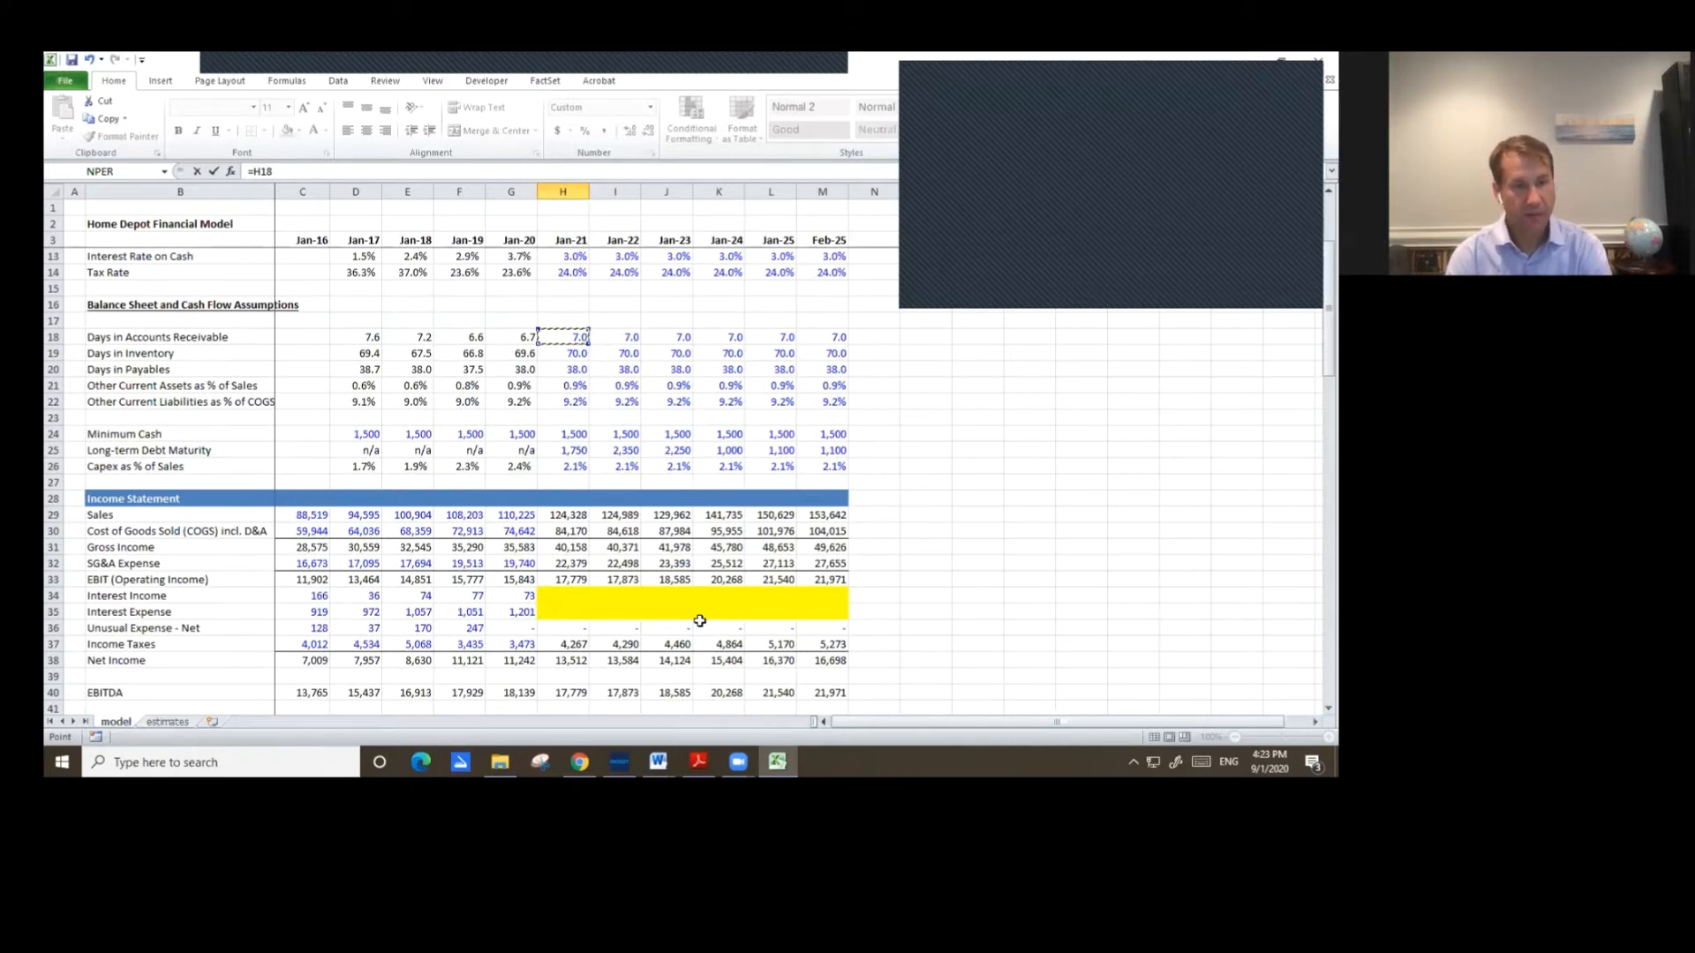
type("*")
key("Down")
key("Up")
key("Up")
key("Up")
key("Up")
key("Up")
key("Up")
key("Up")
key("Up")
key("Up")
key("Up")
key("Up")
key("Up")
key("Up")
key("Up")
key("Up")
key("Up")
key("Up")
type("/365")
key("ctrl+Return")
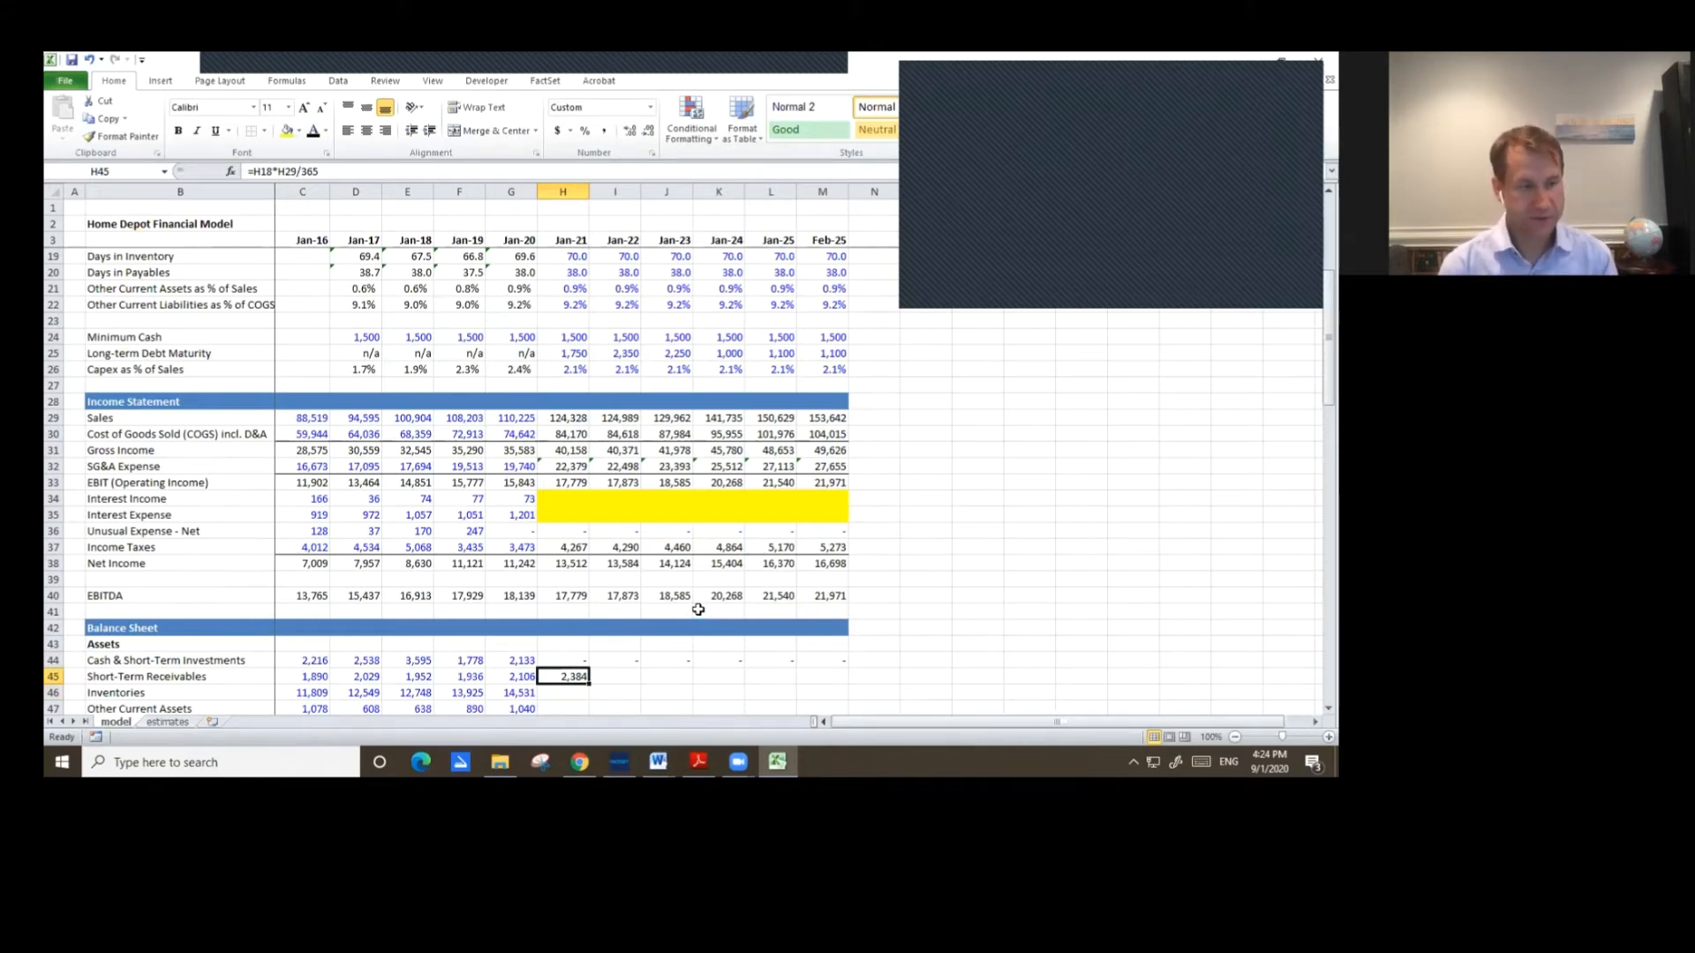
Enter Jan-21 Inventories as Jan-21 Days in Inventory times Jan-21 COGS divided by 365.
key("Down")
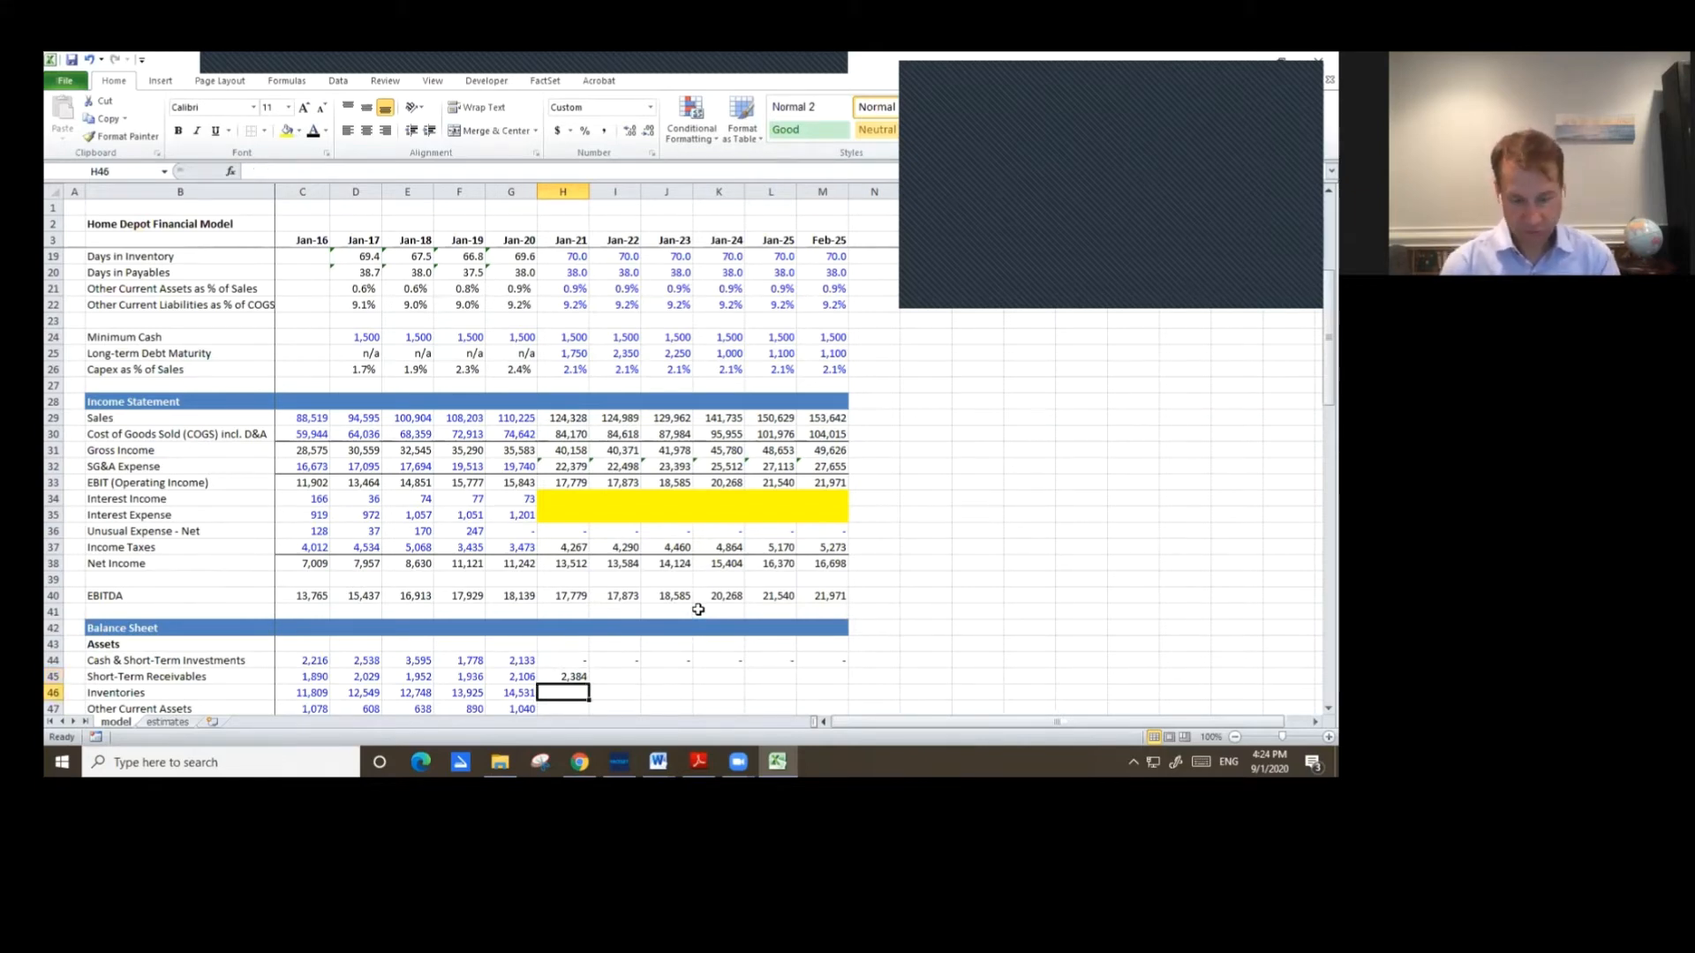
type("=")
scroll(698, 609, "up", 5)
key("Up")
key("Up")
key("Up")
key("Up")
key("Up")
key("Up")
key("Up")
key("Up")
key("Up")
key("Up")
key("Up")
key("Up")
key("Up")
key("Up")
key("Up")
key("Up")
key("Up")
key("Up")
key("Up")
key("Up")
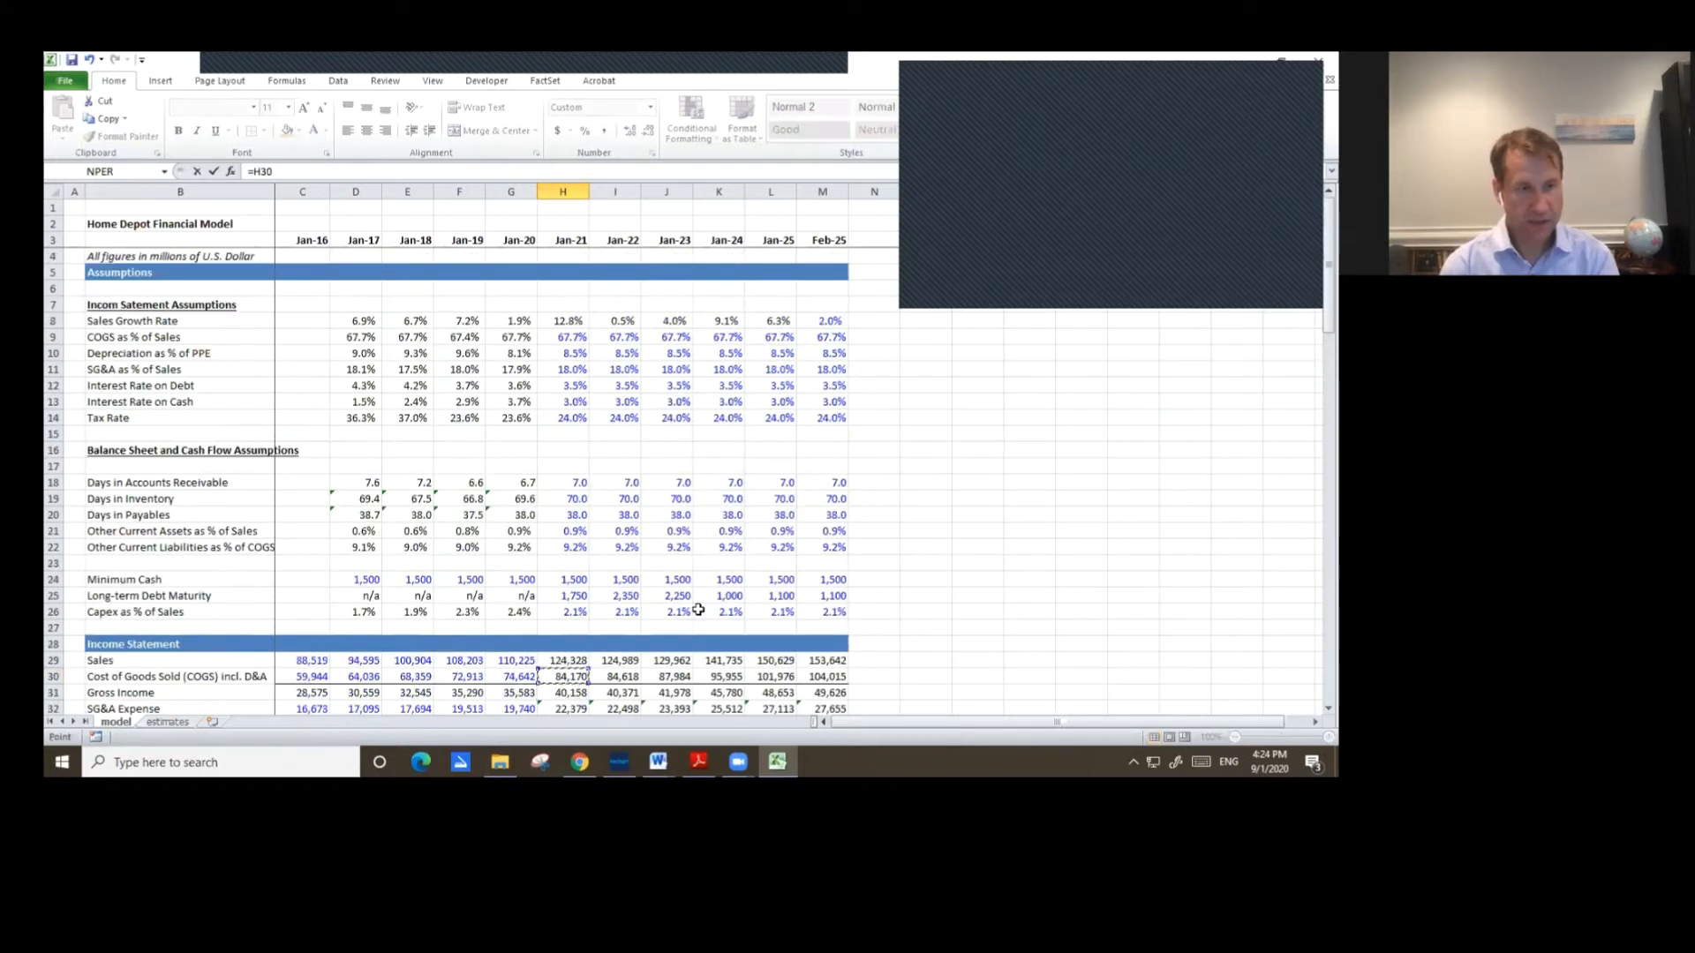
key("Up")
key("Up")
key("Up")
key("Up")
key("Up")
key("Up")
key("Up")
key("Up")
key("Up")
key("Up")
key("Up")
key("Up")
key("Up")
key("Up")
key("Up")
key("Up")
key("Up")
key("Up")
key("Down")
key("Down")
key("Down")
key("Down")
key("Down")
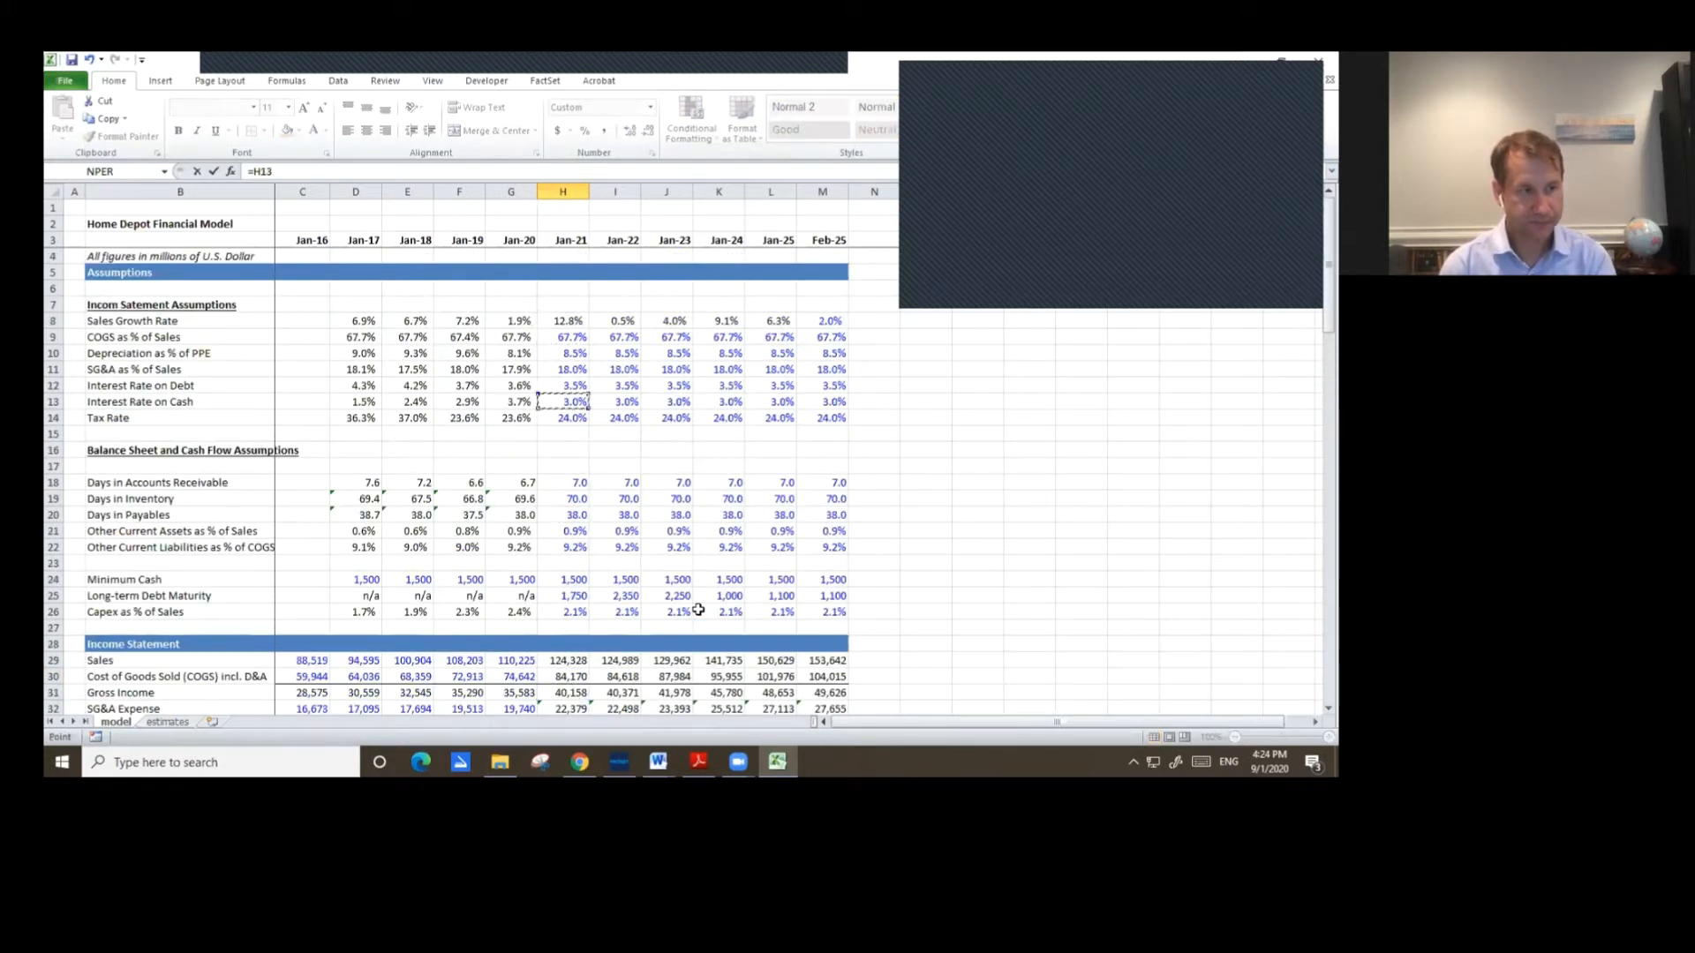
key("Down")
key("Down")
key("Down")
key("Down")
key("Down")
key("Down")
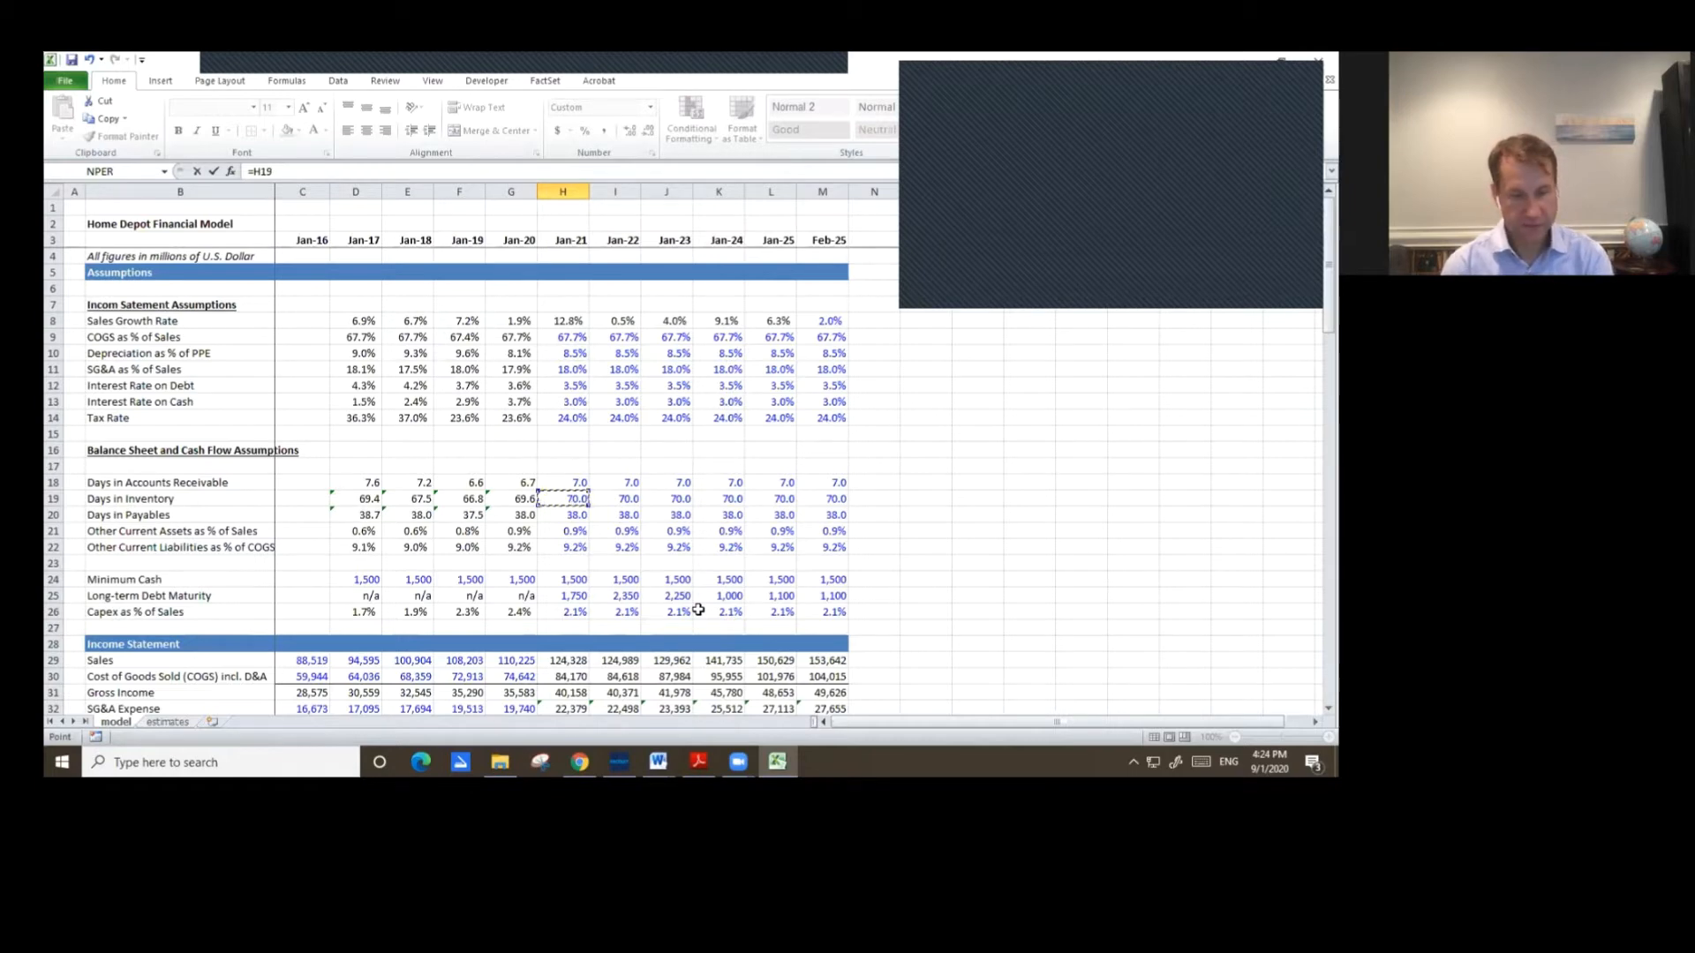
type("*")
key("Up")
key("Up")
key("Up")
key("Up")
key("Up")
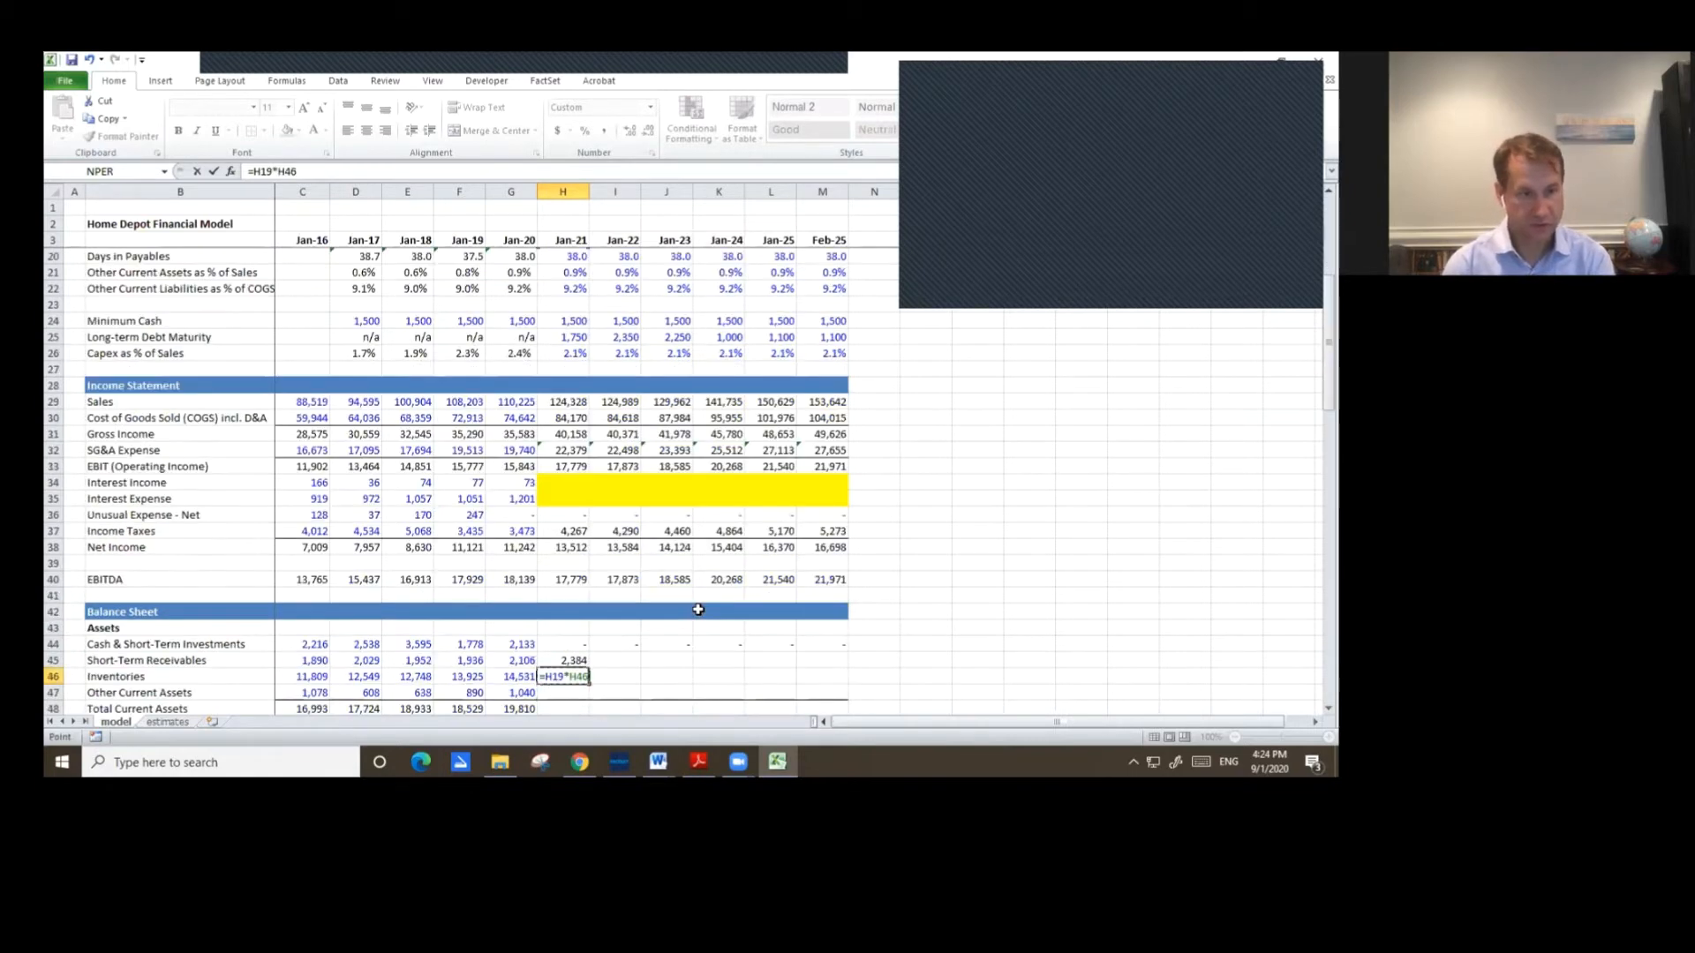
key("Up")
key("Up")
key("Up")
key("Up")
key("Up")
key("Up")
key("Up")
key("Up")
key("Up")
key("Up")
key("Up")
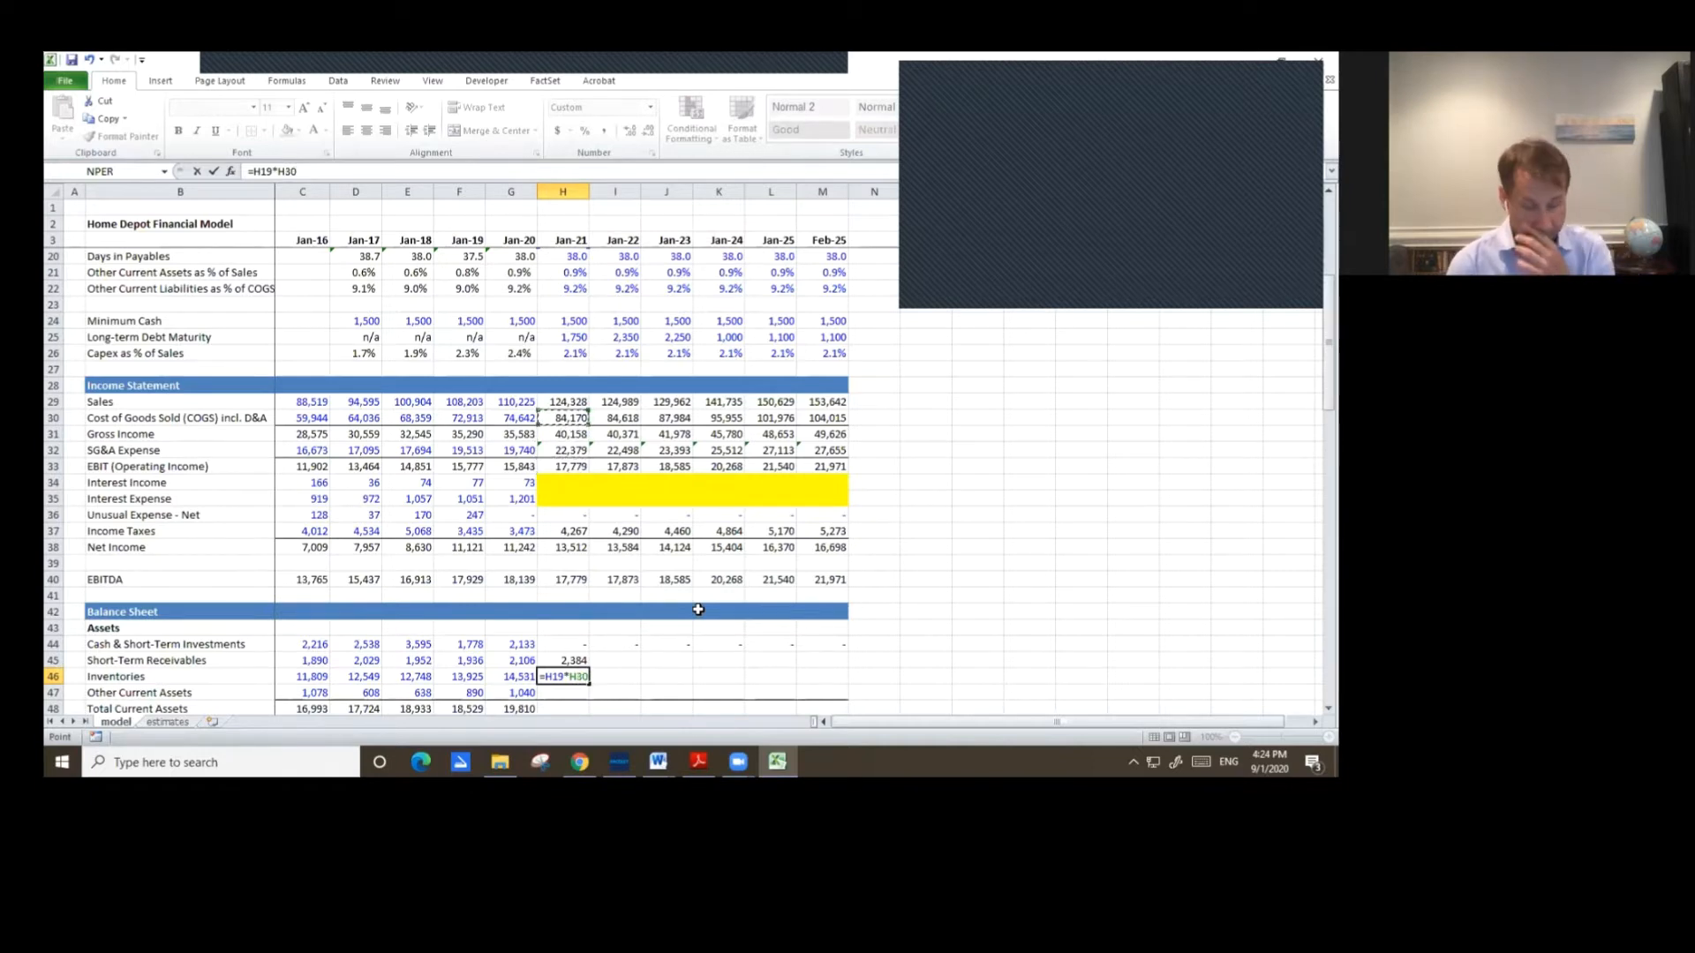
type("/365")
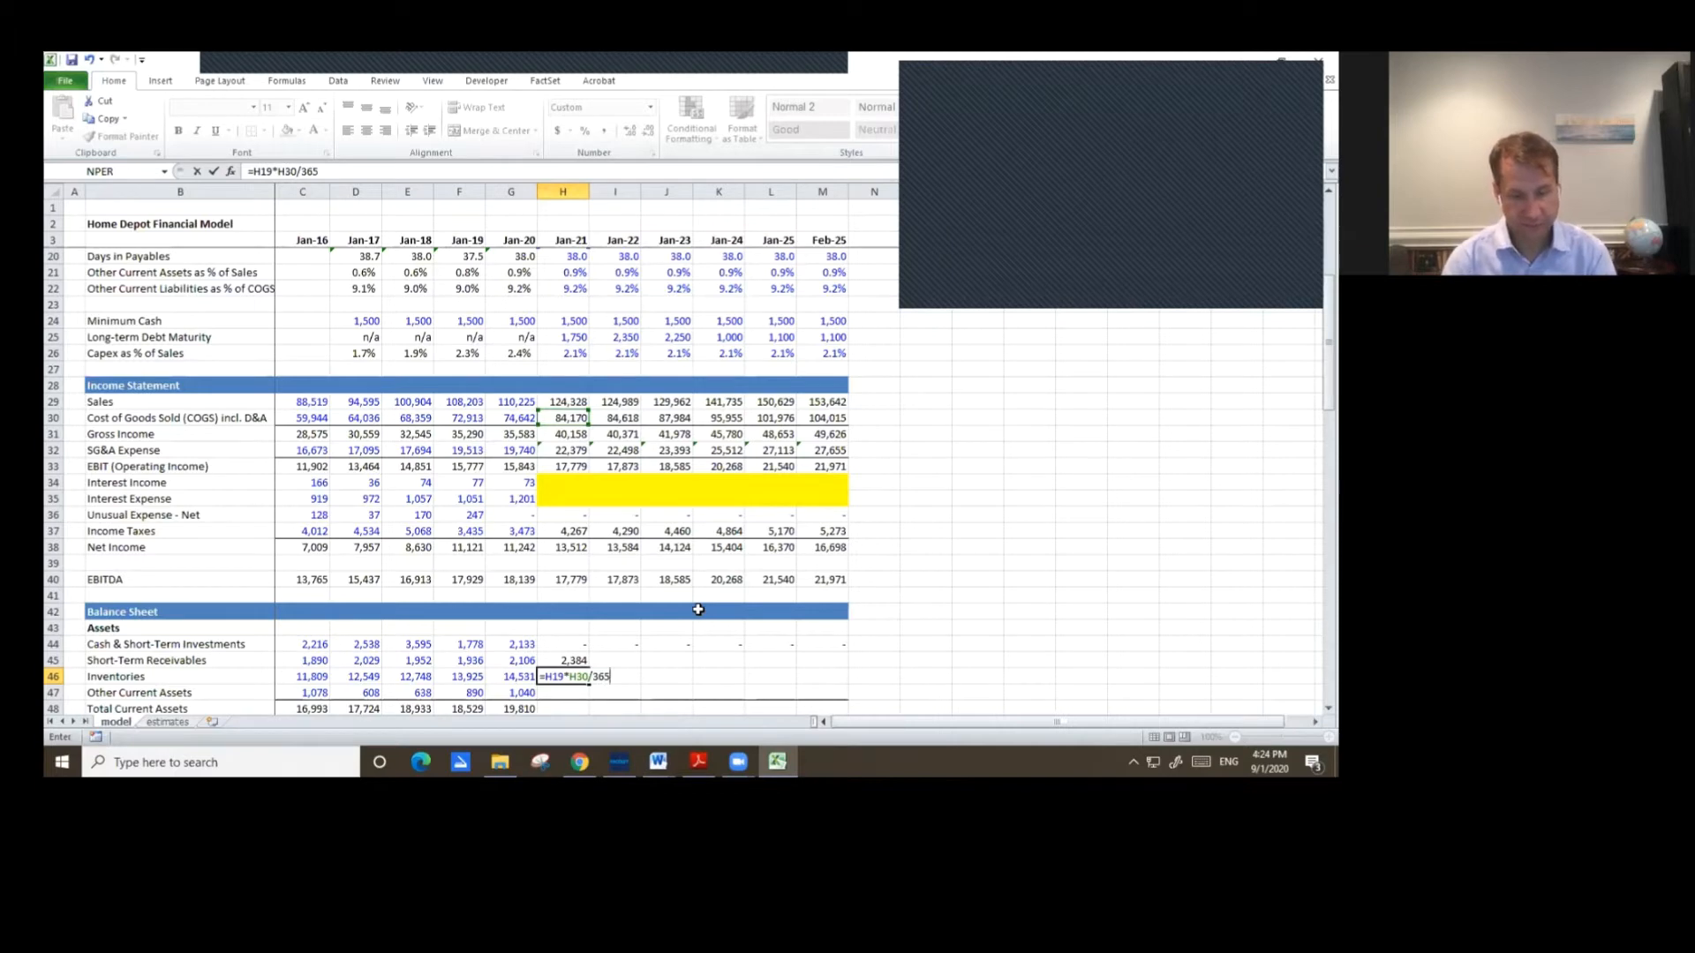
key("Return")
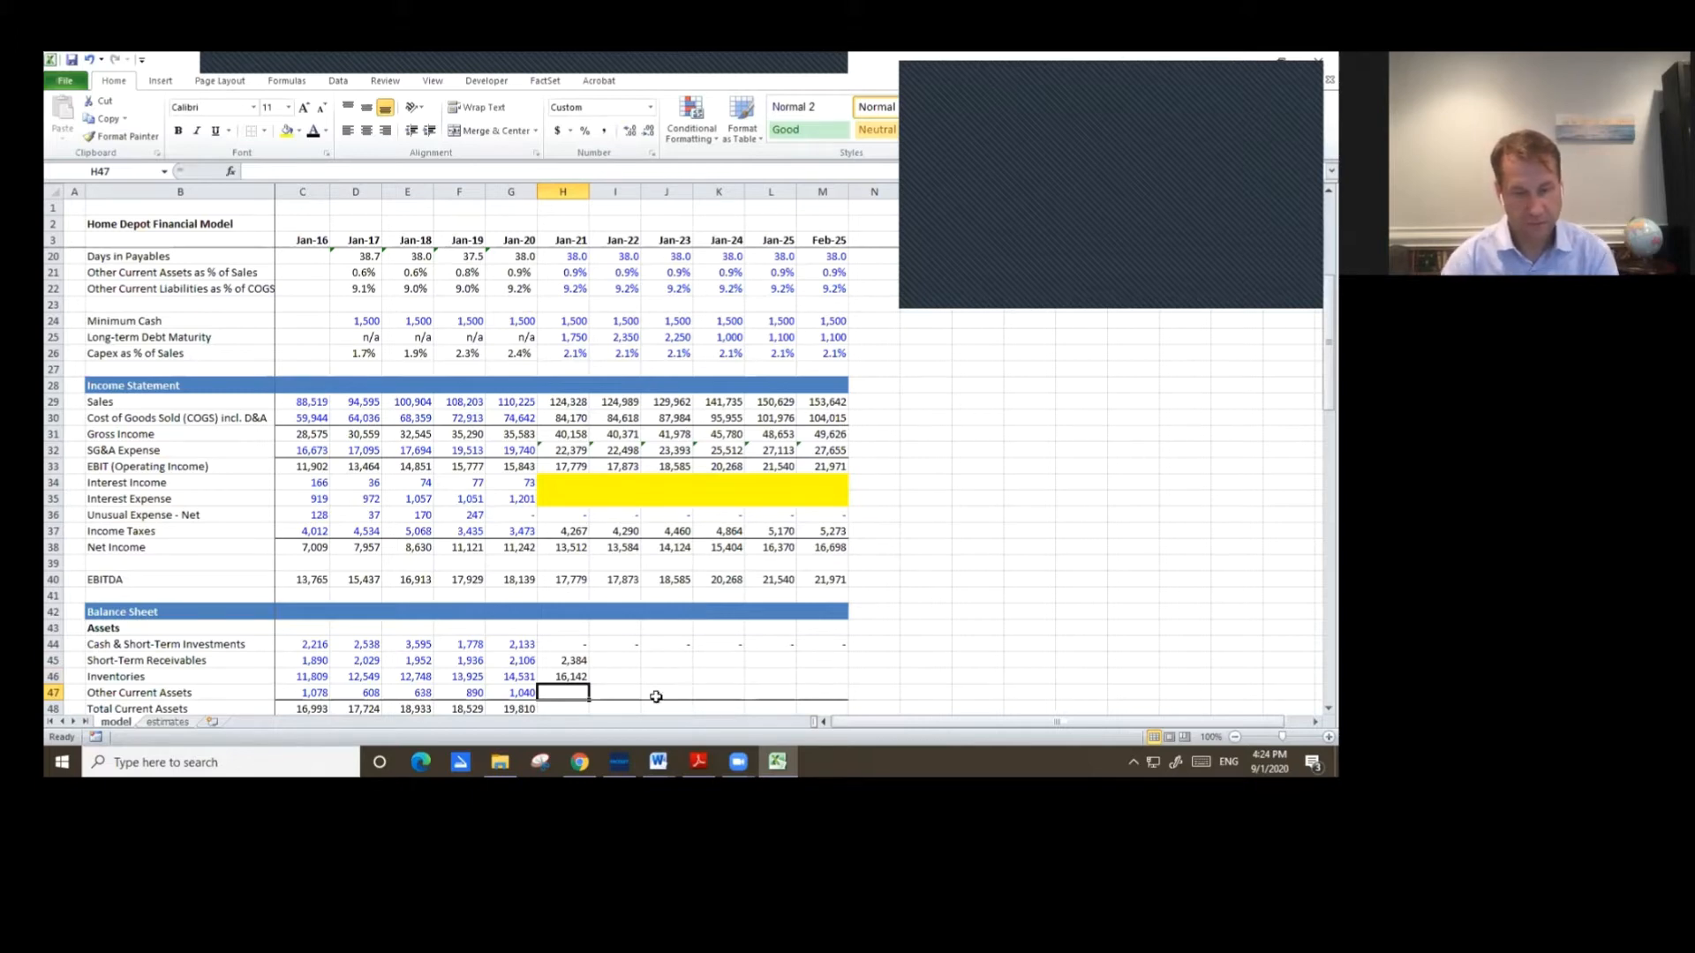
Enter Jan-21 Other Current Assets as Other Current Assets as % of Sales times Jan-21 Sales.
scroll(657, 684, "down", 2)
scroll(672, 669, "down", 1)
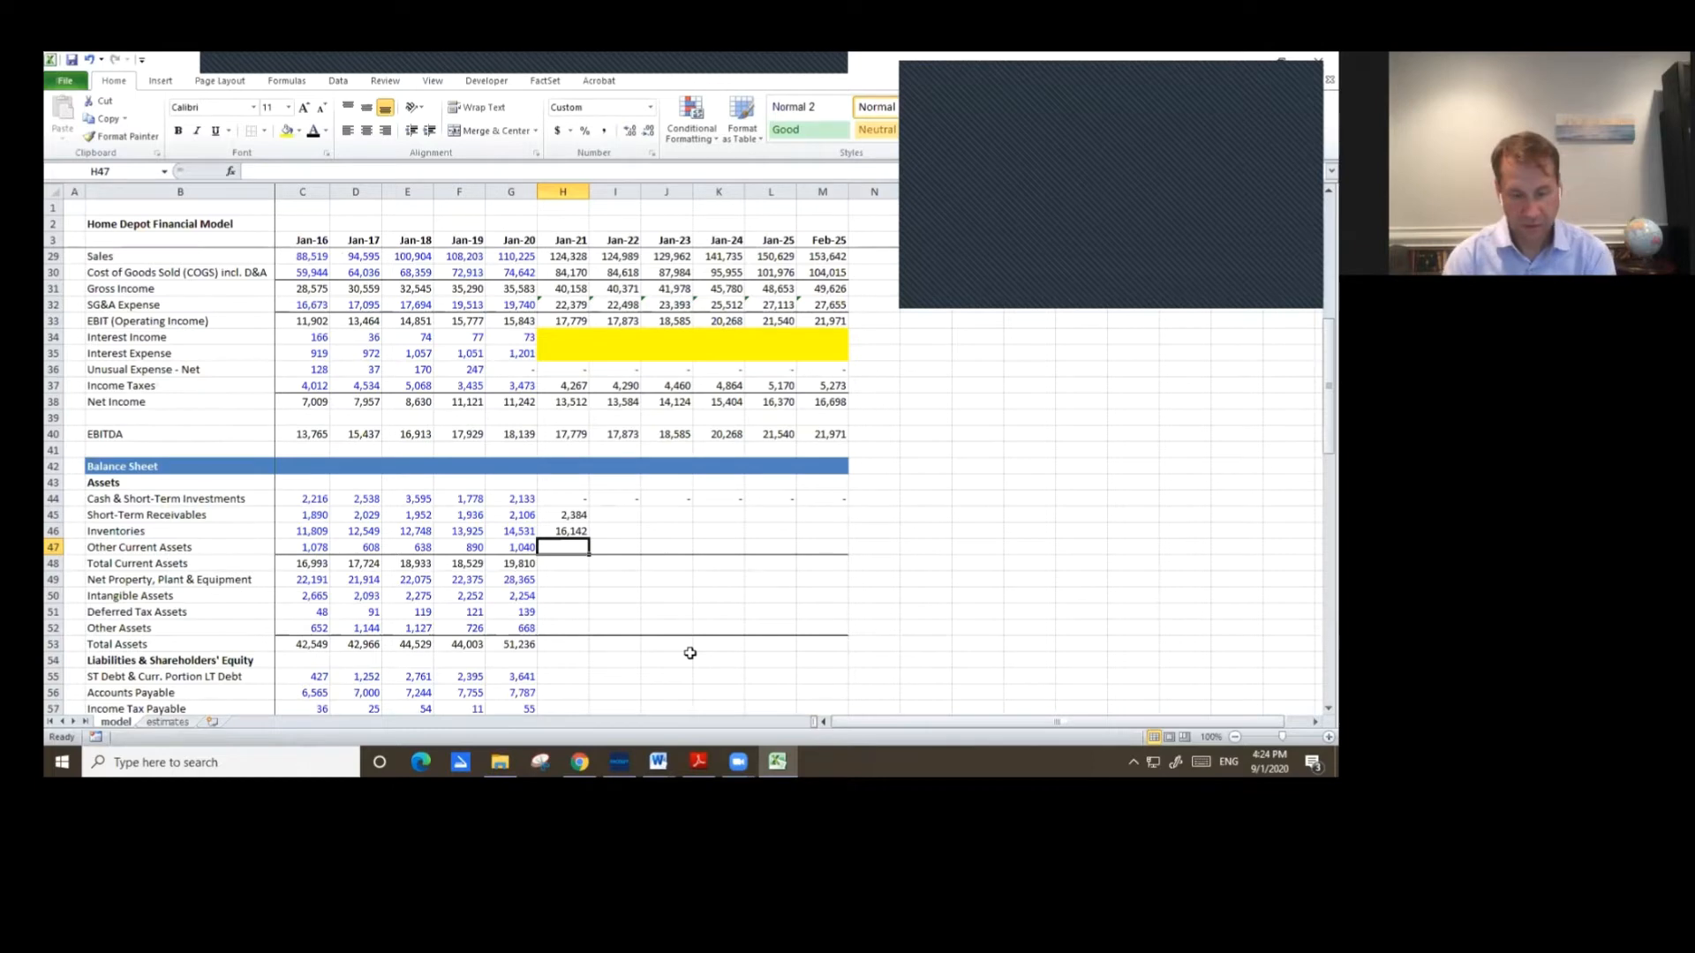
type("=")
key("Up")
key("Up")
key("Up")
key("Up")
key("Up")
key("Up")
key("Up")
key("Up")
key("Up")
key("Up")
key("Up")
key("Up")
key("Up")
key("Up")
key("Up")
key("Up")
key("Up")
key("Up")
key("Up")
key("Up")
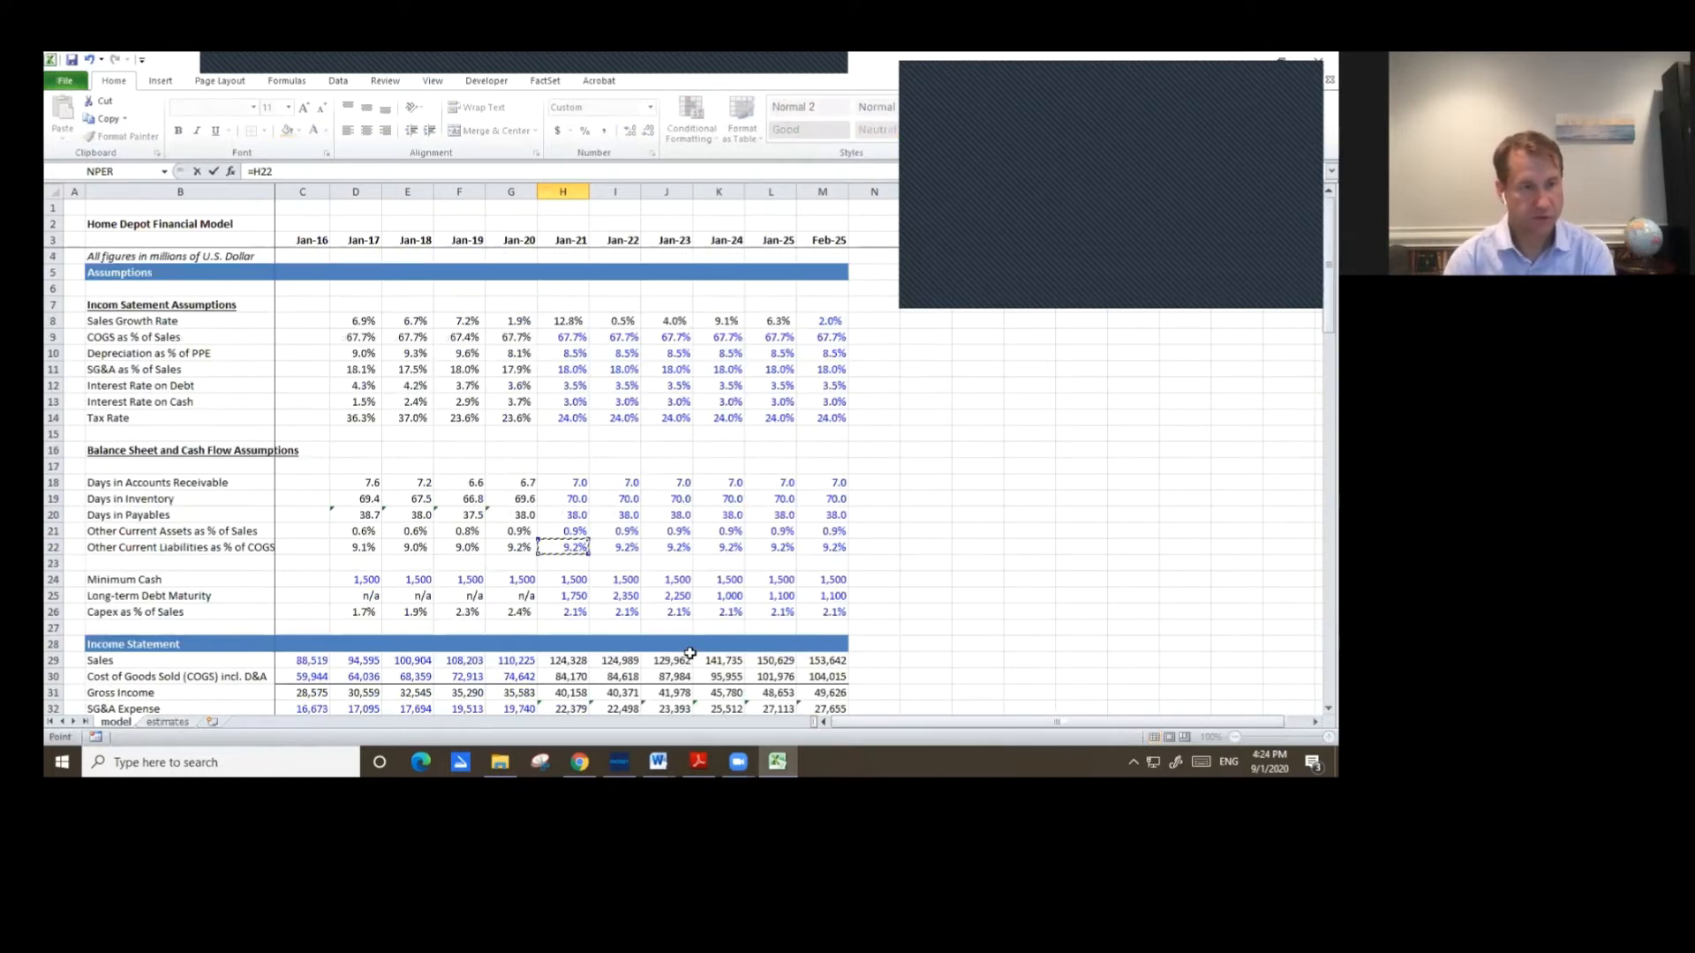
key("Up")
key("Up")
key("Down")
key("Down")
key("Up")
key("Up")
key("Up")
key("Up")
key("Down")
key("Down")
key("Down")
key("Down")
key("Down")
key("Down")
key("Down")
key("Up")
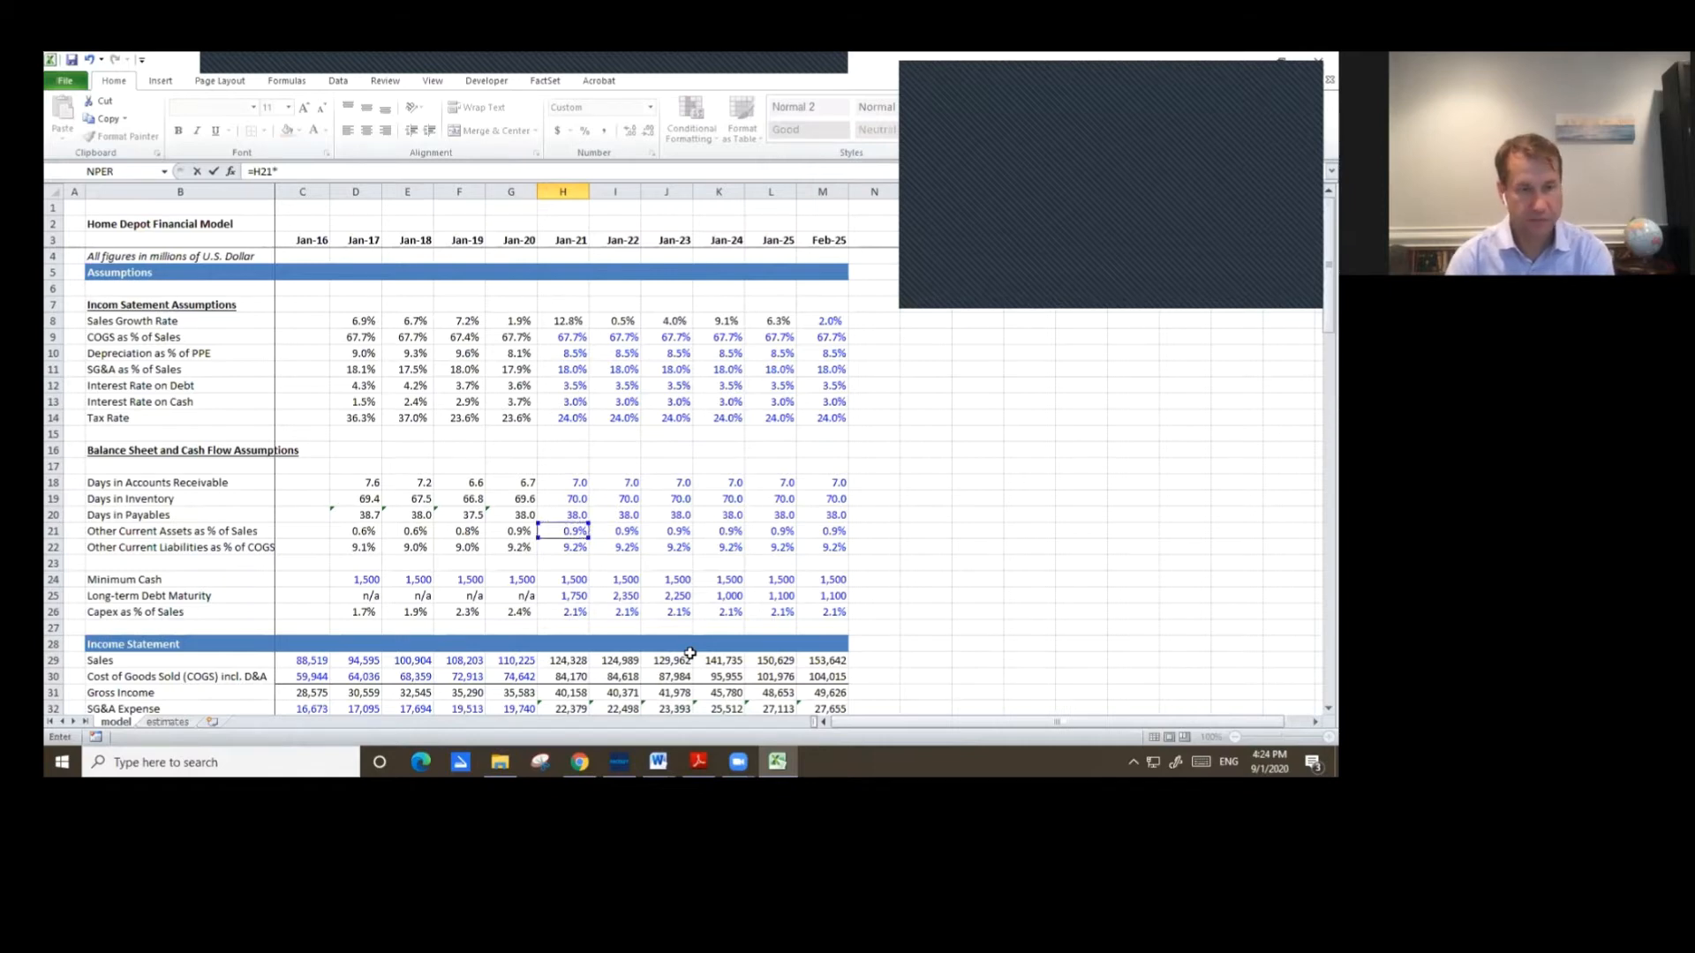
type("*")
key("Up")
key("Up")
key("Up")
key("Up")
key("Up")
key("Up")
key("Up")
key("Up")
key("Up")
key("Up")
key("Up")
key("Up")
key("Up")
key("Up")
key("Up")
key("Up")
key("Up")
key("Up")
key("Return")
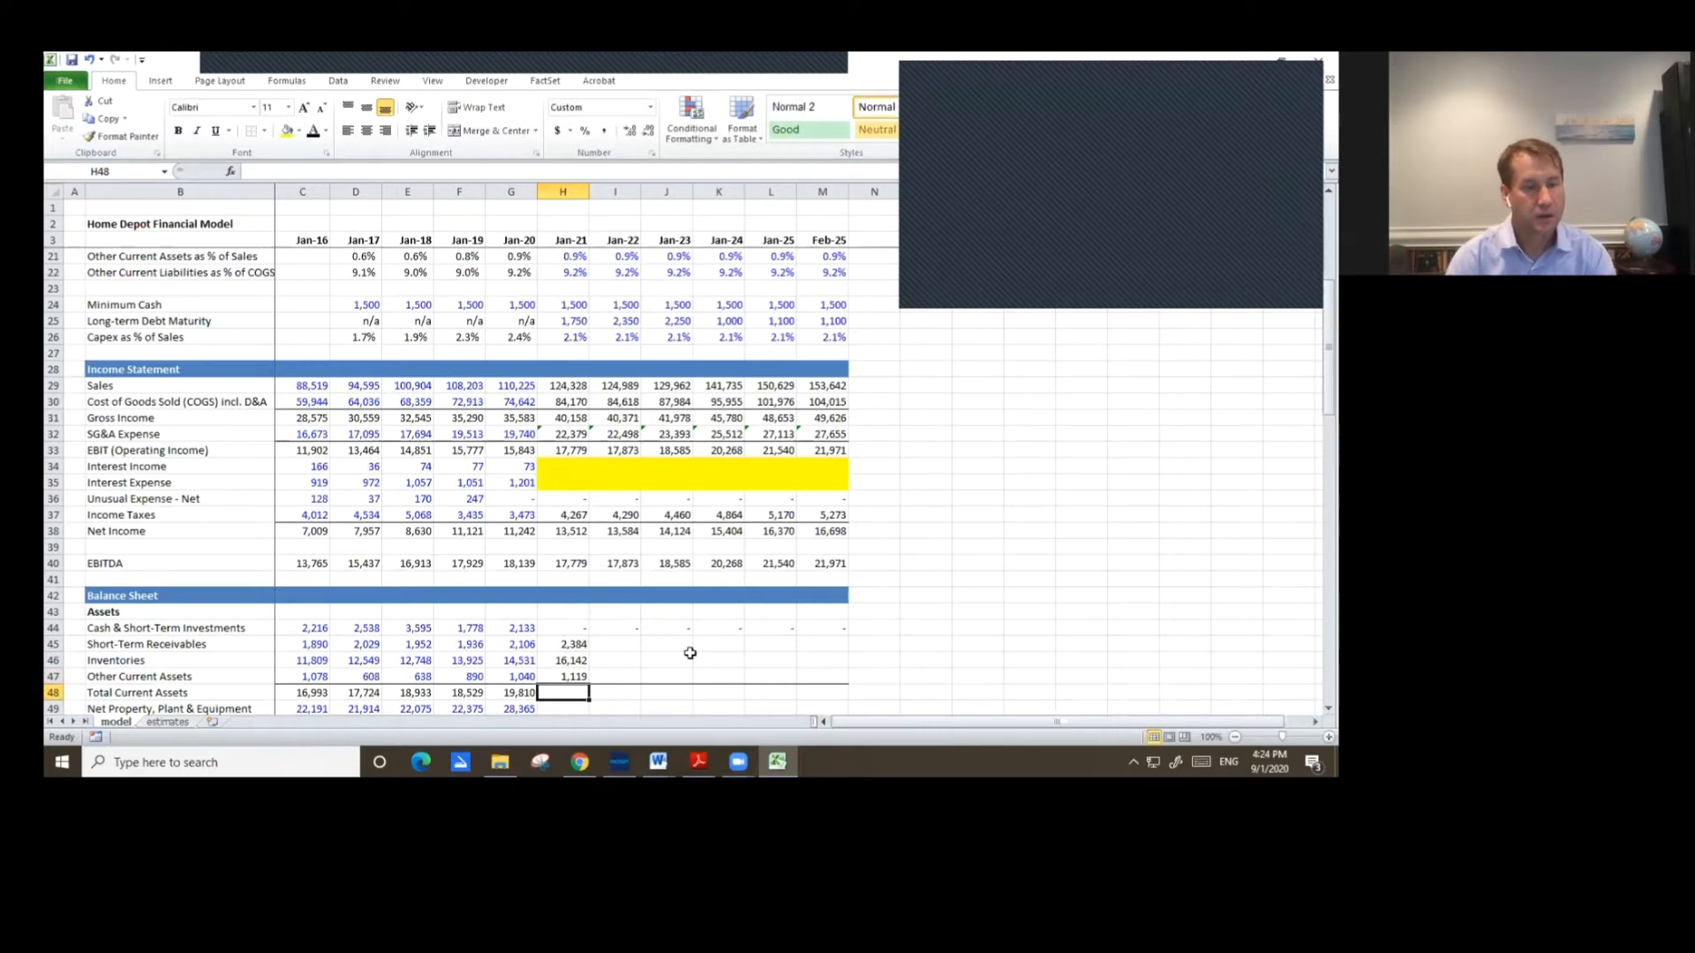
Copy the Jan-20 Total Current Assets sum formula into Jan-21.
key("Left")
key("ctrl+c")
key("Right")
key("ctrl+v")
Copy the Jan-21 Short-Term Receivables through Total Current Assets formulas across Jan-22 to Feb-25.
key("Up")
key("Up")
key("Up")
key("shift+Down")
key("shift+Down")
key("shift+Down")
key("ctrl+c")
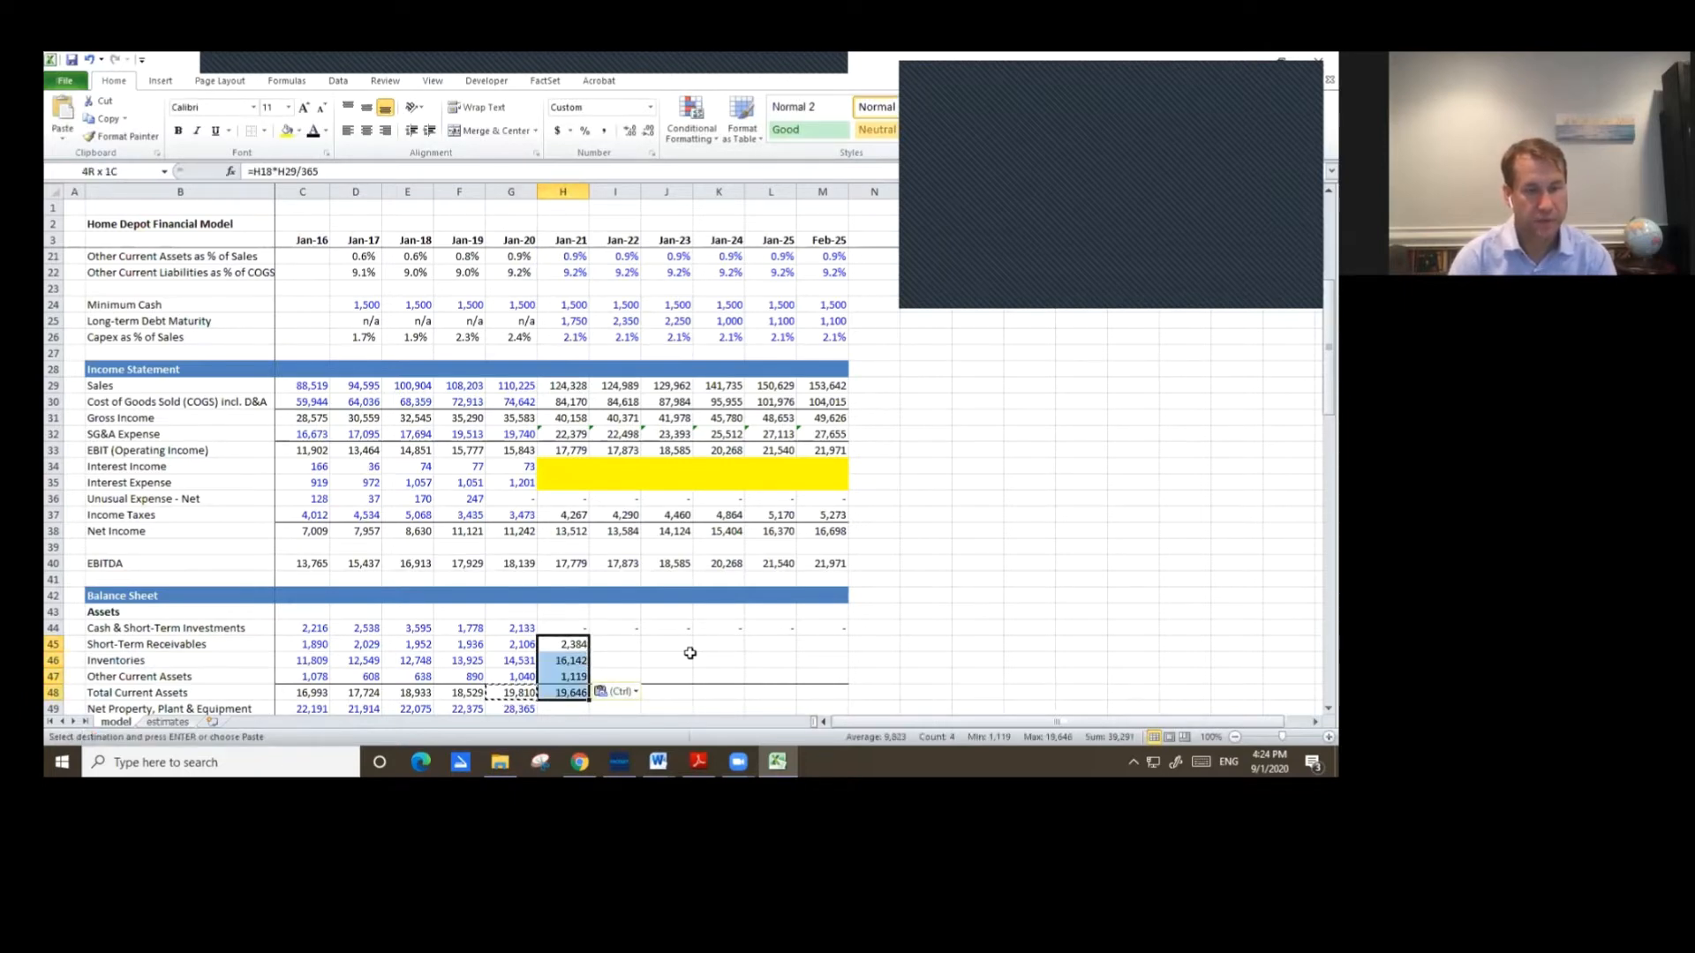
key("shift+Right")
key("shift+Right")
key("shift+Right")
key("shift+Right")
key("shift+Right")
key("ctrl+v")
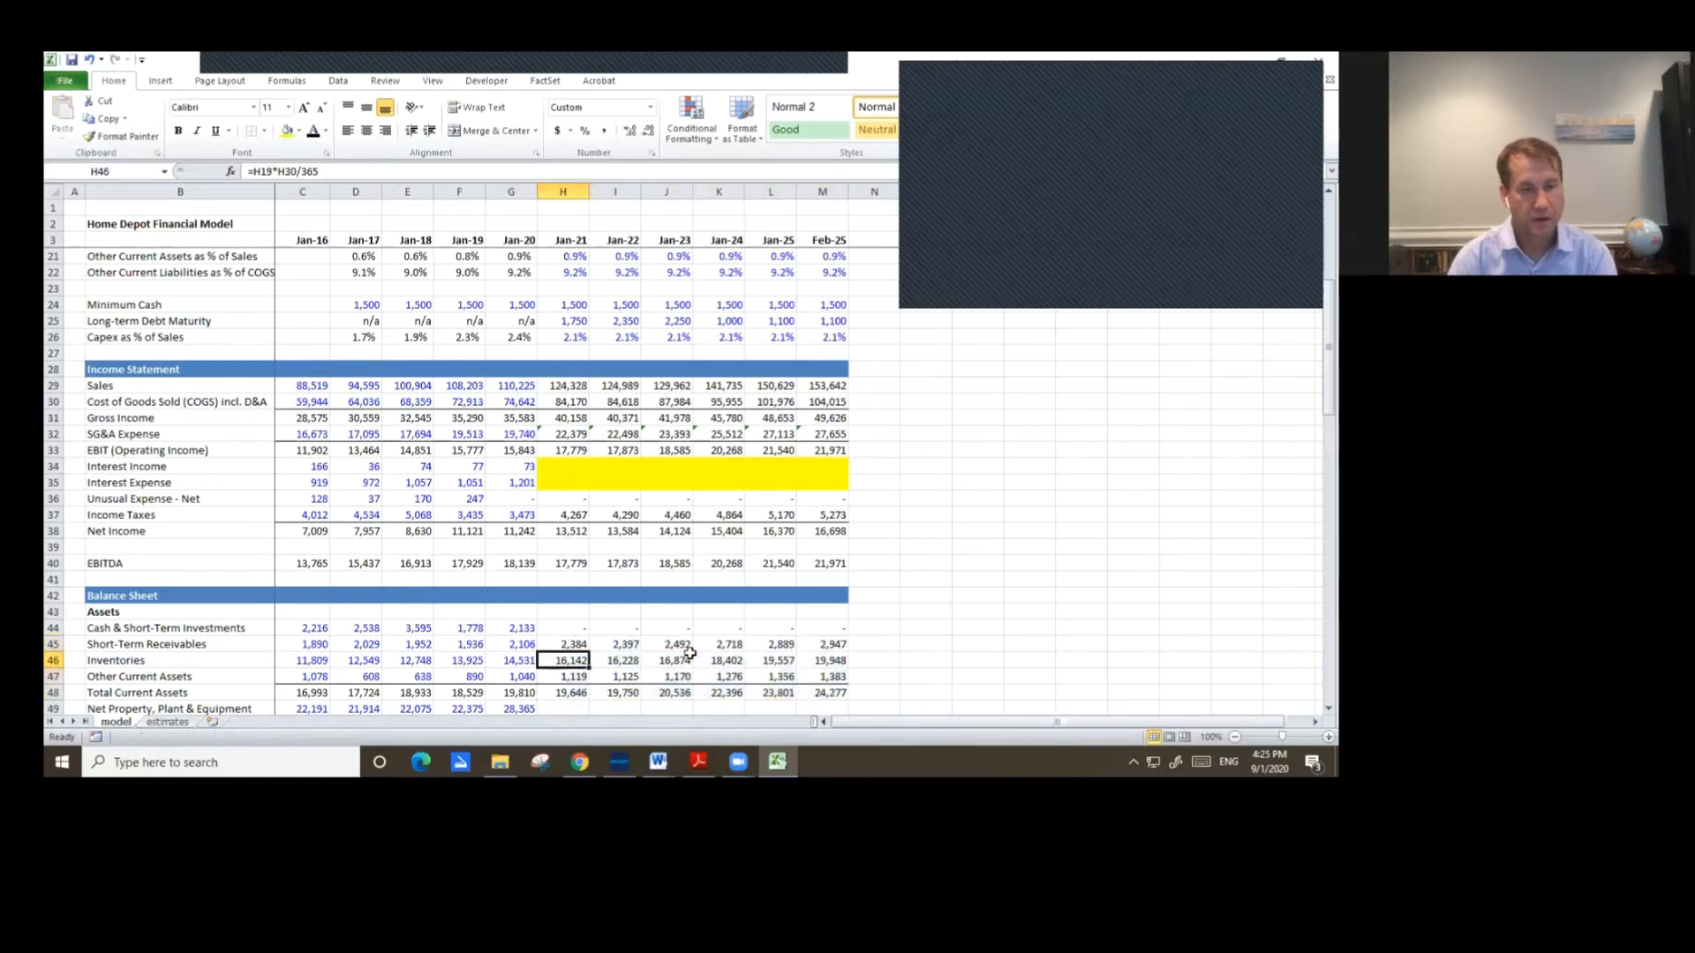
Enter Jan-21 Net PP&E as Jan-20 Net PP&E minus Jan-21 Capital Expenditures and Jan-21 Depreciation from the cash flow statement.
key("Down")
key("Down")
key("Down")
key("Down")
key("Down")
key("Down")
key("Down")
key("Down")
key("Down")
key("Down")
key("Down")
key("Down")
key("Down")
key("Down")
key("Down")
key("Down")
key("Down")
key("Down")
key("Down")
key("Up")
key("Up")
key("Up")
key("Up")
key("Up")
key("Up")
key("Up")
key("Up")
key("Up")
key("Up")
key("Up")
key("Up")
key("Up")
key("Up")
key("Up")
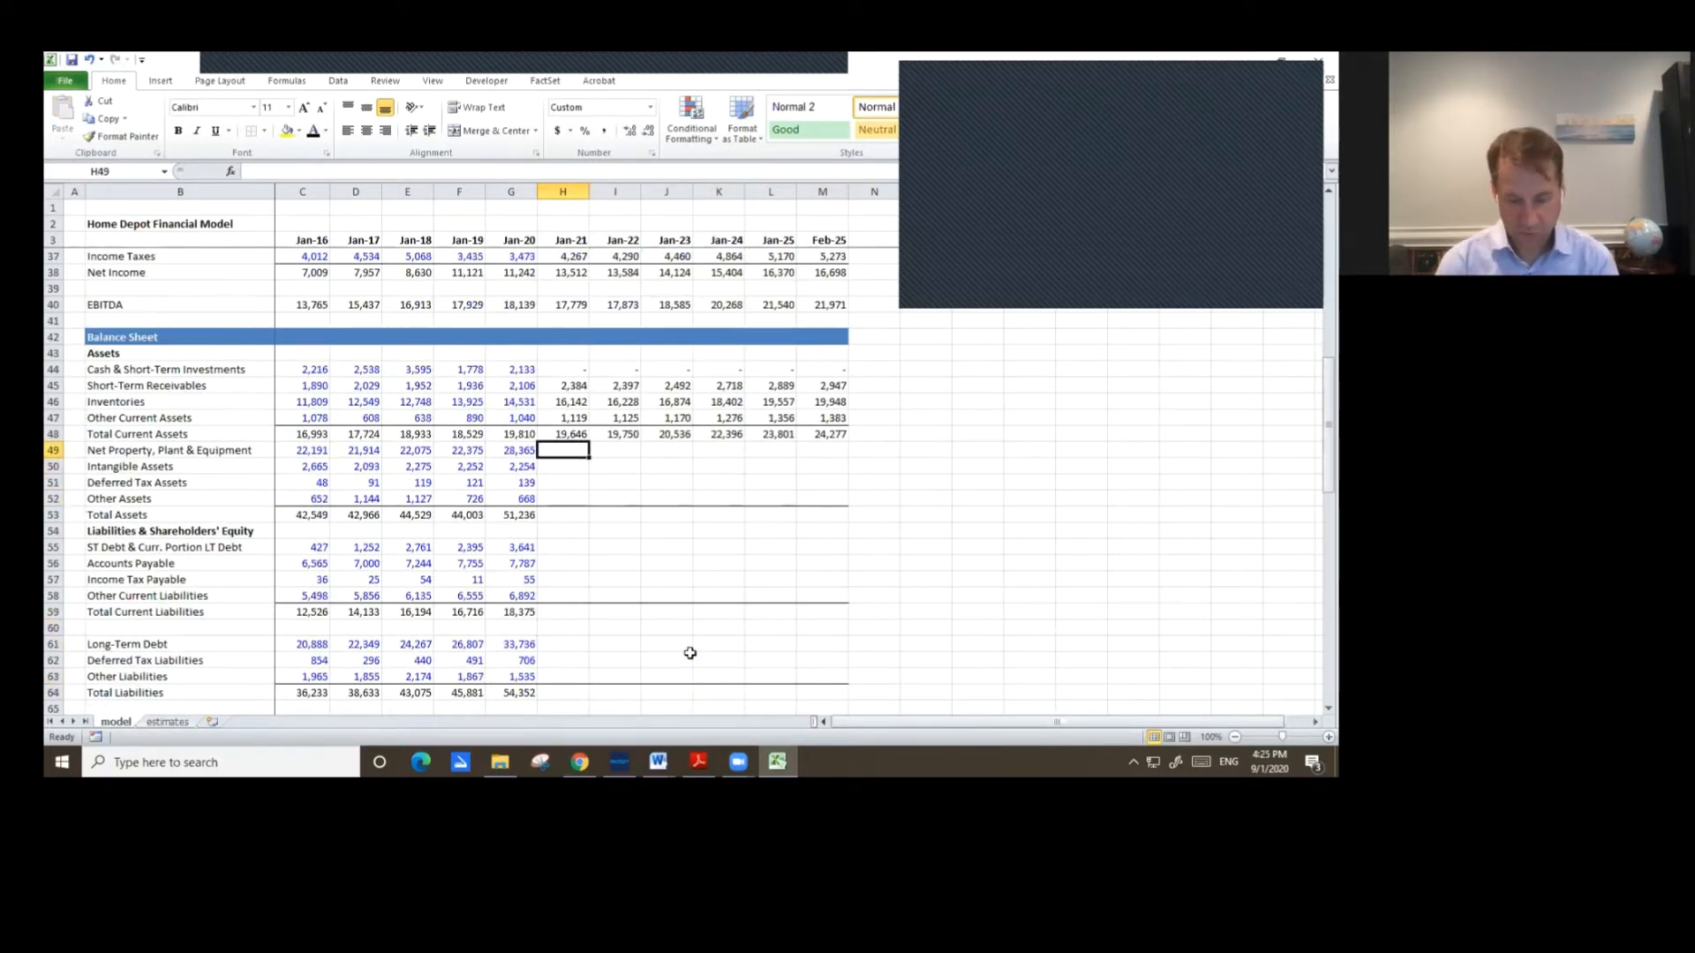
type("=")
key("Left")
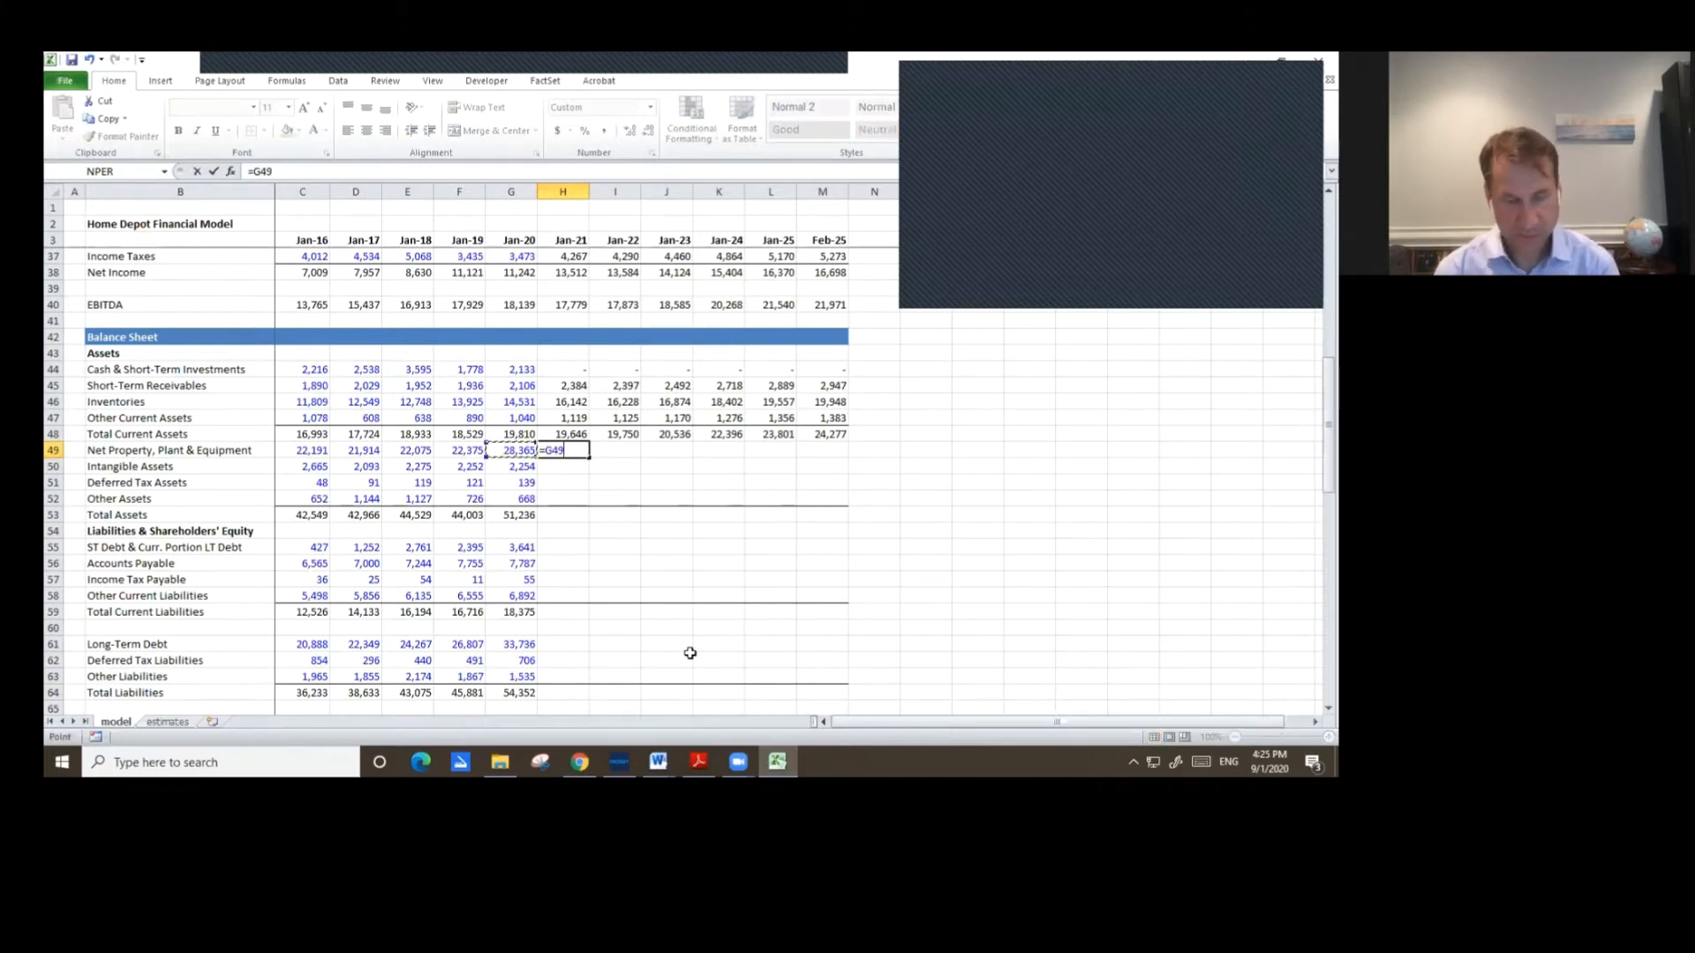
type("+")
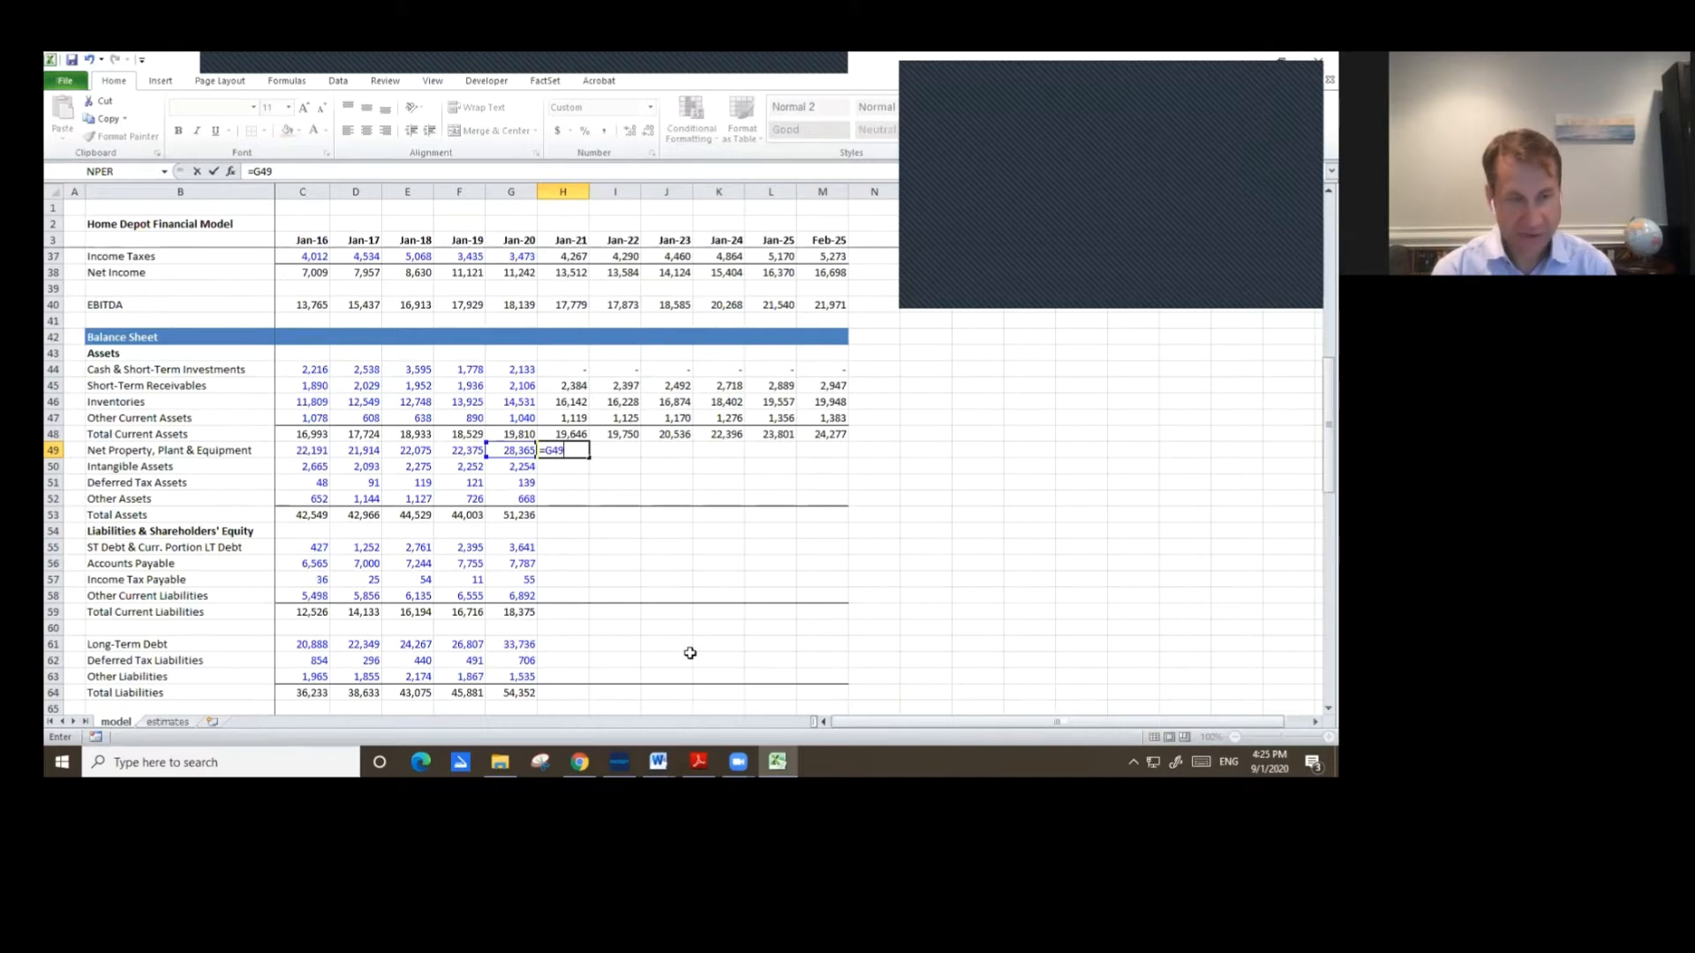
key("Down")
key("Down")
key("Down")
key("Down")
key("Down")
key("Down")
key("Down")
key("Down")
key("Down")
key("Down")
key("Down")
key("Down")
key("Down")
key("Down")
key("Down")
key("Down")
key("Down")
key("Down")
key("Down")
key("Down")
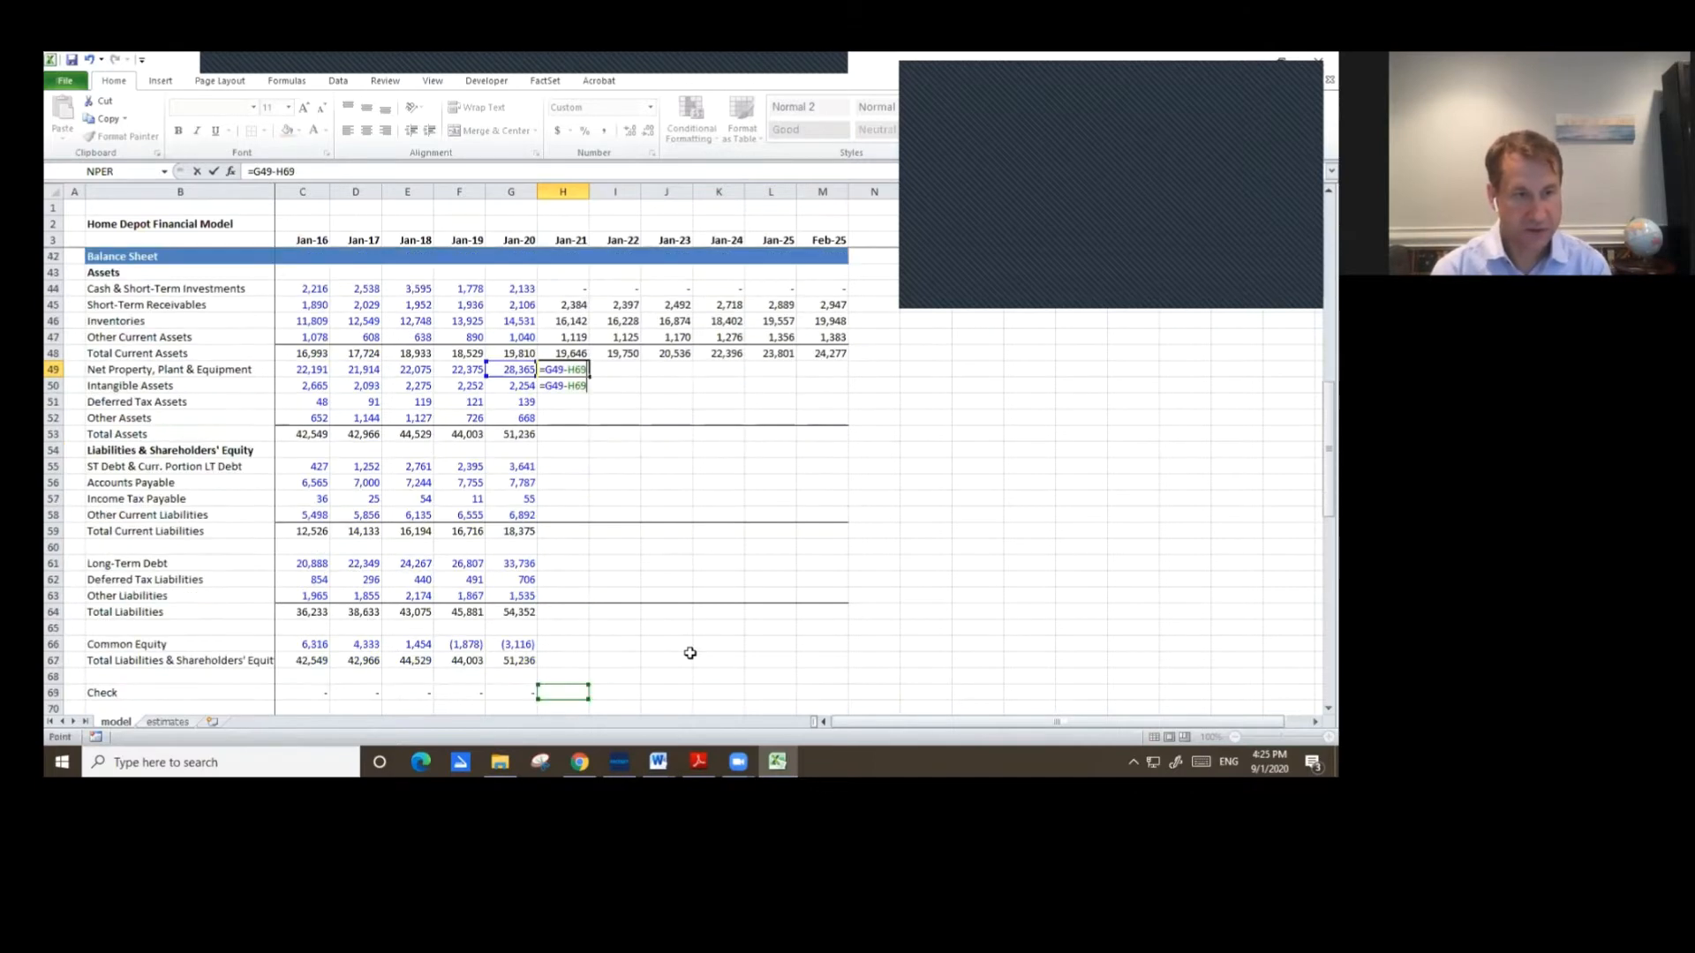
key("Down")
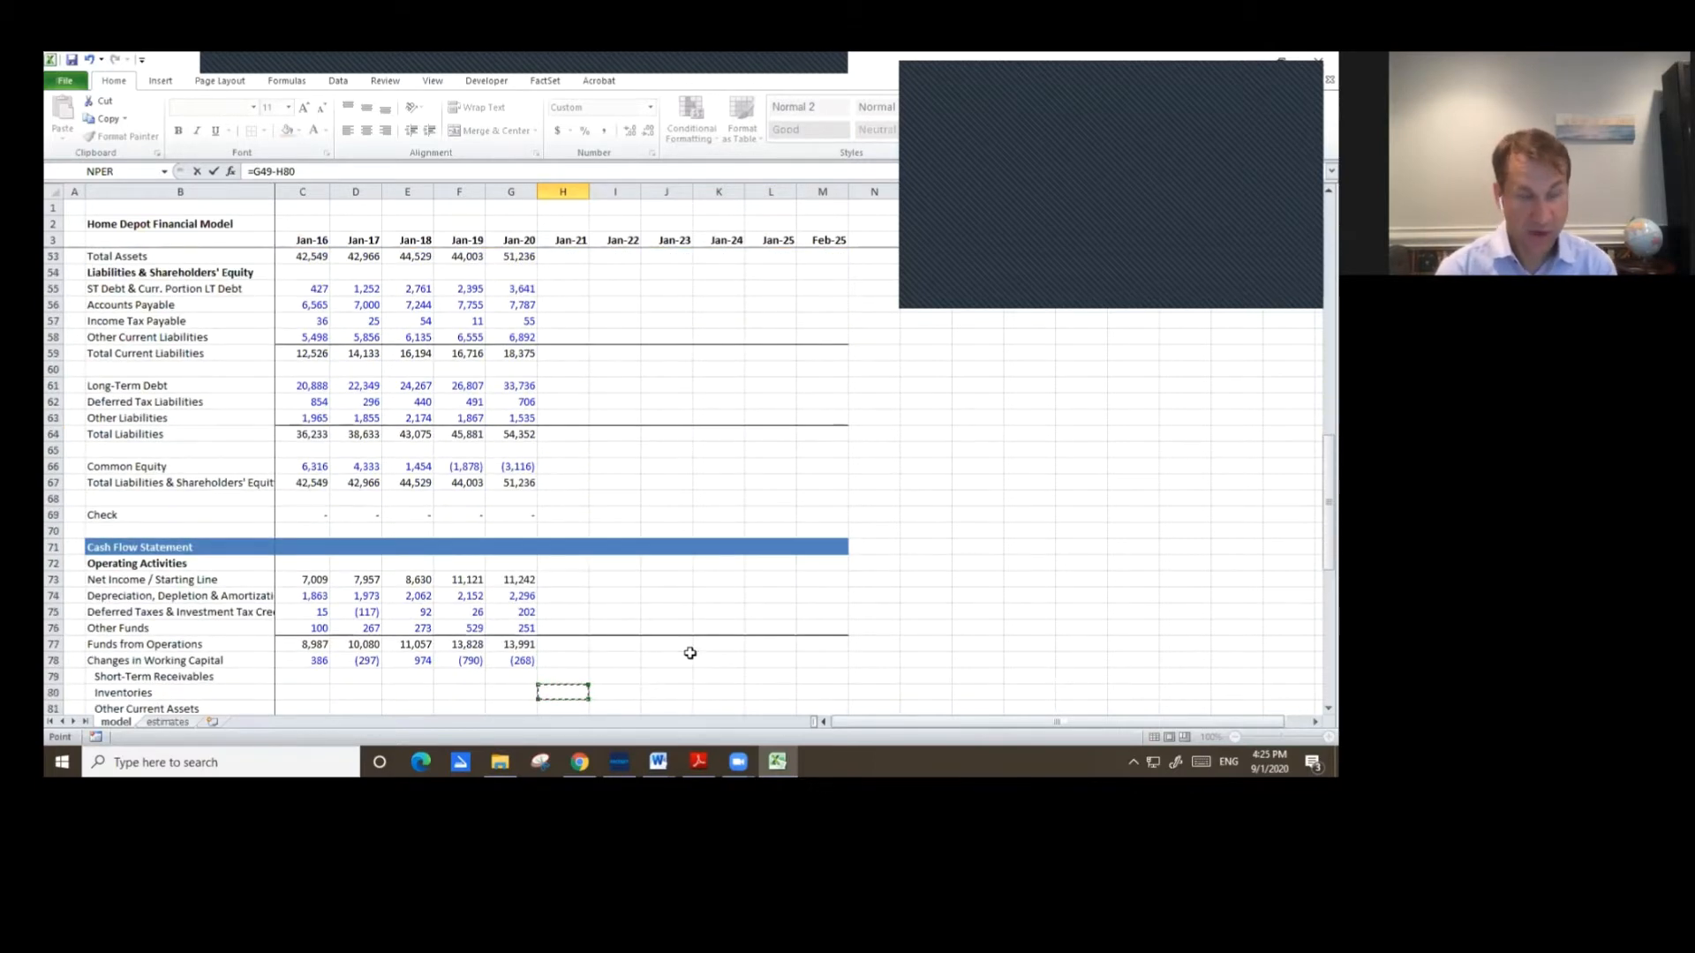
key("Down")
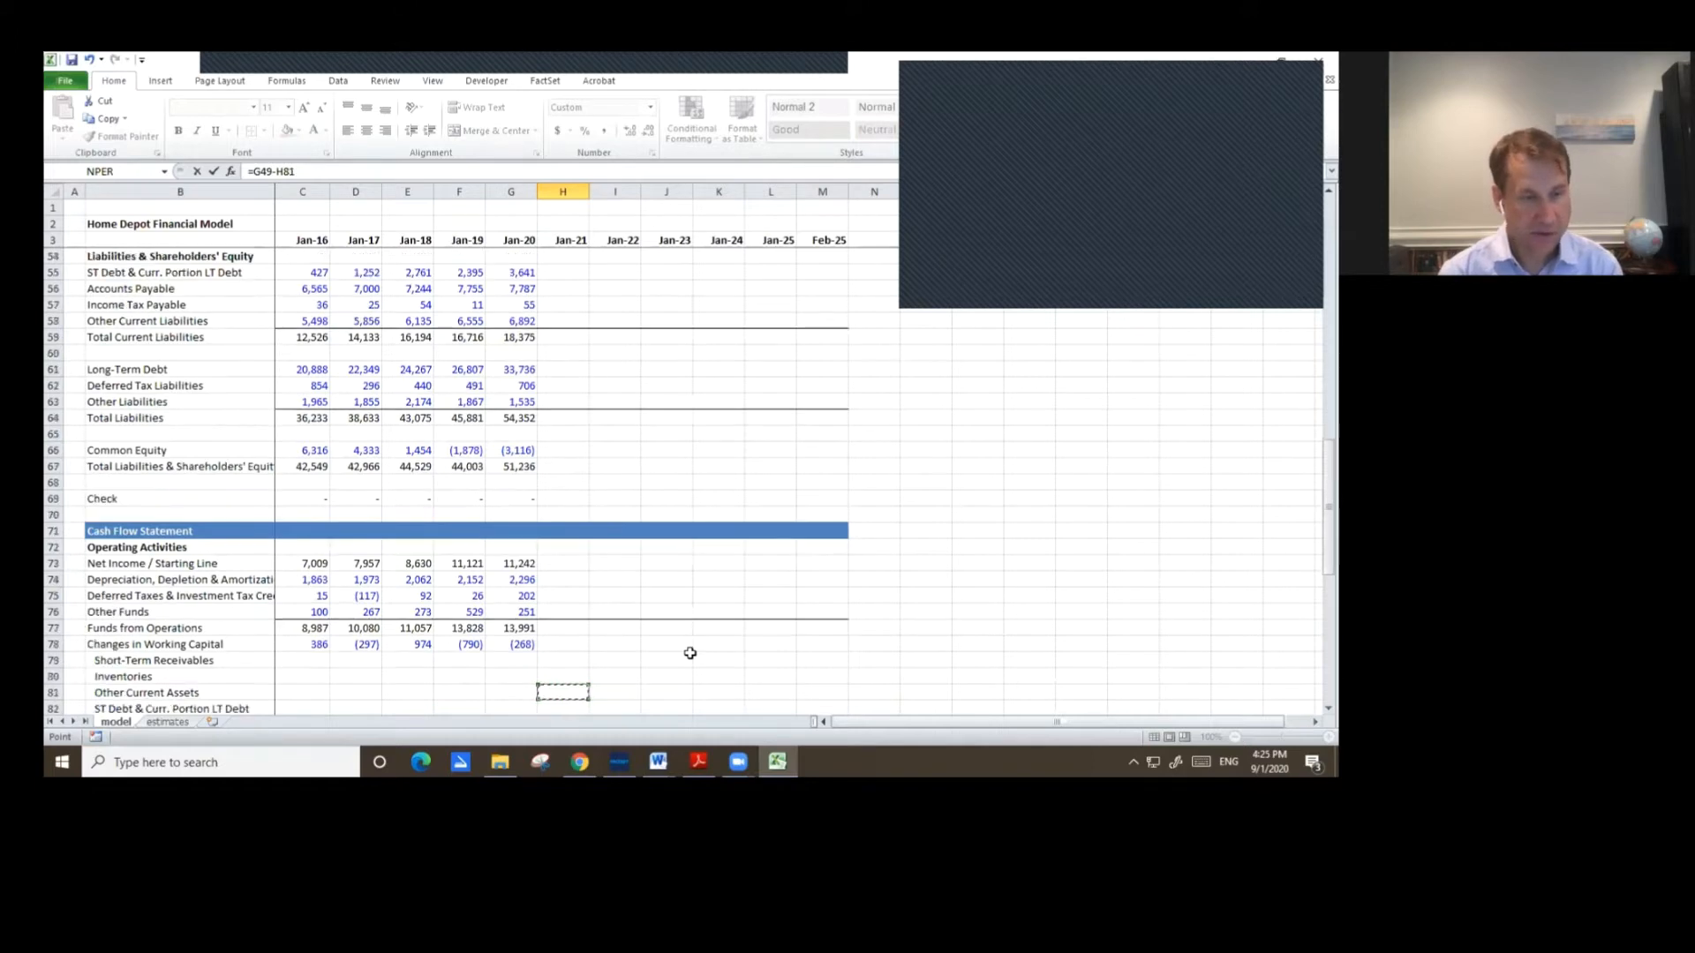
key("Down")
key("Down")
key("Down")
key("Down")
key("Down")
key("Down")
key("Down")
key("Down")
key("Up")
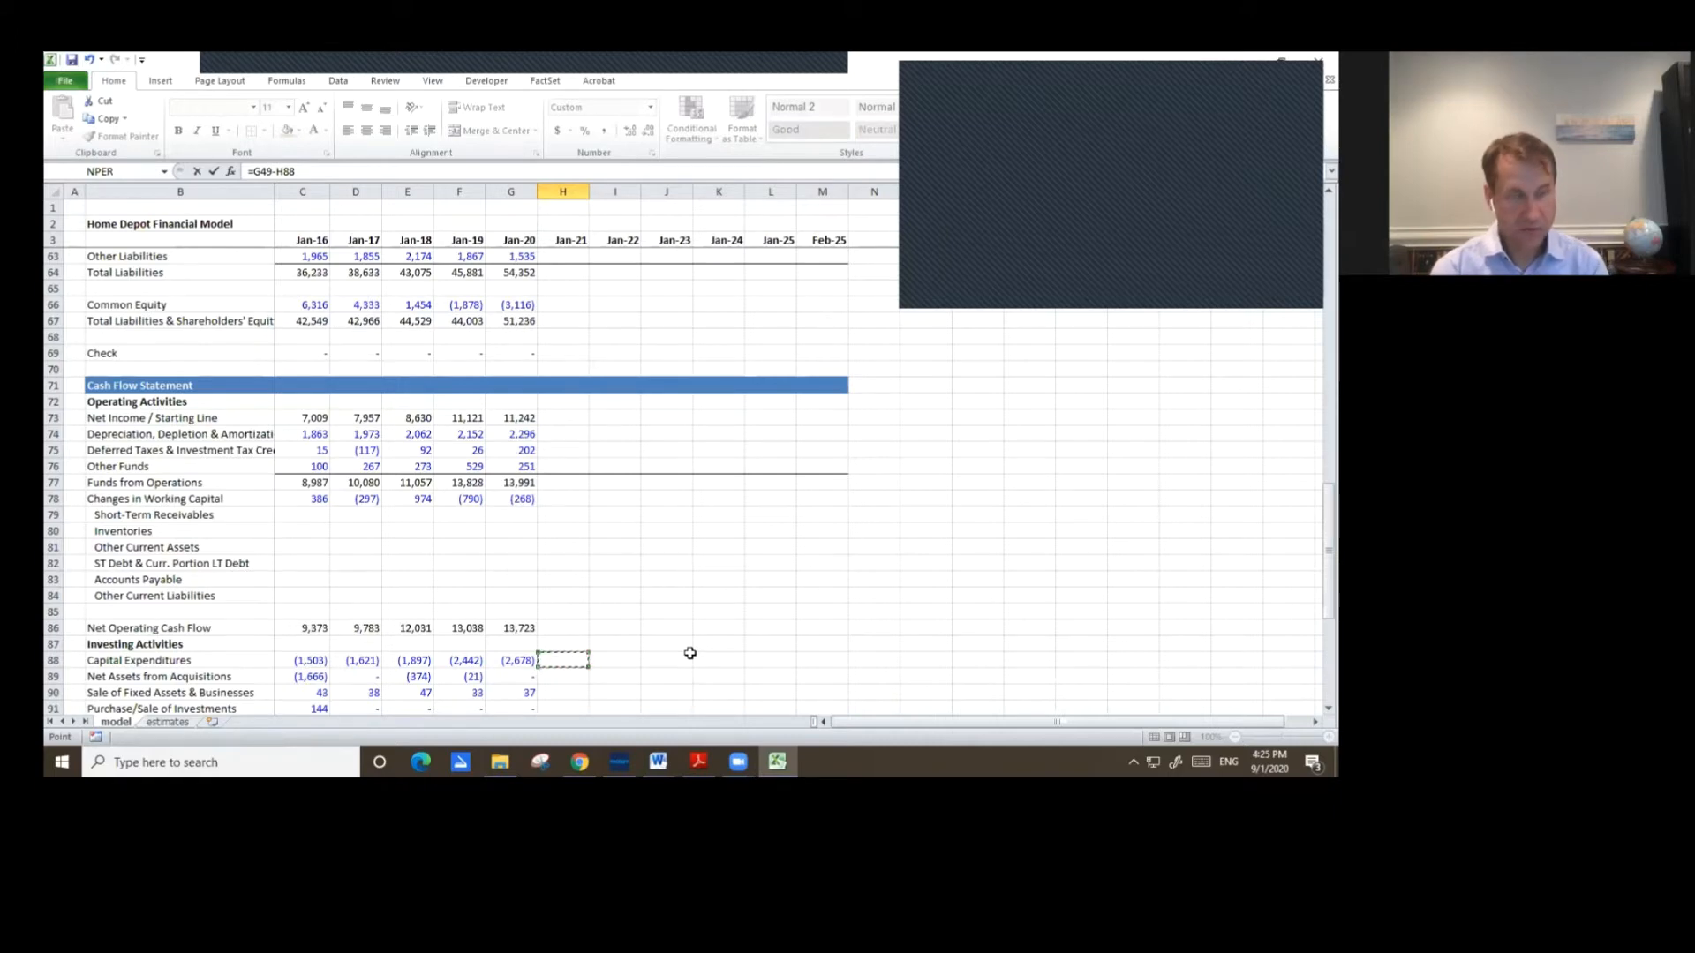
type("-")
key("Up")
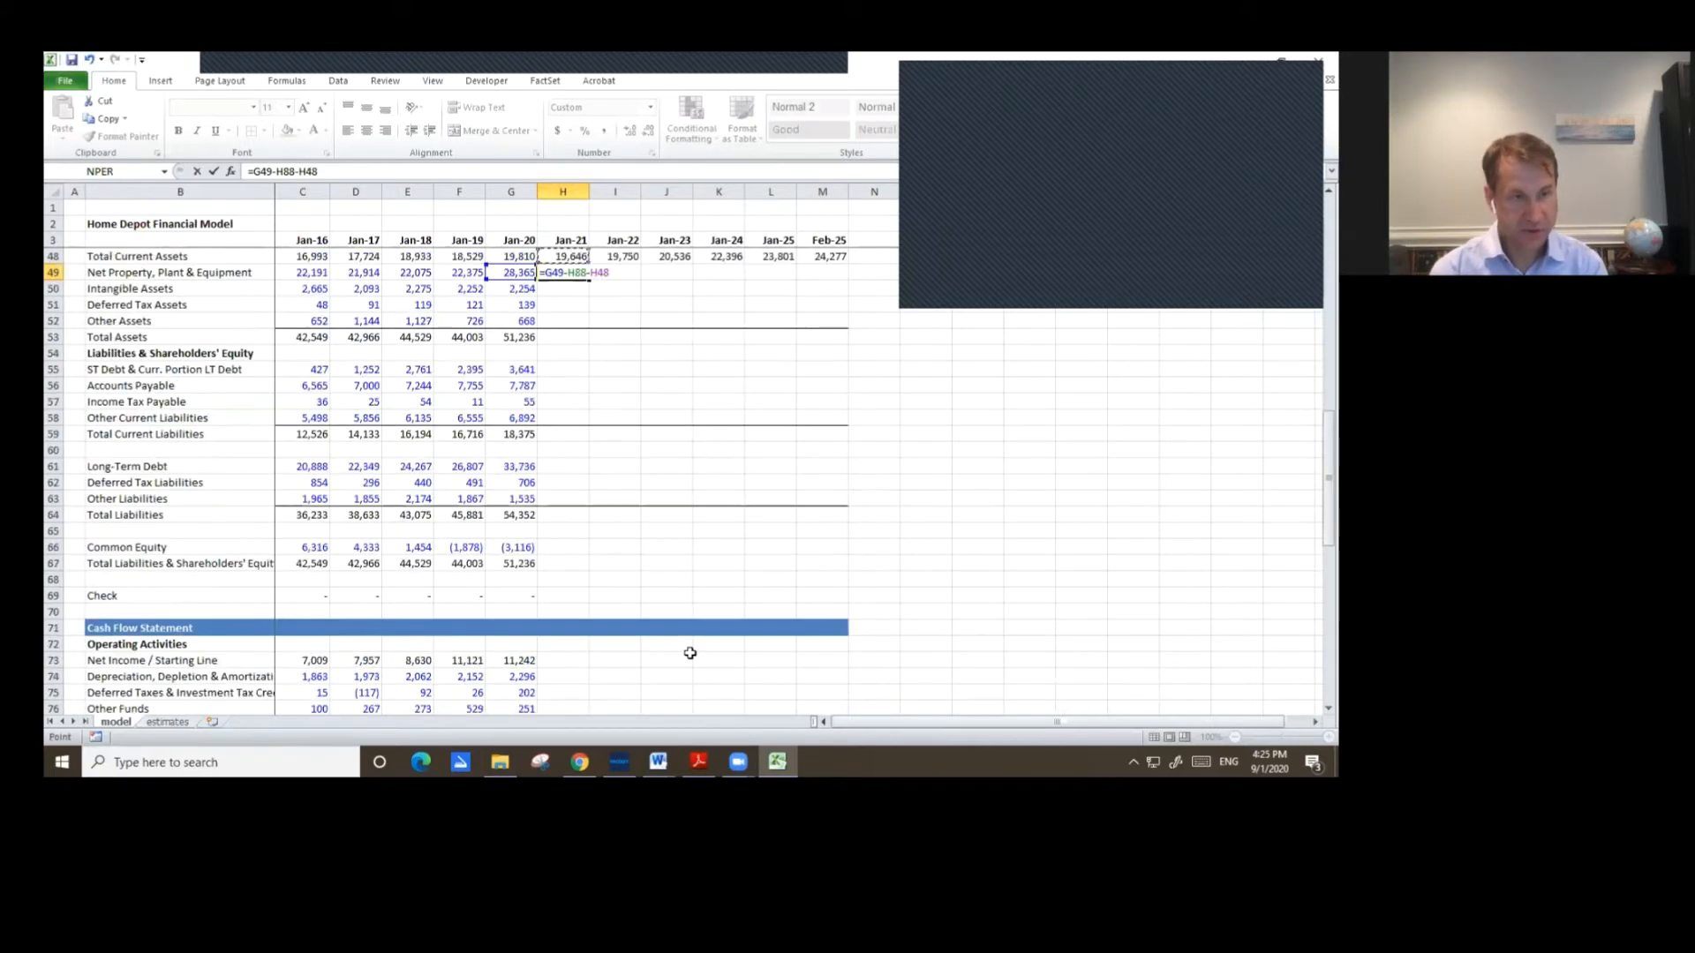
key("Down")
key("Down")
key("Down")
key("Down")
key("Down")
key("Down")
key("Down")
key("Down")
key("Down")
key("Down")
key("Down")
key("Down")
key("Down")
key("Down")
key("Down")
key("Down")
key("Down")
key("Down")
key("Down")
key("Down")
key("Down")
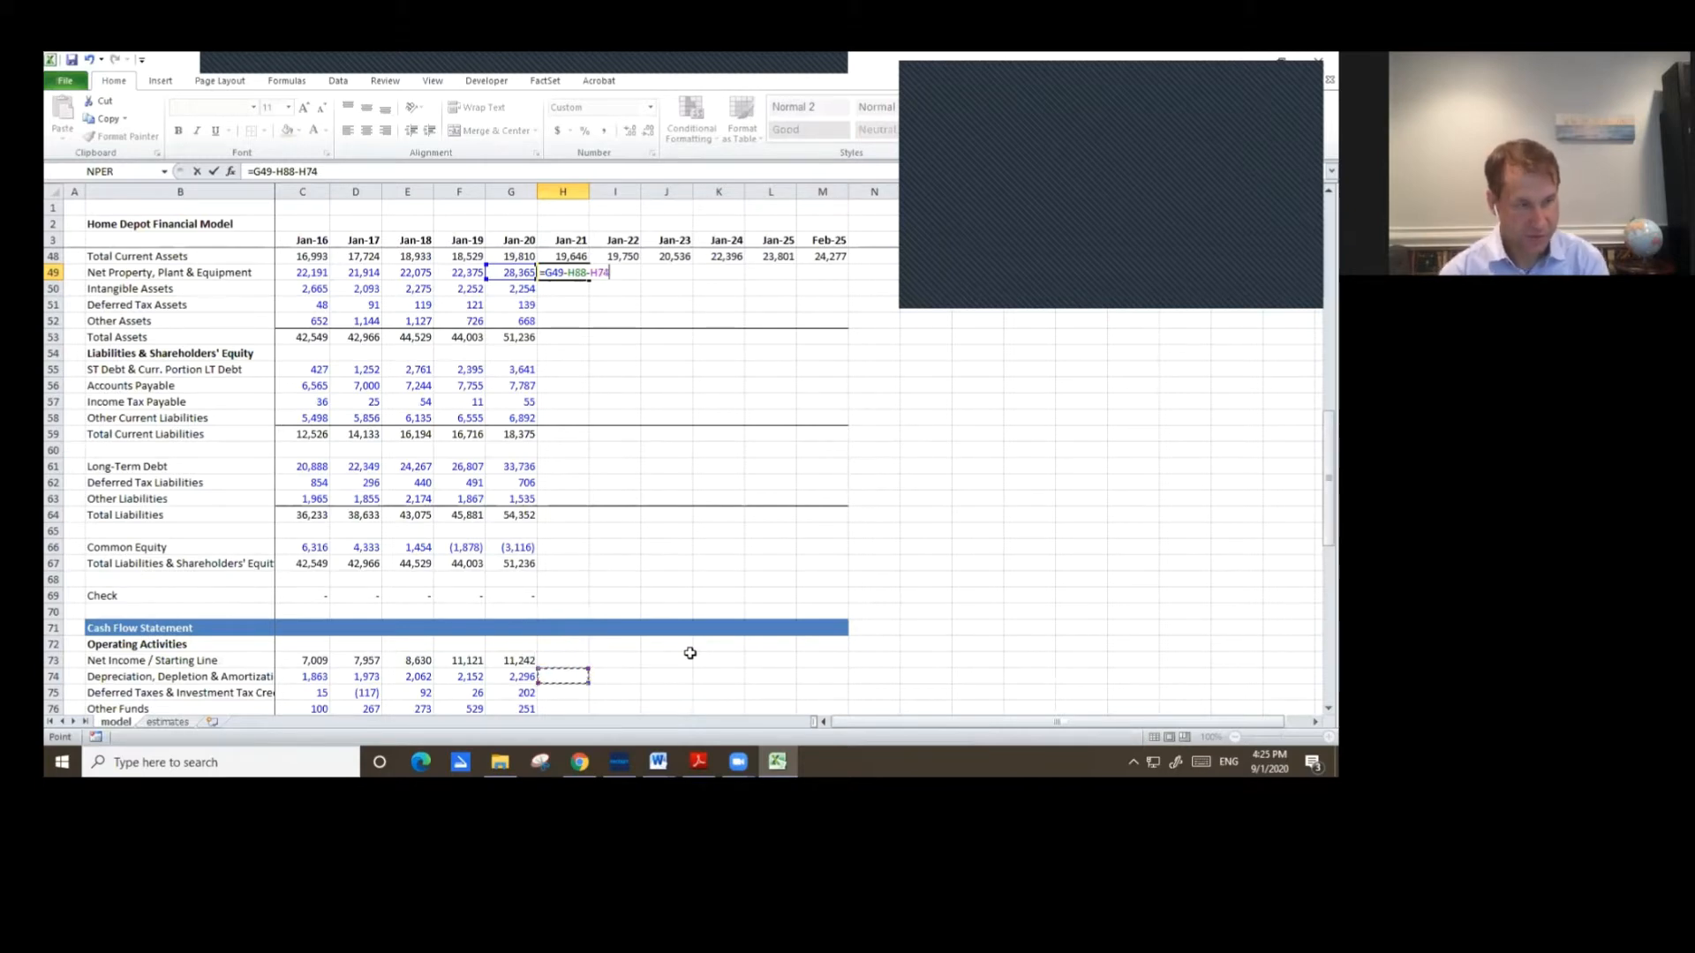
key("ctrl+Return")
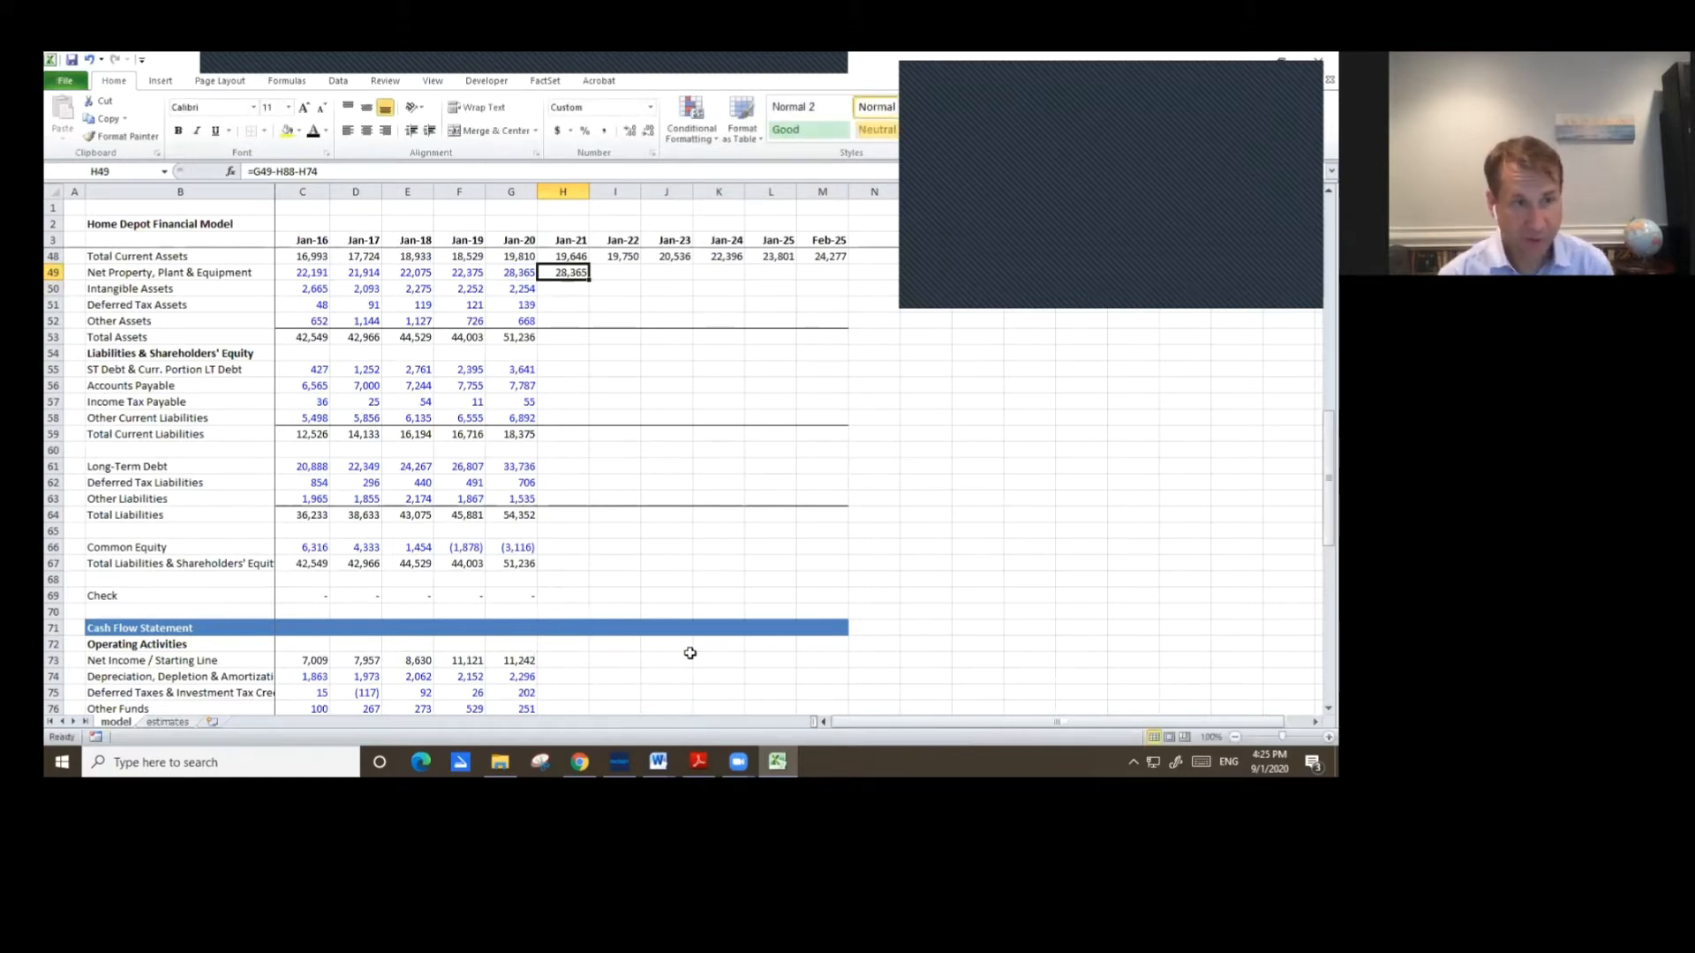
Copy the Jan-21 Net PP&E formula across Jan-22 through Feb-25.
key("ctrl+c")
key("shift+Right")
key("shift+Right")
key("shift+Right")
key("shift+Right")
key("shift+Right")
key("ctrl+v")
key("Escape")
key("Left")
key("Right")
key("Down")
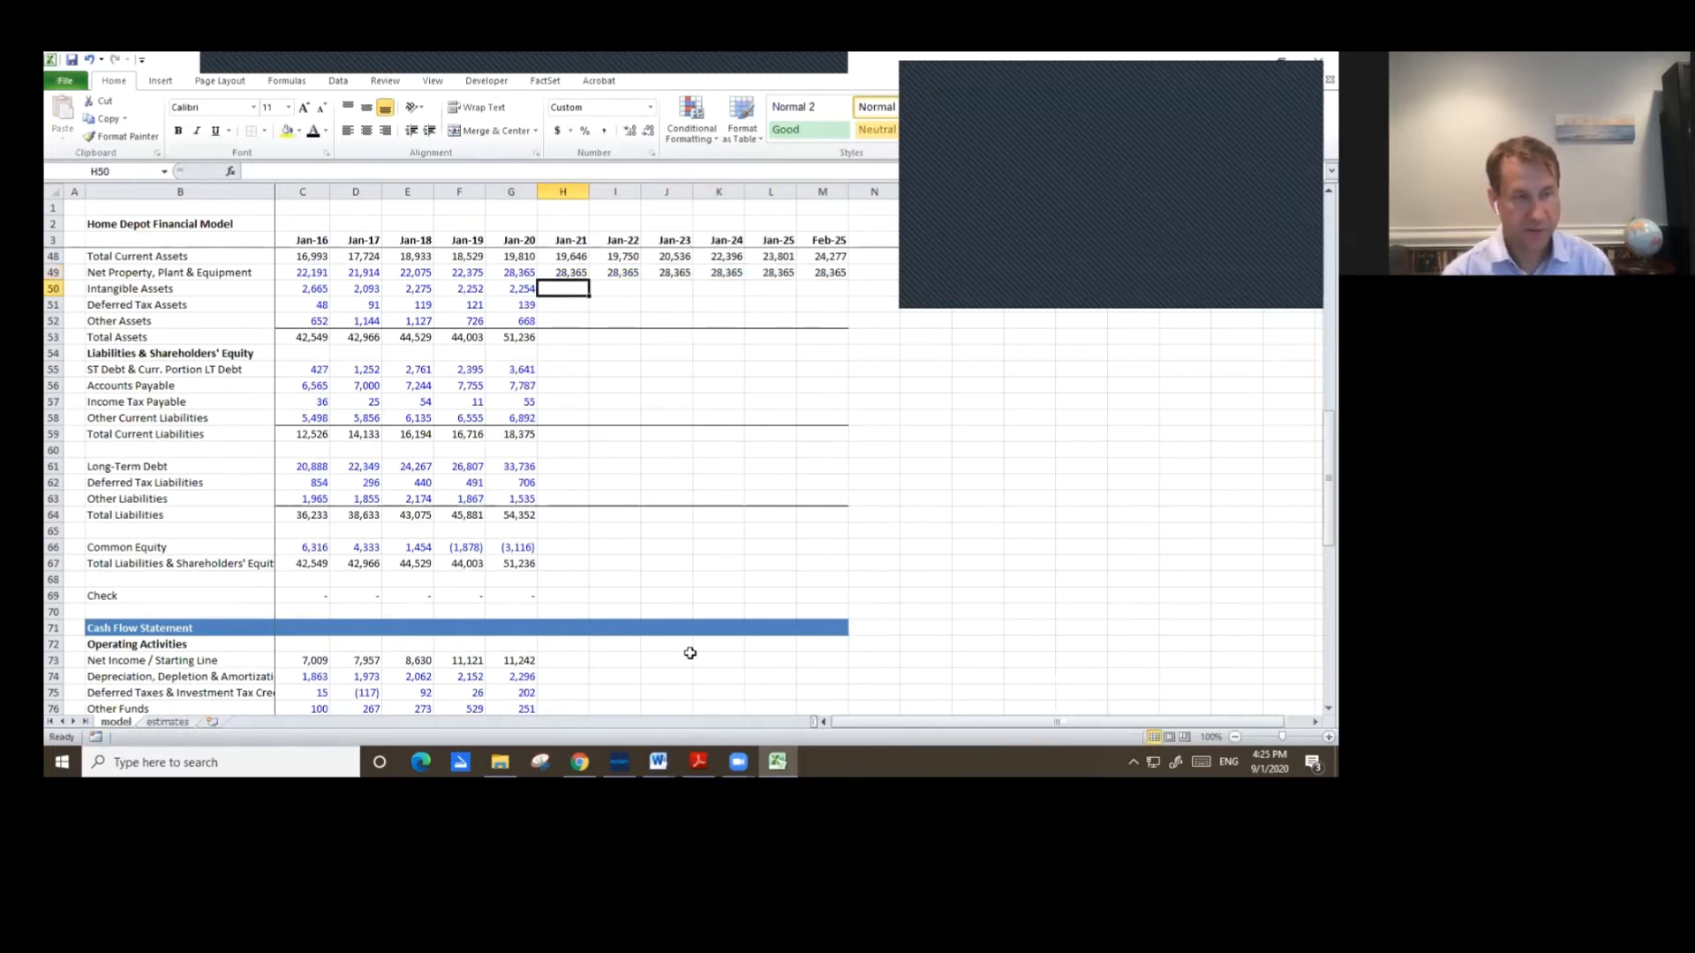
Set Jan-21 Intangible Assets equal to Jan-20 Intangible Assets and copy it across to Feb-25.
scroll(687, 650, "up", 1)
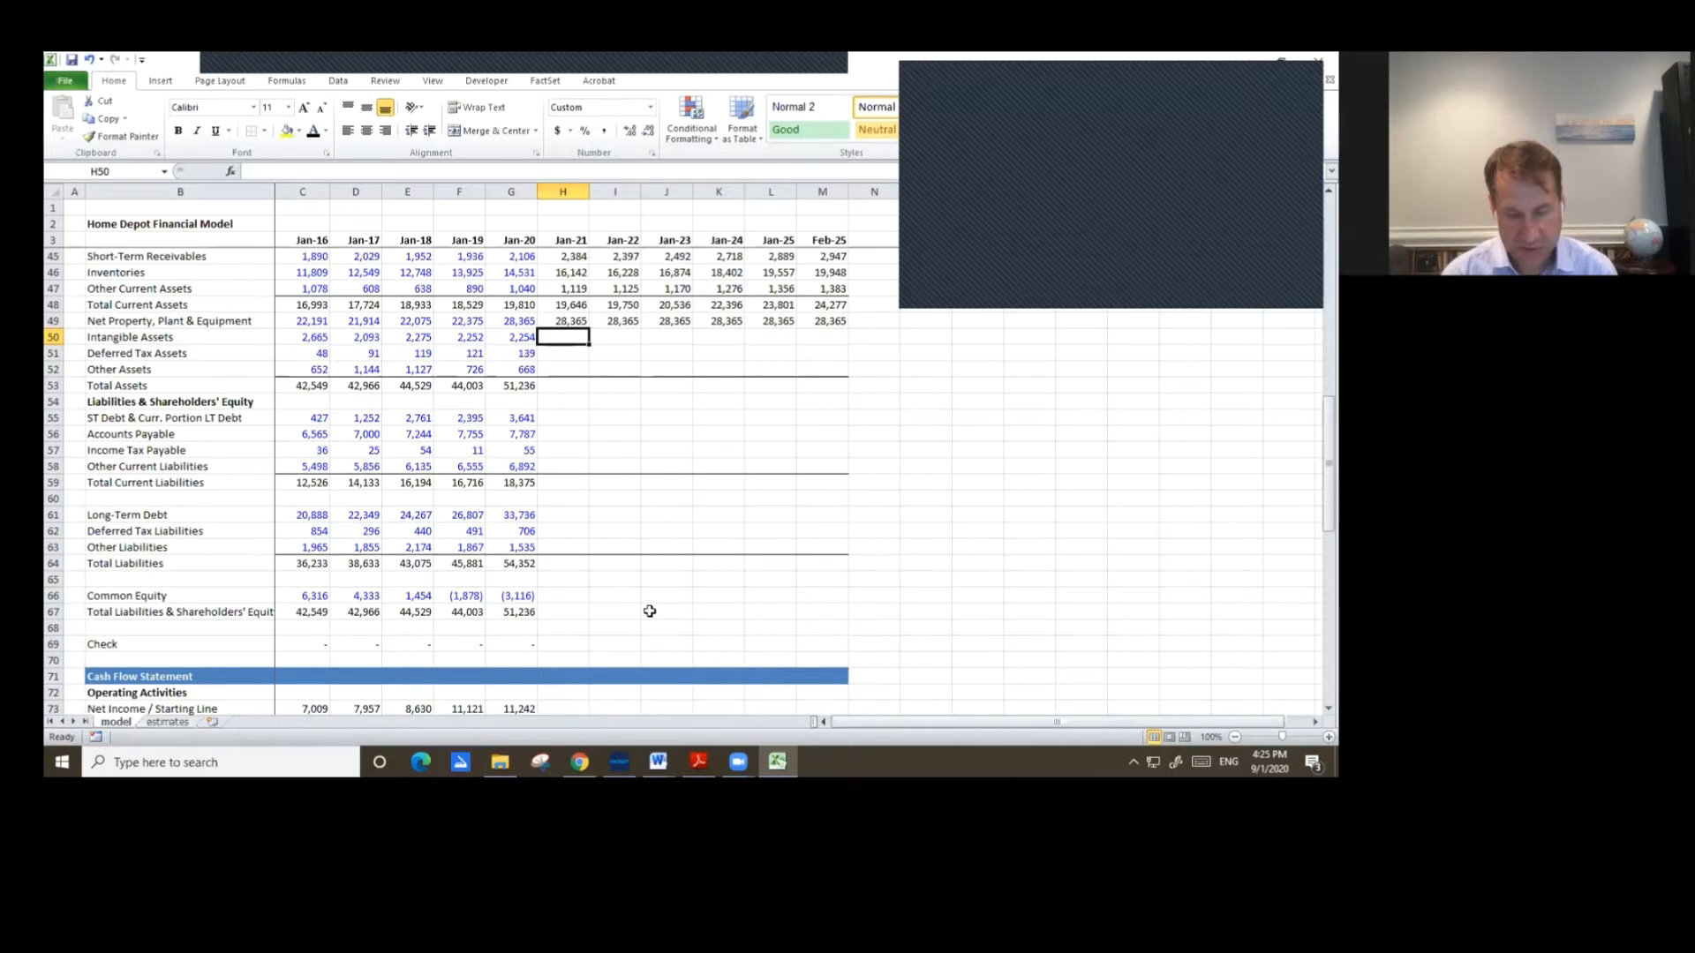
type("=")
key("Left")
key("ctrl+Return")
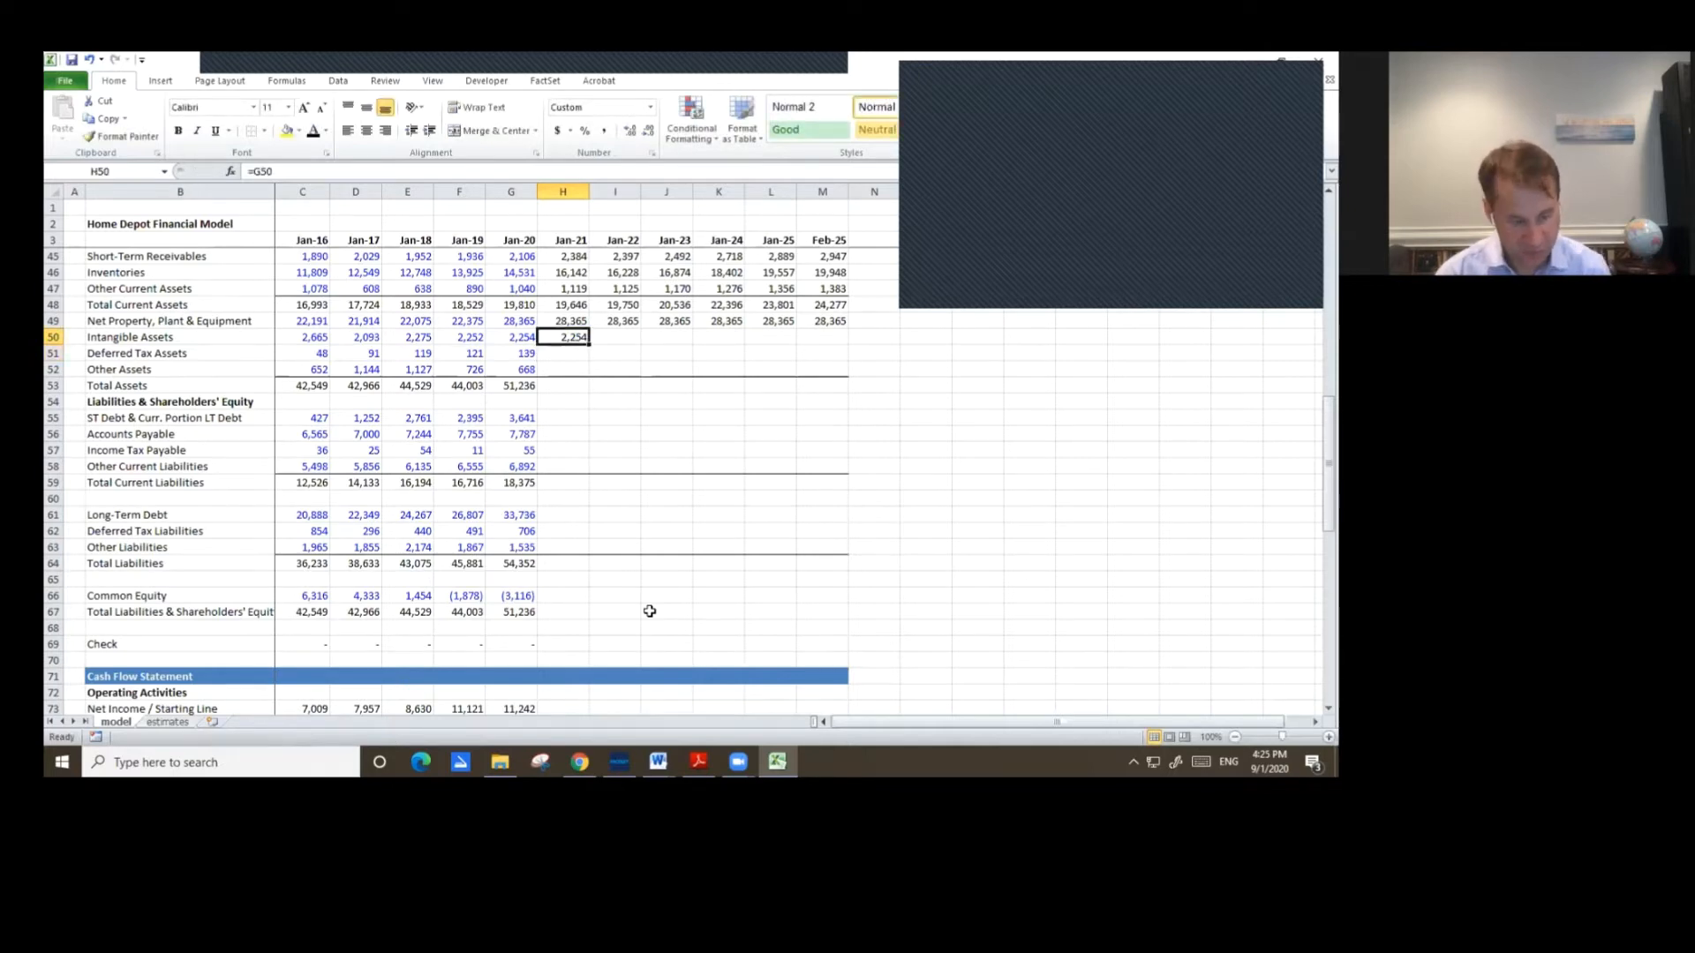
key("ctrl+c")
key("shift+Right")
key("shift+Right")
key("shift+Right")
key("shift+Right")
key("shift+Right")
key("ctrl+v")
key("Escape")
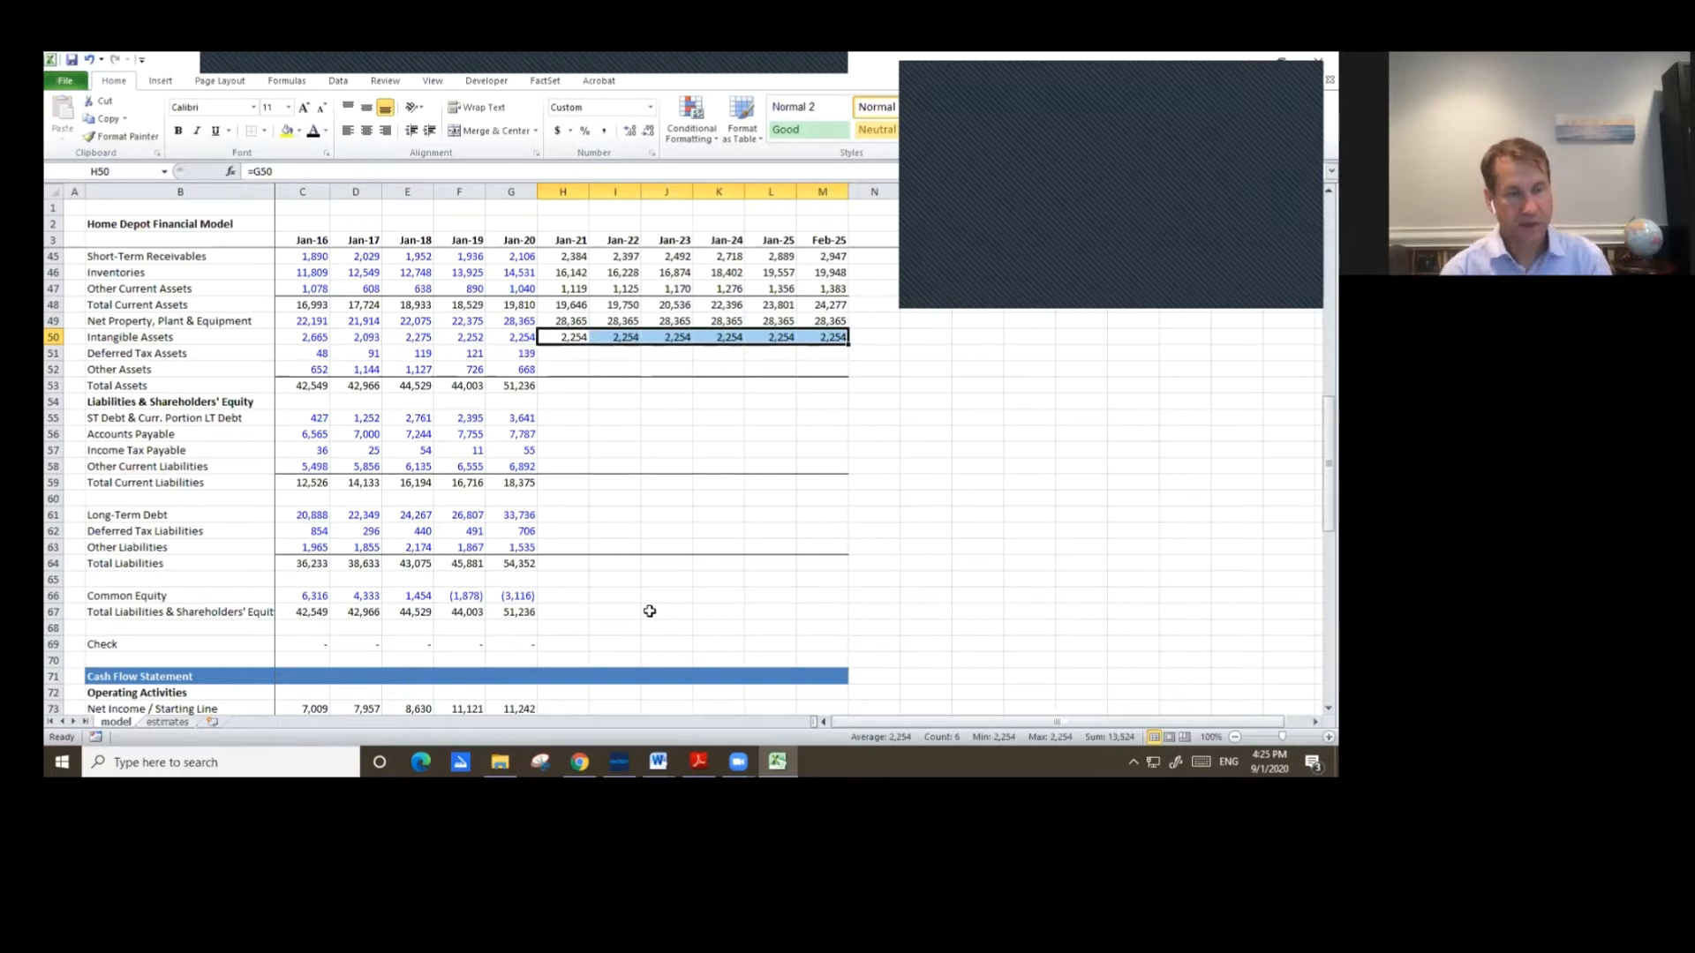
Copy the Jan-21 prior-year link into Jan-21 Deferred Tax Assets and Other Assets.
key("Down")
key("Up")
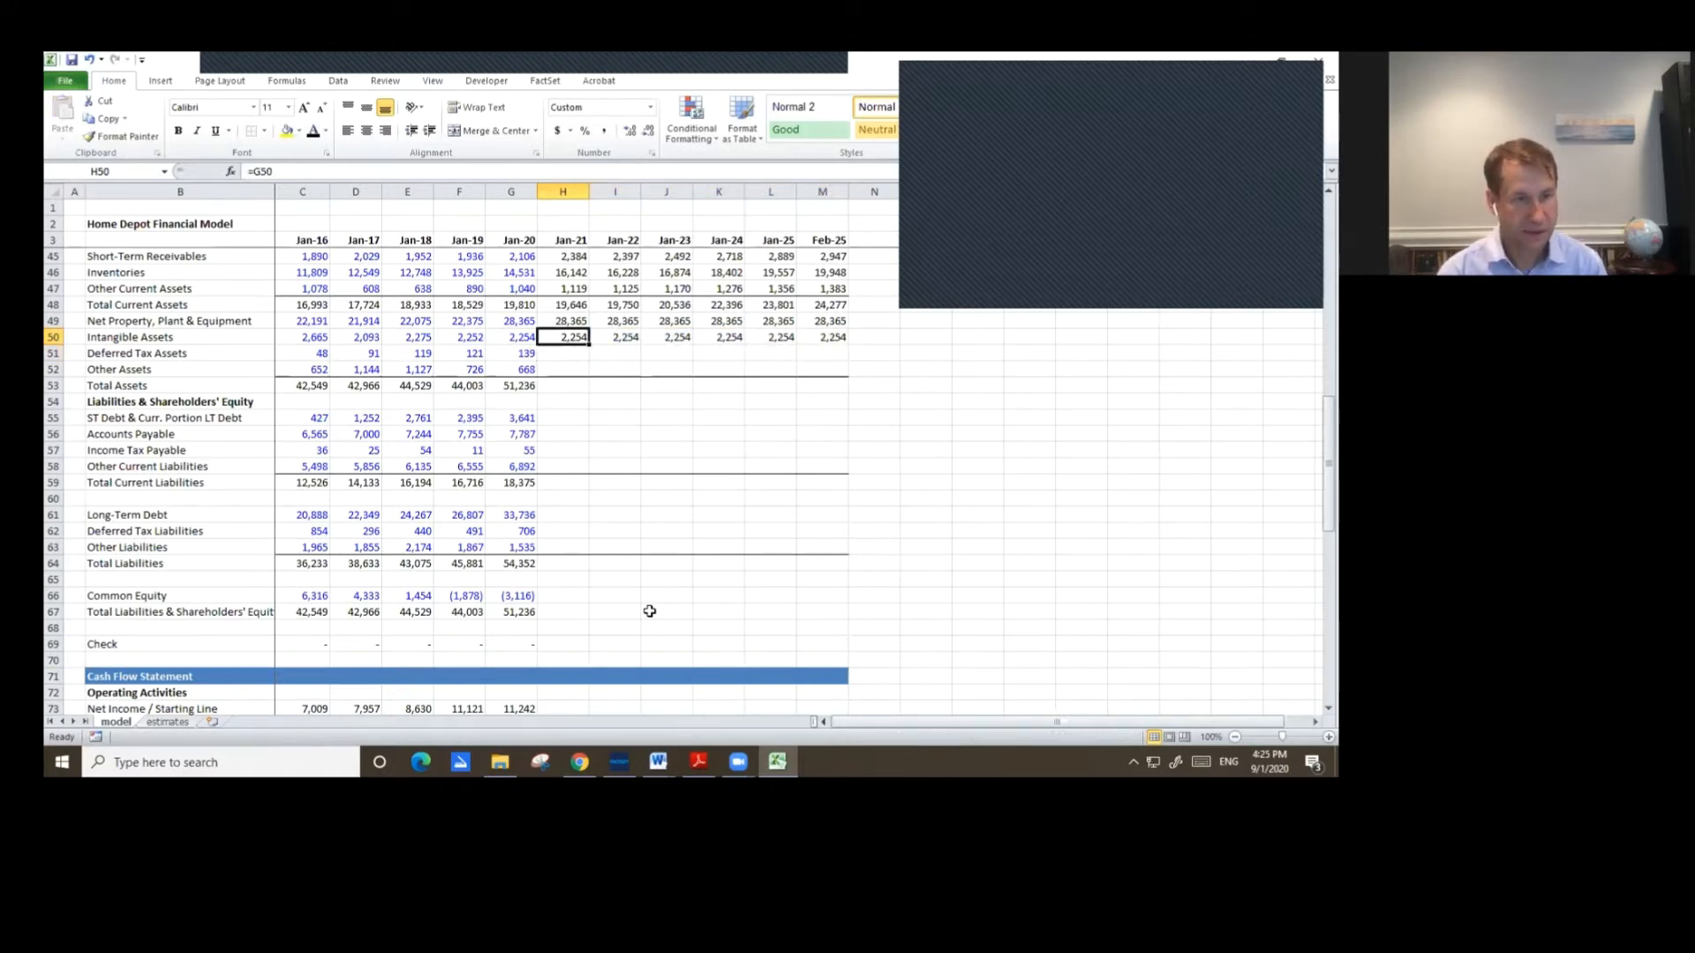
key("ctrl+c")
key("shift+Right")
key("shift+Right")
key("shift+Right")
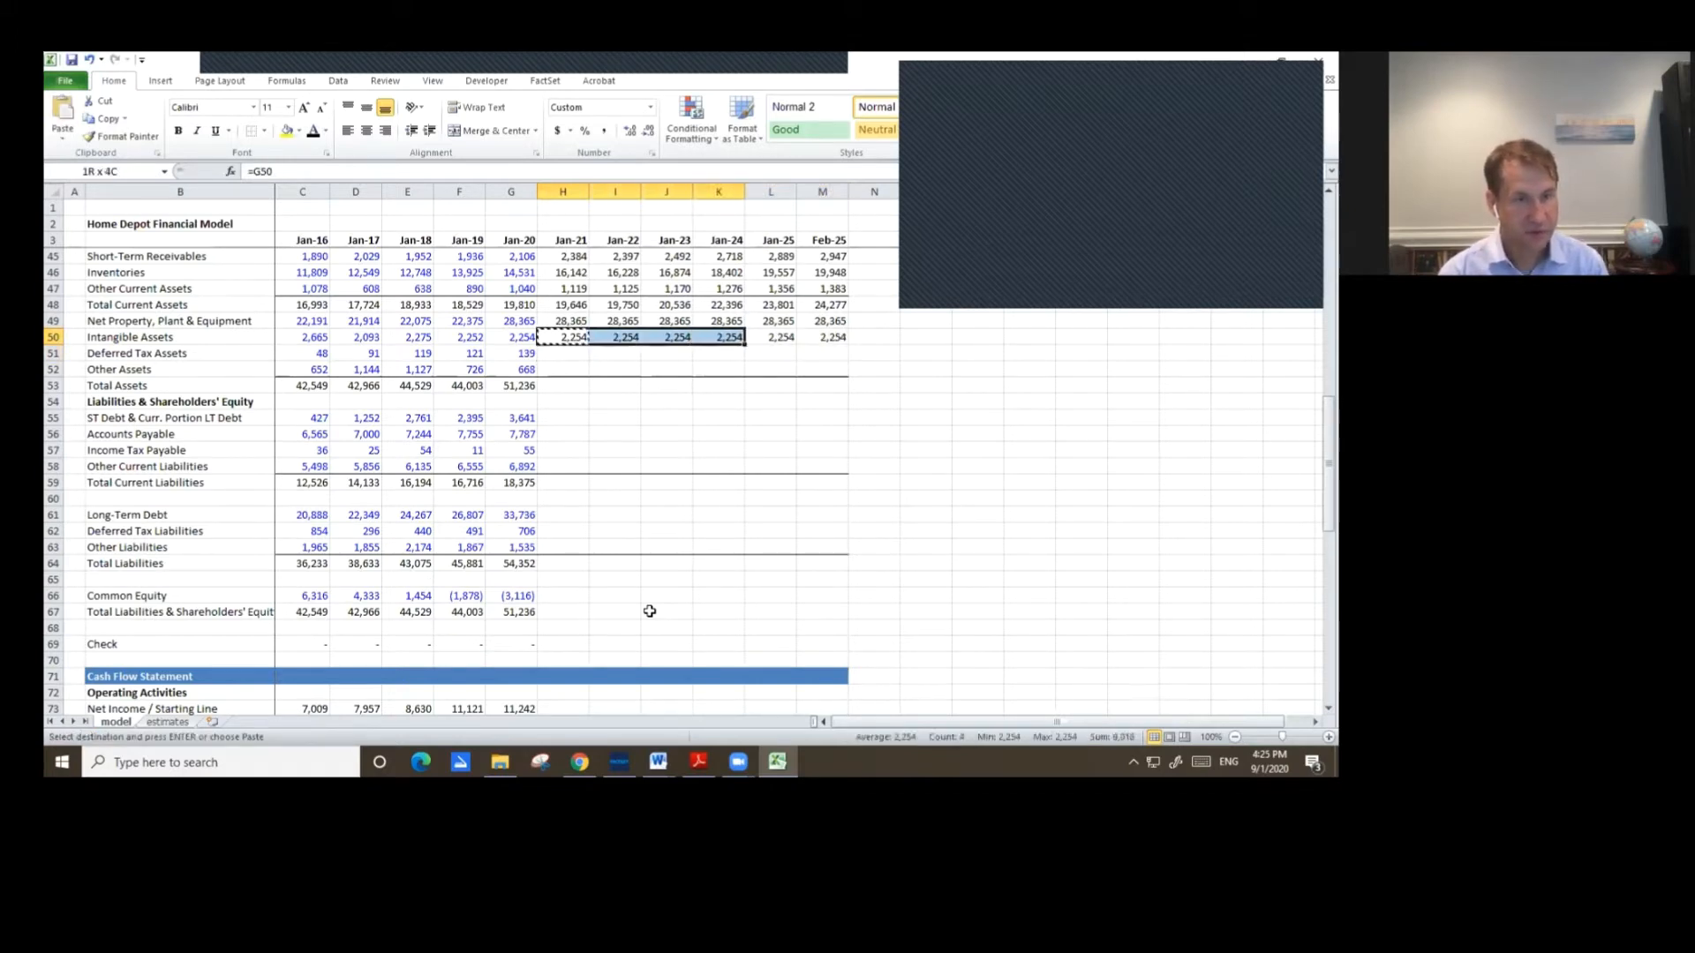
key("shift+Down")
key("shift+Left")
key("shift+Down")
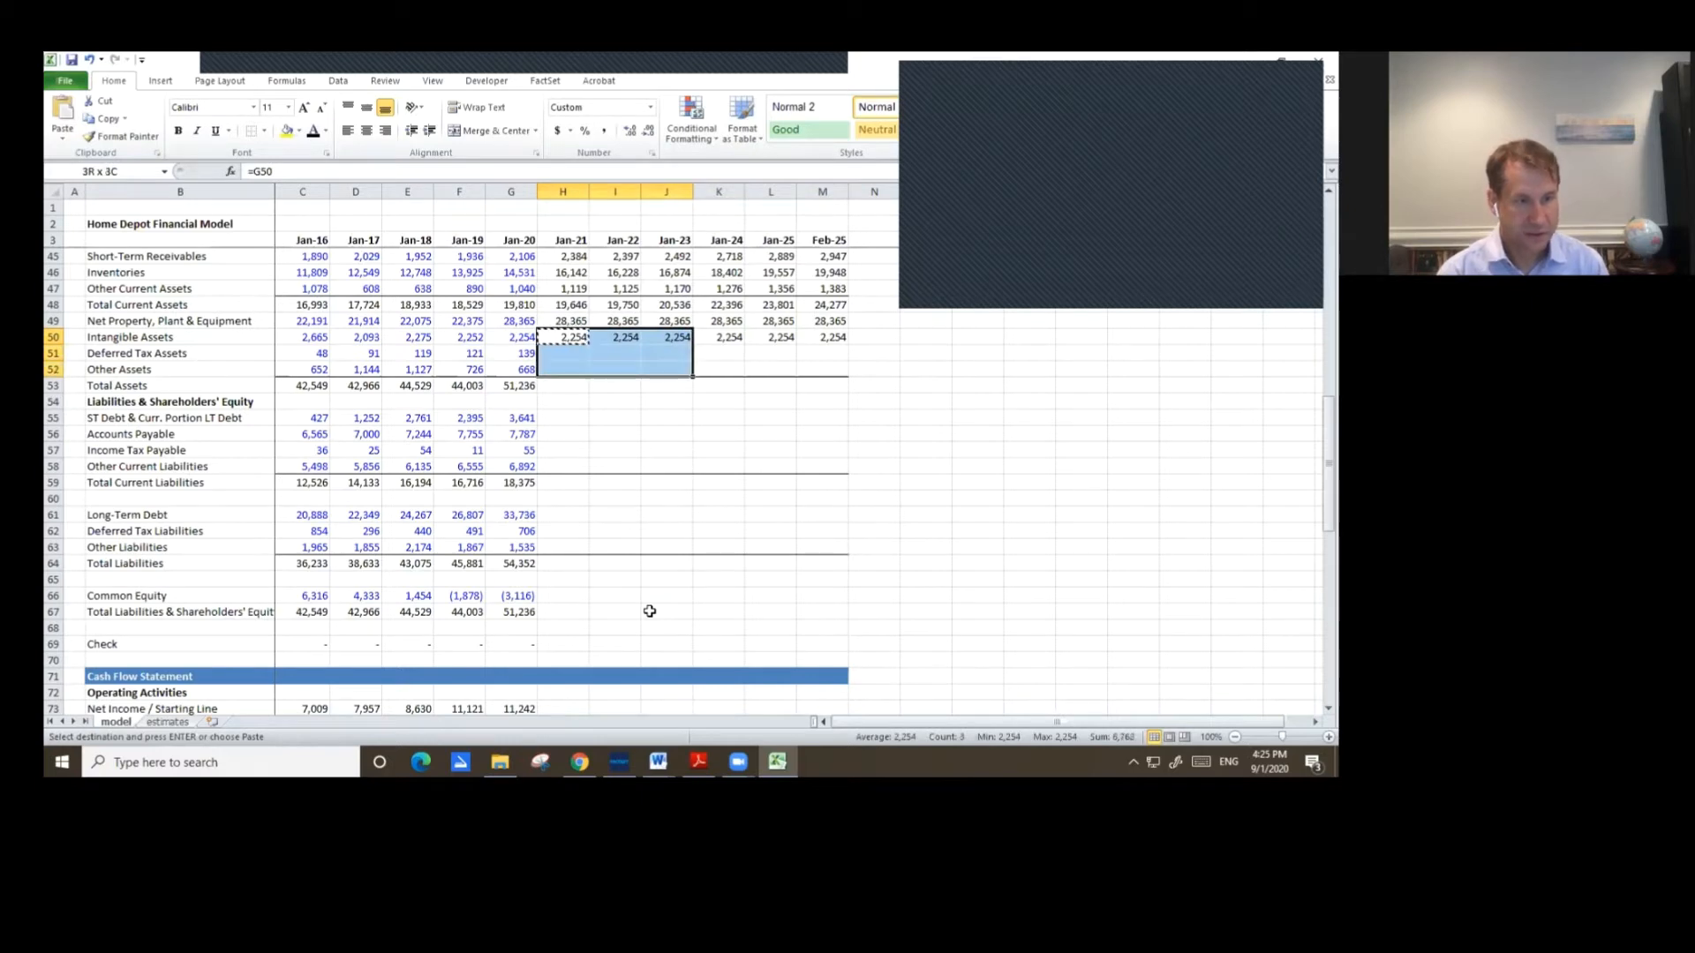
key("shift+Left")
key("shift+Left")
key("shift+Left")
key("shift+Right")
key("ctrl+v")
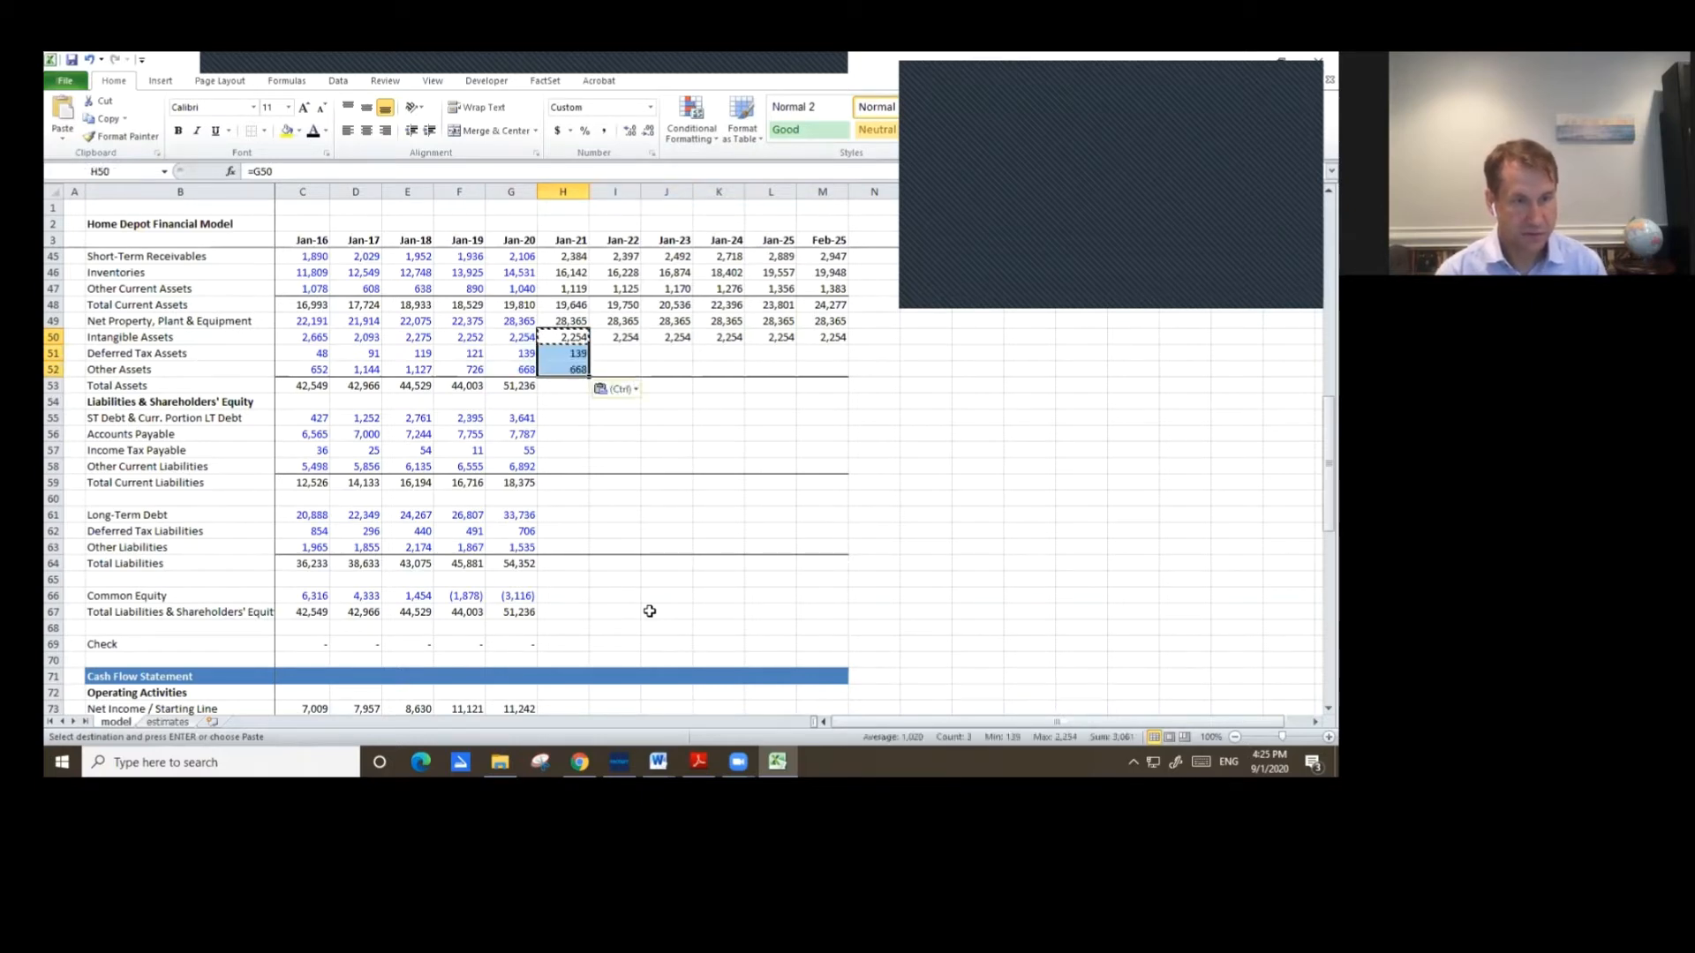
key("Escape")
Copy the Jan-20 Total Assets sum formula into Jan-21.
key("Down")
key("Down")
key("Down")
key("Left")
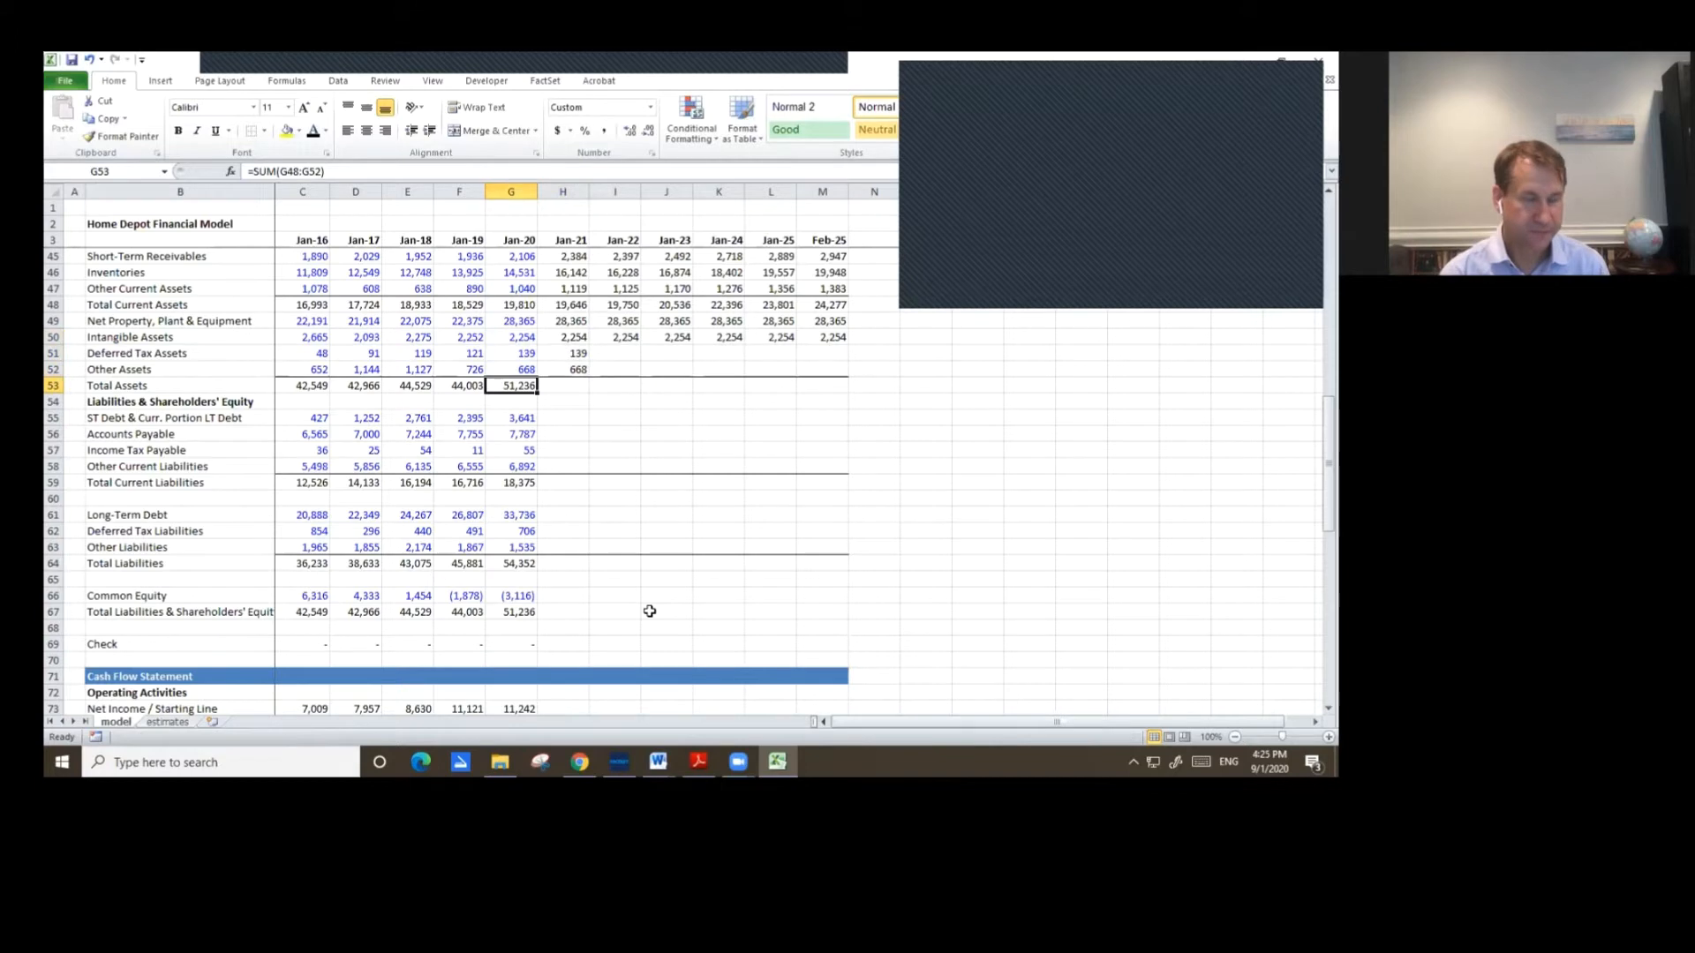
key("ctrl+c")
key("Right")
key("ctrl+v")
Copy the Jan-21 Deferred Tax Assets, Other Assets and Total Assets formulas across Jan-22 through Feb-25.
key("Up")
key("Up")
key("shift+Down")
key("shift+Down")
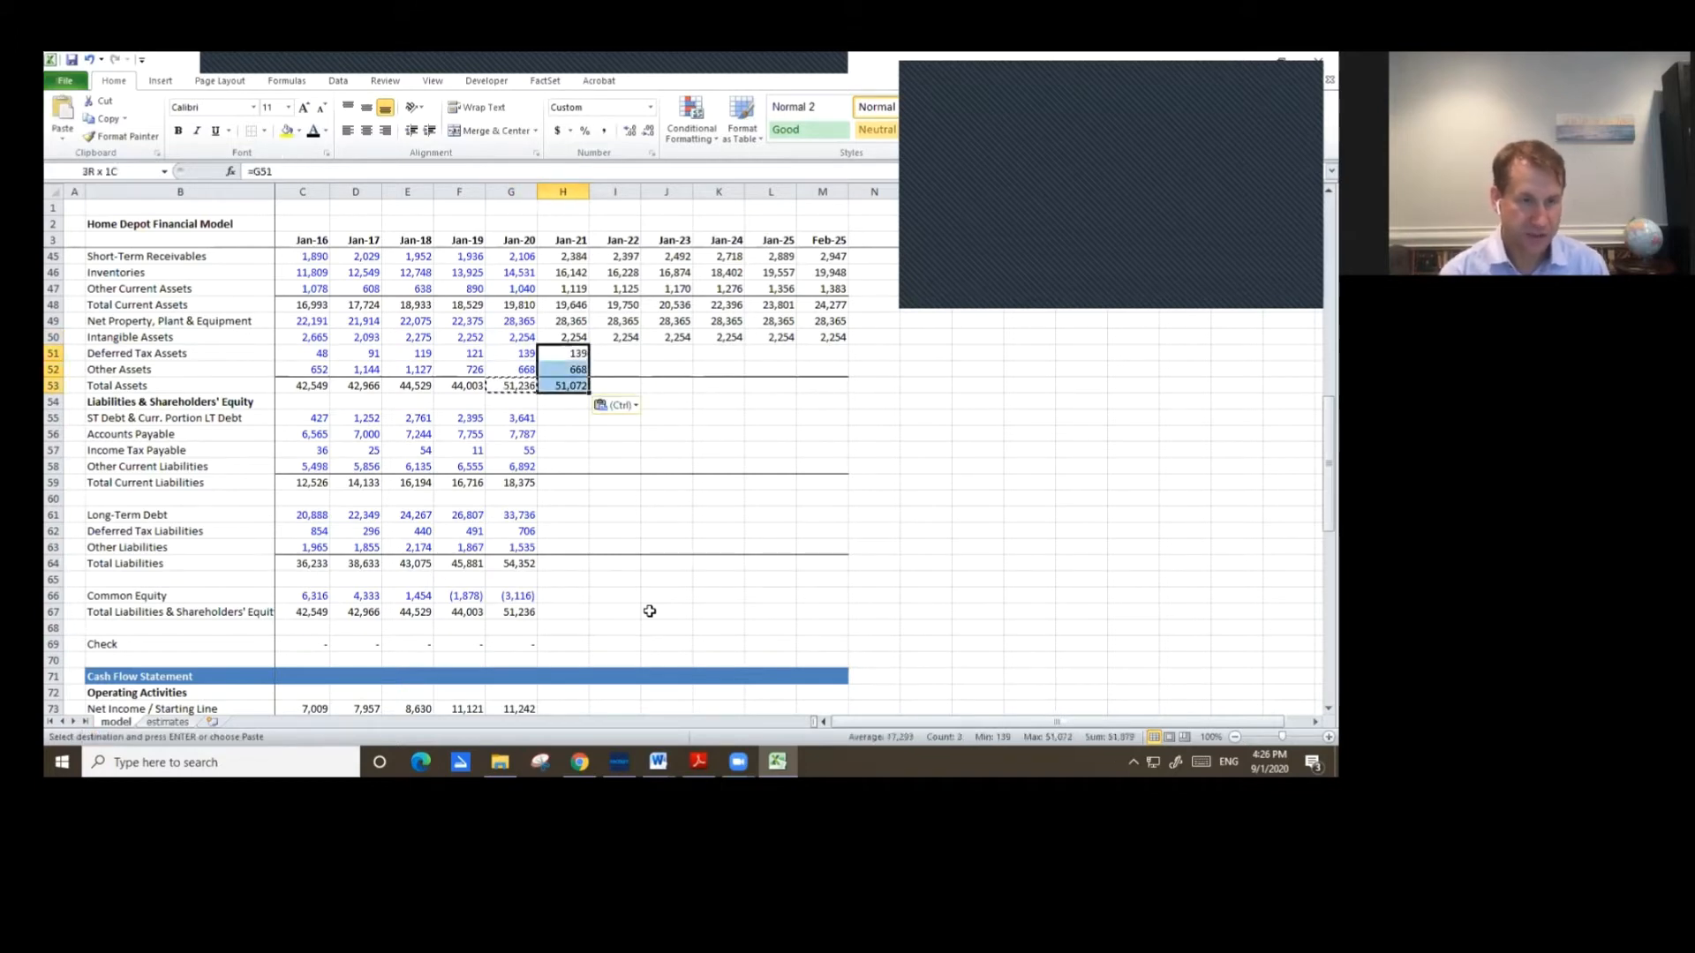
key("ctrl+c")
key("shift+Right")
key("shift+Right")
key("shift+Right")
key("shift+Right")
key("shift+Right")
key("ctrl+v")
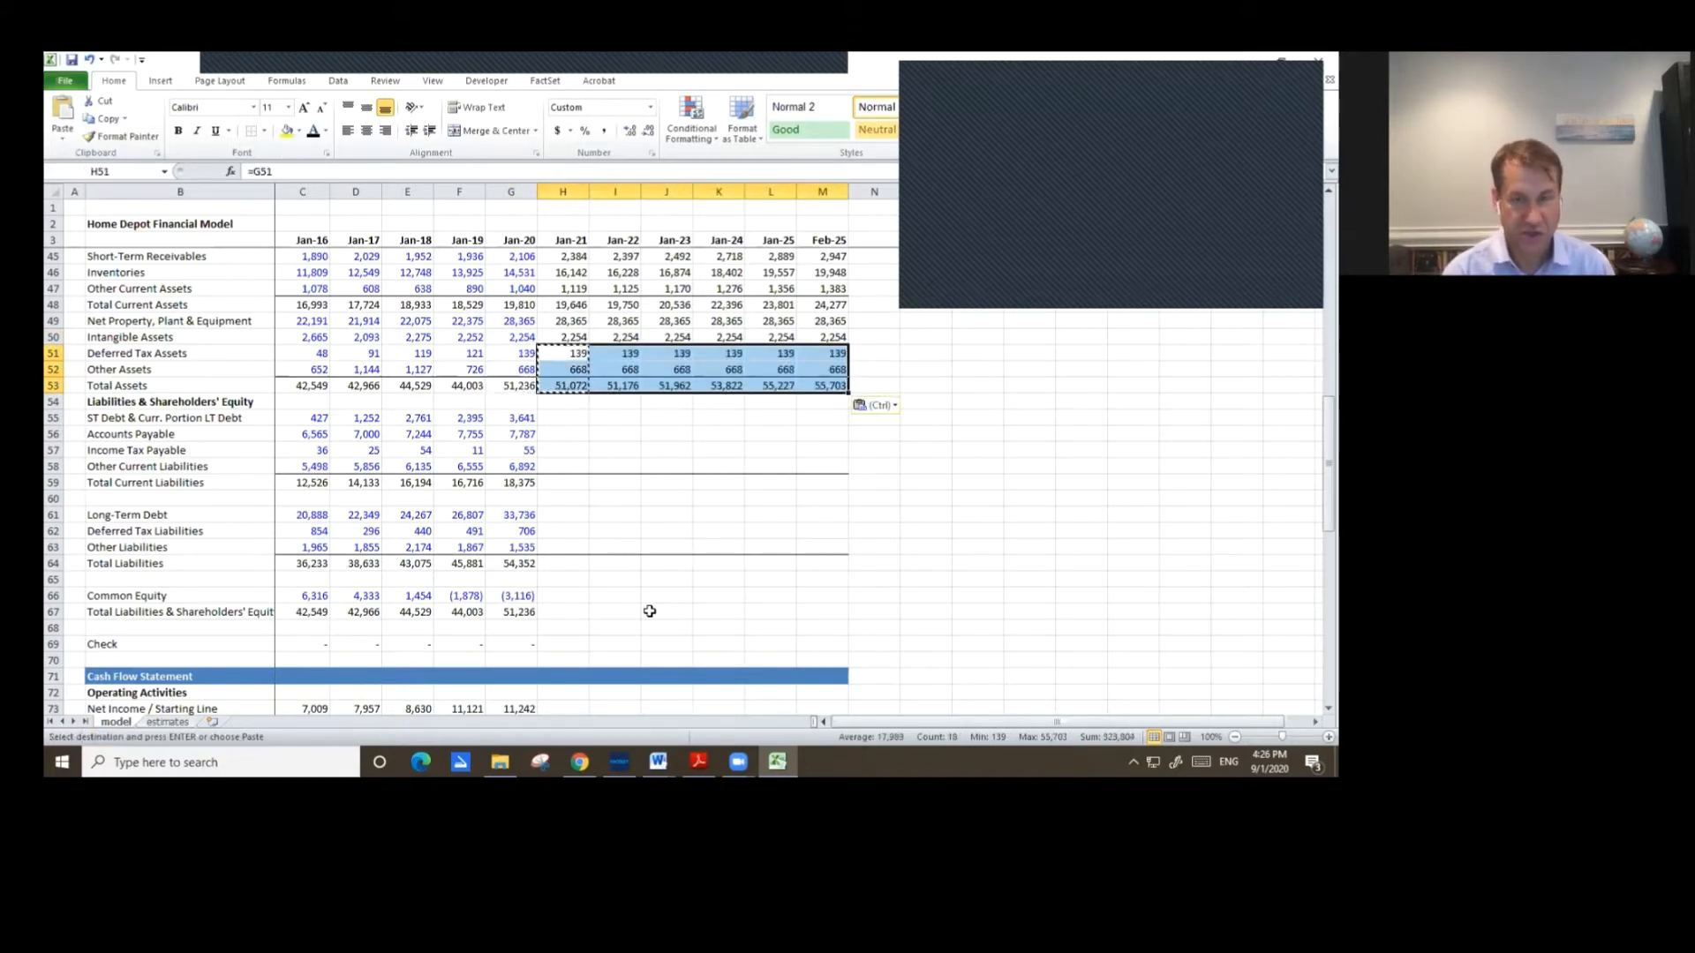
key("Escape")
key("Down")
key("Down")
key("F2")
key("Escape")
key("Down")
key("Down")
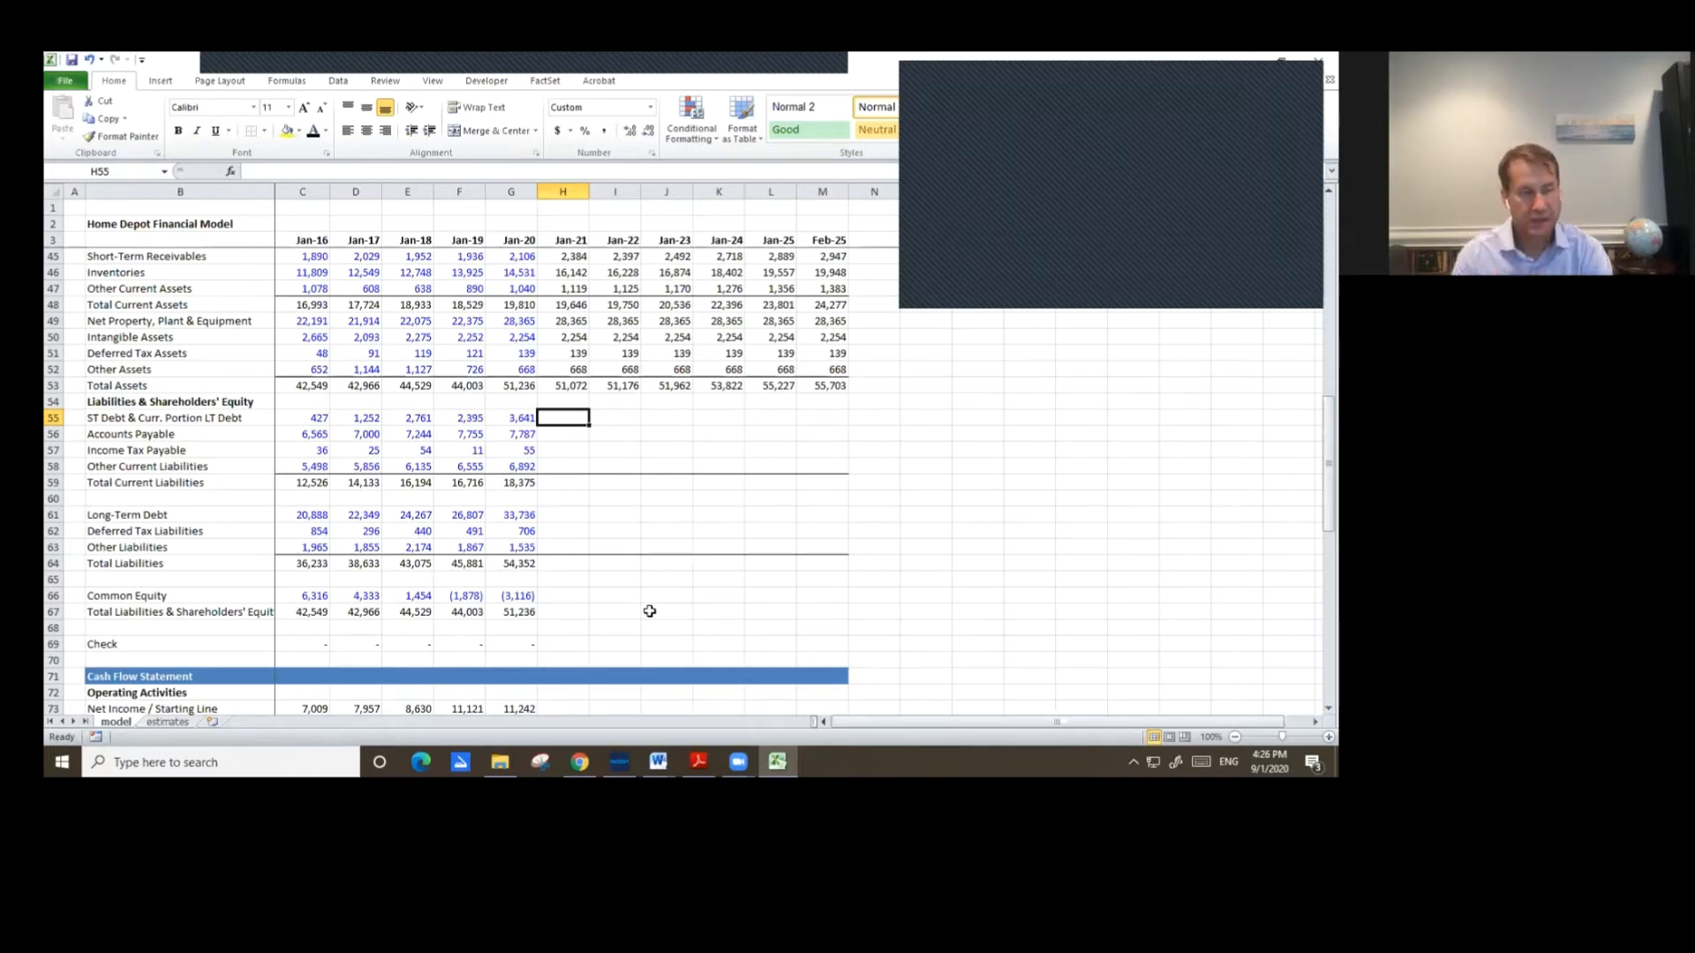
left_click(71, 60)
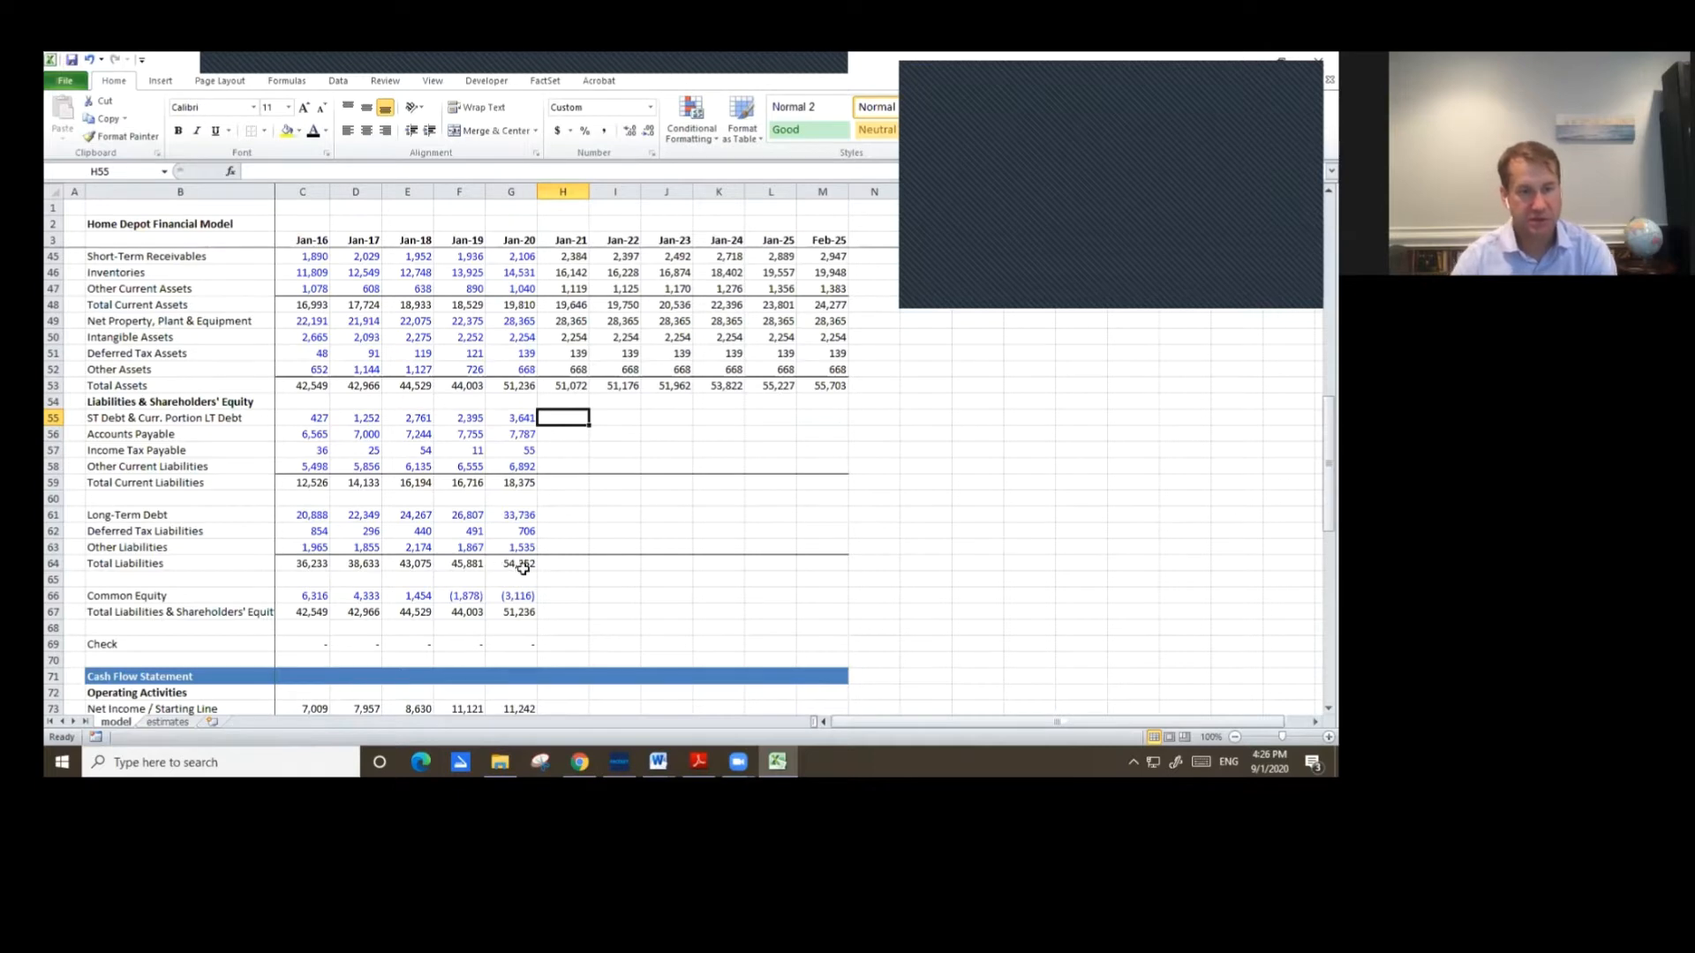
scroll(526, 564, "down", 4)
scroll(402, 527, "up", 3)
scroll(406, 538, "down", 19)
scroll(413, 558, "up", 9)
scroll(409, 552, "up", 4)
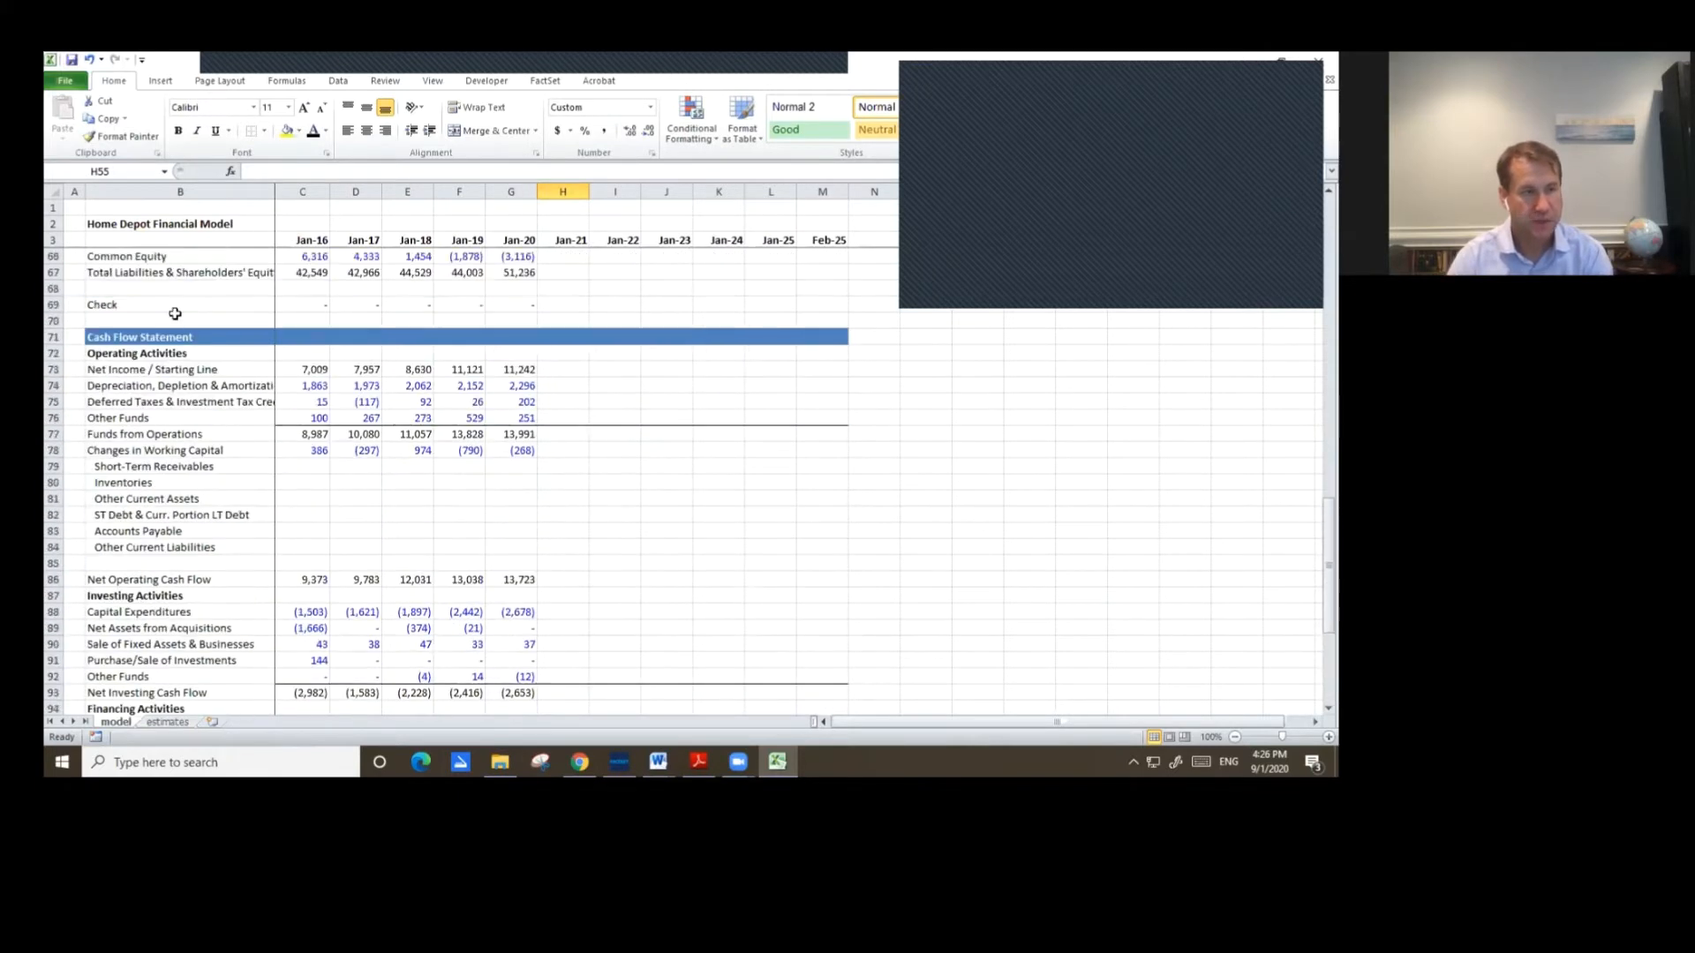
Copy the Cash Flow Statement header bar to row 109 and retitle it Debt Schedule.
left_click_drag(91, 336, 813, 335)
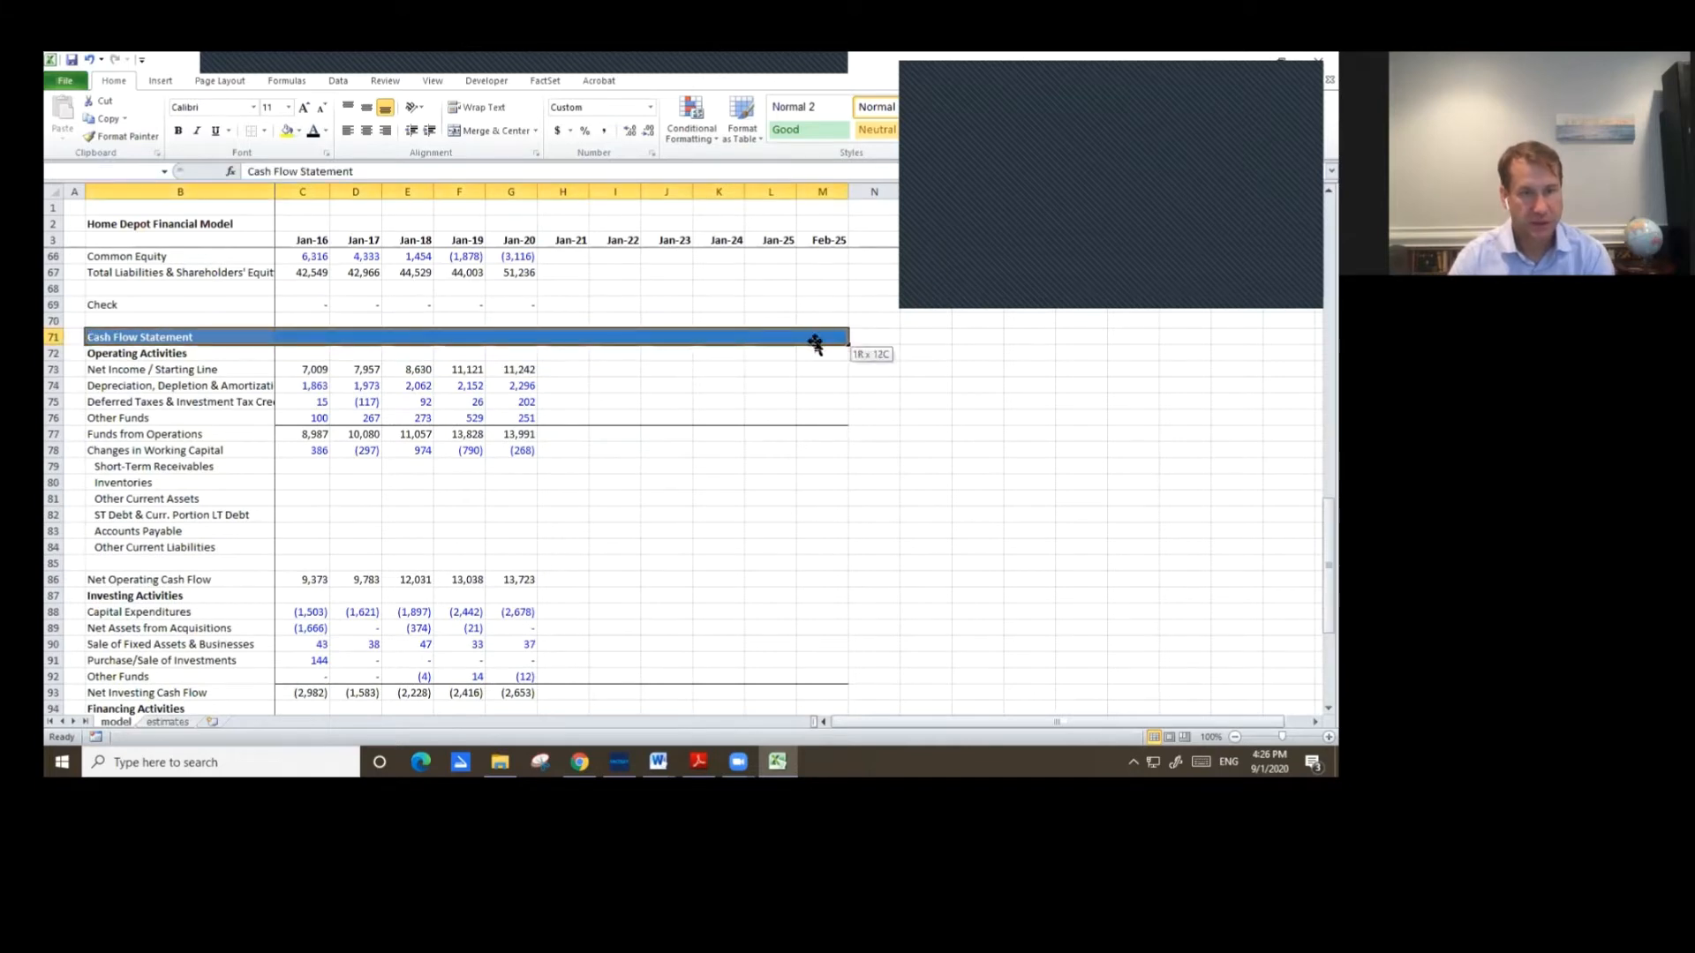
key("ctrl+c")
scroll(262, 542, "down", 8)
left_click(163, 564)
key("ctrl+v")
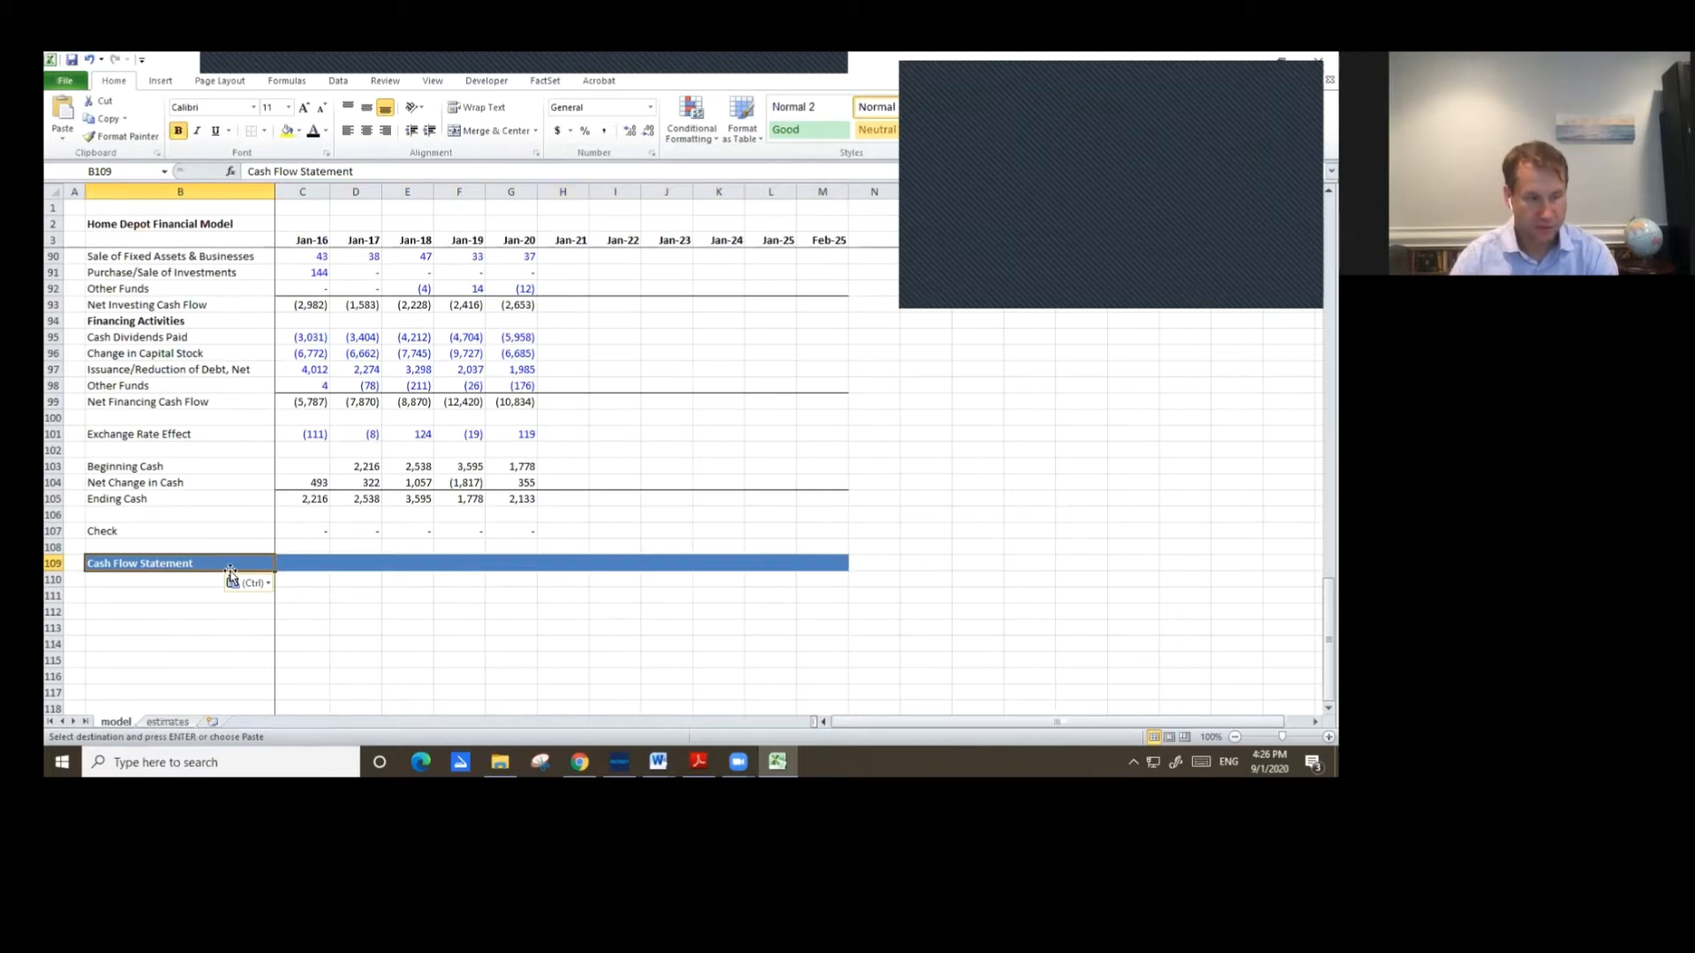
type("De")
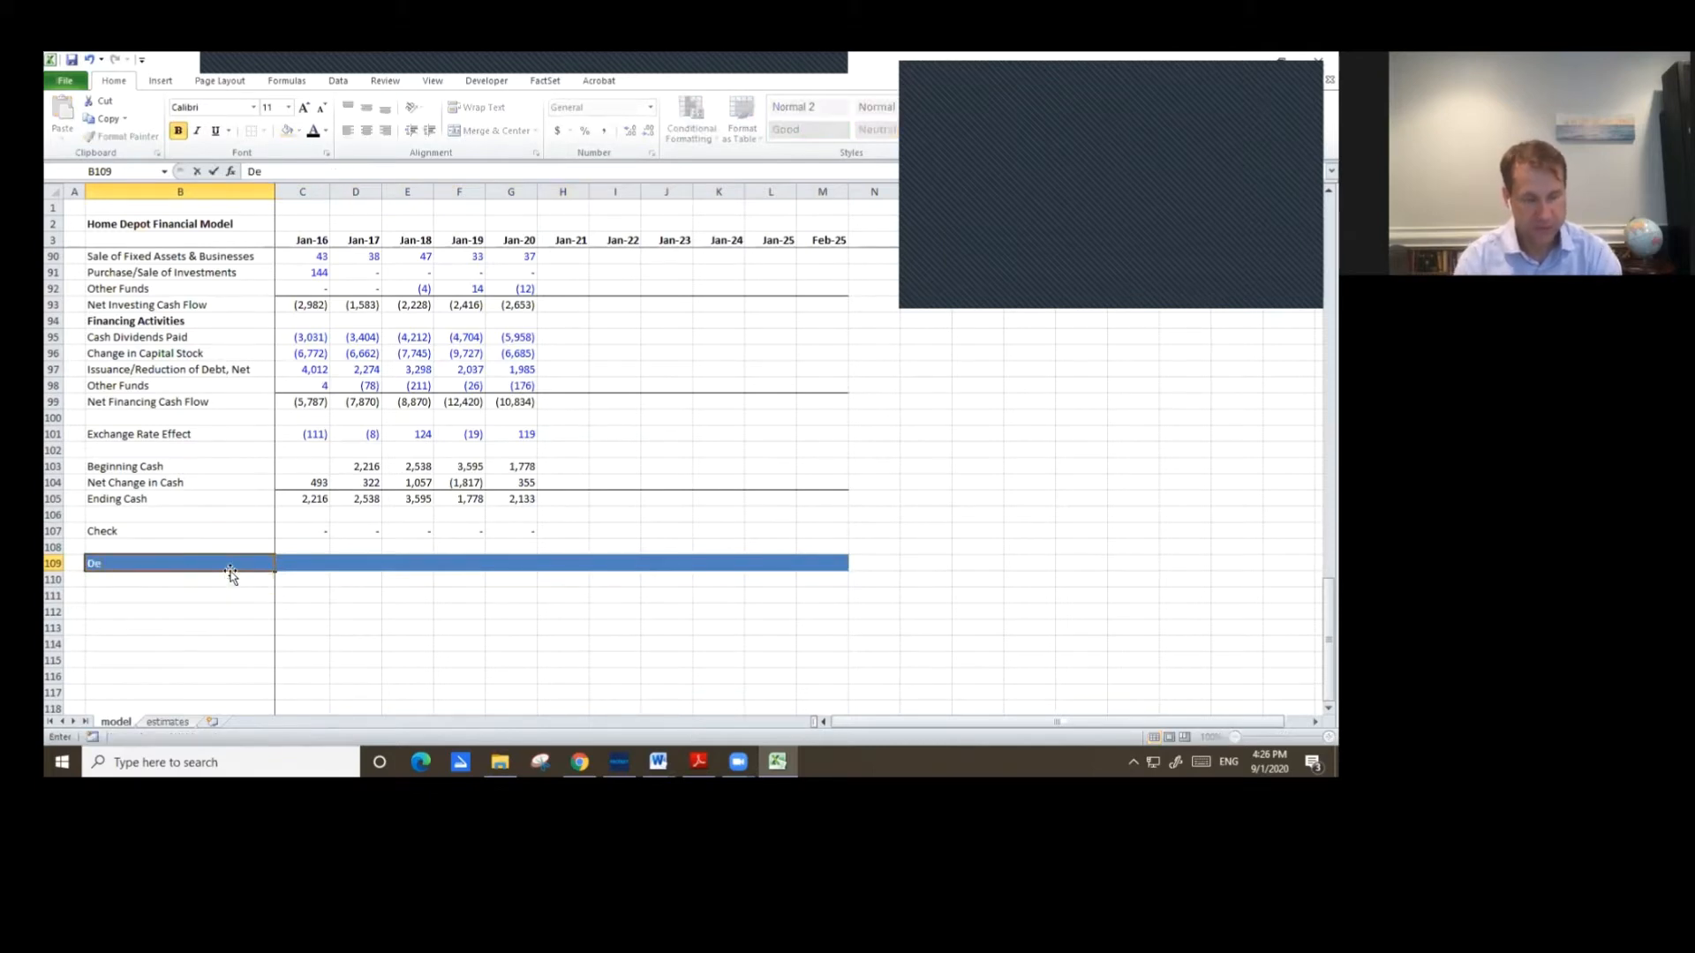
type("bt Schedul;e")
key("BackSpace")
type("e")
key("Return")
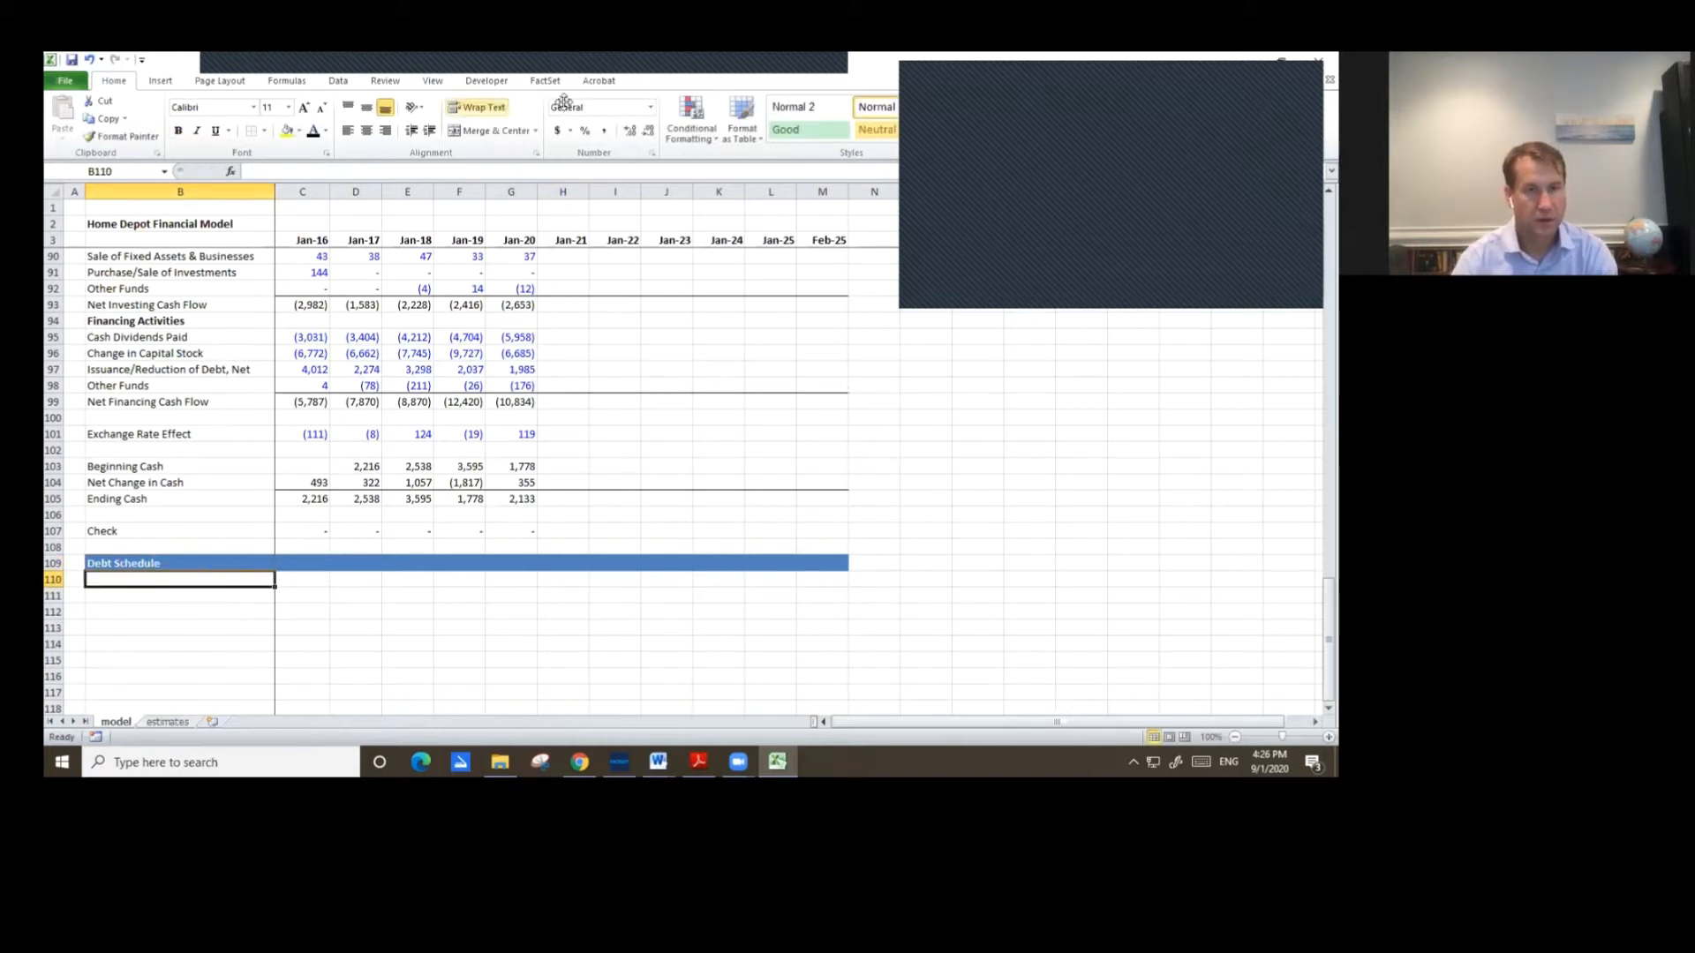
Add the labels Minimum Cash and Cash Flow before Revolver in rows 111 and 112 under the Debt Schedule header.
left_click(835, 165)
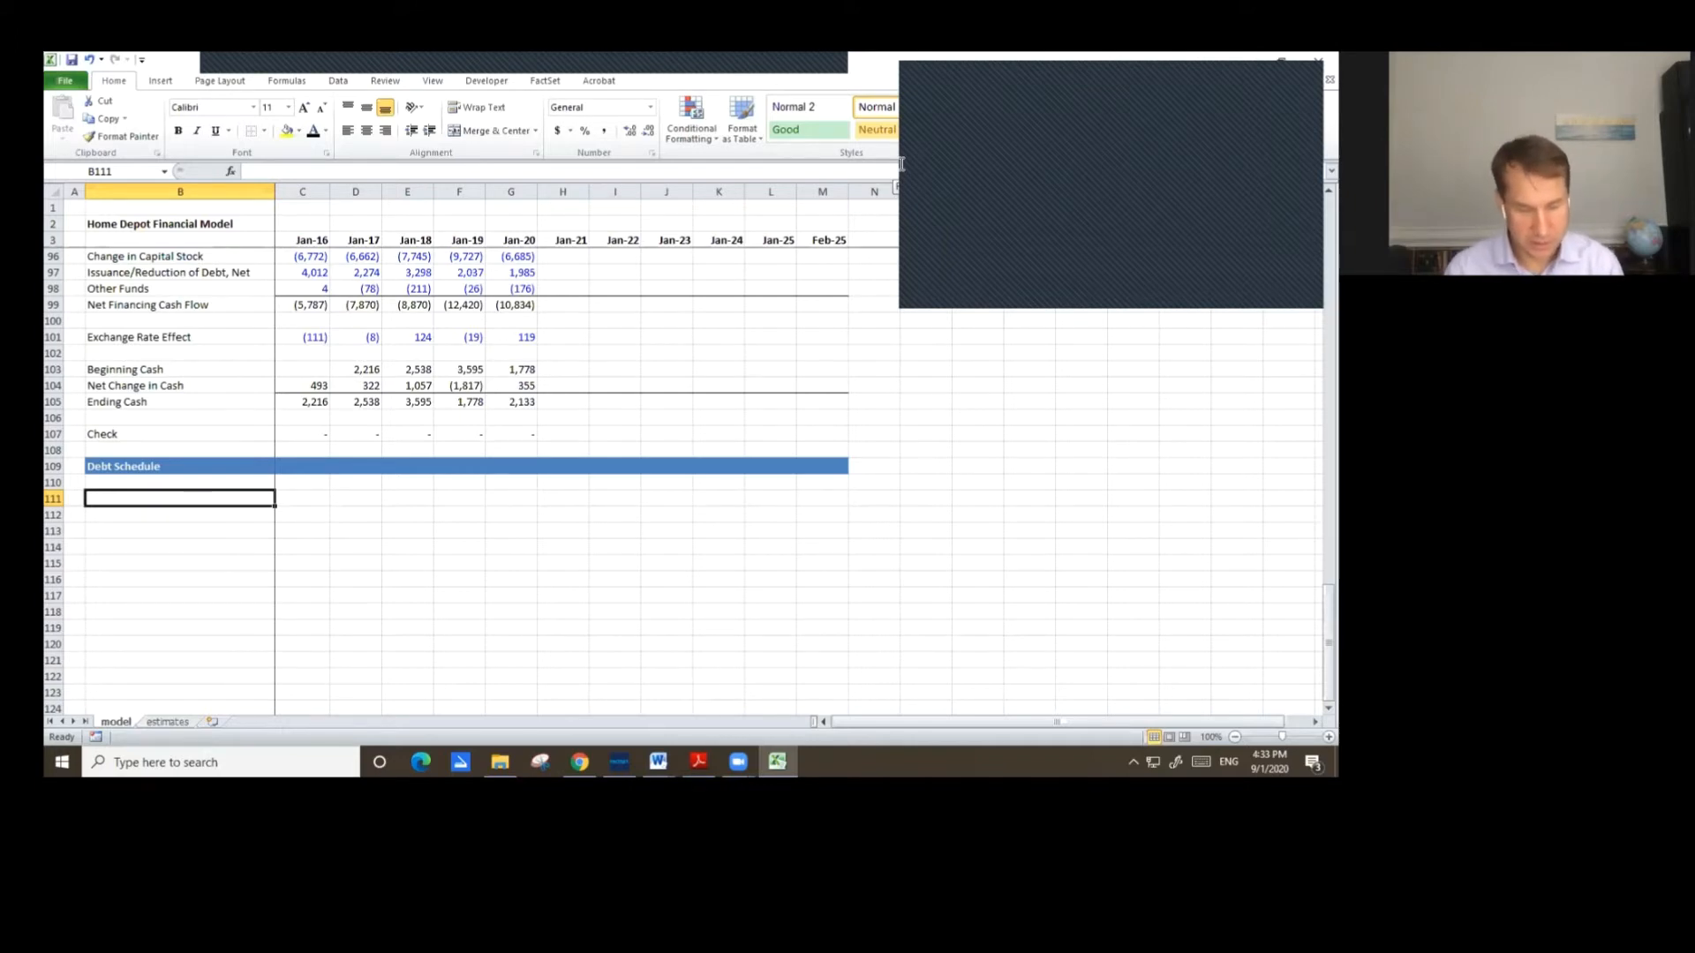
type("Mini")
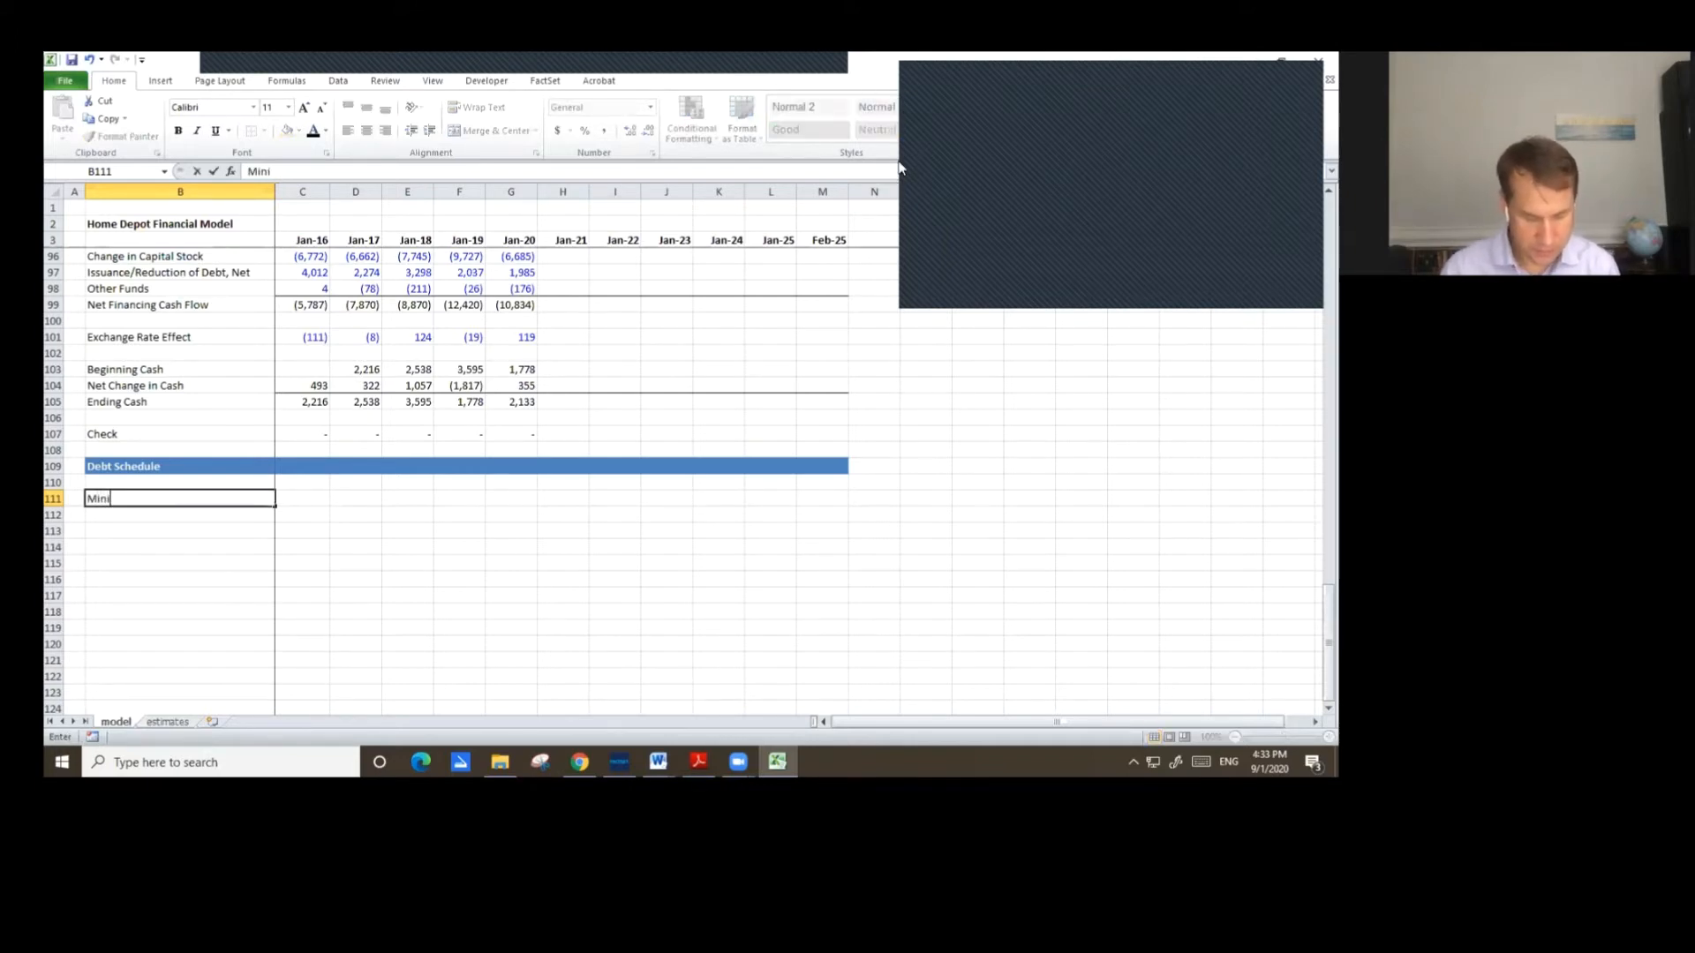
type("mum Cash")
key("Return")
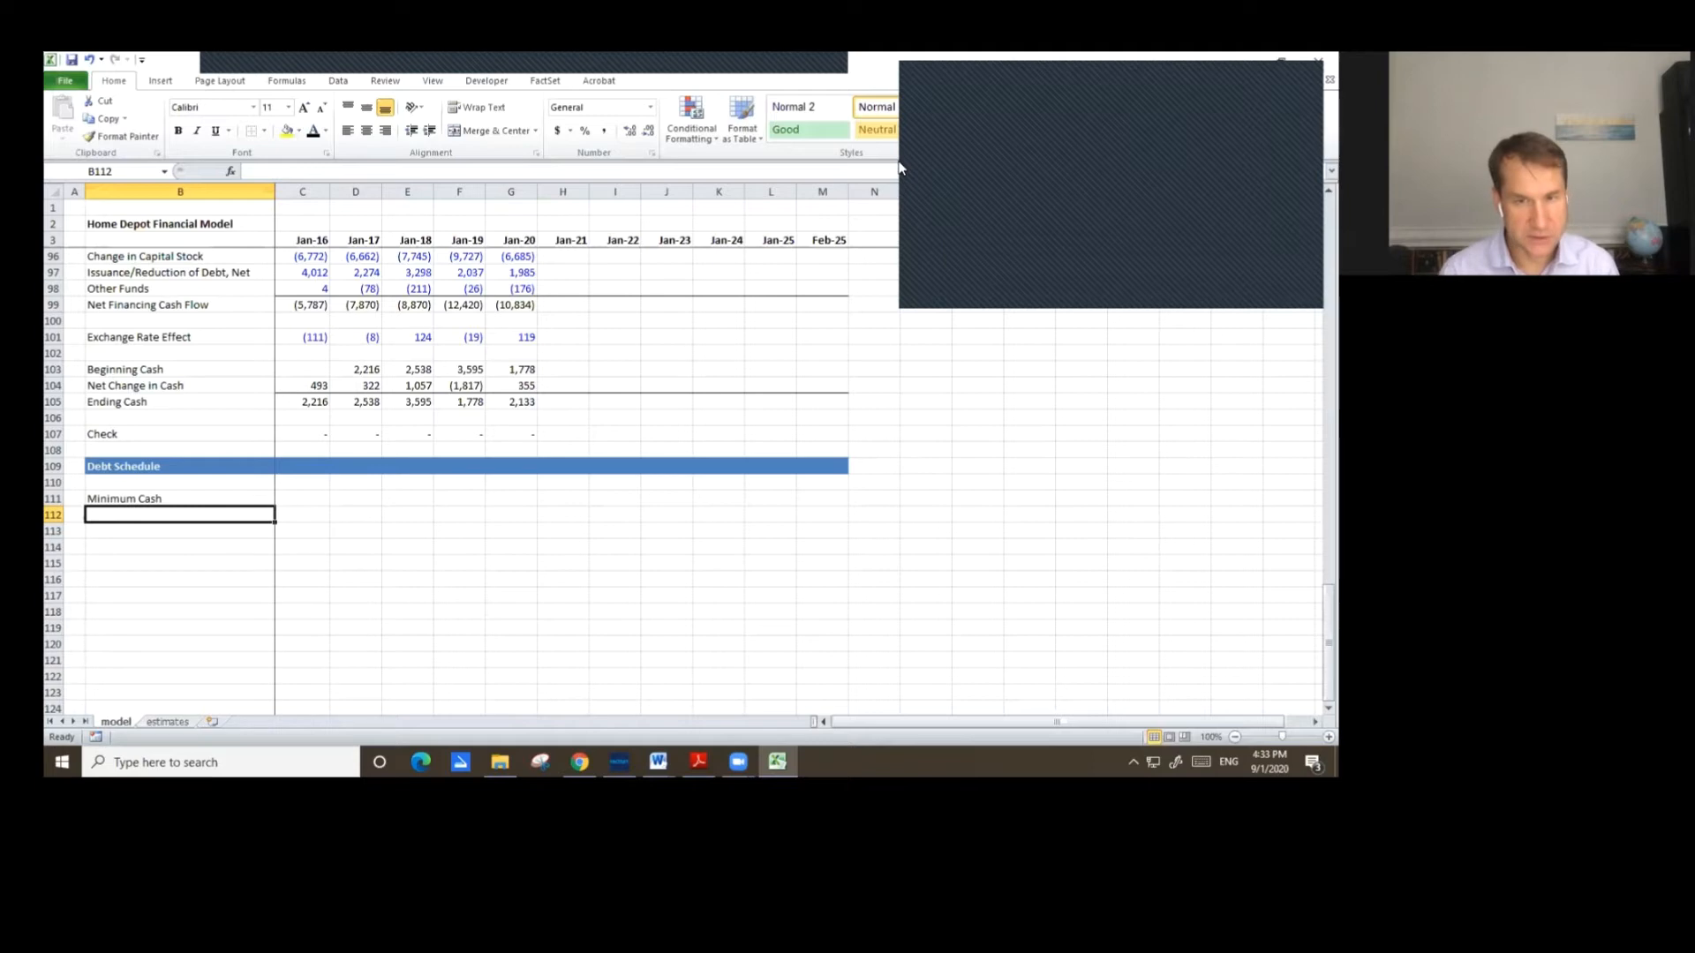
type("Cash ")
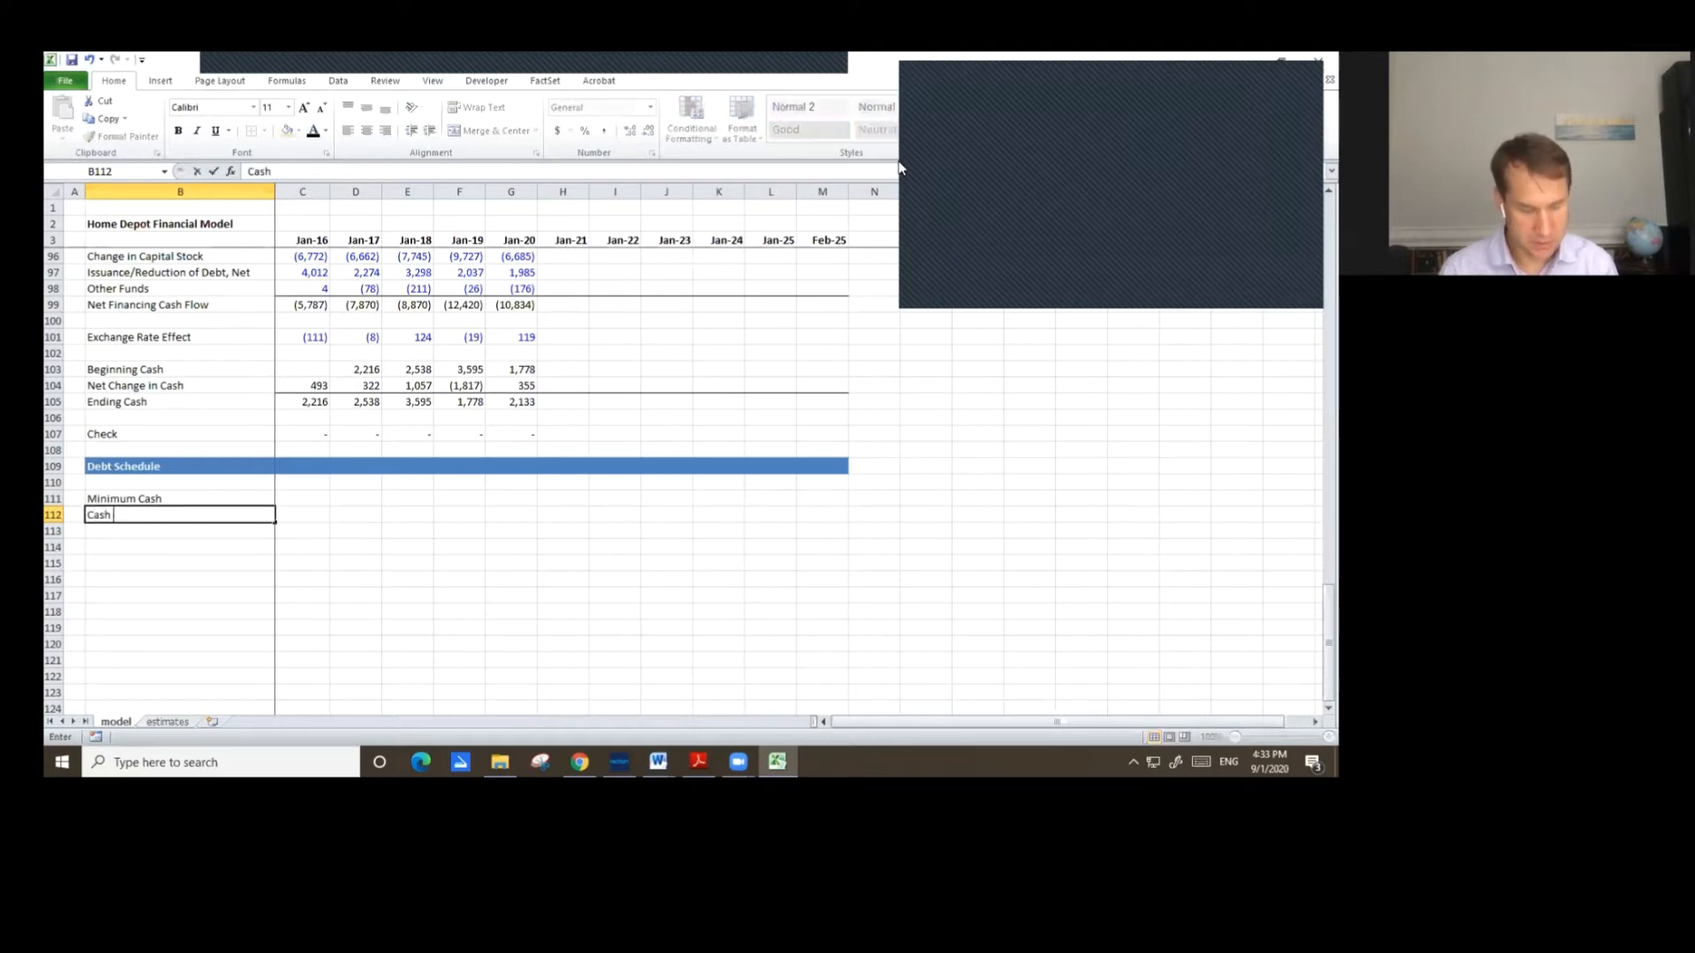
type("Flow before")
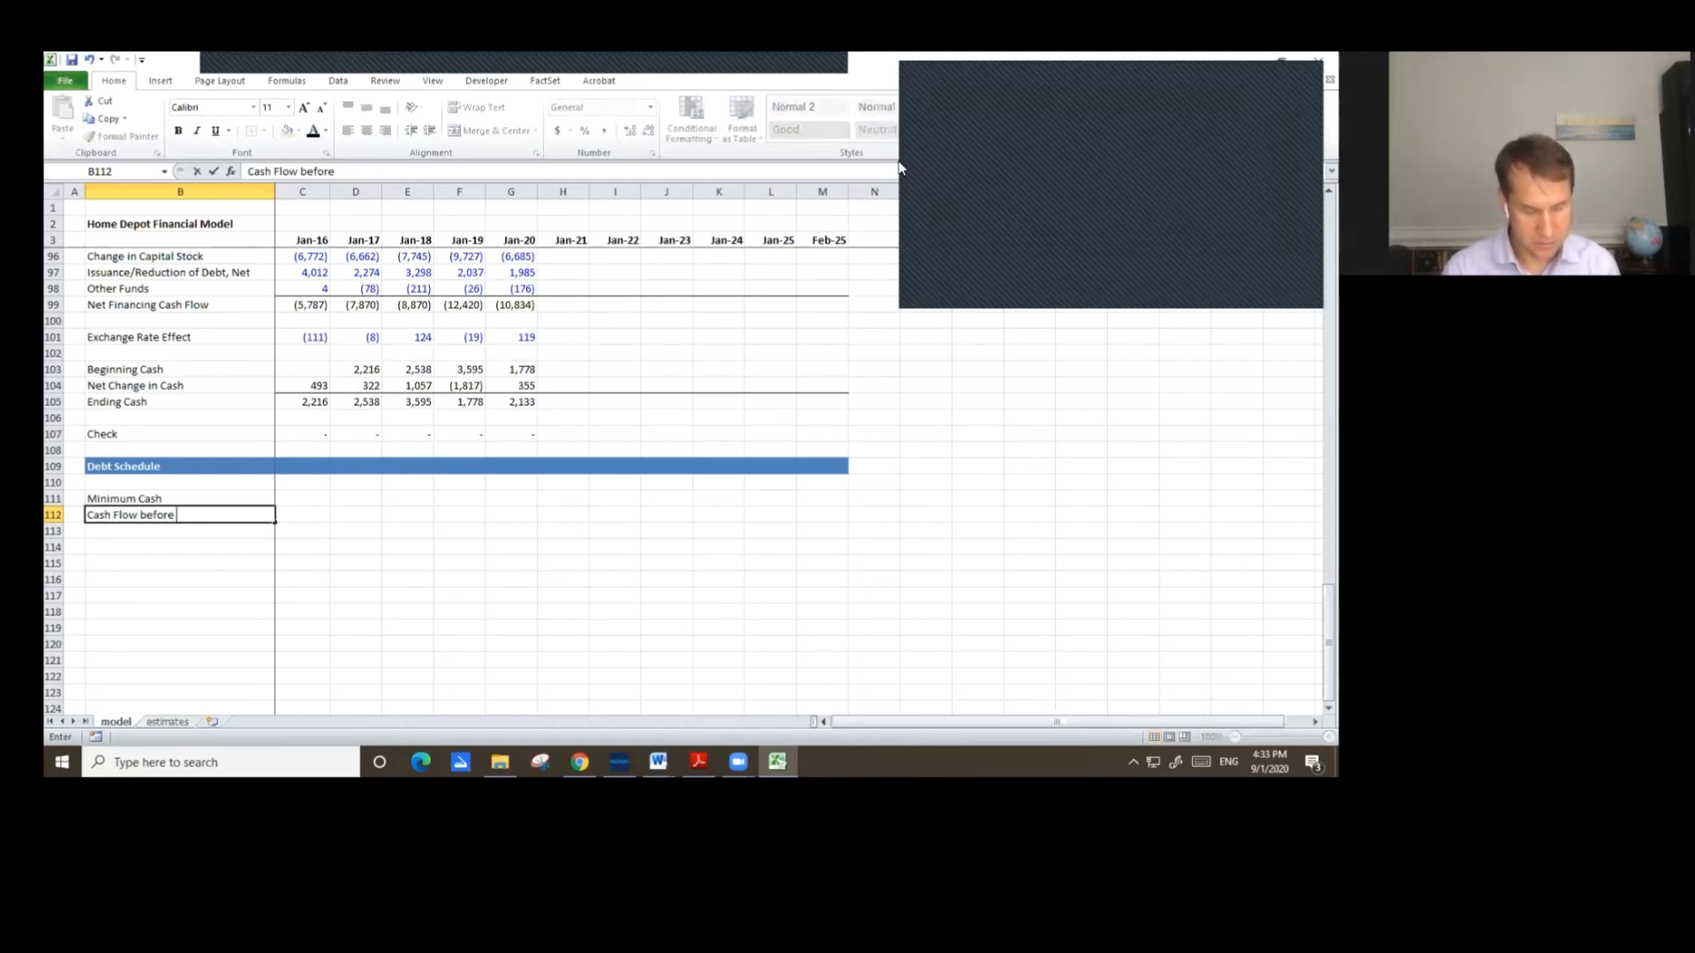
type(" Revolver")
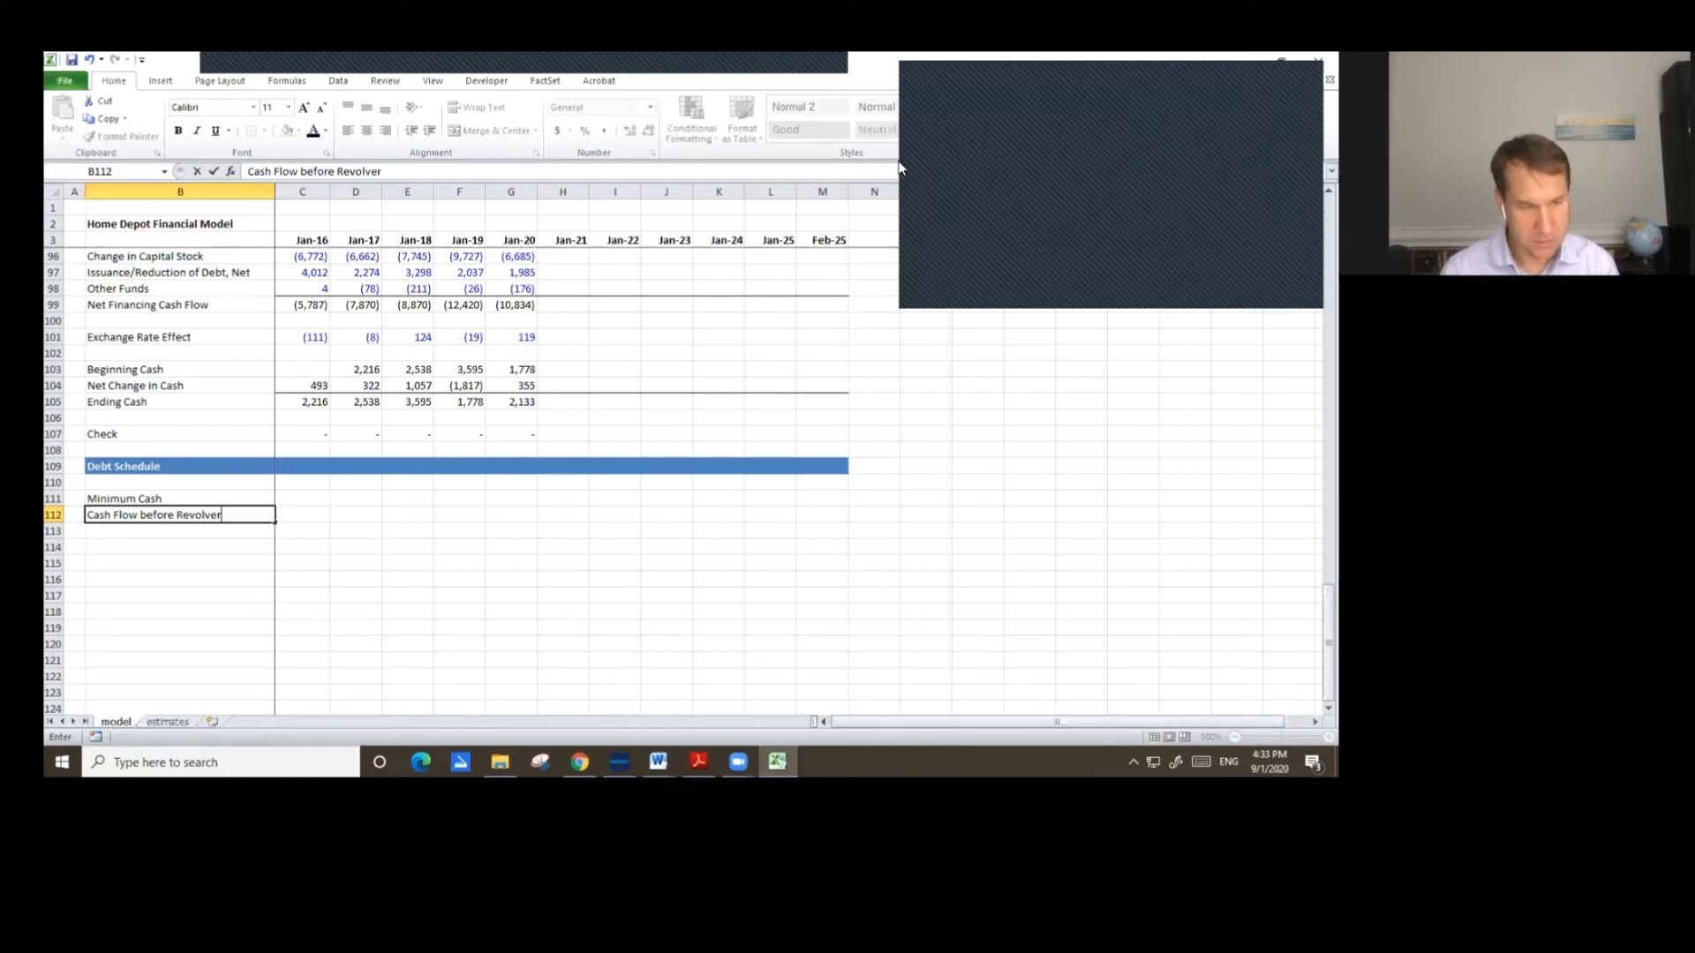
key("Return")
key("Return")
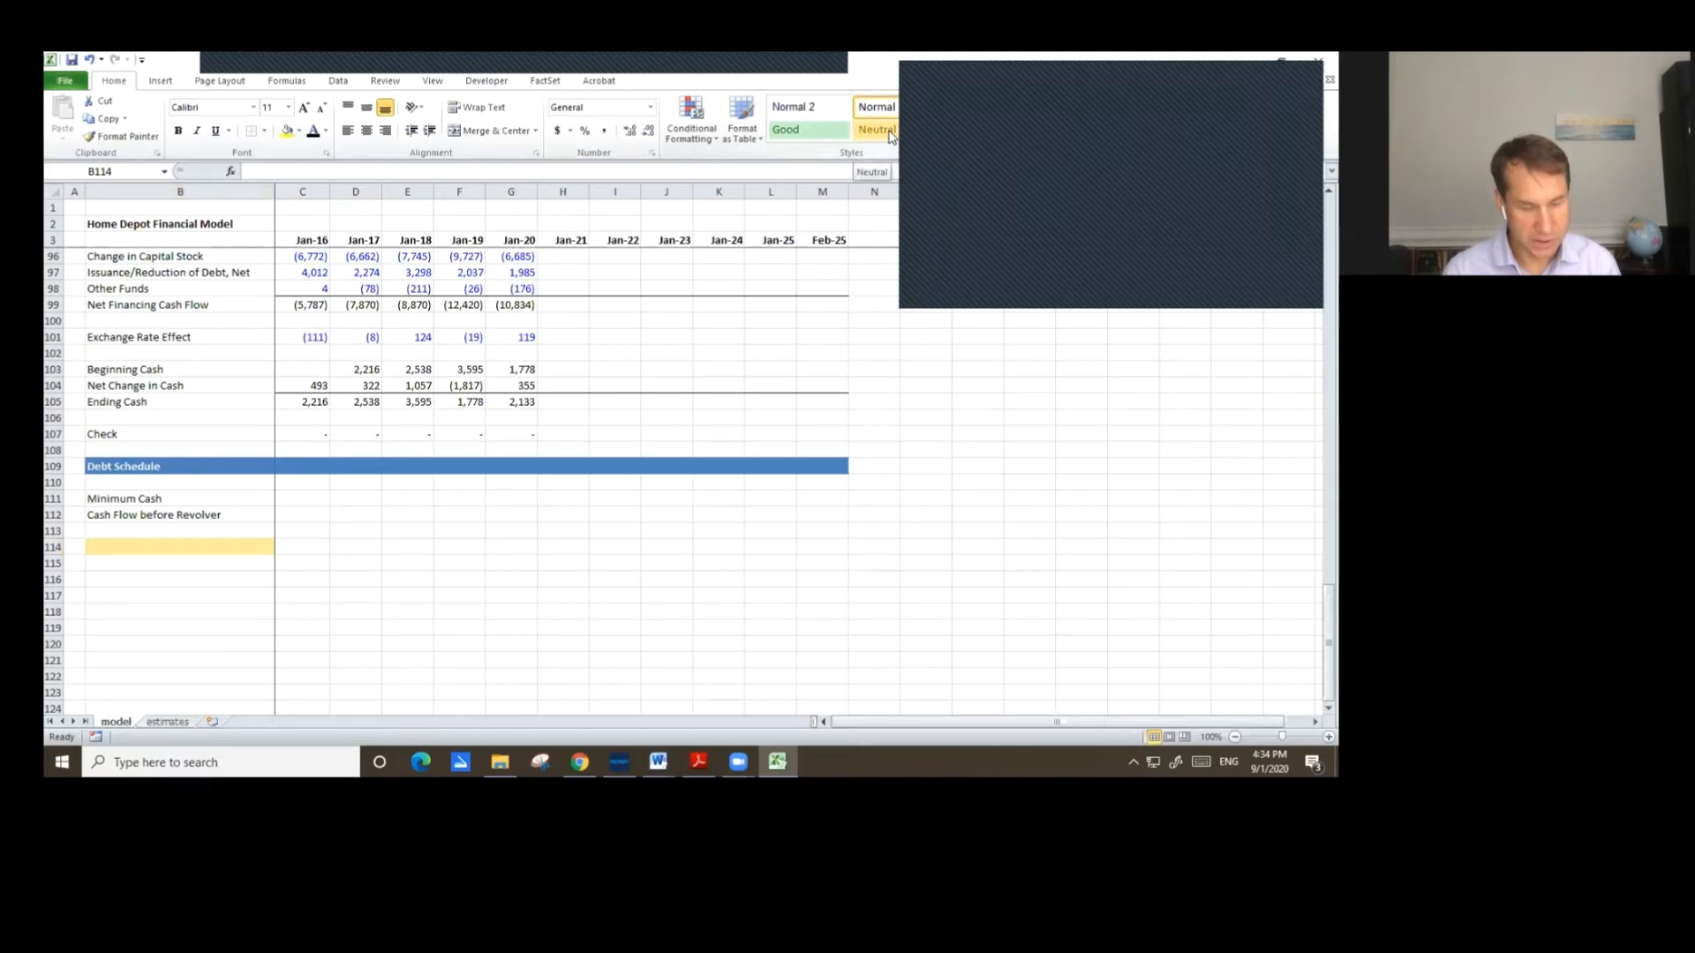
Enter the underlined section label Short Term Debt (Revolver) in row 114.
type("Short")
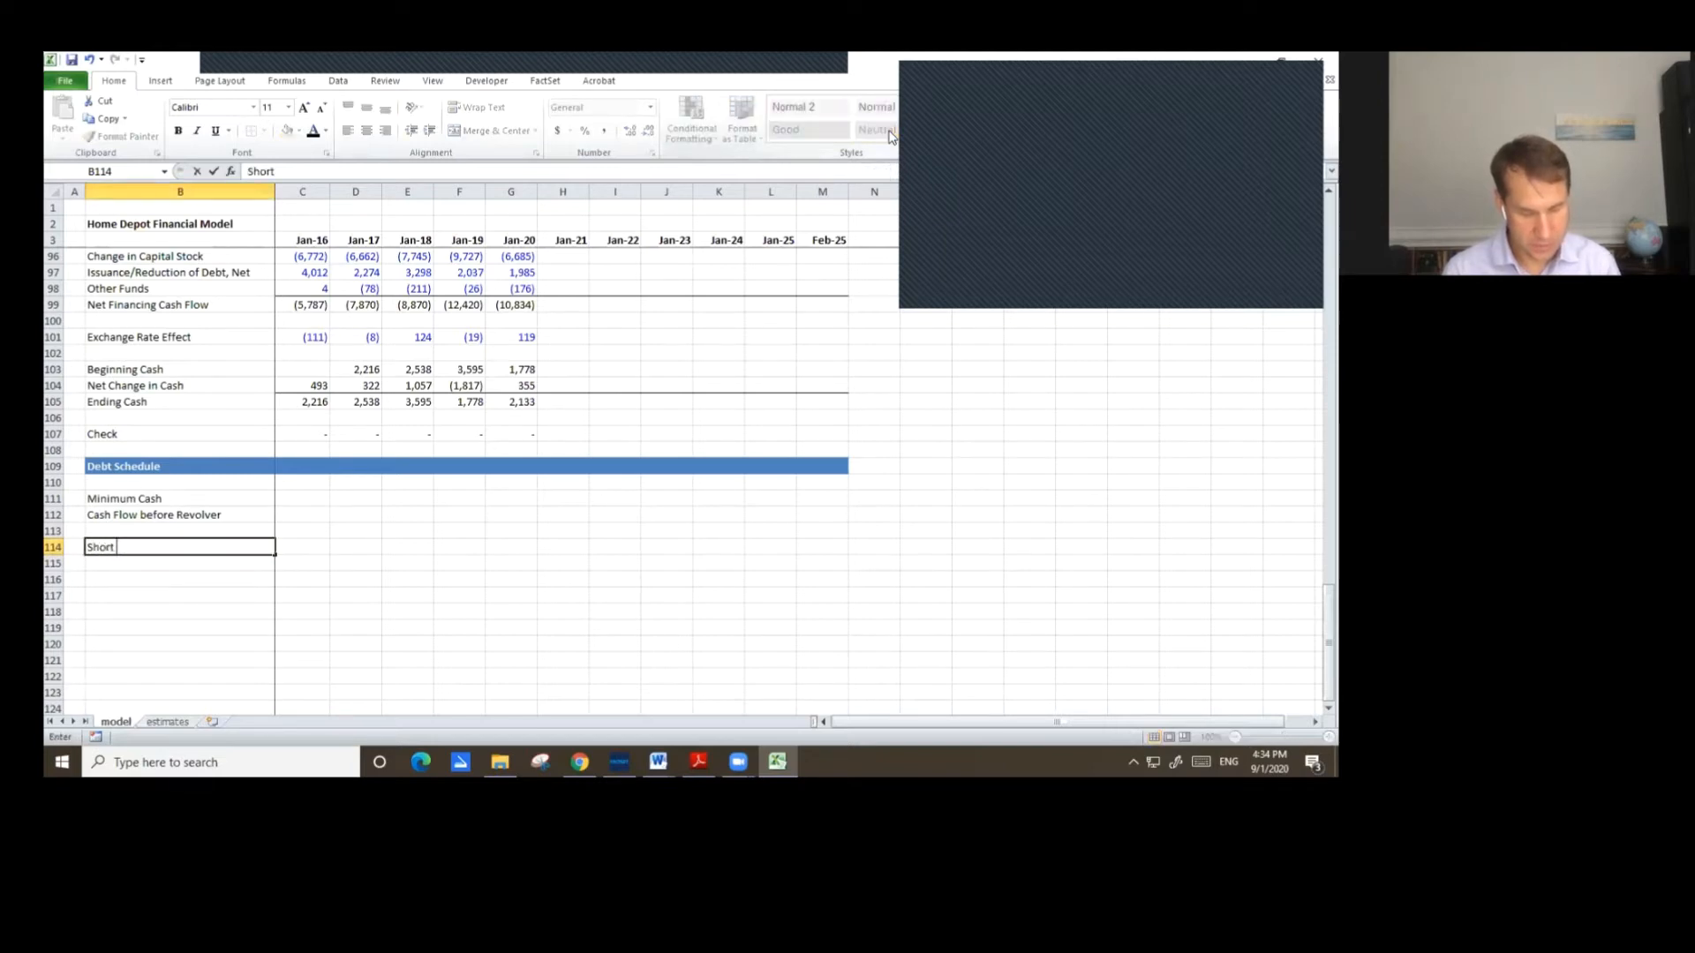
type(" Term Debt")
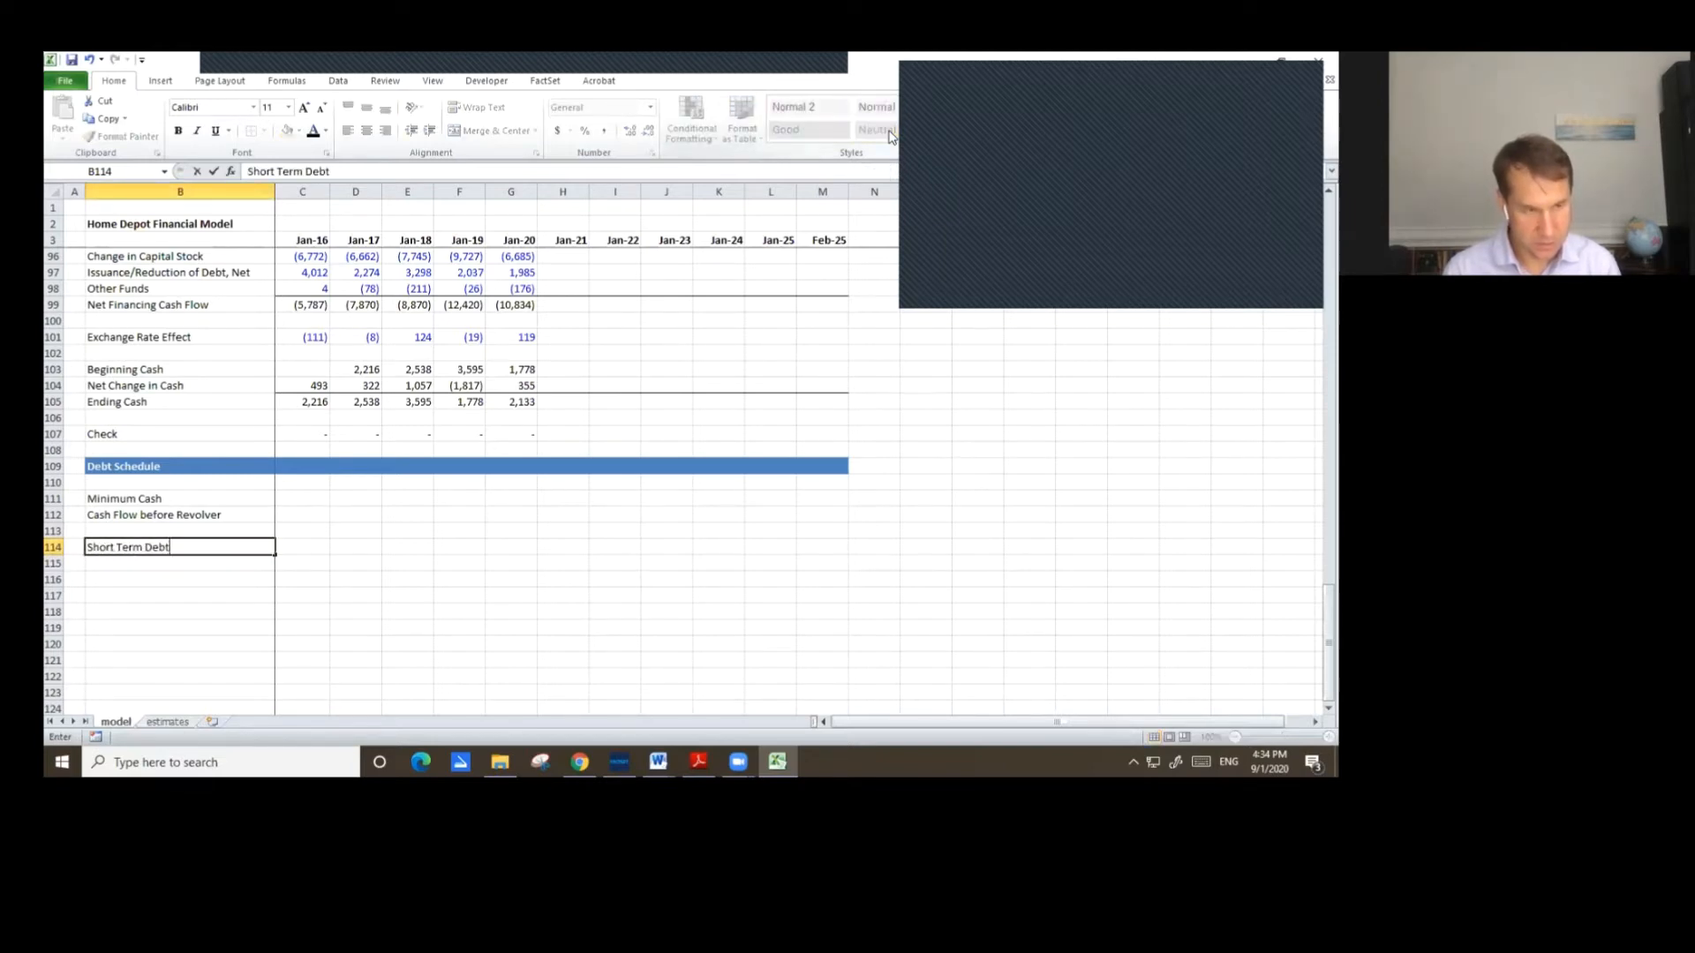
type(" (R")
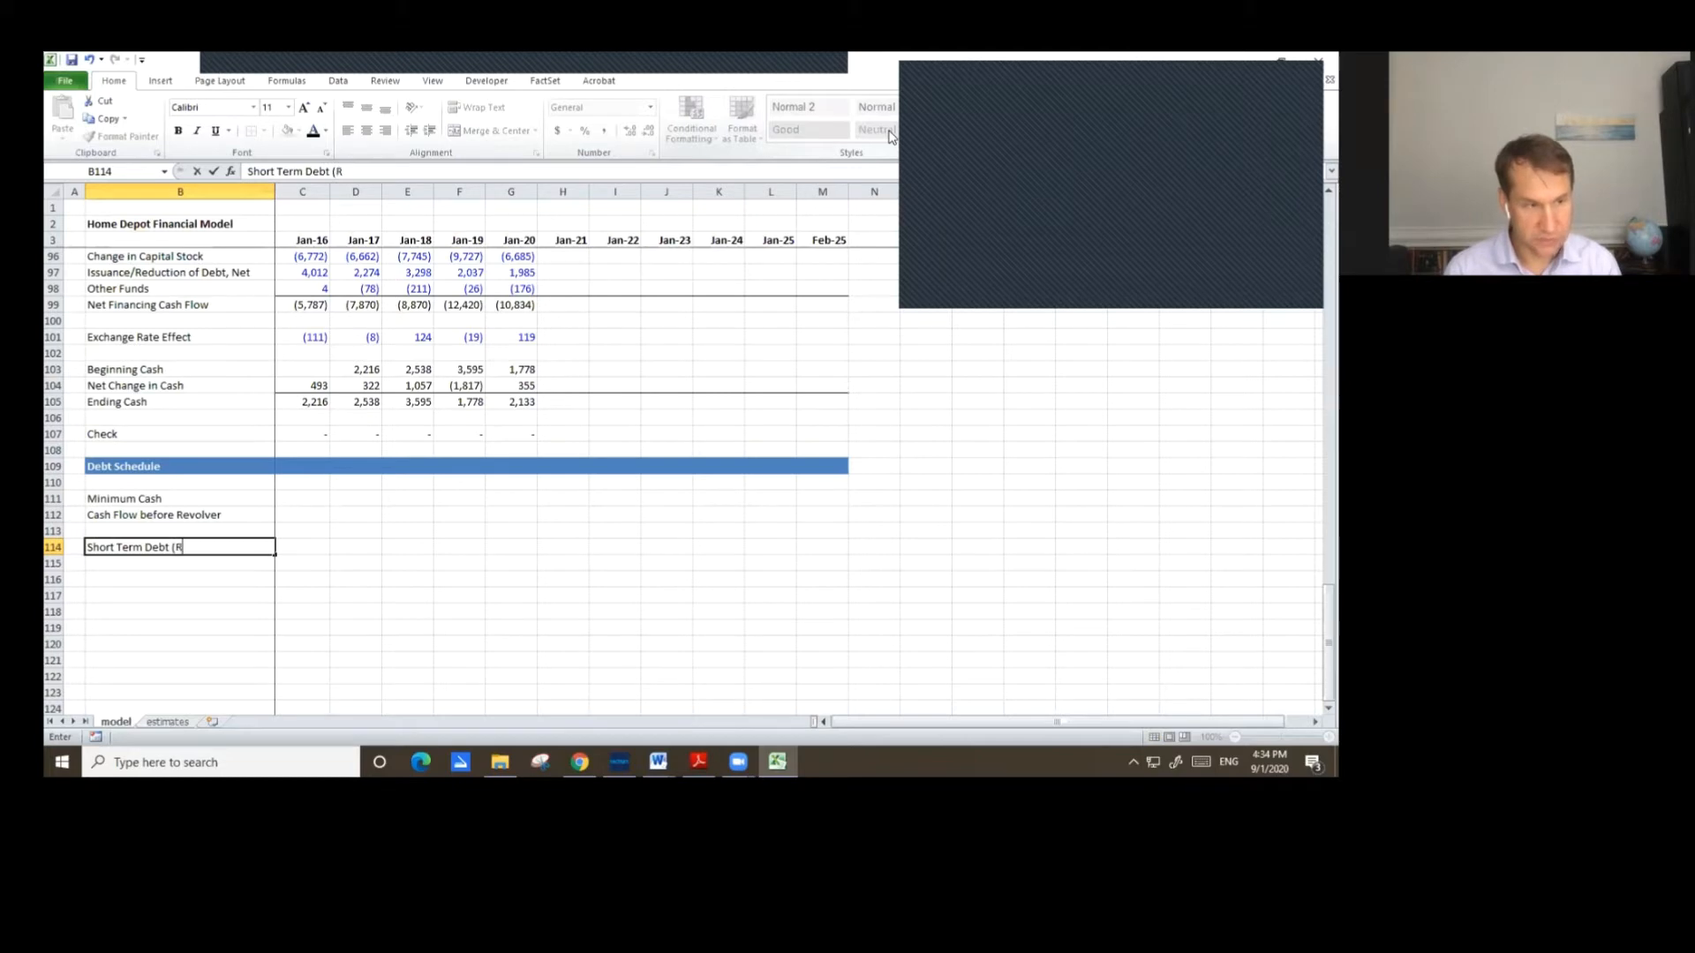
type("evolver)")
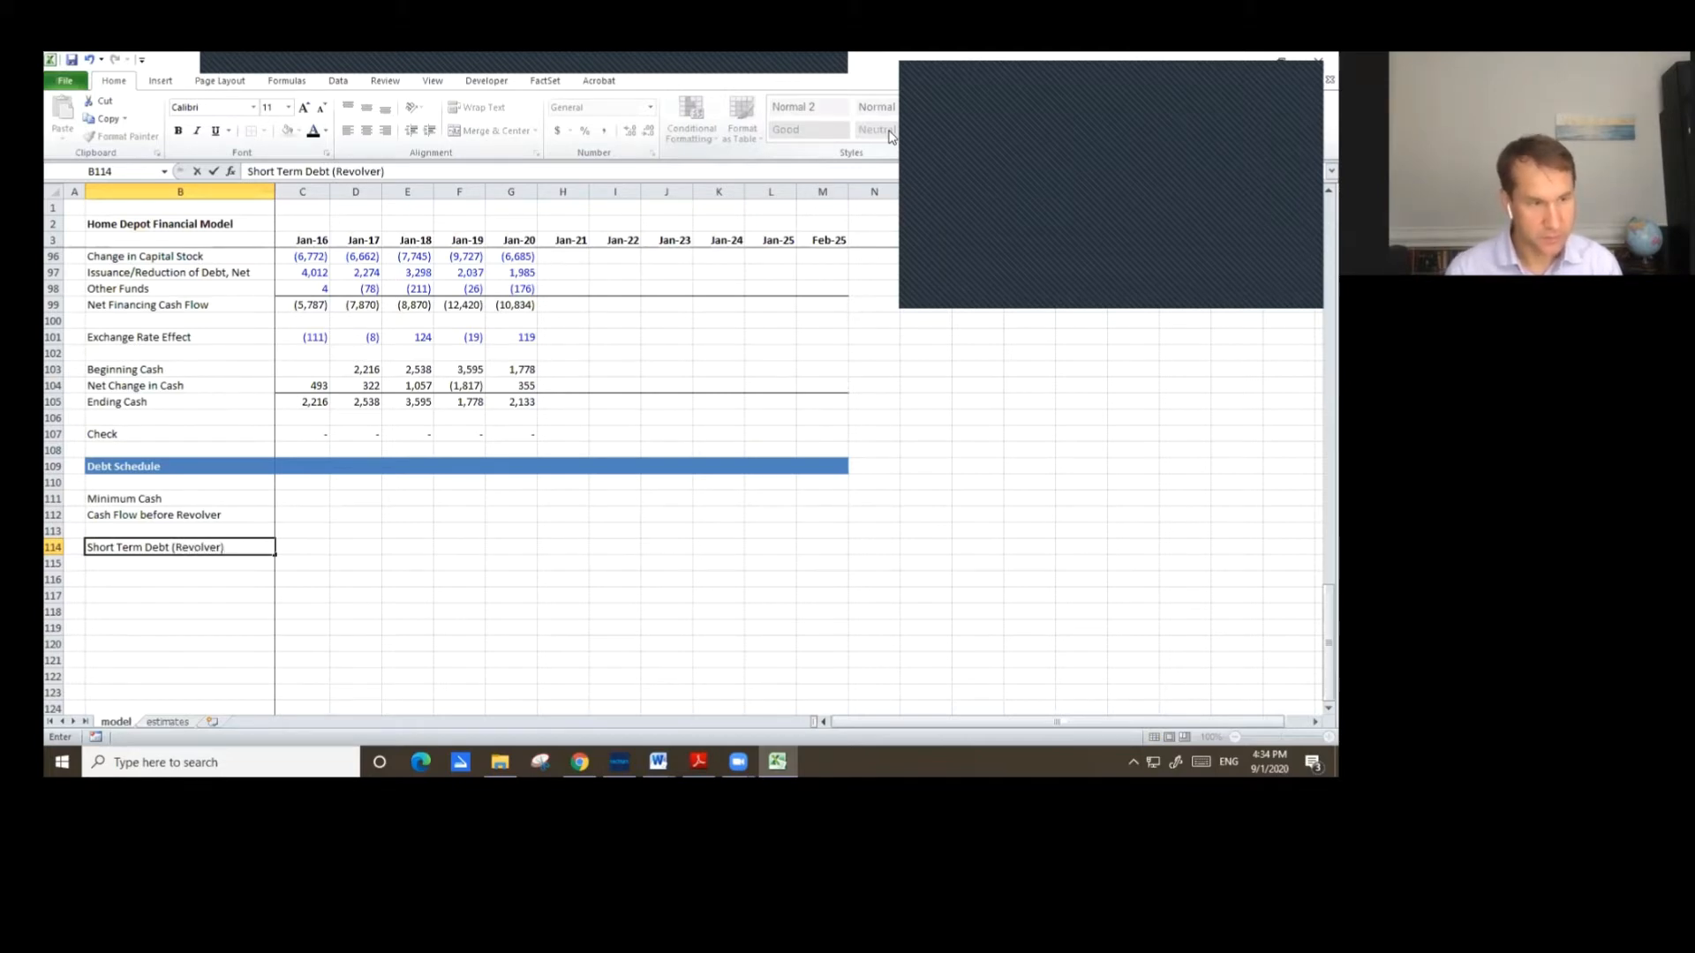
key("ctrl+Return")
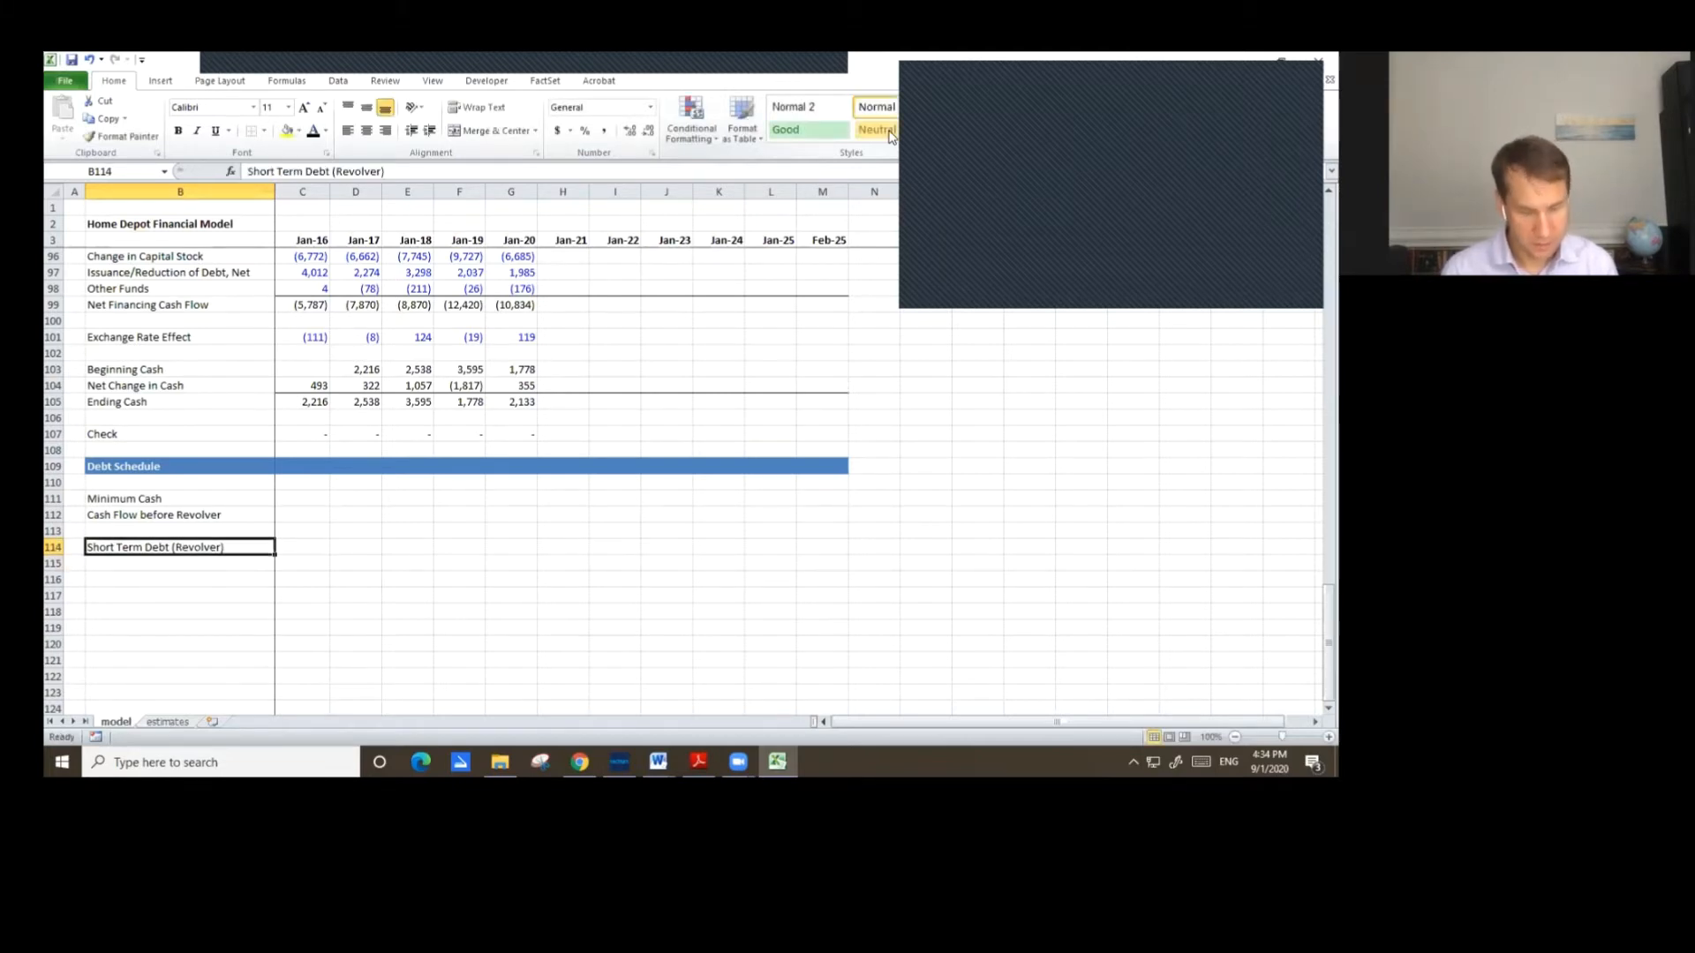
key("ctrl+u")
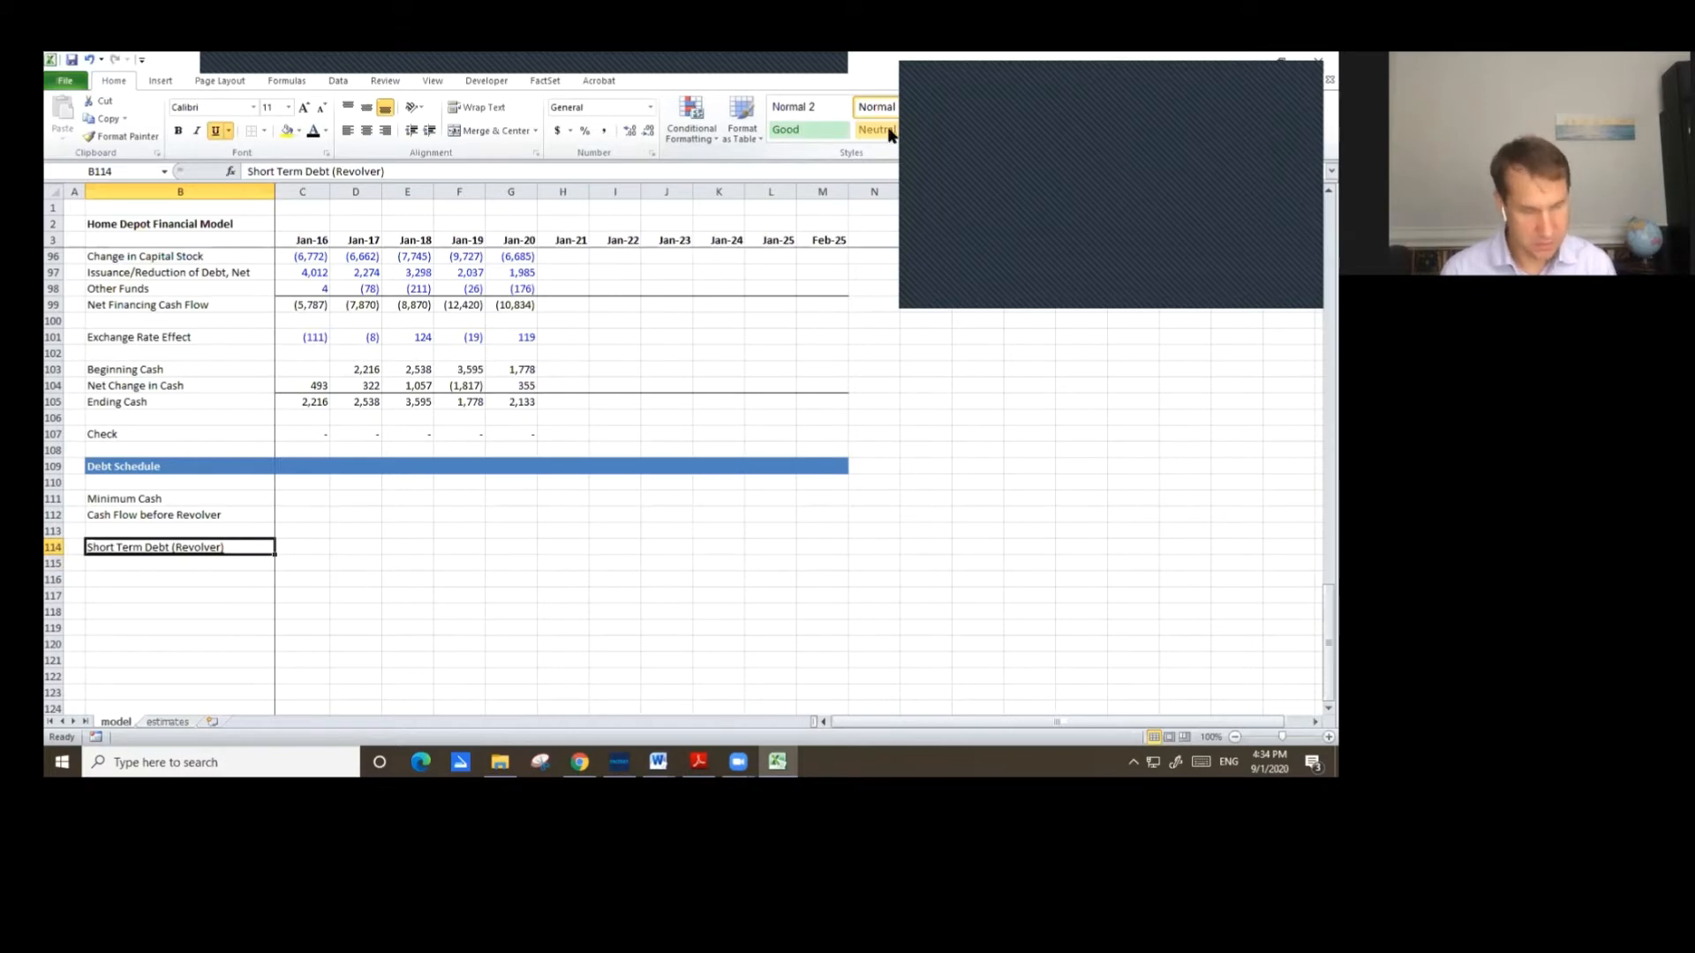
Copy the underlined revolver label to row 121 and rename it Current Portion of LT Debt.
key("ctrl+c")
key("Down")
key("Down")
key("Down")
key("Down")
key("Down")
key("Down")
key("Down")
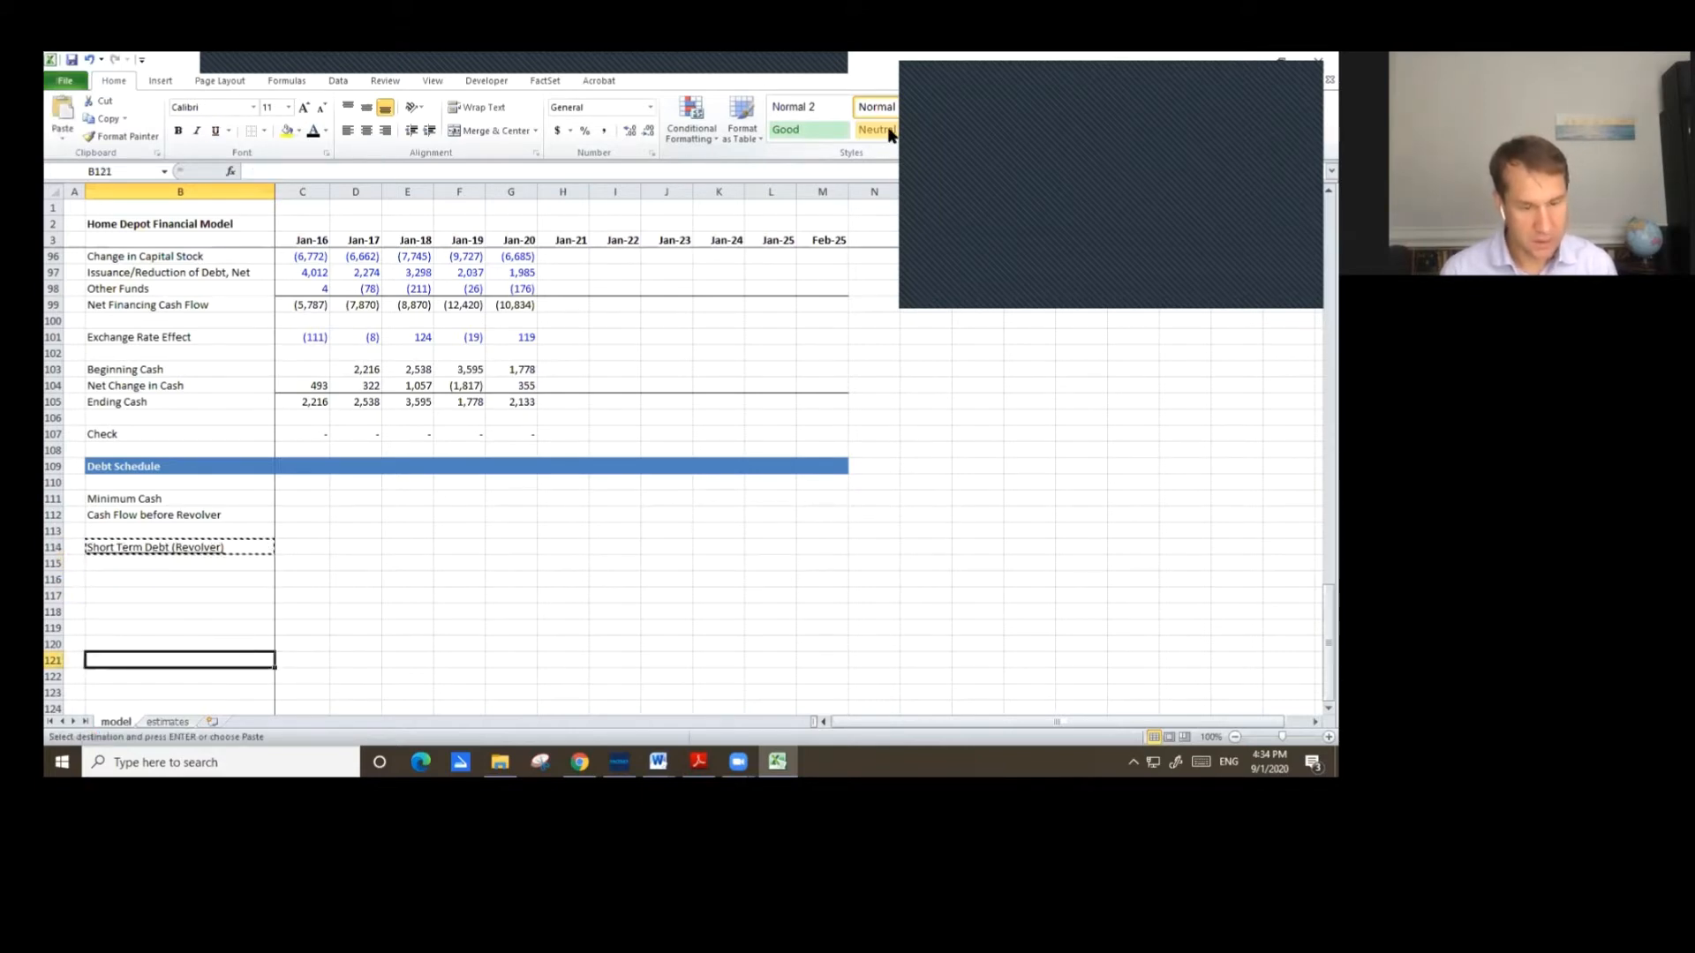
key("ctrl+v")
key("F2")
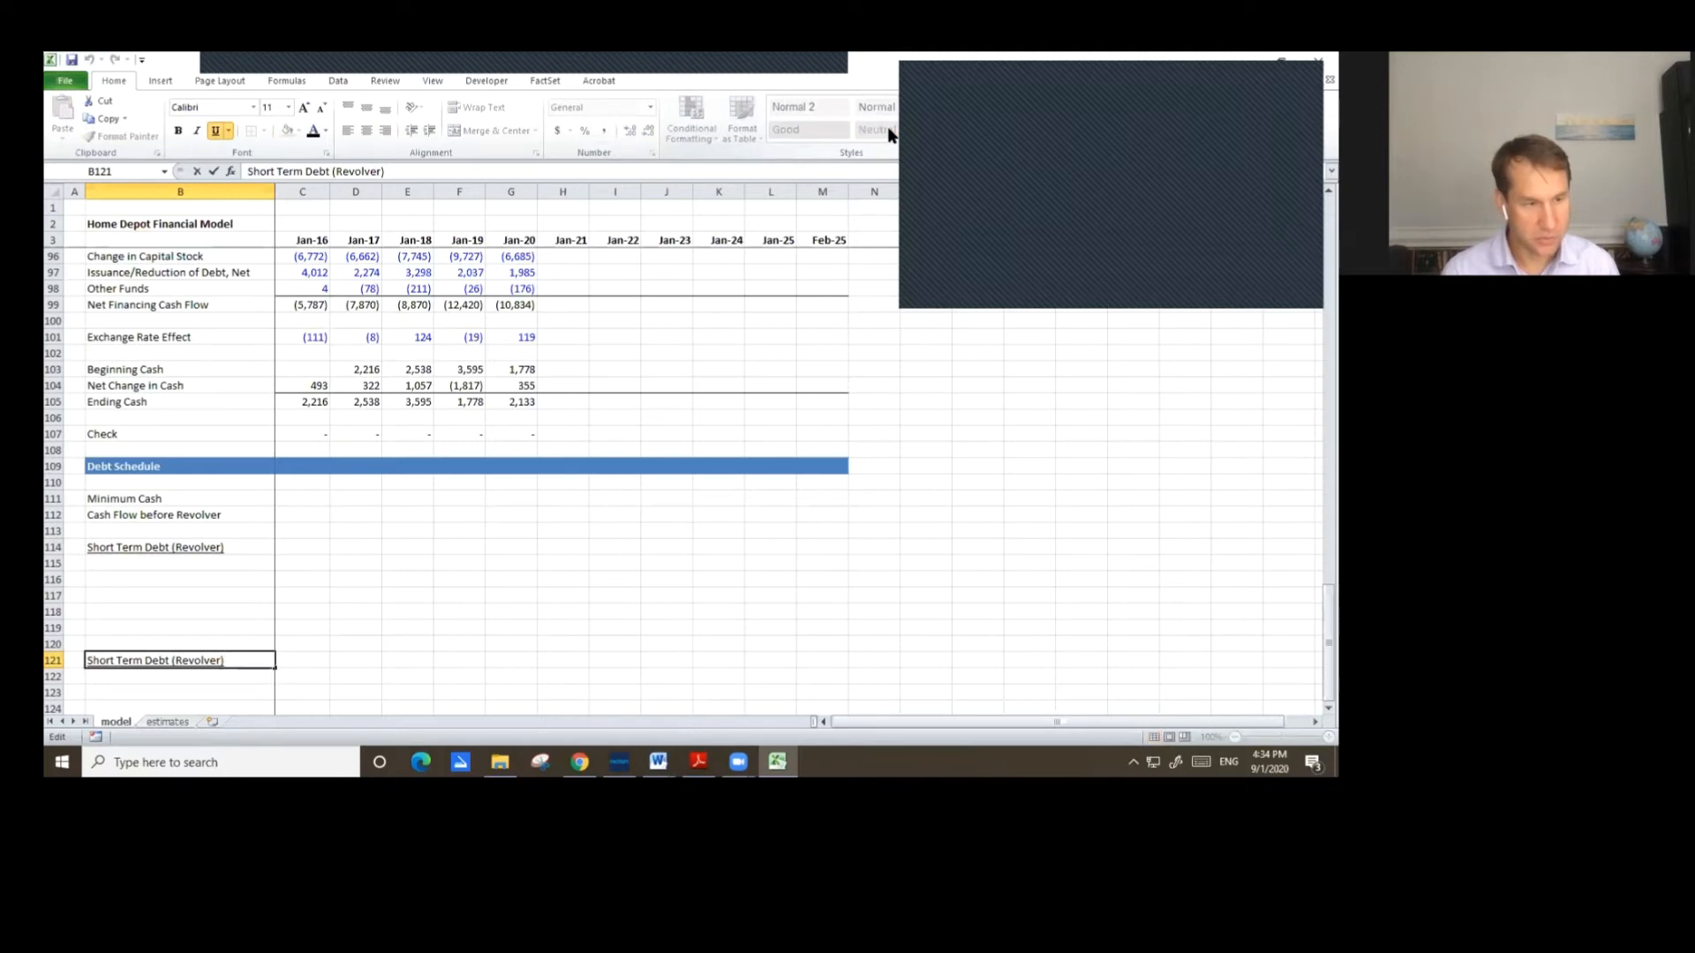
key("Escape")
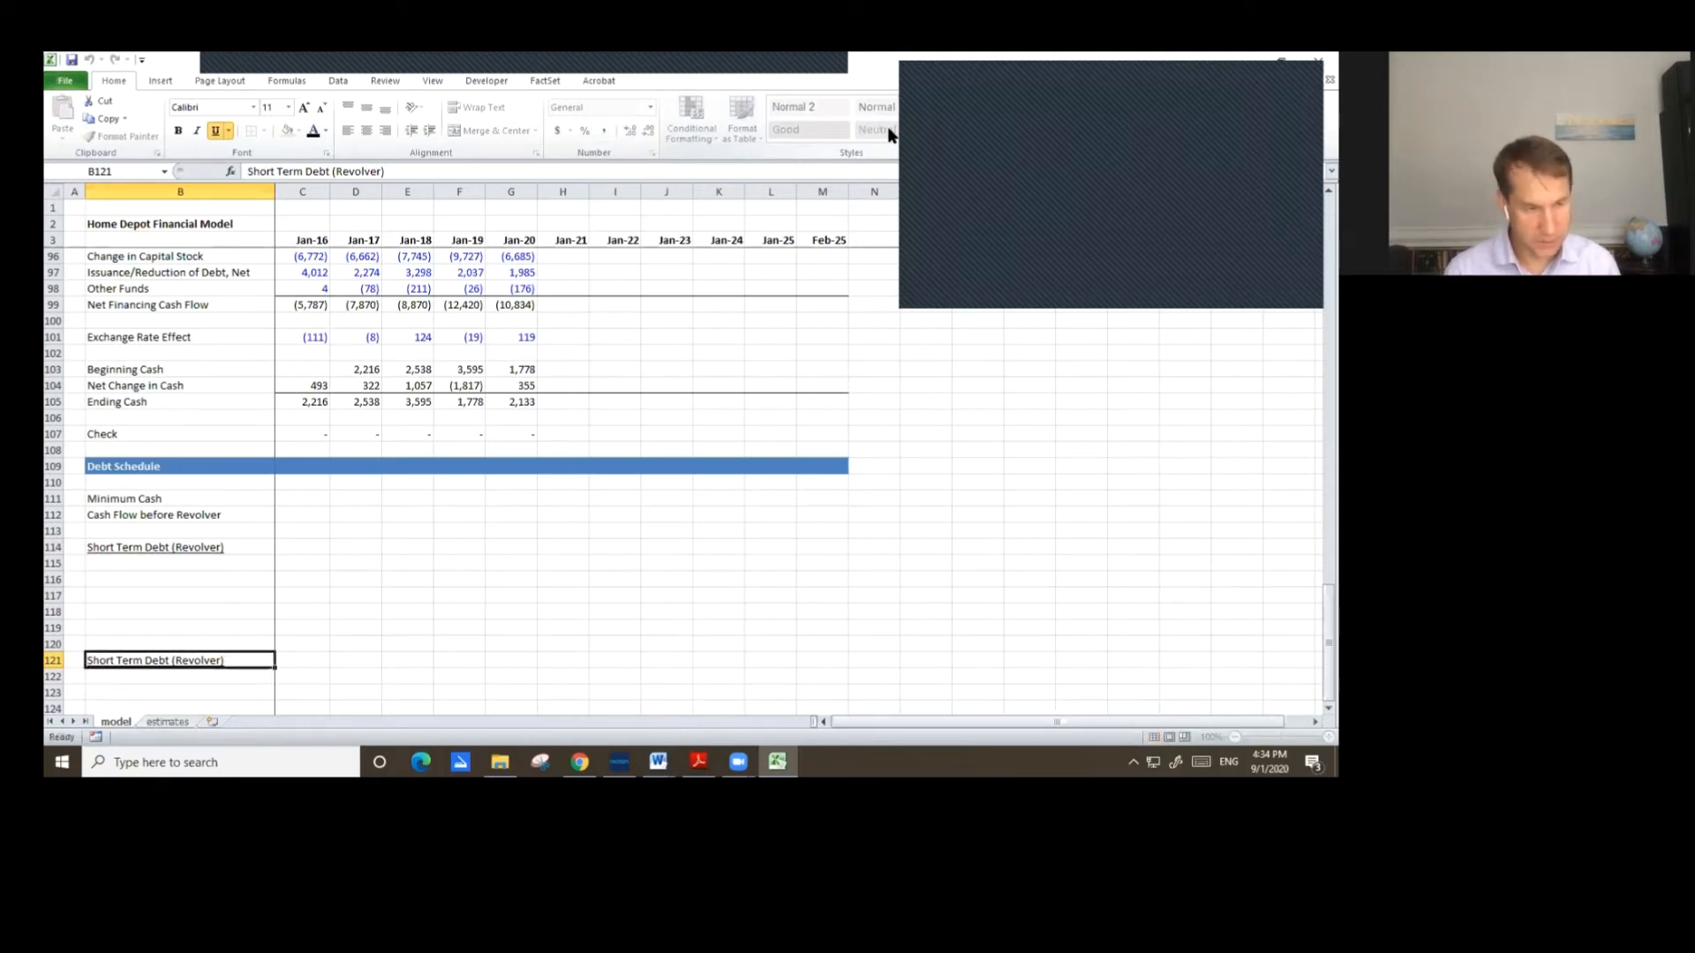
type("Current")
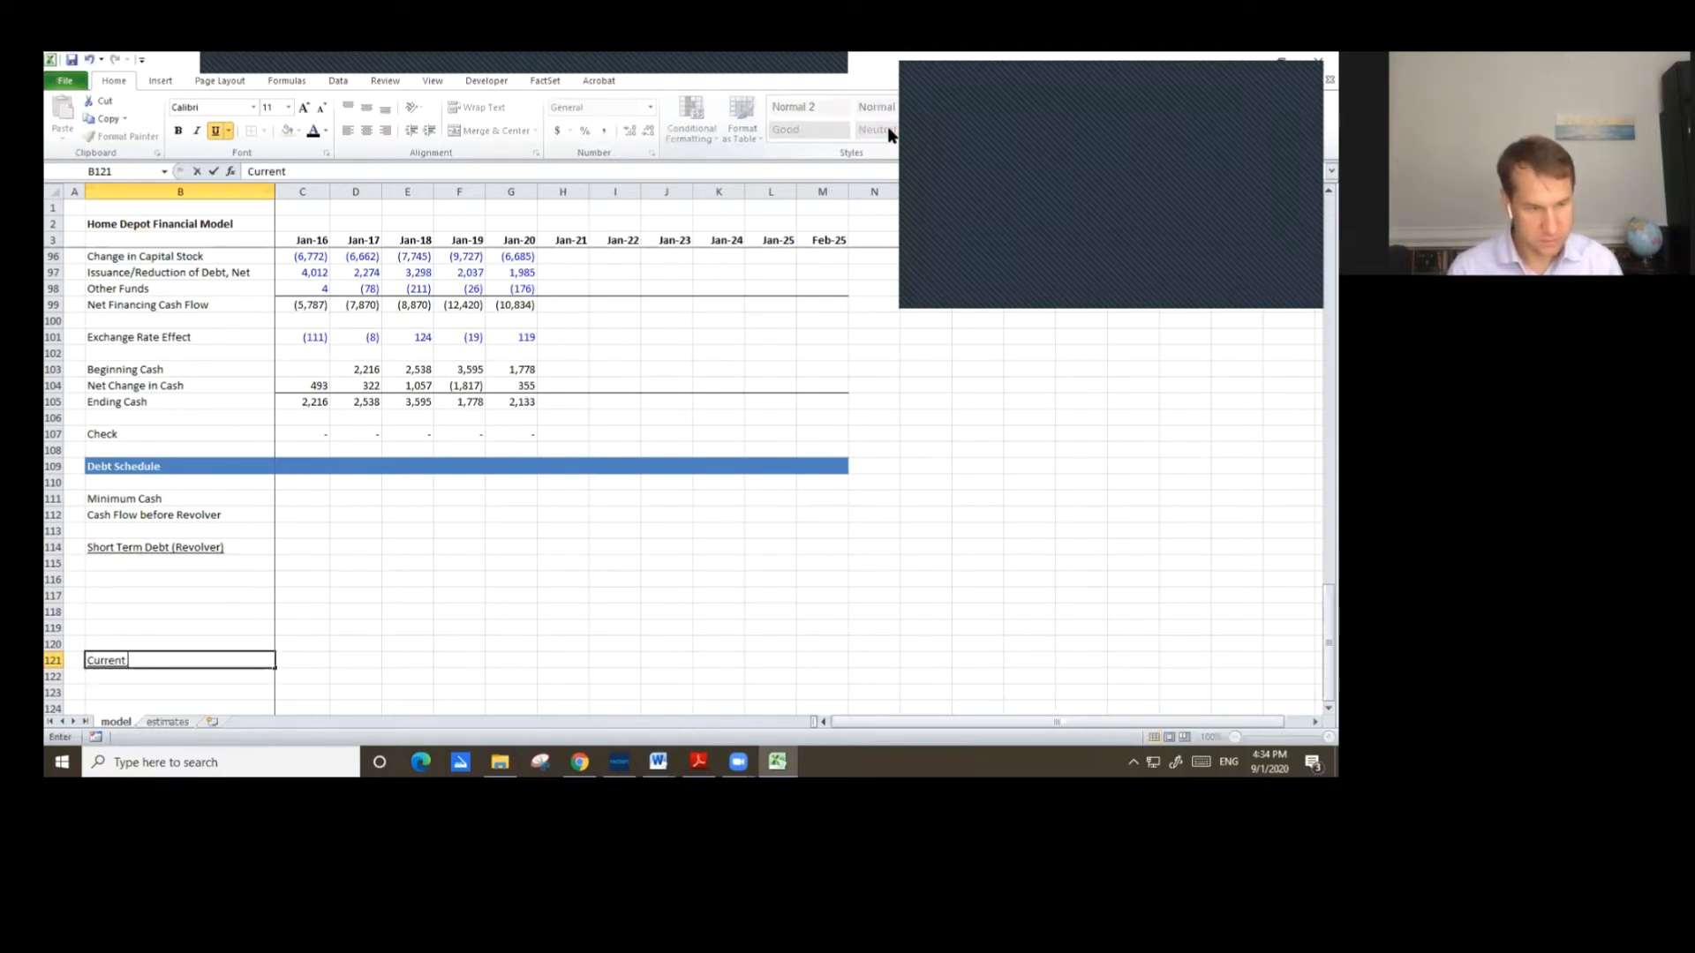
type(" Portion of ")
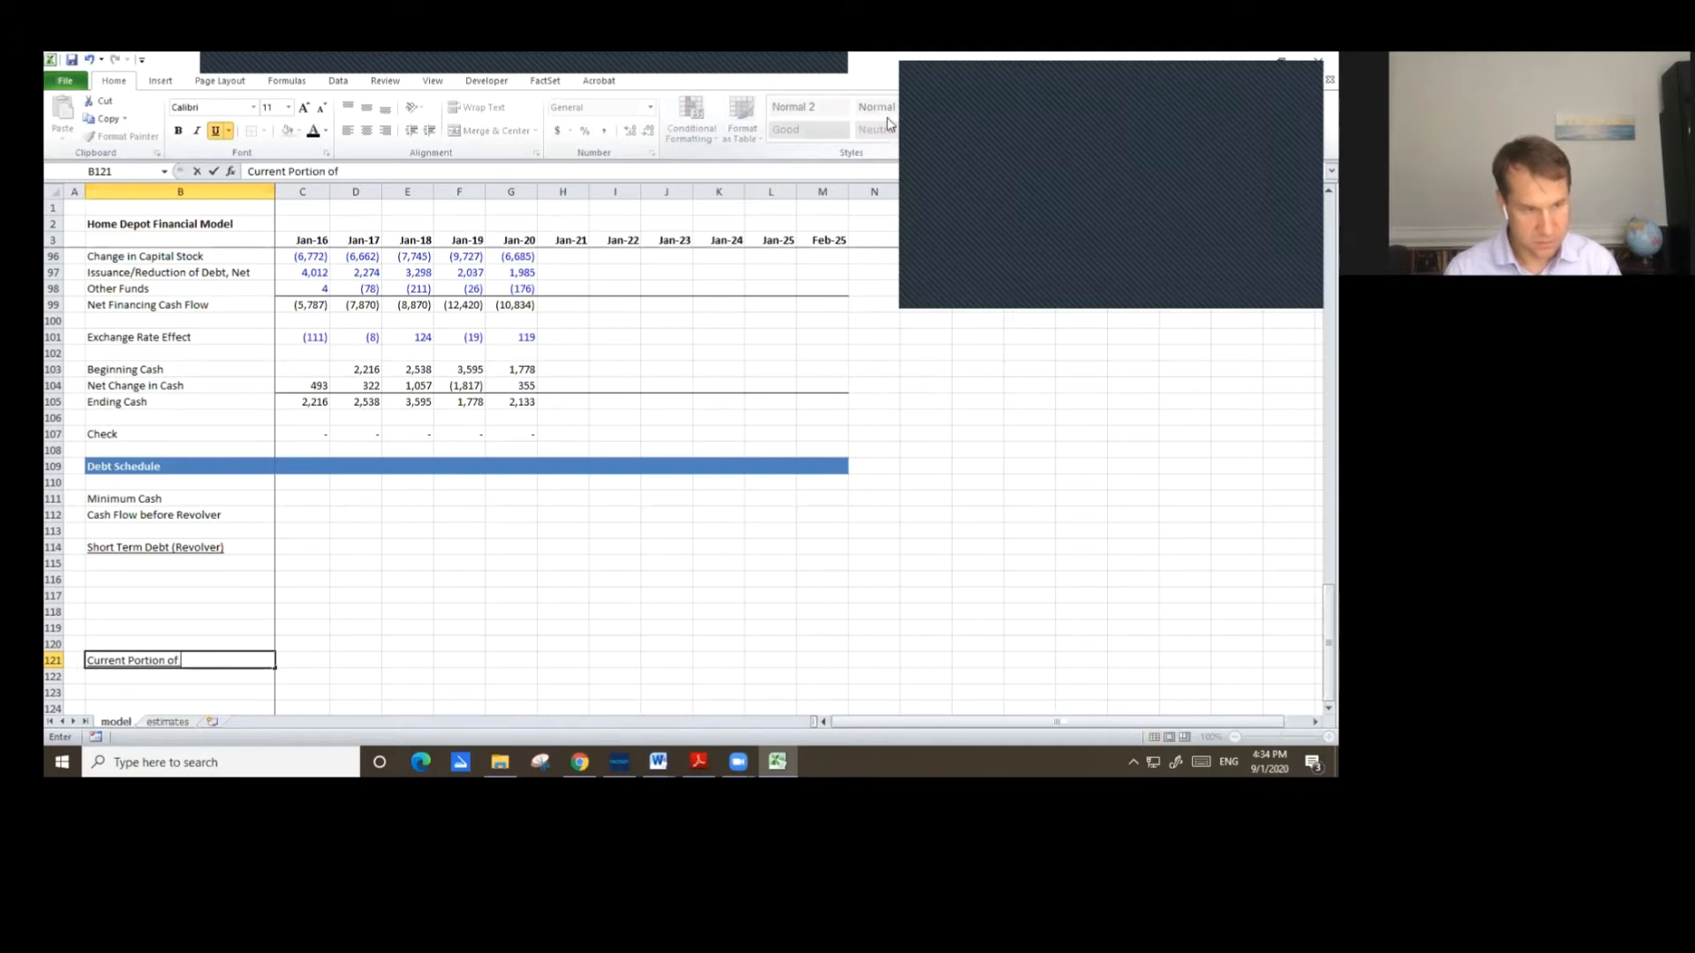
type("LT Dent")
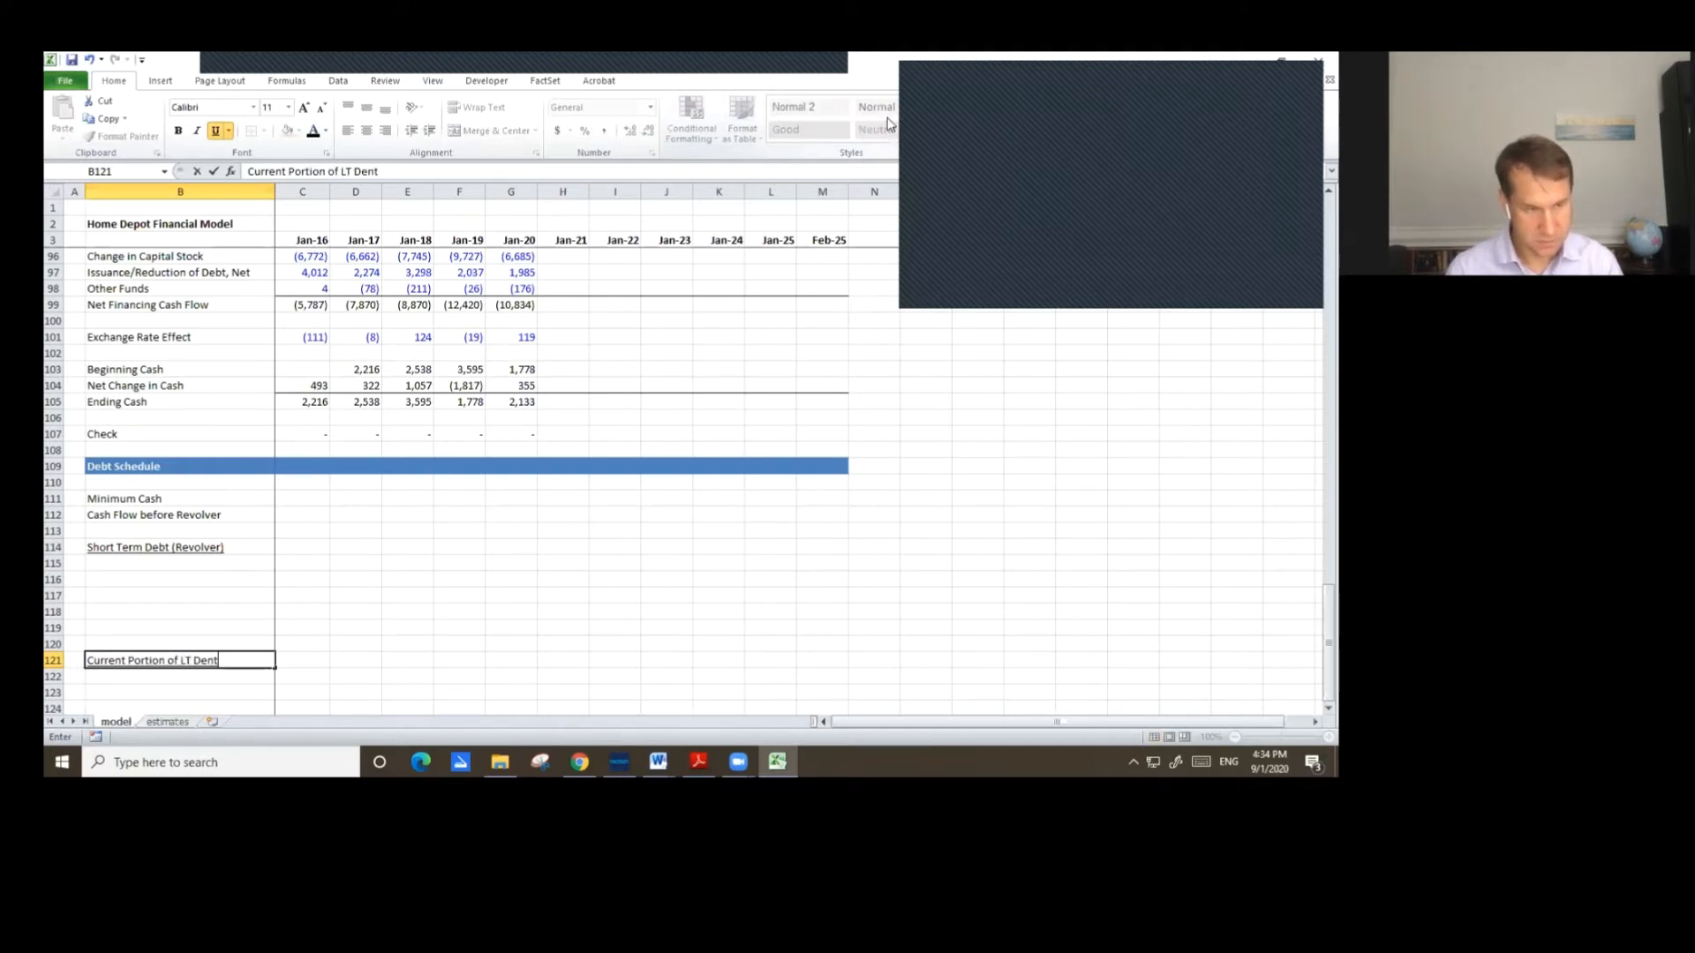
key("BackSpace")
type("bt")
key("ctrl+Return")
Copy the Current Portion of LT Debt label to row 130 and shorten it to LT Debt.
key("ctrl+c")
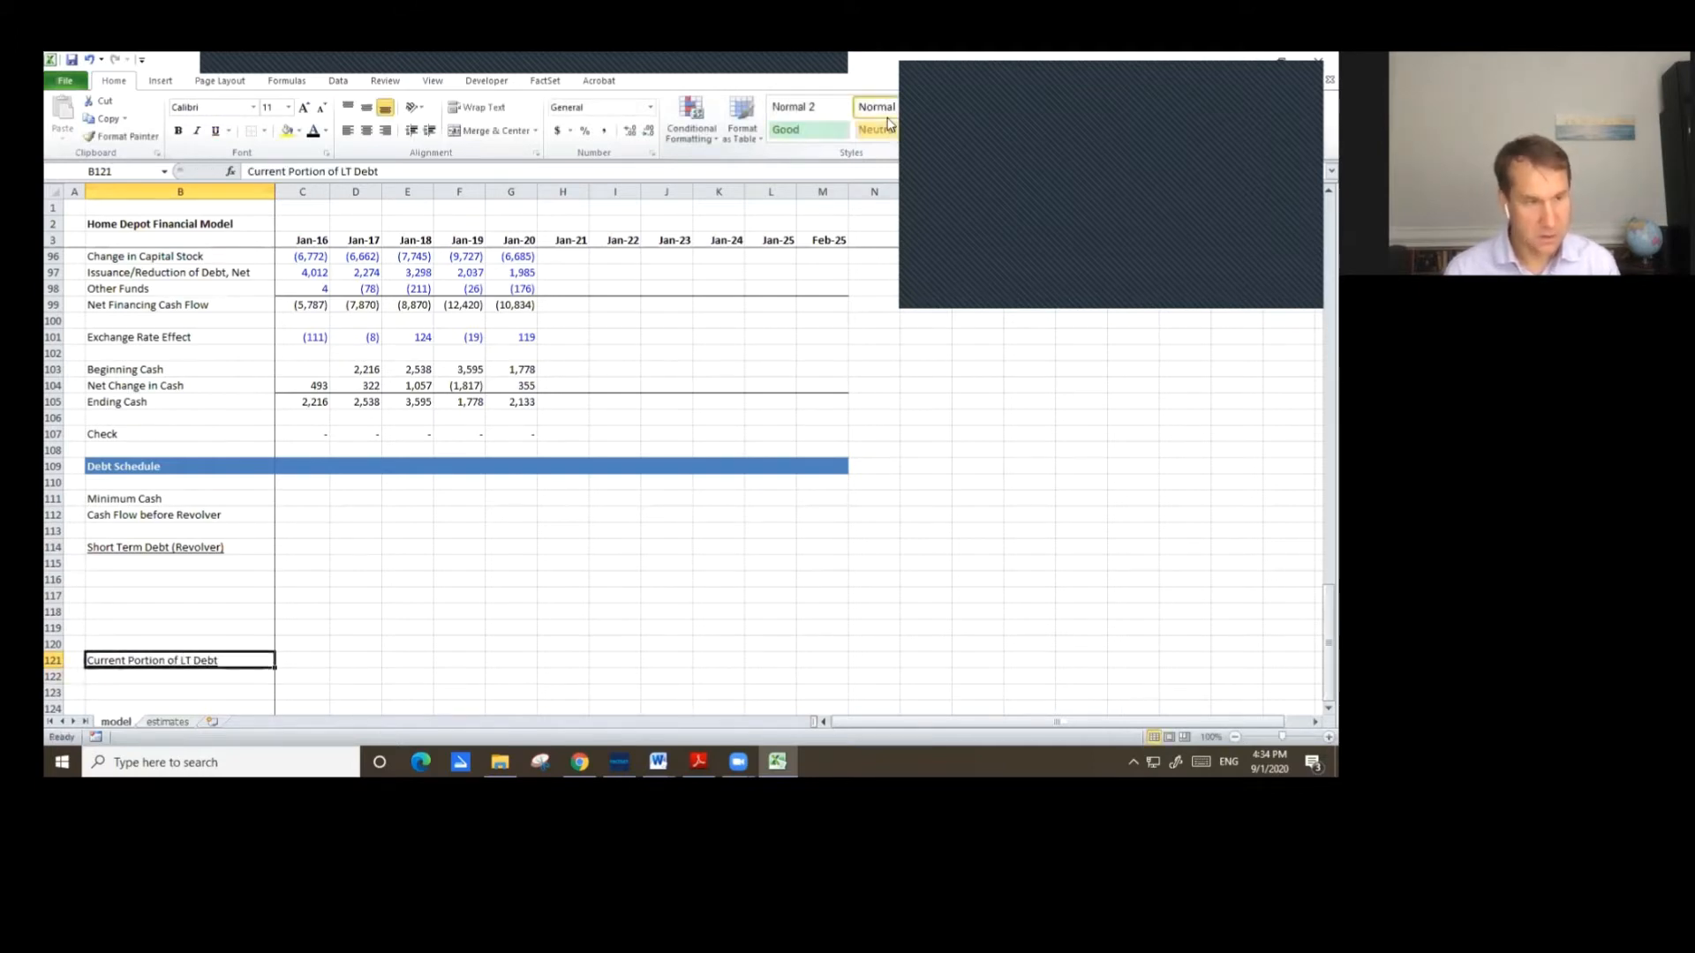
key("Down")
key("Down")
key("Down")
key("Down")
key("Down")
key("Down")
key("Down")
key("Down")
key("Down")
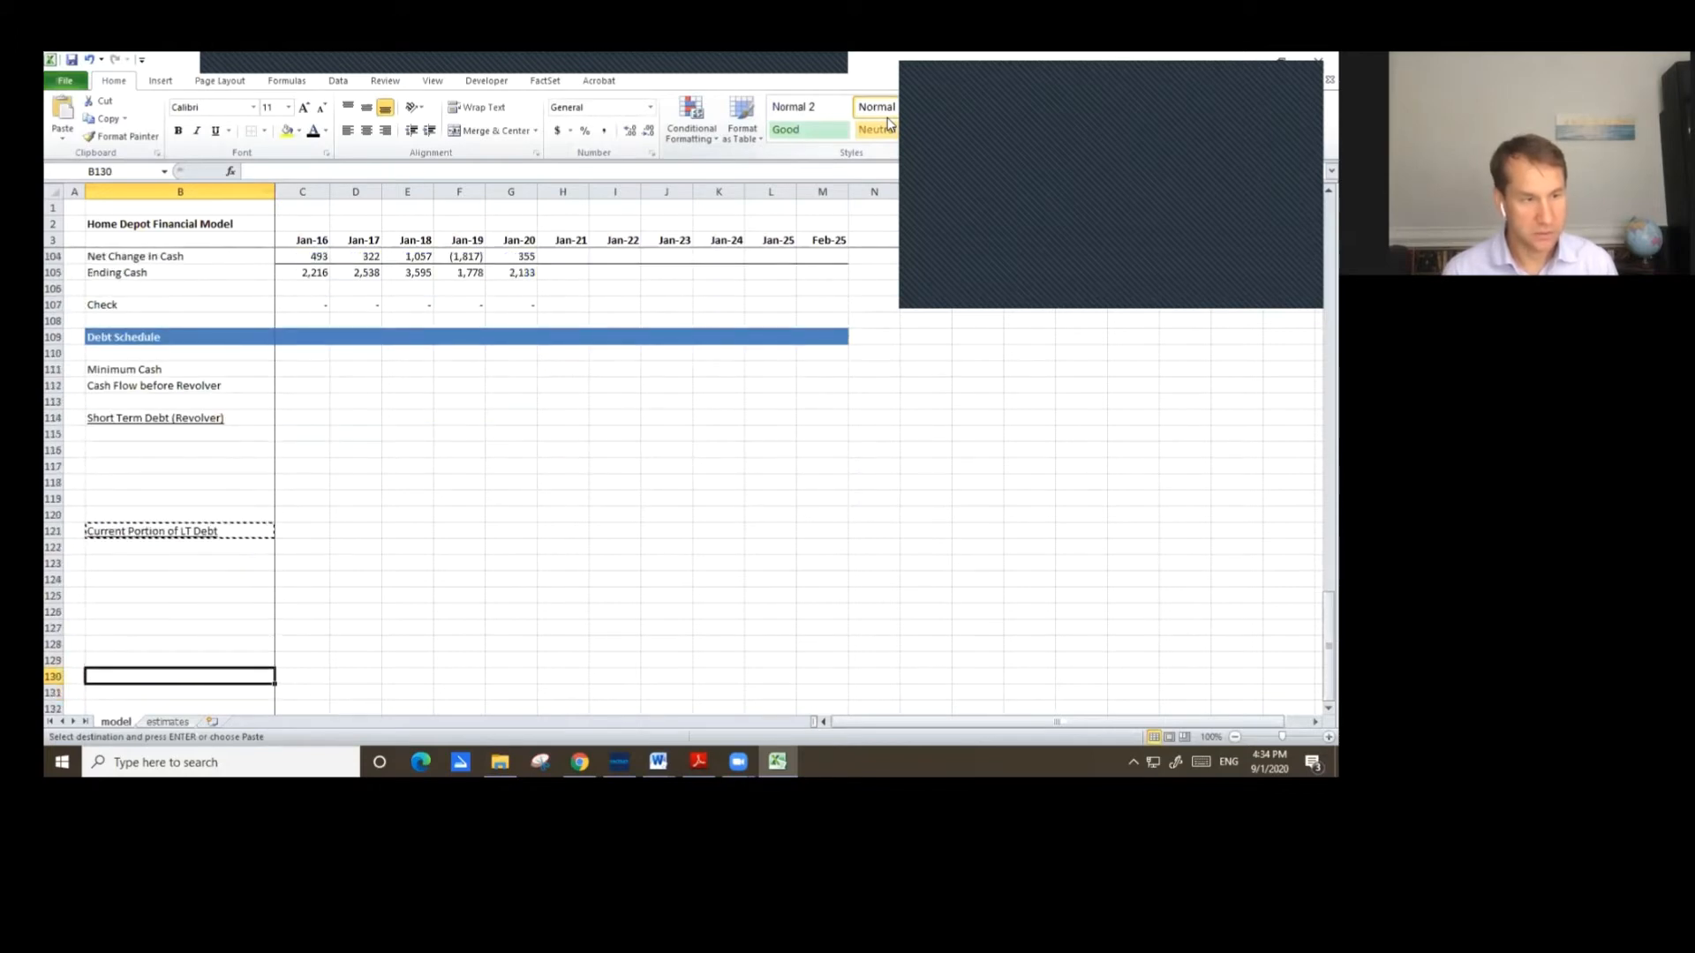
key("ctrl+v")
key("F2")
key("Home")
key("shift+Right")
key("shift+Right")
key("shift+Right")
key("shift+Right")
key("shift+Right")
key("shift+Right")
key("shift+Right")
key("shift+Right")
key("shift+Right")
key("shift+Right")
key("shift+Right")
key("shift+Right")
key("shift+Right")
key("shift+Right")
key("shift+Right")
key("shift+Right")
key("shift+Right")
key("shift+Right")
key("shift+Right")
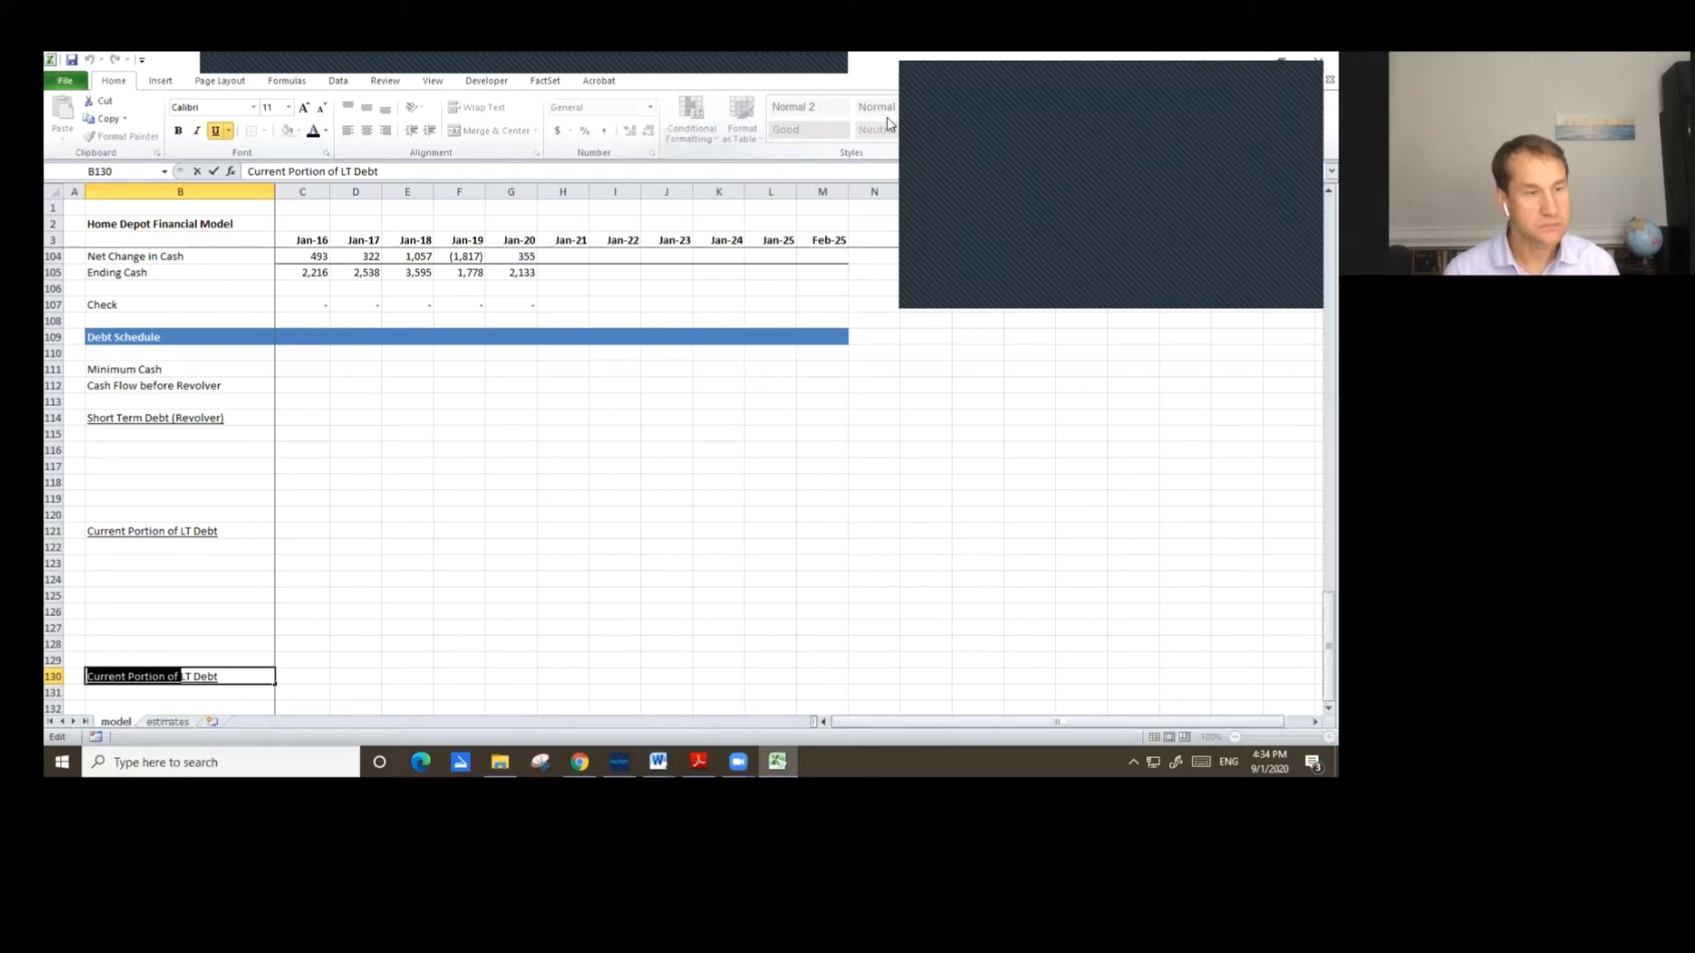
key("Delete")
key("Return")
Add the labels Beginning Balance and (Paydown) / Drawdown in rows 115 and 116 under the revolver header.
key("Up")
key("Up")
key("Up")
key("Up")
key("Up")
key("Up")
key("Up")
key("Up")
key("Up")
key("Up")
key("Up")
key("Up")
key("Up")
key("Up")
key("Up")
key("Up")
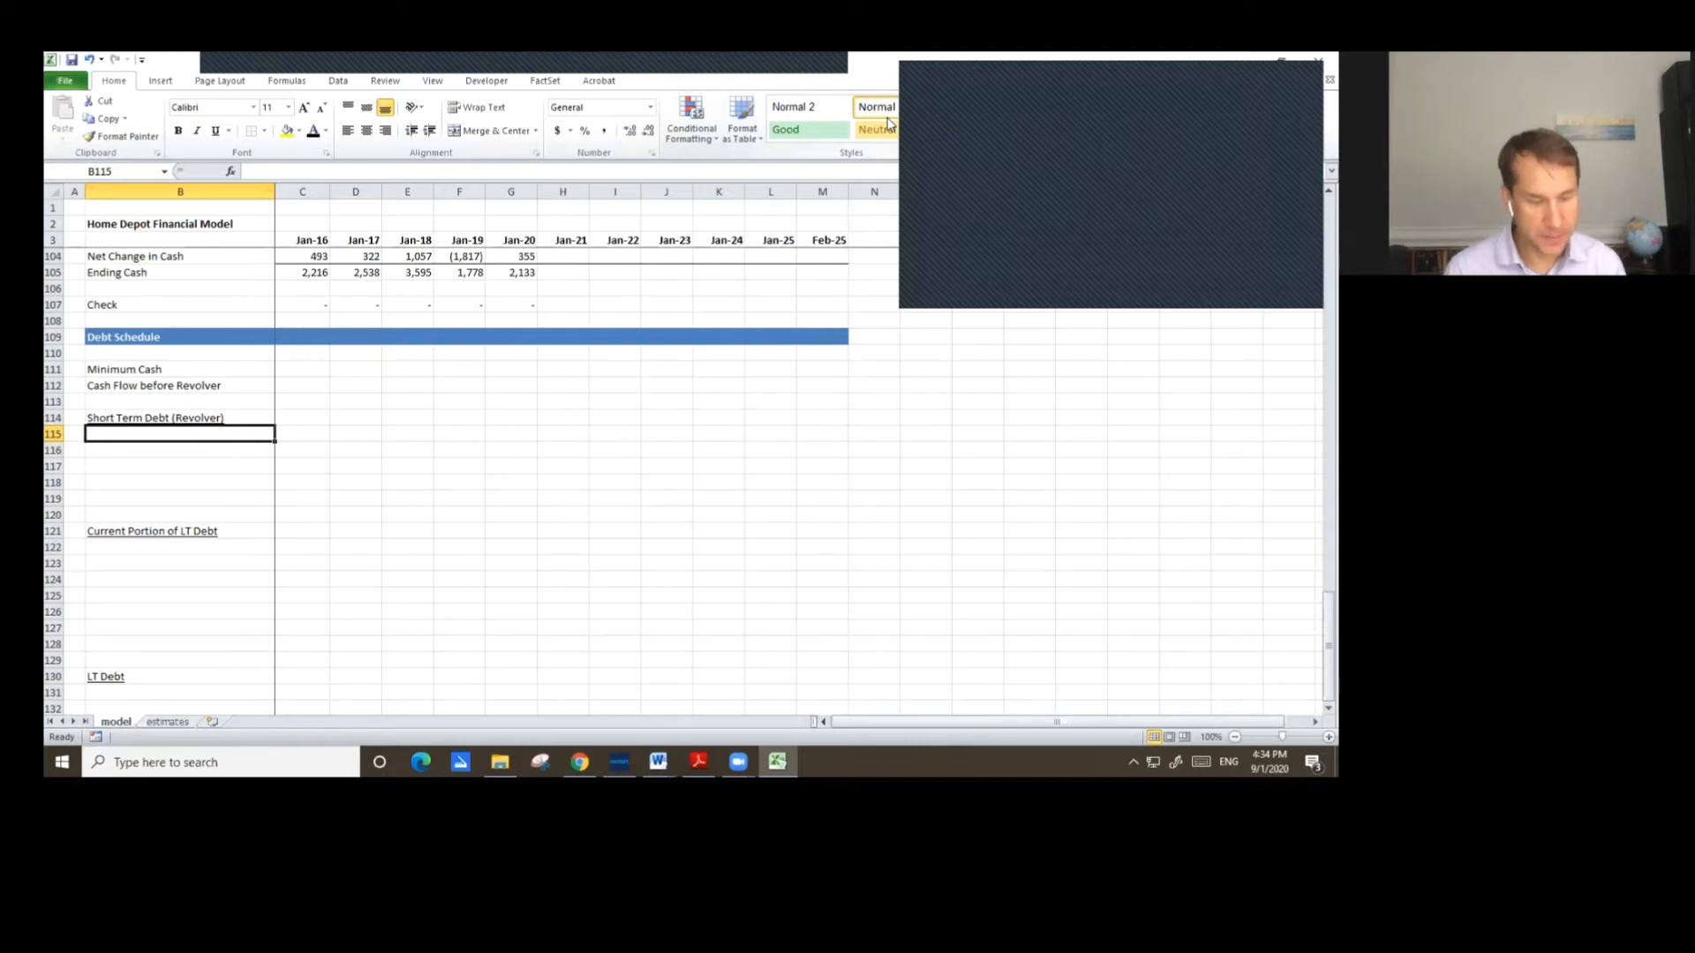
type("Be")
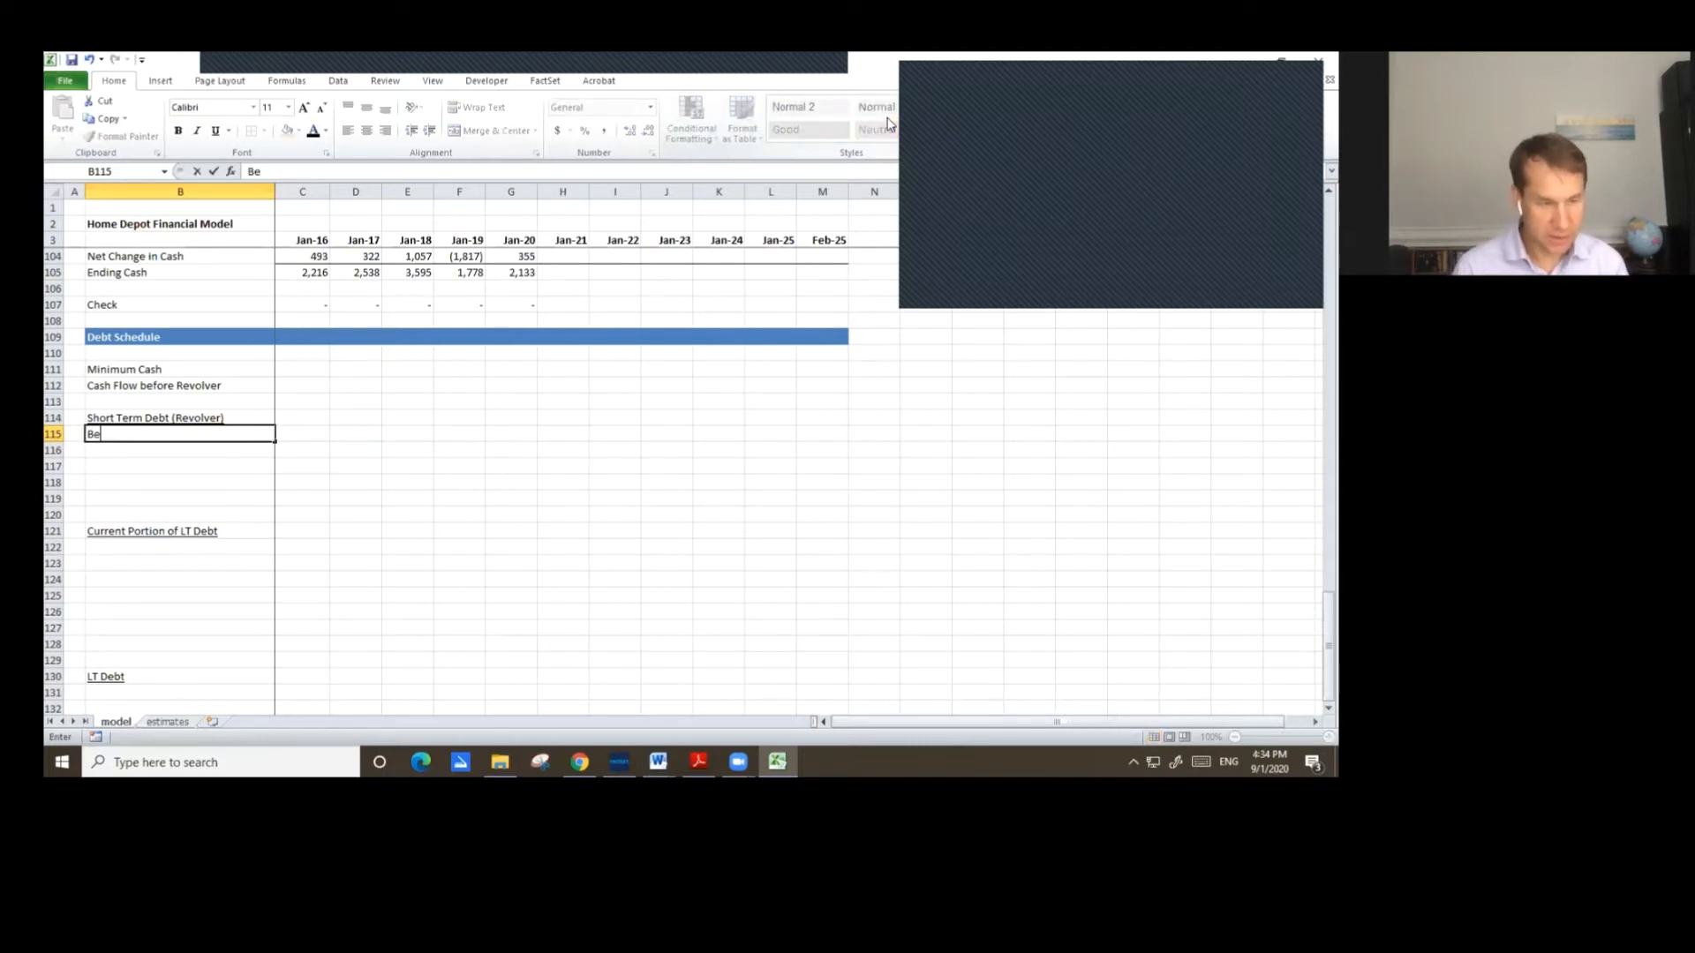
type("ginning ")
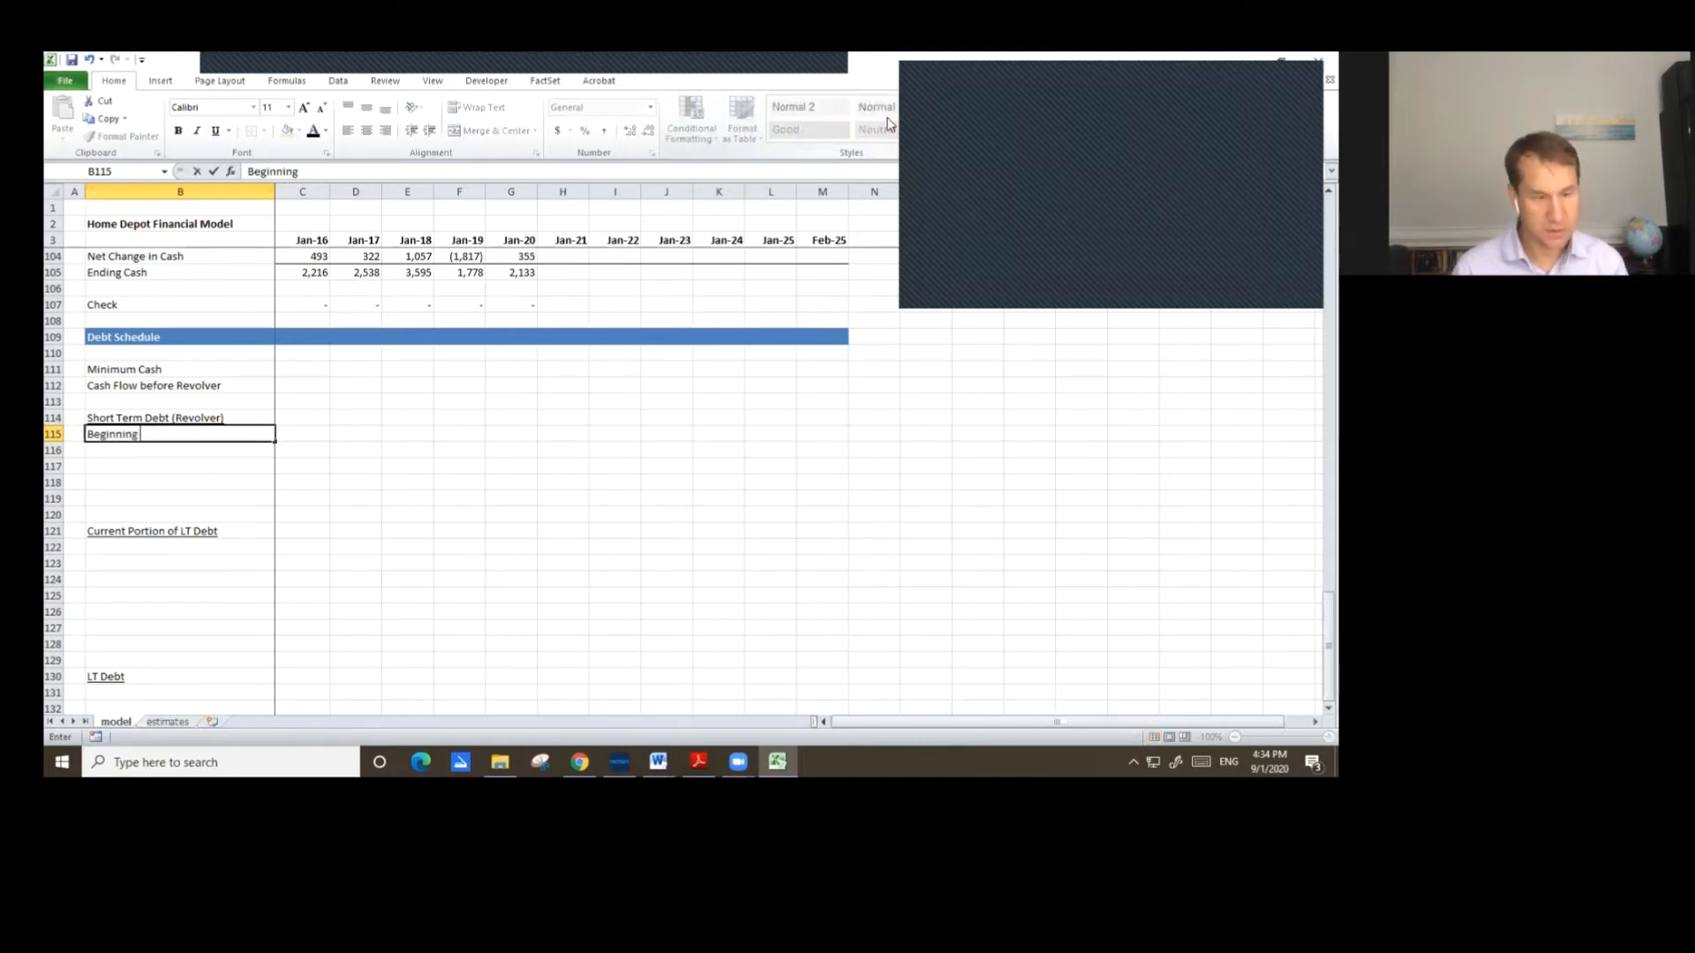
type("Balance")
key("Return")
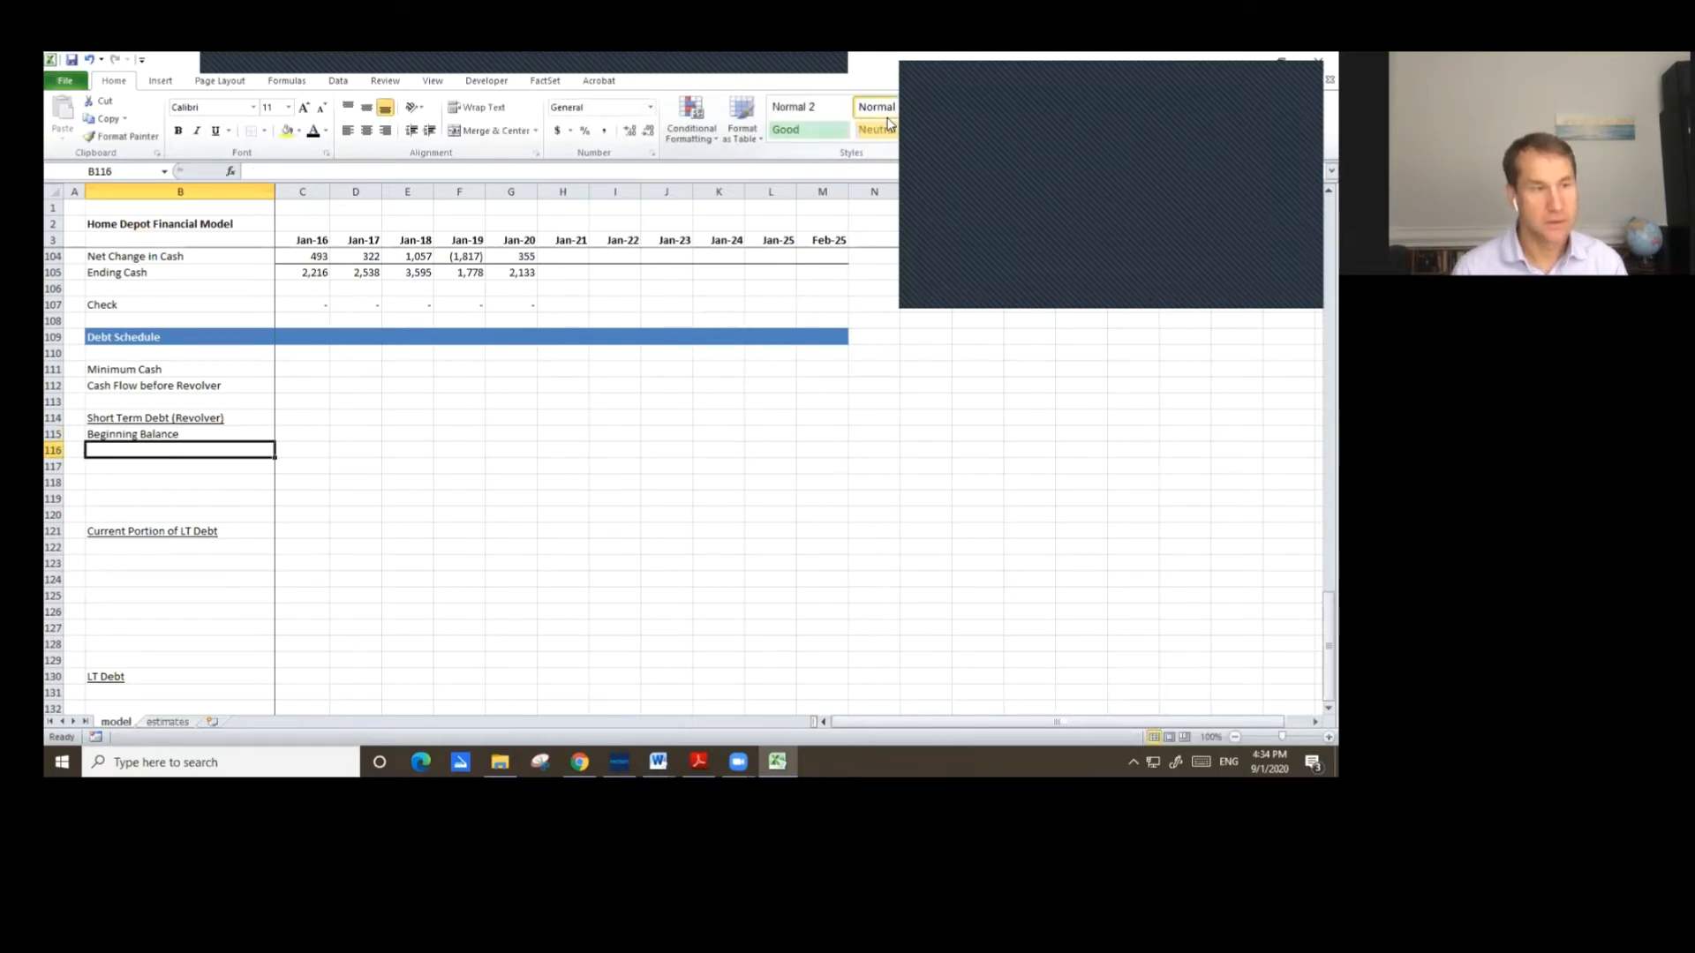
type("(")
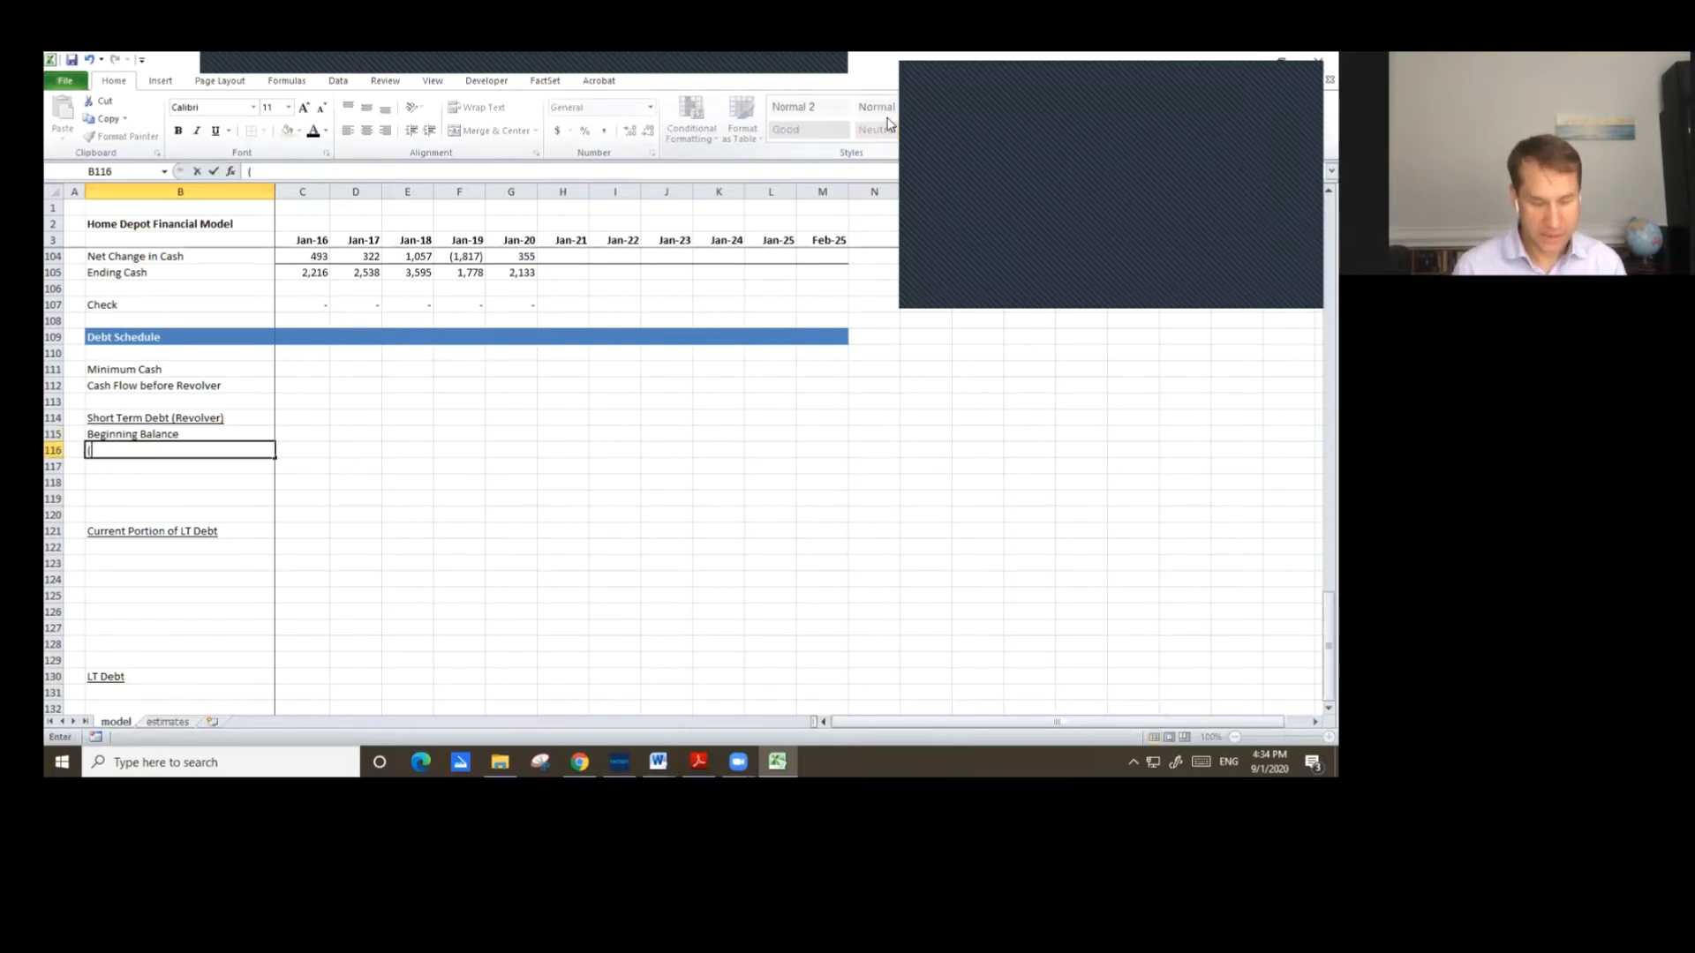
type("Pay")
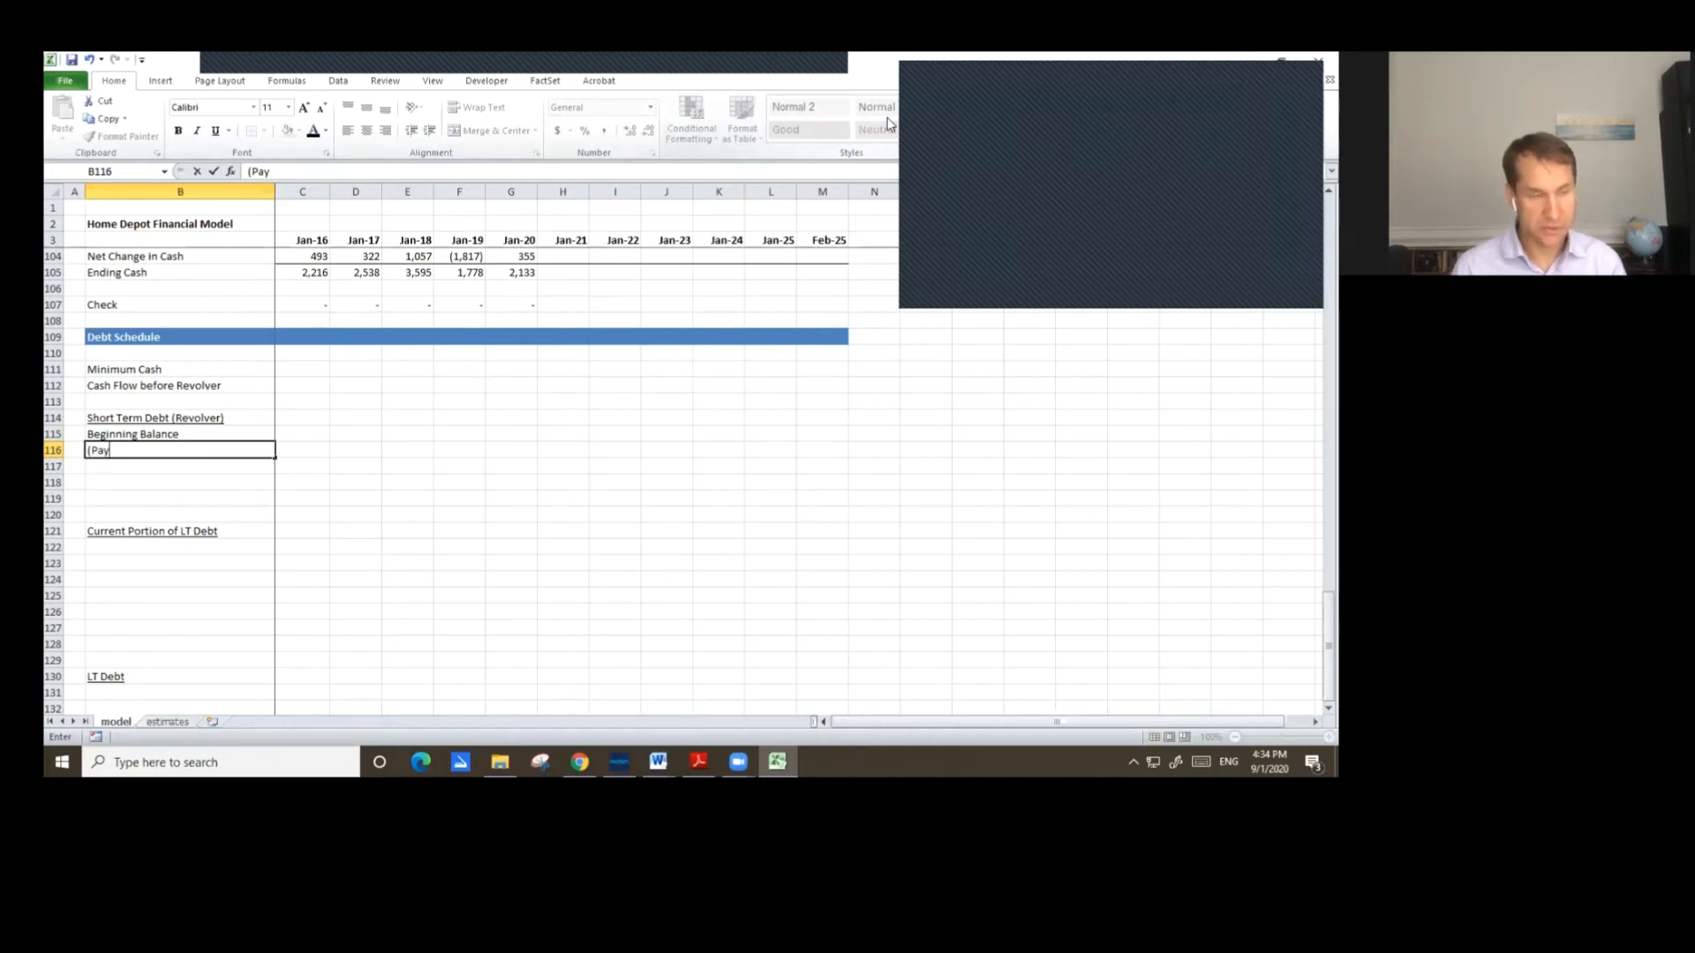
type("down)")
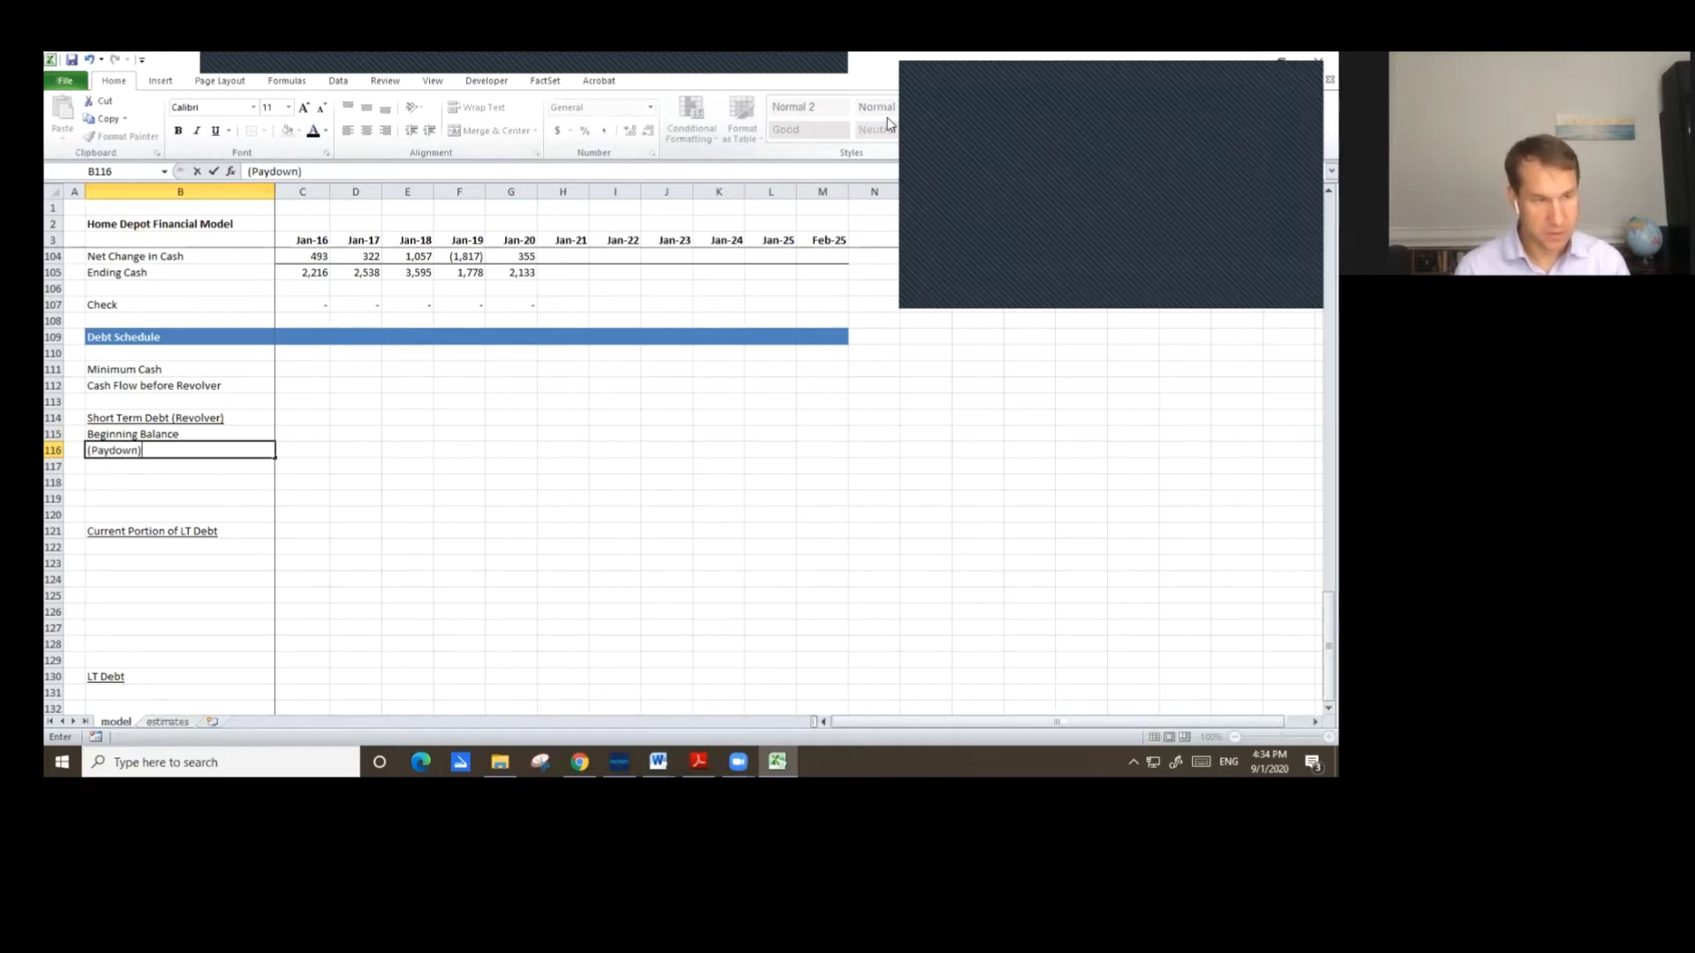
type(" / D")
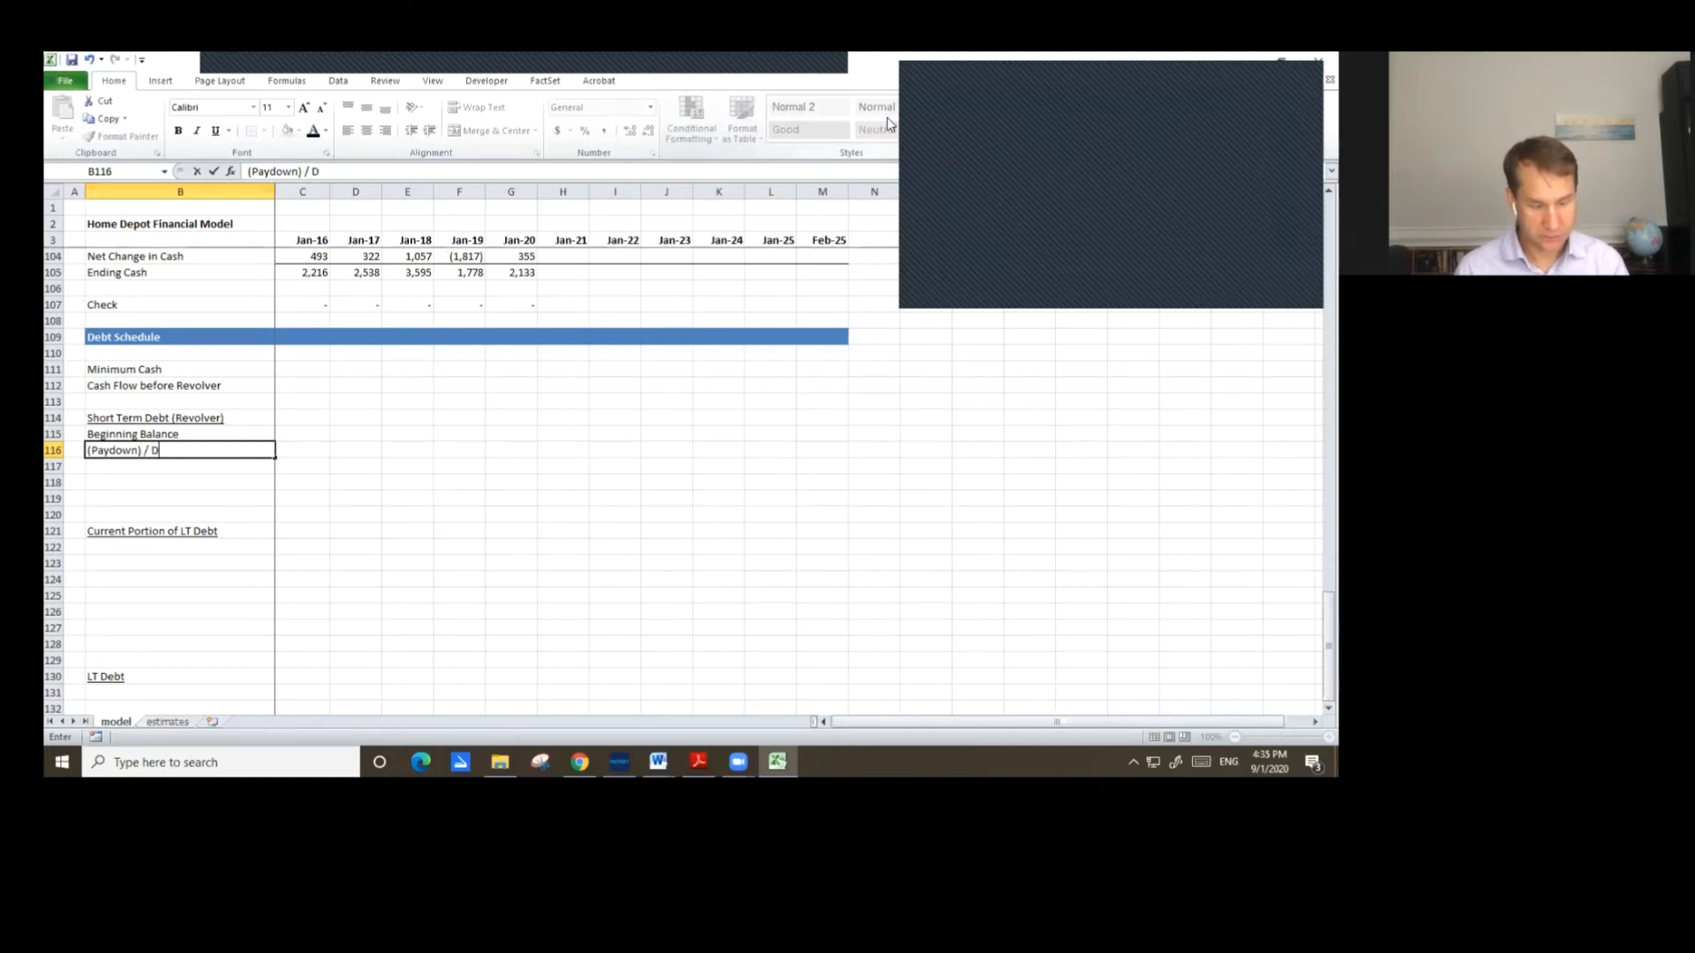
type("raw")
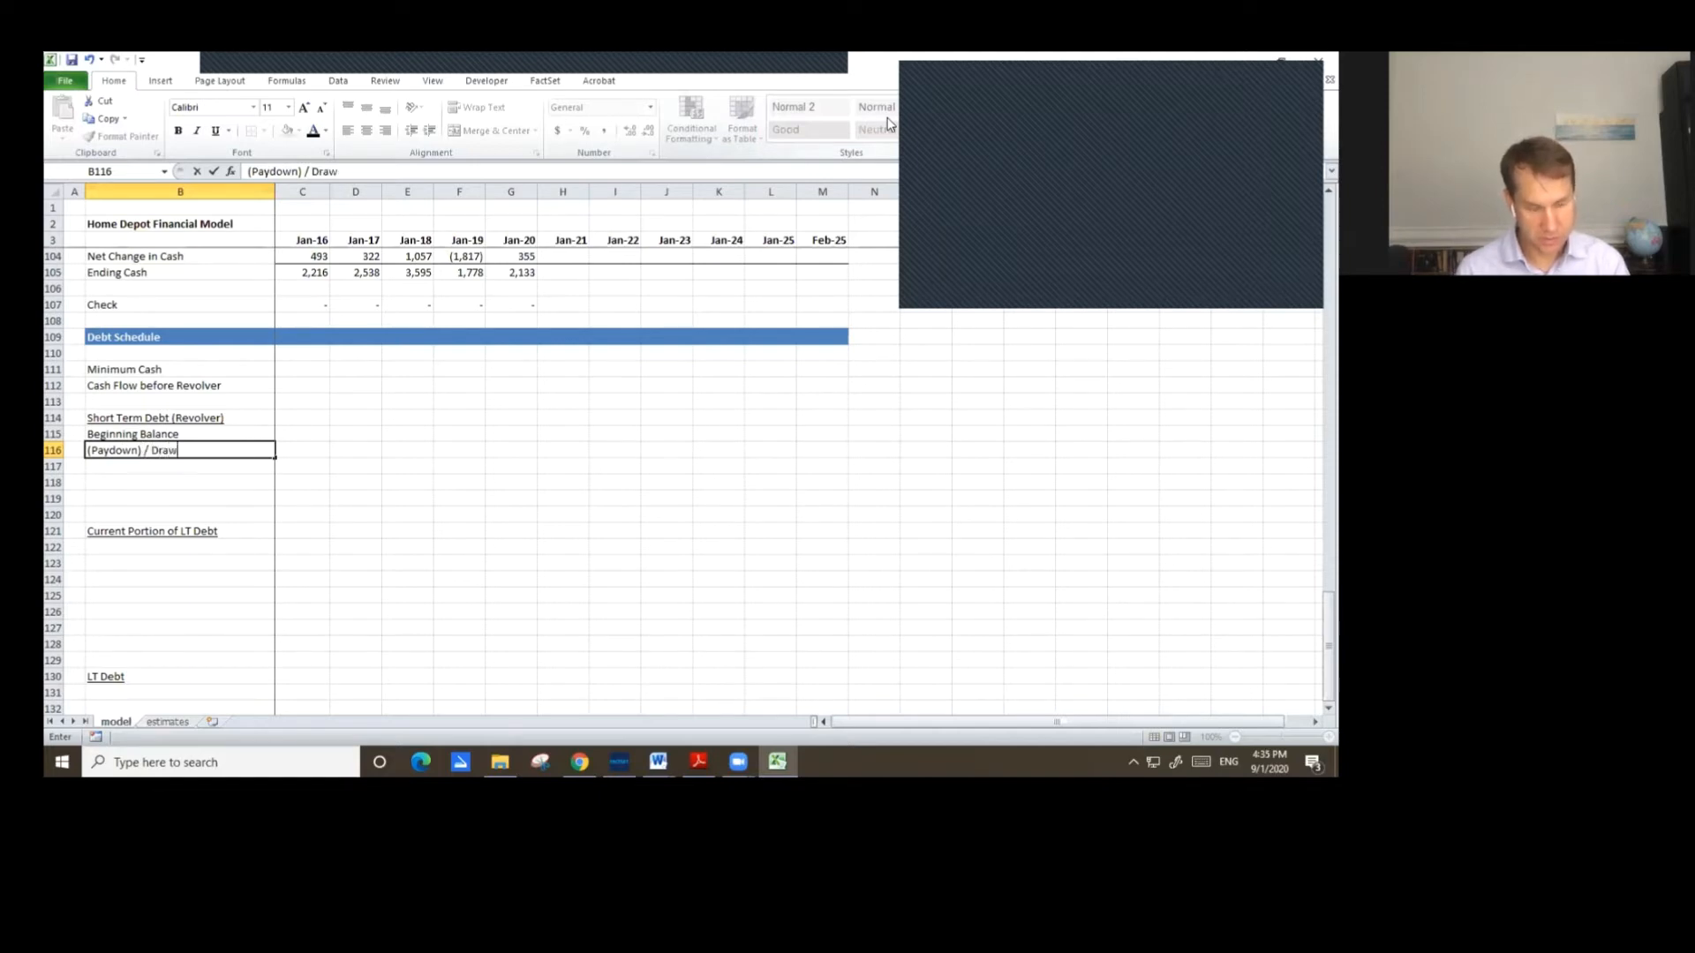
type("down")
key("Return")
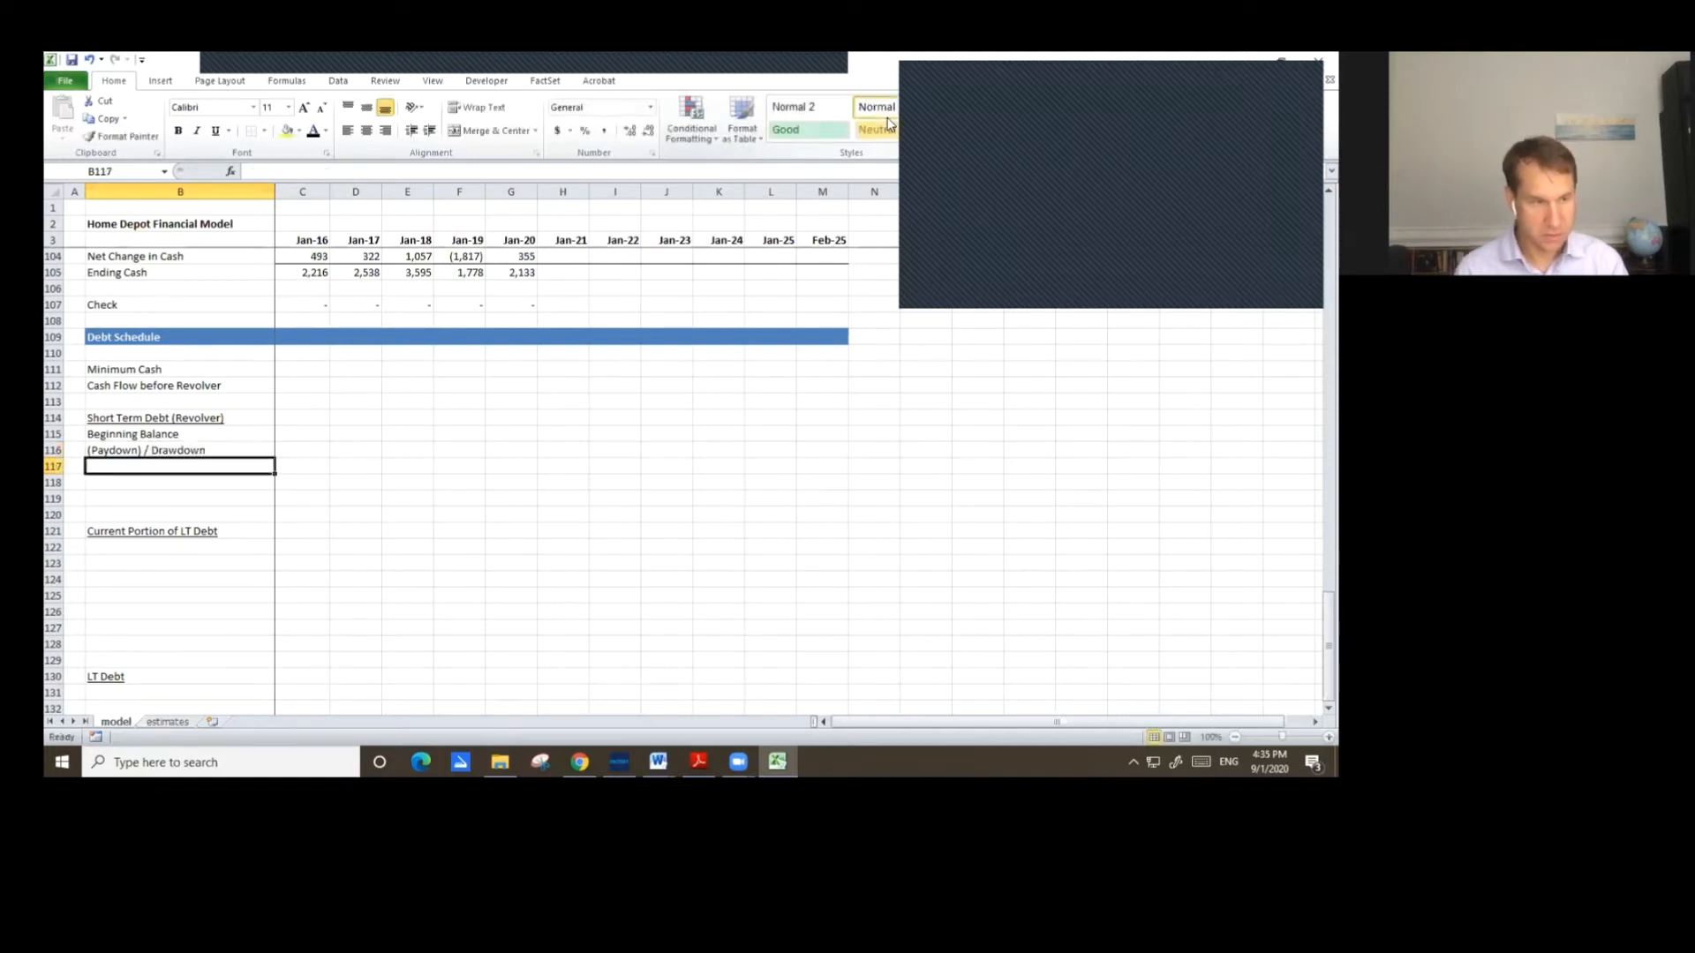
Add the labels Ending Balance and Interest Rate in rows 117 and 118 of the revolver section.
type("Ending")
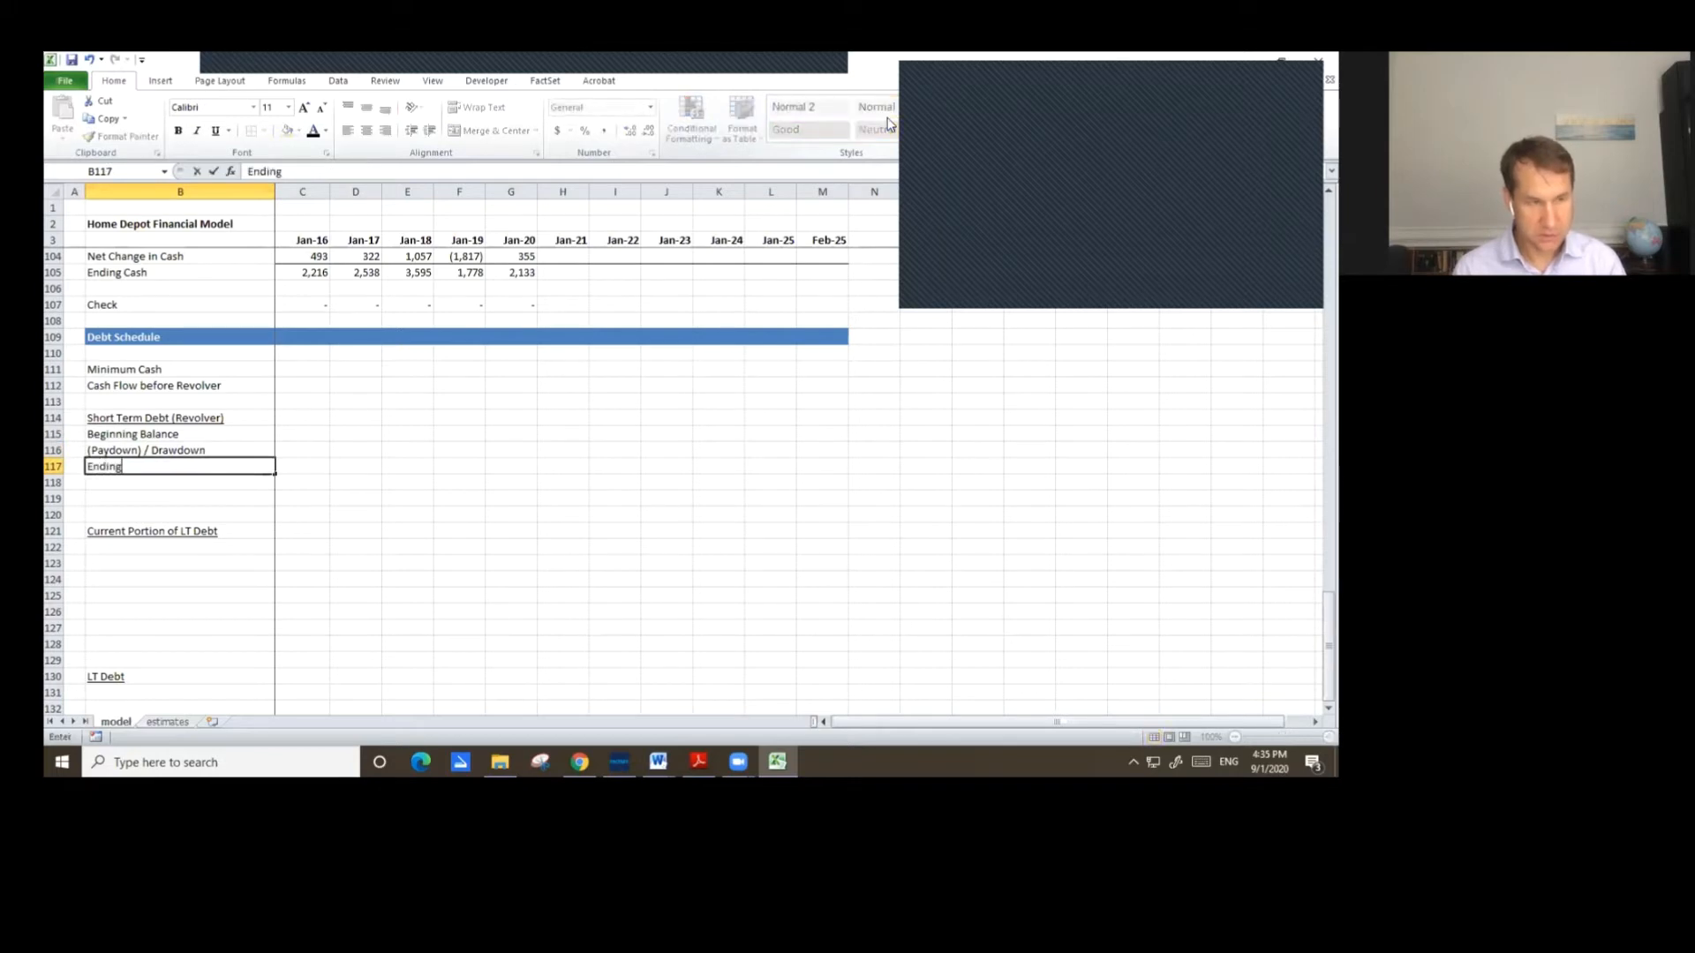
type(" Balance")
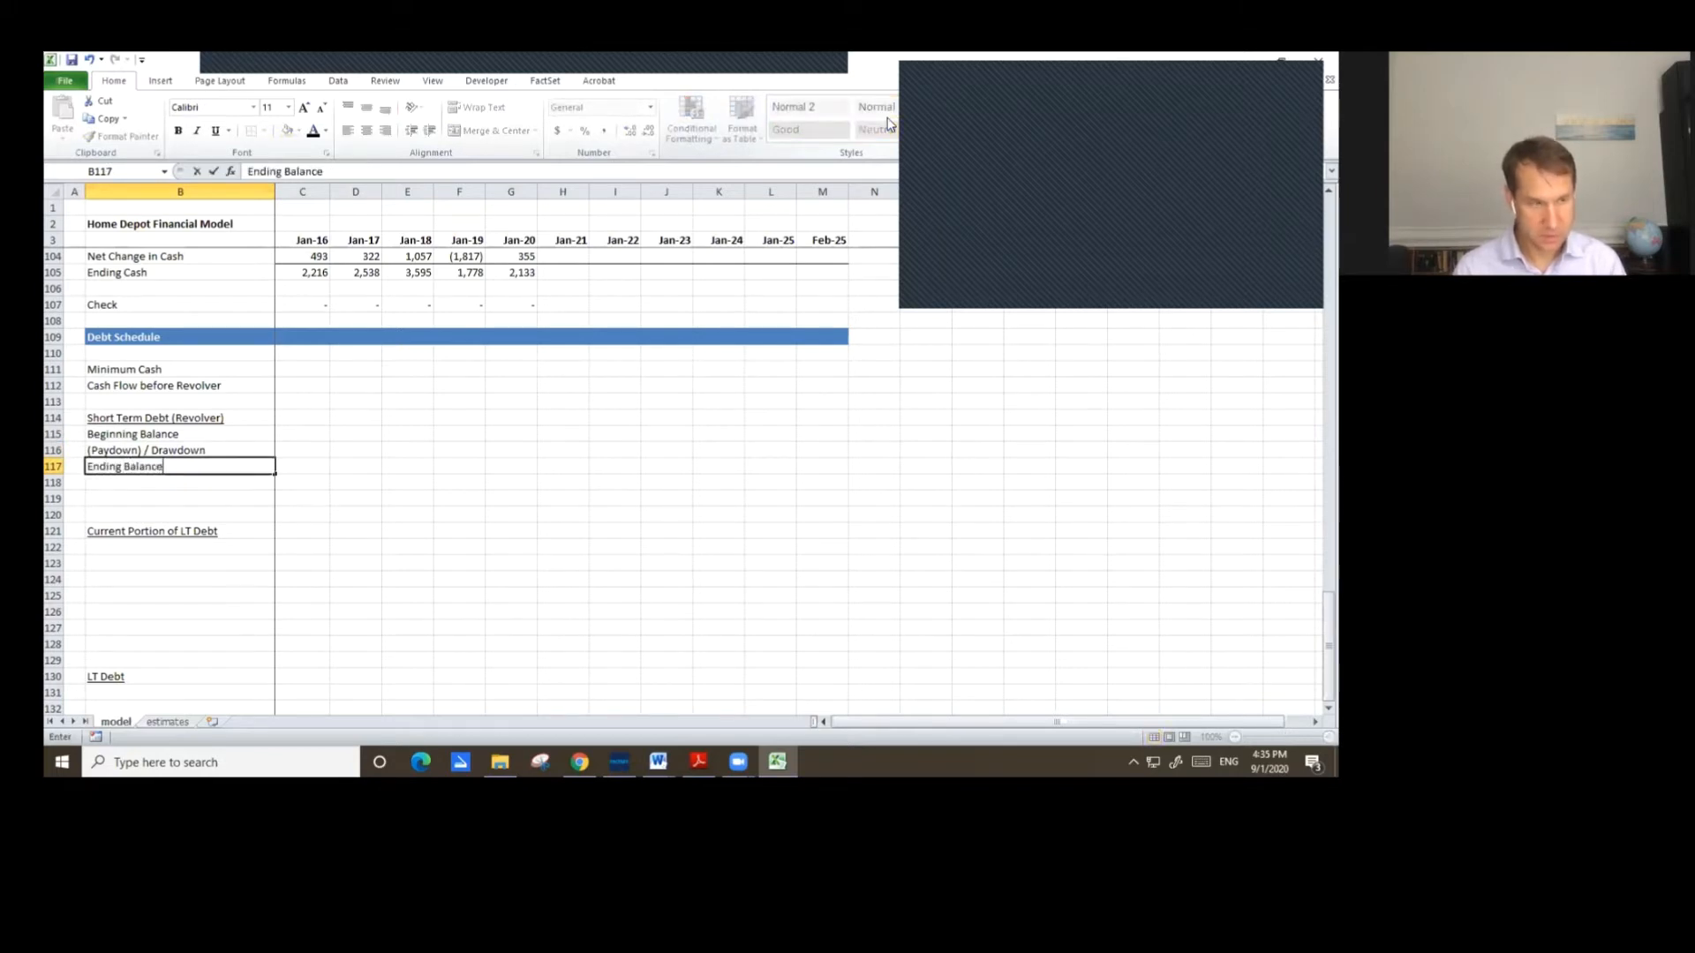
key("Return")
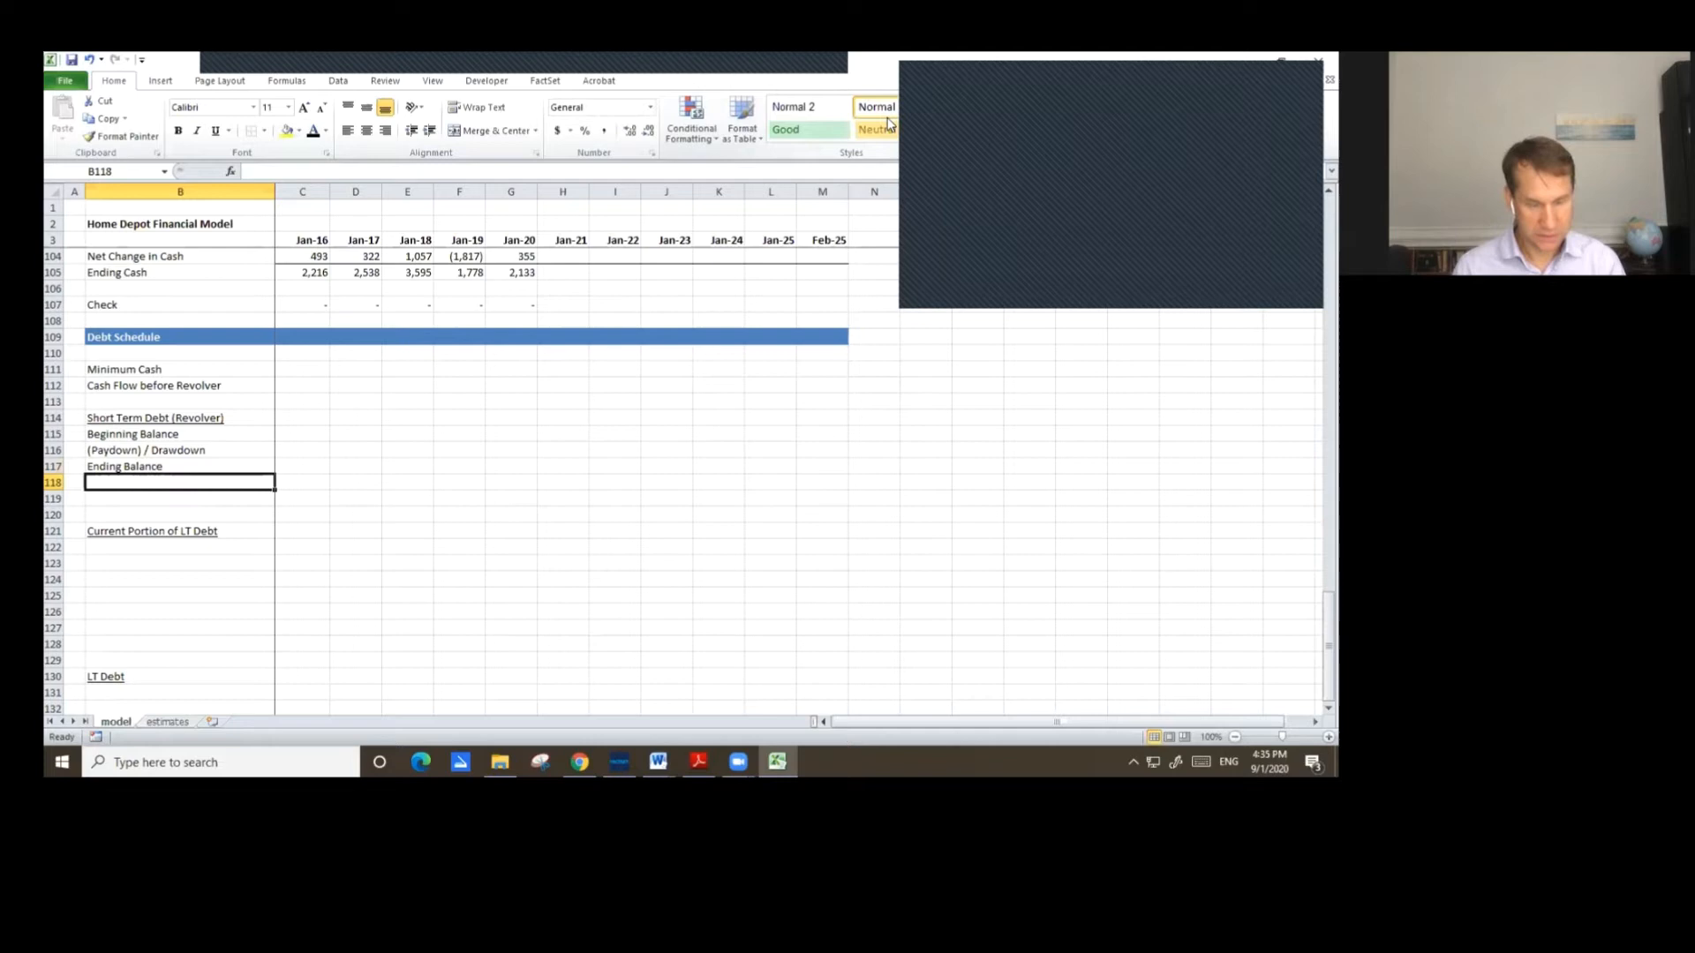
type("Interest Rate")
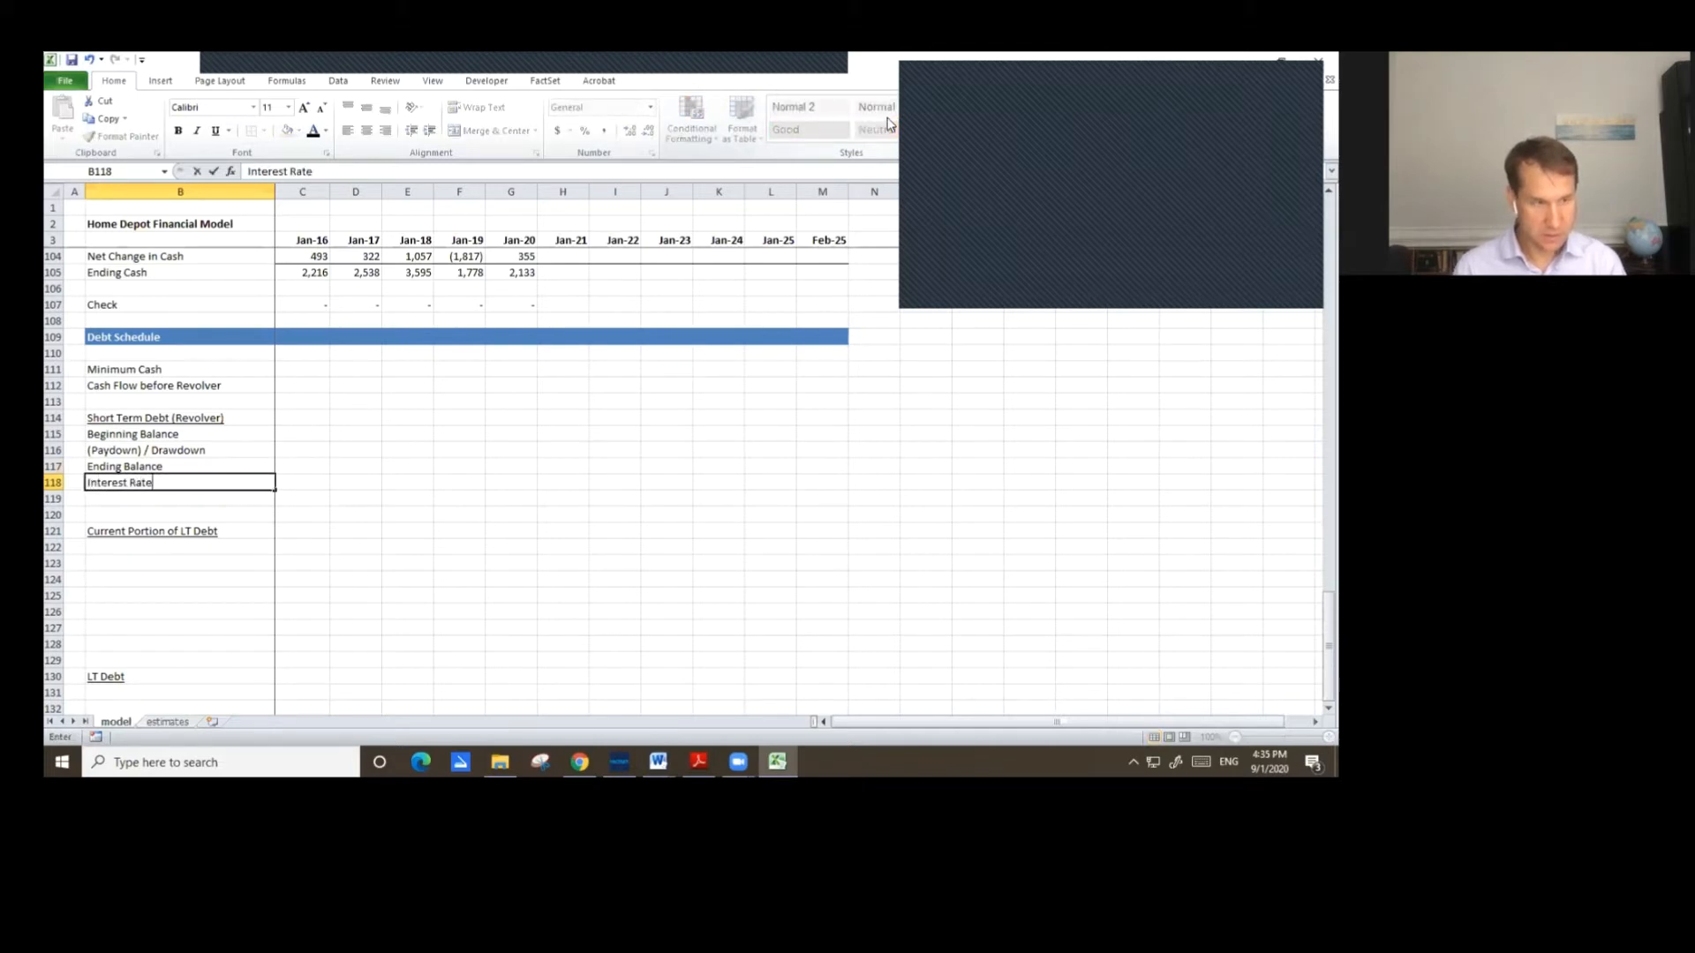
key("Return")
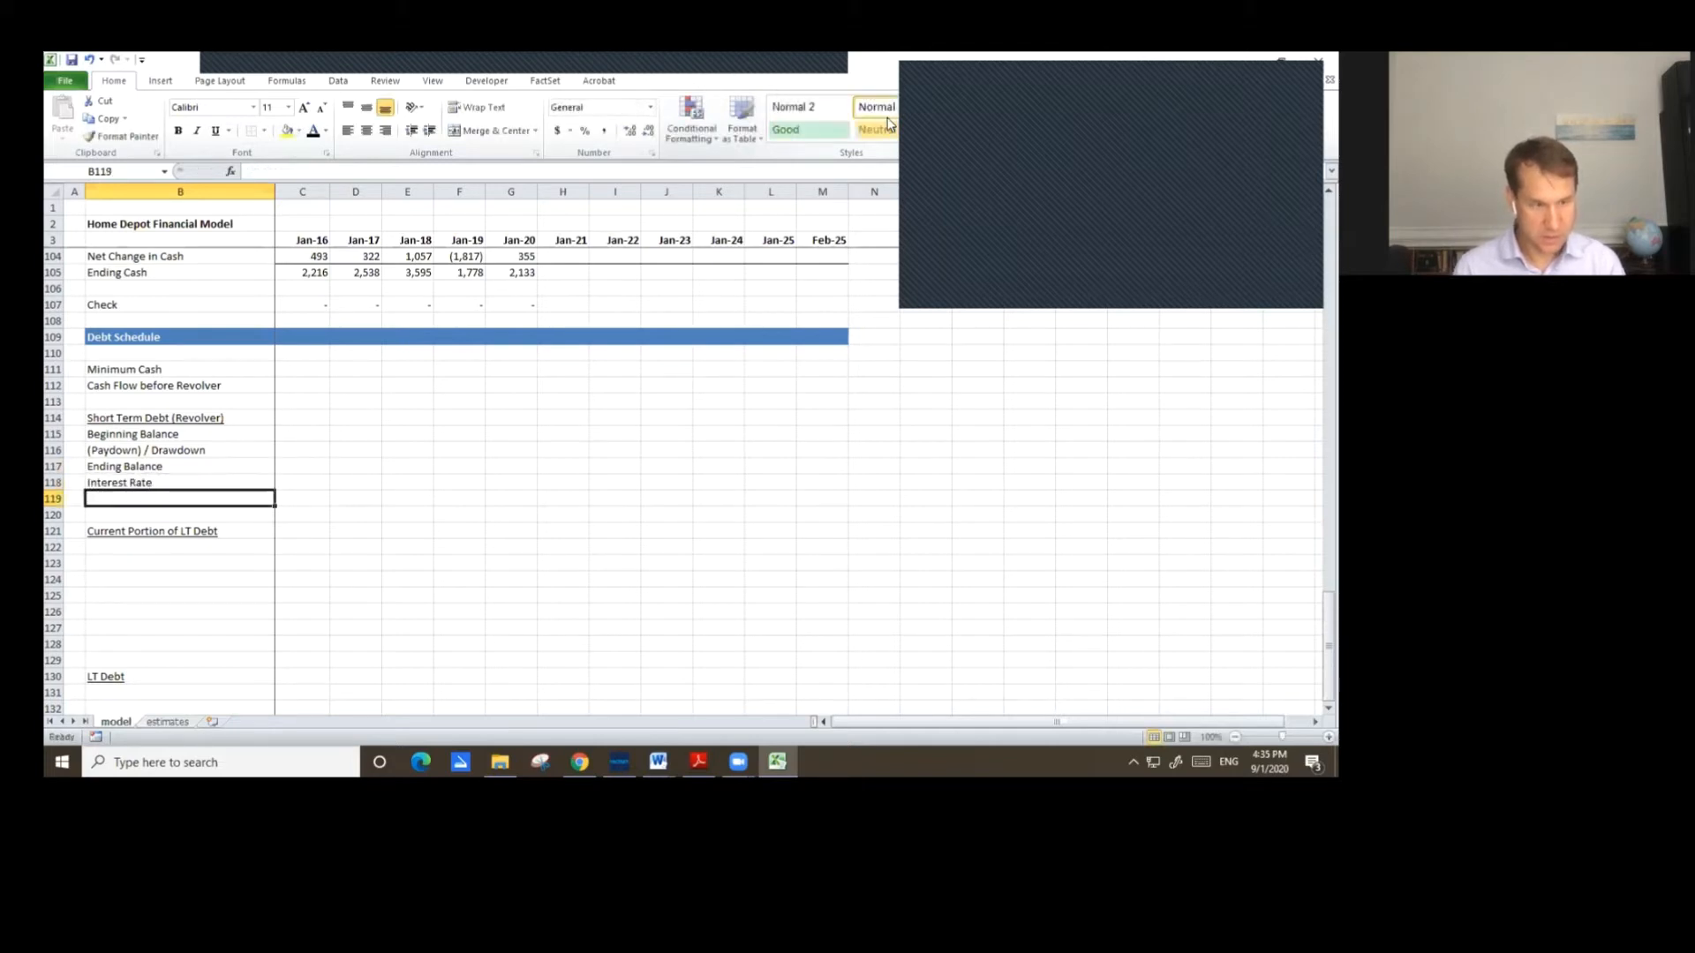
Enter the label Interest Expense in row 119 of the revolver section.
type("Enterest")
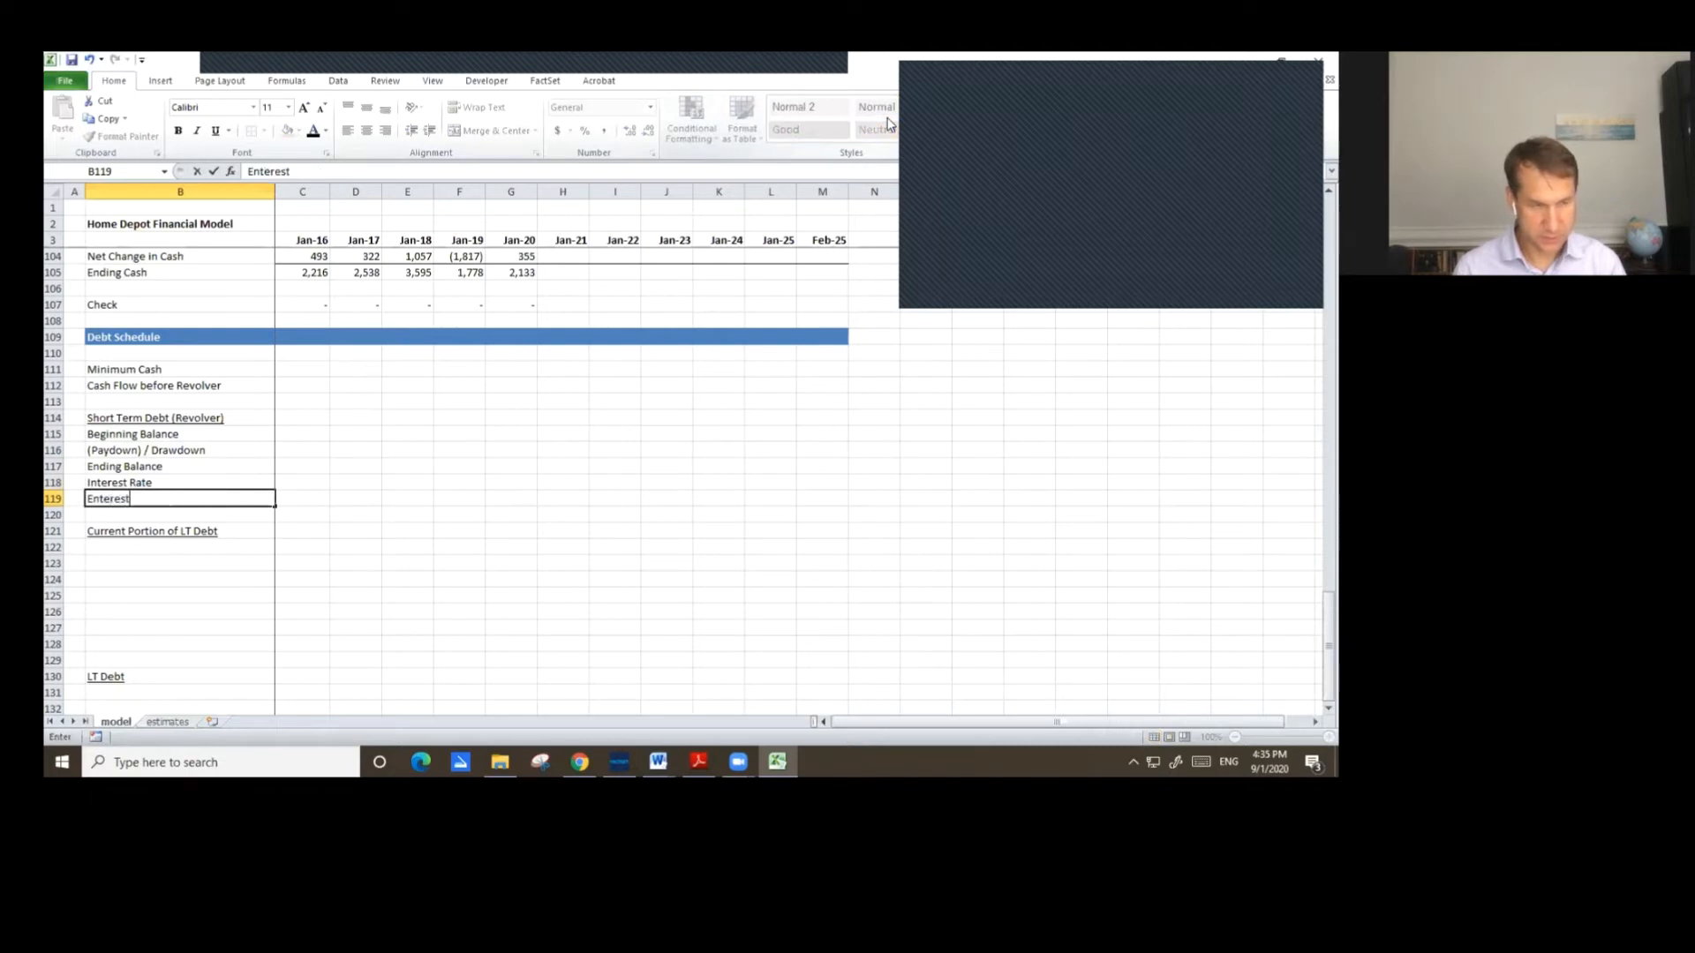
key("Escape")
type("Interest Expense")
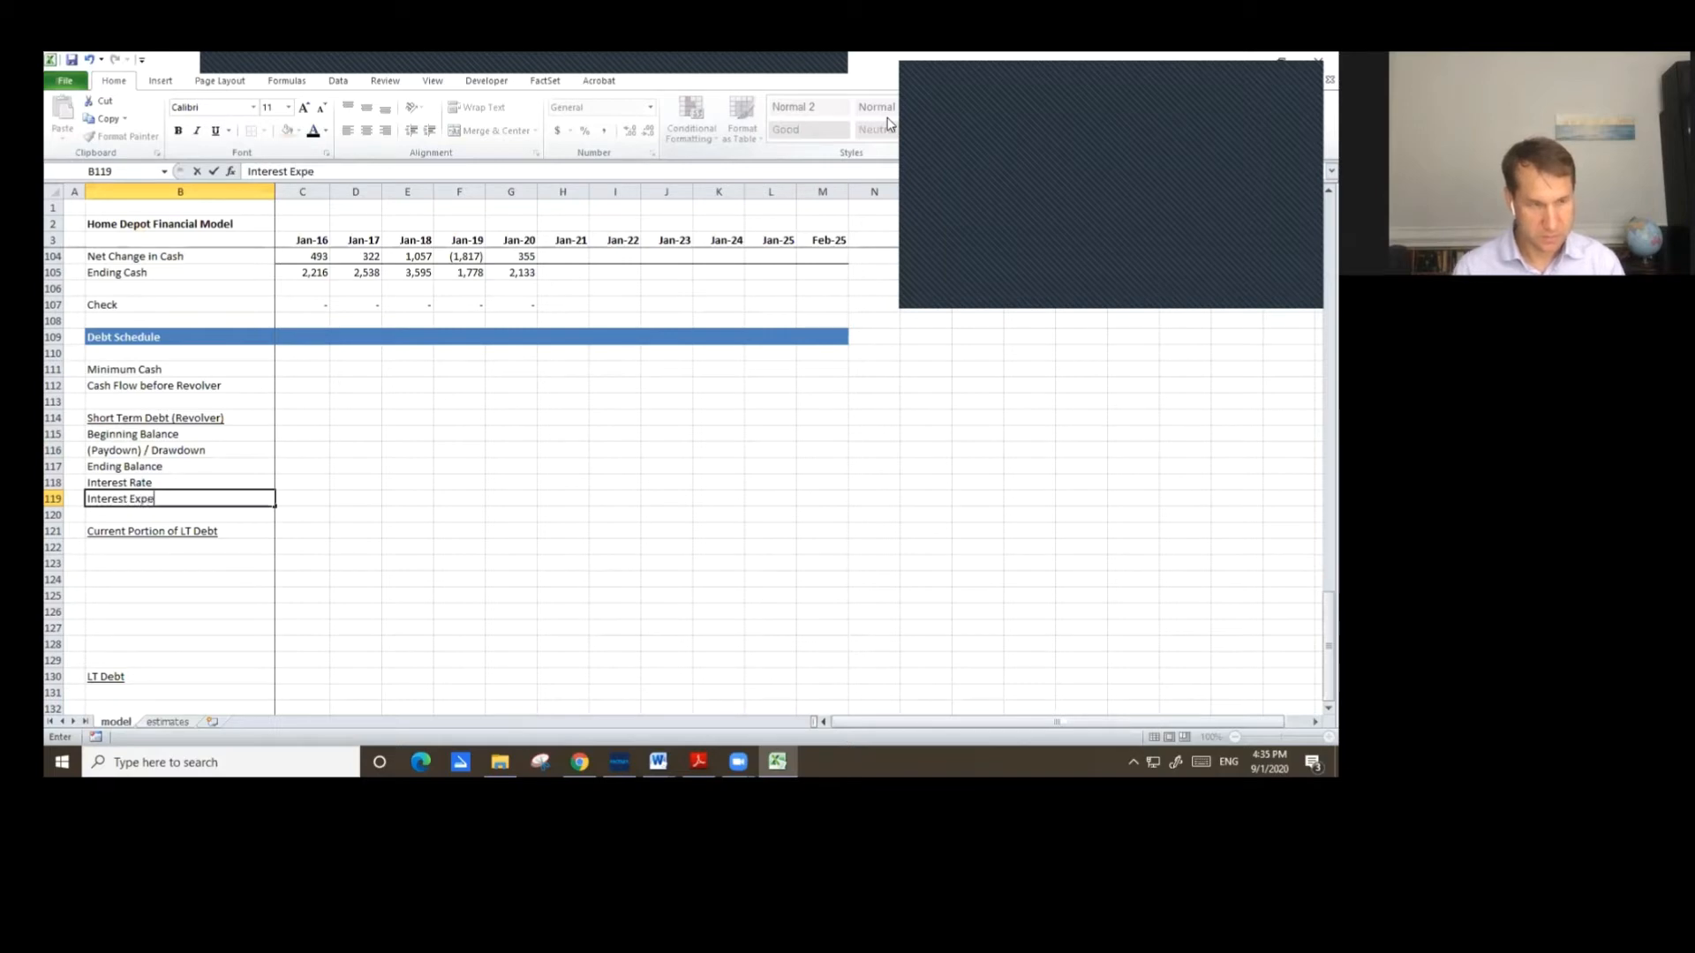
key("Return")
Copy the five revolver line labels into both the Current Portion of LT Debt and LT Debt sections.
key("Up")
key("Up")
key("Up")
key("Up")
key("Up")
key("shift+Down")
key("shift+Down")
key("shift+Down")
key("shift+Down")
key("ctrl+c")
key("Down")
key("Down")
key("Down")
key("Down")
key("Down")
key("Down")
key("Down")
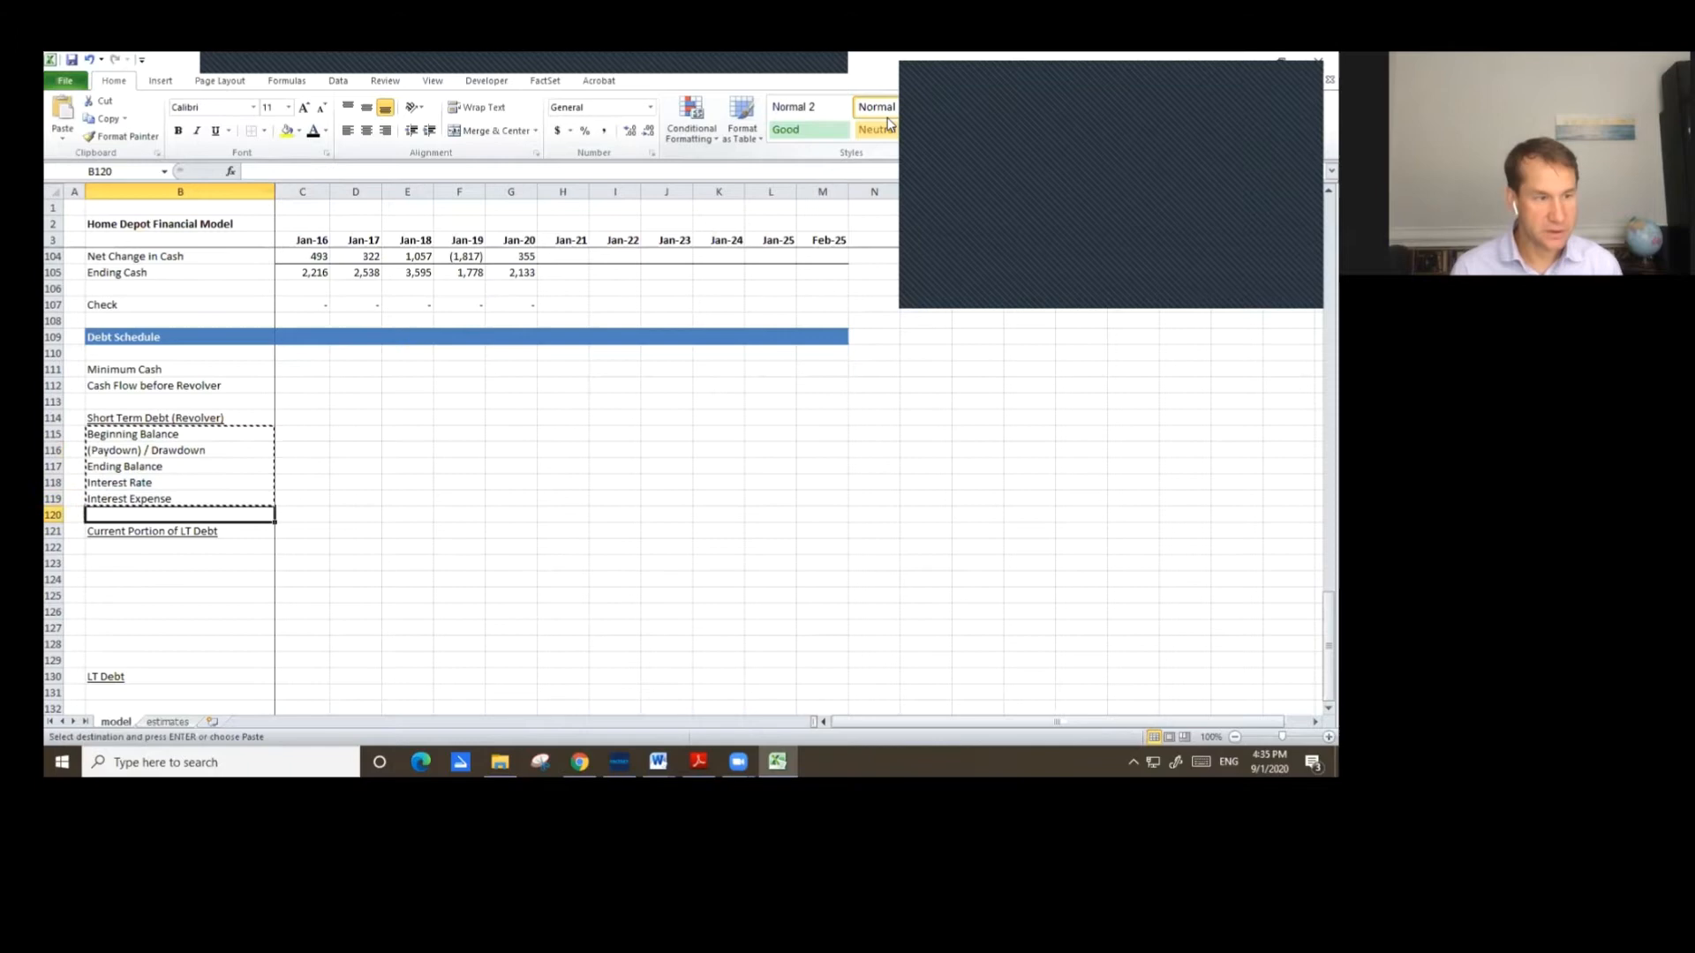
key("ctrl+v")
key("Down")
key("Down")
key("Down")
key("Down")
key("Down")
key("Down")
key("Down")
key("Down")
key("Down")
key("ctrl+v")
Delete the two blank rows above the LT Debt section so one empty row separates it.
key("Up")
key("Up")
key("Up")
key("Up")
key("shift+Down")
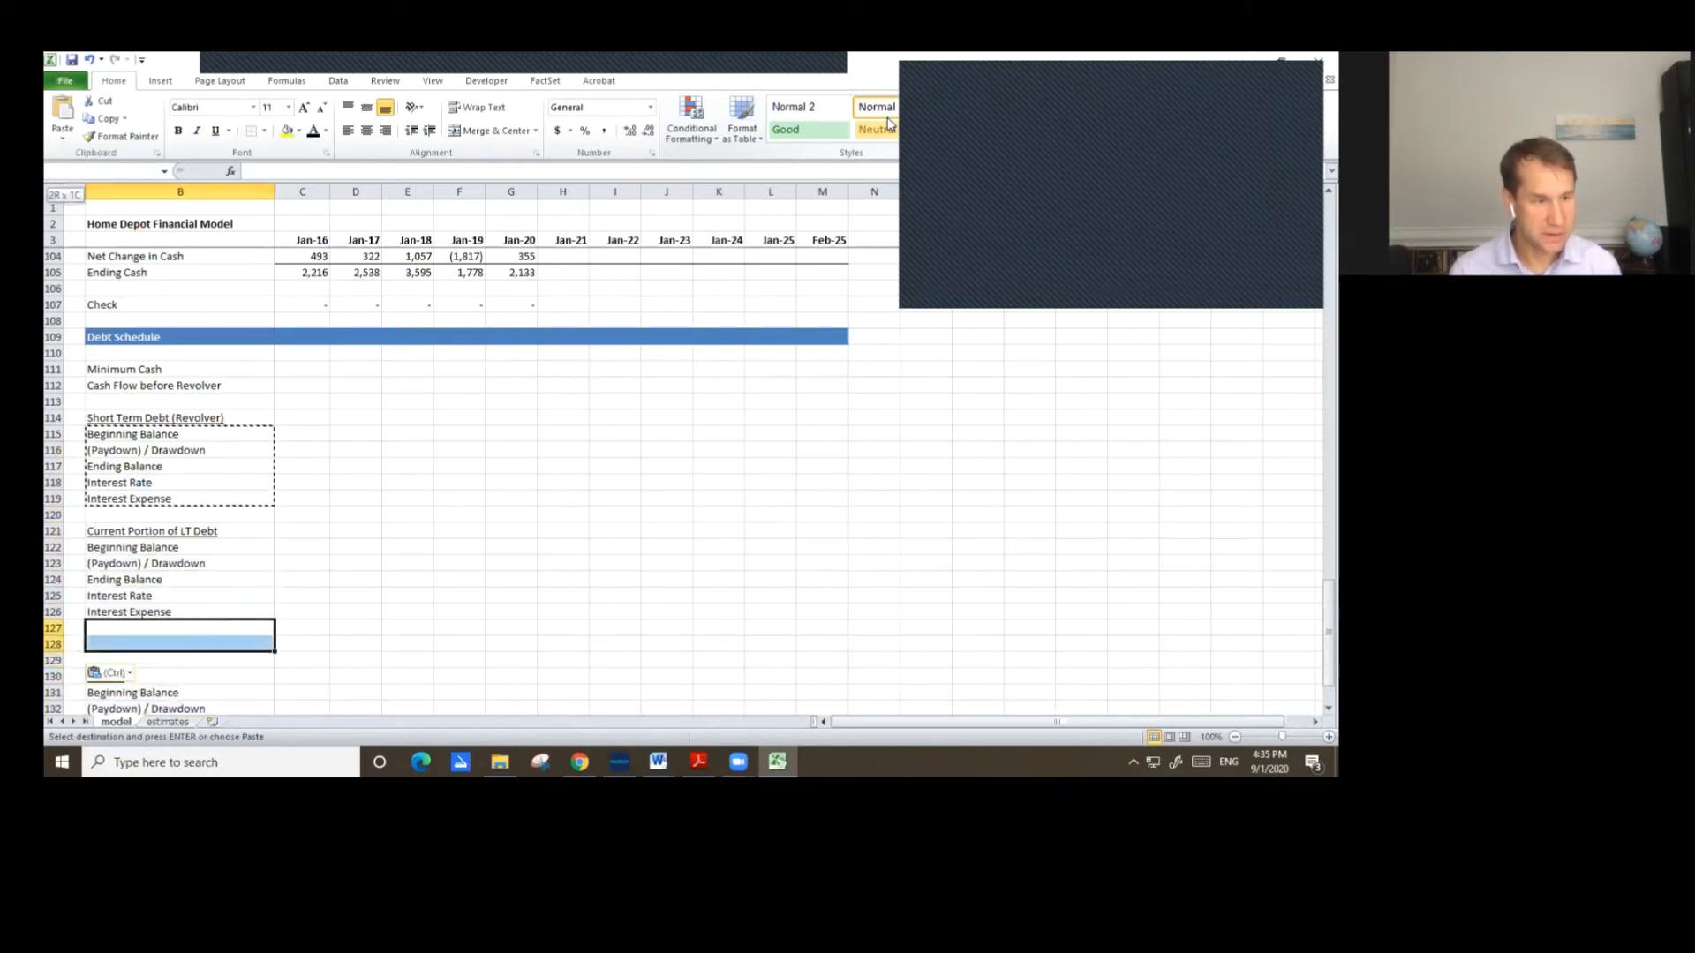
key("Escape")
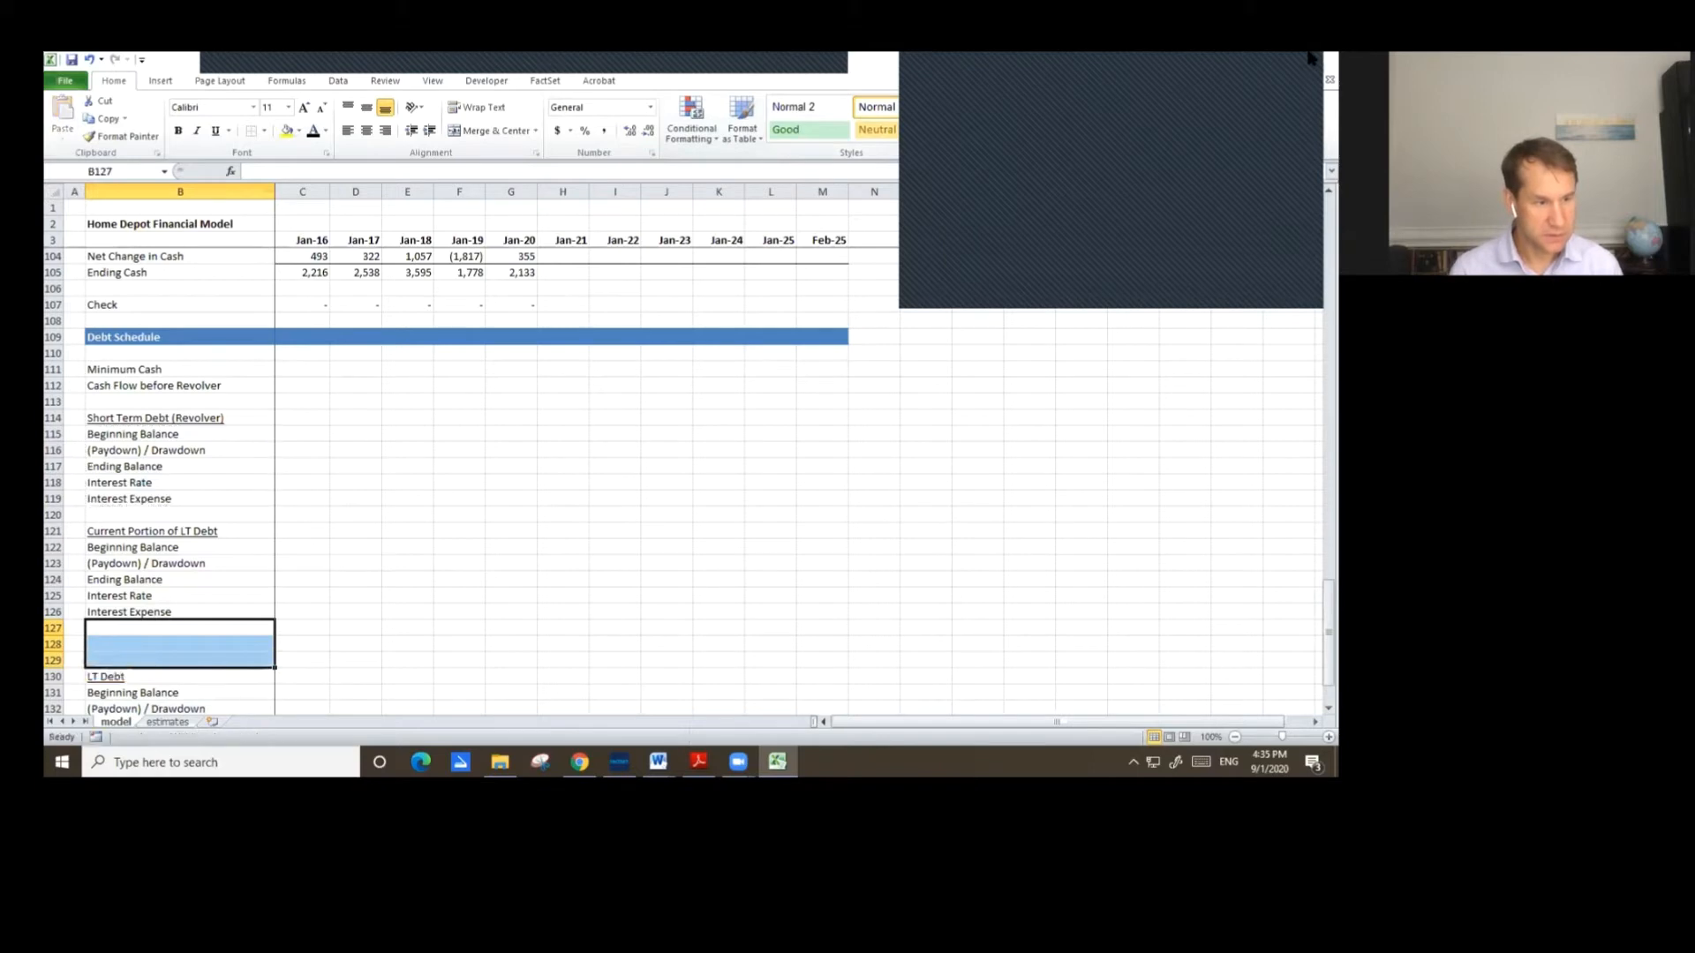
key("shift+Up")
key("shift+Down")
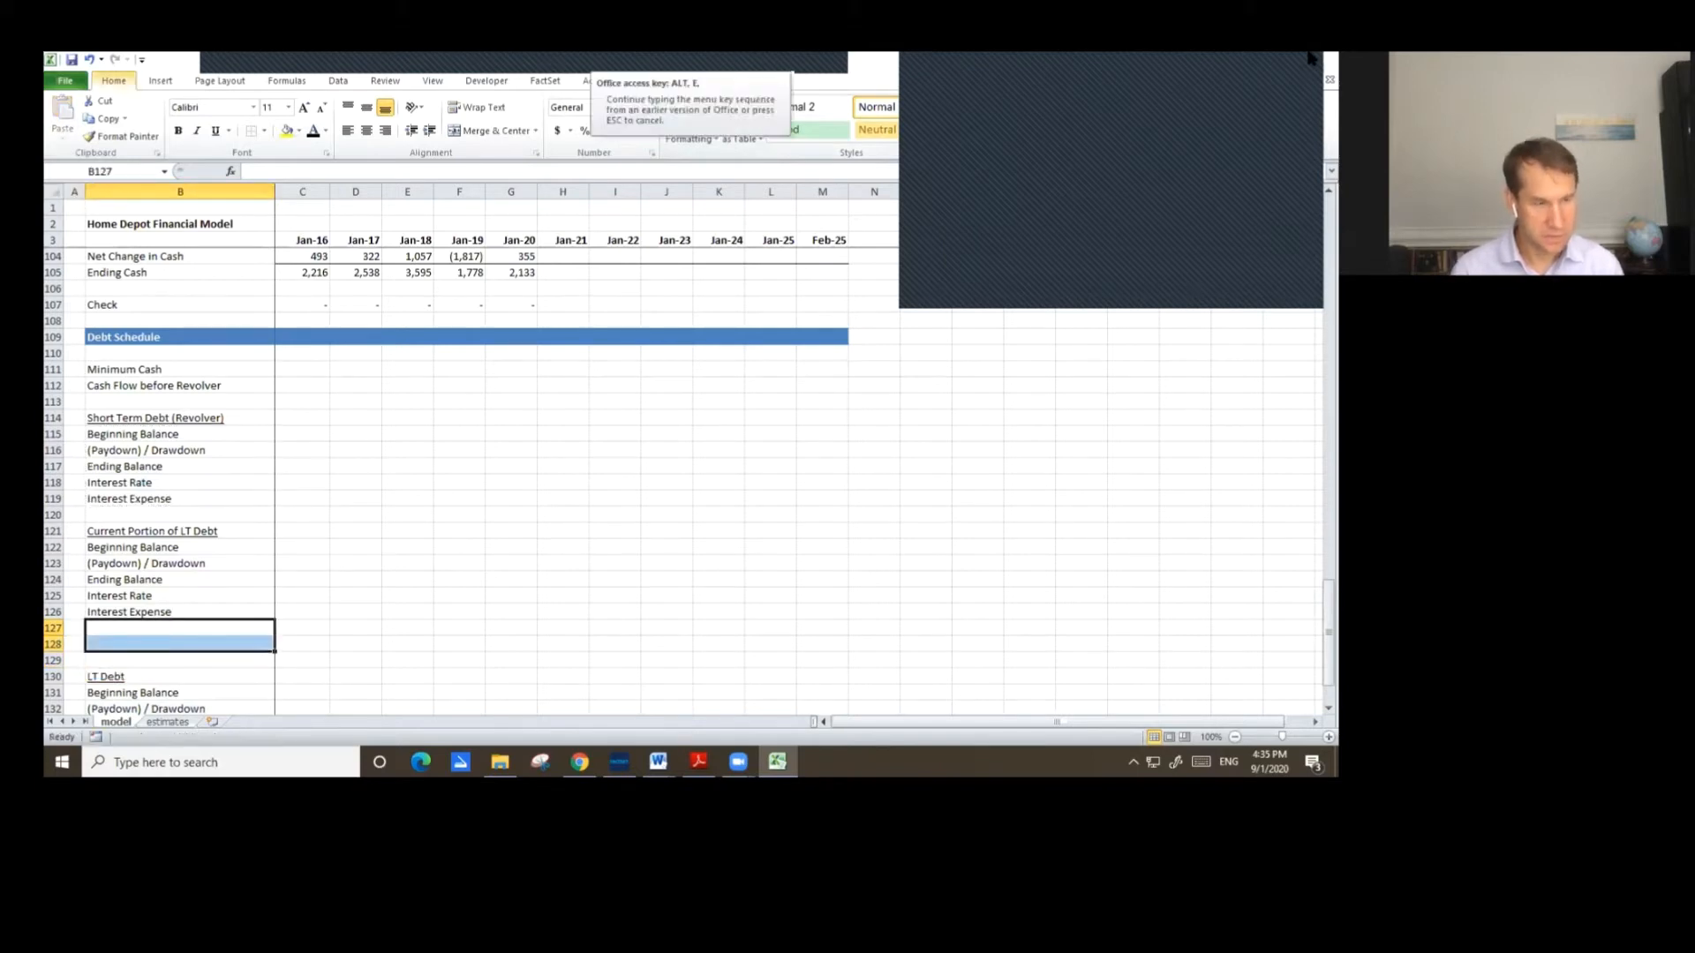
key("ctrl+minus")
key("r")
key("Return")
key("Down")
key("Down")
key("Down")
key("Down")
key("Down")
key("Down")
key("Down")
key("Down")
key("Down")
key("Down")
key("Down")
key("Down")
key("Down")
key("Down")
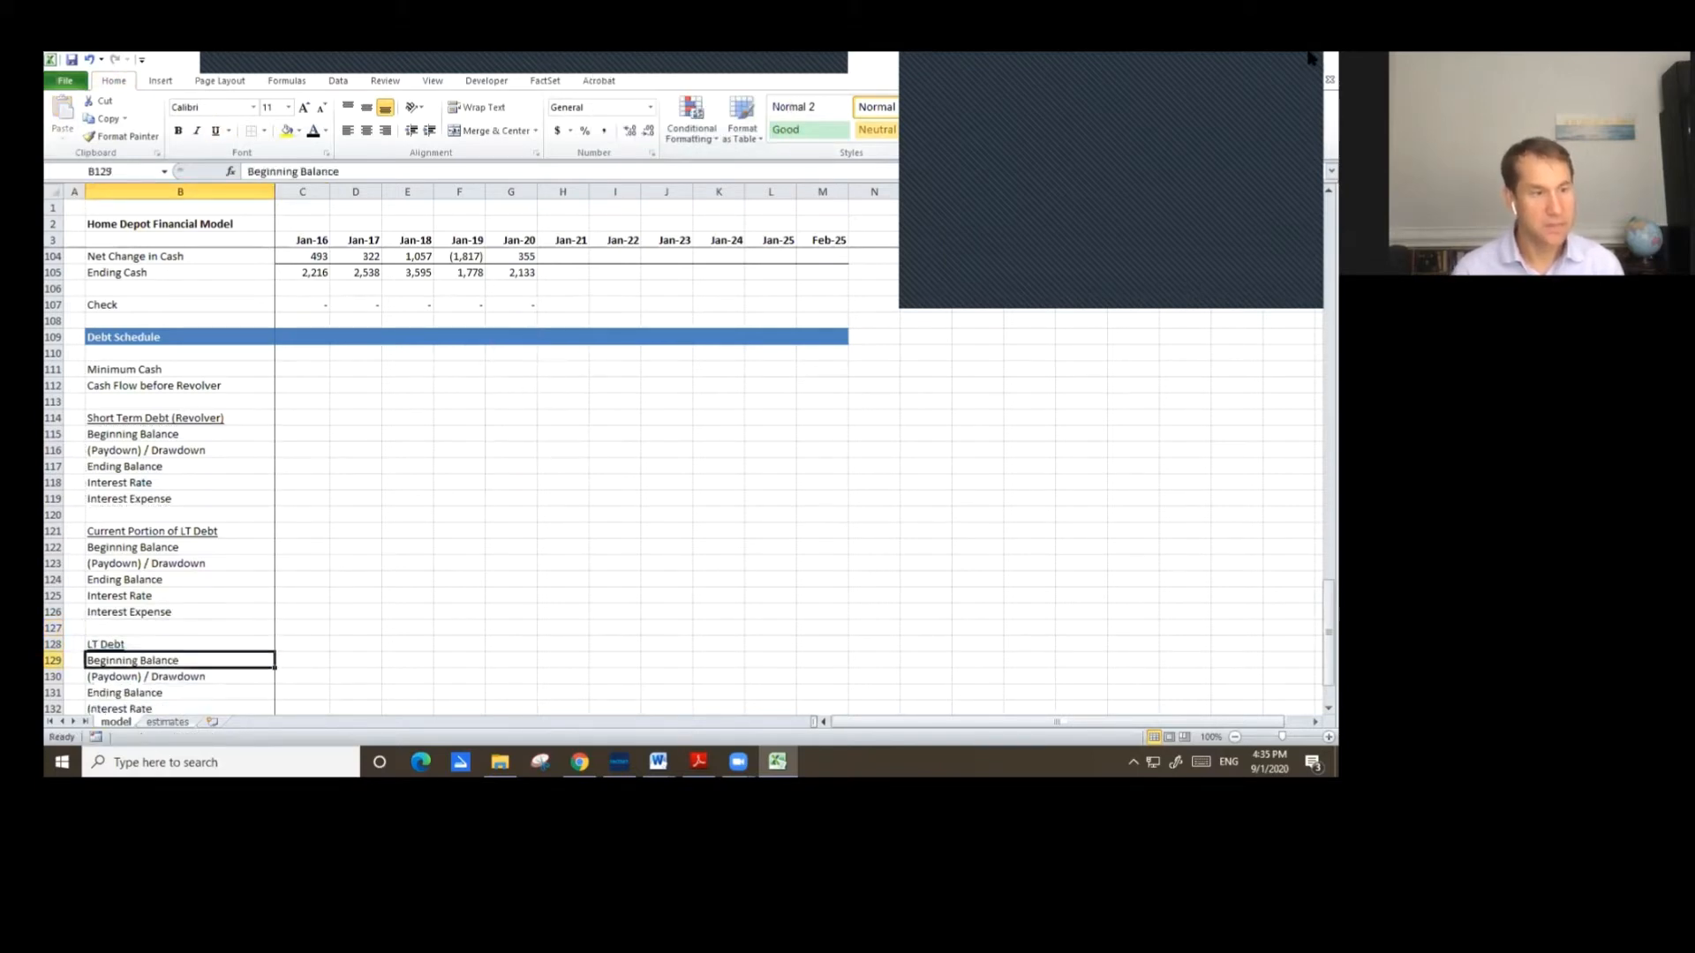
Add the labels Interest Rate on Cash and Interest Income in rows 135 and 136 below the LT Debt section.
key("Up")
key("Up")
key("Up")
key("Up")
key("Up")
key("Up")
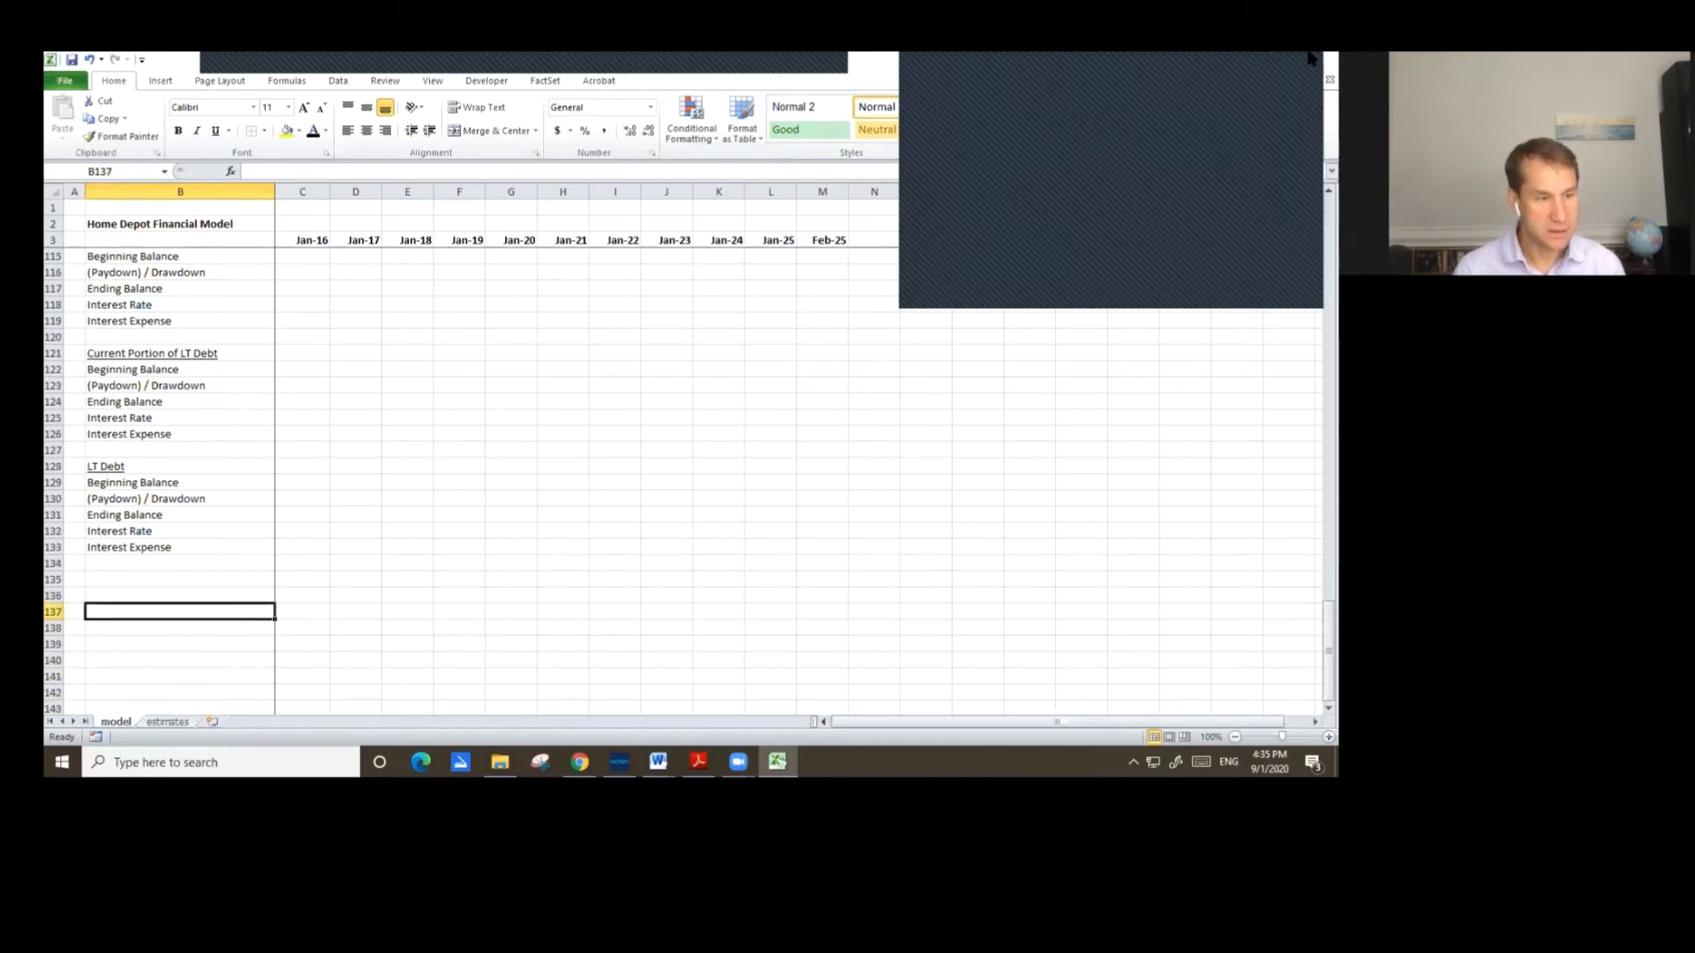
type("I")
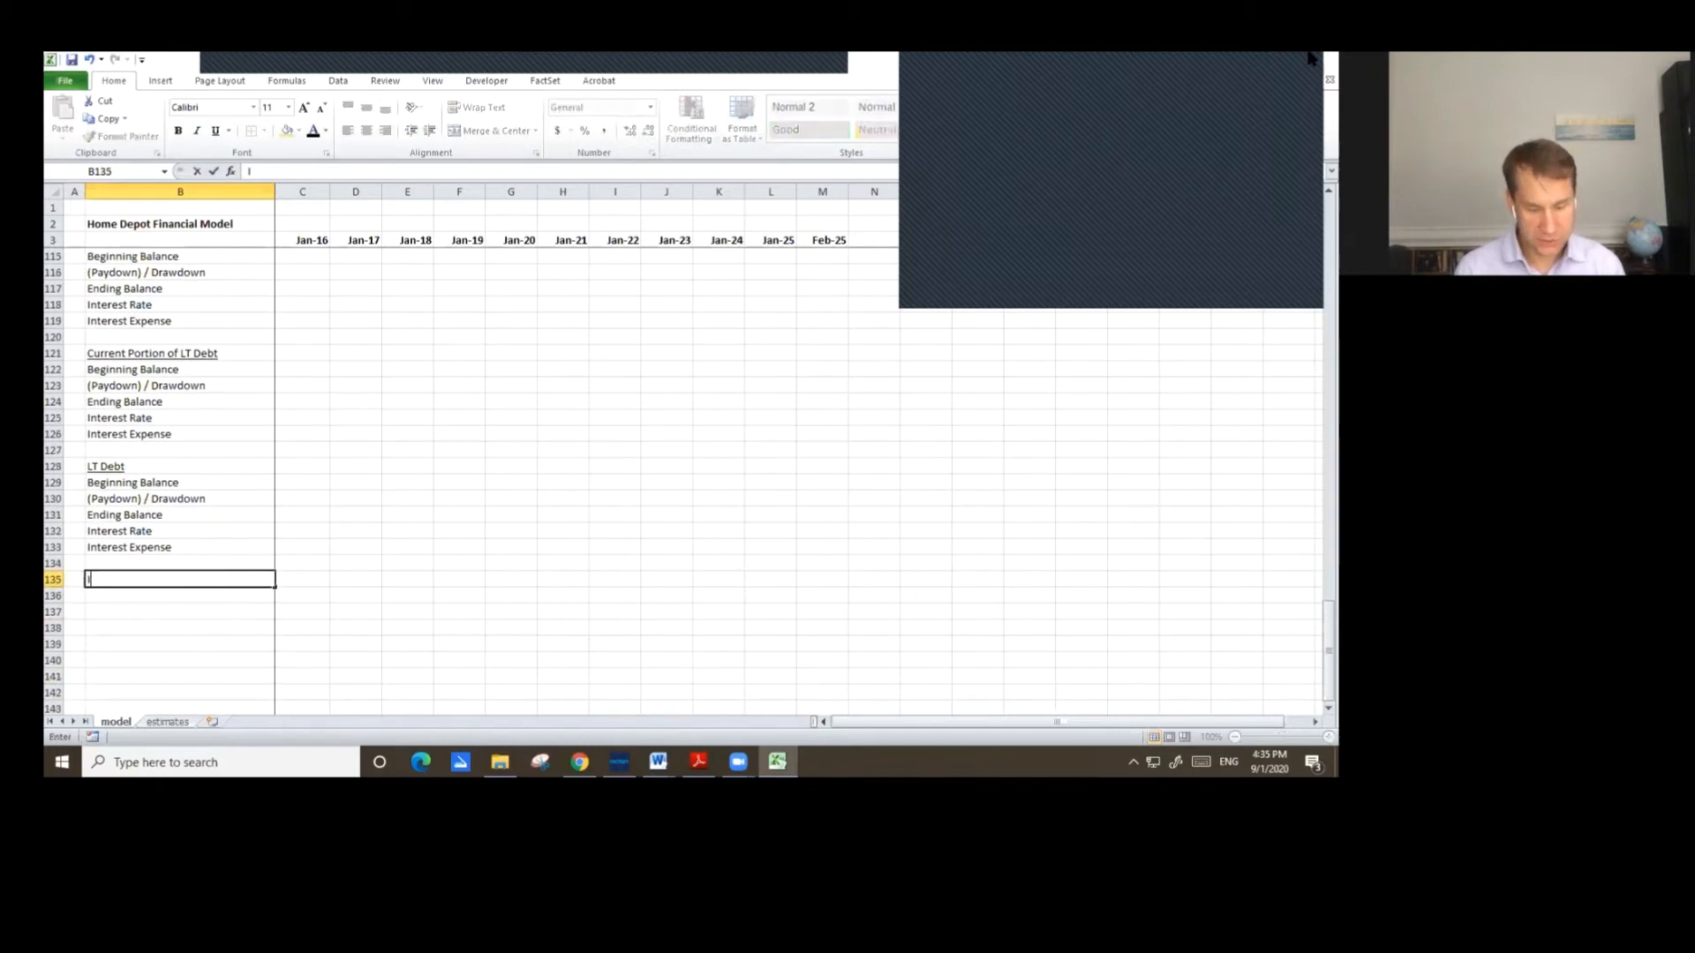
type("nterest re")
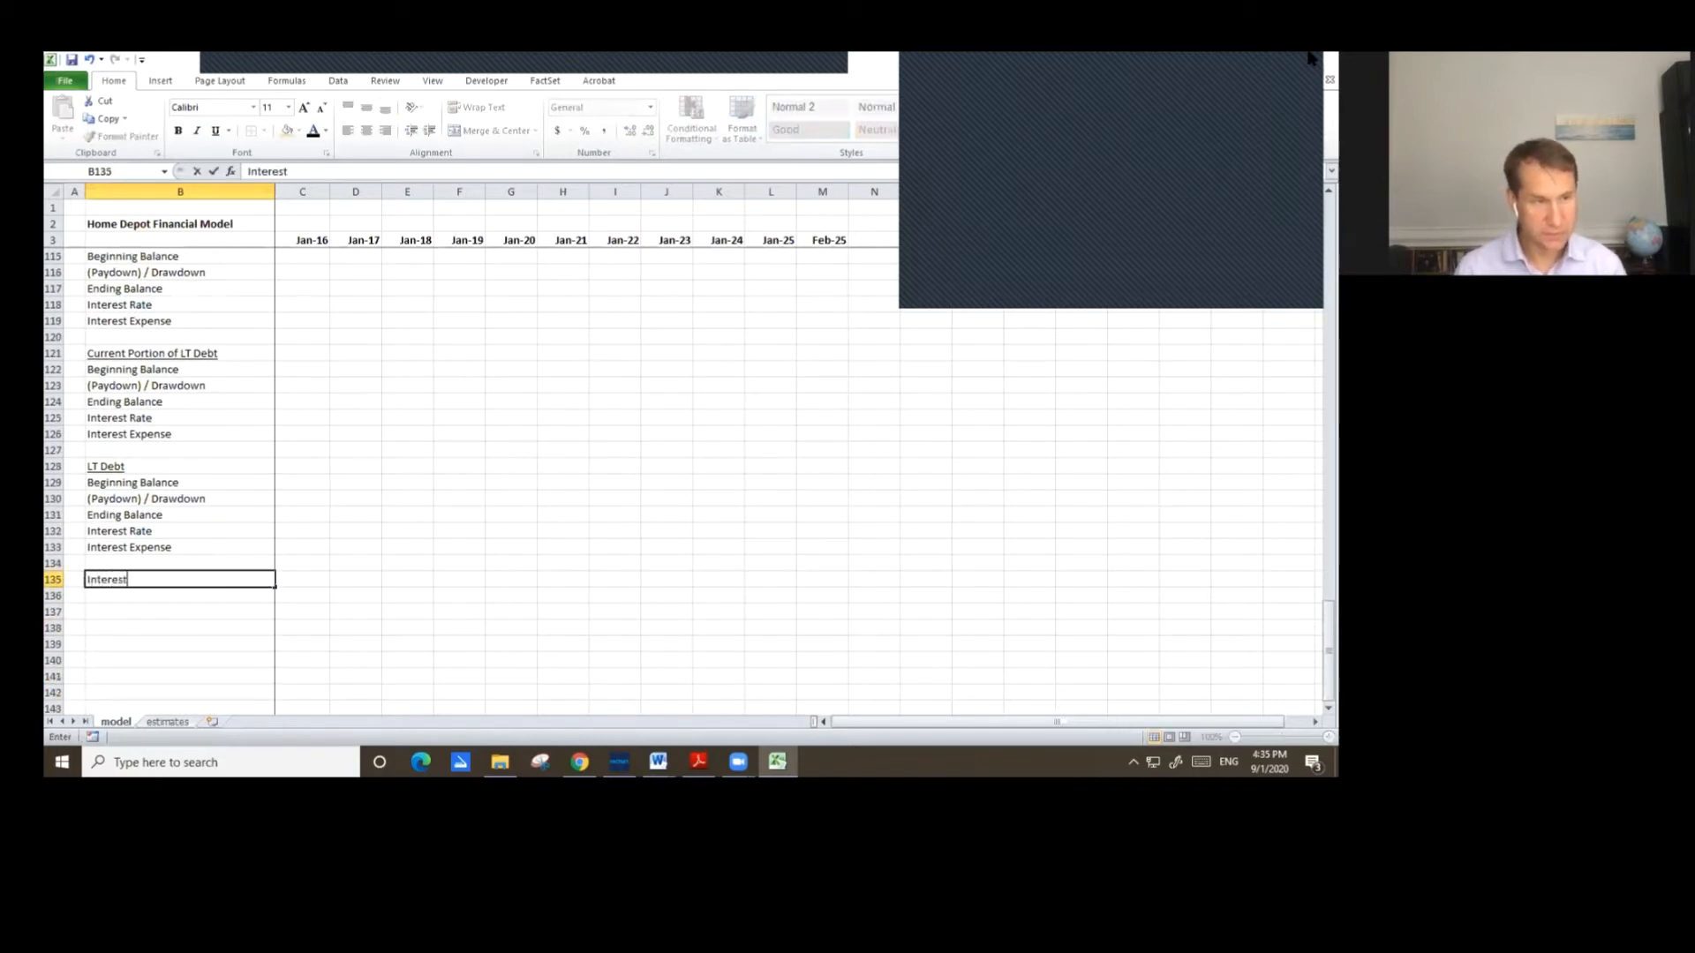
key("BackSpace")
key("BackSpace")
type("Rate ")
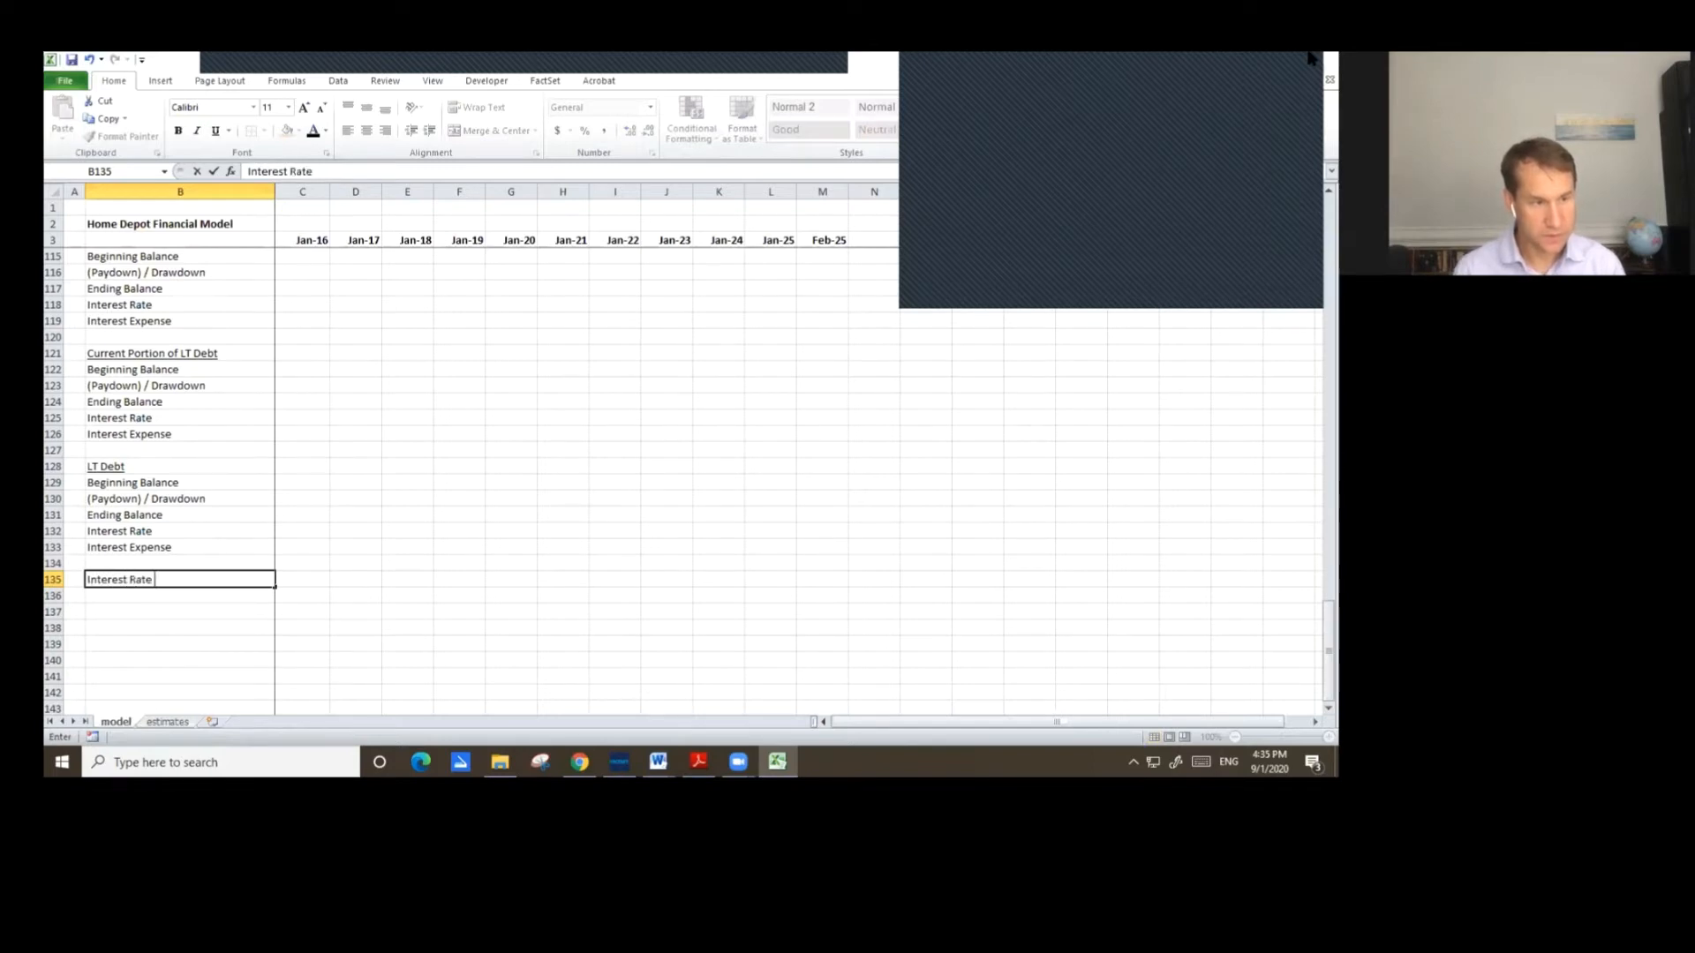
type("on Cash")
key("Return")
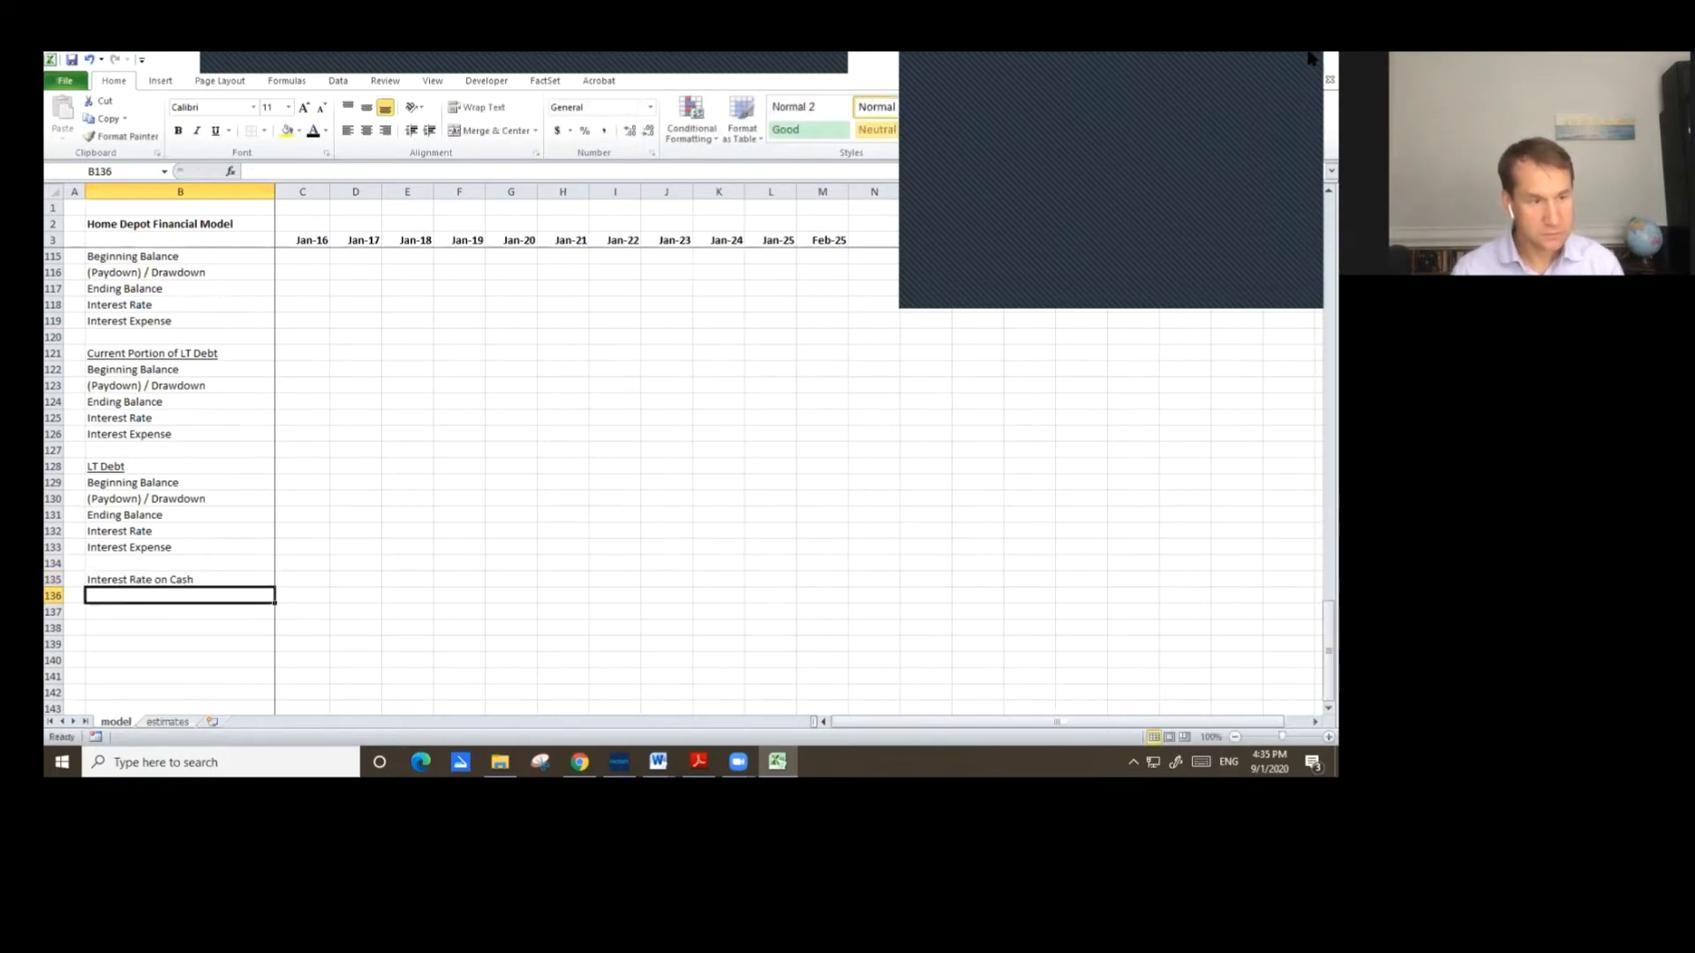
type("Interest")
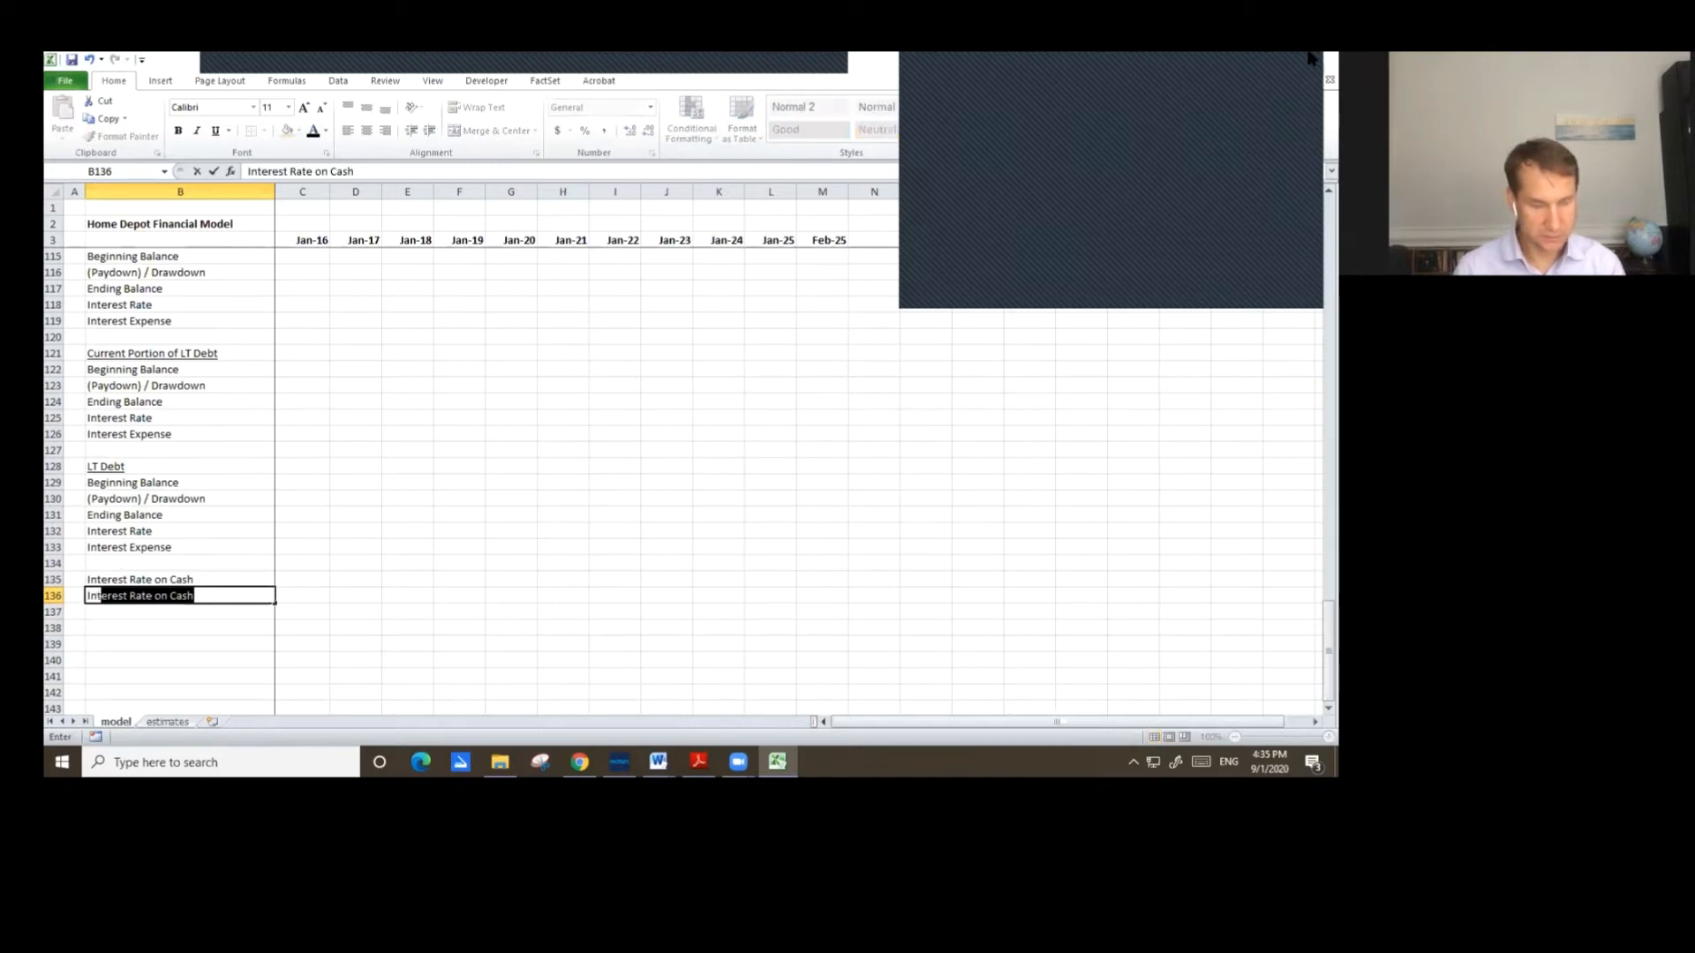
type(" Income")
key("Return")
Review the Debt Schedule labels from the header down through the LT Debt section.
key("Up")
key("Up")
key("Up")
key("Up")
key("Up")
key("Up")
key("Up")
key("Up")
key("Up")
key("Up")
key("Up")
key("Up")
key("Up")
key("Up")
key("Up")
key("Up")
key("Up")
key("Up")
key("Up")
key("Up")
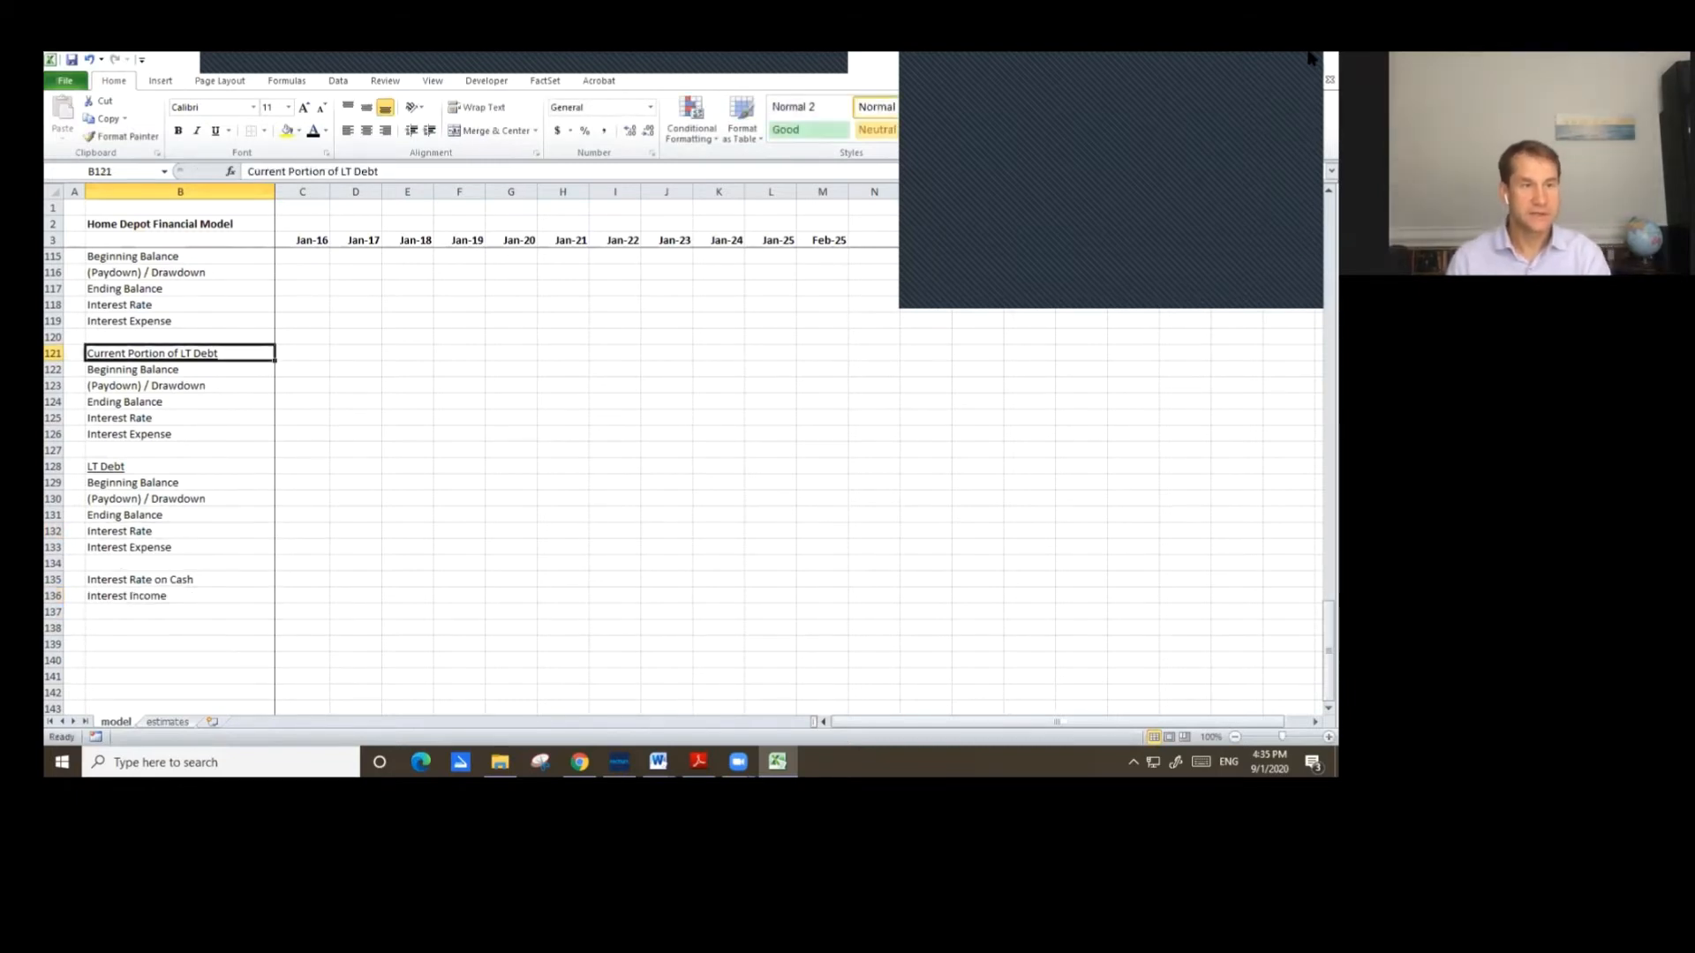
key("Down")
key("Down")
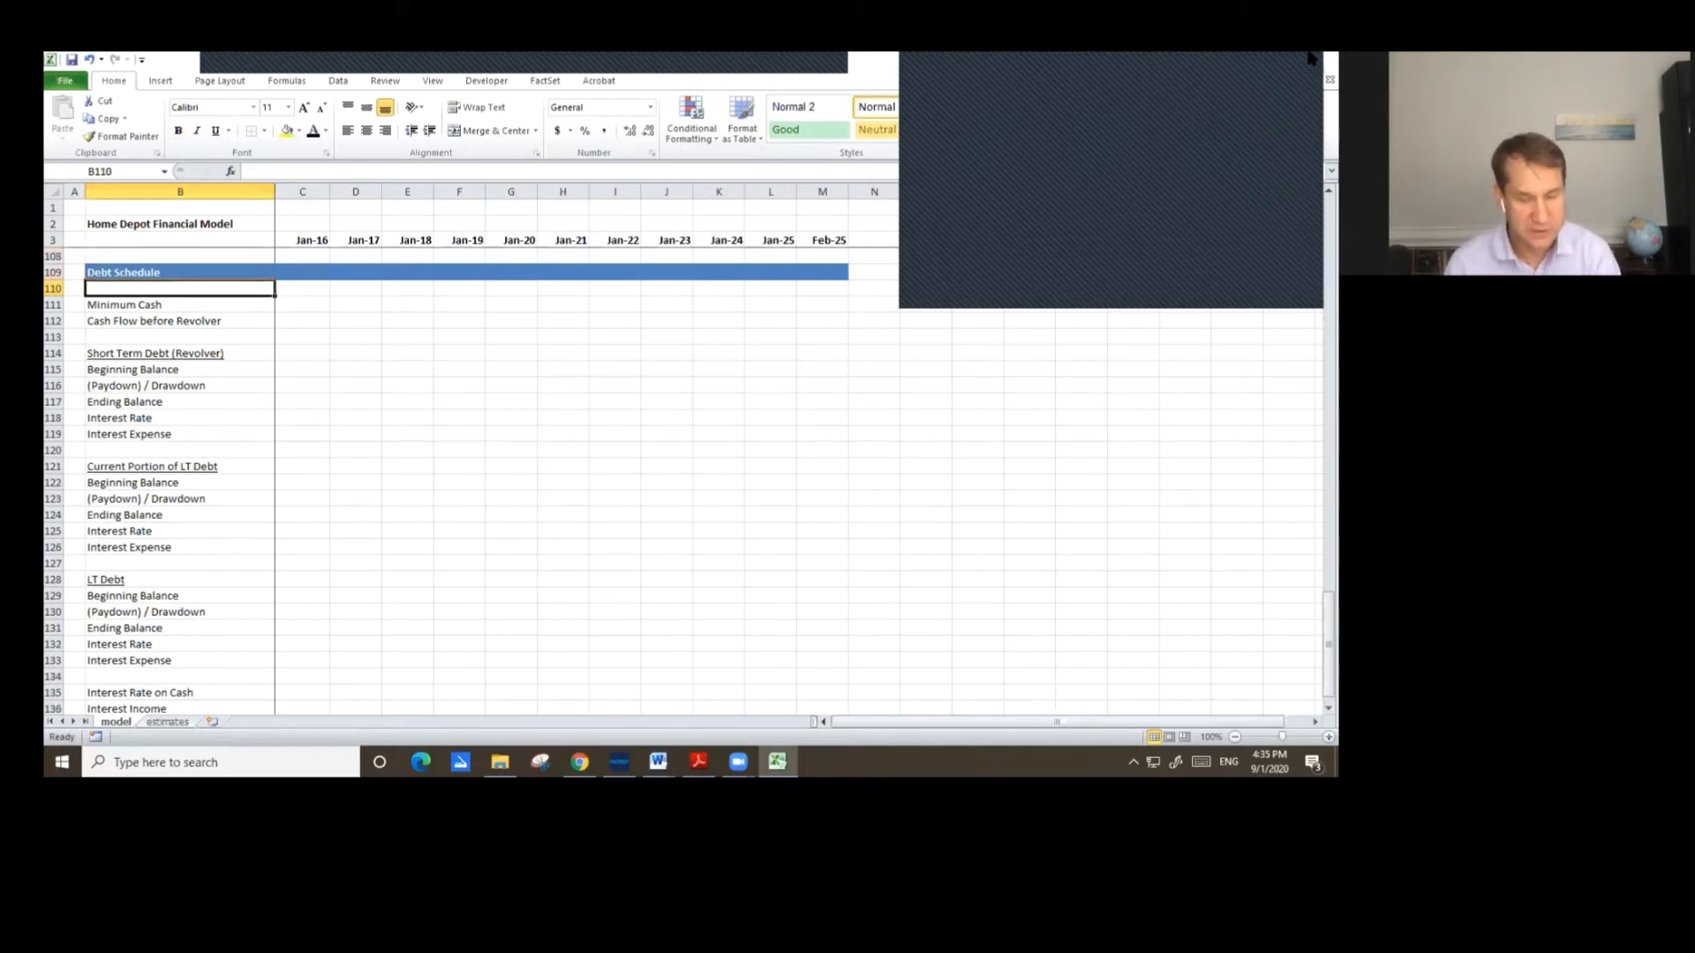
key("Down")
key("Down")
key("Down")
key("Down")
key("Down")
key("Down")
key("Down")
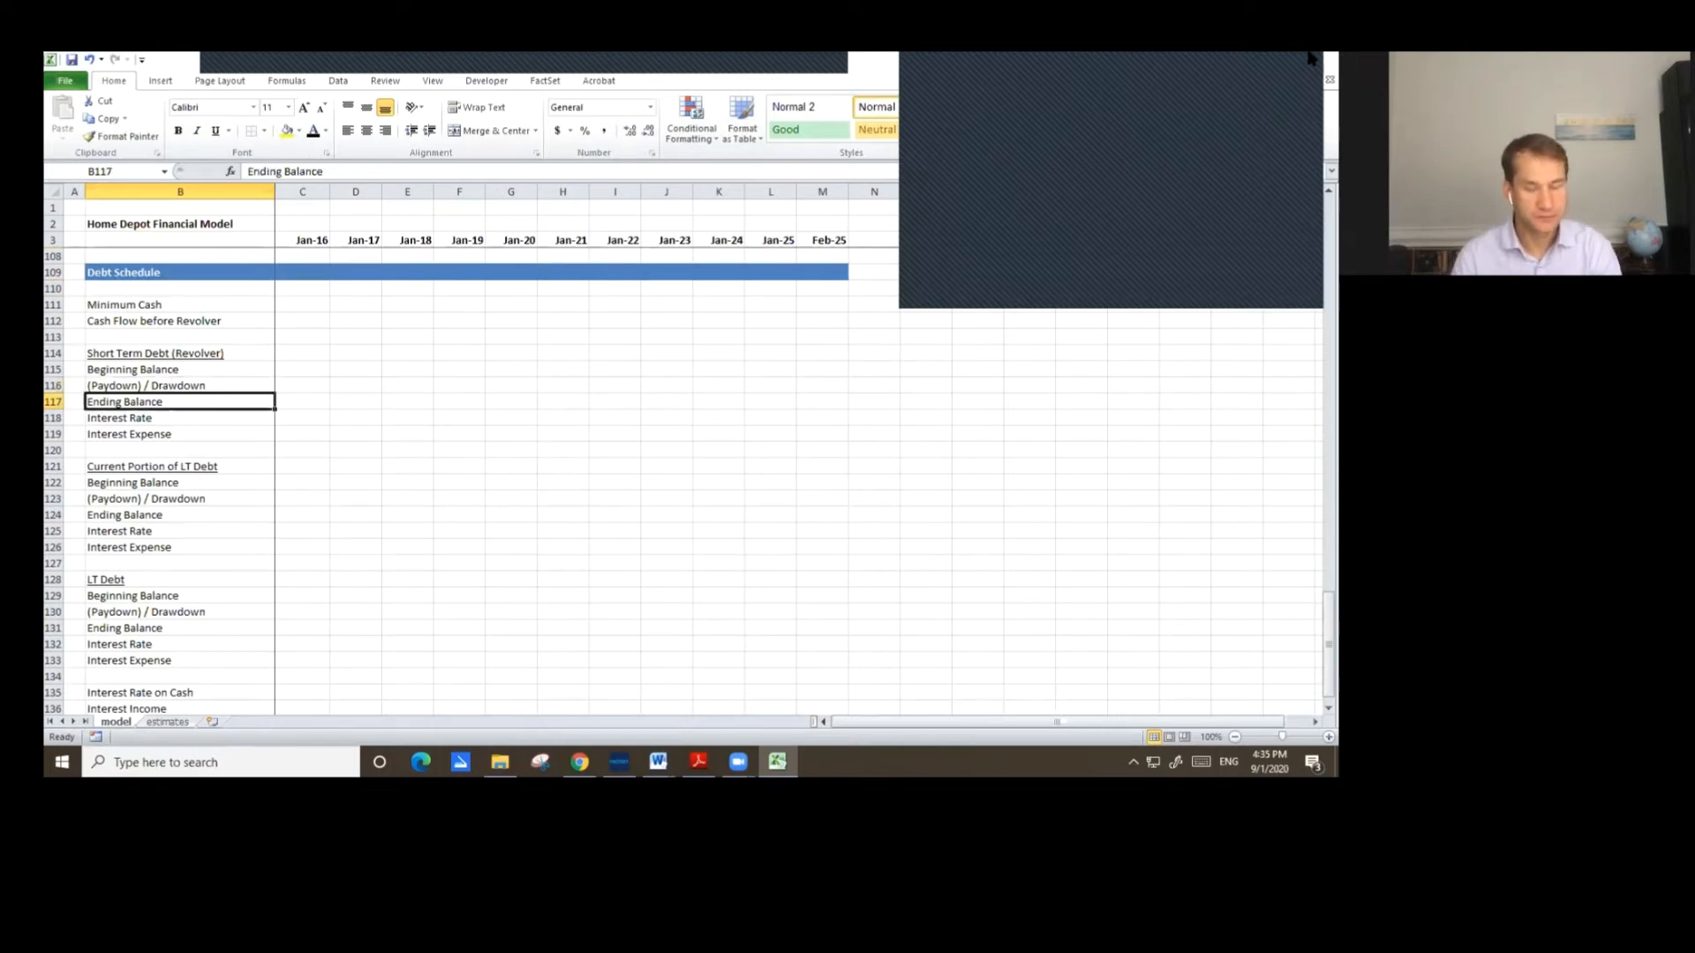
key("Down")
key("Down")
key("Down")
key("Down")
key("Down")
key("Down")
key("Down")
key("Down")
key("Down")
key("Down")
key("Down")
key("Down")
key("Down")
key("Down")
key("Down")
key("Down")
key("Down")
key("Down")
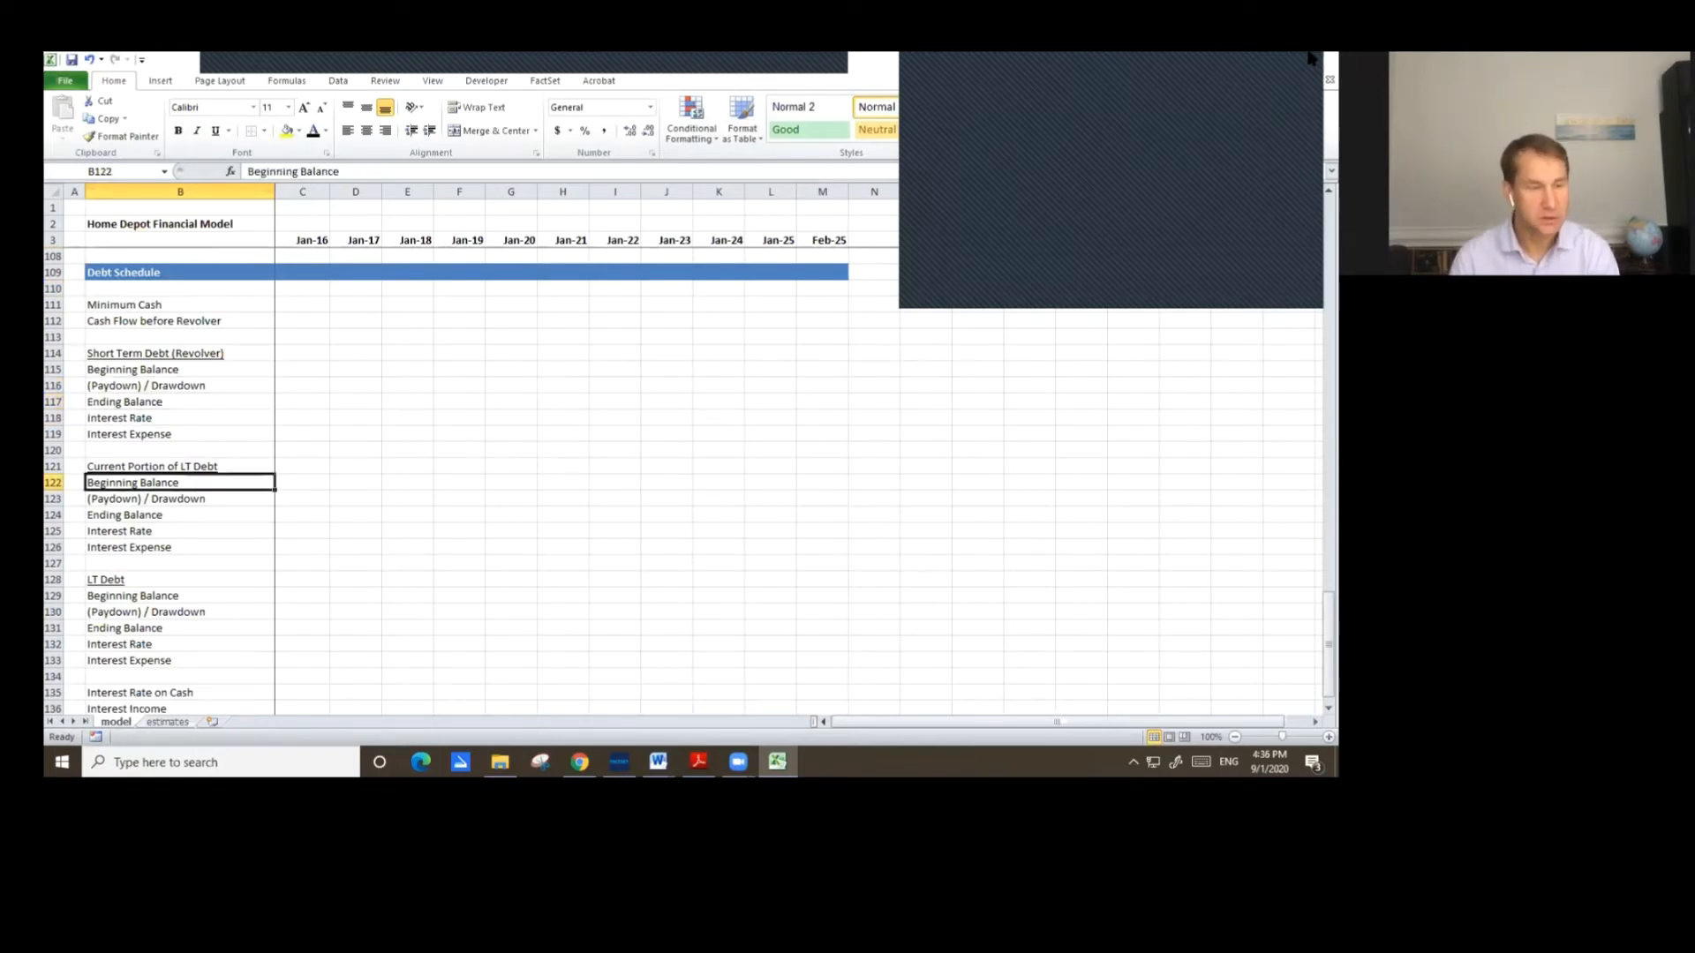
key("Up")
key("Up")
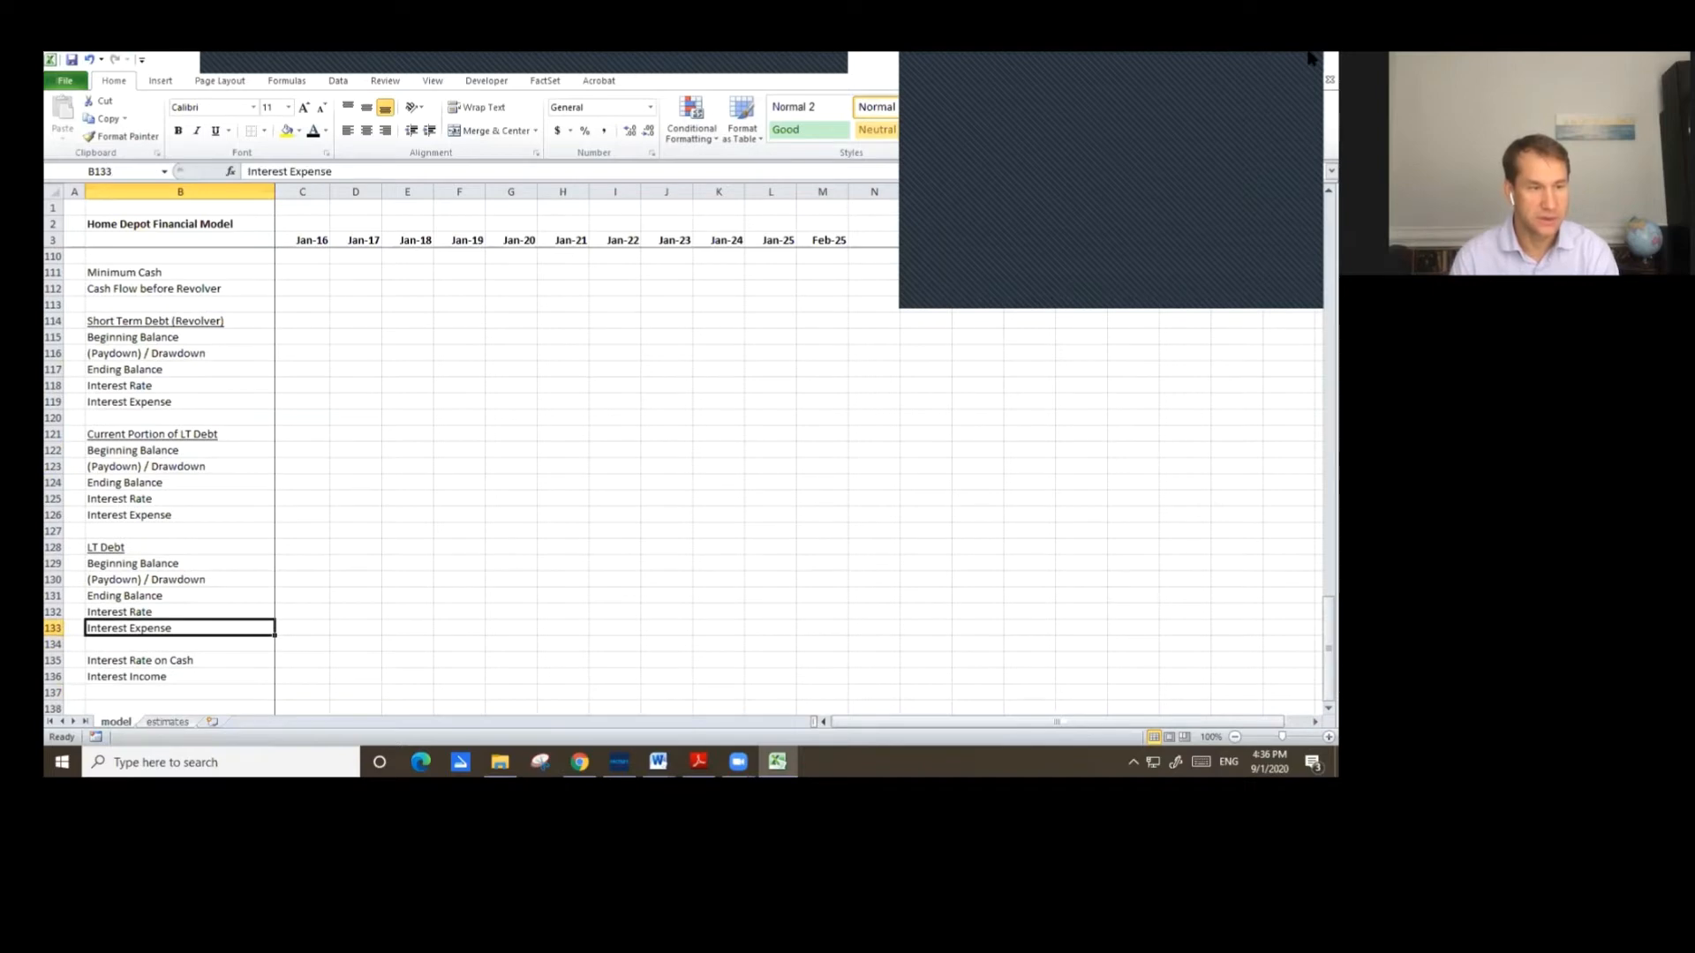
key("Up")
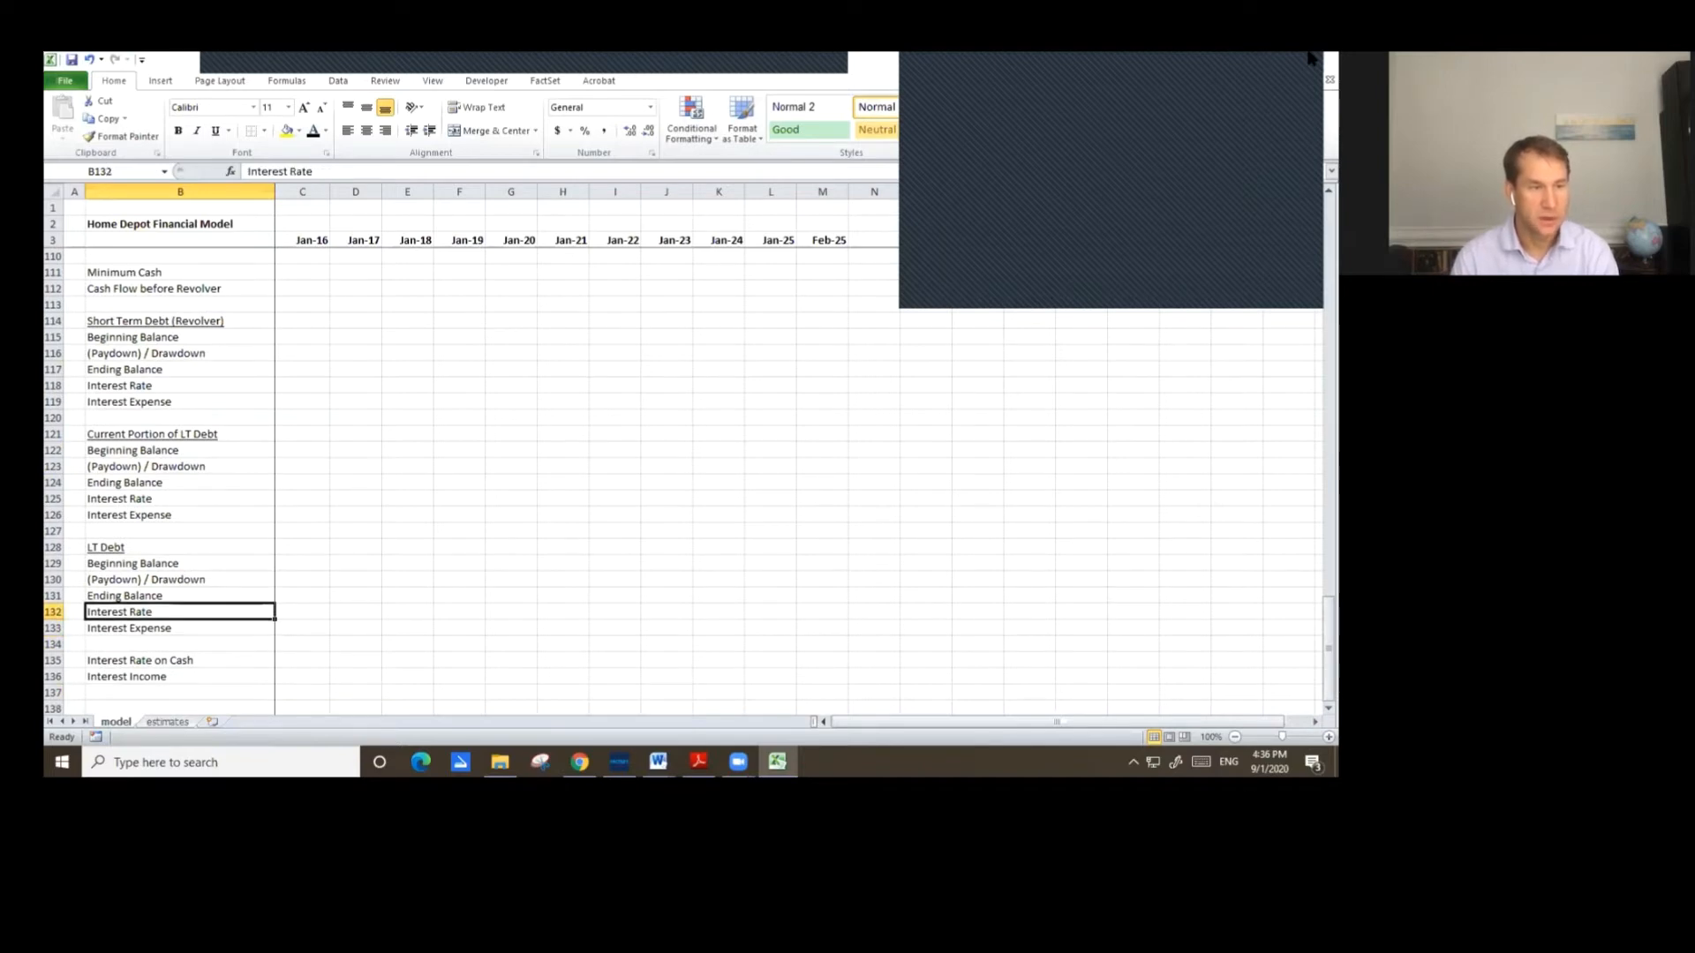
key("Up")
key("Right")
key("Right")
key("Right")
key("Right")
key("Right")
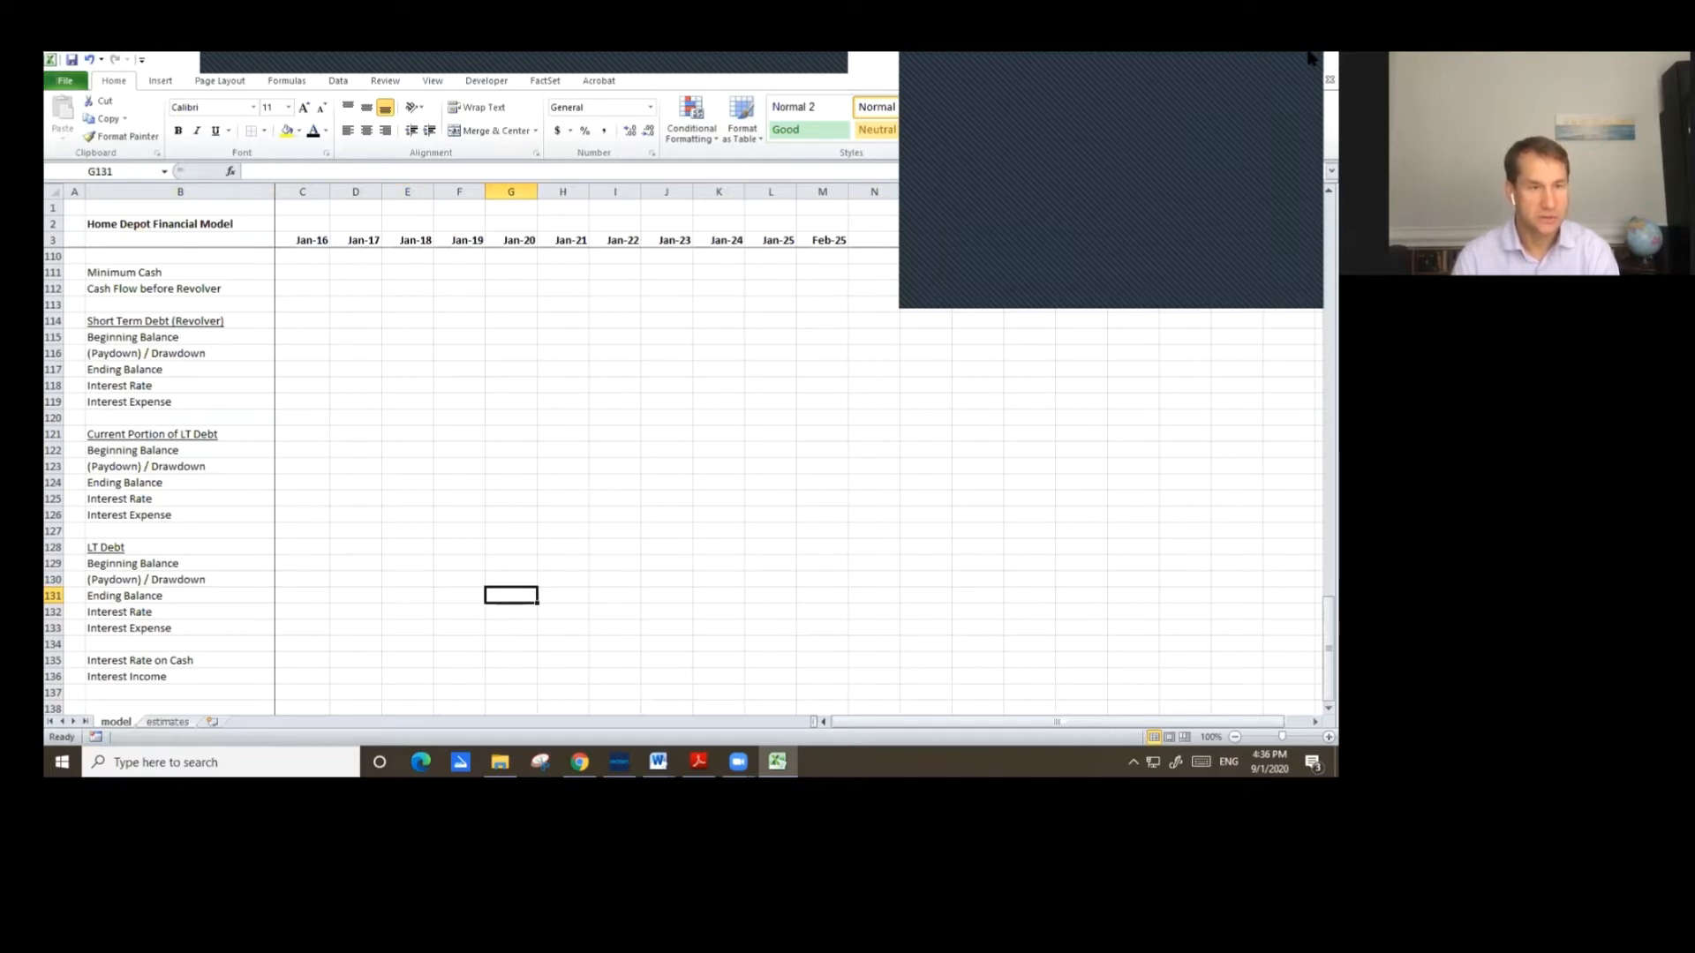
Link the Jan-20 LT Debt ending balance to the balance sheet's Jan-20 Long-Term Debt cell.
type("=")
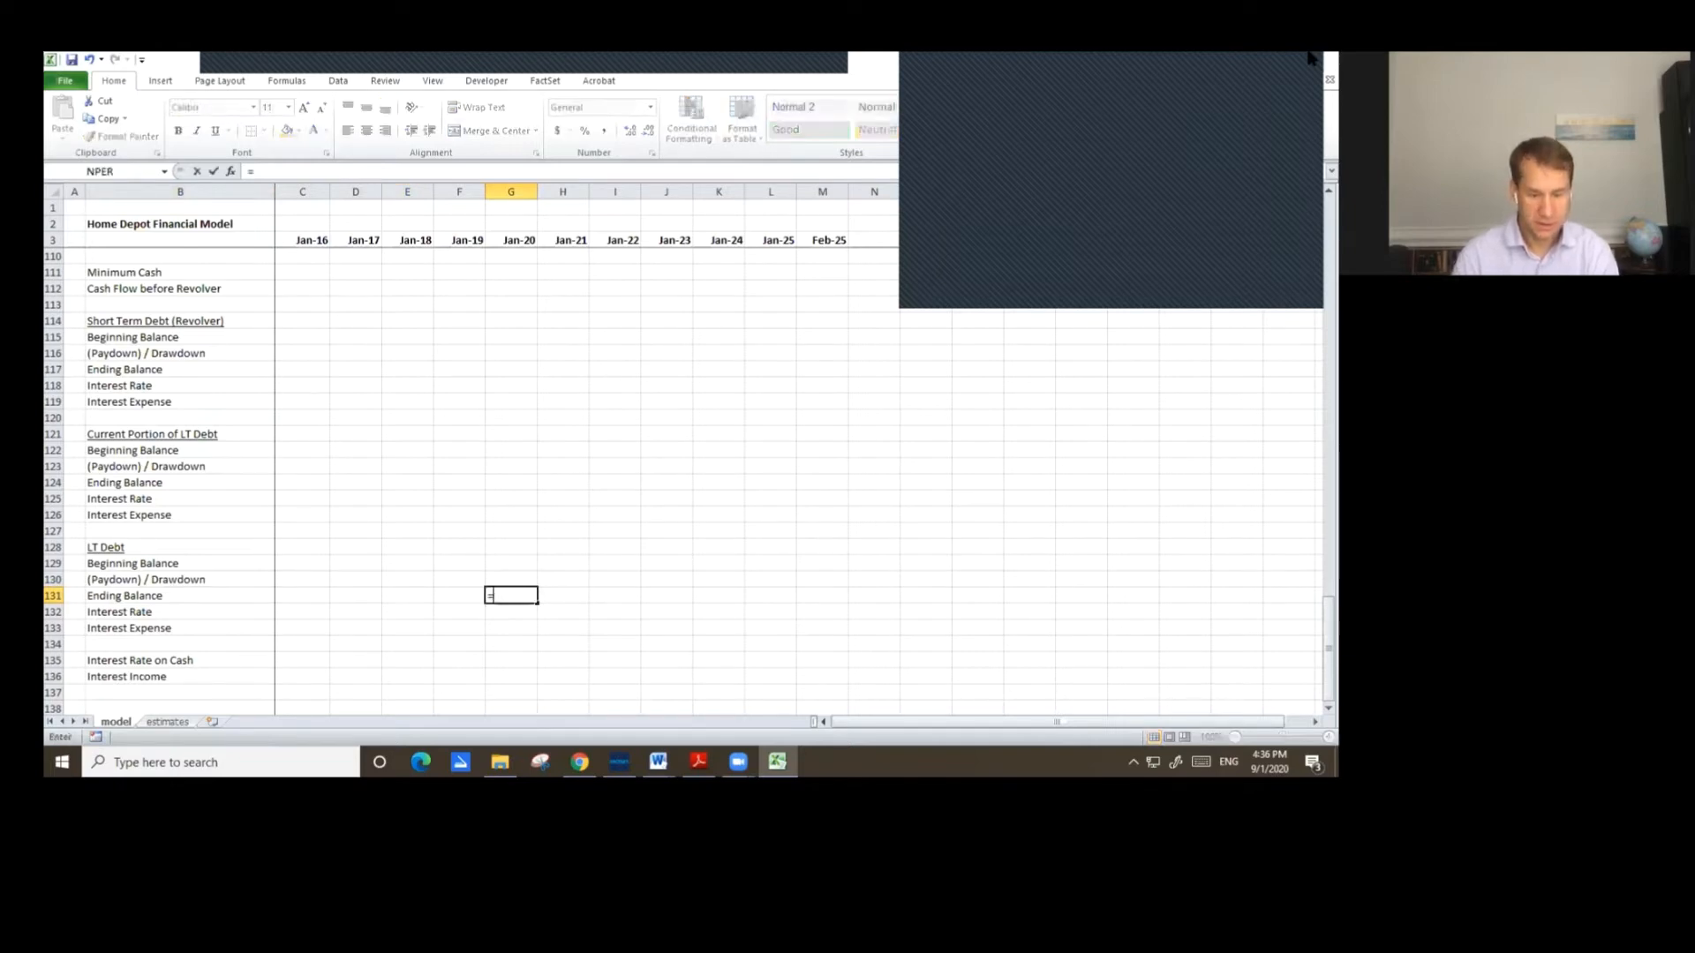
key("Up")
key("Up")
key("Up")
key("Up")
key("Up")
key("Up")
key("Up")
key("Up")
key("Up")
key("Up")
key("Up")
key("Up")
key("Up")
key("Up")
key("Up")
key("Up")
key("Up")
key("Up")
key("Up")
key("Up")
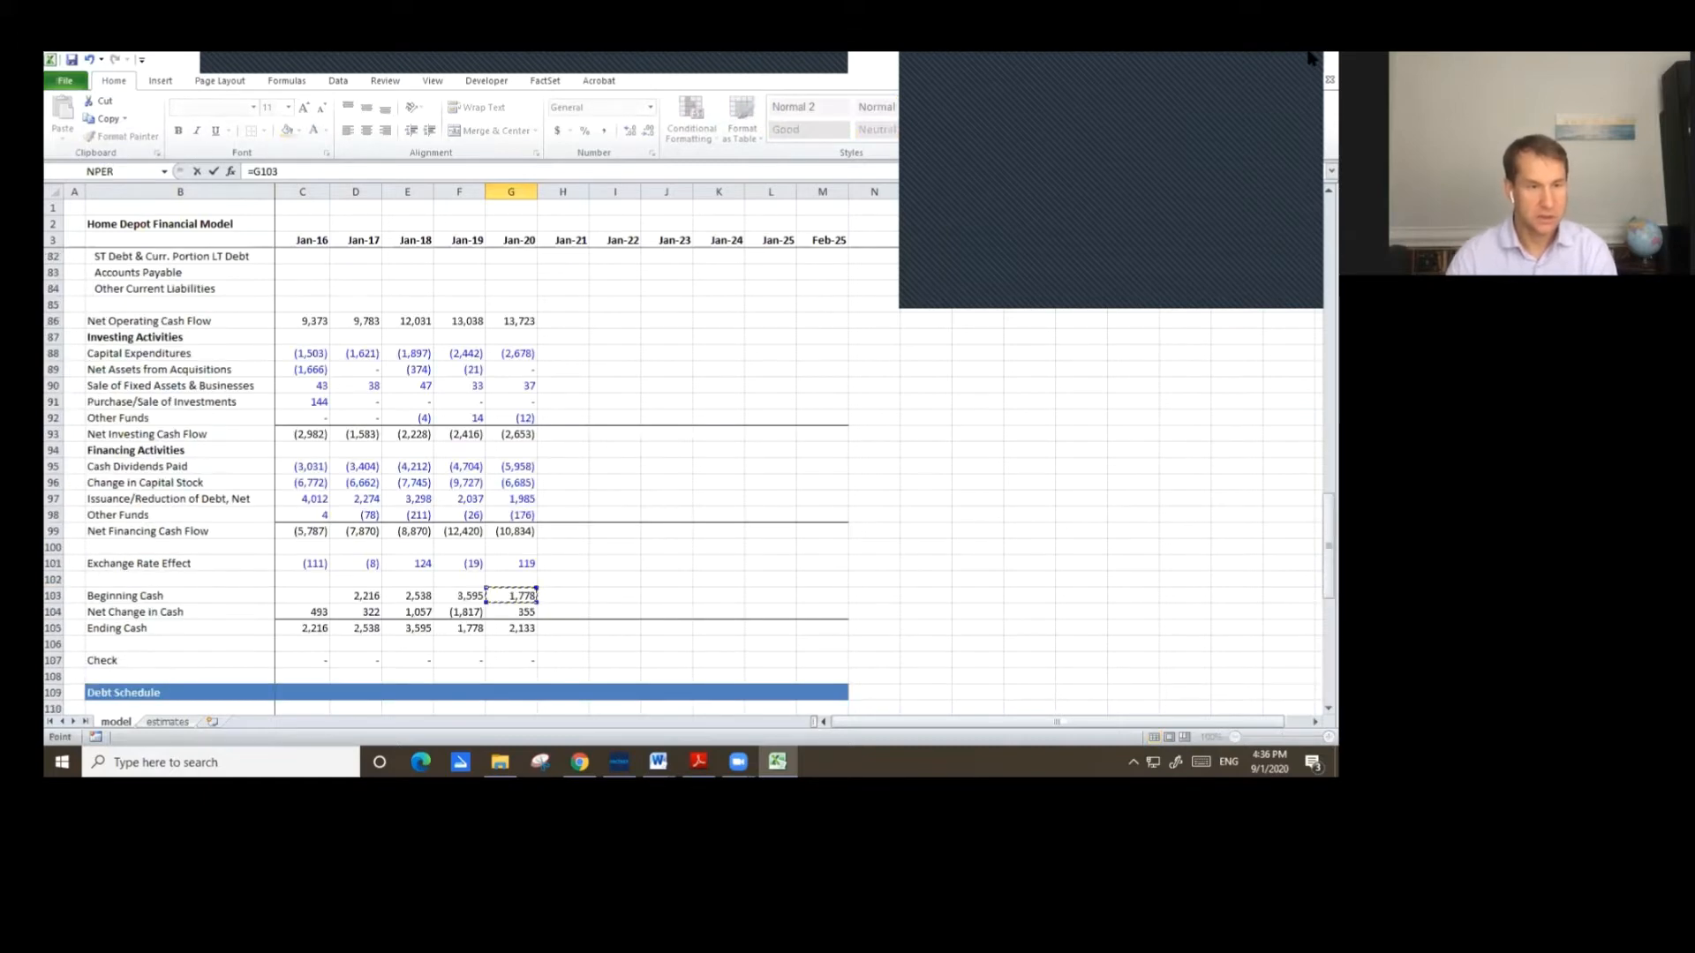
key("Page_Up")
key("Down")
key("Down")
key("Down")
key("Down")
key("Down")
key("Down")
key("Down")
key("Down")
key("Up")
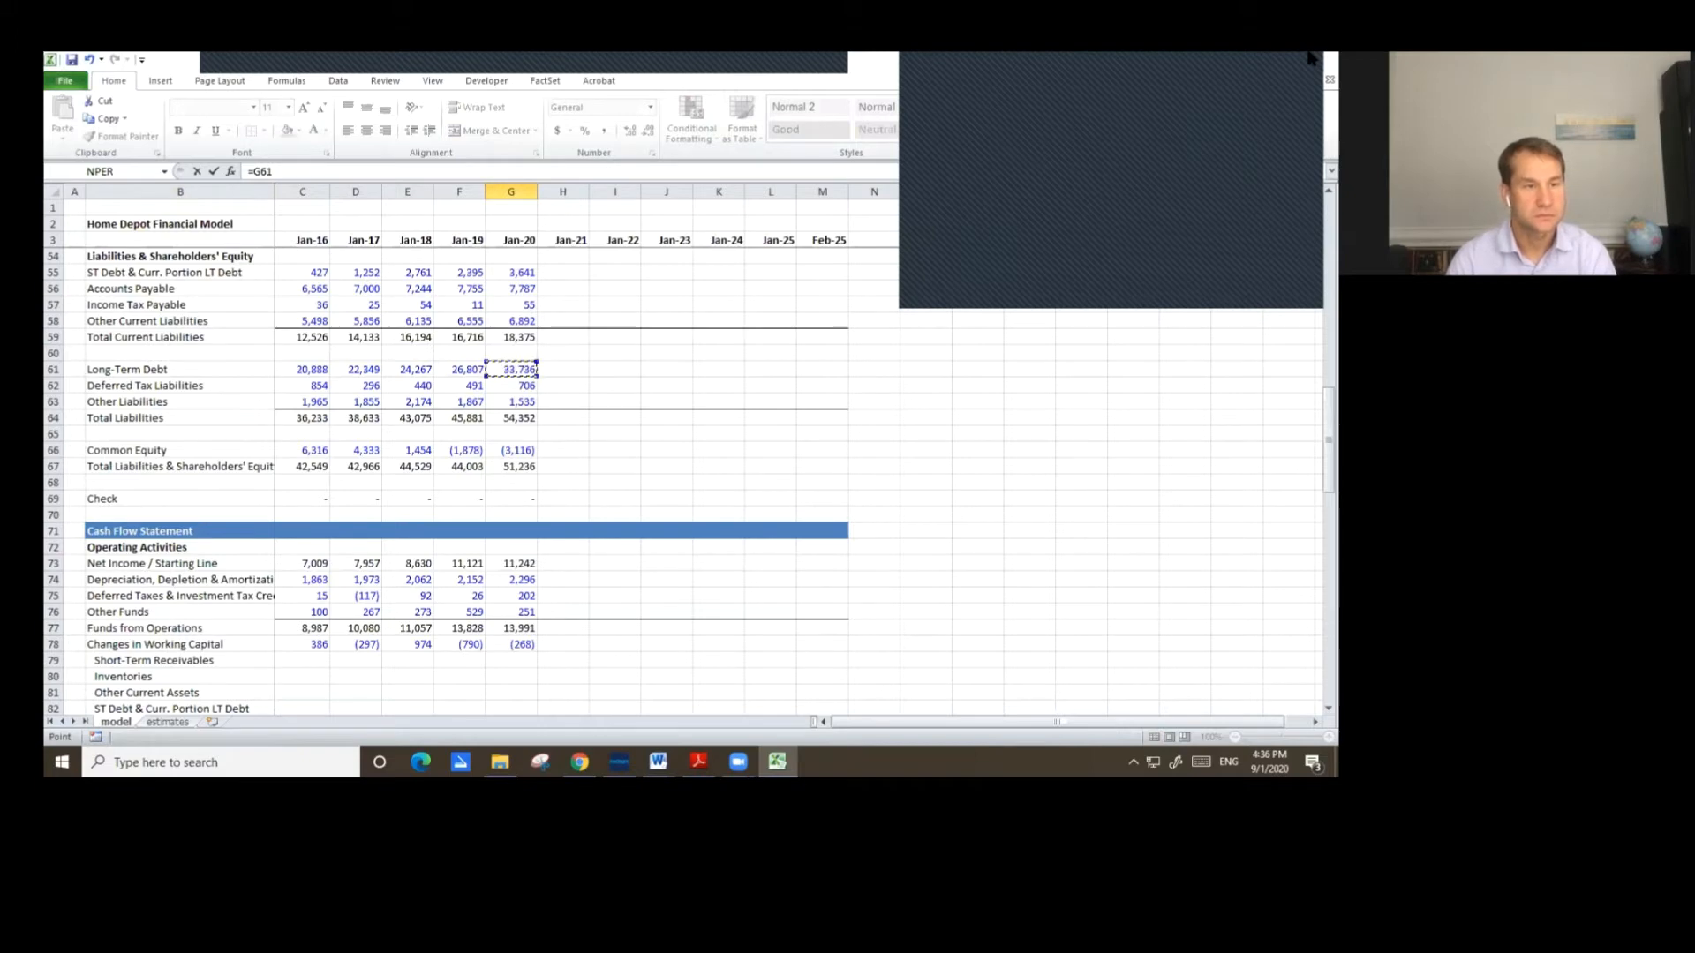
key("Return")
key("Up")
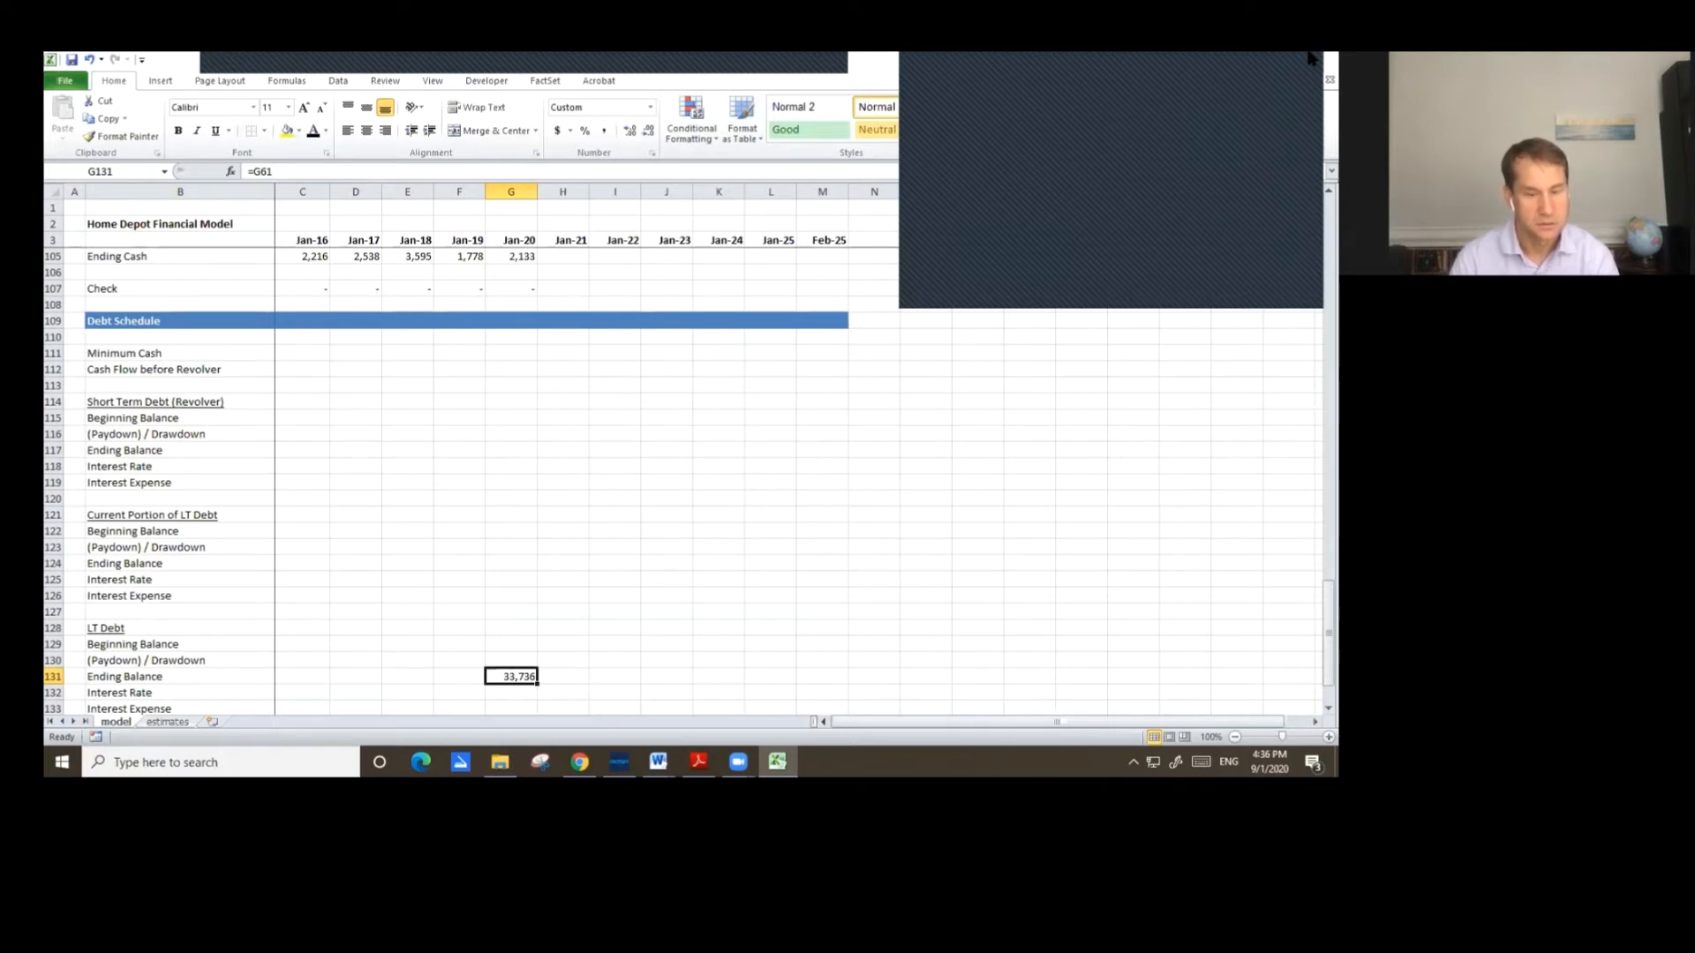
Switch to the Home Depot 10-K PDF and review the long-term debt notes and senior notes table.
key("Up")
key("Up")
key("Up")
key("Up")
key("Up")
key("Up")
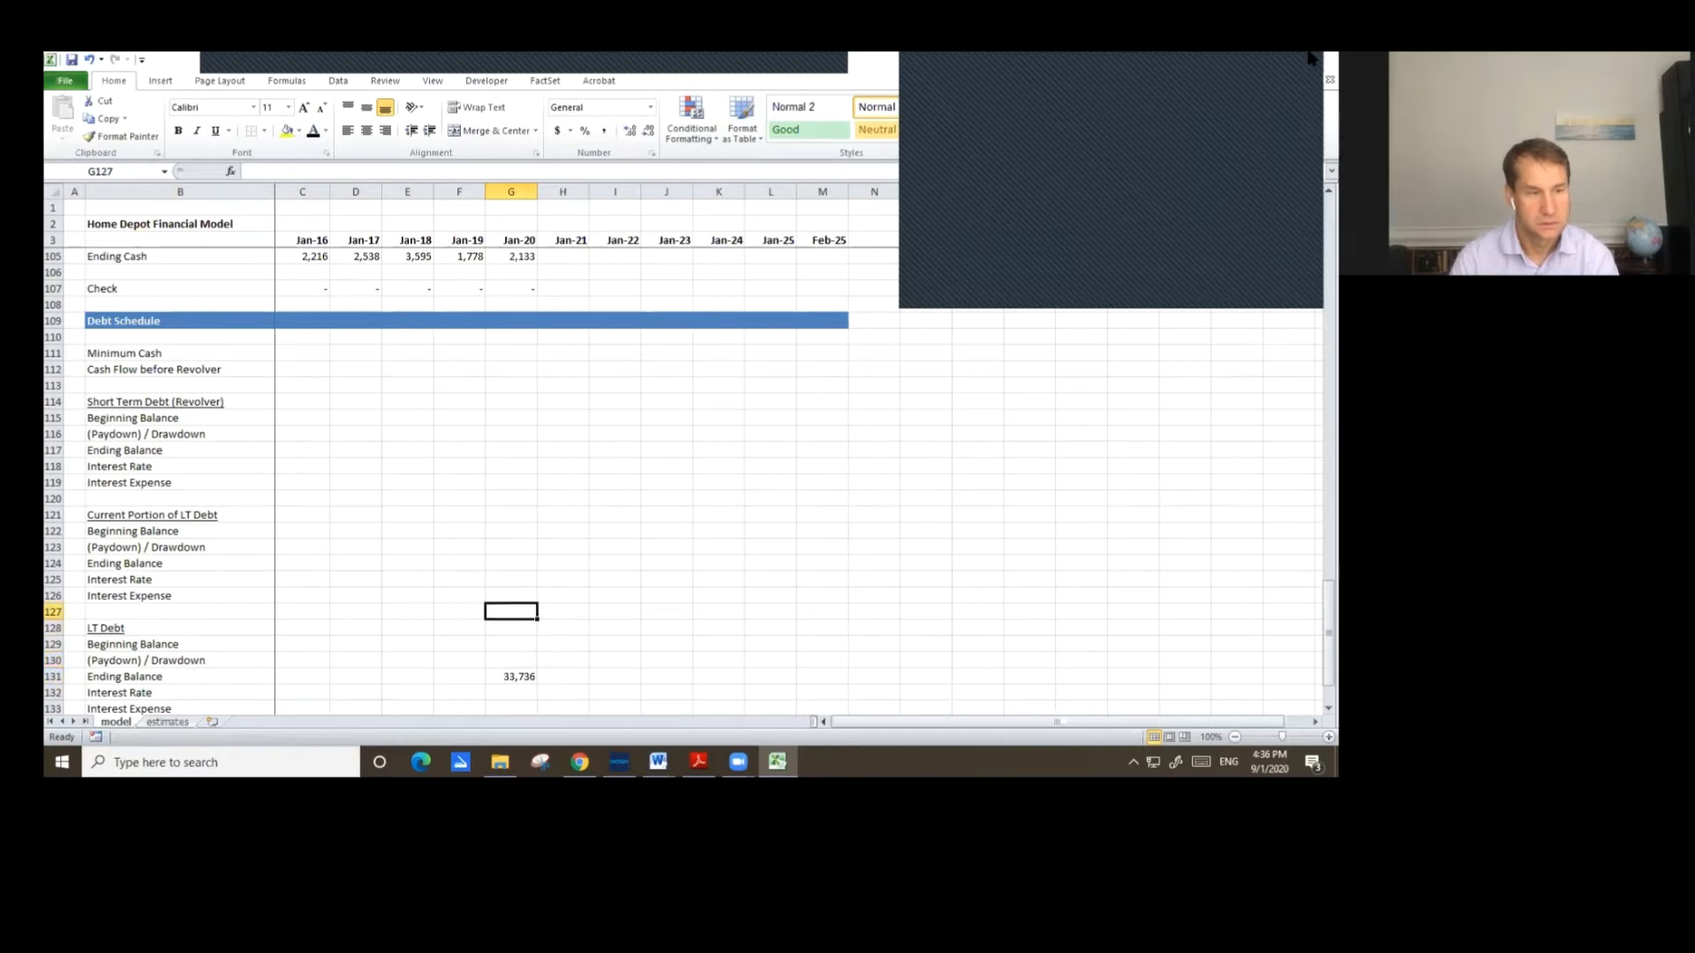
key("Up")
key("Up")
key("Up")
key("Up")
key("Up")
key("Up")
key("Up")
key("Up")
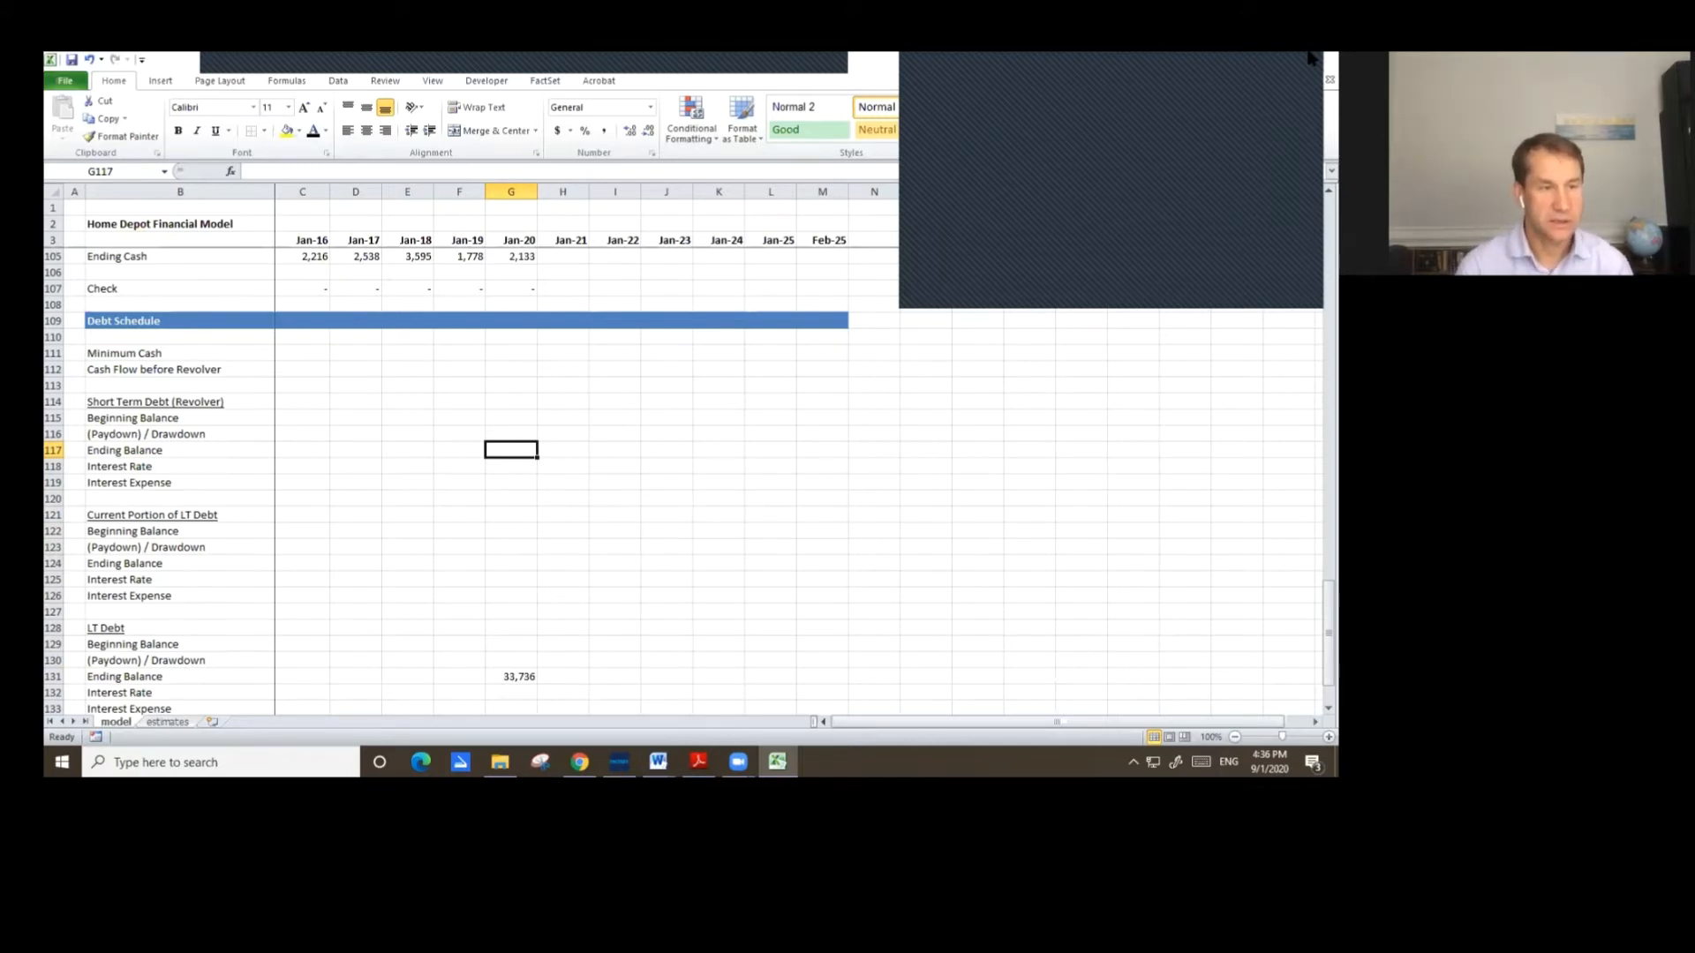
key("alt+Tab")
key("alt+Tab")
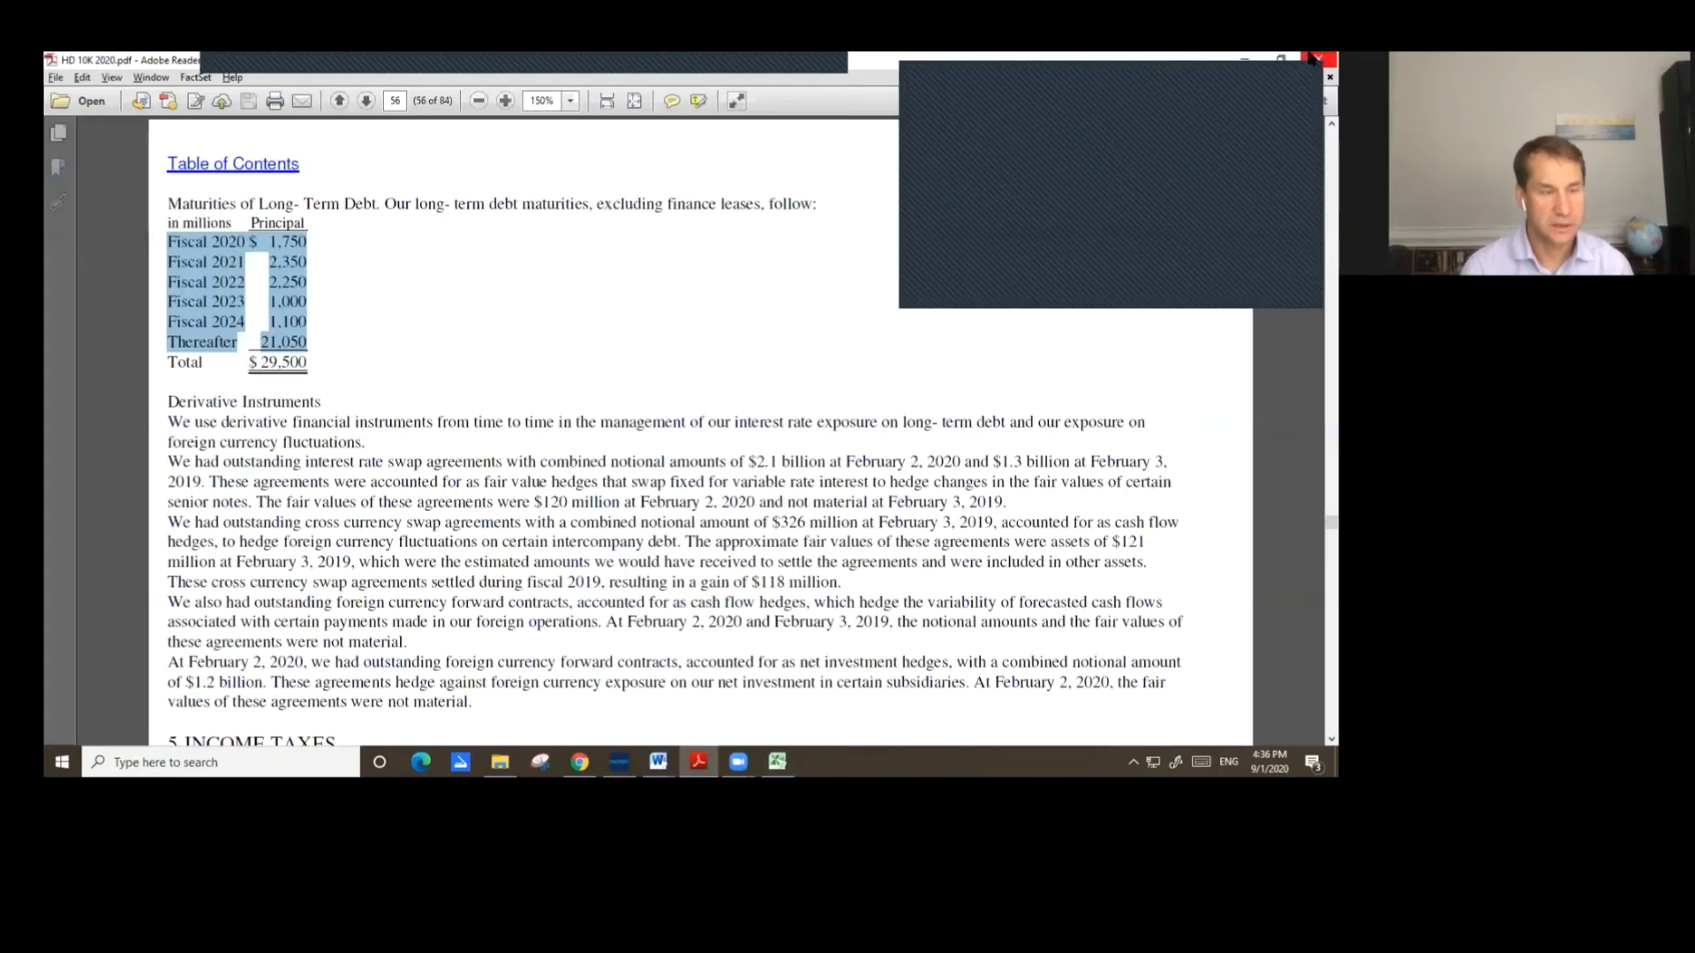
scroll(654, 389, "up", 5)
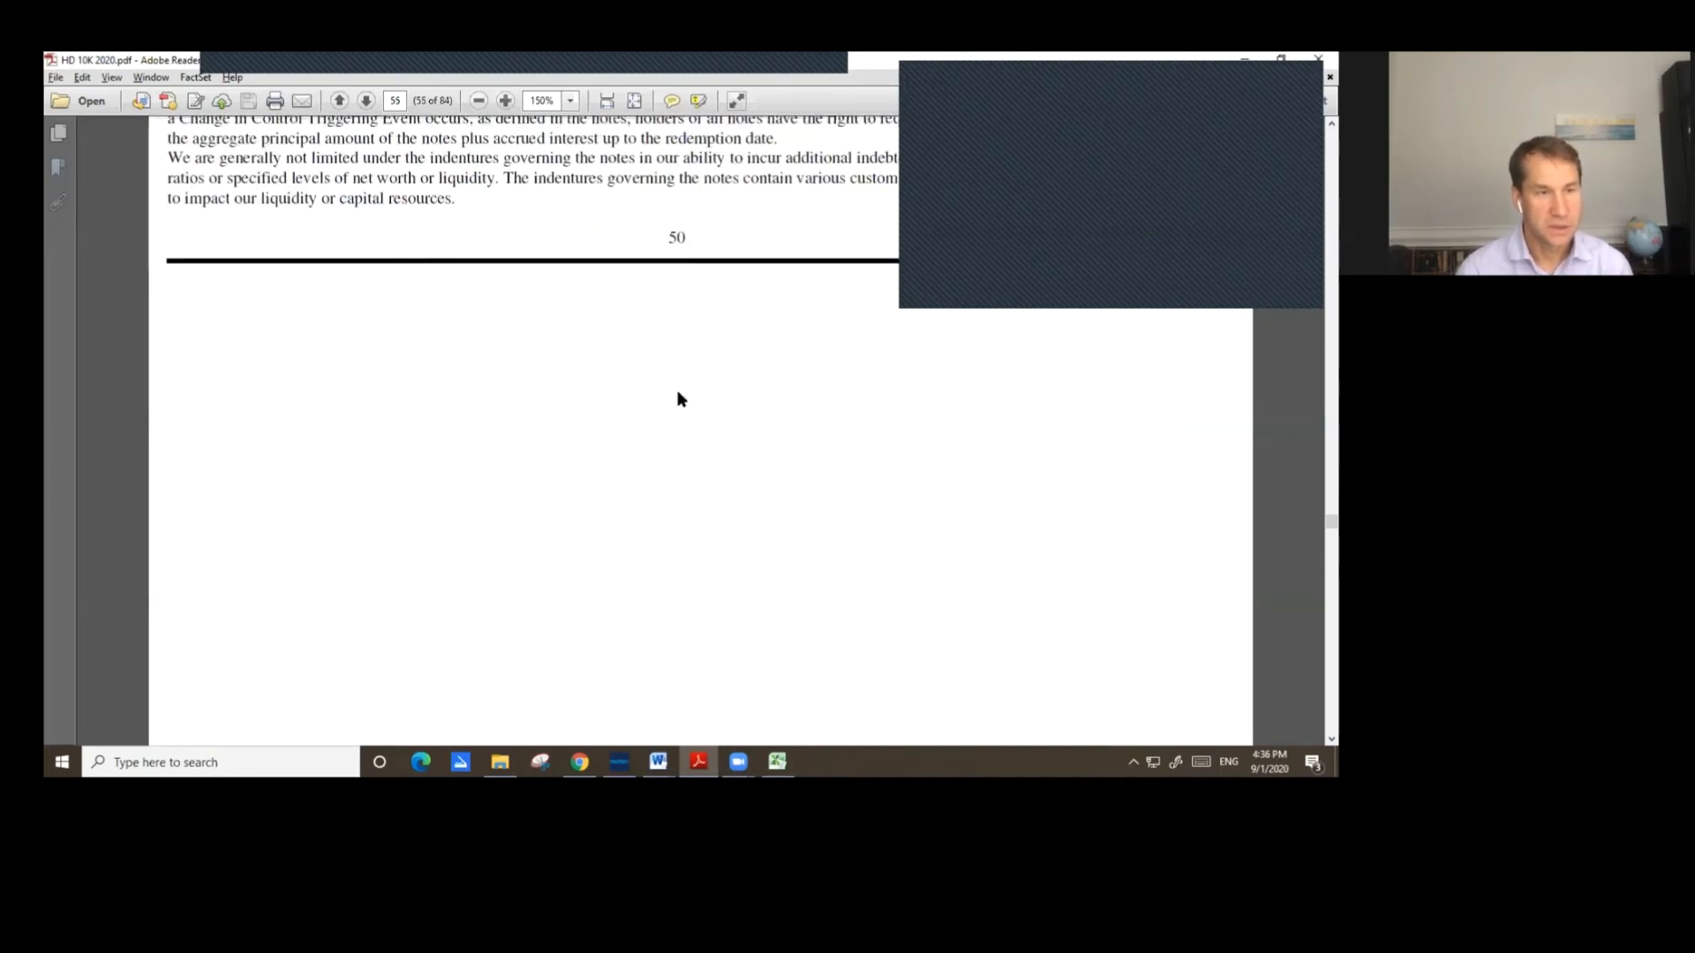
scroll(572, 371, "up", 10)
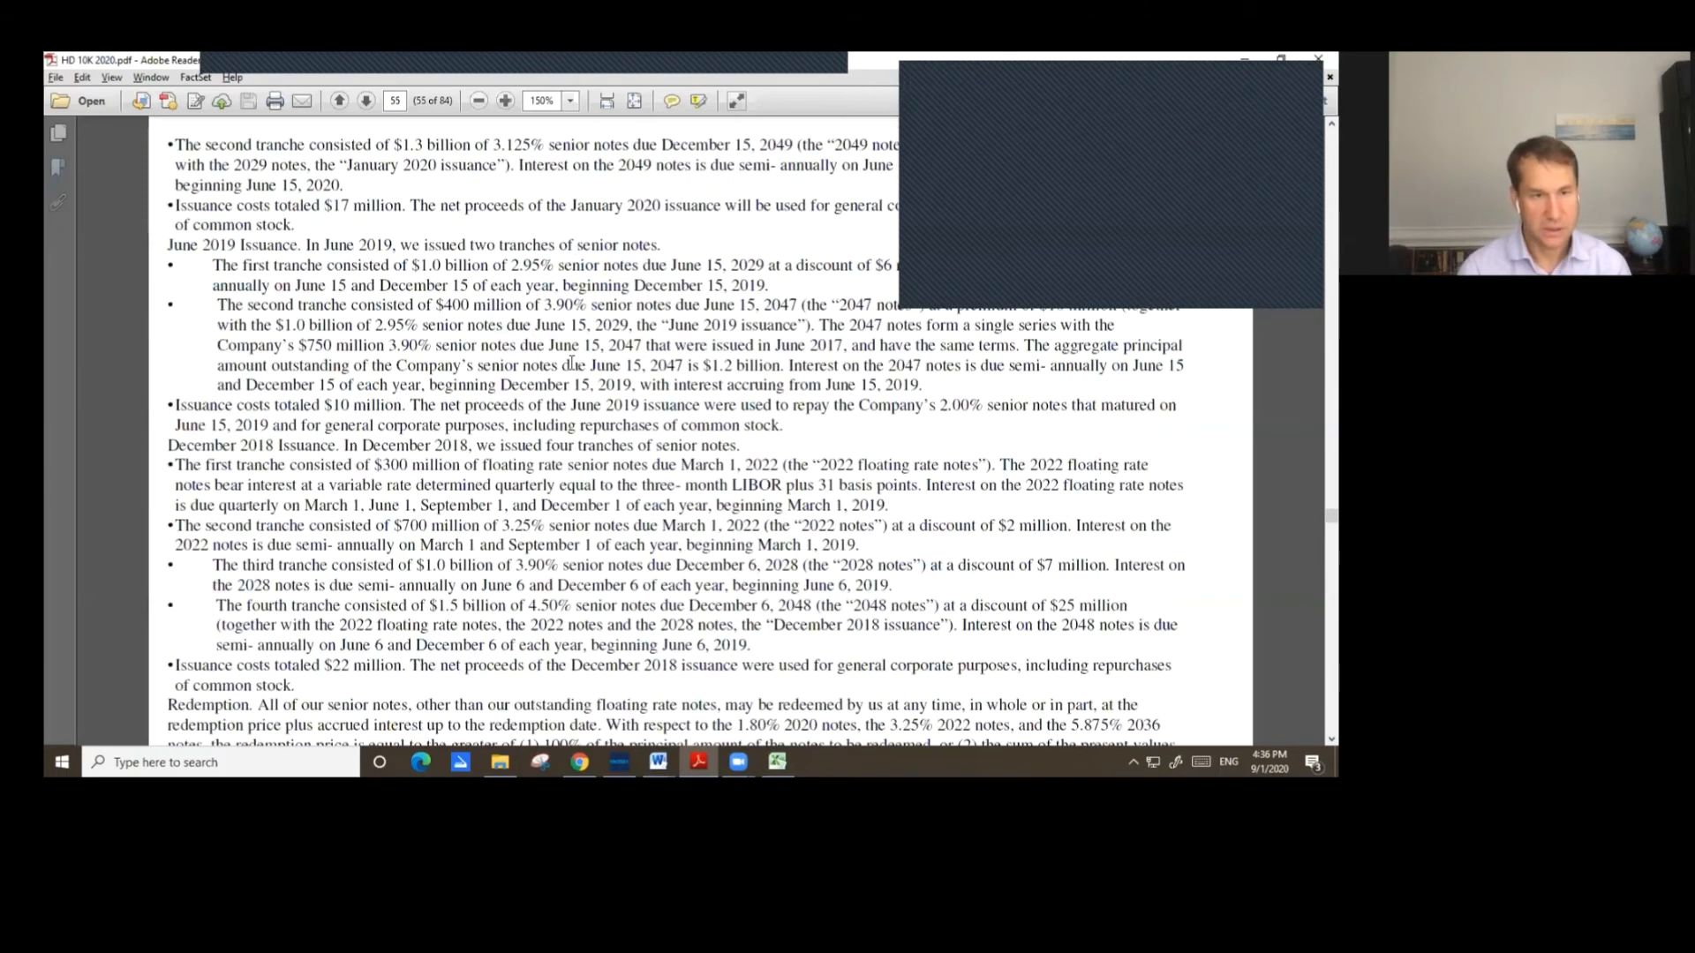
scroll(574, 370, "up", 5)
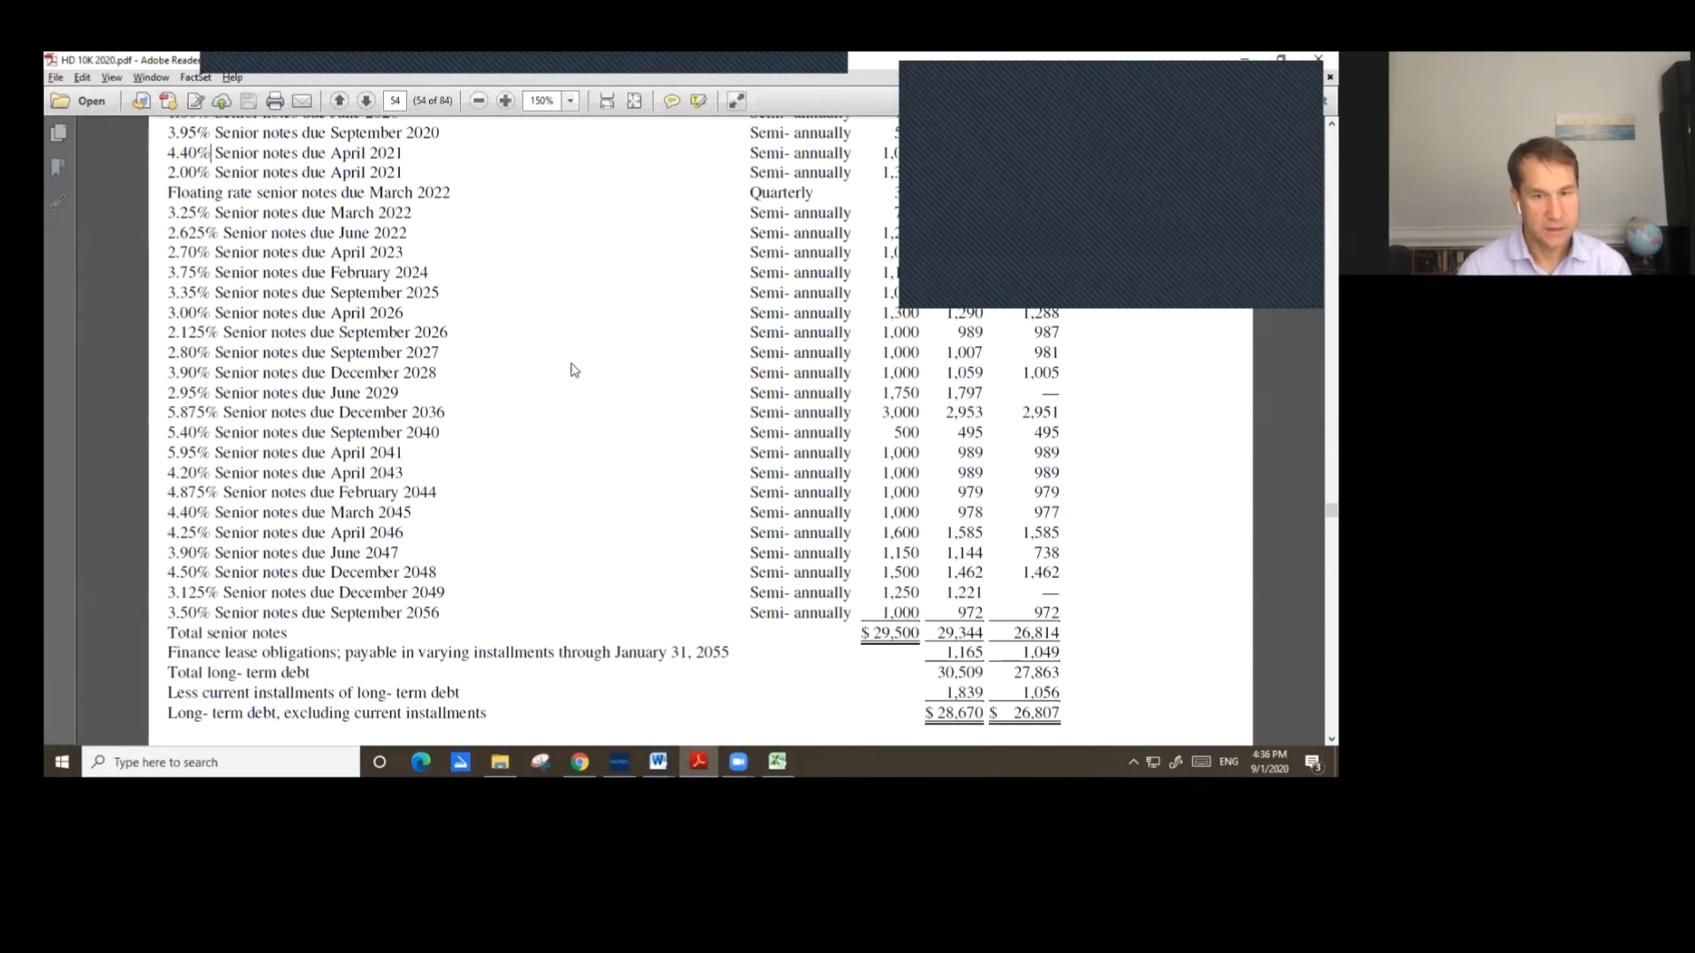
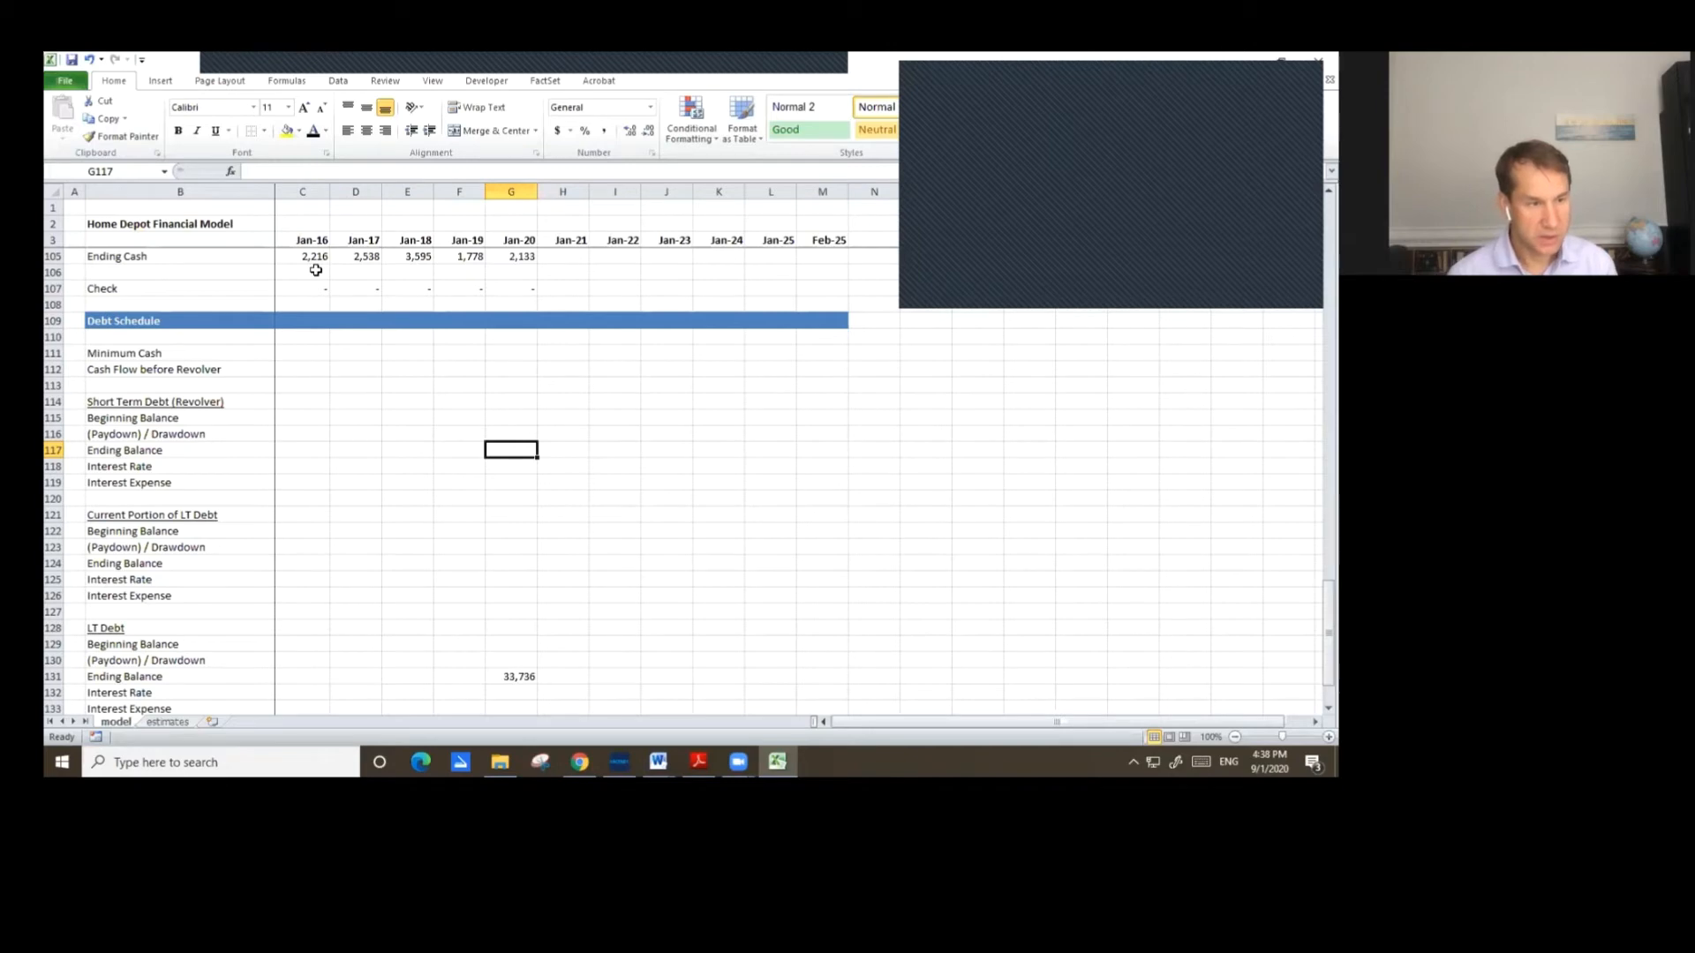
Link the Jan-20 current portion of LT debt ending balance to the Jan-22 Long-term Debt Maturity assumption.
type("=")
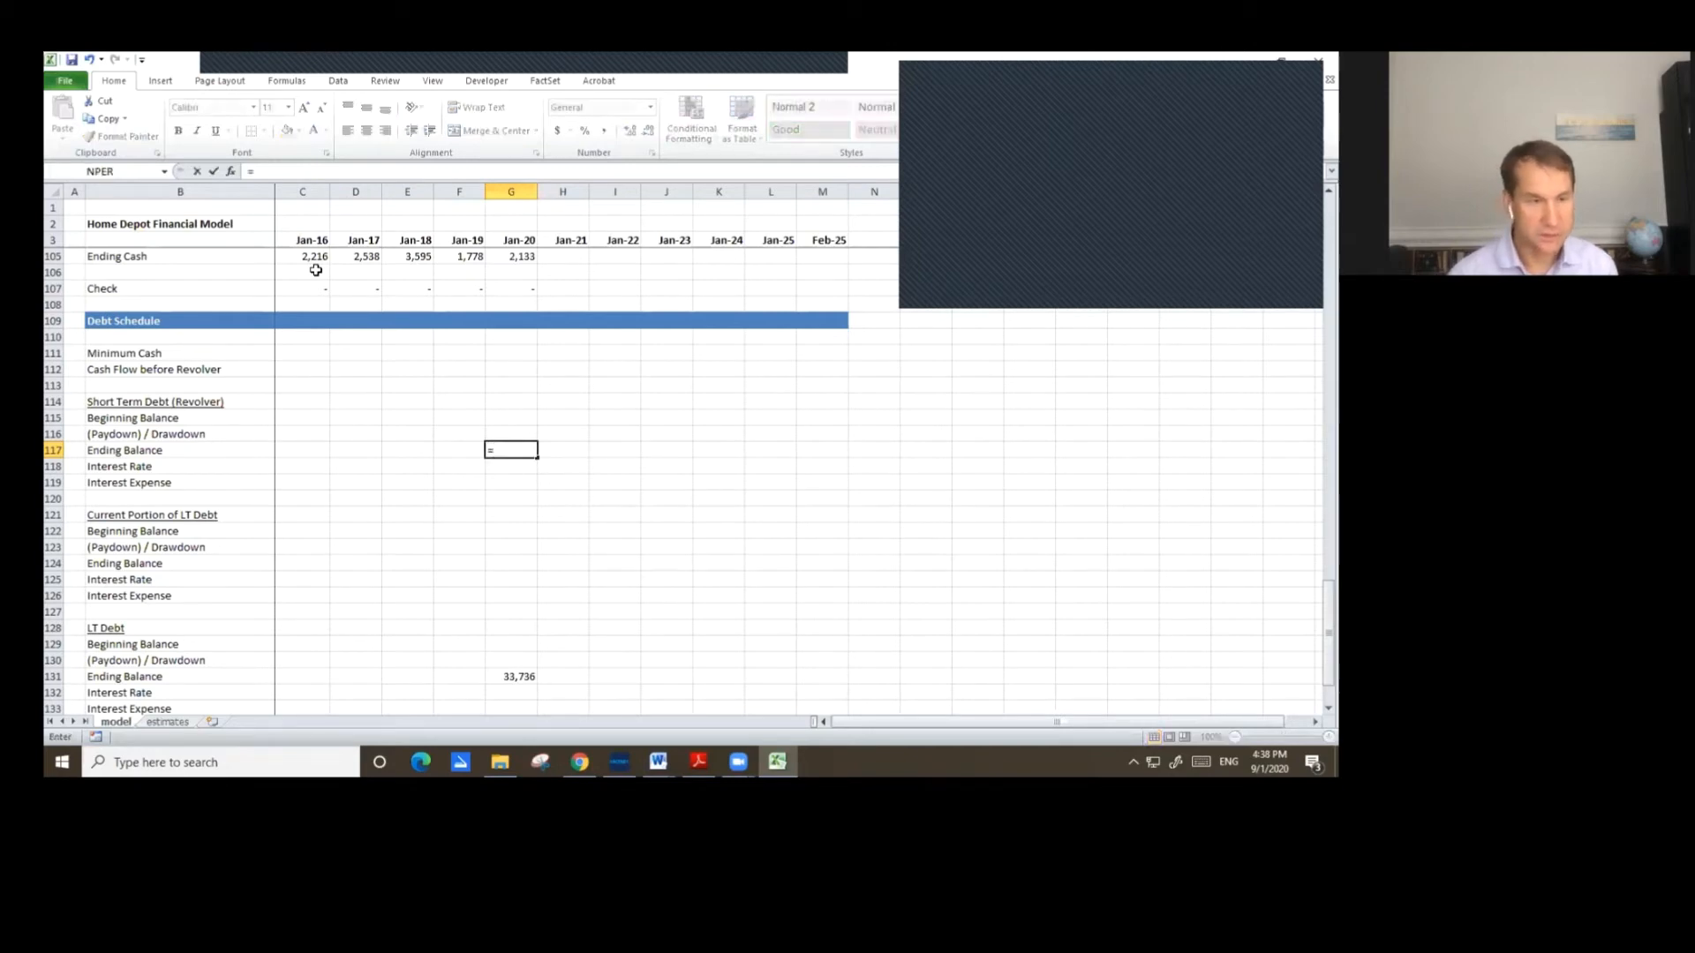
key("Up")
key("Up")
key("Up")
key("Up")
key("Up")
key("Up")
key("Up")
key("Up")
key("Up")
key("Up")
key("Up")
key("Up")
key("Up")
key("Up")
key("Up")
key("Up")
key("Up")
key("Up")
key("Up")
key("Up")
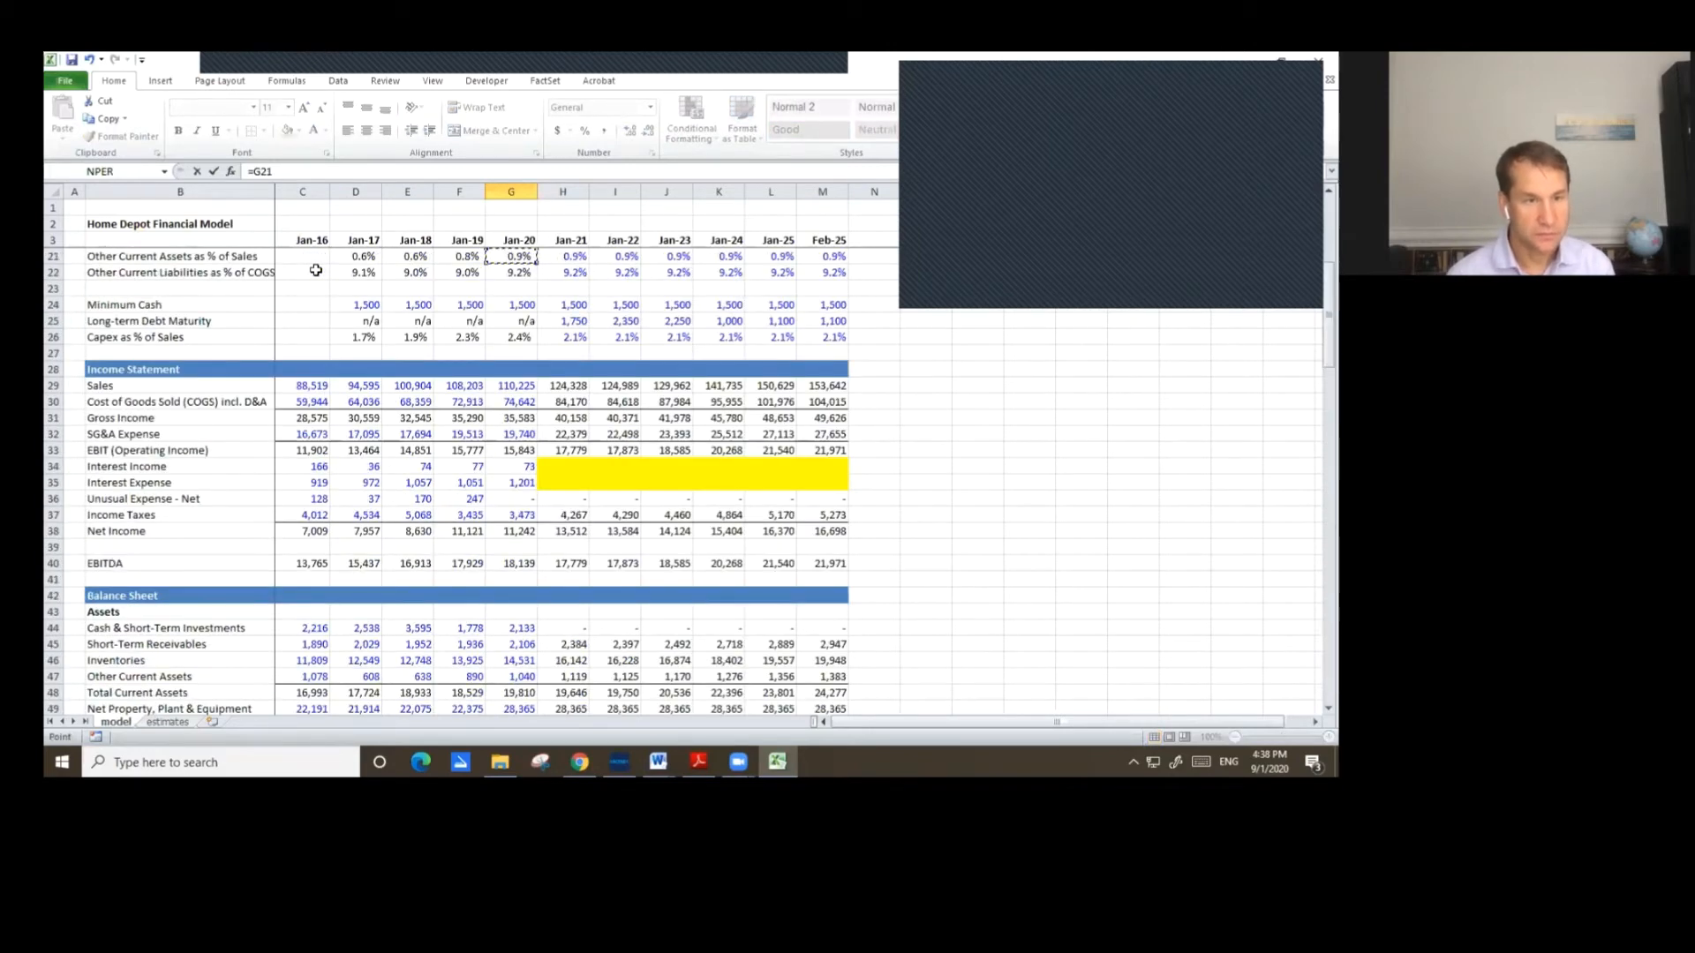
key("Down")
key("Down")
key("Down")
key("Down")
key("Right")
key("Right")
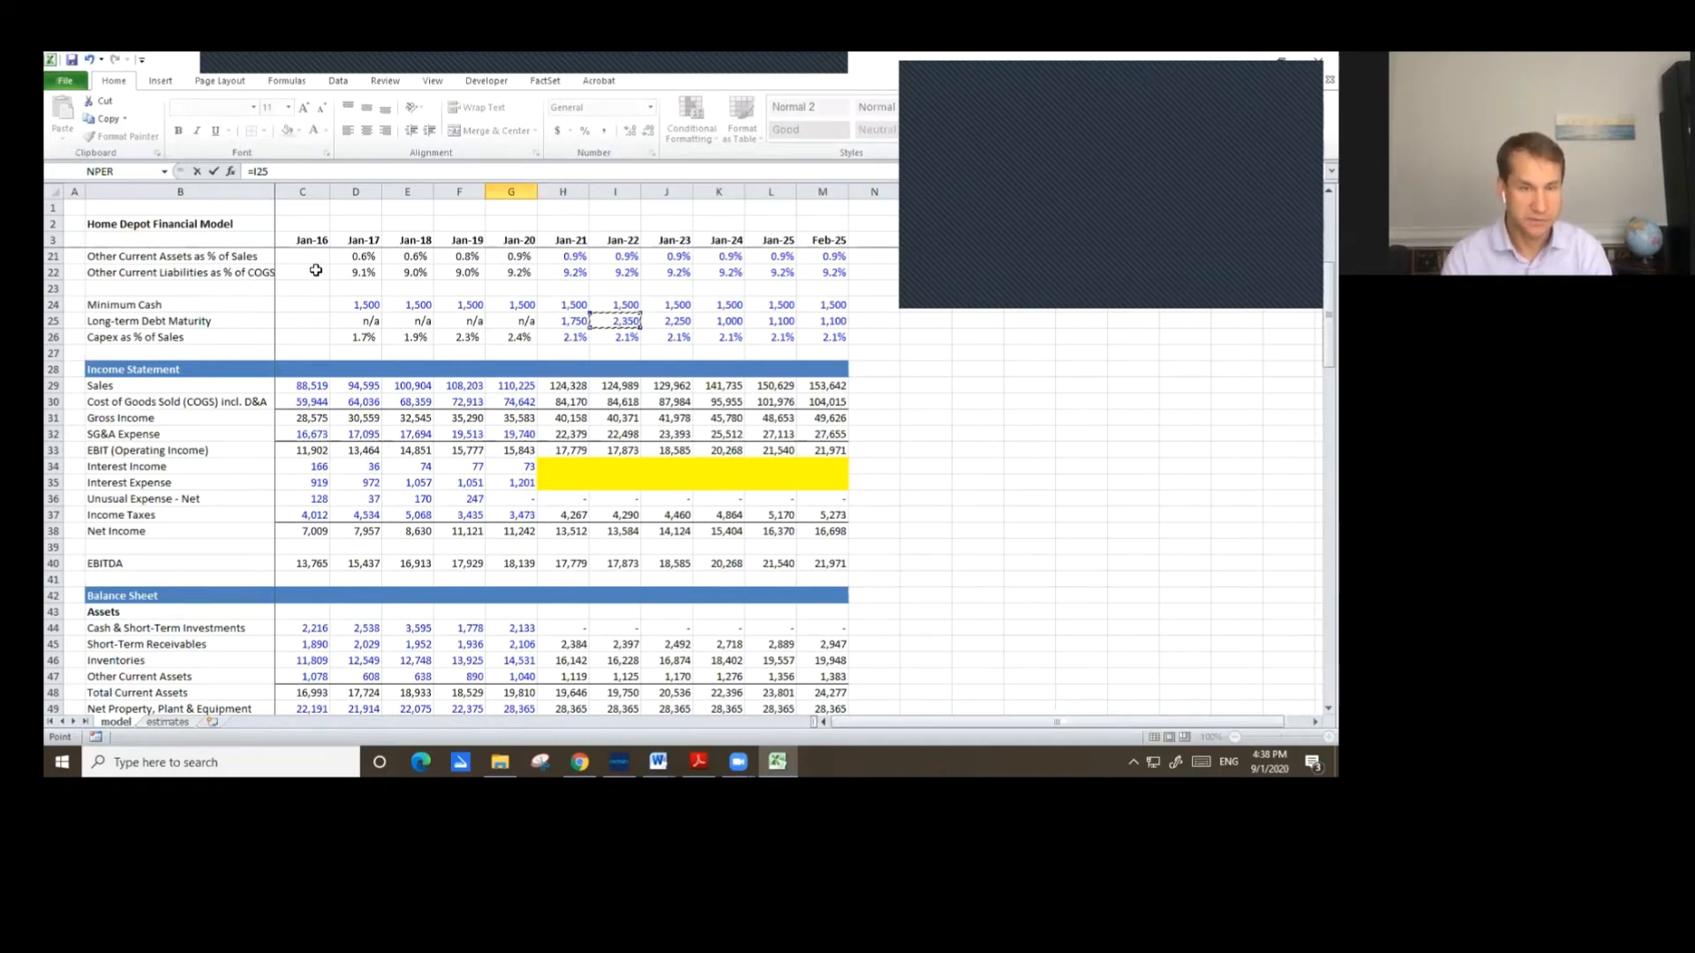
key("Return")
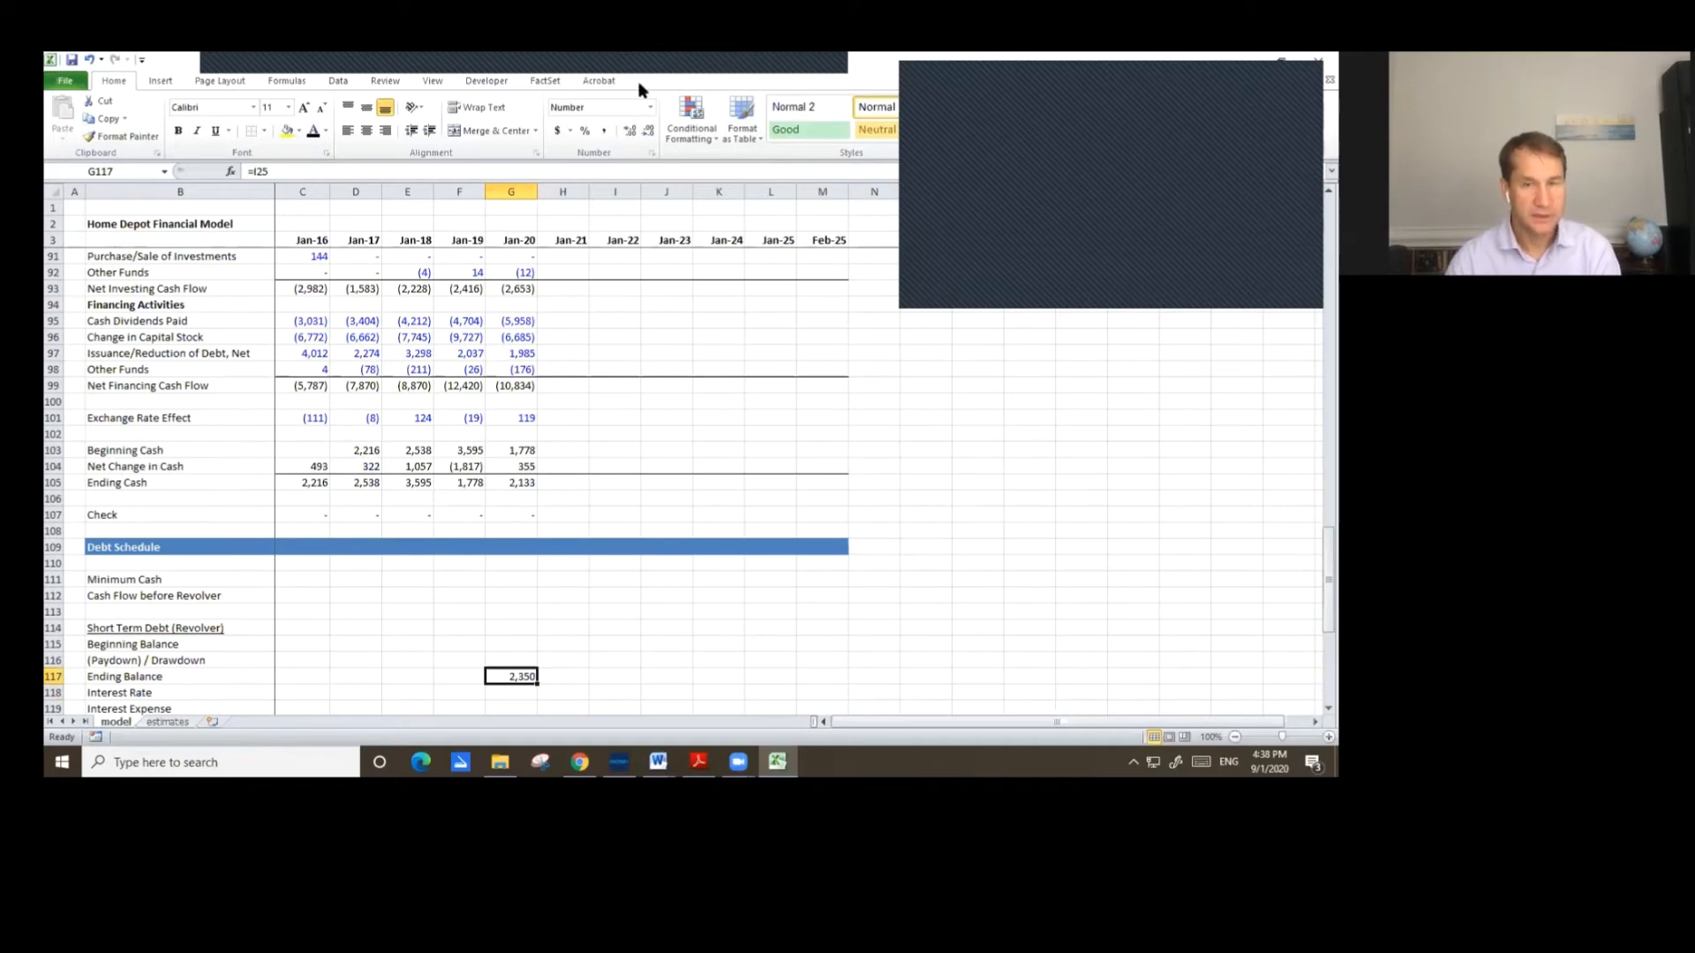
scroll(711, 336, "down", 2)
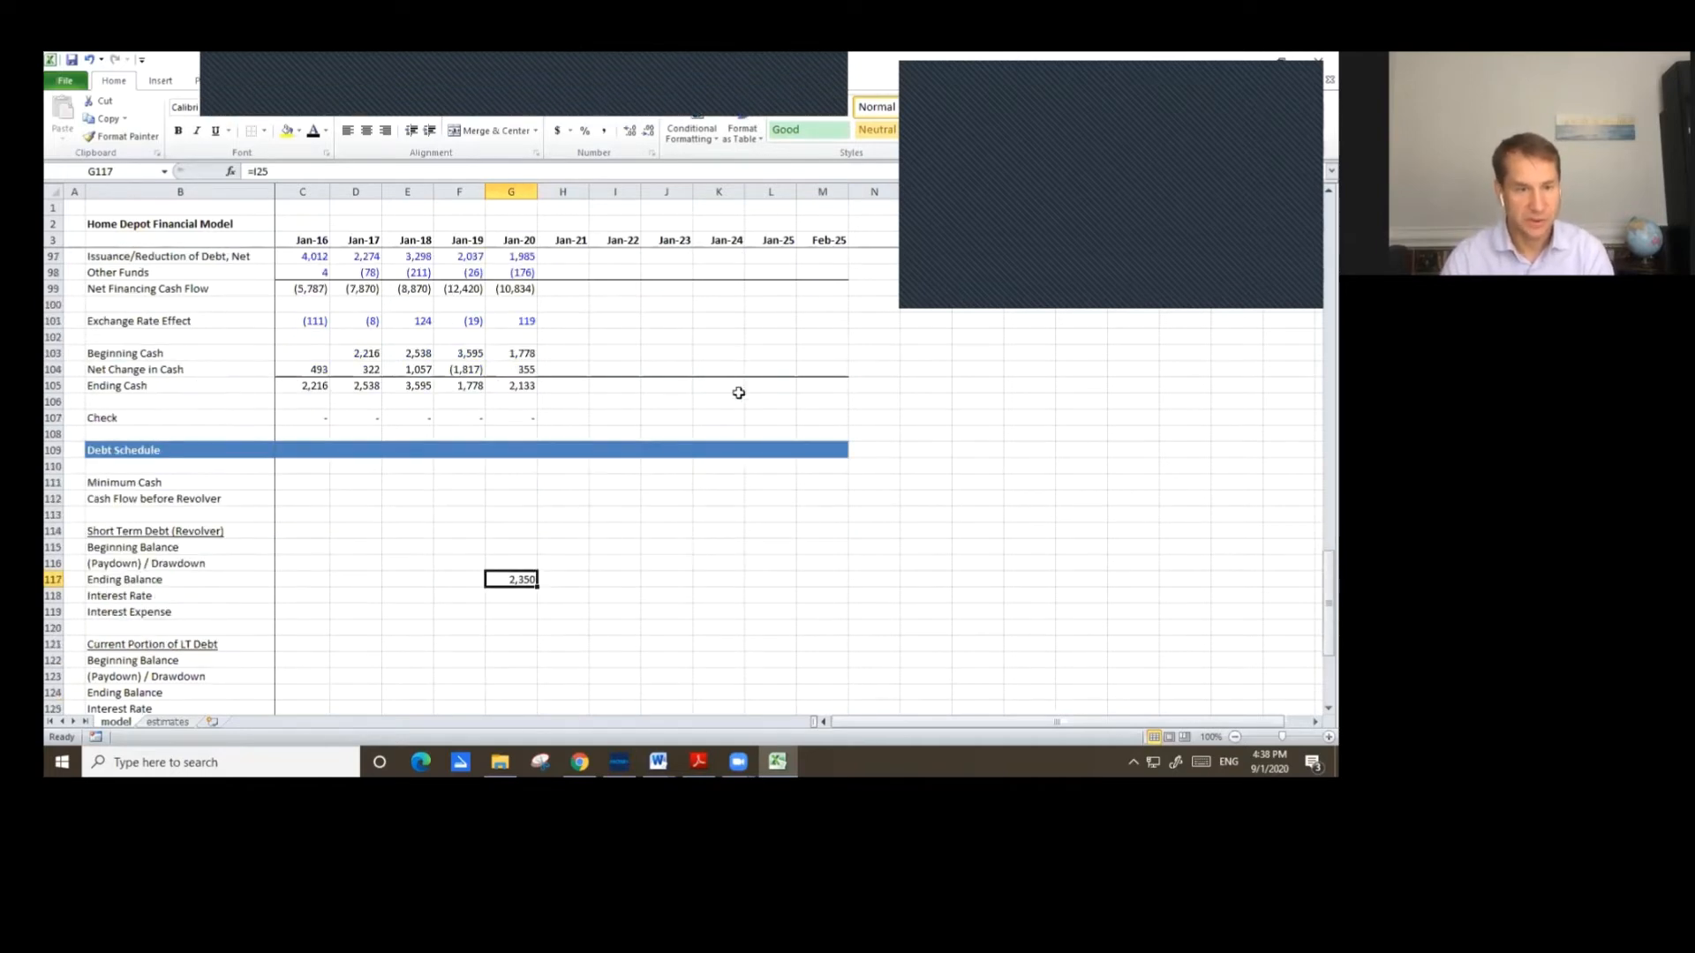
scroll(740, 391, "down", 1)
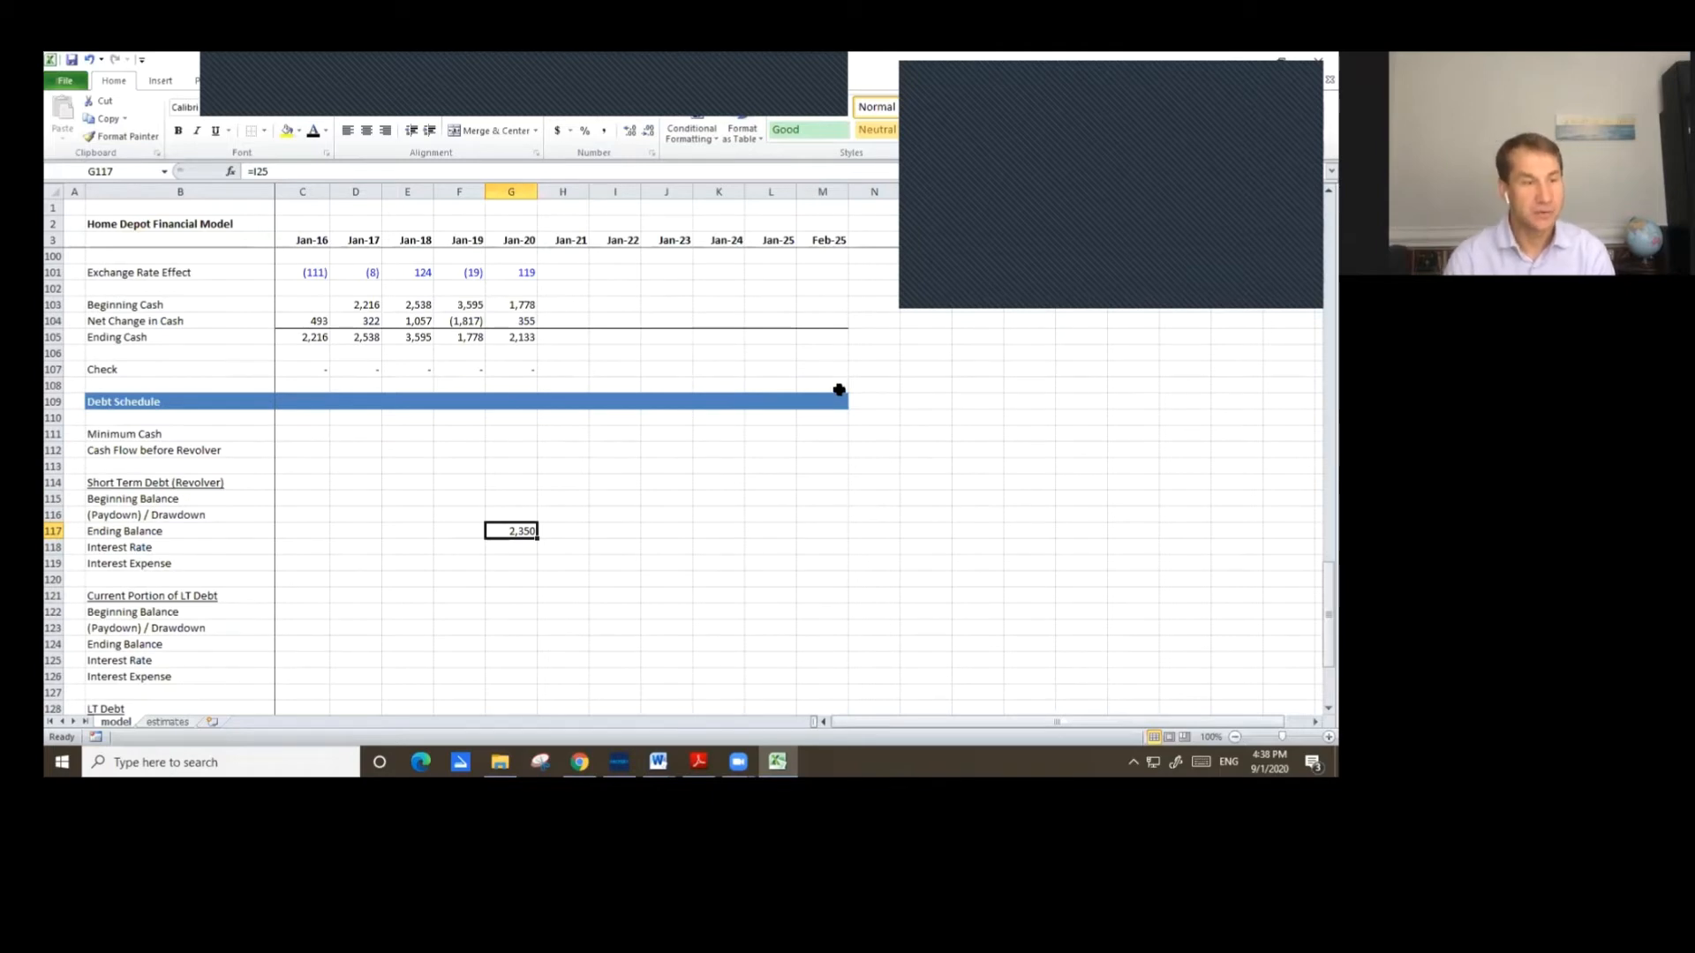
key("ctrl+c")
key("Down")
key("Down")
key("Down")
key("Down")
key("Down")
key("Down")
key("Down")
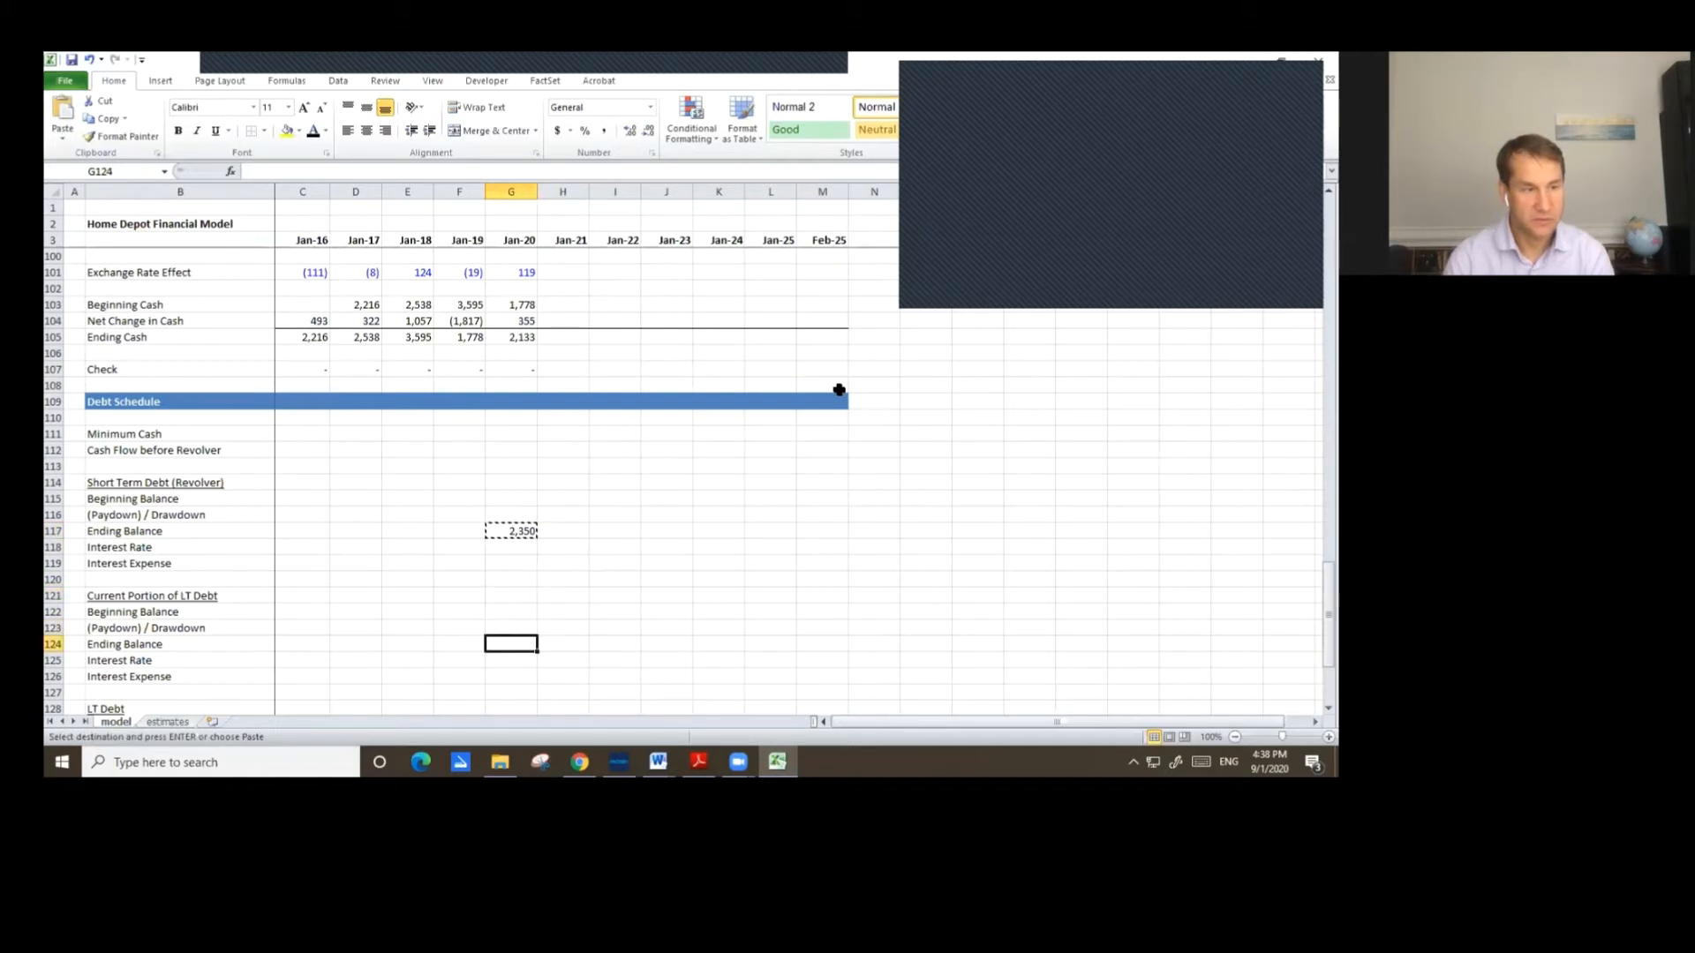
key("Return")
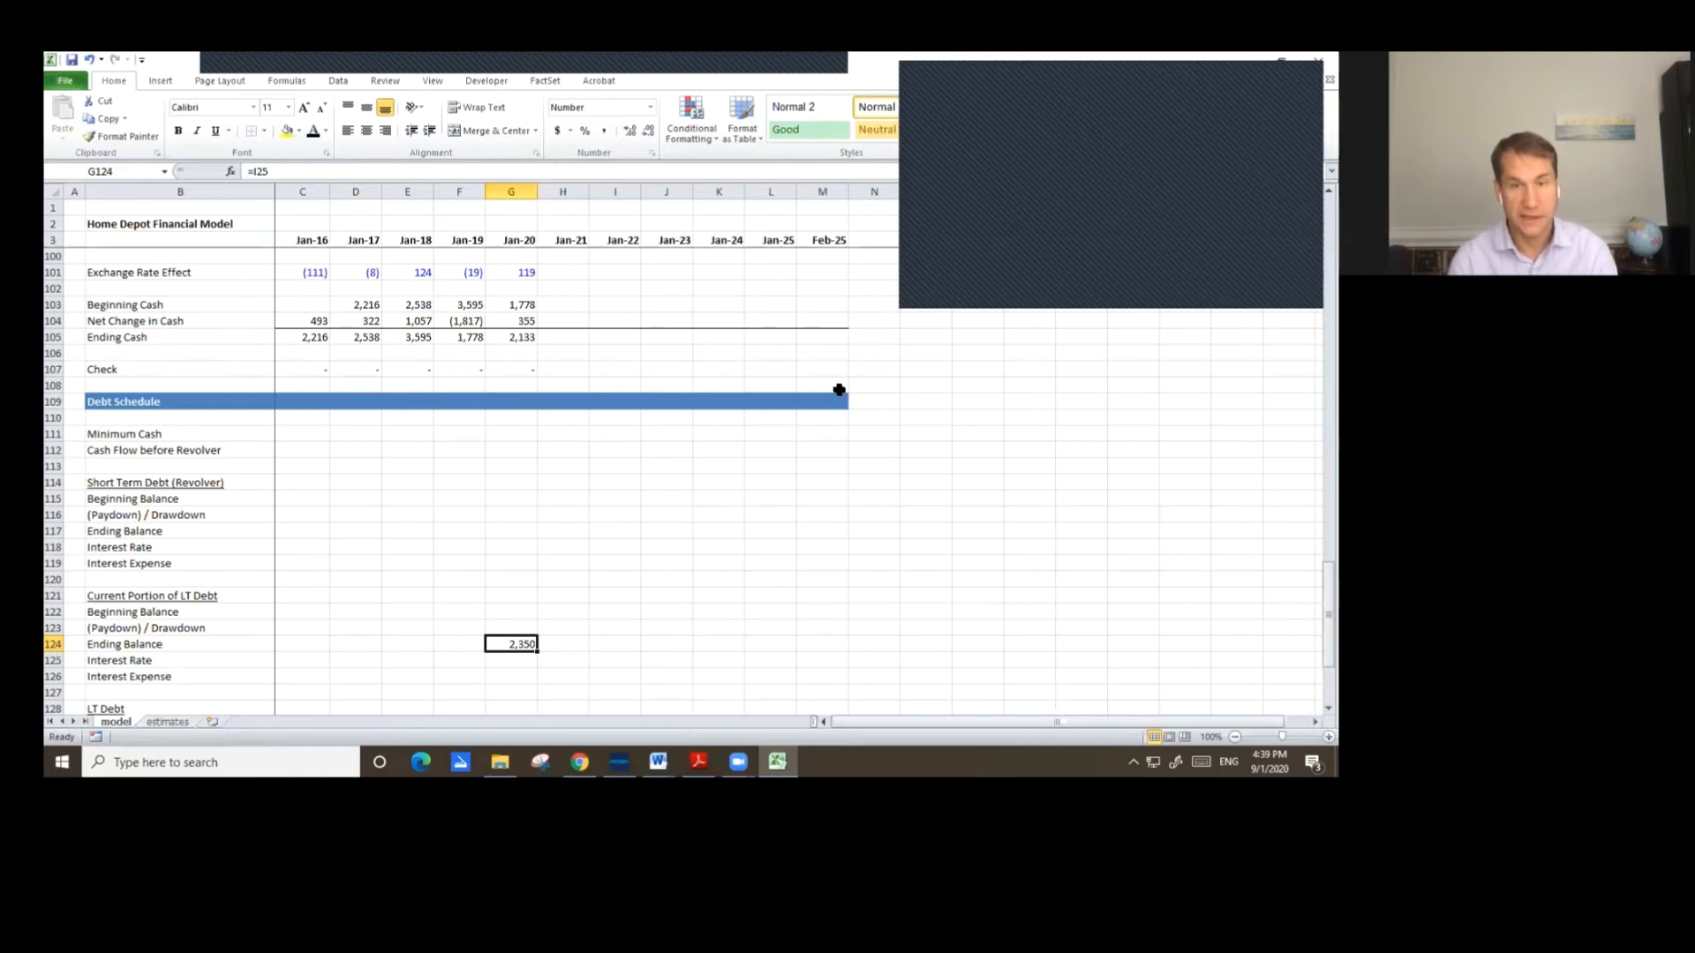
Set the Jan-20 revolver ending balance to ST Debt & Curr. Portion LT Debt minus the current portion ending balance.
key("Up")
key("Up")
key("Up")
key("Up")
key("Up")
key("Up")
key("Up")
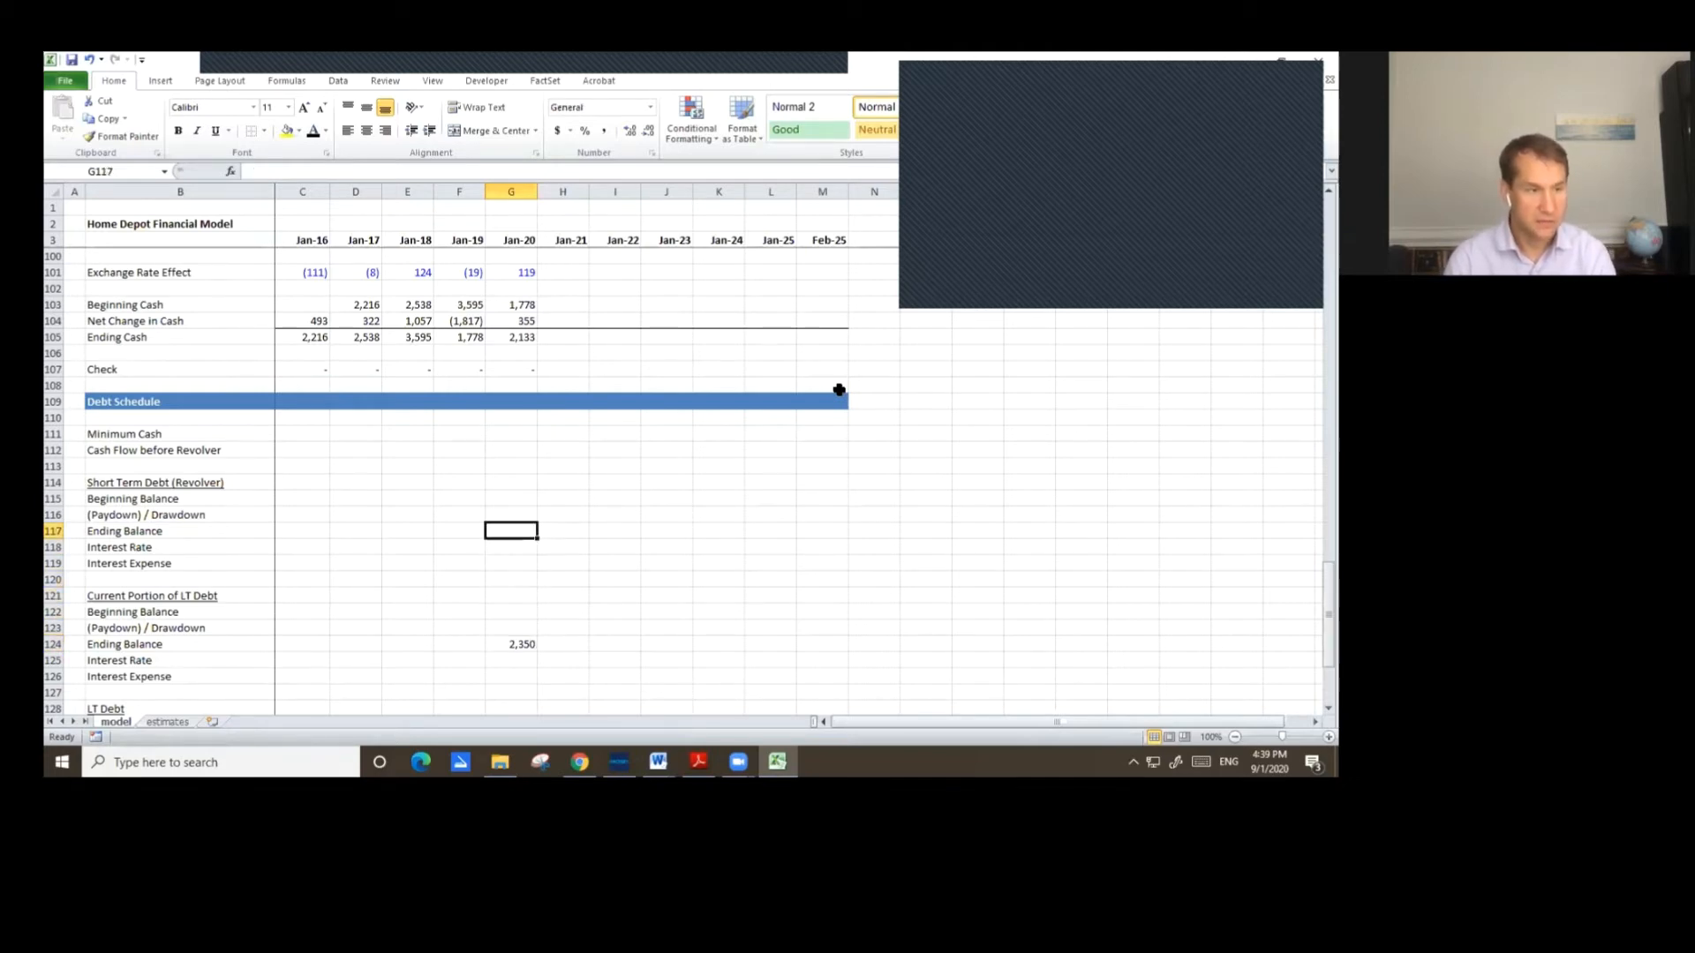
type("=")
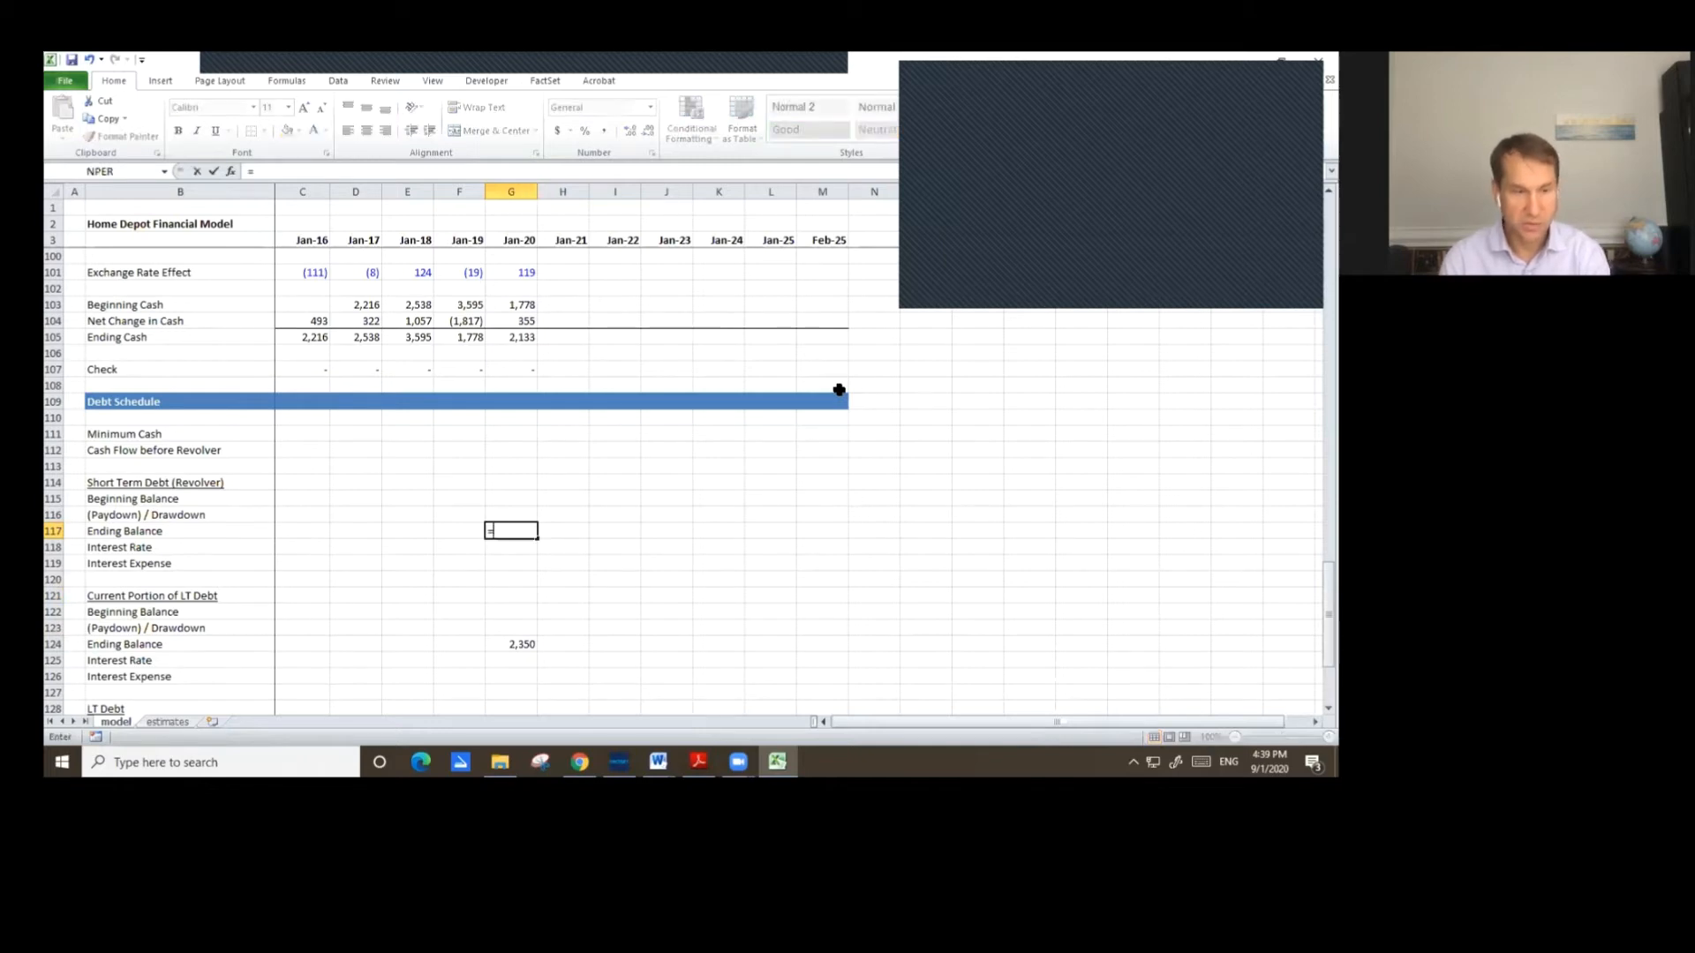
key("Page_Up")
key("Page_Up")
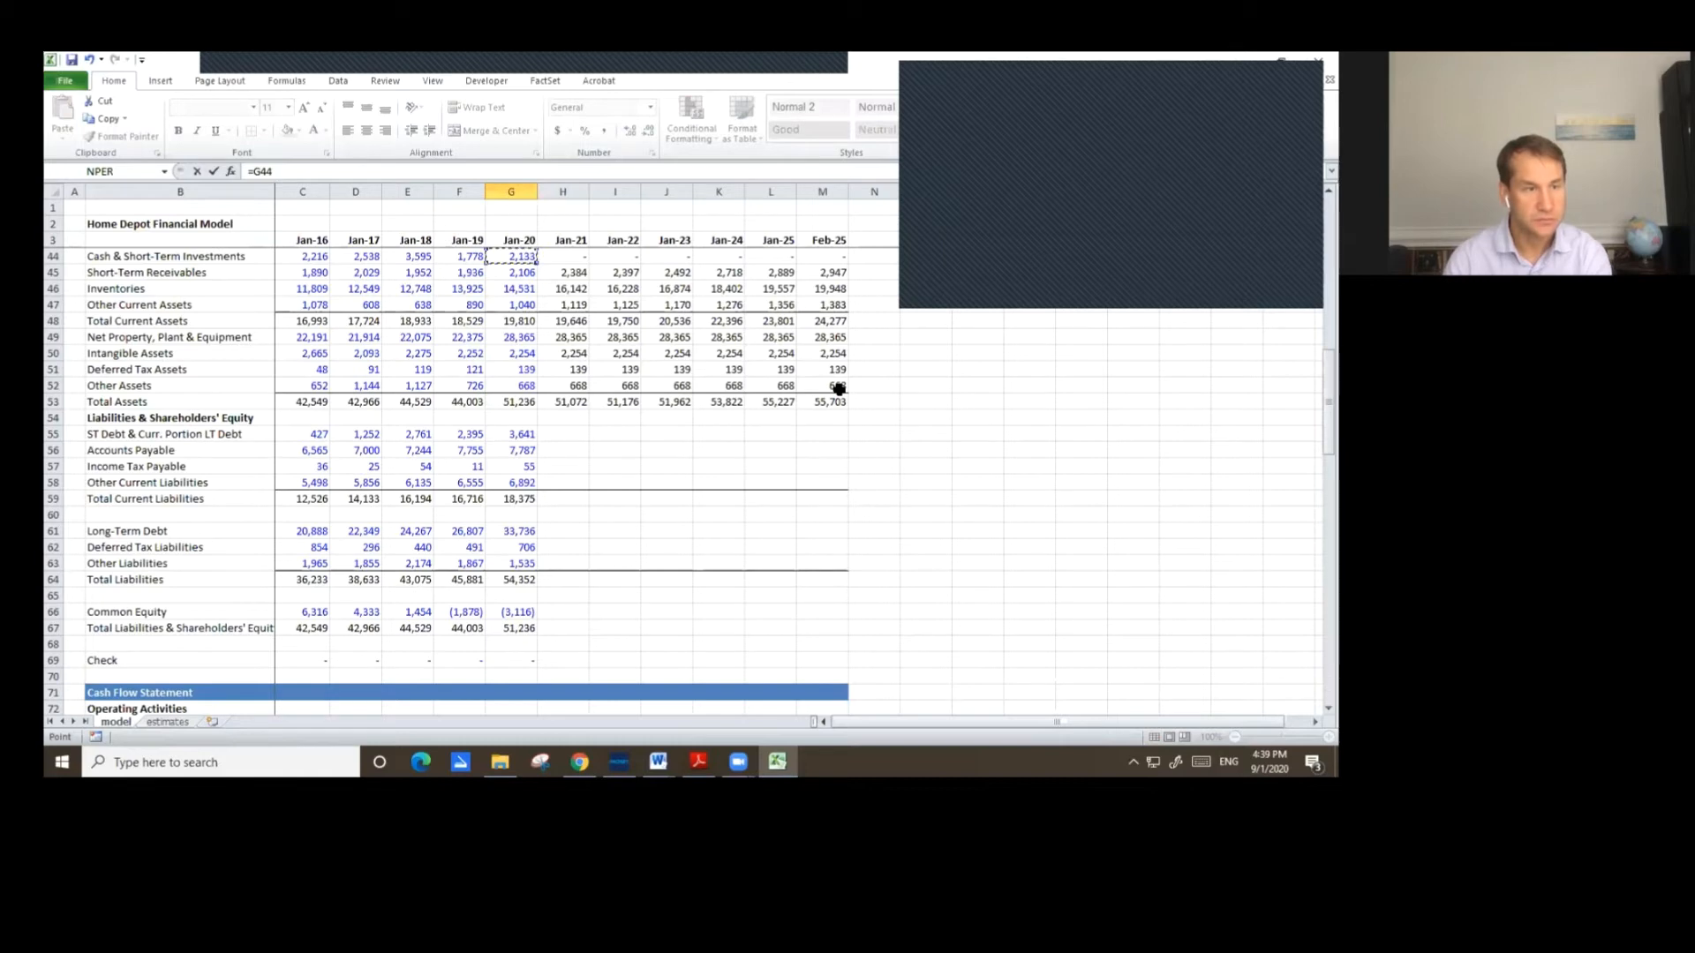
key("Down")
key("Down")
key("Down")
key("Down")
key("Down")
key("Down")
key("Down")
key("Down")
key("Down")
key("Down")
key("Down")
key("Down")
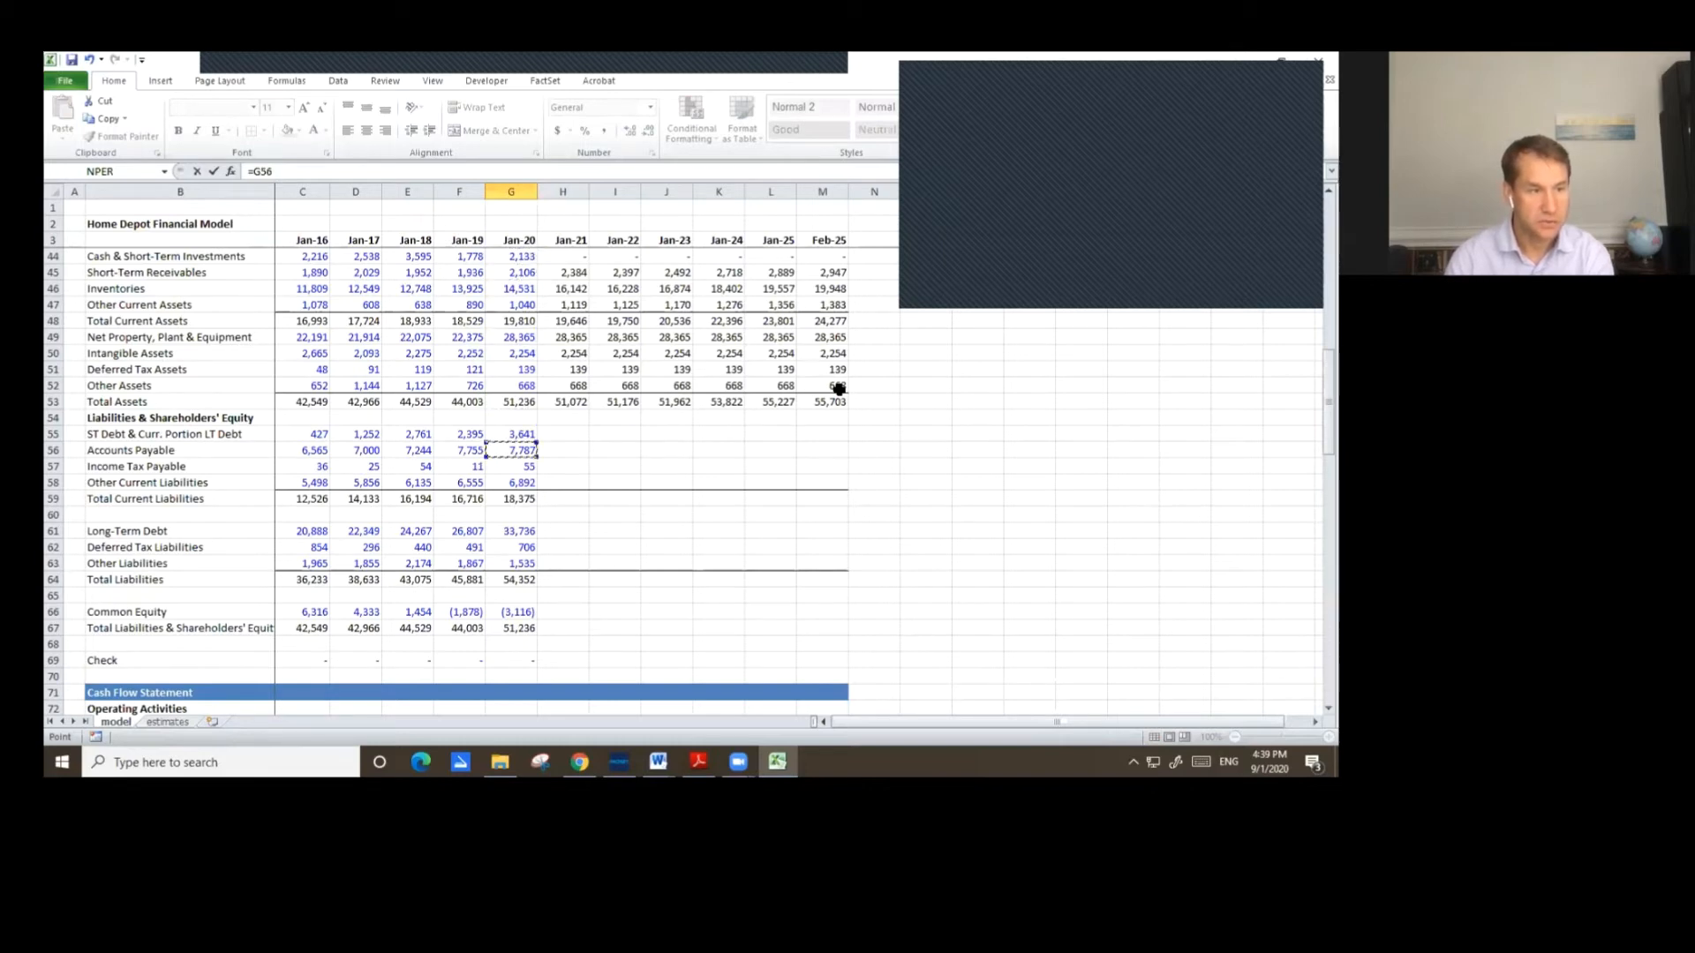
key("Up")
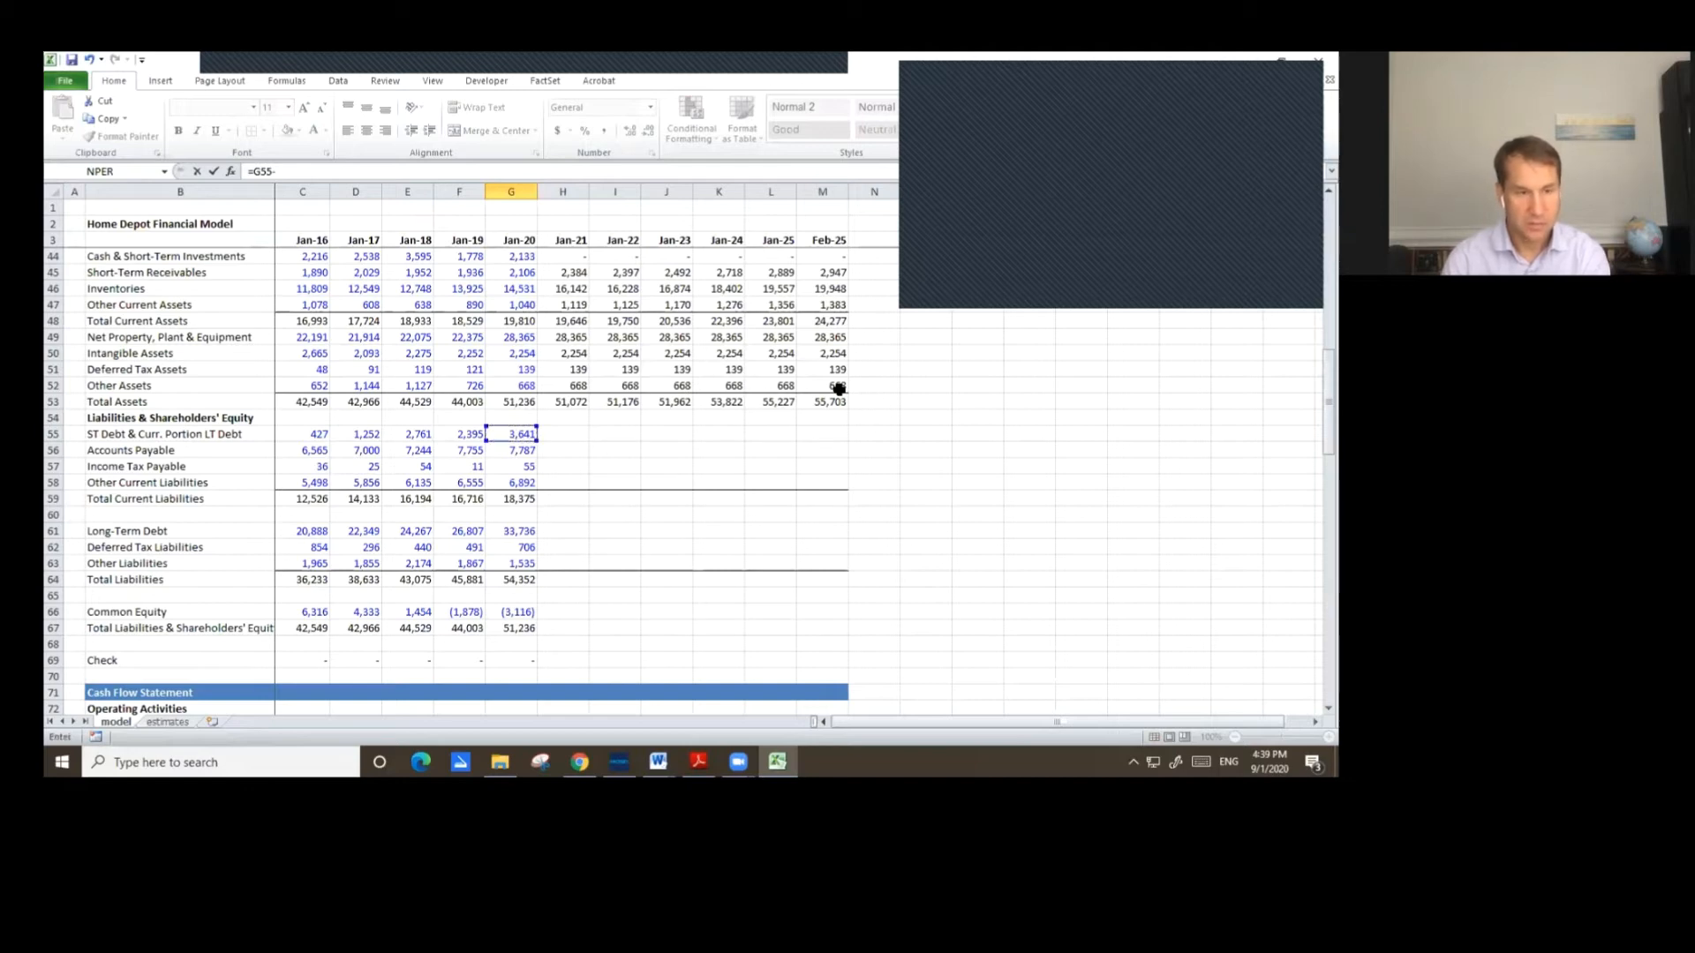
type("-")
key("Down")
key("Down")
key("Down")
key("Down")
key("Down")
key("Down")
key("Down")
key("Down")
key("Down")
key("Down")
key("Down")
key("Down")
key("Down")
key("Down")
key("Down")
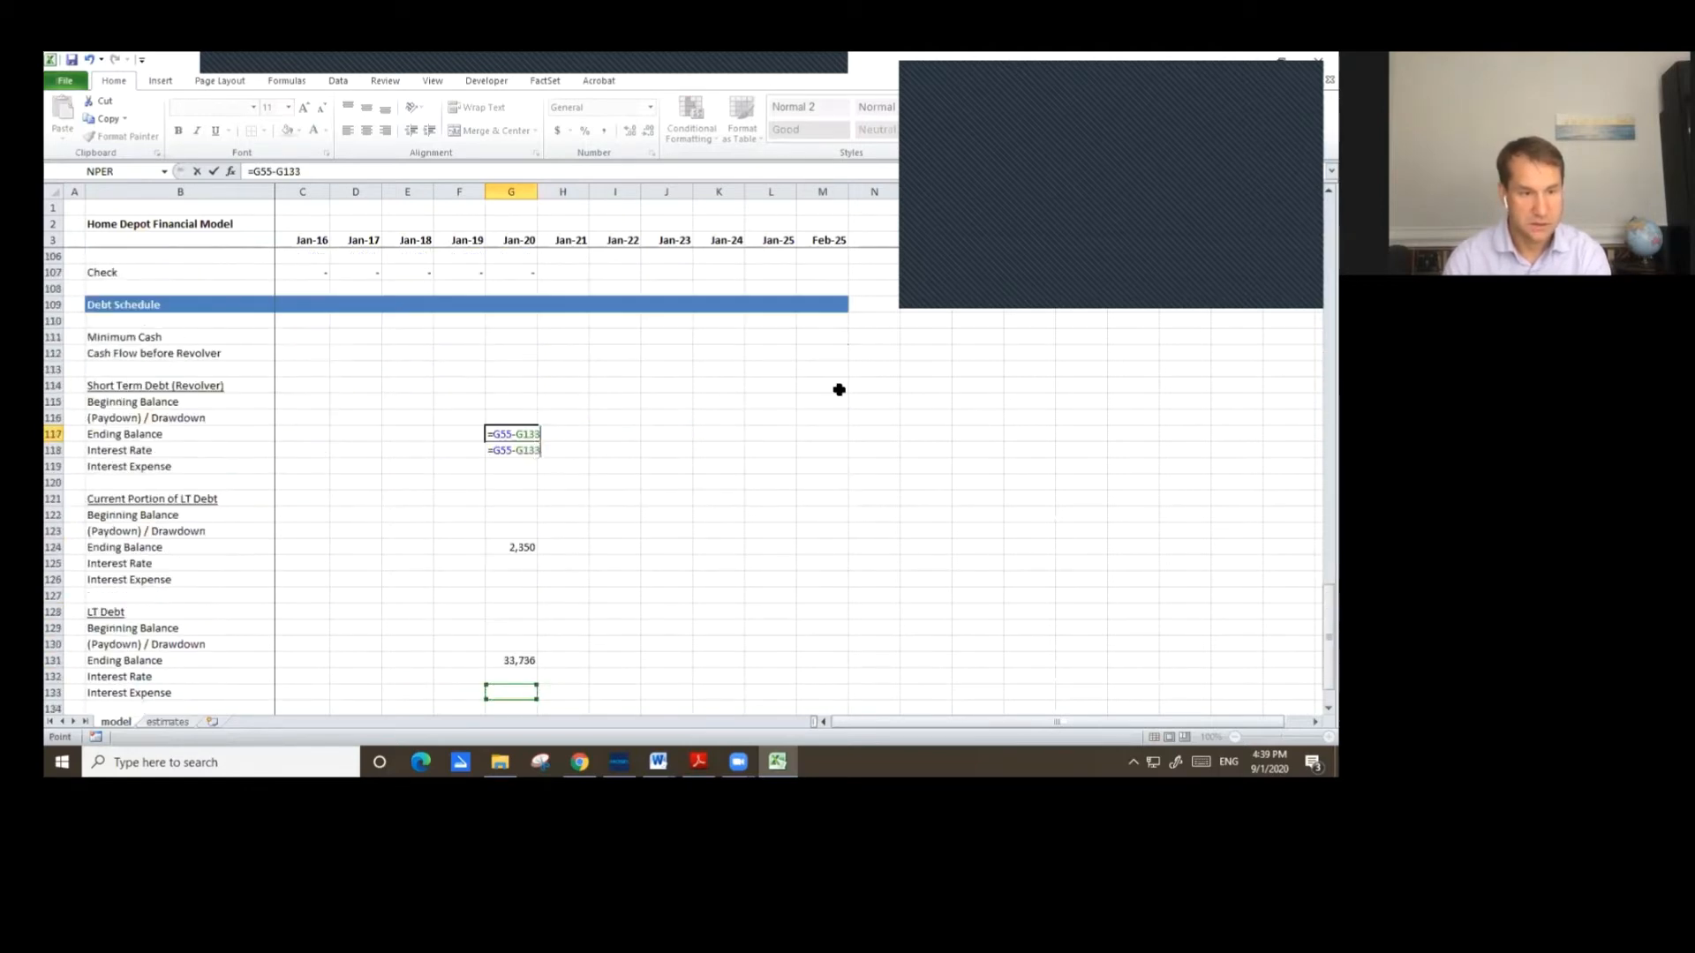
key("Up")
key("Up")
key("Up")
key("Up")
key("Up")
key("Up")
key("Up")
key("Up")
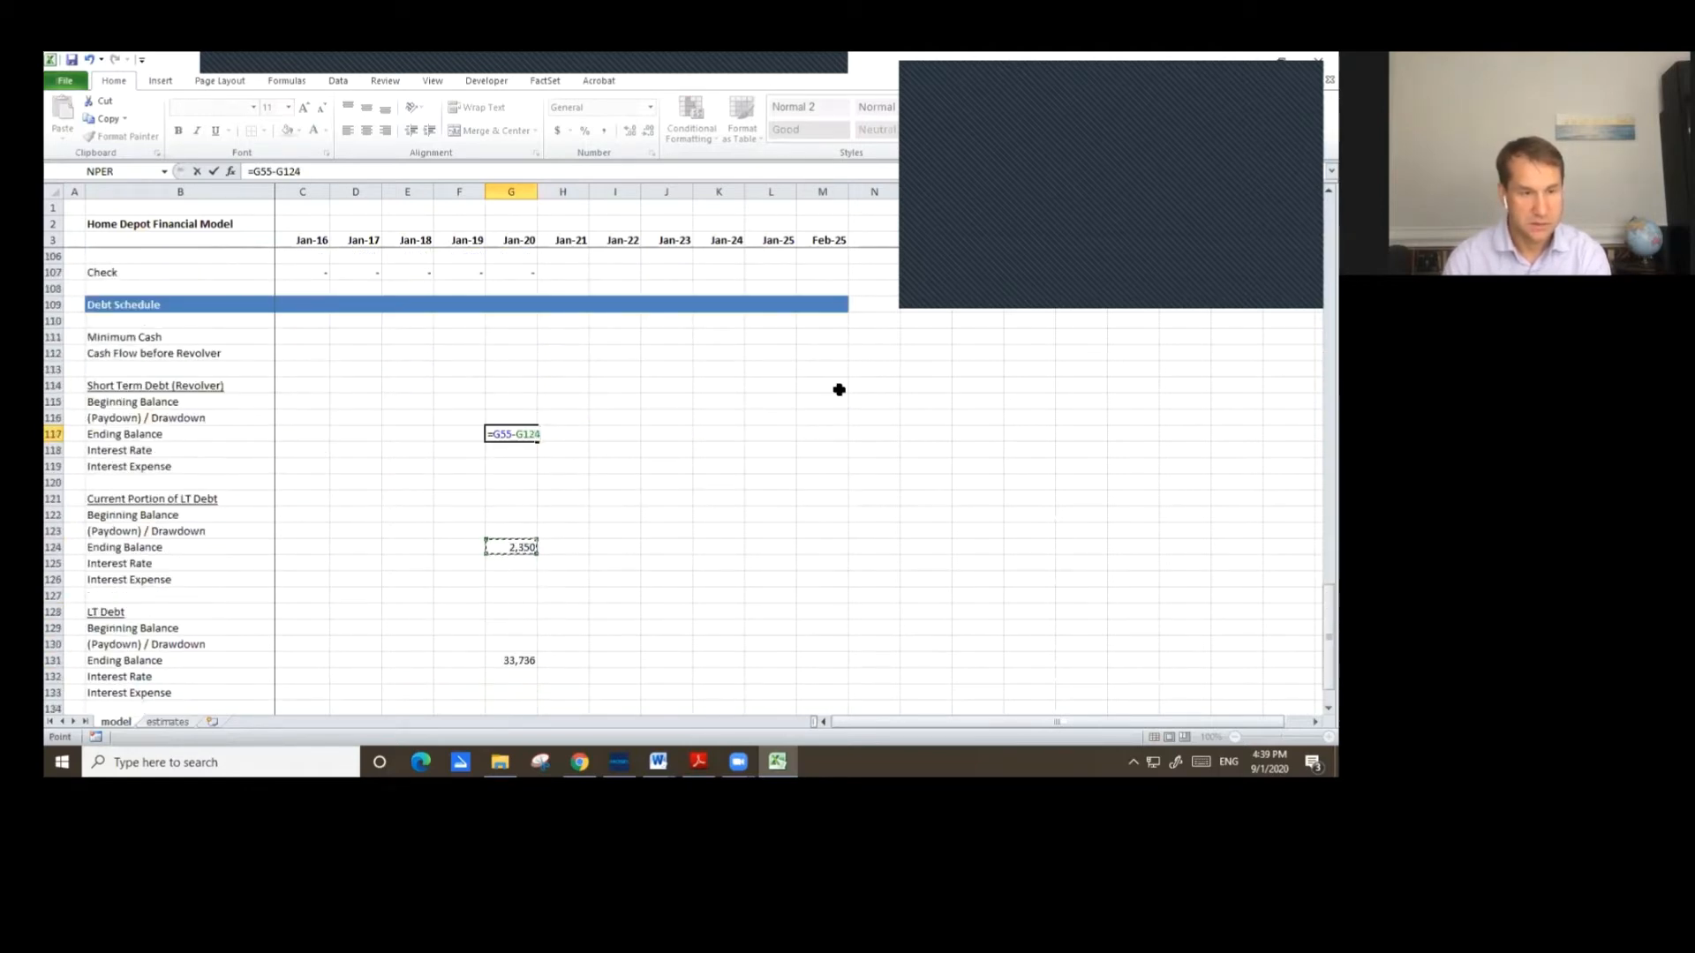
key("Return")
key("Up")
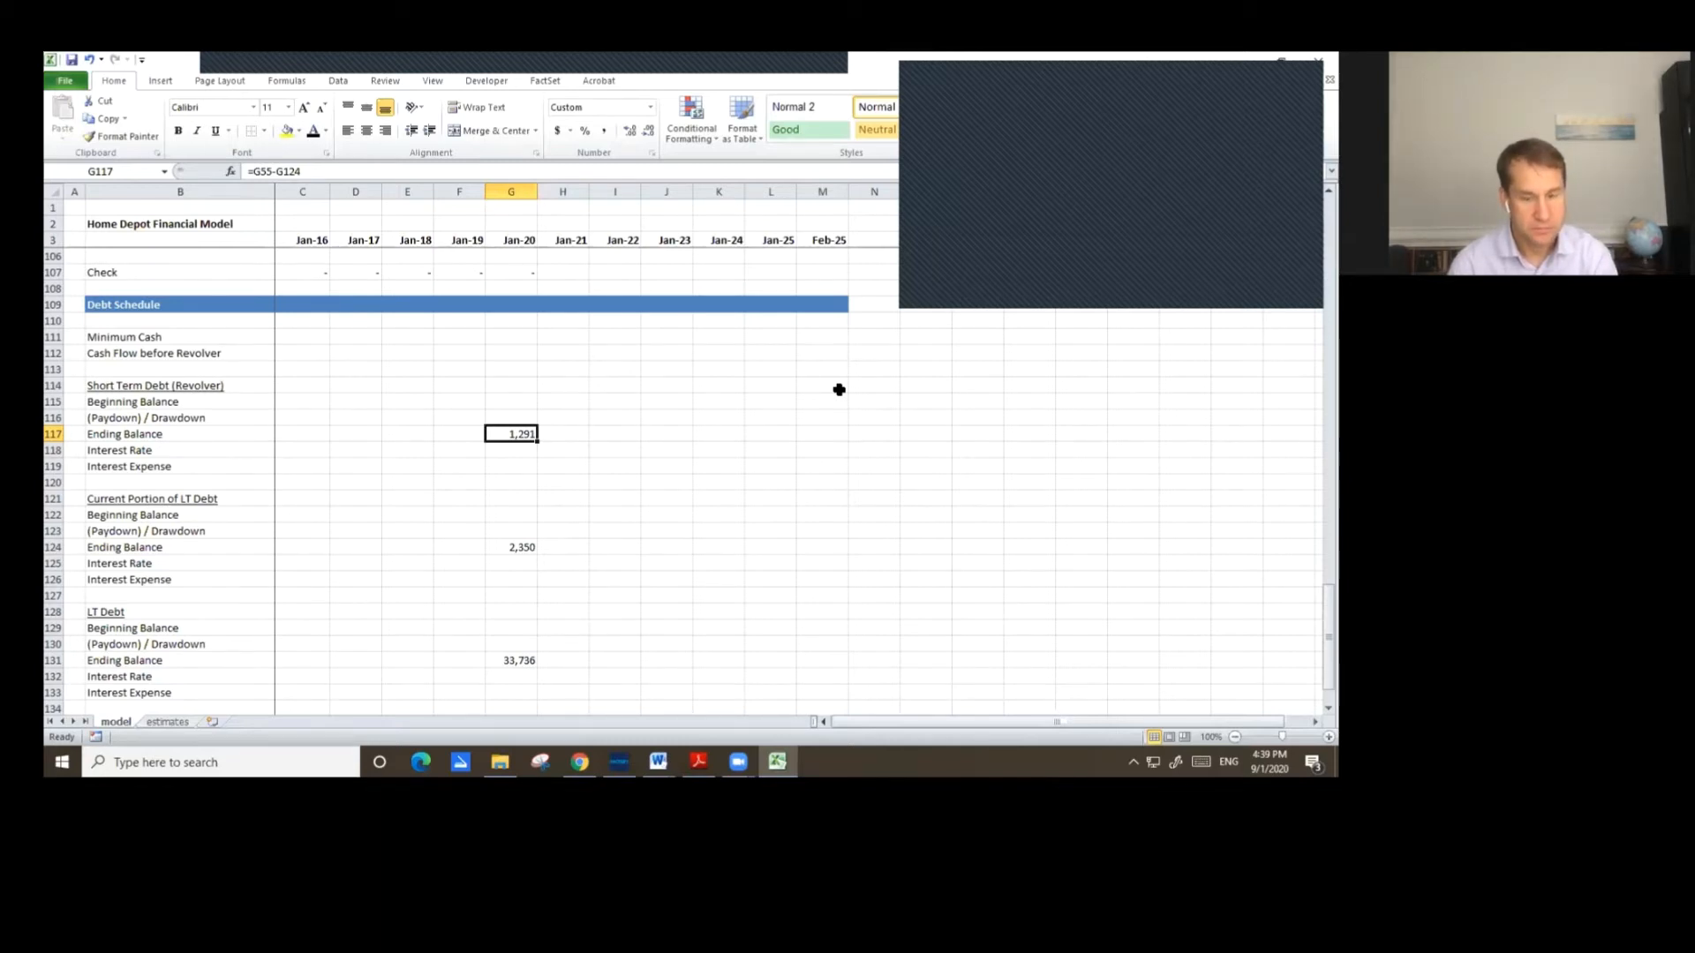
Link the Jan-21 cell of the revolver heading row to the Jan-20 revolver ending balance.
key("Up")
key("Up")
key("Up")
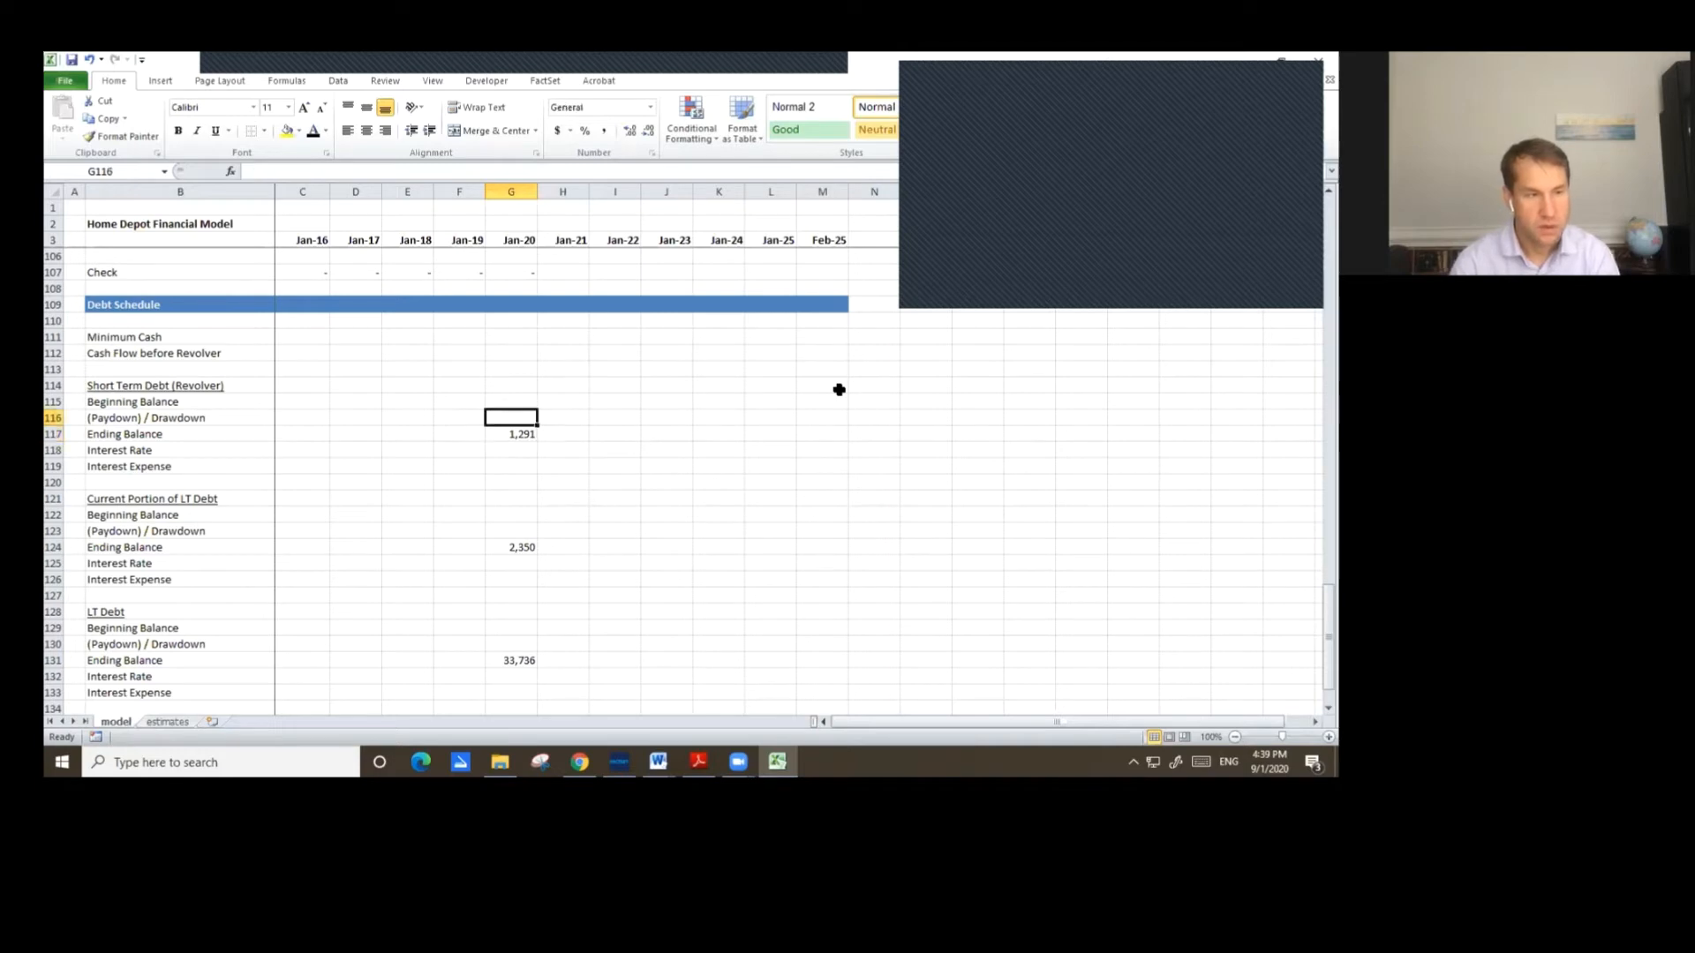
key("Right")
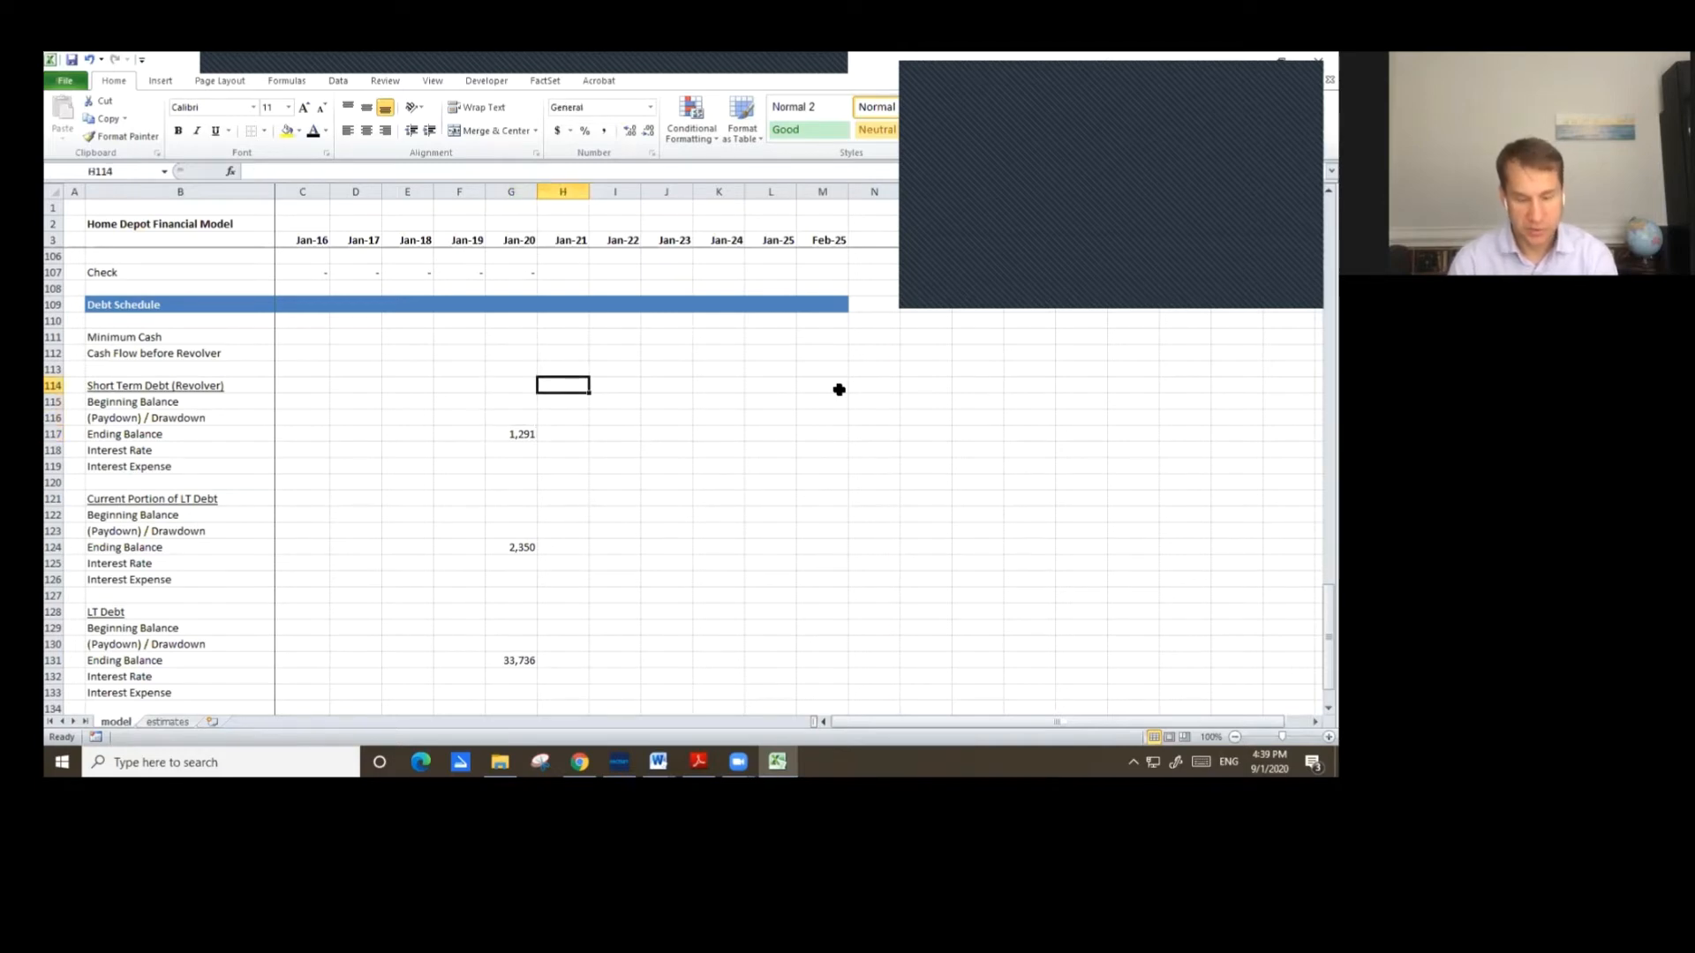
type("=")
key("Down")
key("Down")
key("Down")
key("Left")
key("Return")
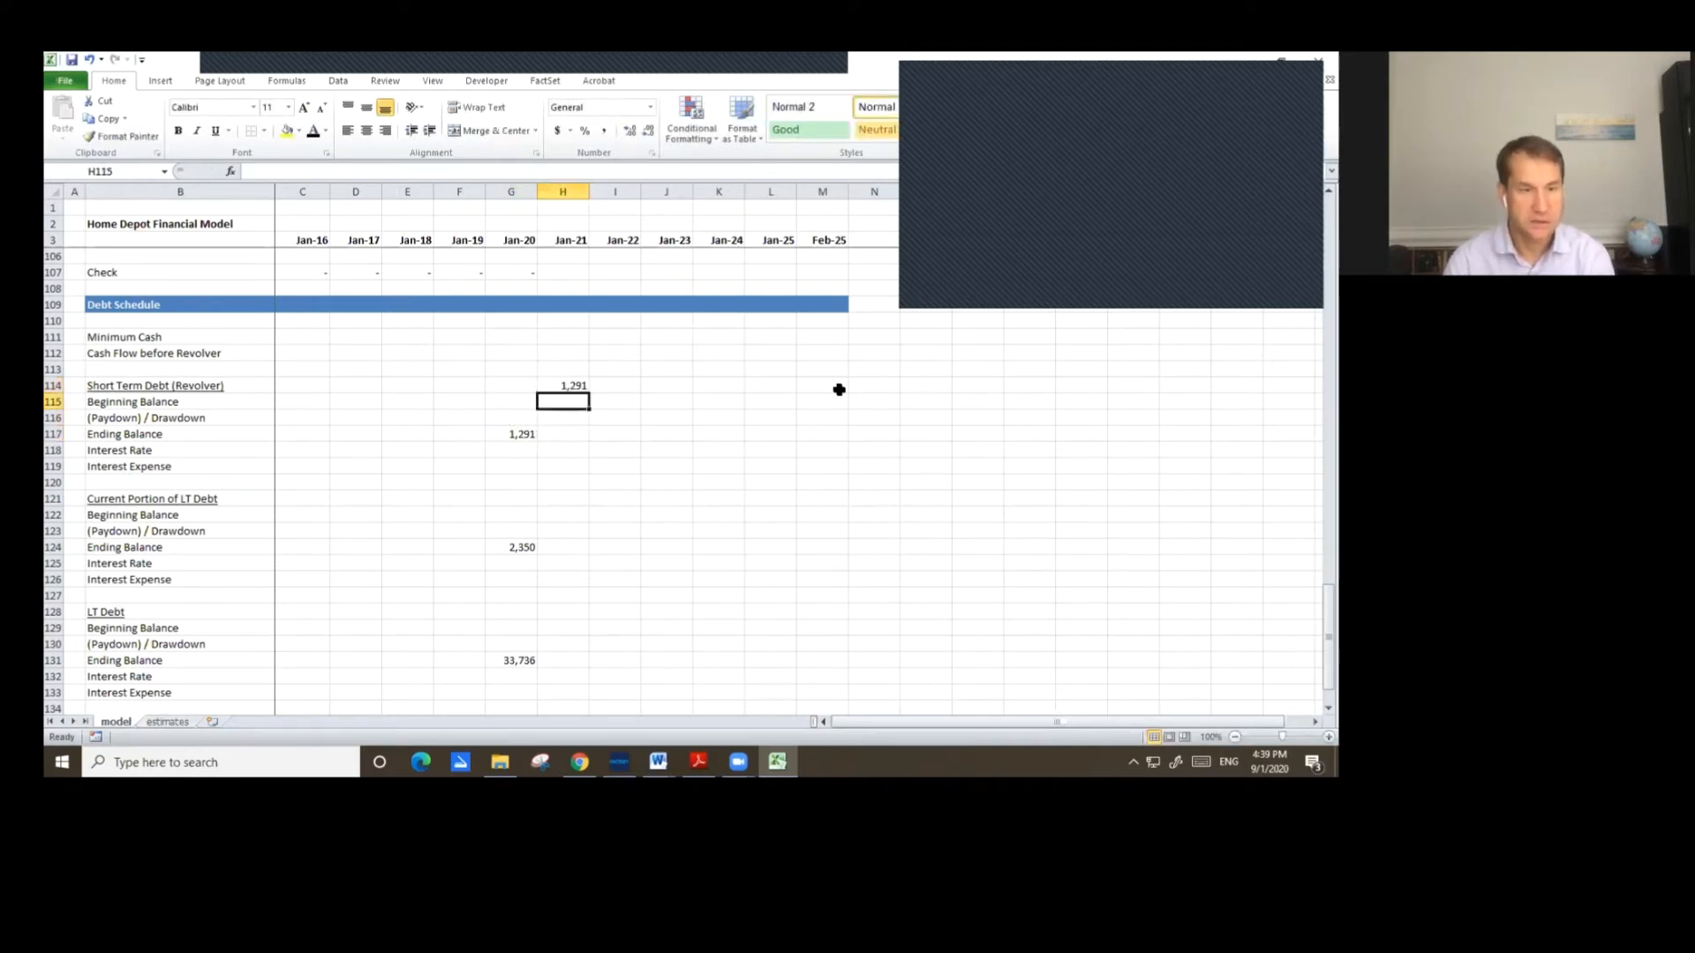
Link the Jan-21 current portion of LT debt beginning balance to its Jan-20 ending balance.
key("Down")
key("Down")
key("Down")
key("Down")
key("Down")
key("Down")
key("Down")
type("=")
Link the Jan-21 LT Debt beginning balance to the Jan-20 LT Debt ending balance.
key("Down")
key("Down")
key("Left")
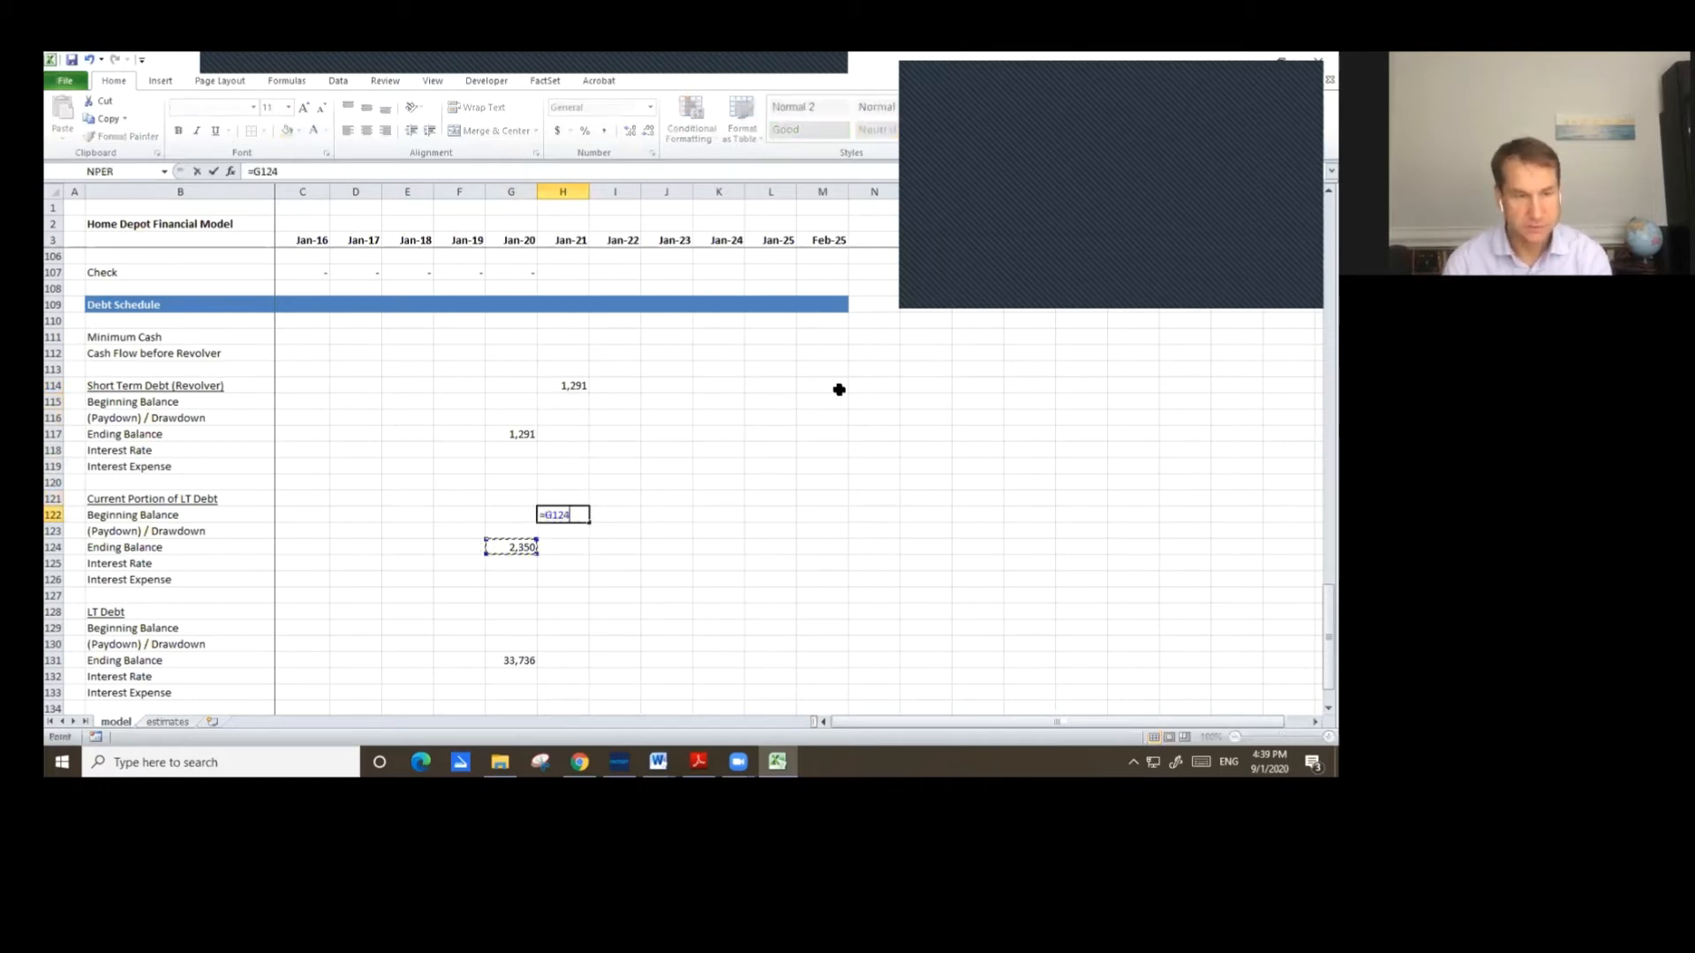
key("Return")
key("Down")
key("Down")
key("Down")
key("Down")
key("Down")
key("Down")
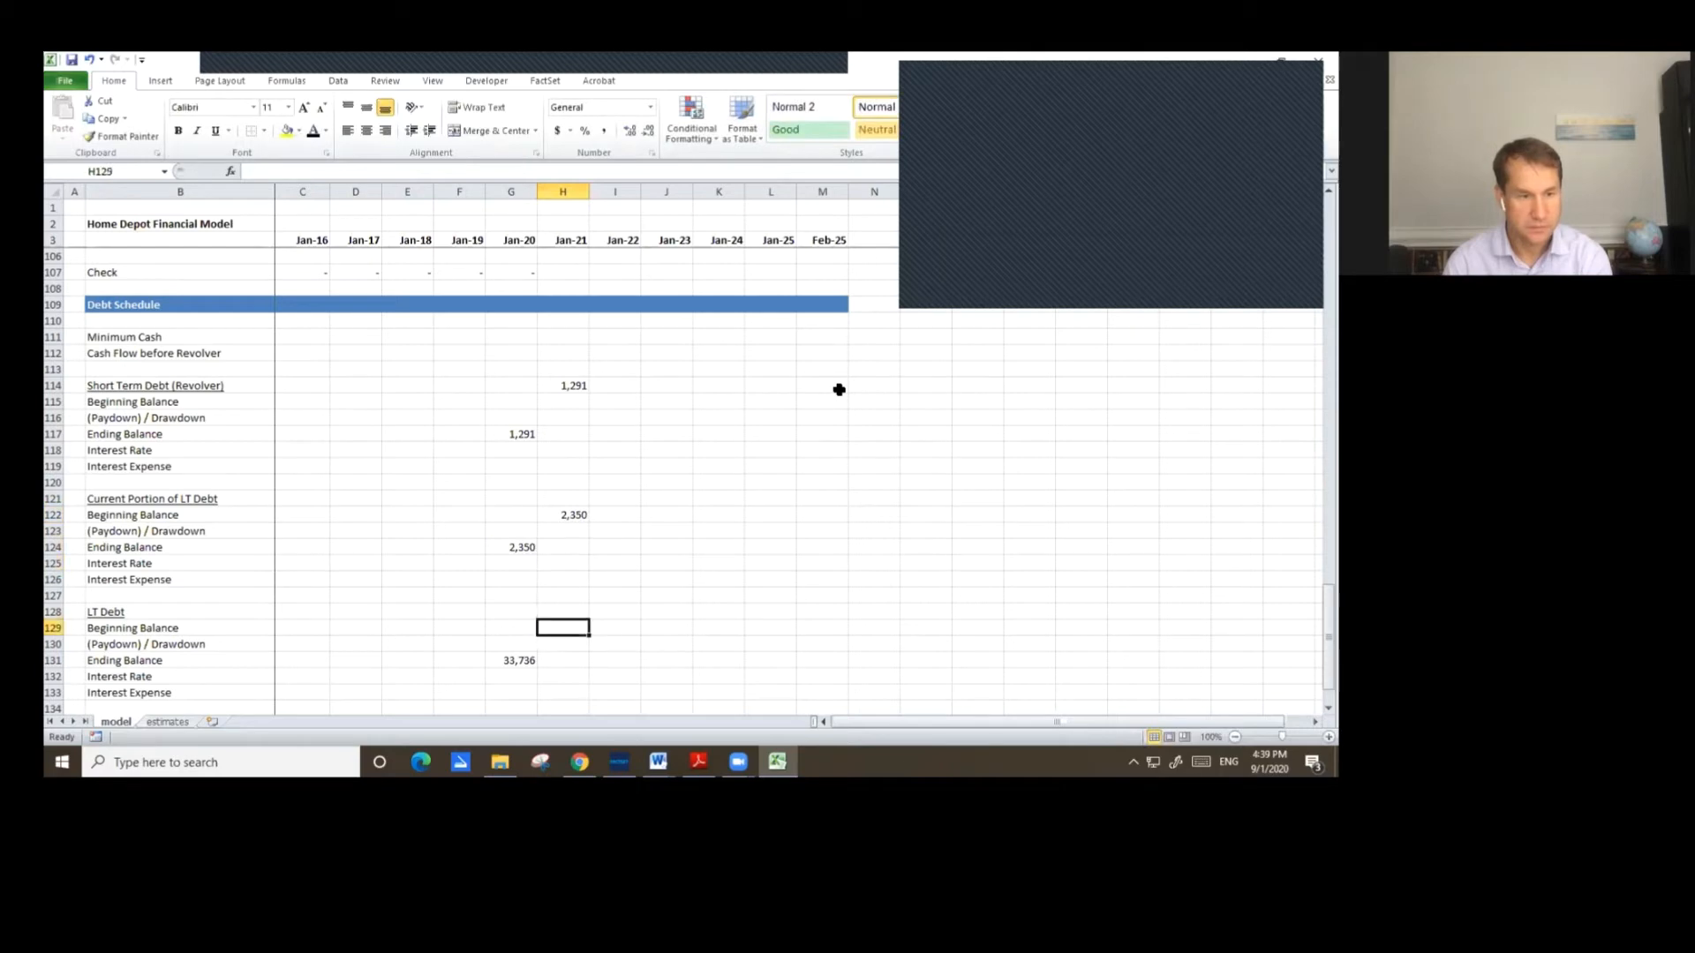
type("=")
key("Down")
key("Down")
key("Left")
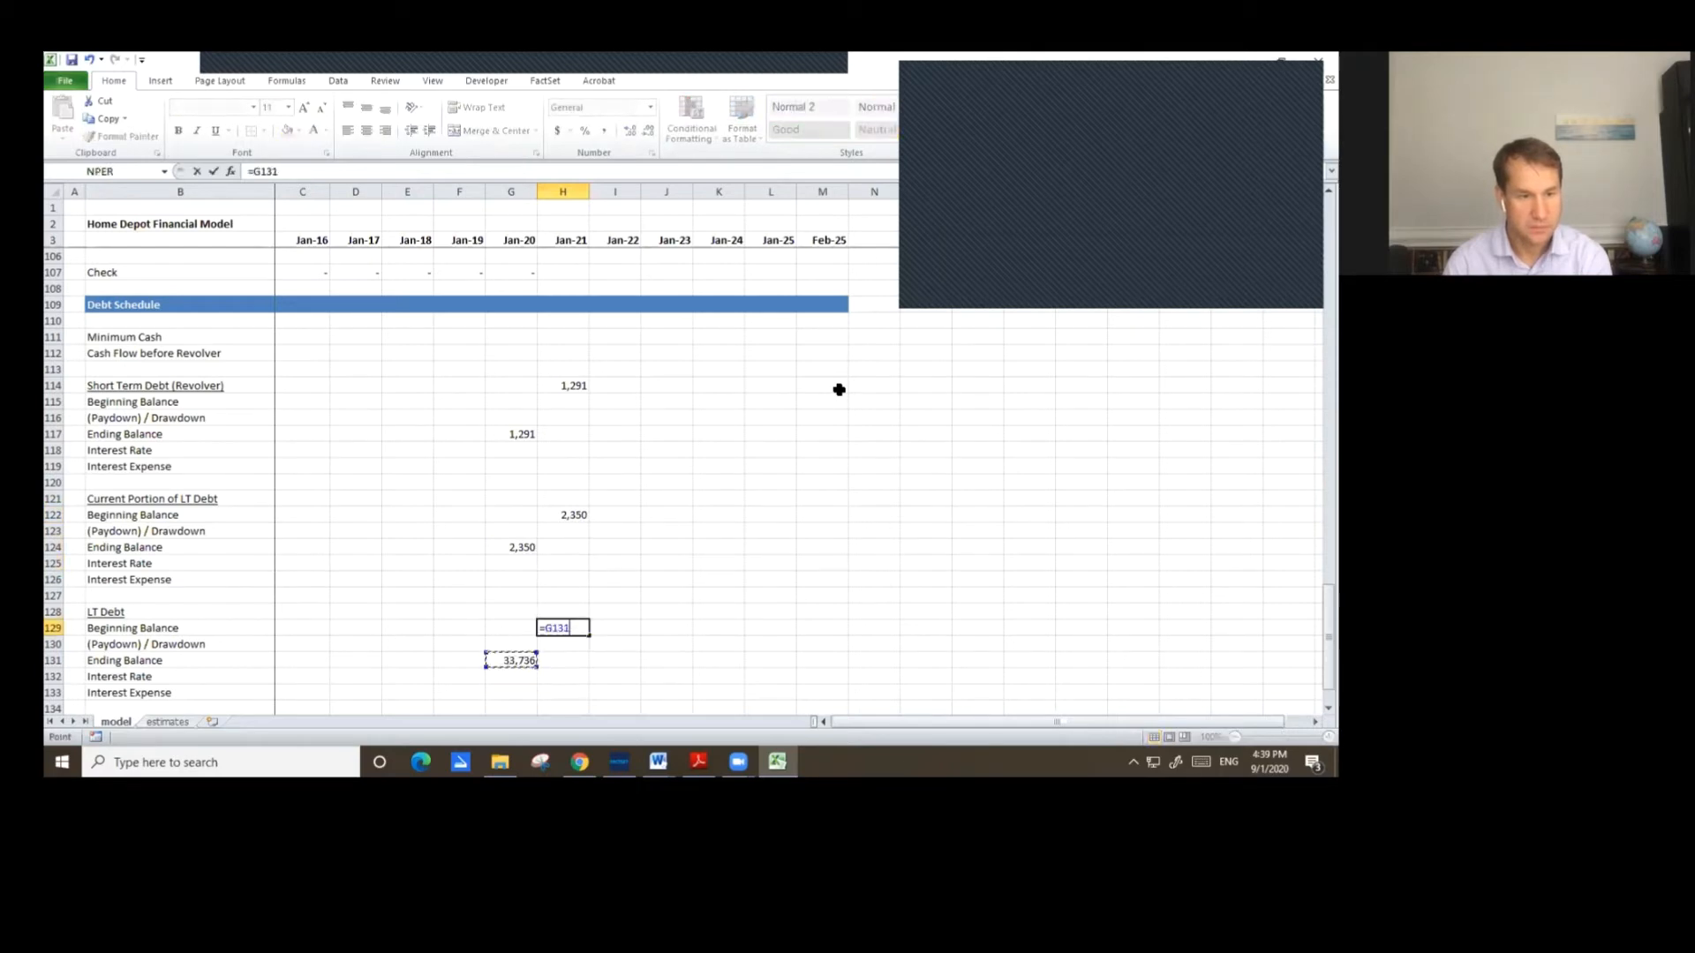
key("Return")
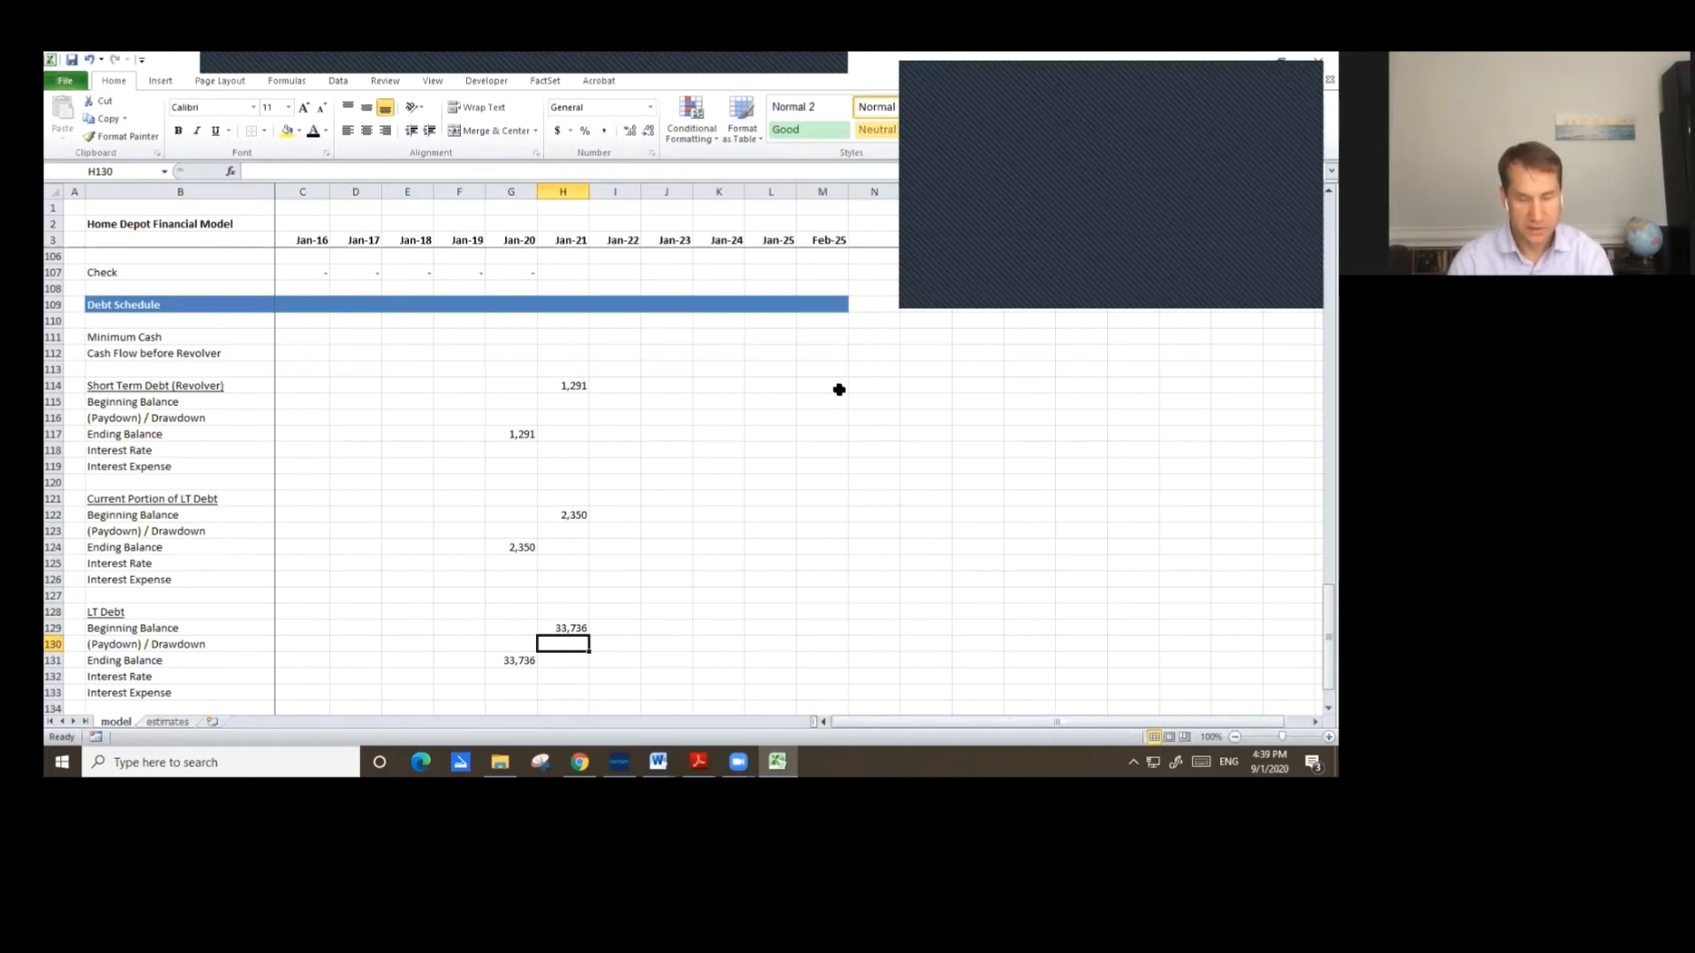
Set the Jan-21 LT Debt paydown as the negative of the Jan-22 Long-term Debt Maturity assumption.
type("=-")
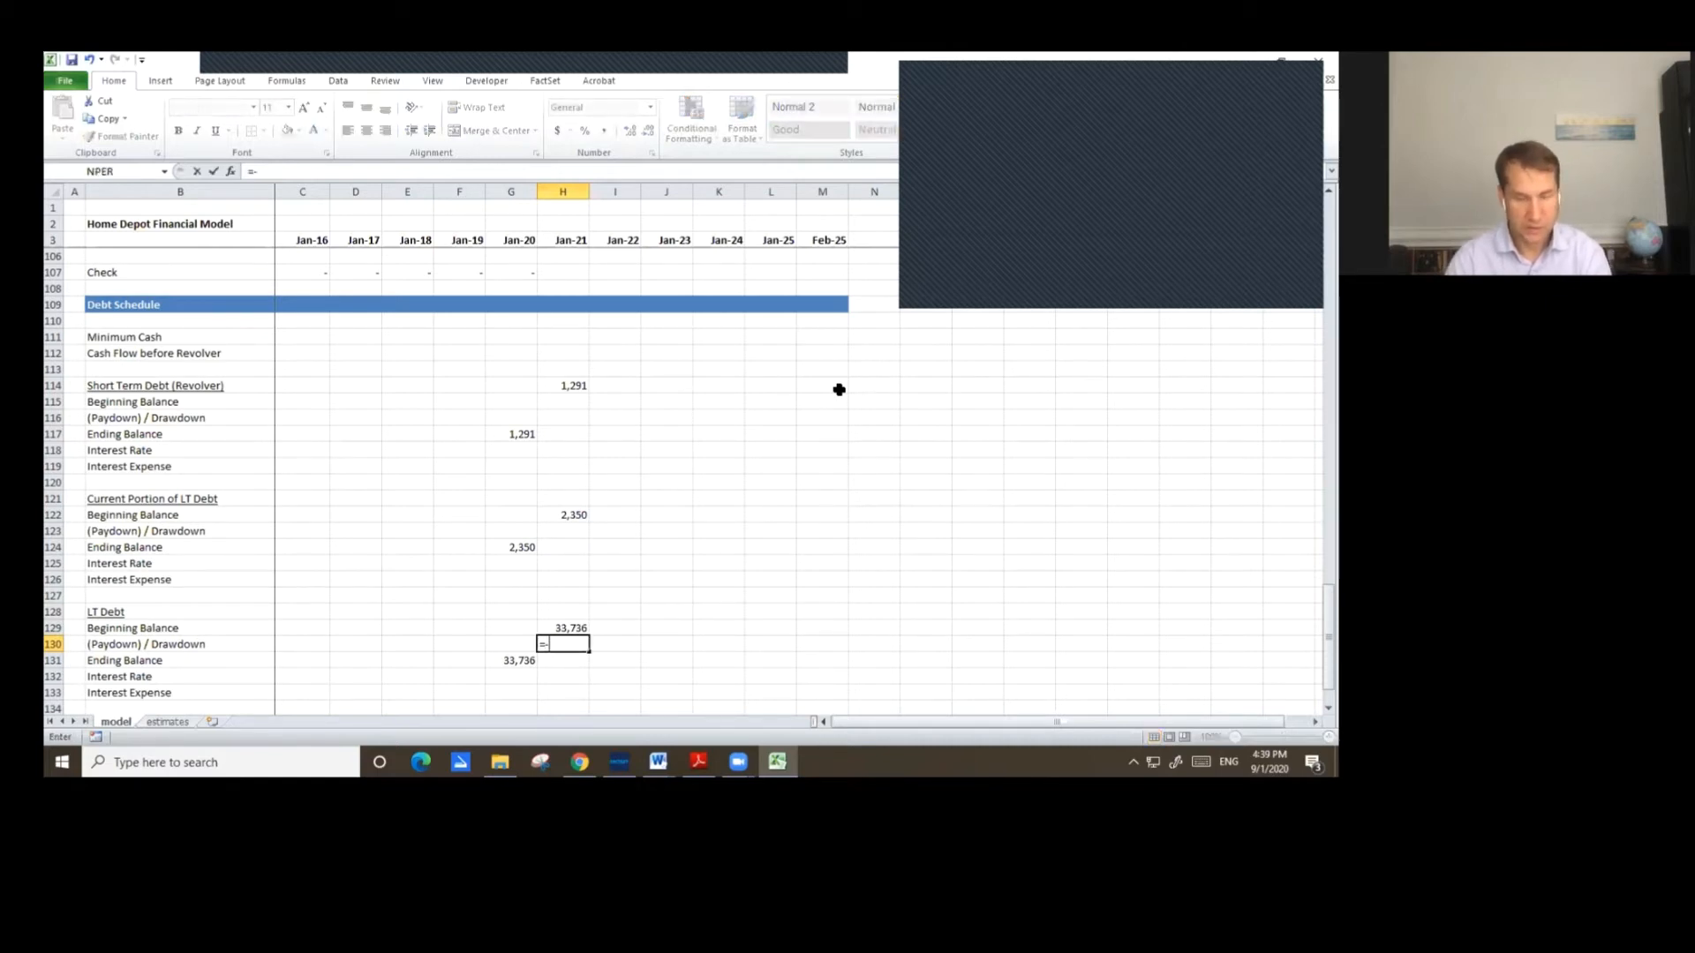
key("Page_Up")
key("Page_Up")
key("Page_Up")
key("Page_Up")
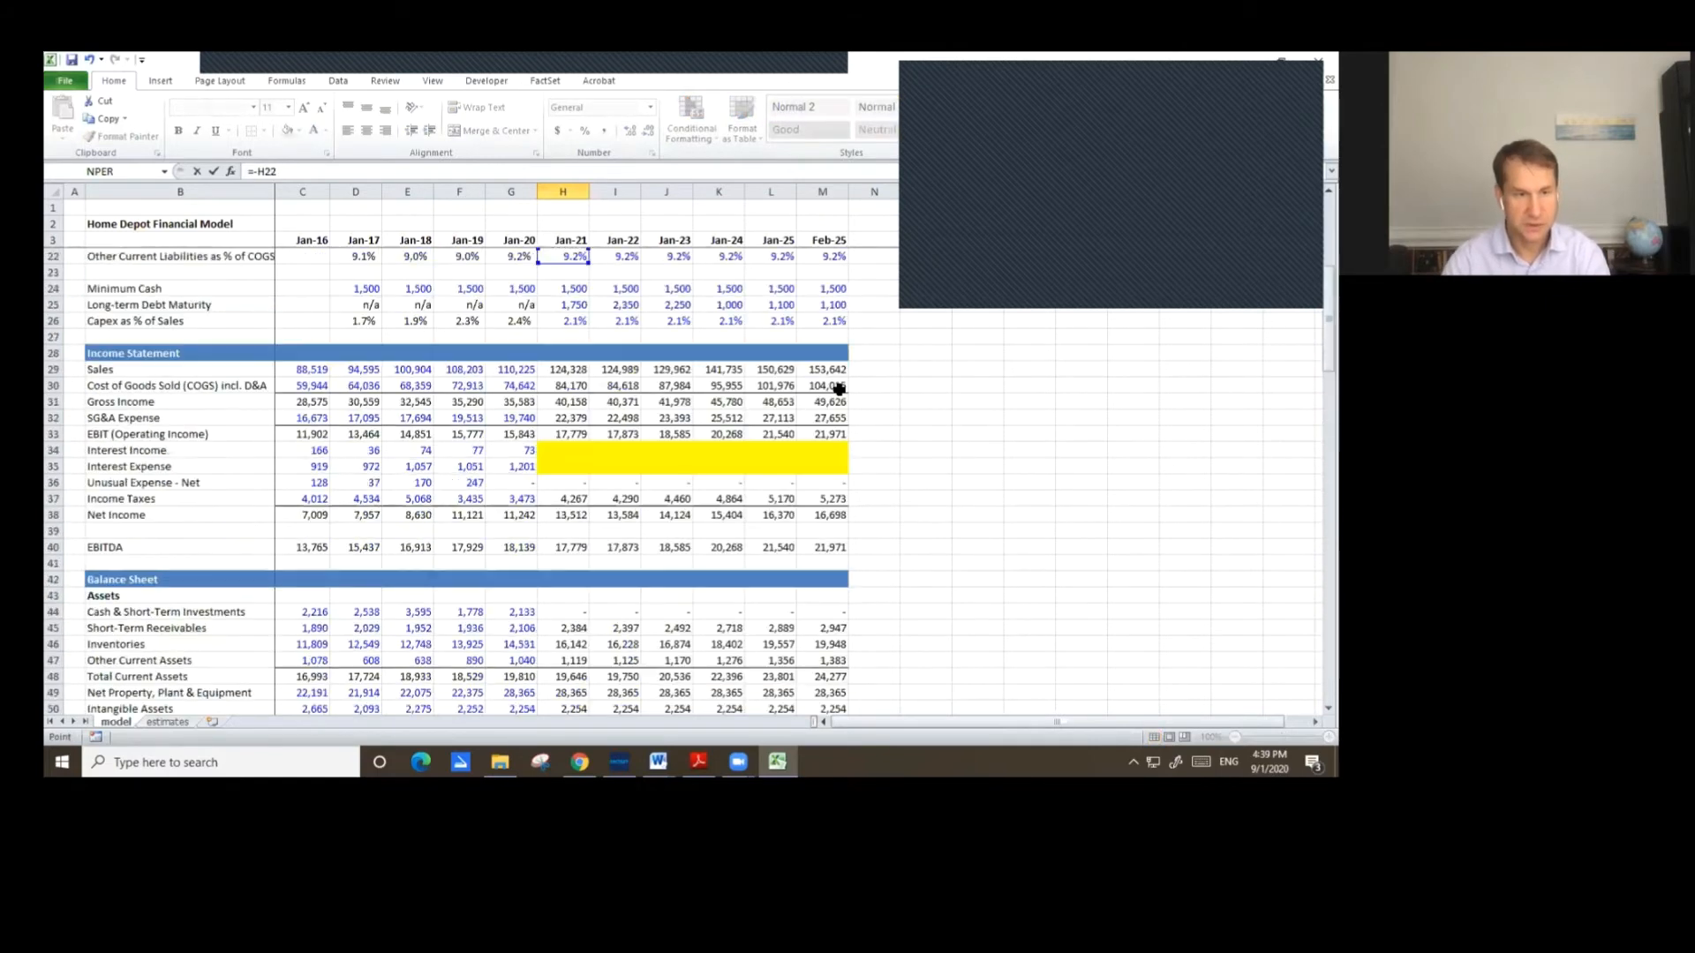
key("Down")
key("Down")
key("Down")
key("Down")
key("Down")
key("Down")
key("Down")
key("Down")
key("Down")
key("Down")
key("Down")
key("Down")
key("Down")
key("Down")
key("Down")
key("Down")
key("Down")
key("Down")
key("Down")
key("Down")
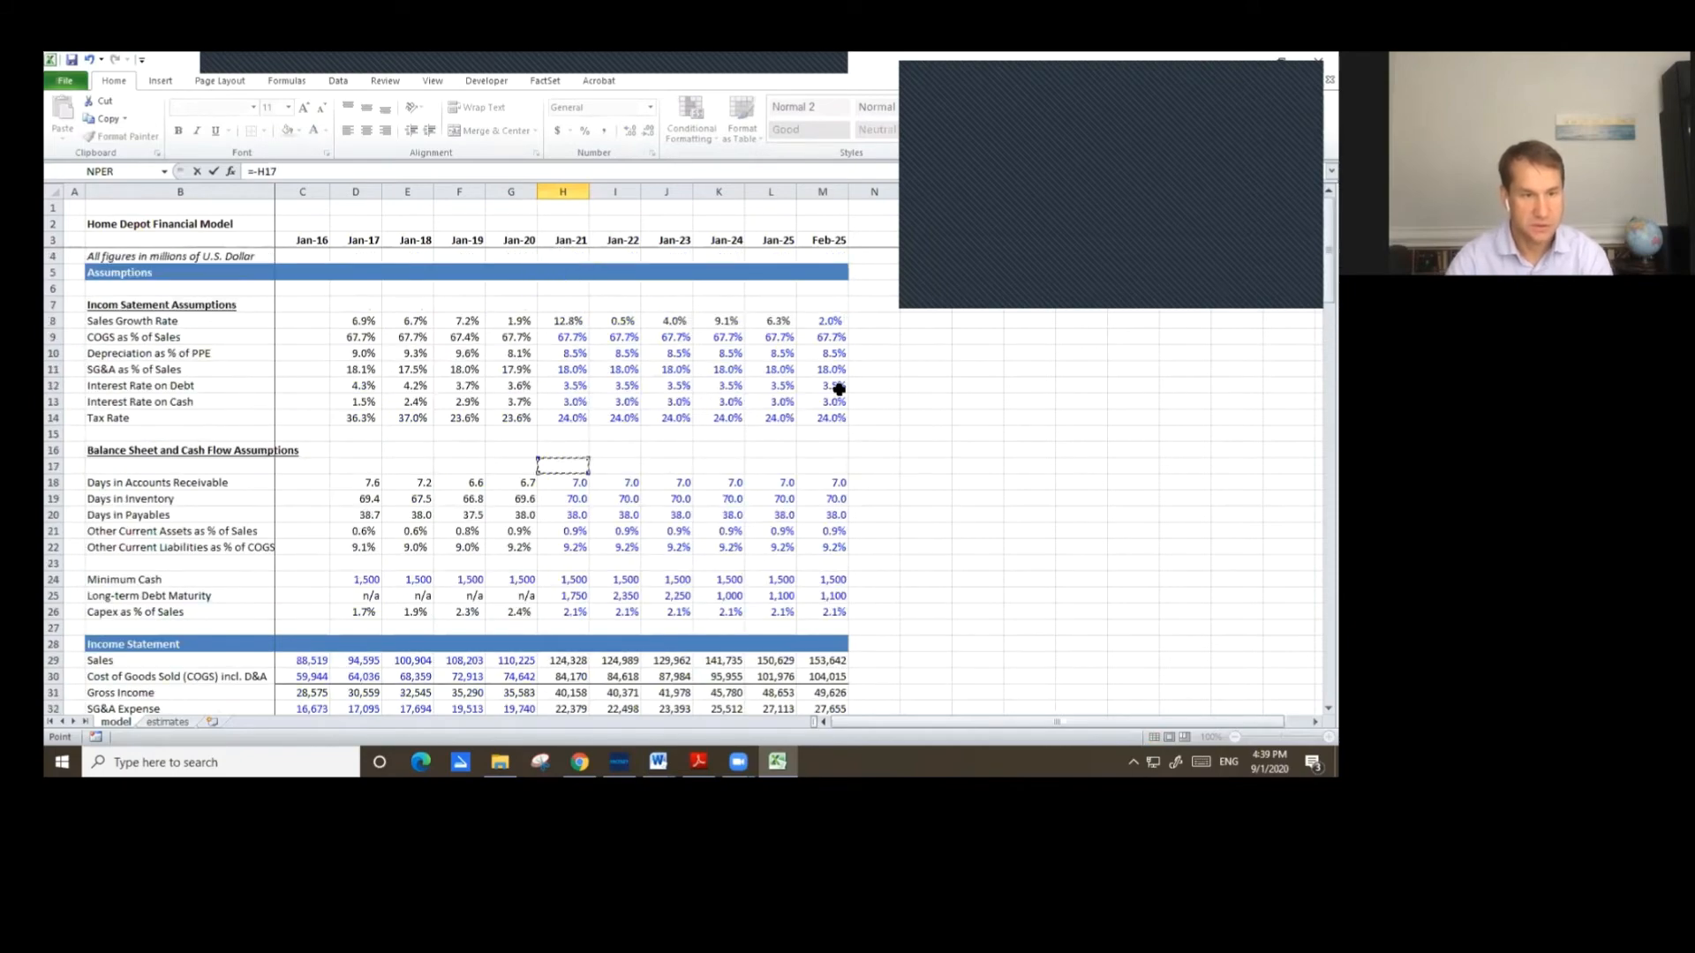
key("Down")
key("Down")
key("Down")
key("Down")
key("Down")
key("Down")
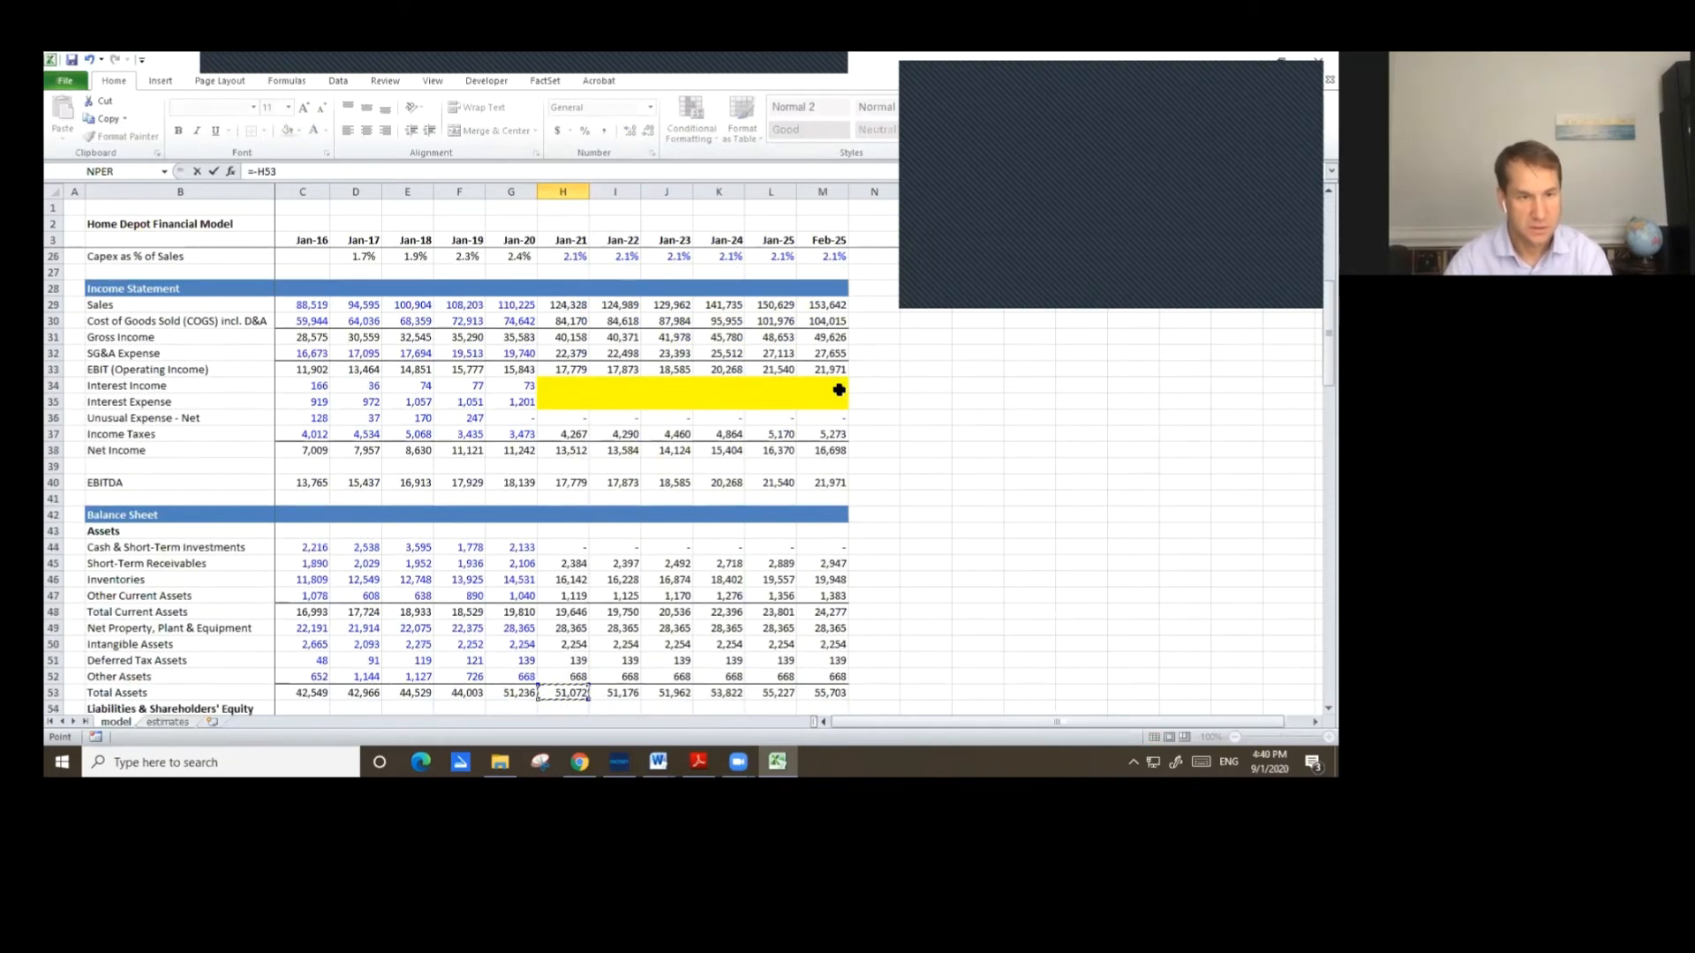
key("Down")
key("Down")
key("Down")
key("Down")
key("Up")
key("Up")
key("Up")
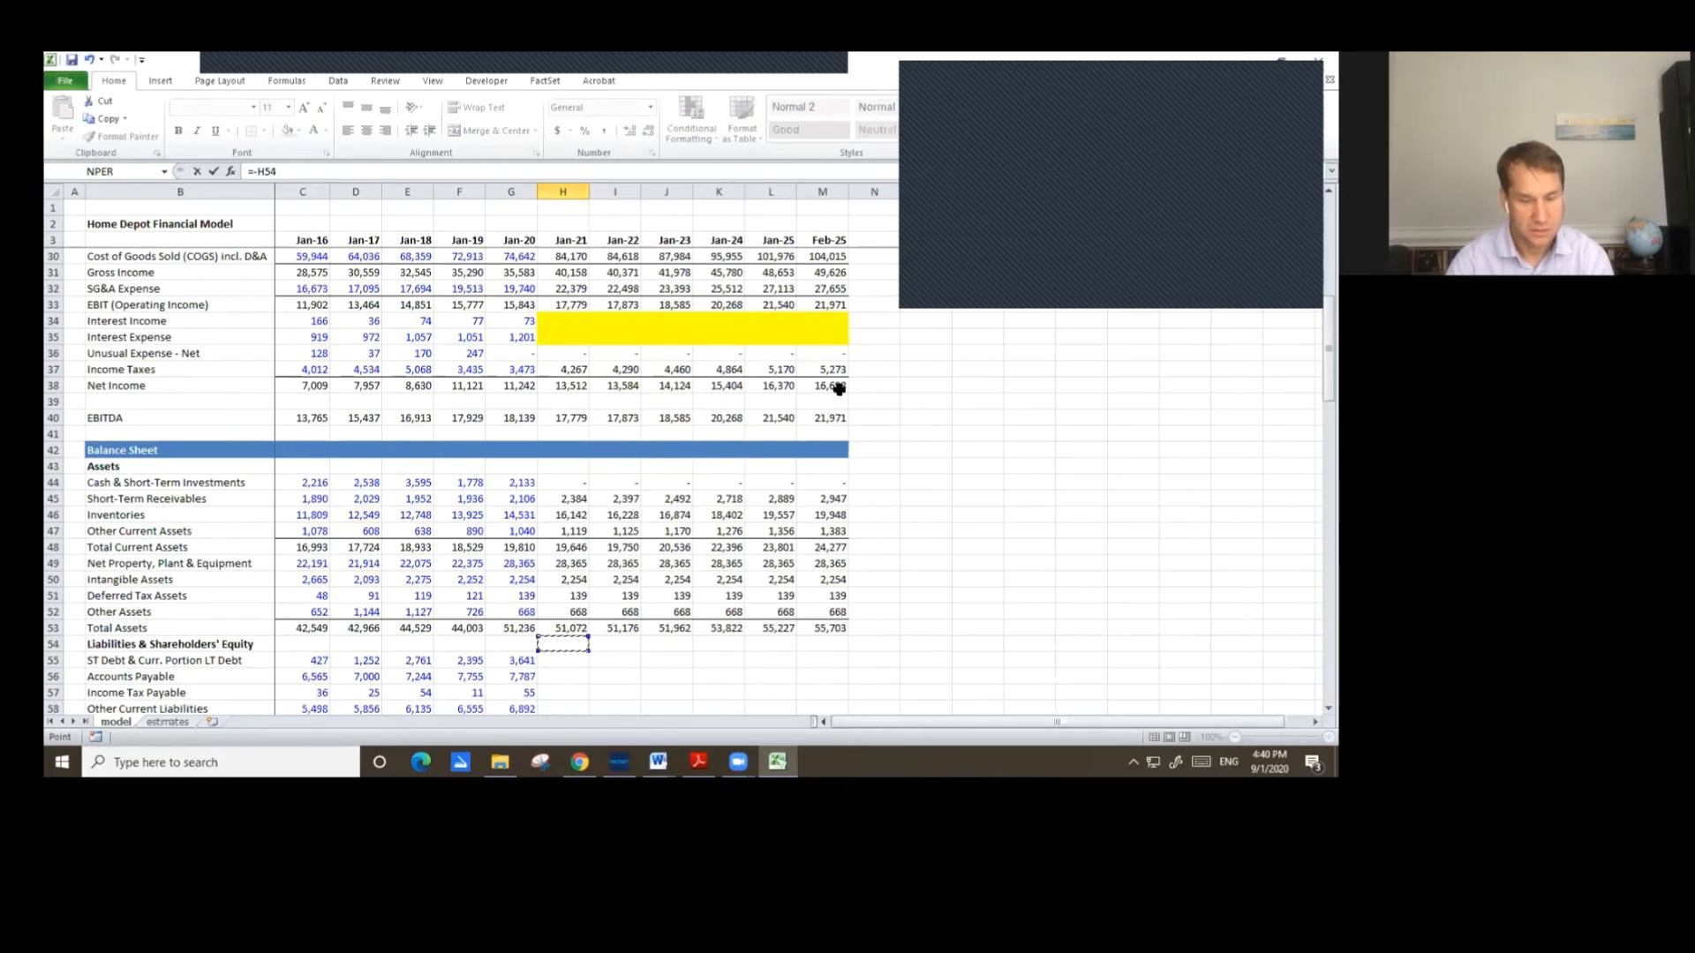
key("Up")
key("Up")
key("Up")
key("Up")
key("Up")
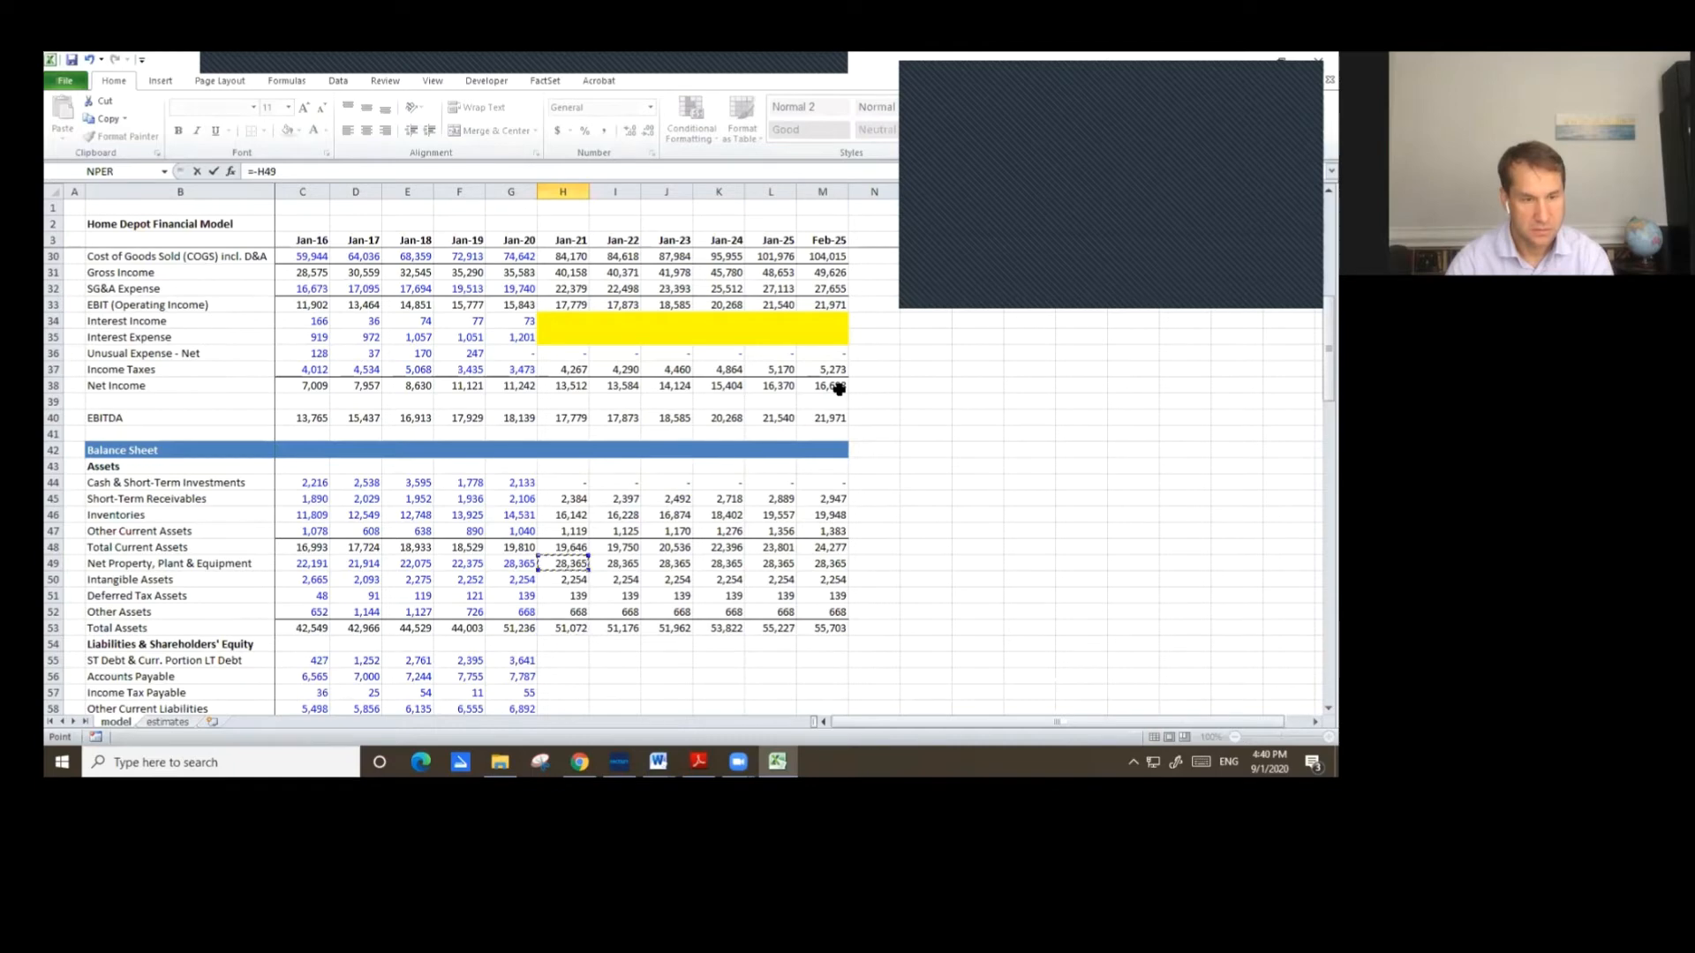
key("Page_Up")
key("Page_Up")
key("Down")
key("Down")
key("Down")
key("Down")
key("Down")
key("Down")
key("Down")
key("Down")
key("Down")
key("Down")
key("Down")
key("Down")
key("Down")
key("Down")
key("Down")
key("Down")
key("Down")
key("Down")
key("Down")
key("Down")
key("Down")
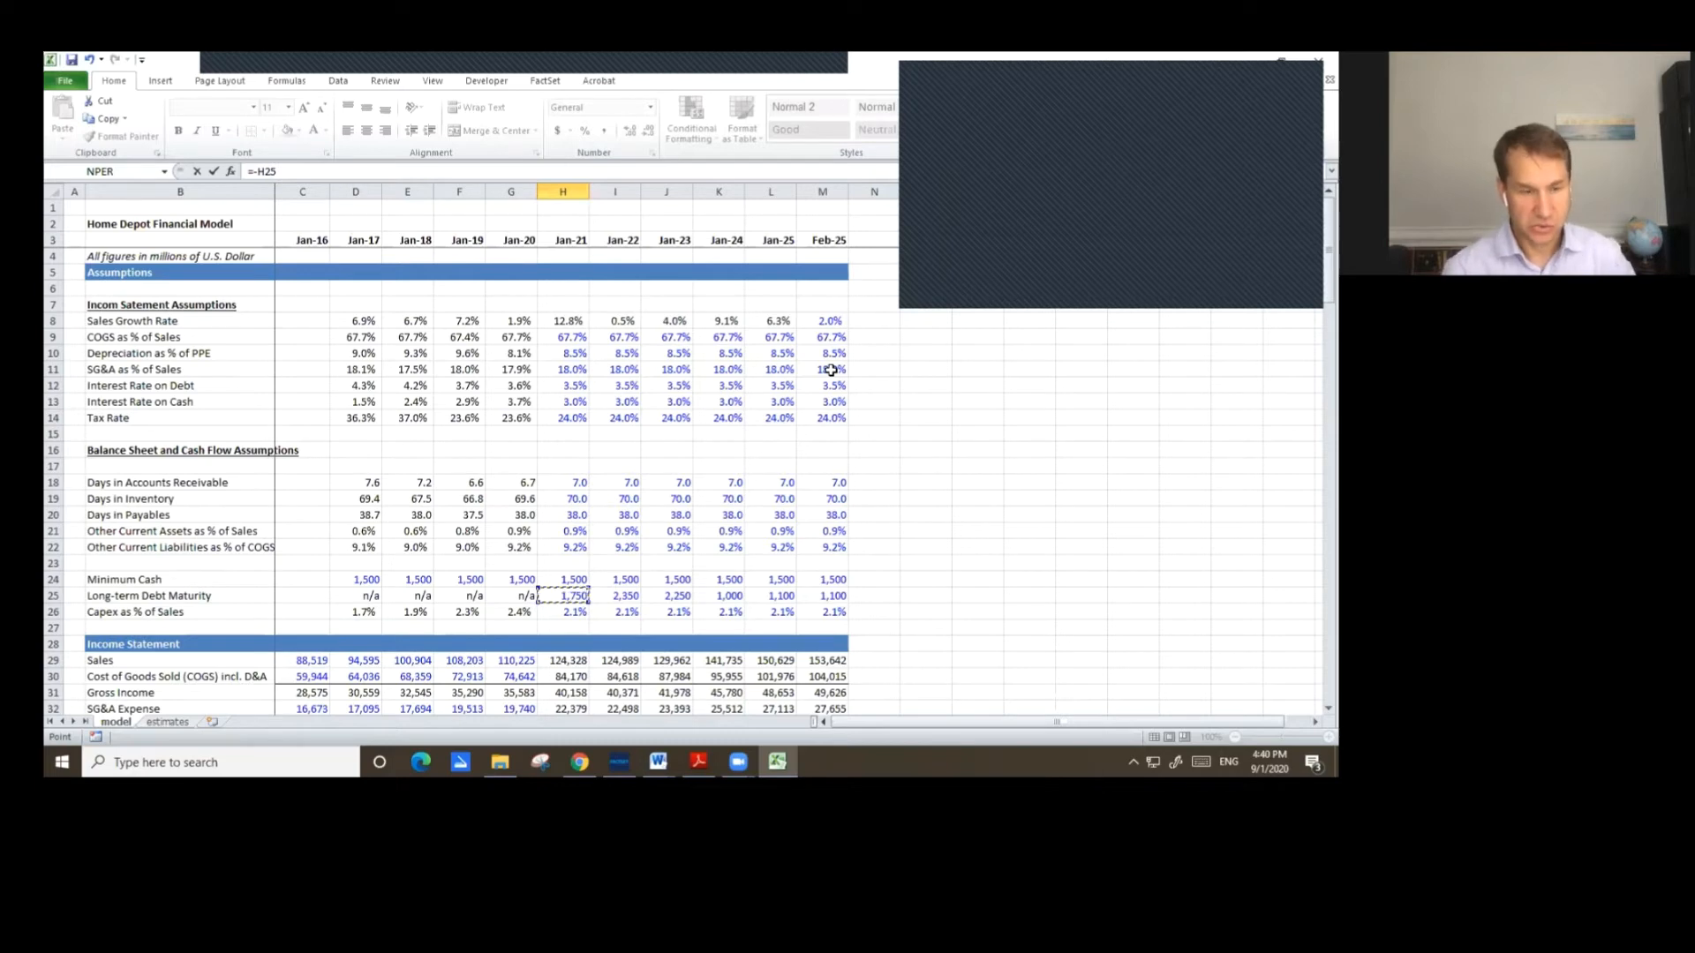
key("Right")
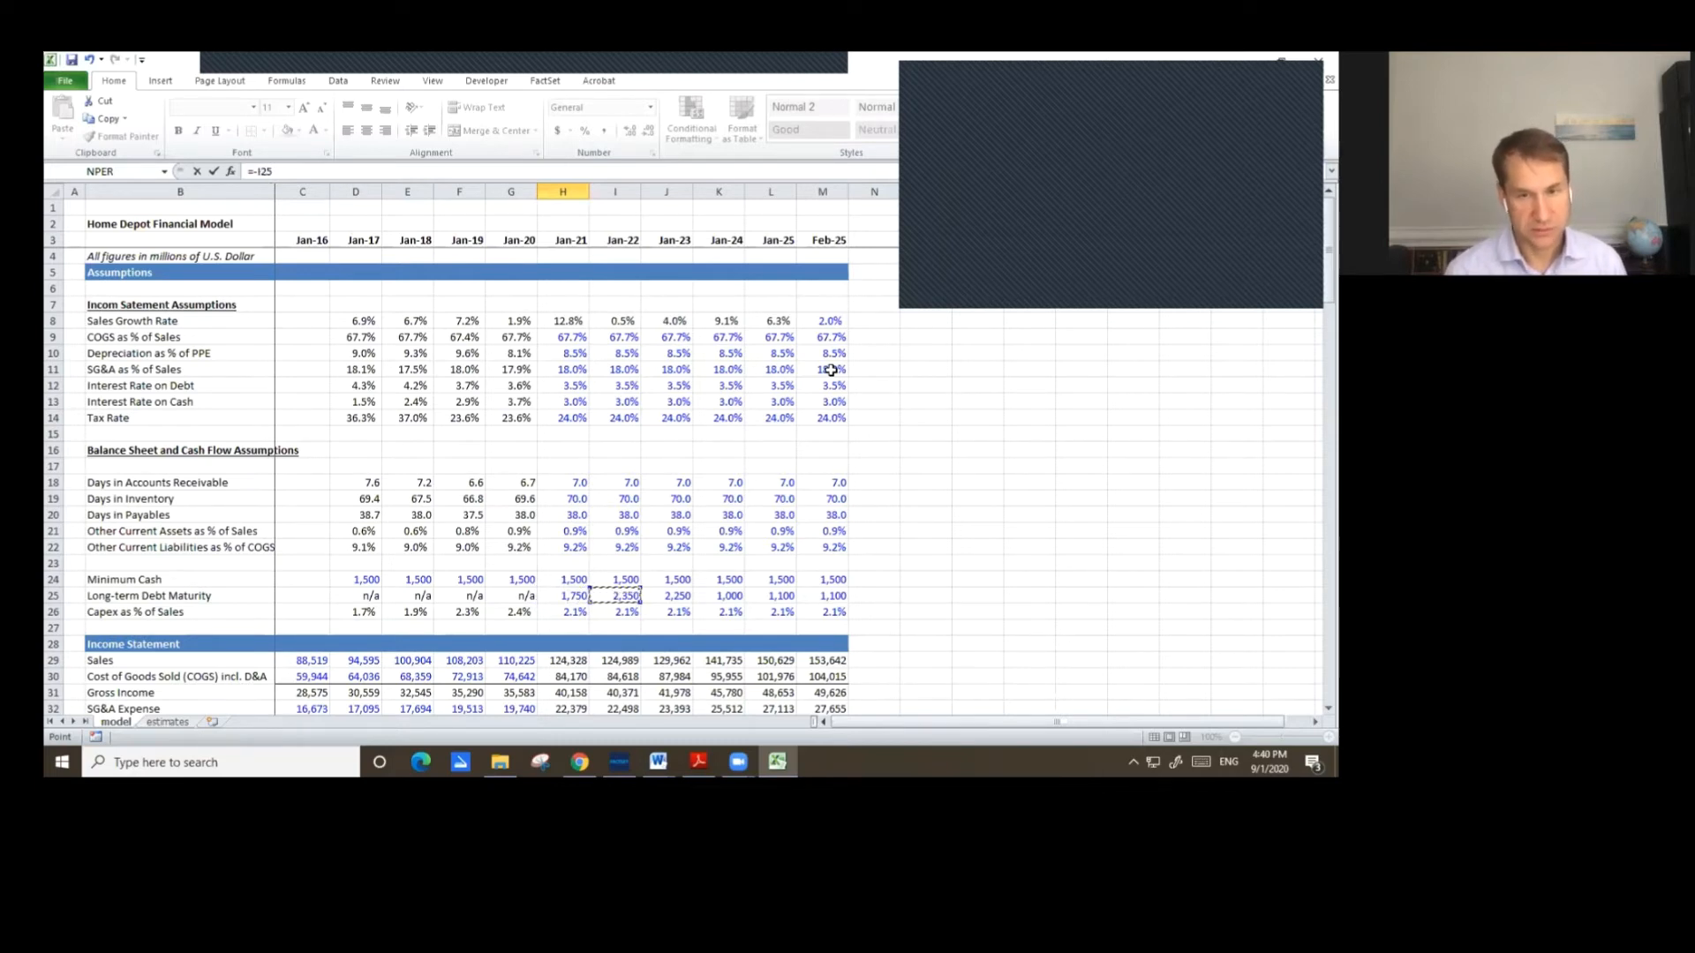
key("Return")
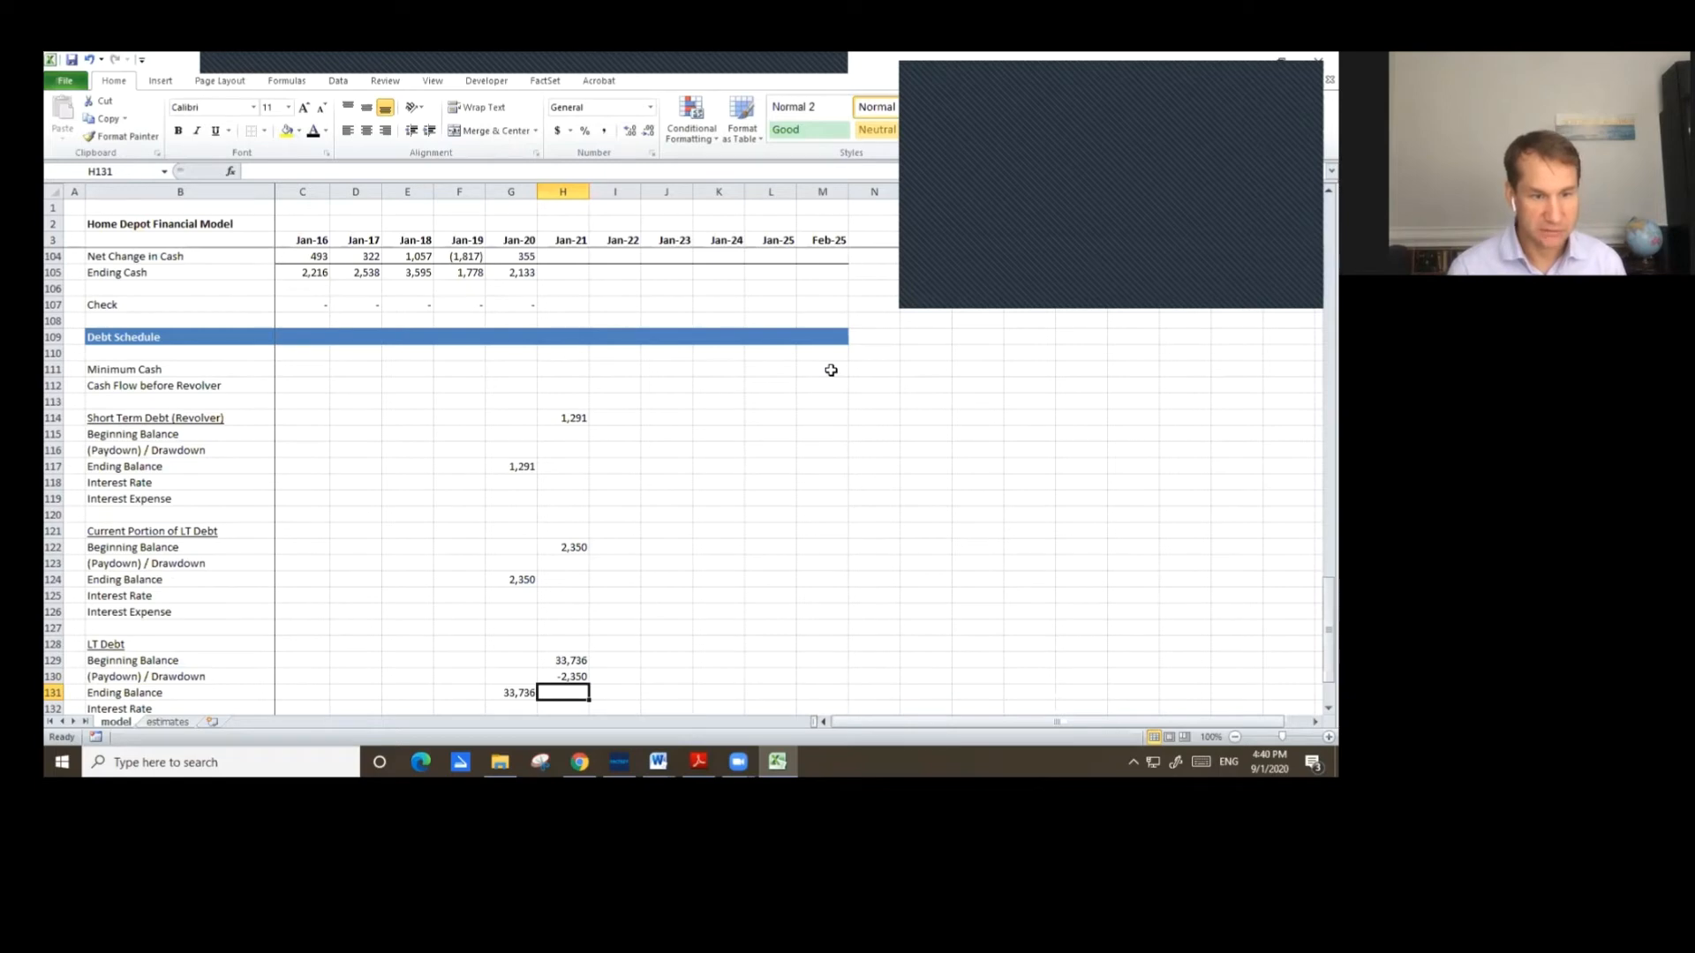
Compute the Jan-21 LT Debt ending balance as the SUM of its beginning balance and paydown.
type("=H129+H130")
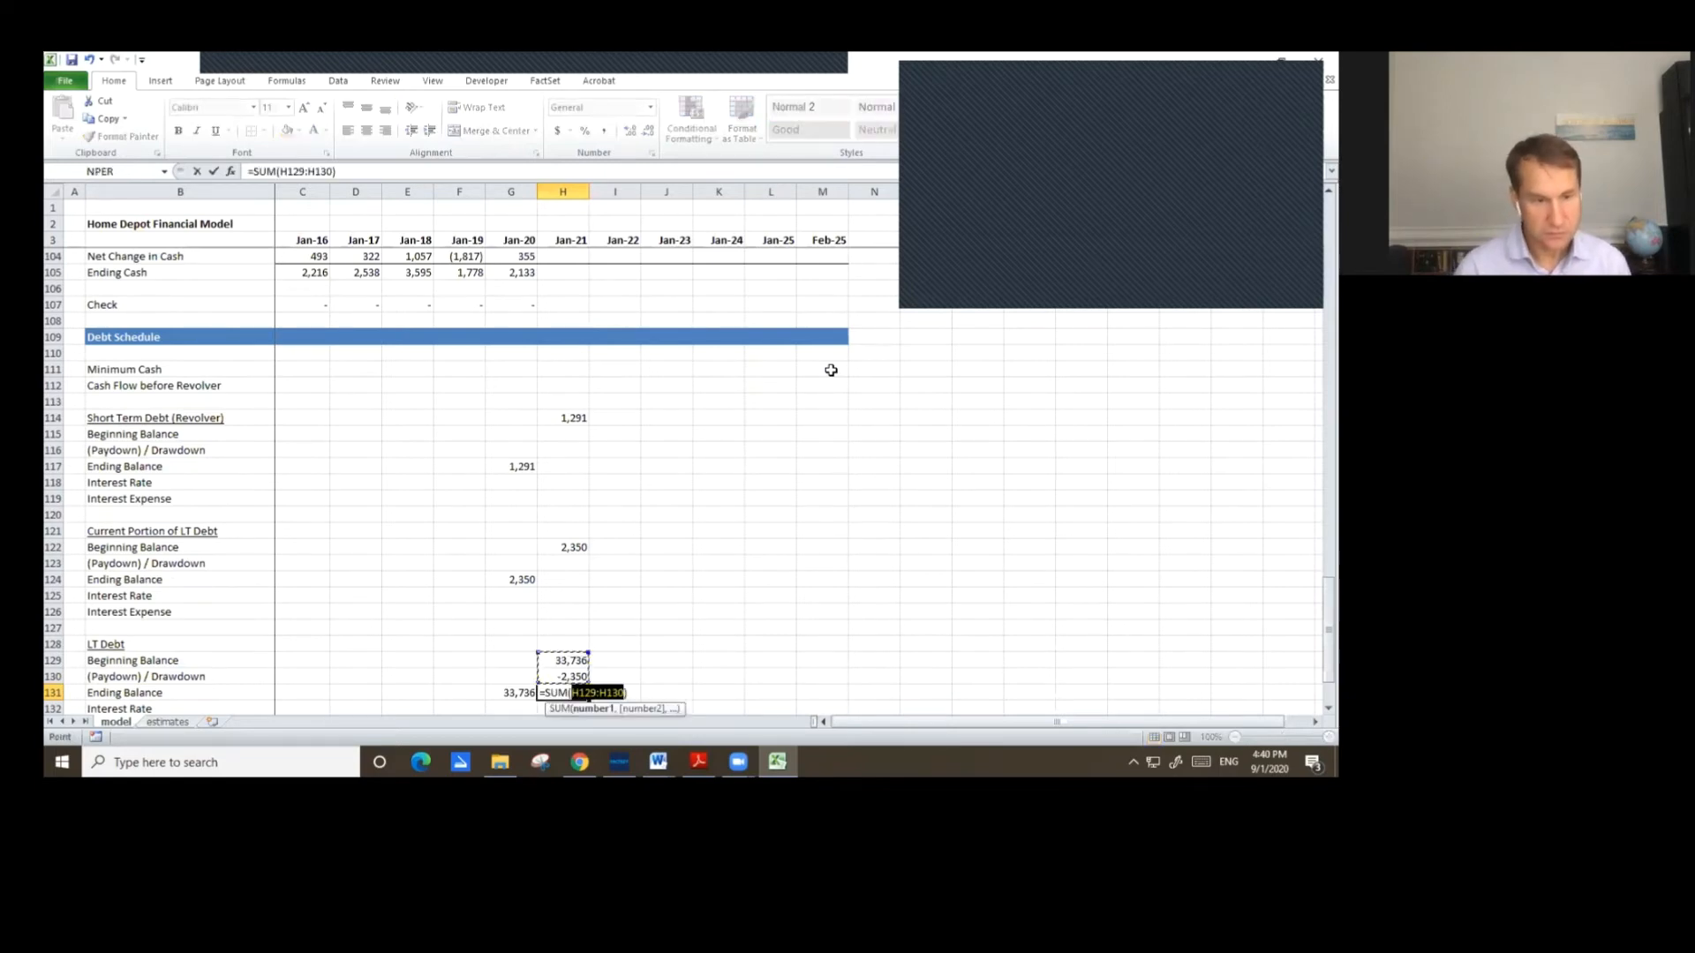
key("Return")
Add a top border to the Jan-20 and Jan-21 LT Debt ending balance cells.
key("Up")
key("Left")
key("shift+Right")
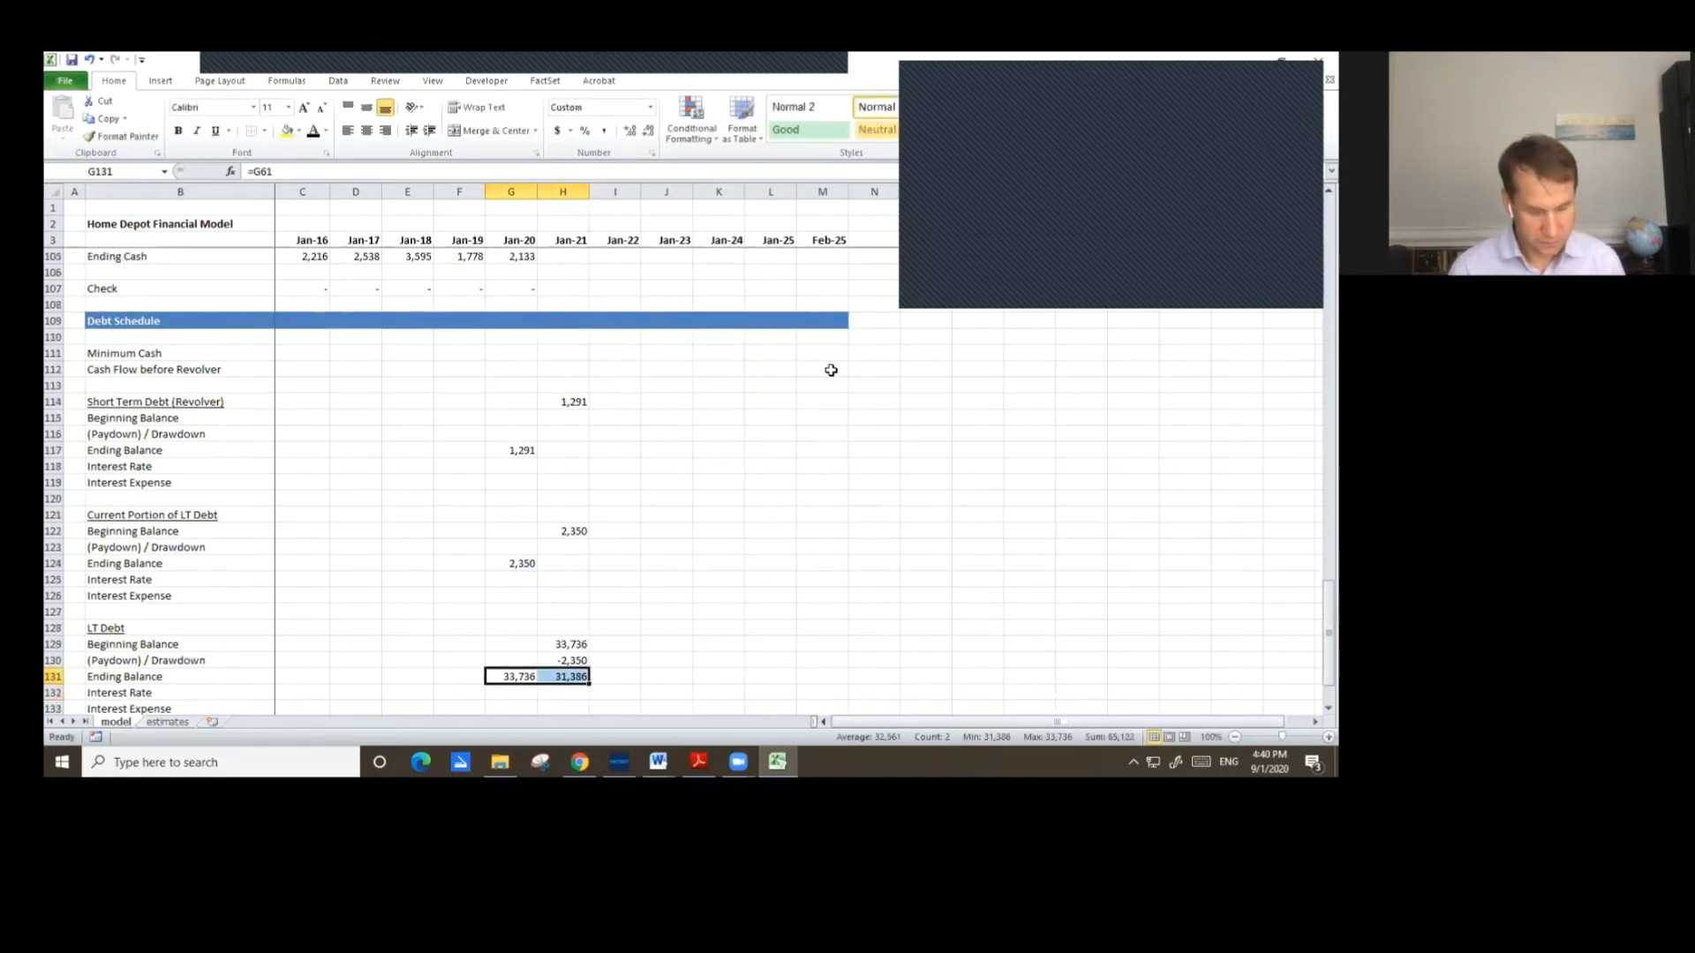
key("ctrl+1")
key("ctrl+Tab")
key("ctrl+Tab")
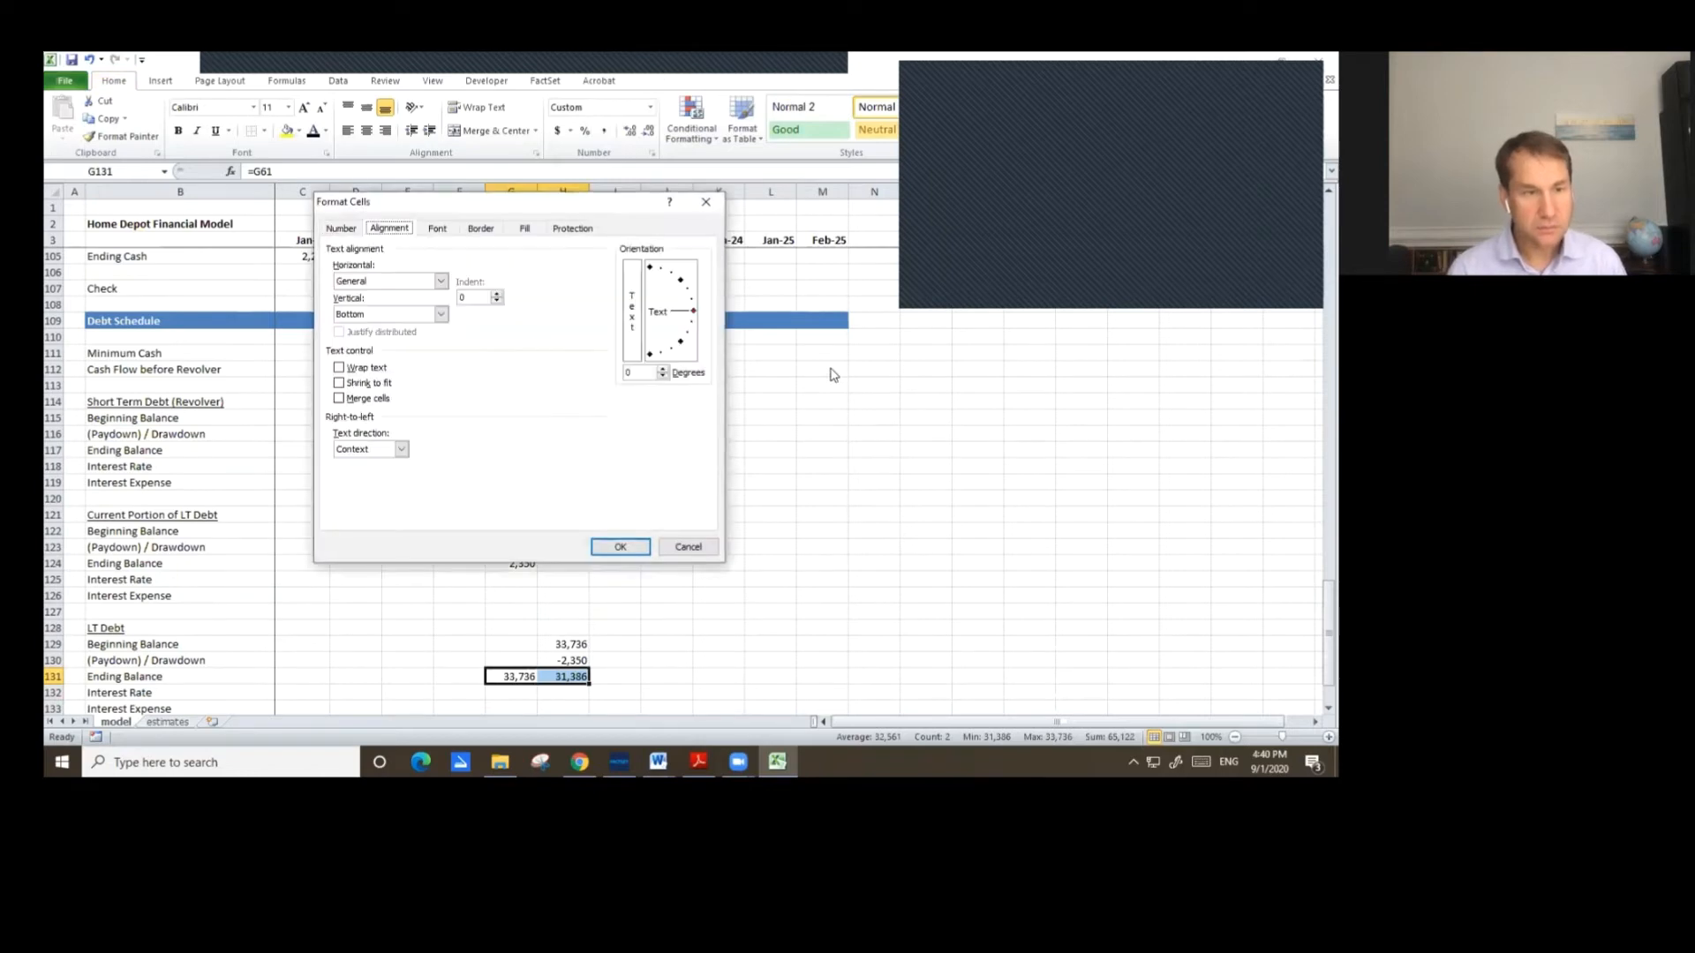
key("ctrl+Tab")
key("alt+t")
key("Return")
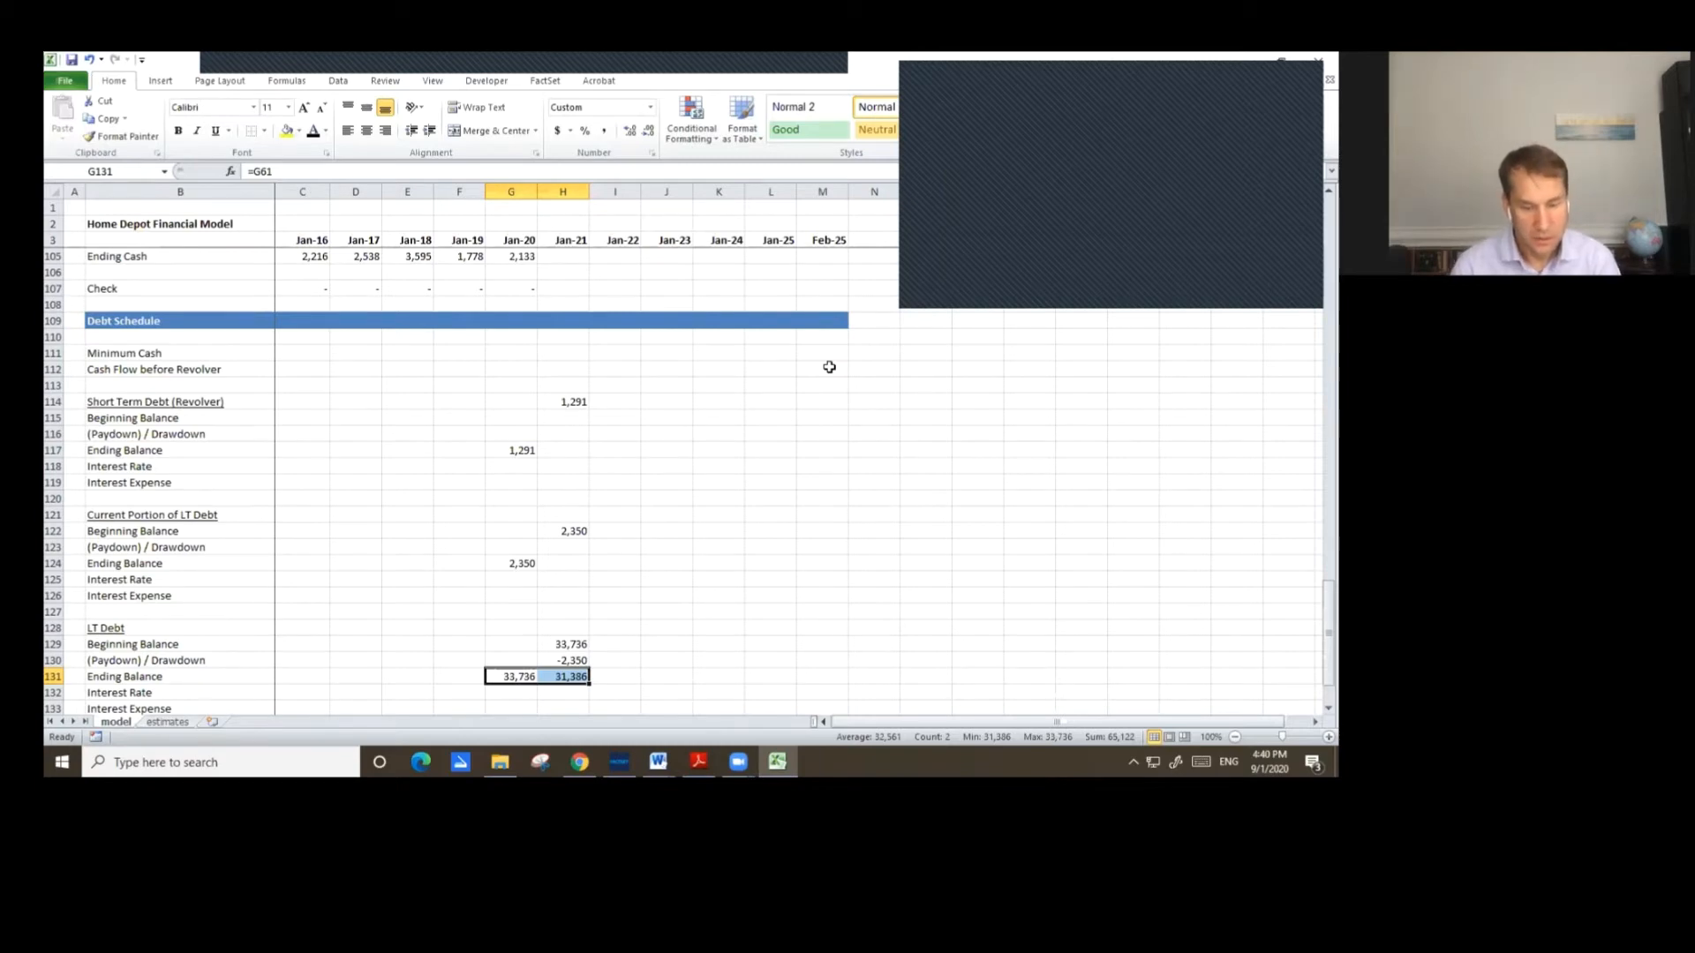
Set the Jan-21 current portion paydown/drawdown as the Jan-22 minus Jan-21 Long-term Debt Maturity assumption.
key("Up")
key("Up")
key("Up")
key("Up")
key("Up")
key("Up")
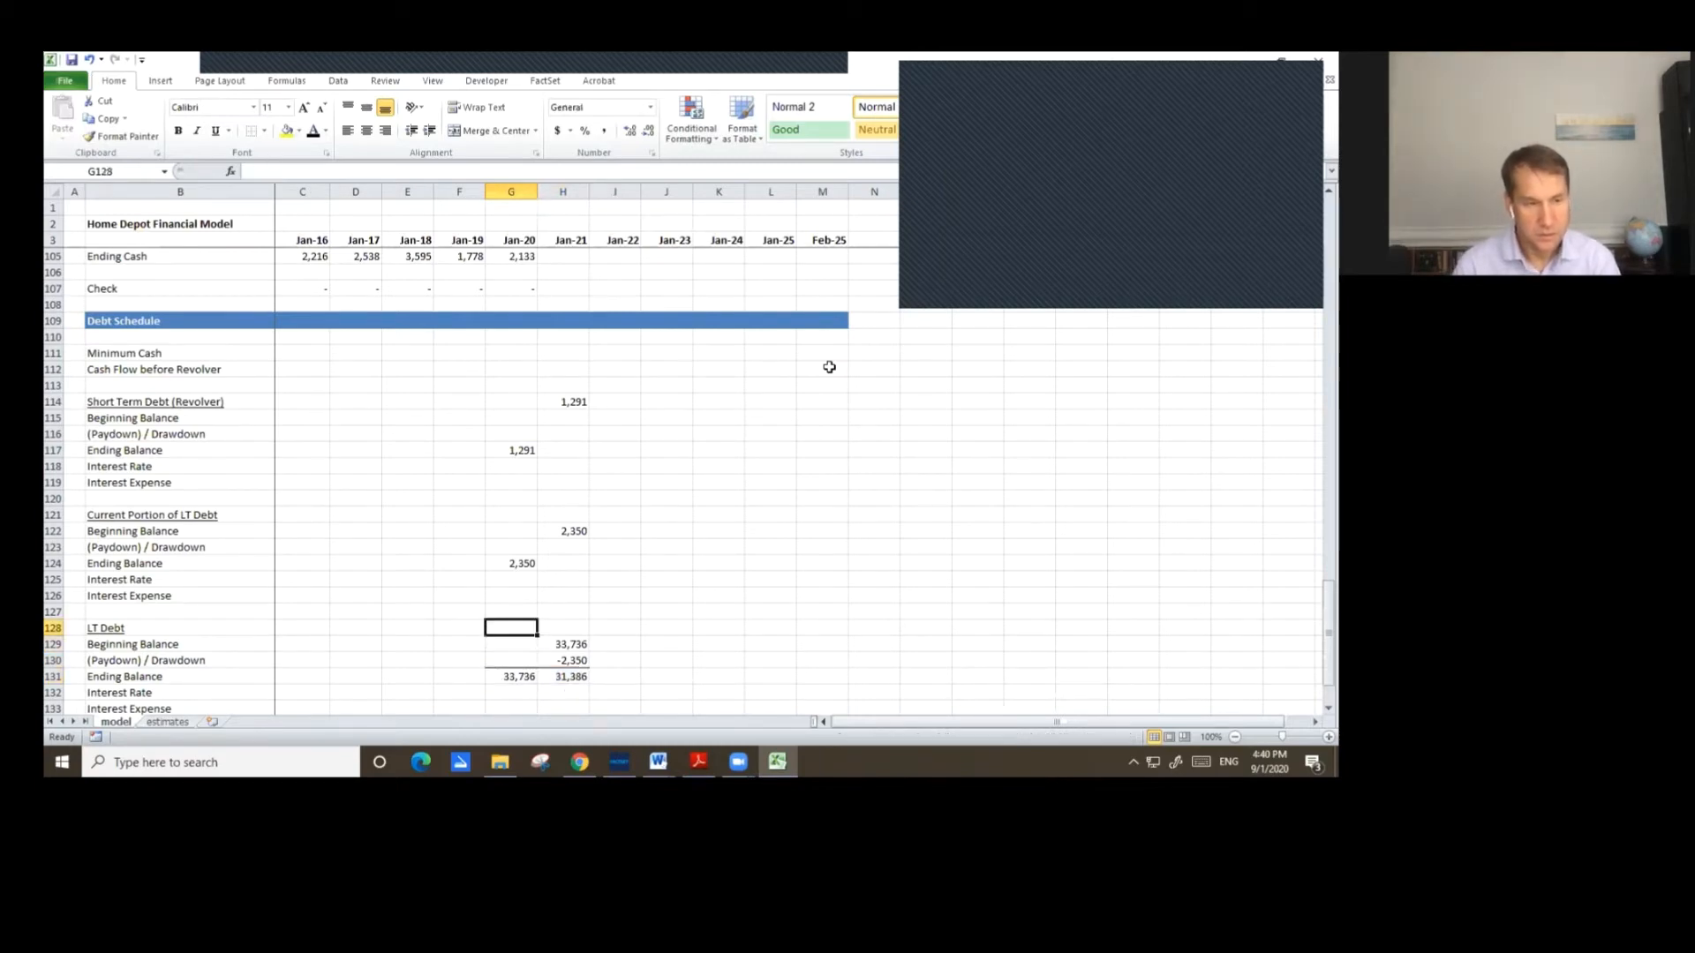
key("Up")
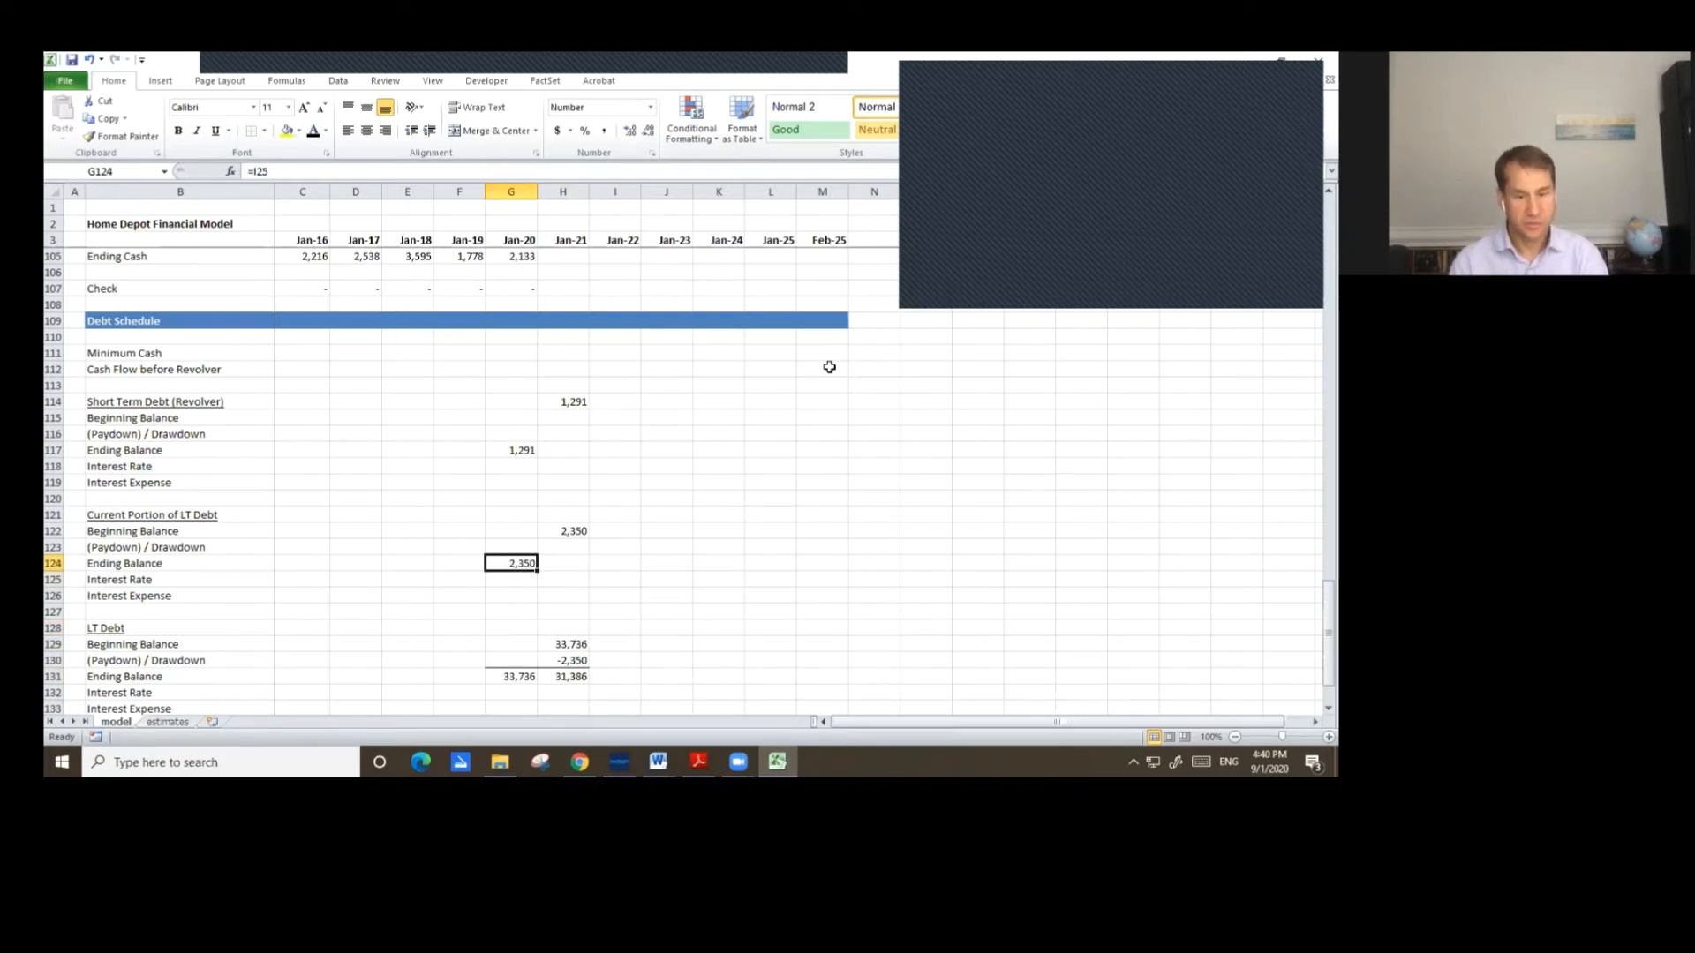
key("Up")
key("Right")
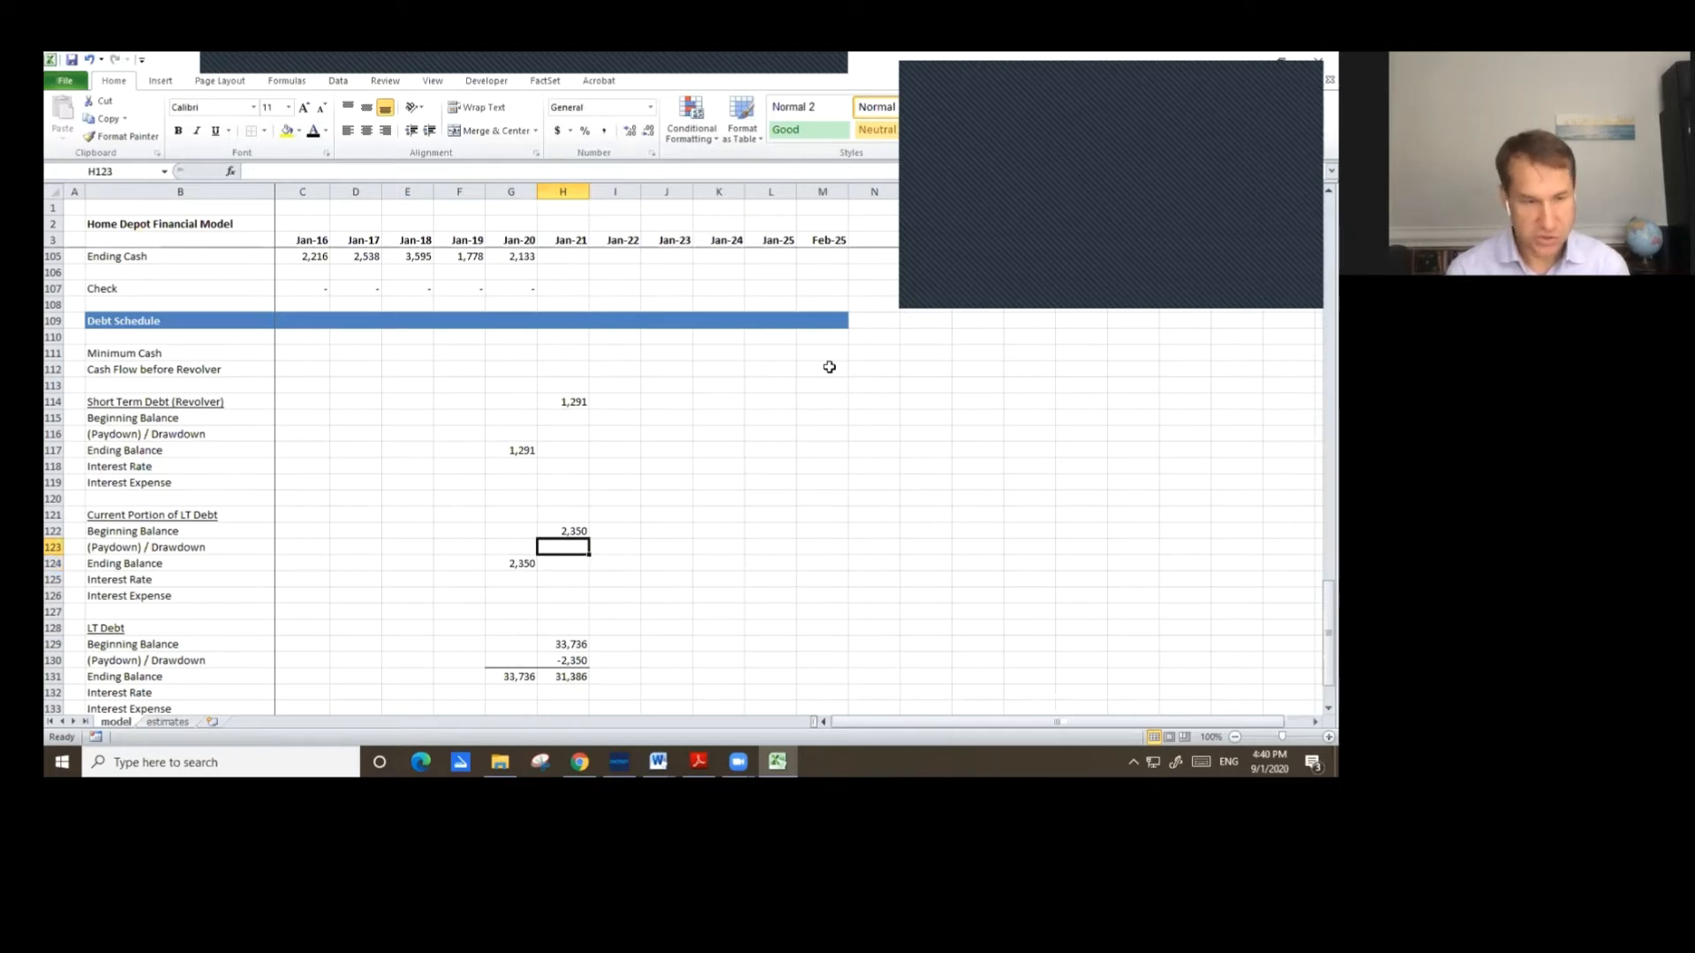
type("=")
key("Up")
key("Up")
key("Up")
key("Up")
key("Up")
key("Up")
key("Up")
key("Up")
key("Up")
key("Up")
key("Up")
key("Up")
key("Up")
key("Up")
key("Up")
key("Up")
key("Up")
key("Up")
key("Up")
key("Up")
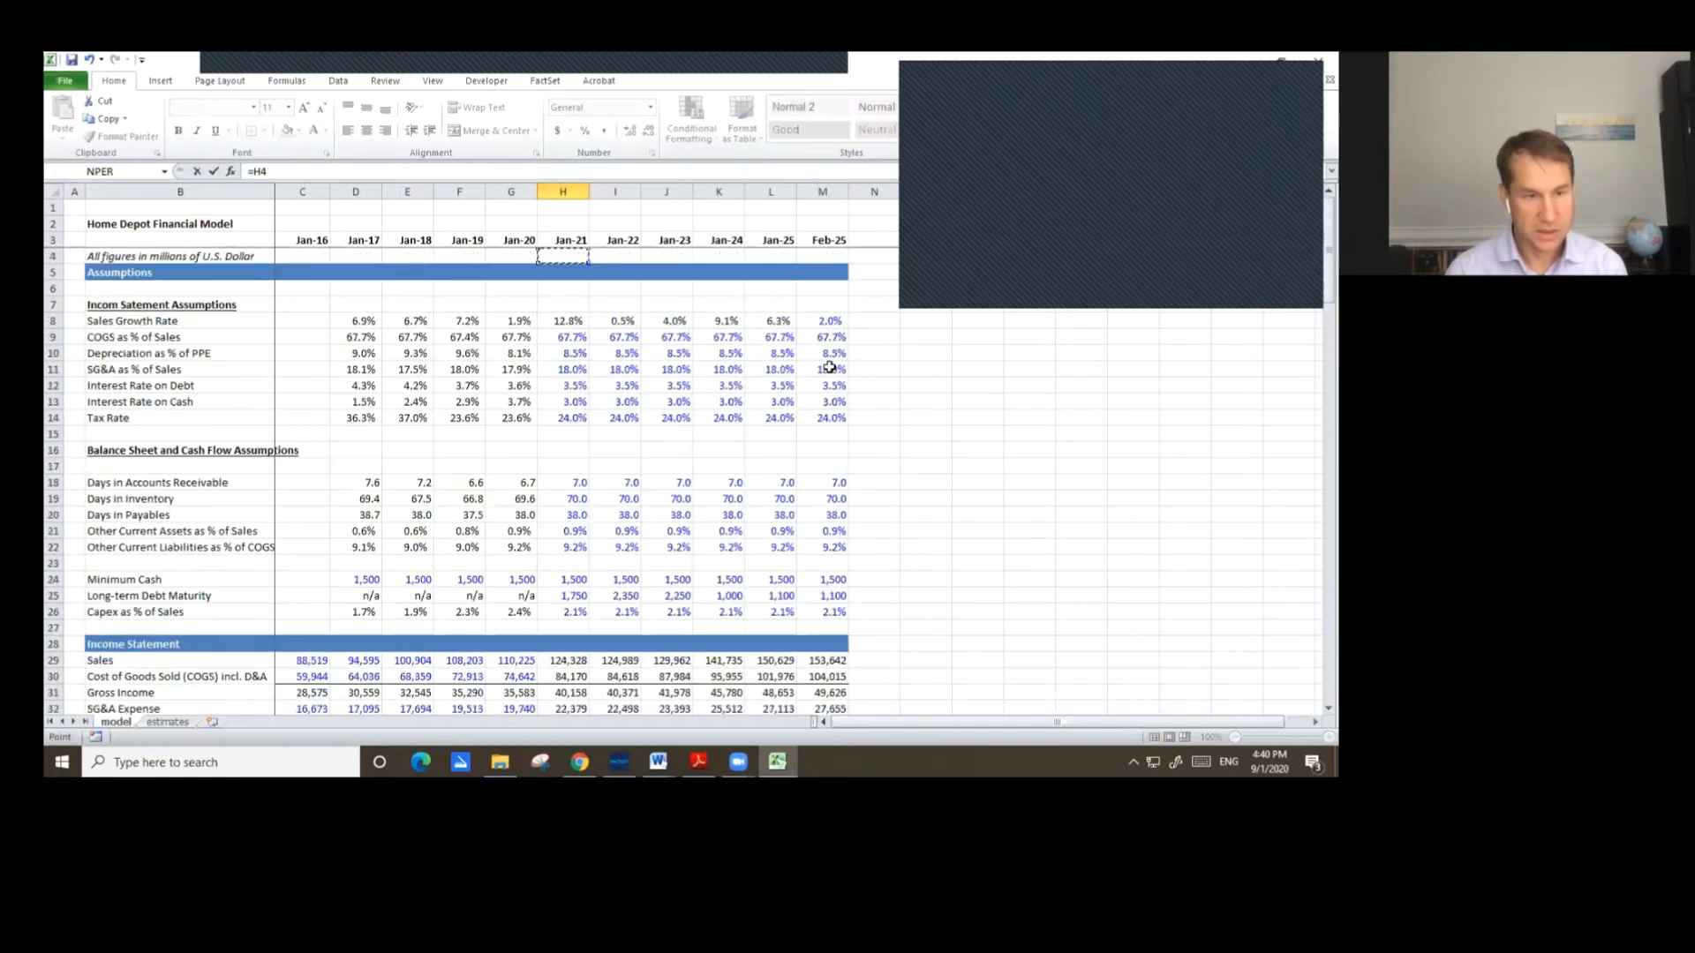
key("Down")
key("Down")
key("Down")
key("Down")
key("Down")
key("Down")
key("Down")
key("Down")
key("Down")
key("Down")
key("Down")
key("Down")
key("Down")
key("Down")
key("Down")
key("Down")
key("Down")
key("Down")
key("Down")
key("Down")
key("Down")
key("Right")
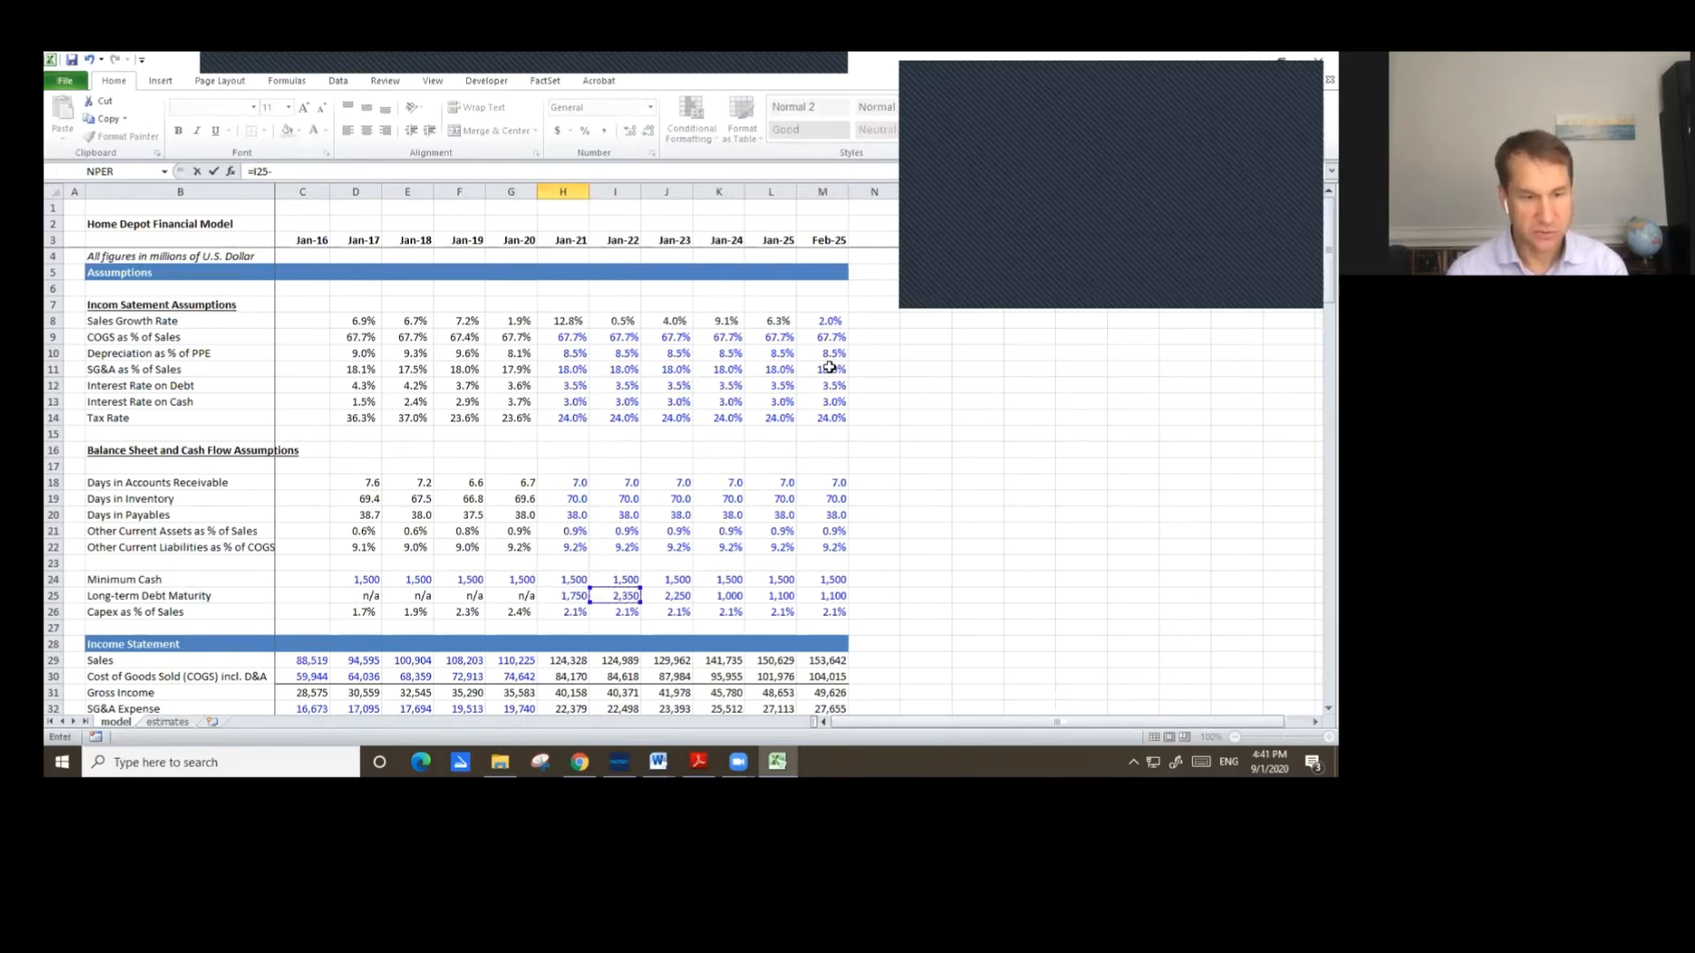
left_click(572, 597)
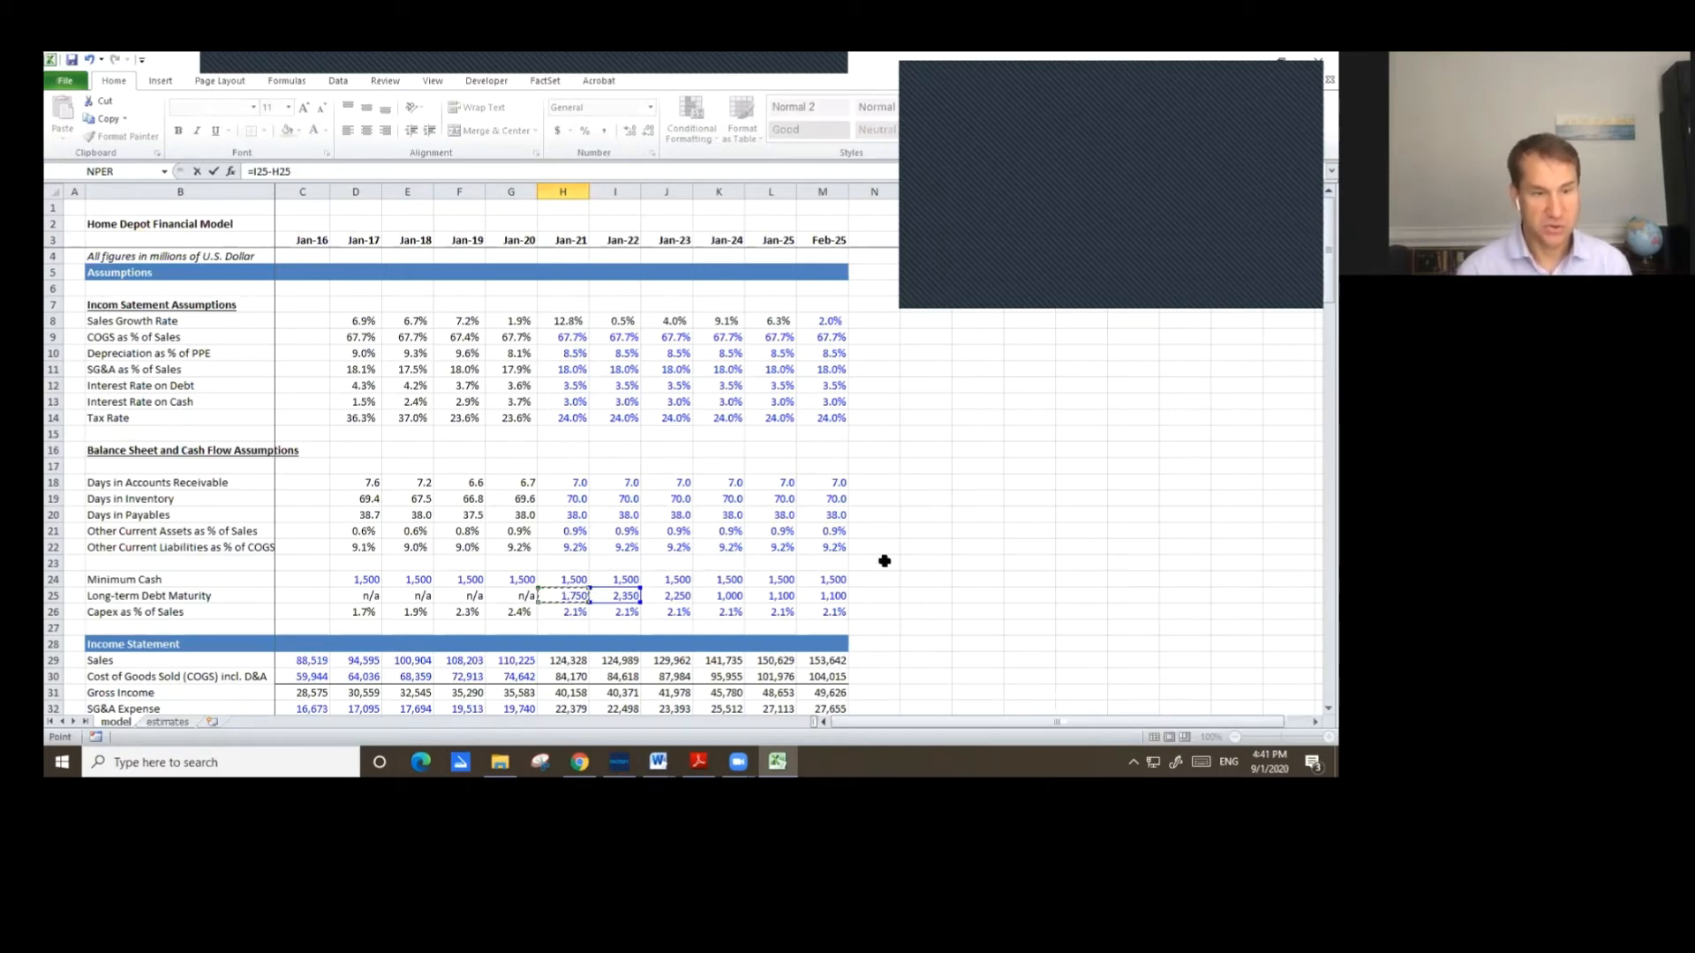
key("Return")
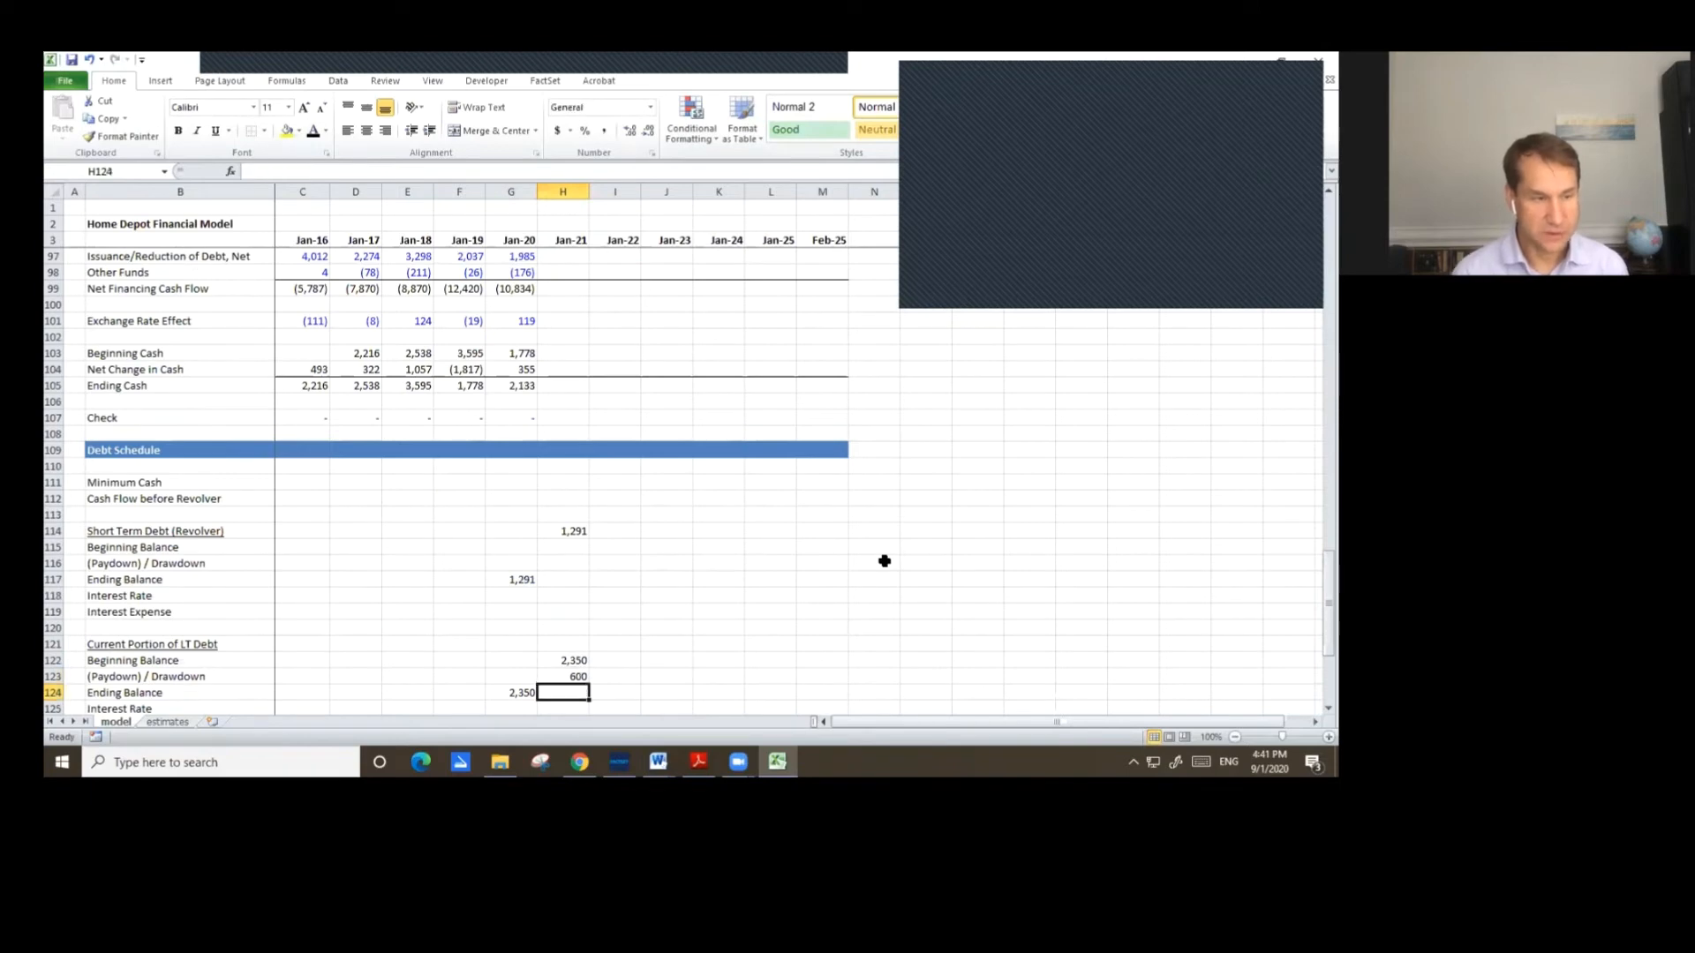
Compute the Jan-21 current portion of LT debt ending balance with AutoSum.
scroll(839, 547, "down", 2)
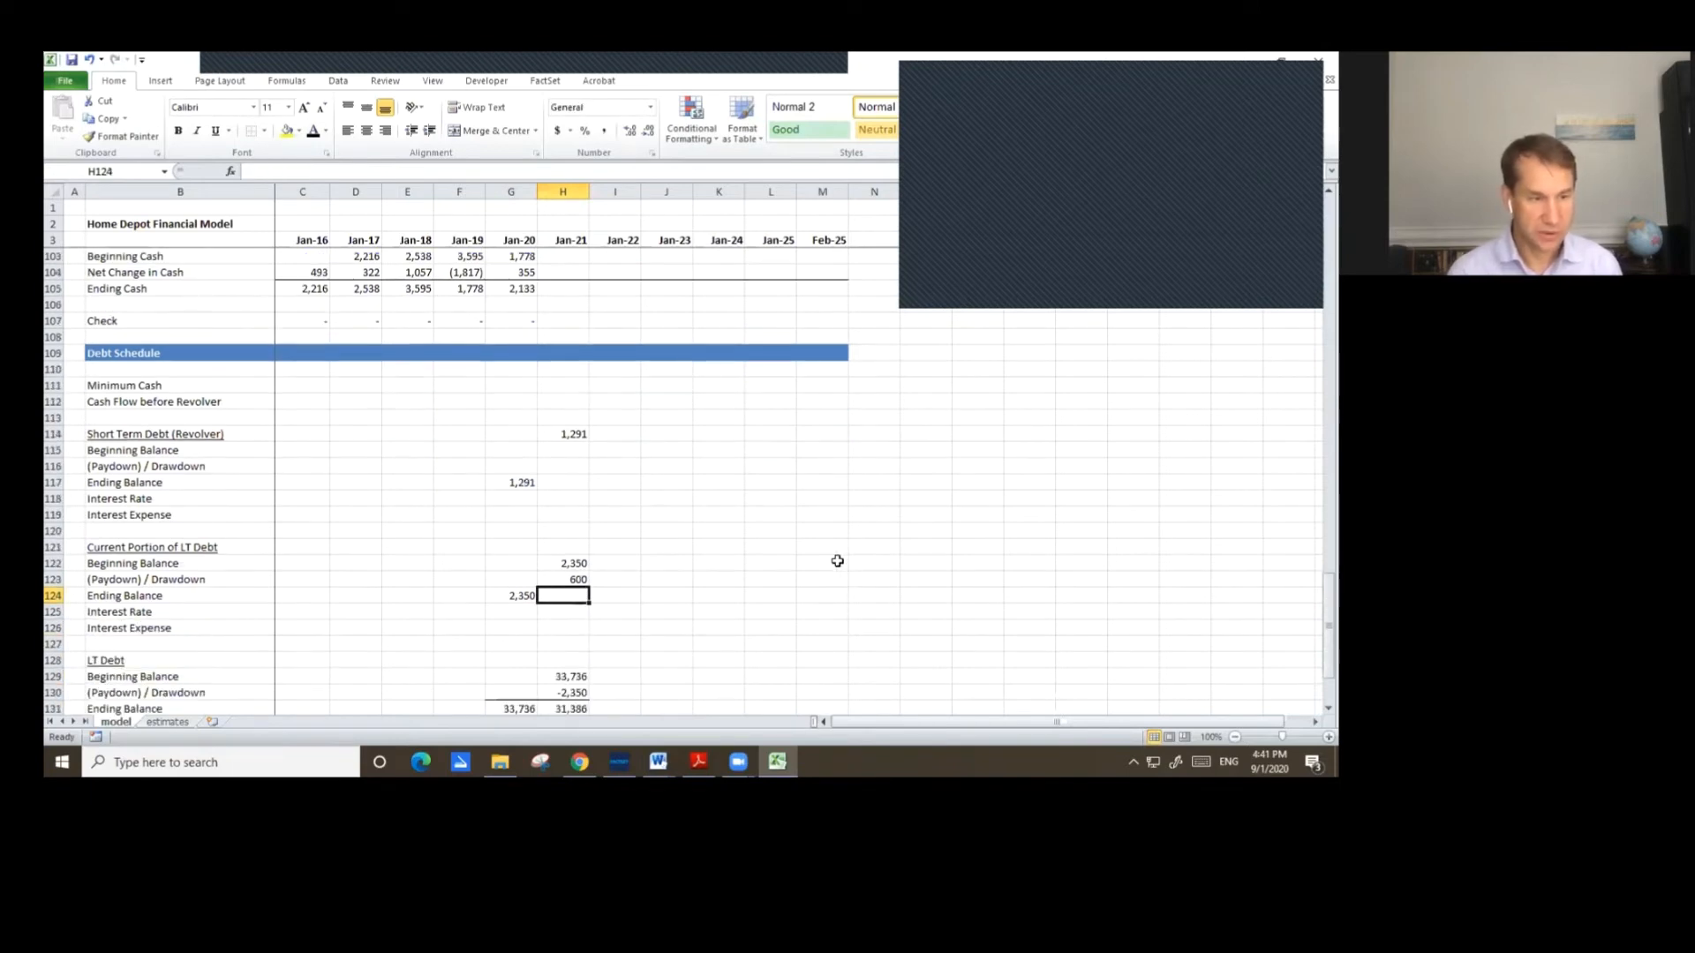
key("alt+equal")
key("Return")
Add a top border to the Jan-20 and Jan-21 current portion of LT debt ending balance cells.
key("Up")
key("Left")
key("shift+Right")
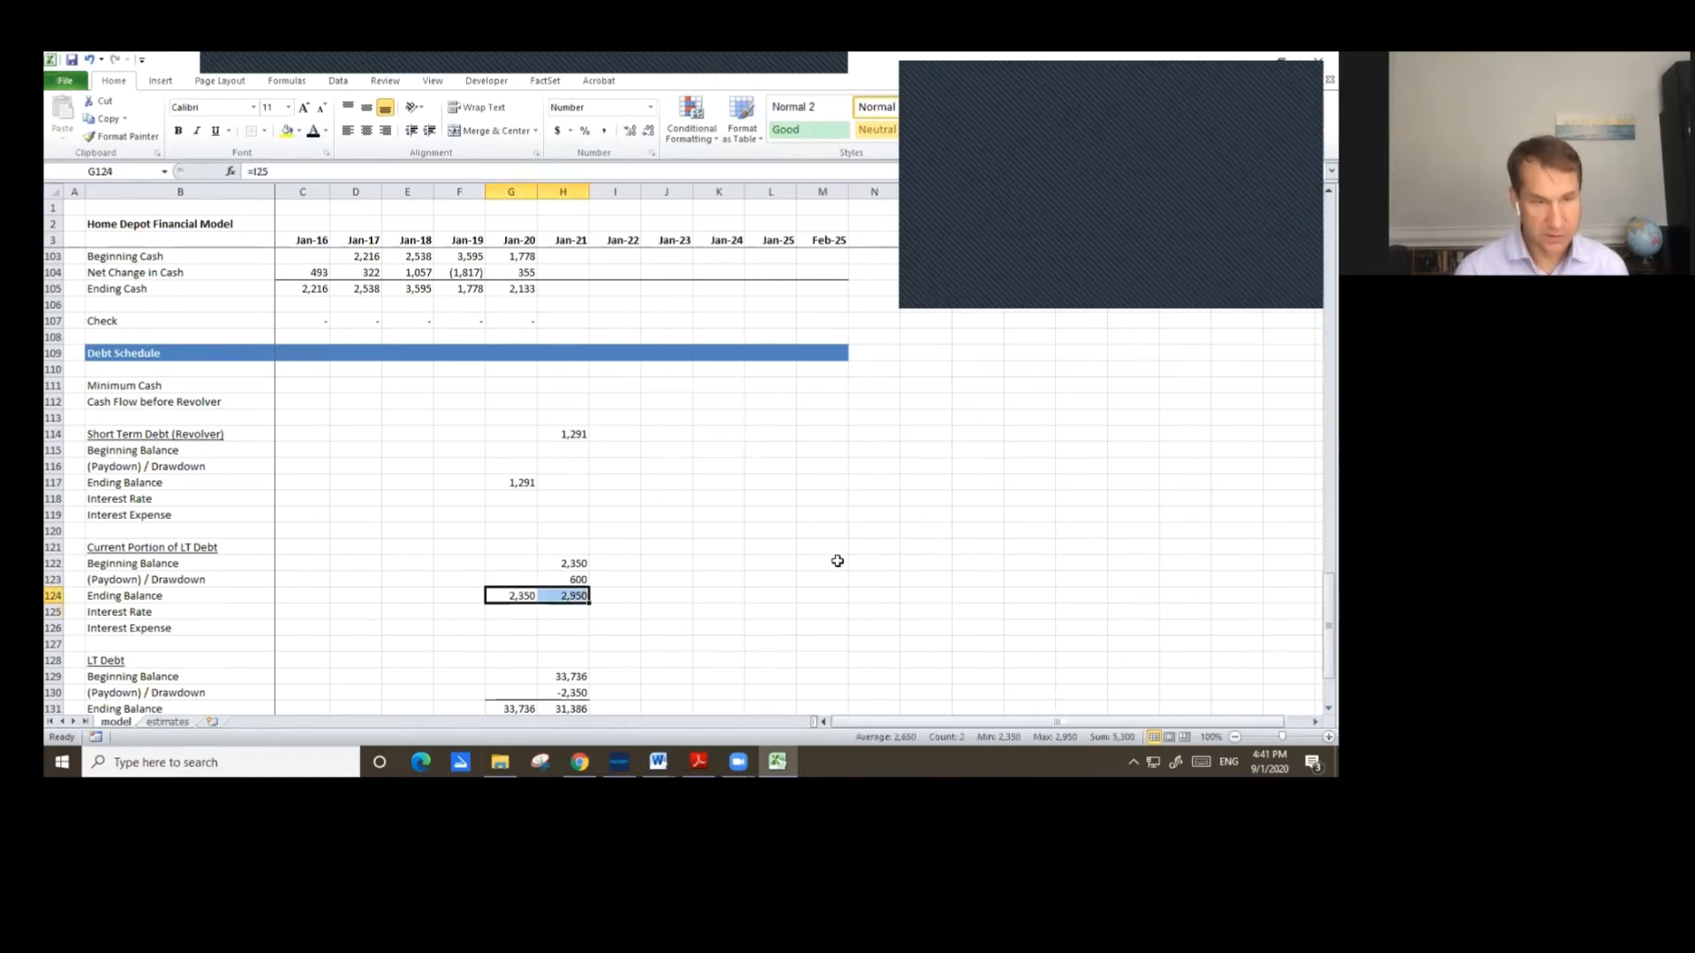
key("alt")
key("o")
key("e")
key("alt+t")
key("Return")
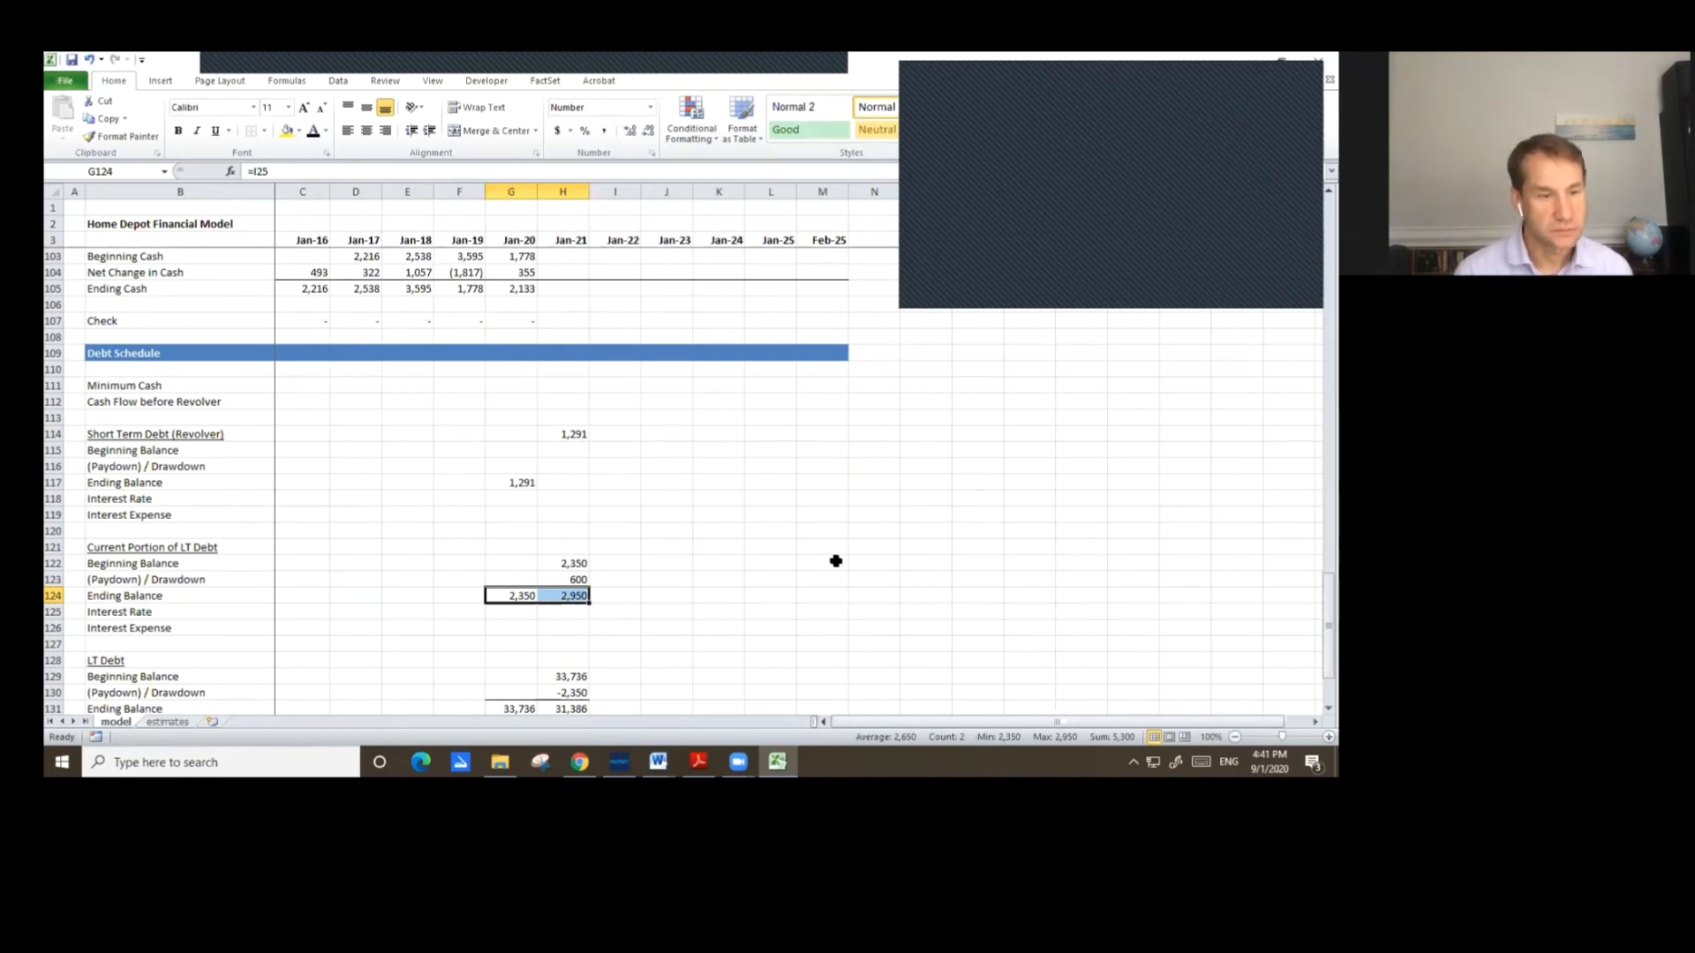
Move the Jan-21 revolver opening value down into the revolver Beginning Balance row.
key("Up")
key("Up")
key("Up")
key("Up")
key("Up")
key("Up")
key("Up")
key("Up")
key("Up")
key("Up")
key("Right")
key("Down")
key("Up")
key("ctrl+x")
key("Down")
key("ctrl+v")
Fill the Jan-21 to Feb-25 revolver (Paydown) / Drawdown cells with yellow.
key("Down")
key("Left")
key("Right")
key("shift+Right")
key("shift+Right")
key("shift+Right")
key("shift+Right")
key("shift+Right")
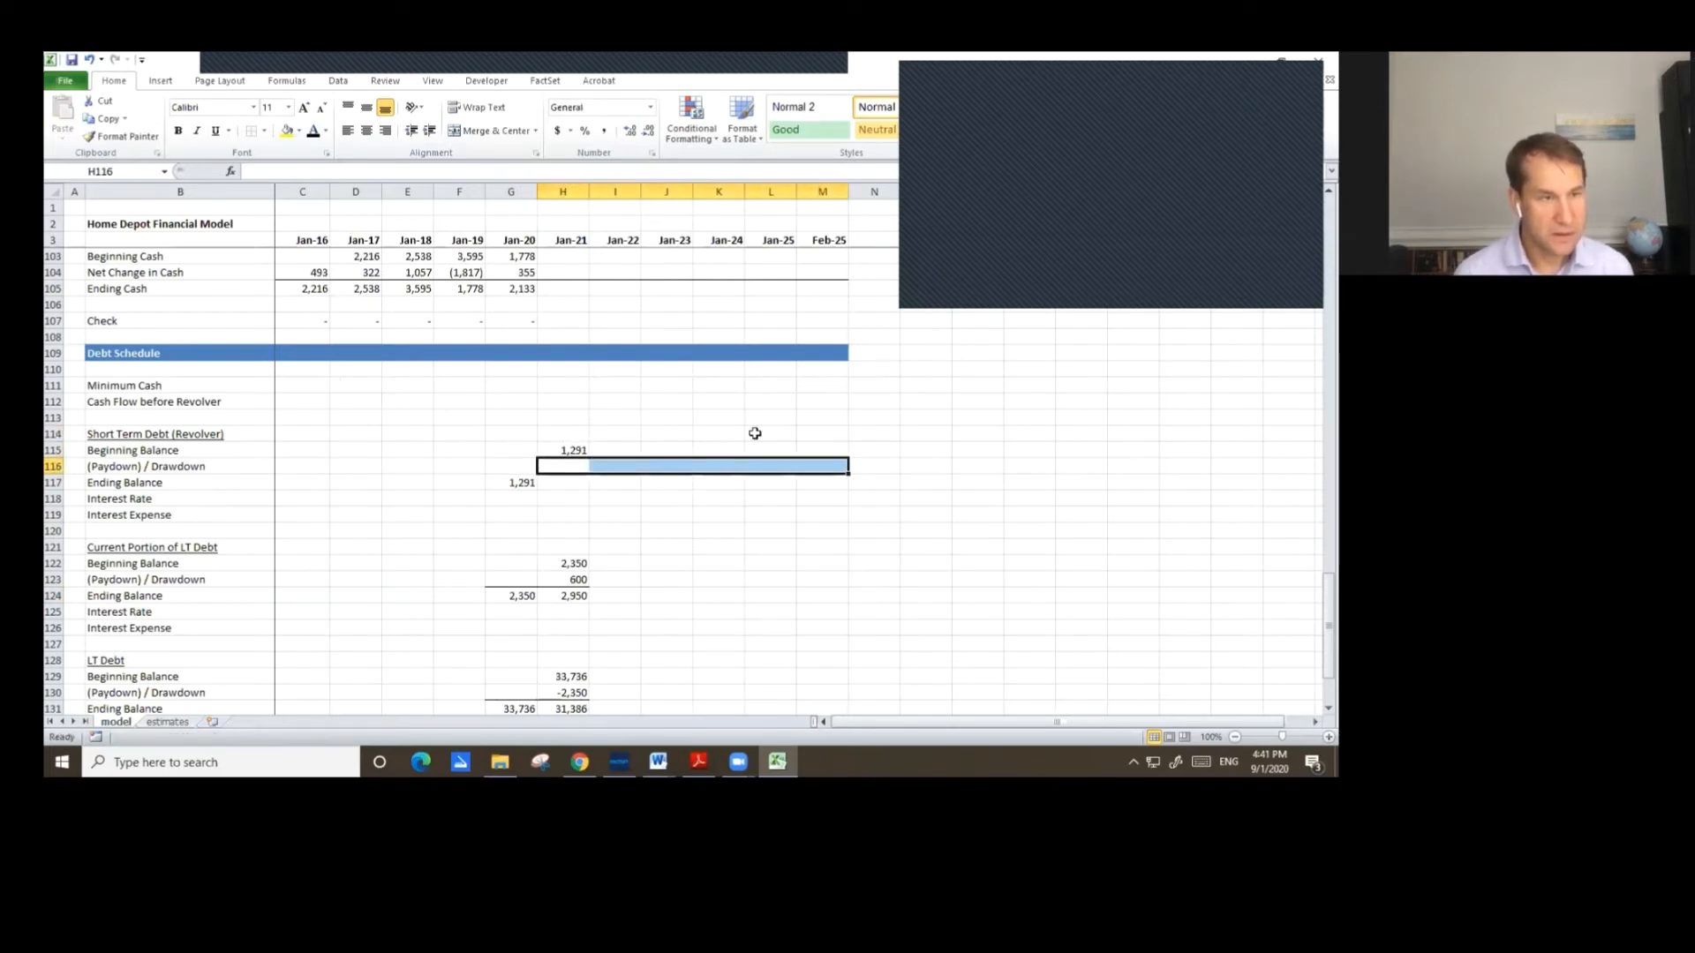
left_click(286, 131)
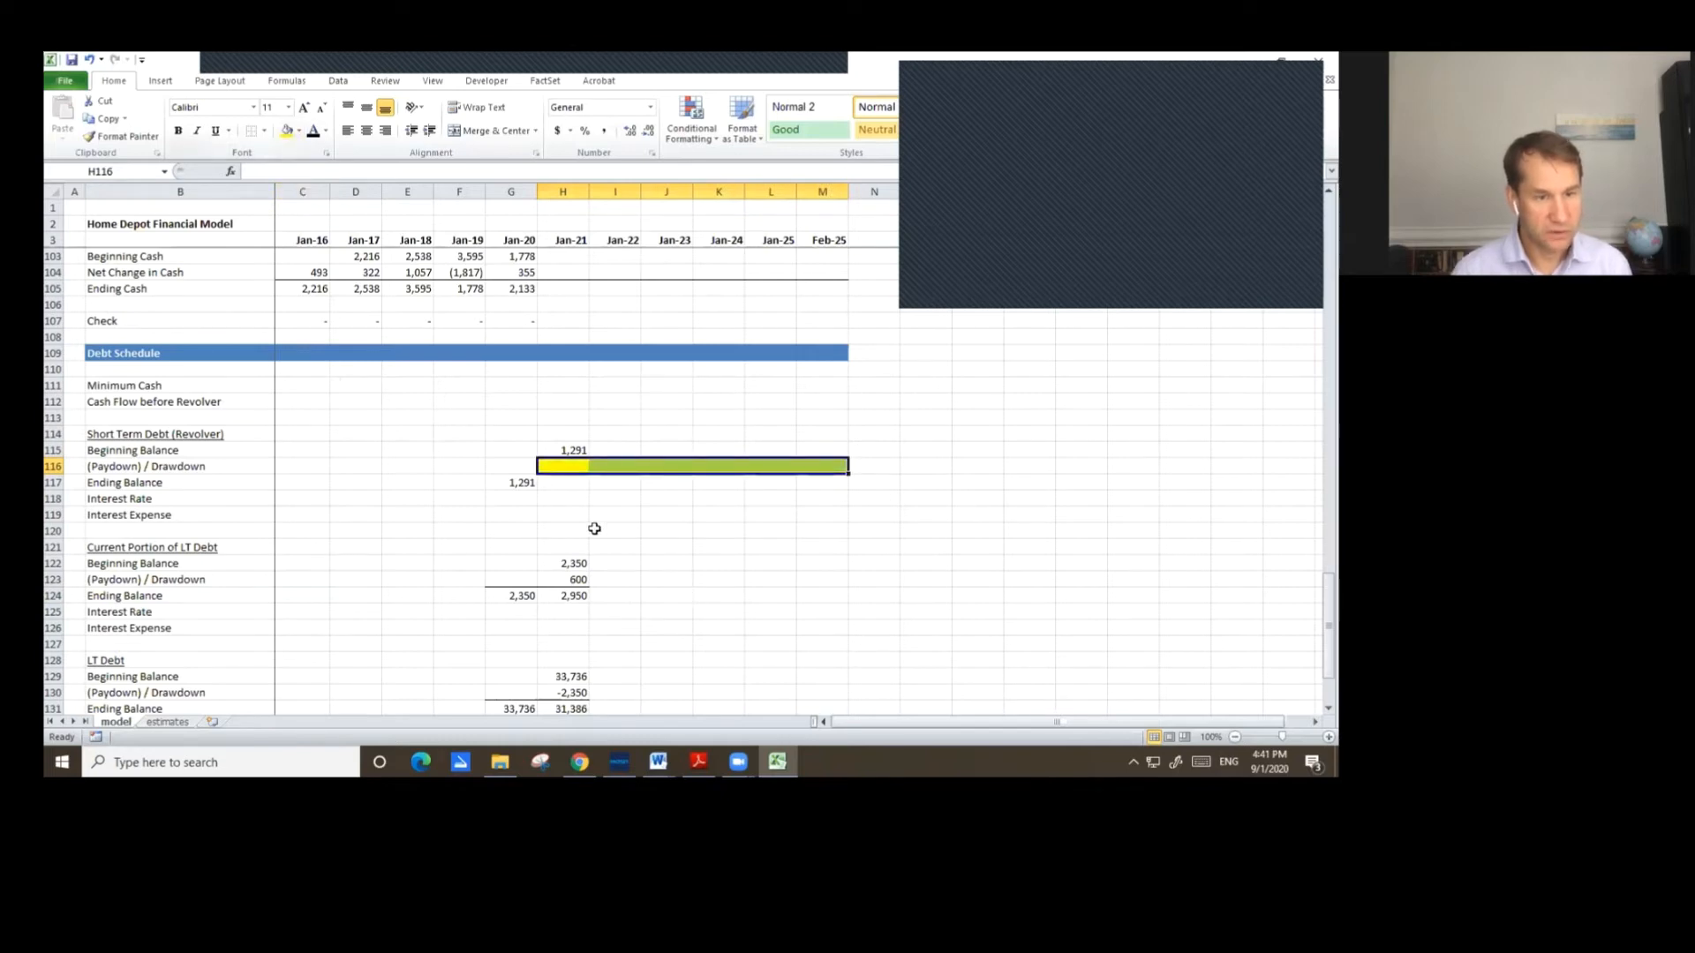
Compute the Jan-21 revolver ending balance as the SUM of its beginning balance and paydown/drawdown.
left_click(563, 483)
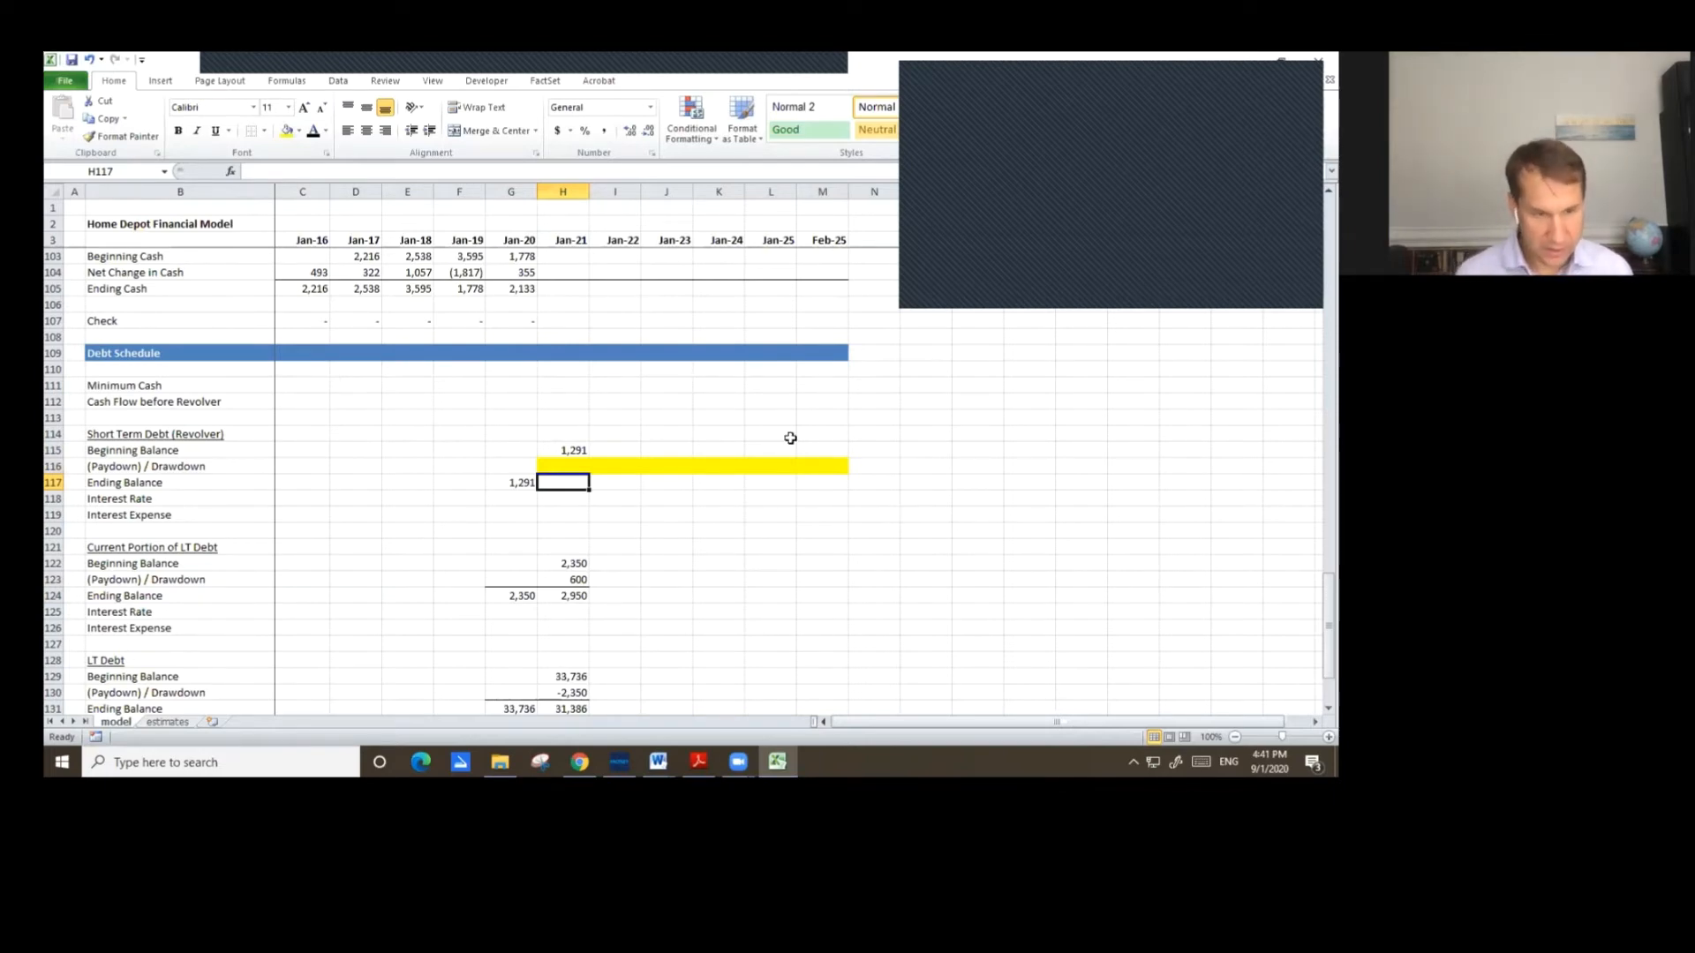
type("=")
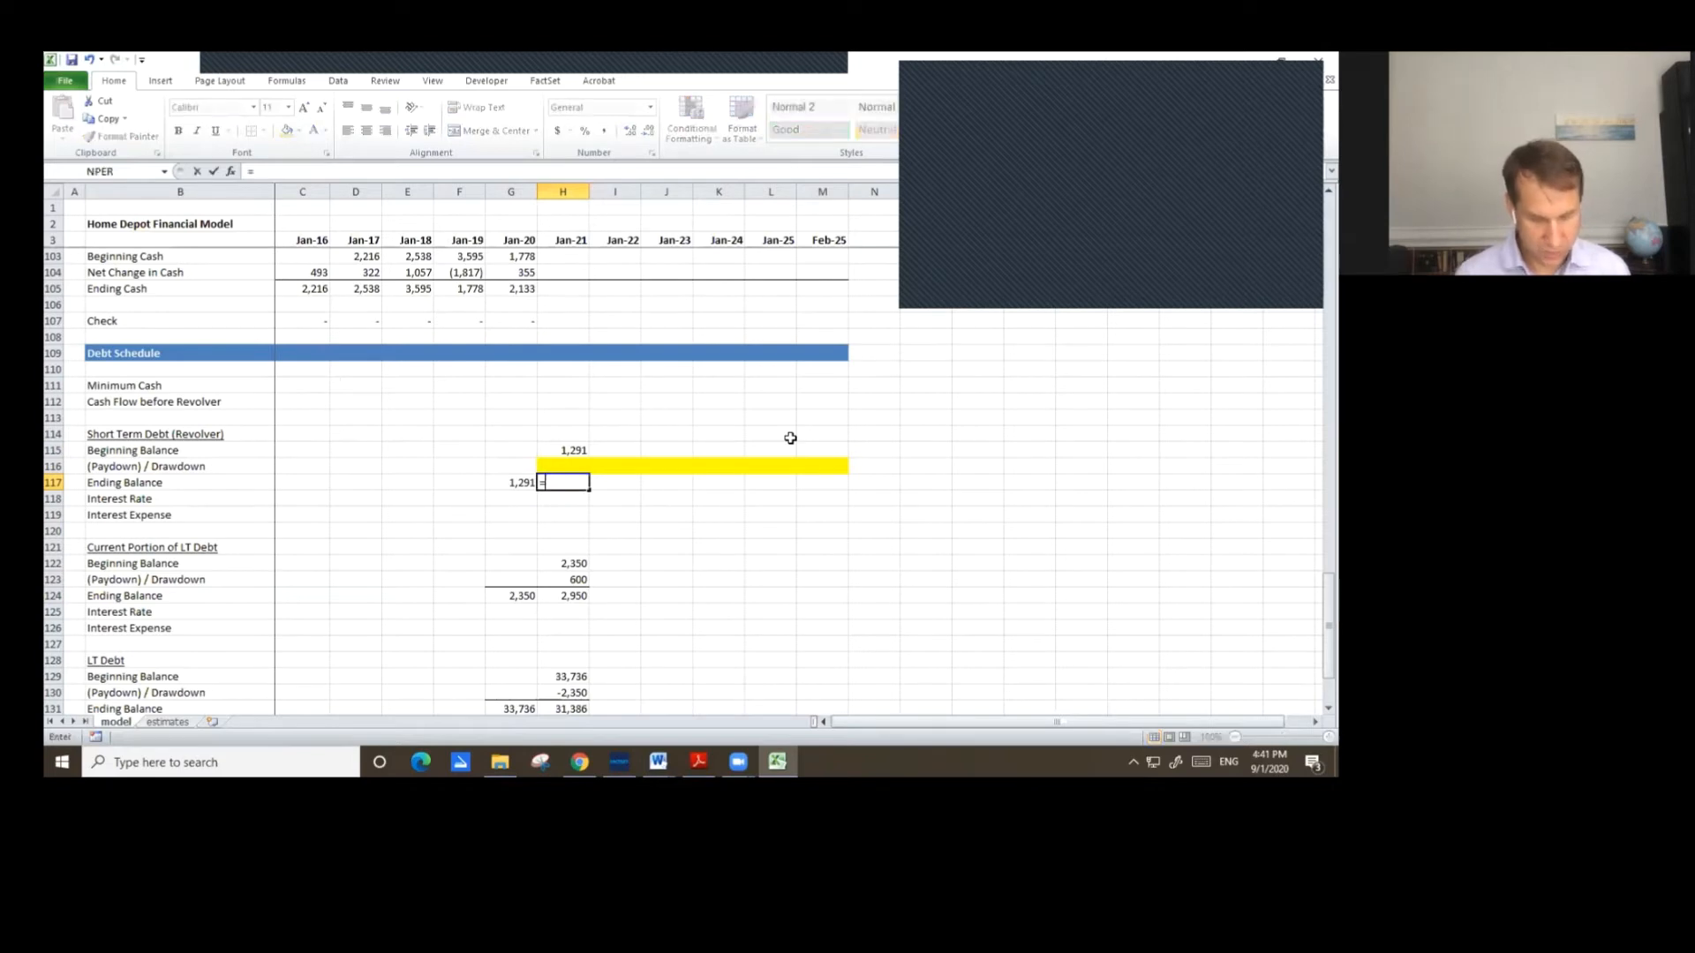
type("su")
type("m(")
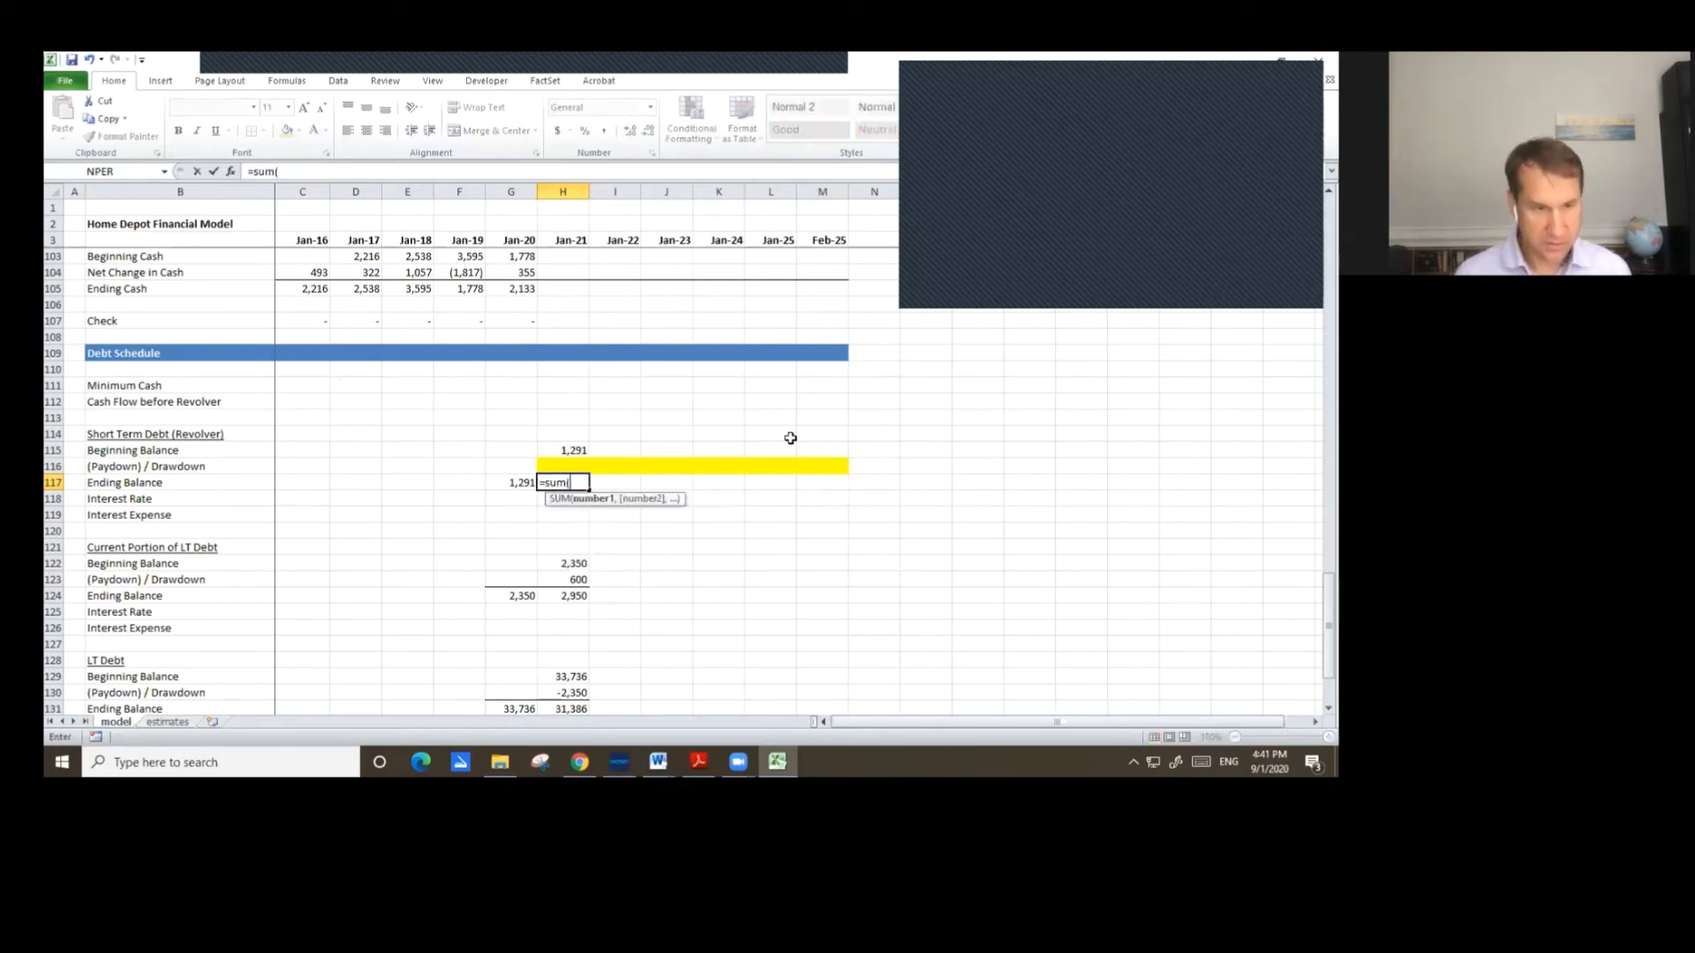
key("Up")
key("shift+Up")
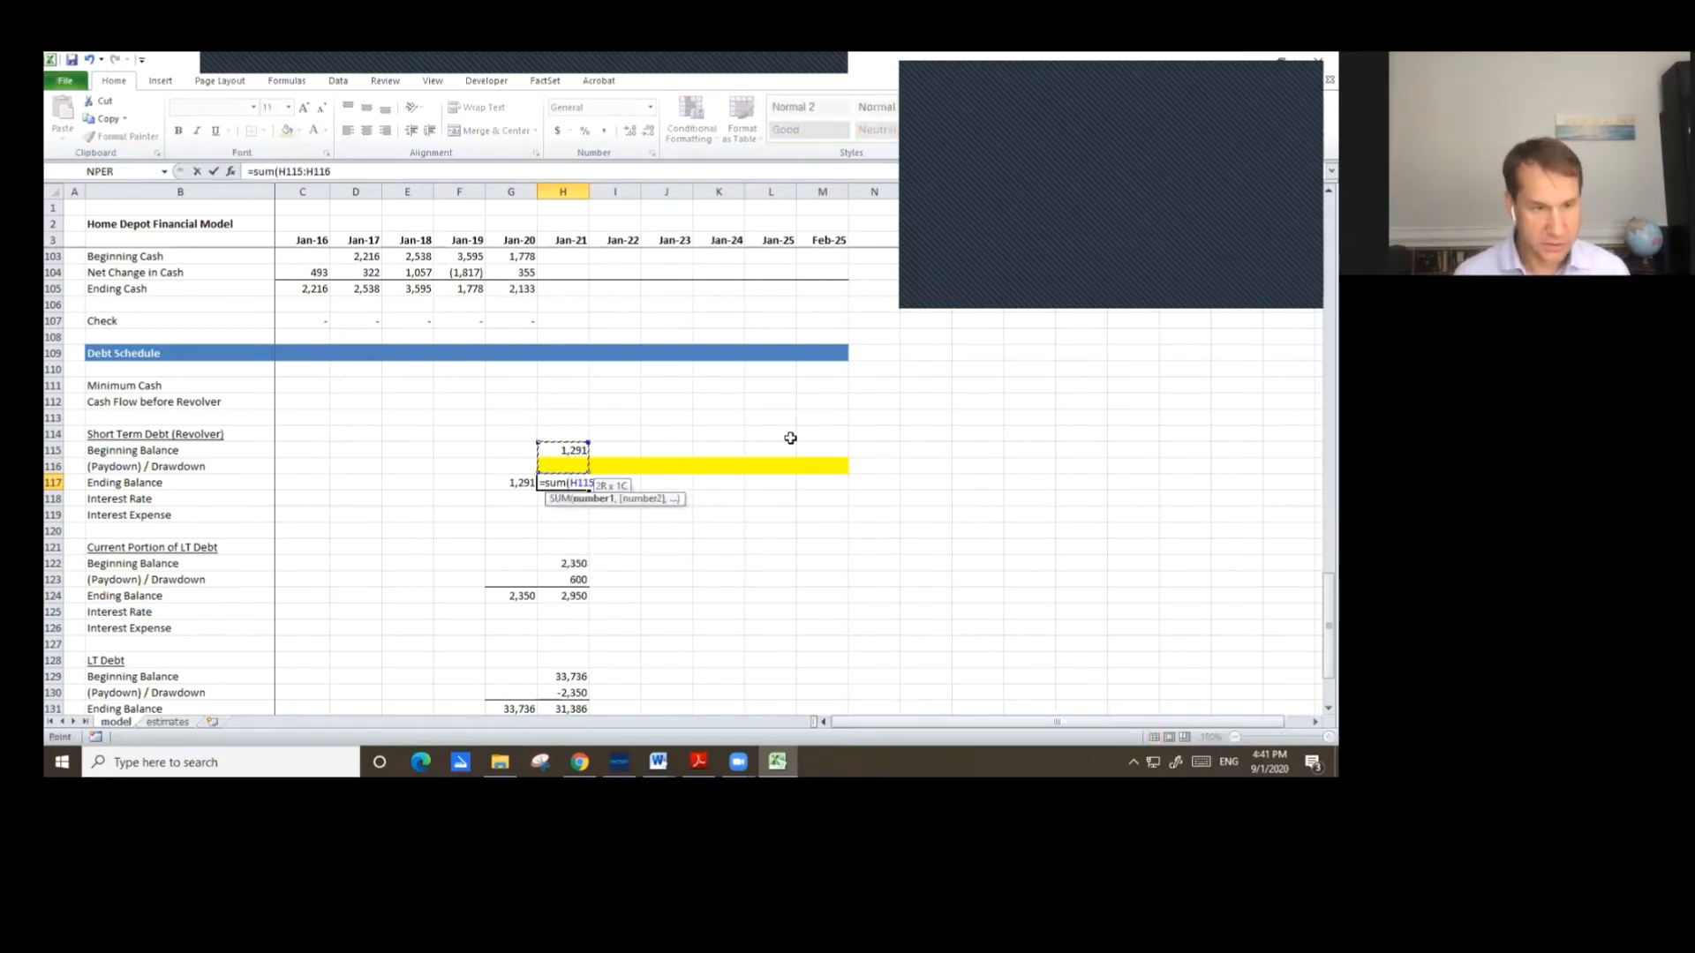
key("Return")
key("Up")
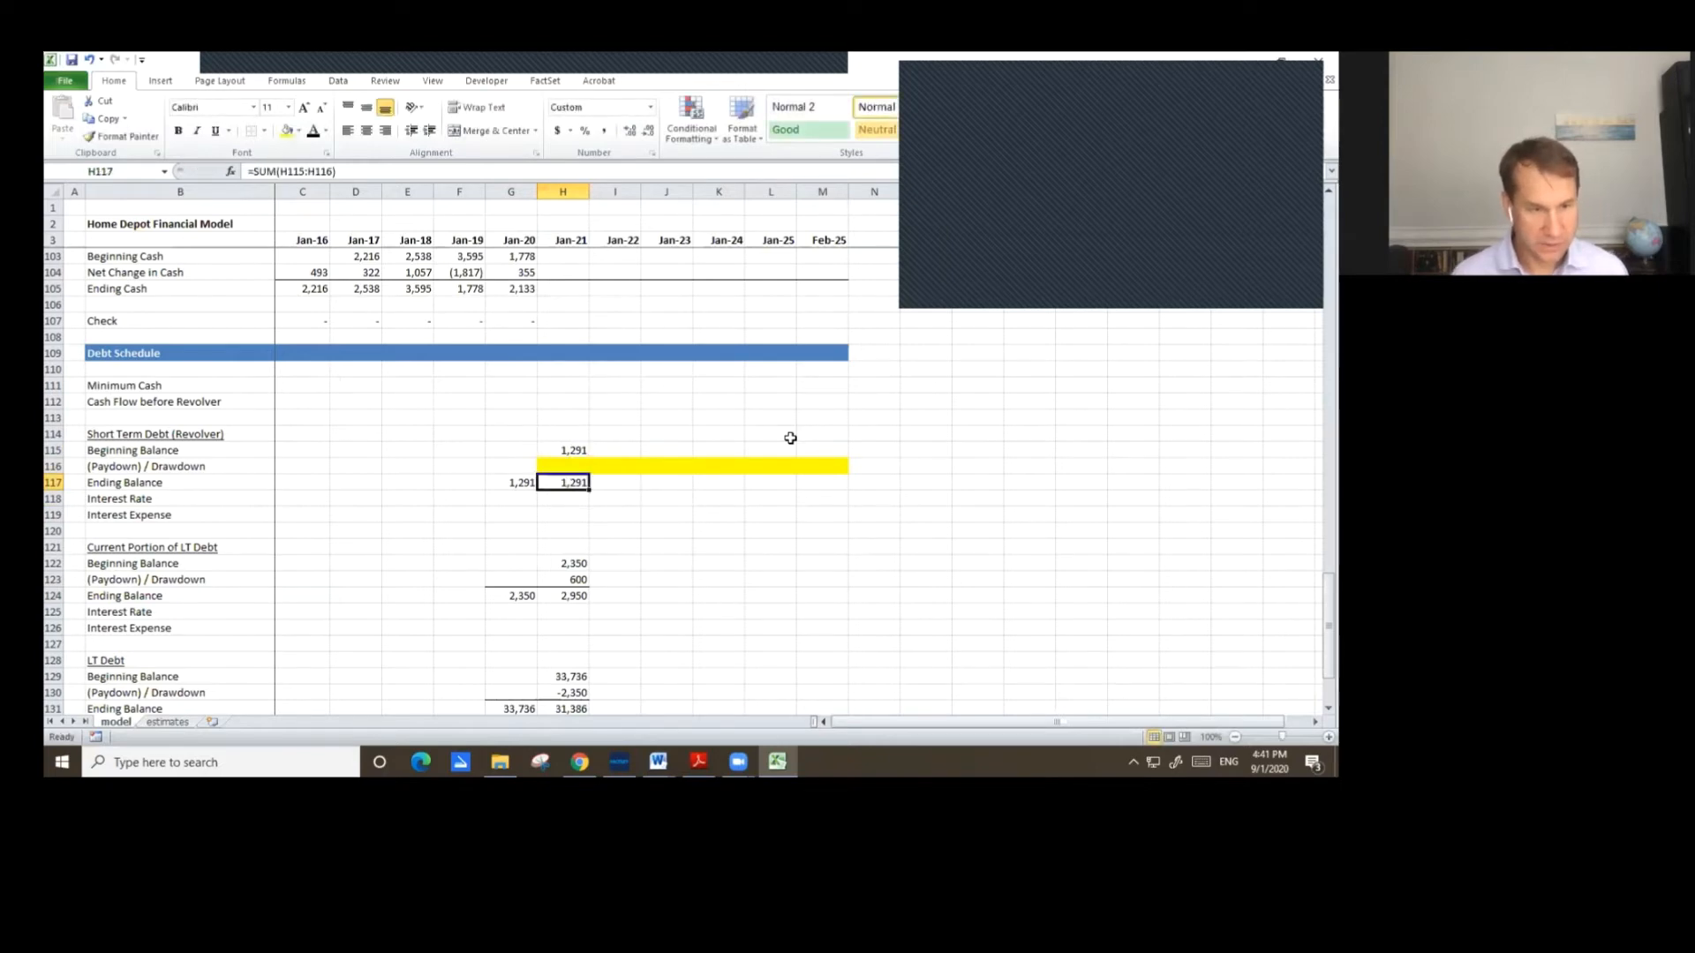
Add a top border to the Jan-20 and Jan-21 revolver ending balance cells.
key("Left")
key("shift+Right")
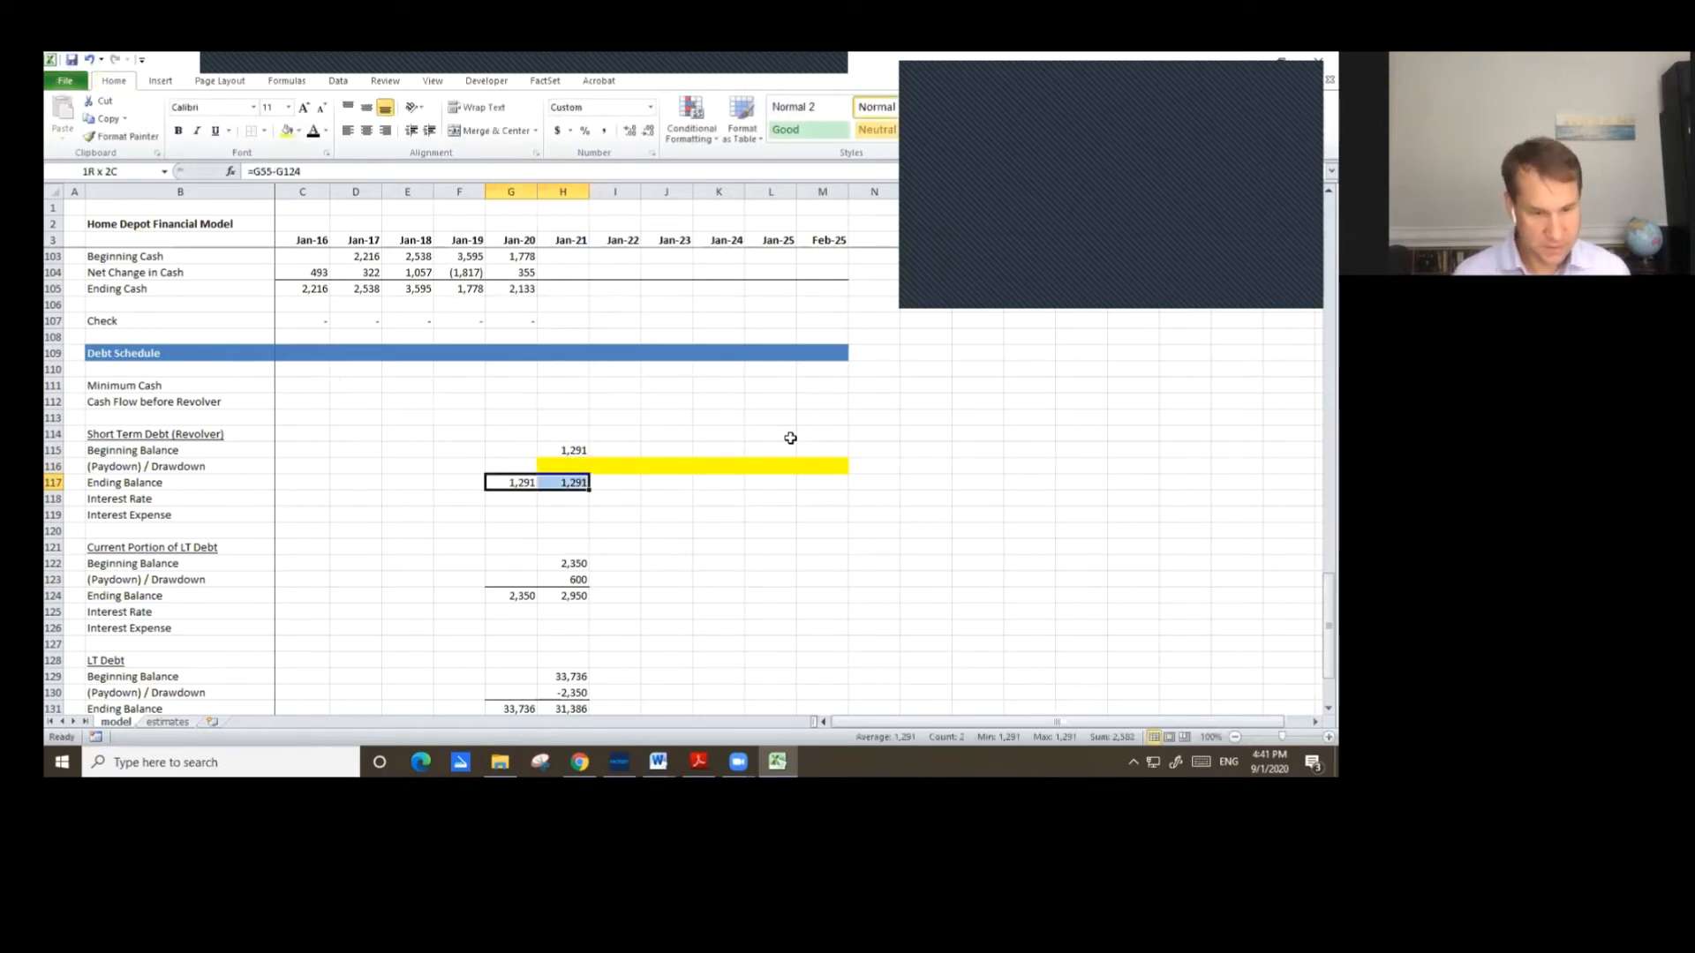
key("ctrl+1")
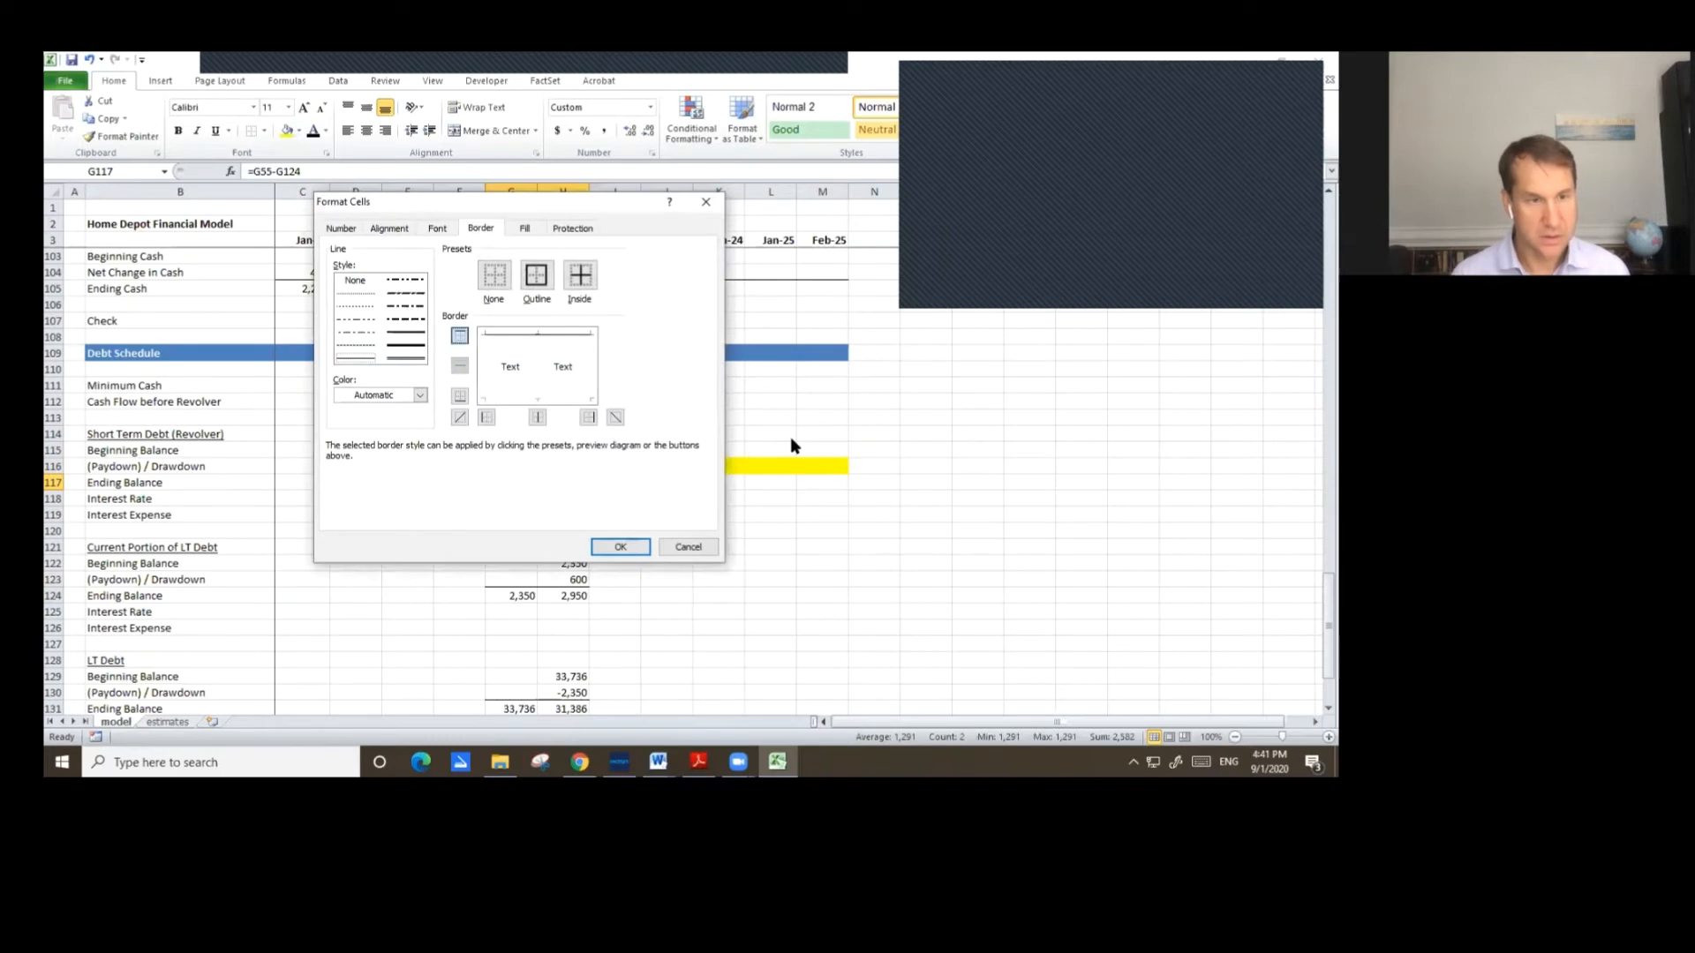
key("Escape")
Copy the Jan-21 revolver beginning, paydown and ending formulas across through Feb-25.
key("Up")
key("Up")
key("Right")
key("shift+Down")
key("shift+Down")
key("ctrl+c")
key("shift+Right")
key("shift+Right")
key("shift+Right")
key("shift+Right")
key("shift+Right")
key("ctrl+v")
Copy the Jan-21 current portion of LT debt formulas across through Feb-25.
key("Down")
key("Down")
key("Down")
Copy the Jan-21 LT Debt beginning, paydown and ending formulas across through Feb-25.
key("Down")
key("Down")
key("Down")
key("Down")
key("shift+Down")
key("shift+Down")
key("ctrl+c")
key("shift+Right")
key("shift+Right")
key("shift+Right")
key("shift+Right")
key("shift+Right")
key("ctrl+v")
key("Down")
key("Down")
key("Down")
key("Down")
key("Down")
key("Down")
key("Down")
key("Down")
key("Down")
key("Down")
key("Down")
key("Down")
key("Down")
key("Down")
key("Down")
key("Down")
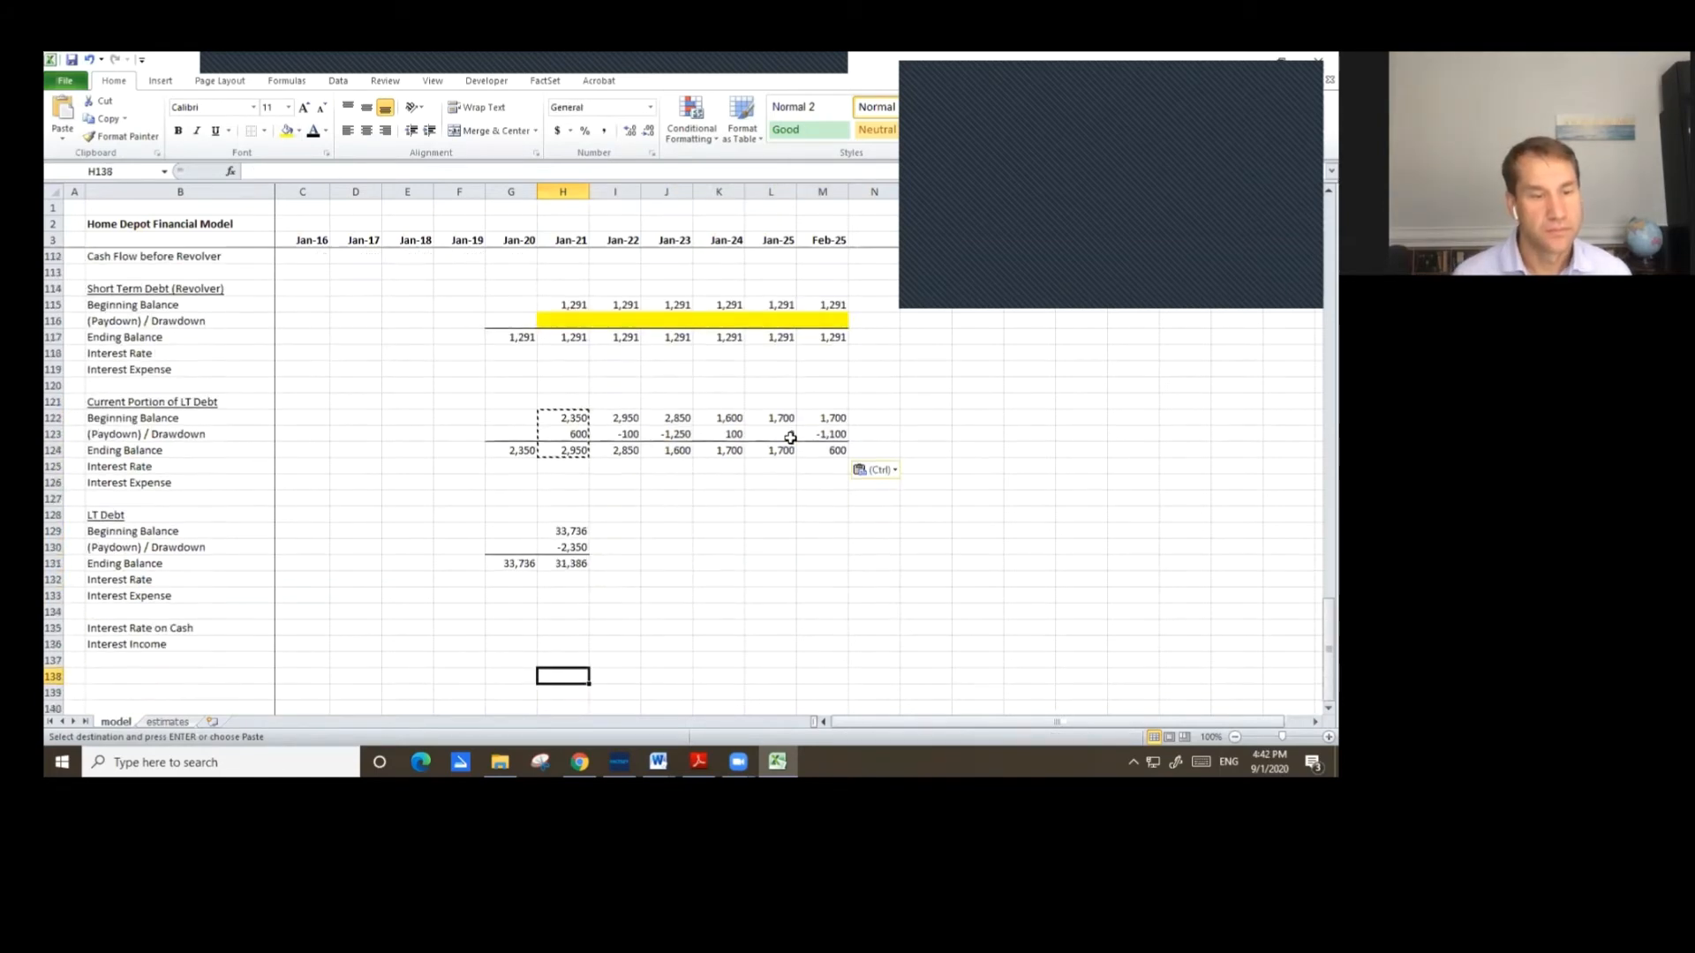
key("Up")
key("Up")
key("Up")
key("Up")
key("Up")
key("Up")
key("Up")
key("Up")
key("Up")
key("shift+Down")
key("shift+Down")
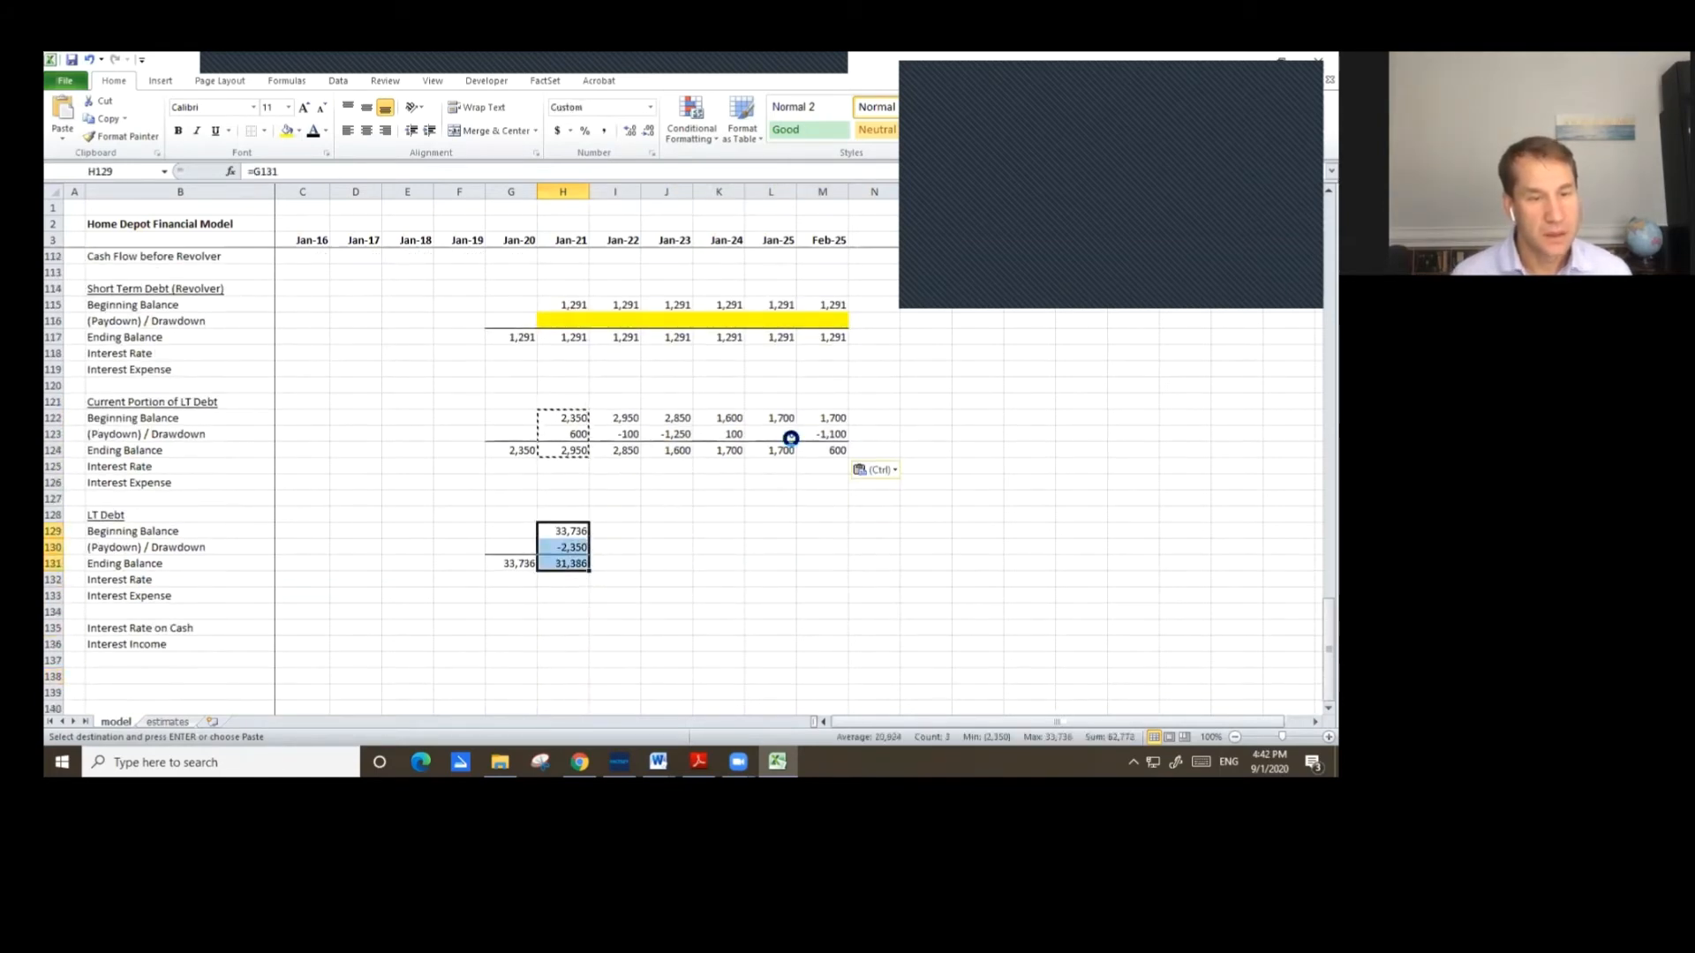
key("ctrl+c")
key("shift+Right")
key("shift+Right")
key("shift+Right")
key("shift+Right")
key("shift+Right")
key("Return")
key("Up")
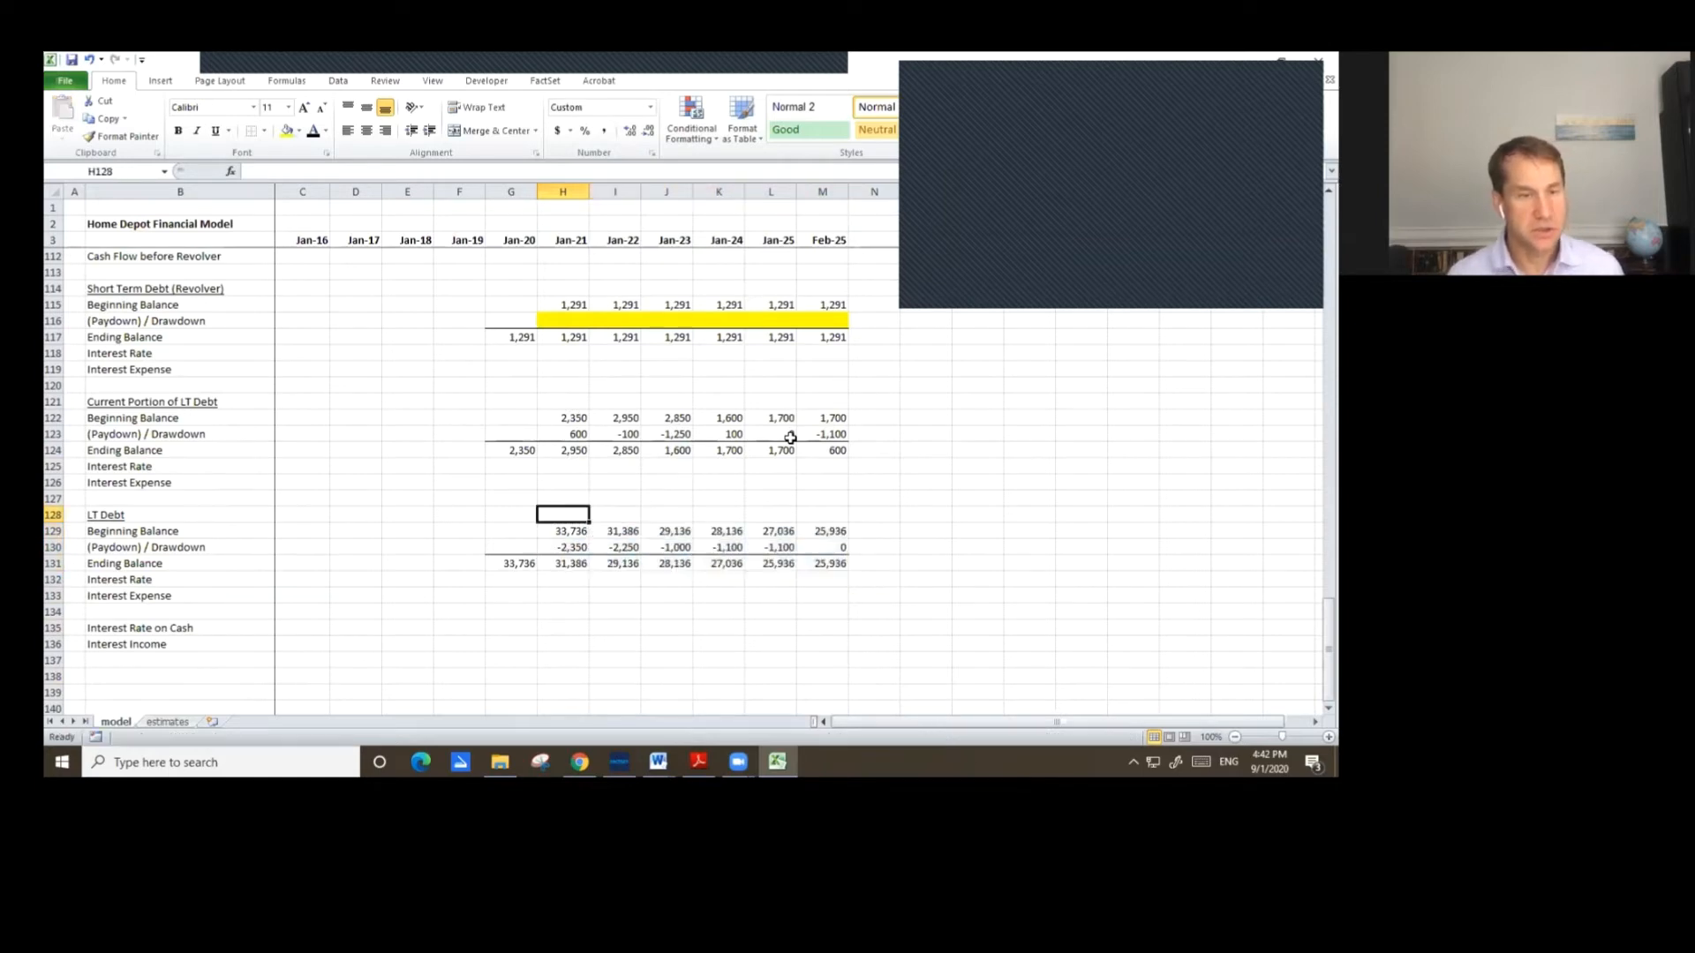
Link the Jan-20 revolver interest rate to the Jan-20 Interest Rate on Debt assumption.
key("Up")
key("Up")
key("Up")
key("Up")
key("Up")
key("Left")
key("Up")
key("Up")
key("Up")
key("Up")
key("Up")
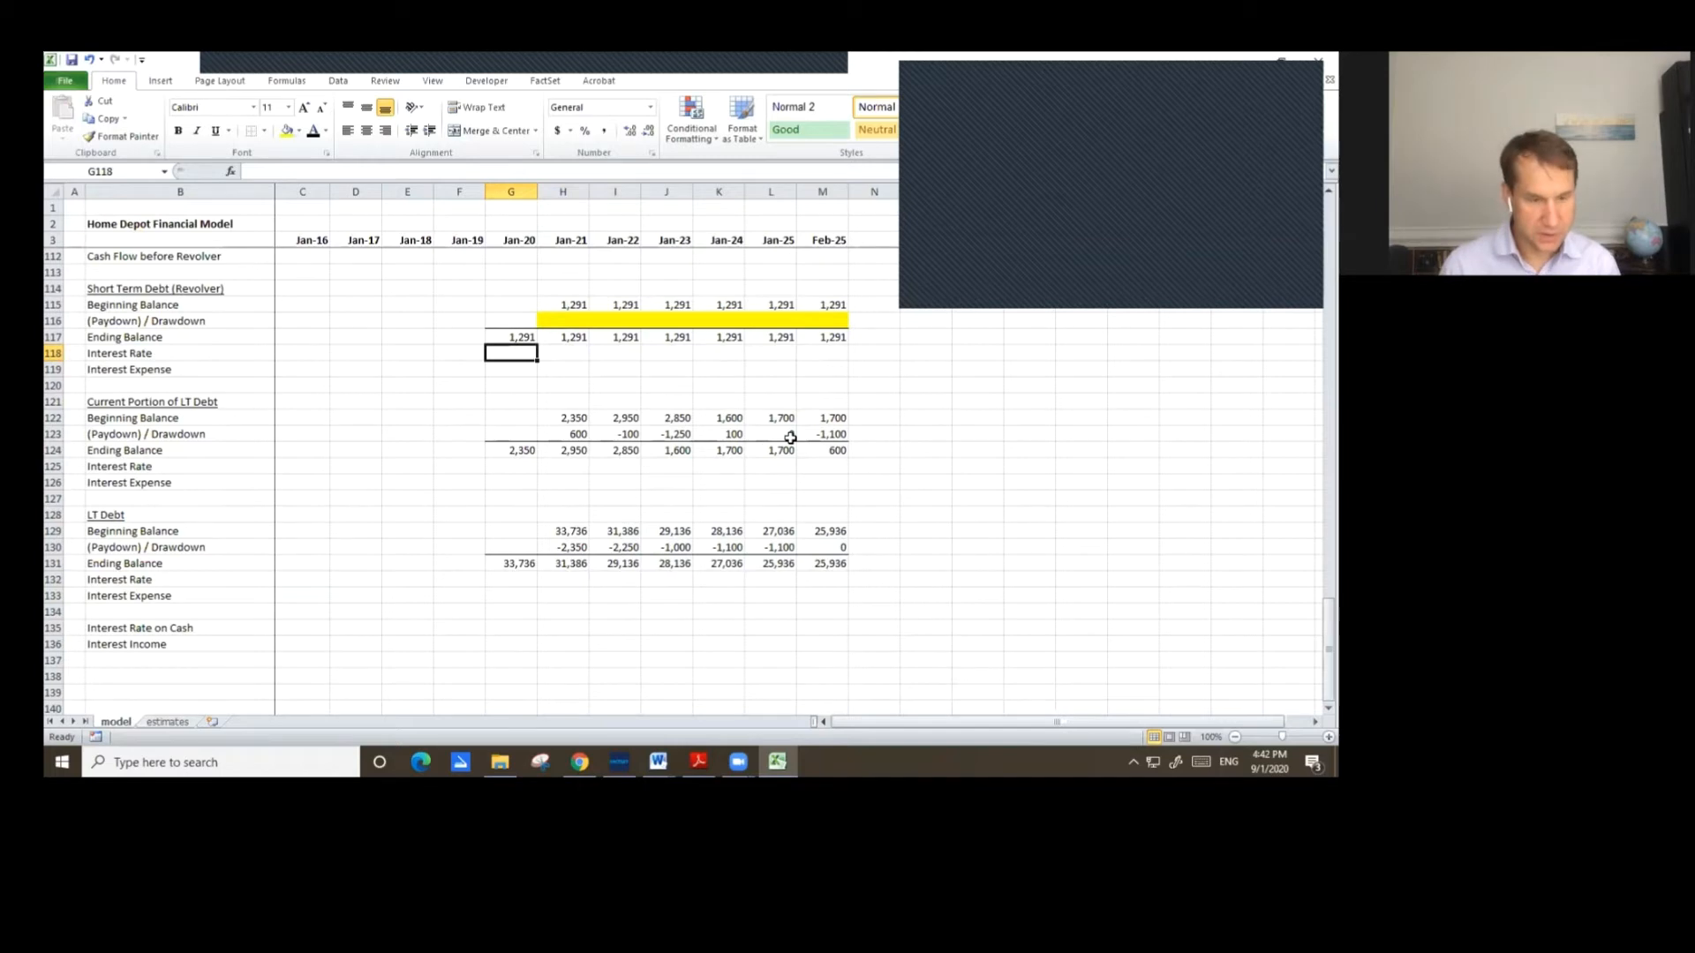
type("=")
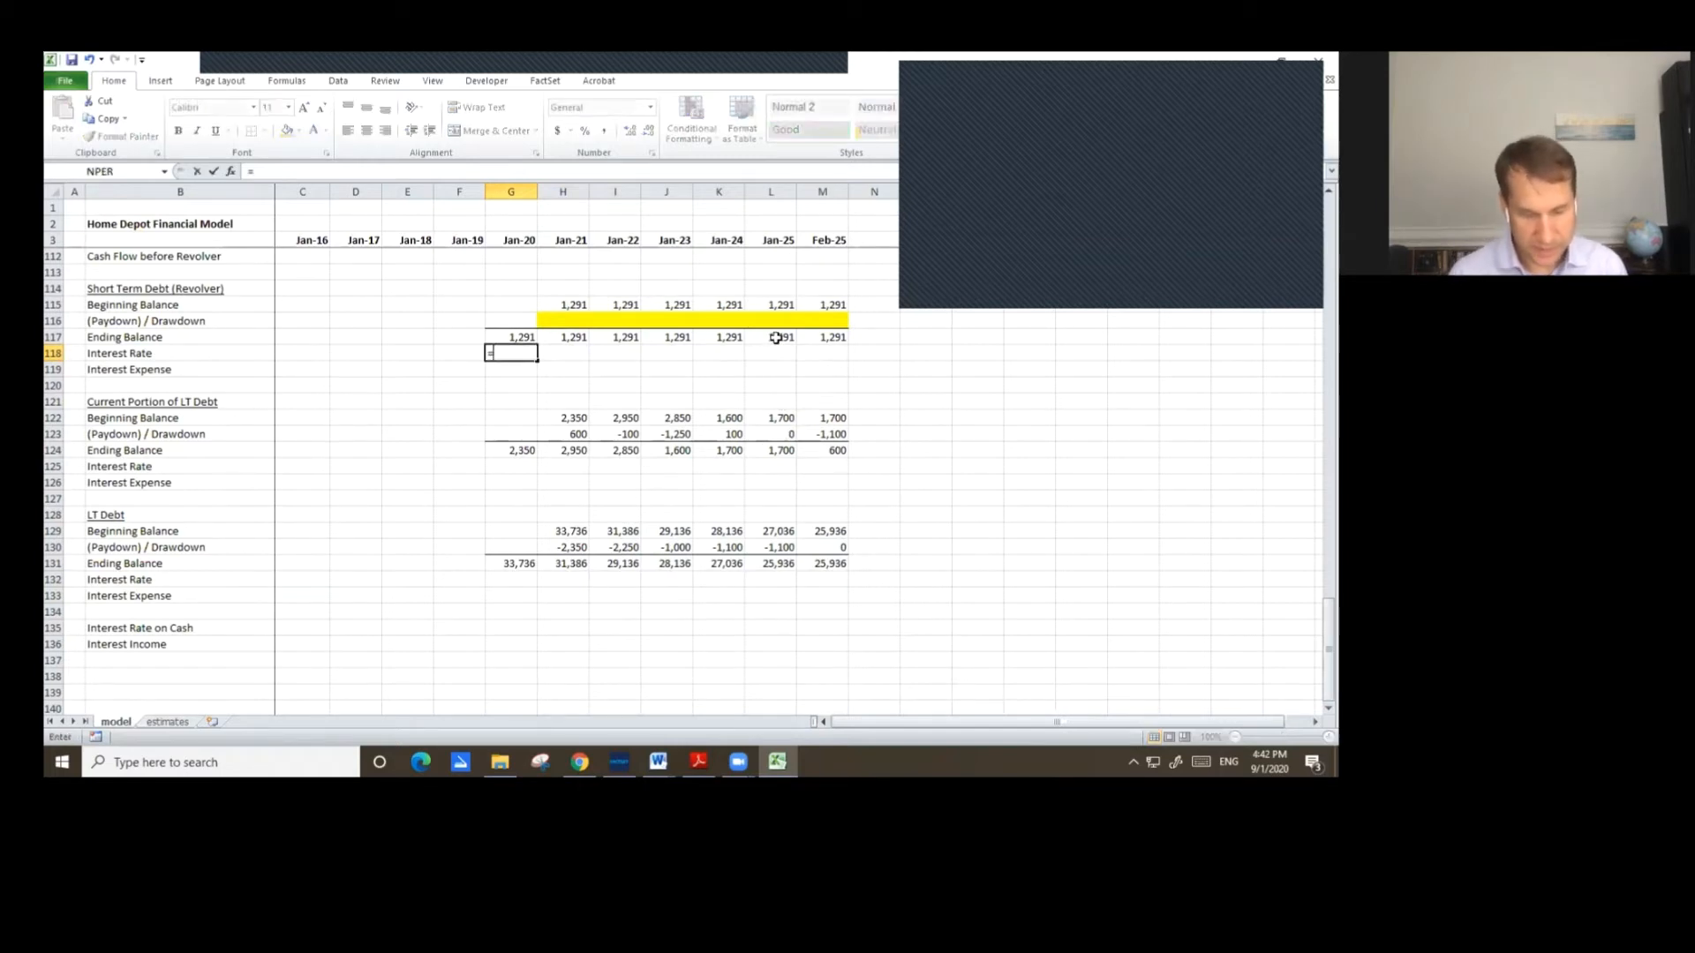
key("Page_Up")
key("Page_Up")
key("Page_Up")
key("Page_Up")
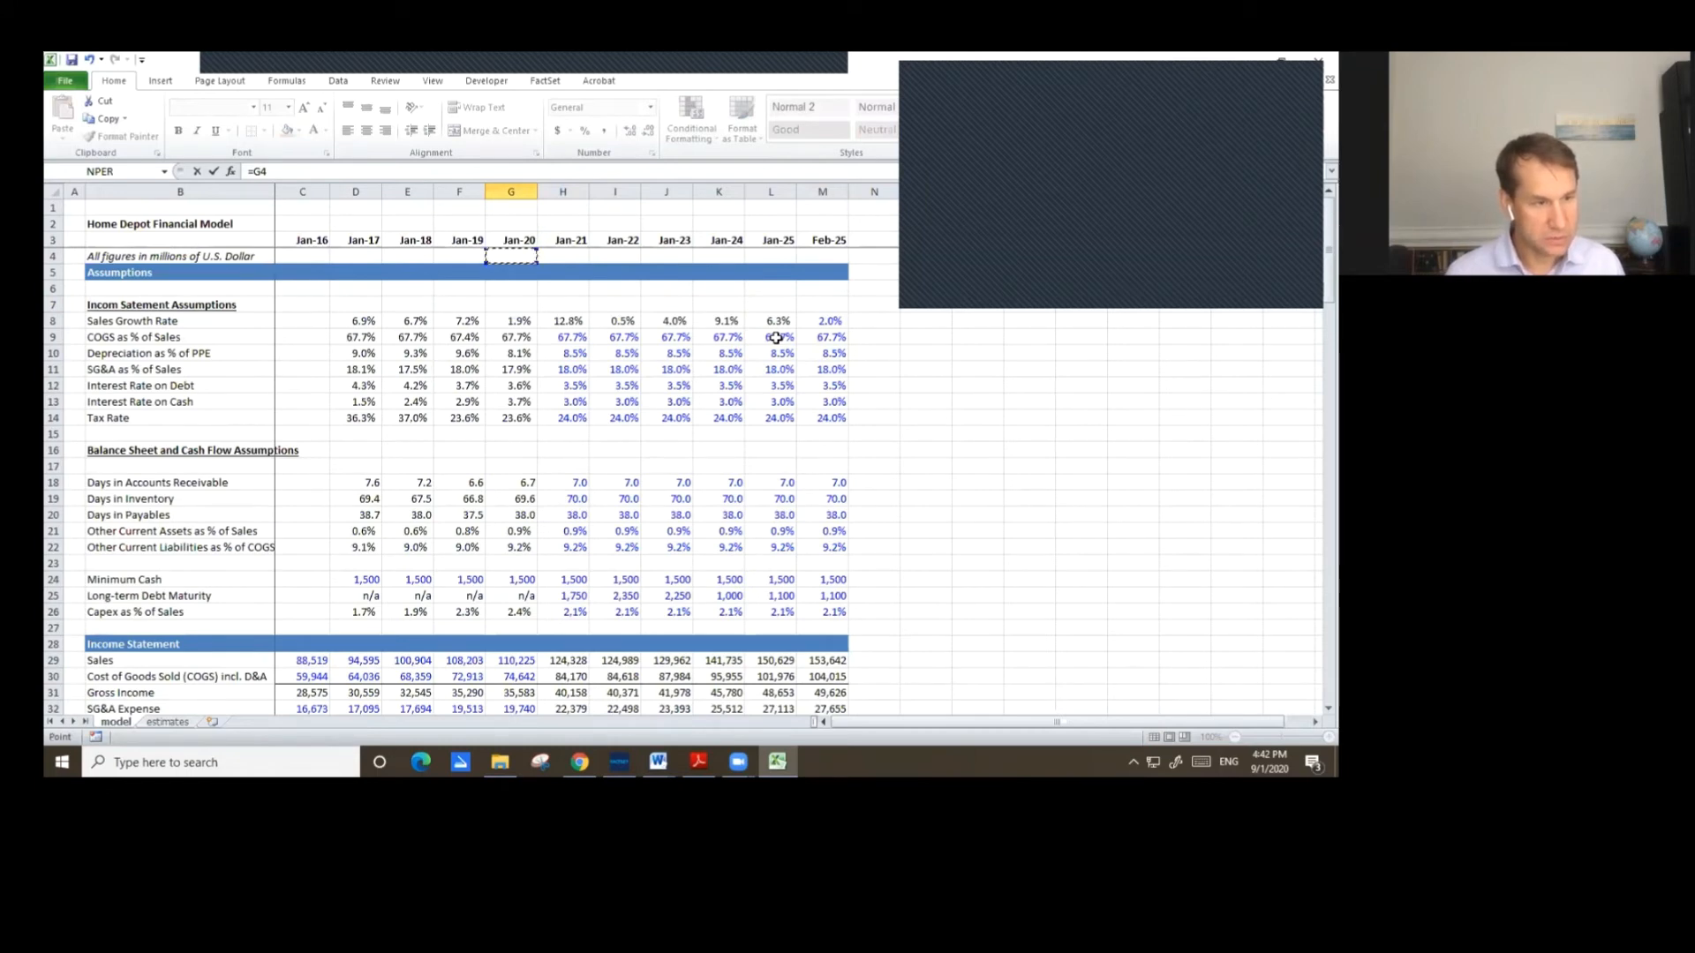
key("Down")
key("Down")
key("Down")
key("Down")
key("Down")
key("Down")
key("Down")
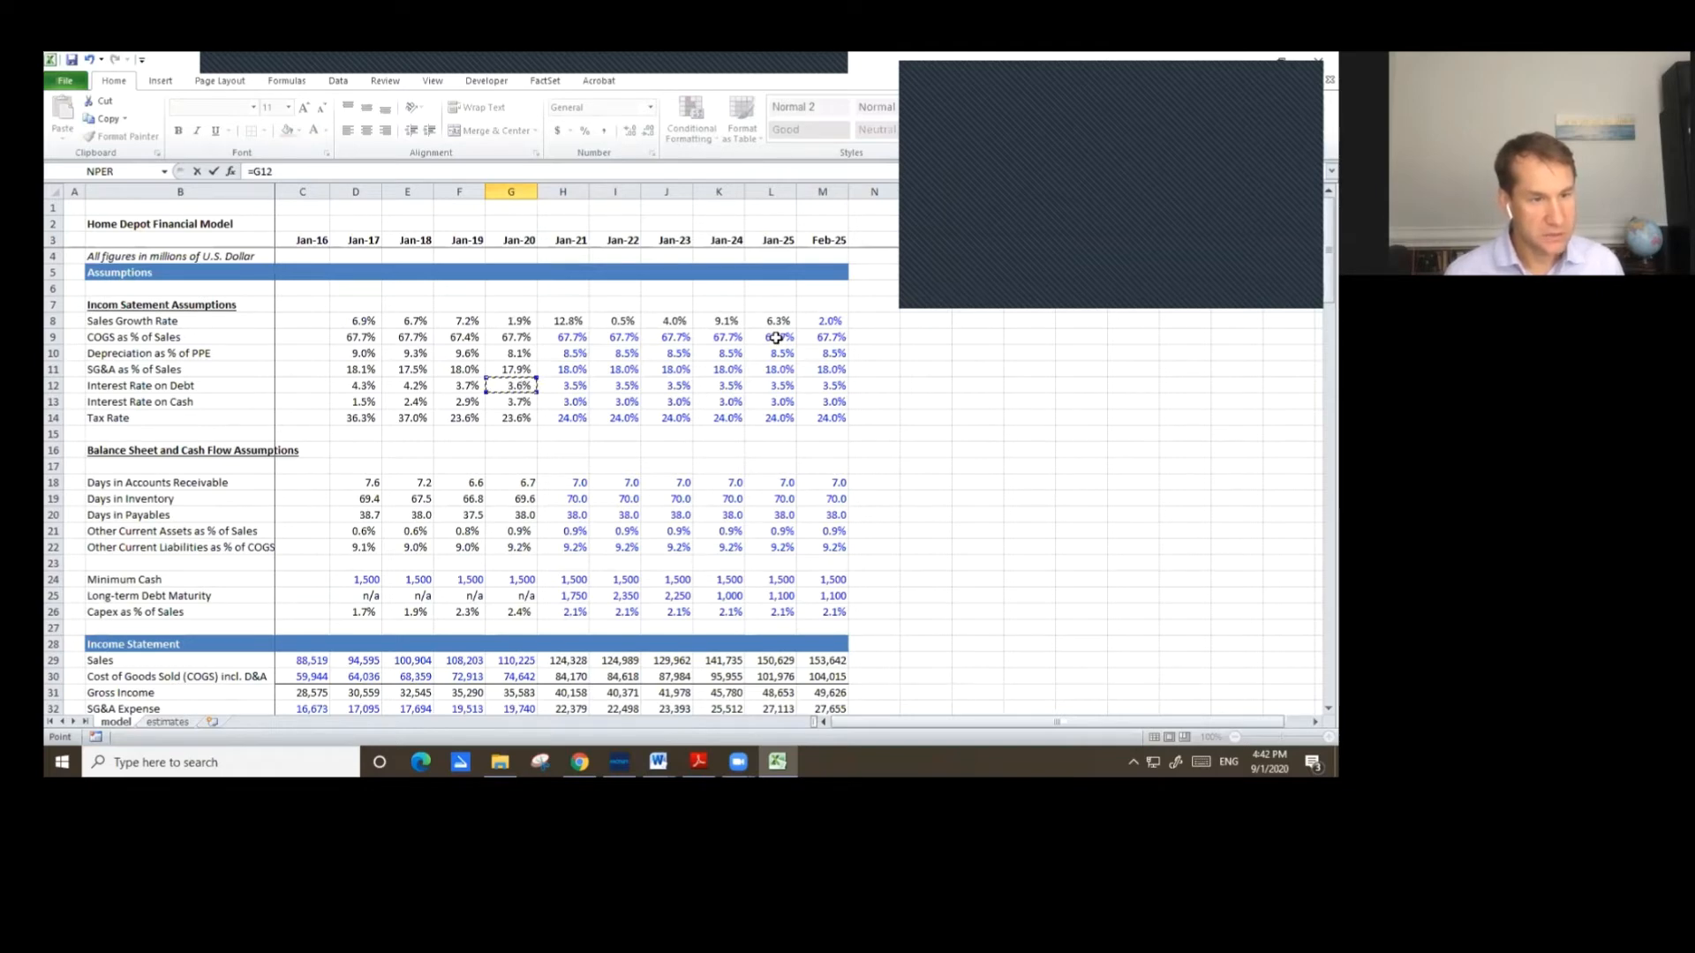
key("Return")
Link the Jan-20 current portion interest rate to the revolver interest rate above it.
key("Down")
key("Down")
key("Down")
key("Down")
key("Down")
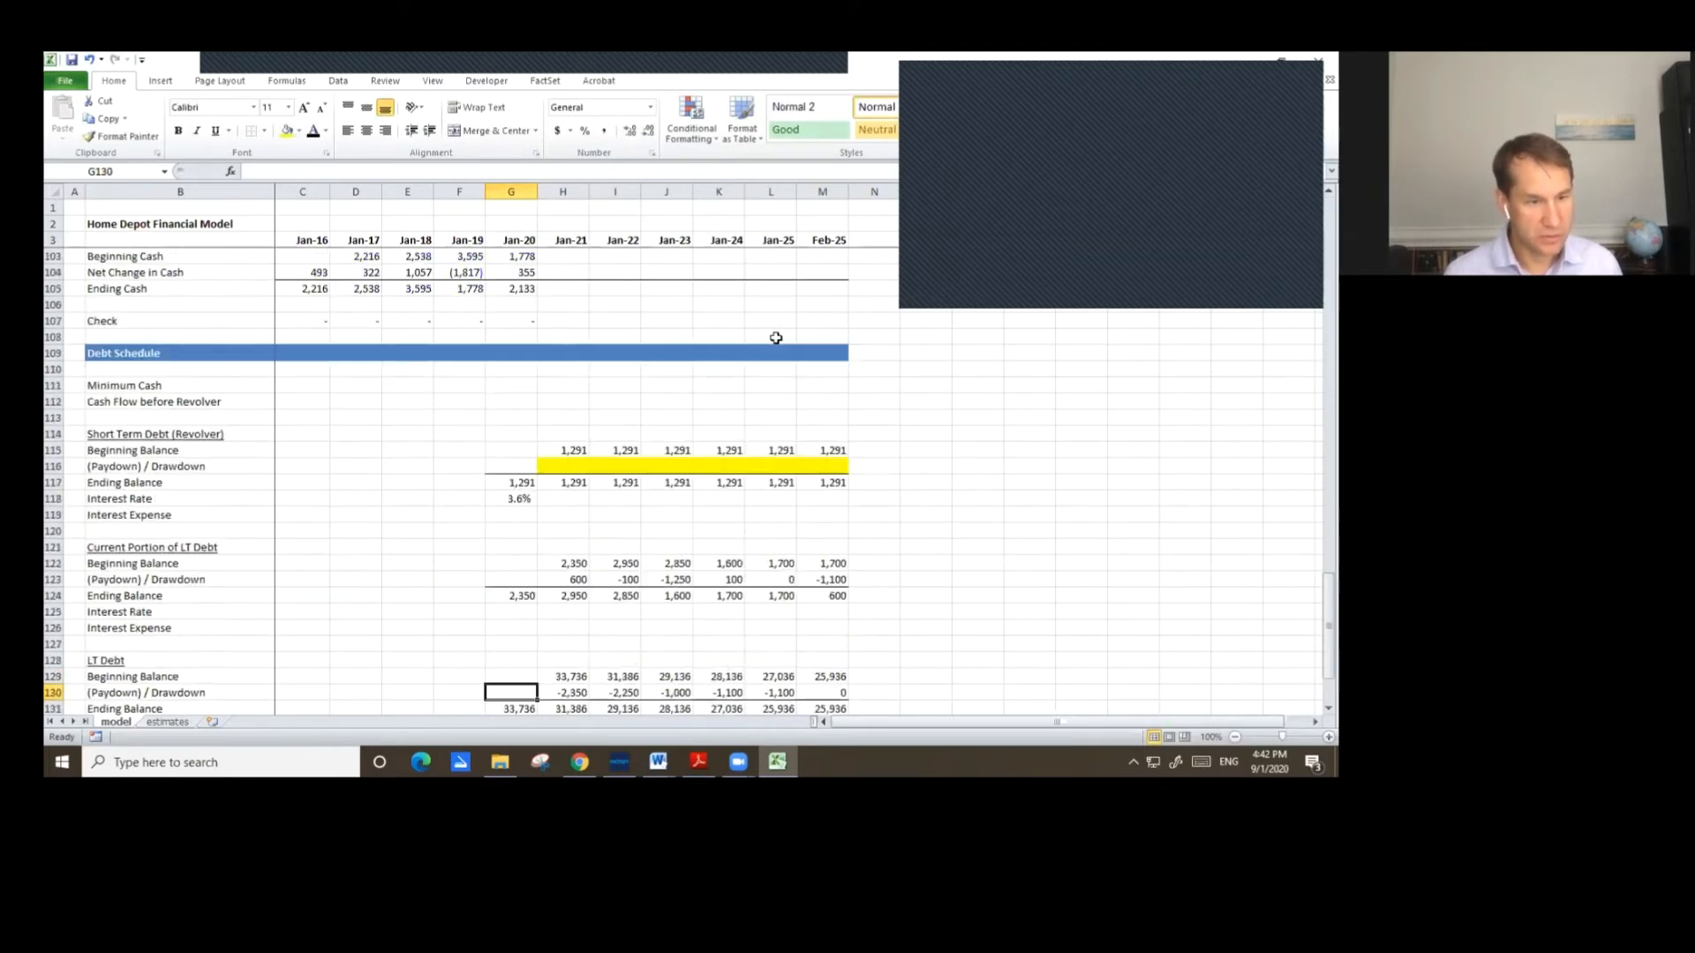
key("Down")
key("Down")
key("Down")
key("Down")
key("Down")
key("Down")
key("Down")
key("Down")
key("Down")
key("Down")
key("Down")
key("Down")
key("Down")
key("Down")
key("Down")
key("Down")
key("Down")
key("Down")
key("Up")
key("Up")
key("Up")
key("Up")
key("Up")
key("Up")
key("Up")
key("Up")
key("Up")
key("Up")
key("Up")
key("Up")
key("Up")
key("Up")
key("Up")
key("Up")
key("Up")
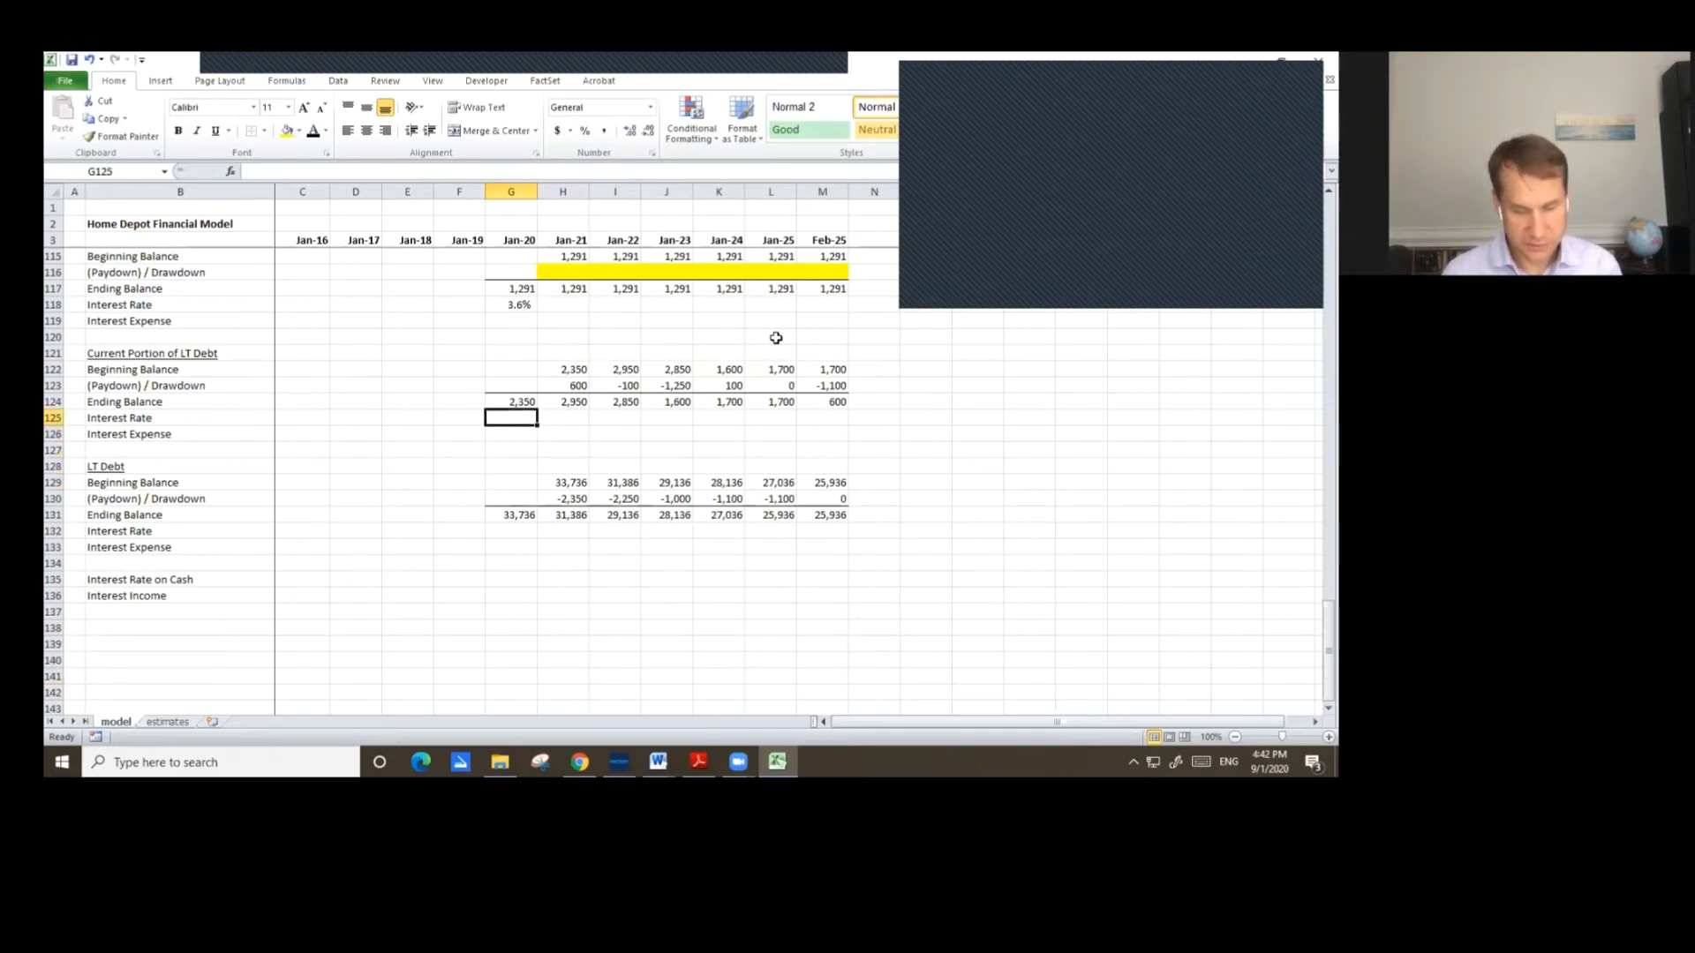
type("=")
key("Up")
key("Up")
key("Up")
key("Up")
key("Up")
key("Up")
key("Up")
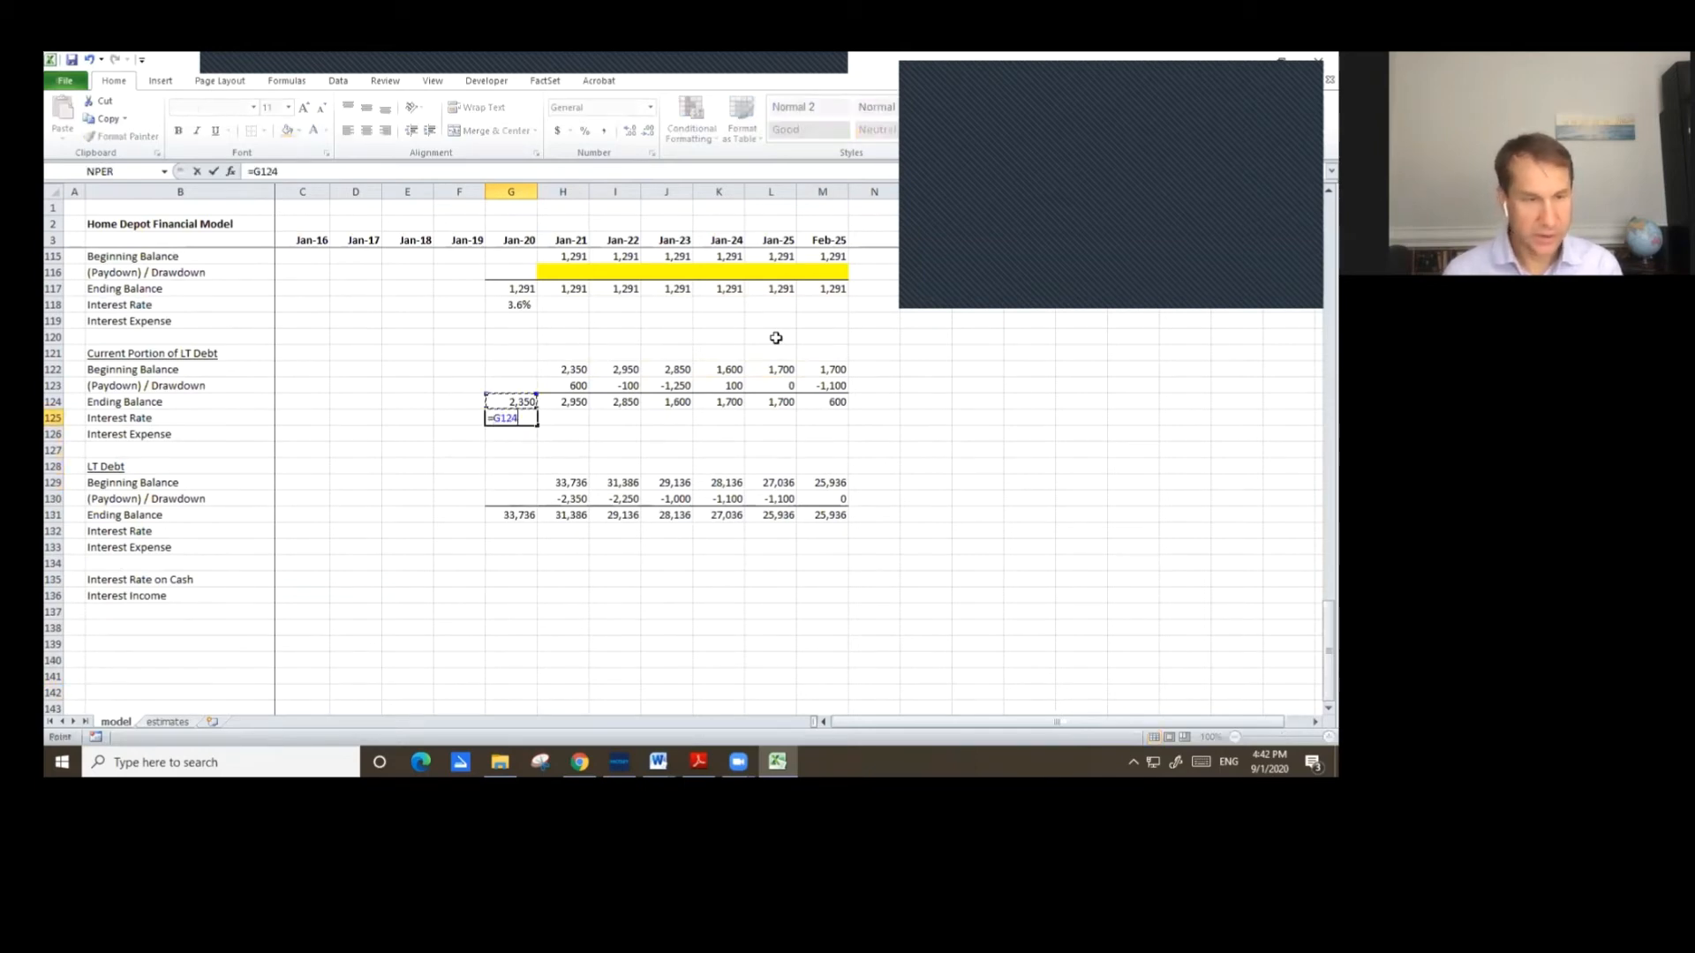
key("Return")
Link the Jan-20 LT Debt interest rate to the current portion interest rate.
key("Down")
key("Down")
key("Down")
key("Down")
key("Down")
key("Down")
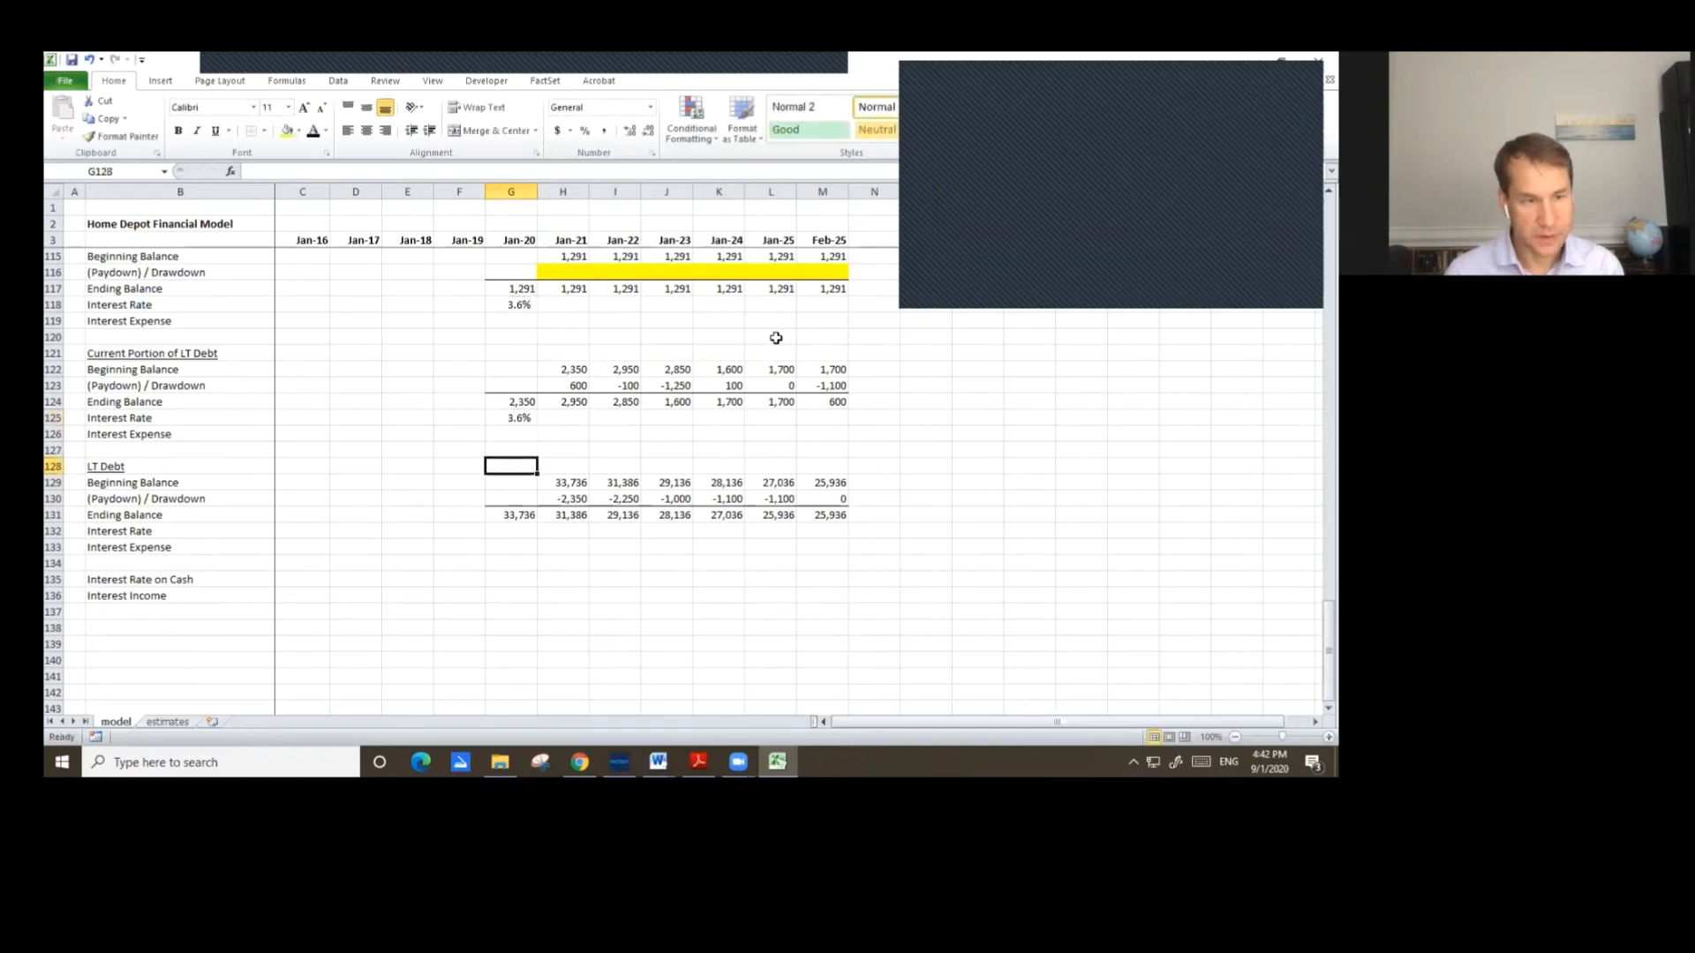
type("=")
key("Up")
key("Up")
key("Up")
key("Up")
key("Up")
key("Up")
key("Up")
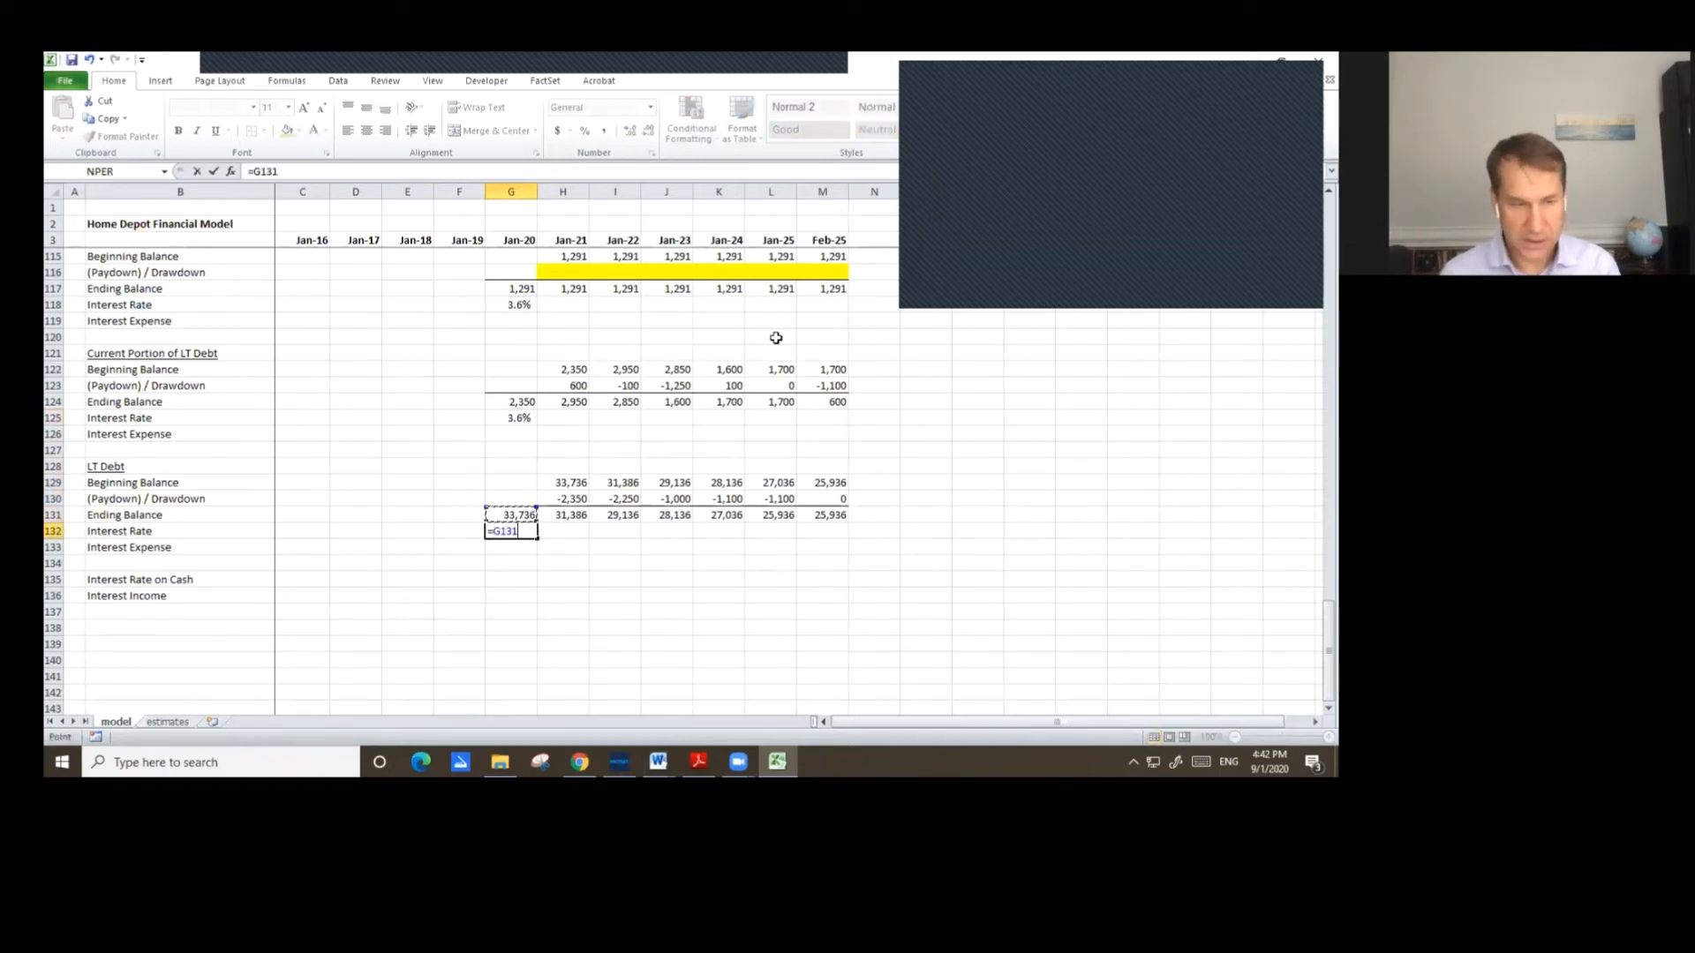
key("Return")
key("Up")
key("Up")
key("Up")
key("Up")
key("Up")
key("Up")
key("Up")
key("Up")
key("Up")
key("Up")
key("Up")
key("Up")
key("Up")
key("Up")
key("Up")
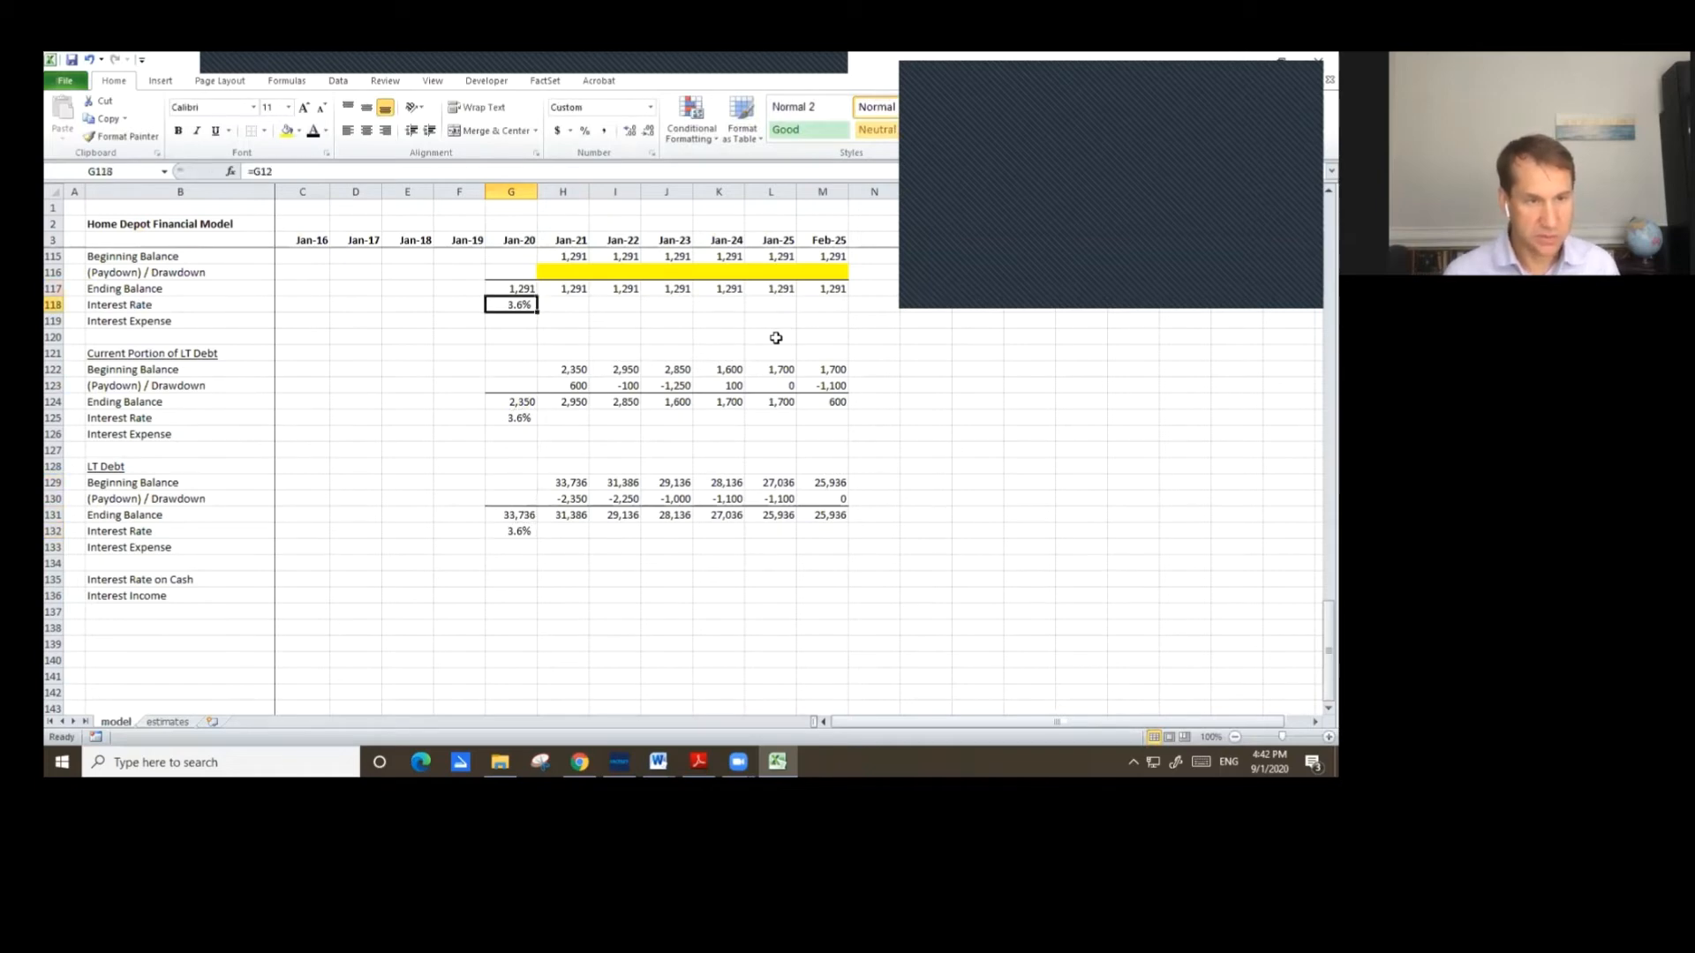
Copy the Jan-20 revolver interest rate formula across Jan-21 through Feb-25.
key("ctrl+c")
key("shift+Right")
key("shift+Right")
key("shift+Right")
key("shift+Right")
key("shift+Right")
key("shift+Right")
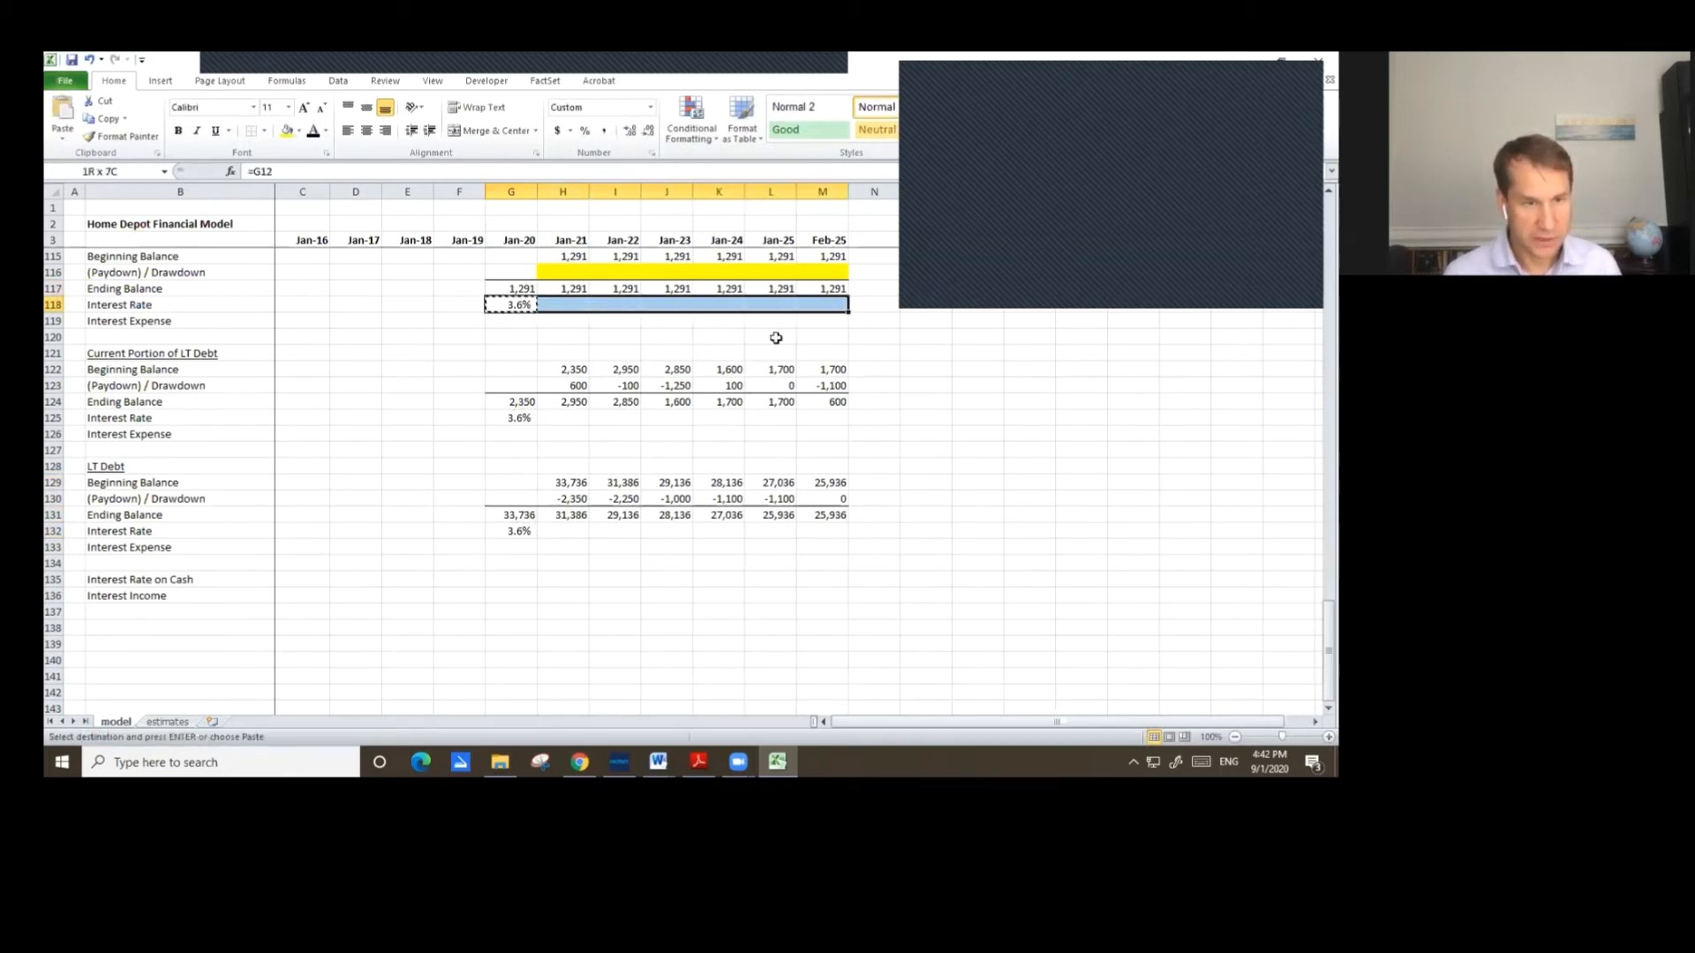
key("ctrl+v")
key("Down")
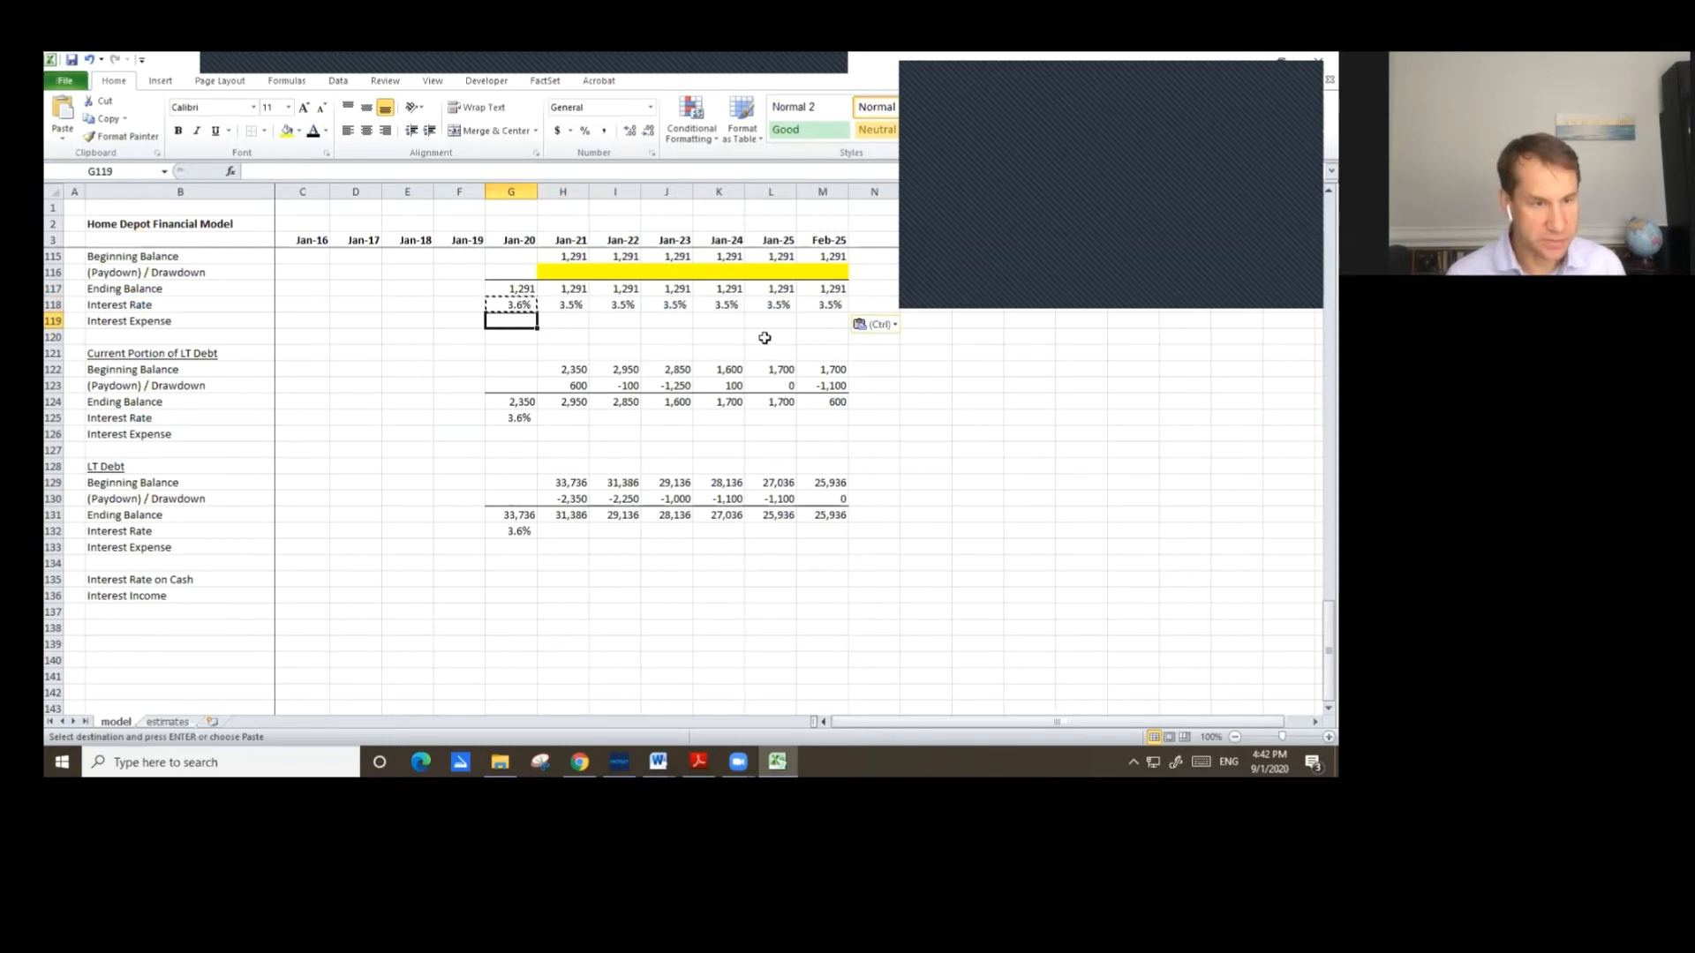
Enter the Jan-21 revolver interest expense as =AVERAGE(H115,H117)*H118 and give it comma number format.
scroll(986, 454, "up", 1)
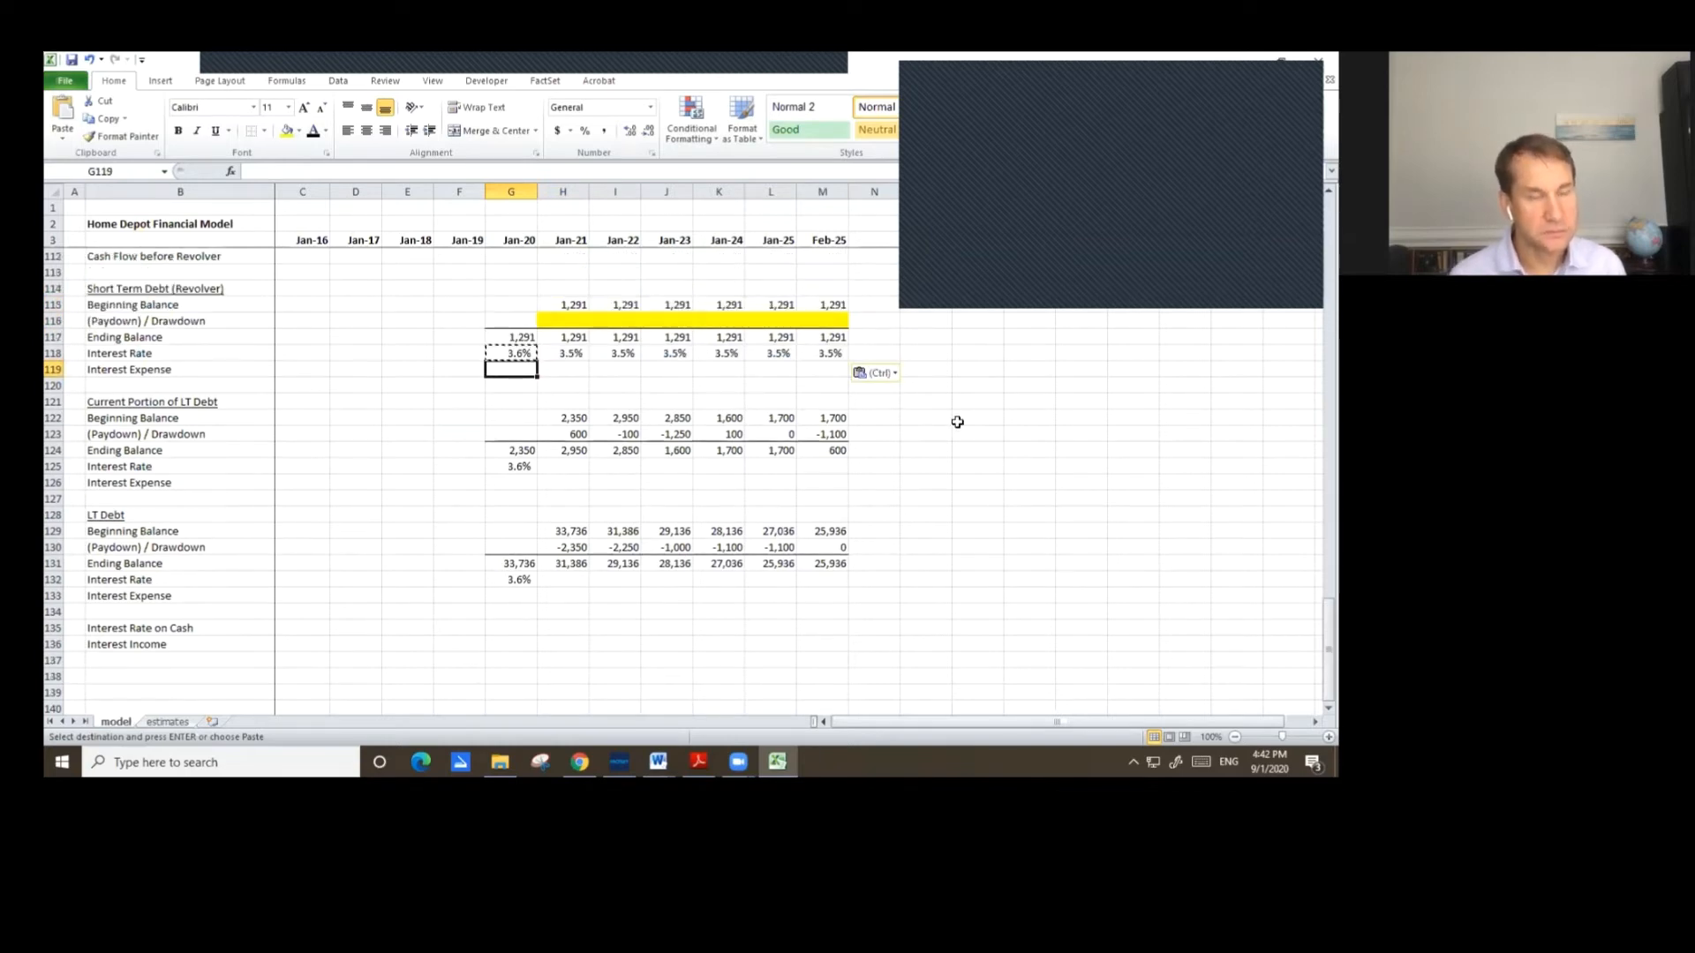
key("Right")
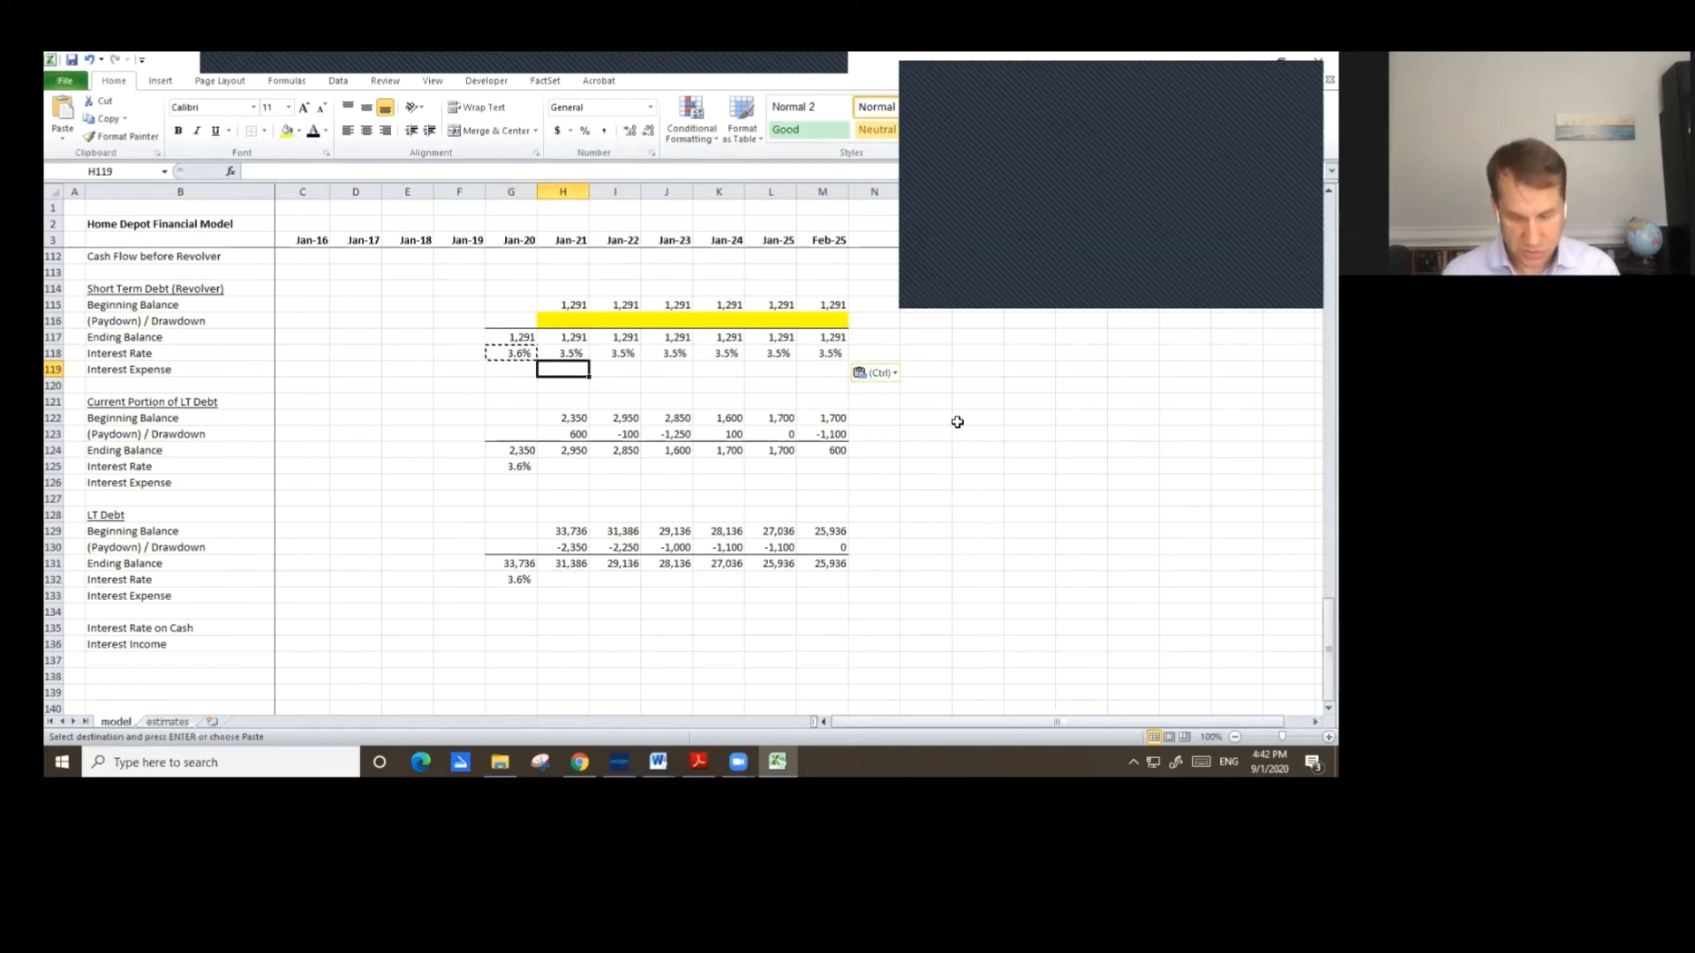
type("=a")
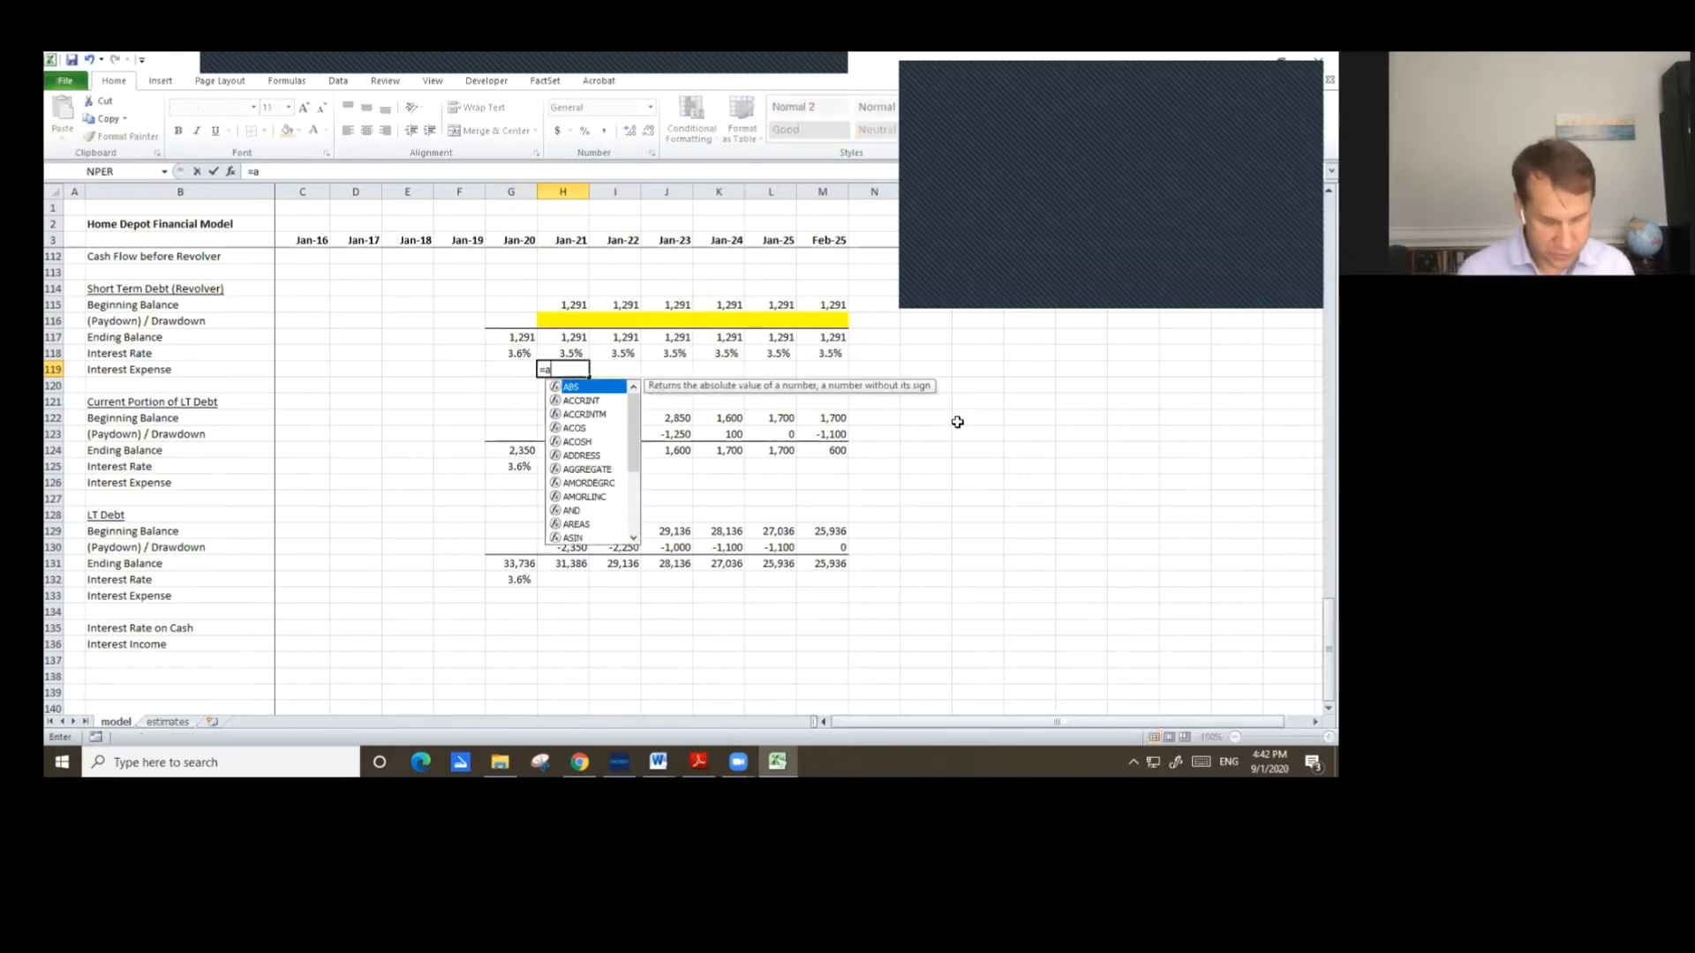
type("verage(")
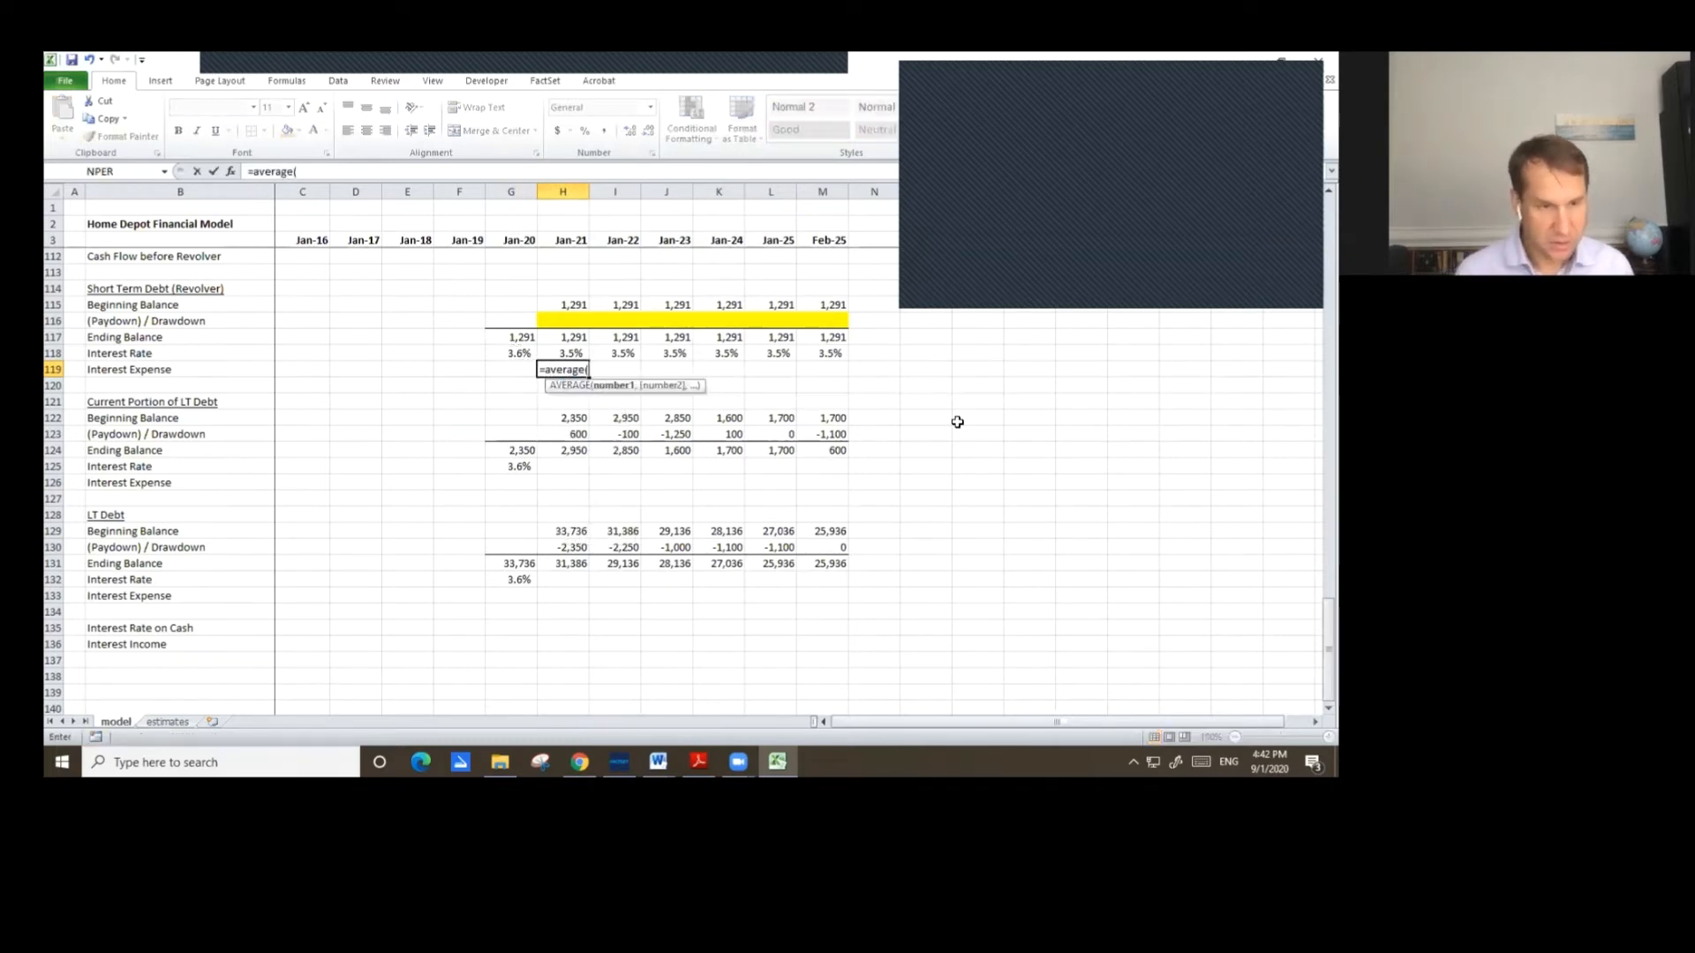
key("Up")
key("Up")
key("Up")
key("Up")
type(",")
key("Up")
key("Up")
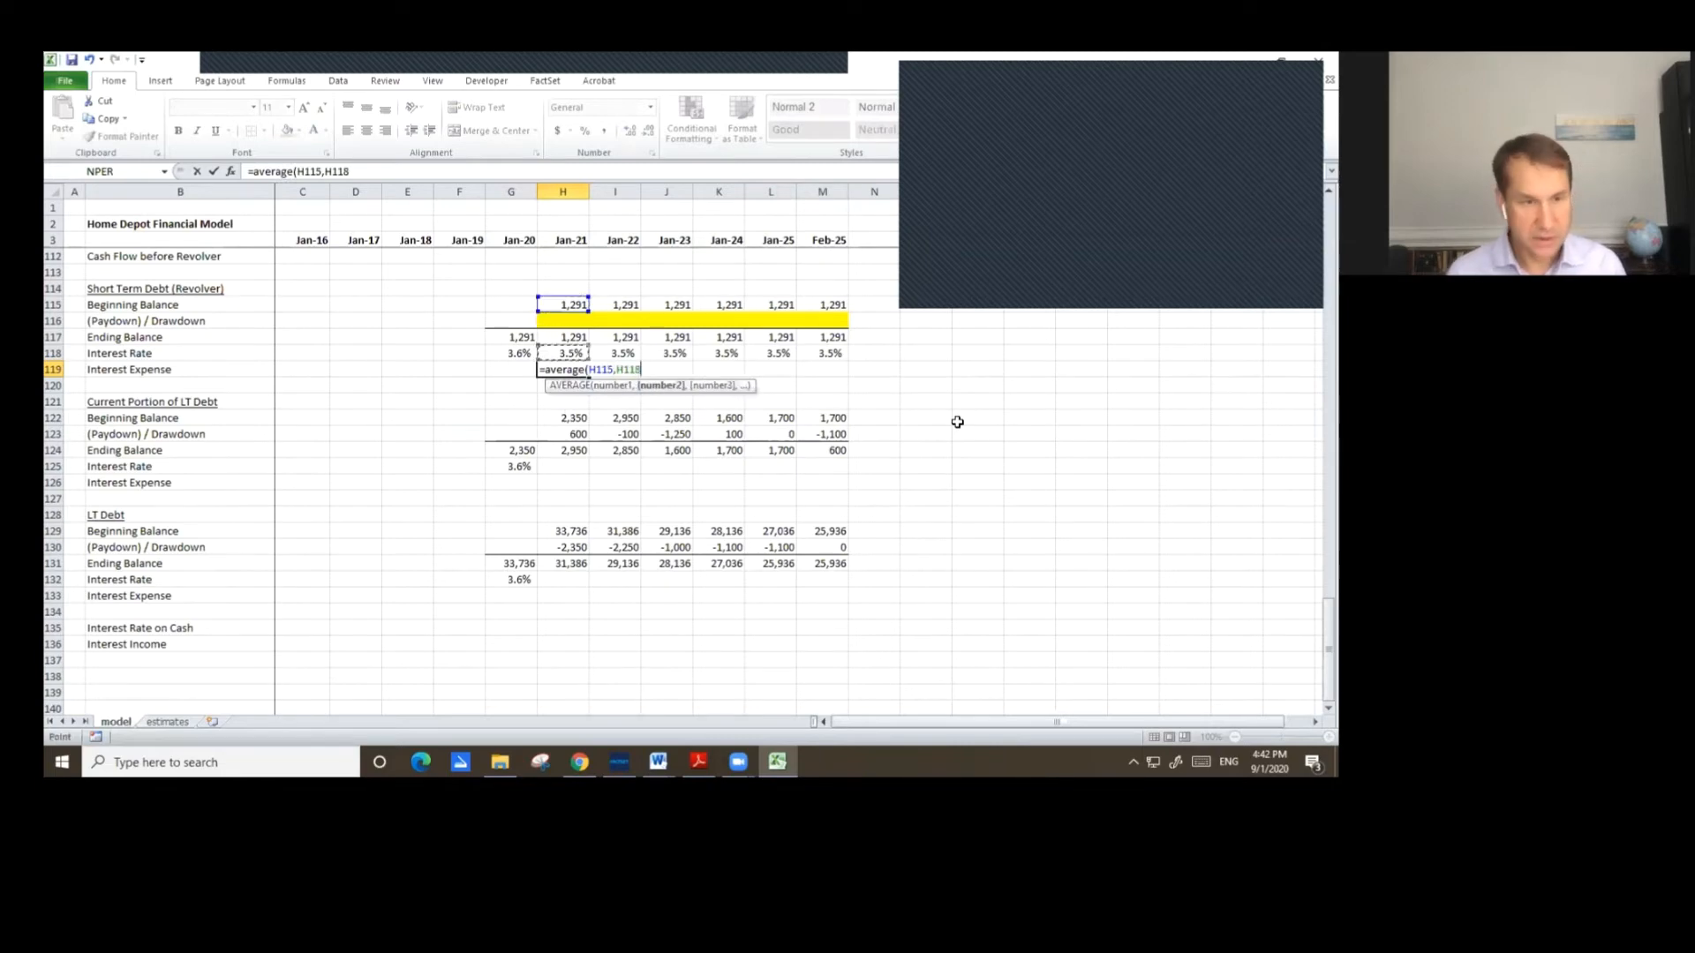
type(")*")
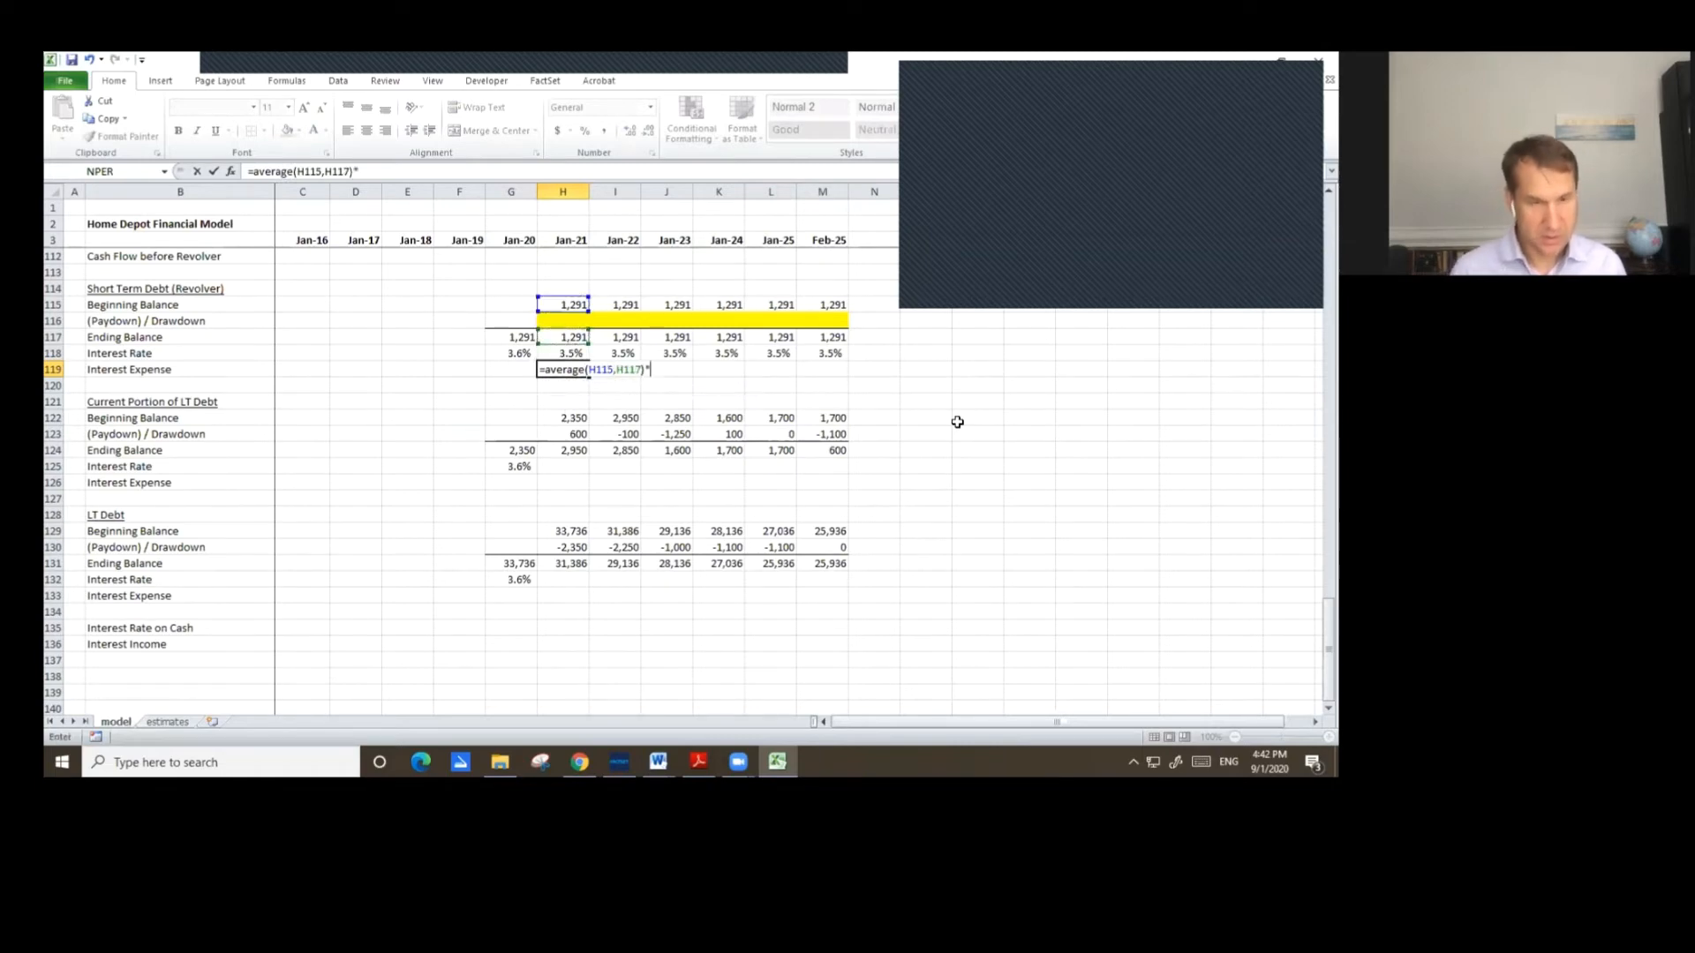
key("Up")
key("ctrl+Return")
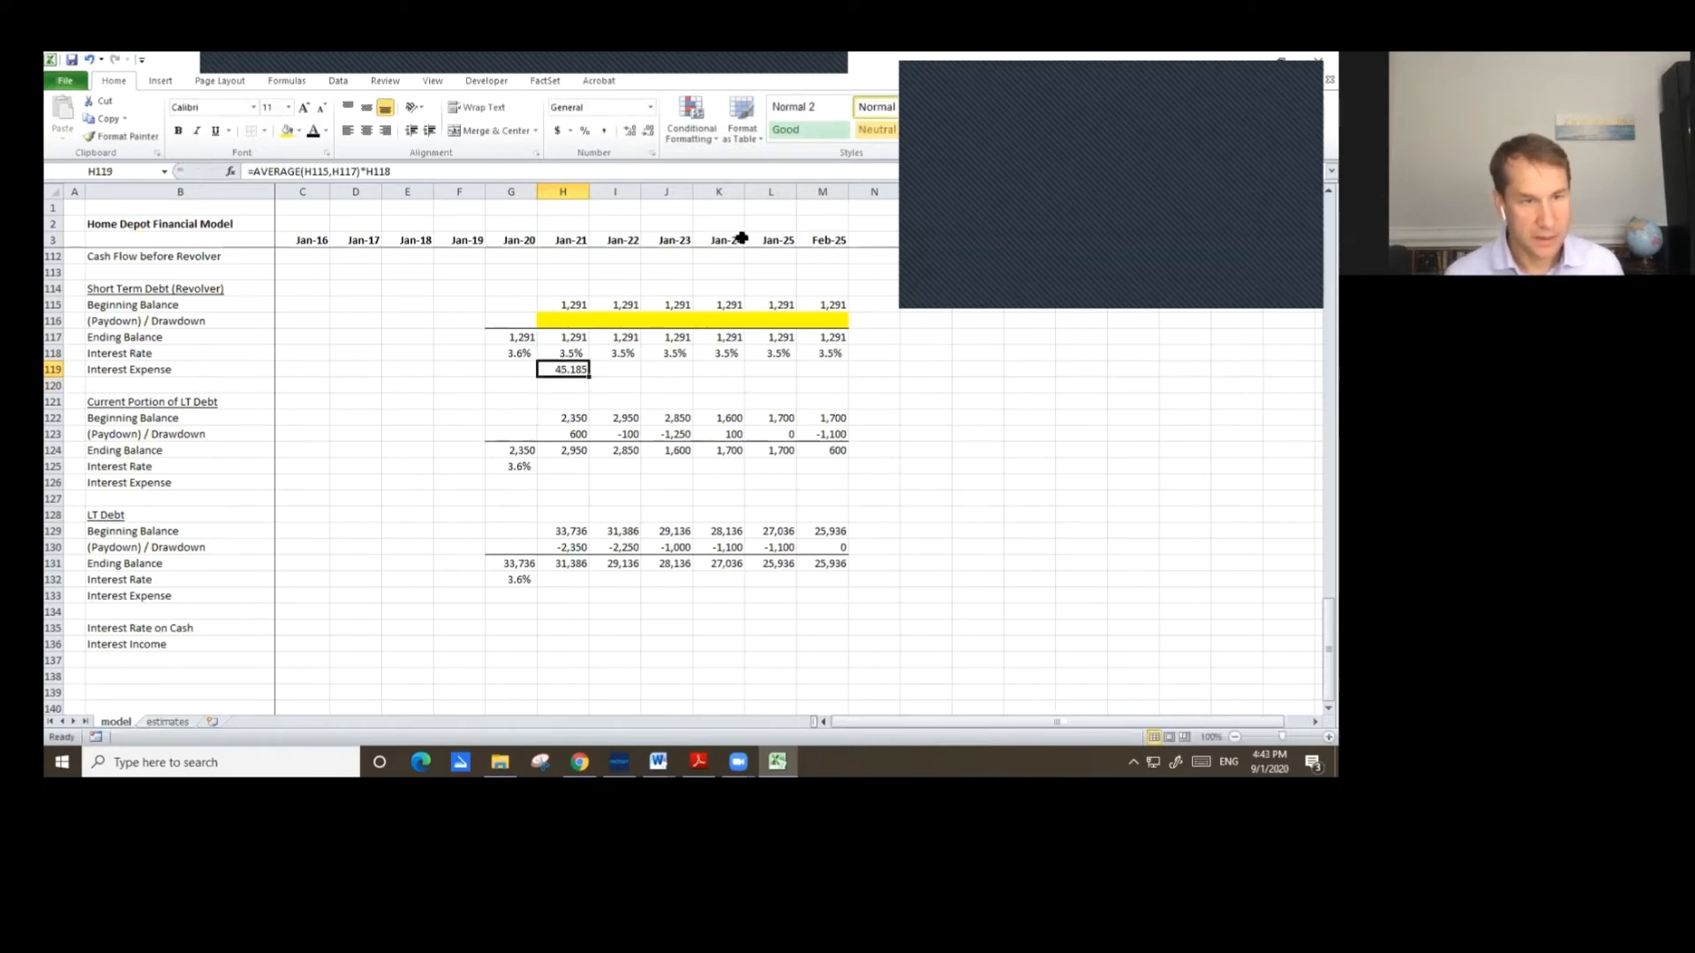
left_click(648, 132)
left_click(648, 133)
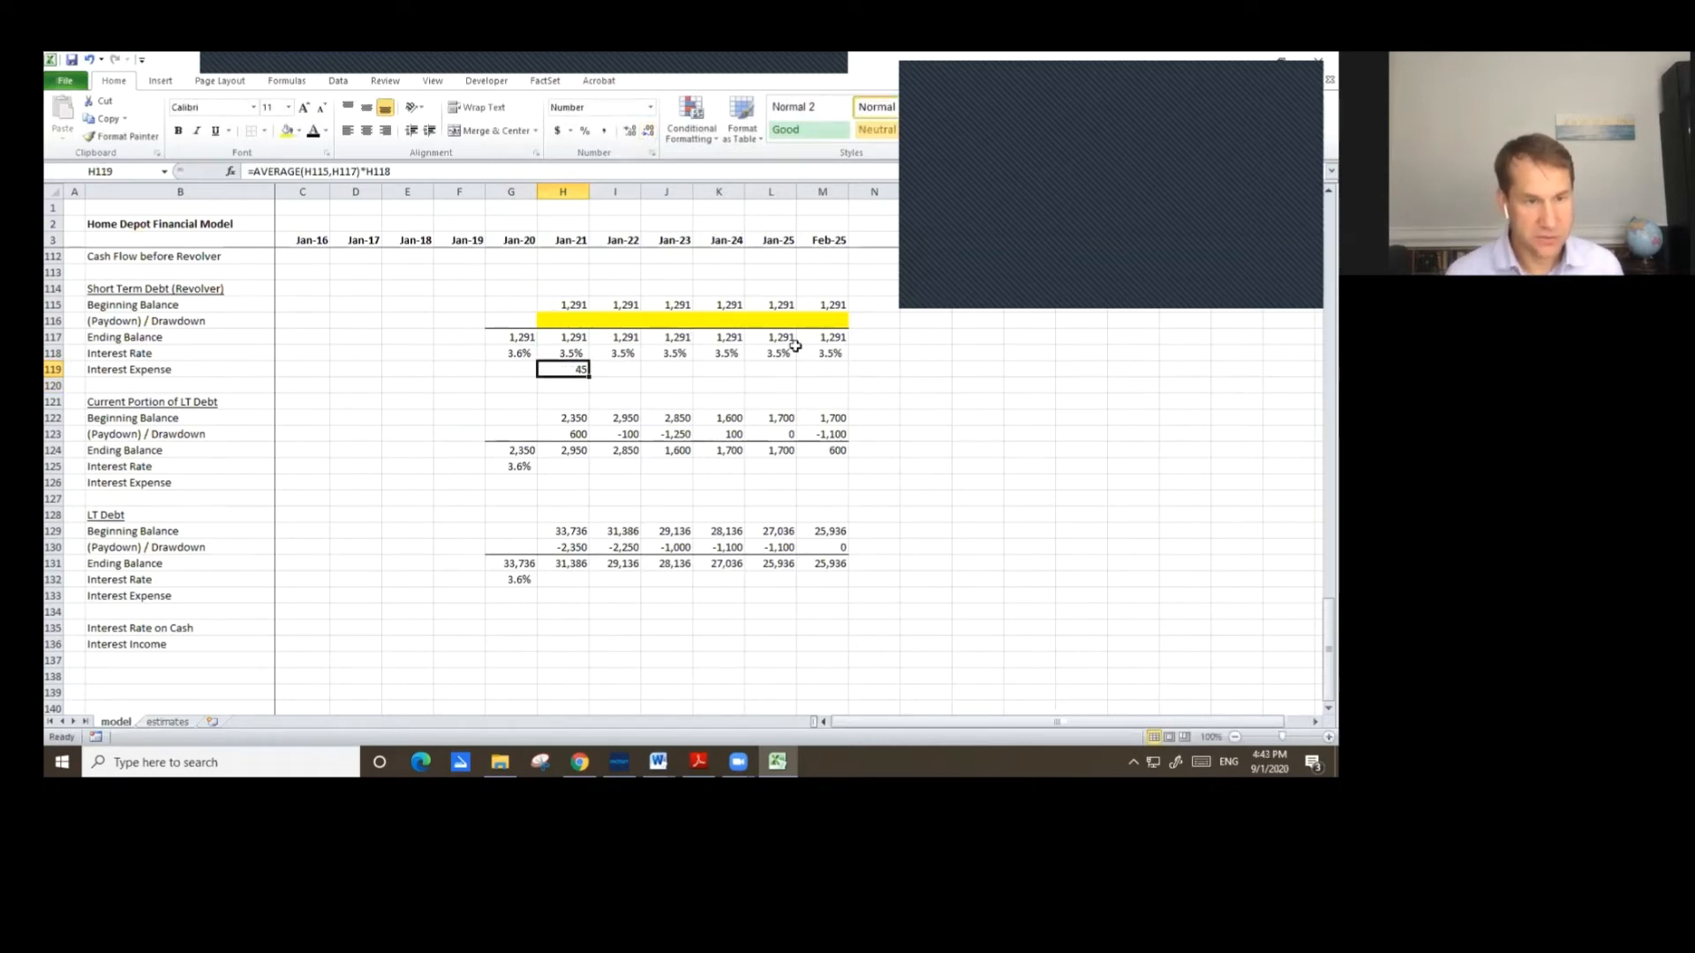
Copy the Jan-21 revolver interest expense formula across through Feb-25.
key("ctrl+c")
key("shift+Right")
key("shift+Right")
key("shift+Right")
key("shift+Right")
key("shift+Right")
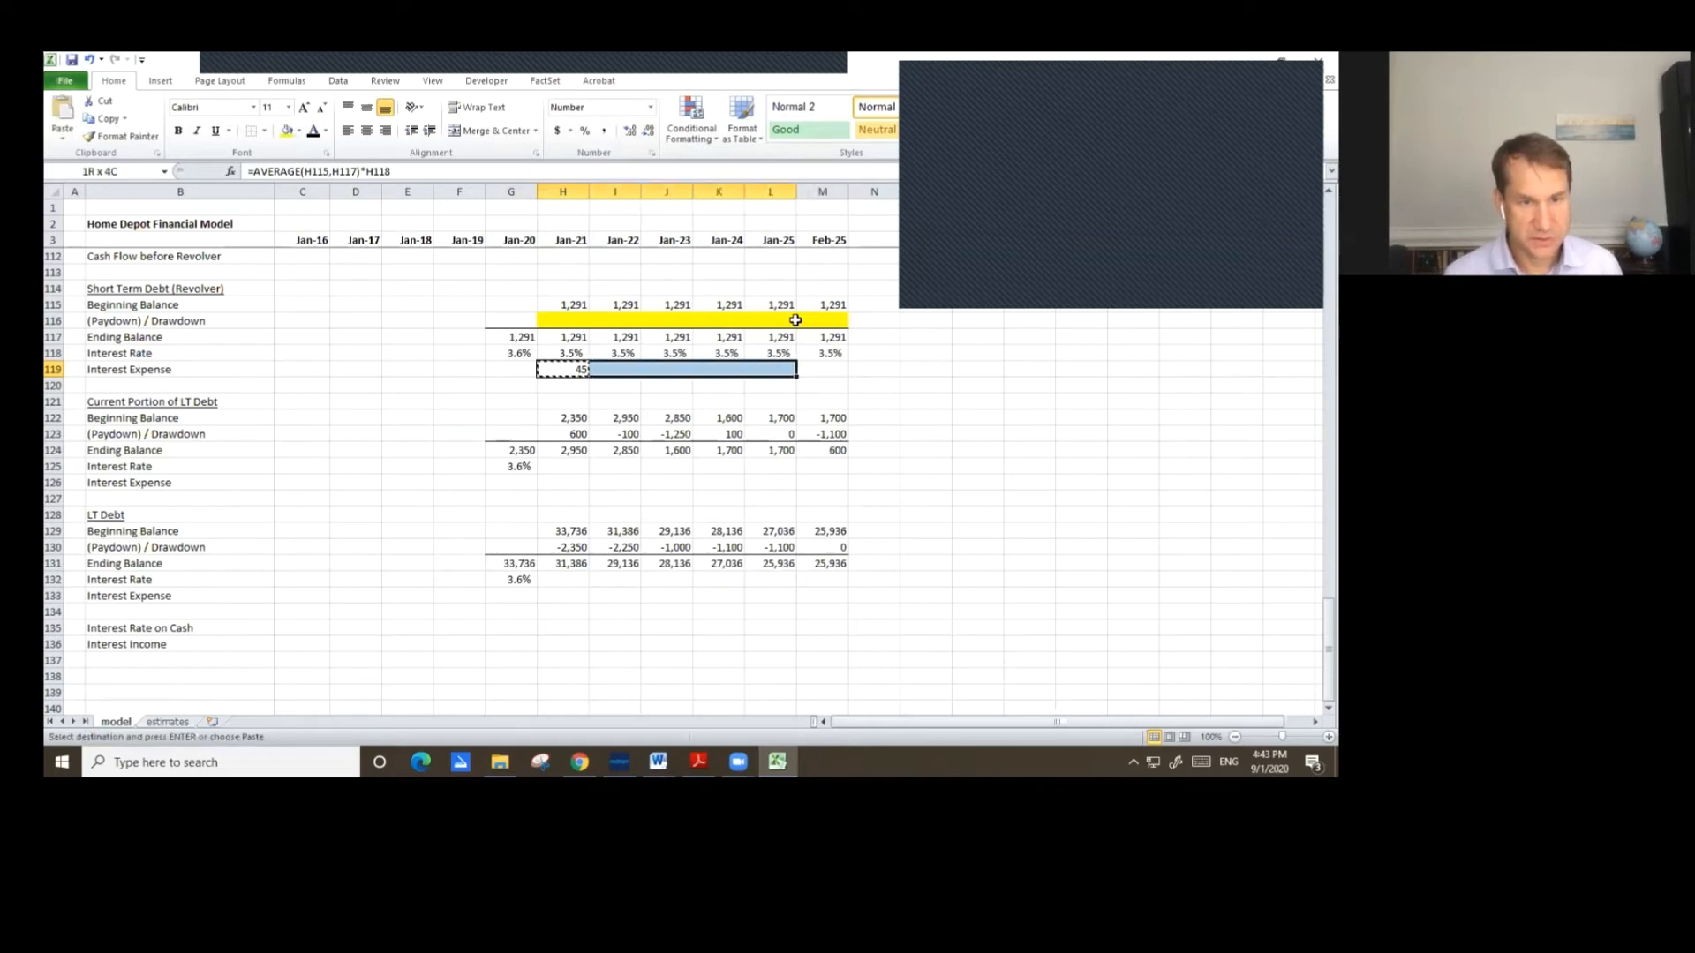
key("ctrl+v")
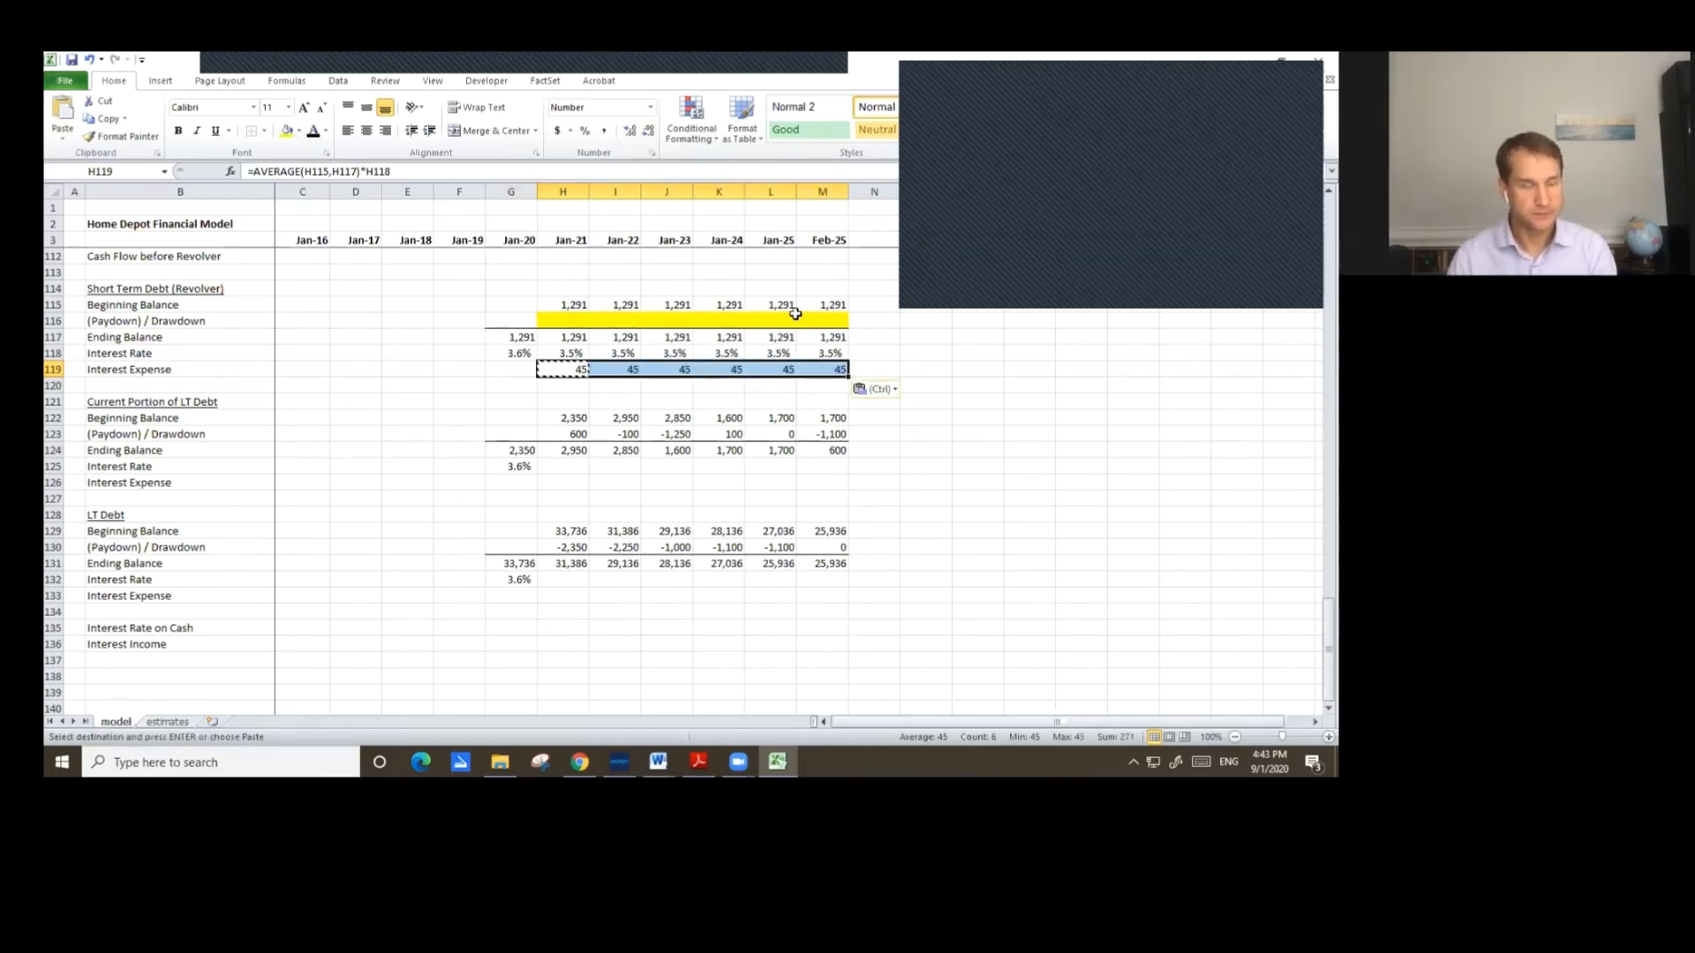
Paste the revolver interest expense formulas into the current portion and LT Debt interest expense rows for Jan-21 through Feb-25.
key("ctrl+c")
key("Down")
key("Down")
key("Down")
key("Down")
key("Down")
key("Down")
key("Down")
key("ctrl+v")
key("Down")
key("Down")
key("Down")
key("Down")
key("Down")
key("Down")
key("Down")
key("ctrl+v")
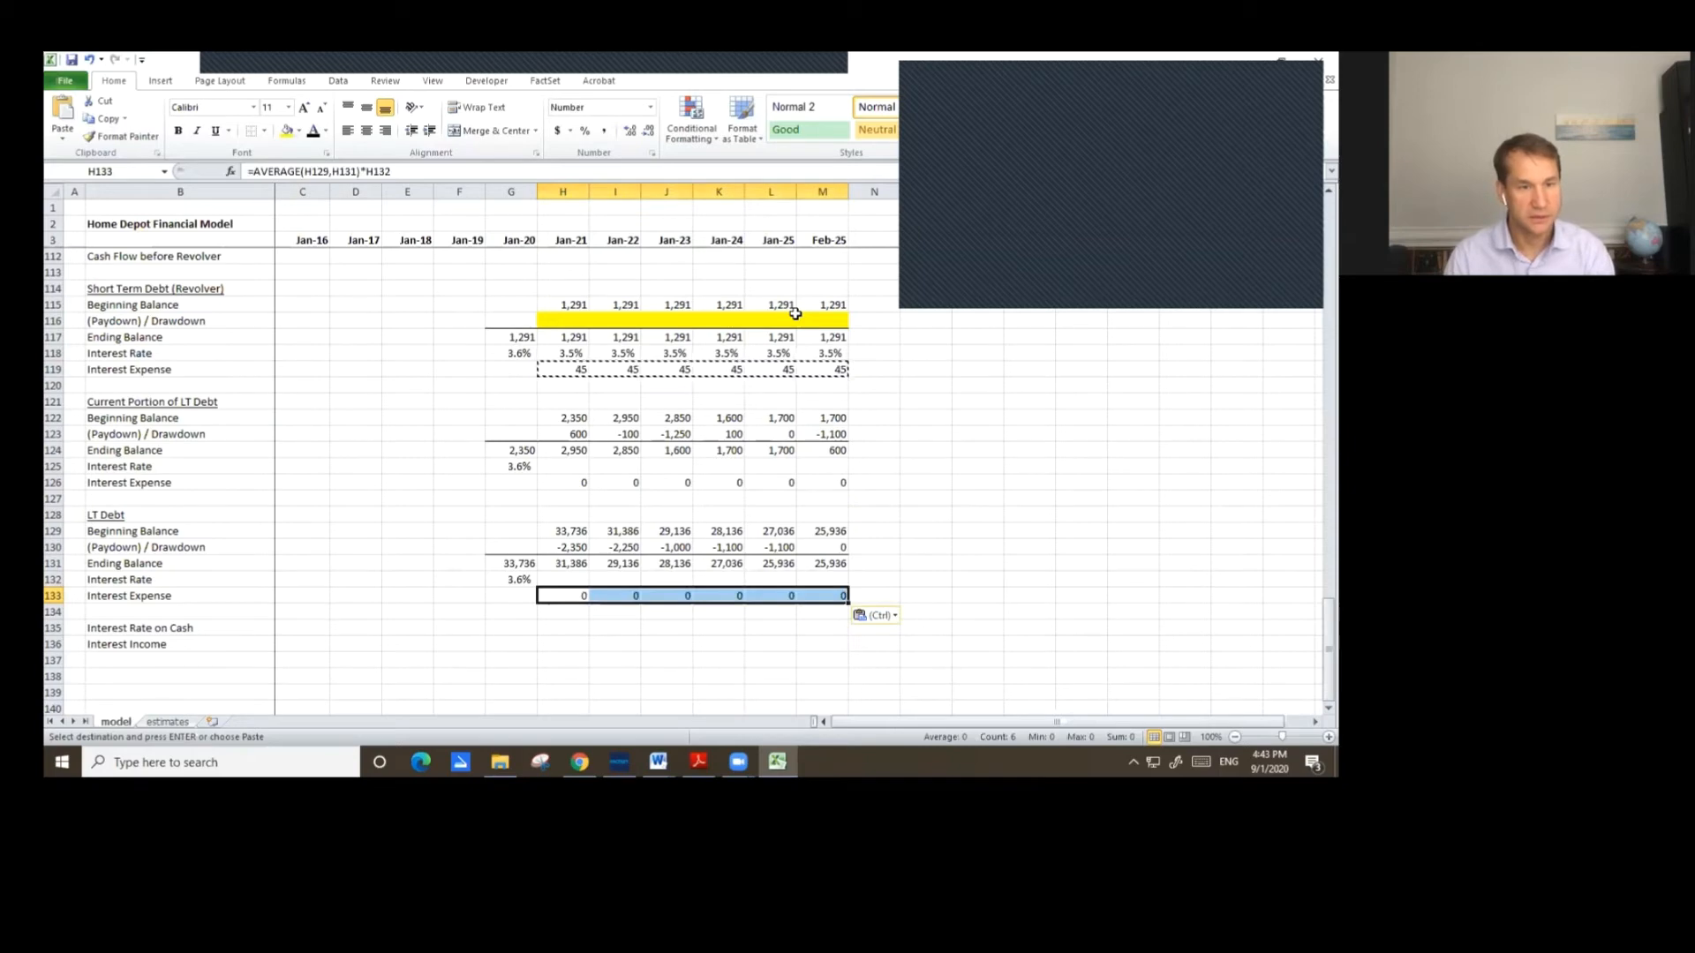
Copy the Jan-20 current portion interest rate formula across Jan-21 through Feb-25.
key("Up")
key("Left")
key("Up")
key("Up")
key("Up")
key("Up")
key("Up")
key("Up")
key("Up")
key("ctrl+c")
key("shift+Right")
Copy the Jan-20 LT Debt interest rate formula across Jan-21 through Feb-25.
key("shift+Right")
key("shift+Right")
key("shift+Right")
key("shift+Right")
key("shift+Right")
key("ctrl+v")
key("Down")
key("Left")
key("Down")
key("Down")
key("Down")
key("Down")
key("Down")
key("Down")
key("ctrl+c")
key("shift+Right")
key("shift+Right")
key("shift+Right")
key("shift+Right")
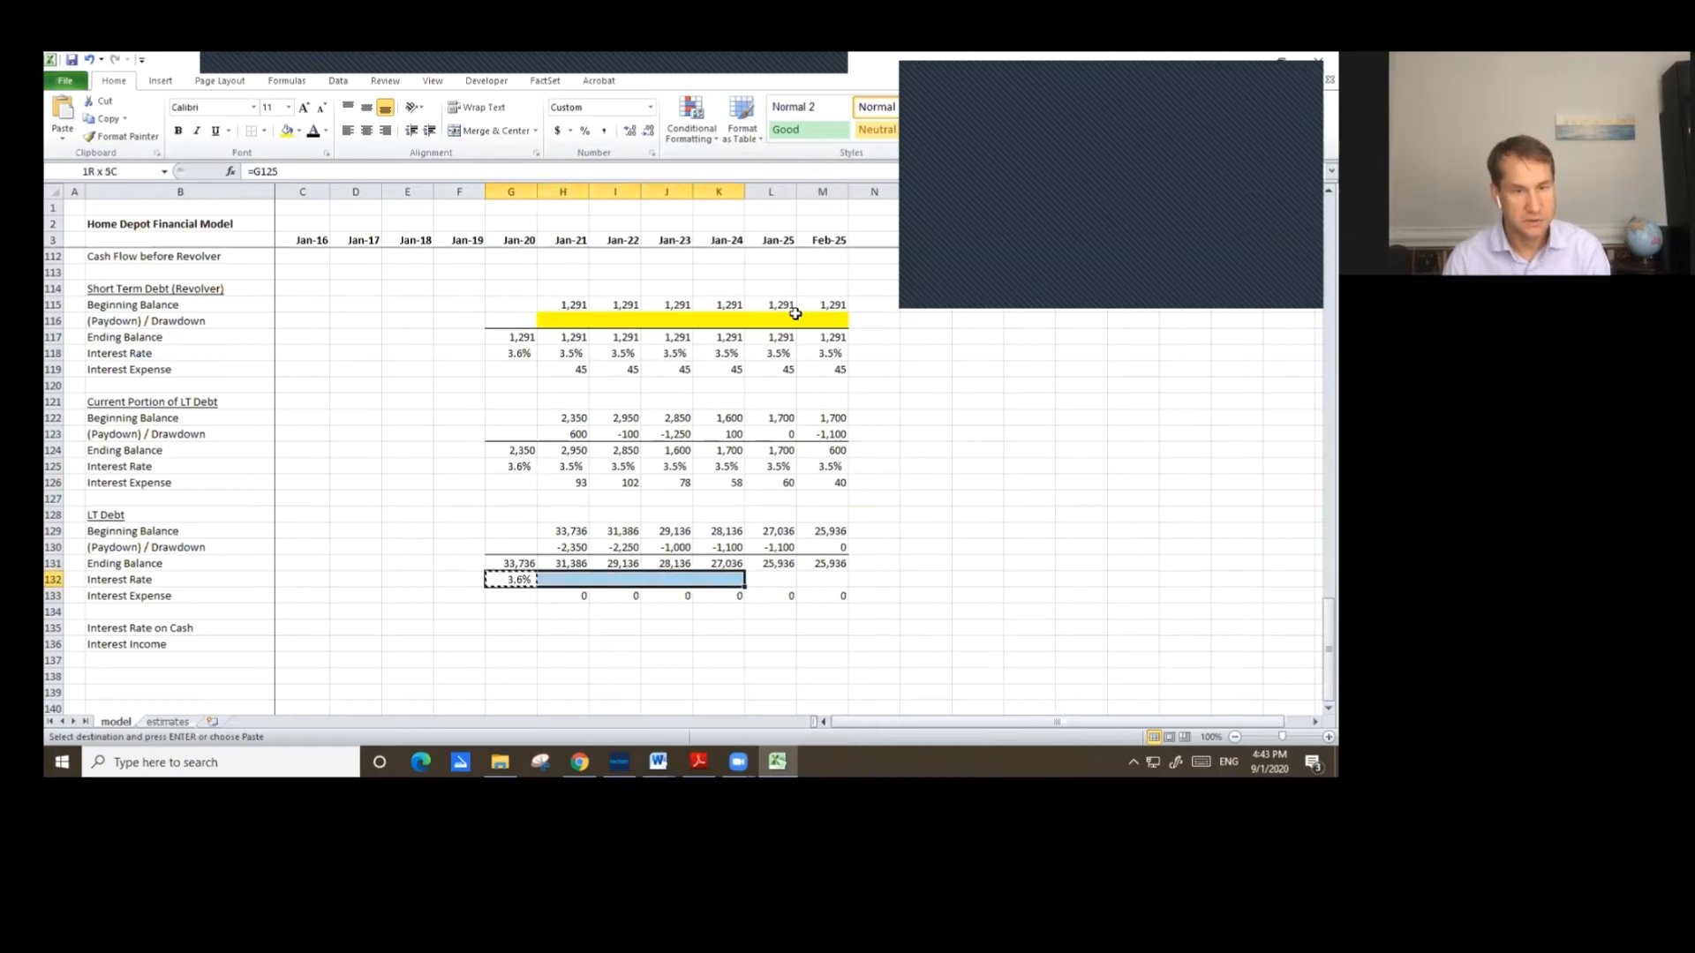
key("shift+Right")
key("shift+Right")
key("ctrl+v")
Paste the formatting of a current portion beginning balance cell onto the LT Debt interest expense row, Jan-21 through Feb-25.
key("Down")
key("Right")
key("Right")
key("F2")
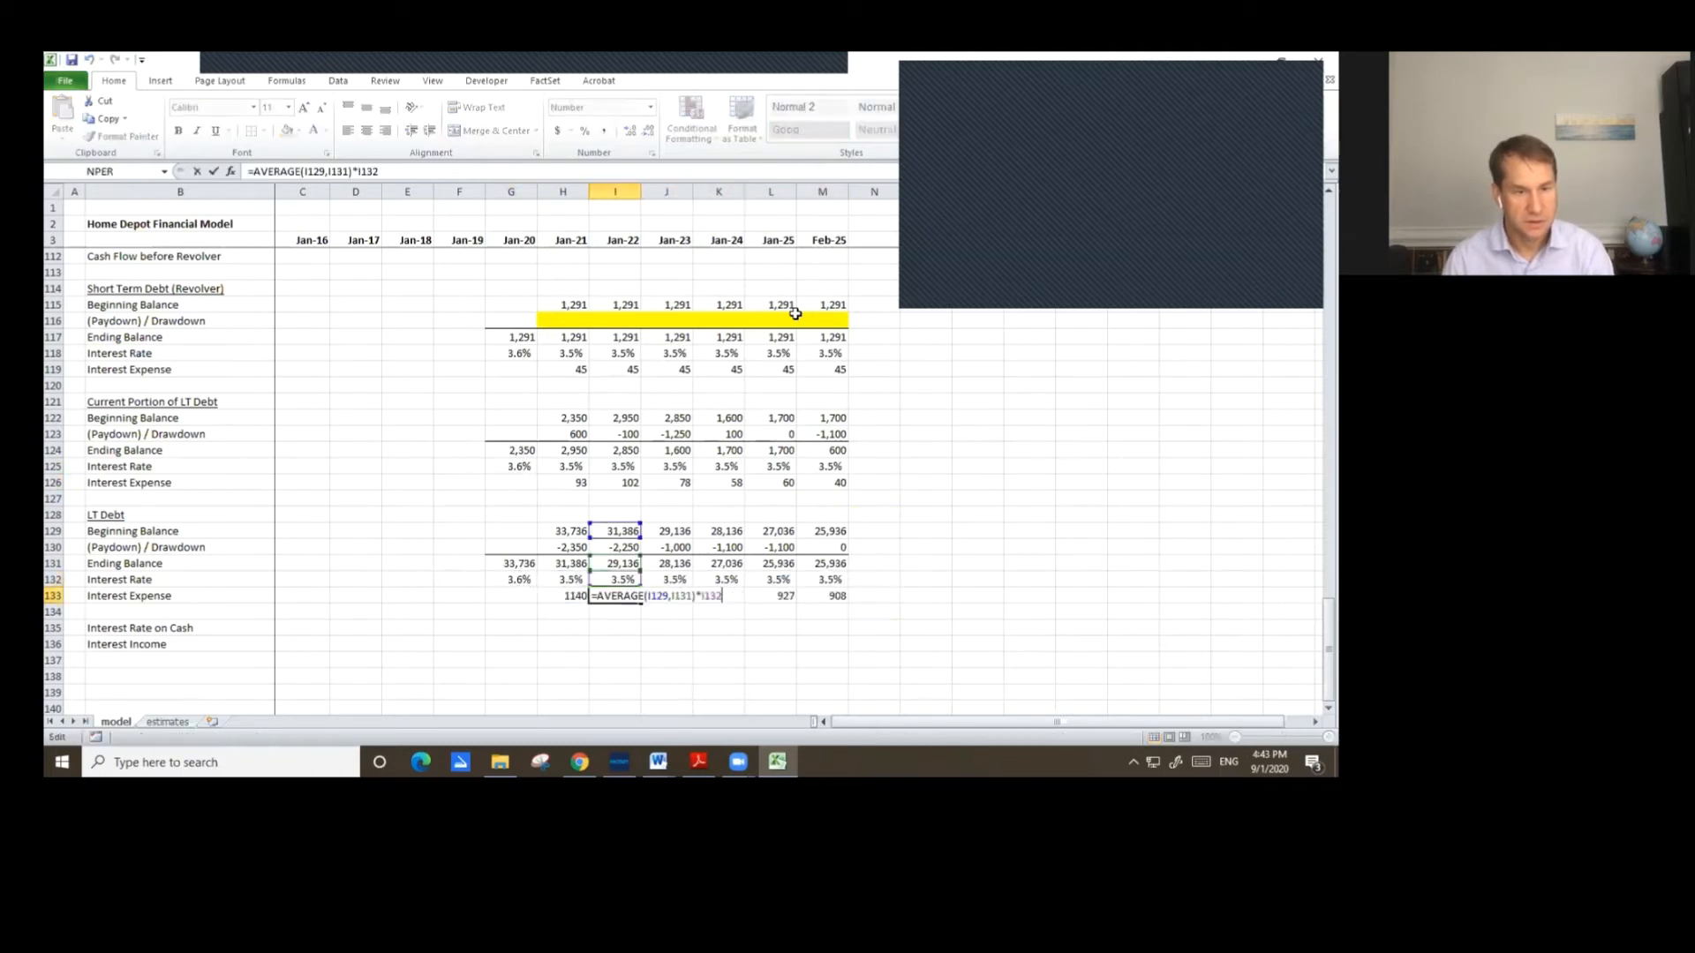
key("Tab")
key("Up")
key("Up")
key("Up")
key("Up")
key("Up")
key("Up")
key("Up")
key("Up")
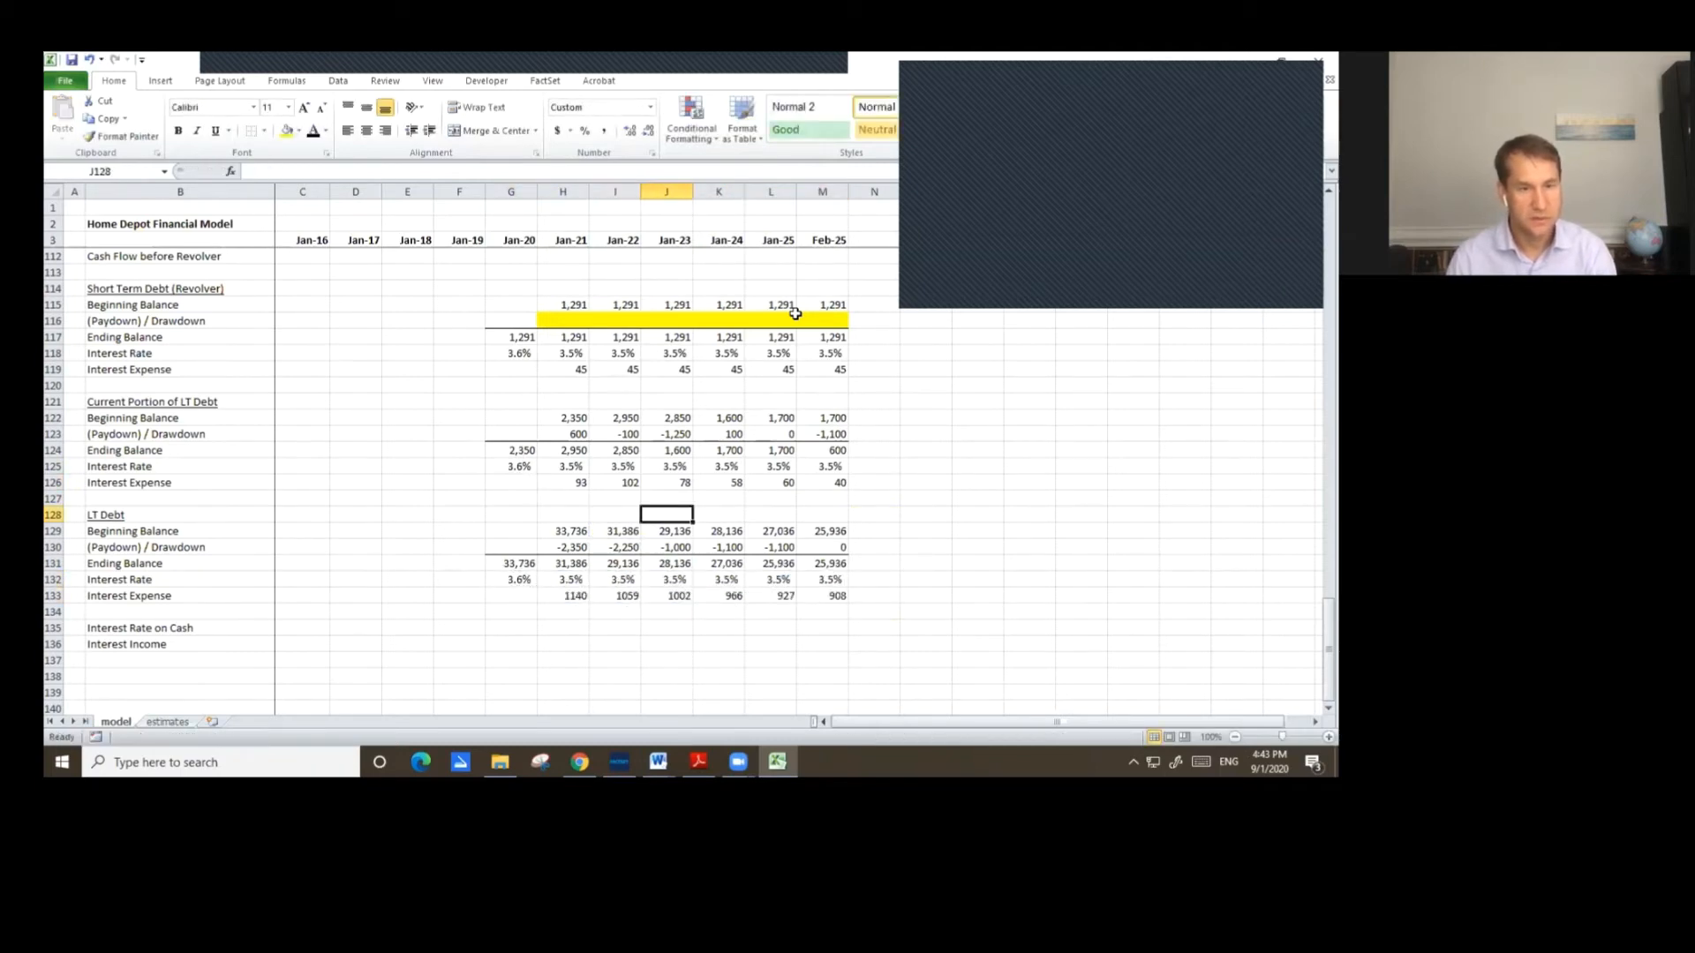
key("Up")
key("Up")
key("Up")
key("ctrl+c")
key("Down")
key("Down")
key("Down")
key("Down")
key("Down")
key("Down")
key("Down")
key("Down")
key("Down")
key("Down")
key("Down")
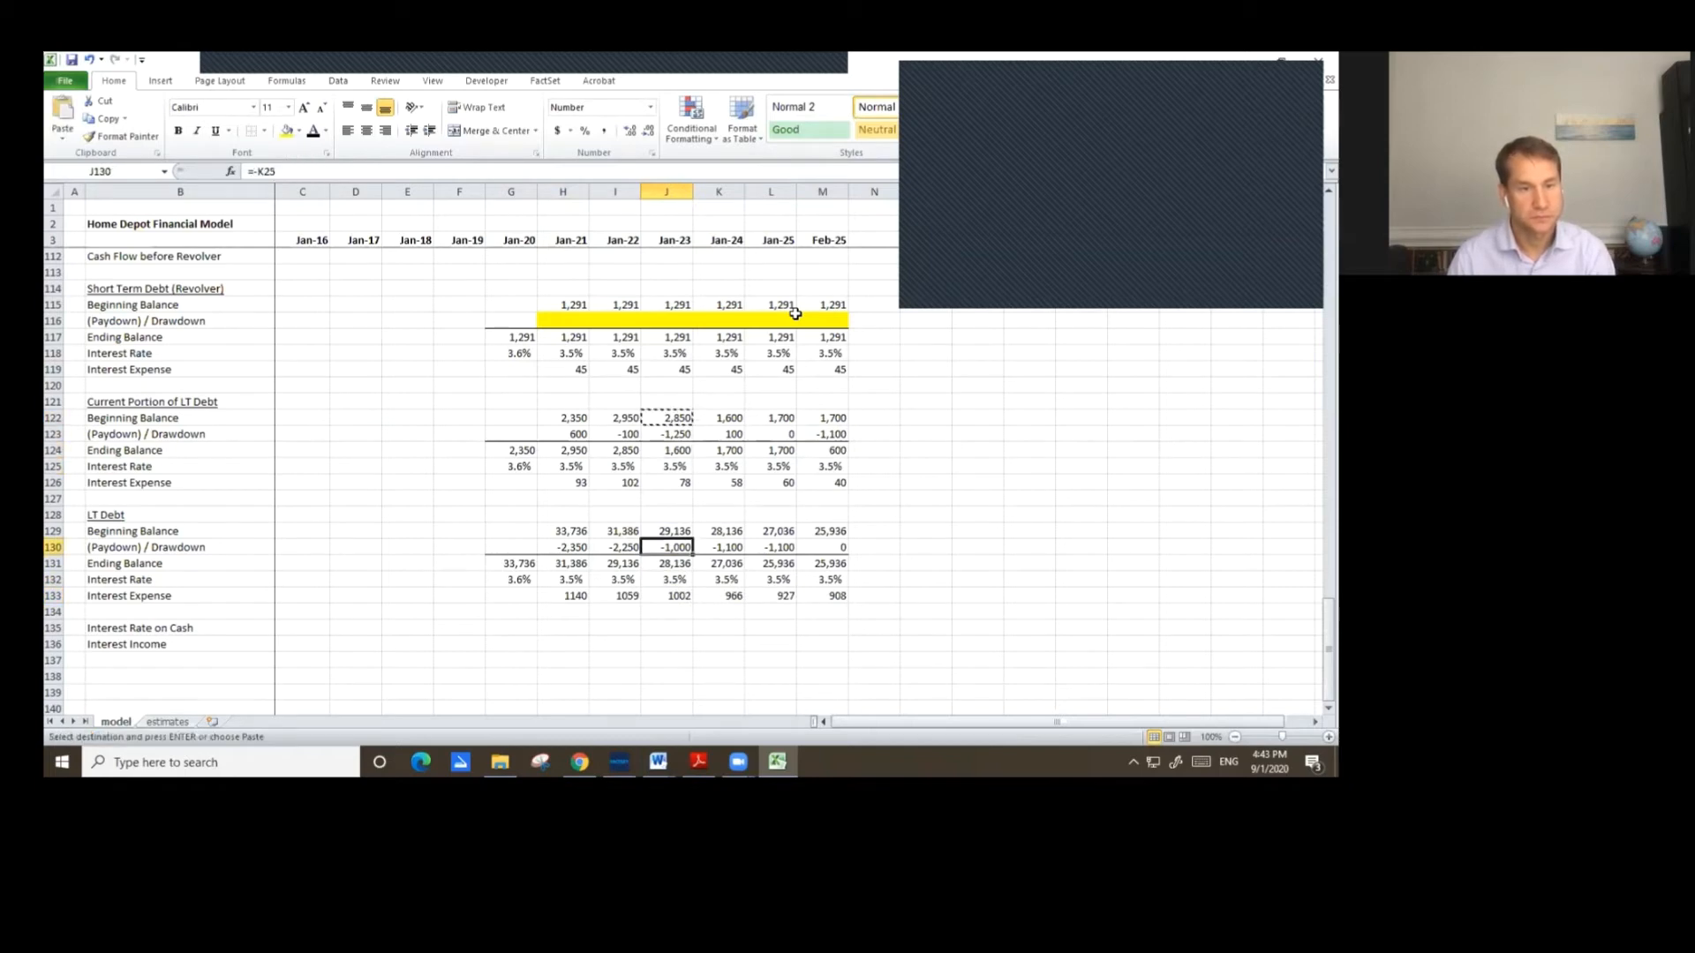
key("Left")
key("Left")
key("ctrl+shift+Right")
key("alt+e")
key("s")
key("t")
key("Return")
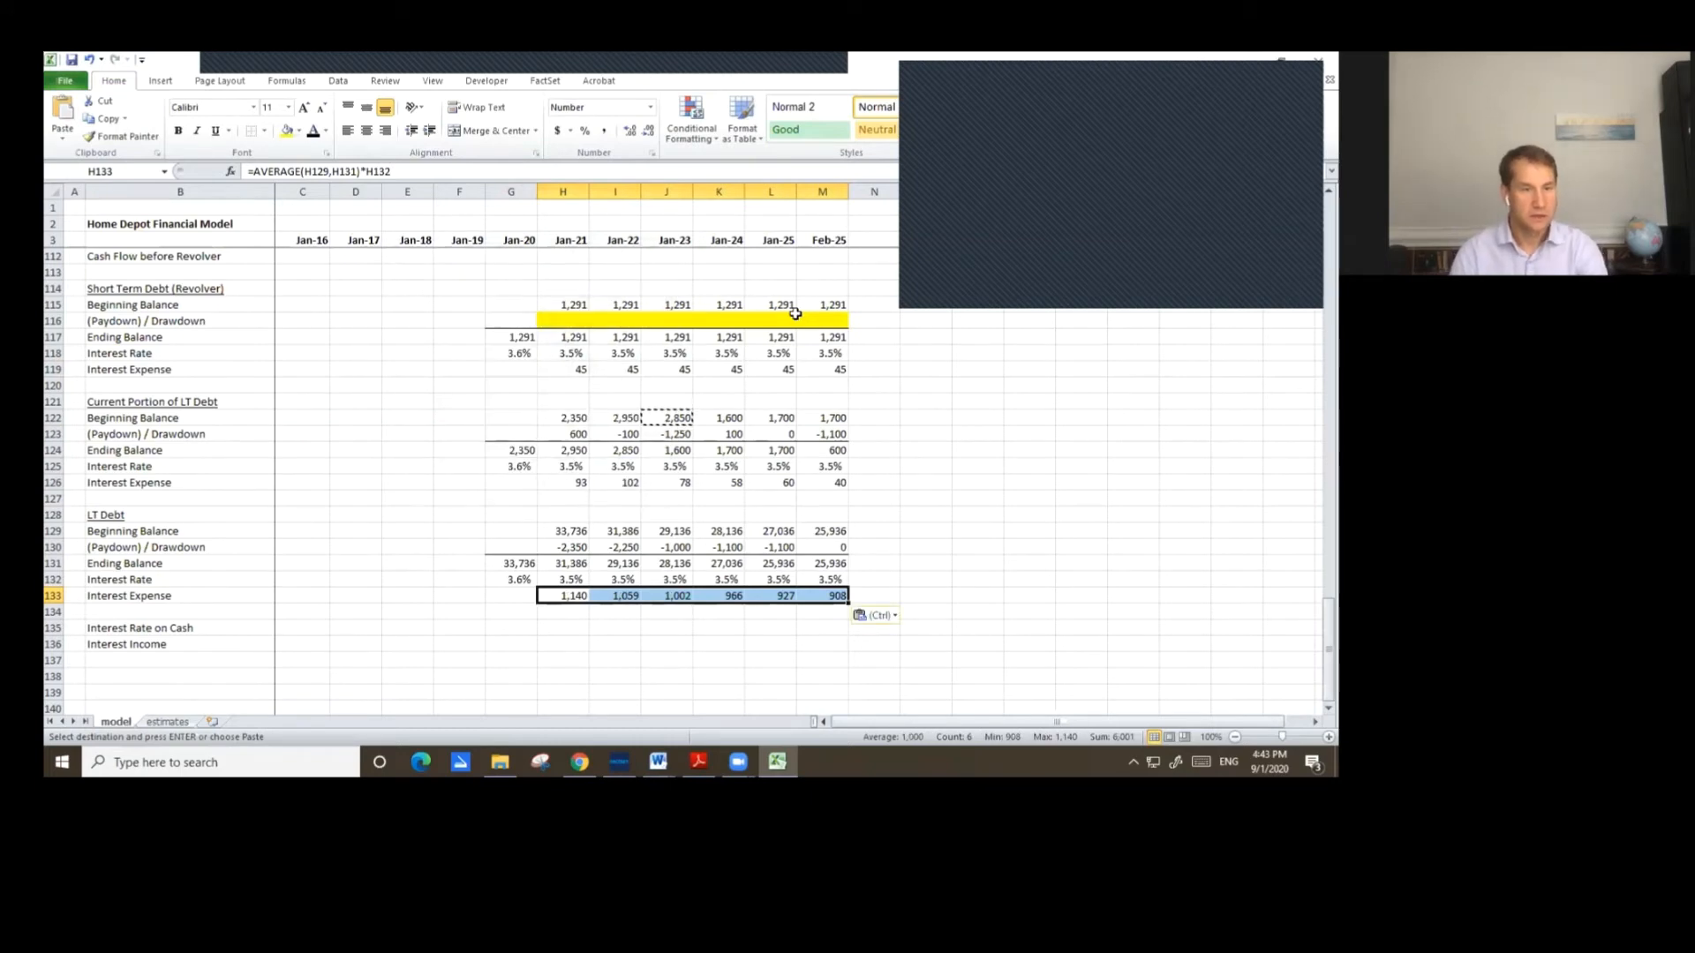
key("Escape")
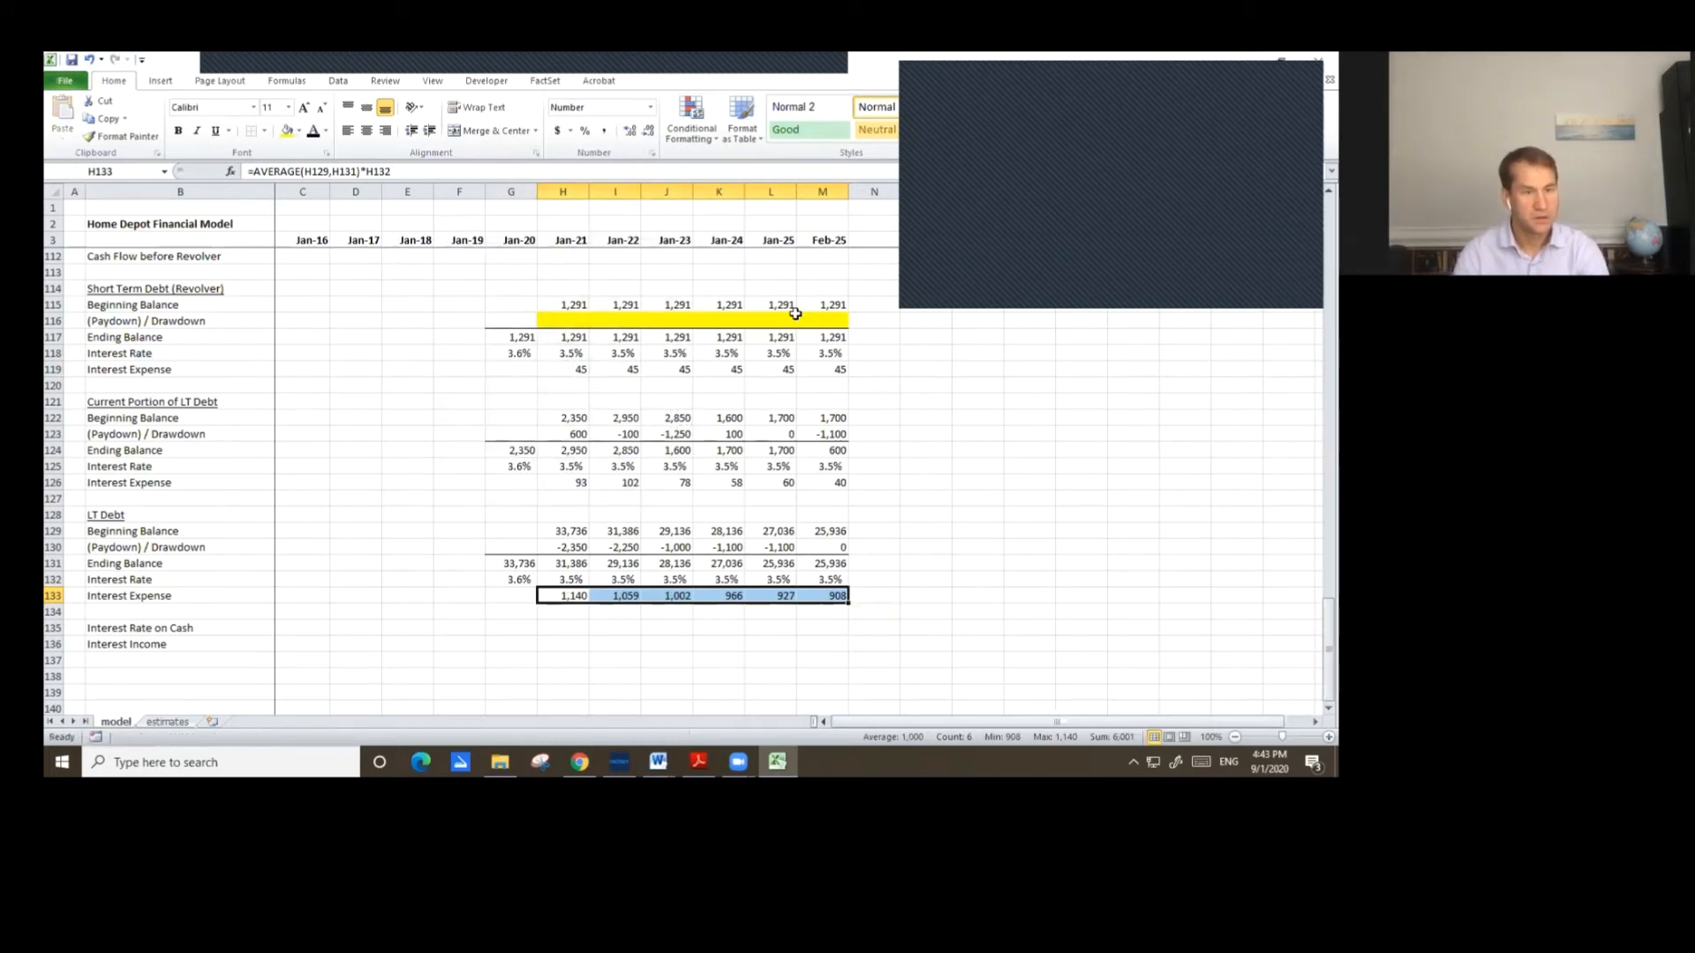
Link the Jan-20 Interest Rate on Cash to the Jan-20 assumption in row 26 (=G26).
key("Down")
key("Down")
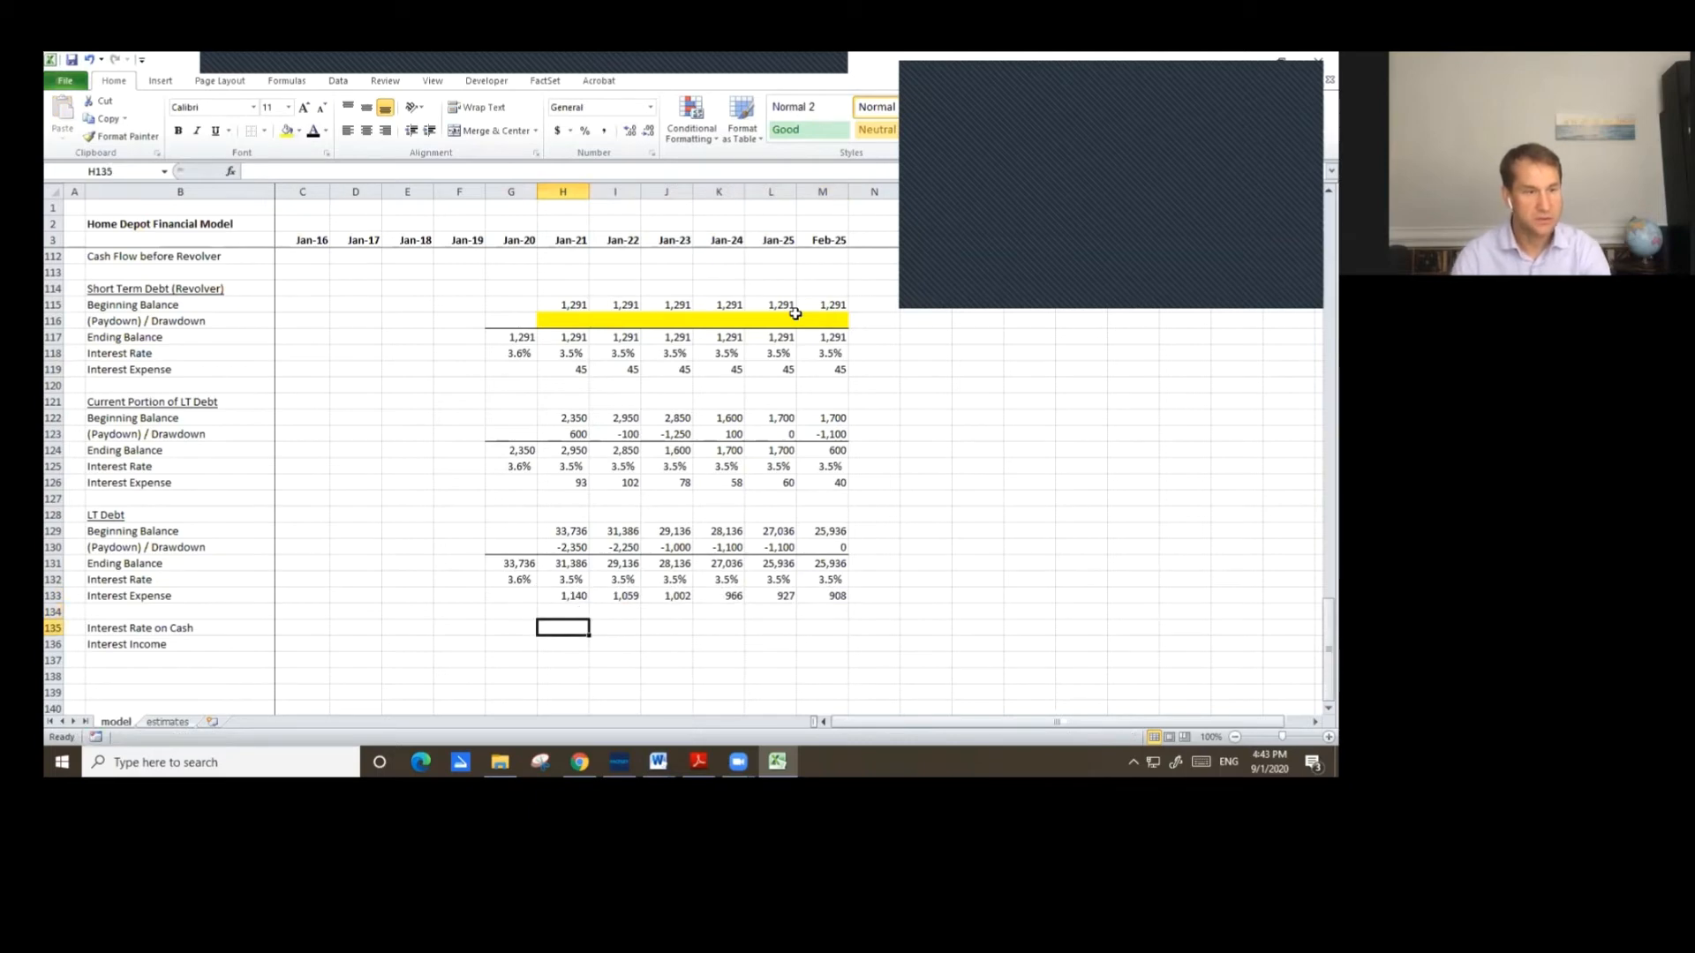
key("Left")
type("=")
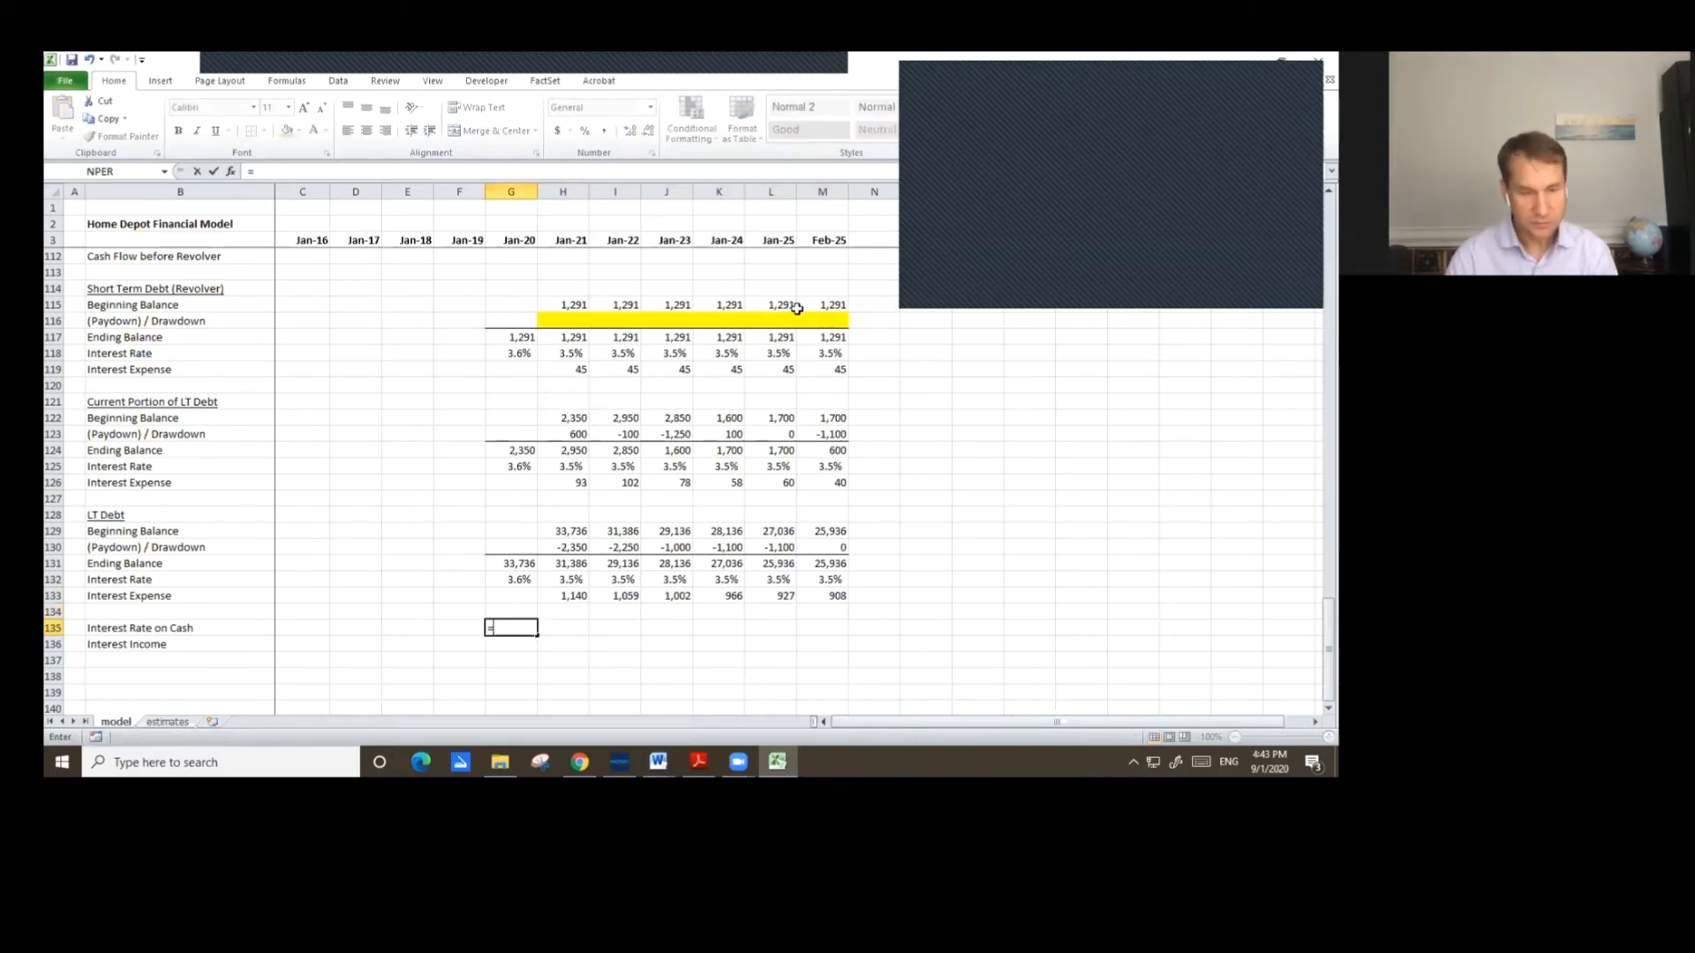
key("Up")
key("Up")
key("Up")
key("Up")
key("Up")
key("Up")
key("Up")
key("Up")
key("Up")
key("Up")
key("Up")
key("Up")
key("Up")
key("Up")
key("Up")
key("Up")
key("Up")
key("Up")
key("Up")
key("Up")
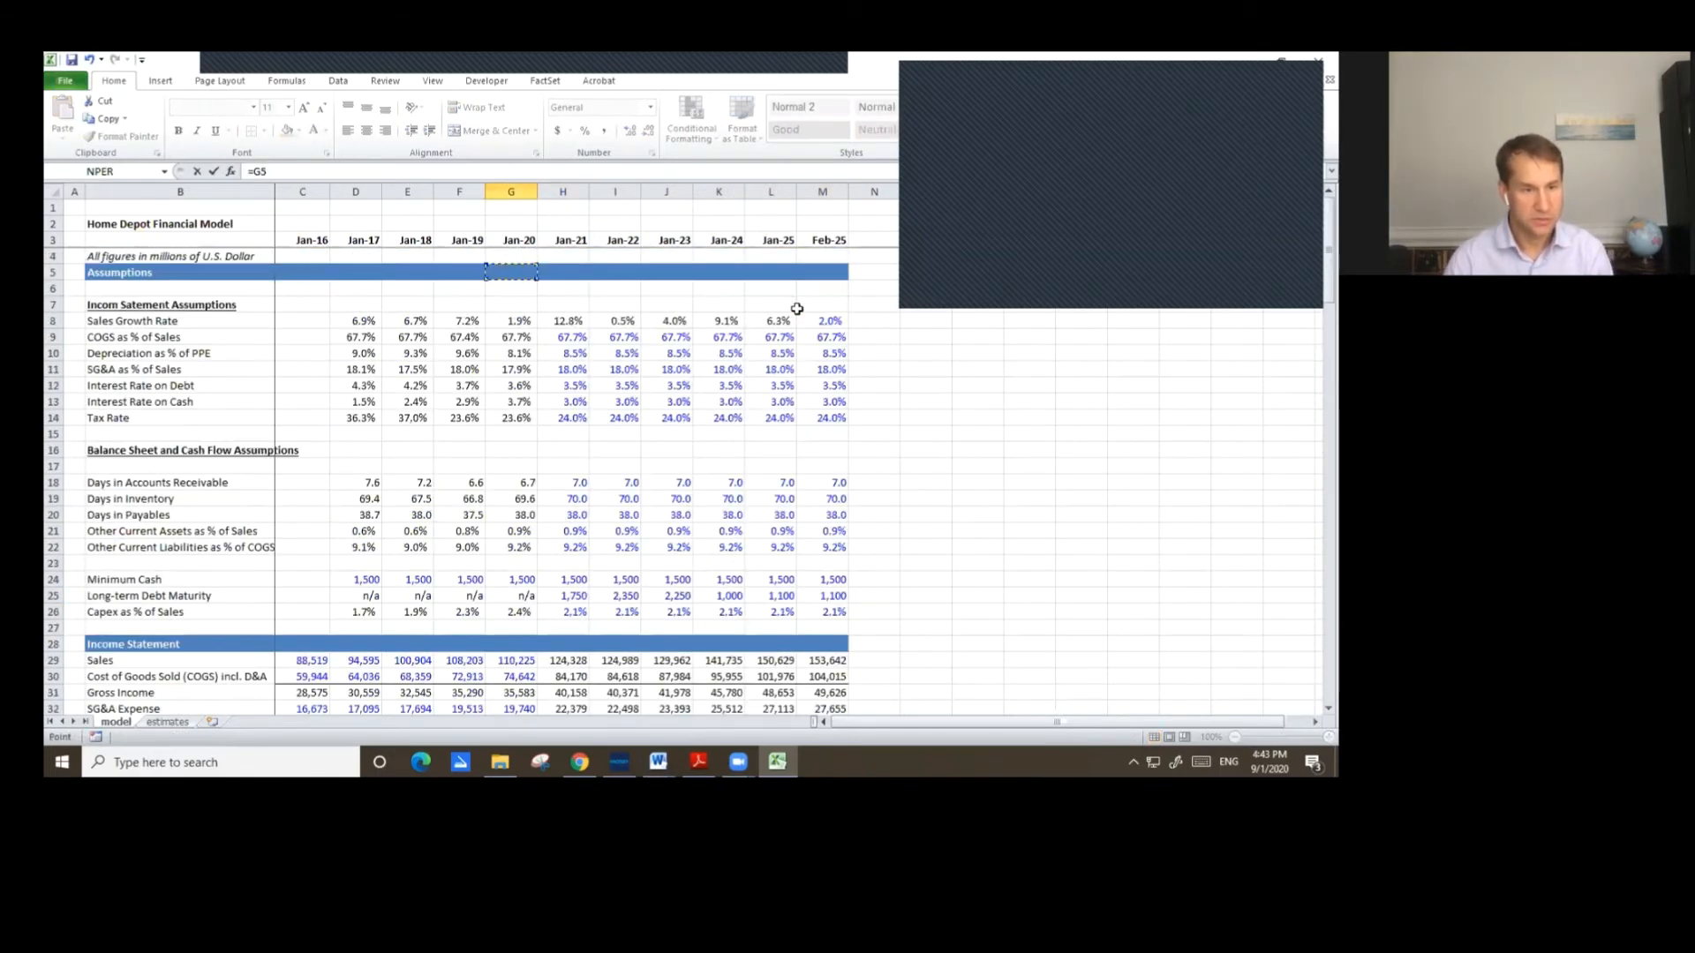
key("Down")
key("Down")
key("Down")
key("Down")
key("Down")
key("Down")
key("Down")
key("Down")
key("Down")
key("Down")
key("Down")
key("Down")
key("Down")
key("Down")
key("Down")
key("Down")
key("Down")
key("Down")
key("Down")
key("Down")
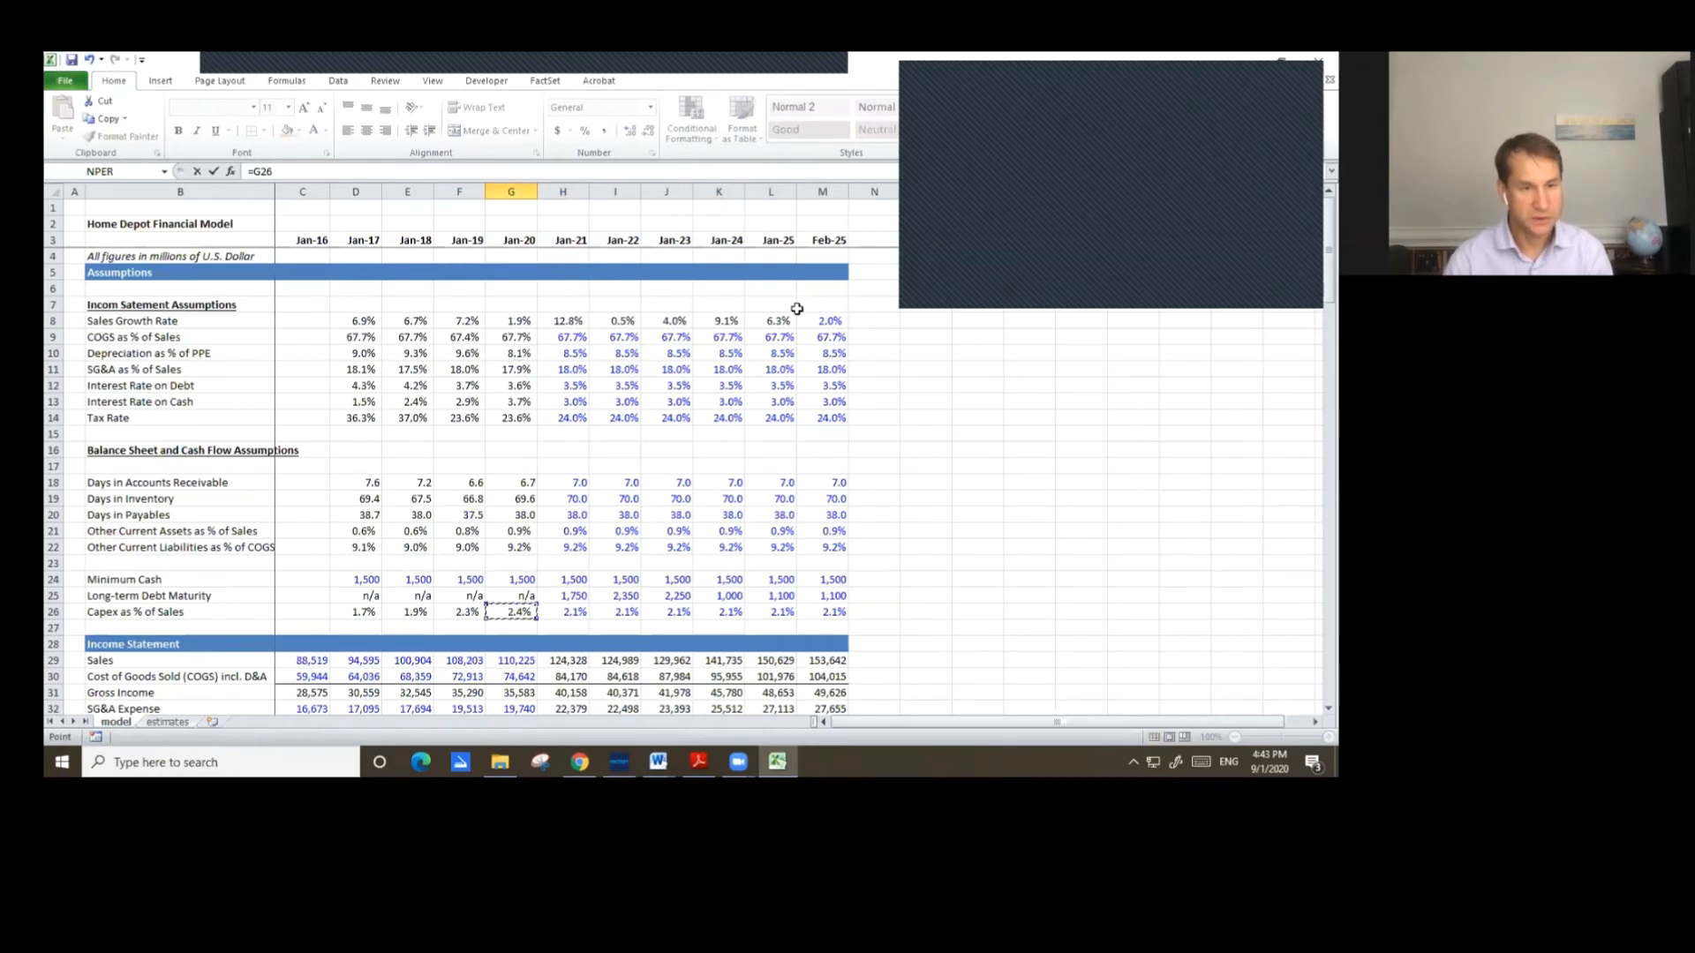
key("Return")
Copy the Jan-20 Interest Rate on Cash formula across Jan-21 through Feb-25.
key("Up")
key("ctrl+c")
key("shift+Right")
key("shift+Right")
key("shift+Right")
key("shift+Right")
key("shift+Right")
key("shift+Right")
key("ctrl+v")
key("Down")
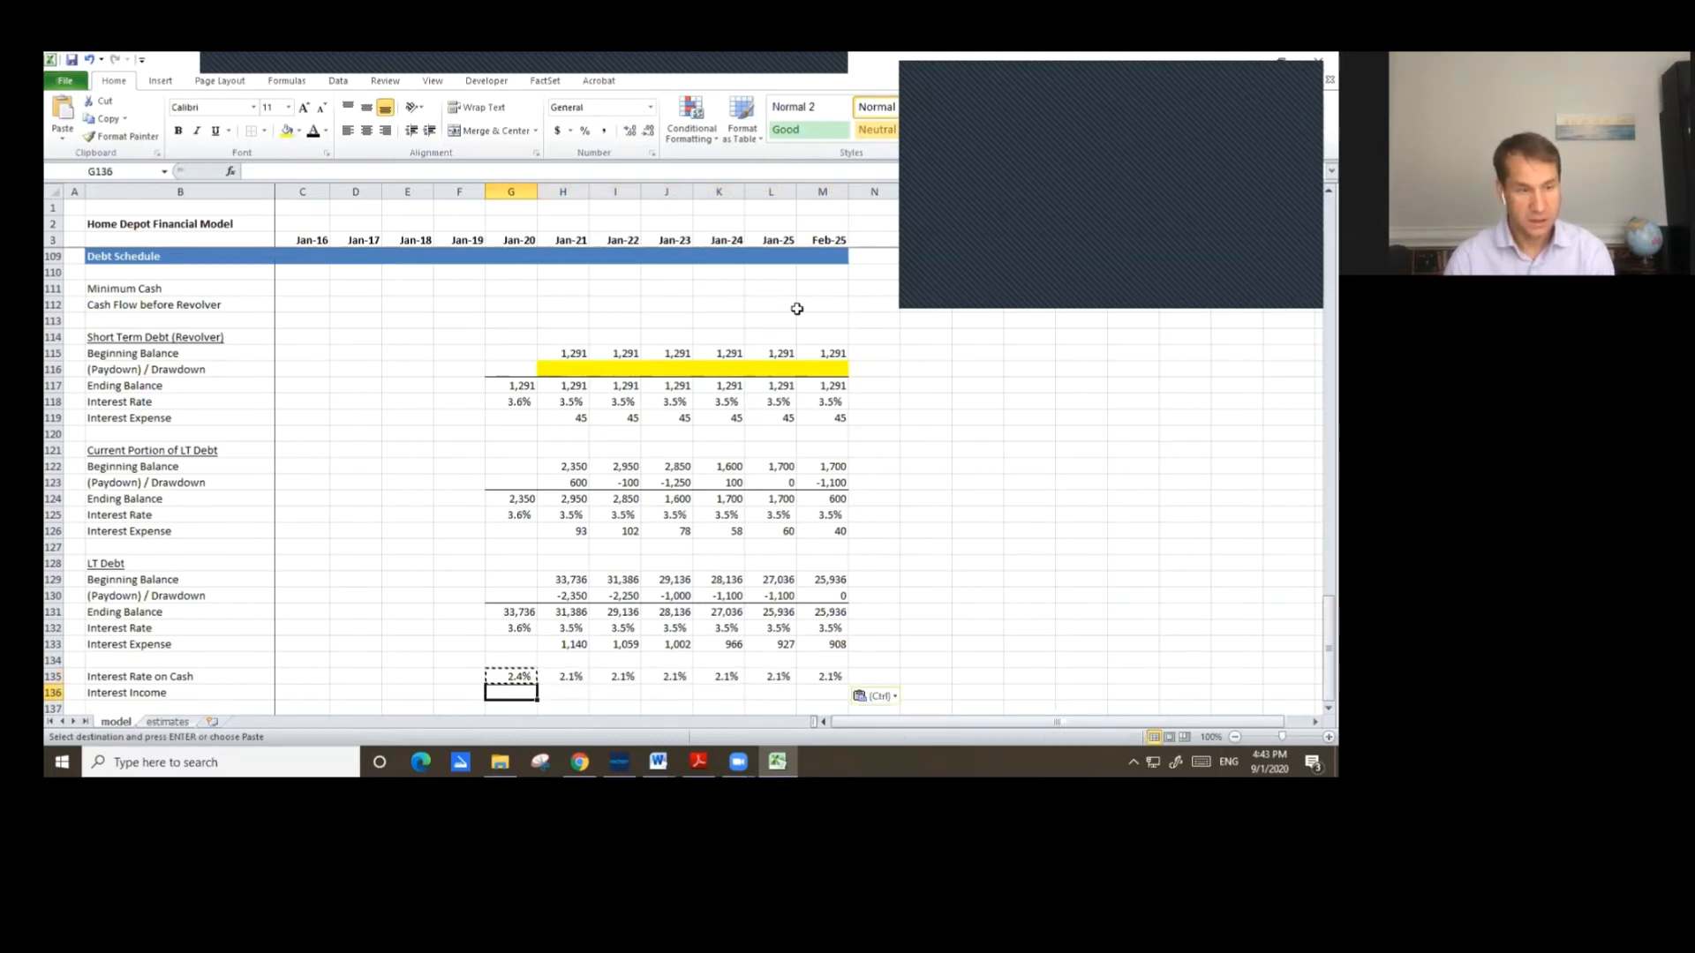
Enter the Jan-20 interest income as =AVERAGE(F44:G44)*G135, averaging cash and short-term investments times the cash interest rate.
type("=average")
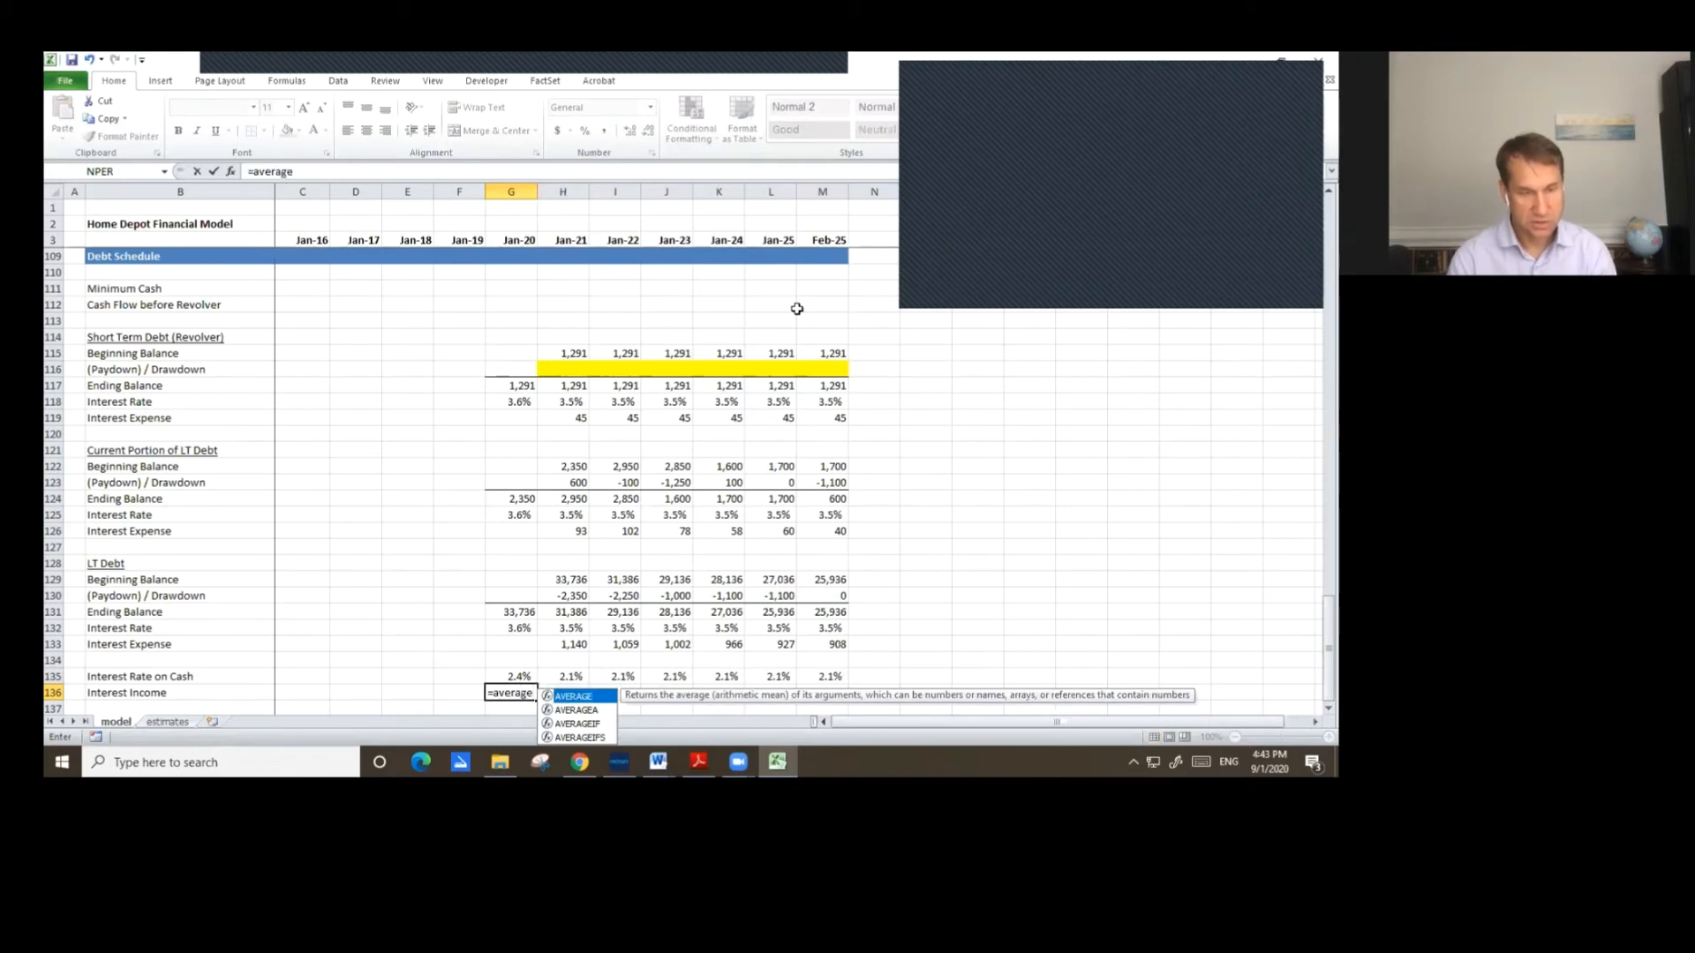
type("(")
key("Up")
key("Up")
key("Up")
key("Up")
key("Up")
key("Up")
key("Up")
key("Up")
key("Up")
key("Up")
key("Up")
key("Up")
key("Up")
key("Up")
key("Up")
key("Up")
key("Up")
key("Up")
key("Up")
key("Up")
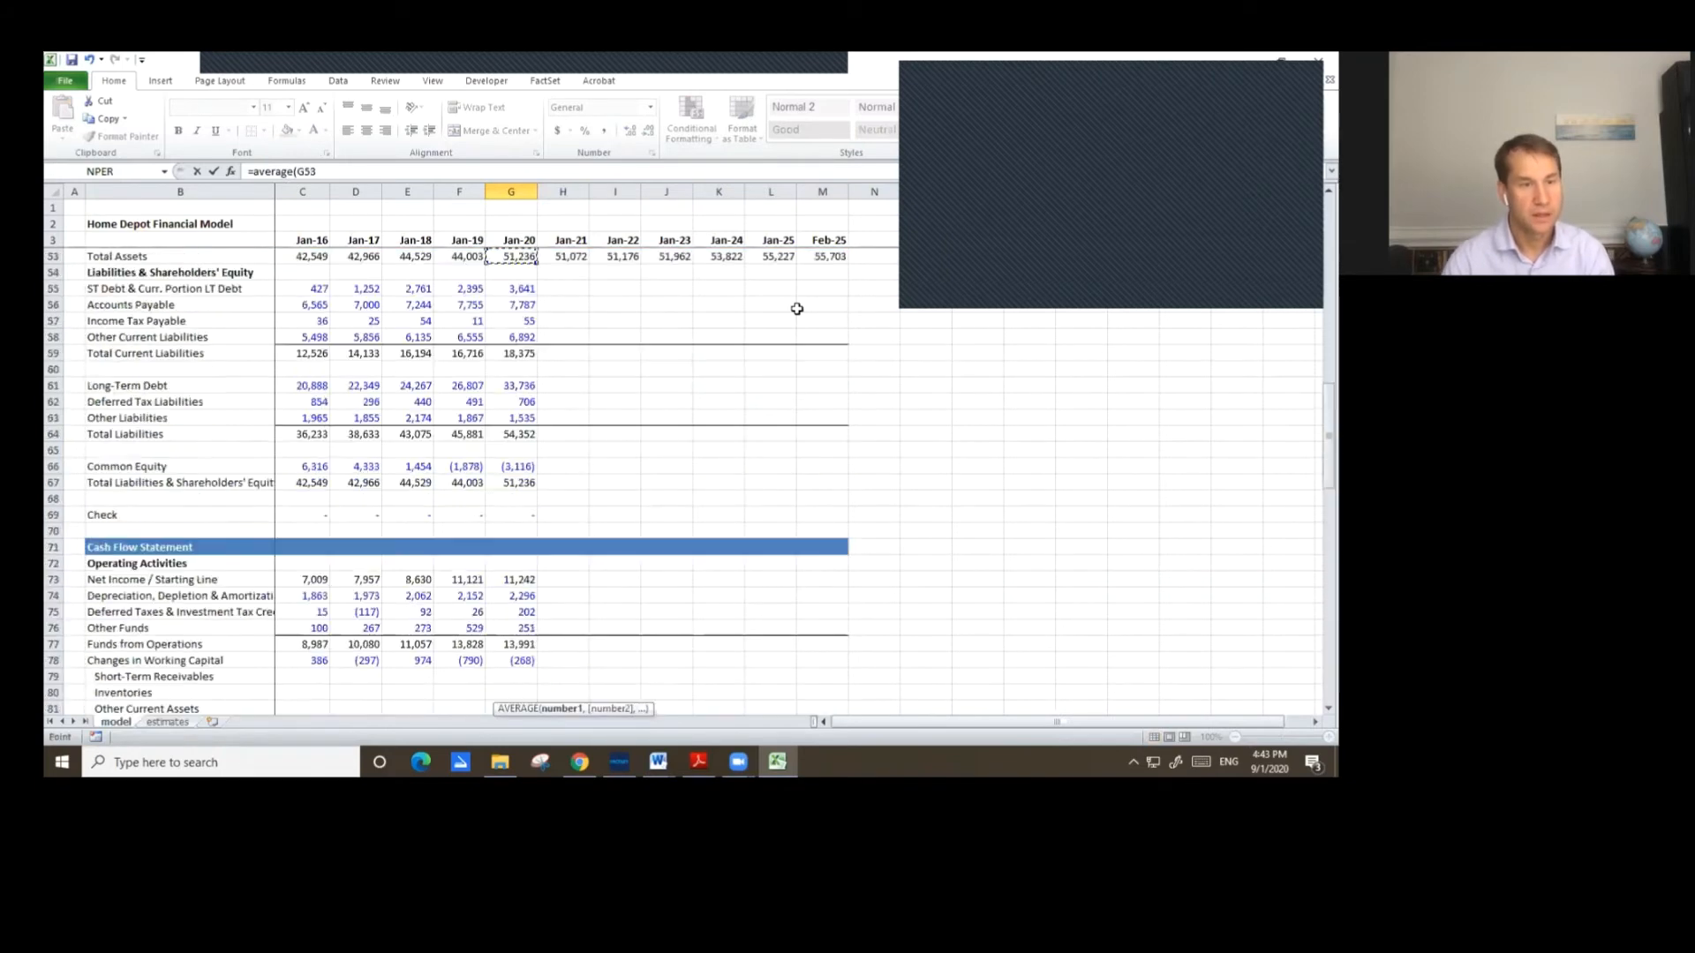
key("Down")
key("Down")
key("Down")
key("Down")
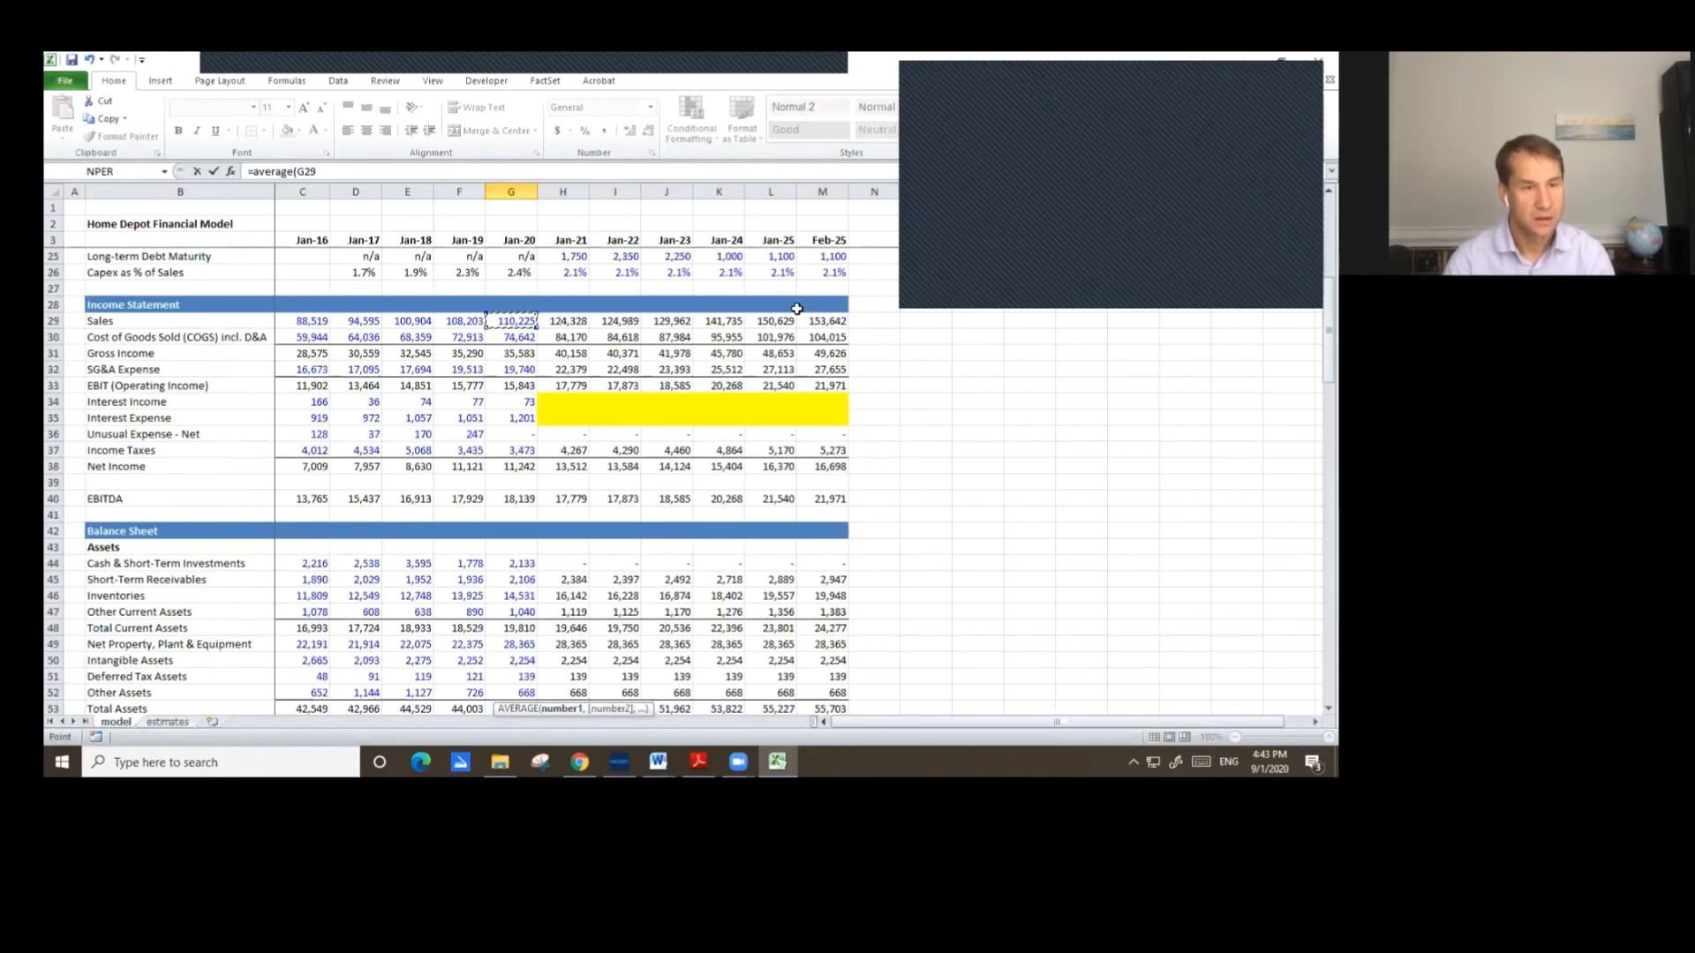
key("Left")
key("Down")
key("Down")
key("Down")
key("Down")
key("Down")
key("Down")
key("Down")
key("Down")
key("Down")
key("Down")
key("Down")
key("Down")
key("Down")
key("Down")
key("Down")
key("Down")
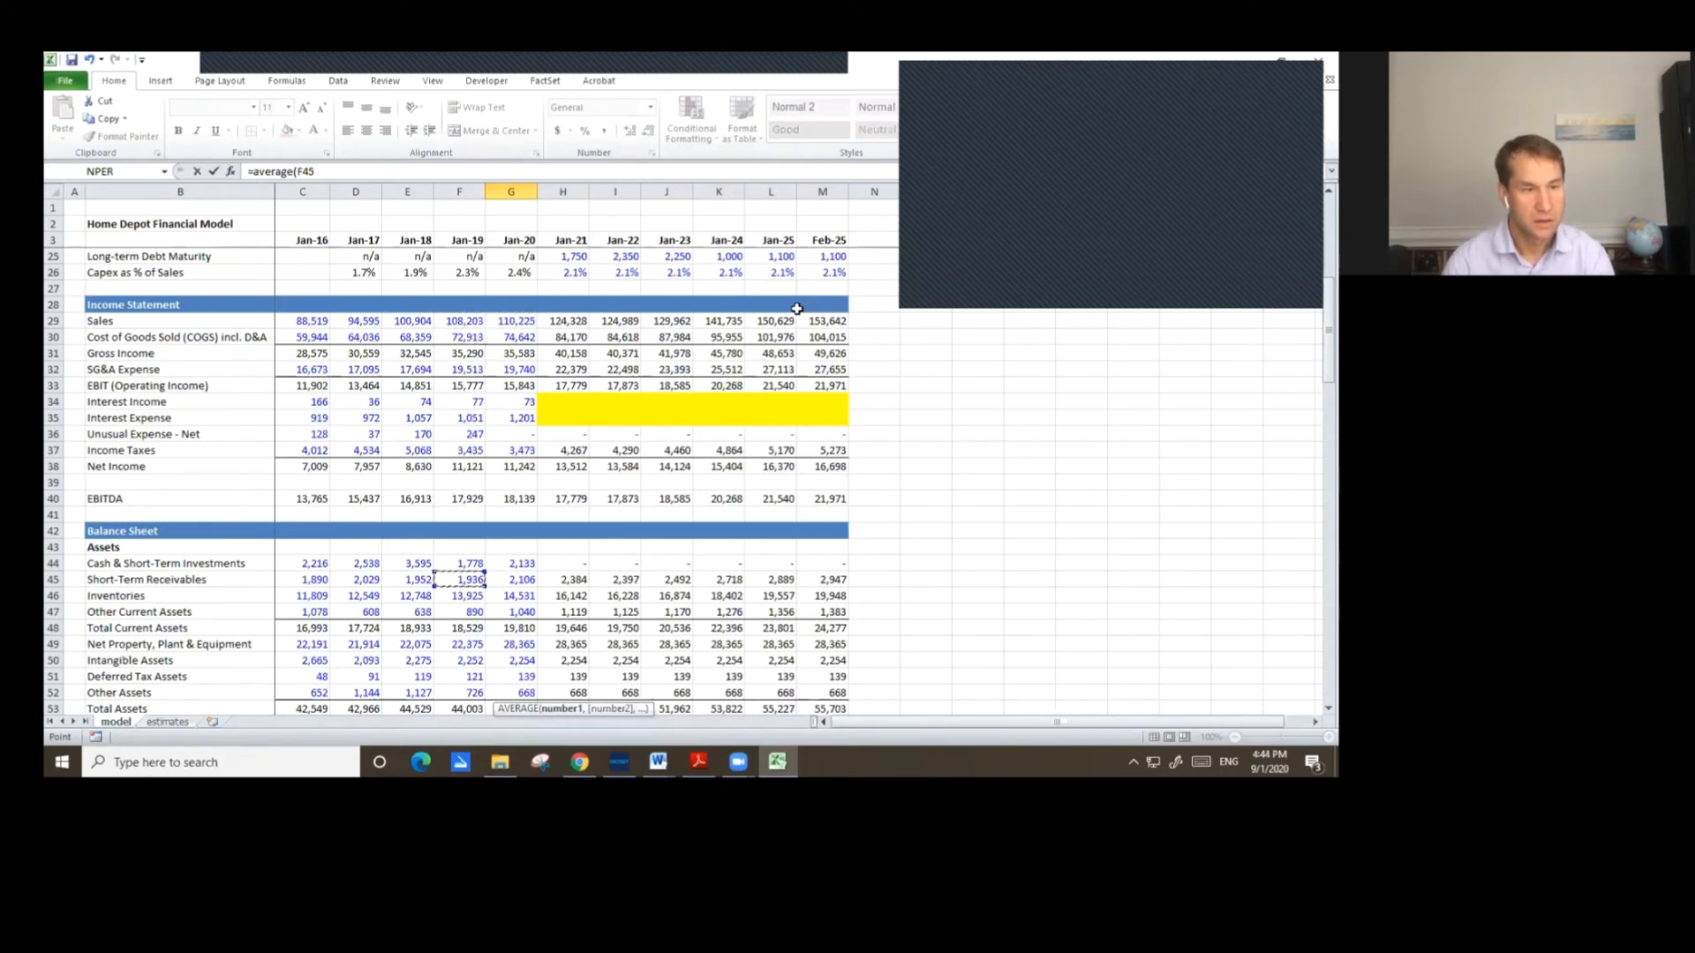
key("Up")
key("shift+Right")
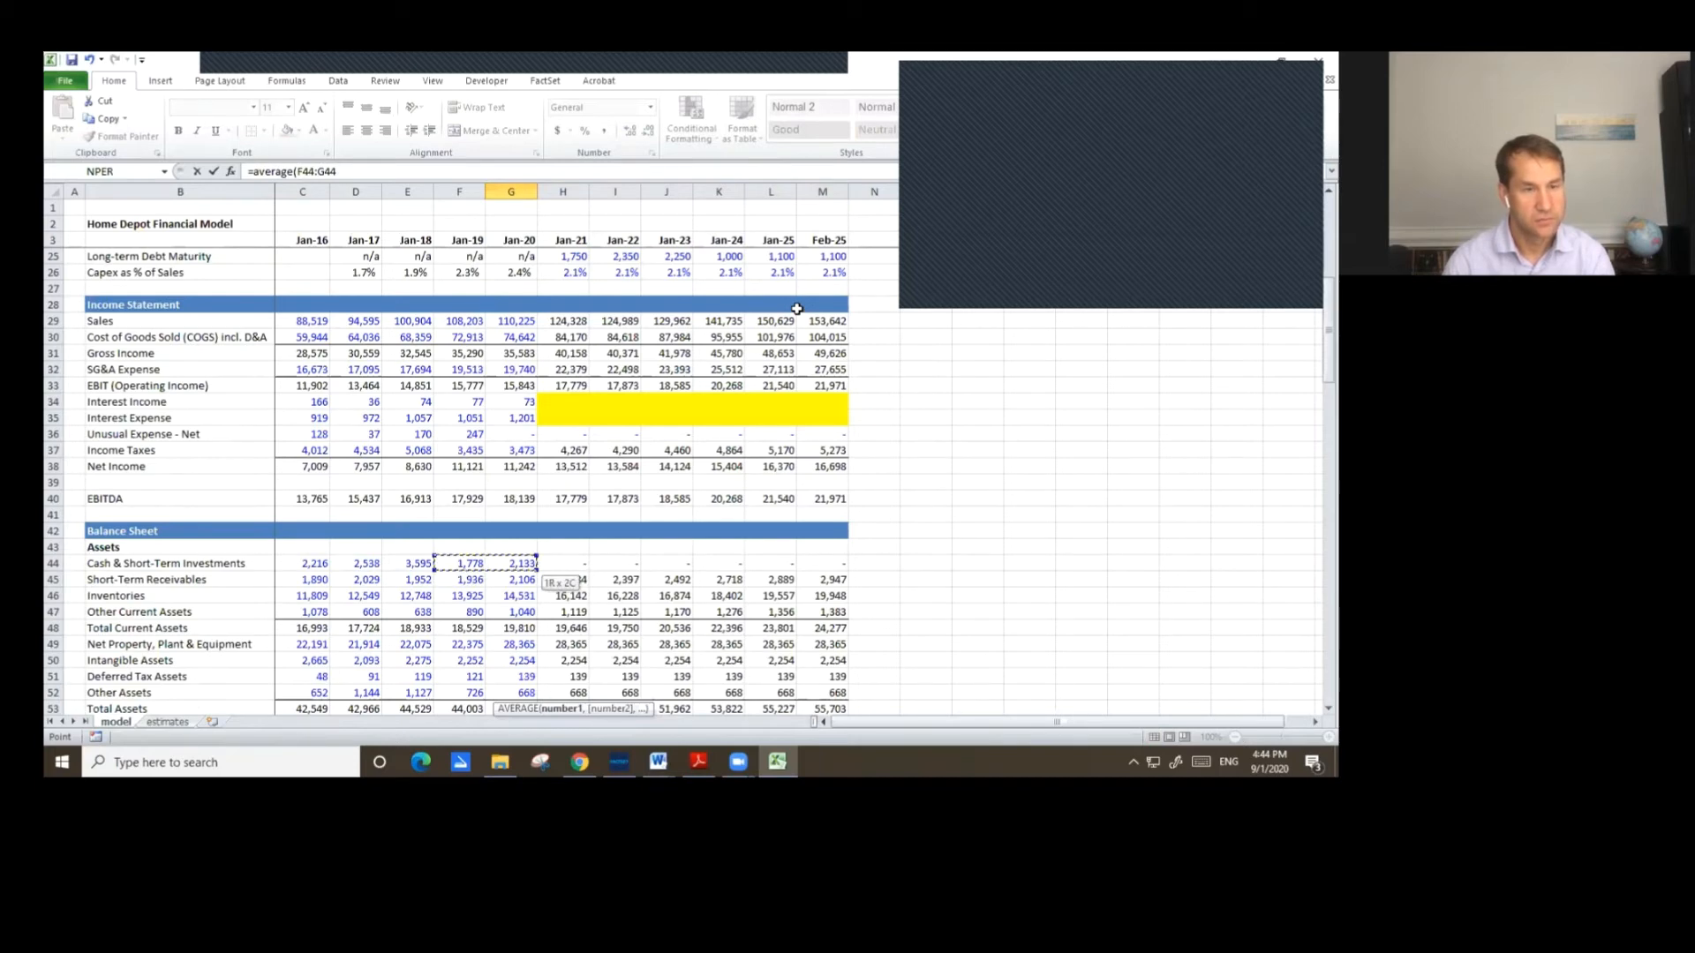
type(")")
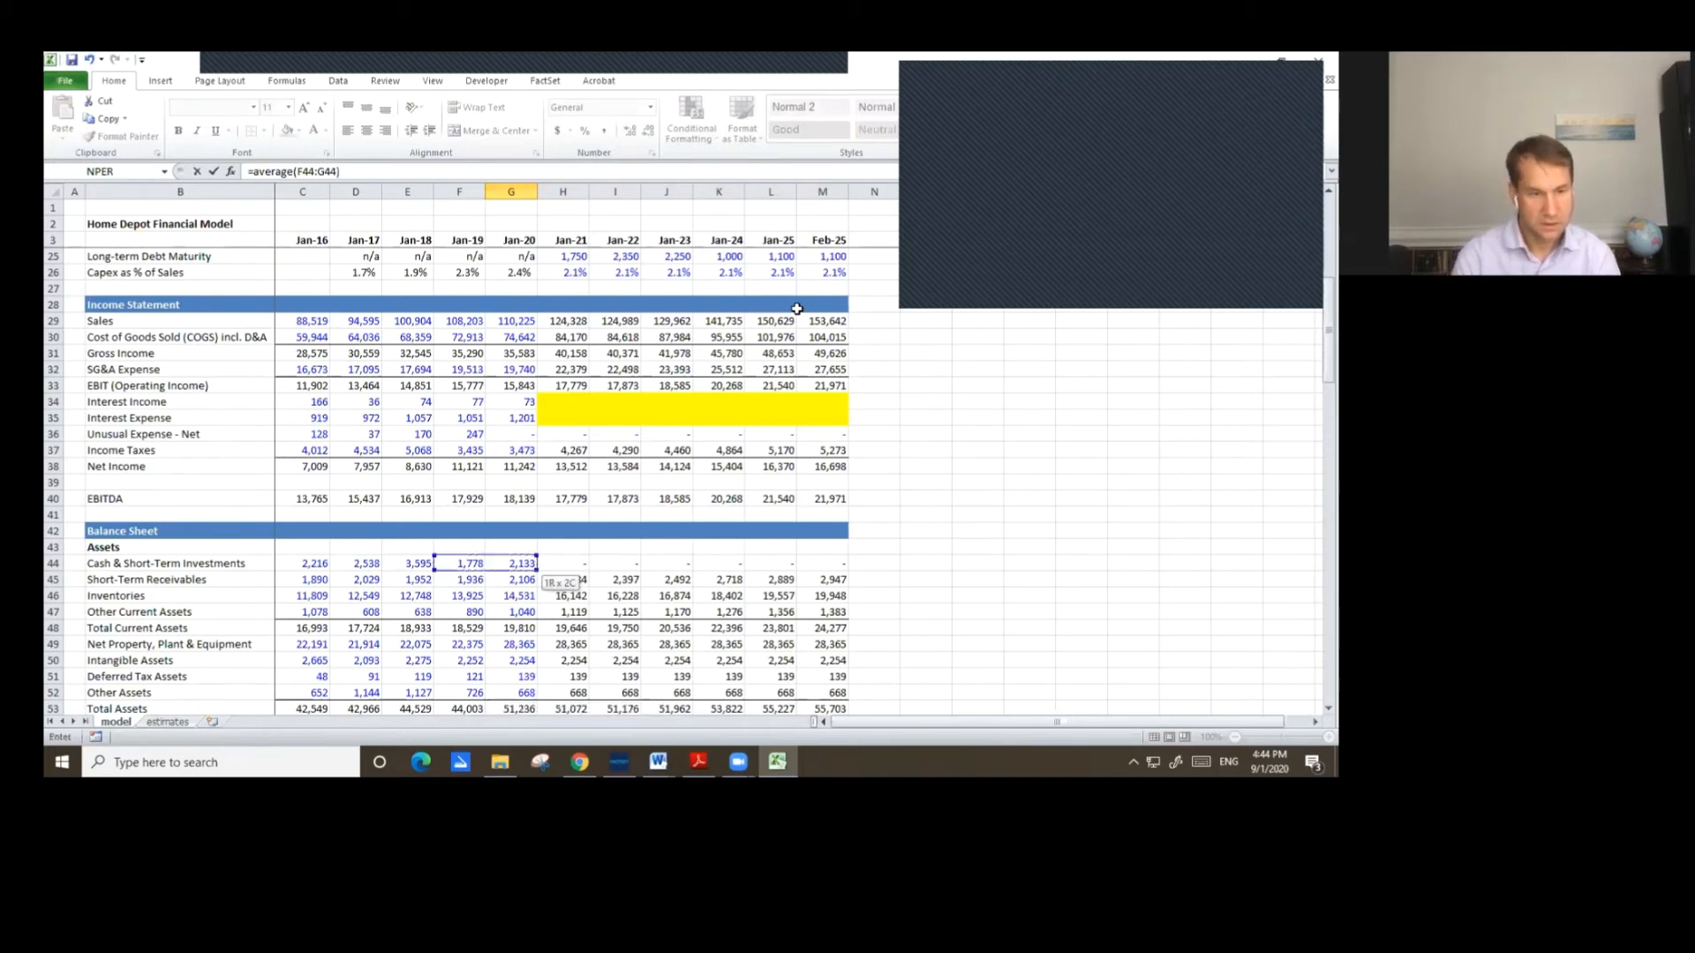
key("Page_Down")
key("Page_Down")
key("Page_Down")
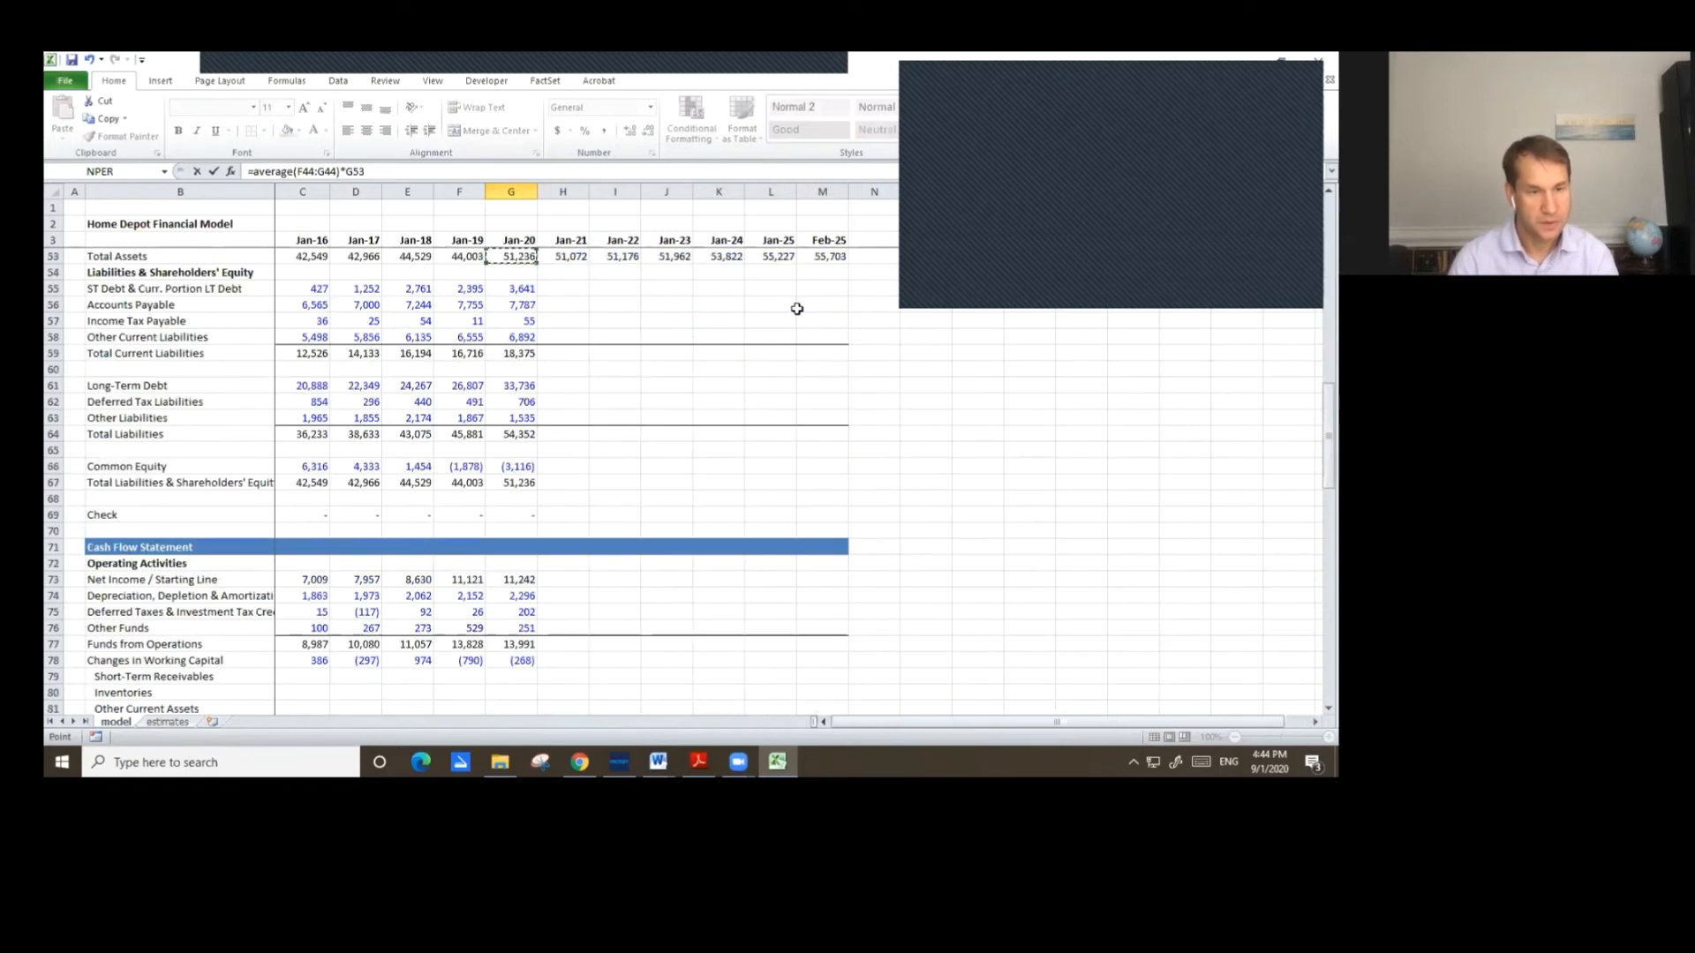
key("Up")
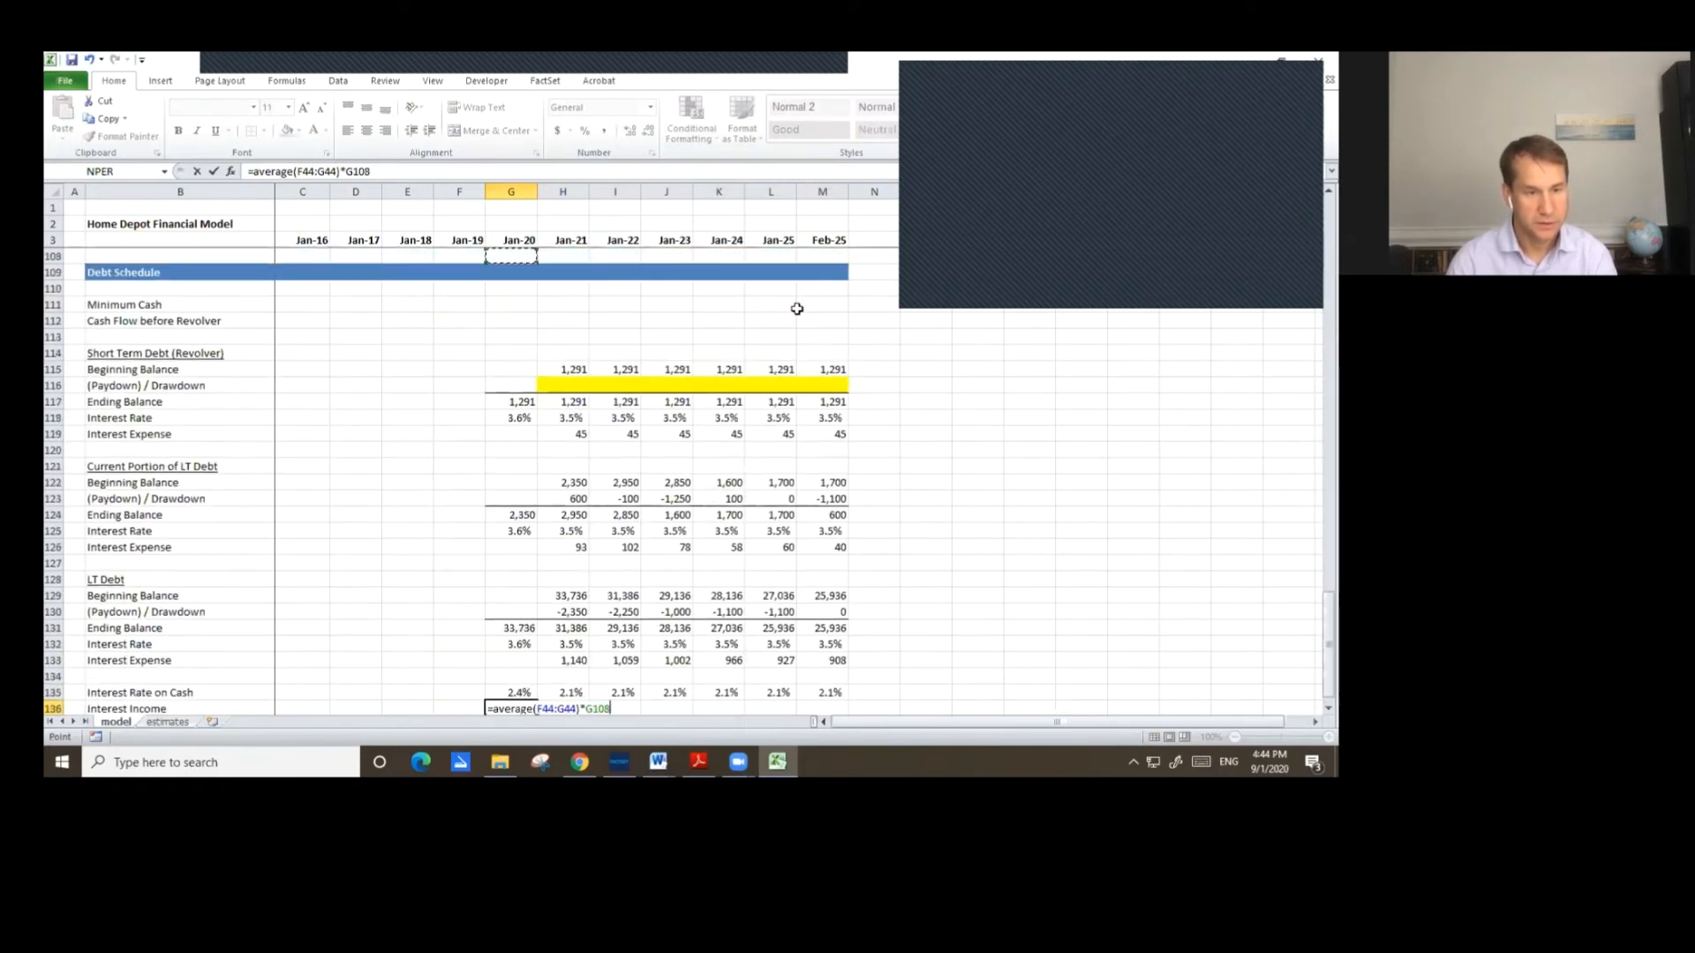
key("Down")
key("Down")
key("Down")
key("Down")
key("Down")
key("Down")
key("Down")
key("Down")
key("Down")
key("Down")
key("Down")
key("Down")
key("Down")
key("Down")
key("Down")
key("Down")
key("Down")
key("Down")
key("Down")
key("Down")
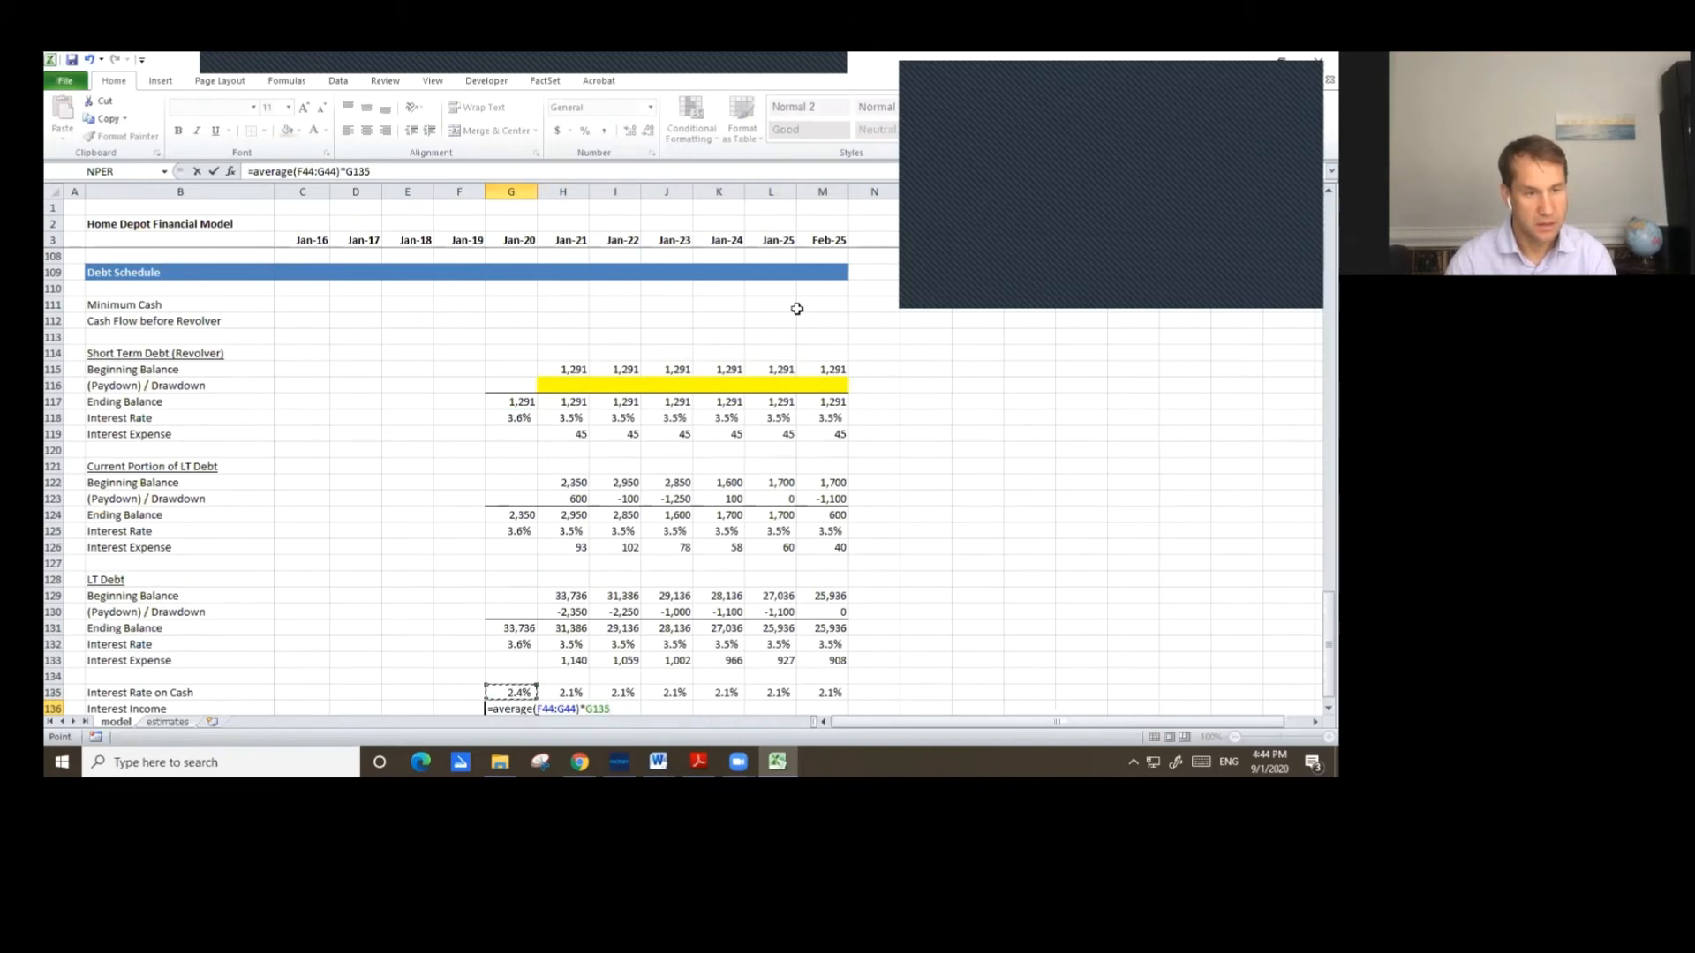
key("Return")
Paste number formatting onto the Jan-20 interest income cell.
key("Up")
key("Up")
key("Up")
key("Up")
key("Right")
key("ctrl+c")
key("Down")
key("Down")
key("Down")
key("Left")
key("alt+e")
key("s")
key("t")
key("Return")
Copy the Jan-20 interest income formula across Jan-21 through Feb-25 and review the copied formulas.
key("ctrl+c")
key("Right")
key("shift+Right")
key("shift+Right")
key("shift+Right")
key("shift+Right")
key("shift+Right")
key("ctrl+v")
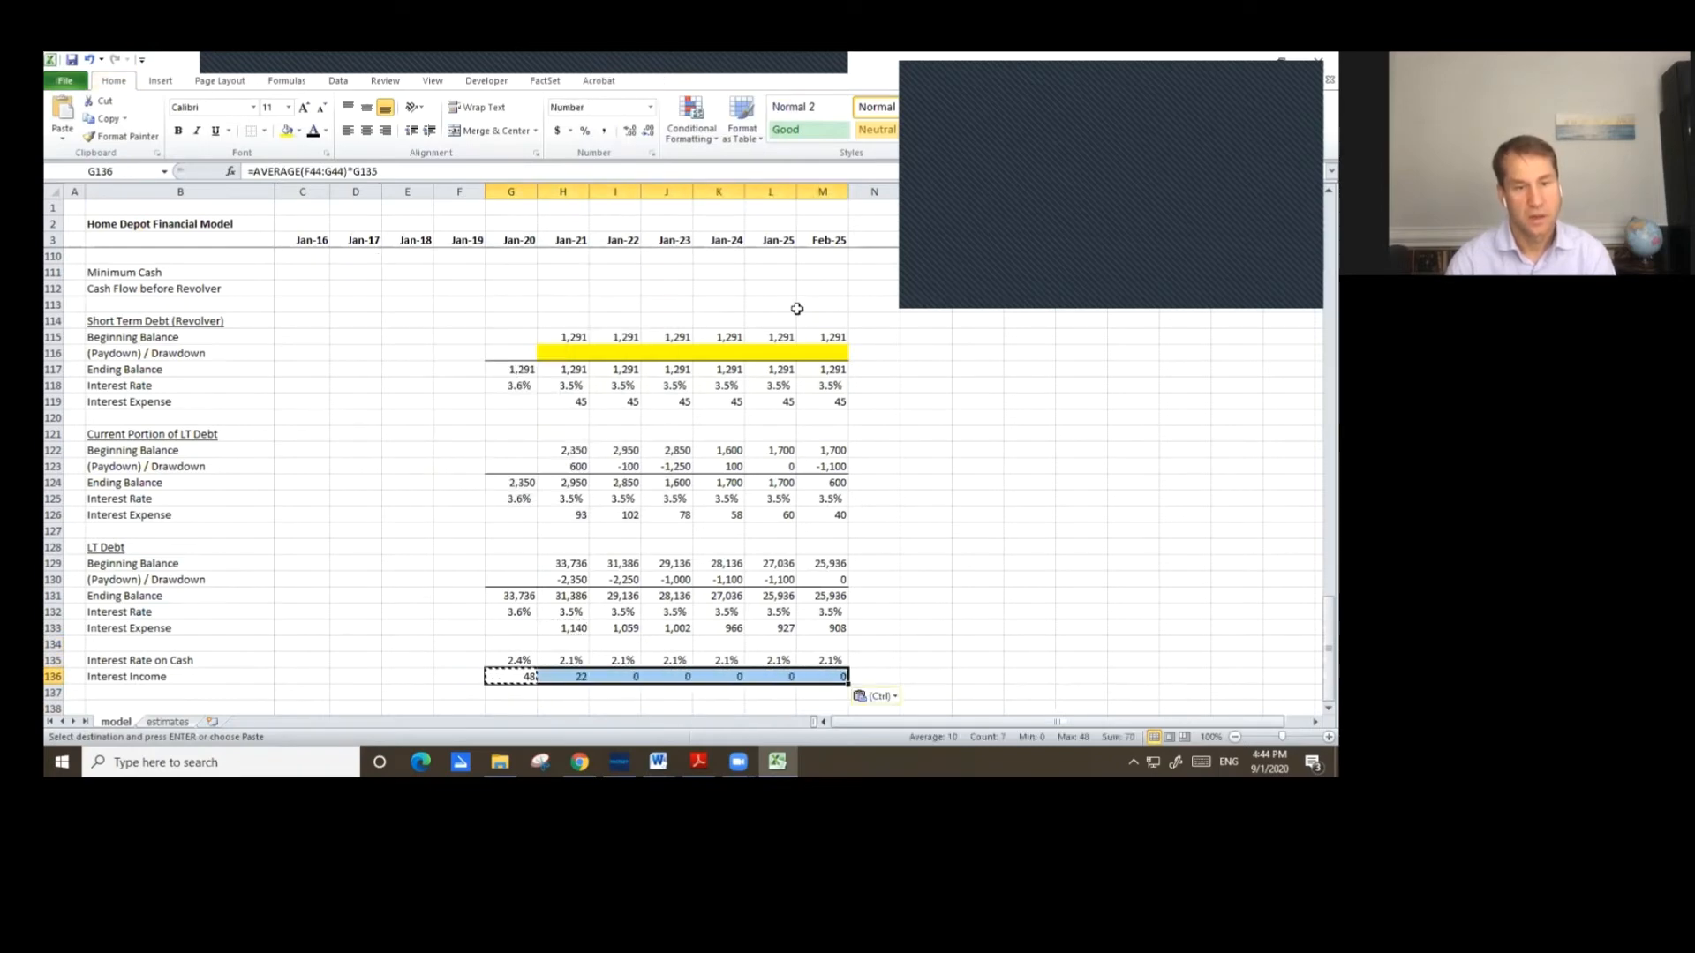
key("Escape")
key("Left")
key("Left")
key("Right")
key("Right")
key("Right")
key("Right")
key("Right")
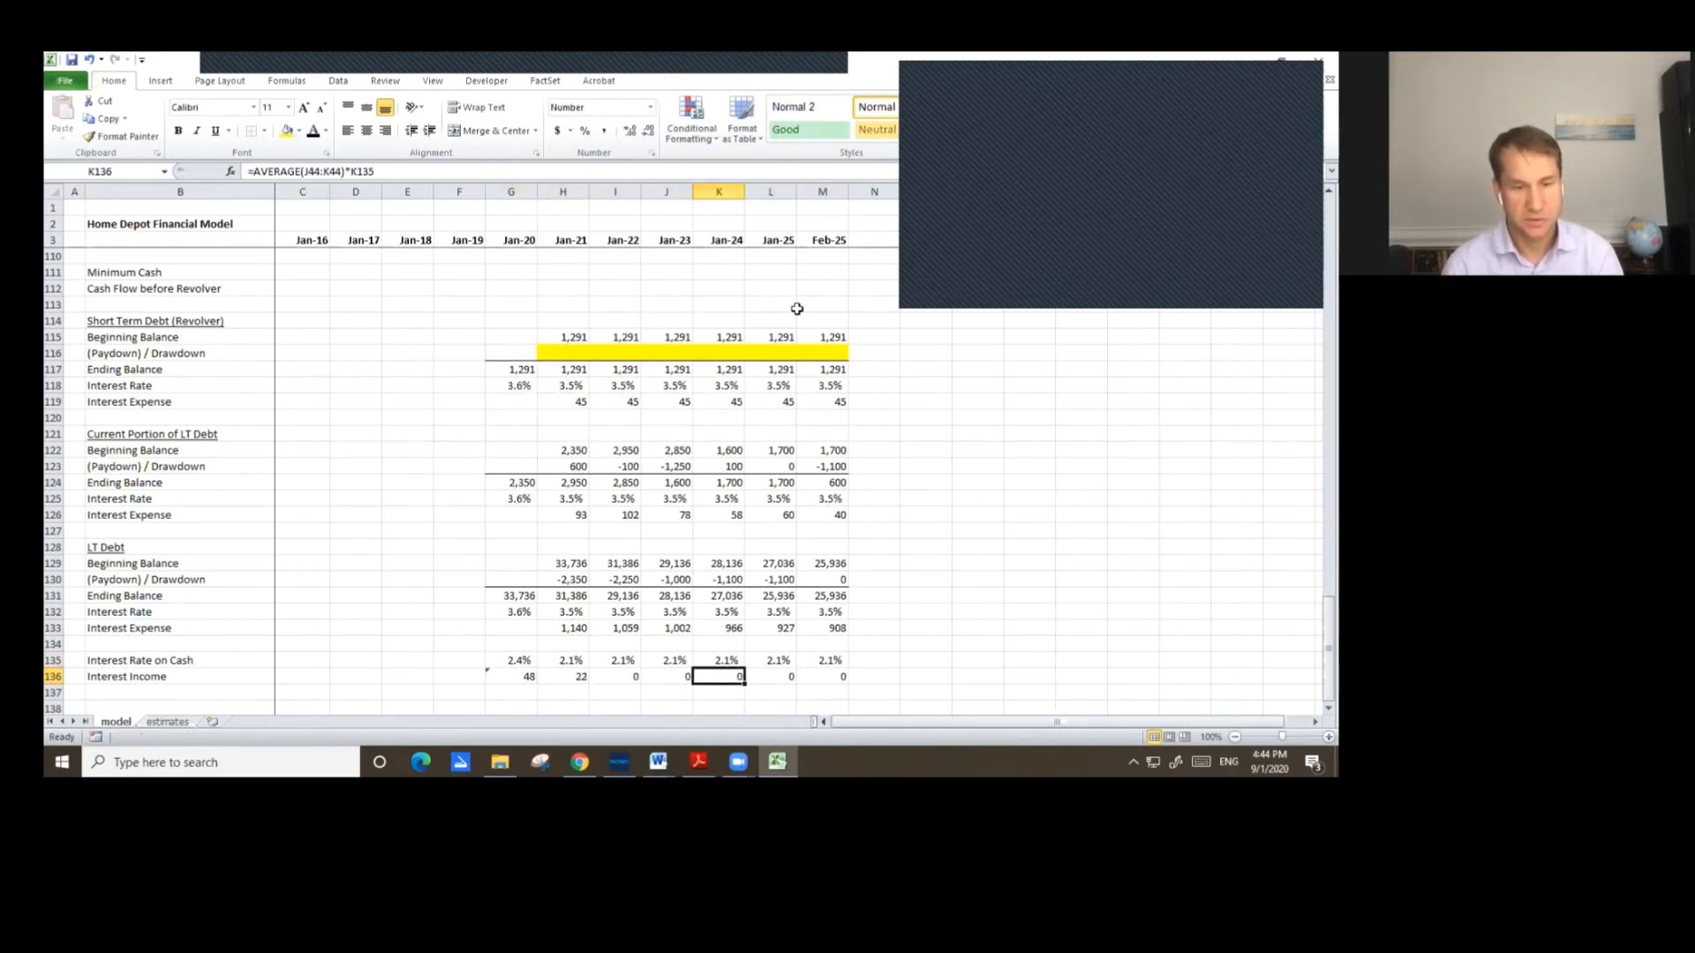
Set Jan-21 ST Debt & Curr. Portion LT Debt to the revolver ending balance plus the current portion ending balance (=H117+H124).
key("Right")
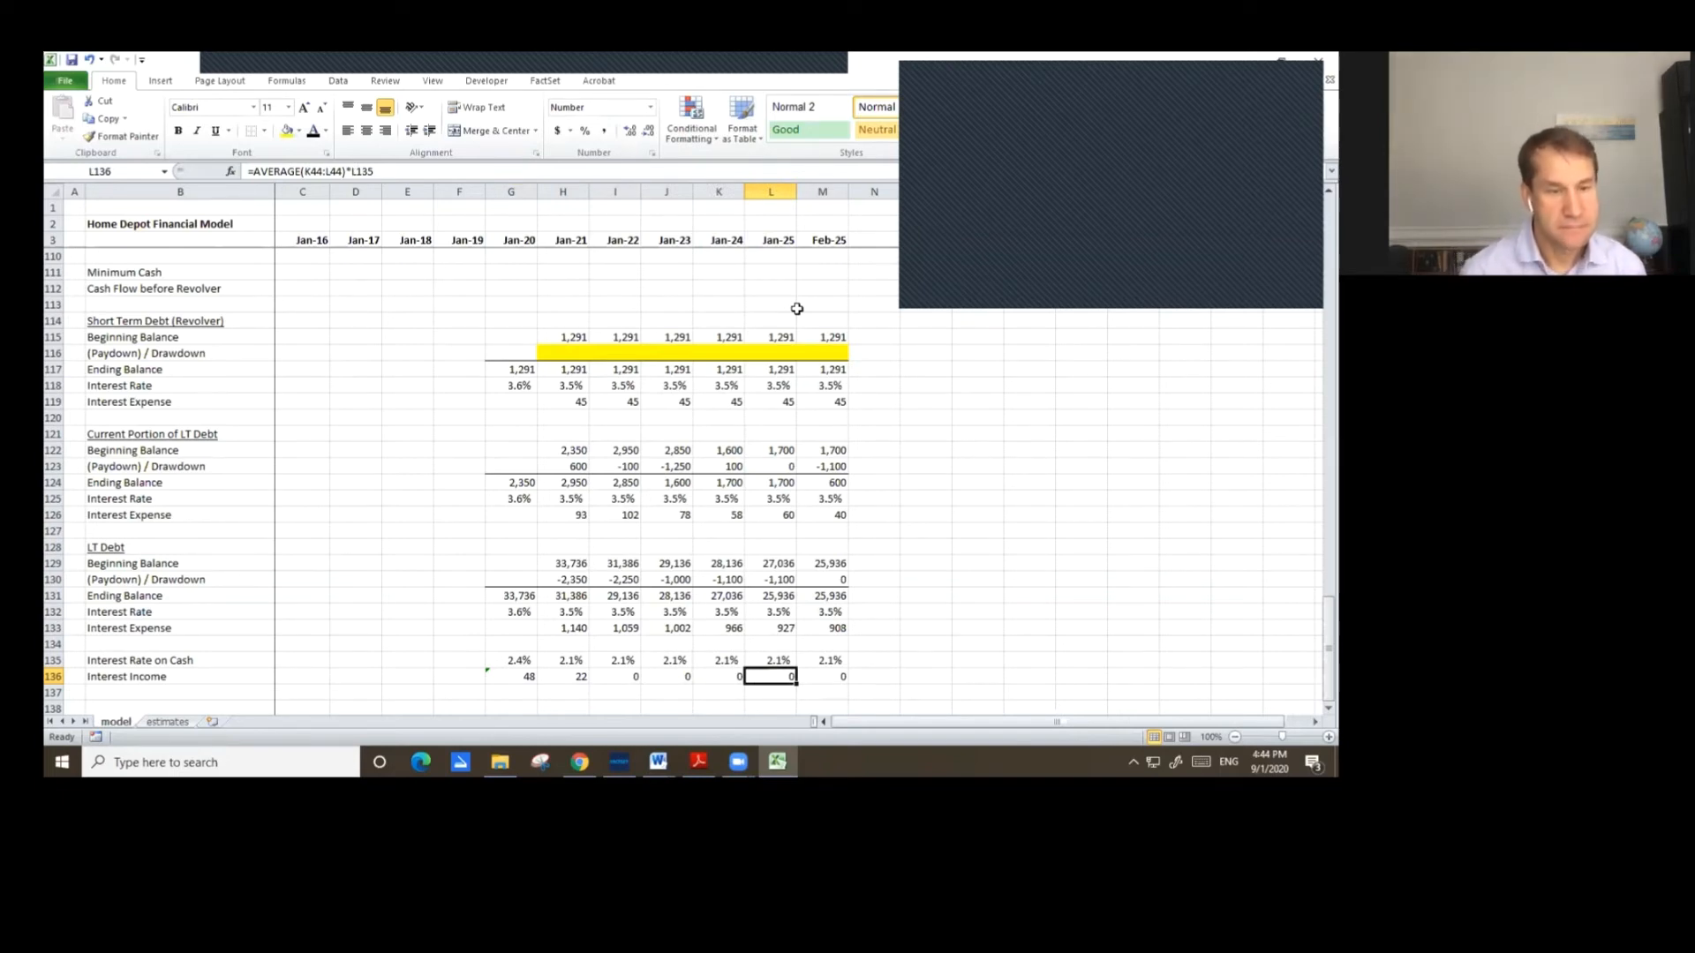
key("Page_Up")
key("Page_Up")
key("Page_Up")
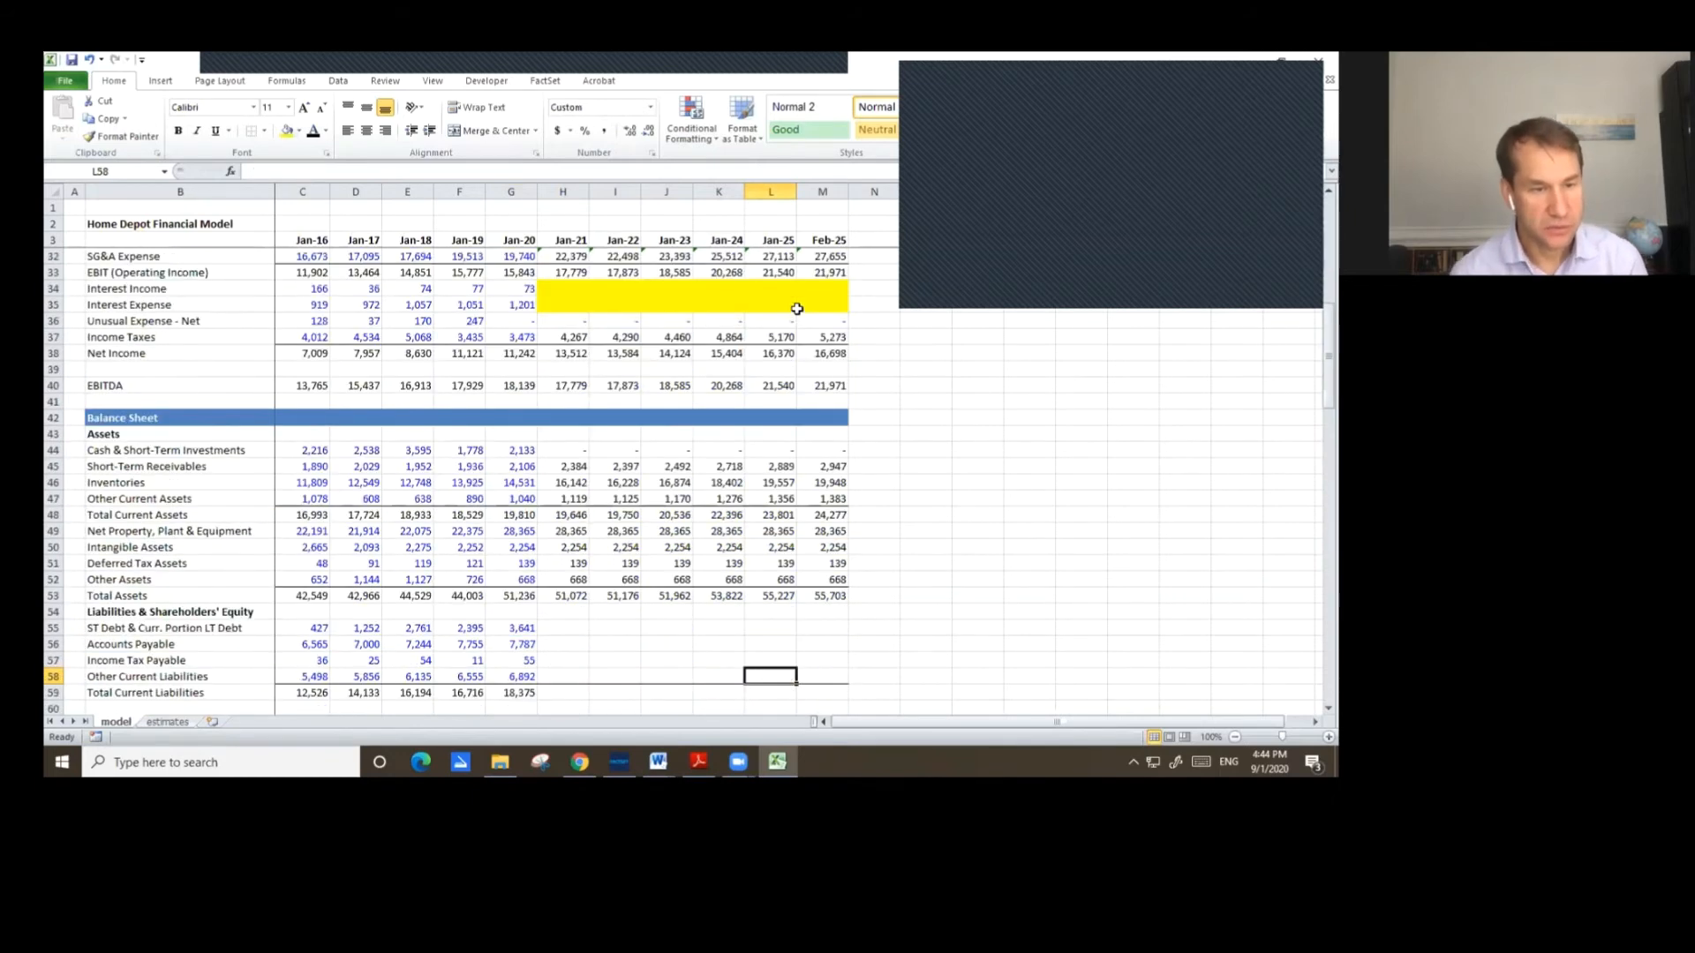
key("Left")
key("Left")
key("Left")
key("Left")
key("Left")
key("Up")
key("Up")
key("Up")
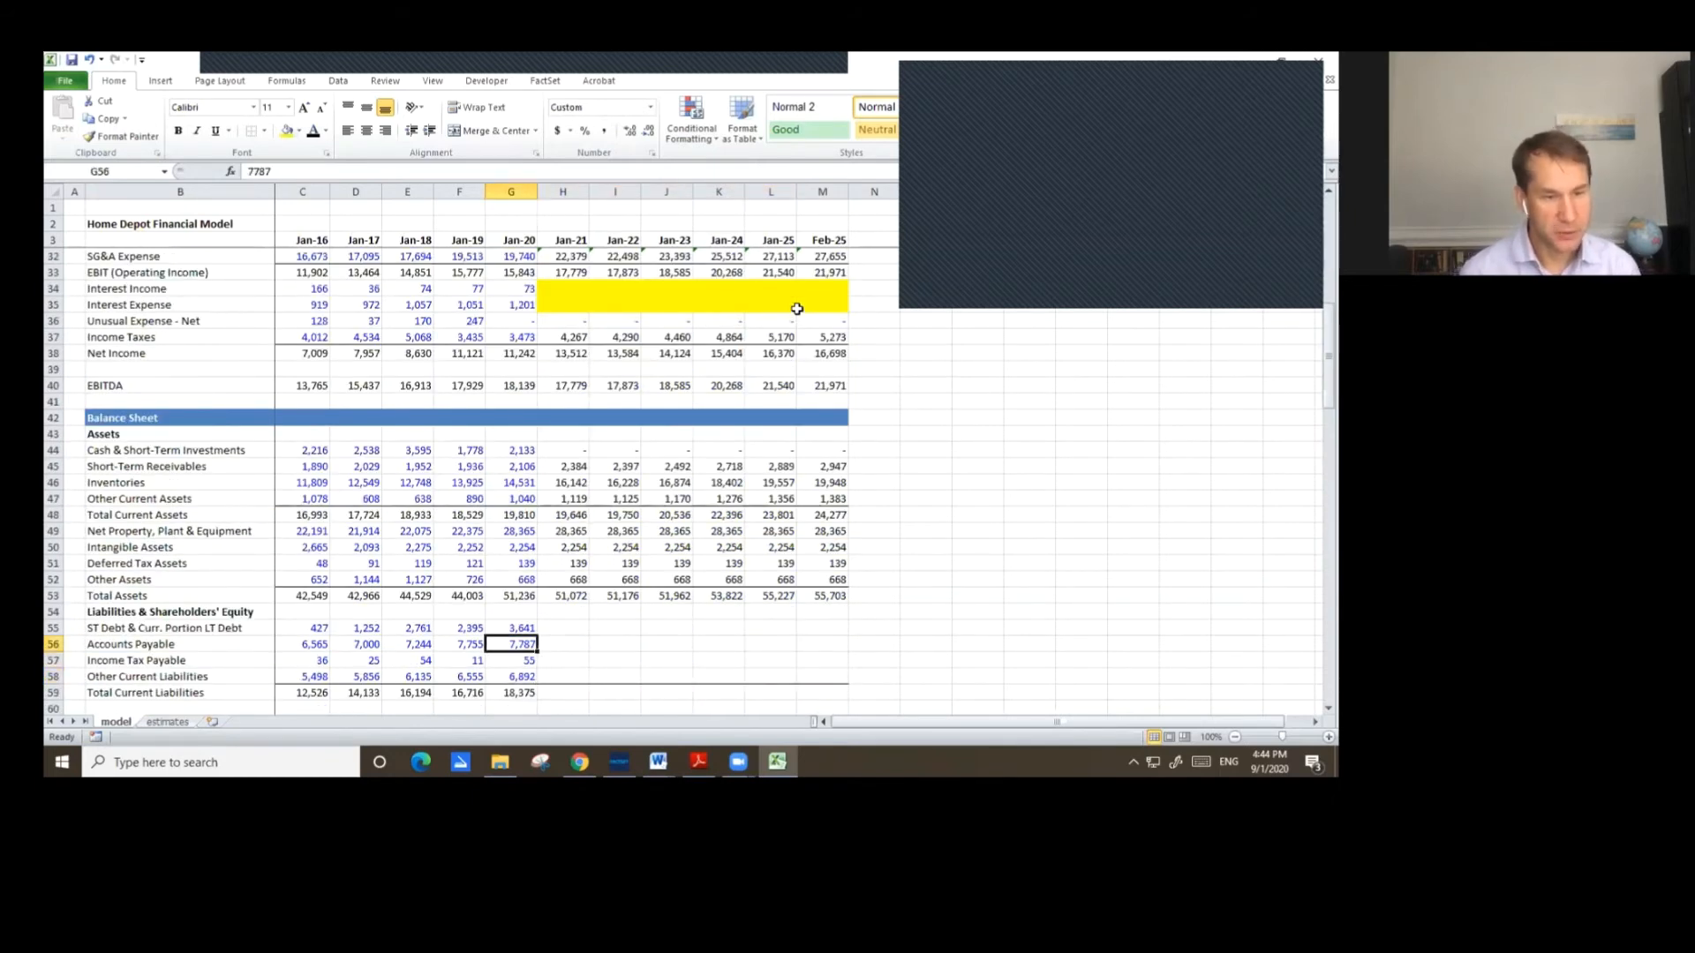
key("Right")
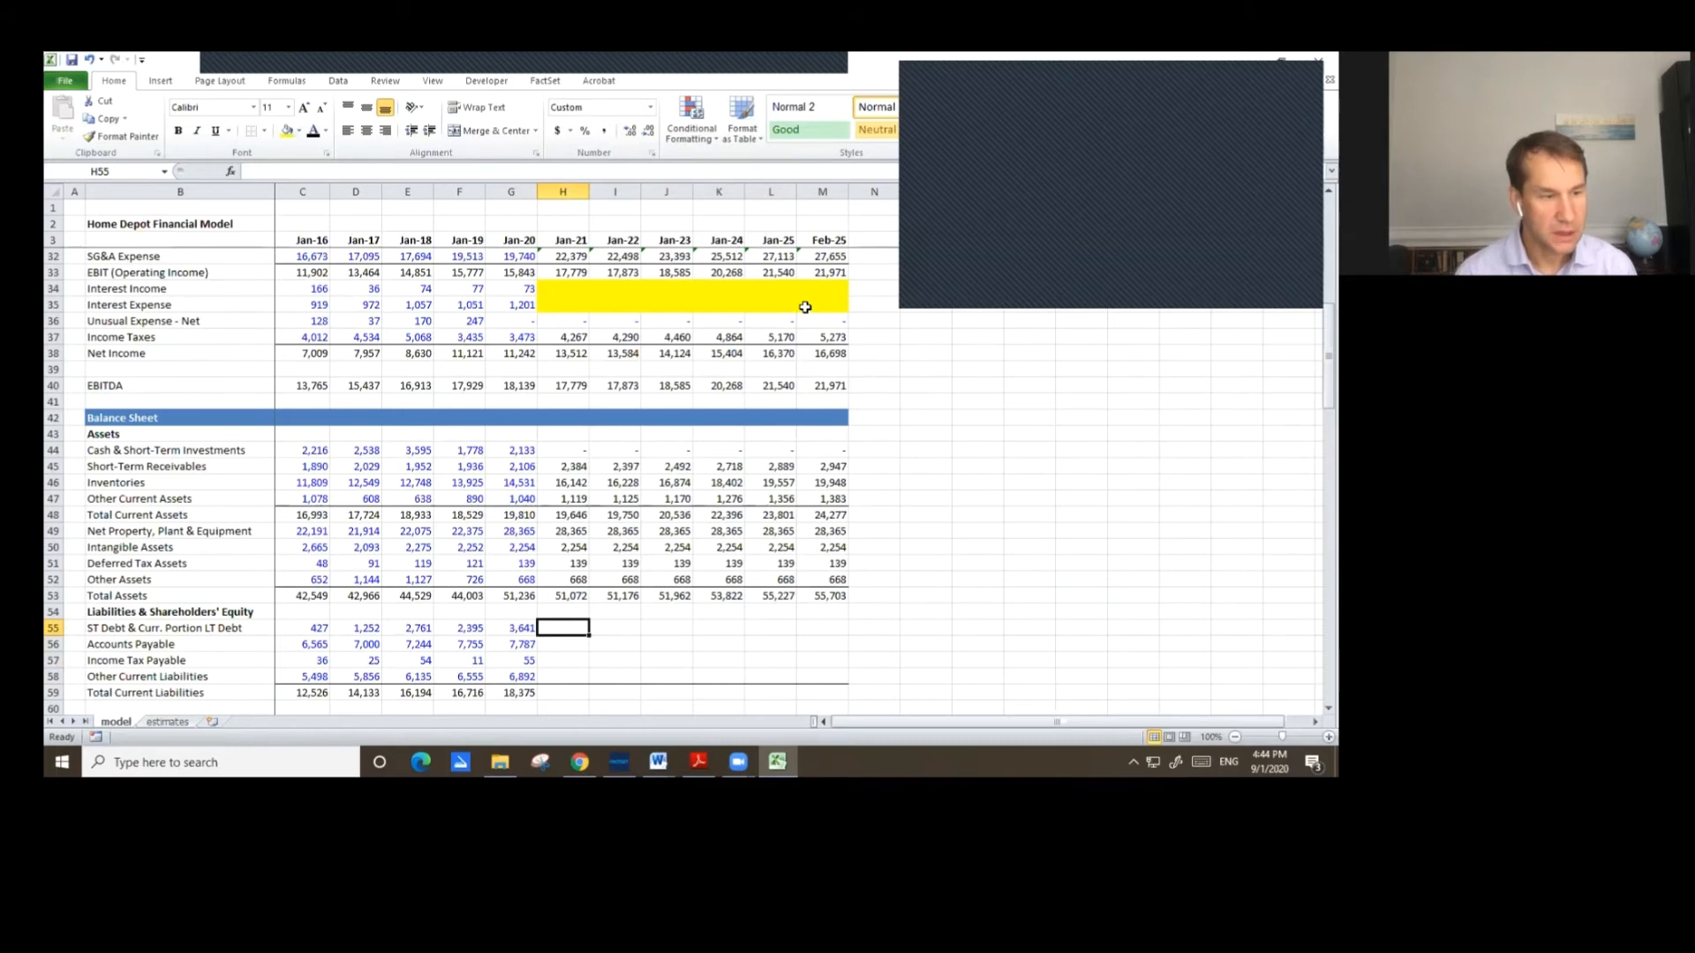
scroll(1011, 508, "down", 2)
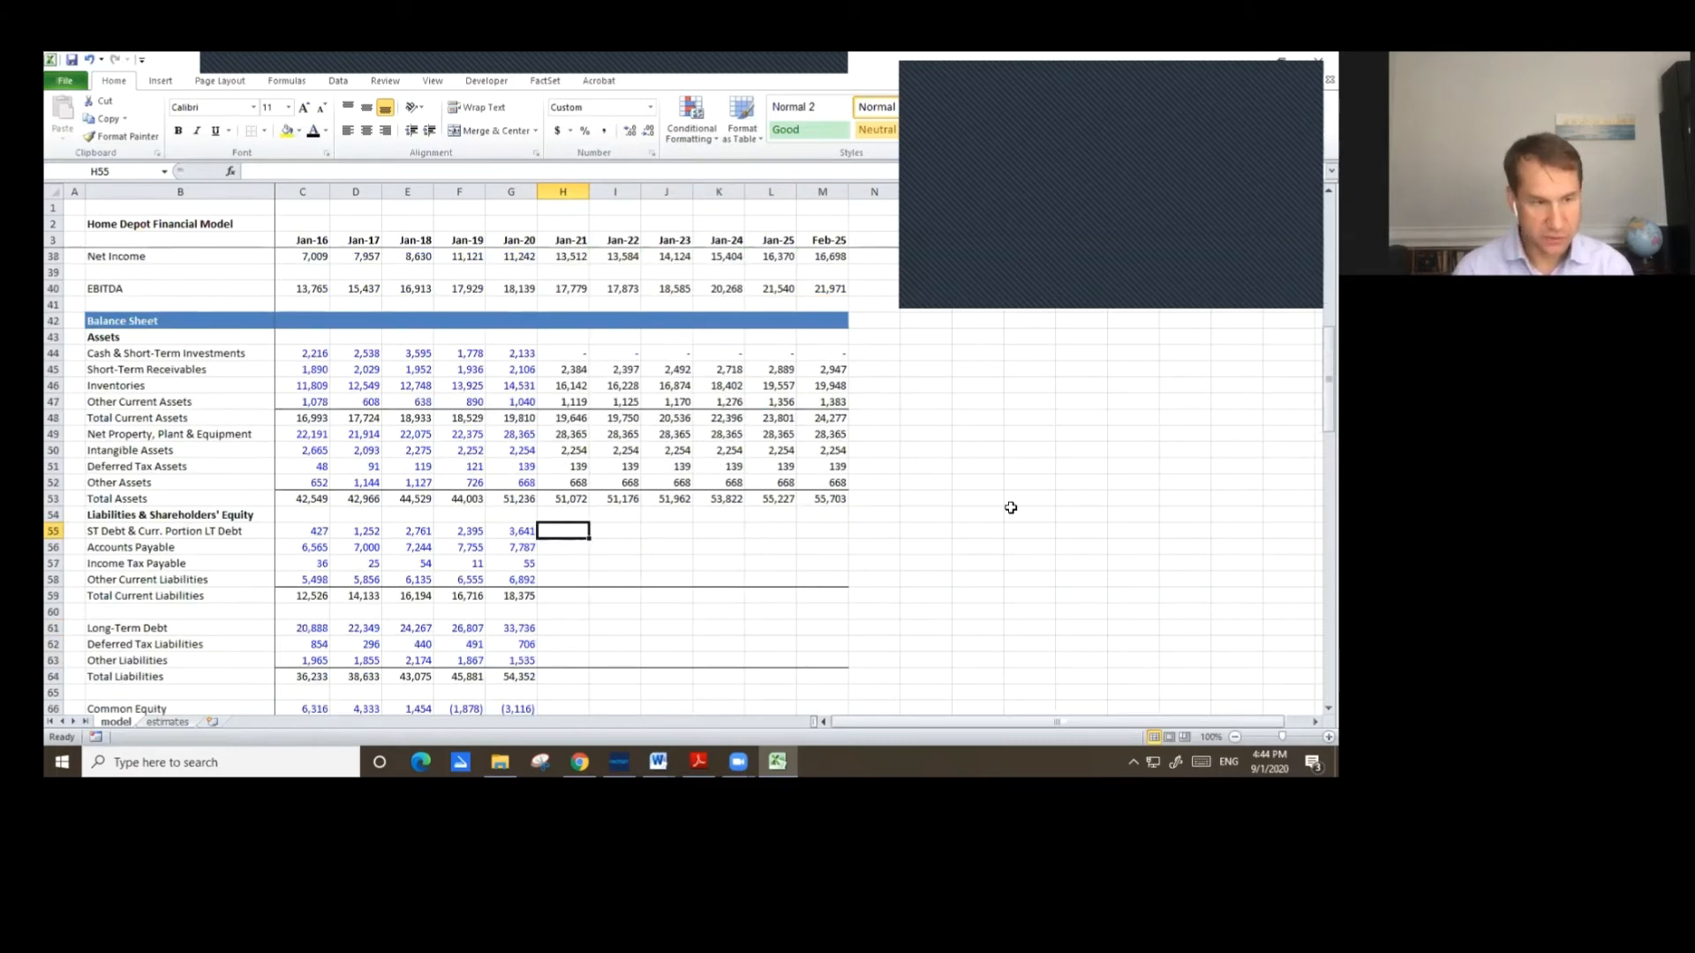
type("=")
key("Page_Down")
key("Page_Down")
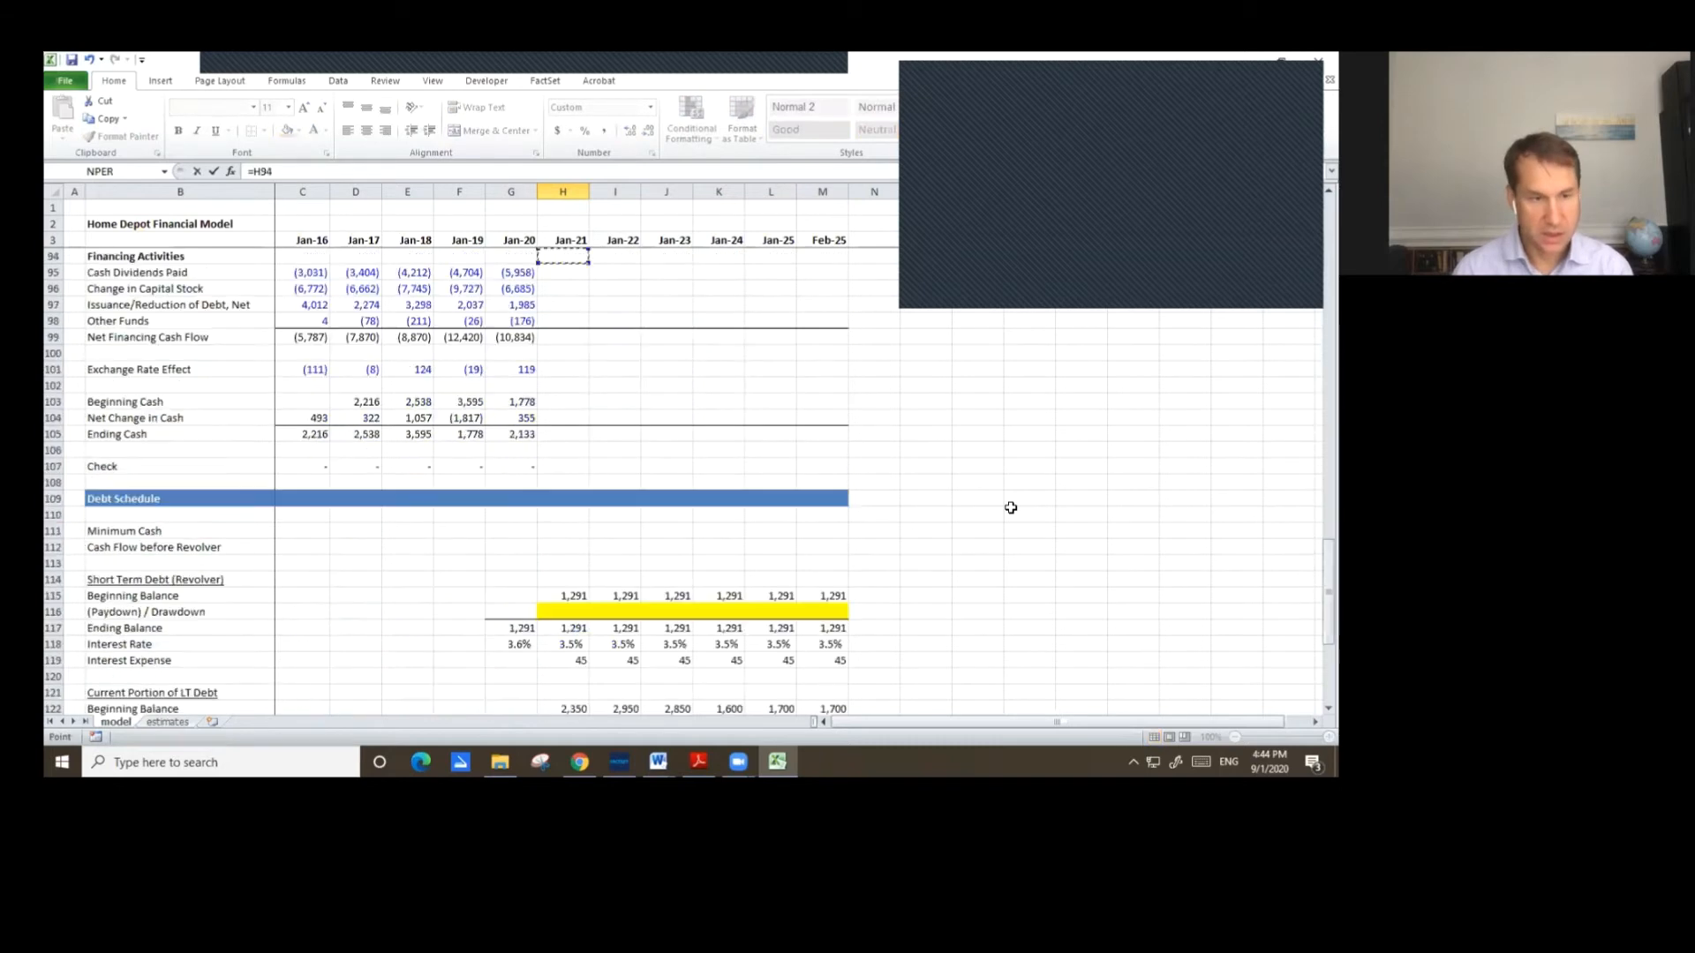
key("Down")
key("Down")
key("Down")
key("Down")
key("Down")
key("Down")
key("Down")
key("Down")
key("Down")
key("Down")
key("Down")
key("Down")
key("Down")
key("Down")
key("Down")
key("Down")
key("Down")
key("Down")
key("Down")
key("Down")
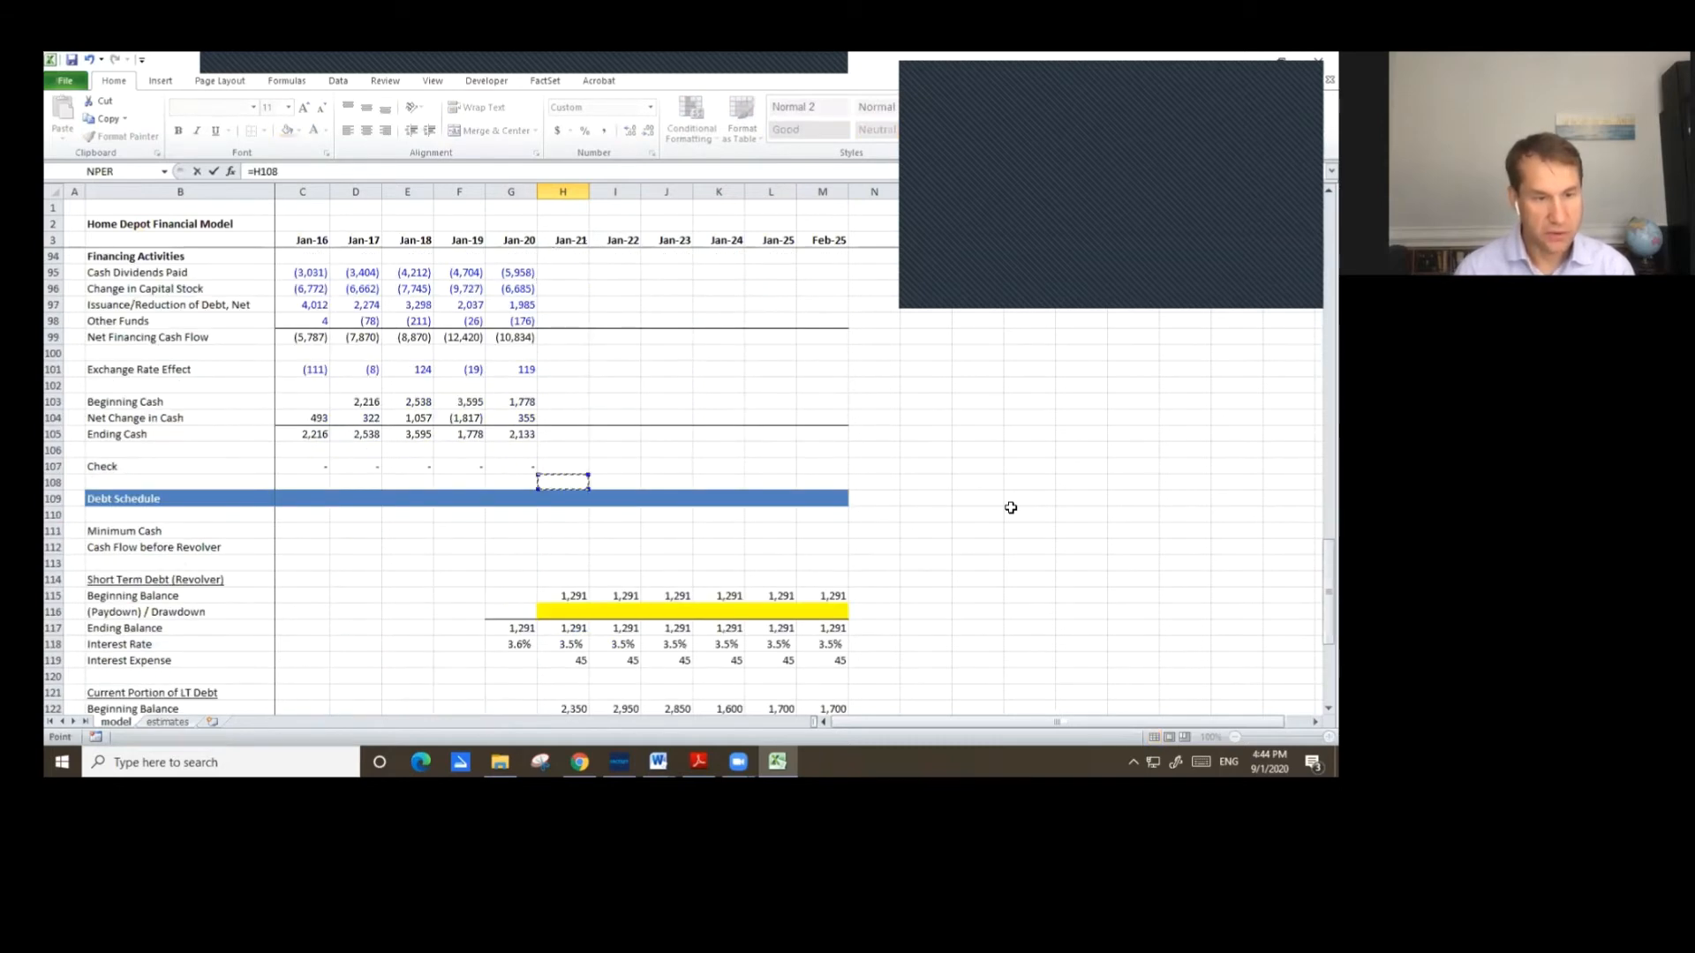
key("Up")
key("Up")
key("Up")
key("Up")
key("Up")
key("Up")
key("Up")
key("Up")
key("Up")
key("Up")
key("Up")
key("Up")
key("Up")
key("Up")
key("Up")
key("Up")
key("Up")
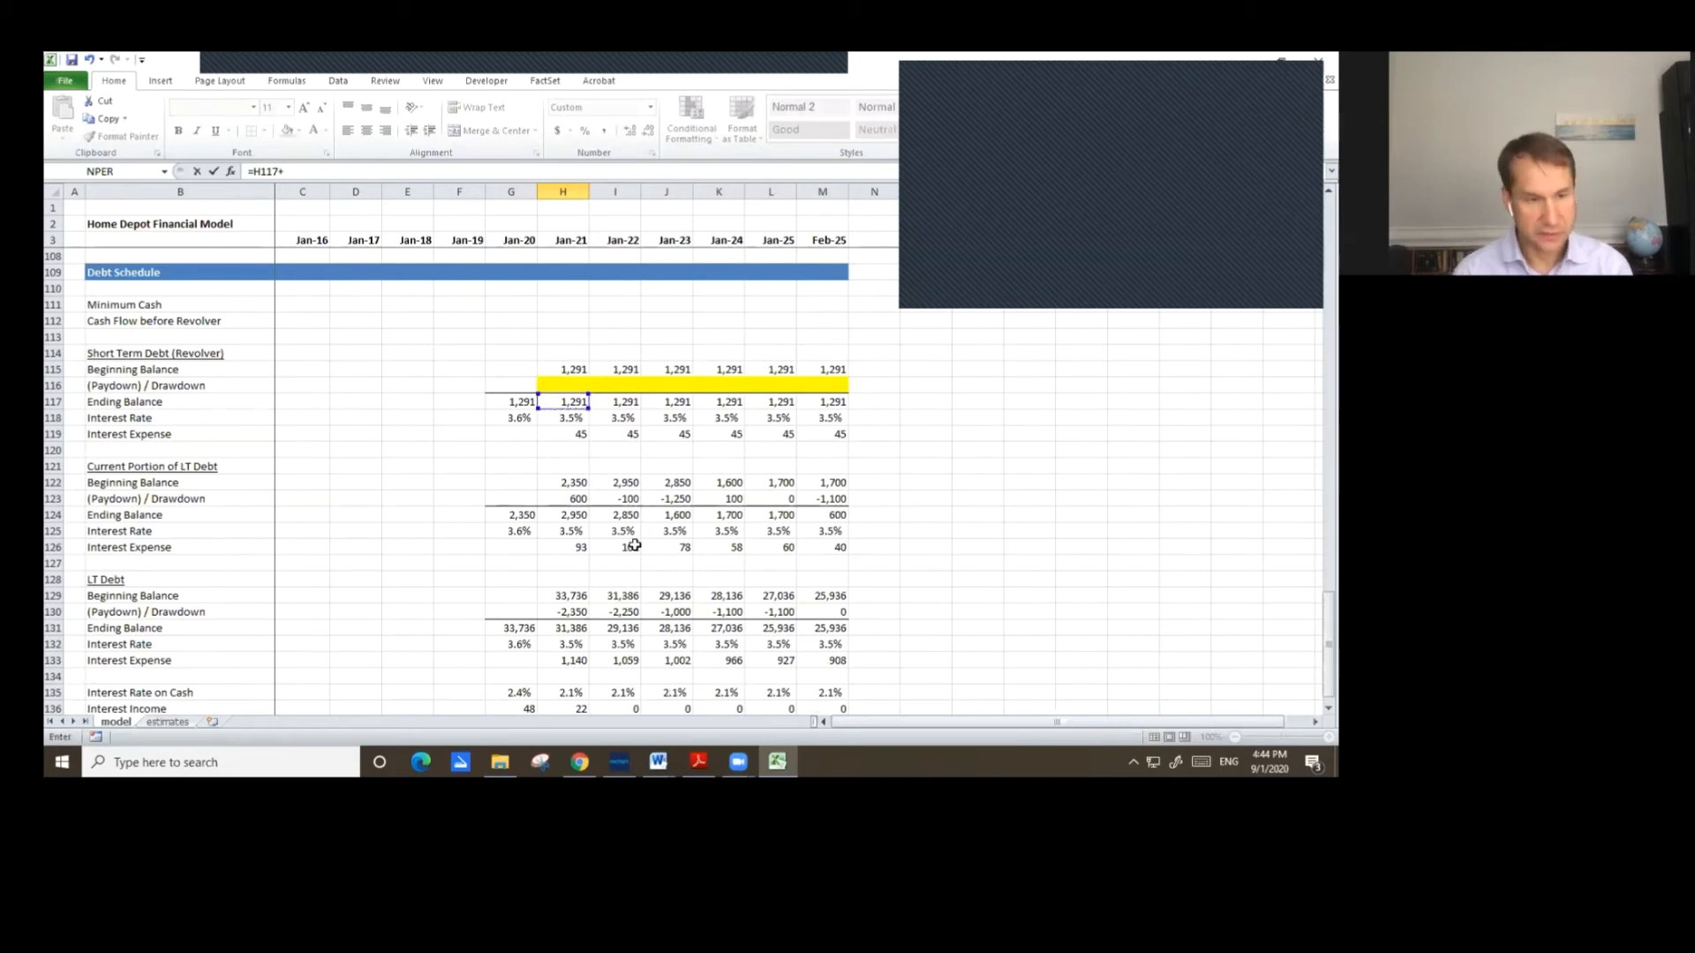
left_click(578, 517)
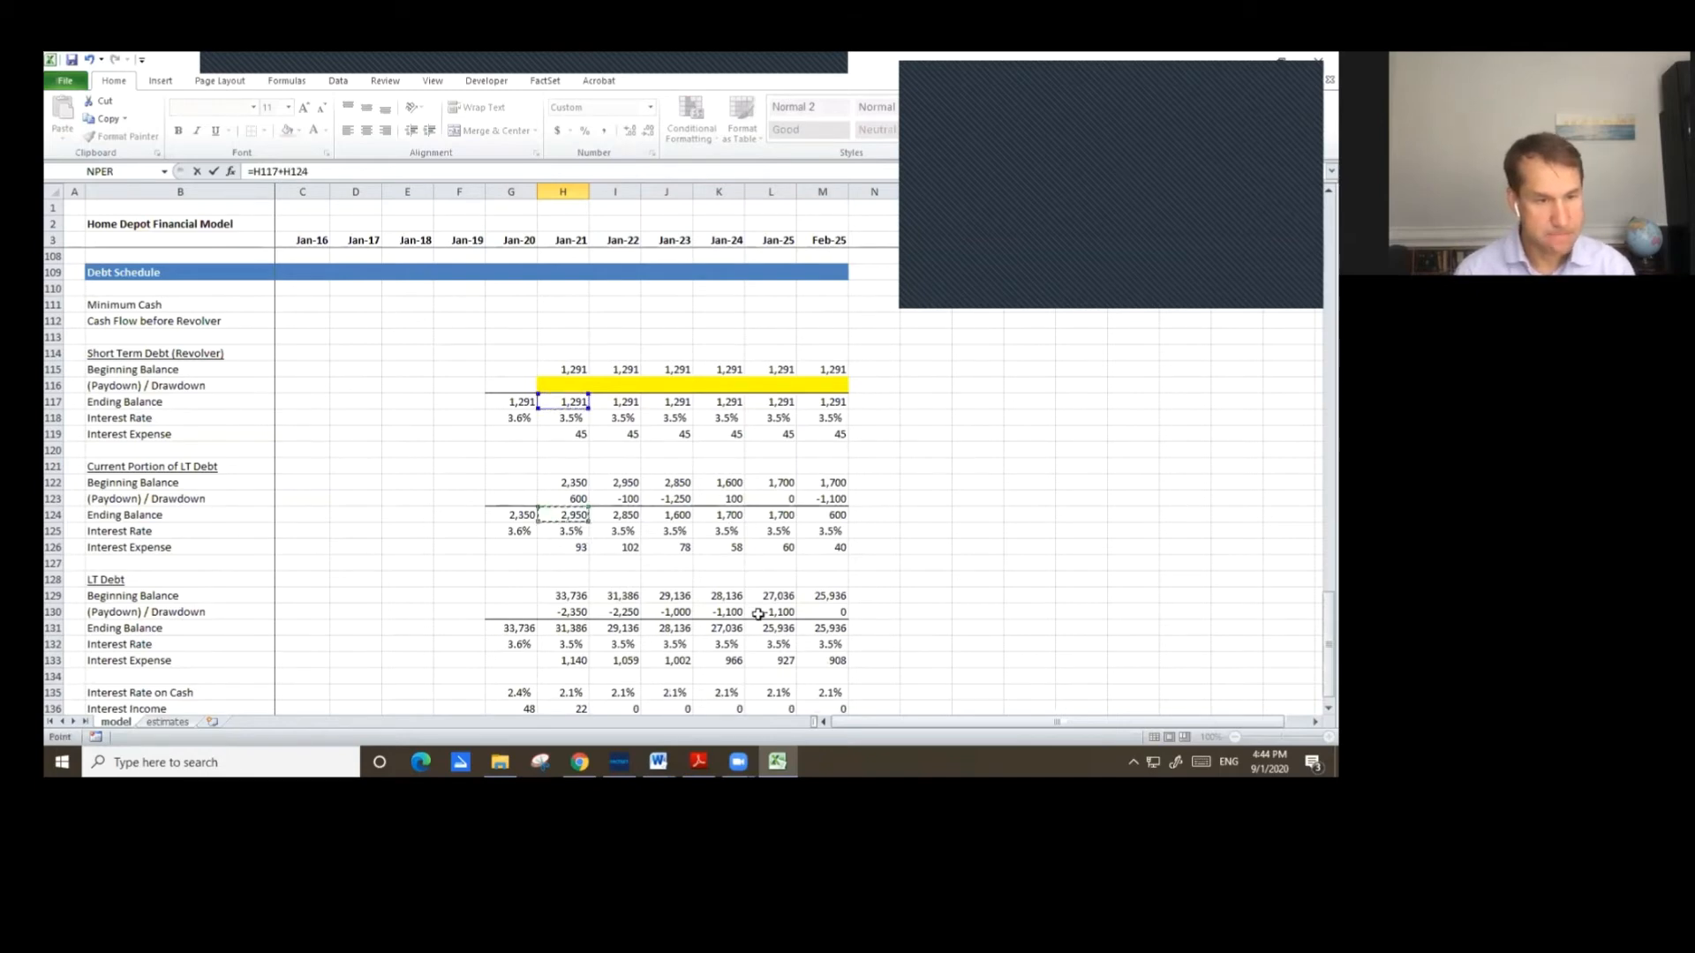
key("Return")
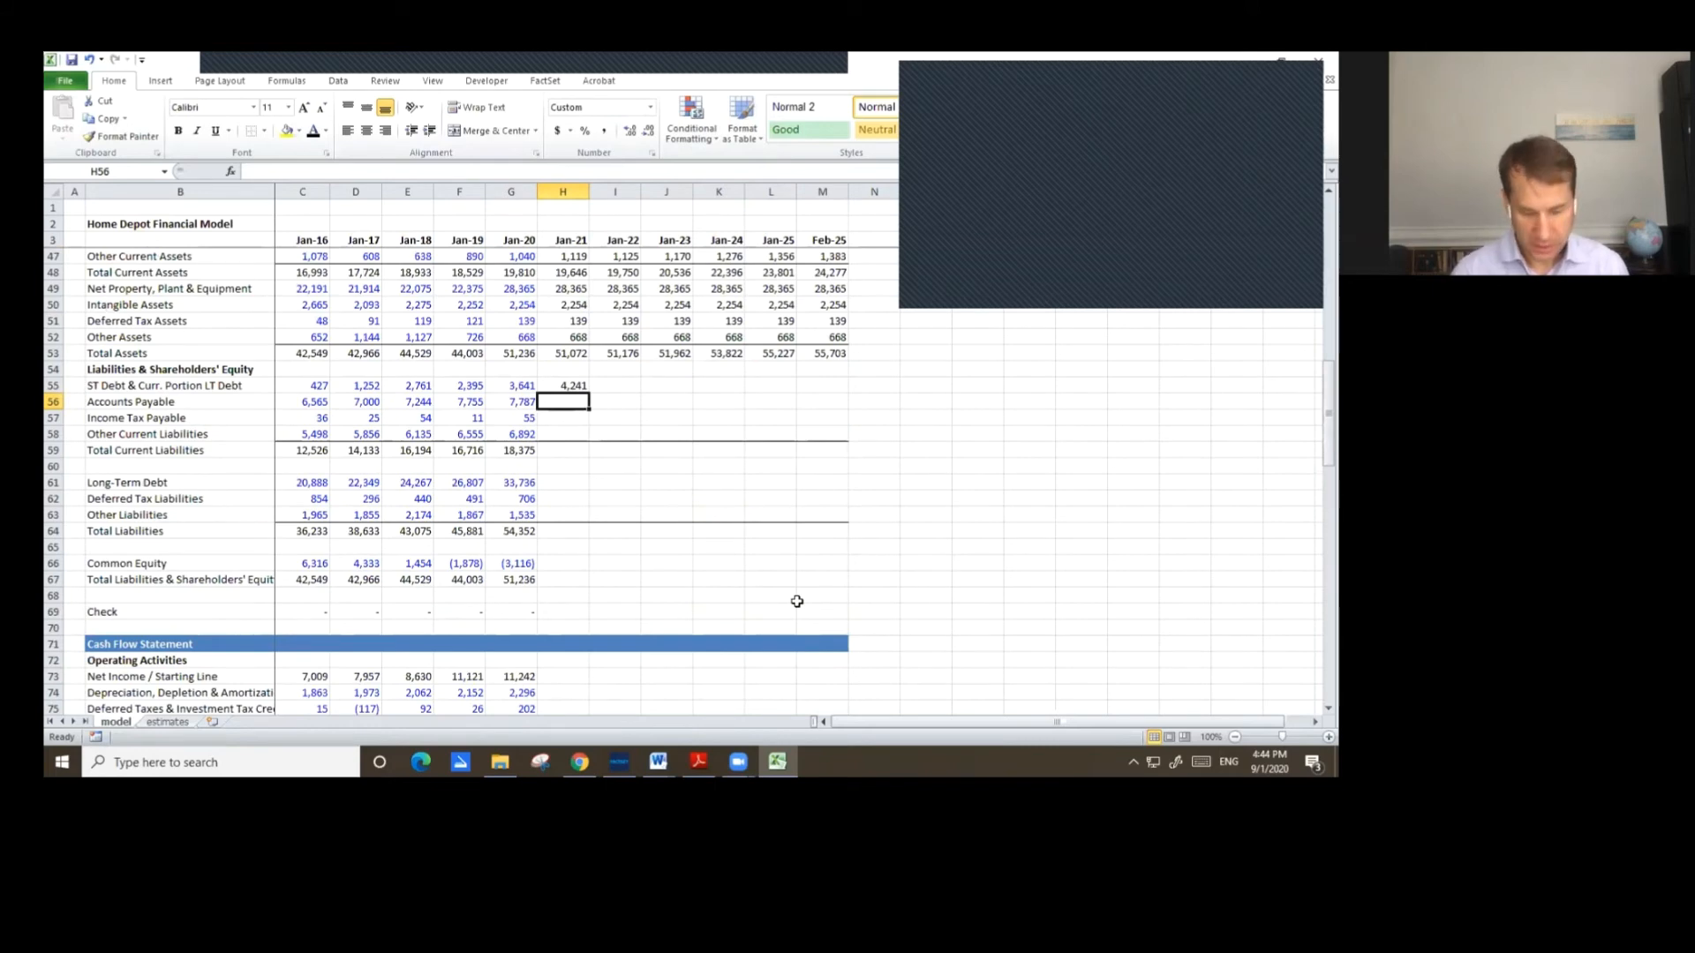
Calculate Jan-21 Accounts Payable as Days in Payables times COGS divided by 365.
type("=")
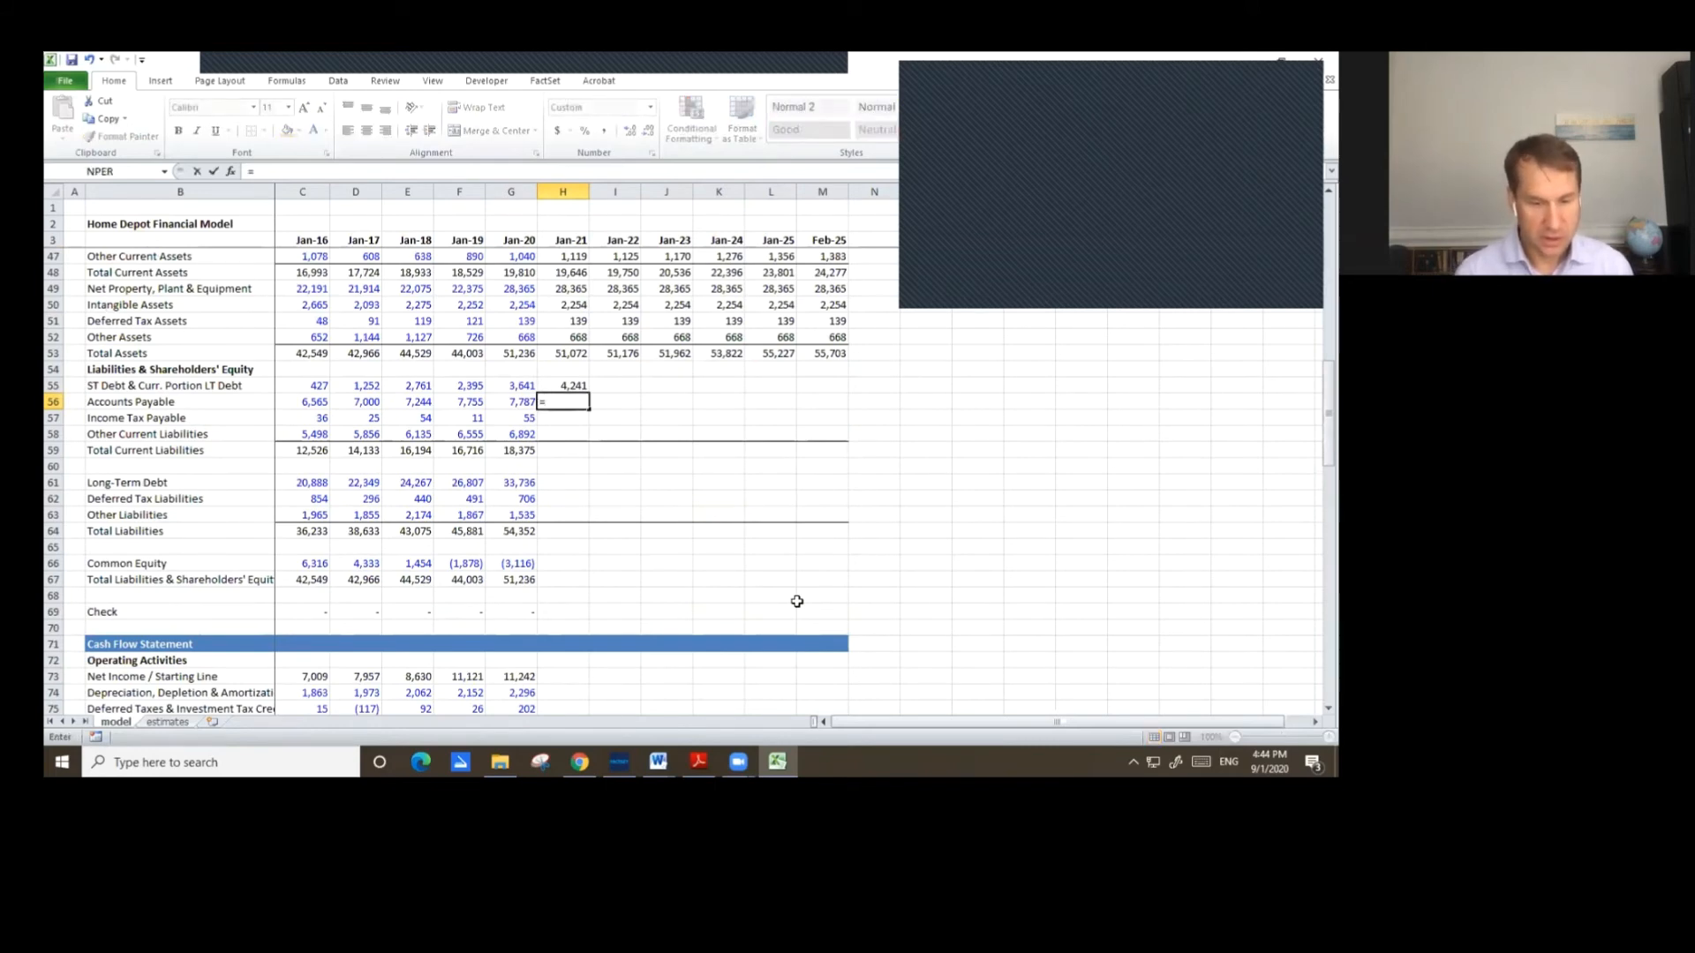
key("Page_Up")
key("Page_Up")
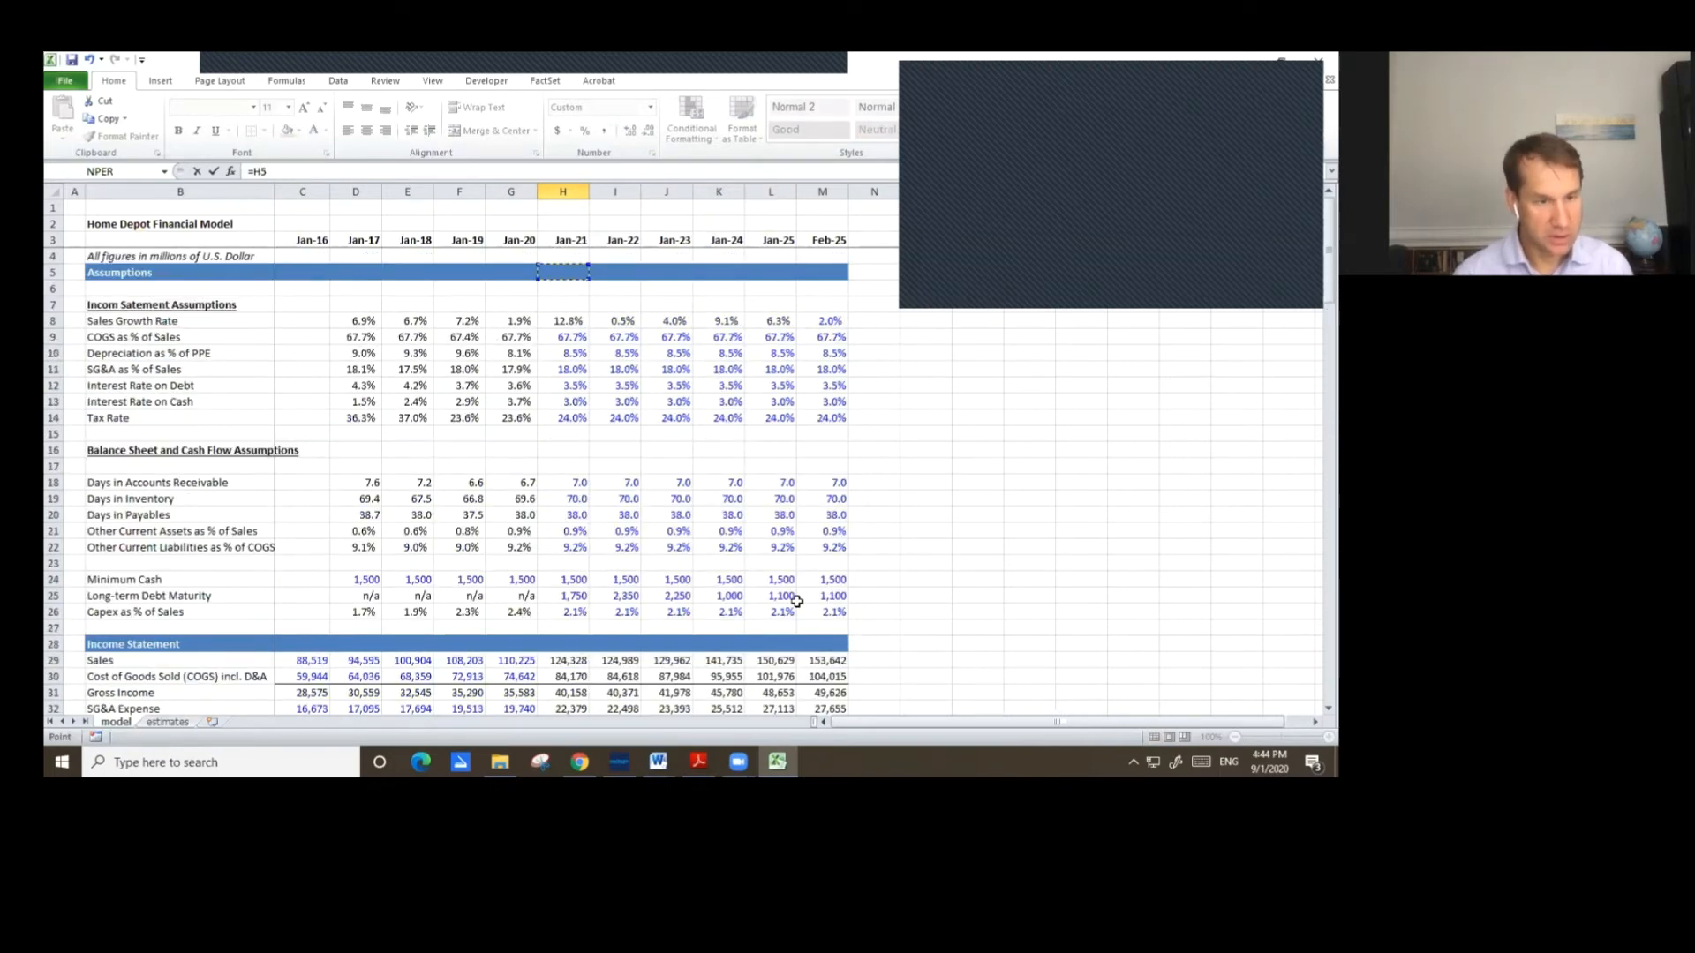
key("Down")
key("Down")
key("Down")
key("Down")
key("Down")
key("Down")
key("Down")
key("Down")
key("Down")
key("Down")
key("Down")
key("Down")
key("Down")
key("Down")
key("Down")
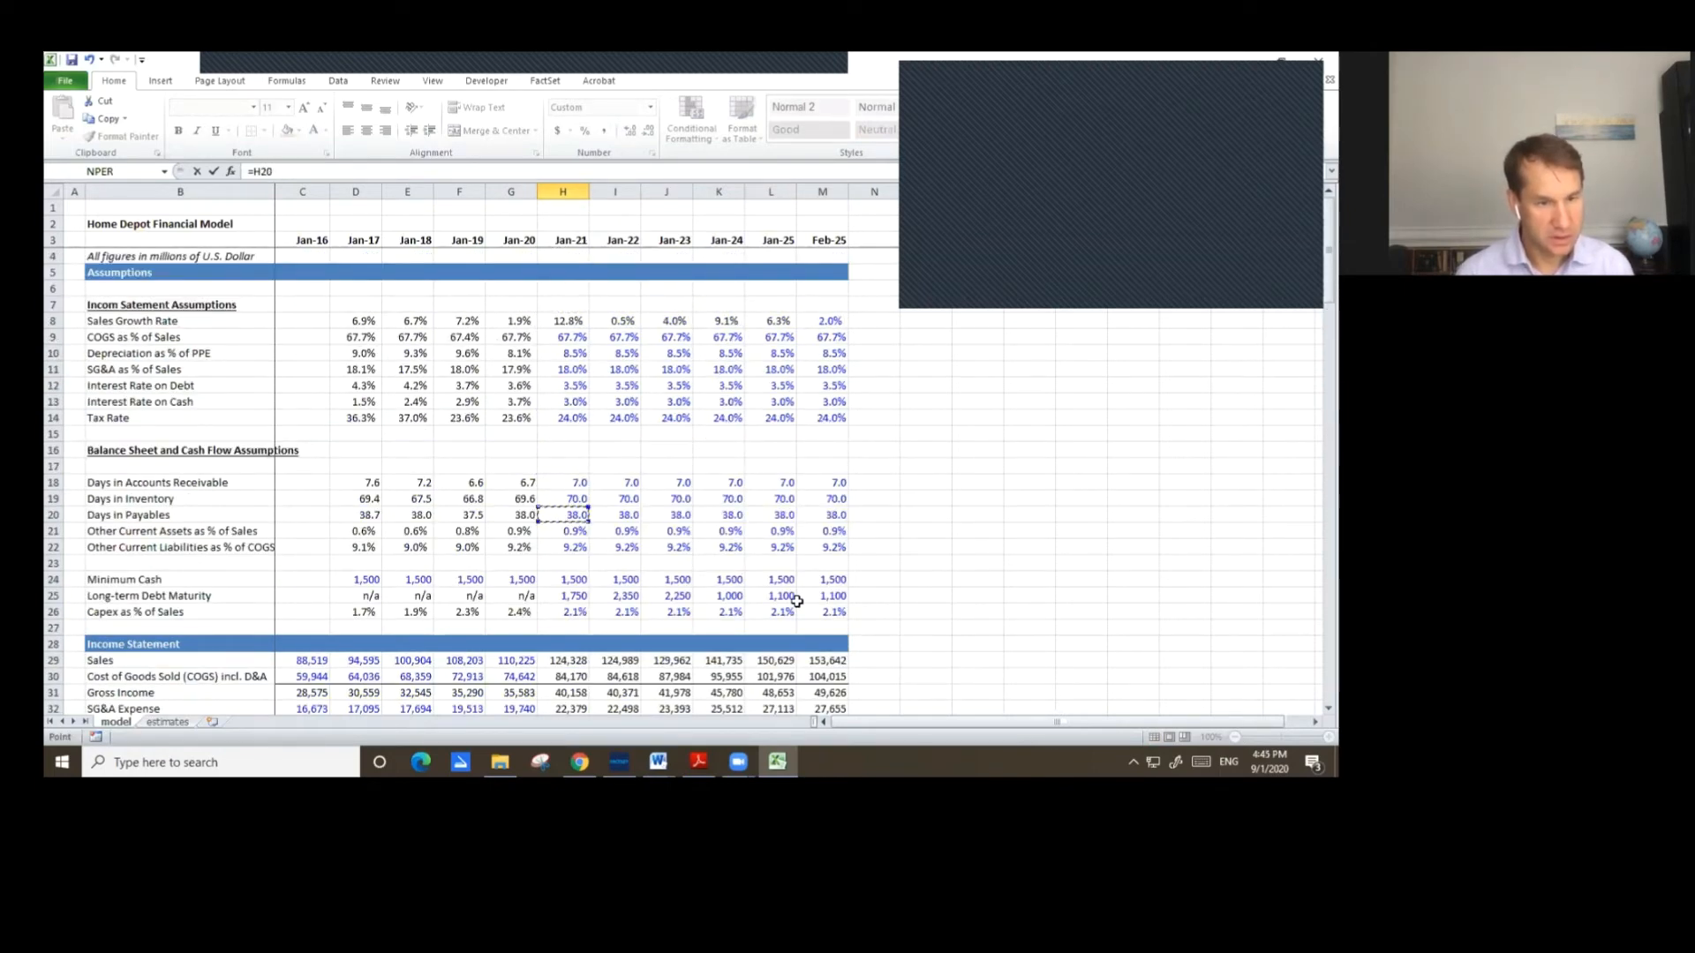
type("*")
key("Up")
key("Up")
key("Up")
key("Up")
key("Up")
key("Up")
key("Up")
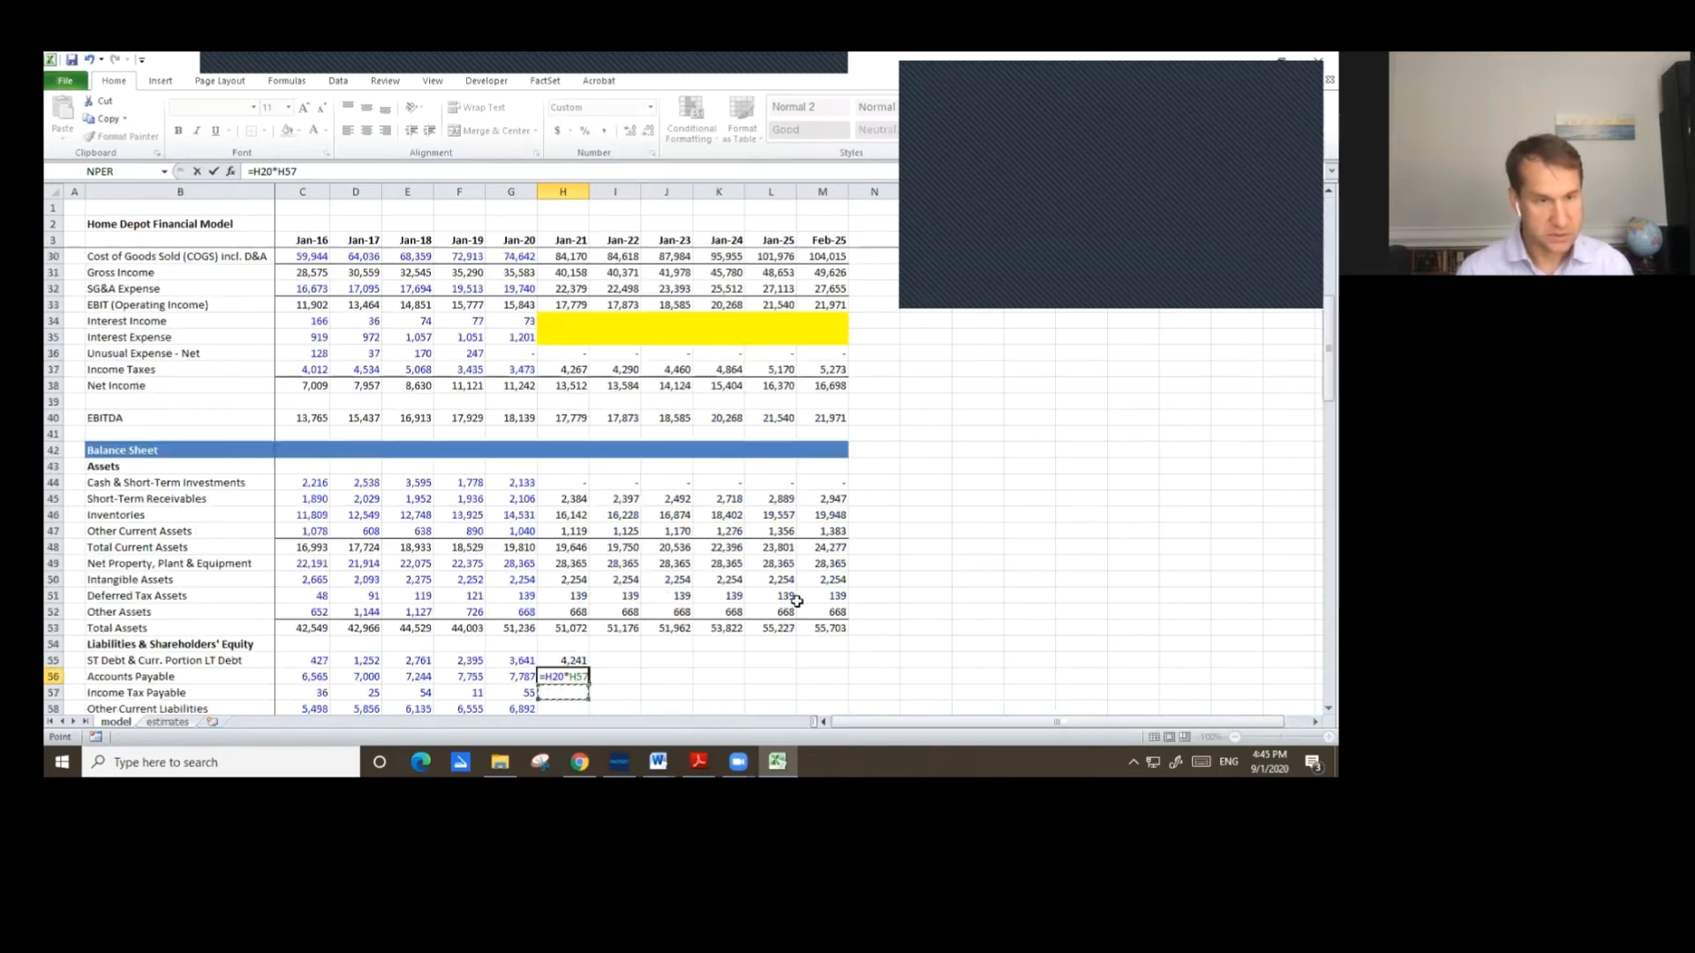
key("Up")
key("Up")
key("Up")
key("Up")
key("Up")
key("Up")
key("Up")
key("Up")
key("Up")
key("Up")
key("Up")
key("Up")
key("Up")
key("Up")
key("Up")
key("Up")
key("Up")
key("Up")
key("Up")
key("Up")
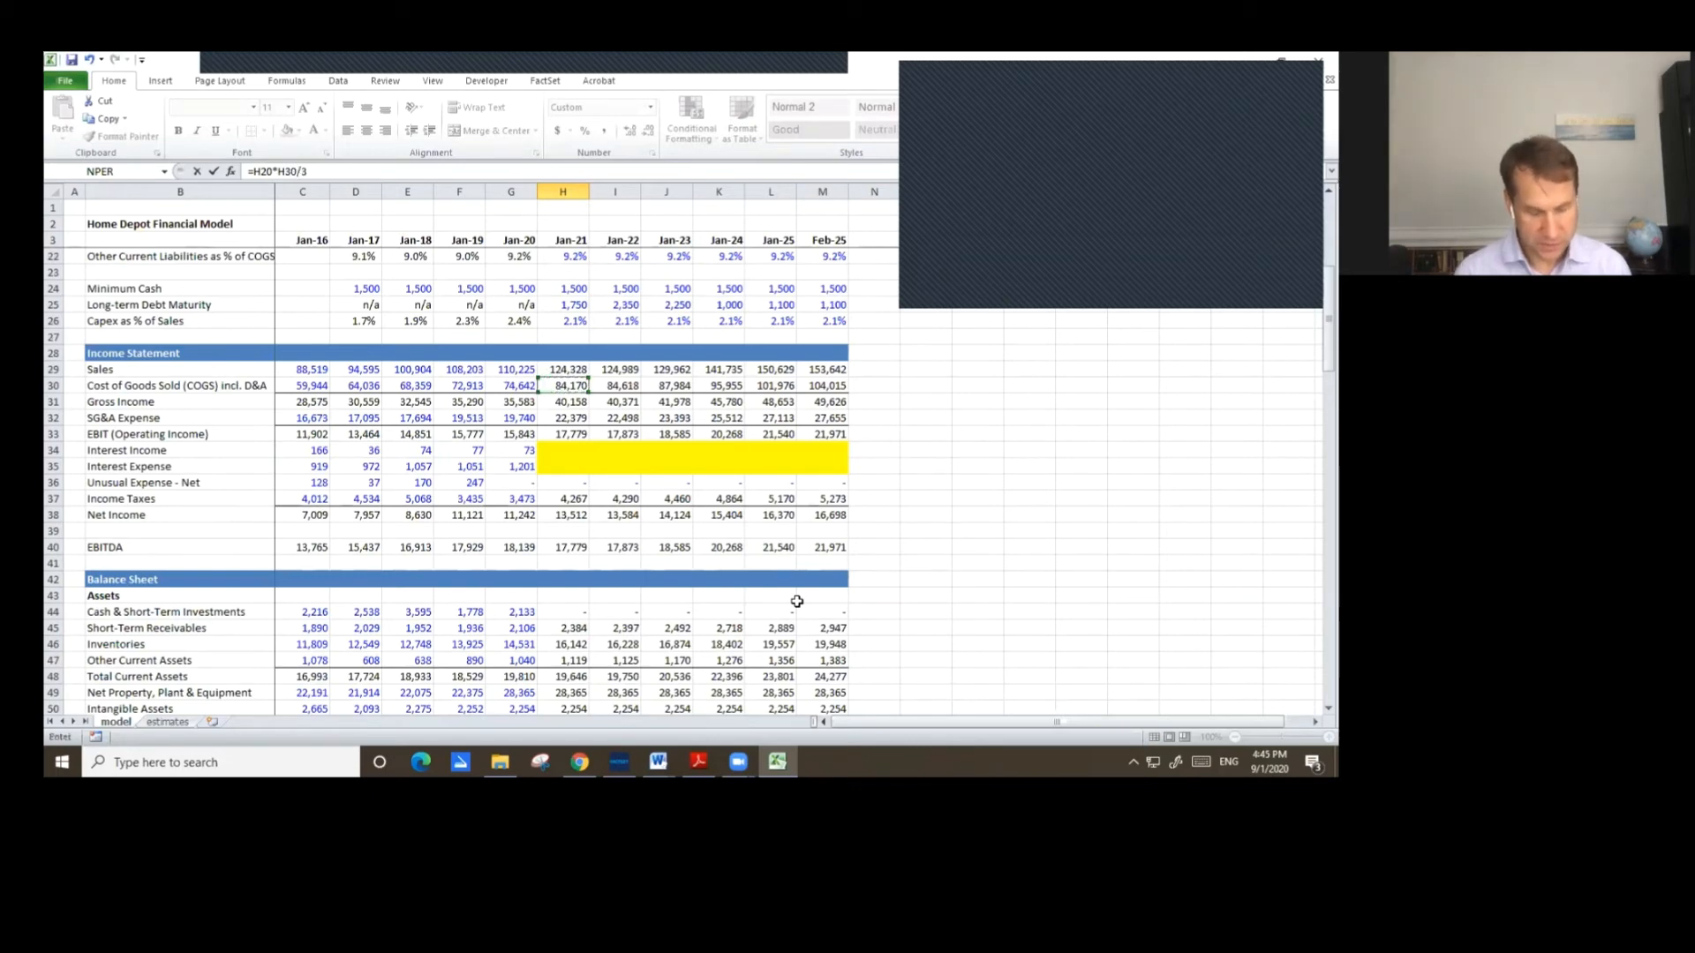
key("Return")
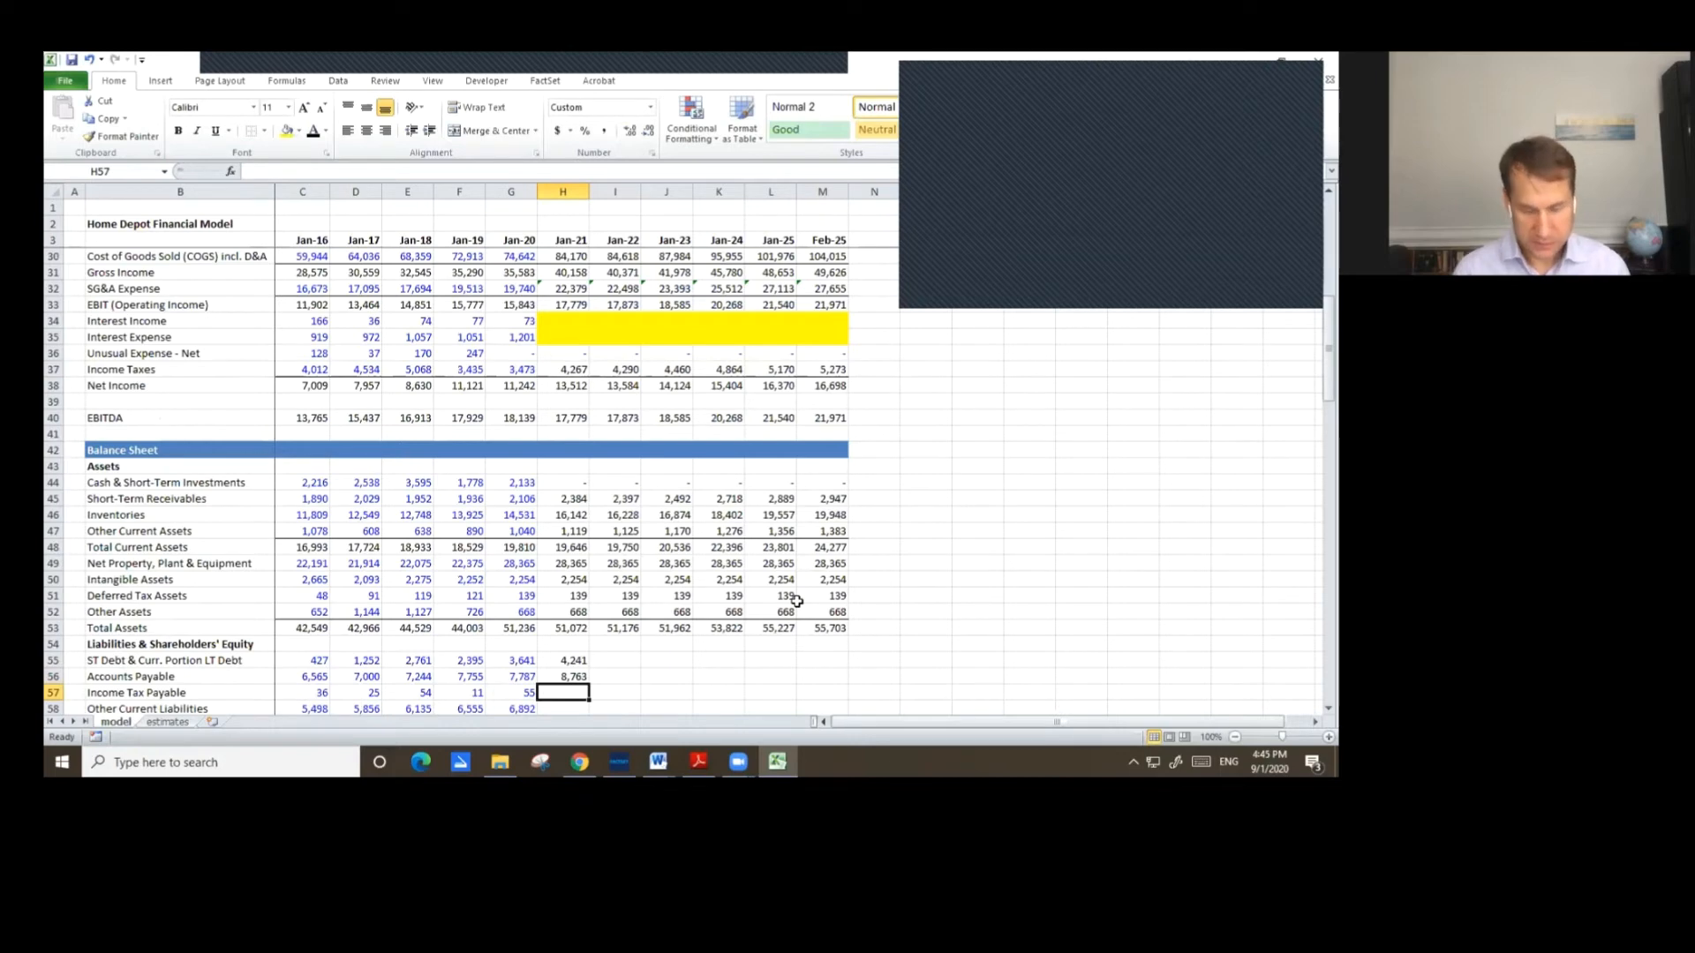
Carry forward the Jan-20 Income Tax Payable into Jan-21.
type("=")
key("Left")
key("Return")
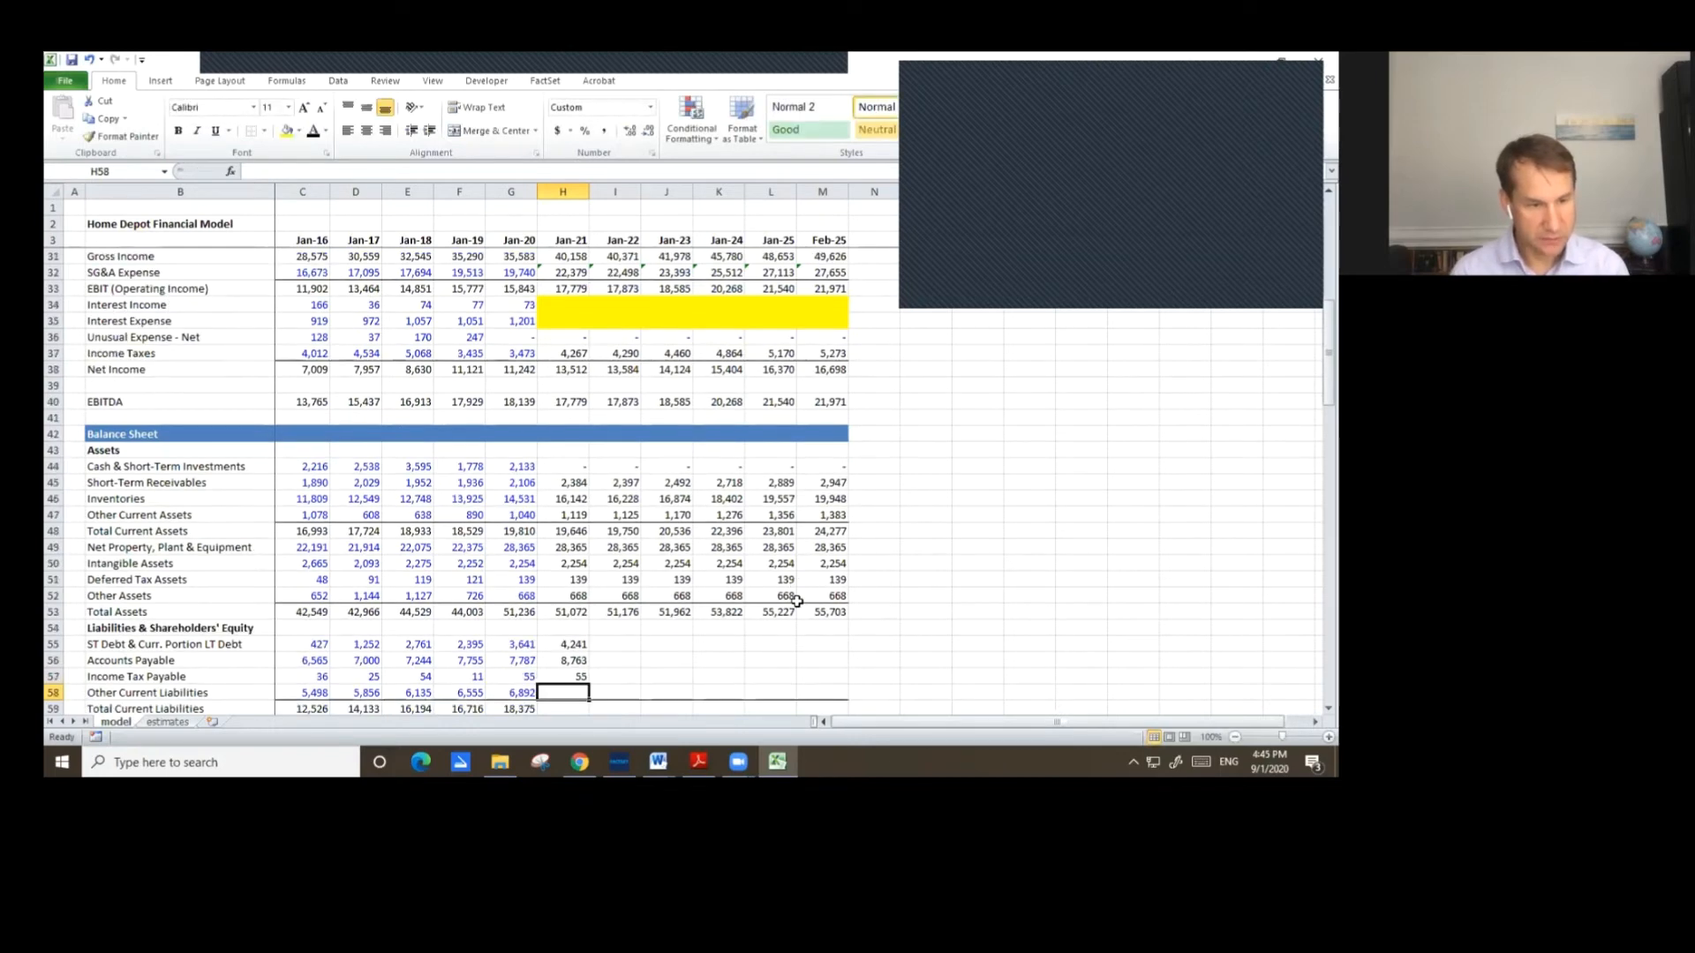
Calculate Jan-21 Other Current Liabilities as Other Current Liabilities as % of COGS times COGS.
type("=")
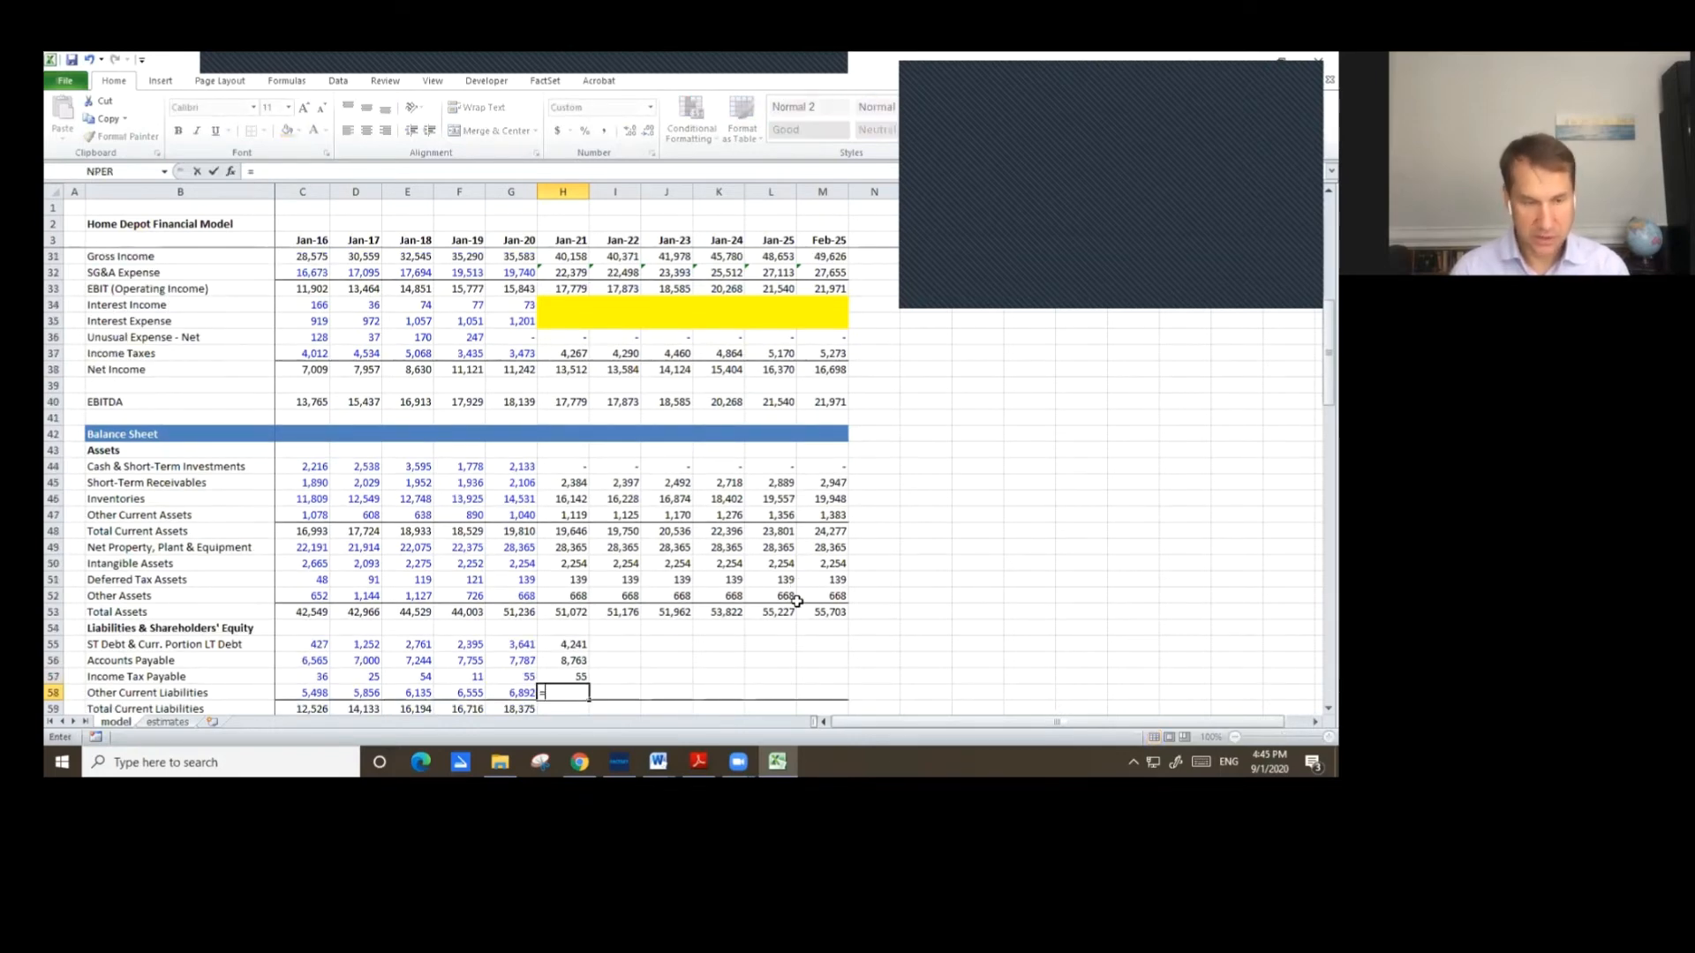
key("Up")
key("Up")
key("Up")
key("Up")
key("Up")
key("Up")
key("Up")
key("Up")
key("Up")
key("Up")
key("Up")
key("Up")
key("Up")
key("Up")
key("Up")
key("Up")
key("Up")
key("Up")
key("Up")
key("Up")
key("Down")
key("Down")
key("Down")
key("Down")
key("Down")
key("Down")
key("Down")
key("Down")
key("Down")
key("Down")
key("Down")
key("Down")
key("Down")
key("Down")
key("Down")
key("Down")
key("Down")
key("Down")
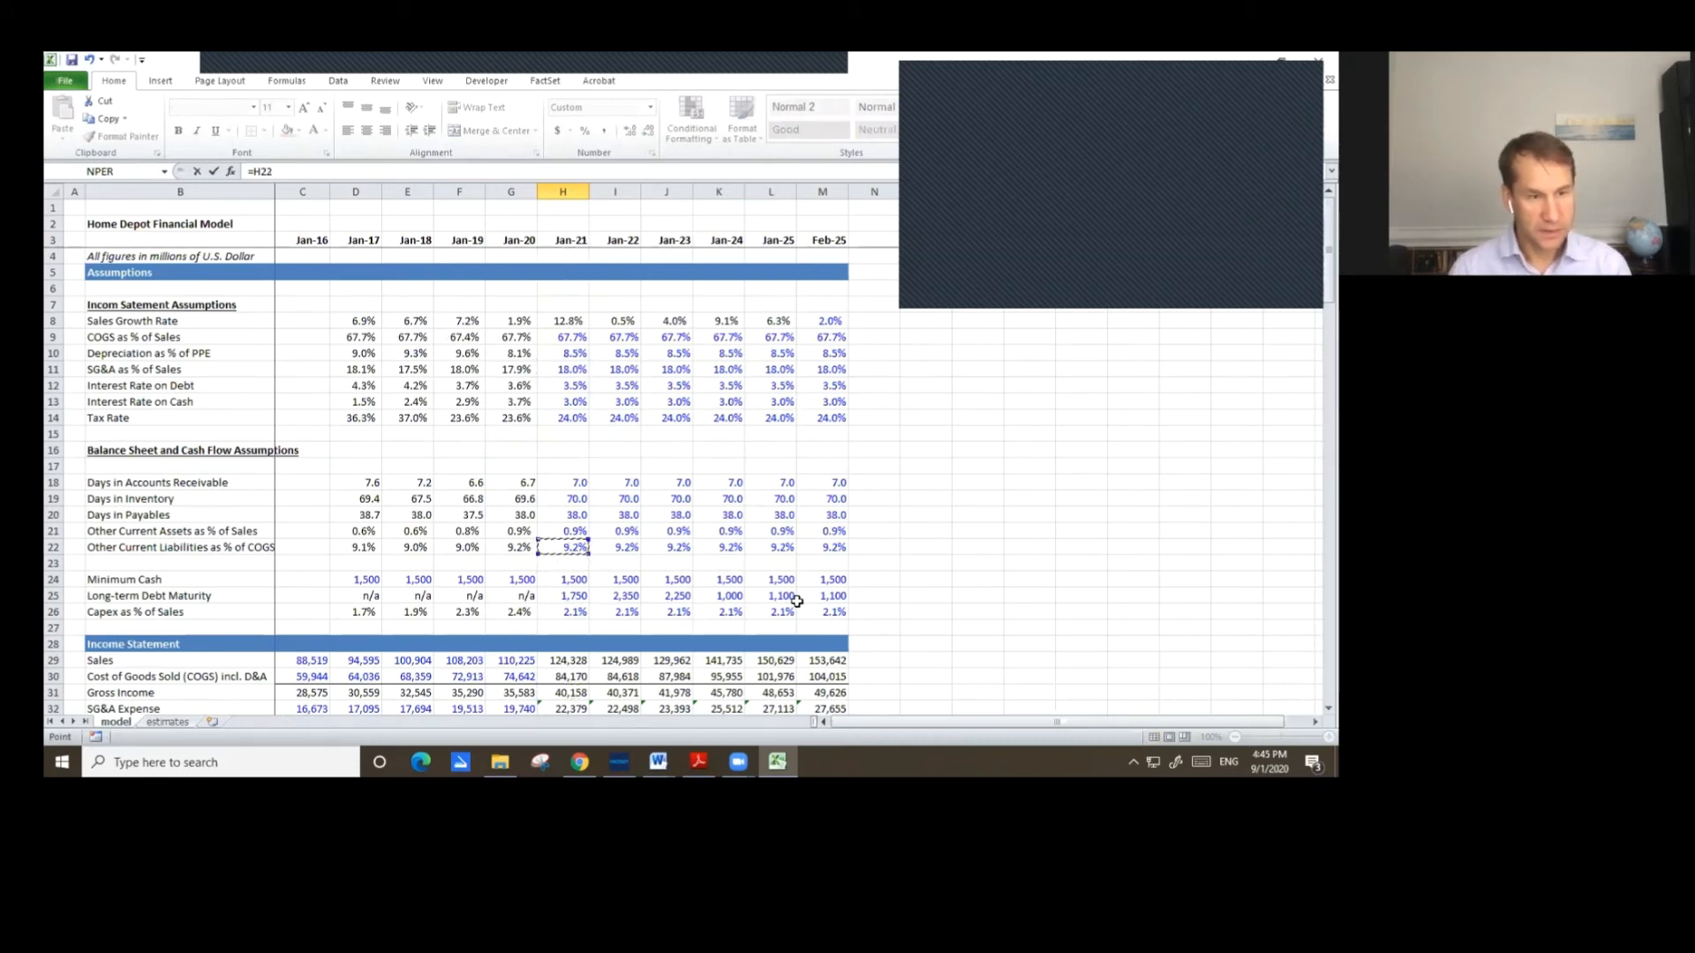
type("*")
key("Down")
key("Up")
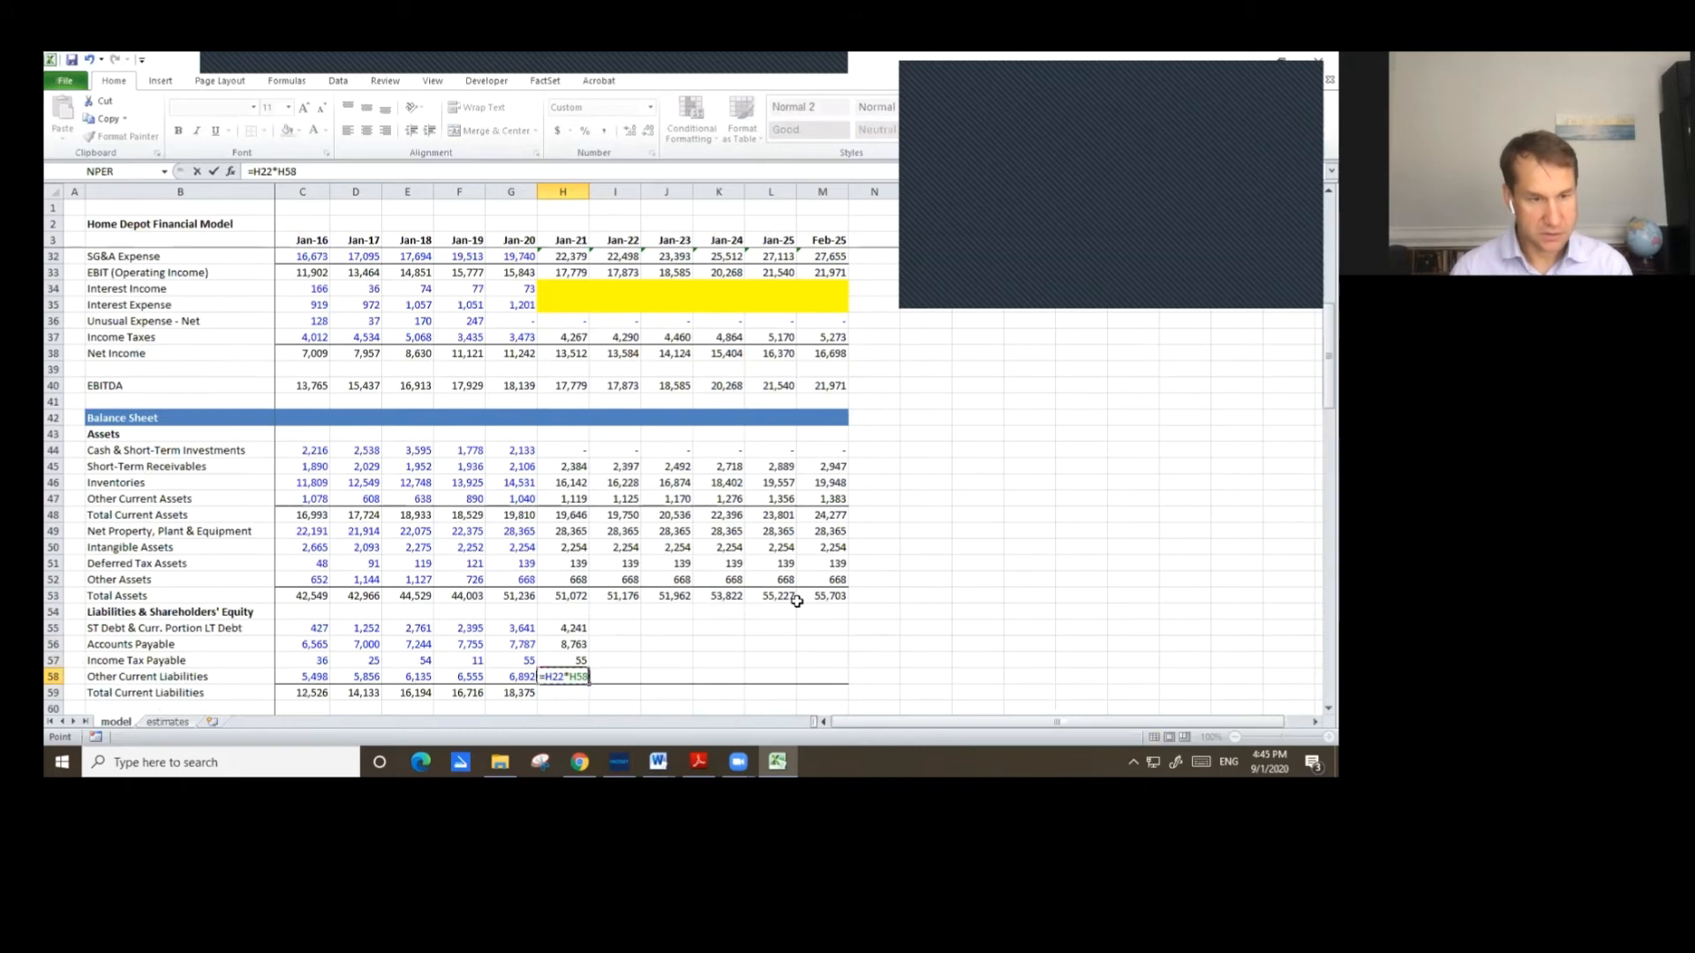
key("Up")
key("Up")
key("Up")
key("Up")
key("Up")
key("Up")
key("Up")
key("Up")
key("Up")
key("Up")
key("Up")
key("Up")
key("Up")
key("Up")
key("Up")
key("Up")
key("Up")
key("Up")
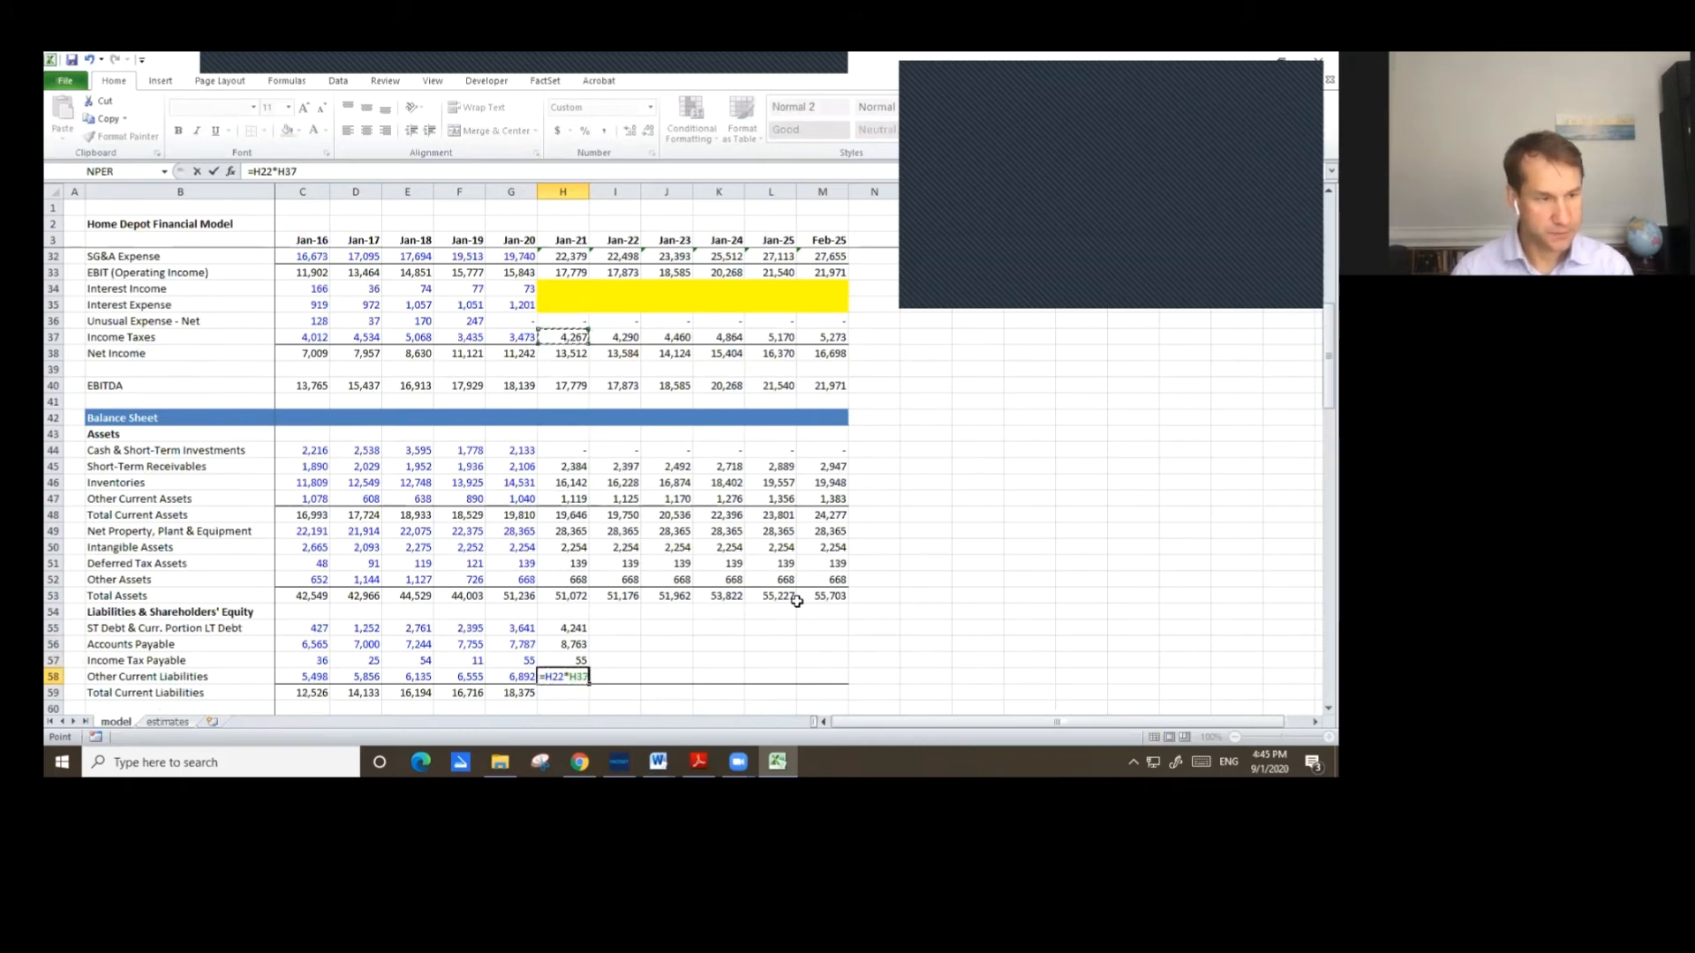
key("Up")
key("Up")
key("Up")
key("Up")
key("Up")
key("Up")
key("Up")
key("Up")
key("Up")
key("Up")
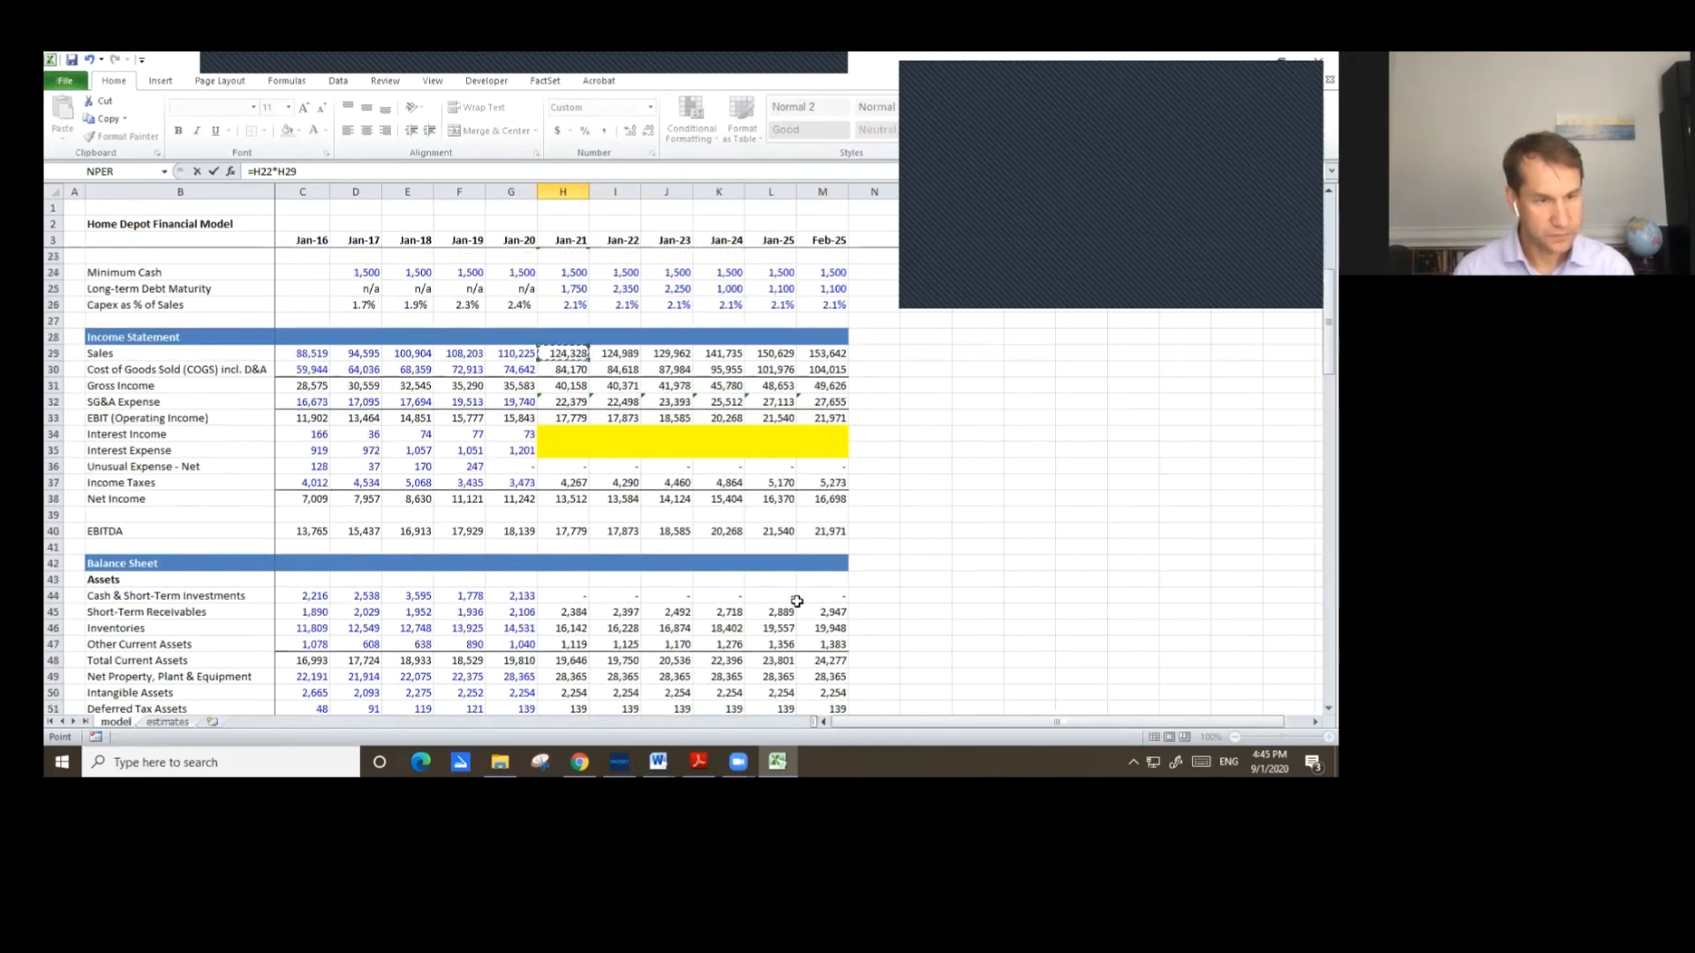
key("Return")
Copy the Jan-20 Total Current Liabilities formula into Jan-21.
key("Left")
key("ctrl+c")
key("Right")
key("ctrl+v")
Fill the Jan-21 current liabilities formulas across Jan-22 through Feb-25.
key("Up")
key("Up")
key("Up")
key("Up")
key("shift+Down")
key("shift+Down")
key("shift+Down")
key("shift+Down")
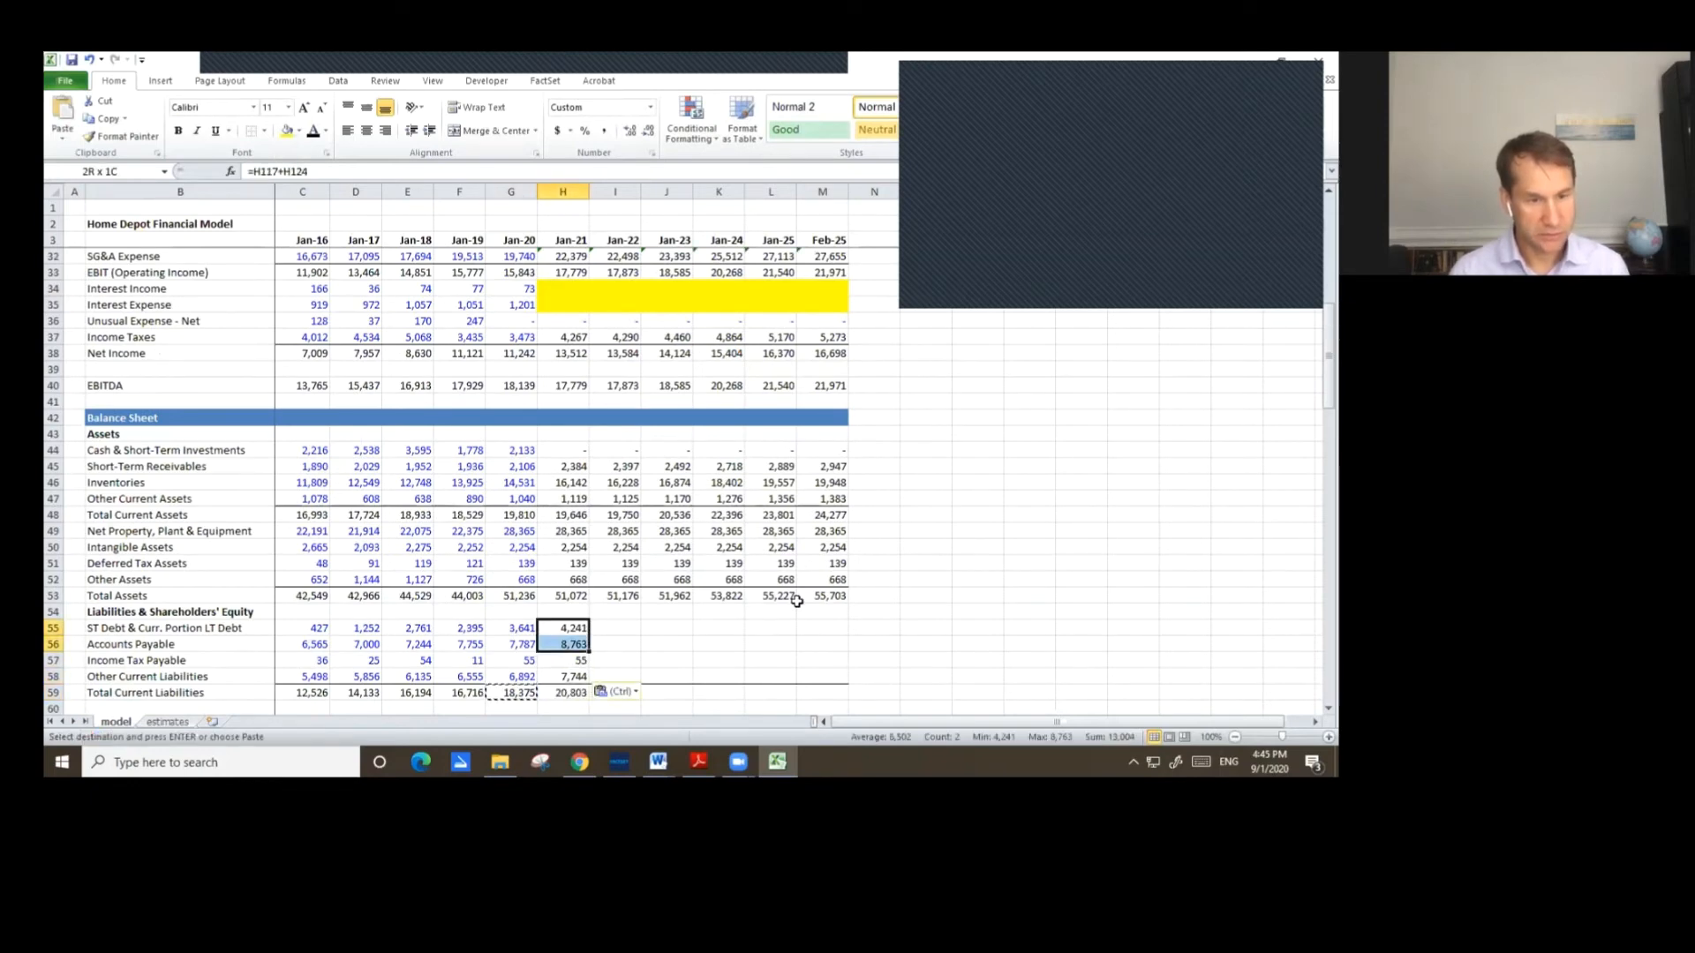
key("shift+Right")
key("shift+Right")
key("shift+Right")
key("shift+Right")
key("shift+Right")
key("Return")
Link Jan-21 Long-Term Debt to the LT Debt ending balance in the Debt Schedule.
scroll(778, 572, "down", 4)
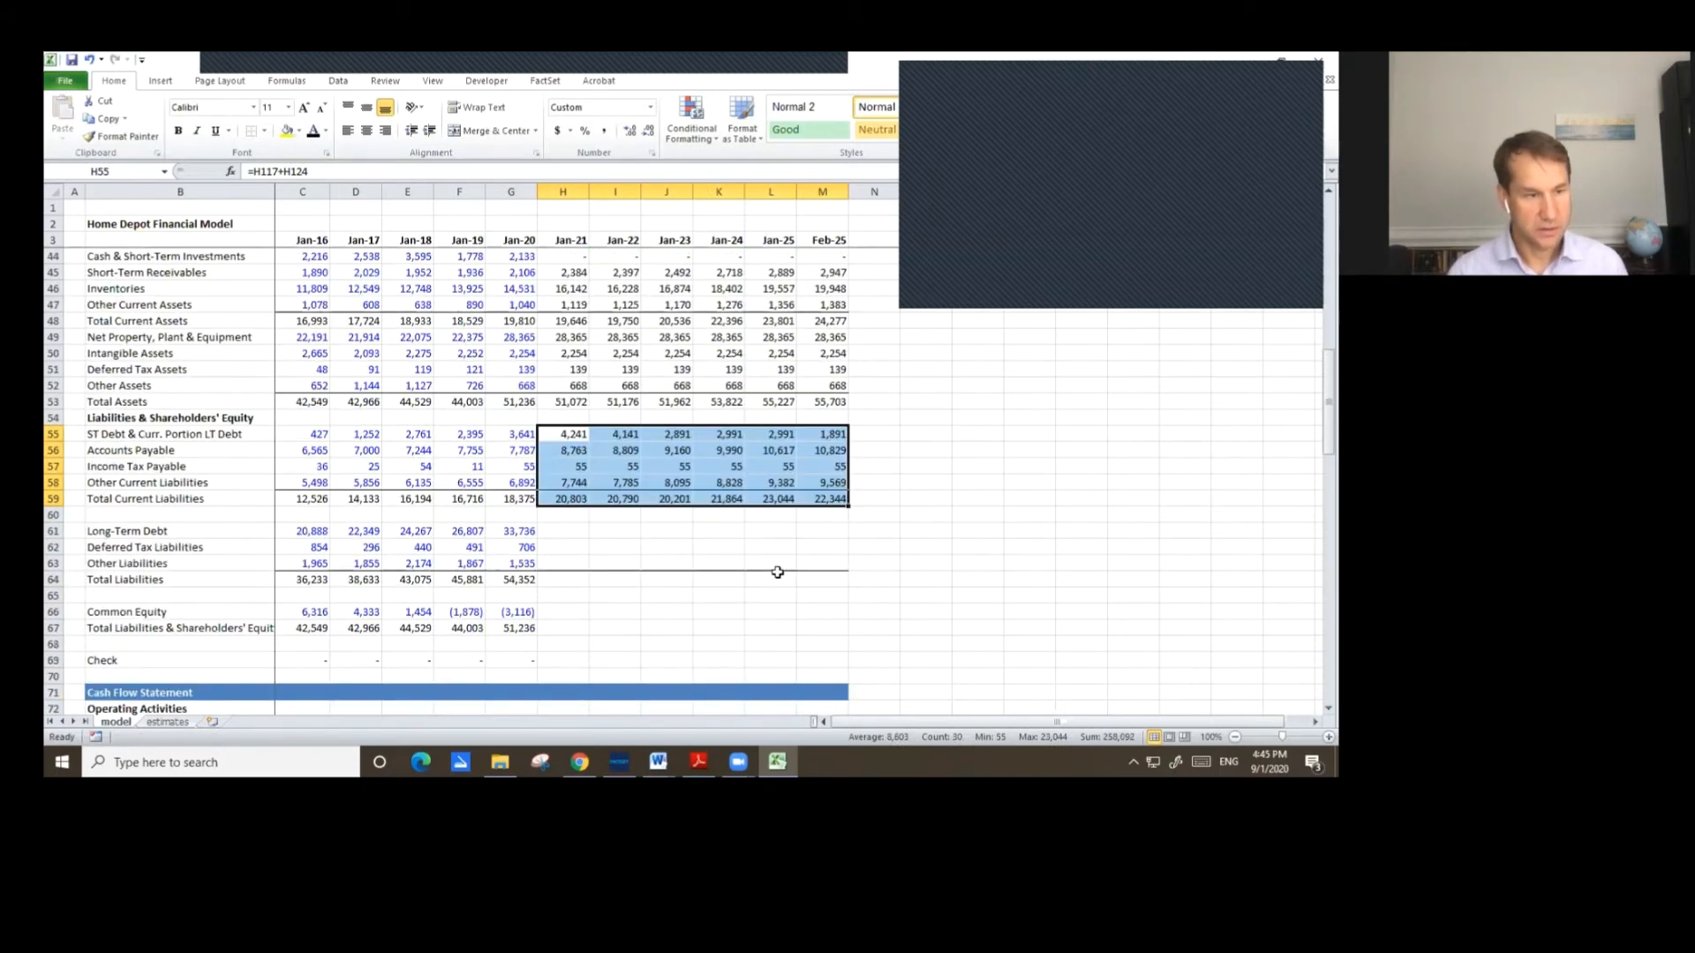
scroll(754, 560, "down", 1)
left_click(563, 485)
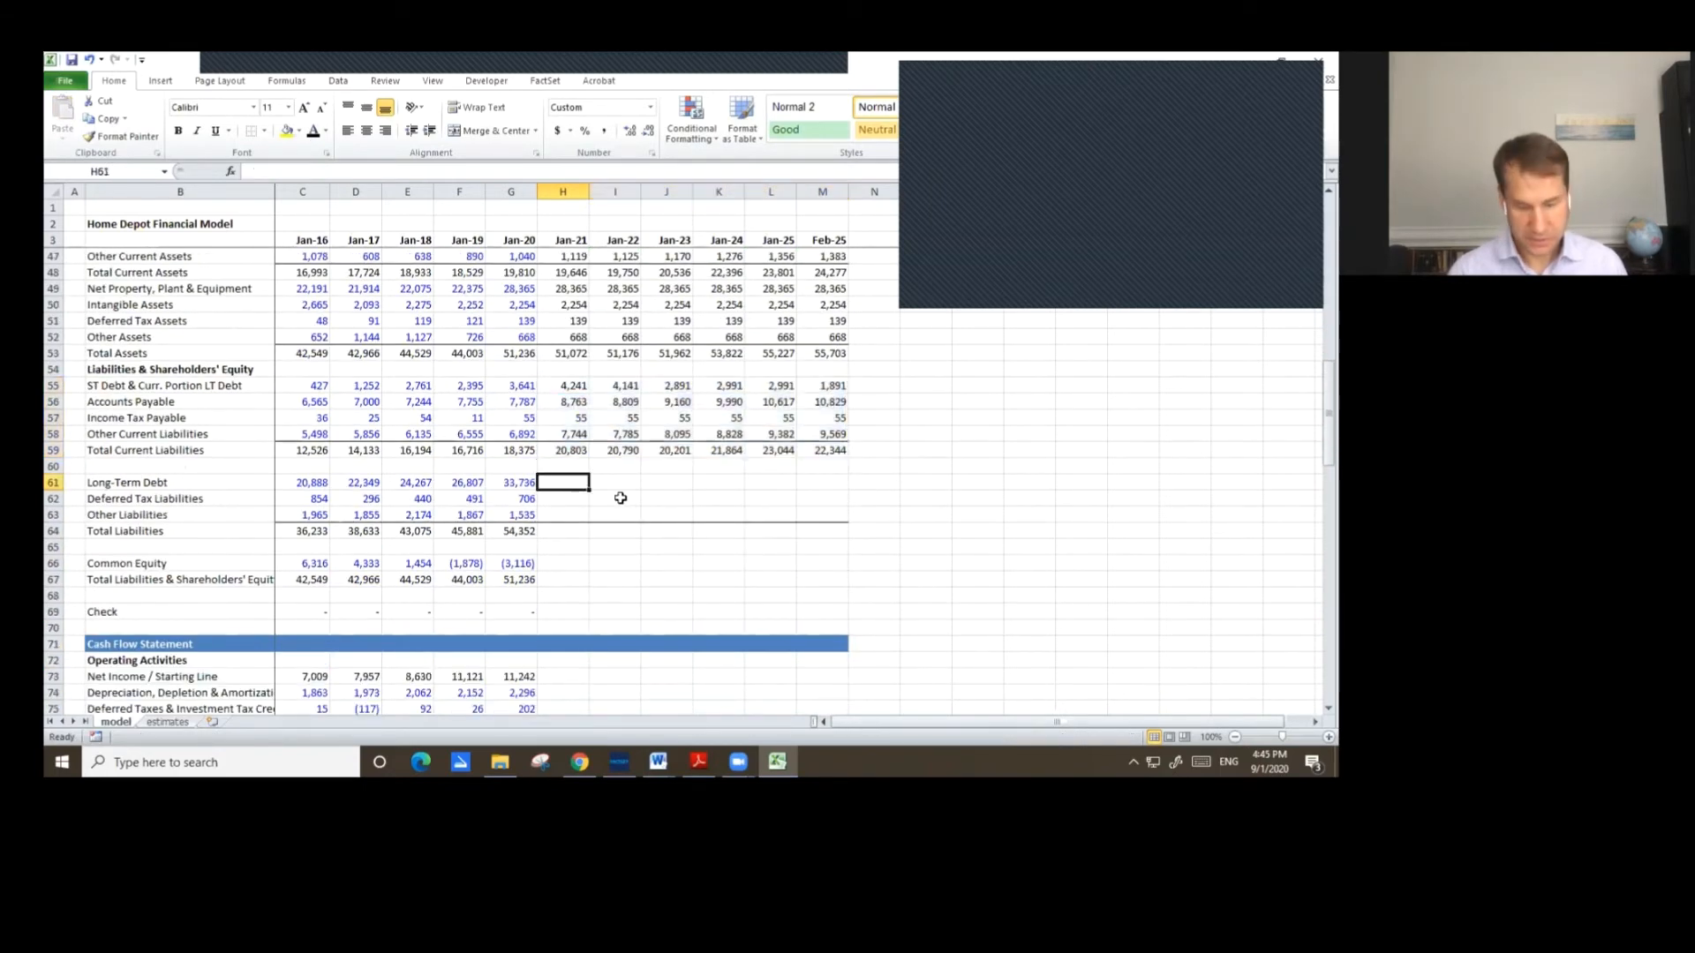
type("=")
key("Page_Down")
key("Page_Down")
key("Page_Down")
key("ctrl+Up")
key("ctrl+Up")
key("ctrl+Up")
key("Up")
key("Up")
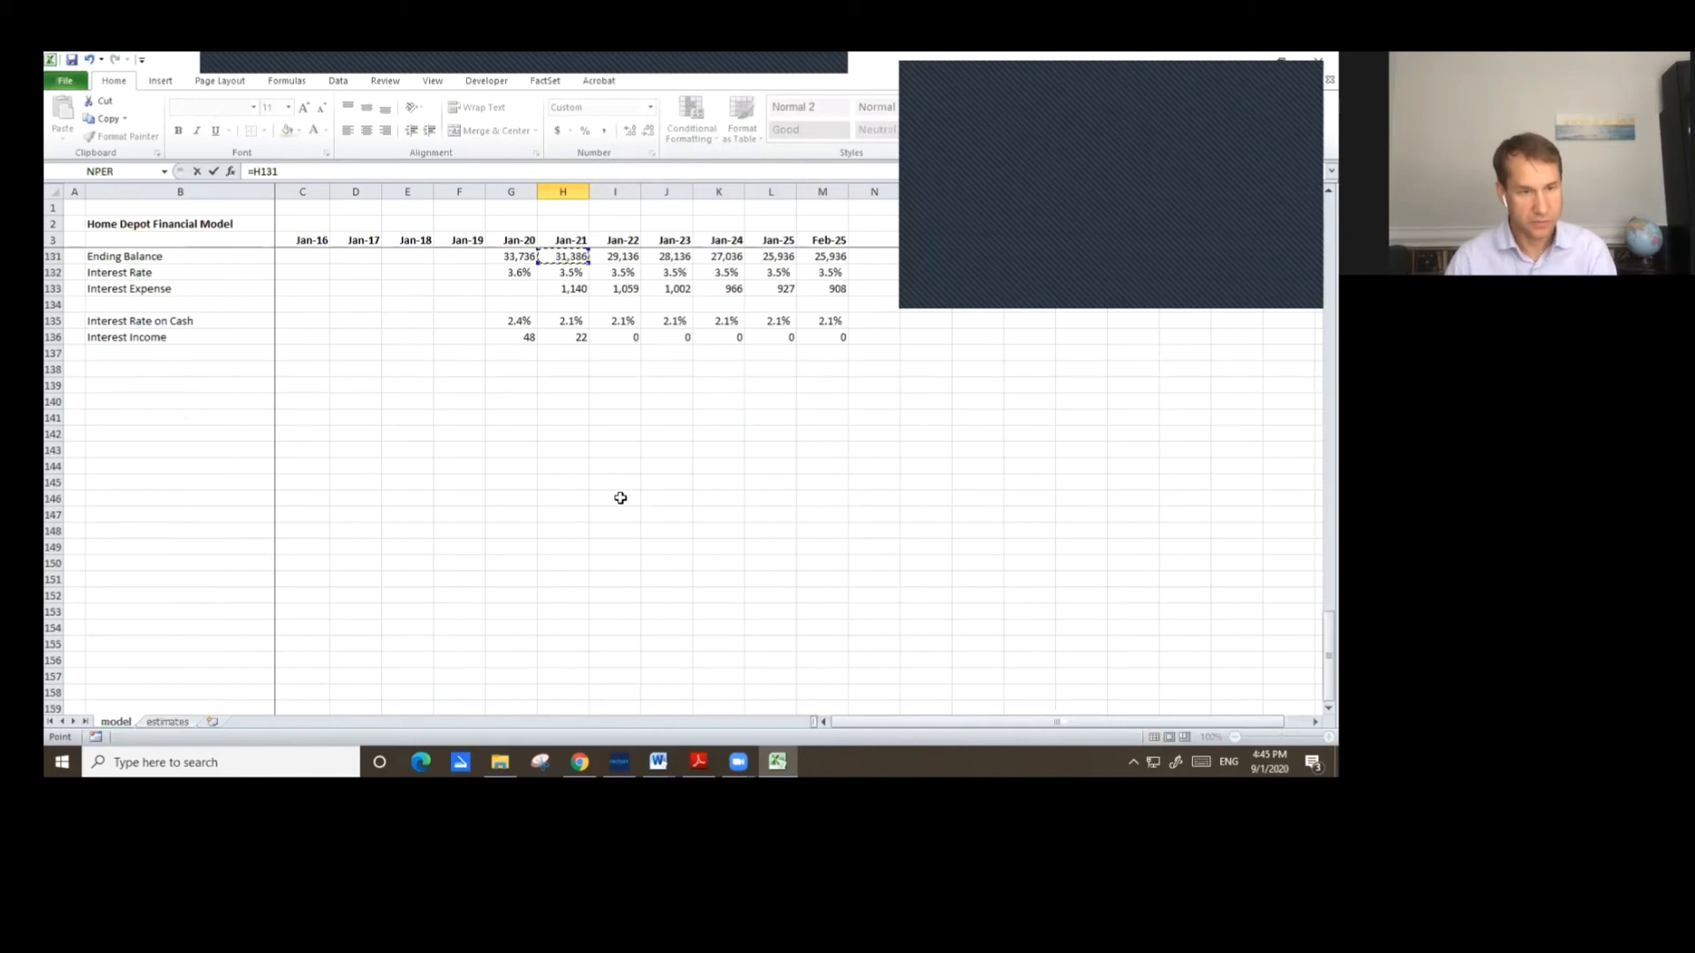
key("Up")
key("Up")
key("Up")
key("Up")
key("Up")
key("Up")
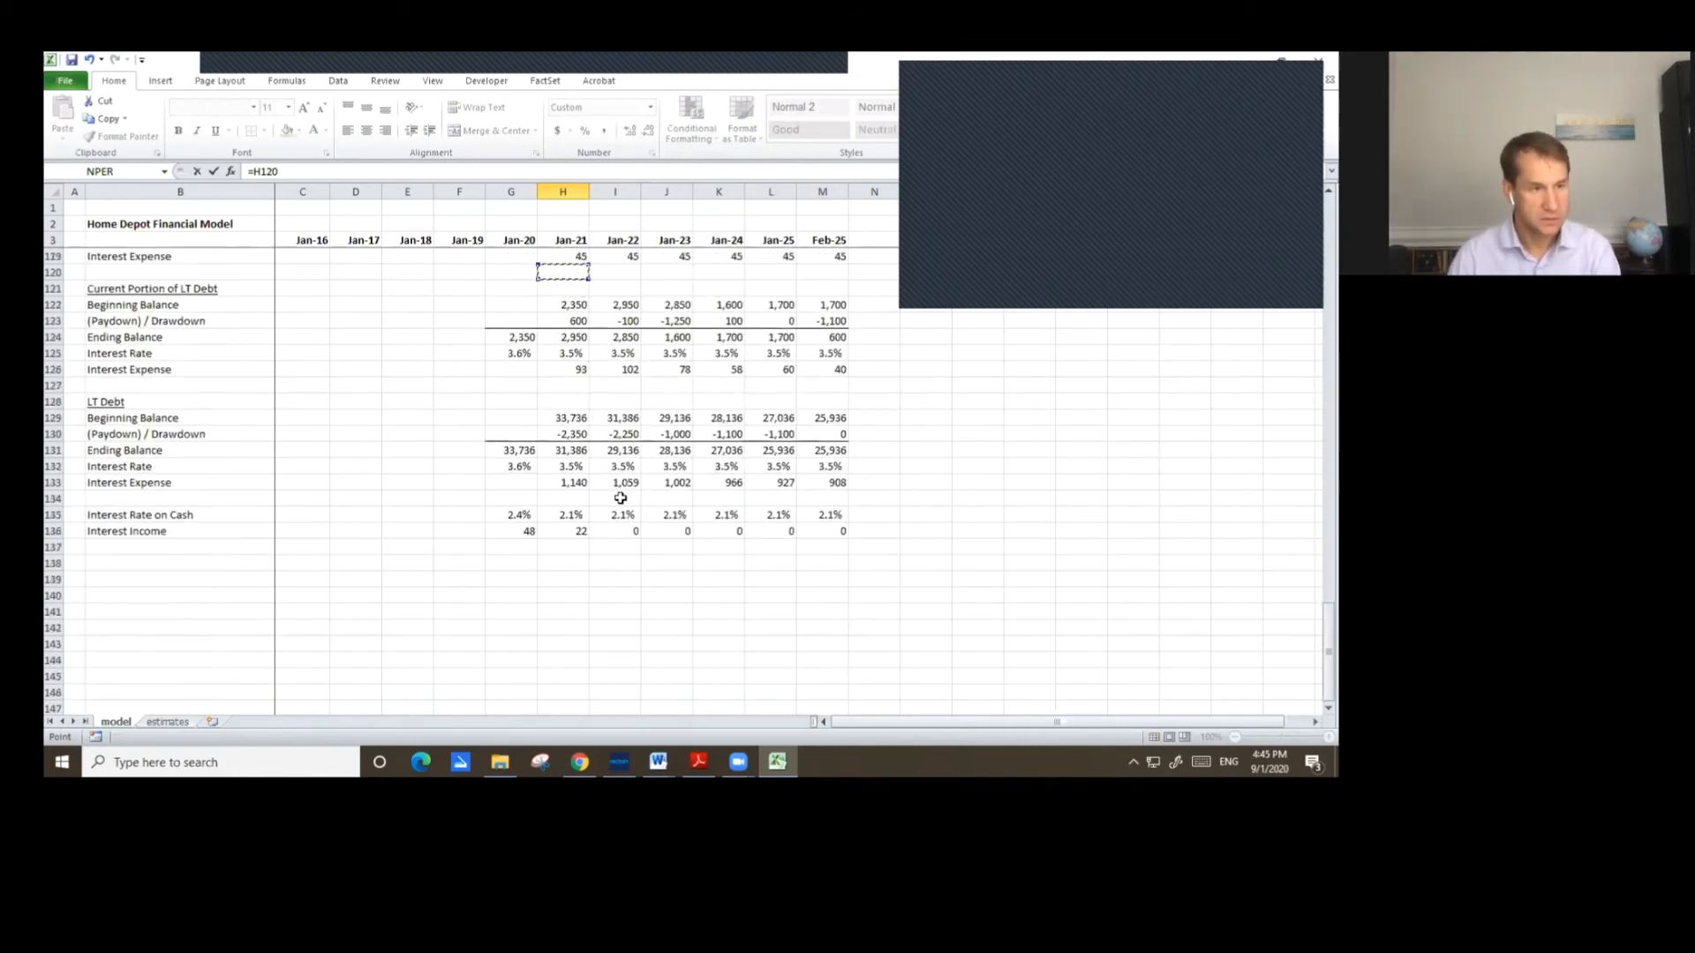
key("Down")
key("Down")
key("Down")
key("Down")
key("Down")
key("Down")
key("Return")
Copy the Jan-21 Long-Term Debt formula across Jan-22 through Feb-25.
key("Up")
key("Up")
key("Up")
key("Up")
key("Up")
key("Up")
key("Up")
key("Up")
key("Up")
key("Up")
key("Down")
key("Down")
key("Down")
key("Down")
key("Down")
key("Down")
key("Down")
key("Down")
key("Down")
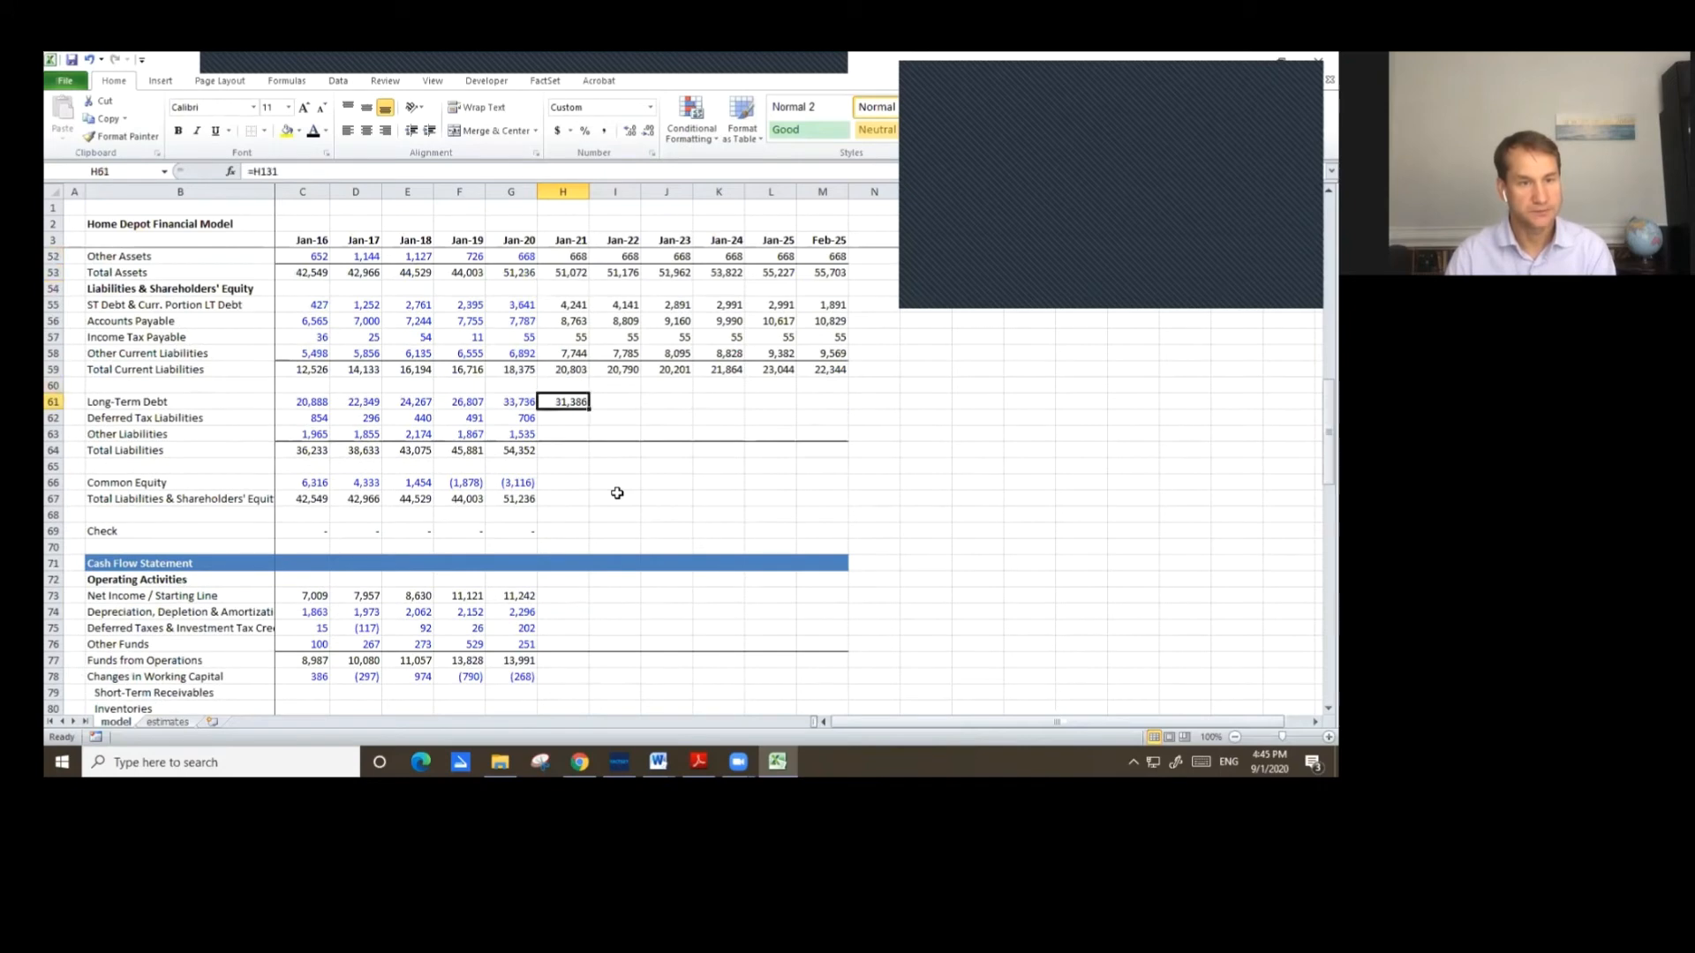
key("ctrl+c")
key("shift+Right")
key("shift+Right")
key("shift+Right")
key("shift+Right")
key("shift+Right")
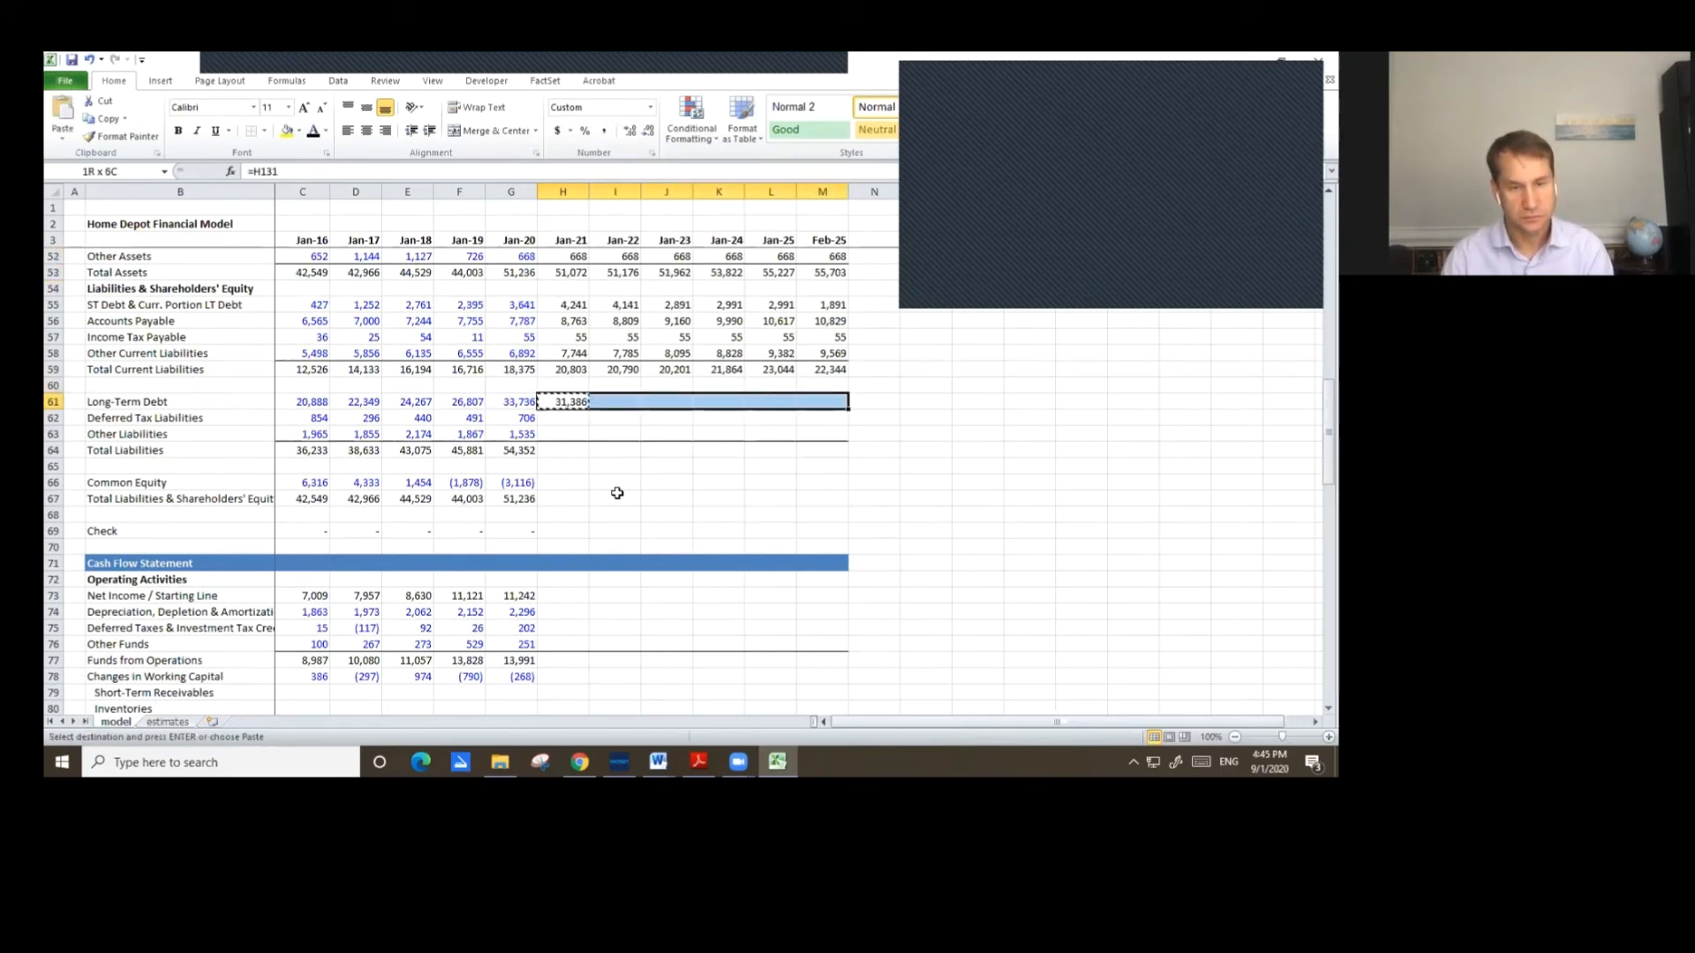
key("ctrl+v")
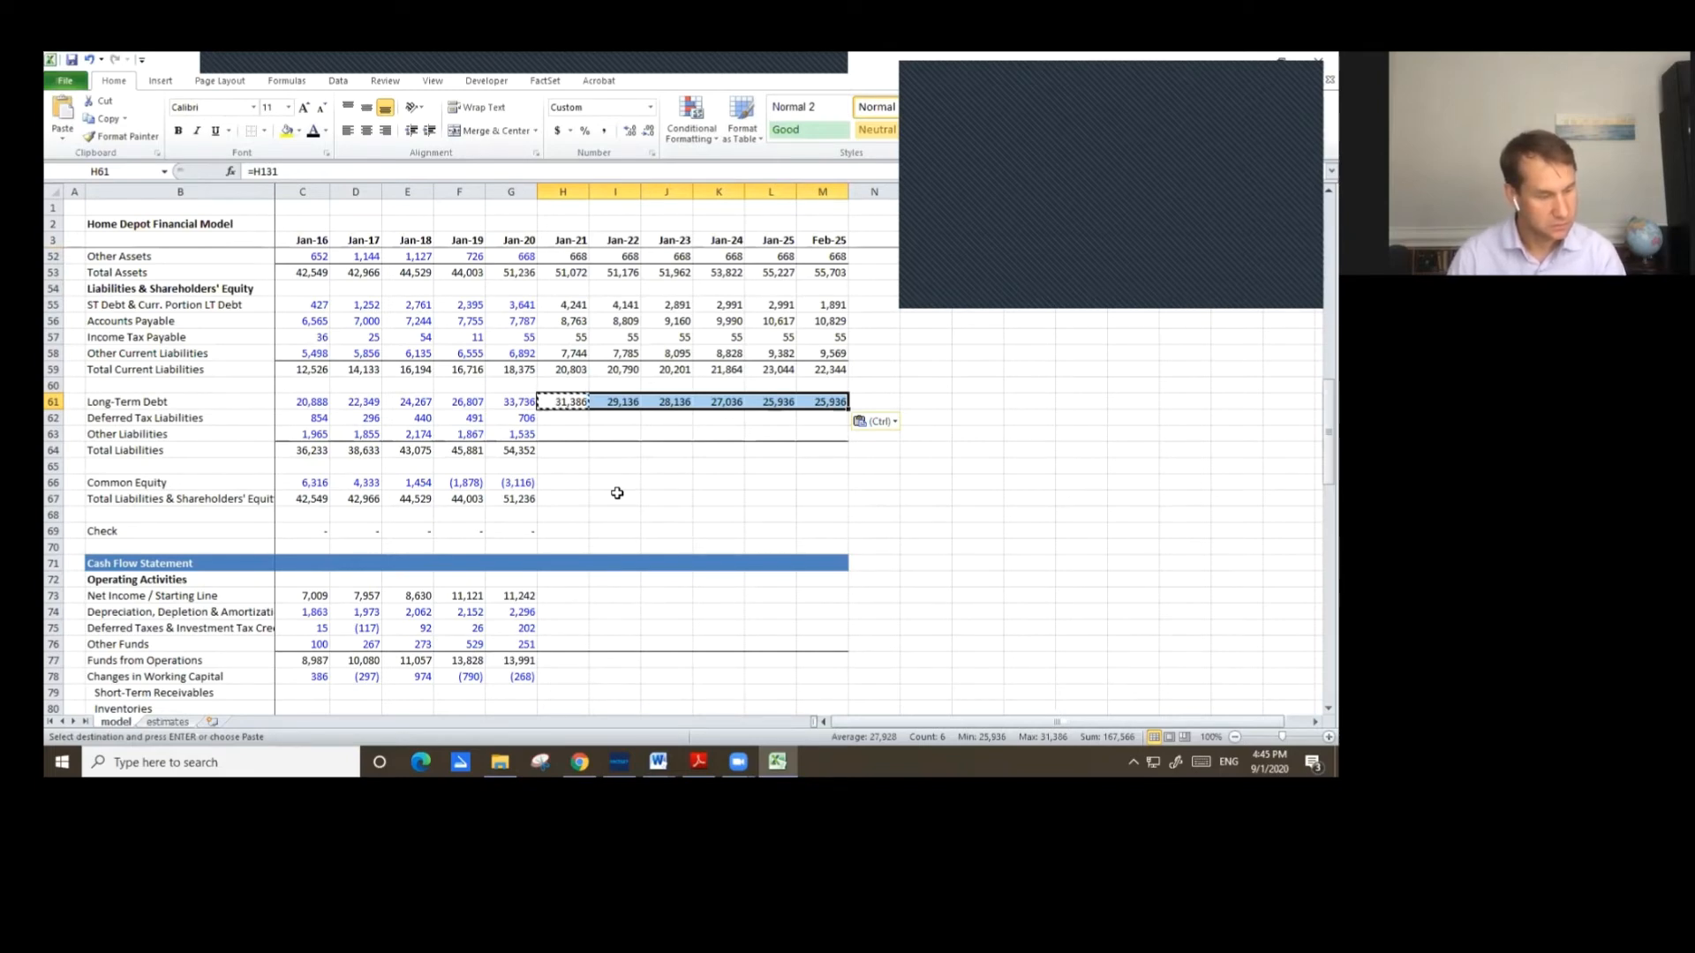
Carry forward Jan-20 Deferred Tax Liabilities and Other Liabilities into Jan-21.
key("Down")
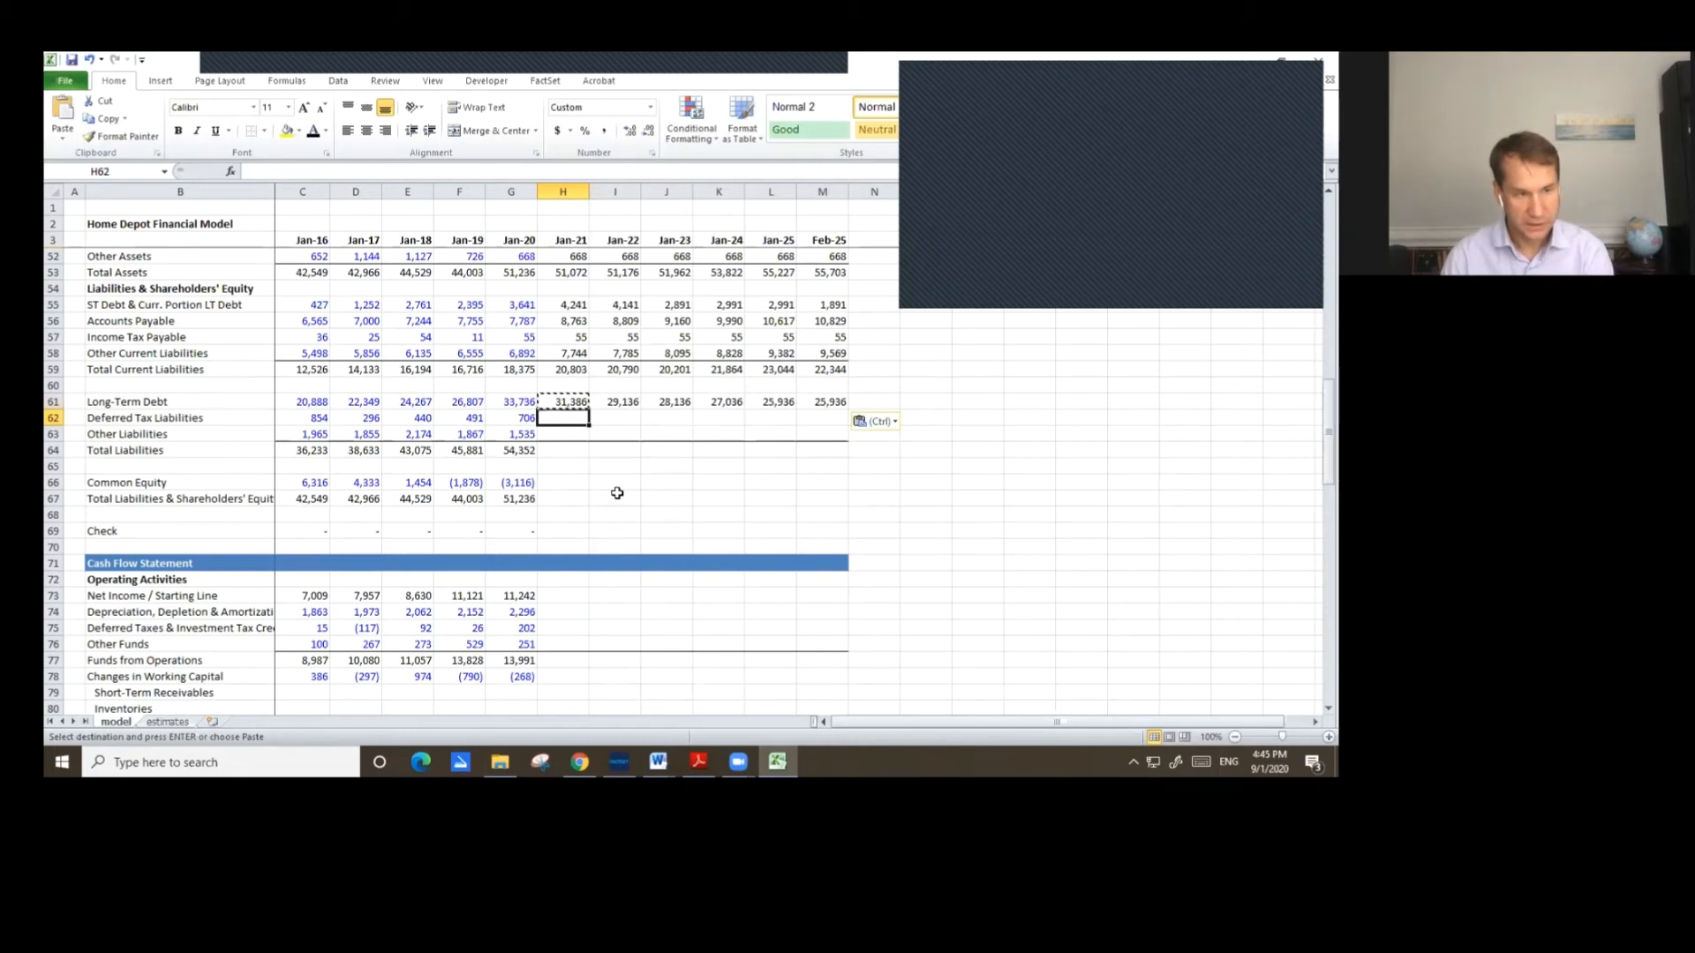
type("=")
key("Left")
key("ctrl+Return")
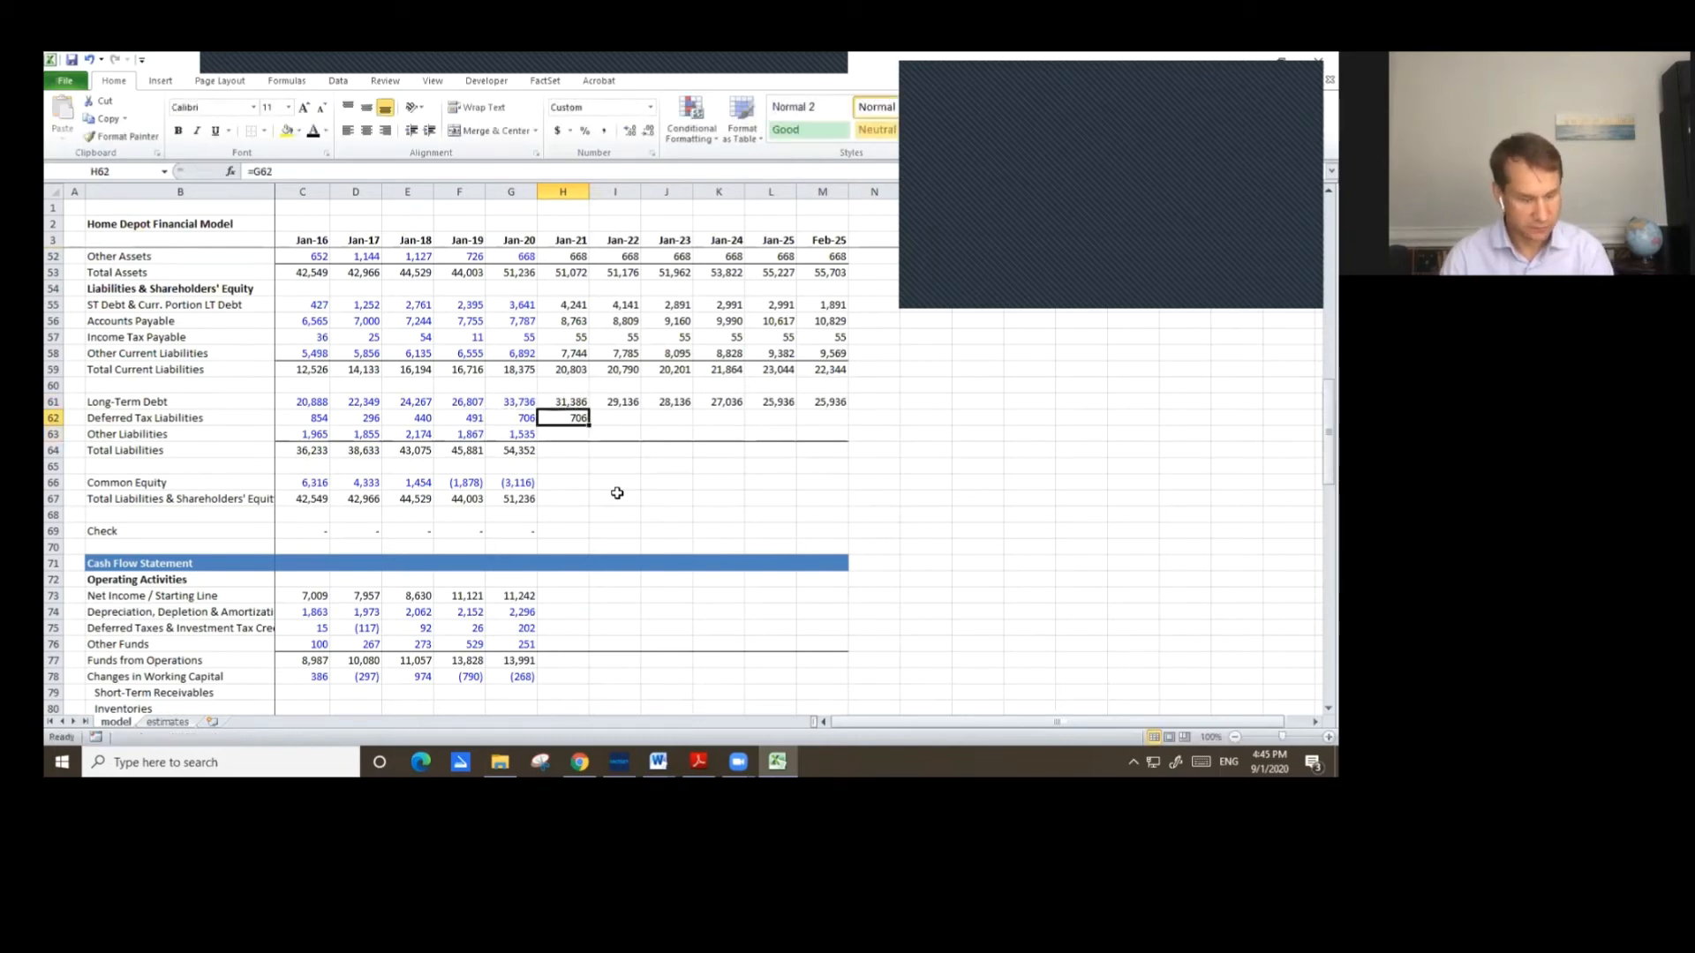
key("ctrl+c")
key("shift+Down")
key("ctrl+v")
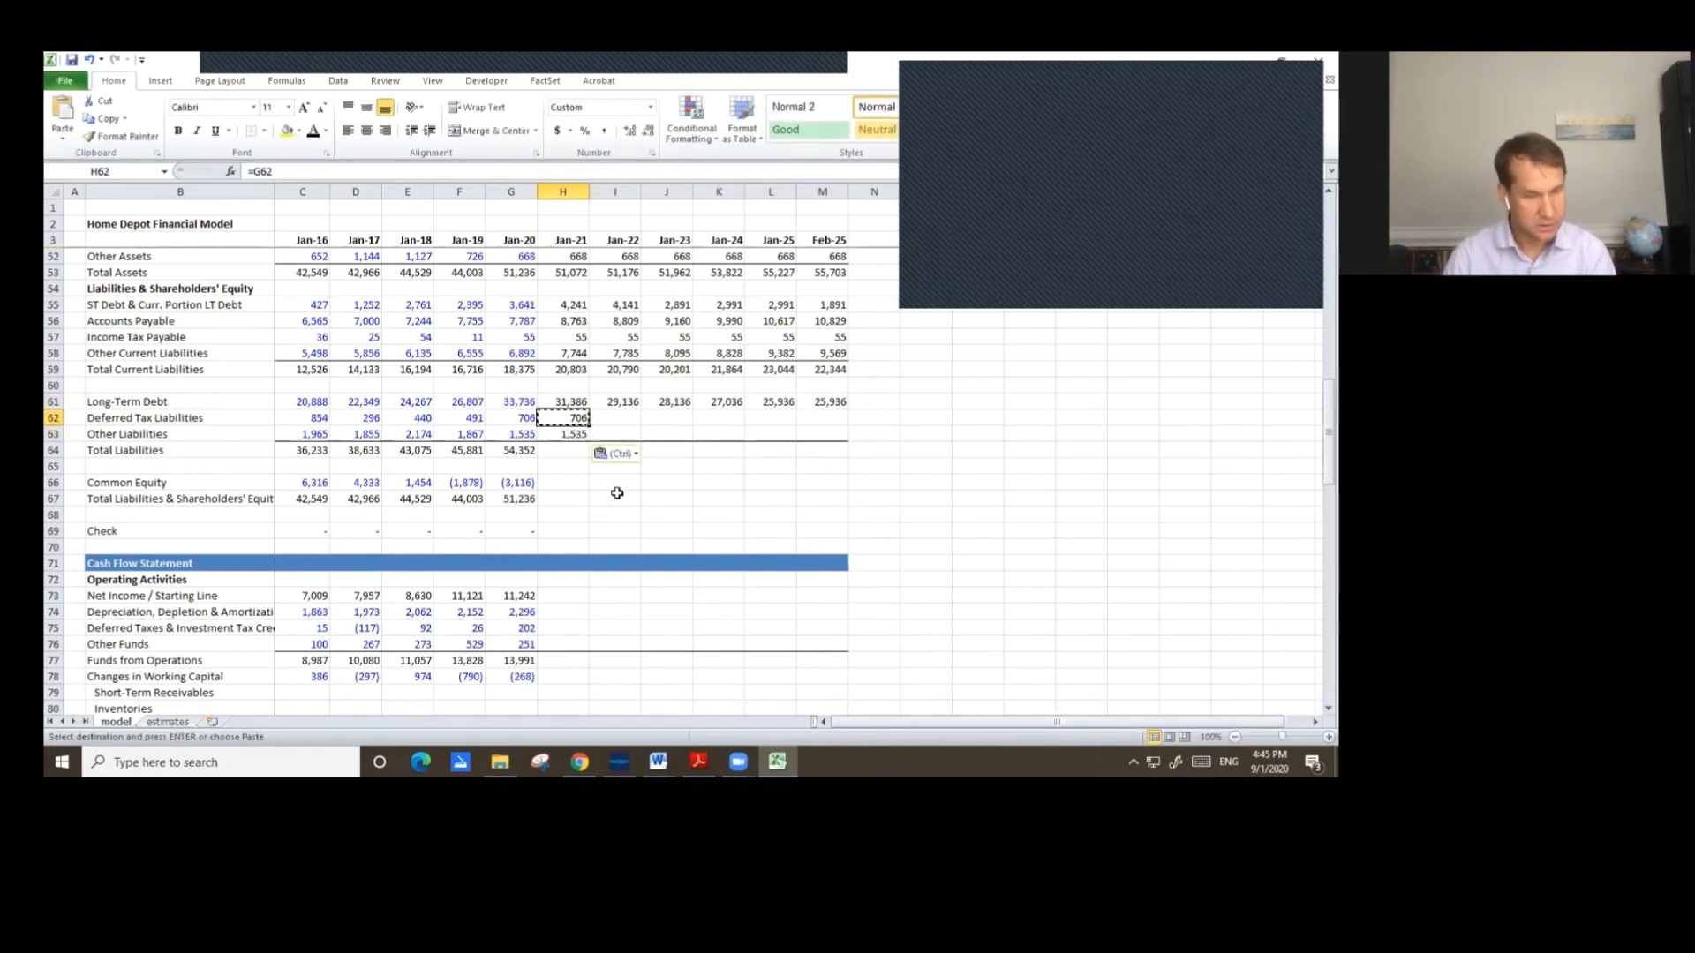
Copy the Deferred Tax Liabilities and Other Liabilities formulas across Jan-22 through Feb-25.
key("ctrl+c")
key("shift+Right")
key("shift+Right")
key("shift+Right")
key("shift+Right")
key("shift+Right")
key("ctrl+v")
Copy the Jan-20 Total Liabilities formula across Jan-21 through Feb-25.
key("Down")
key("Down")
key("Left")
key("ctrl+c")
key("shift+Right")
key("shift+Right")
key("shift+Right")
key("shift+Right")
key("shift+Right")
key("shift+Right")
key("ctrl+v")
key("Escape")
Set Jan-21 Common Equity to Jan-20 equity plus Jan-21 Net Income plus Jan-21 Cash Dividends Paid.
key("Down")
key("Down")
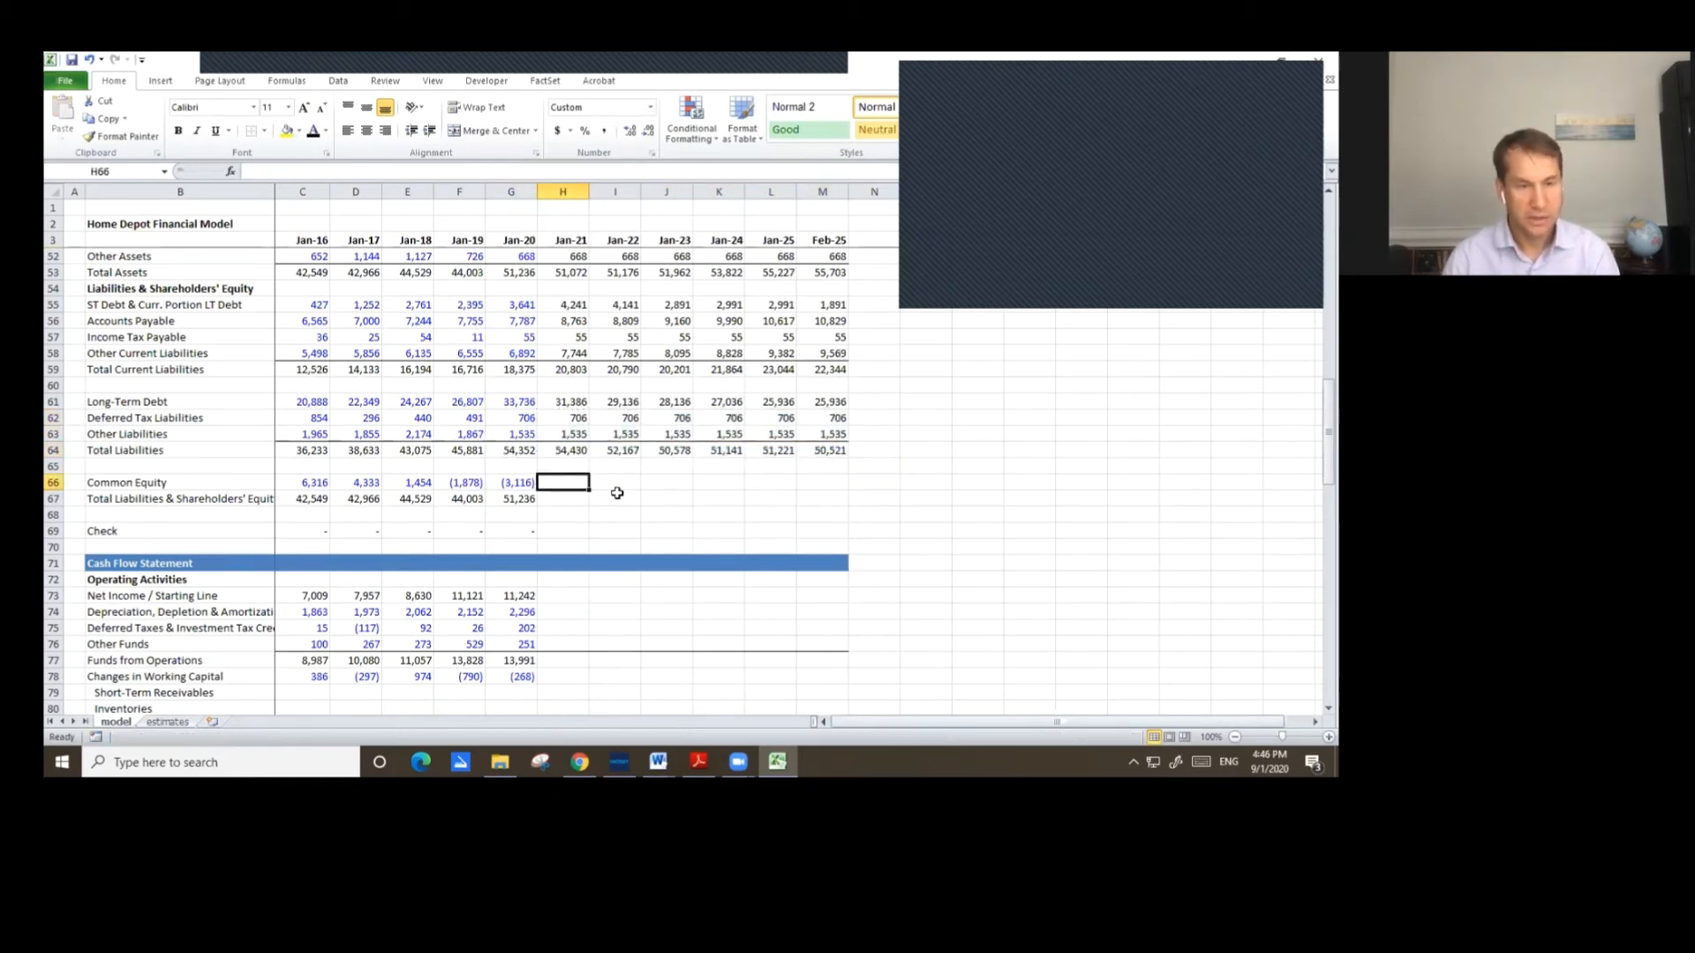
type("=")
key("Left")
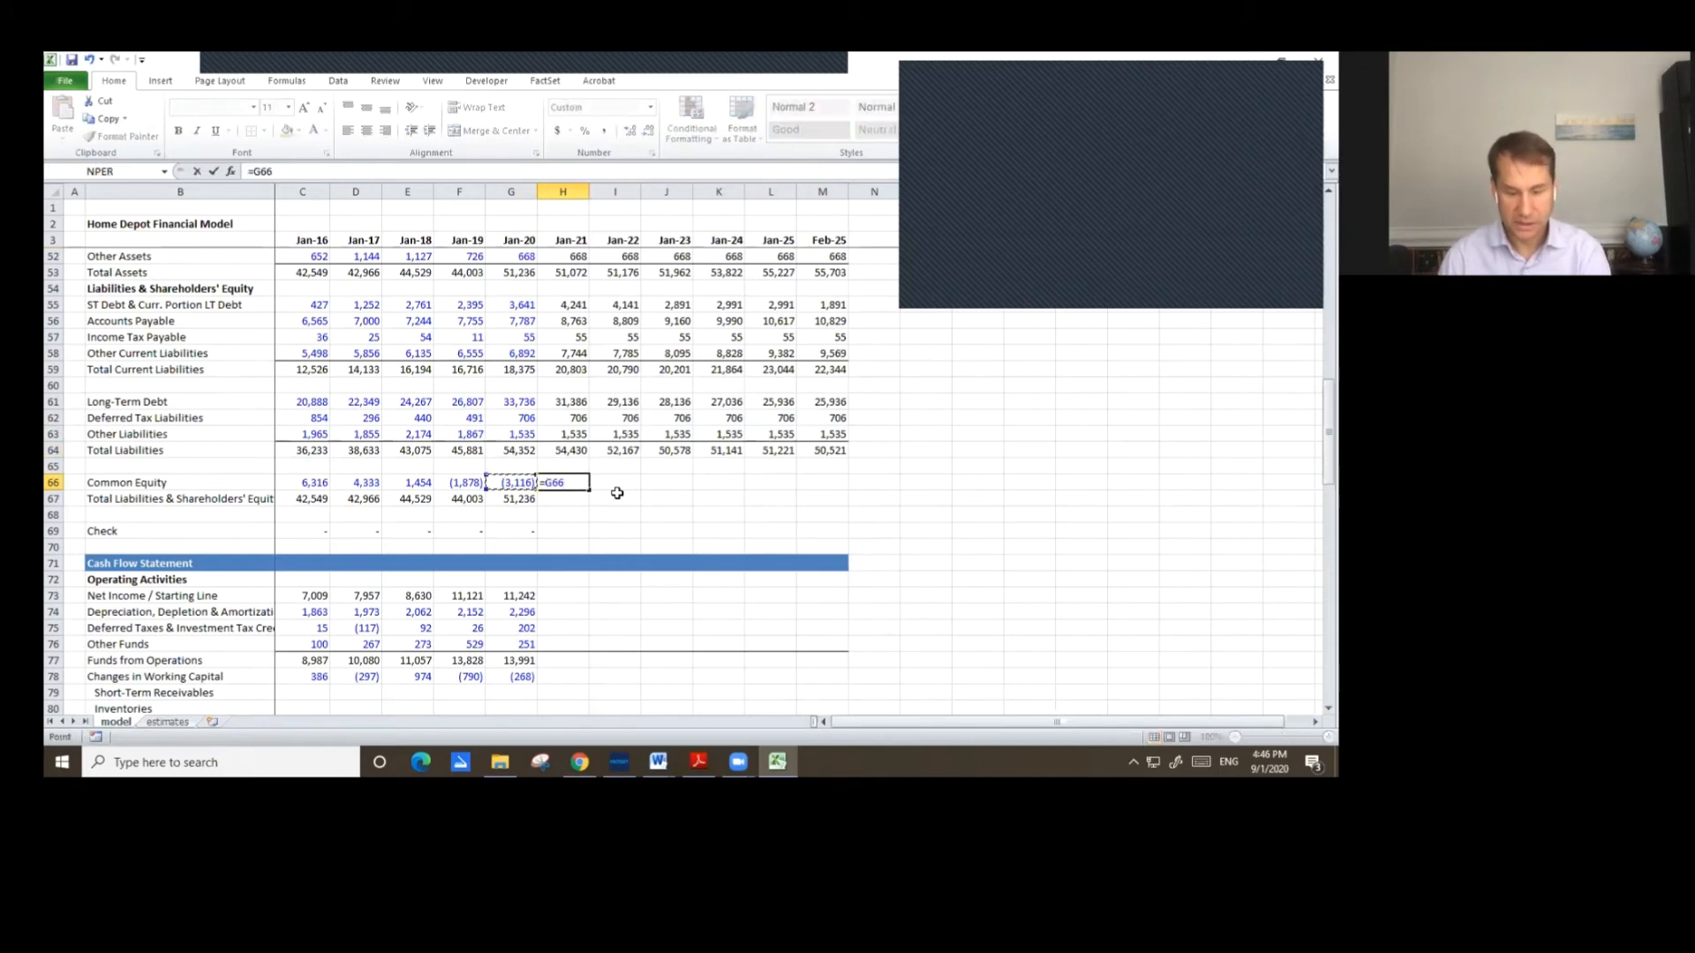
type("+")
key("Up")
key("Up")
key("Up")
key("Up")
key("Up")
key("Up")
key("Up")
key("Up")
key("Up")
key("Up")
key("Up")
key("Up")
key("Up")
key("Up")
key("Up")
key("Up")
key("Up")
key("Up")
key("Up")
key("Up")
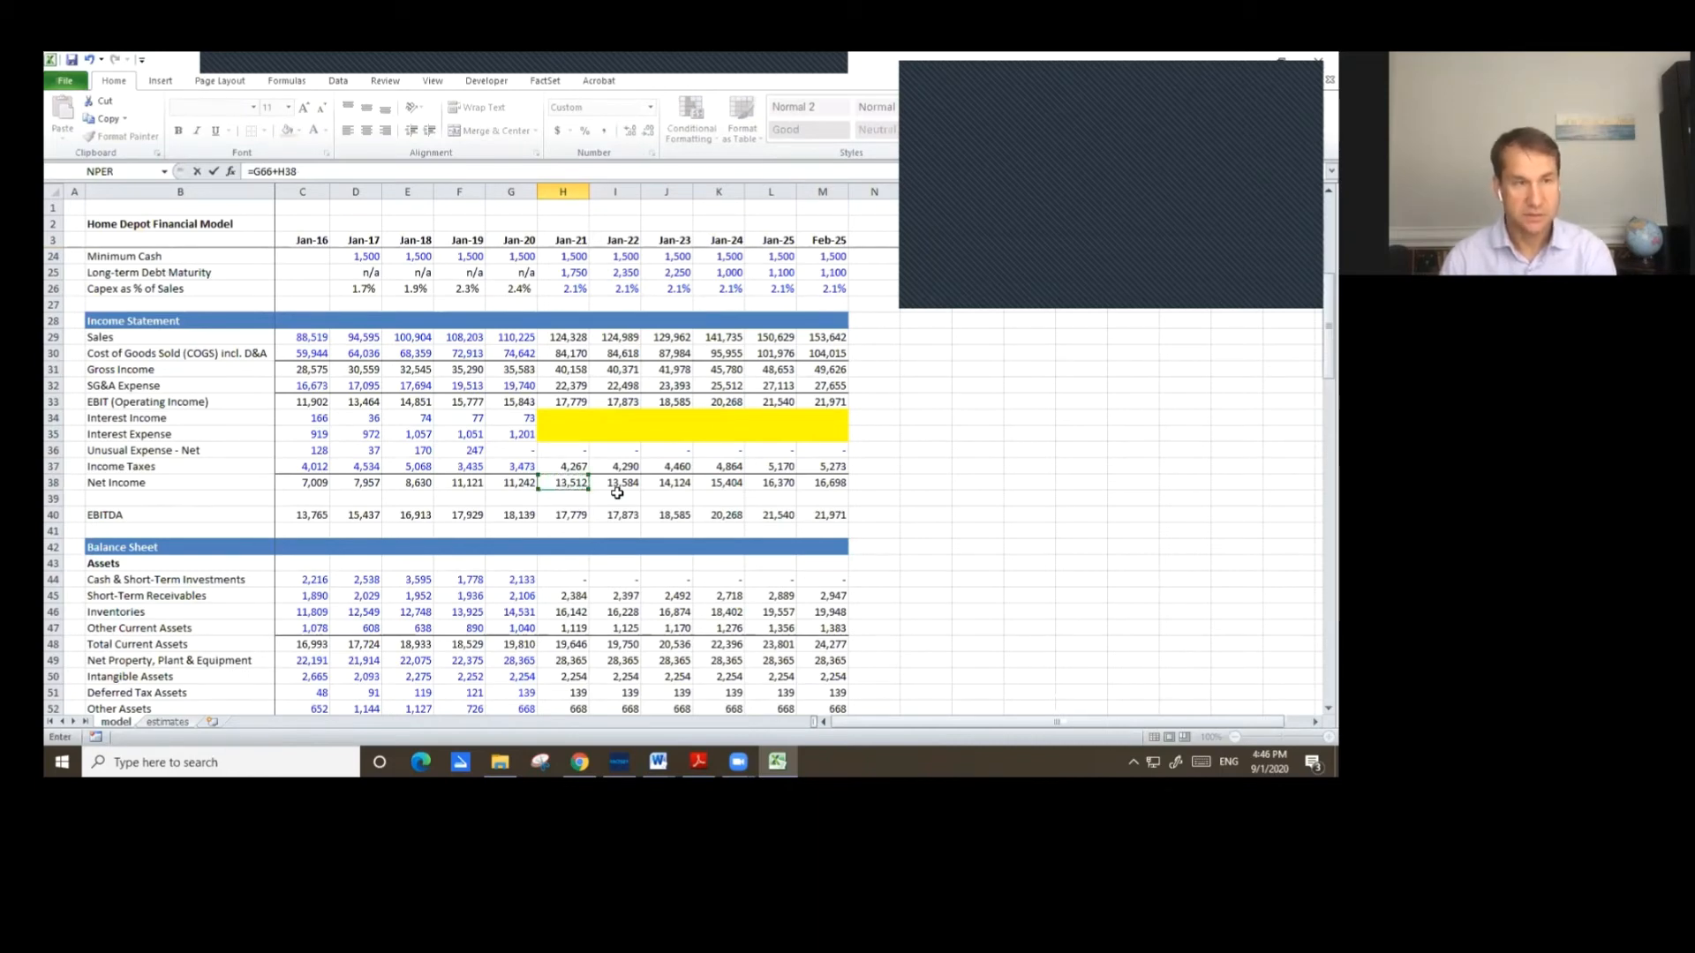
type("+")
key("Page_Down")
key("Down")
key("Down")
key("Down")
key("Down")
key("Down")
key("Down")
key("Down")
key("Down")
key("Down")
key("Down")
key("Down")
key("Down")
key("Down")
key("Down")
key("Down")
key("Down")
key("Down")
key("Down")
key("Down")
key("Down")
key("Down")
key("Down")
key("Down")
key("Down")
key("Down")
key("Down")
key("Down")
key("Down")
key("Down")
key("Down")
key("Down")
key("Down")
key("Down")
key("Down")
key("Down")
key("Down")
key("Down")
key("Down")
key("Down")
key("Down")
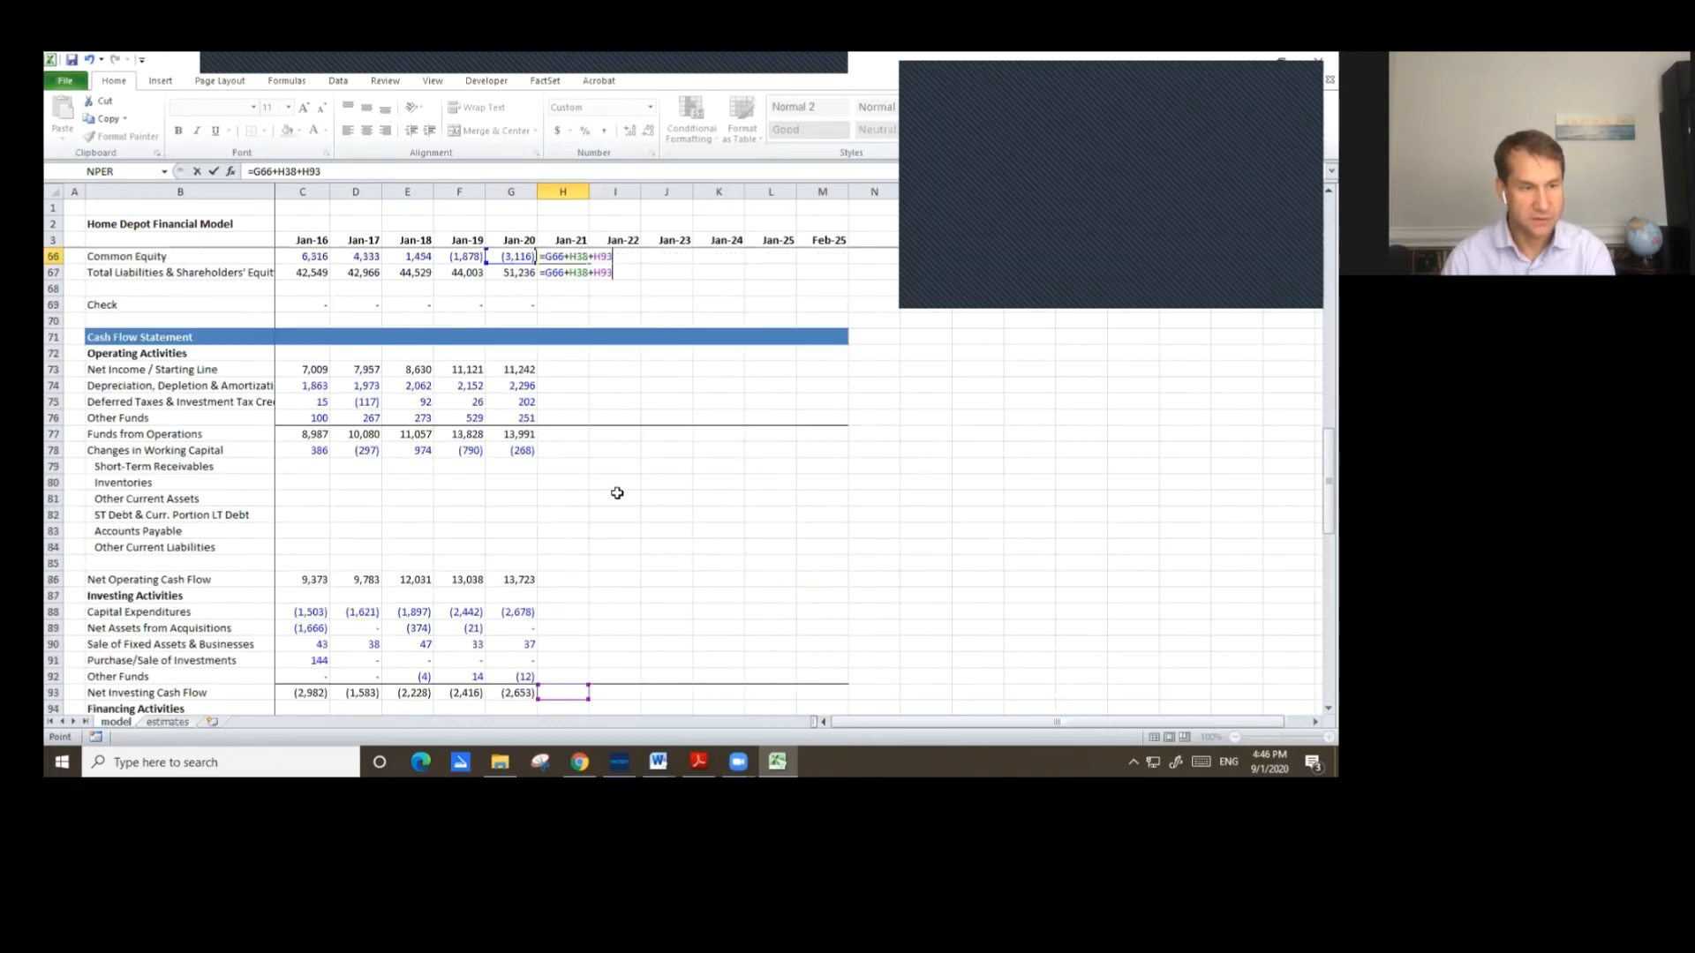
key("Up")
key("Up")
key("Up")
key("Up")
key("Up")
key("Up")
key("Up")
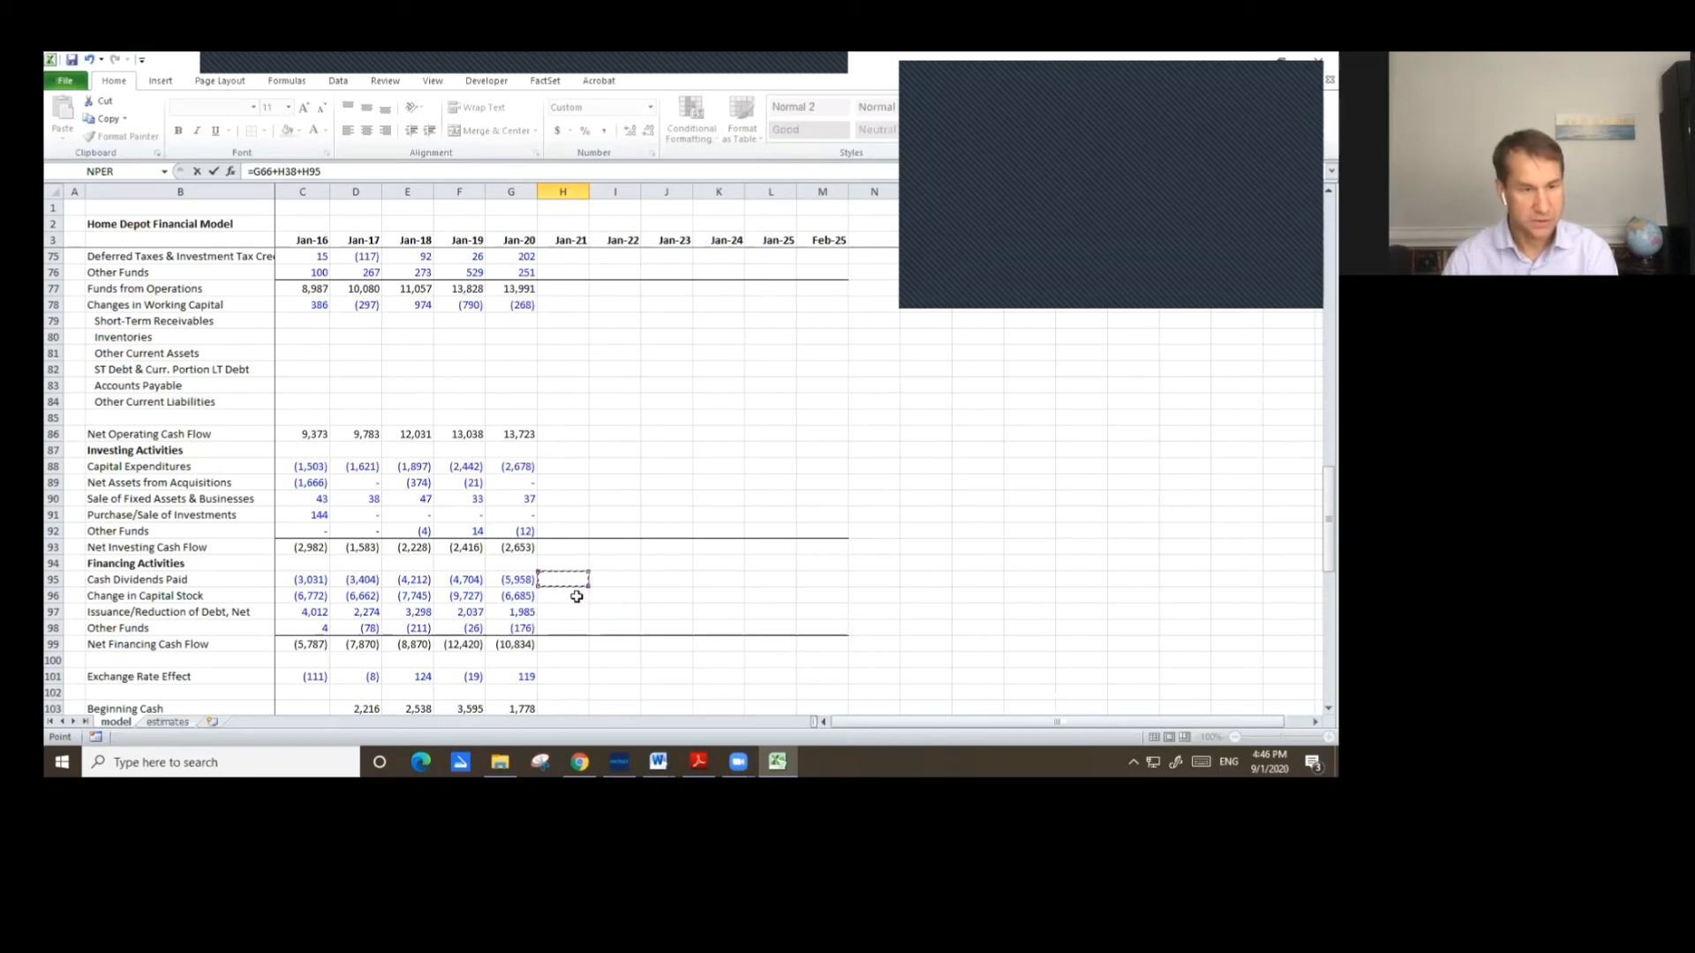
key("Escape")
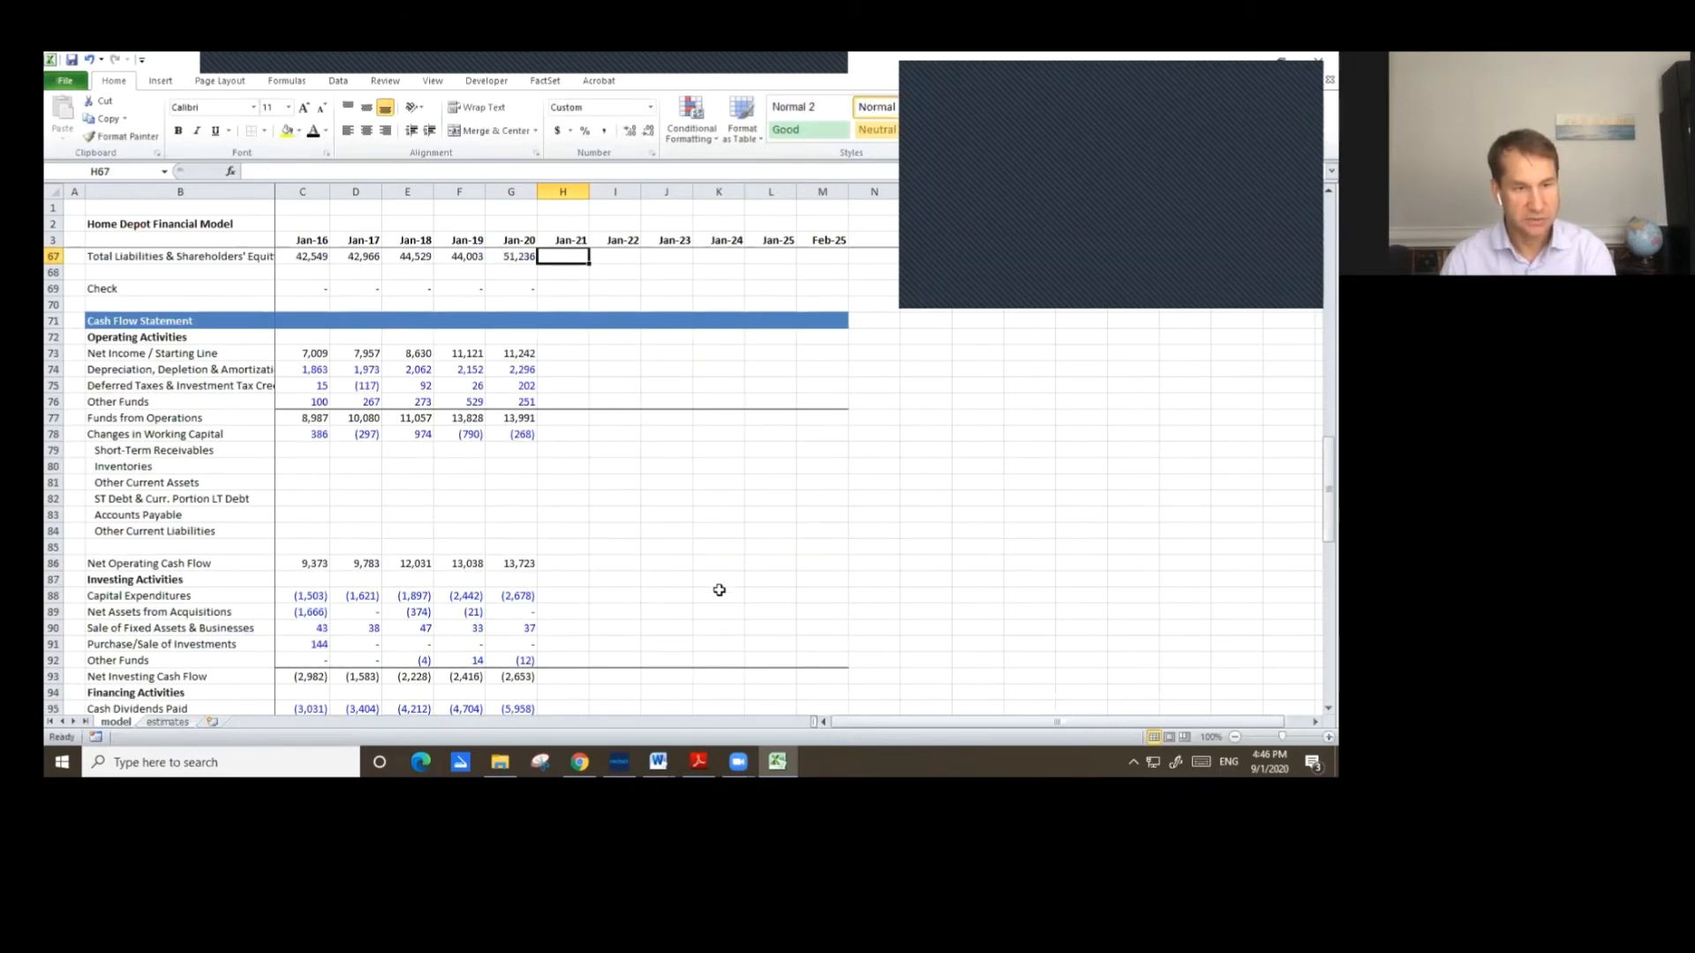
Copy the Jan-20 Total Liabilities & Shareholders' Equity and Check formulas into Jan-21.
scroll(733, 569, "up", 5)
key("Left")
key("shift+Down")
key("shift+Down")
key("ctrl+c")
key("shift+Right")
key("ctrl+v")
Copy the Jan-21 Common Equity through Check formulas across Jan-22 through Feb-25.
key("Right")
key("Up")
key("shift+Down")
key("shift+Down")
key("shift+Down")
key("ctrl+c")
key("shift+Right")
key("shift+Right")
key("shift+Right")
key("shift+Right")
key("shift+Right")
key("ctrl+v")
key("Escape")
Copy the Jan-20 Net Income / Starting Line formula in the cash flow statement across Jan-21 through Feb-25.
key("Down")
key("Down")
key("Down")
key("Right")
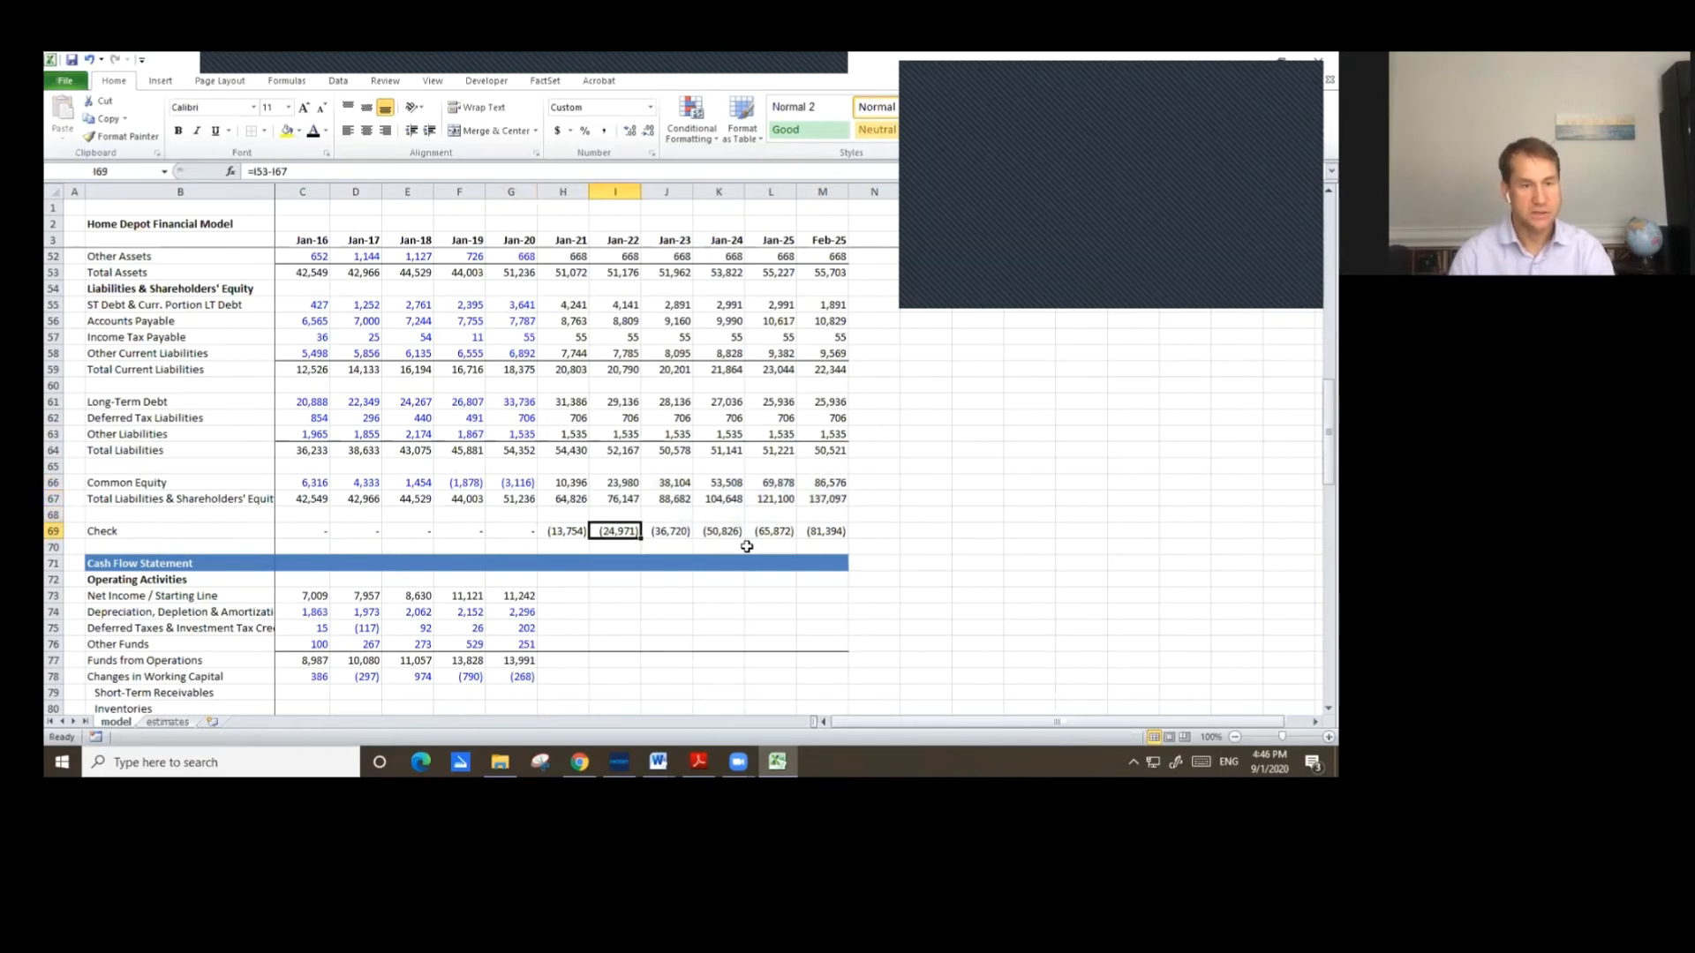
key("F2")
key("Escape")
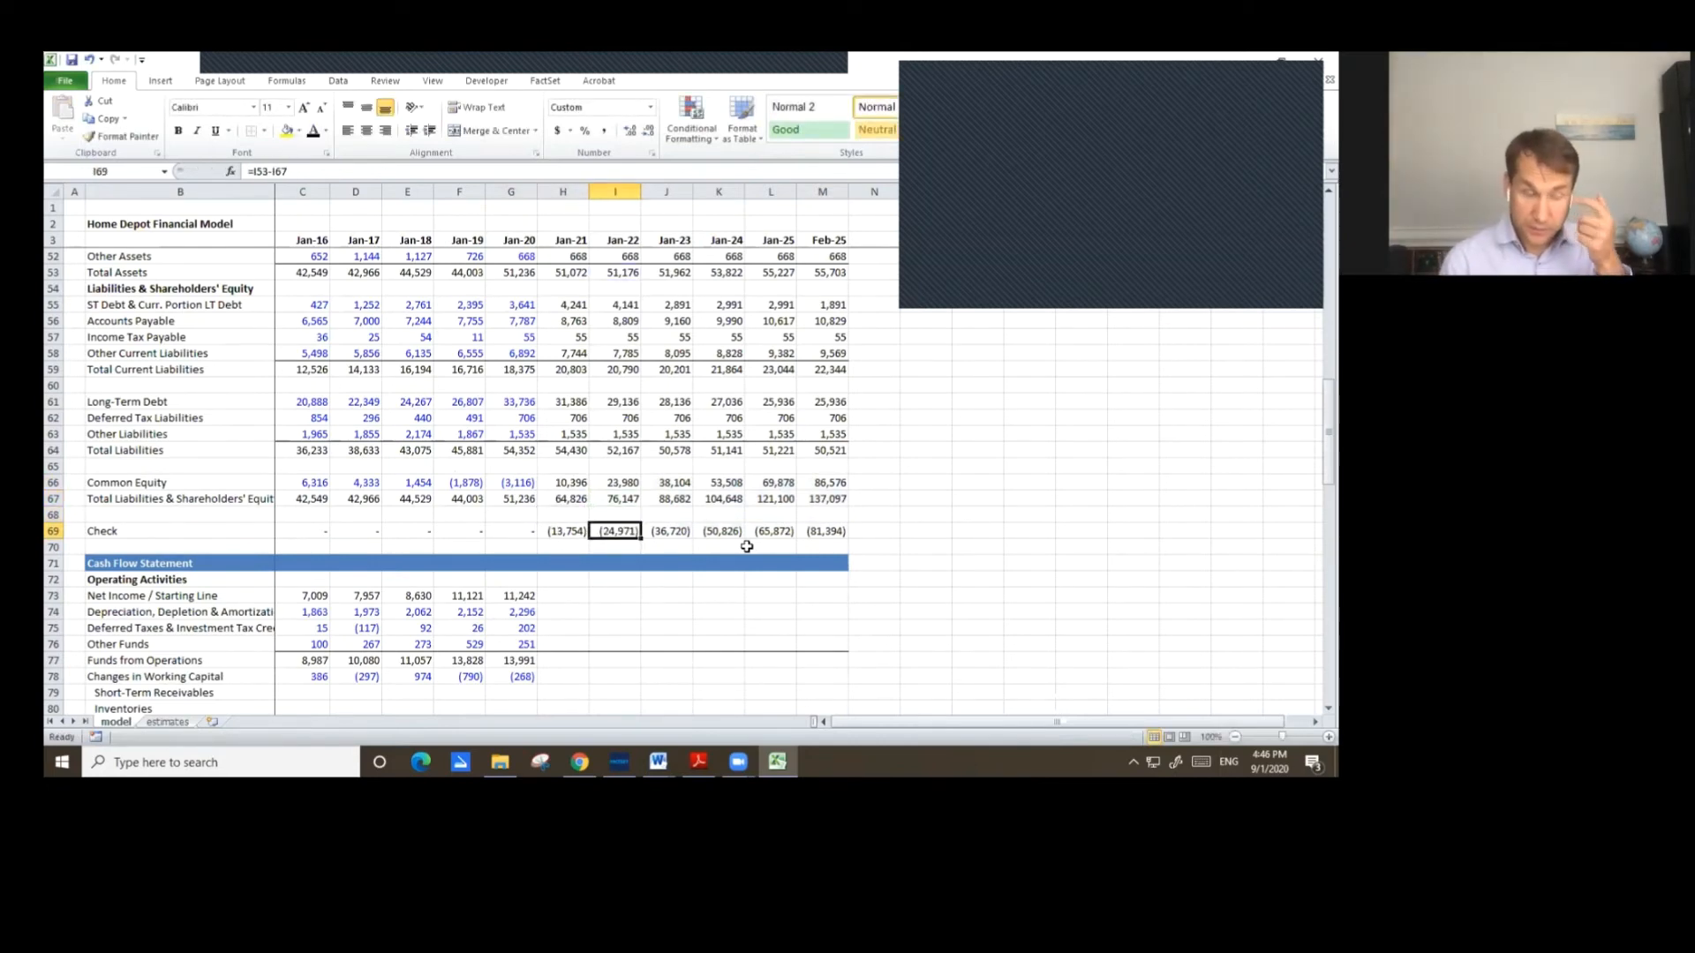
scroll(653, 626, "down", 3)
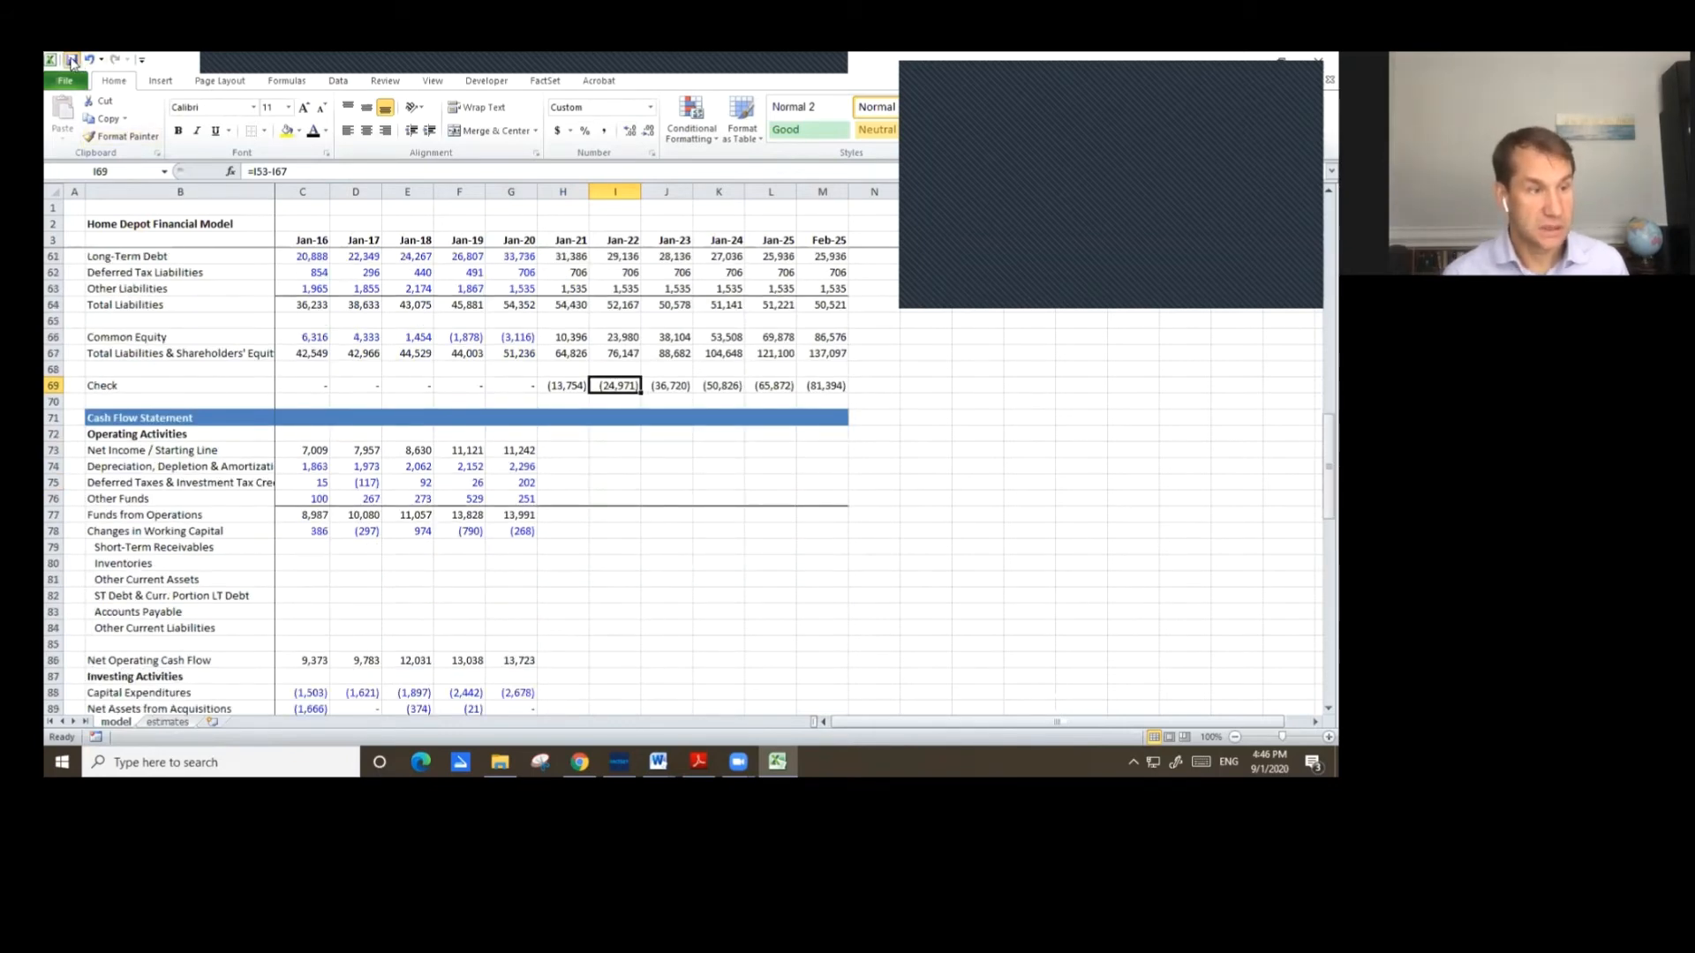
left_click(567, 451)
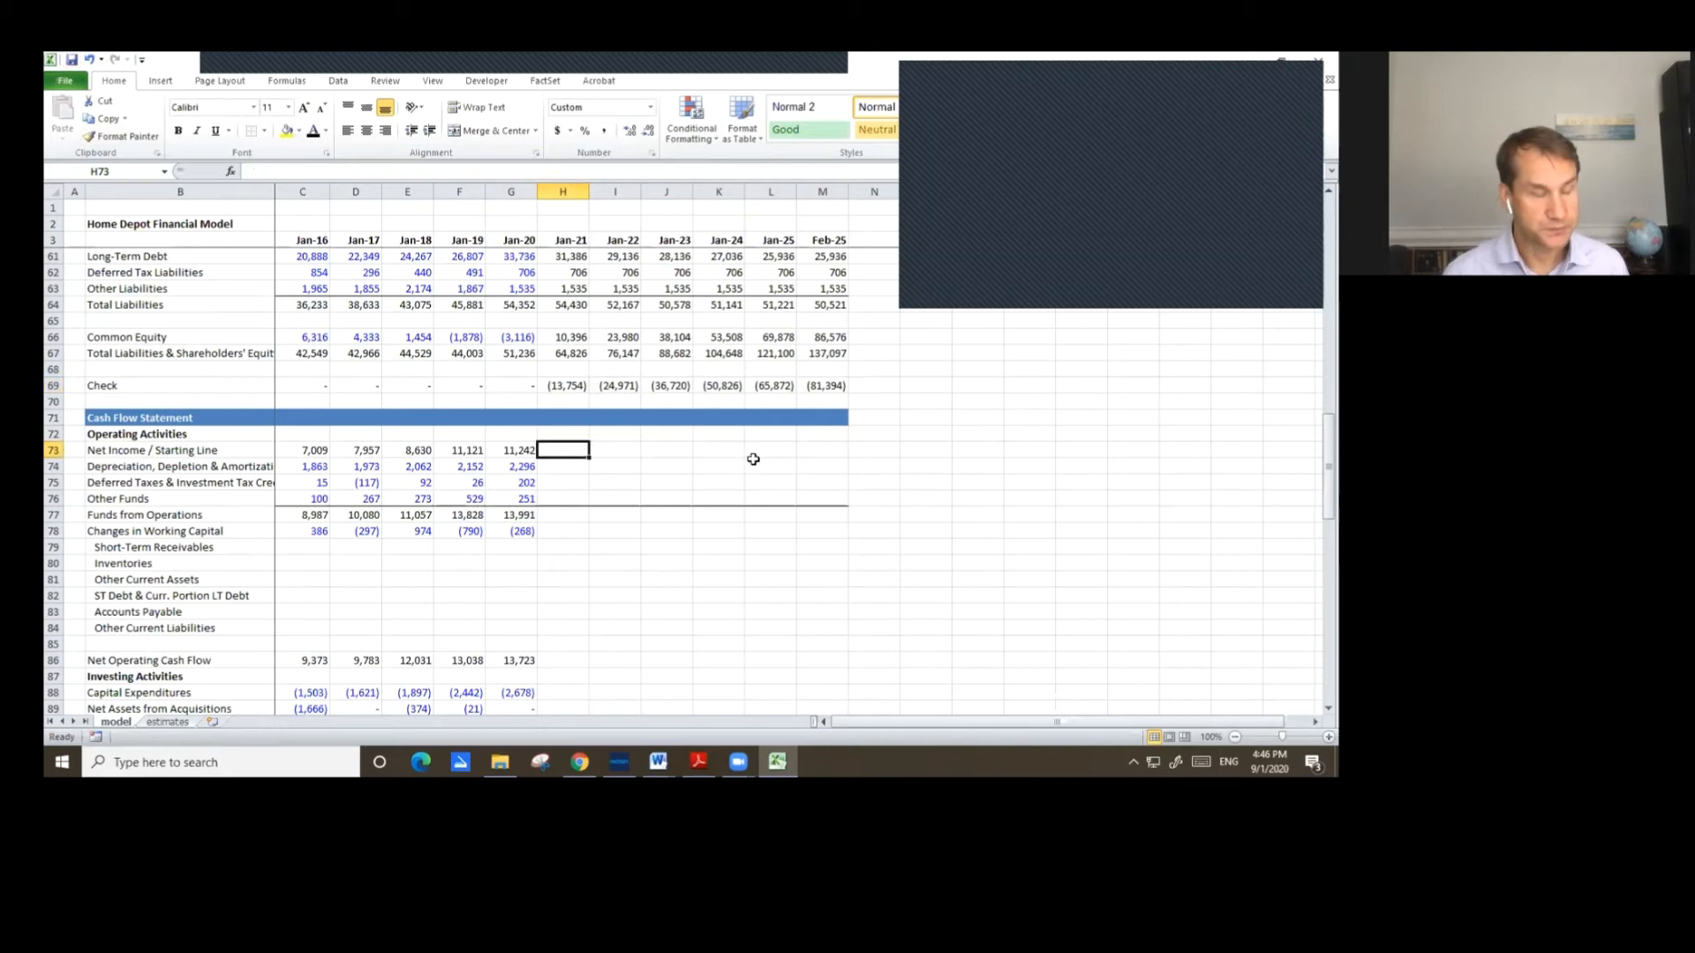
key("Left")
key("ctrl+c")
key("shift+Right")
key("shift+Right")
key("shift+Right")
key("shift+Right")
key("shift+Right")
key("shift+Right")
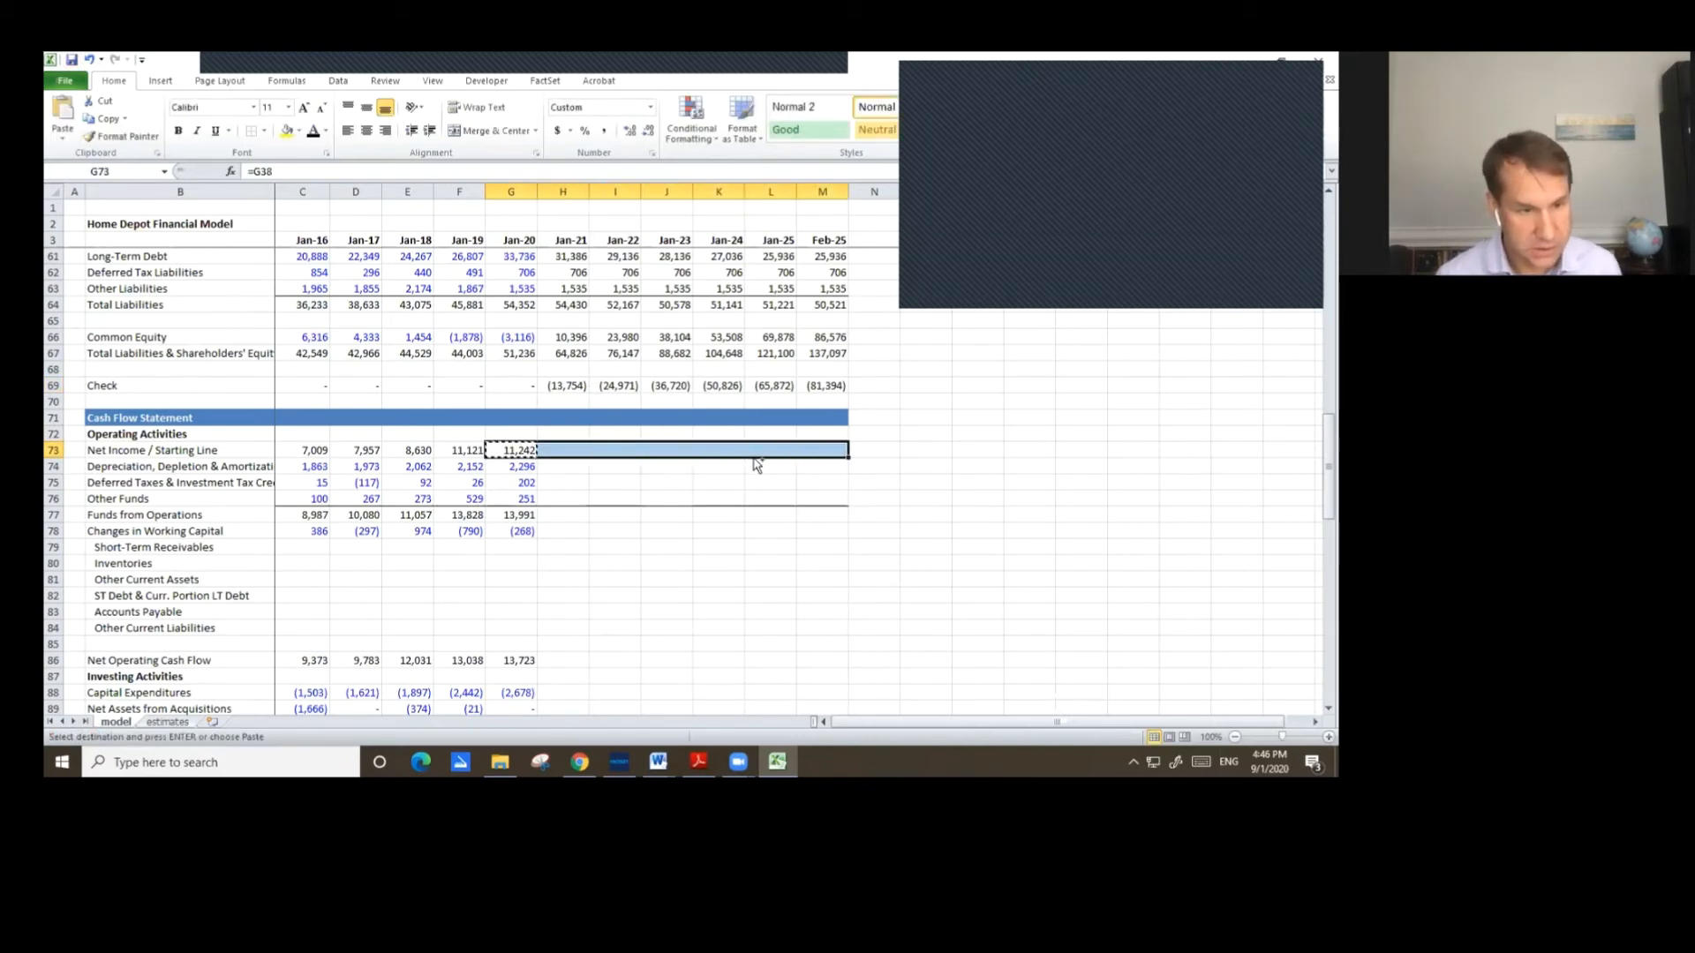
key("ctrl+v")
Set Jan-21 Depreciation, Depletion & Amortization to Depreciation as % of PPE times Jan-21 Net Property, Plant & Equipment.
key("Down")
key("Right")
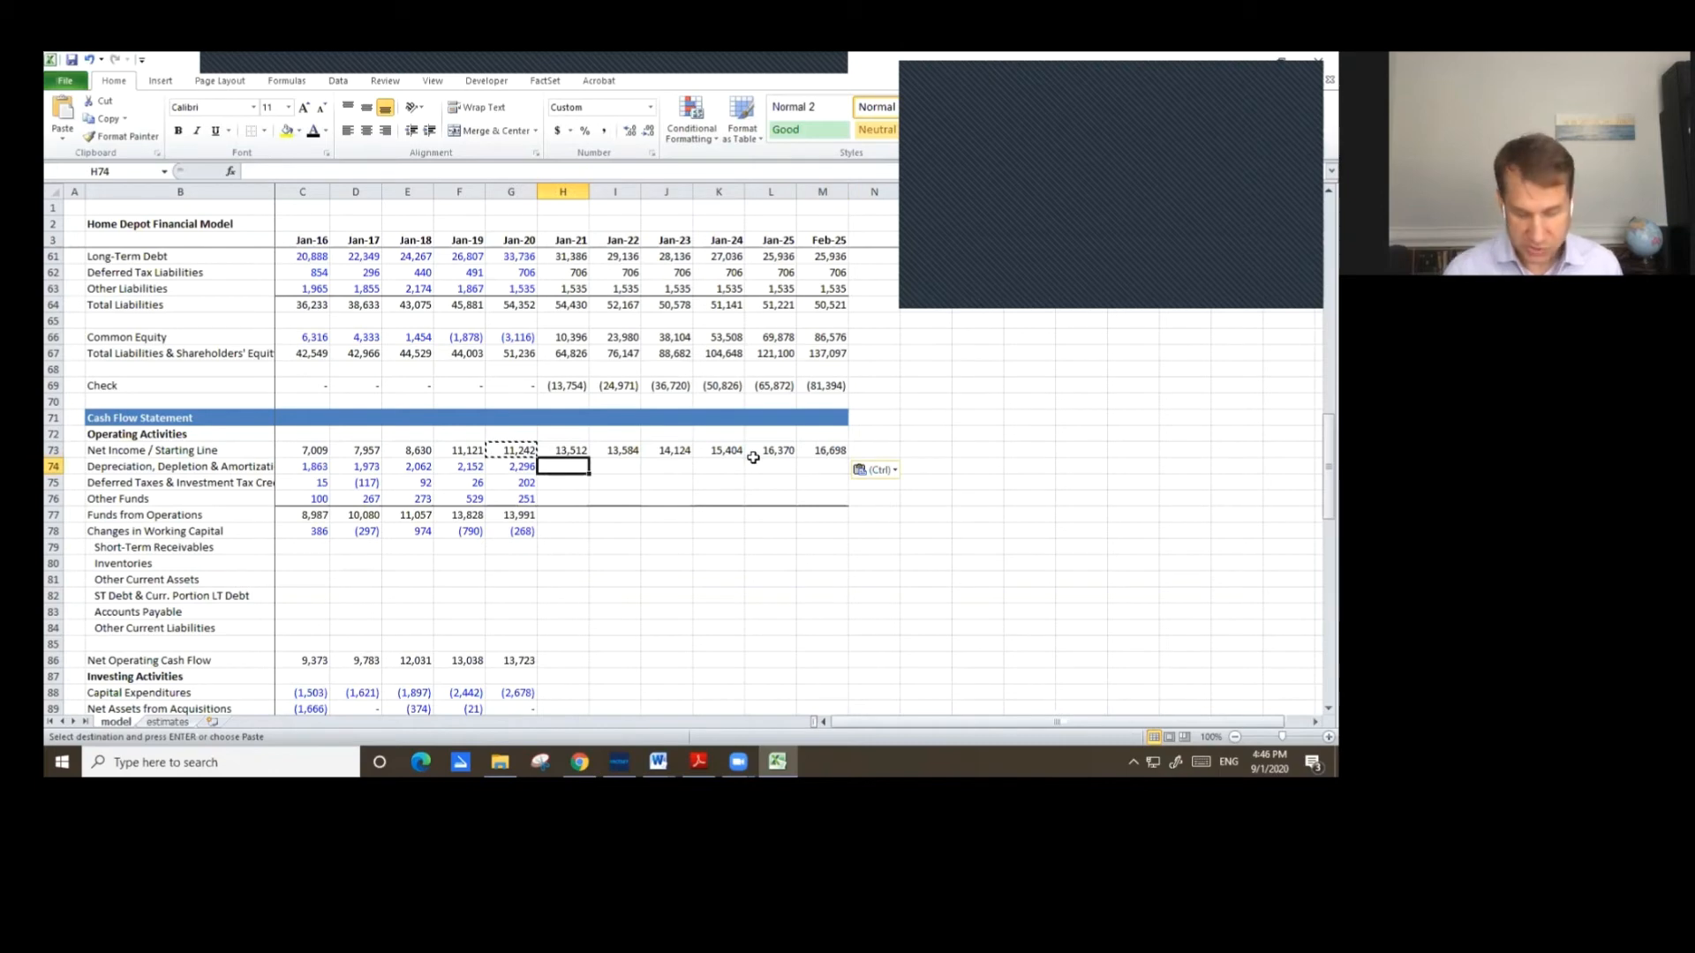
type("=")
key("Up")
key("Up")
key("Up")
key("Up")
key("Up")
key("Up")
key("Up")
key("Up")
key("Up")
key("Up")
key("Up")
key("Up")
key("Up")
key("Up")
key("Up")
key("Up")
key("Up")
key("Up")
key("Up")
key("Up")
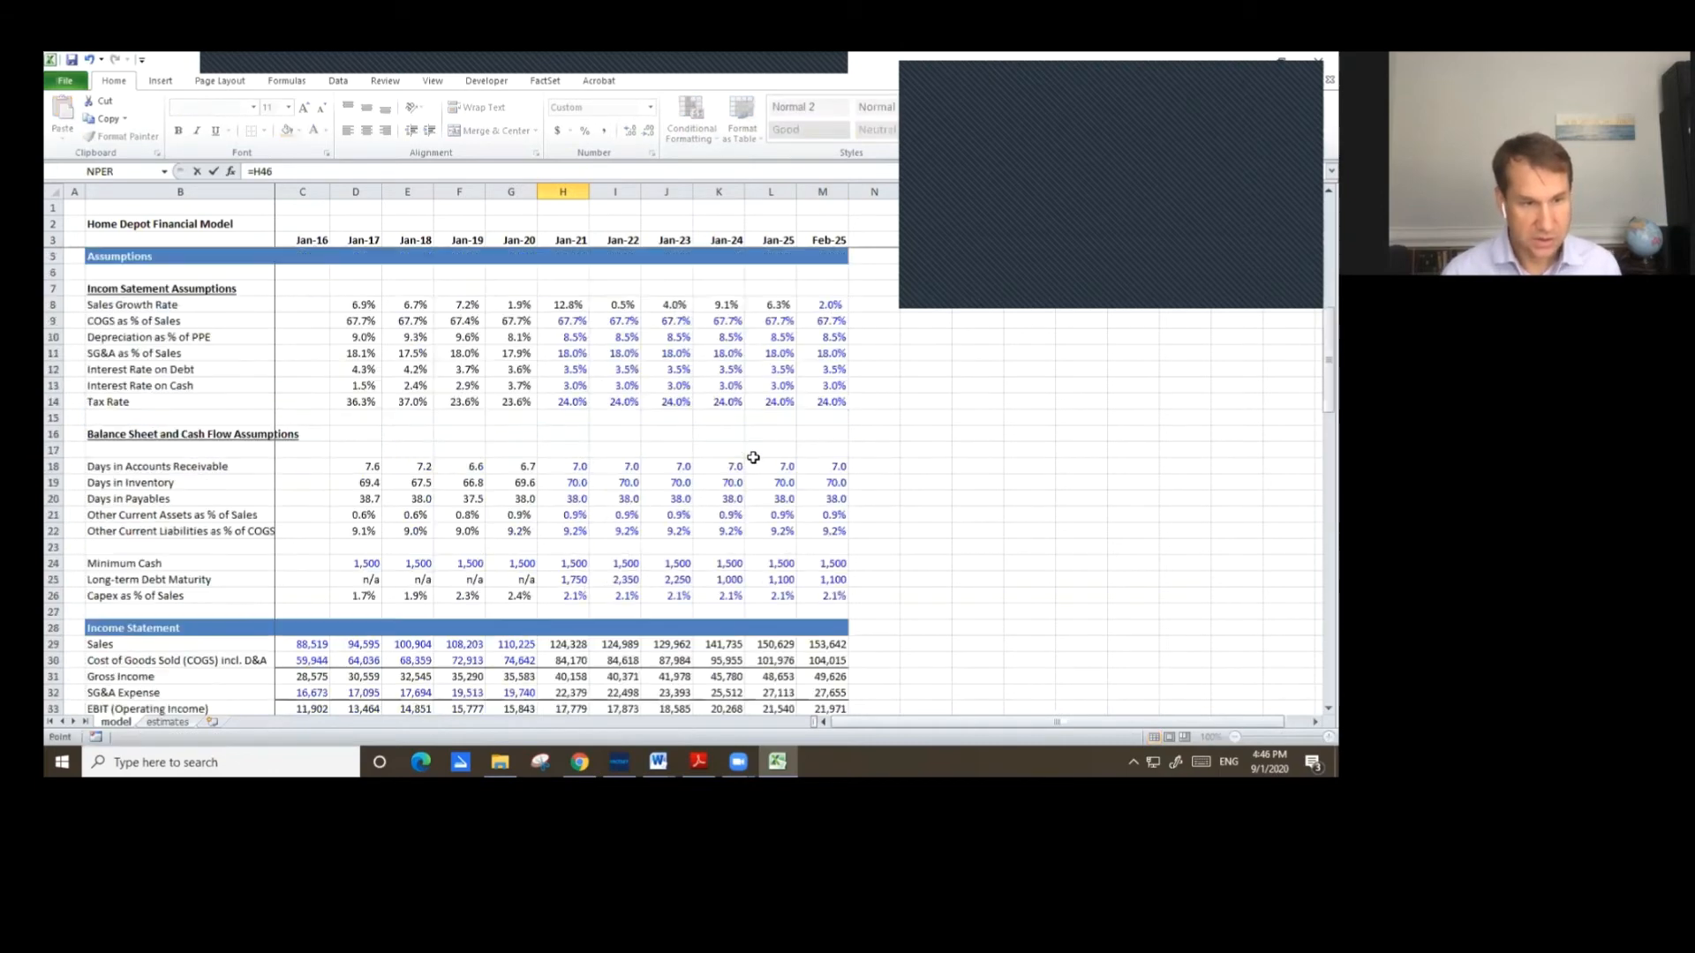
key("Down")
key("Down")
key("Down")
key("Down")
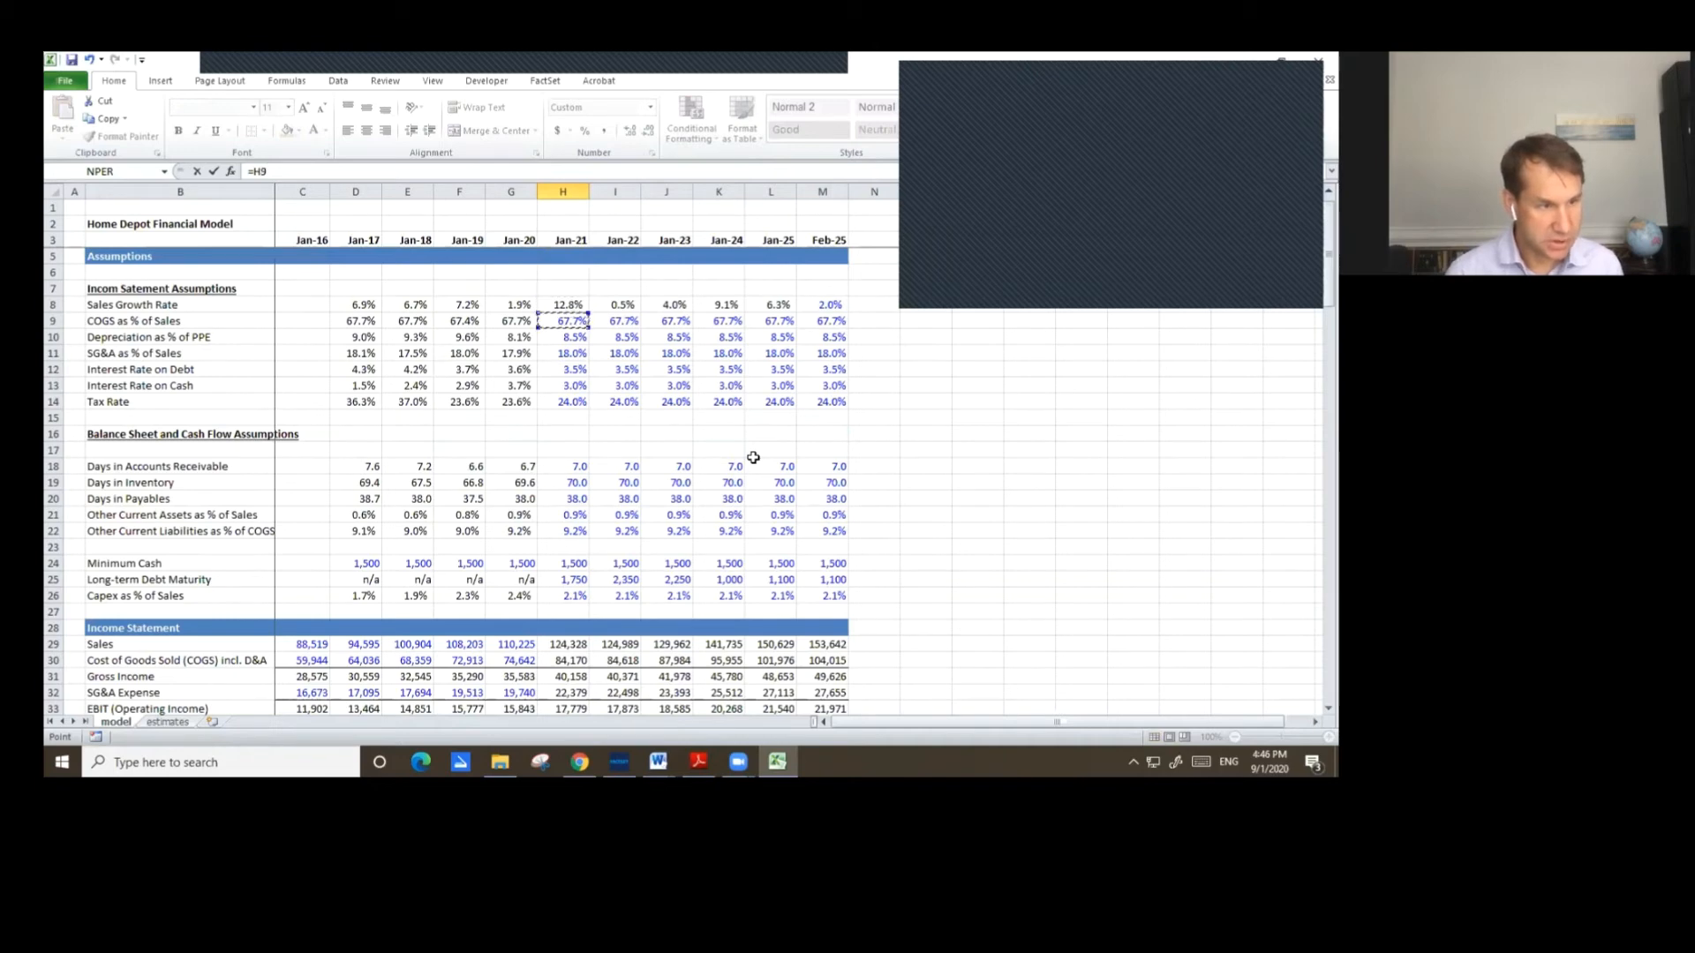
key("Down")
key("Down")
key("Up")
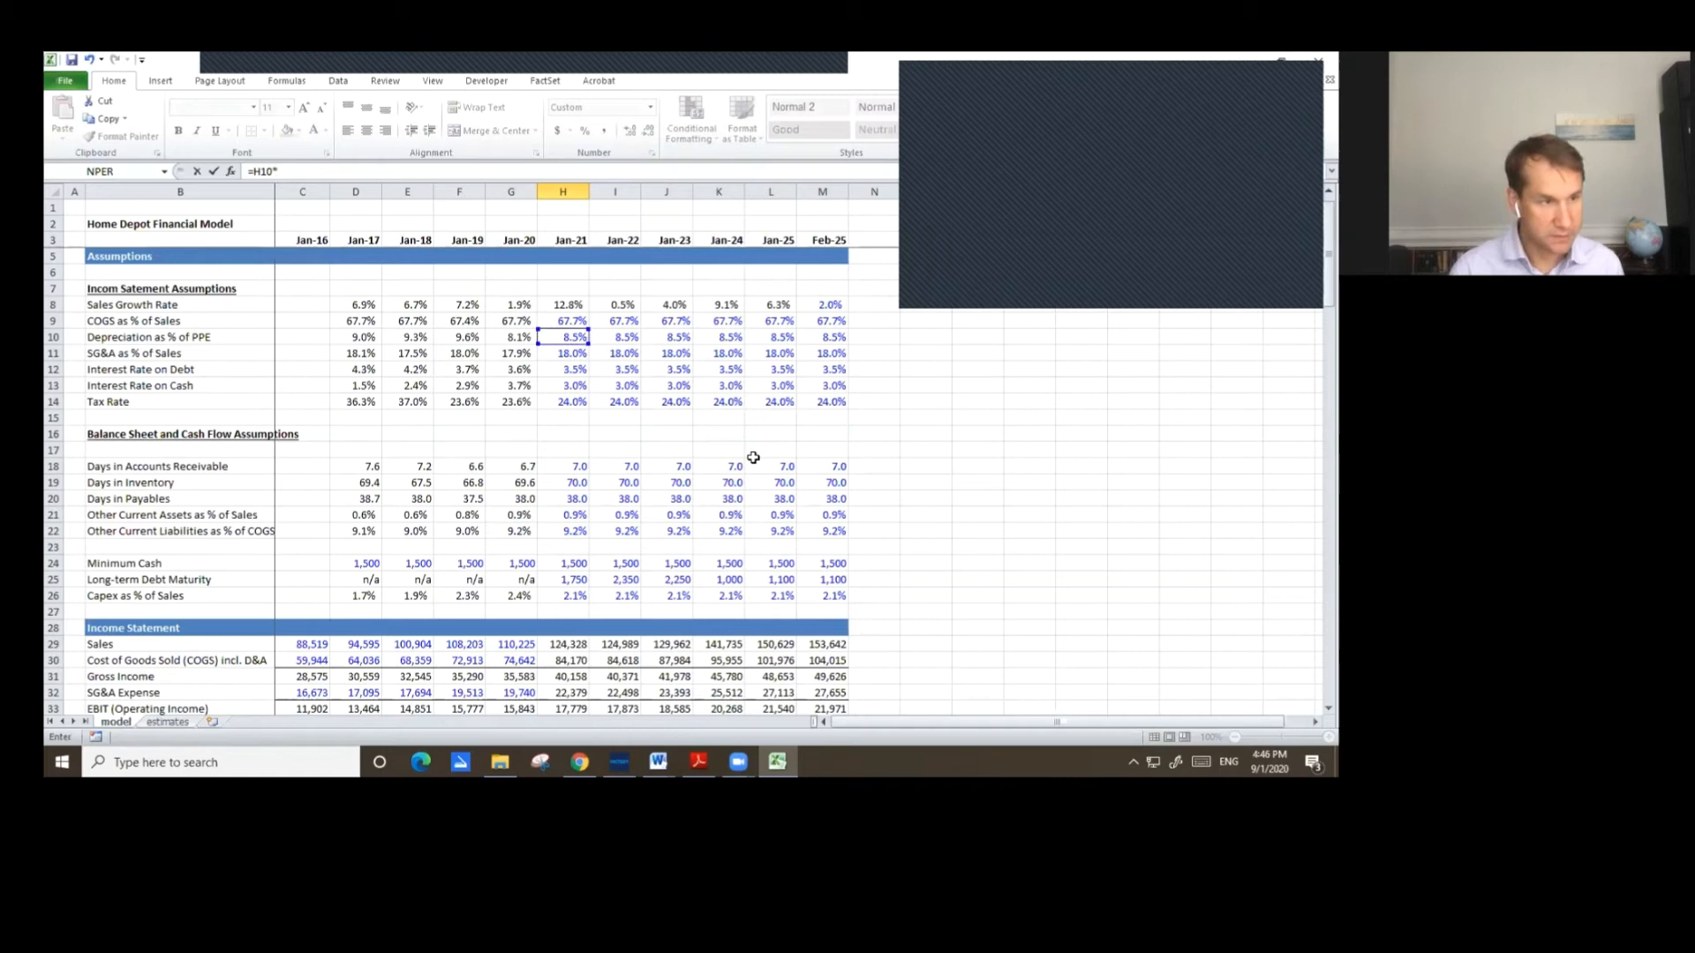
type("*")
key("Up")
key("Up")
key("Up")
key("Up")
key("Up")
key("Up")
key("Up")
key("Up")
key("Up")
key("Up")
key("Up")
key("Up")
key("Up")
key("Up")
key("Up")
key("Up")
key("Up")
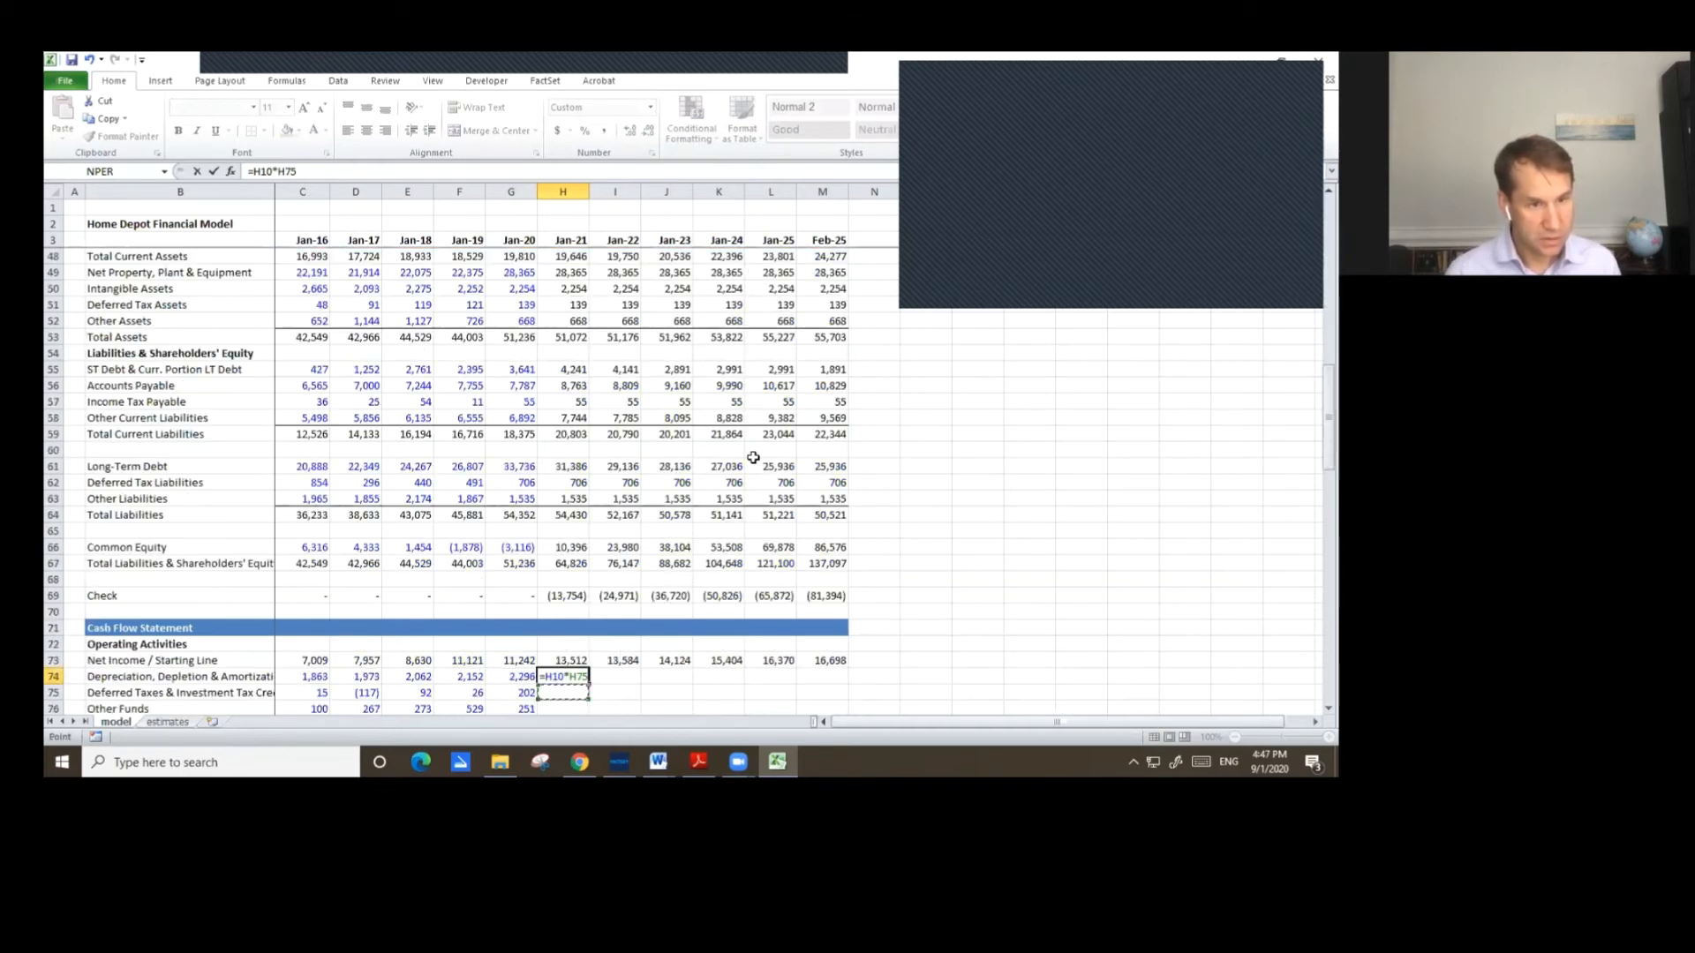
key("Up")
key("Up")
key("Up")
key("Up")
key("Up")
key("Up")
key("Up")
key("Up")
key("Up")
key("Up")
key("Up")
key("Up")
key("Up")
key("Up")
key("Up")
key("Up")
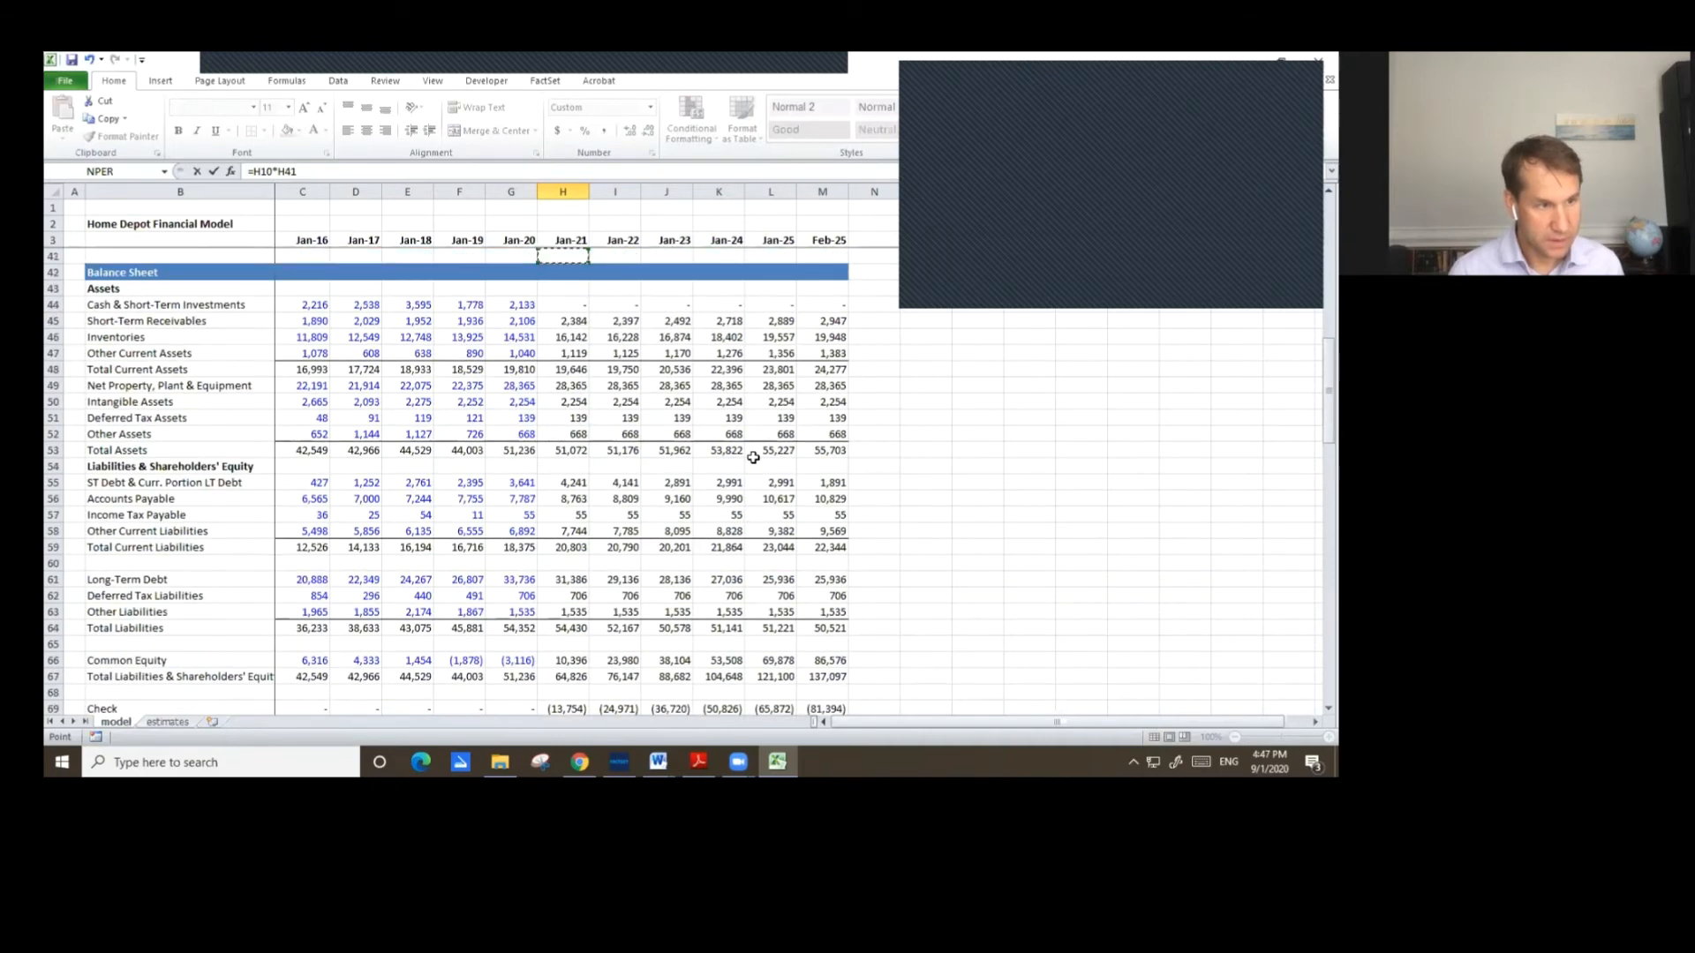
key("Down")
key("Down")
key("Down")
key("Down")
key("Down")
key("Down")
key("Down")
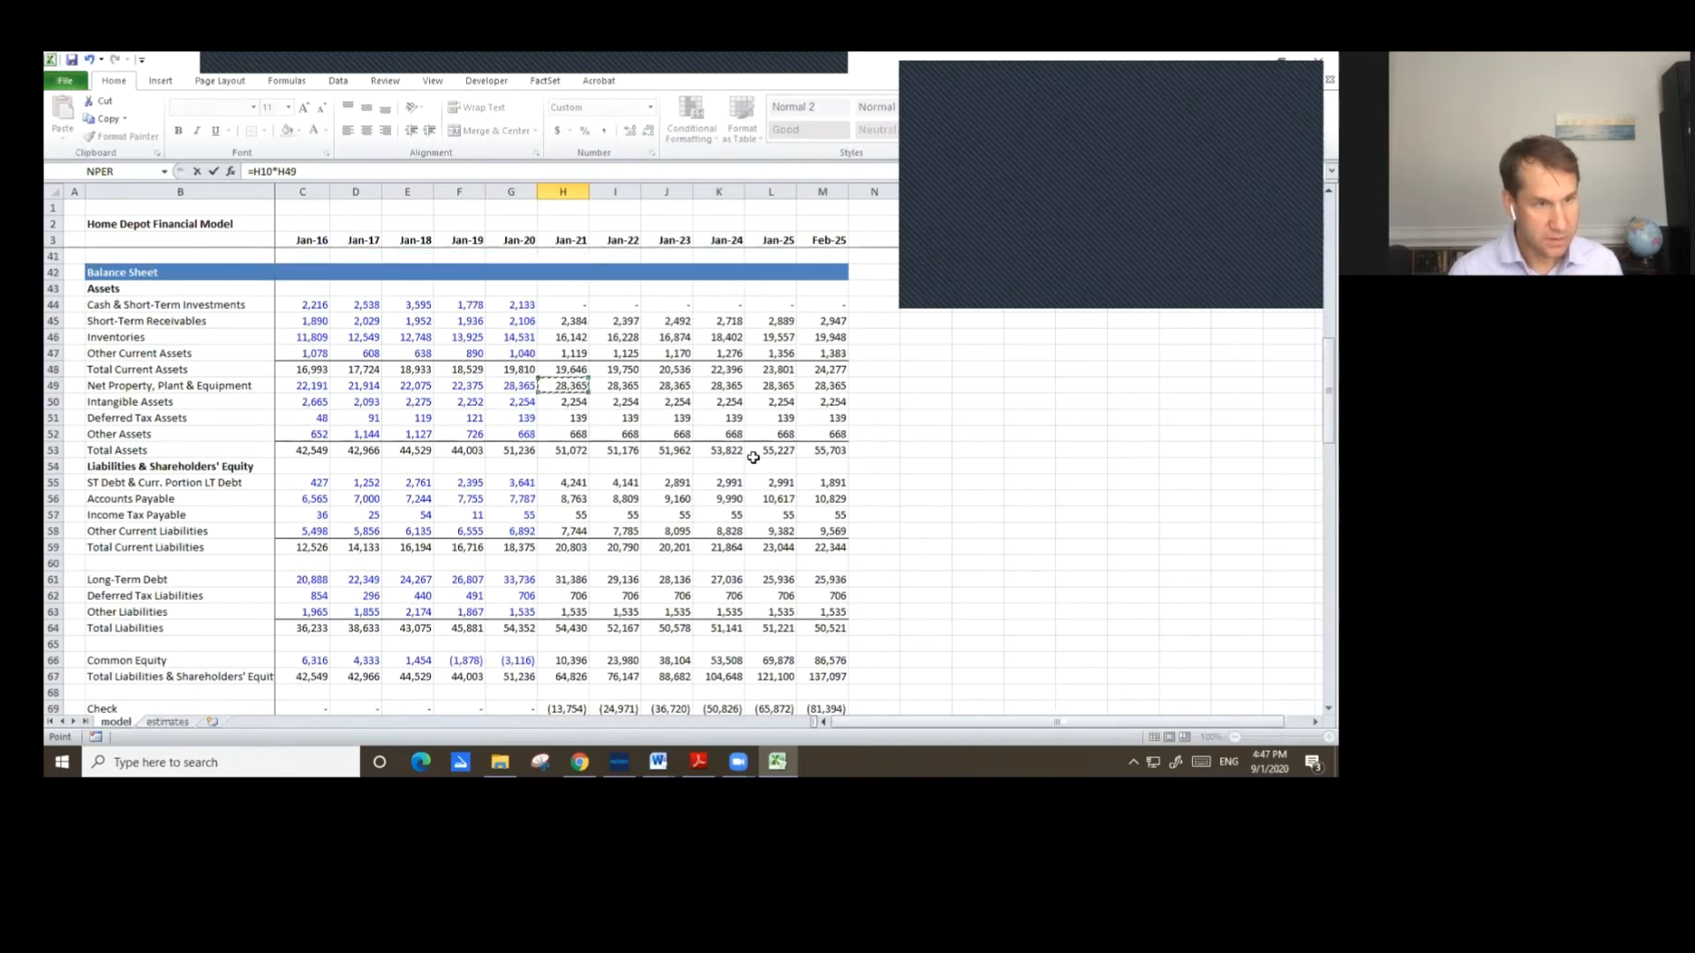
key("Return")
Copy the Jan-21 Depreciation, Depletion & Amortization formula across Jan-22 through Feb-25.
key("Up")
key("ctrl+c")
key("shift+Right")
key("shift+Right")
key("shift+Right")
key("shift+Right")
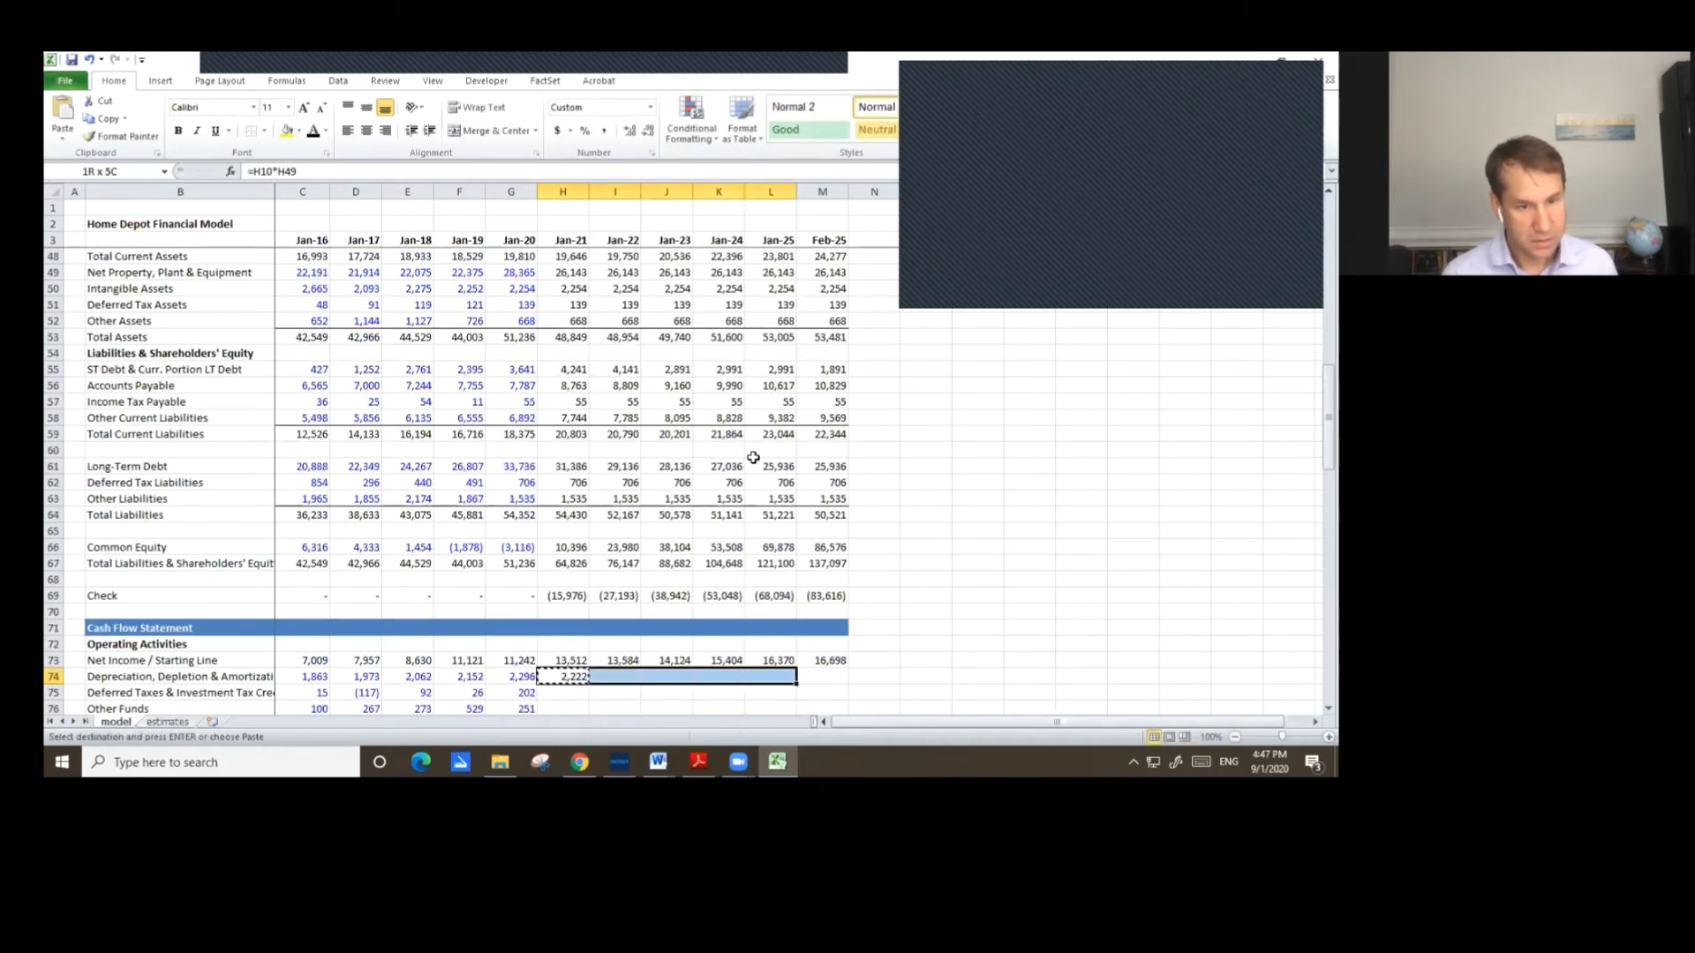
key("ctrl+v")
key("Right")
key("ctrl+Right")
key("ctrl+c")
key("Right")
key("ctrl+v")
Set Jan-21 Deferred Taxes as the change in Deferred Tax Liabilities minus the change in Deferred Tax Assets.
key("Down")
key("Down")
key("Down")
key("Down")
key("Down")
key("Down")
key("Down")
key("Down")
key("Down")
key("Down")
key("Down")
key("Down")
key("Down")
key("Down")
key("Down")
key("Down")
key("Up")
key("Up")
key("Up")
key("Up")
key("Up")
key("Up")
key("Up")
key("Up")
key("Up")
key("Up")
key("Up")
key("Up")
key("Up")
key("Left")
key("Left")
key("Left")
key("Left")
key("Left")
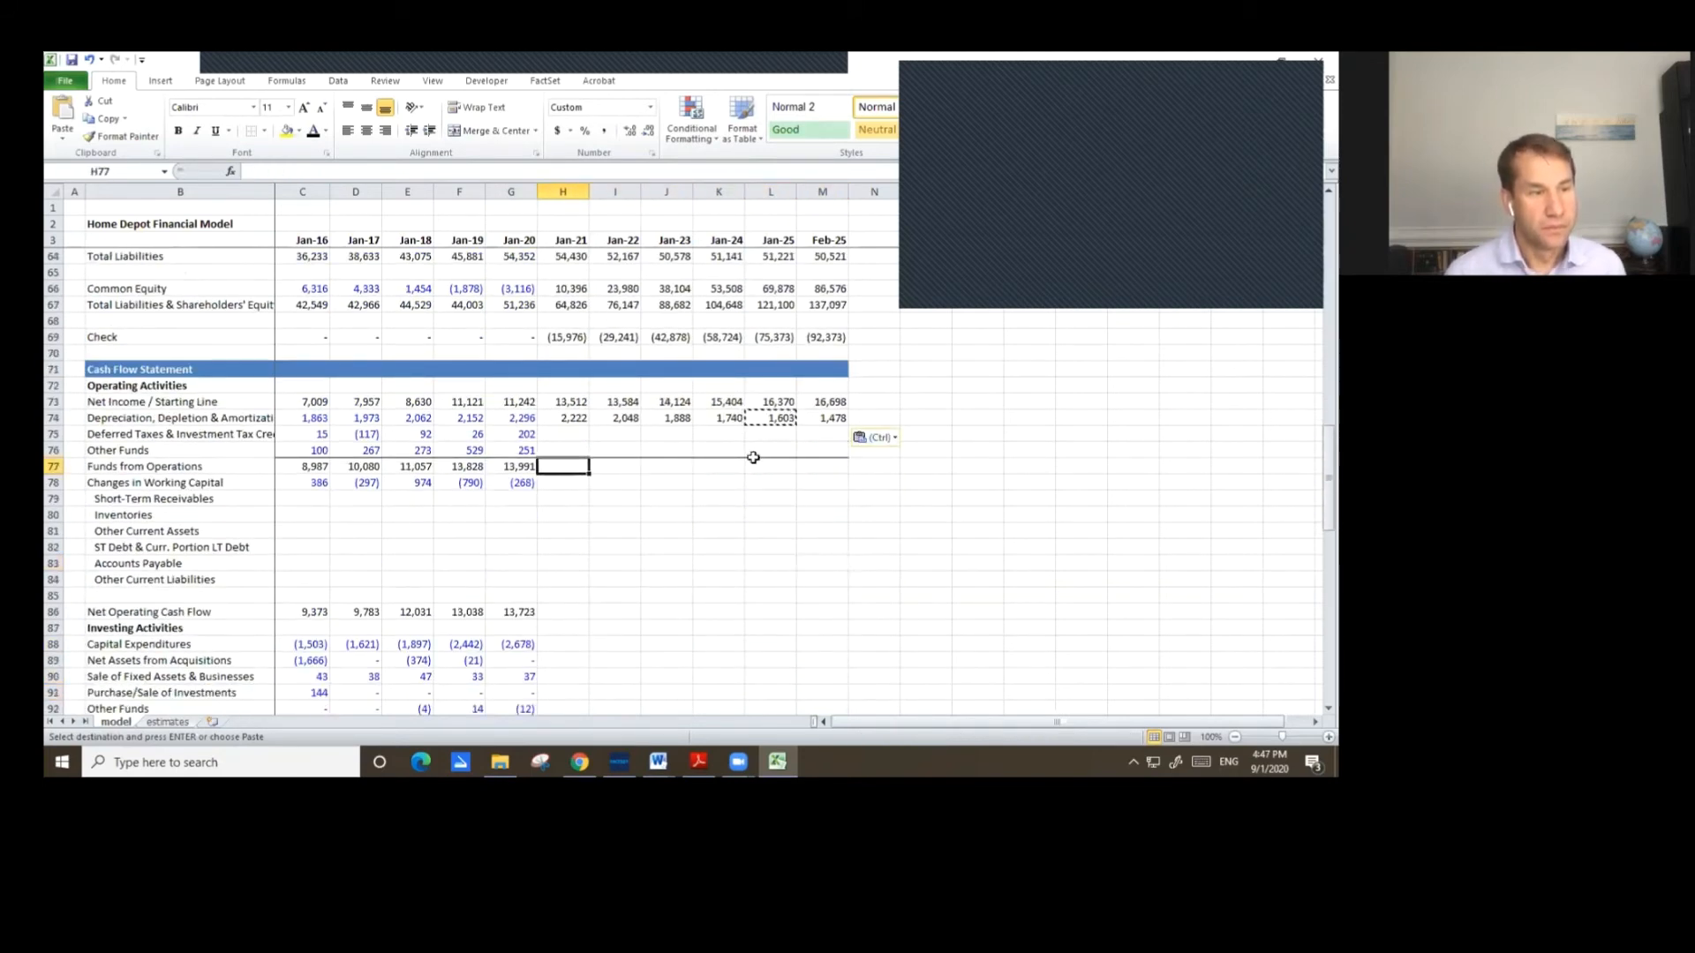
key("Up")
key("Up")
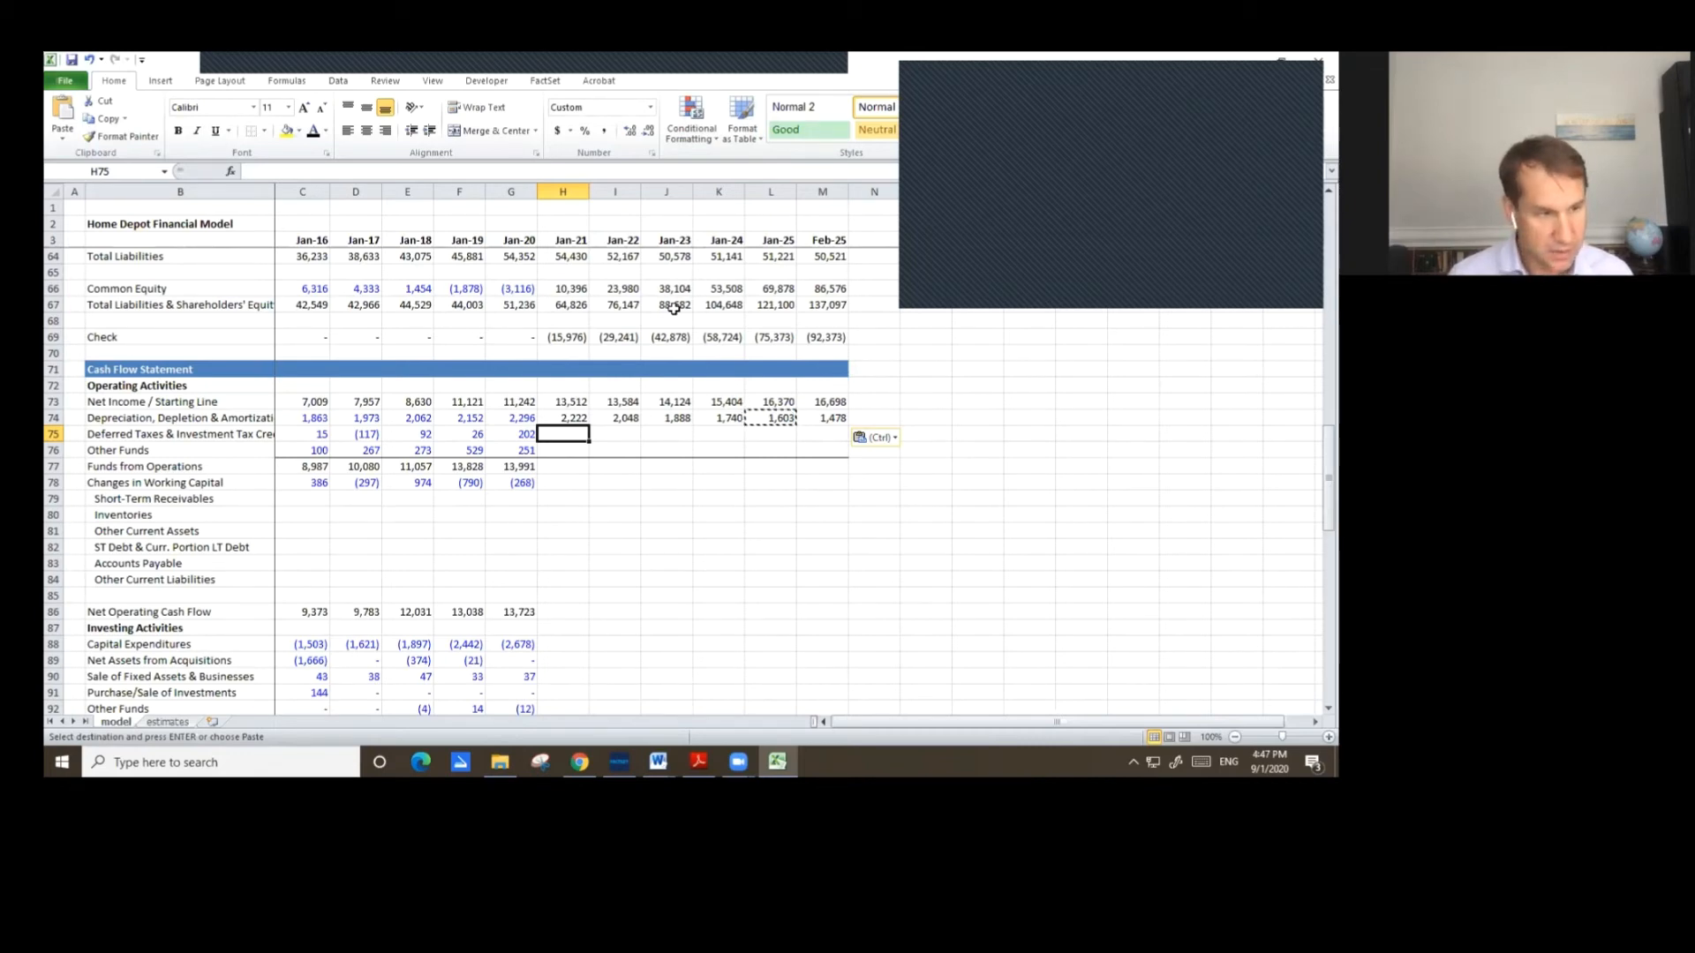
type("=")
scroll(685, 384, "up", 9)
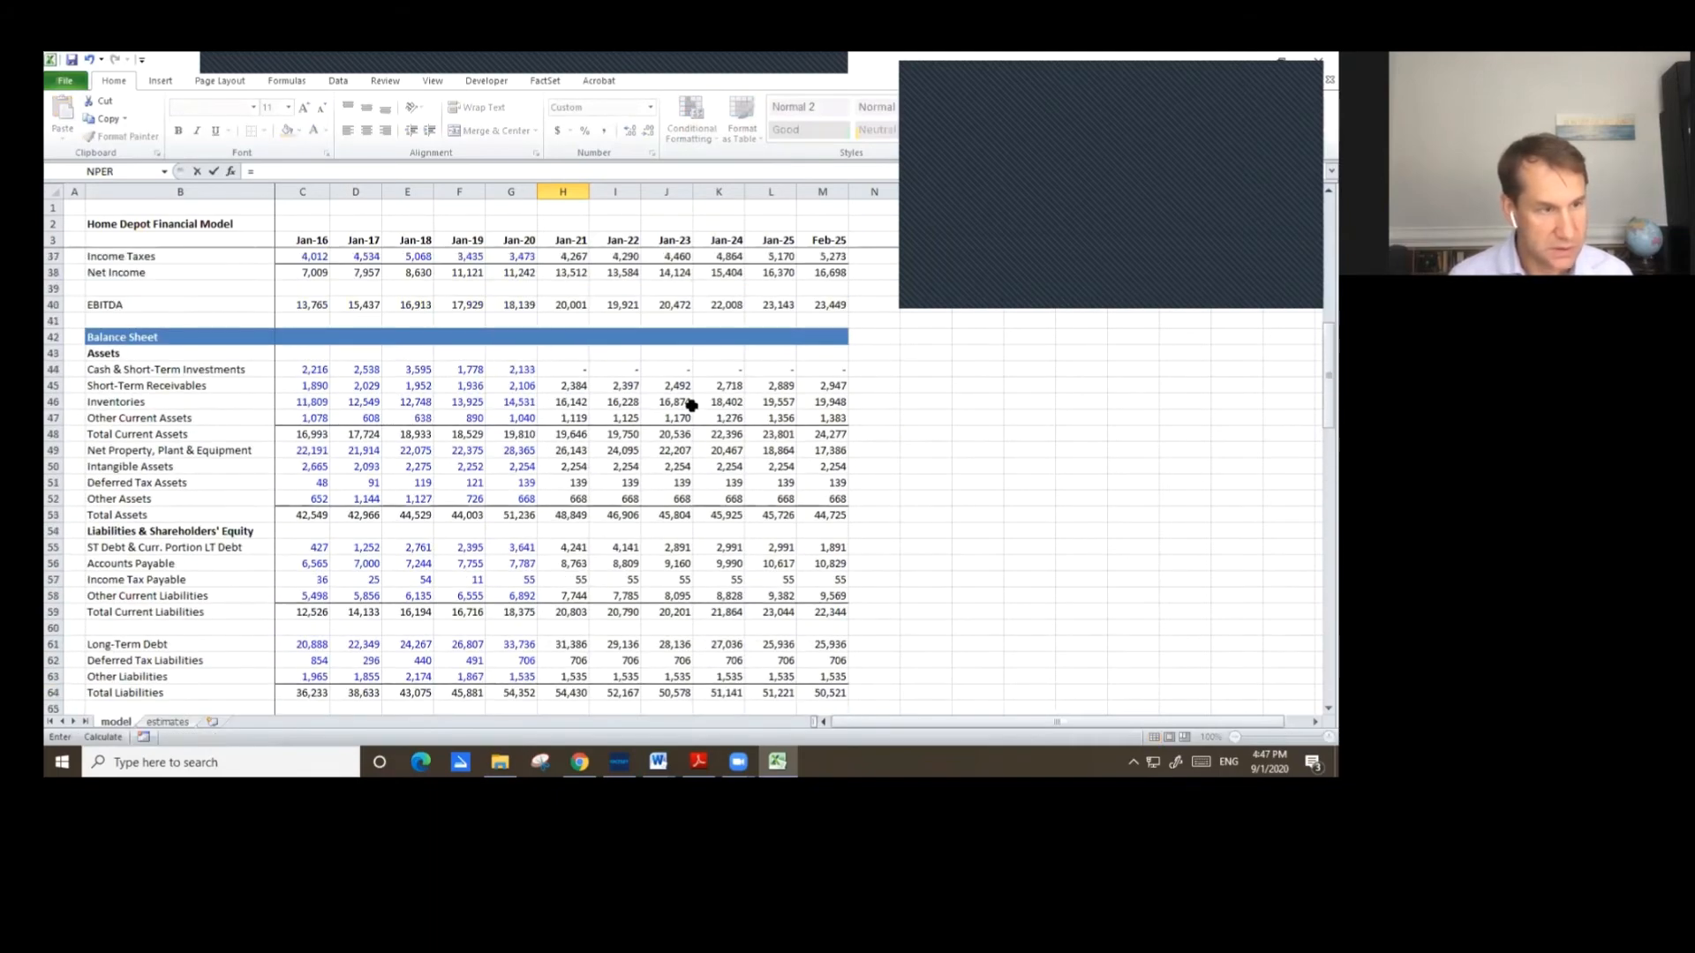
scroll(691, 404, "up", 5)
scroll(691, 406, "down", 8)
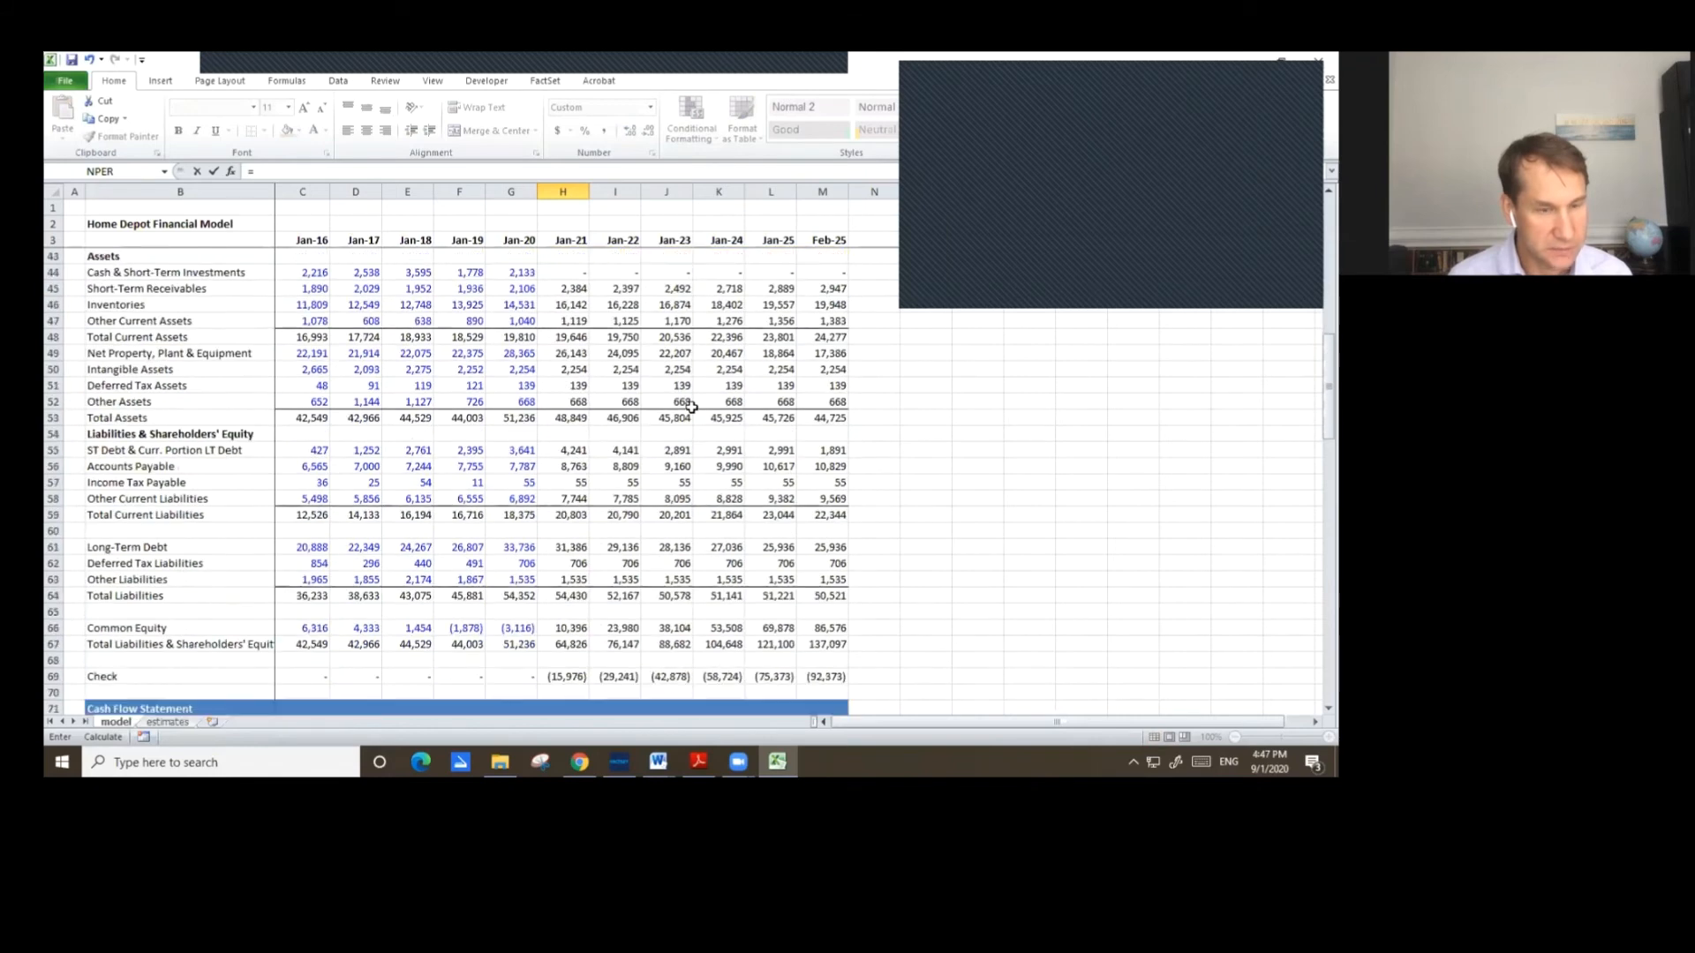
scroll(692, 406, "down", 1)
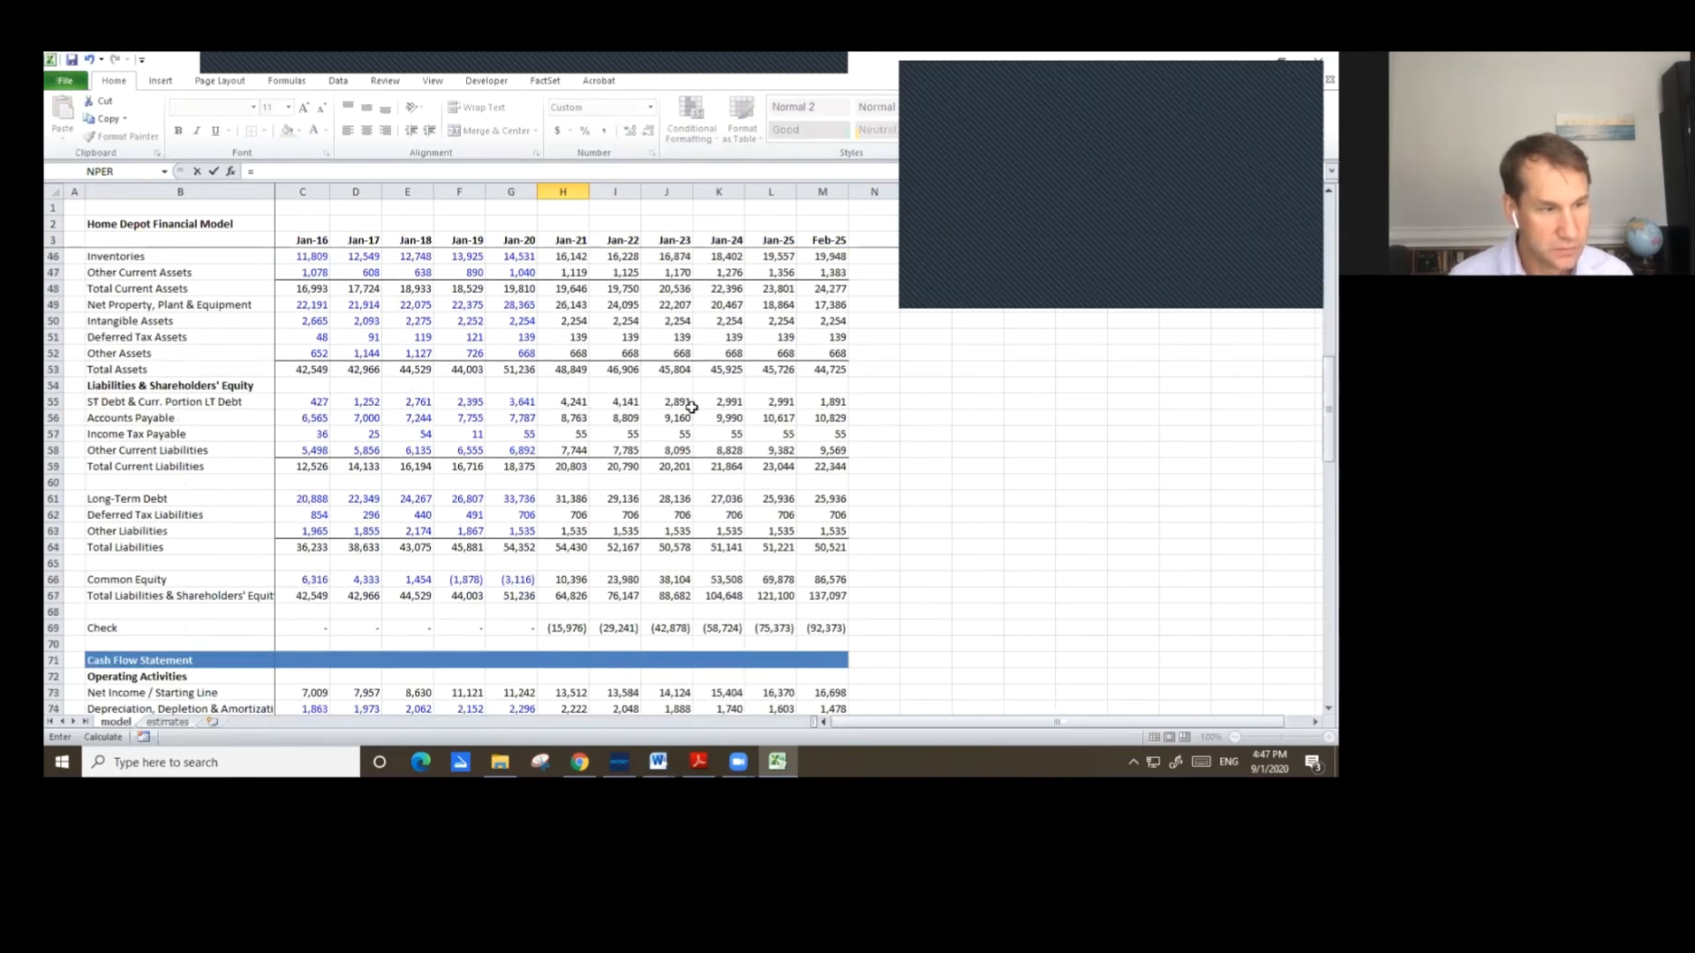
scroll(691, 407, "down", 1)
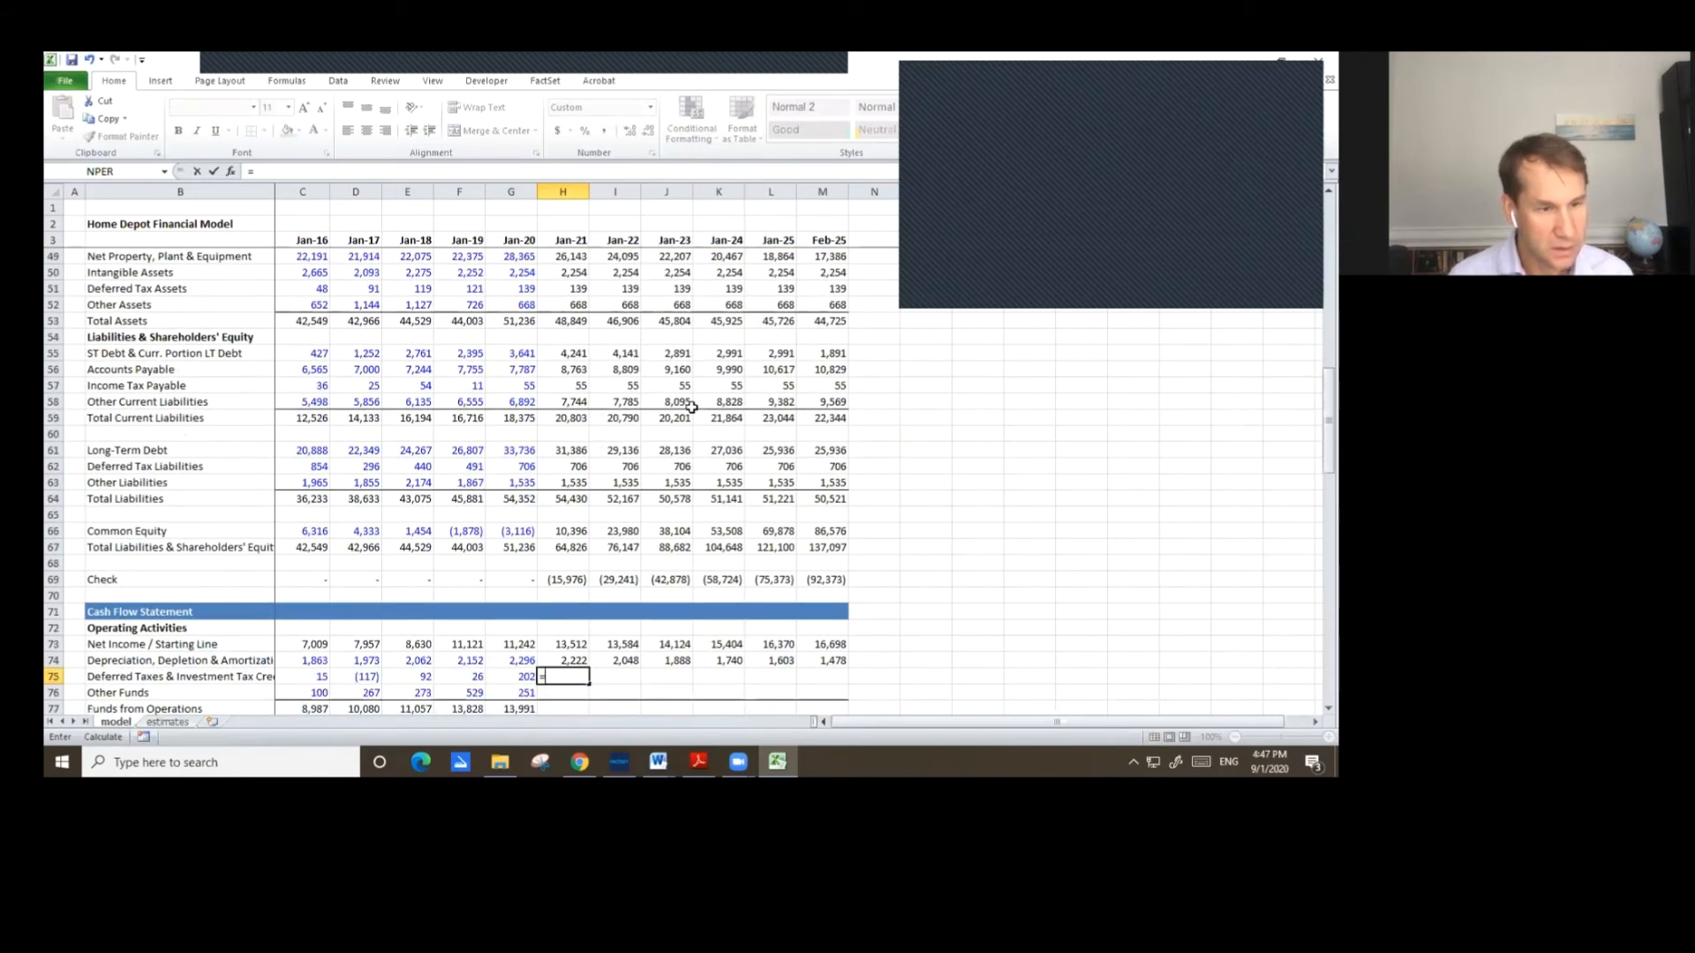
left_click(555, 465)
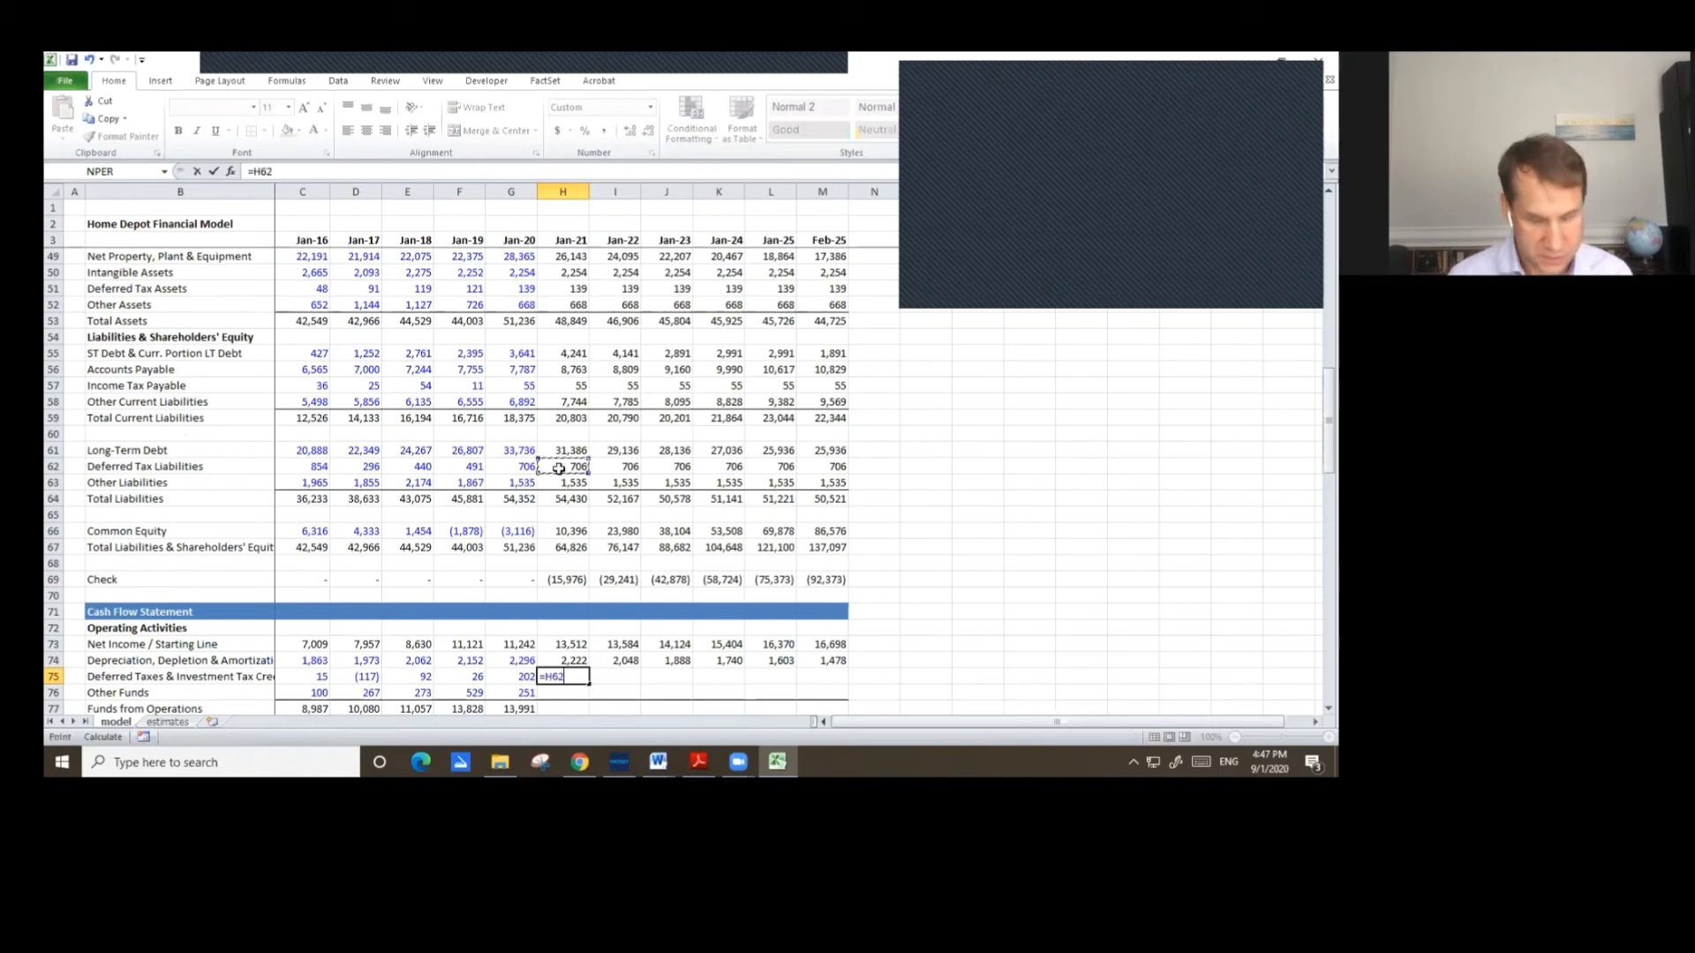
type("-")
left_click(512, 466)
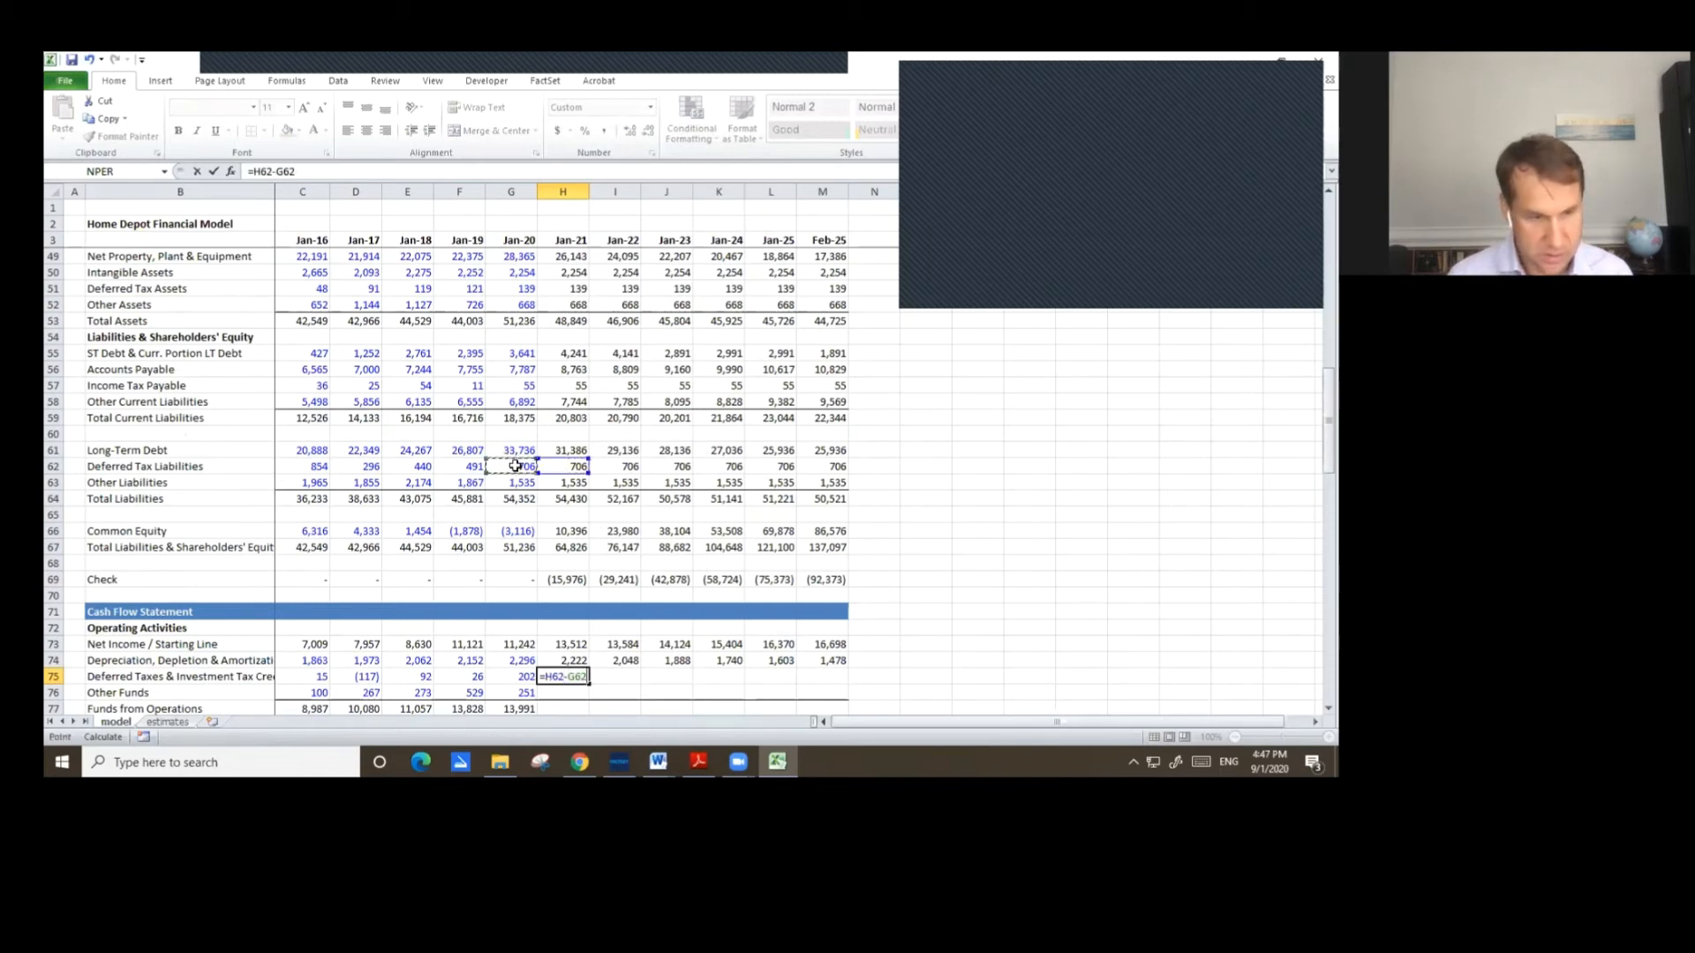
type("+")
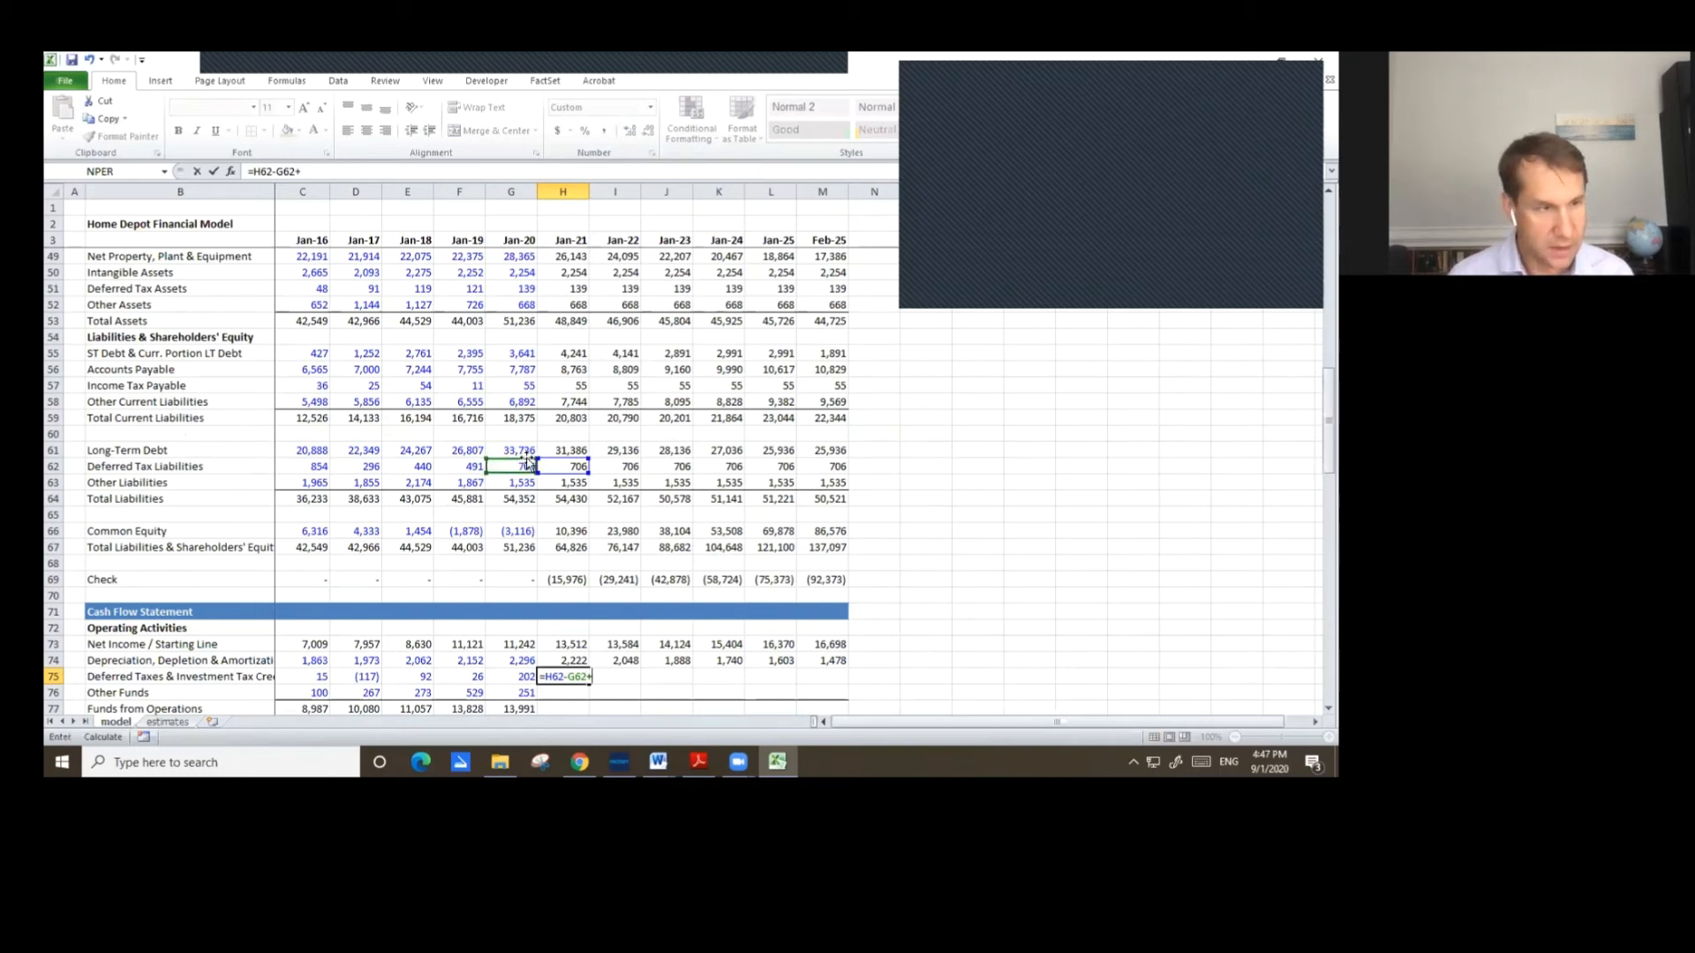
left_click(519, 290)
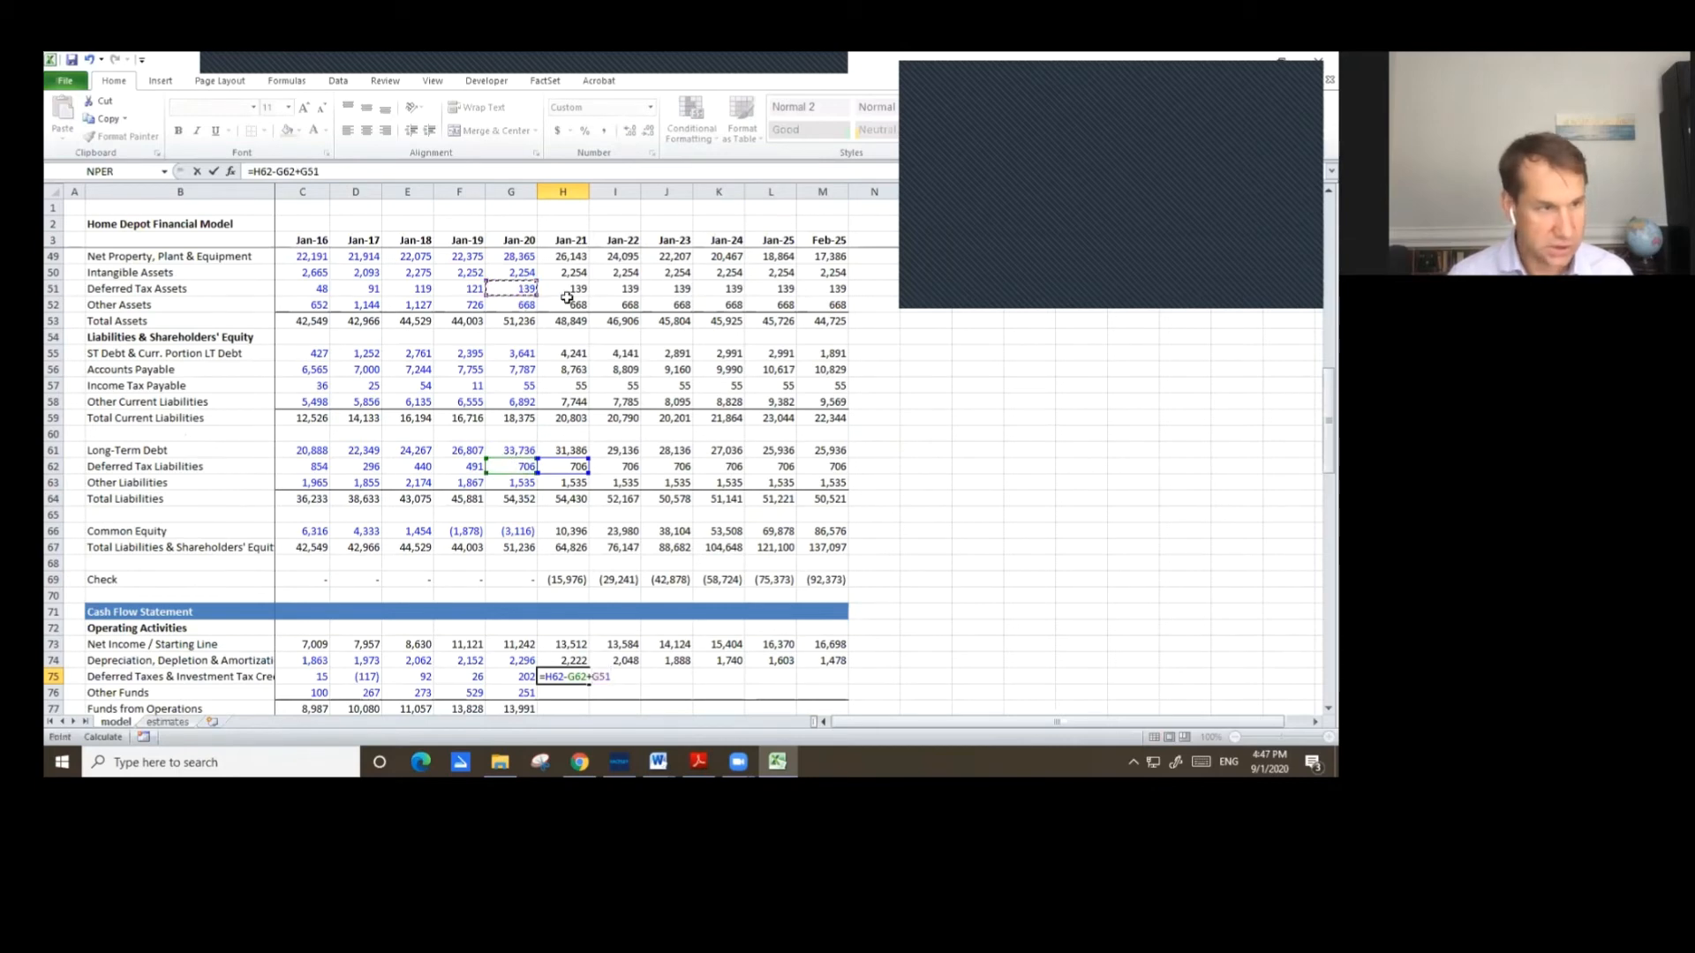
type("-")
left_click(579, 291)
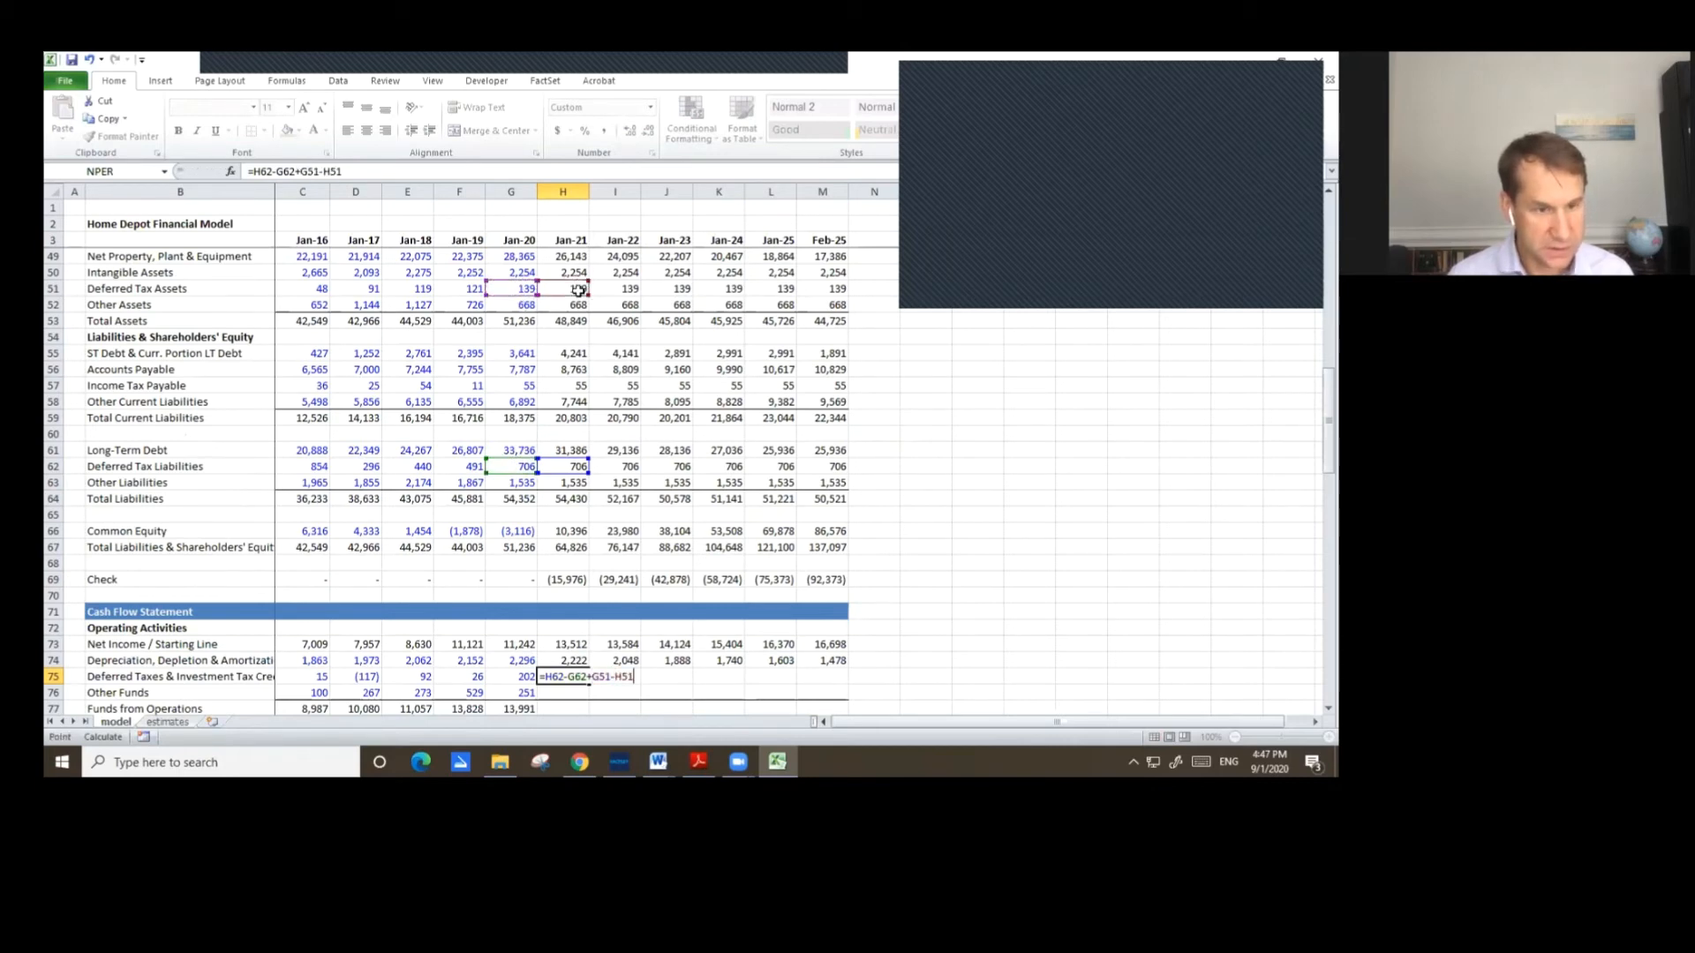
key("Return")
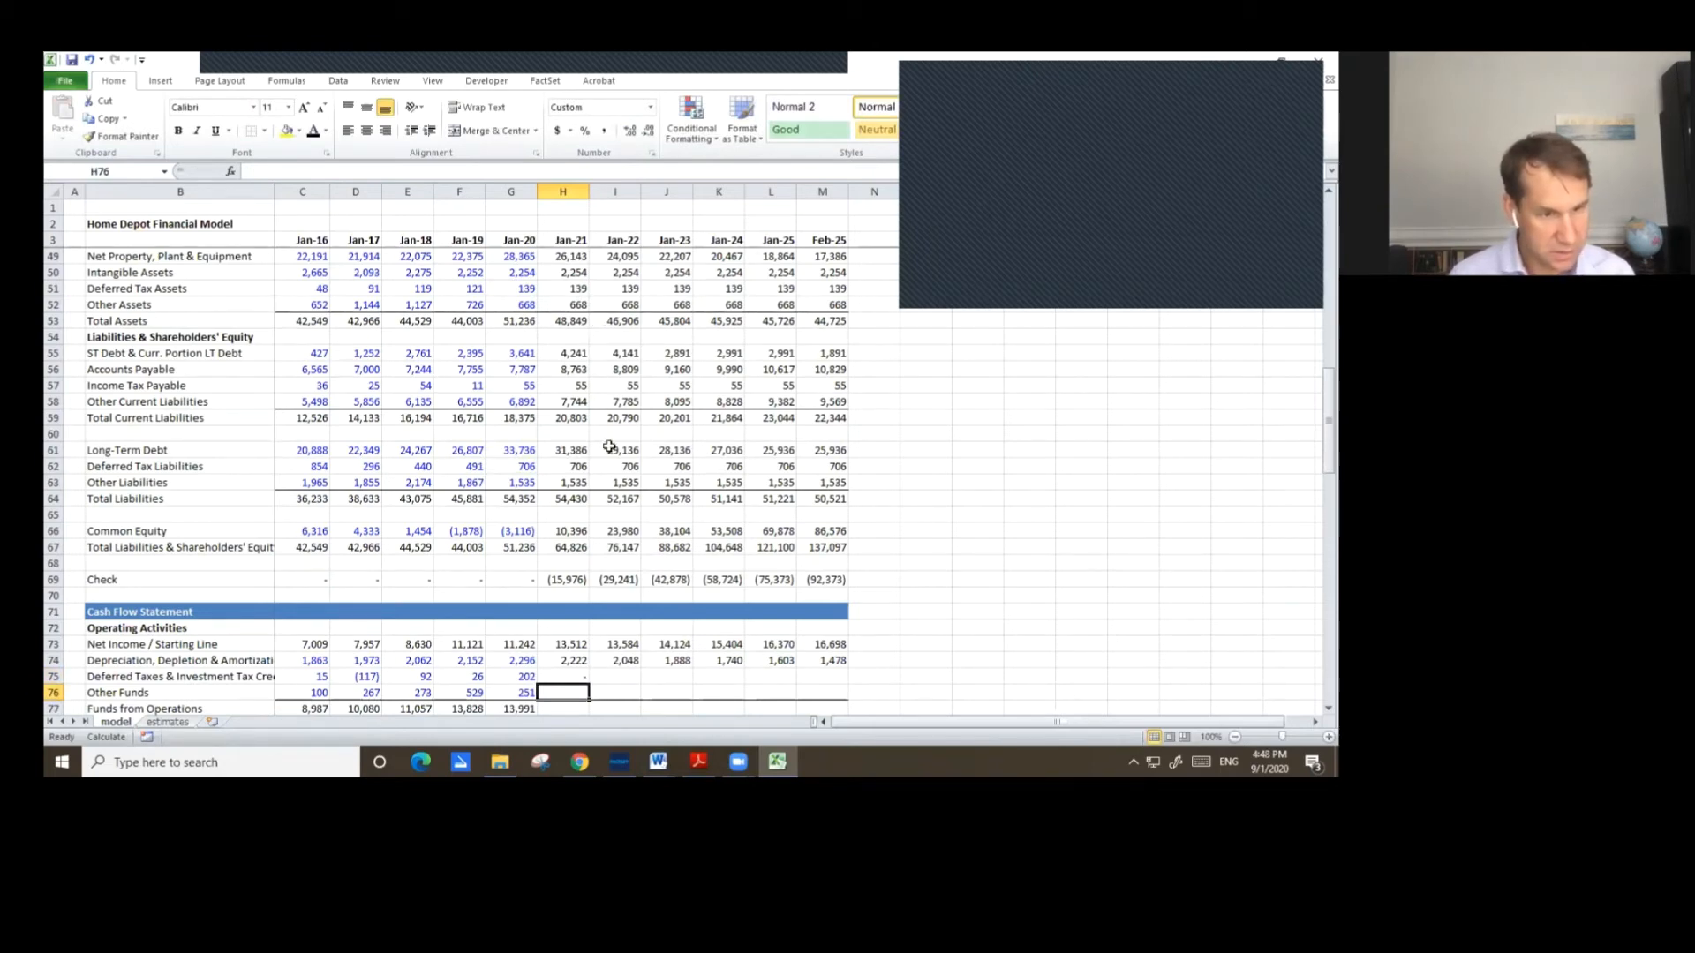
Set Jan-21 Other Funds as the change in Other Liabilities minus the change in Other Assets.
type("=")
left_click(572, 484)
type("-")
left_click(521, 483)
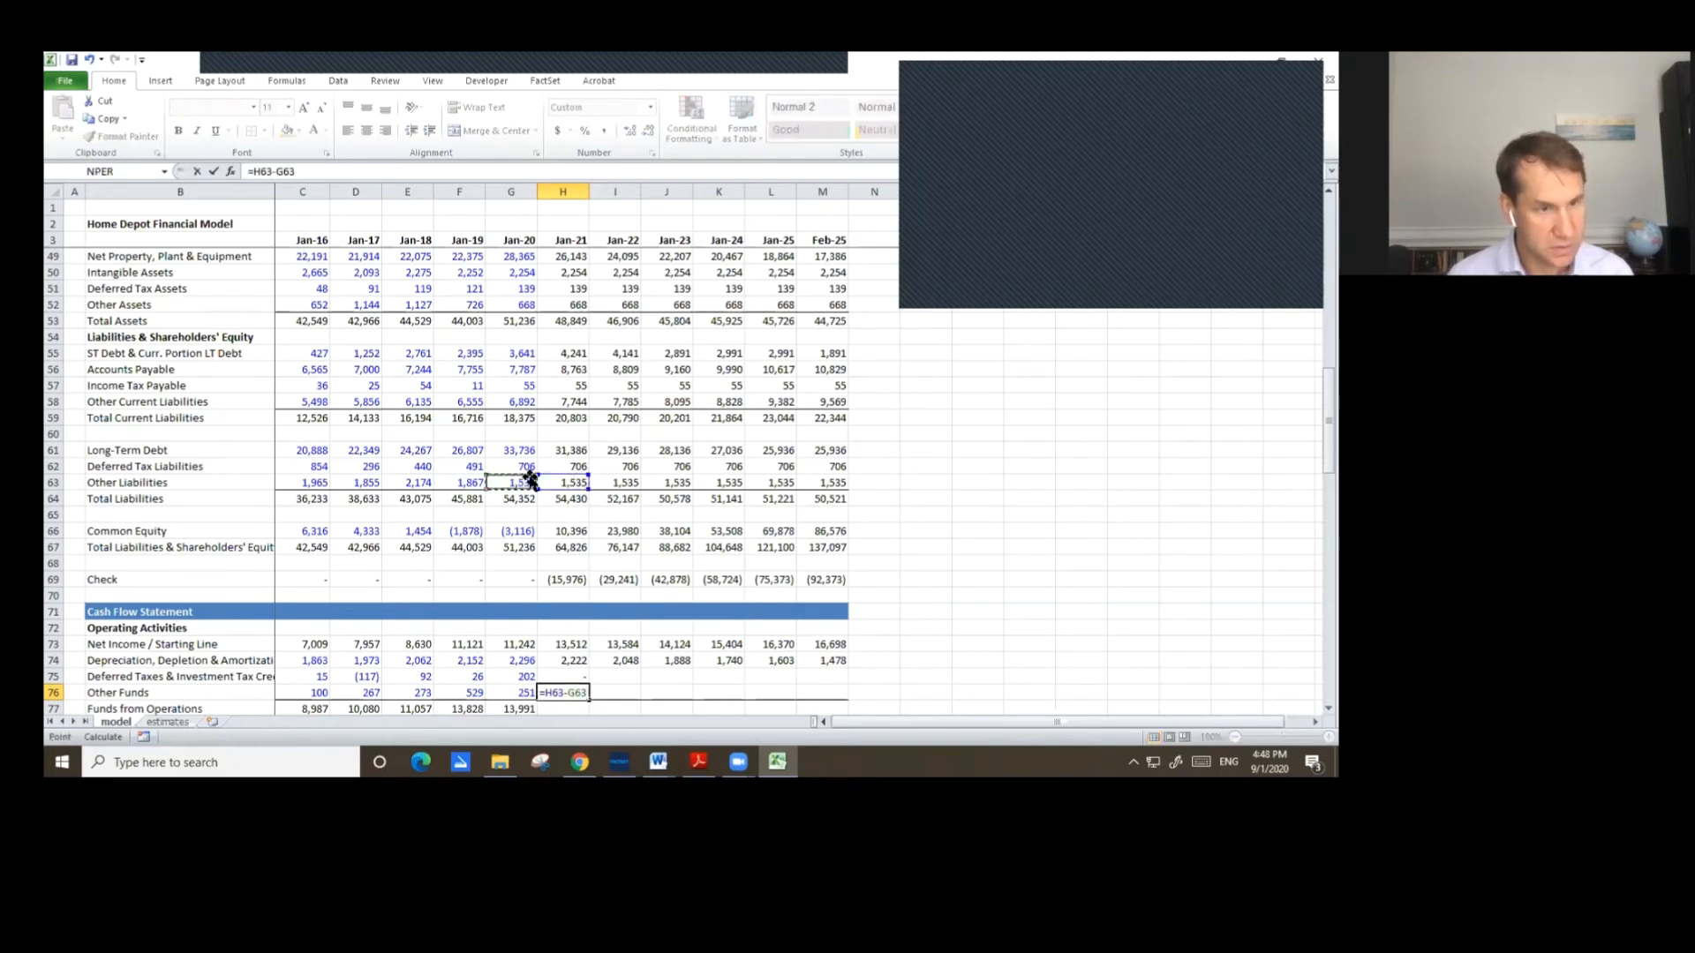
type("+")
left_click(516, 309)
type("-")
left_click(576, 305)
key("Return")
Copy the Jan-20 Funds from Operations total into Jan-21.
scroll(592, 309, "down", 2)
key("Left")
key("ctrl+c")
key("Right")
key("ctrl+v")
Copy the Jan-21 Deferred Taxes, Other Funds and Funds from Operations formulas across Jan-22 through Feb-25.
key("Up")
key("Up")
key("shift+Down")
key("shift+Down")
key("ctrl+c")
key("shift+Right")
key("shift+Right")
key("shift+Right")
key("shift+Right")
key("shift+Right")
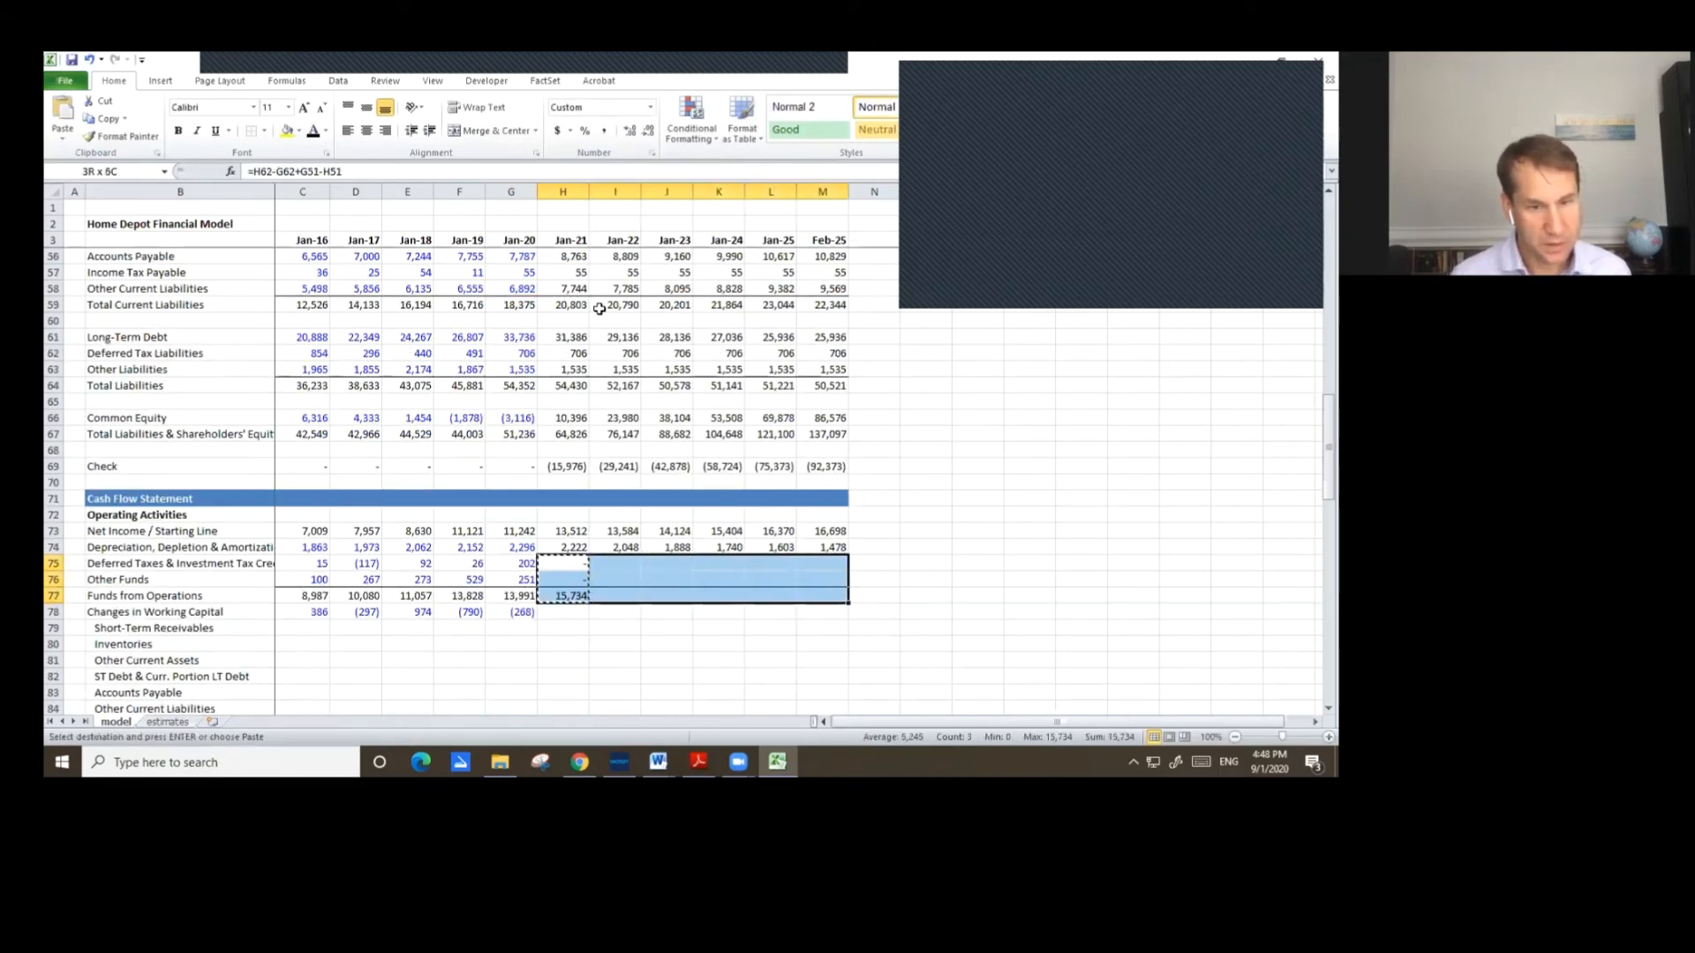
key("ctrl+v")
key("Escape")
key("Down")
key("Down")
key("Down")
key("Down")
key("Down")
key("Down")
key("Down")
key("Down")
key("Down")
key("Down")
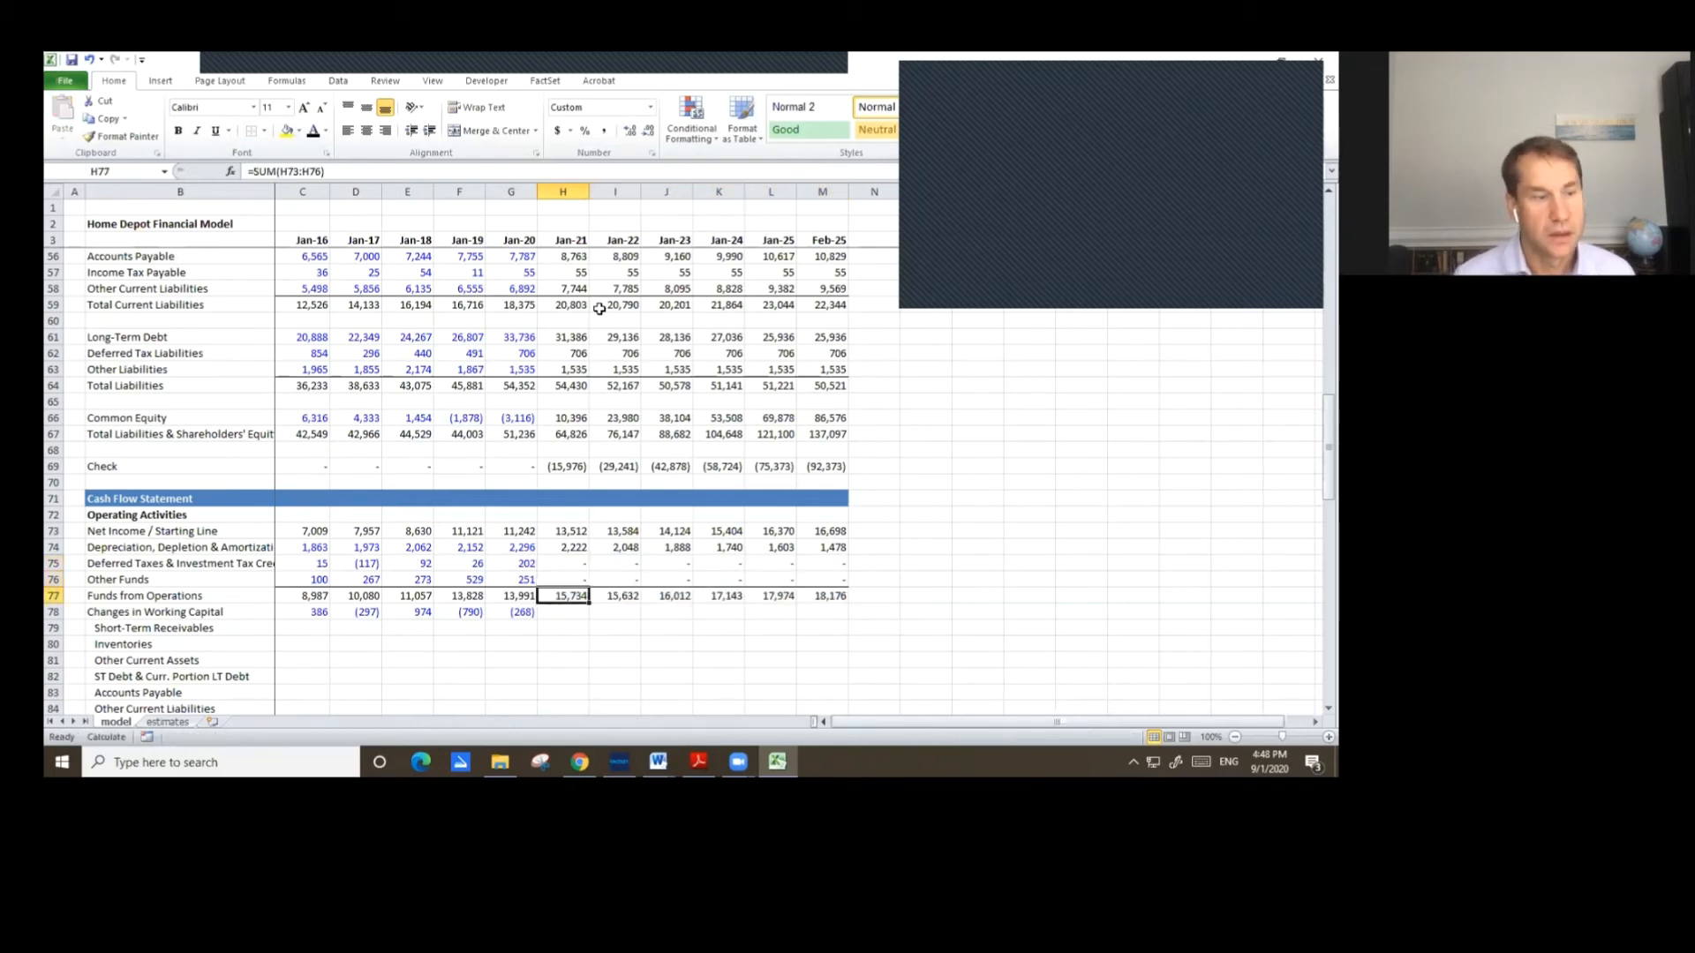
key("Down")
key("Down")
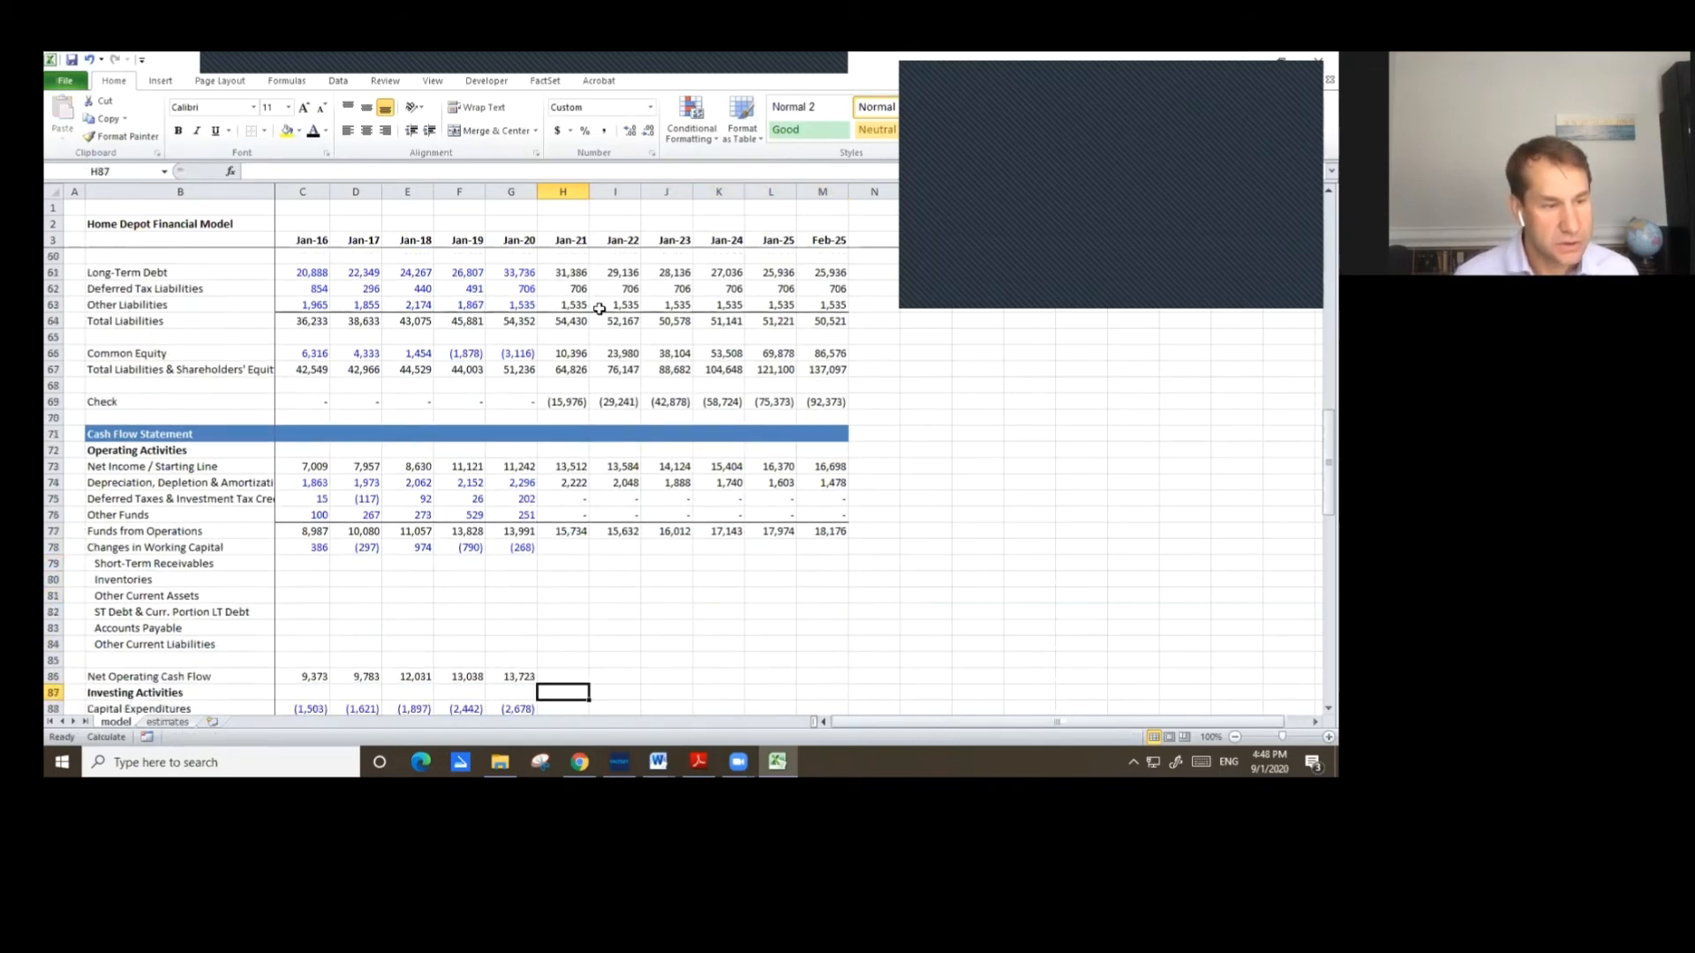
Set Jan-21 Short-Term Receivables in the cash flow as the negative of the change in balance sheet Short-Term Receivables from Jan-20.
key("Down")
key("Down")
key("Down")
key("Up")
key("Up")
key("Up")
key("Up")
key("Up")
key("Up")
key("Up")
key("Up")
key("Up")
key("Up")
key("Up")
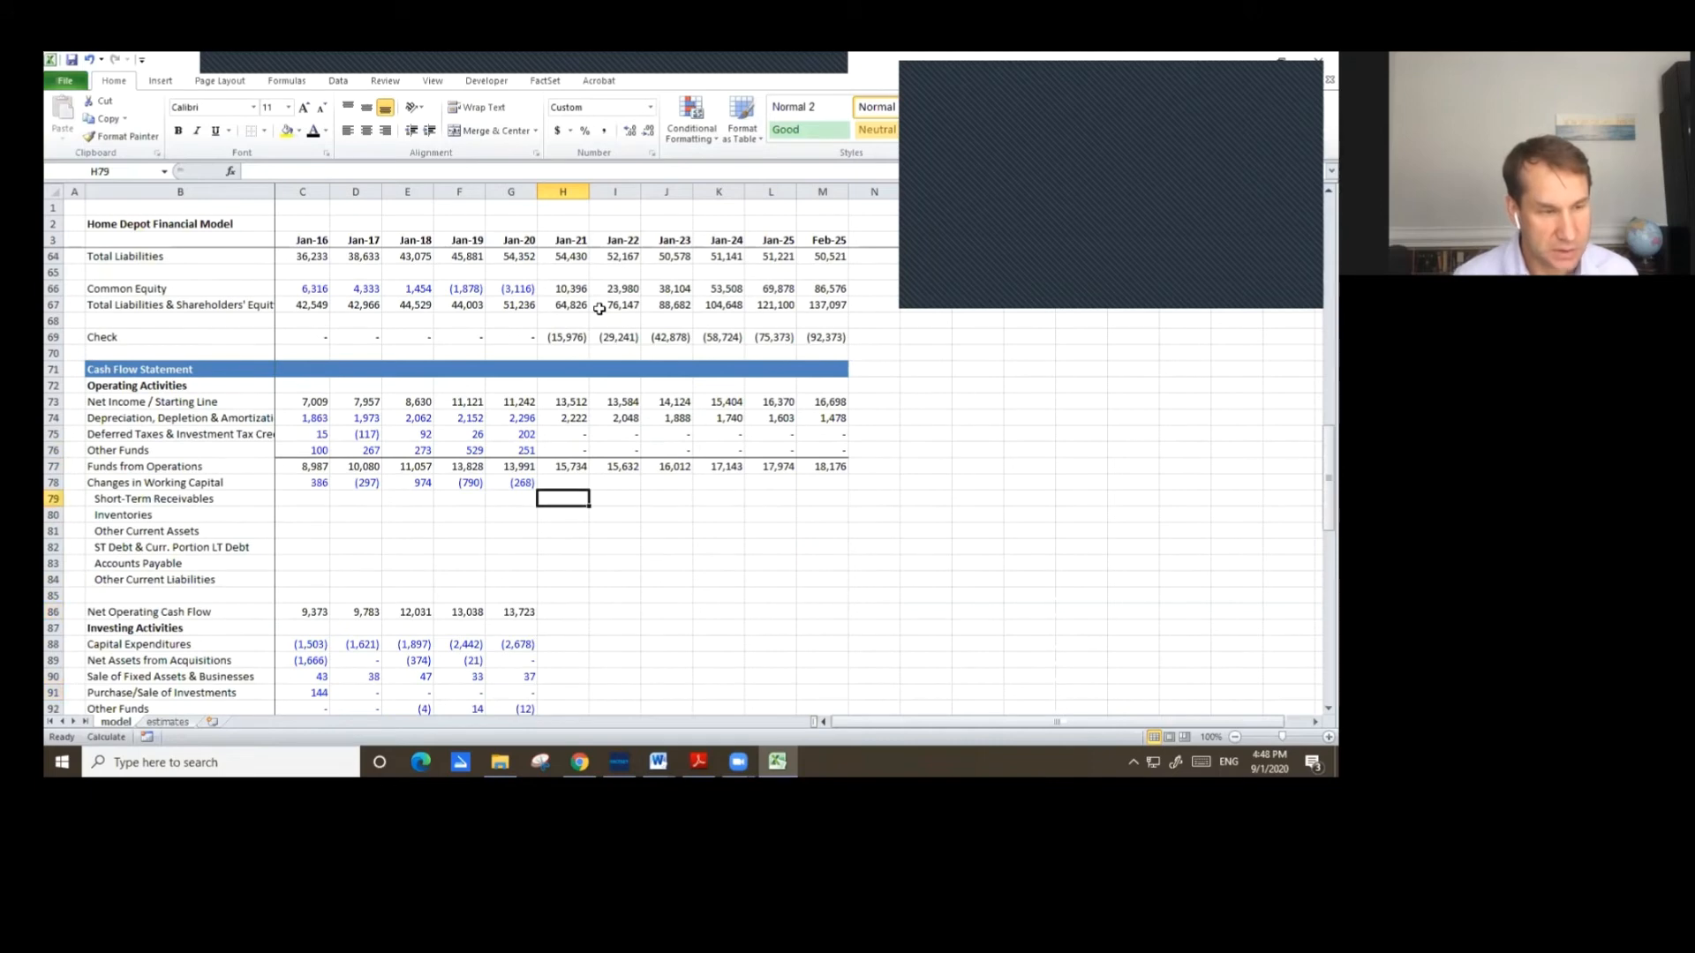
key("Left")
key("Left")
key("Left")
key("Left")
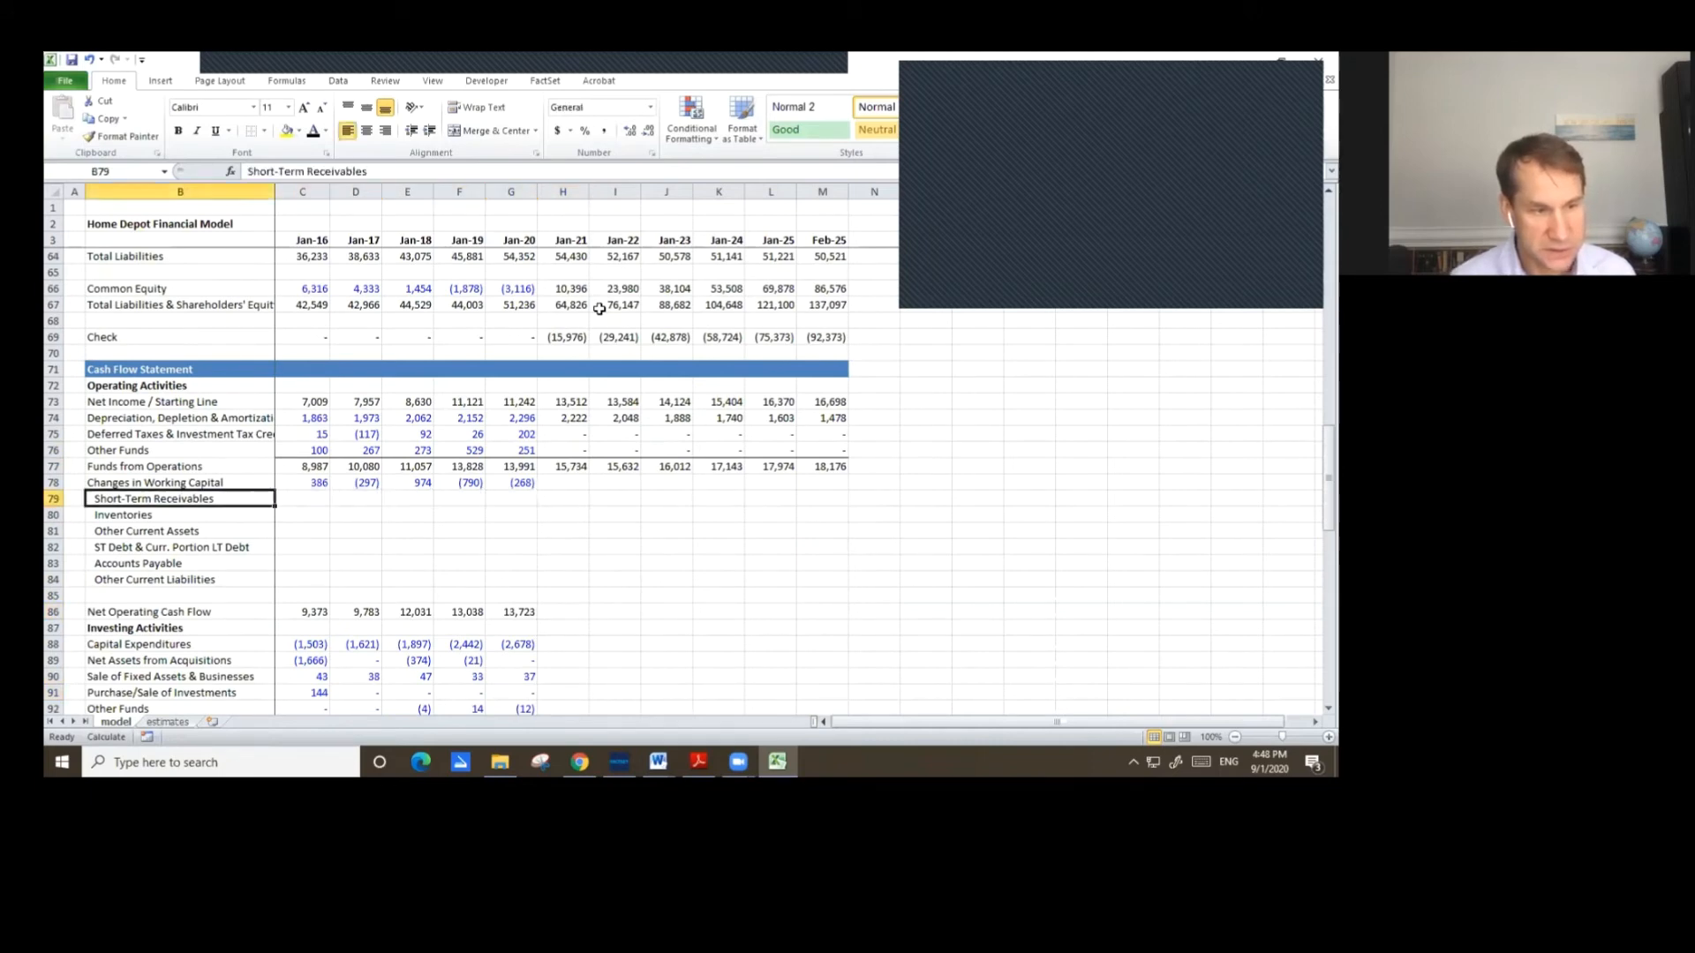
key("Right")
key("Right")
key("Right")
key("Right")
key("Right")
key("Right")
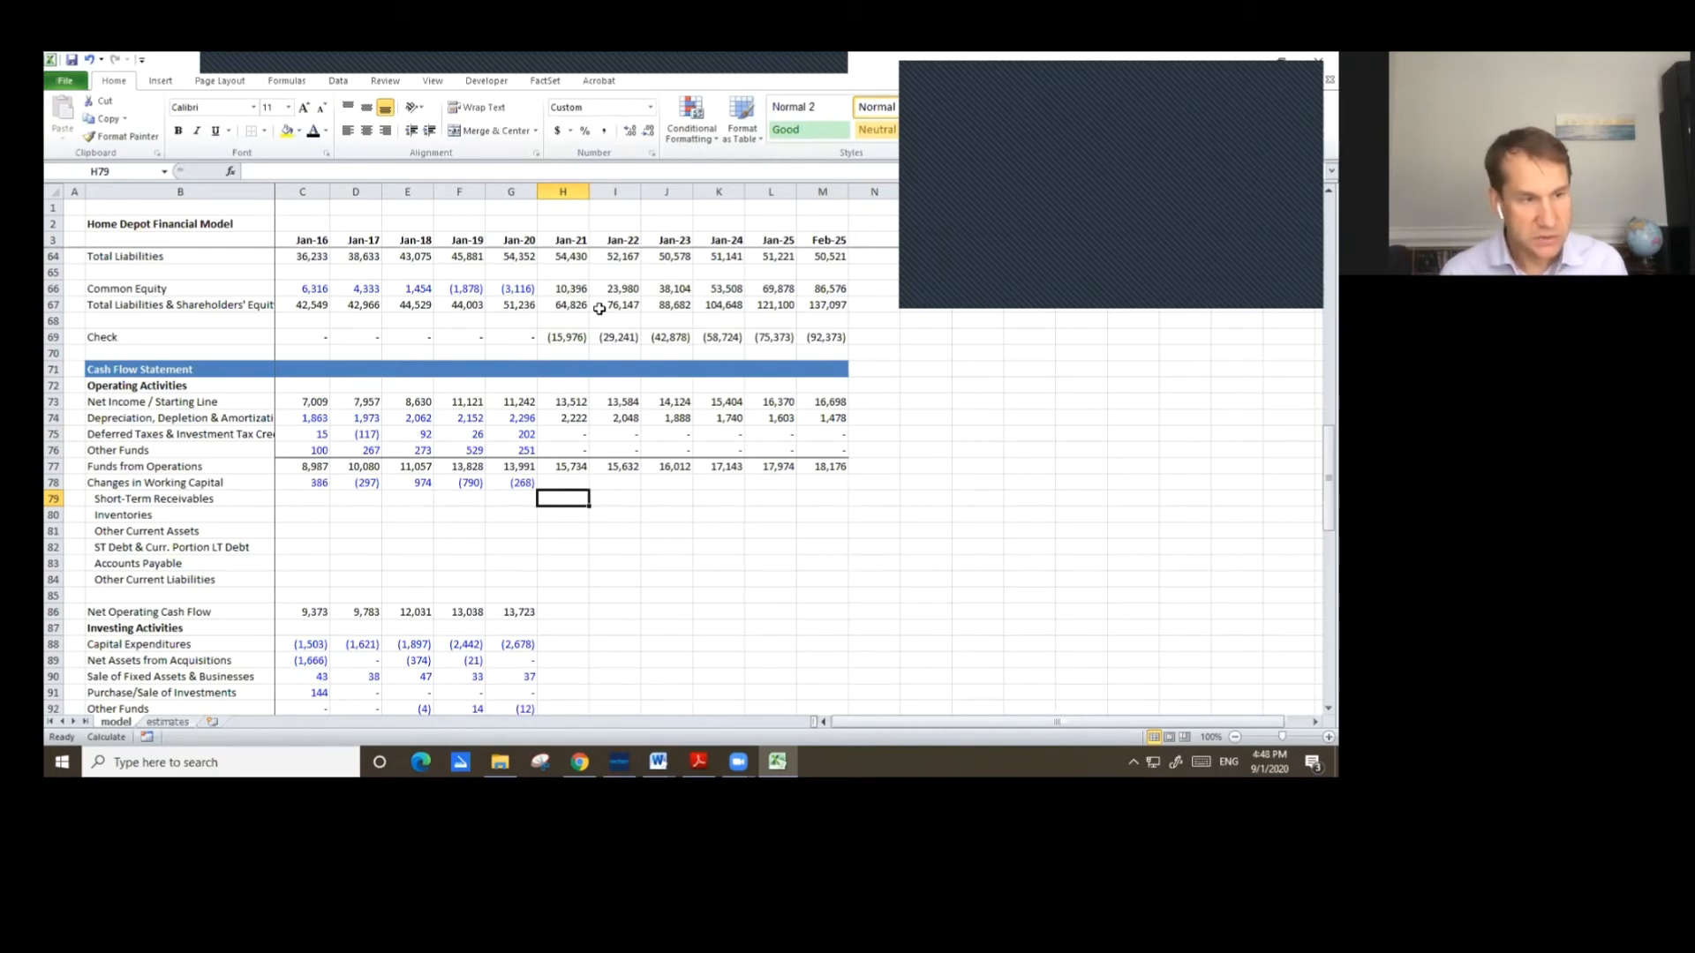
type("=")
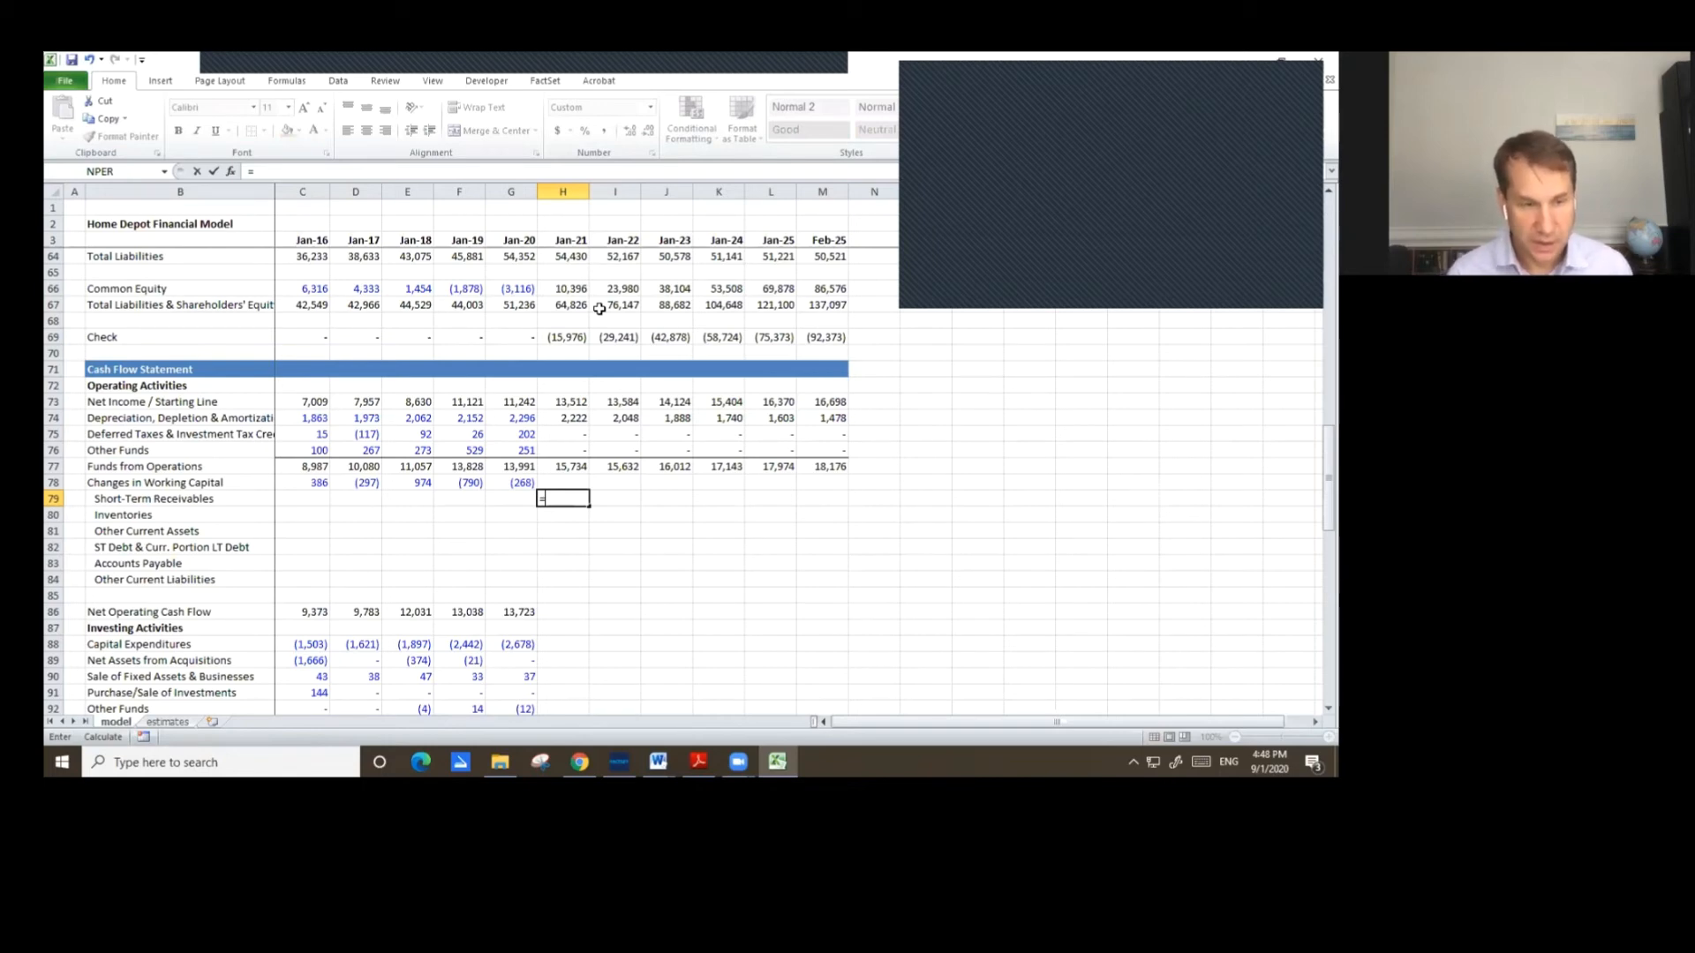
scroll(596, 393, "up", 3)
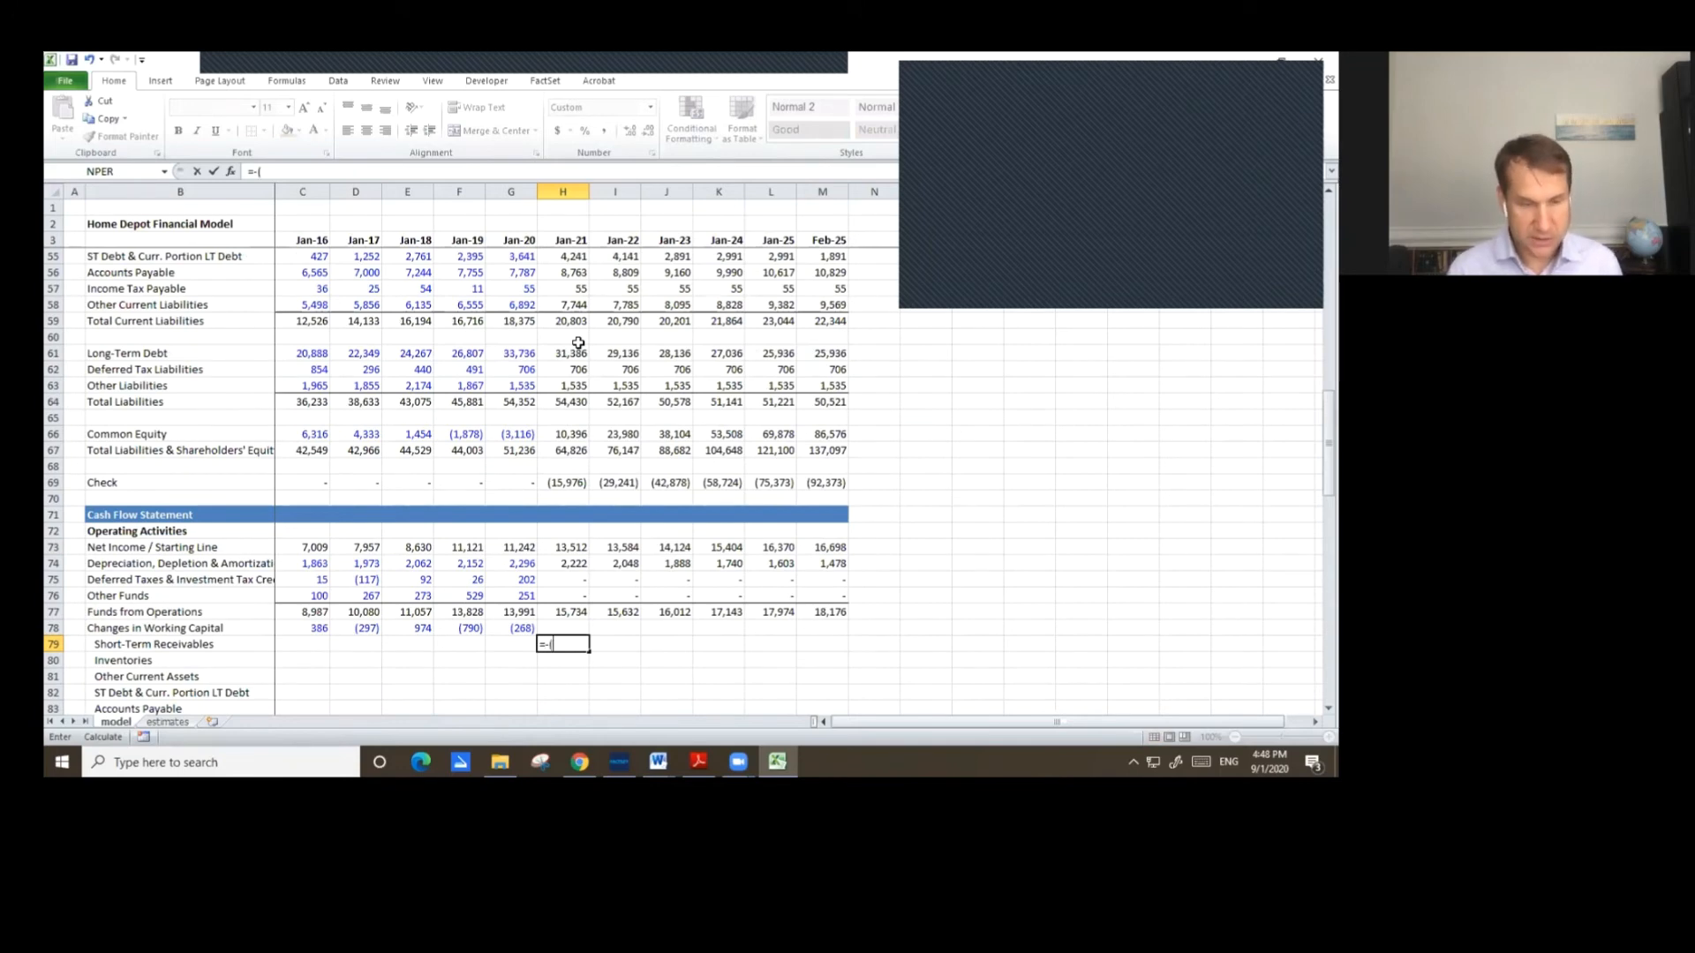
scroll(583, 338, "up", 5)
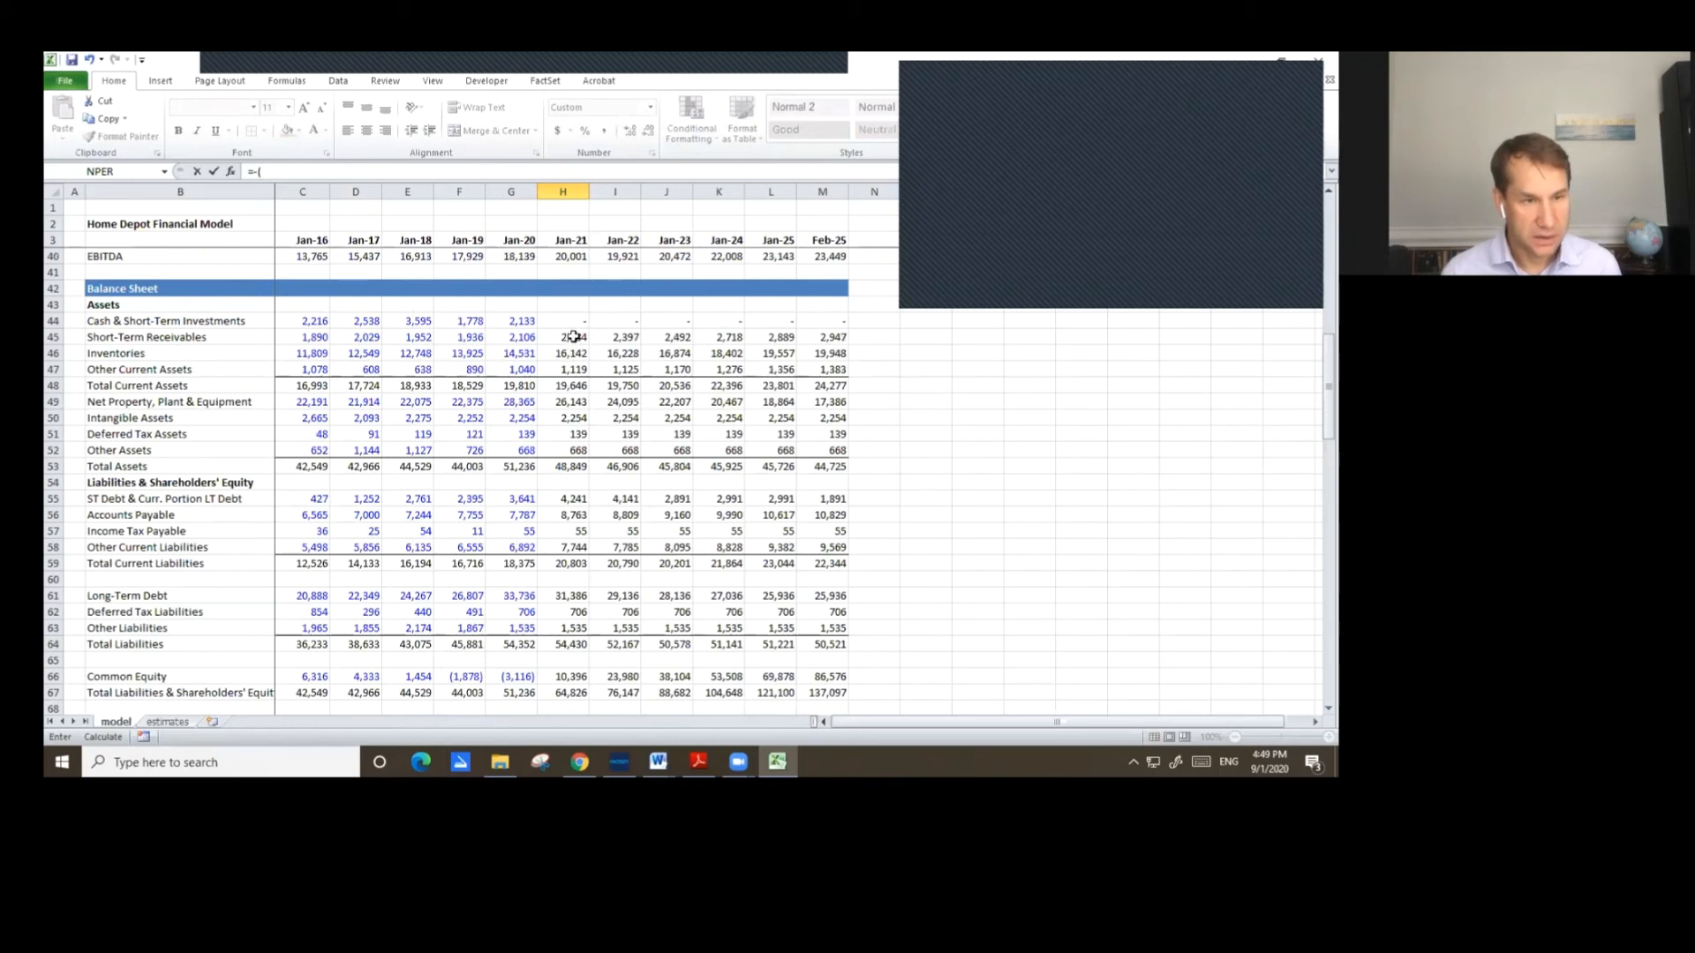
left_click(574, 337)
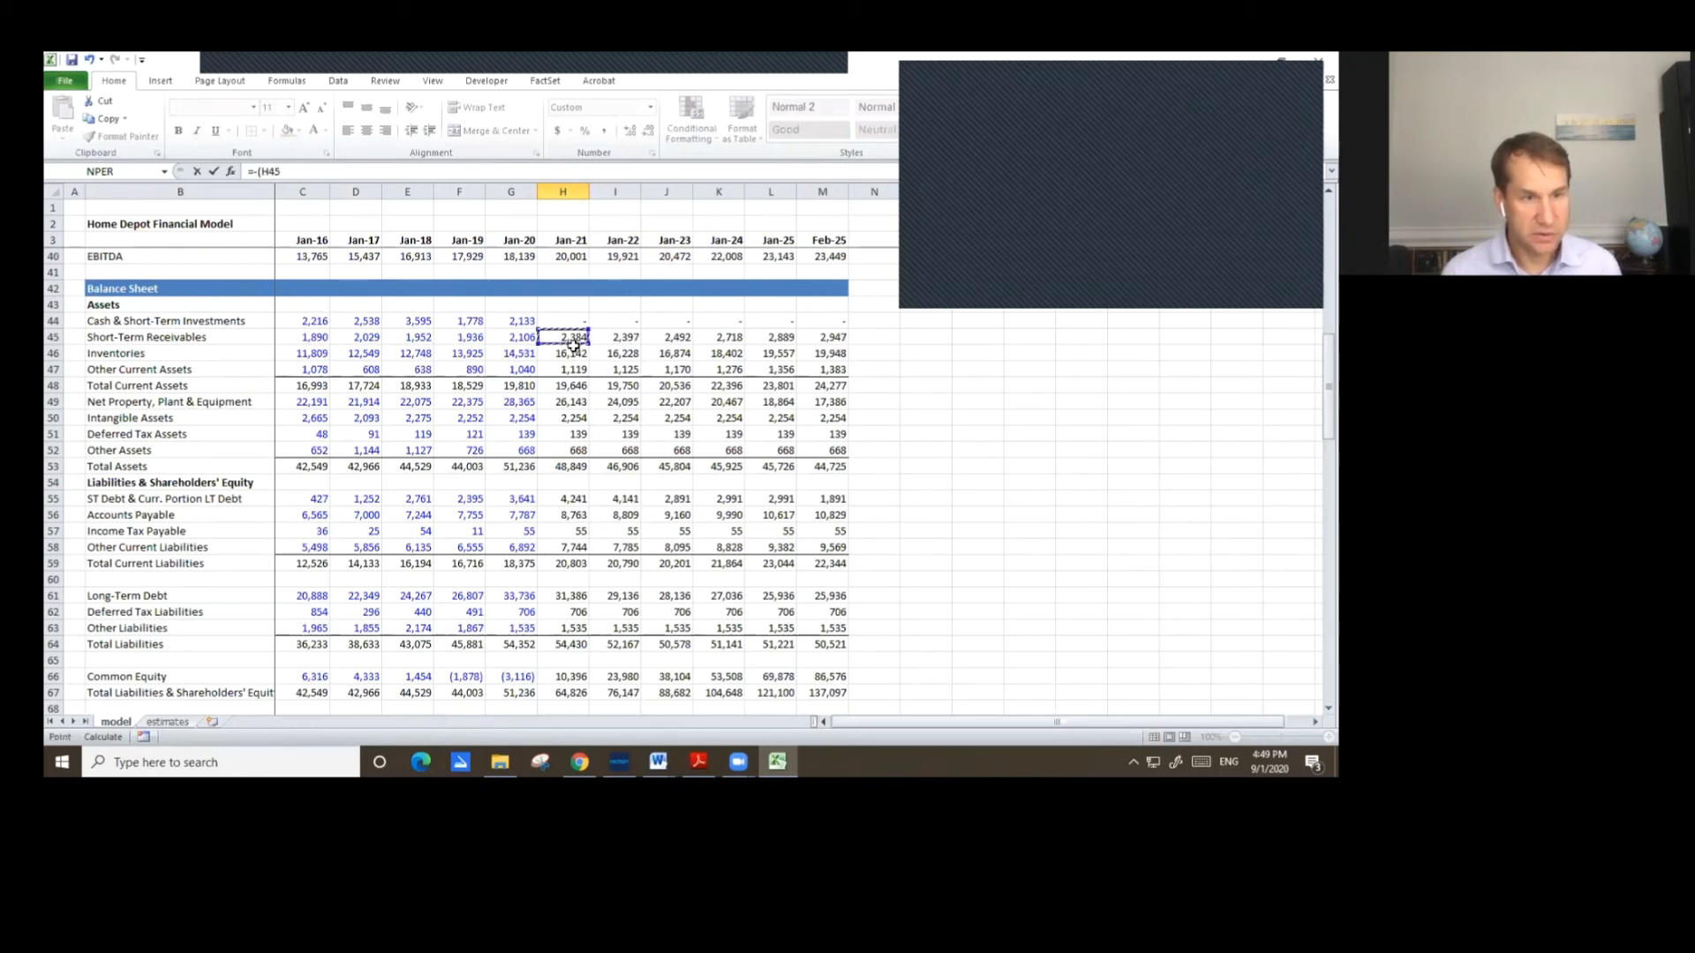
type("-")
left_click(517, 342)
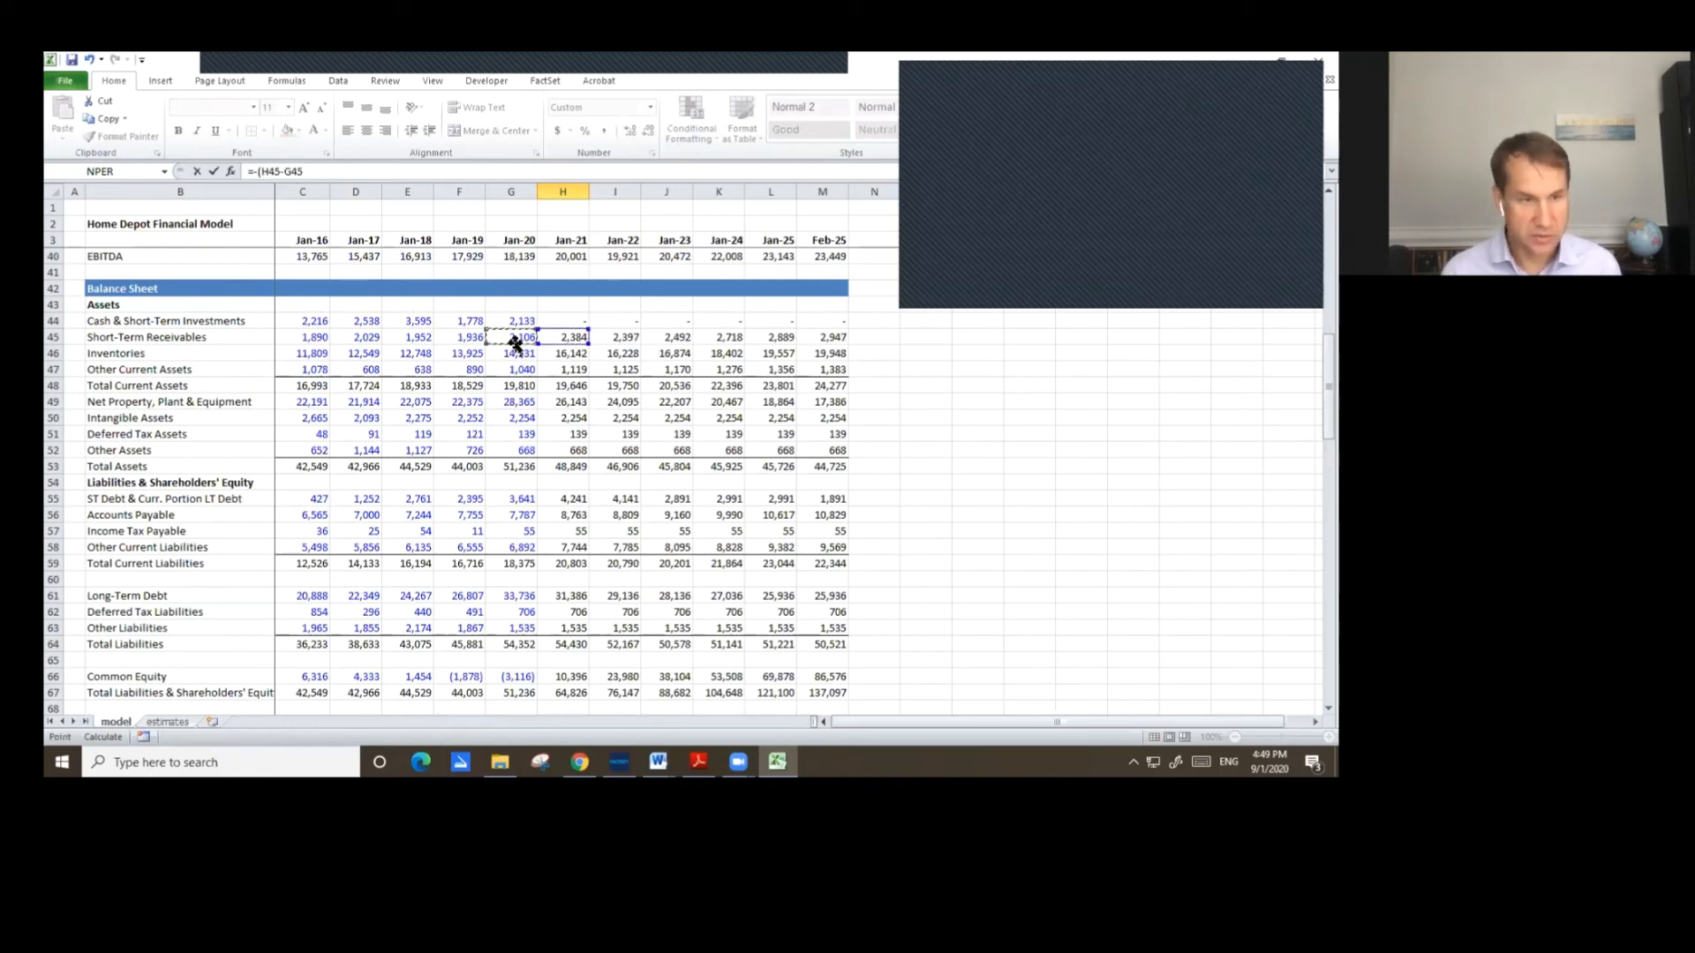
key("Return")
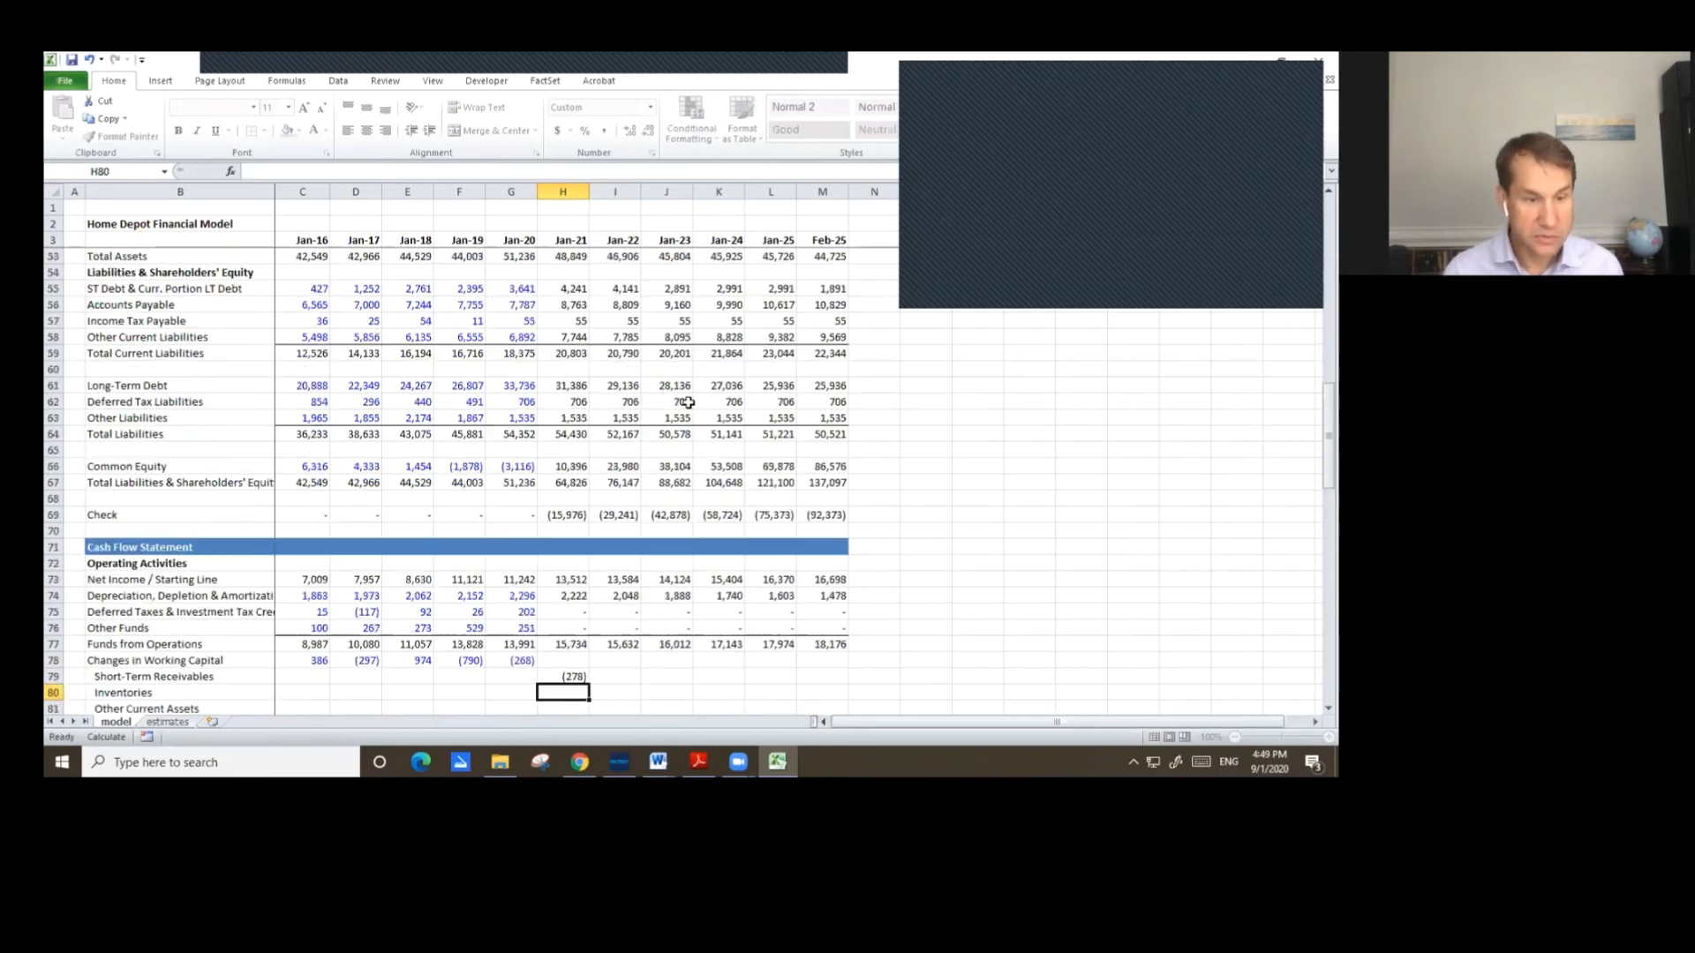
Copy the Jan-21 Short-Term Receivables formula down to Inventories and Other Current Assets.
scroll(663, 371, "down", 2)
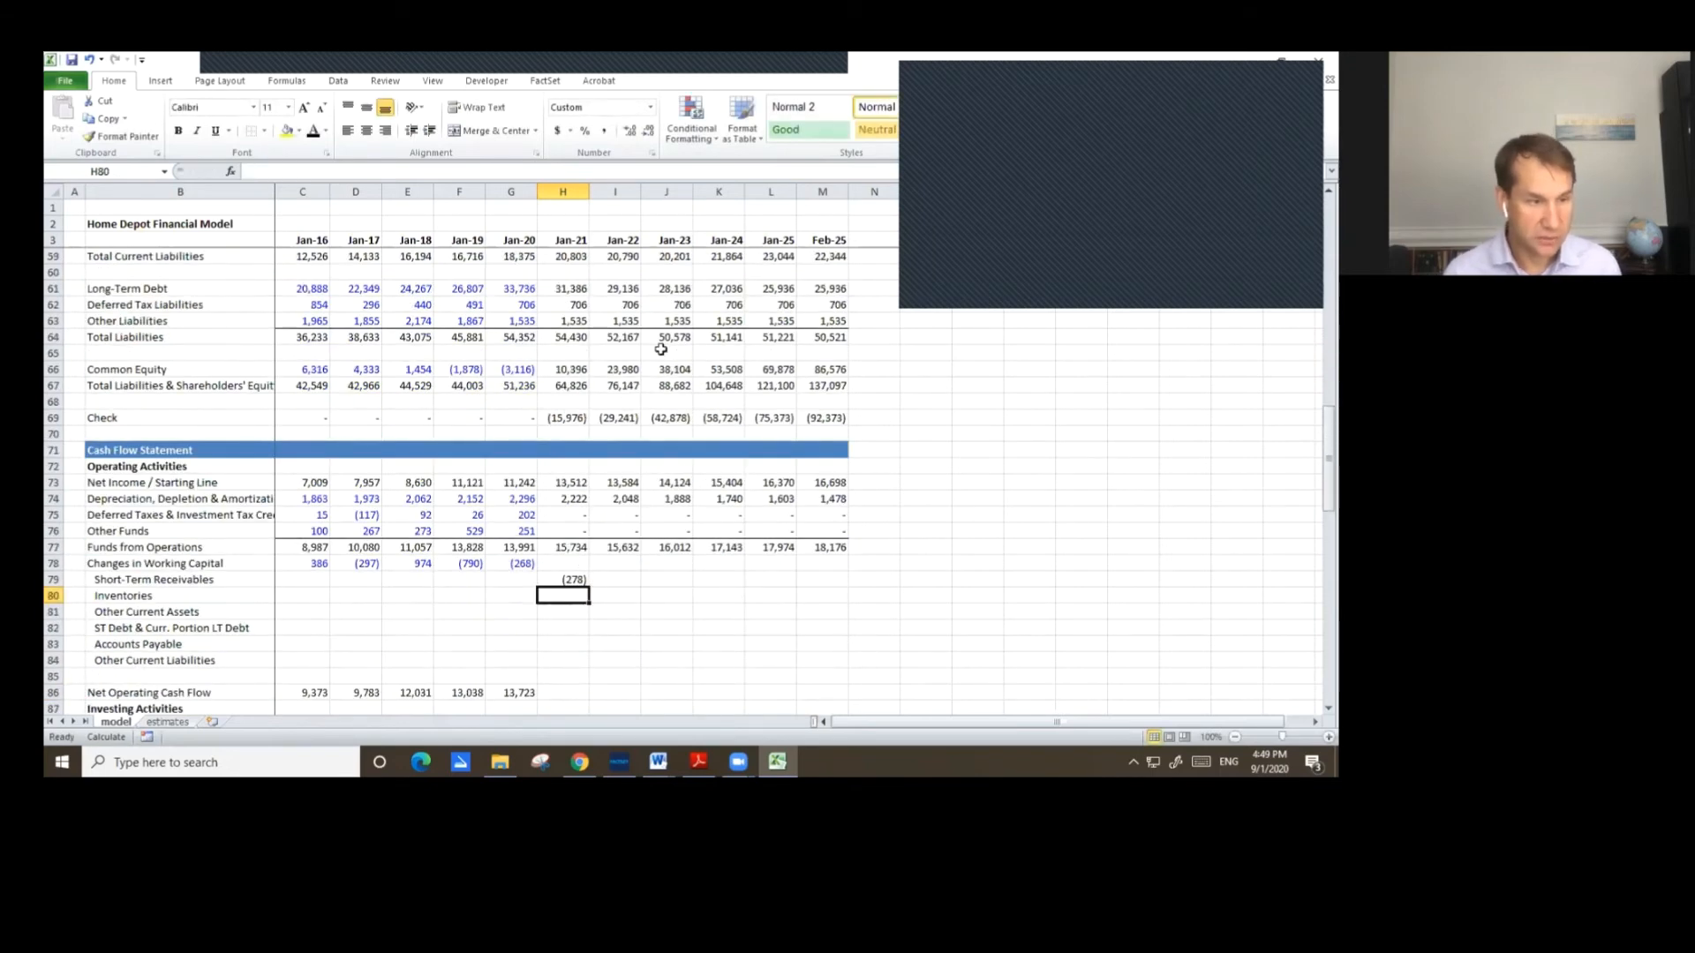
key("Up")
key("F2")
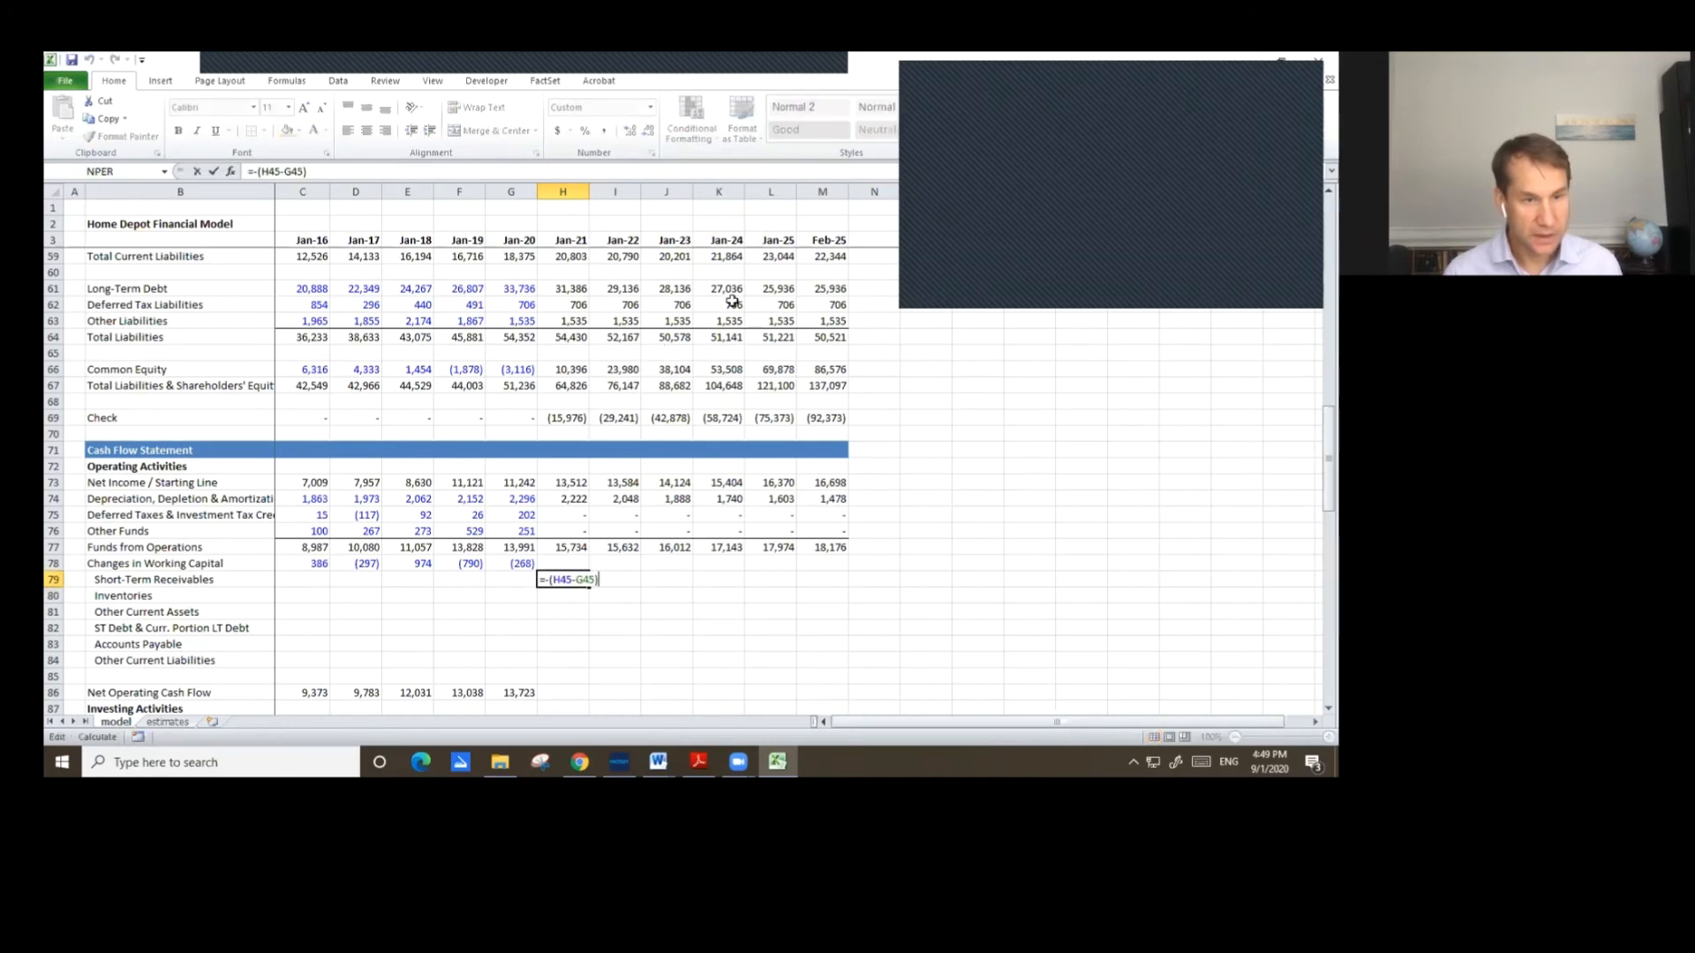
scroll(757, 518, "up", 8)
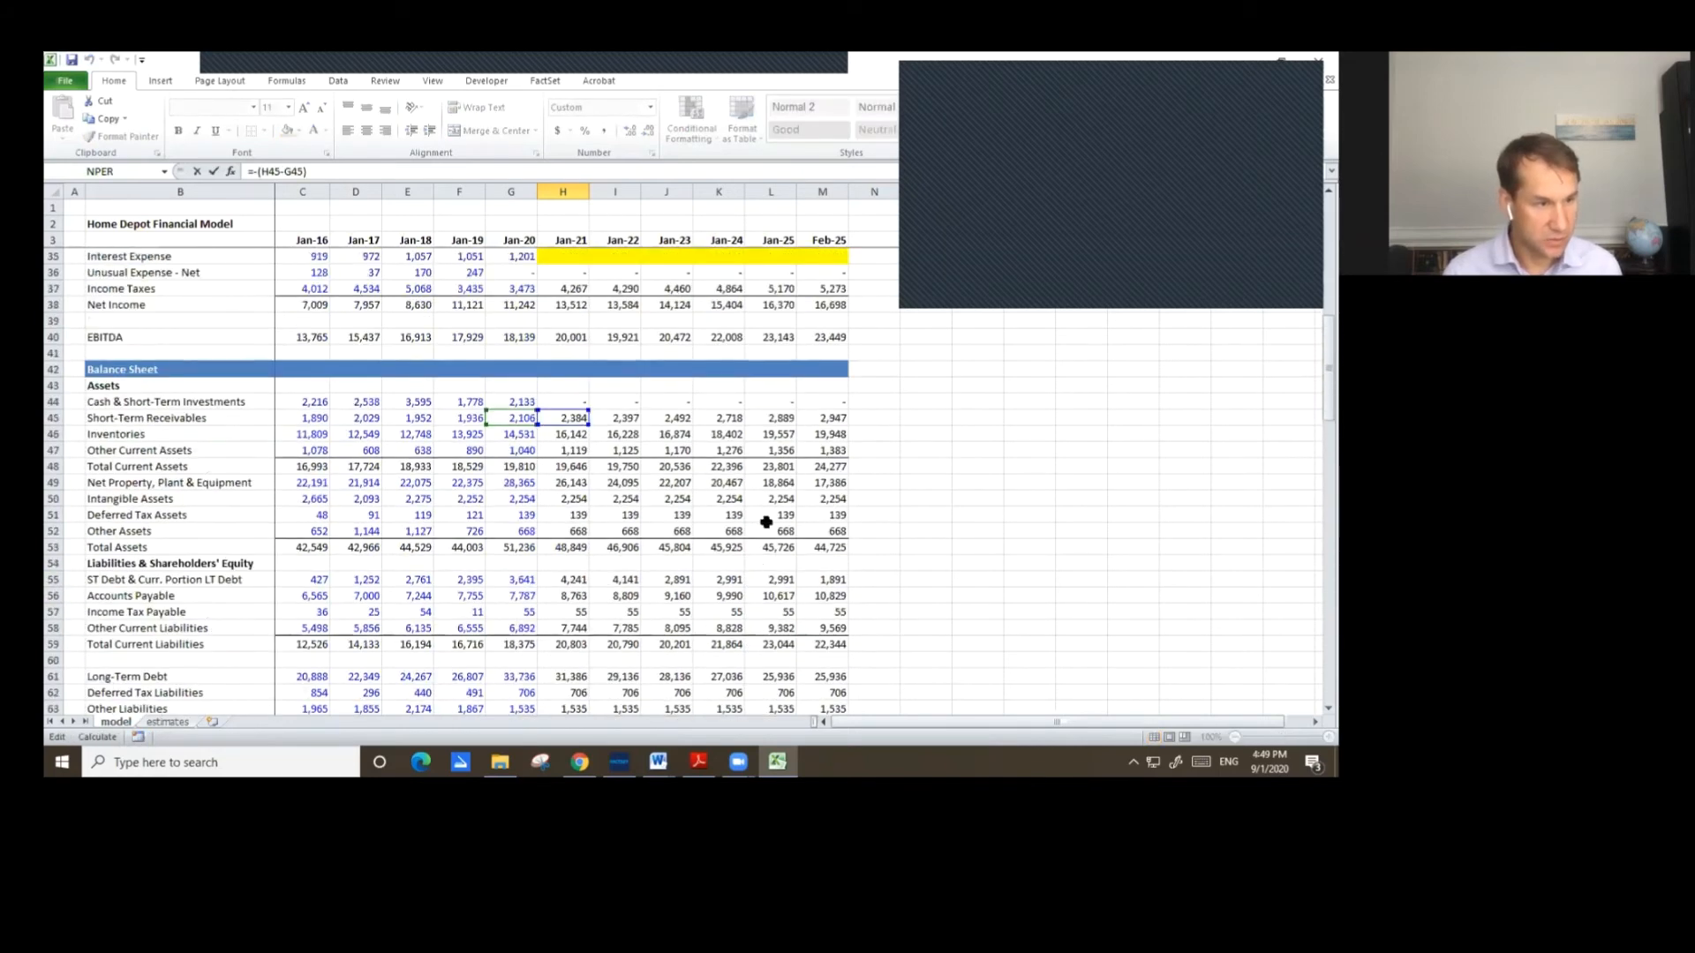
key("Escape")
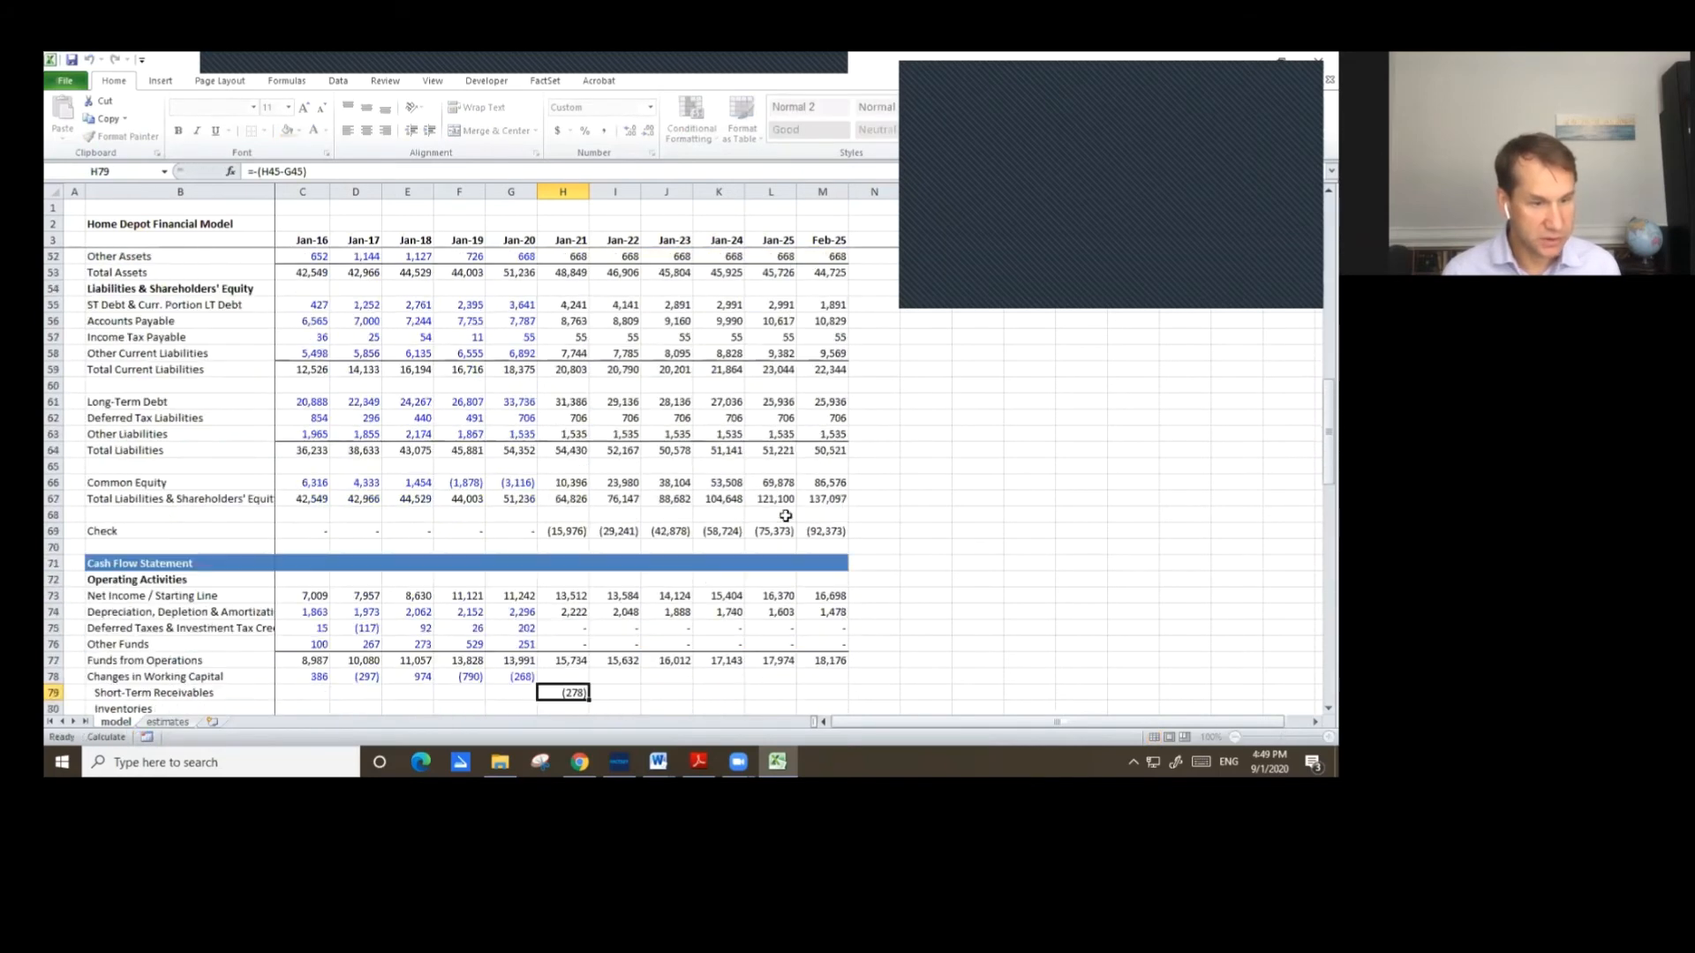
key("ctrl+c")
key("shift+Down")
key("shift+Down")
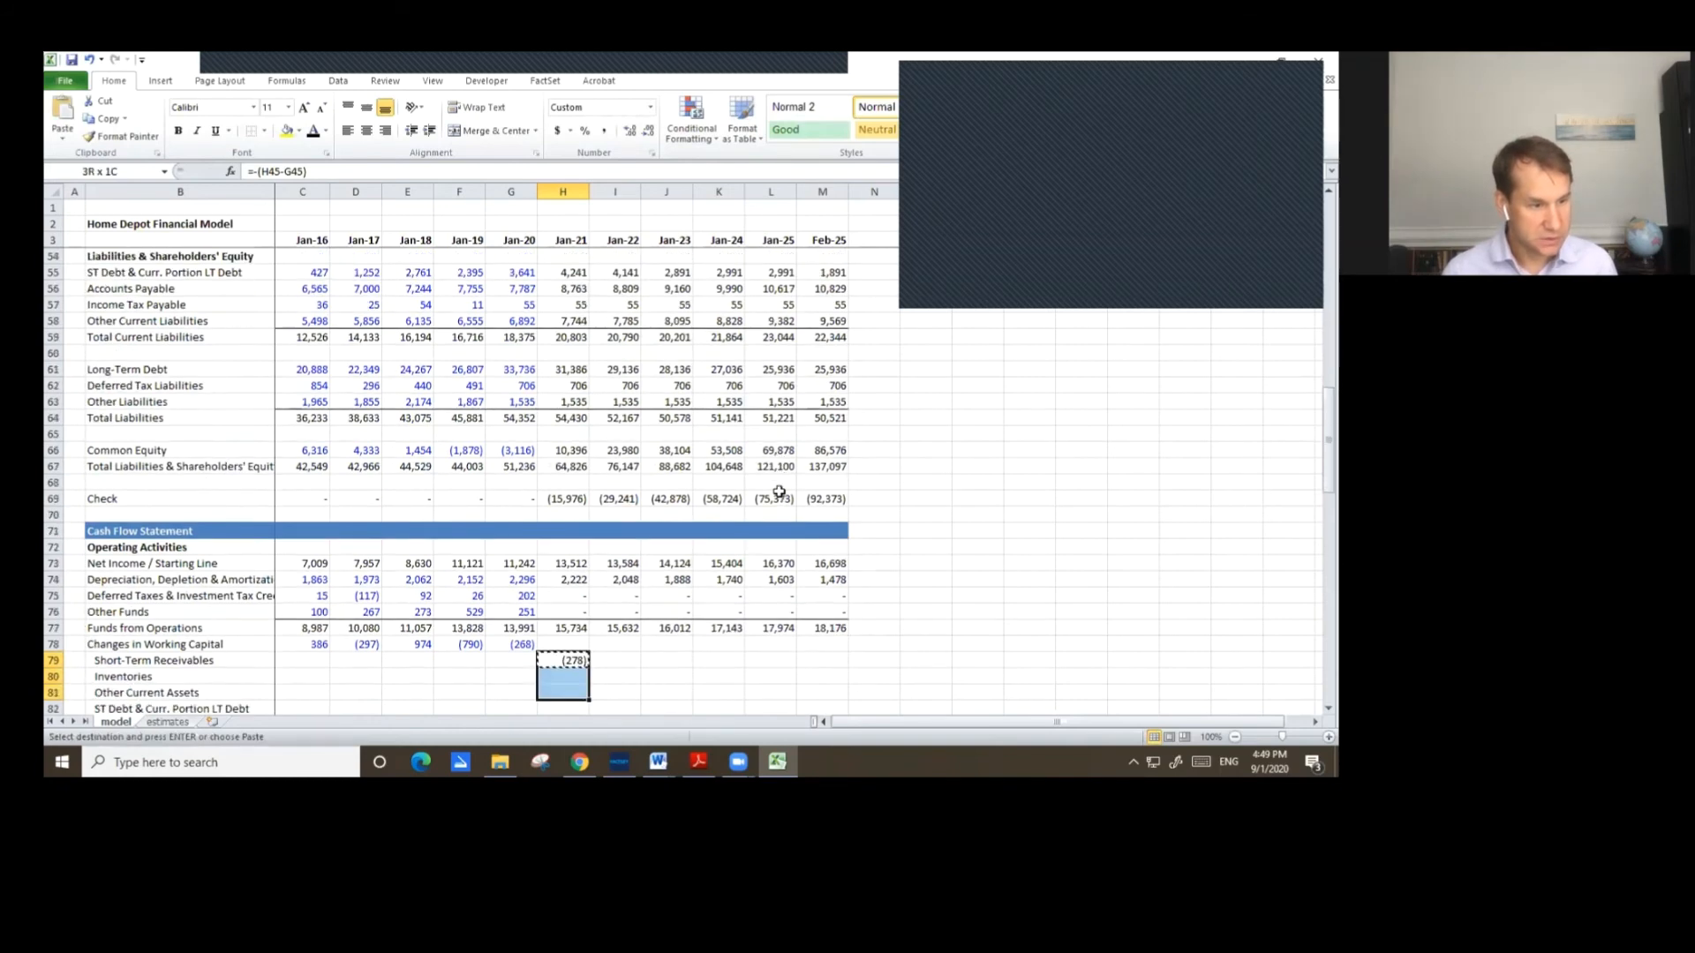
key("ctrl+v")
key("Return")
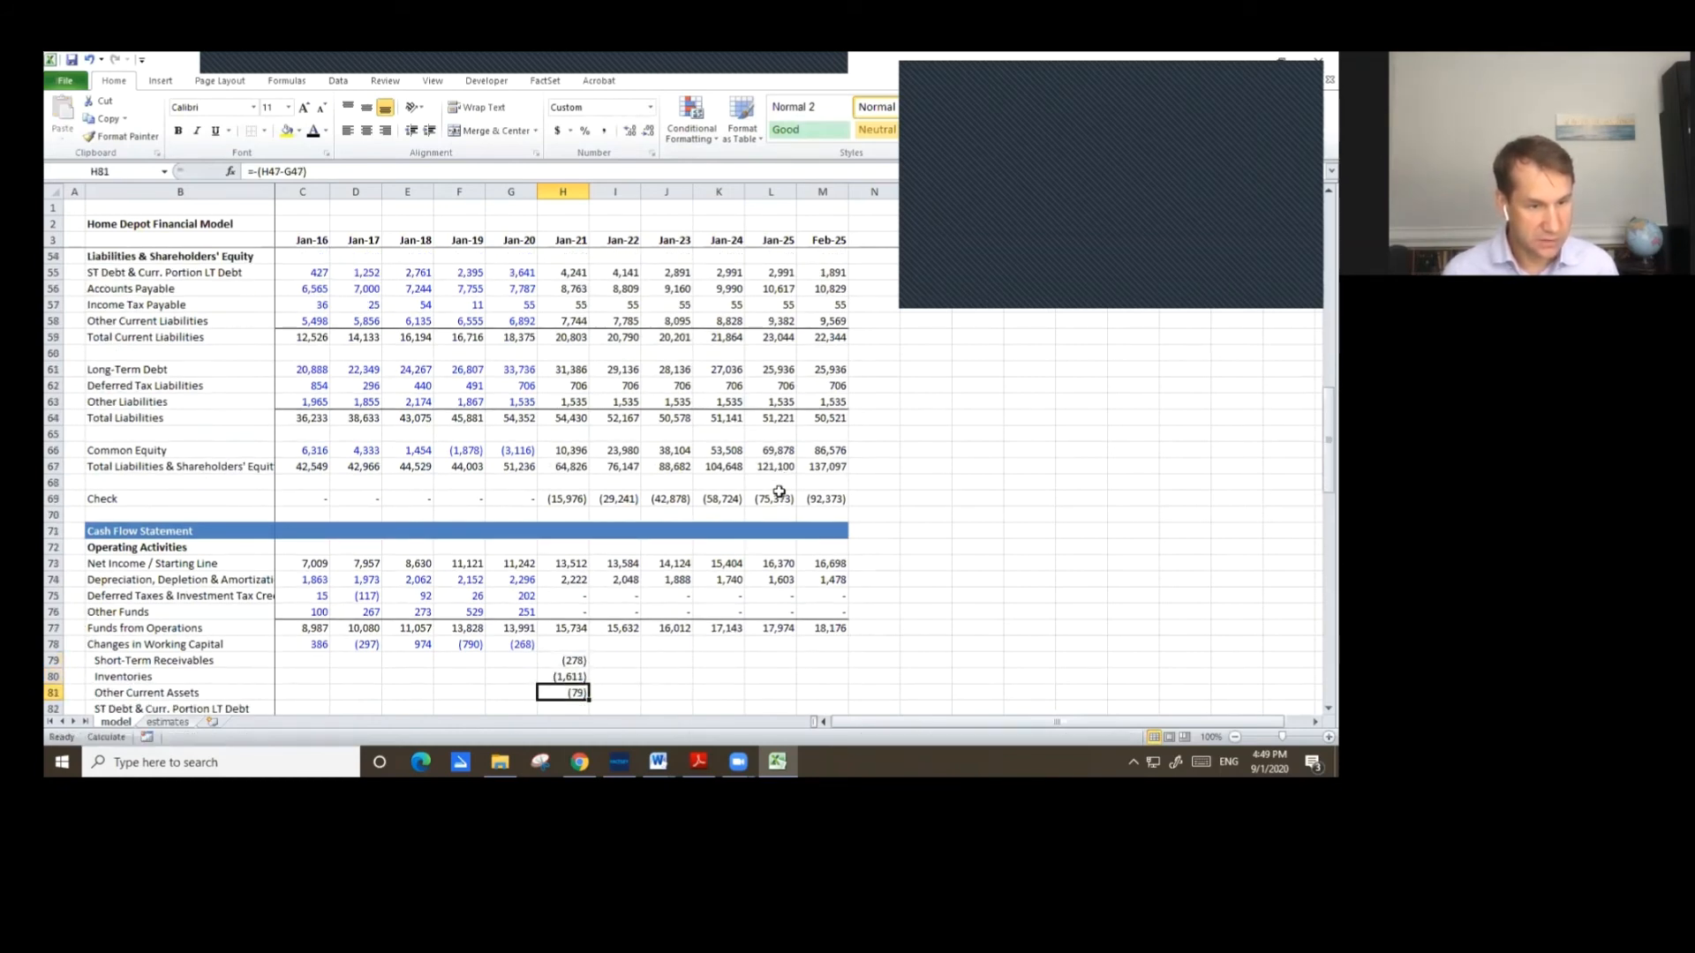
Delete the ST Debt & Curr. Portion LT Debt working-capital label and move Accounts Payable and Other Current Liabilities up one row.
scroll(779, 491, "down", 2)
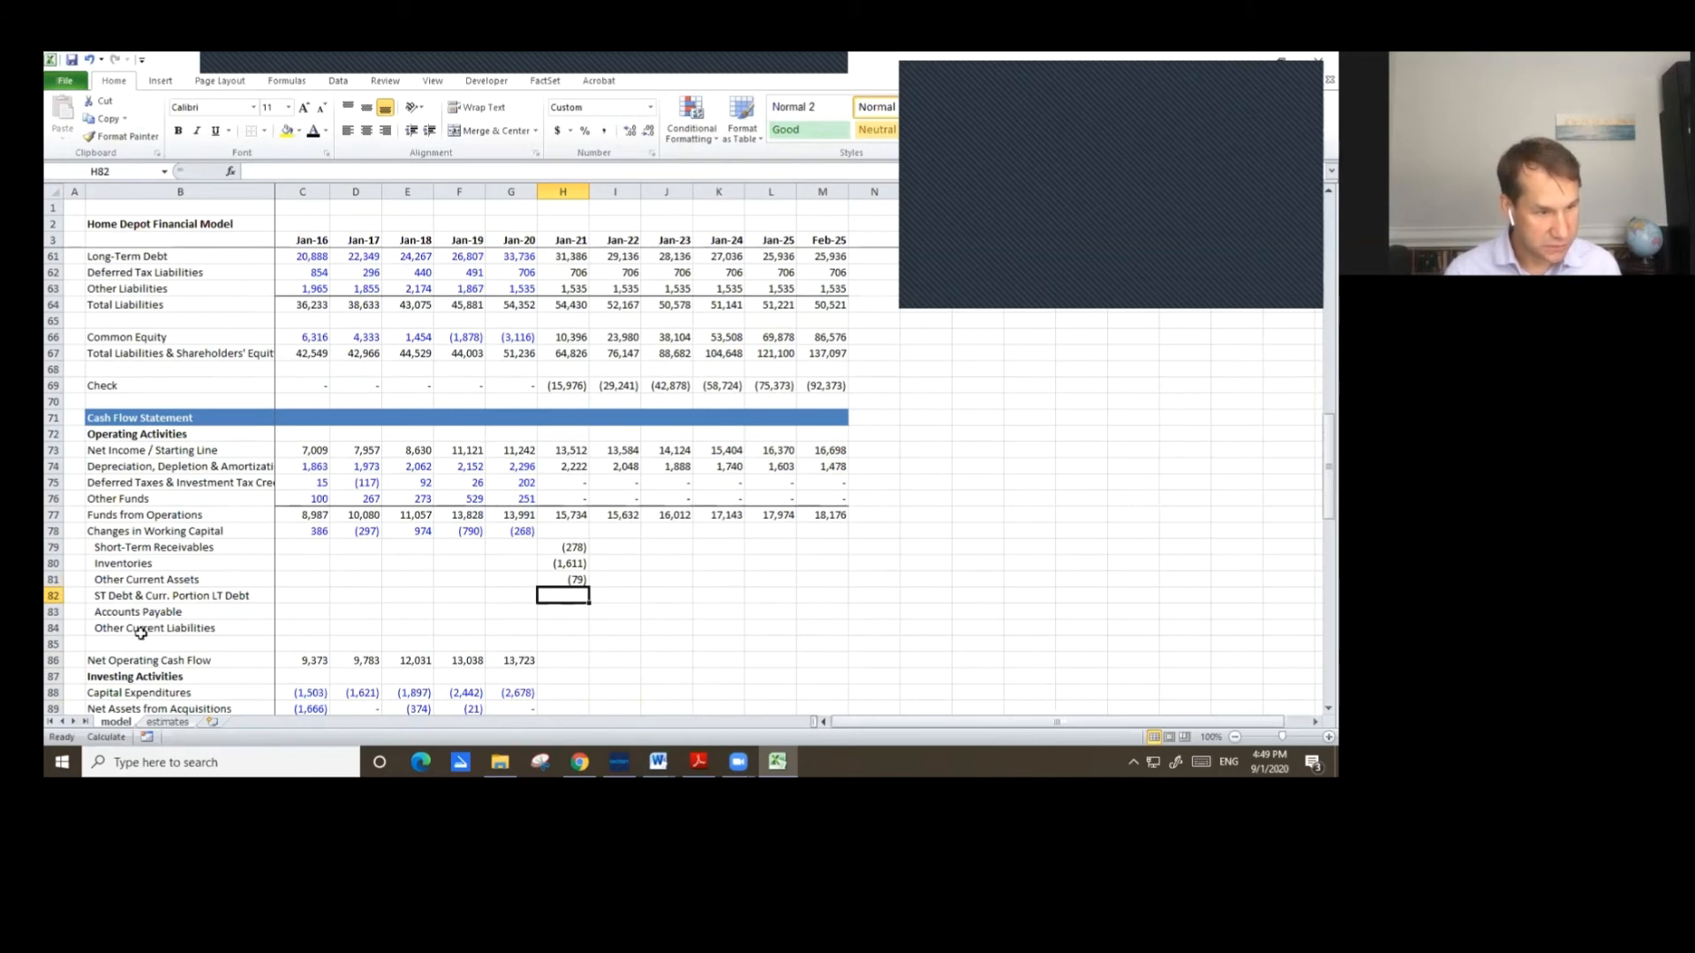
left_click(107, 608)
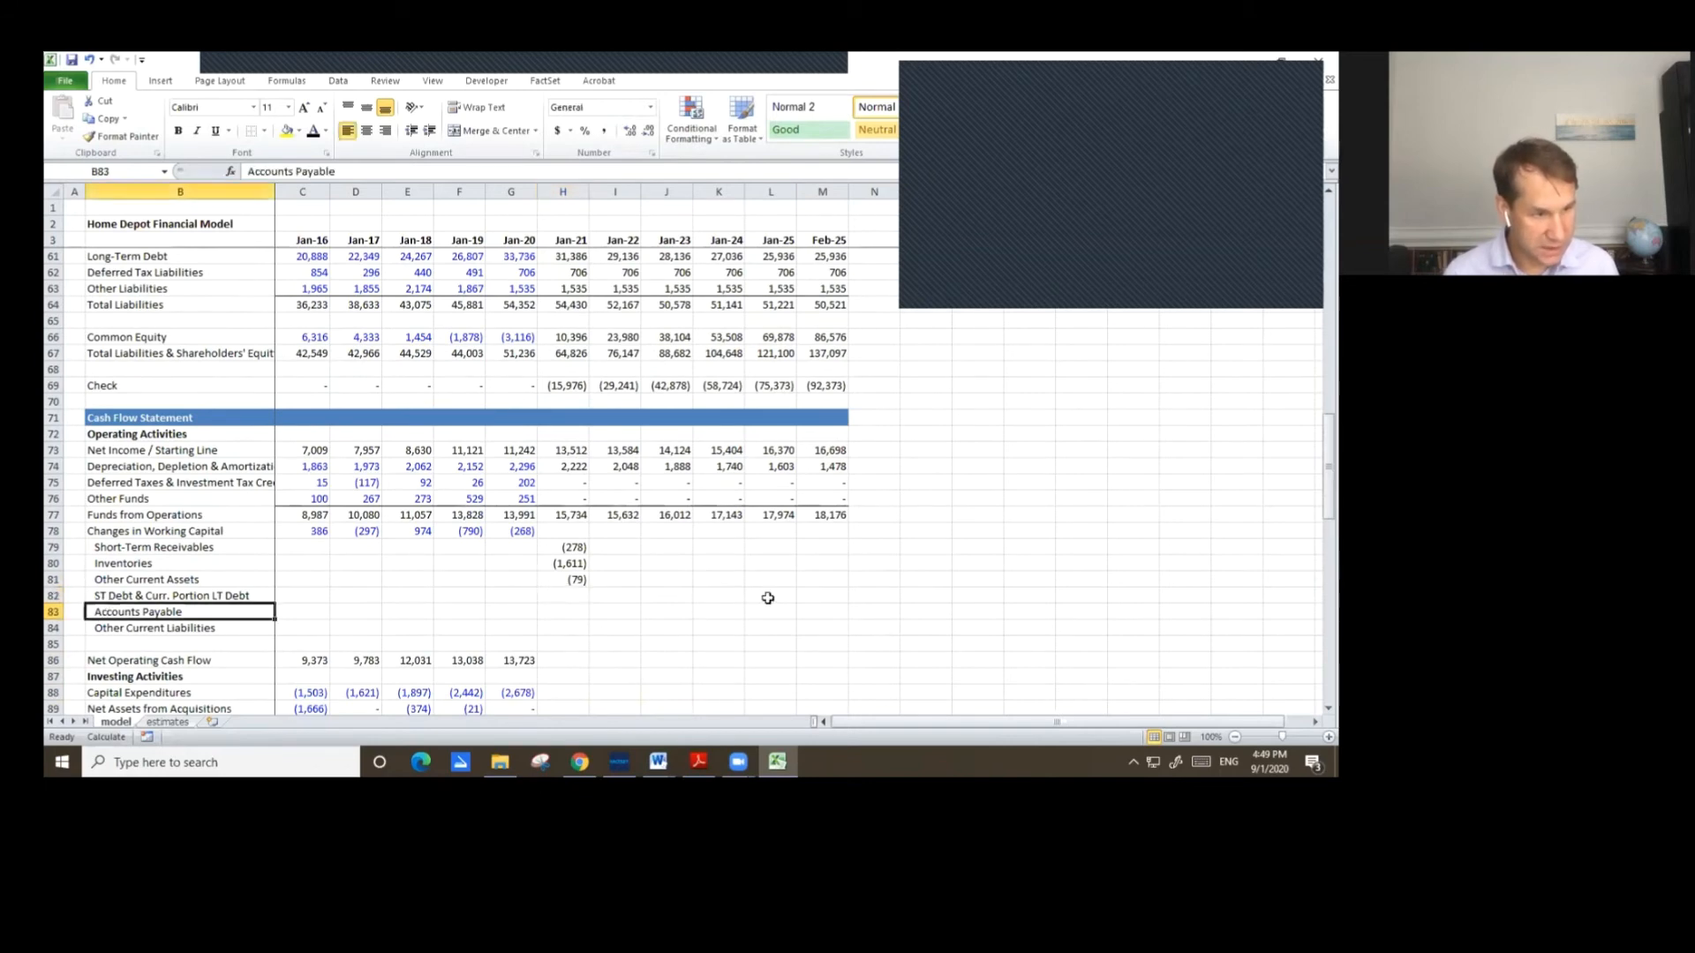
key("Up")
key("Delete")
key("Down")
key("shift+Down")
key("ctrl+x")
key("Up")
key("ctrl+v")
scroll(713, 597, "up", 5)
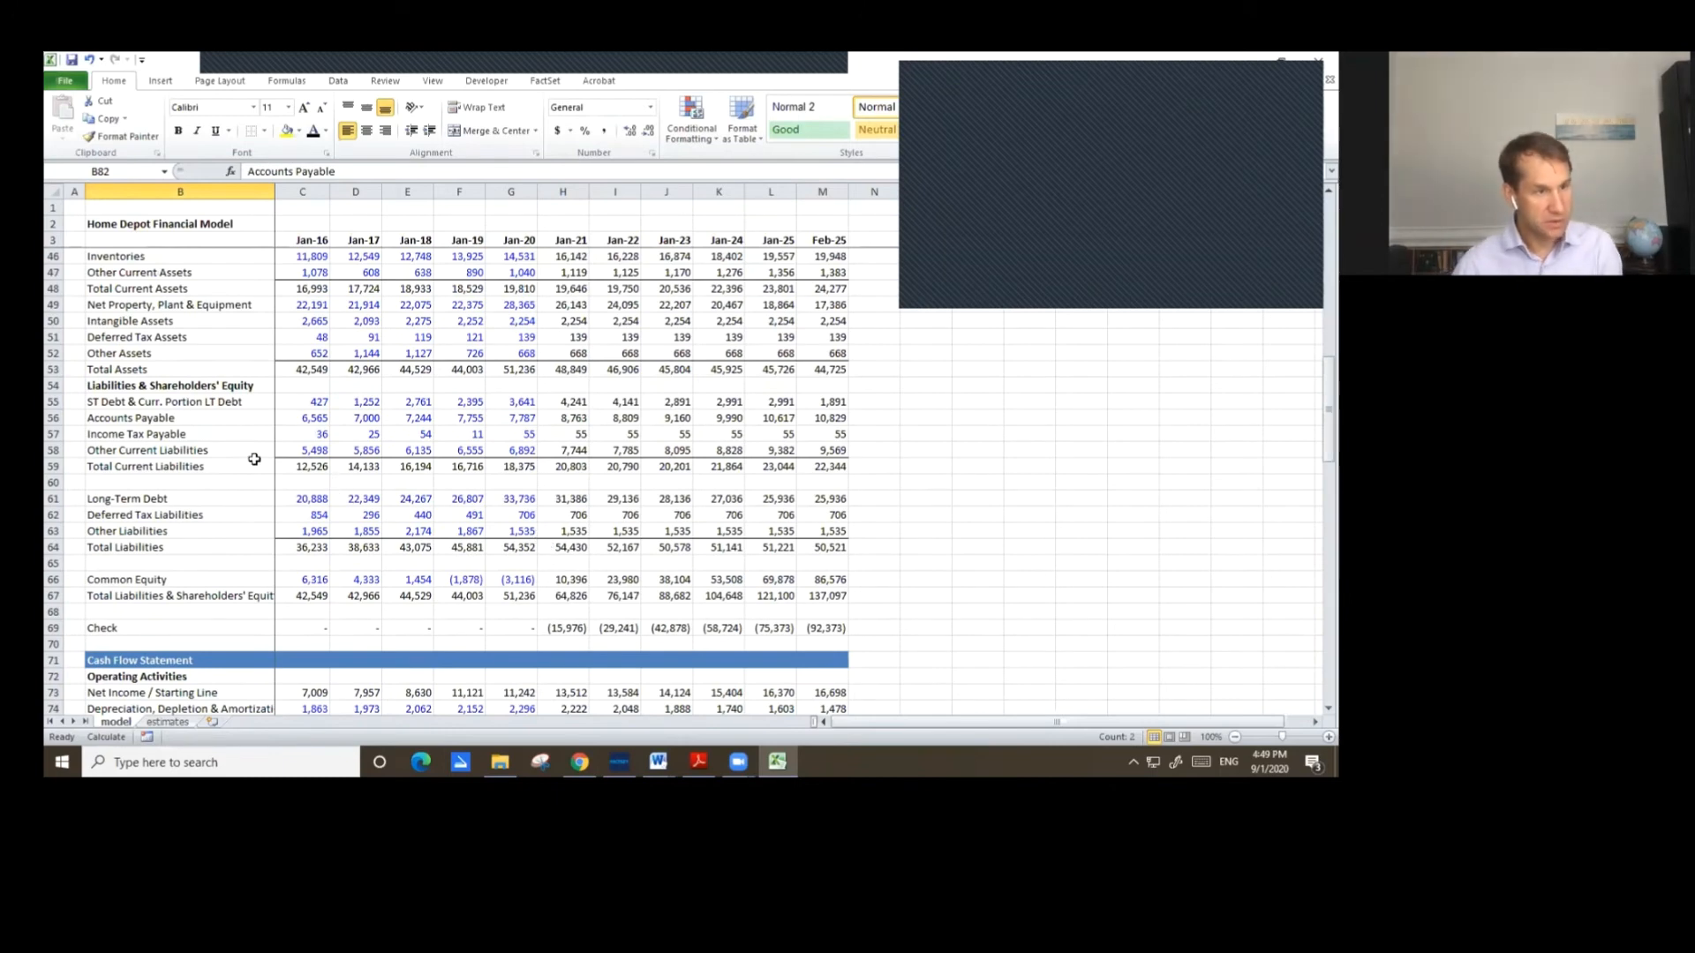
Review the balance sheet liability labels and scroll down through the cash flow statement and debt schedule.
left_click(119, 420)
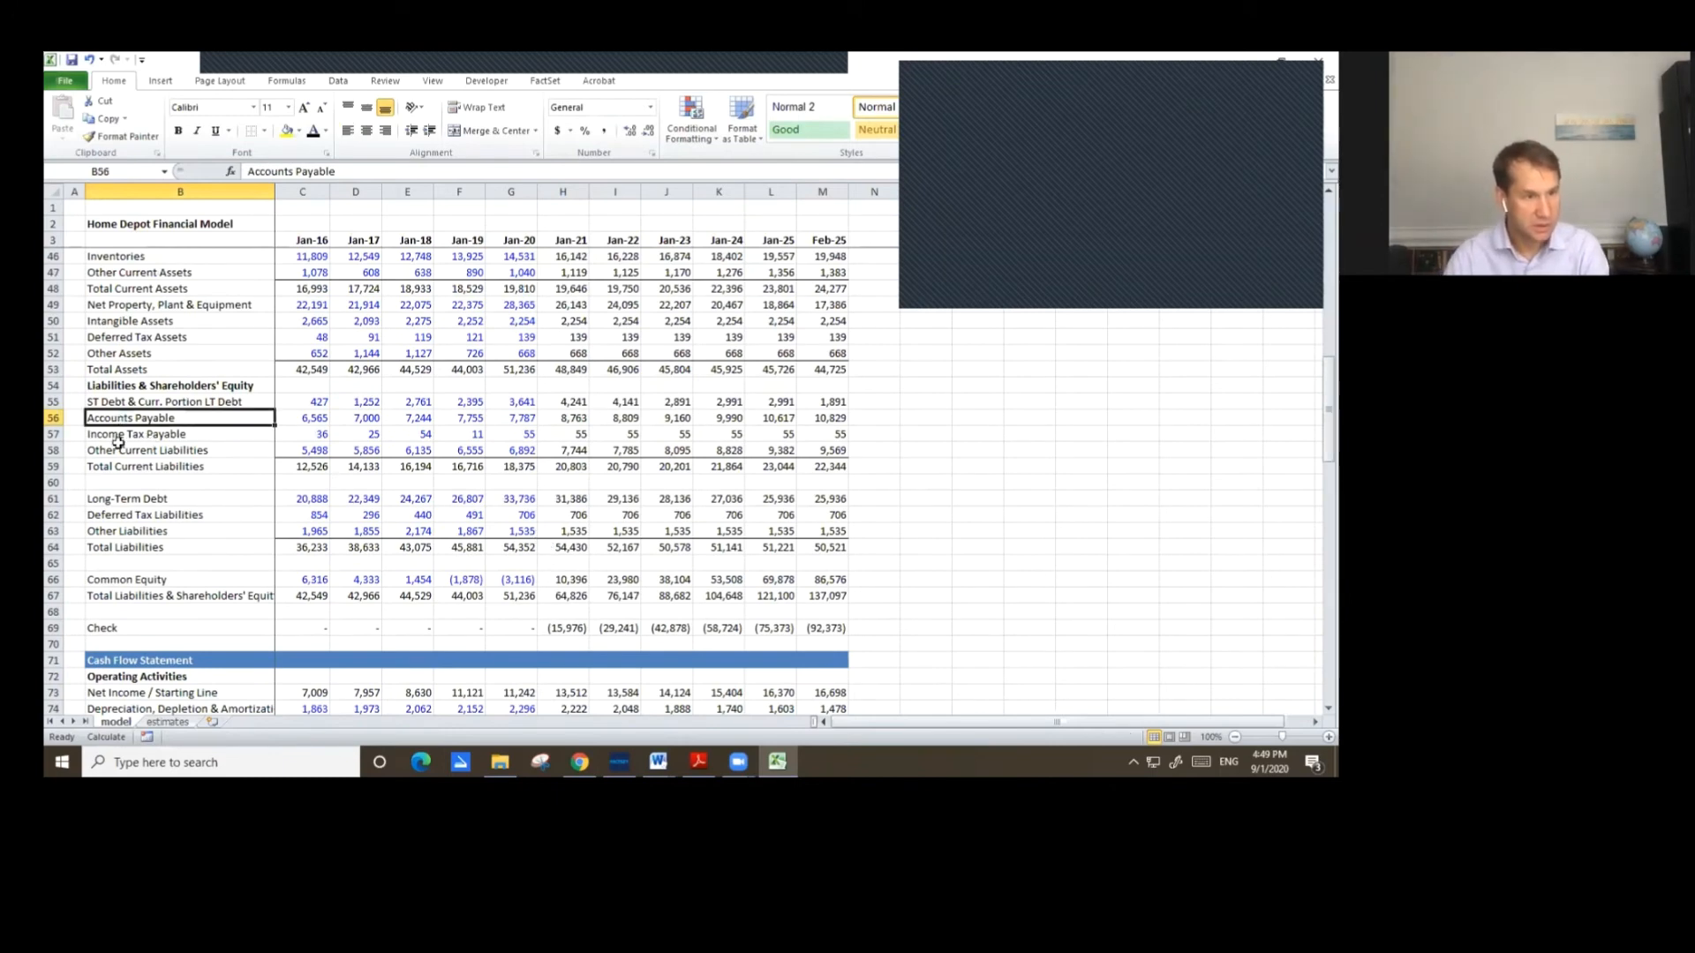
left_click(121, 435)
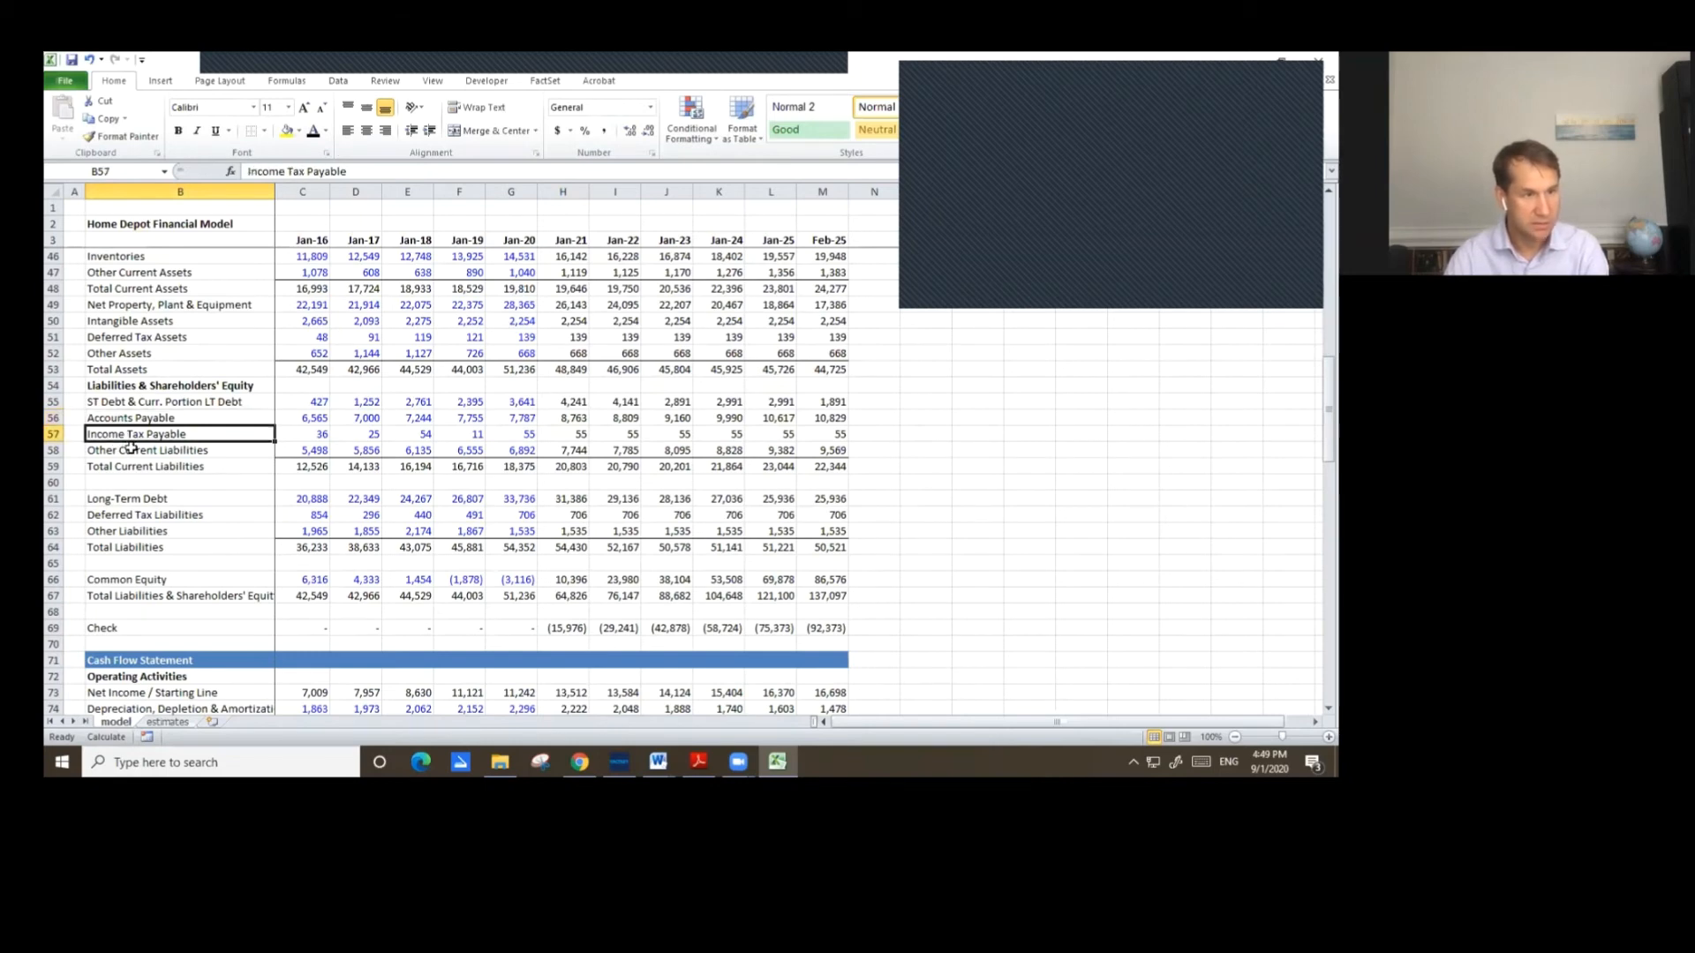
left_click(130, 448)
key("ctrl+c")
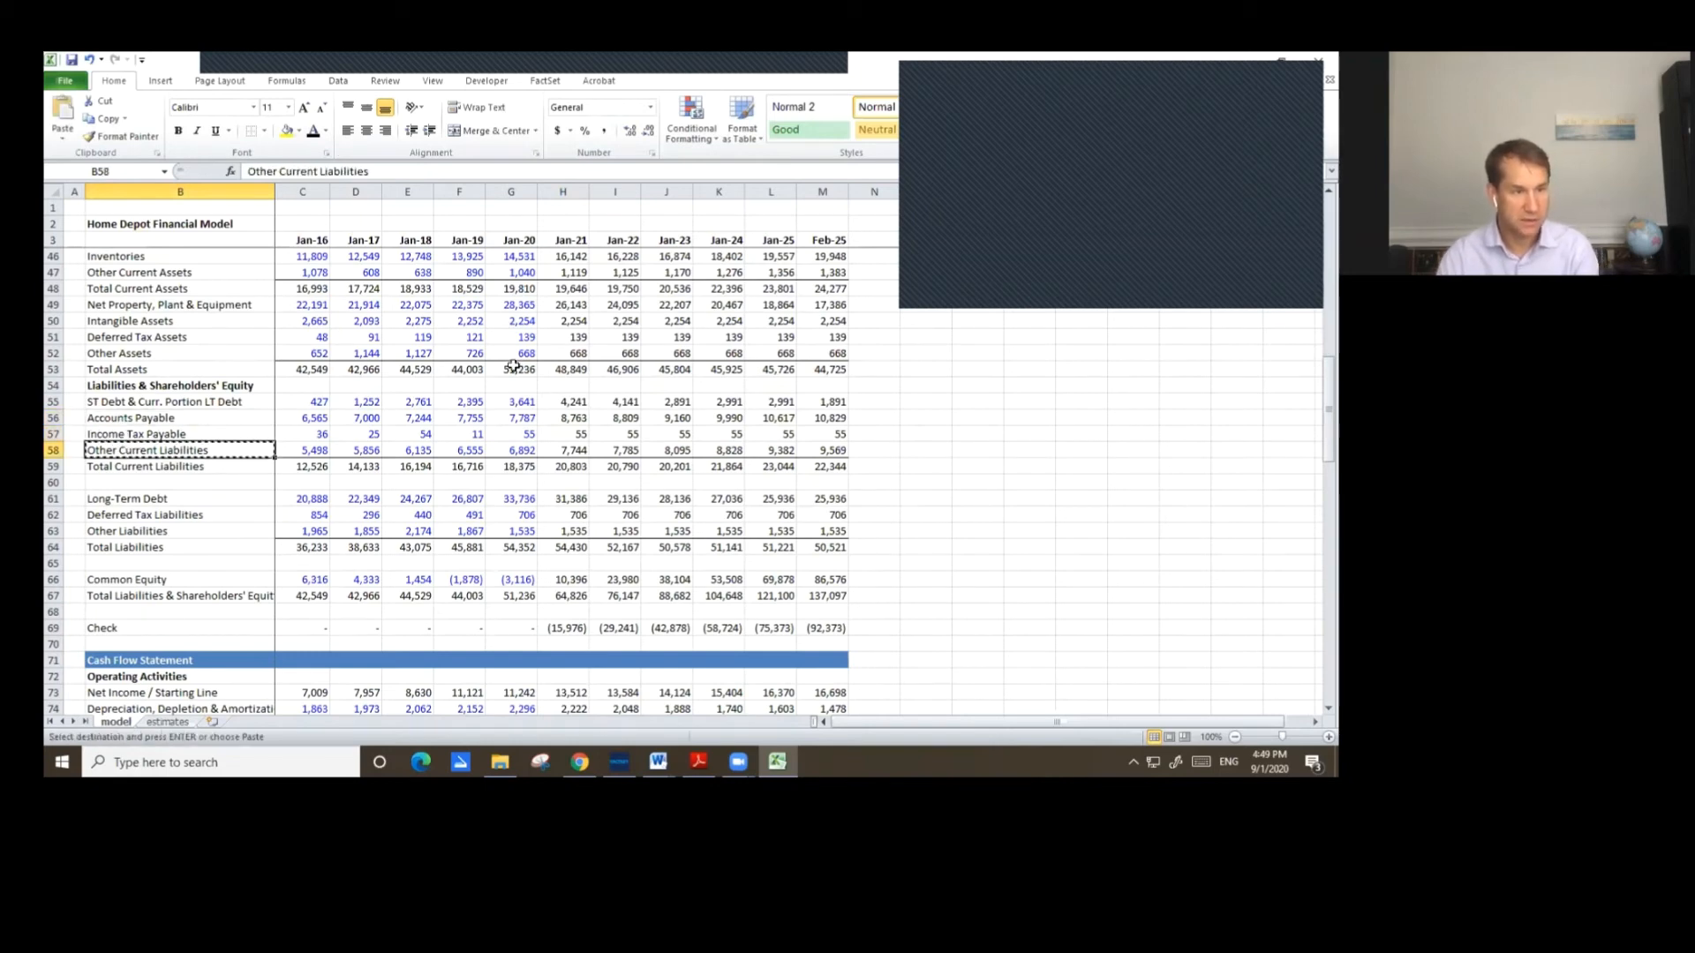
key("Page_Down")
key("Down")
key("Down")
key("Down")
key("Down")
key("Down")
key("Down")
key("Down")
key("Down")
key("Down")
key("Down")
key("Down")
key("Down")
key("Down")
key("Down")
key("Down")
key("Down")
key("Down")
key("Down")
key("Down")
key("Down")
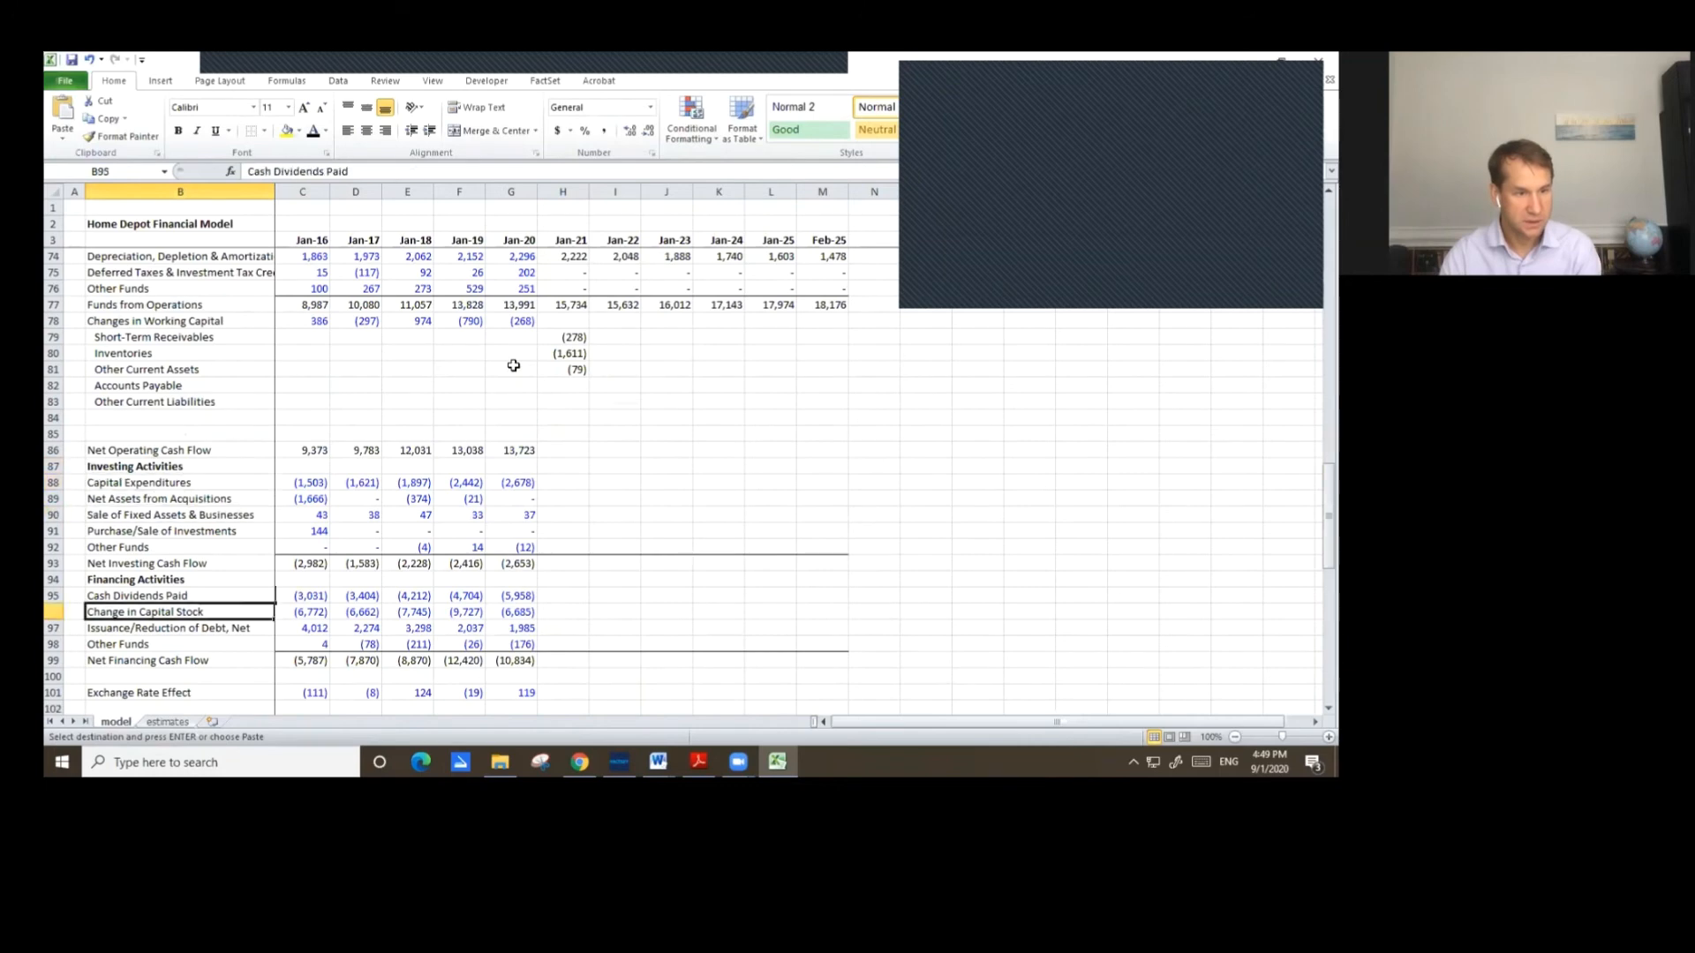
key("Down")
key("Down")
key("Down")
key("Down")
key("Down")
key("Down")
key("Down")
key("Down")
key("Down")
key("Down")
key("Down")
key("Down")
key("Down")
key("Down")
key("Down")
key("Down")
key("Down")
key("Down")
key("Down")
key("Down")
key("Down")
key("Down")
key("Down")
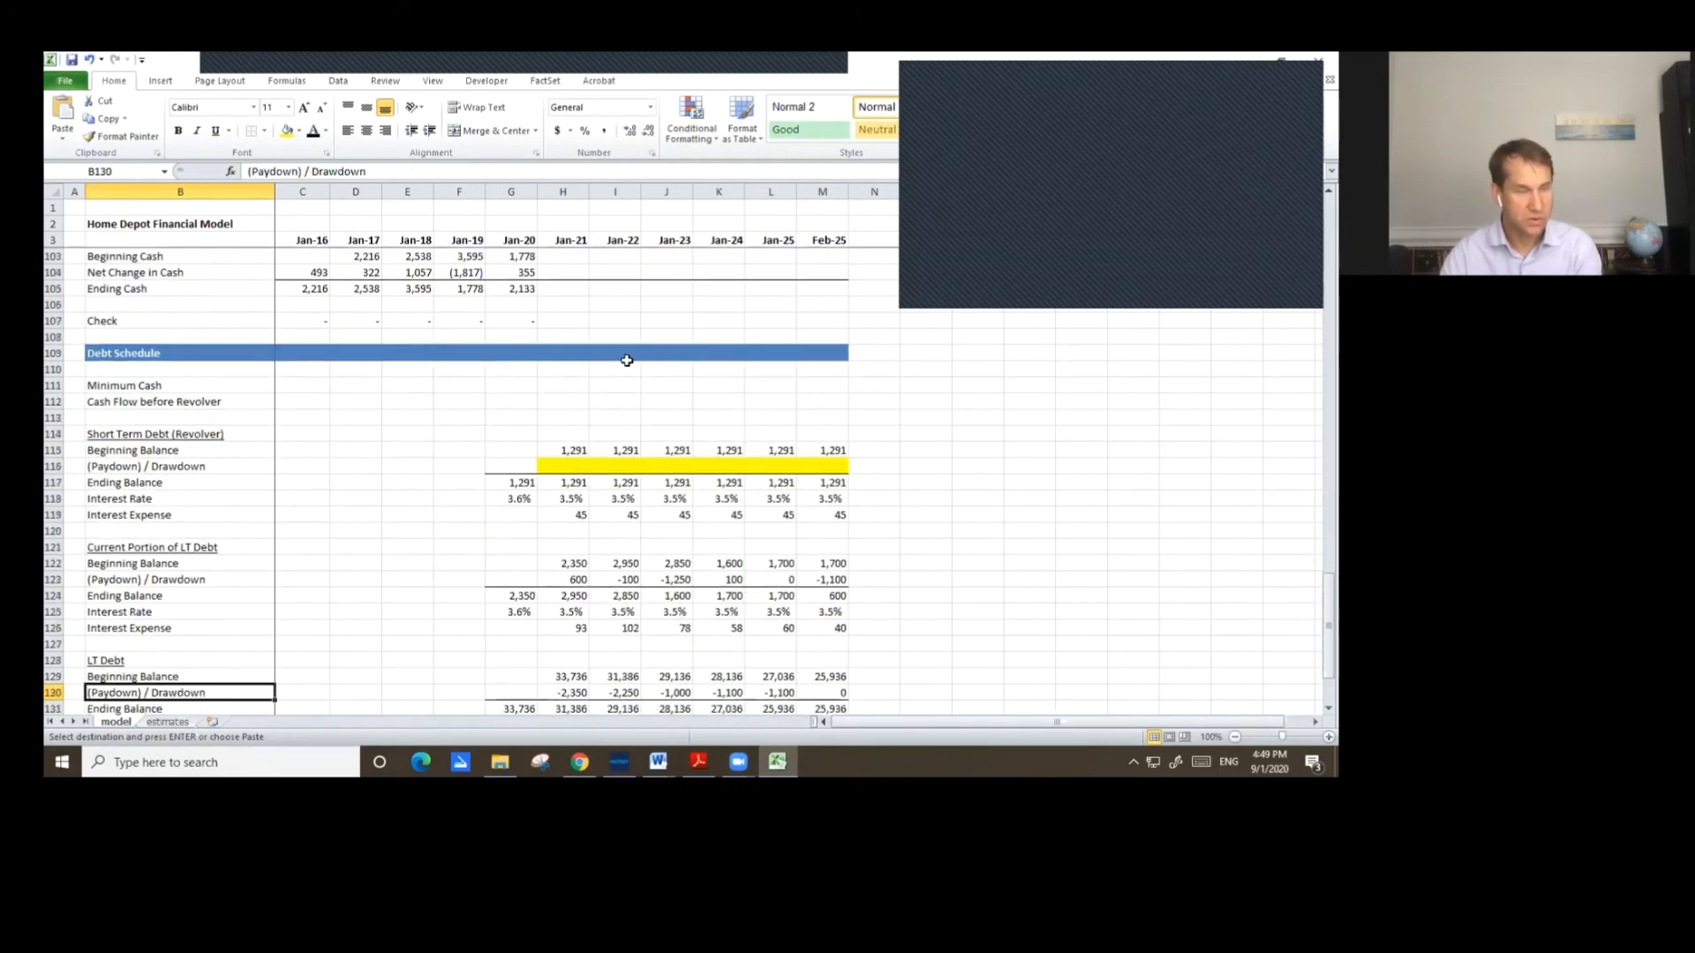
Set Jan-21 Accounts Payable in the cash flow as the change in balance sheet Accounts Payable from Jan-20.
scroll(513, 365, "up", 11)
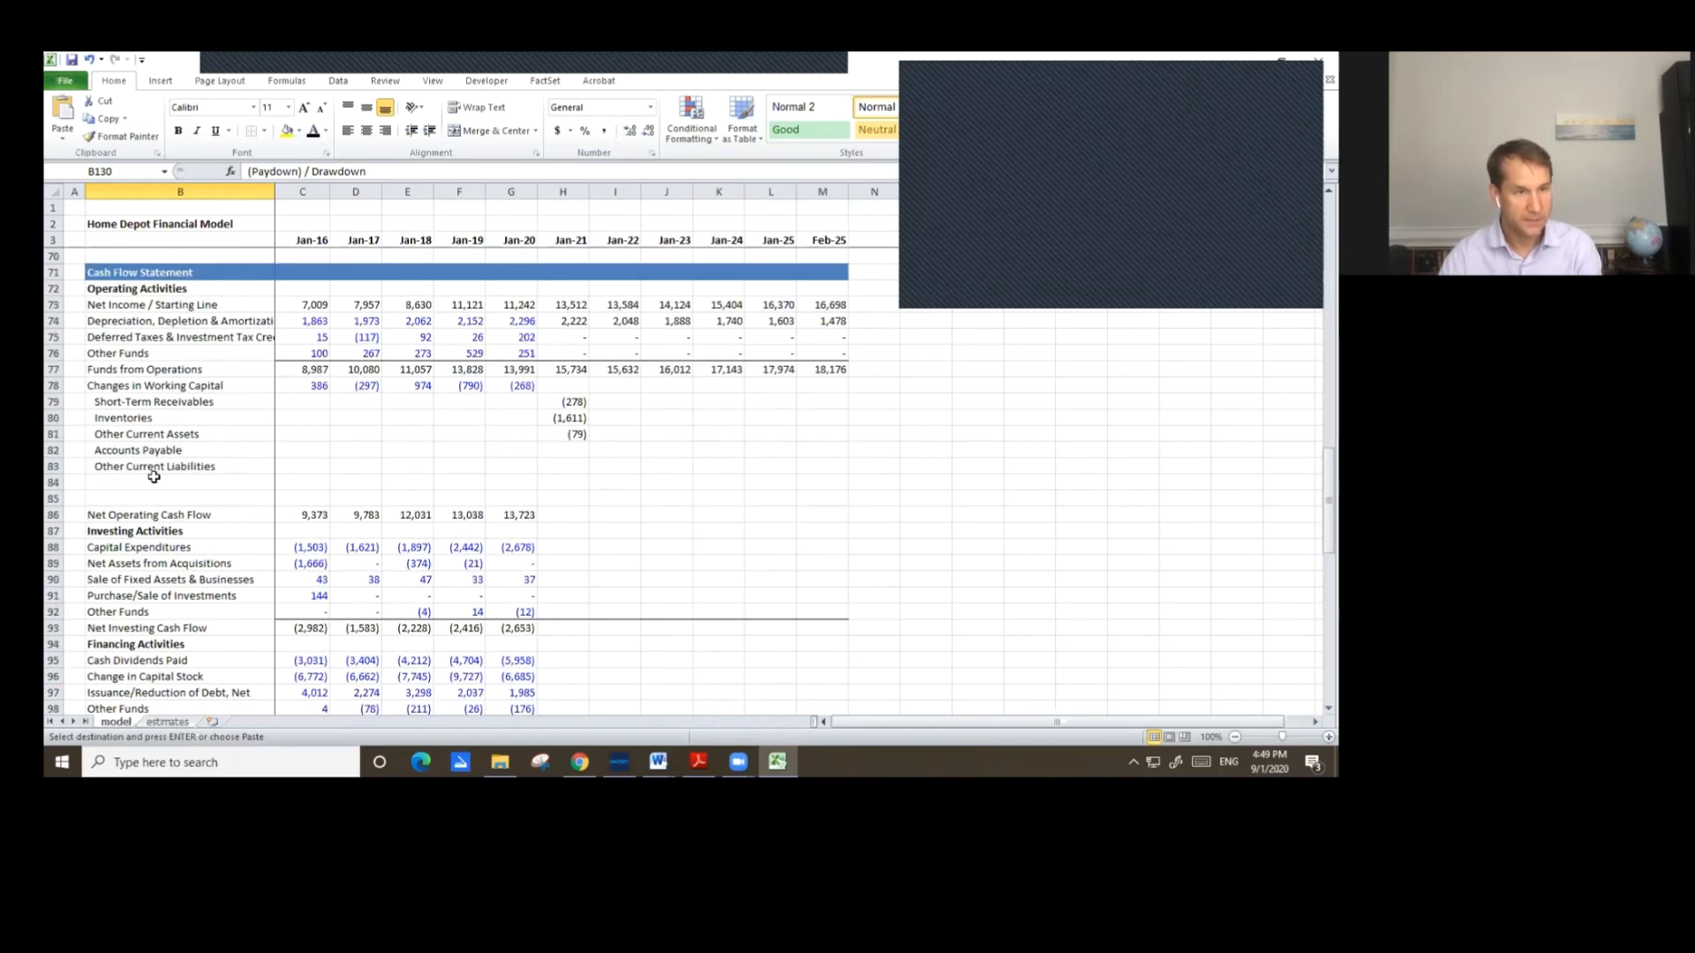
left_click(152, 467)
left_click(572, 452)
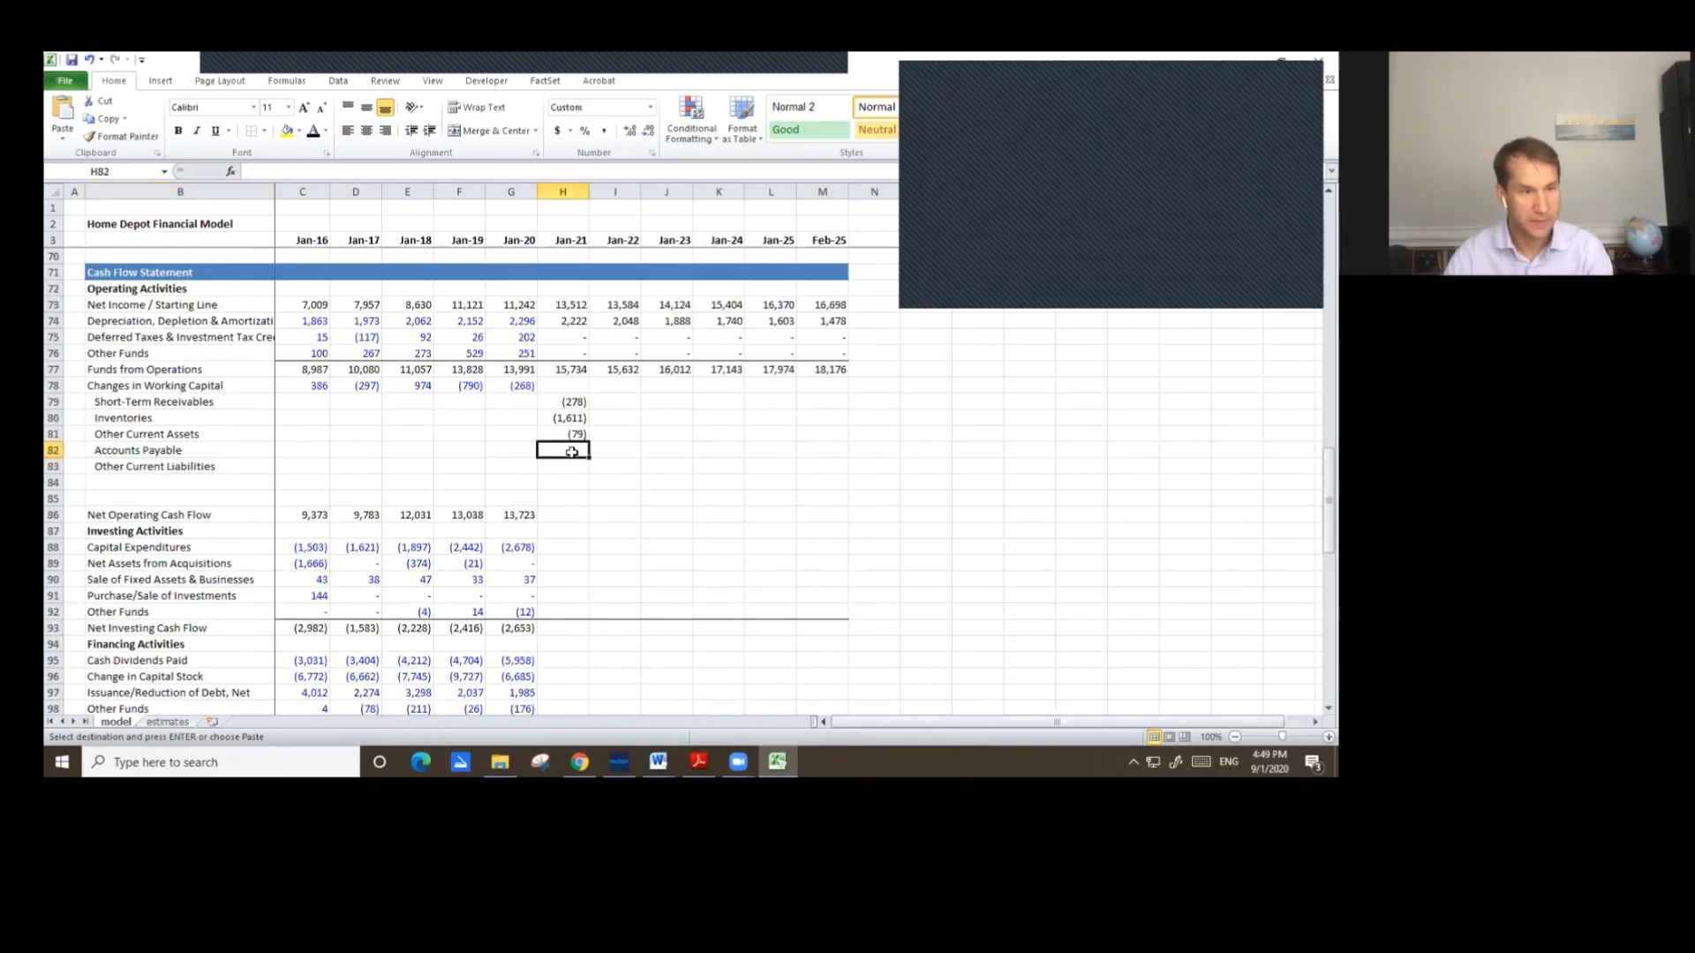
type("=")
key("Up")
key("Up")
key("Up")
key("Up")
key("Up")
key("Up")
key("Up")
key("Up")
key("Up")
key("Up")
key("Up")
key("Up")
key("Up")
key("Up")
key("Up")
key("Up")
key("Up")
key("Up")
key("Up")
key("Up")
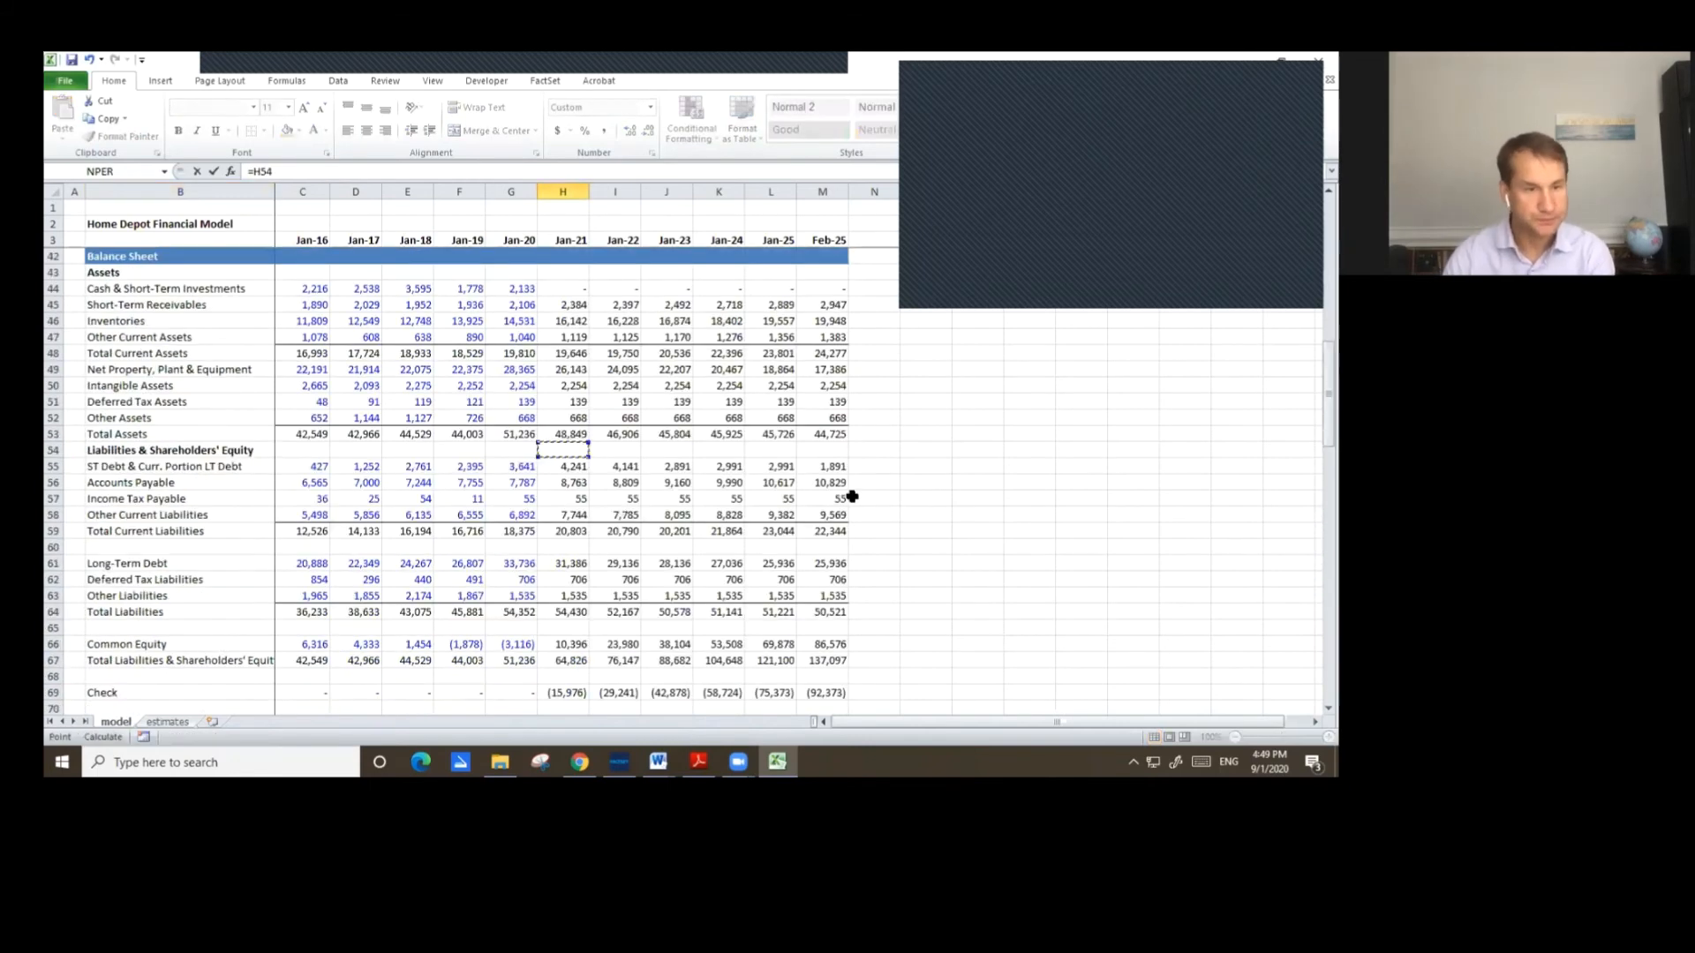
key("Down")
key("Down")
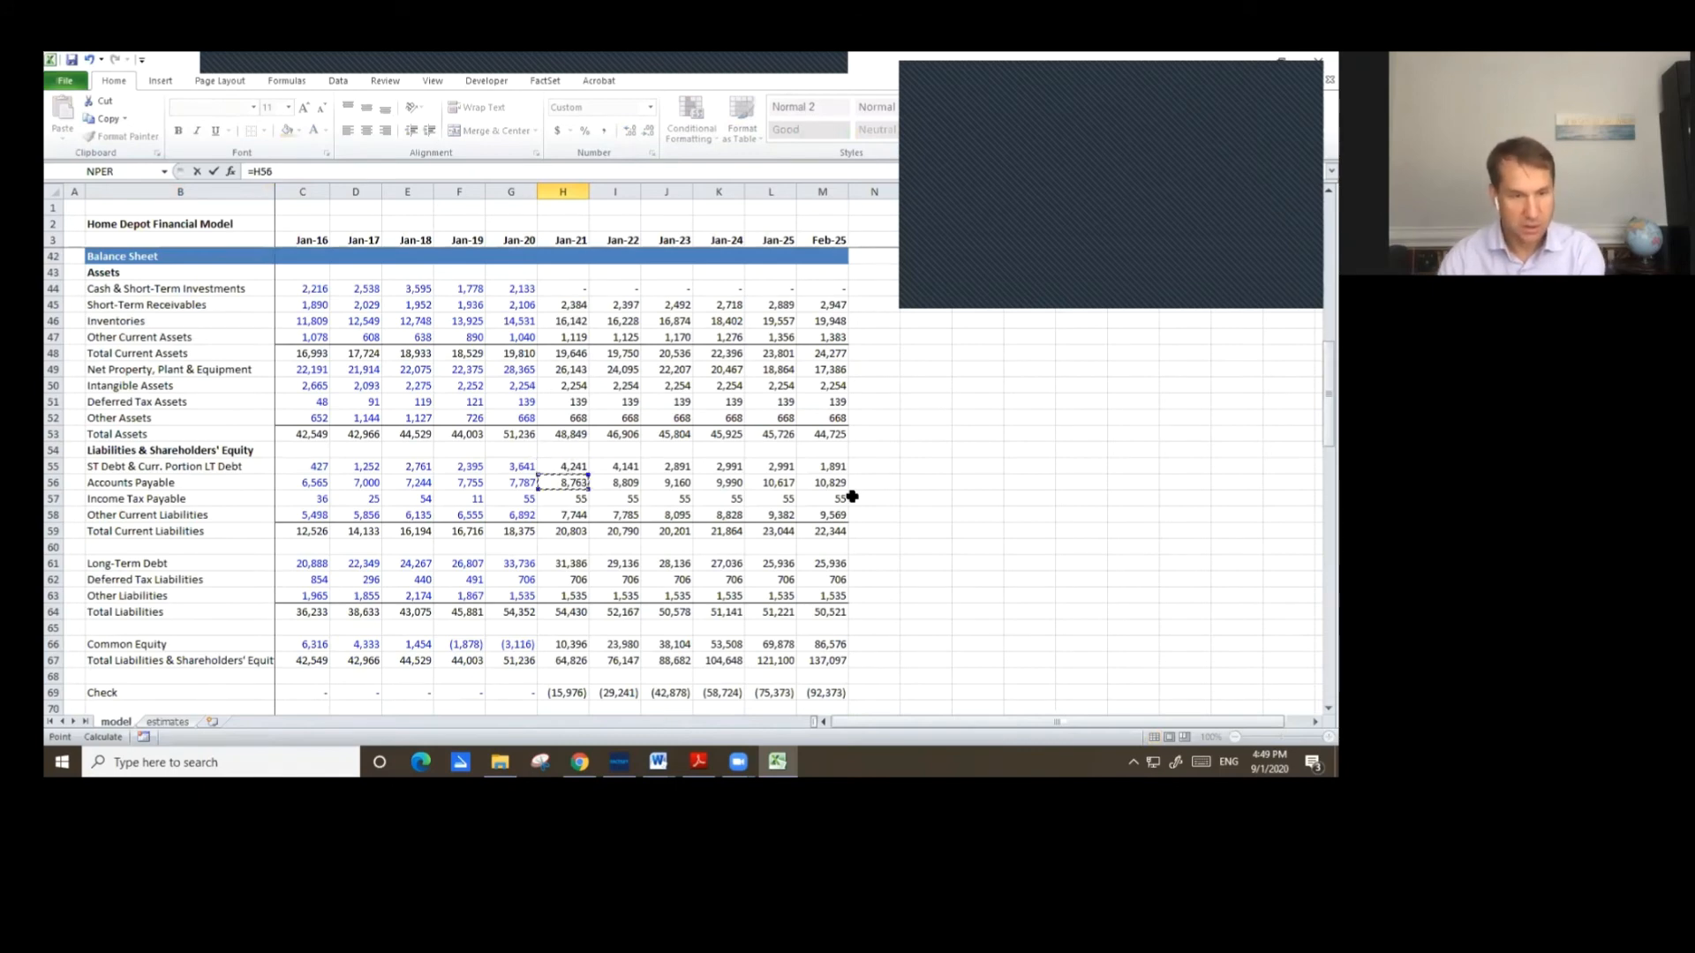
type("-")
left_click(515, 481)
key("Return")
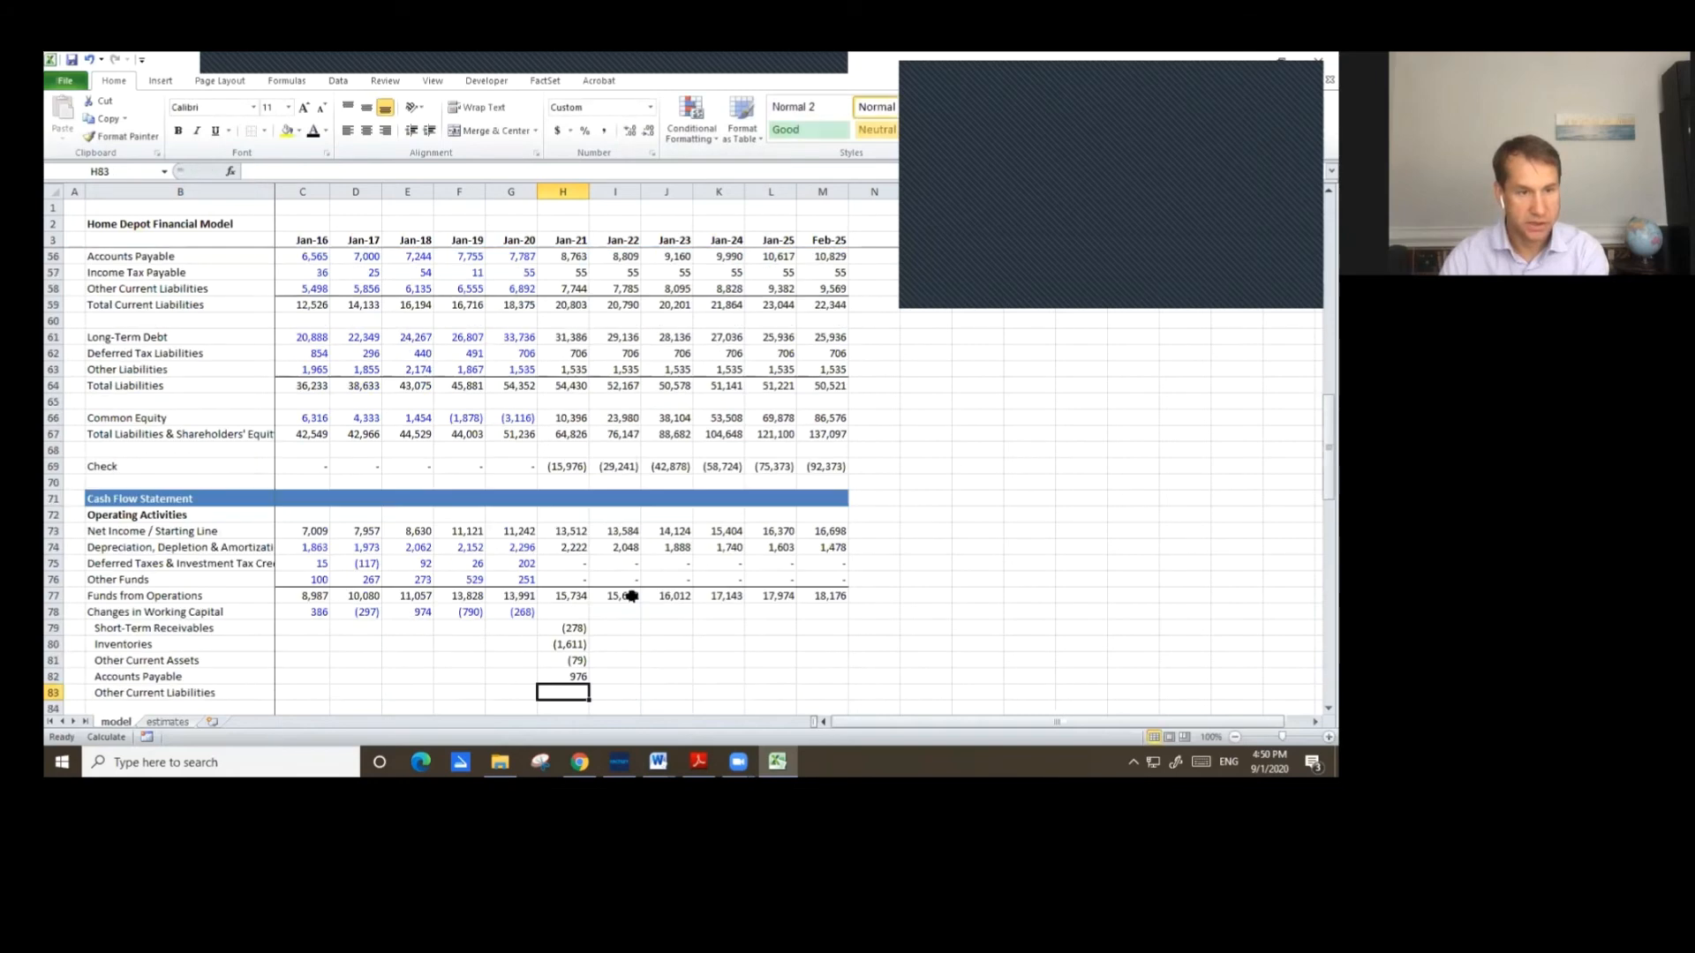
Set Jan-21 Other Current Liabilities in the cash flow as the change in balance sheet Other Current Liabilities from Jan-20.
type("=")
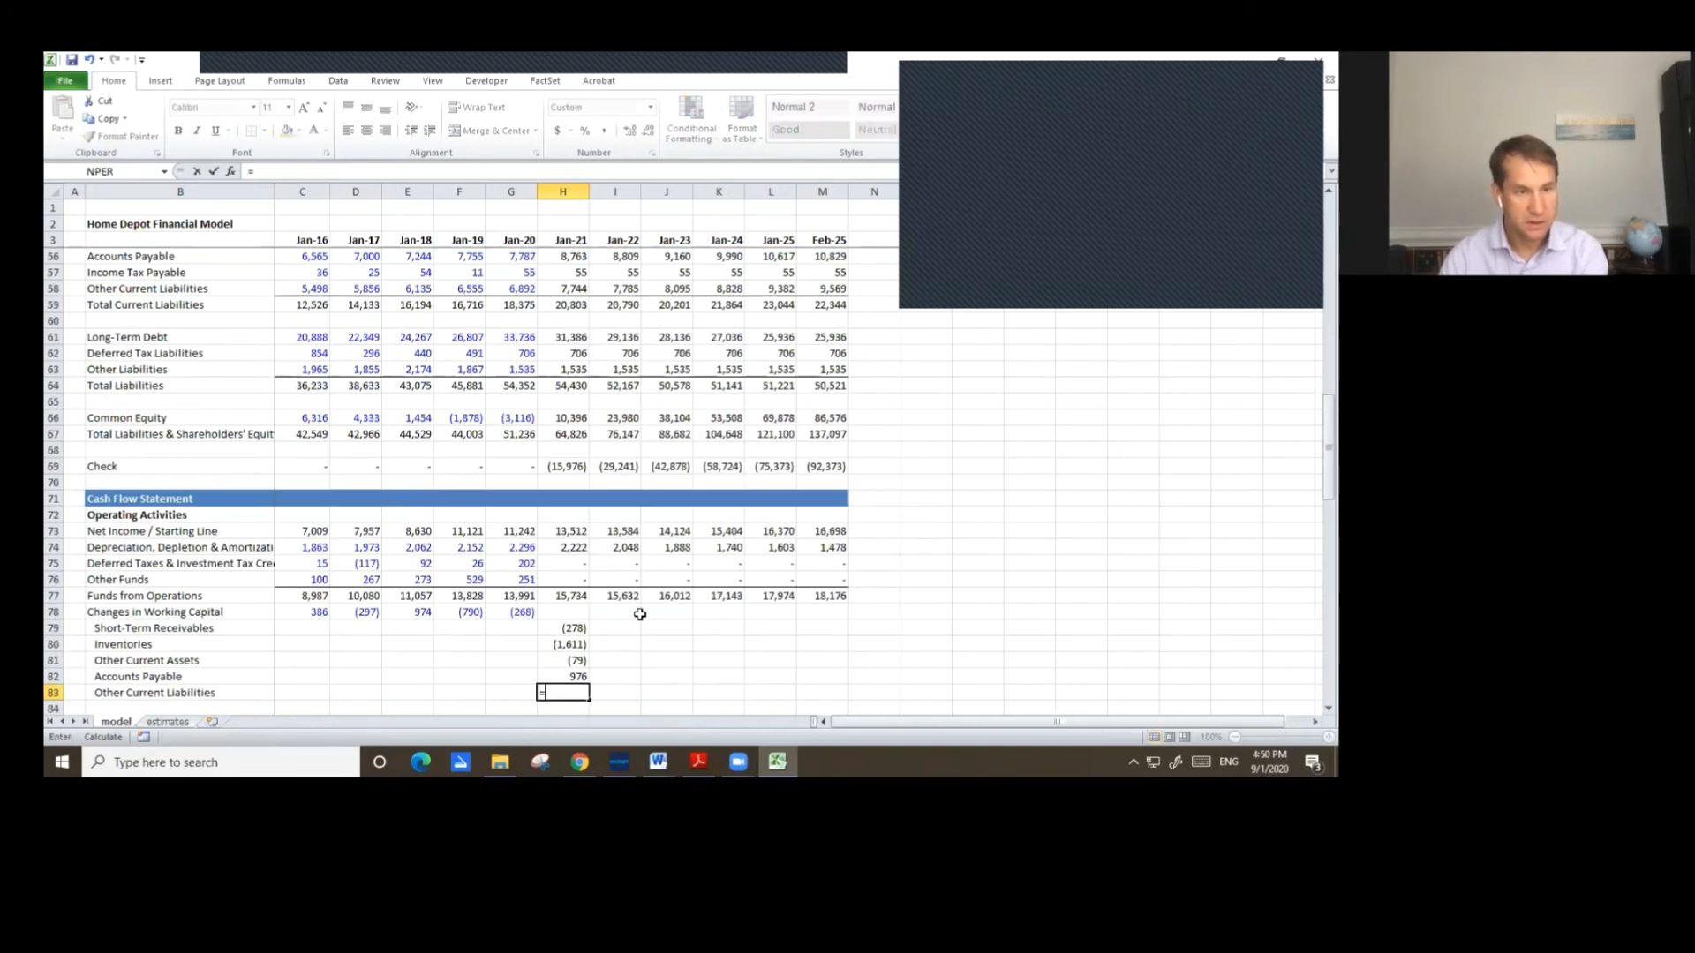
scroll(640, 615, "up", 2)
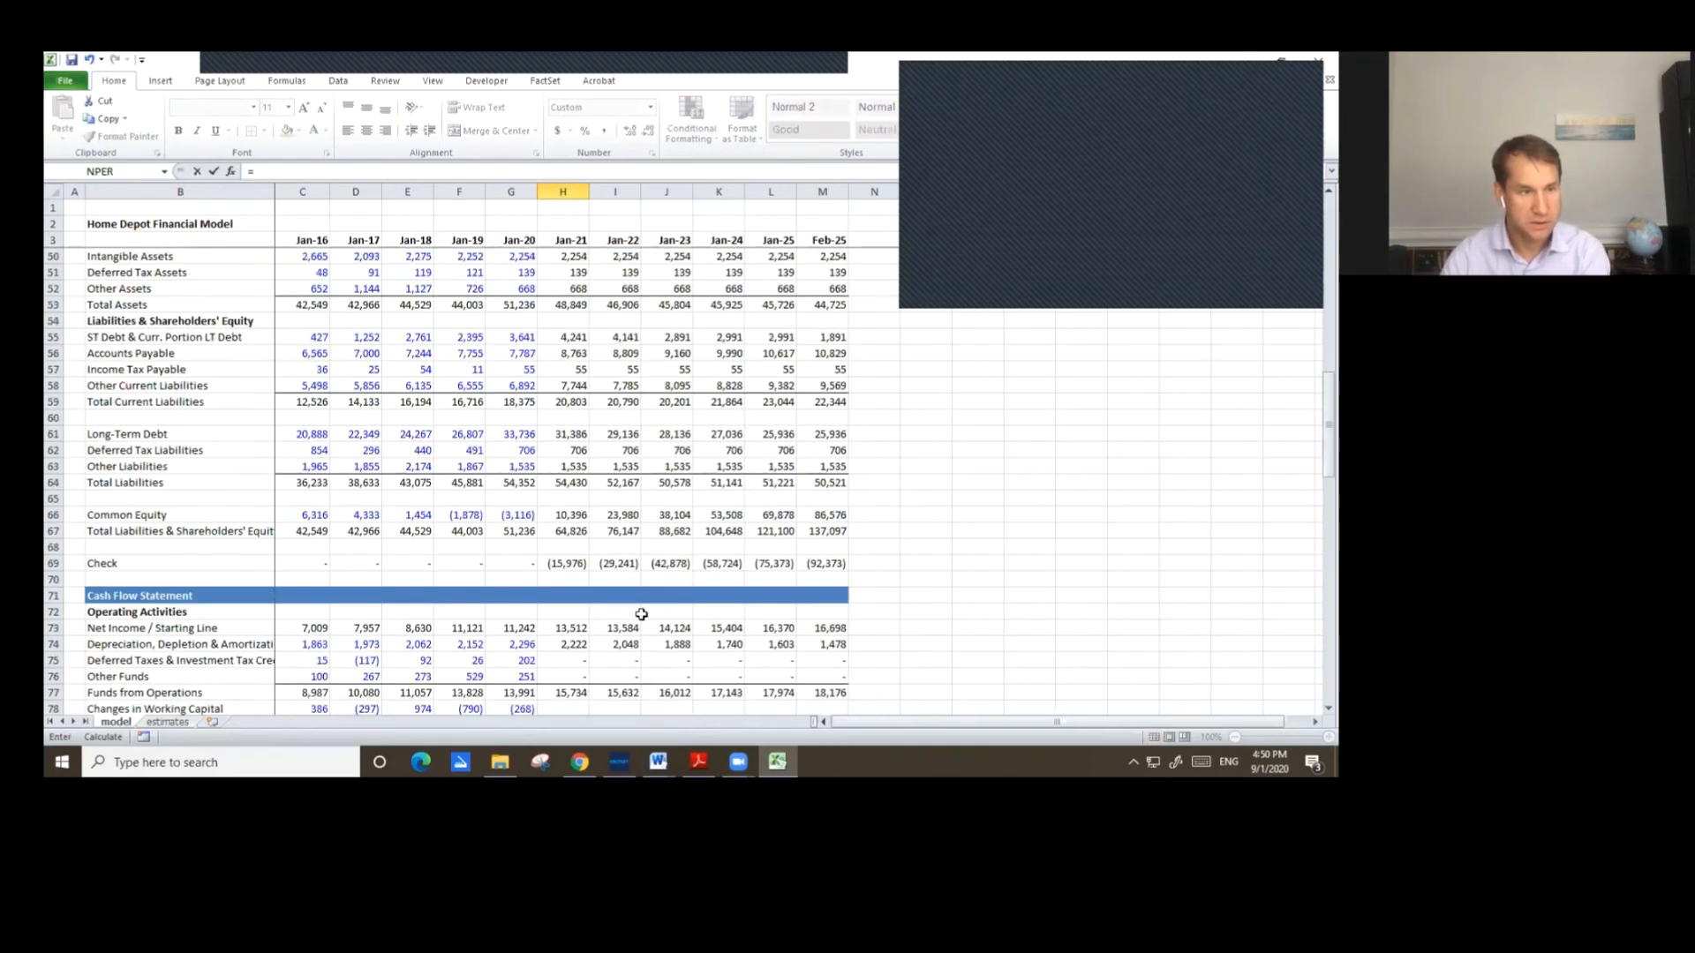
left_click(573, 387)
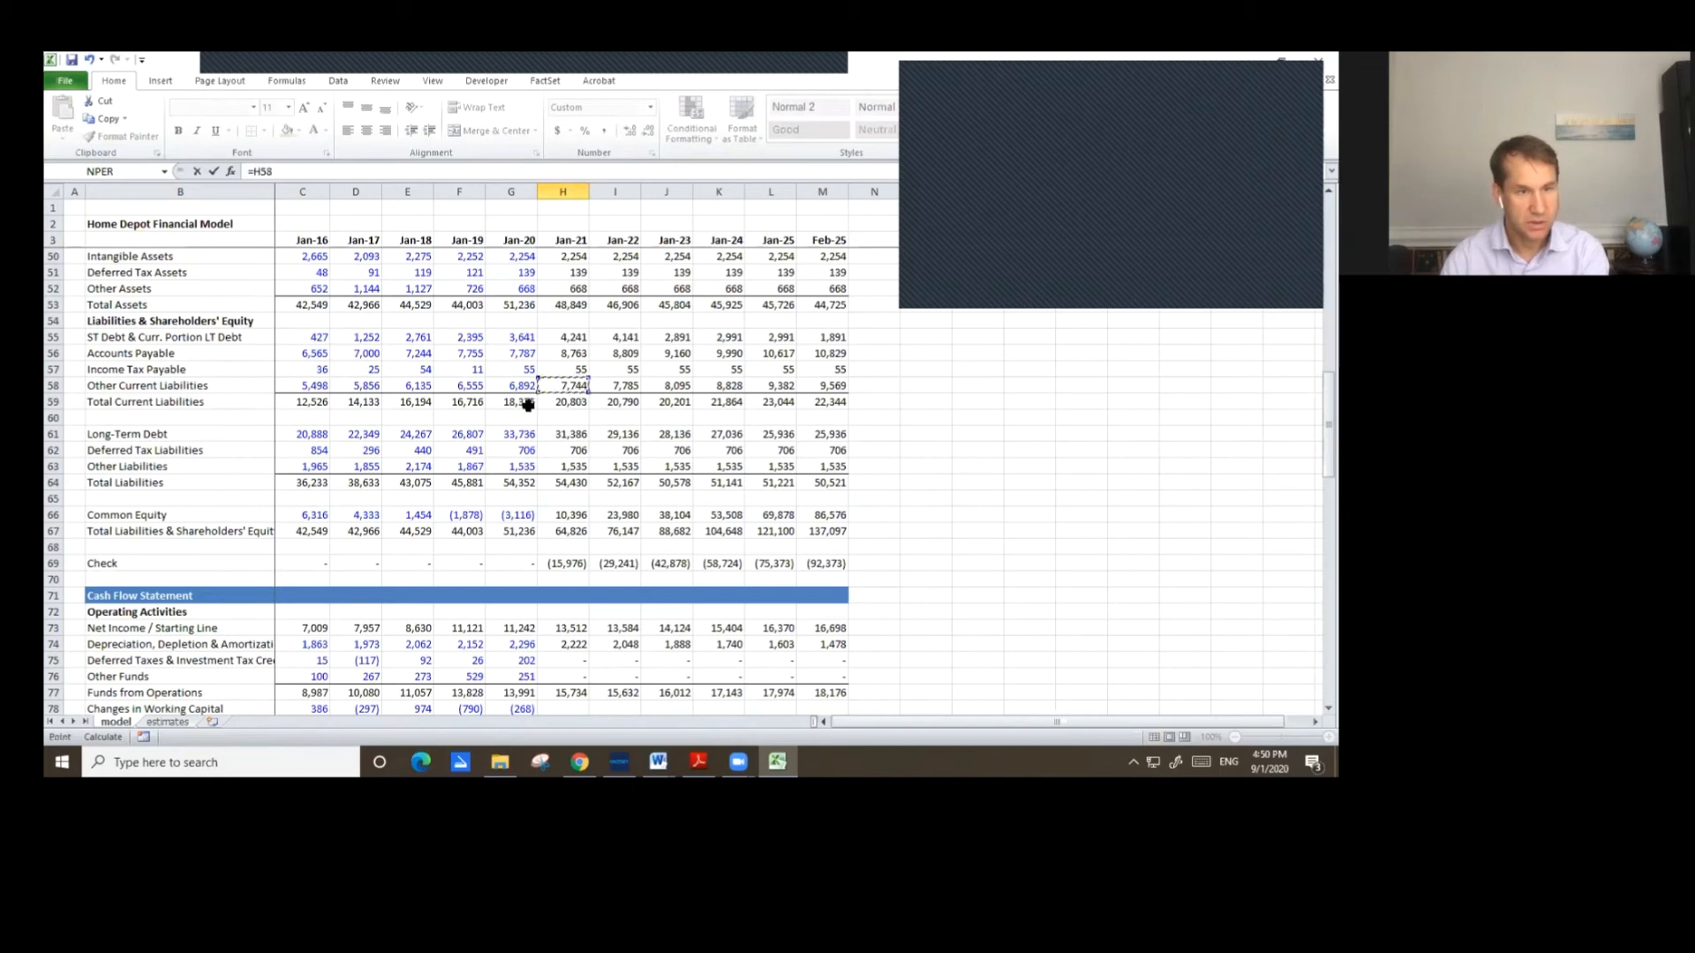
type("-")
left_click(521, 387)
key("Return")
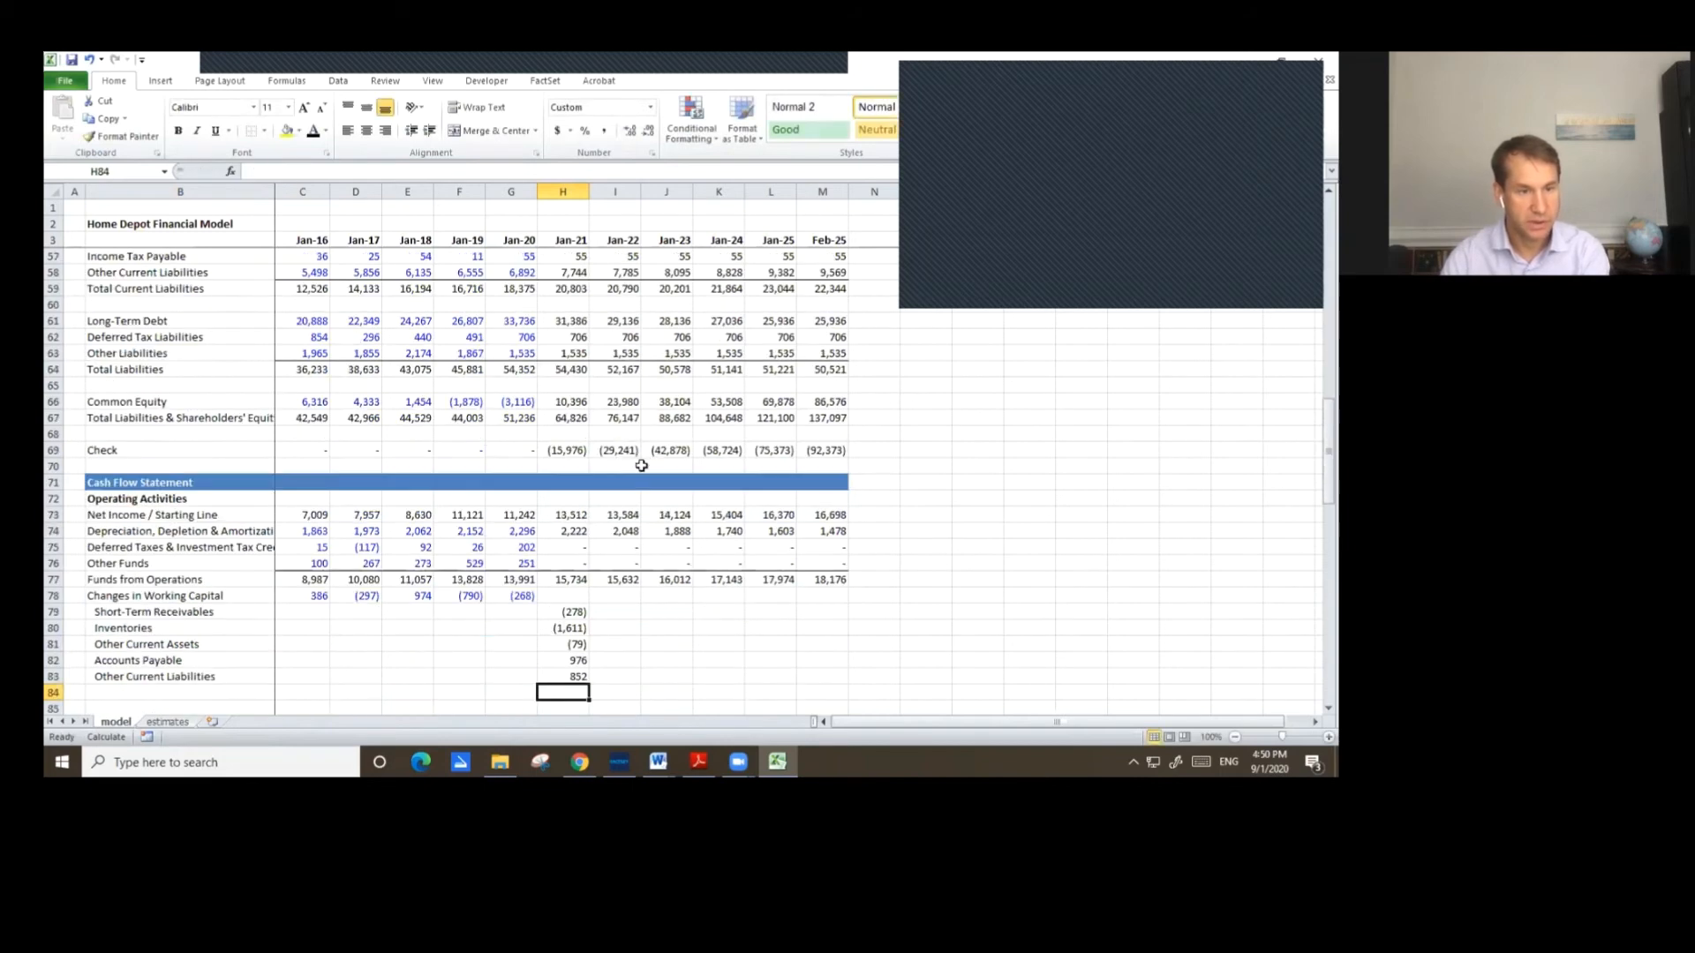
Inspect the Jan-20 Net Operating Cash Flow formula.
scroll(693, 551, "down", 2)
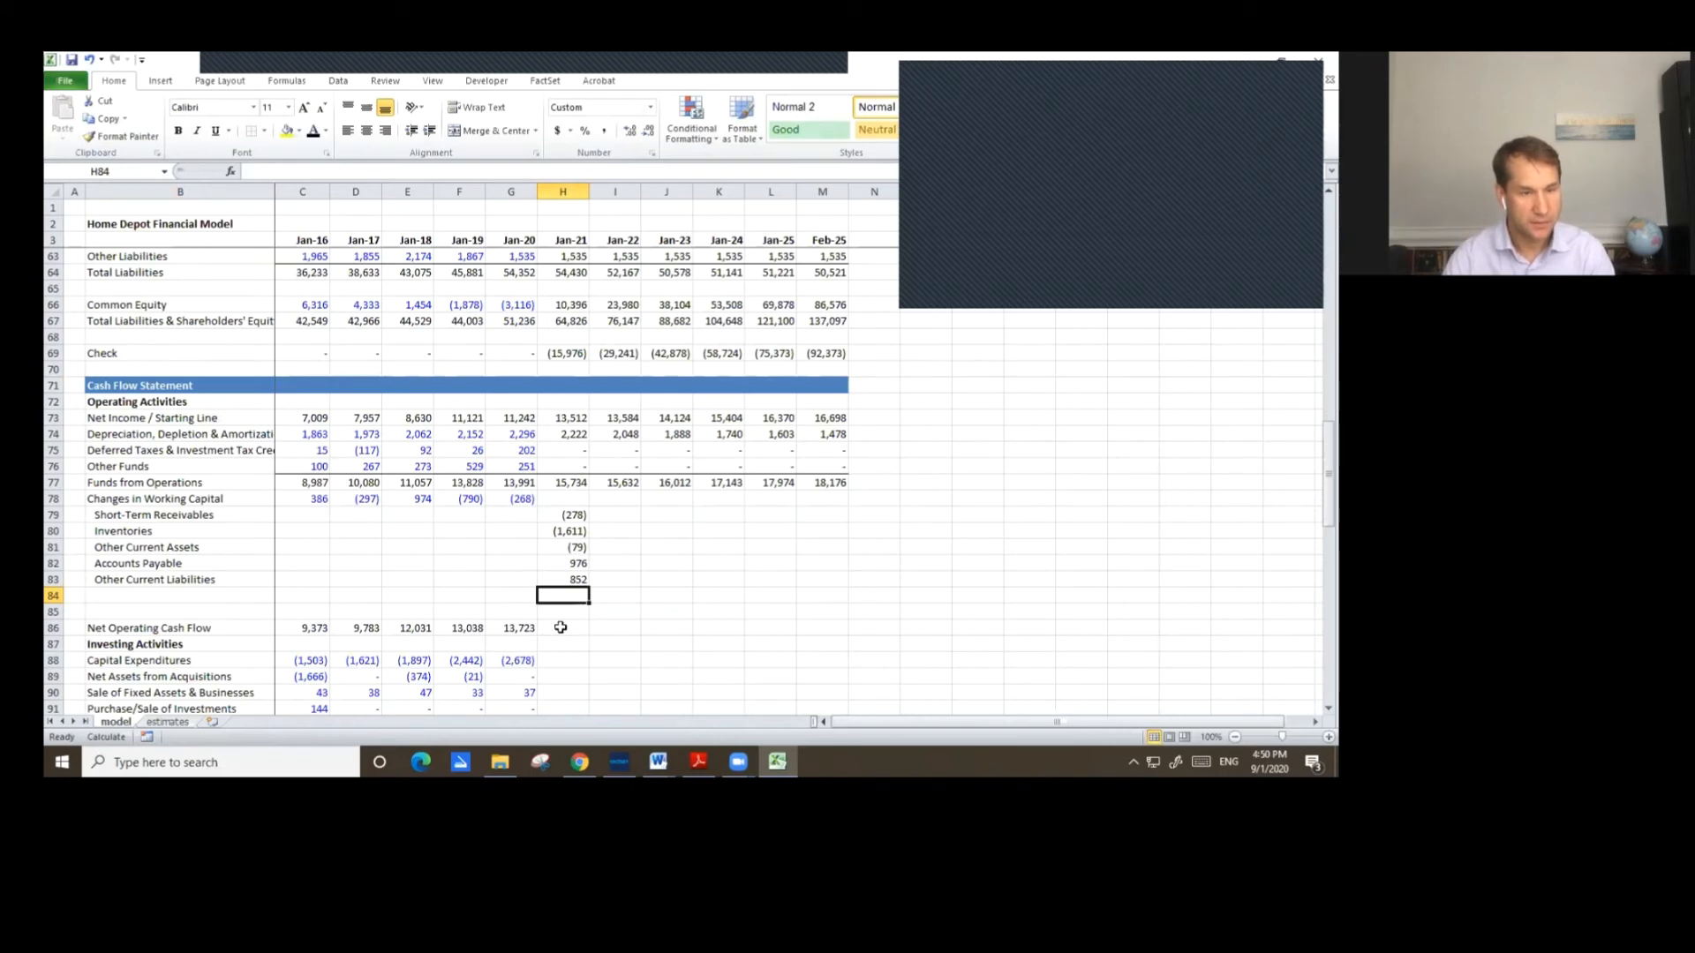
double_click(517, 626)
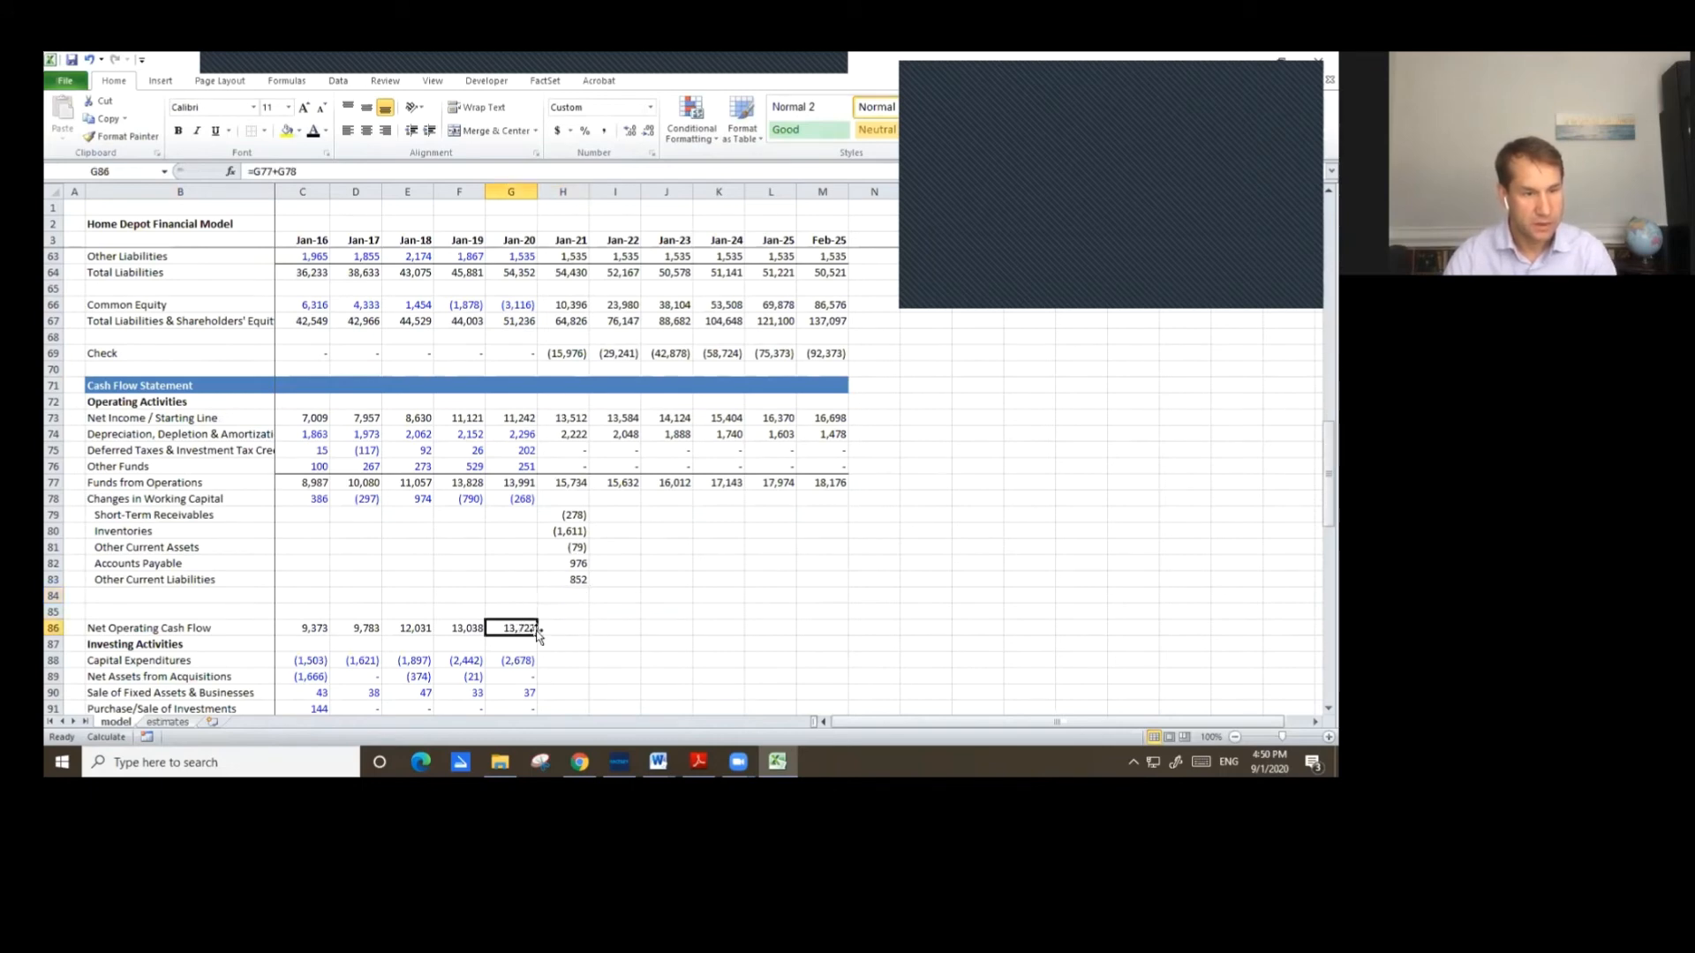
key("Escape")
key("Right")
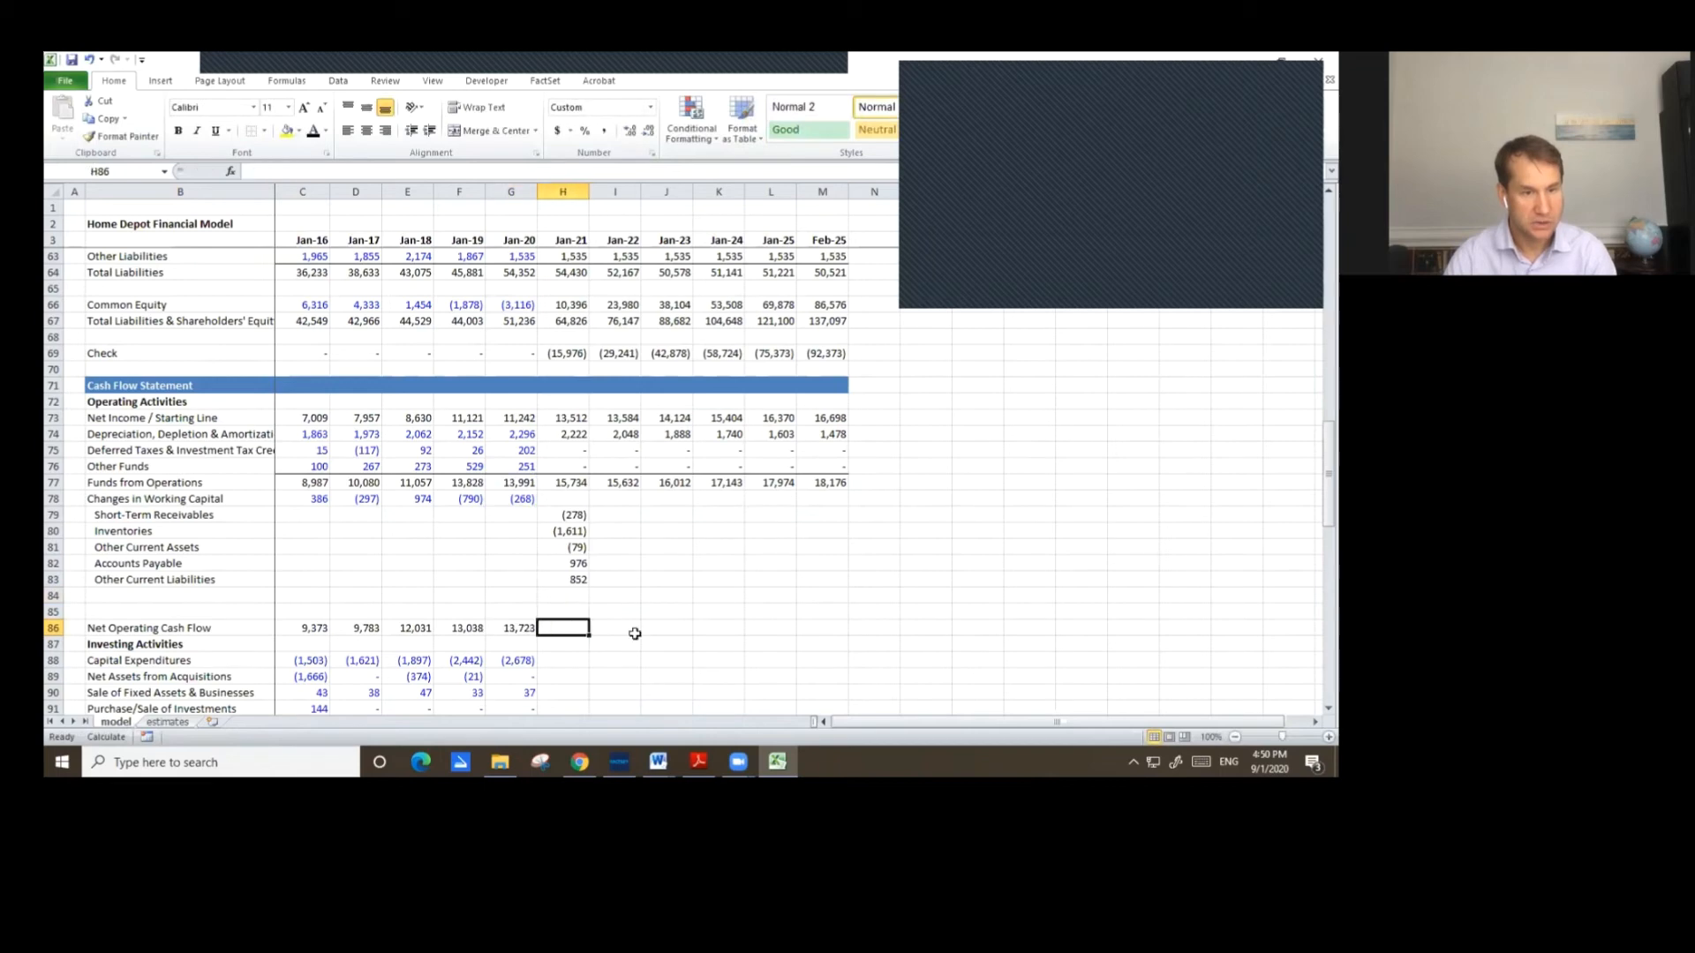
Set Jan-21 Net Operating Cash Flow as the sum of Funds from Operations through the working capital change rows.
type("=sum(")
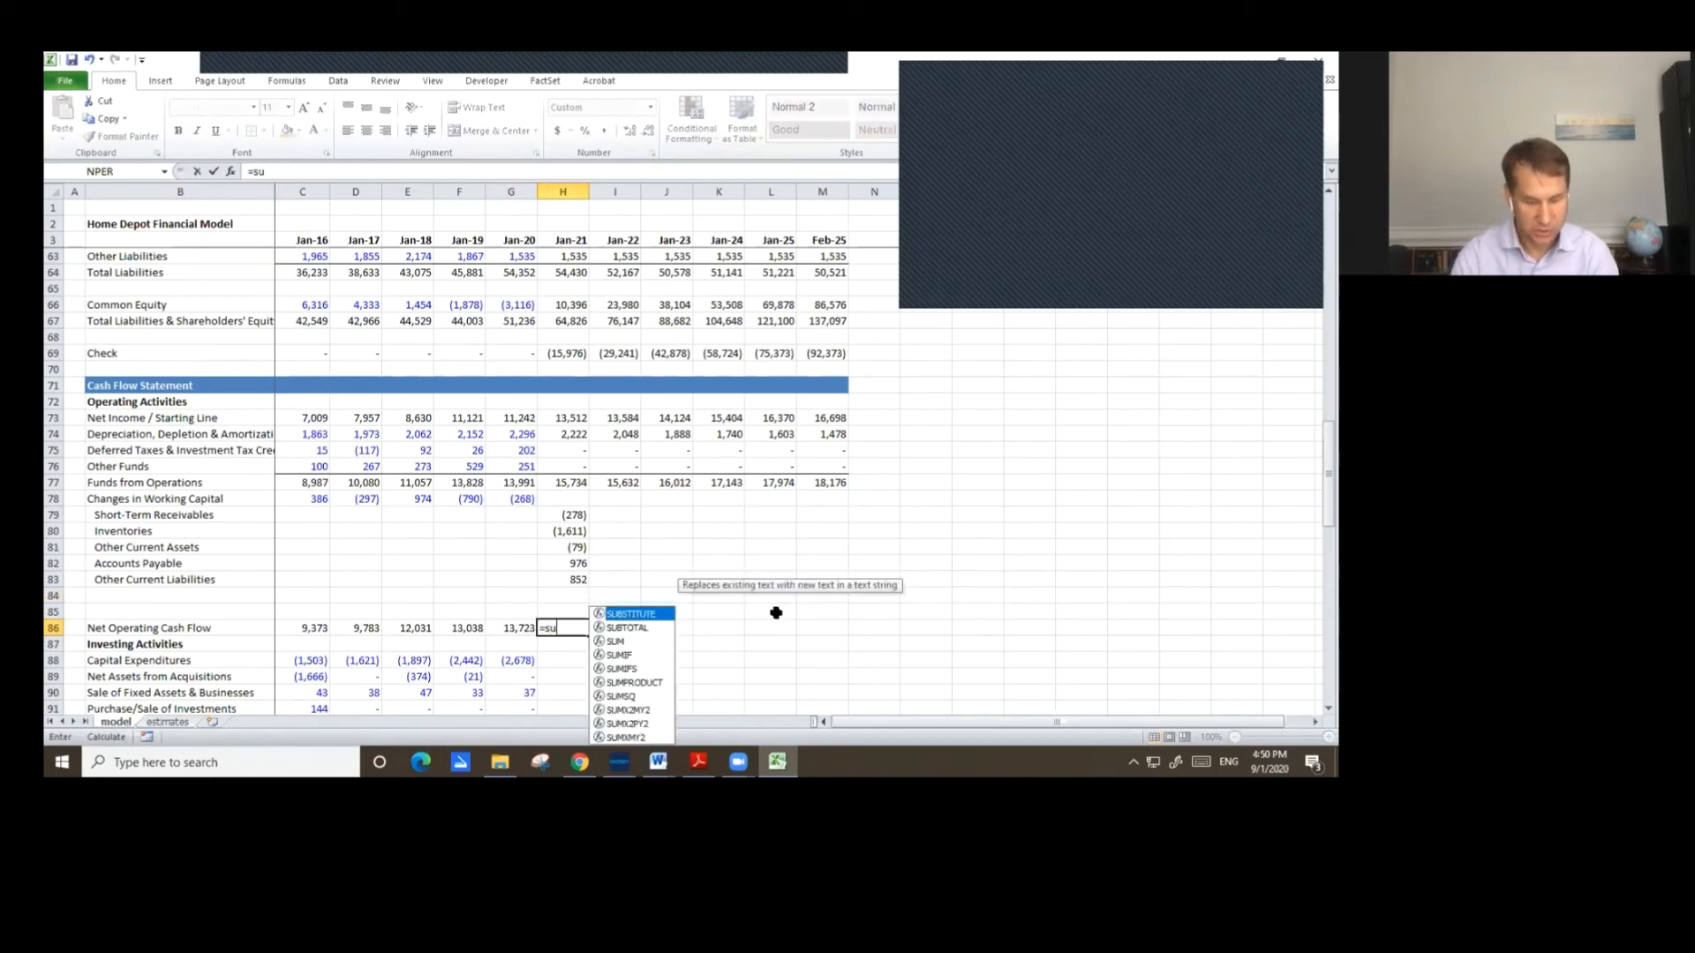
key("Up")
key("Up")
key("Up")
key("Up")
key("Up")
key("Up")
key("Up")
key("Up")
key("Up")
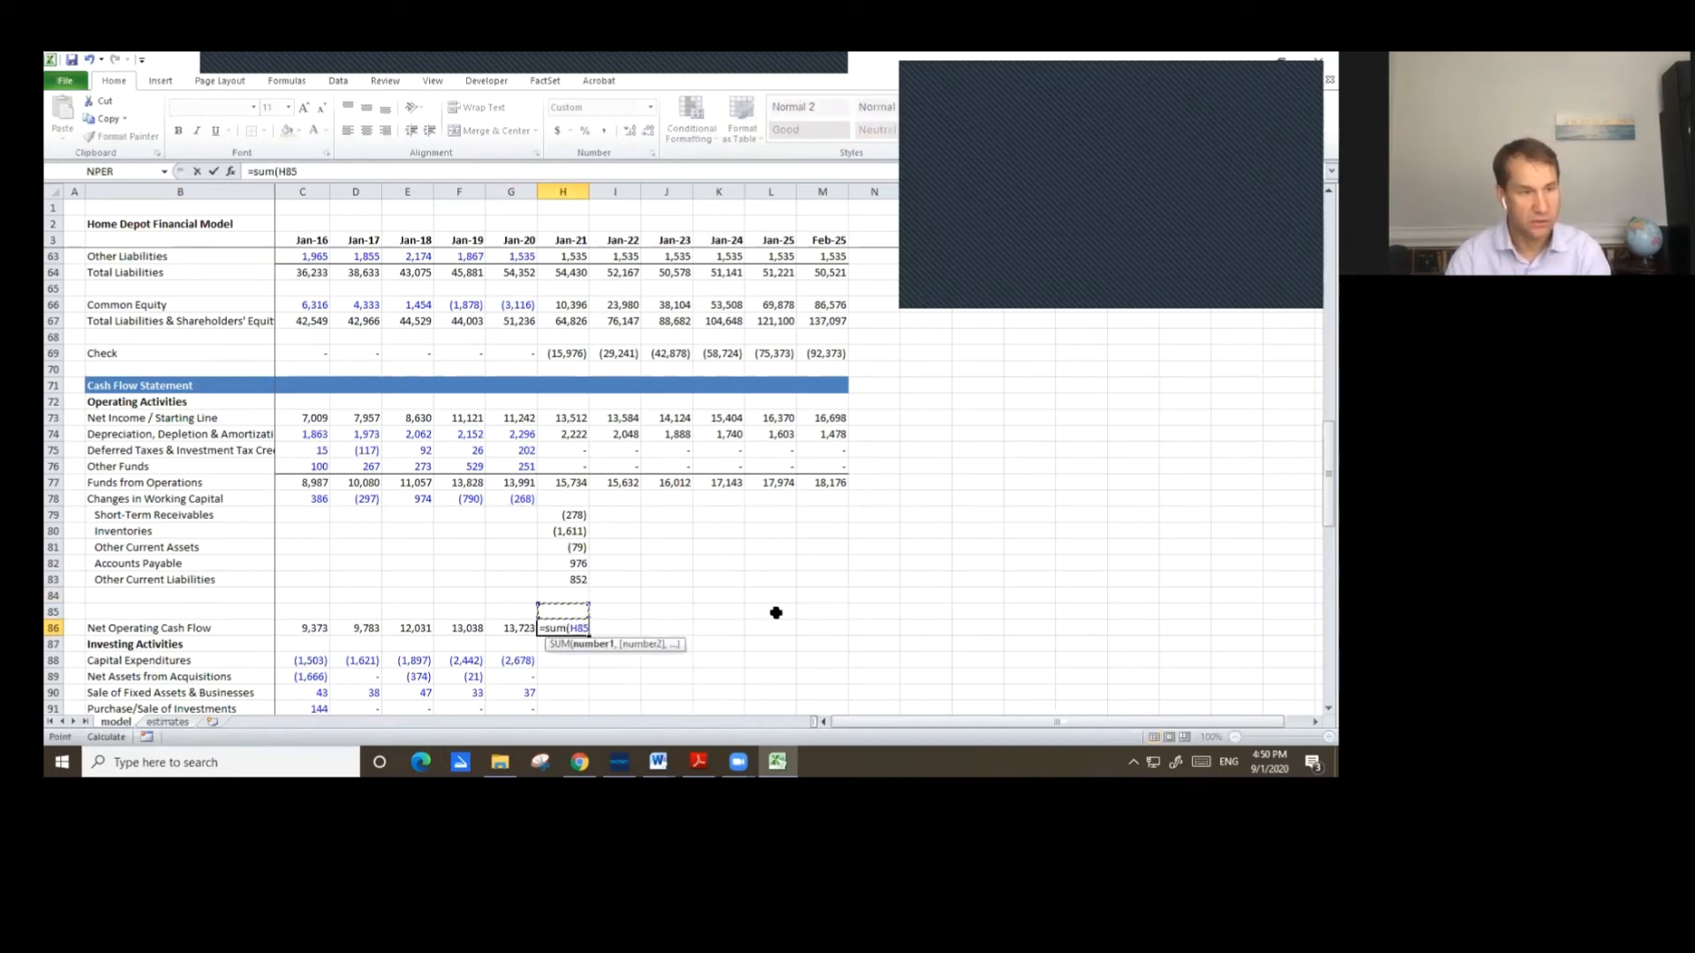
key("shift+Down")
key("shift+Down")
key("shift+Down")
key("shift+Down")
key("shift+Down")
key("shift+Down")
key("shift+Down")
key("shift+Down")
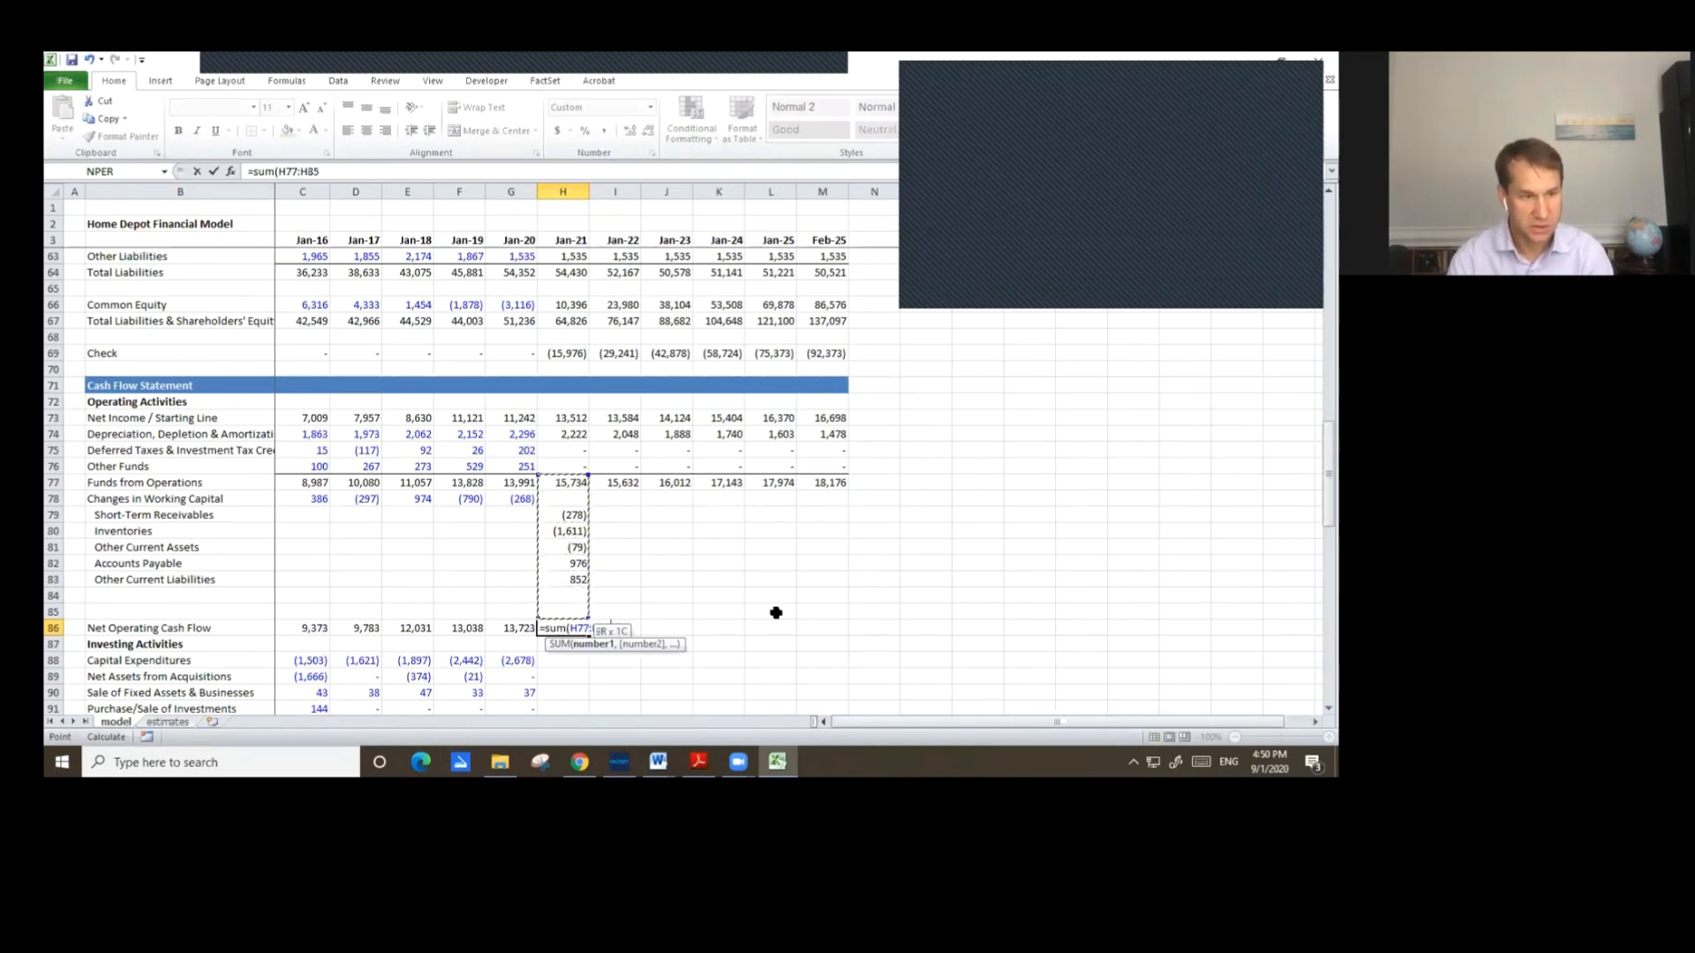
key("Return")
Delete one of the blank rows above Net Operating Cash Flow in the cash flow statement.
key("Up")
key("Up")
key("Up")
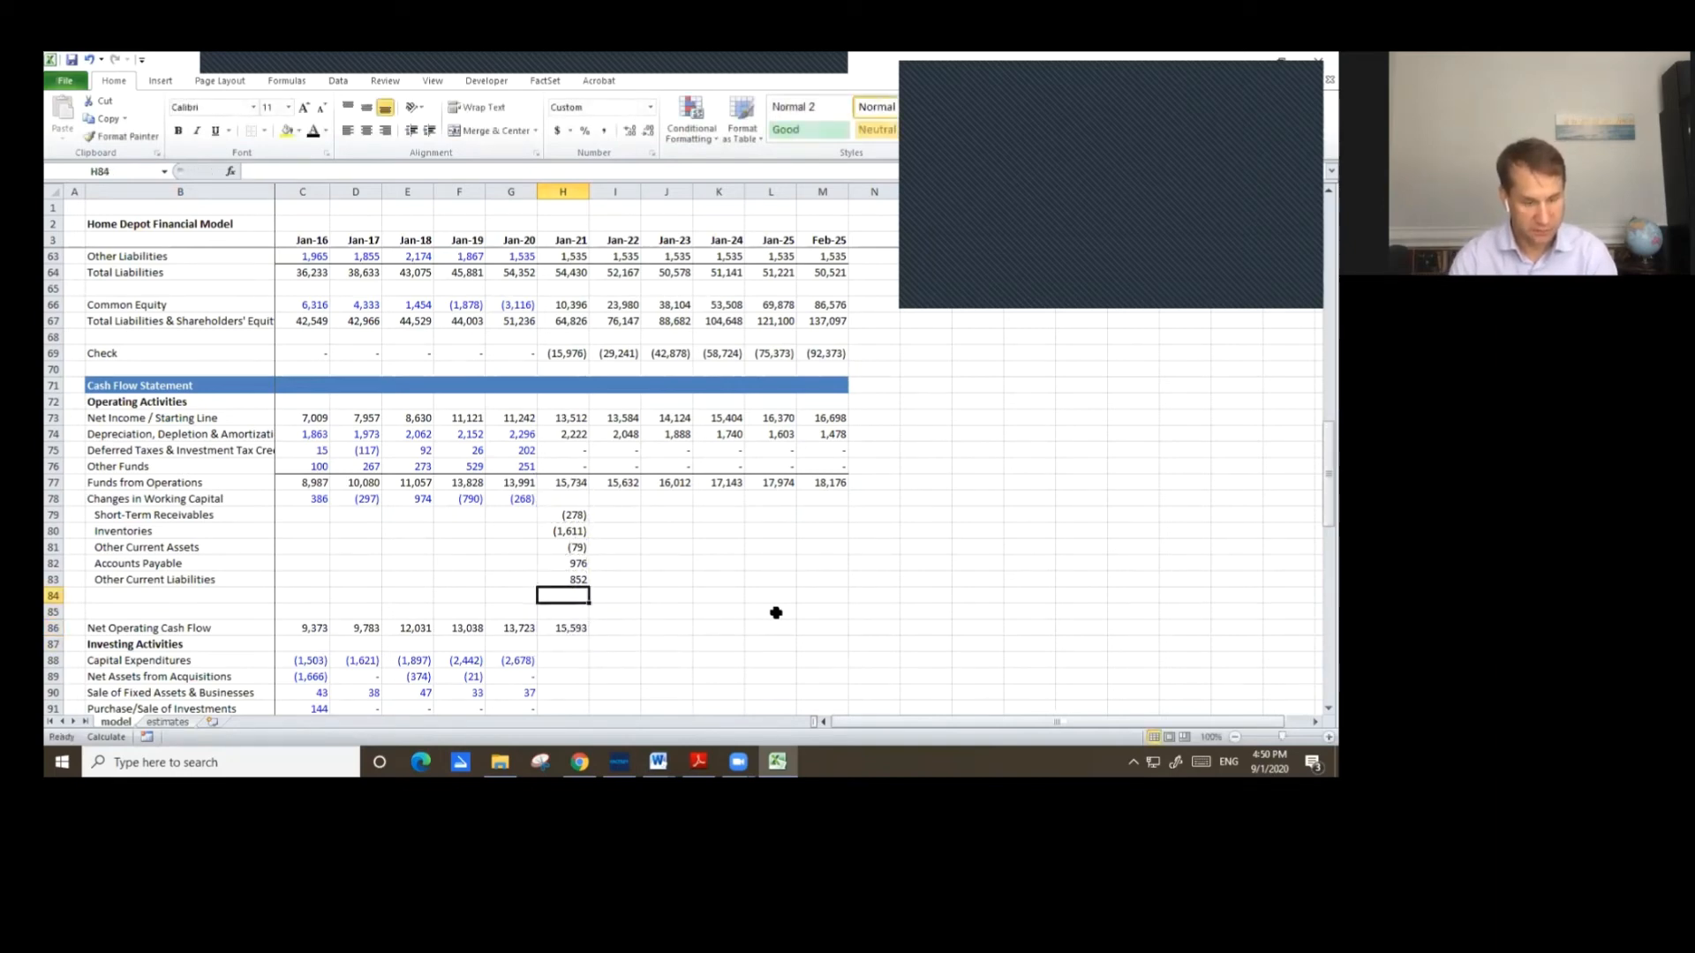
key("ctrl+minus")
key("Return")
key("Down")
key("Up")
key("Up")
key("Up")
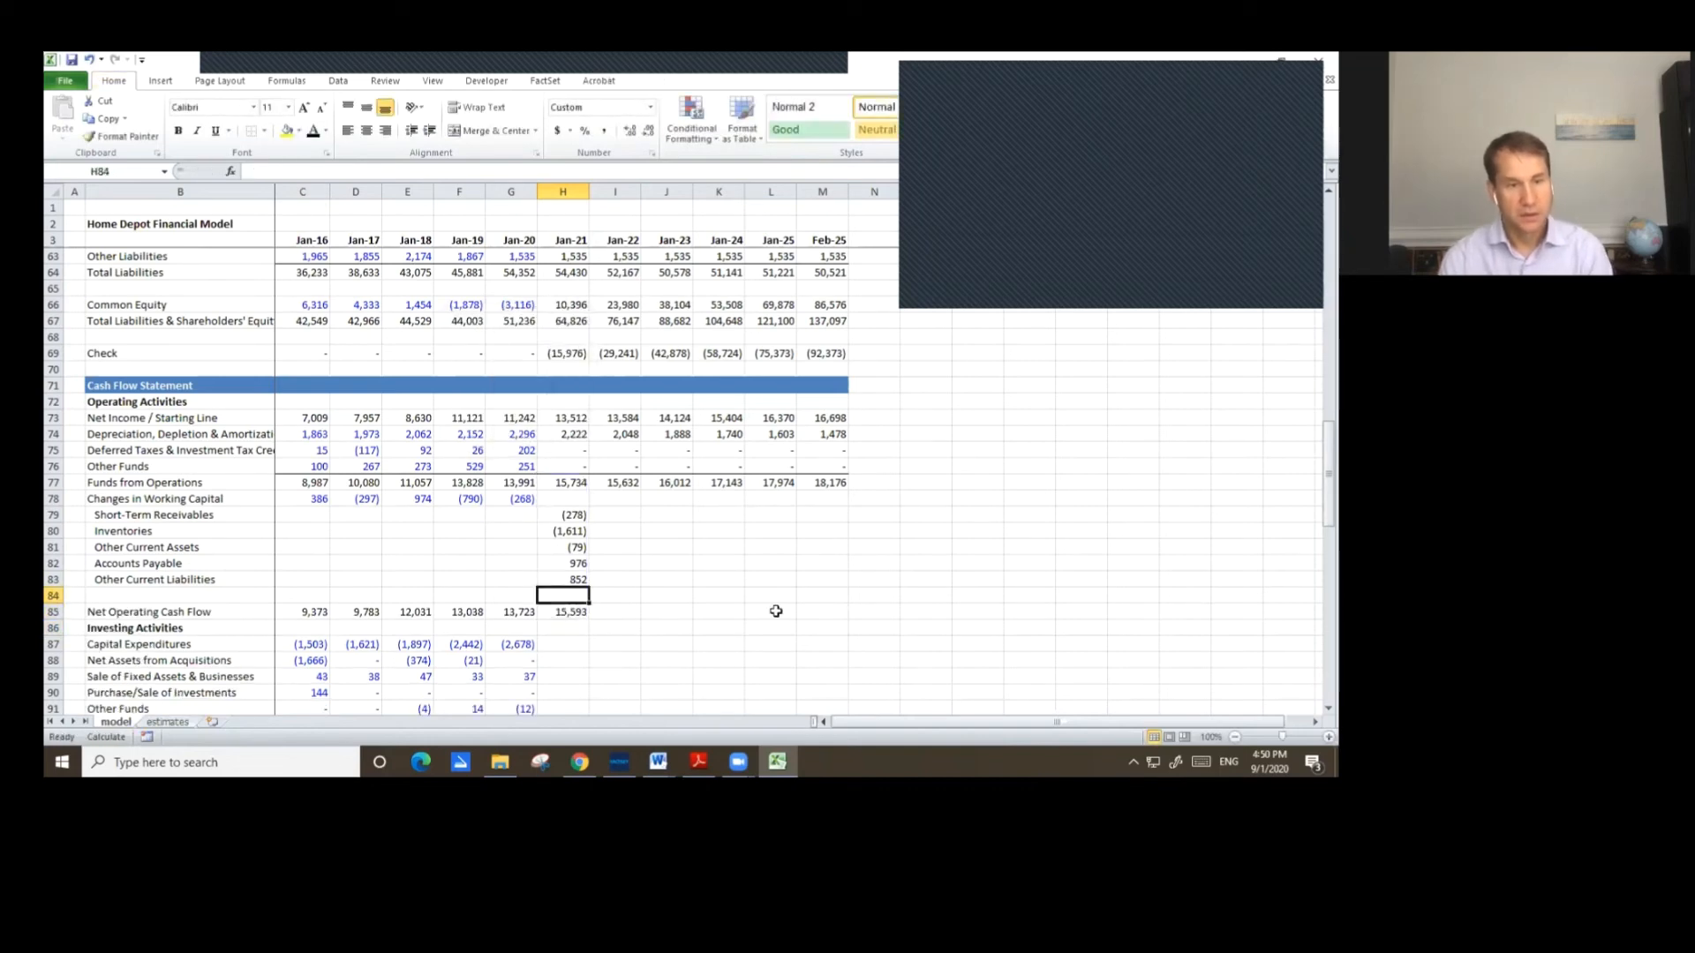
Copy the Jan-21 working capital changes and Net Operating Cash Flow formulas across through Feb-25.
key("shift+Up")
key("shift+Up")
key("shift+Up")
key("shift+Down")
key("shift+Down")
key("shift+Down")
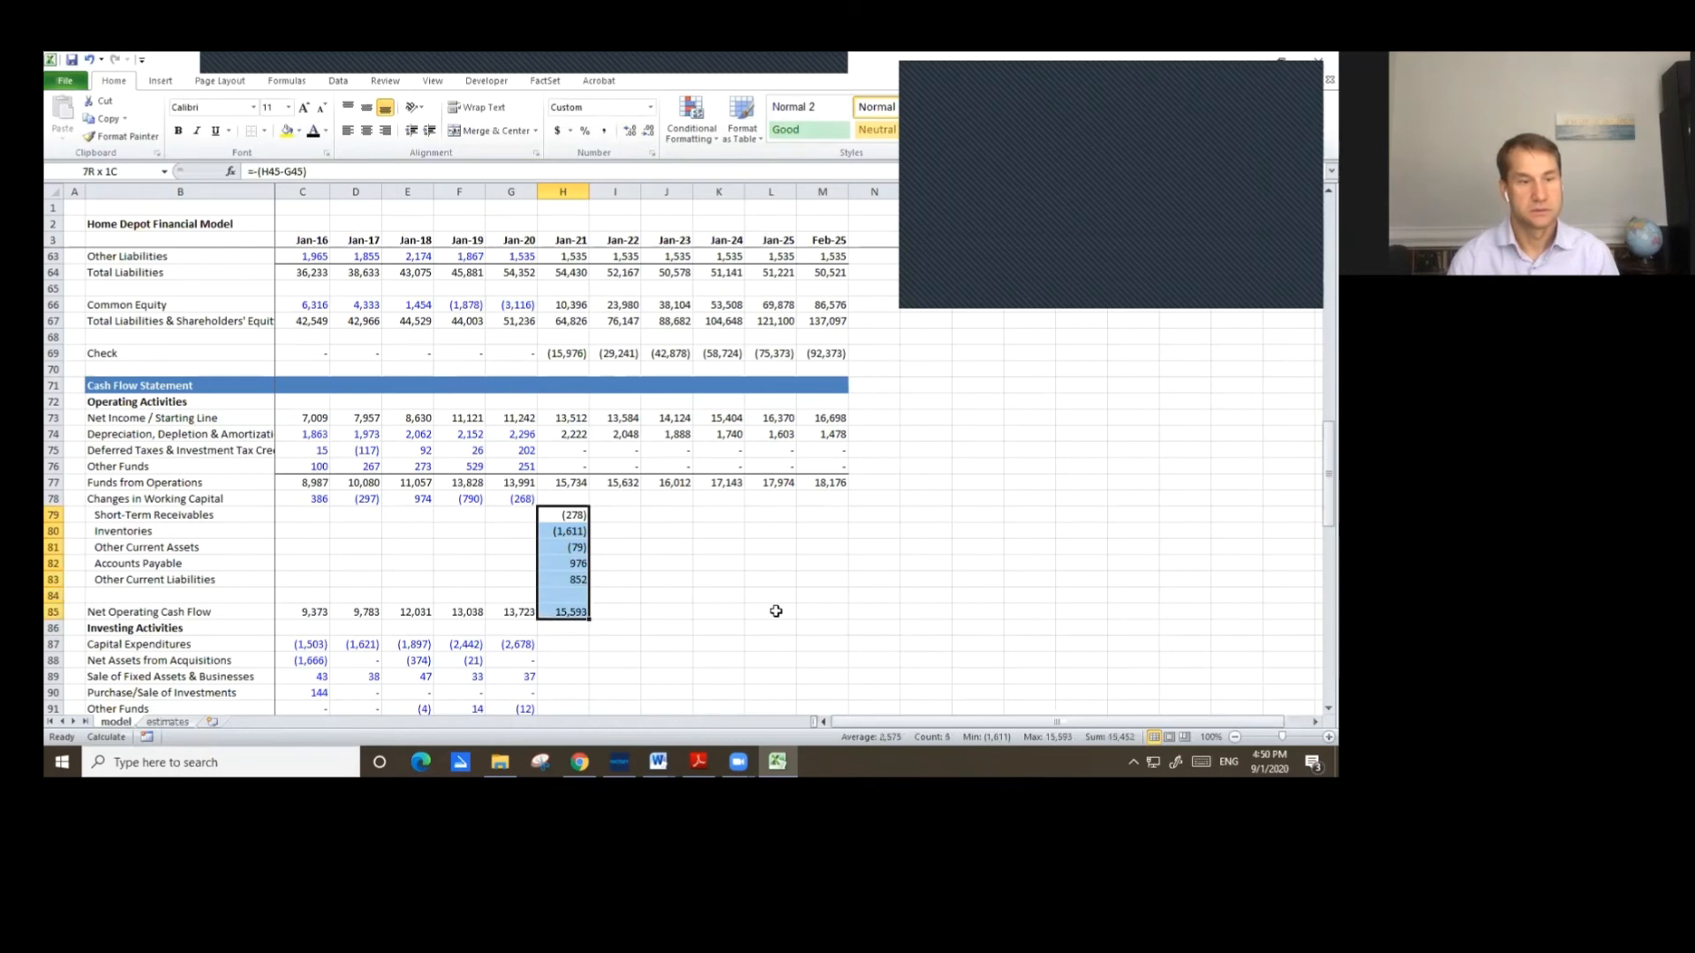
key("shift+Right")
key("shift+Right")
key("shift+Right")
key("shift+Right")
key("shift+Right")
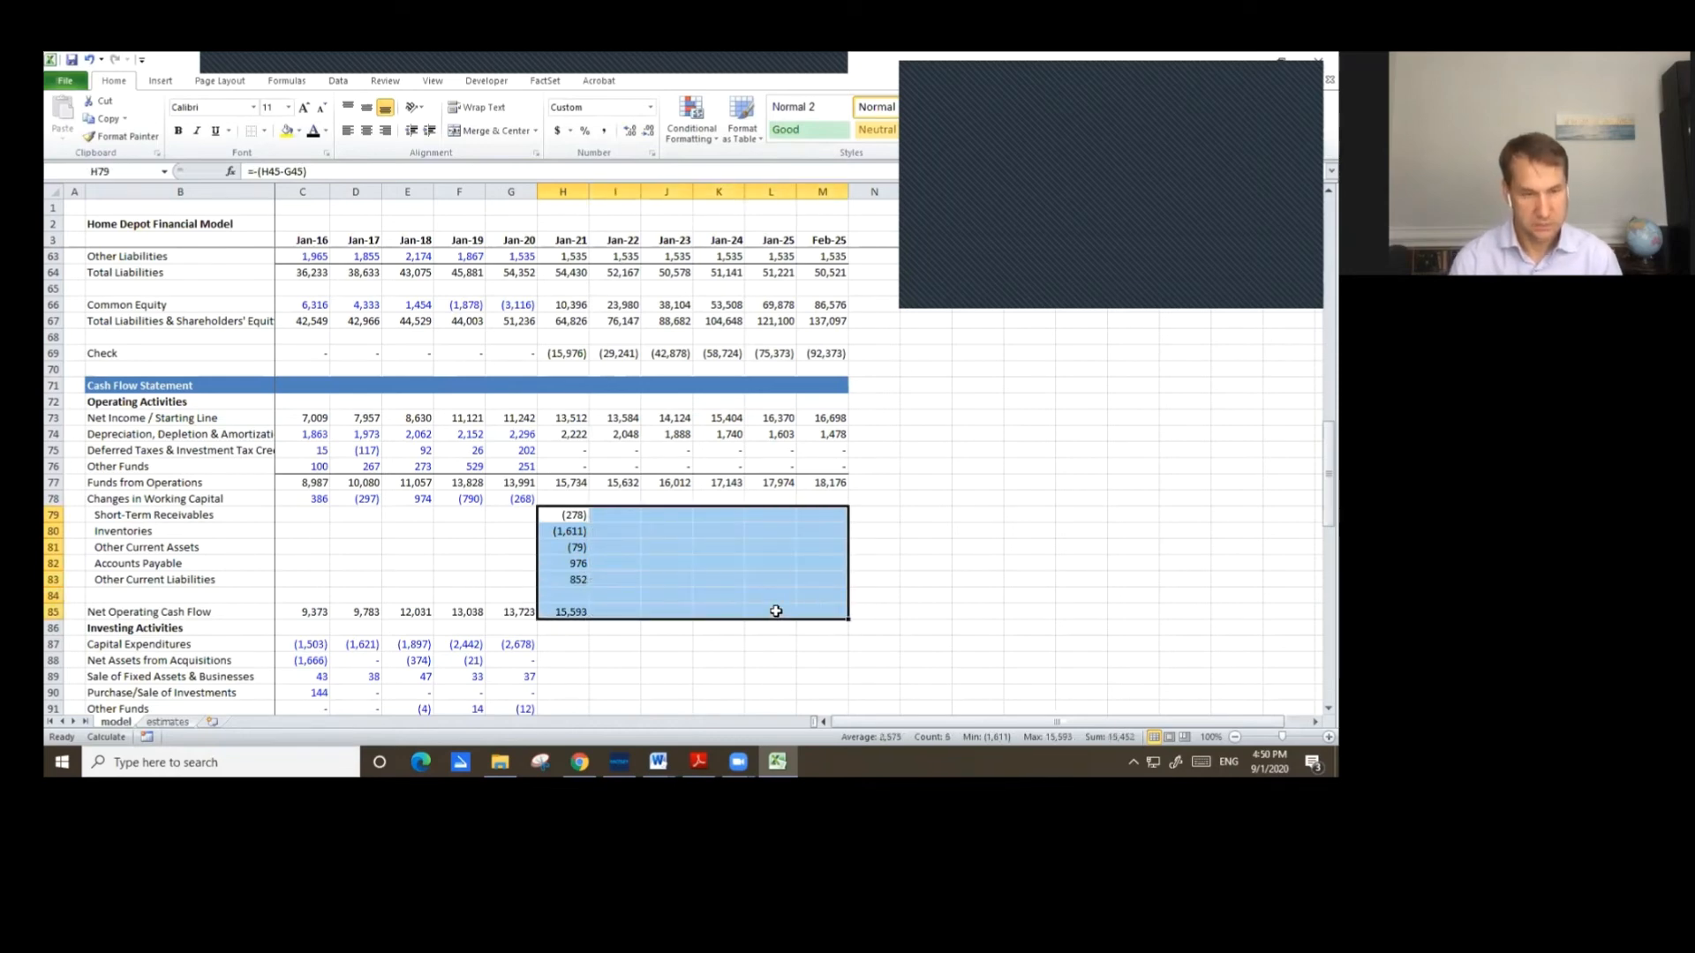
key("Left")
key("Up")
key("Right")
key("Down")
key("shift+Down")
key("shift+Down")
key("shift+Down")
key("shift+Down")
key("shift+Down")
key("shift+Down")
key("ctrl+c")
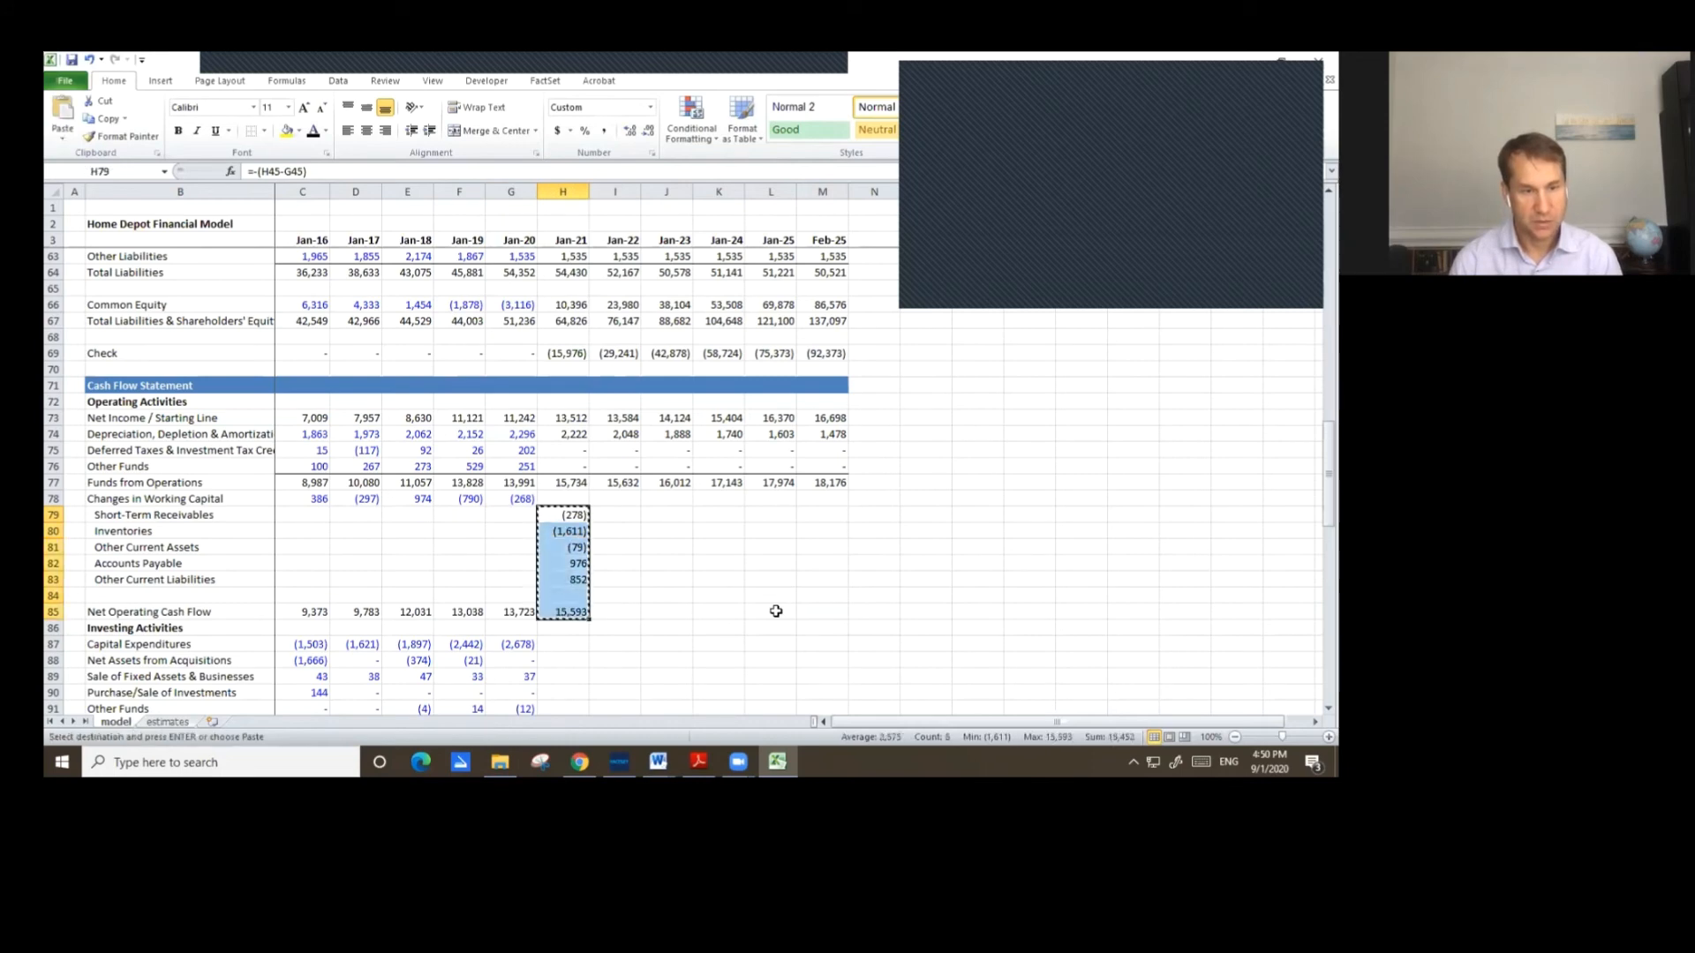
key("shift+Right")
key("shift+Right")
key("shift+Right")
key("shift+Right")
key("shift+Right")
key("ctrl+v")
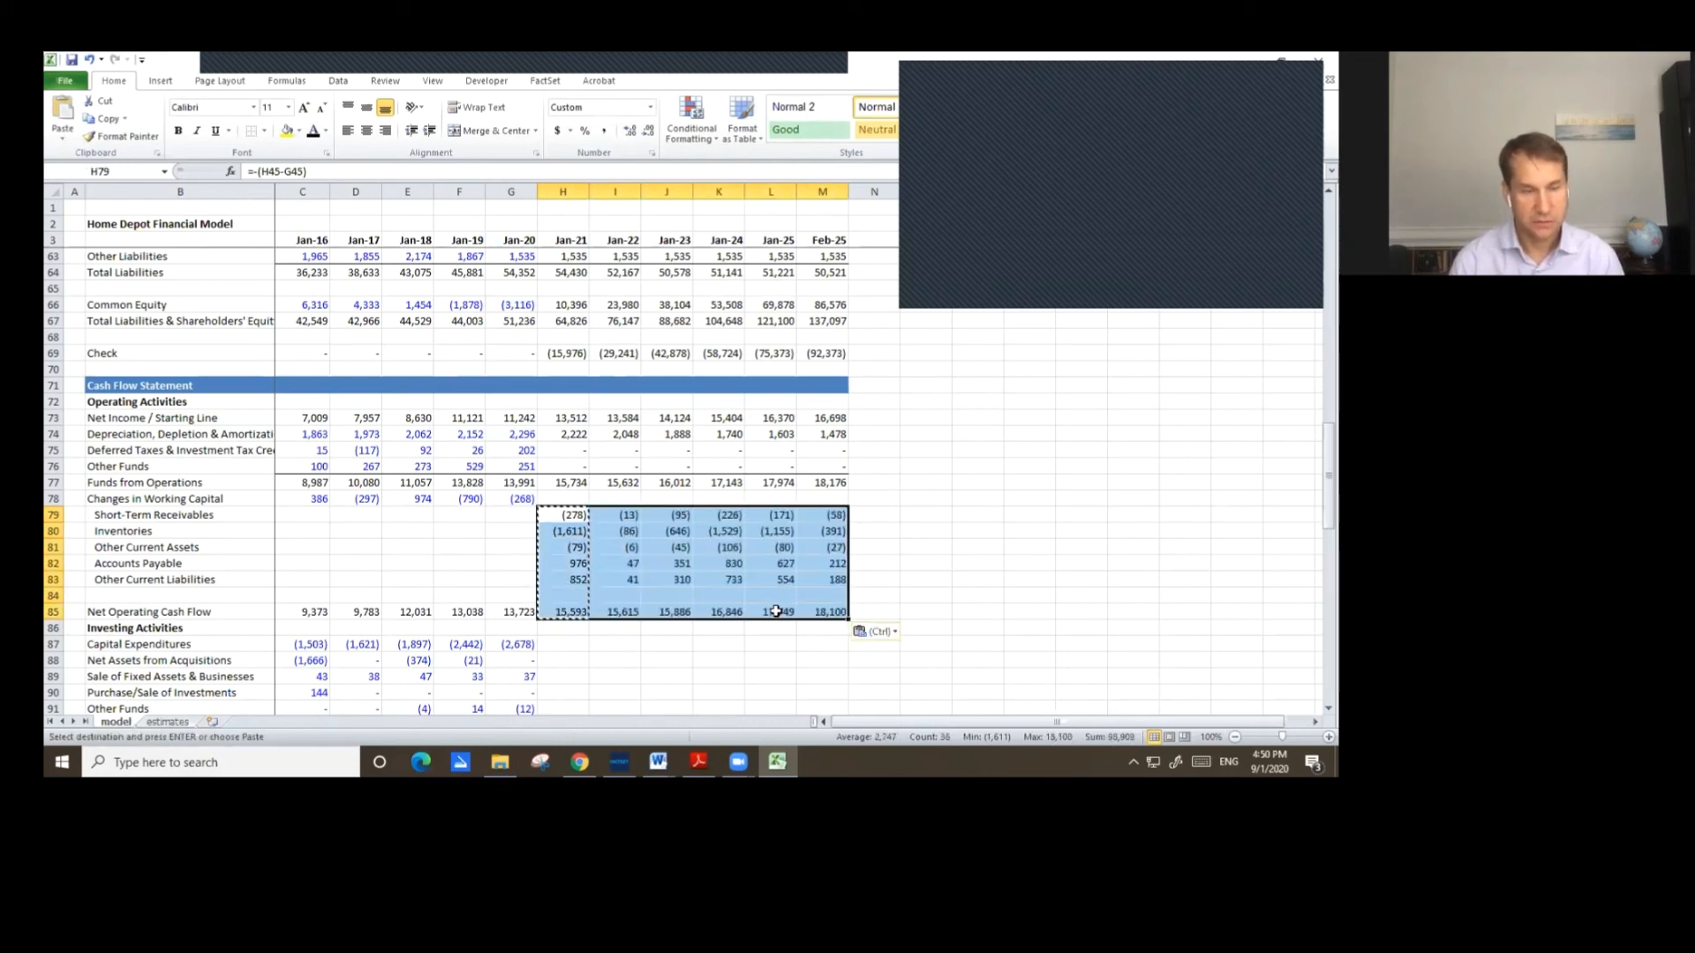
Inspect the copied working capital formulas and their balance sheet and assumption references.
key("Right")
key("shift+Down")
key("shift+Down")
key("shift+Down")
key("shift+Down")
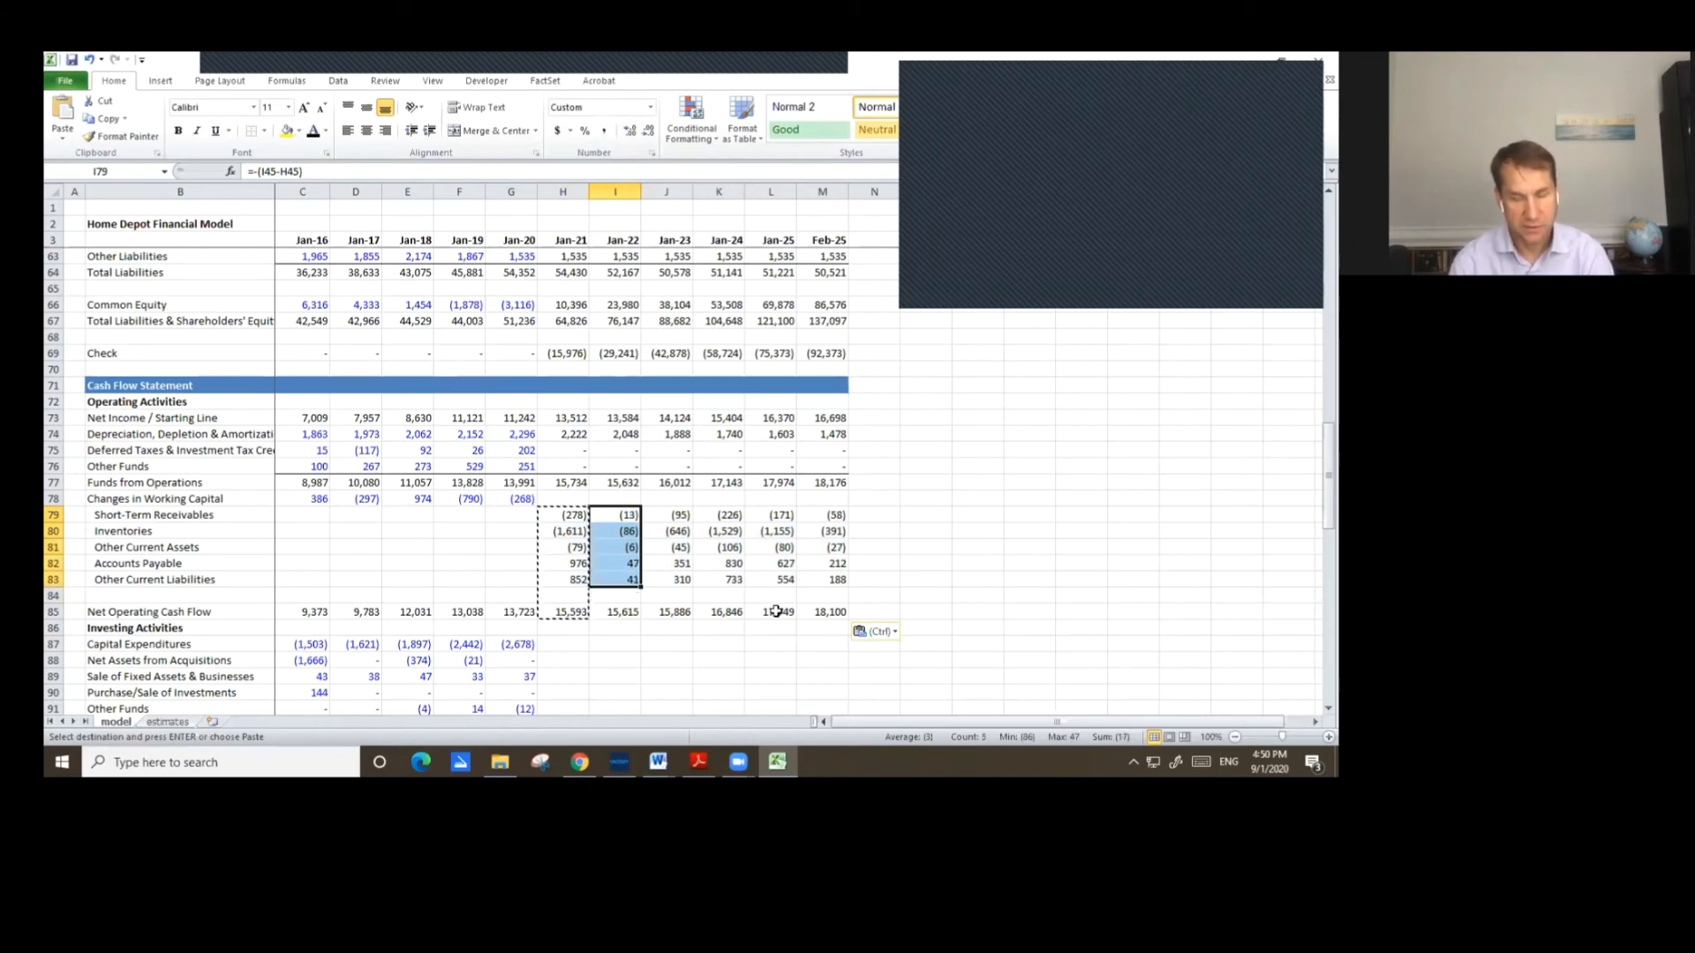
key("Left")
key("Down")
key("F2")
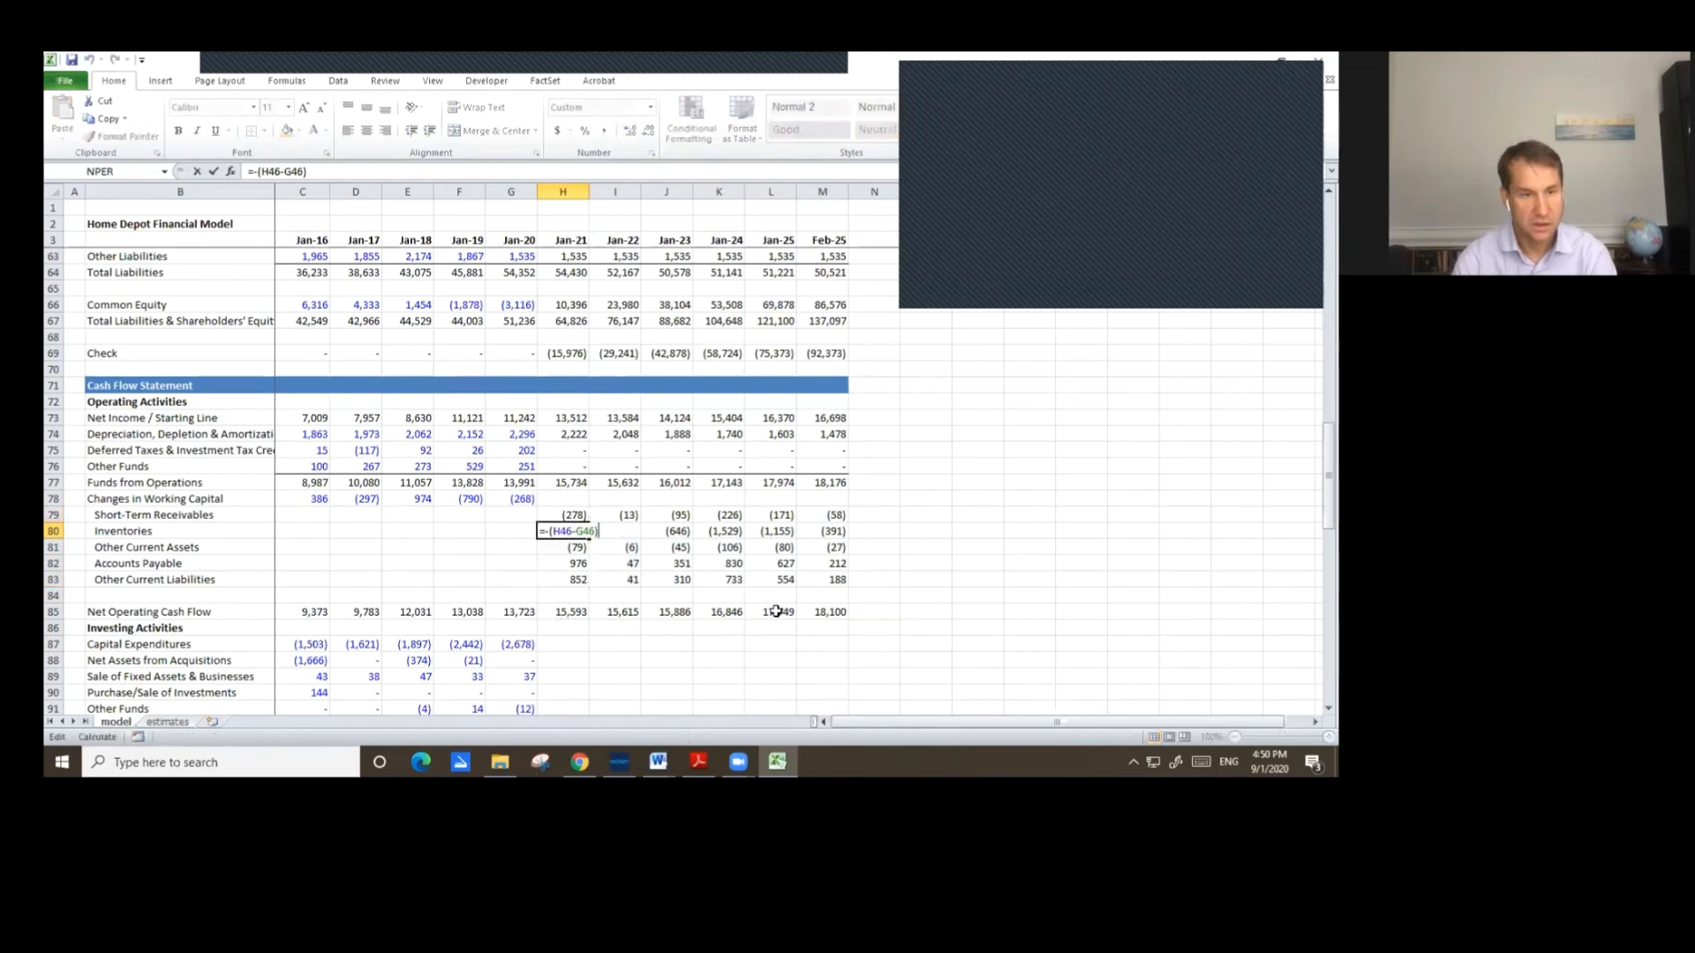
scroll(643, 532, "up", 8)
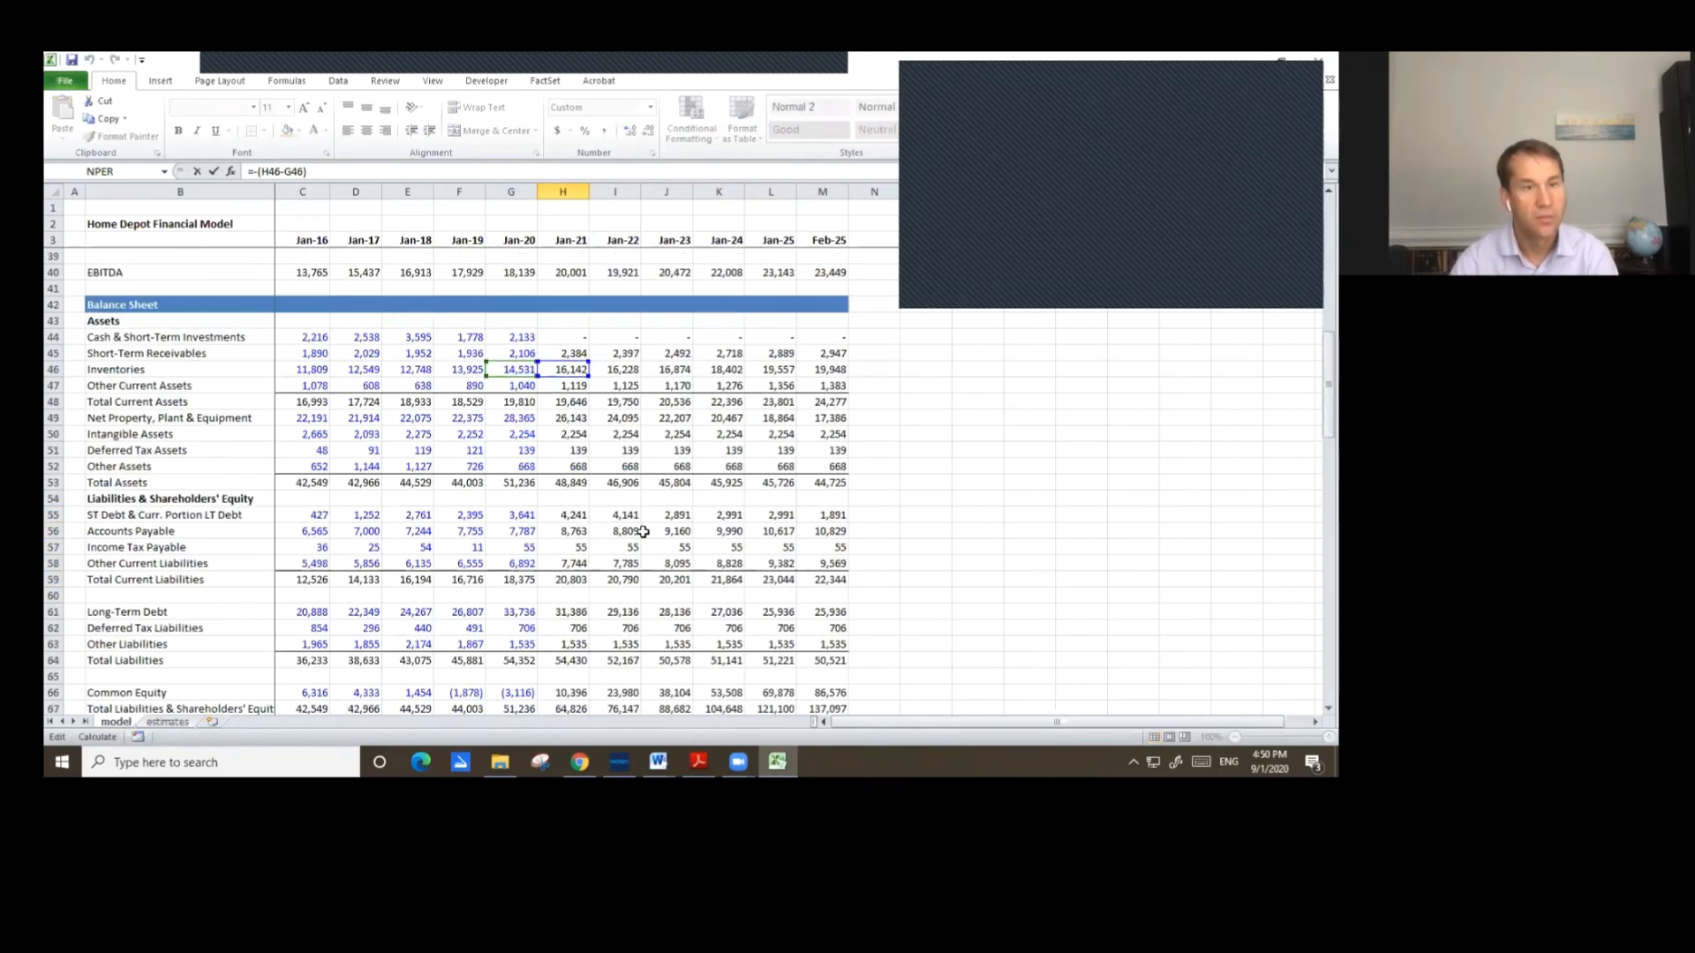
key("Escape")
scroll(563, 422, "up", 5)
double_click(565, 386)
scroll(617, 432, "up", 12)
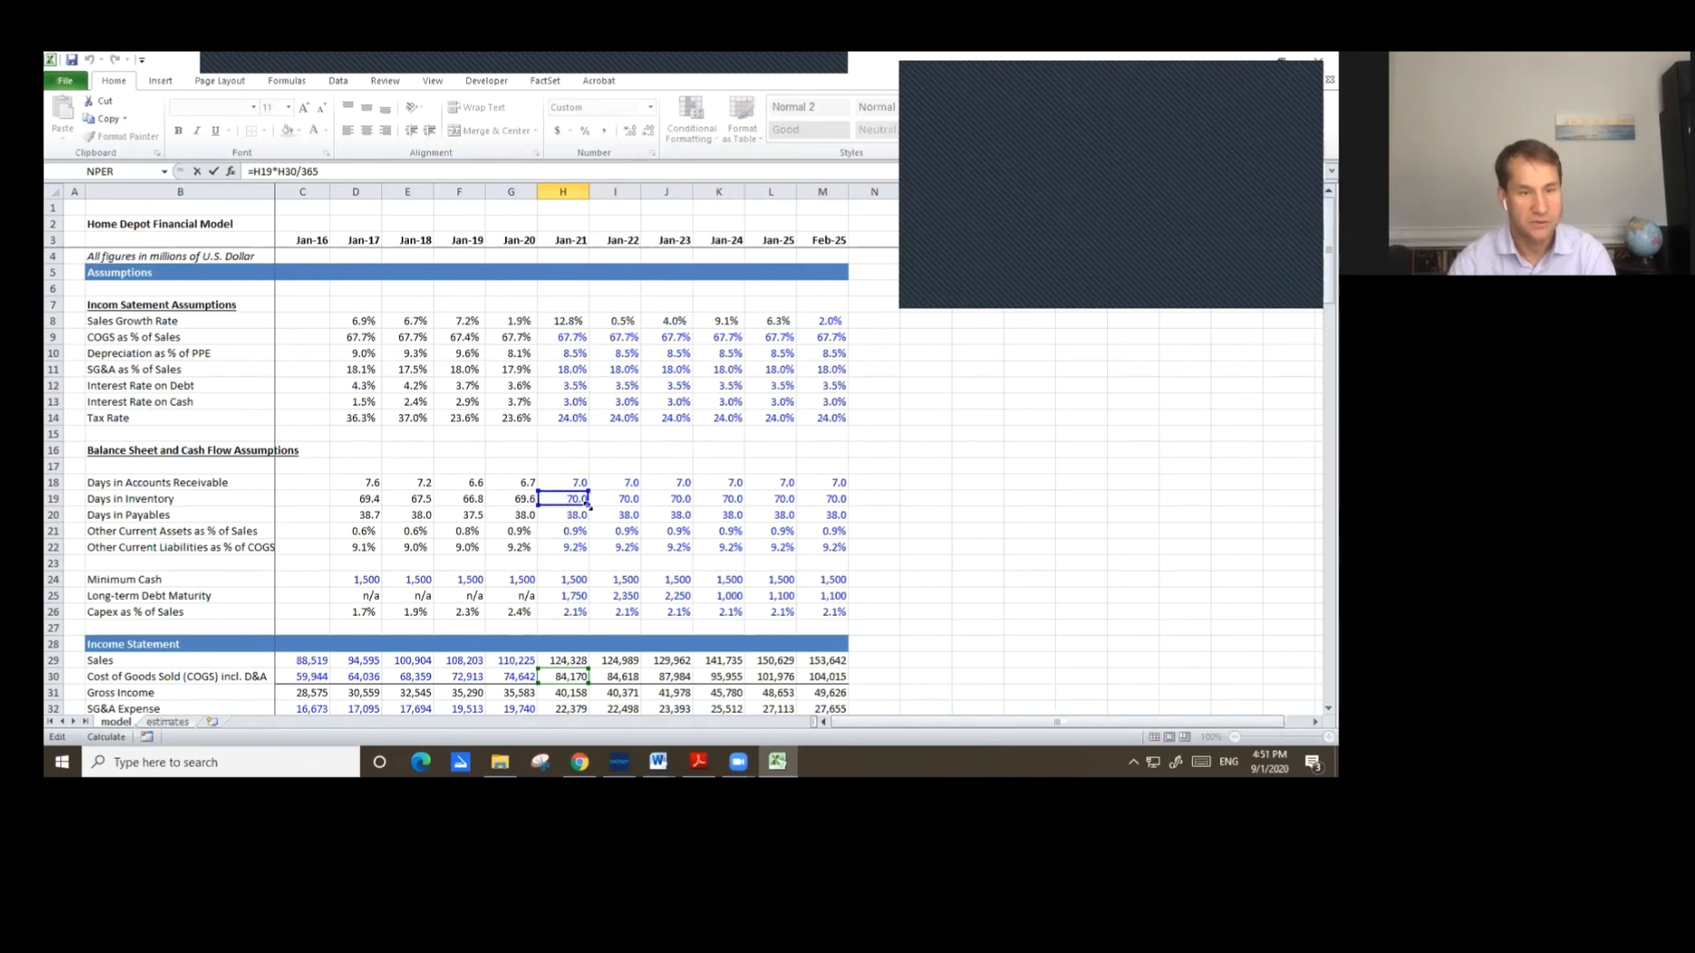
key("Escape")
scroll(592, 517, "down", 5)
scroll(592, 517, "down", 6)
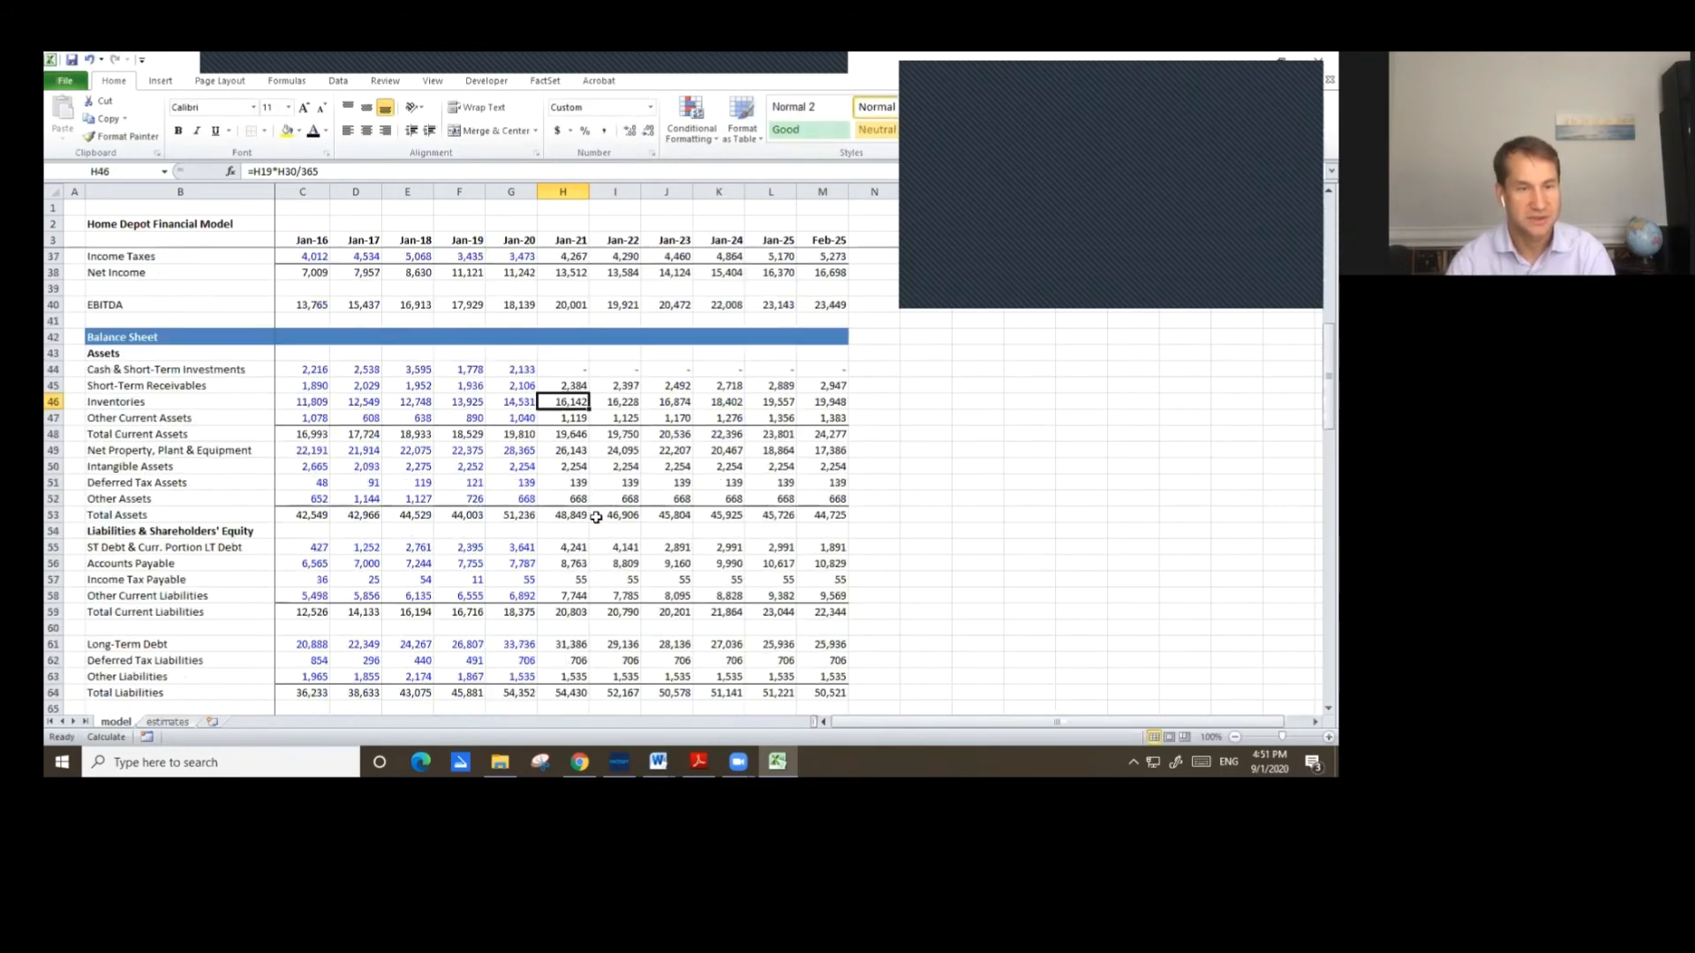
scroll(621, 515, "down", 10)
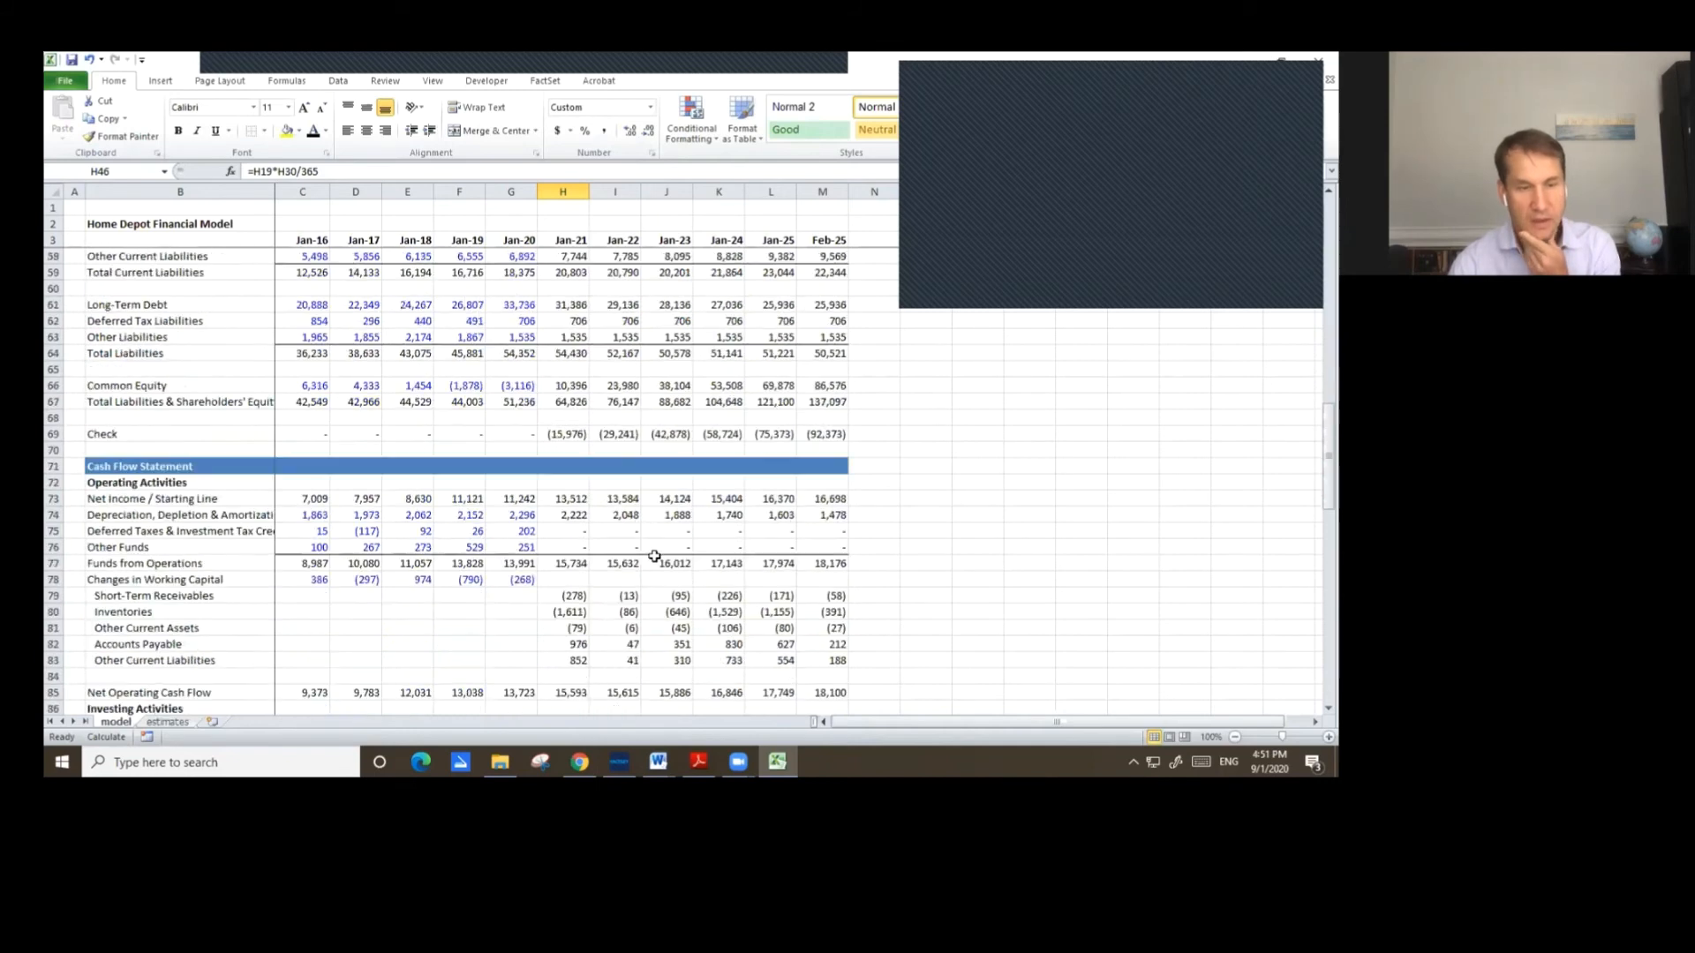
scroll(580, 579, "down", 2)
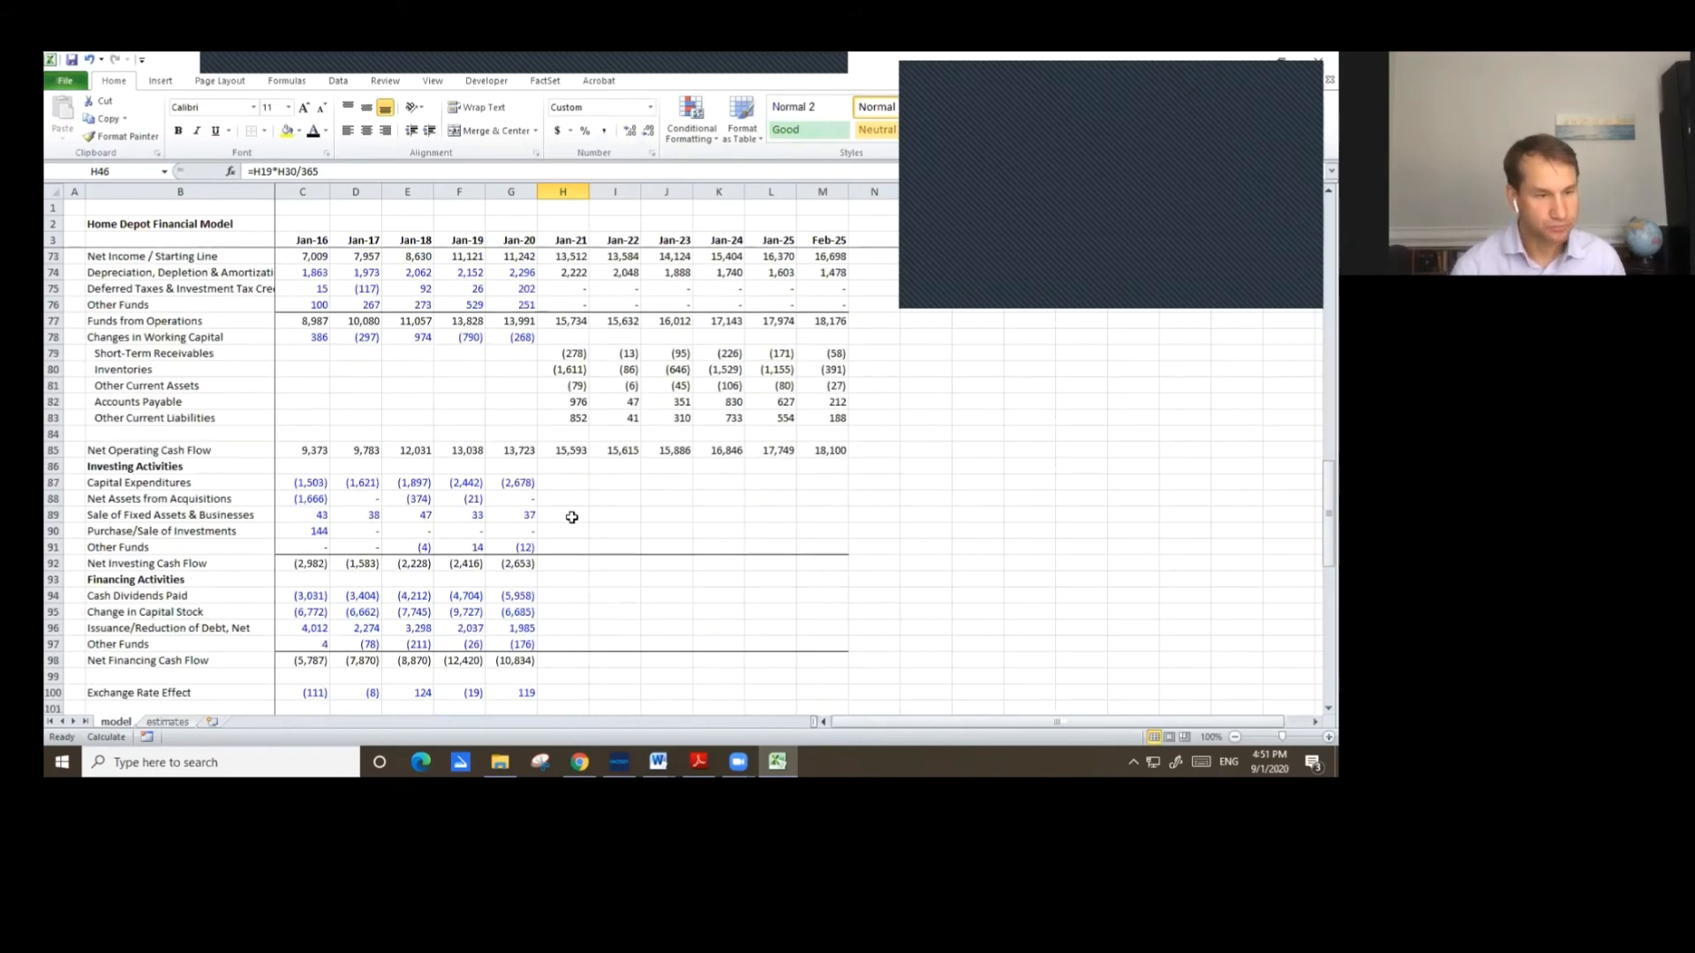
Set Jan-21 Capital Expenditures as Capex as % of Sales multiplied by Jan-21 Sales.
left_click(568, 492)
key("Up")
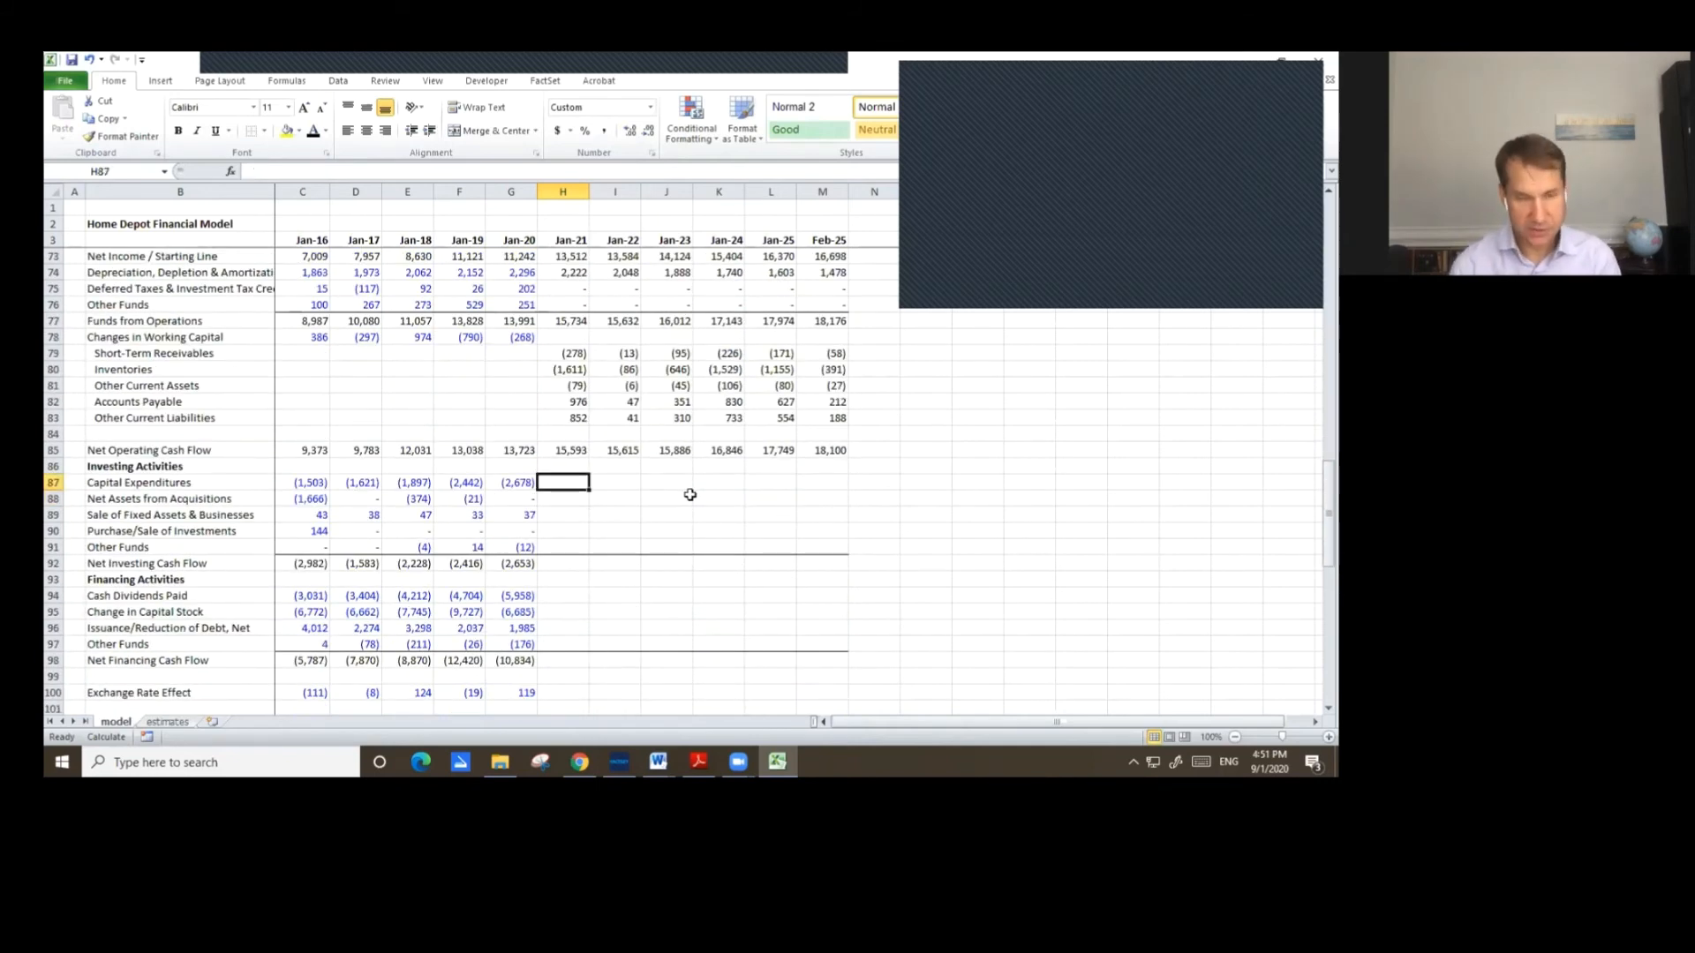
type("=")
key("Page_Up")
key("Page_Up")
key("Page_Up")
key("Down")
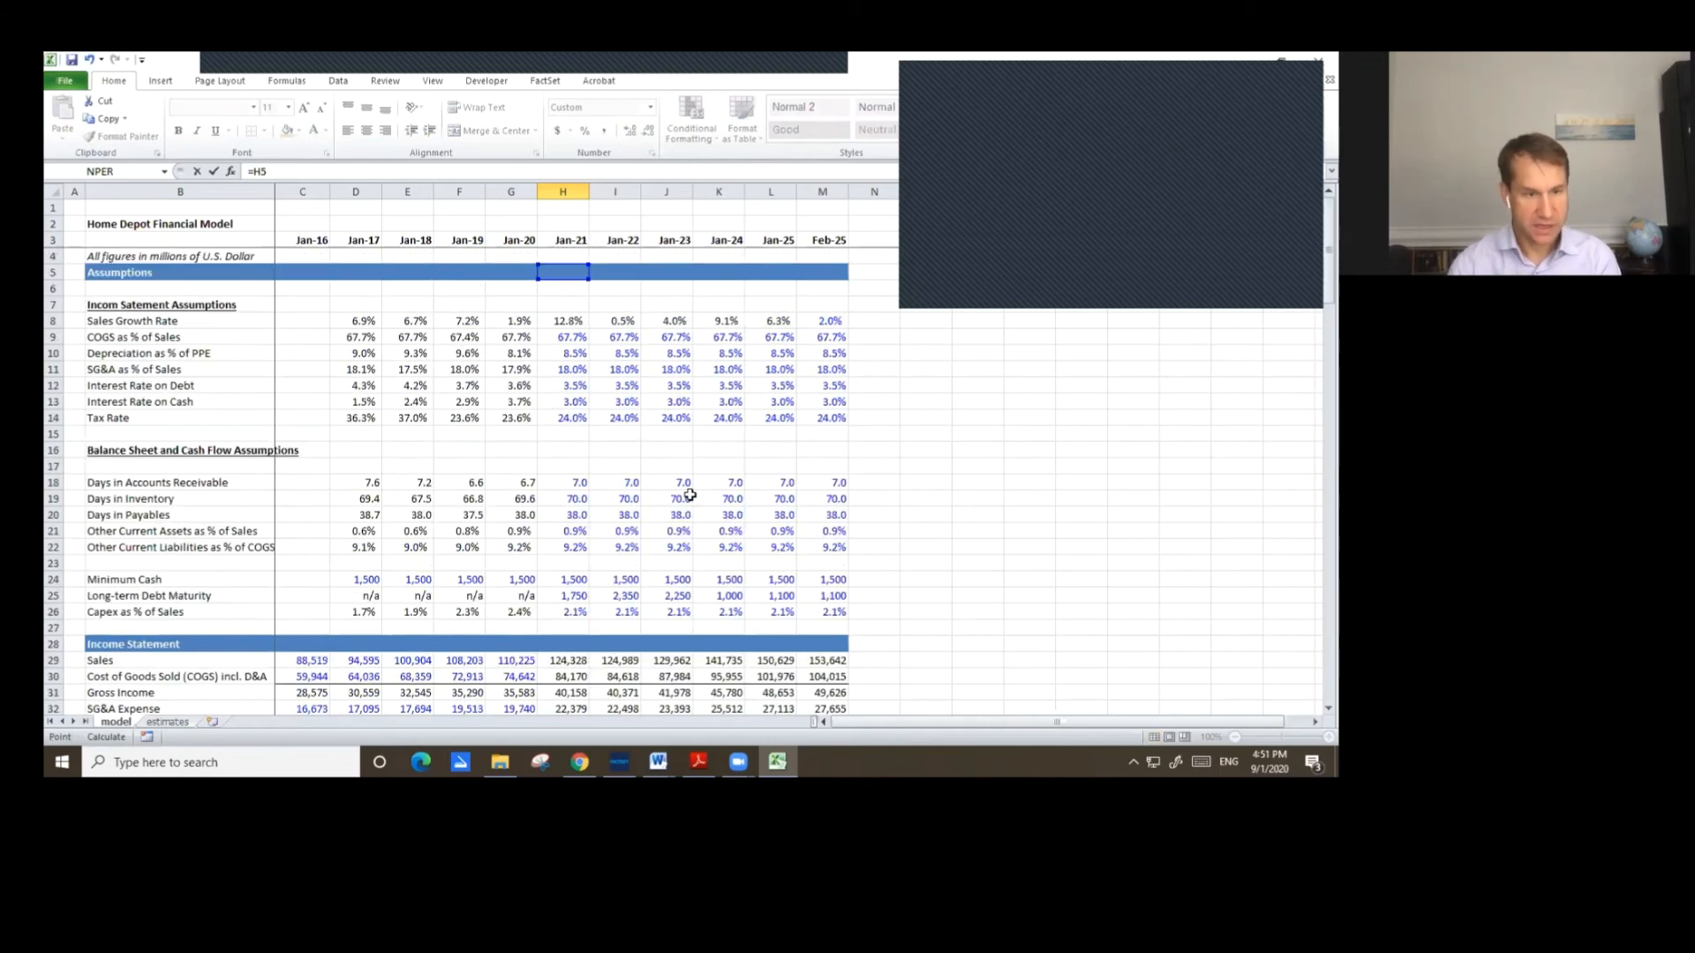
key("Down")
key("Down")
key("Down")
key("Down")
key("Down")
key("Down")
key("Down")
key("Down")
key("Down")
key("Down")
key("Down")
key("Down")
key("Down")
key("Down")
key("Down")
key("Down")
key("Down")
key("Down")
key("Down")
key("Down")
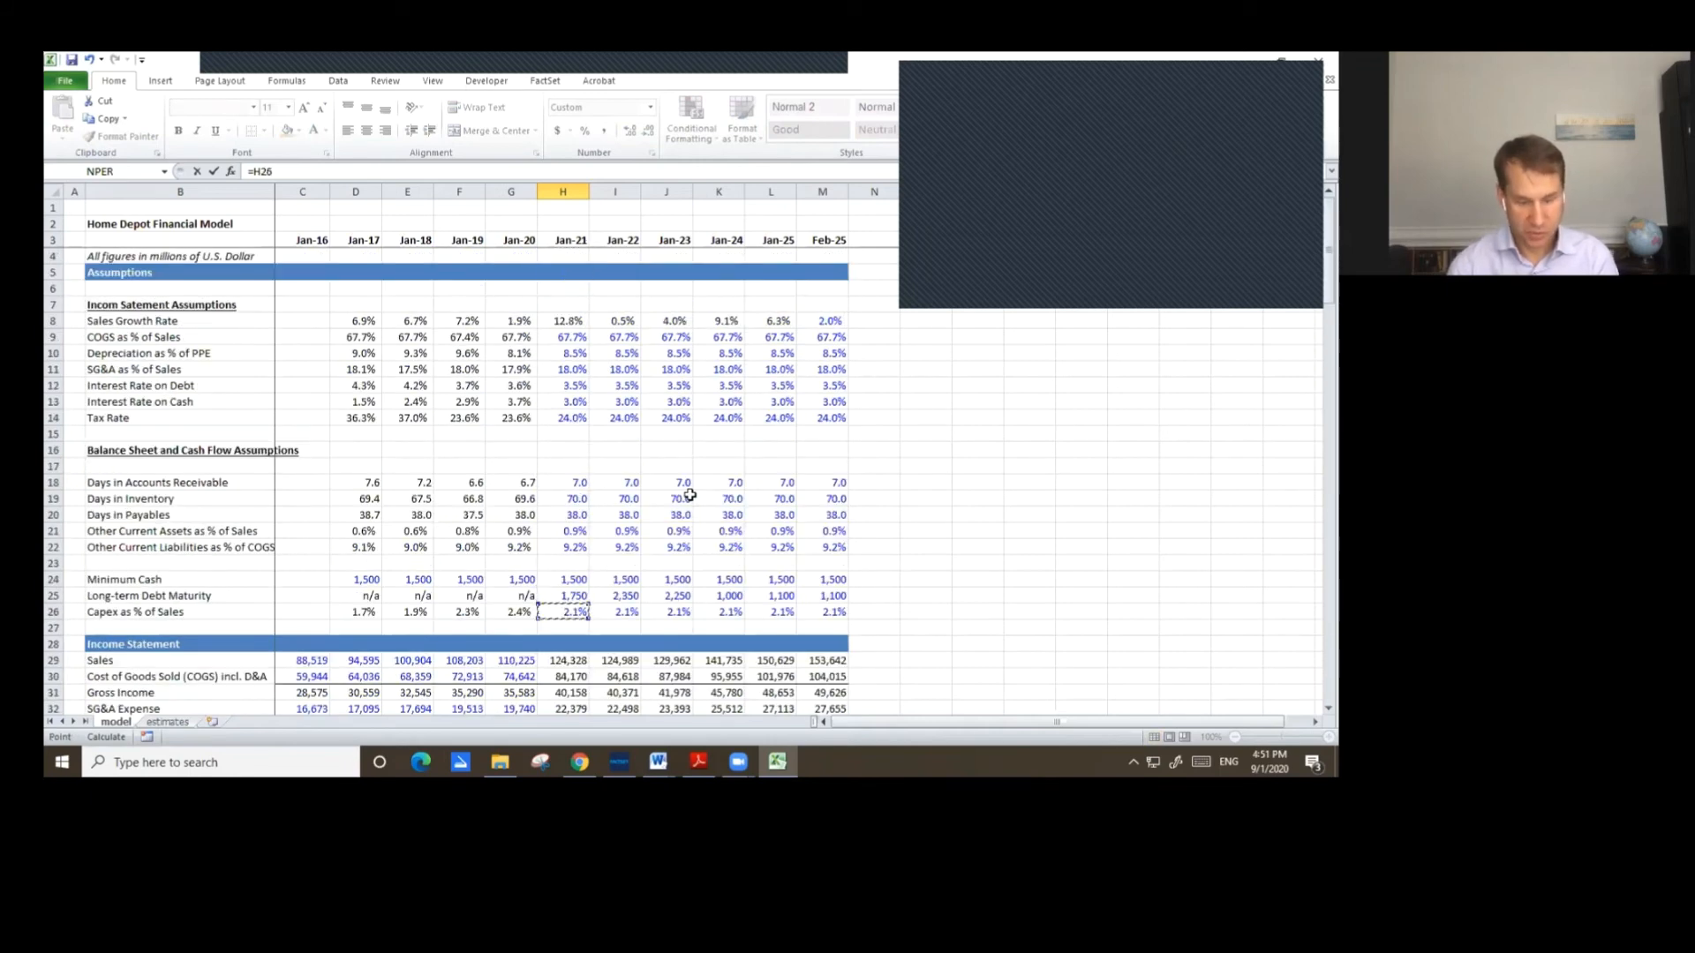
type("*")
key("Page_Up")
key("Up")
key("Up")
key("Up")
key("Up")
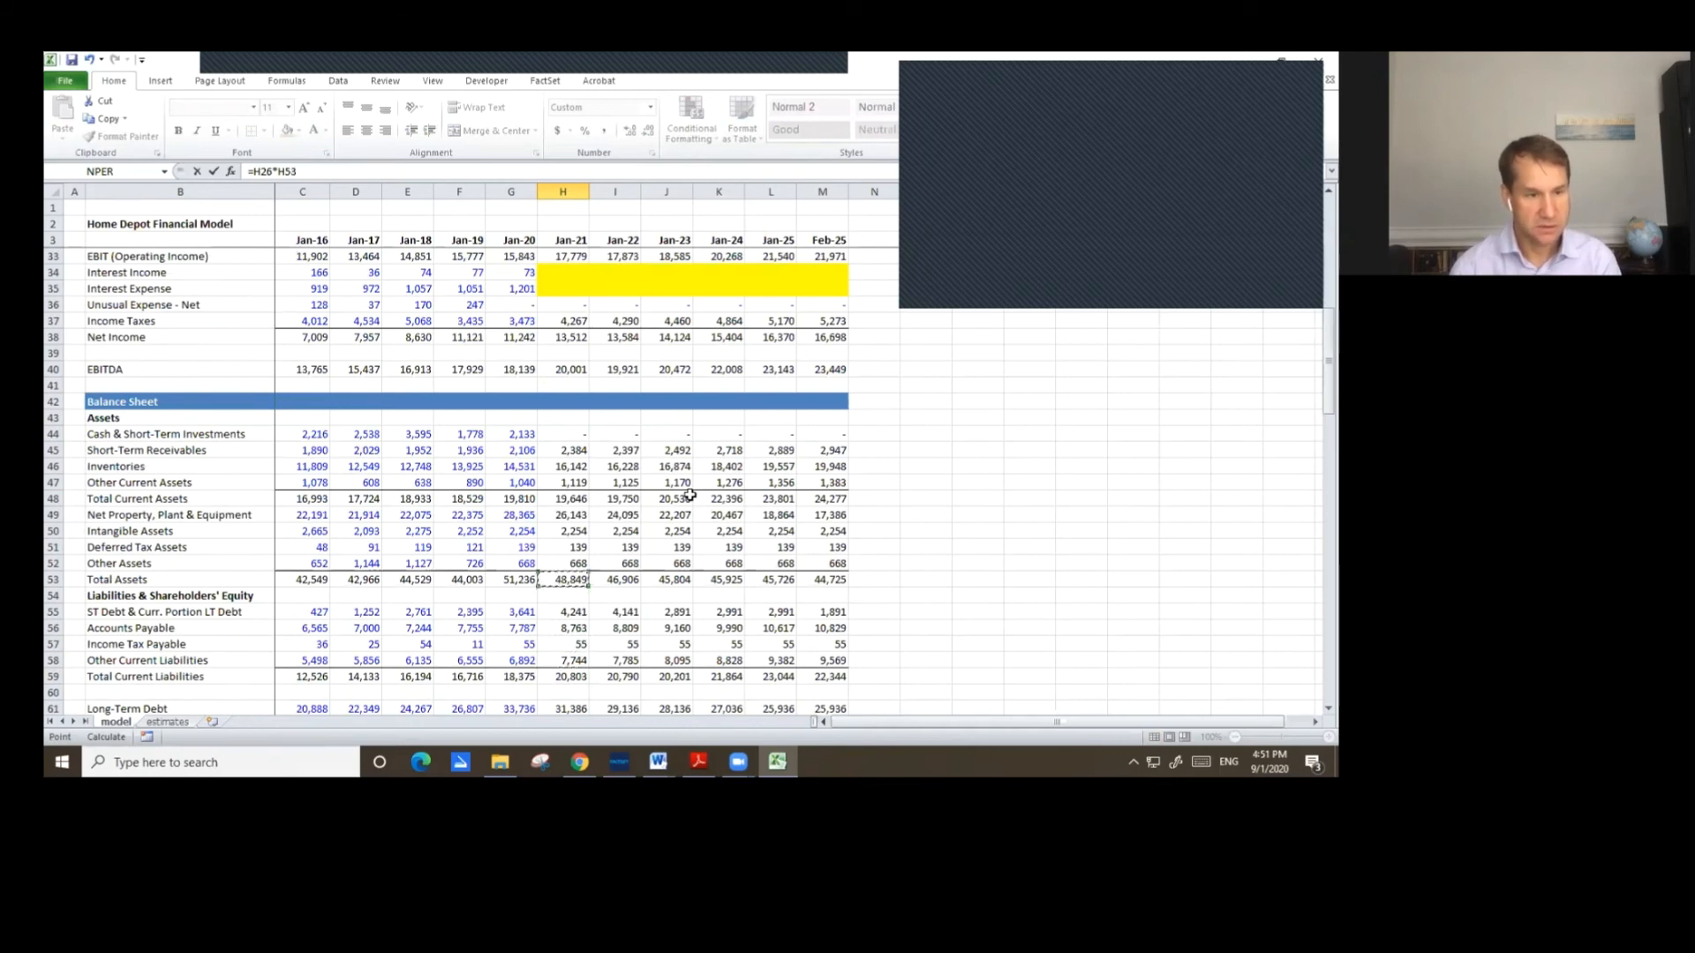
key("Down")
key("Down")
key("Up")
key("Up")
key("Up")
key("Up")
key("Up")
key("Up")
key("Up")
key("Up")
key("Up")
key("Up")
key("Up")
key("Up")
key("Up")
key("Up")
key("Up")
key("Up")
key("Up")
key("Up")
key("Up")
key("Up")
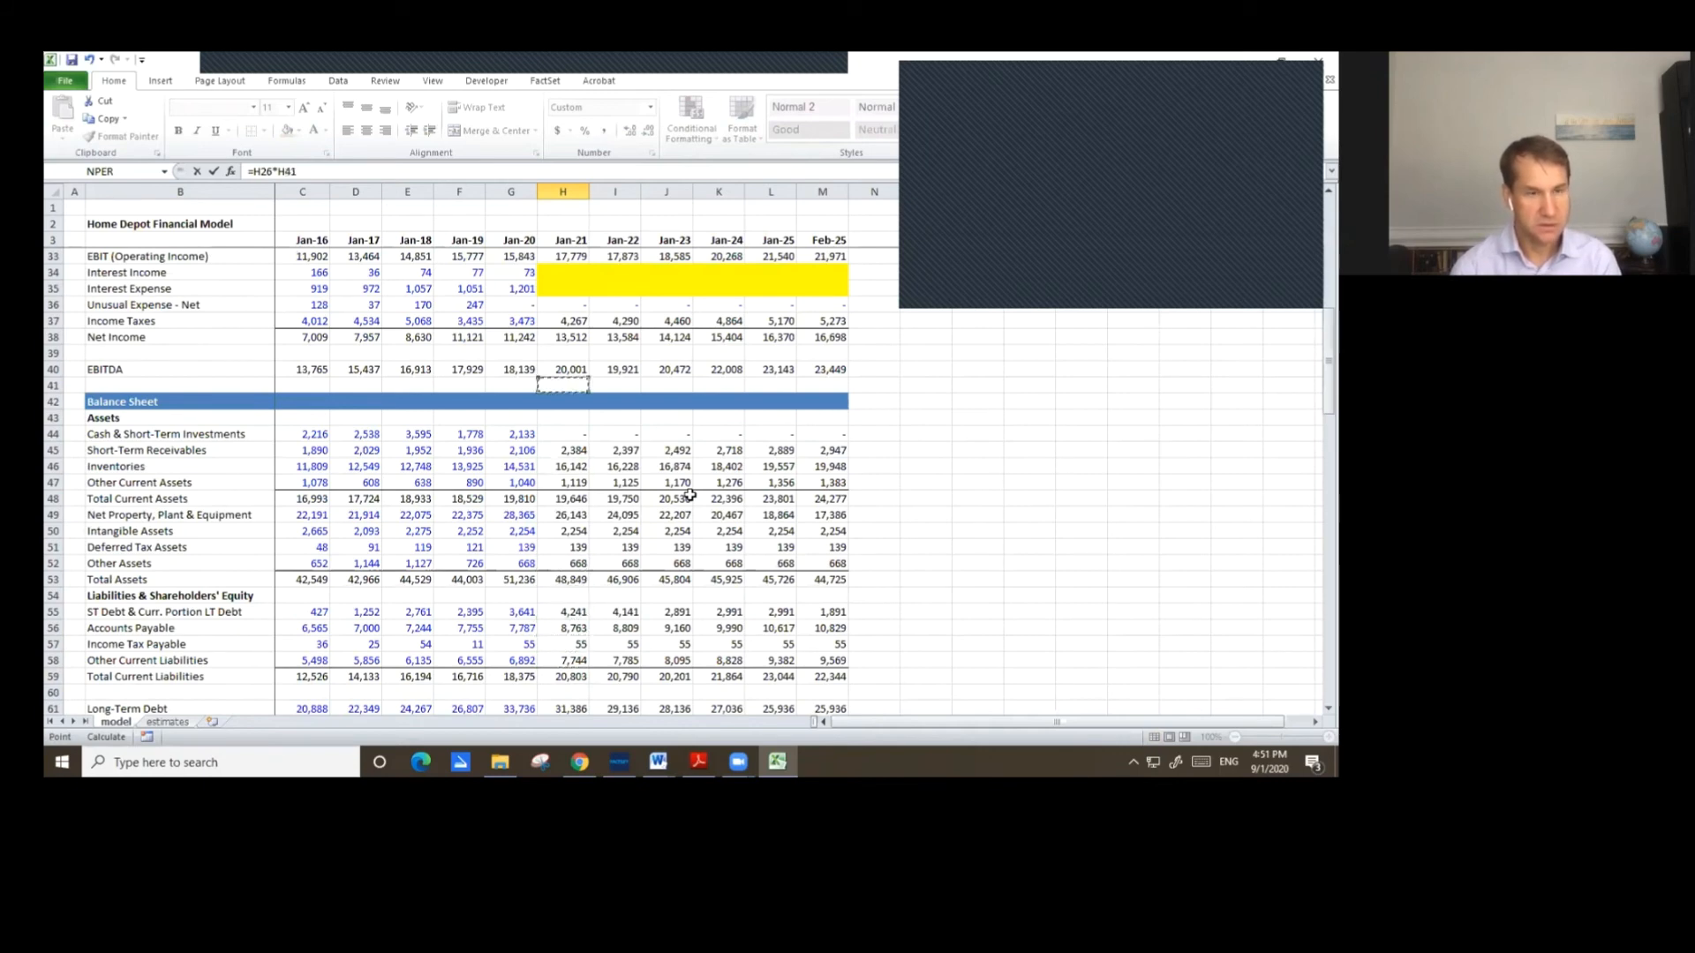
key("Down")
key("Down")
key("Down")
key("Return")
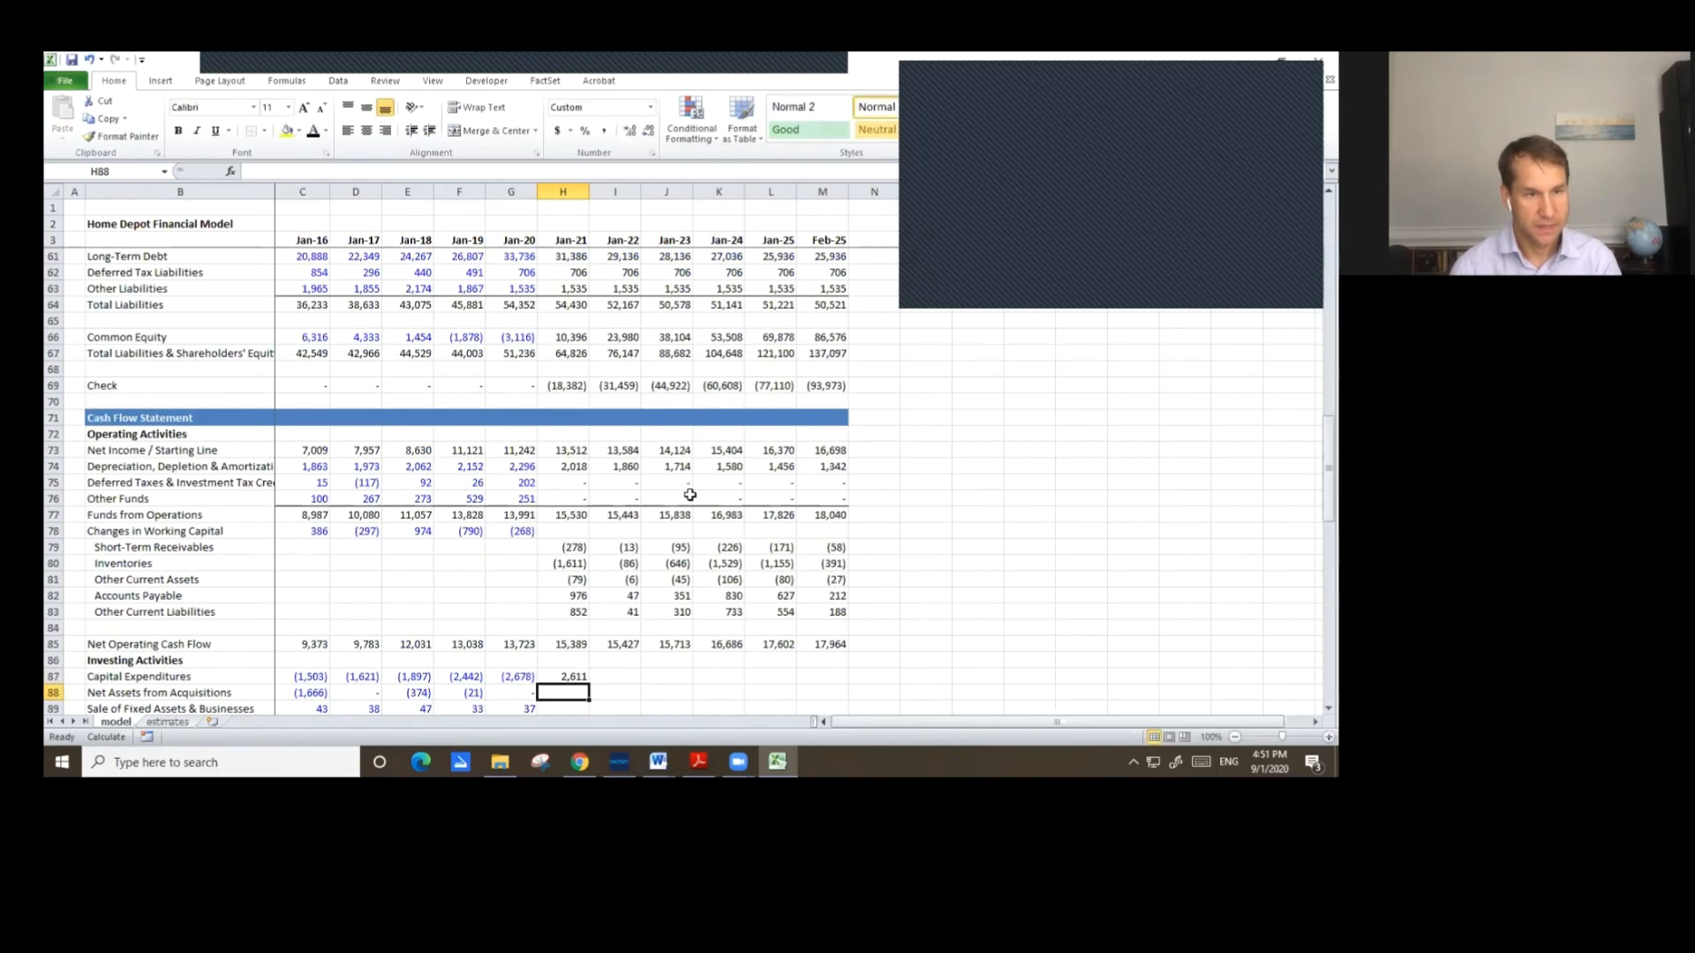
Enter 0 for Jan-21 Net Assets from Acquisitions, Sale of Fixed Assets, Purchase/Sale of Investments and Other Funds.
scroll(690, 495, "down", 2)
key("Down")
scroll(817, 595, "down", 2)
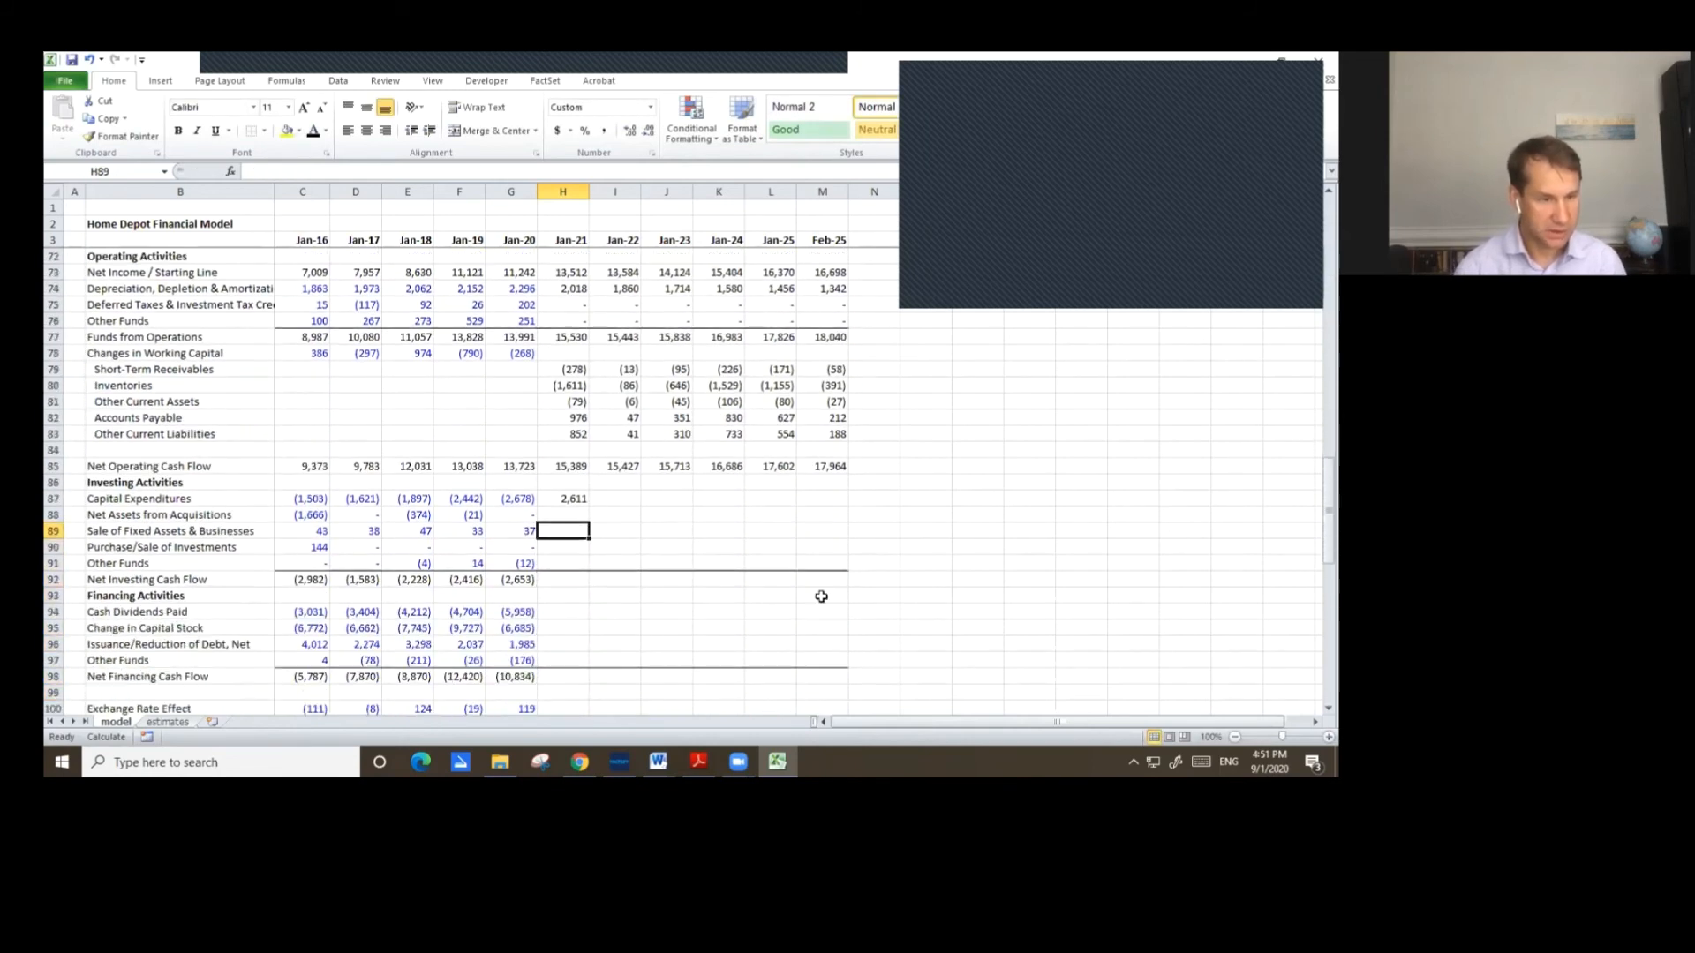
key("Up")
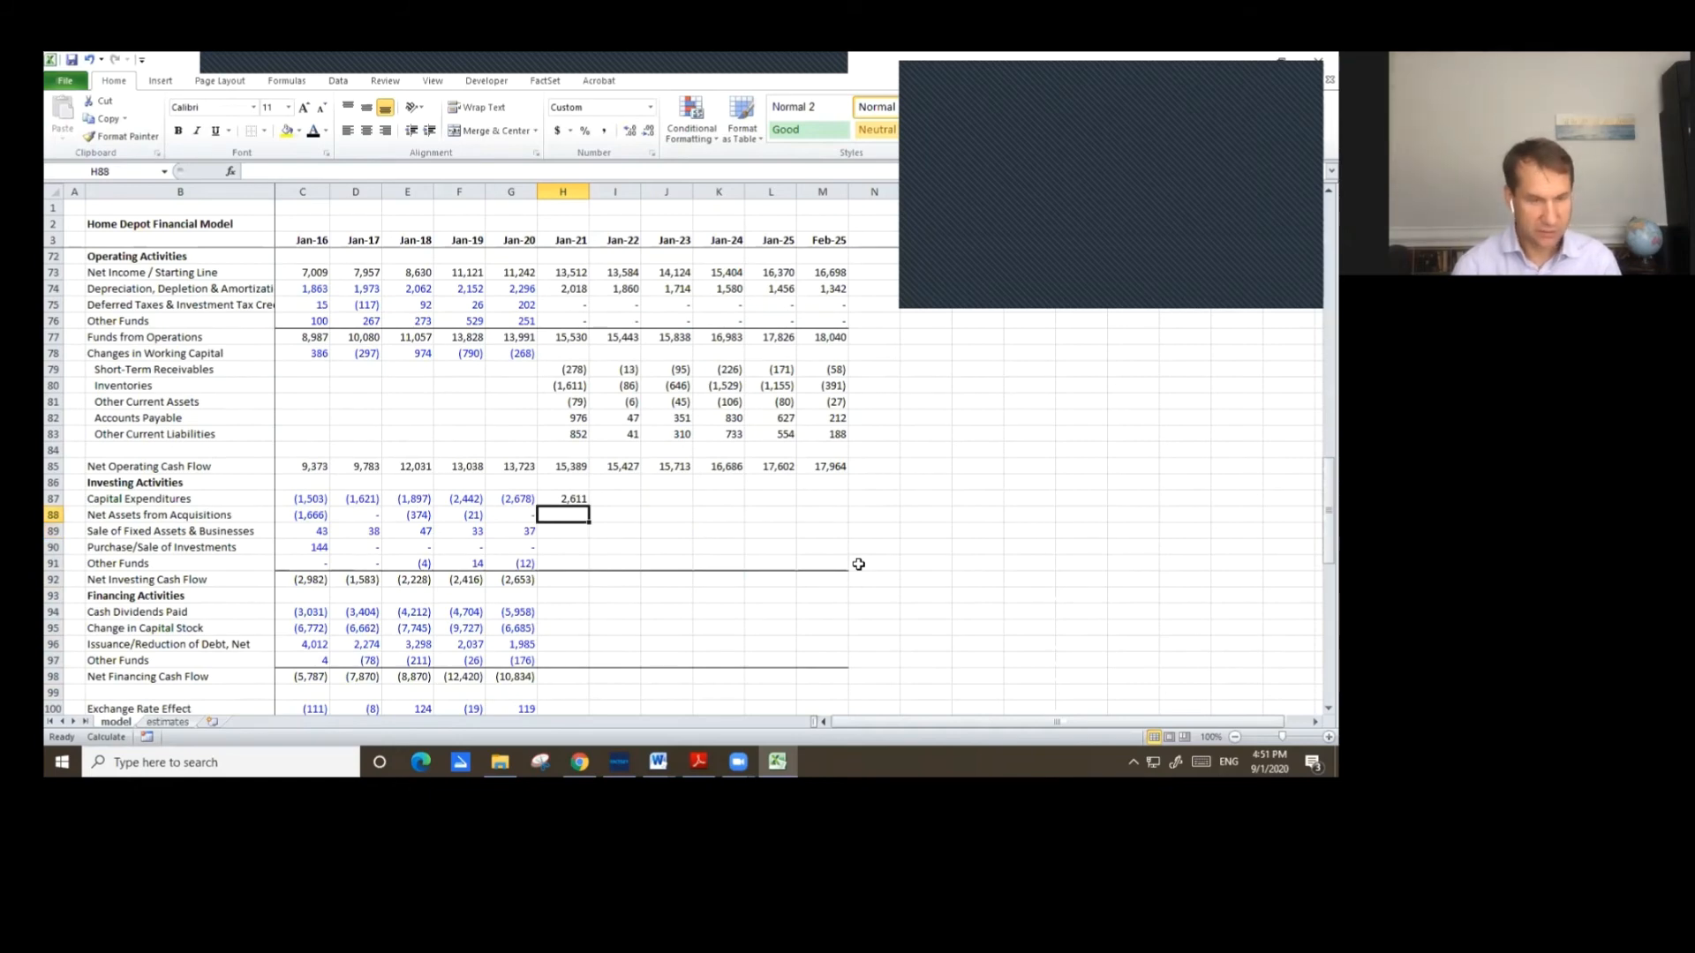
type("0")
key("Return")
type("0")
key("Return")
type("0")
key("Return")
type("0")
key("Up")
key("Up")
key("Up")
key("Up")
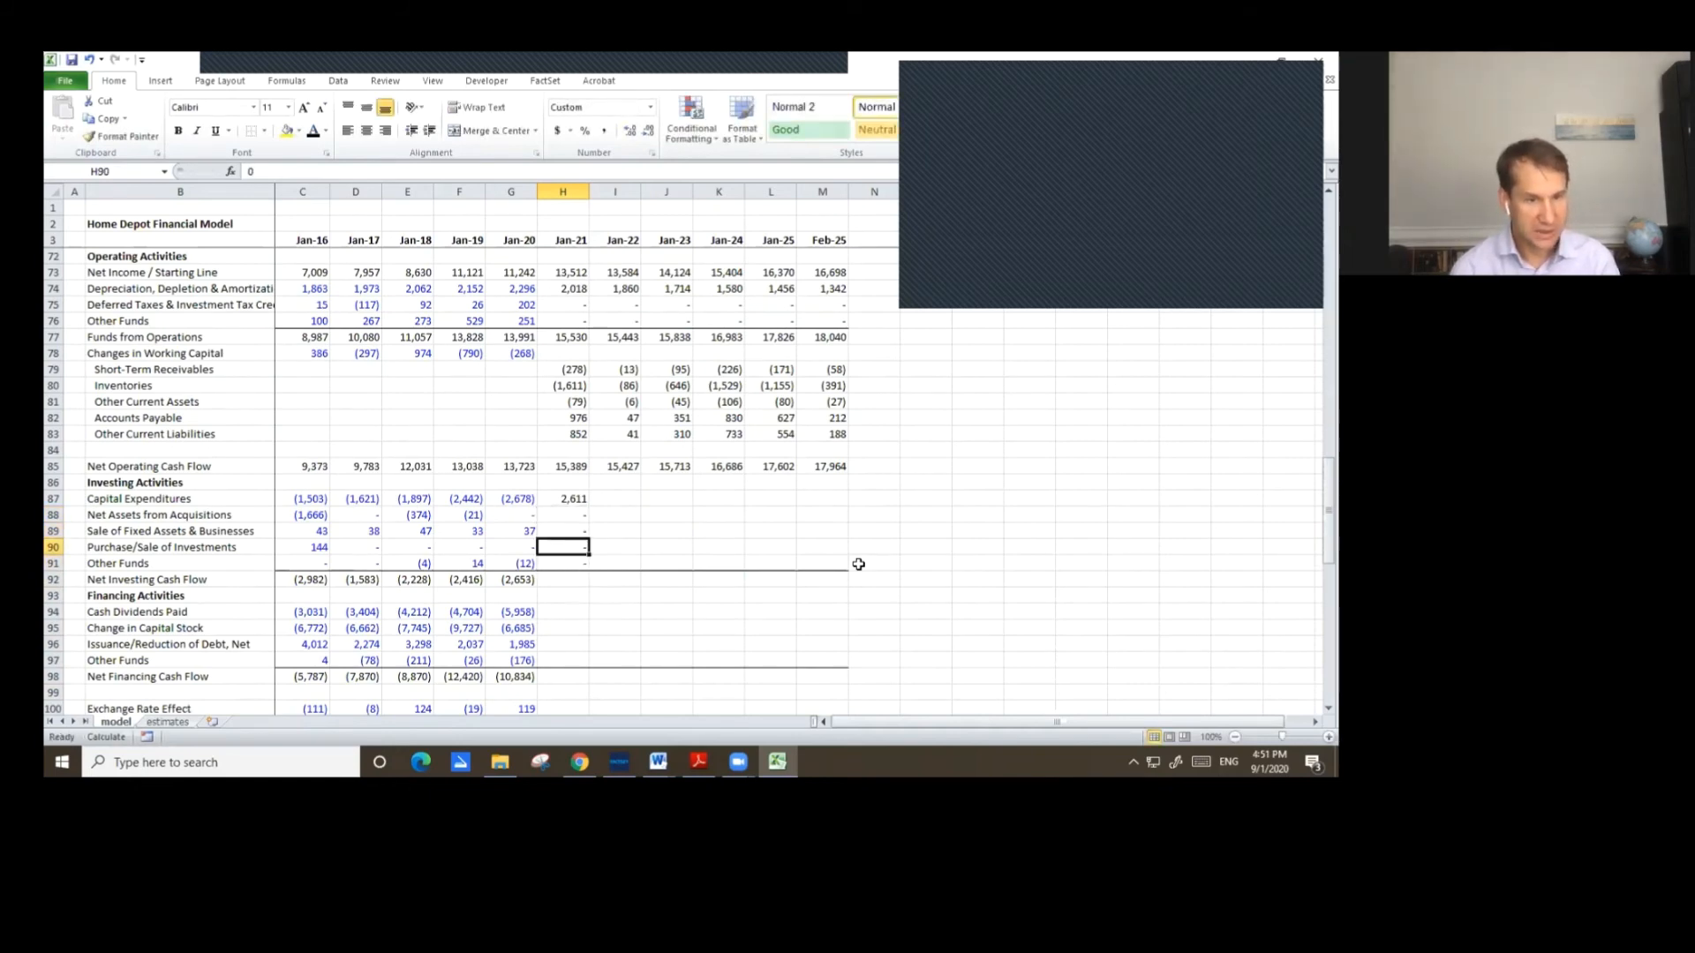
AutoSum the Jan-21 Net Investing Cash Flow over the investing activity rows.
key("Down")
key("Down")
key("Down")
key("Down")
key("Down")
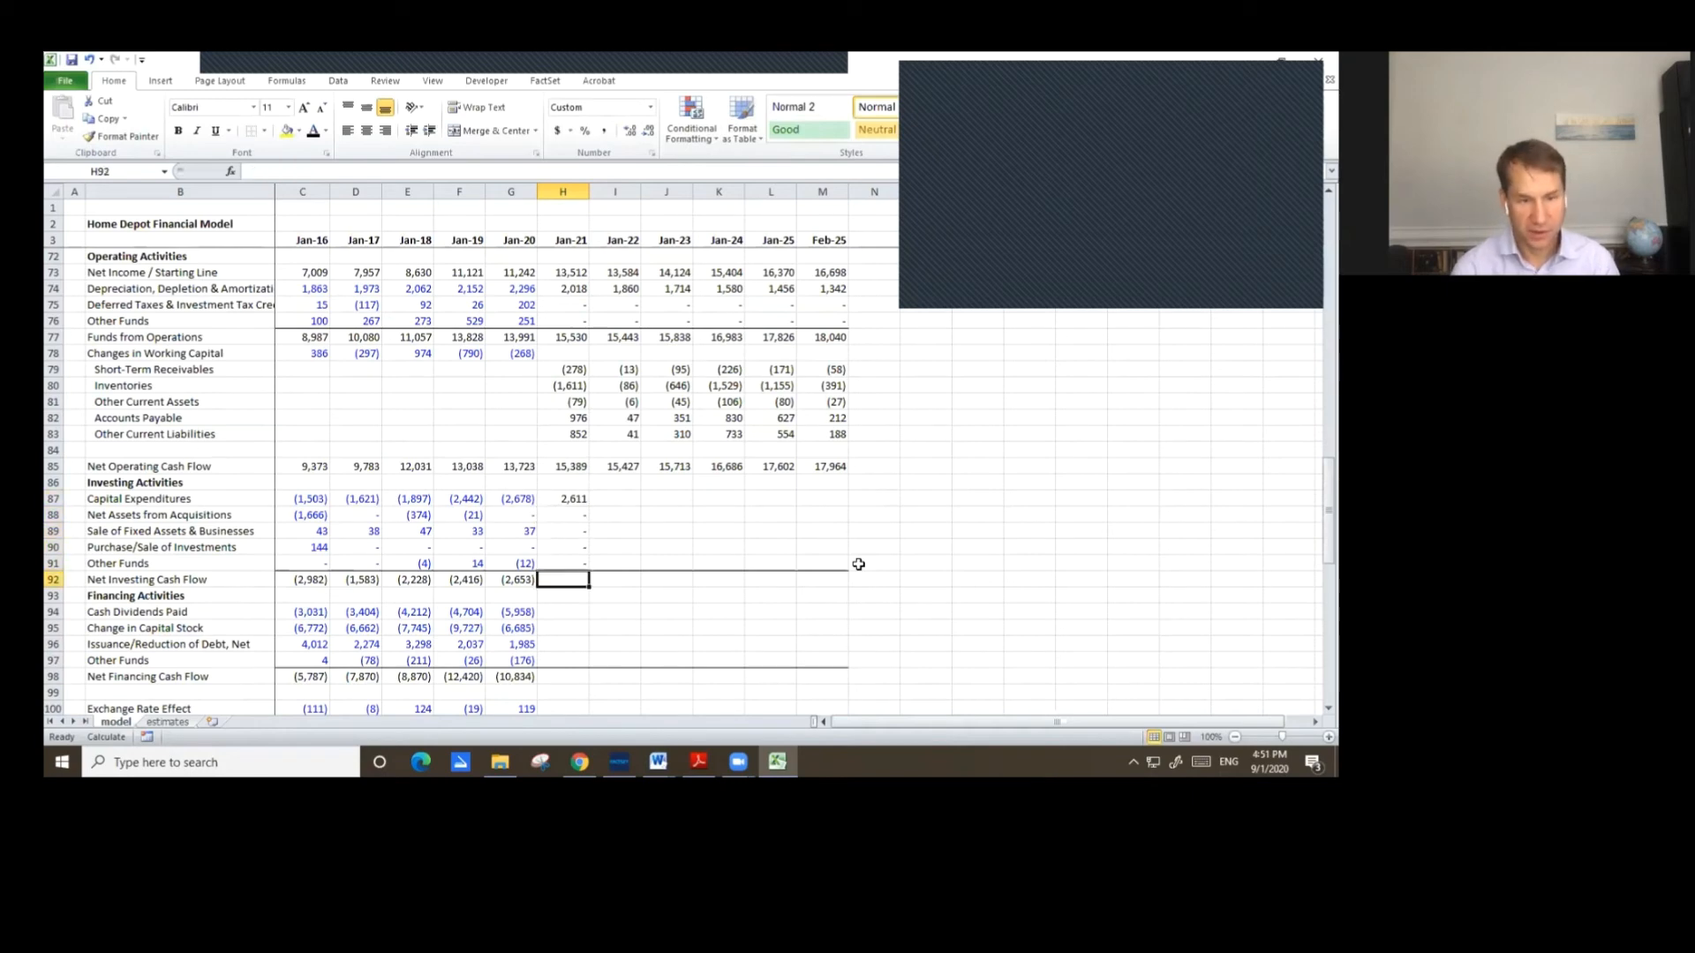
key("alt+equal")
key("Return")
Copy the Jan-21 investing activities block across through Feb-25.
key("Up")
key("Up")
key("Up")
key("Up")
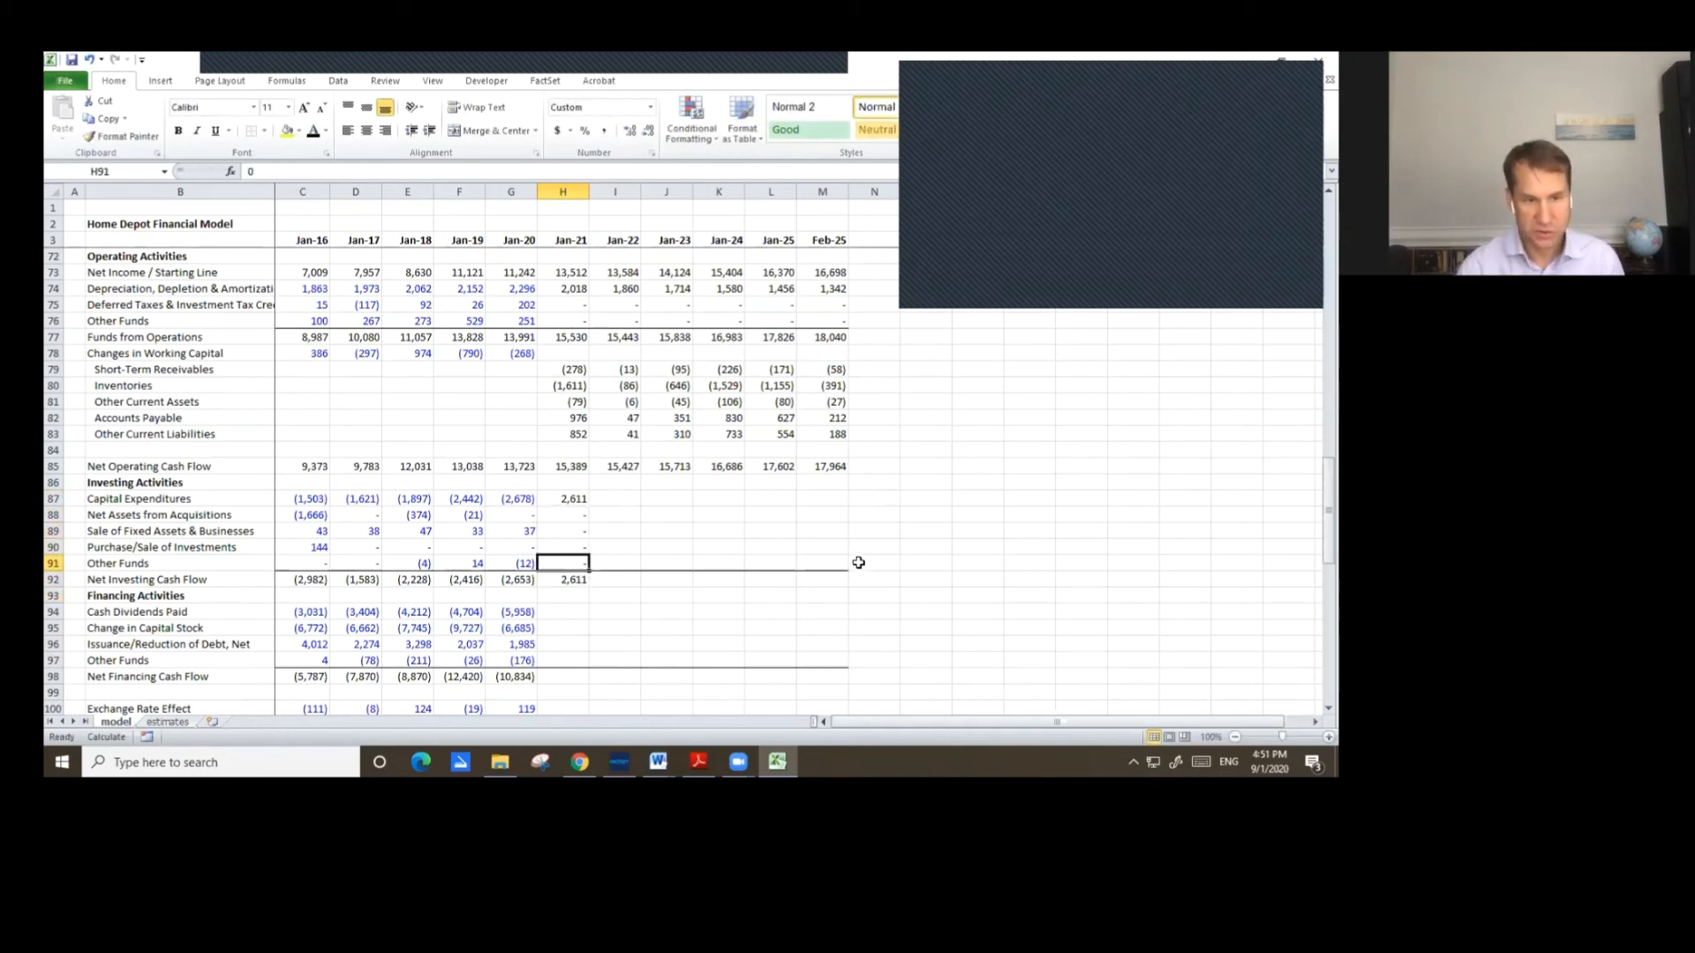
key("Up")
key("Up")
key("shift+Down")
key("shift+Down")
key("shift+Down")
key("shift+Down")
key("shift+Down")
key("ctrl+c")
key("shift+Right")
key("shift+Right")
key("shift+Right")
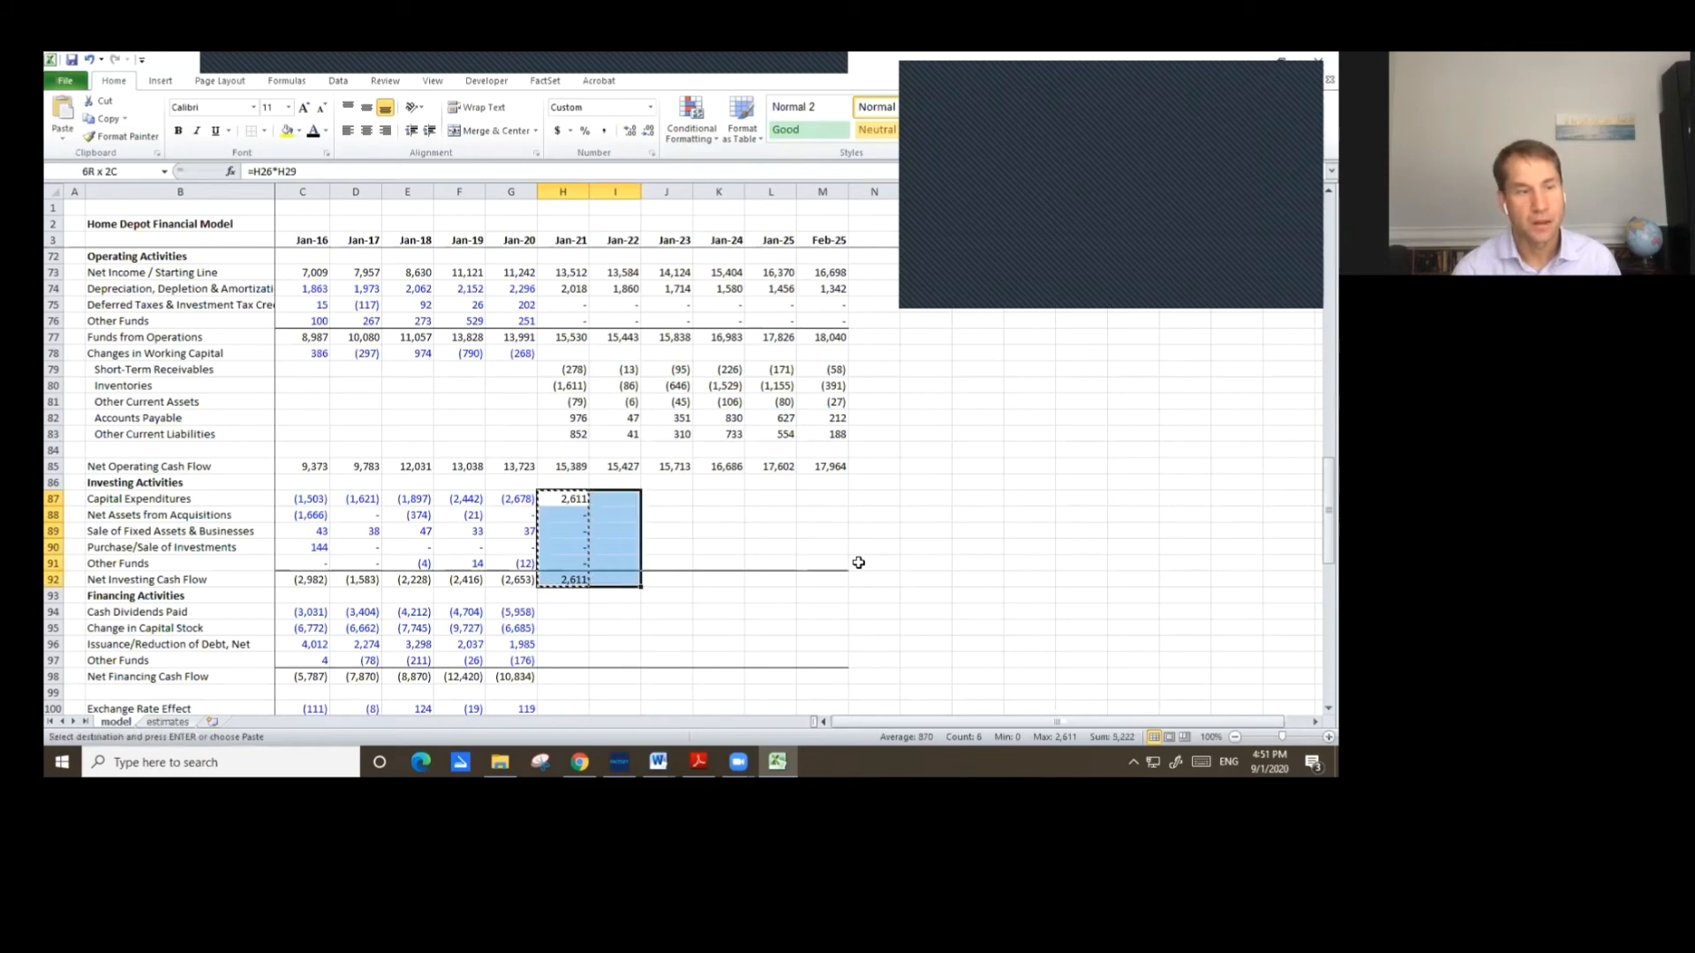
key("shift+Right")
key("shift+Right")
key("ctrl+v")
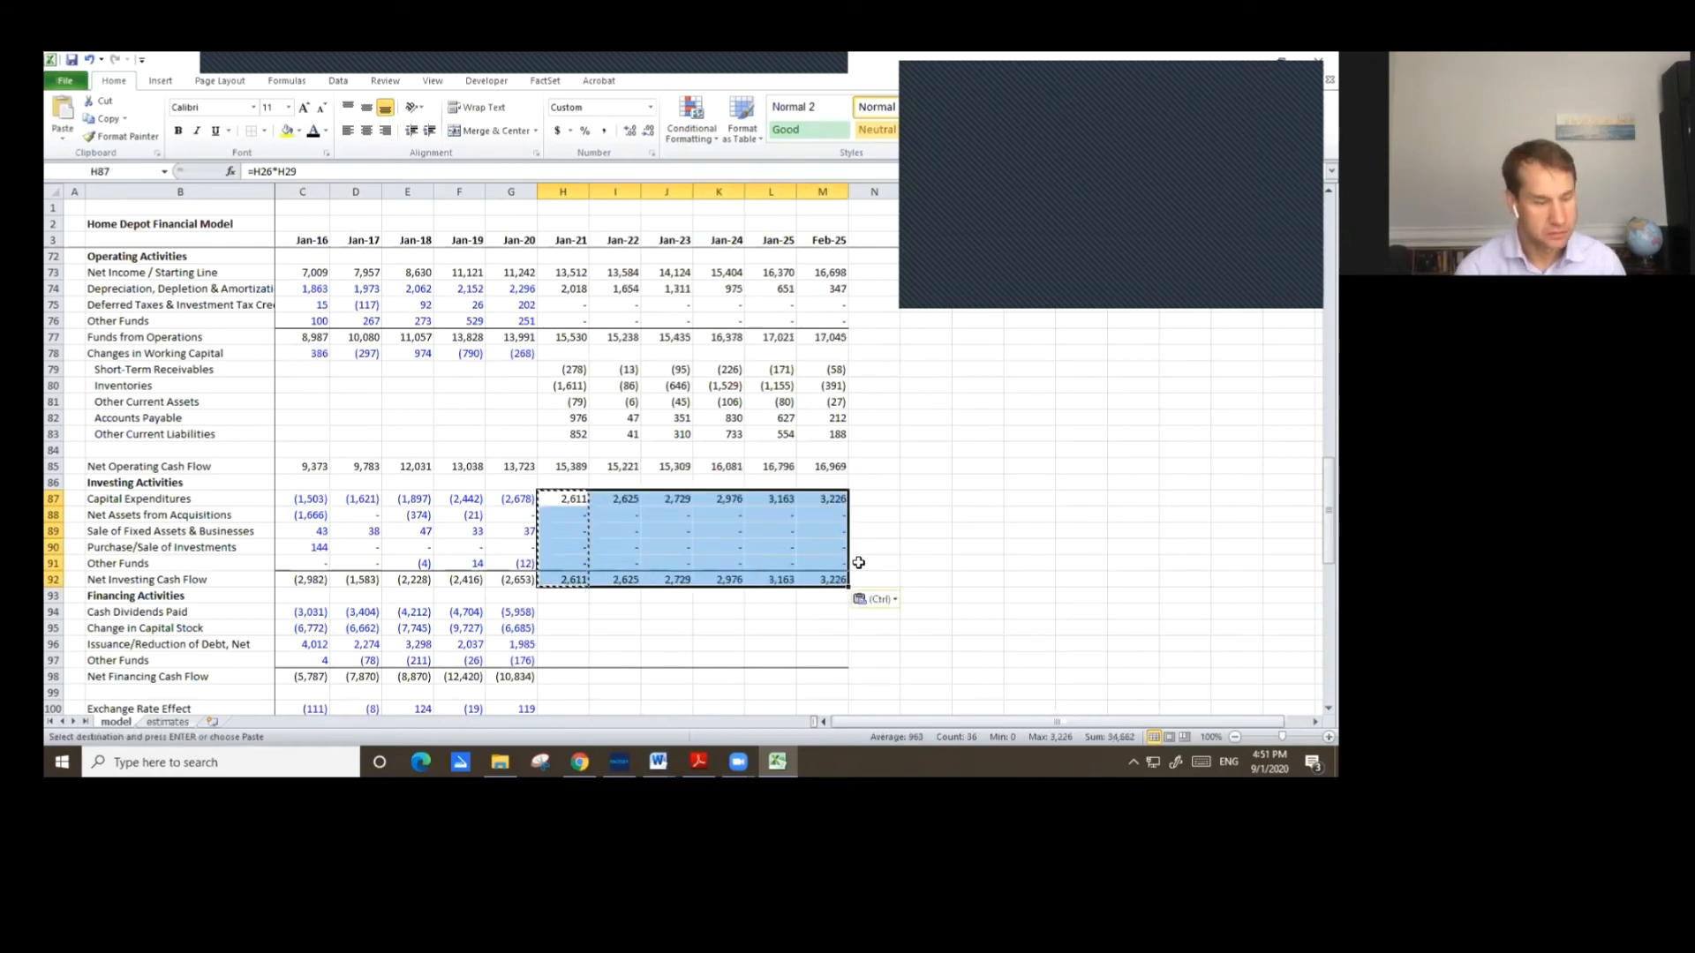
Negate the Jan-21 Capital Expenditures formula to =-H26*H29 and fill it right through Feb-25.
key("Down")
key("Up")
key("F2")
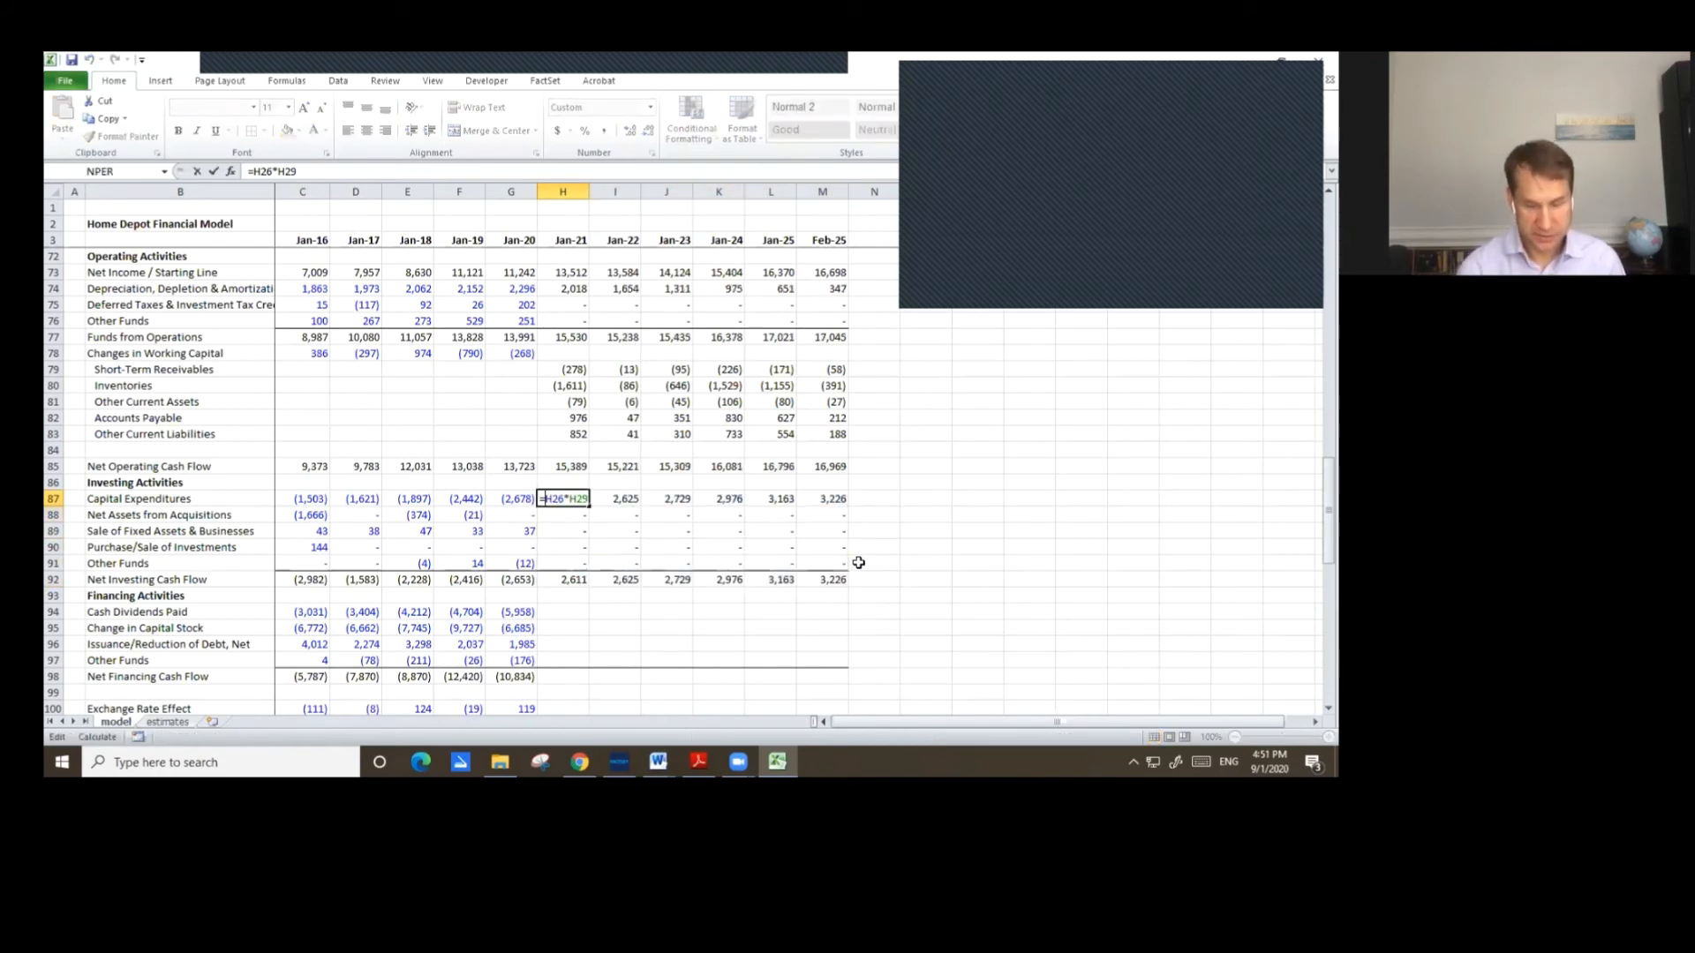
key("Home")
type("-")
key("ctrl+Return")
key("shift+Right")
key("shift+Right")
key("shift+Right")
key("shift+Right")
key("shift+Right")
key("ctrl+r")
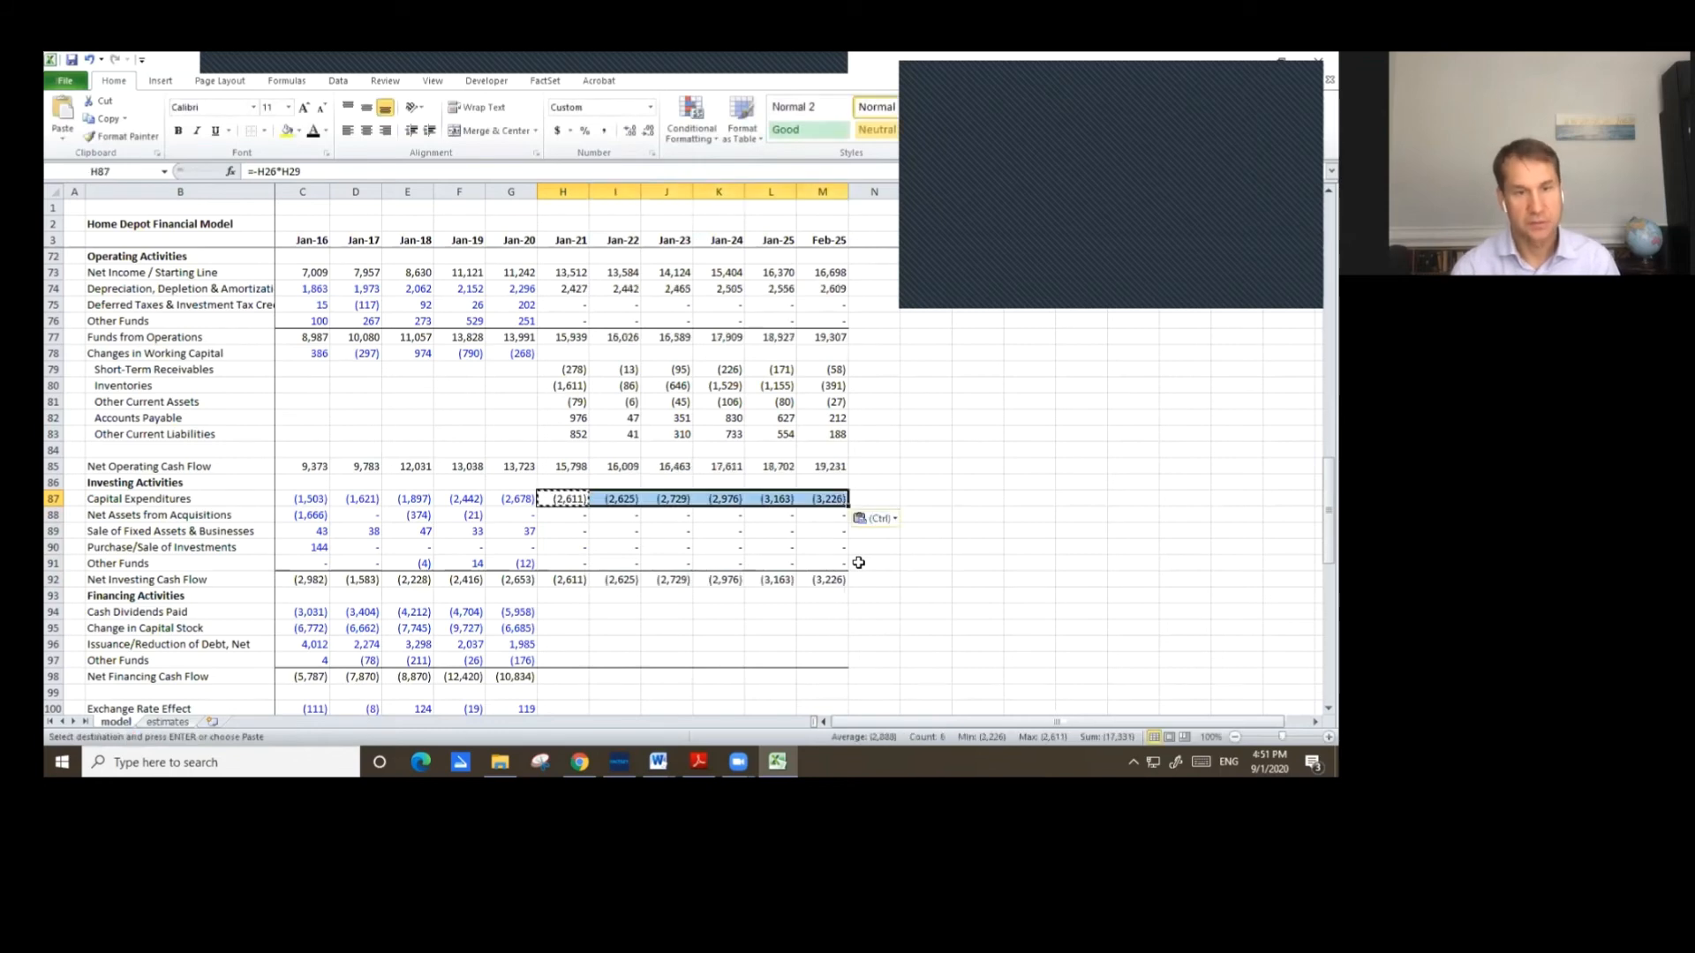
key("Down")
key("Down")
key("Down")
key("Down")
key("Down")
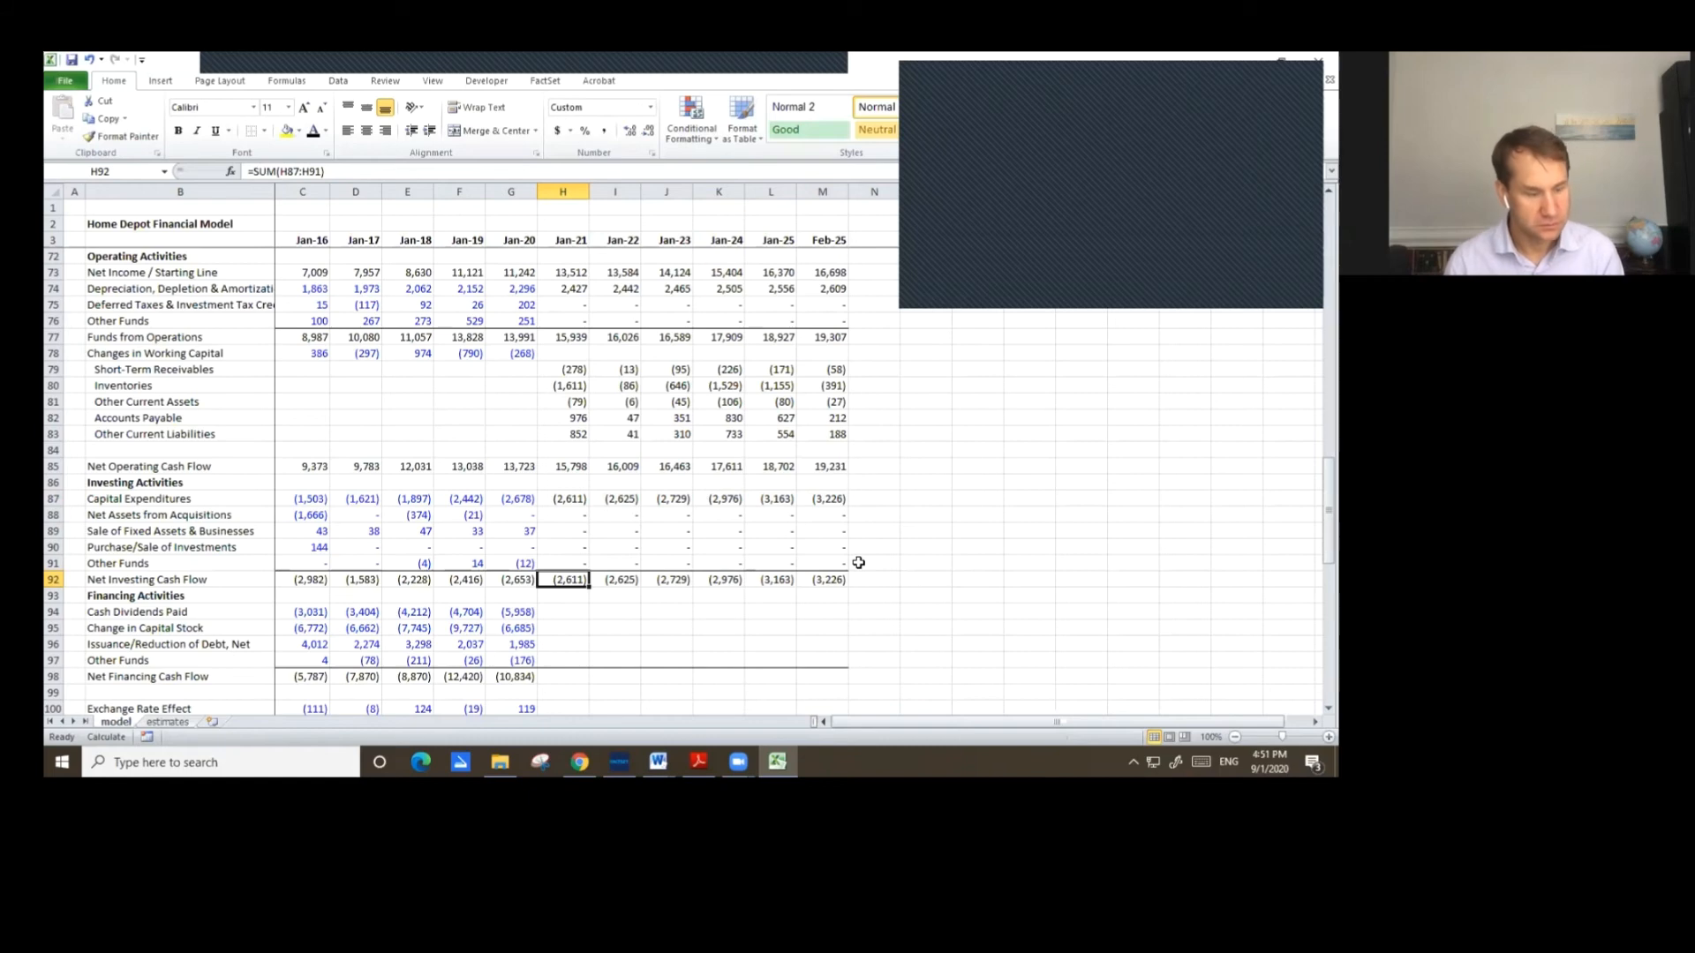
scroll(743, 608, "down", 1)
scroll(743, 608, "down", 1)
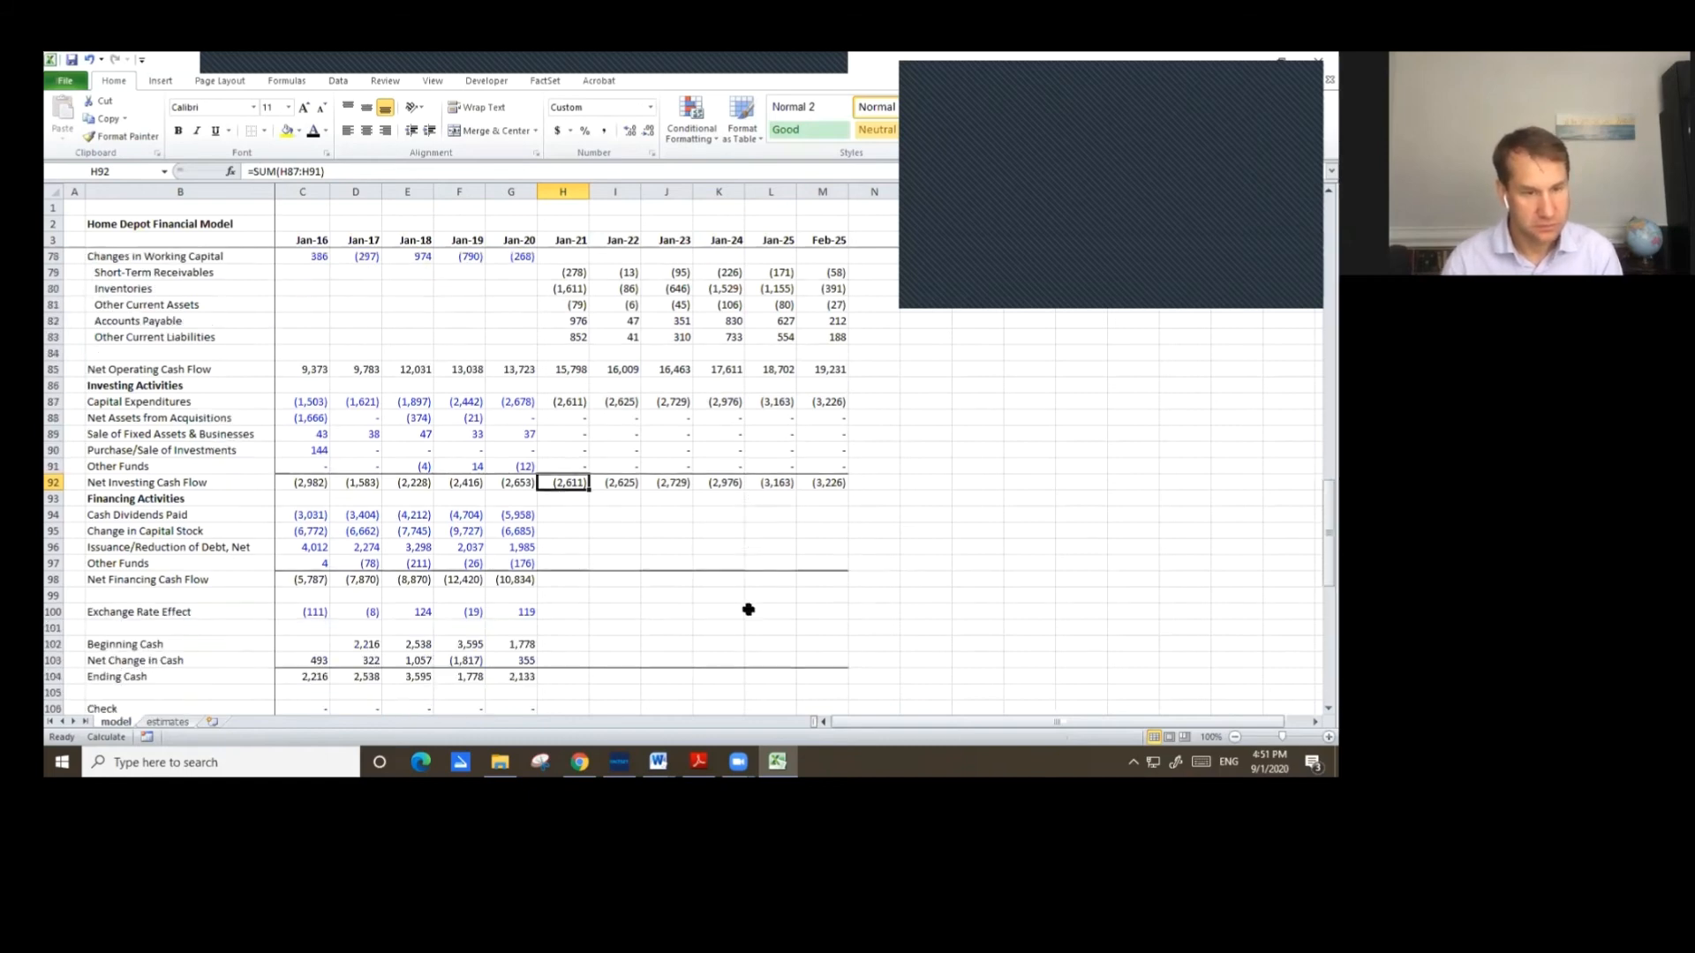
left_click(555, 514)
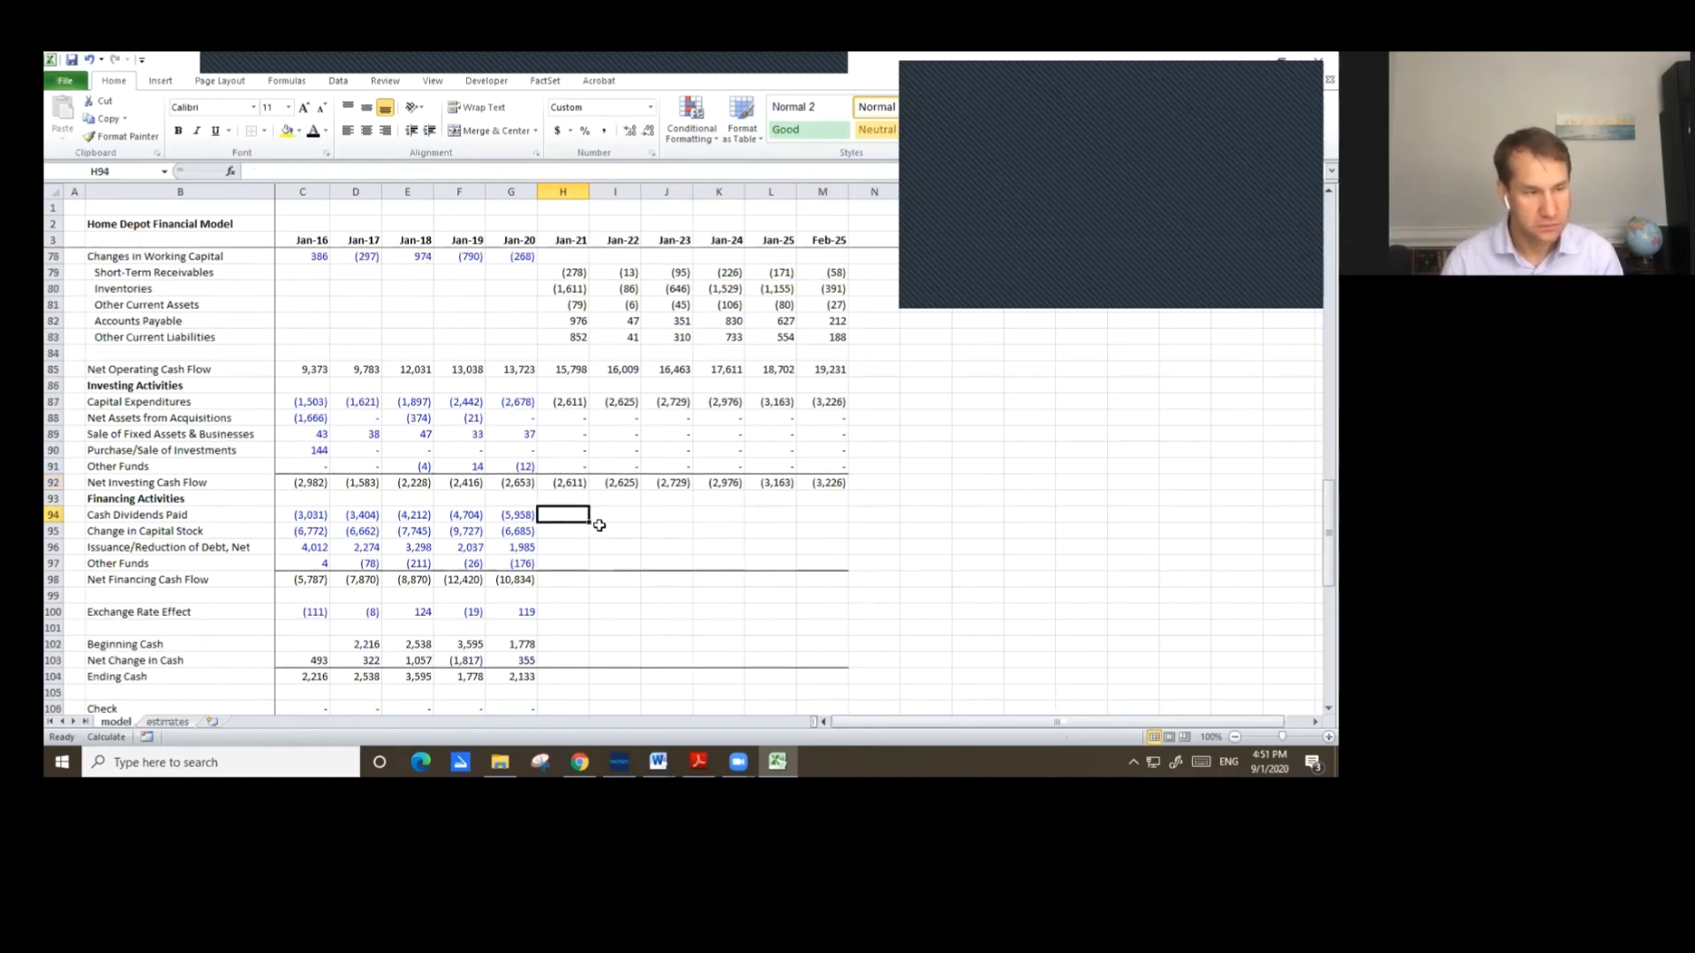
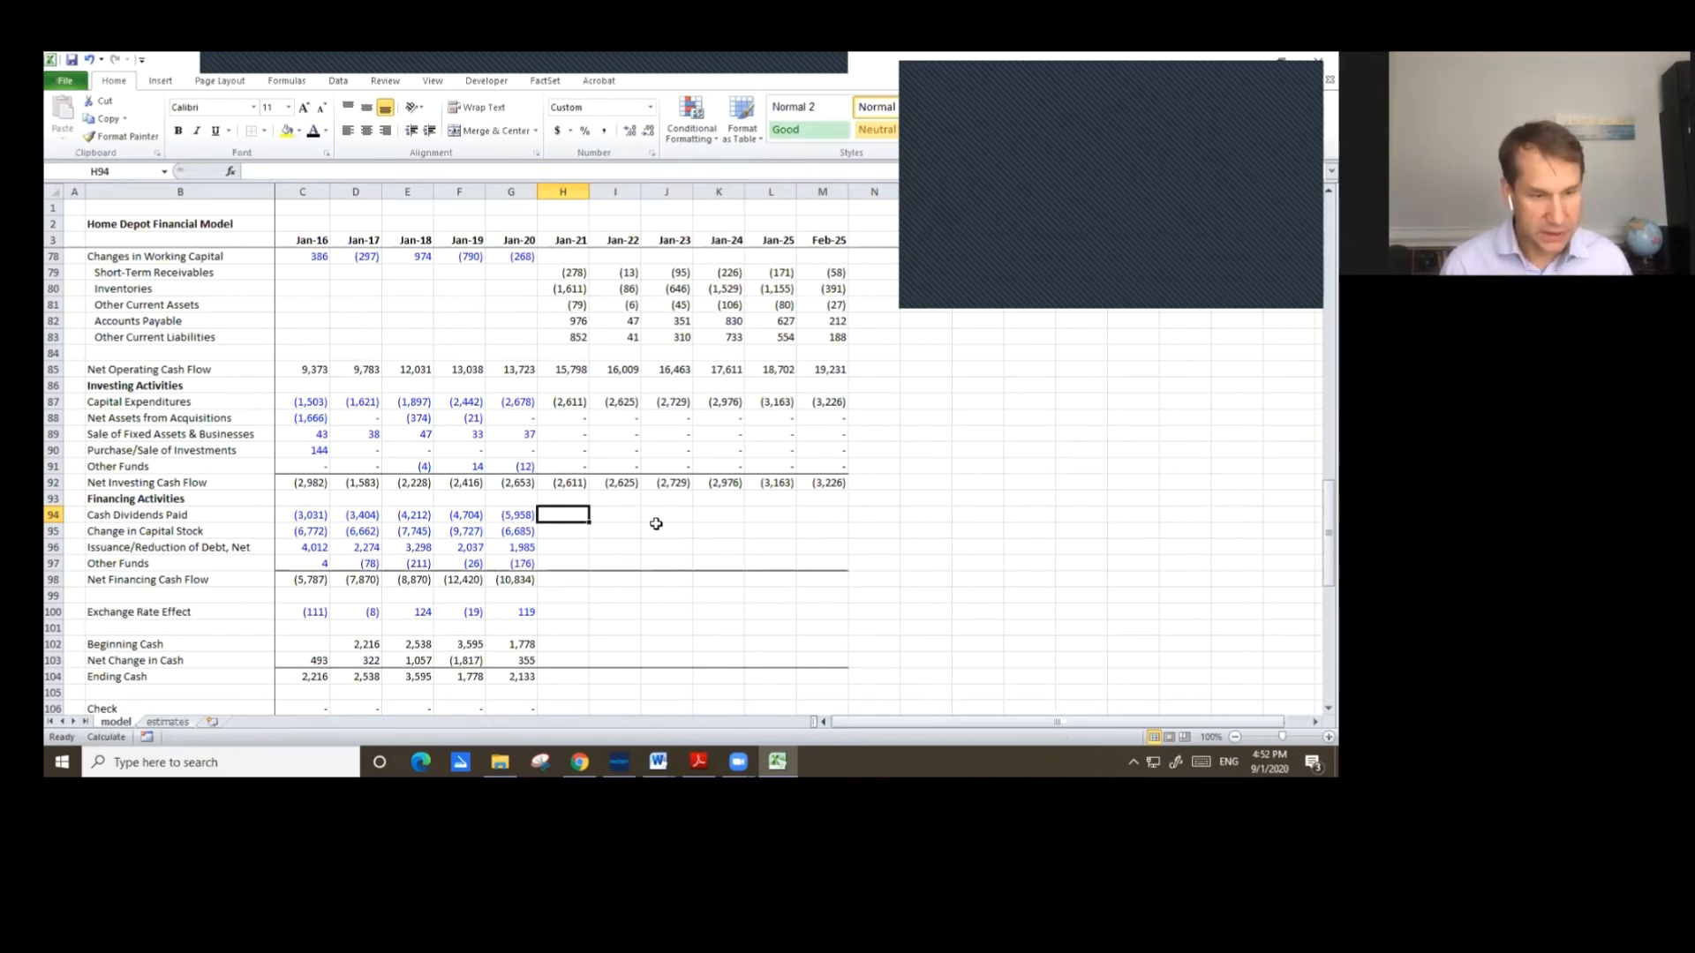
Link Jan-21 Cash Dividends Paid and Change in Capital Stock to the Jan-20 values and copy both across through Feb-25.
key("Left")
key("Left")
key("Left")
key("Right")
key("Down")
key("Left")
key("Left")
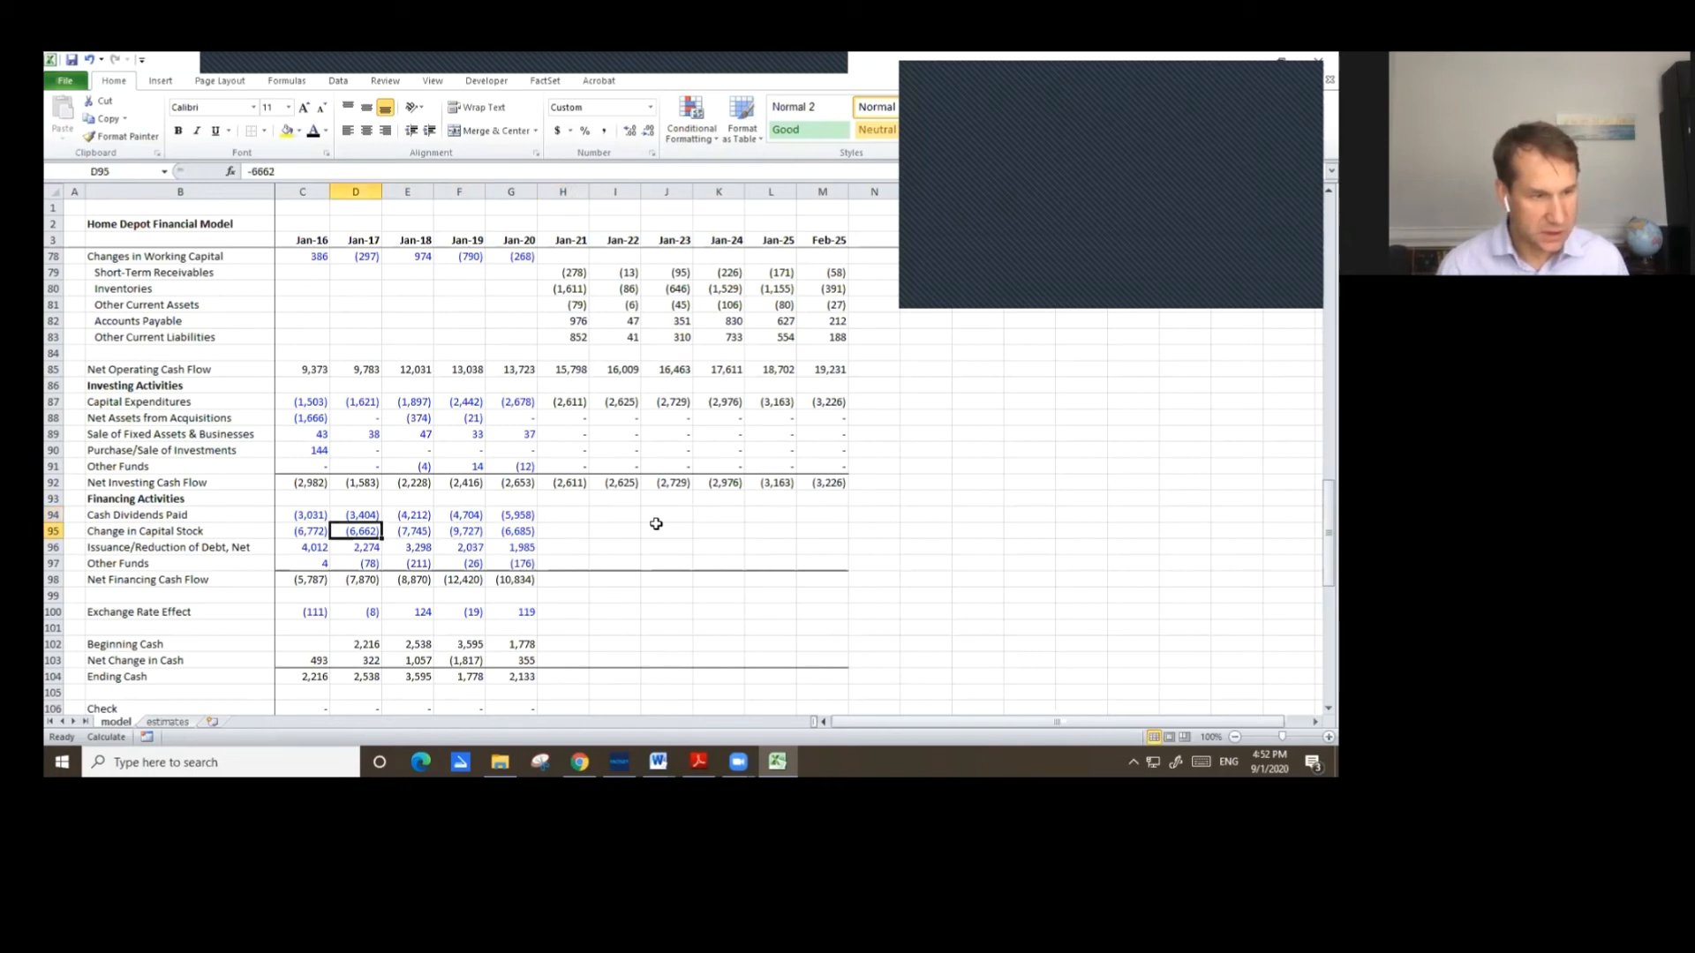
key("Left")
key("Up")
key("Right")
key("Right")
key("Right")
key("Right")
key("Right")
type("=")
key("Left")
key("Return")
key("Up")
key("shift+Down")
key("ctrl+c")
key("shift+Right")
key("shift+Right")
key("shift+Right")
key("shift+Right")
key("shift+Right")
key("ctrl+v")
key("Escape")
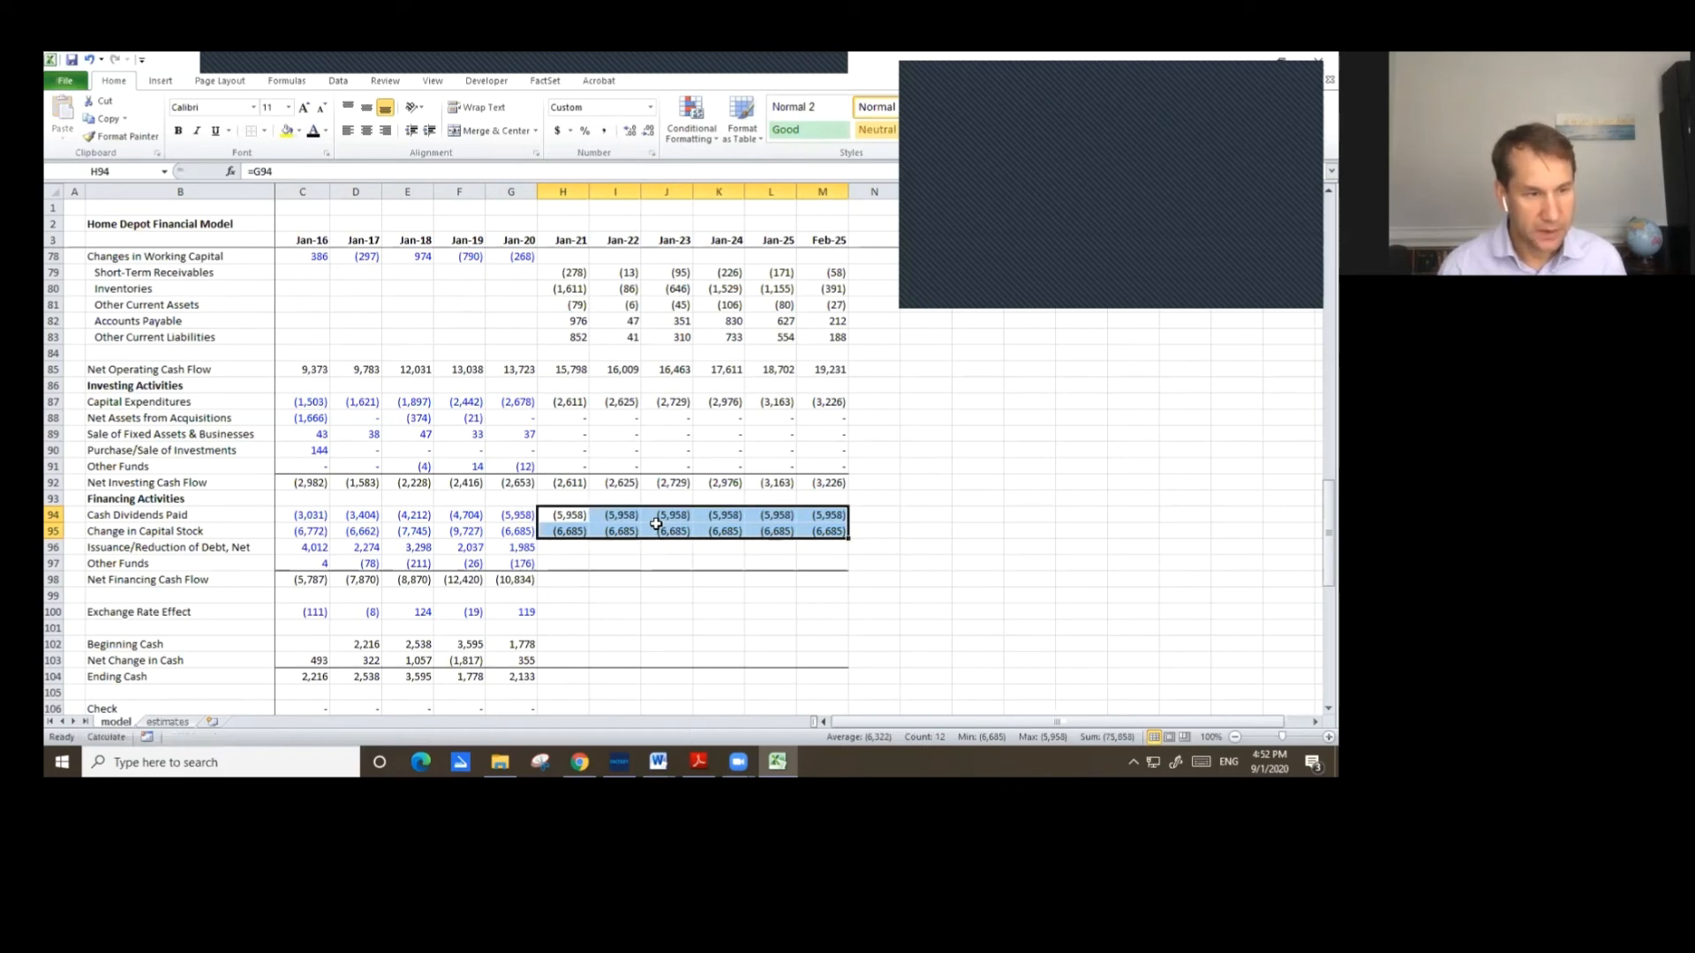
Set Jan-21 Issuance/Reduction of Debt to =H55-G55+H61-G61, the change in short-term and long-term debt.
key("Down")
key("Down")
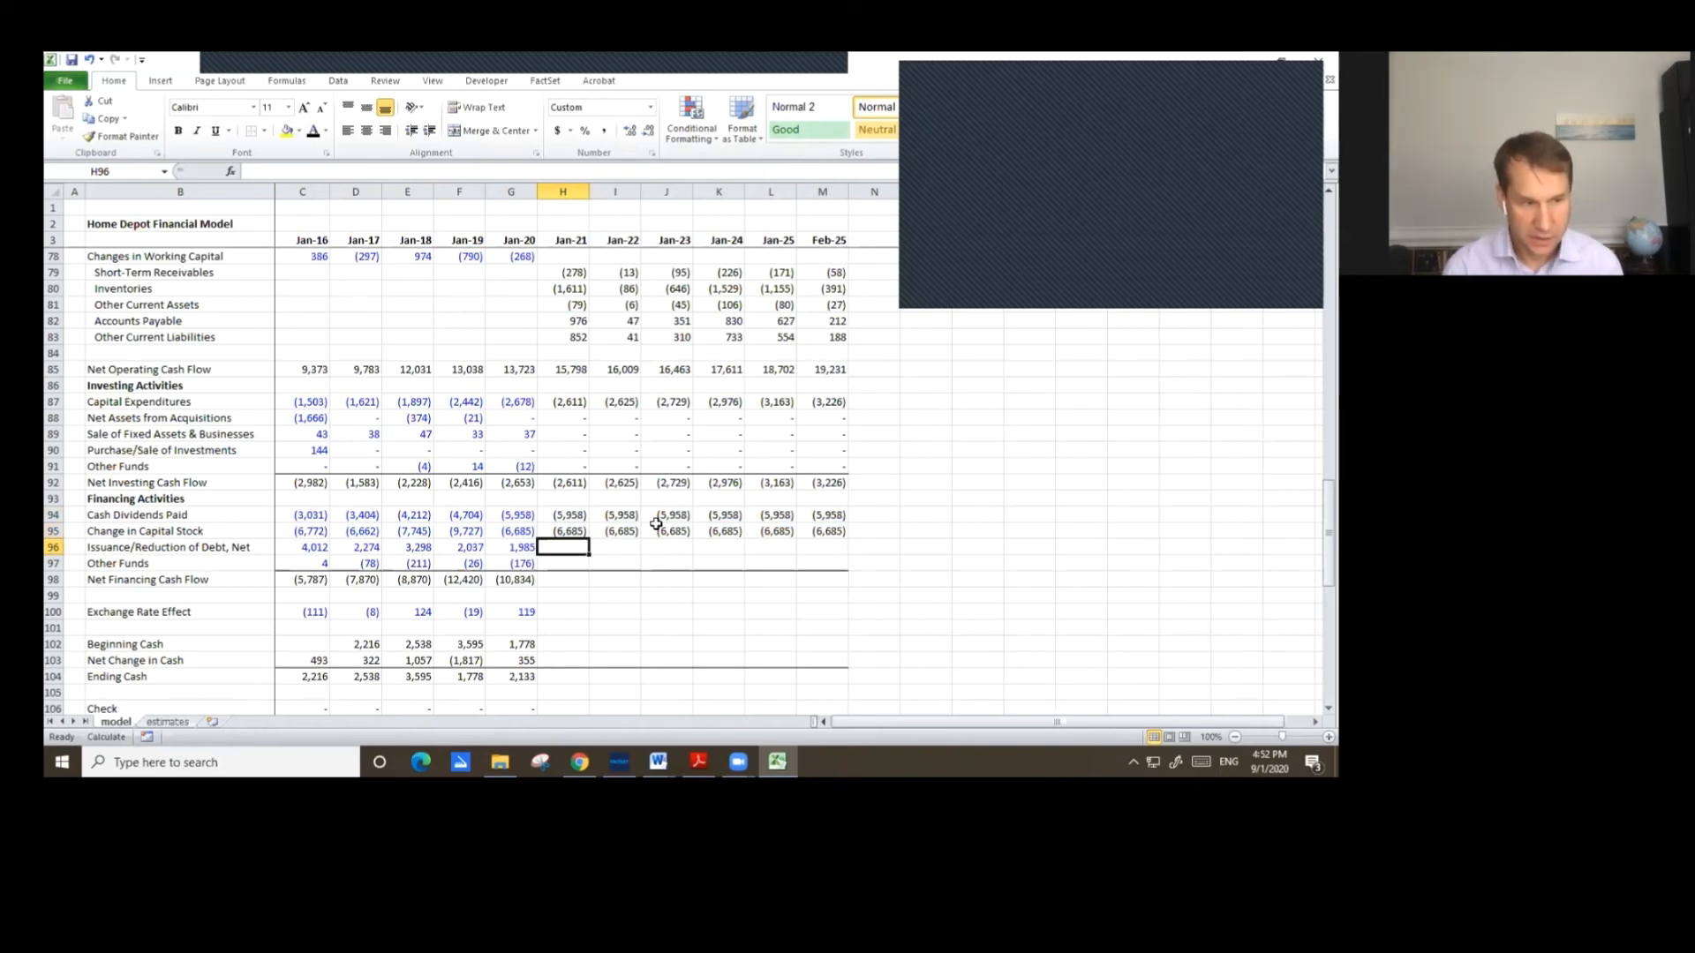
type("=")
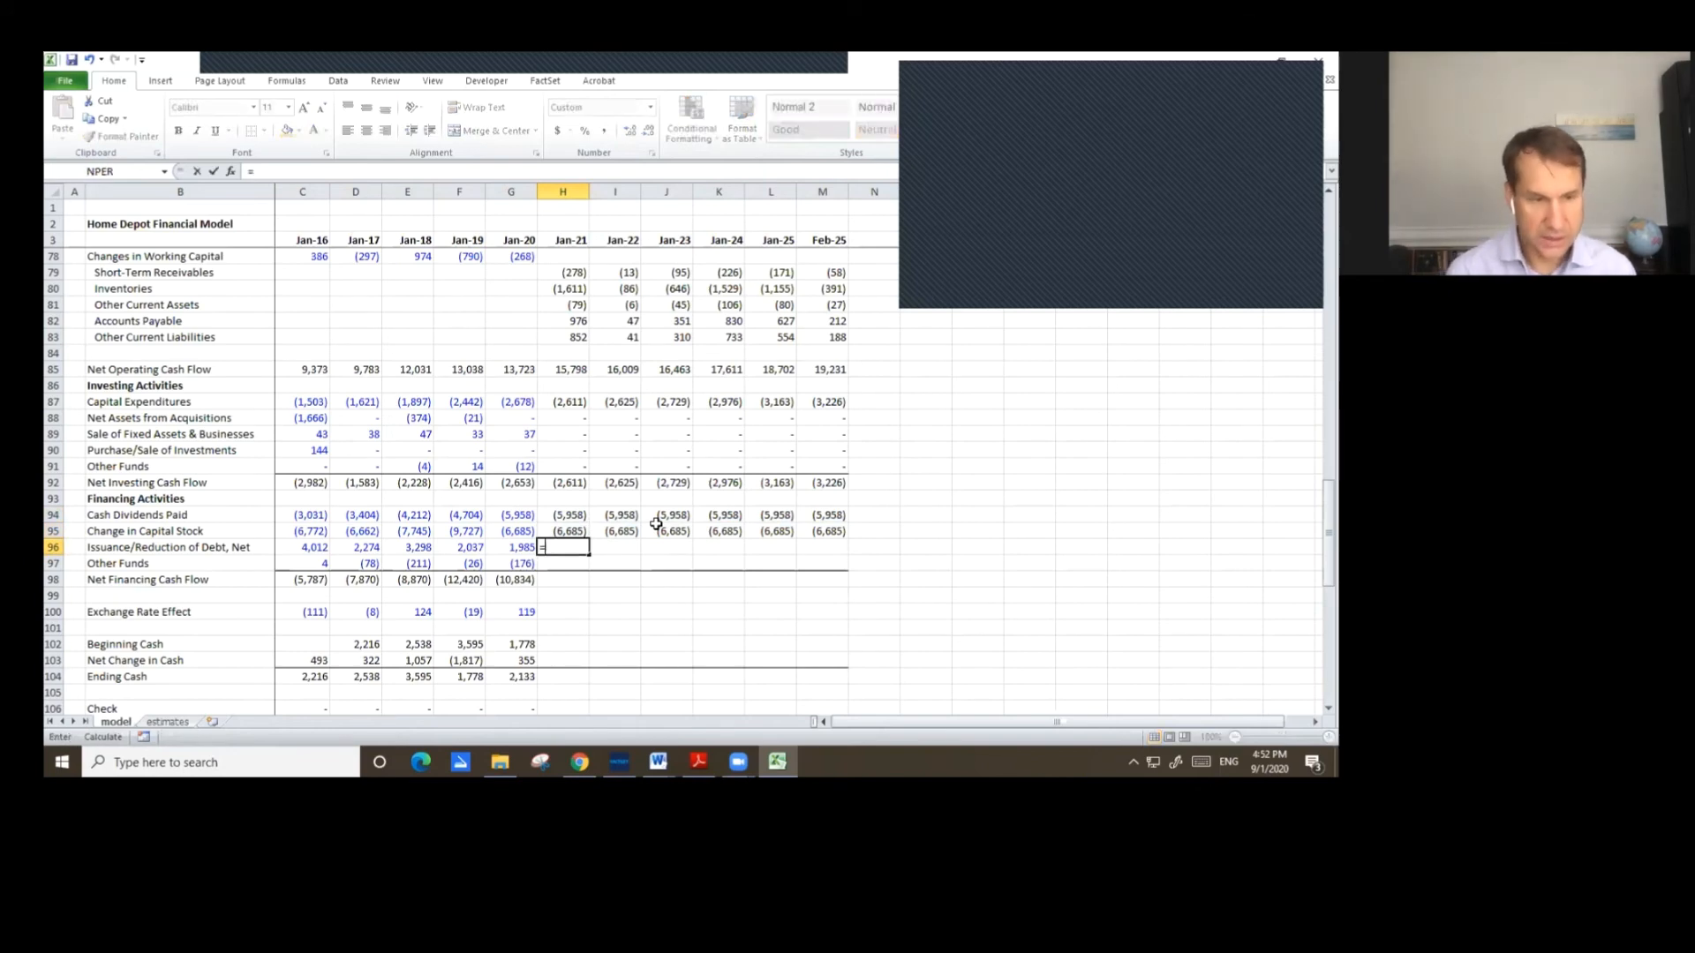
key("Up")
key("Up")
key("Up")
key("Up")
key("Up")
key("Up")
key("Up")
key("Up")
key("Up")
key("Up")
key("Up")
key("Up")
key("Up")
key("Up")
key("Up")
key("Up")
key("Up")
key("Up")
key("Up")
key("Up")
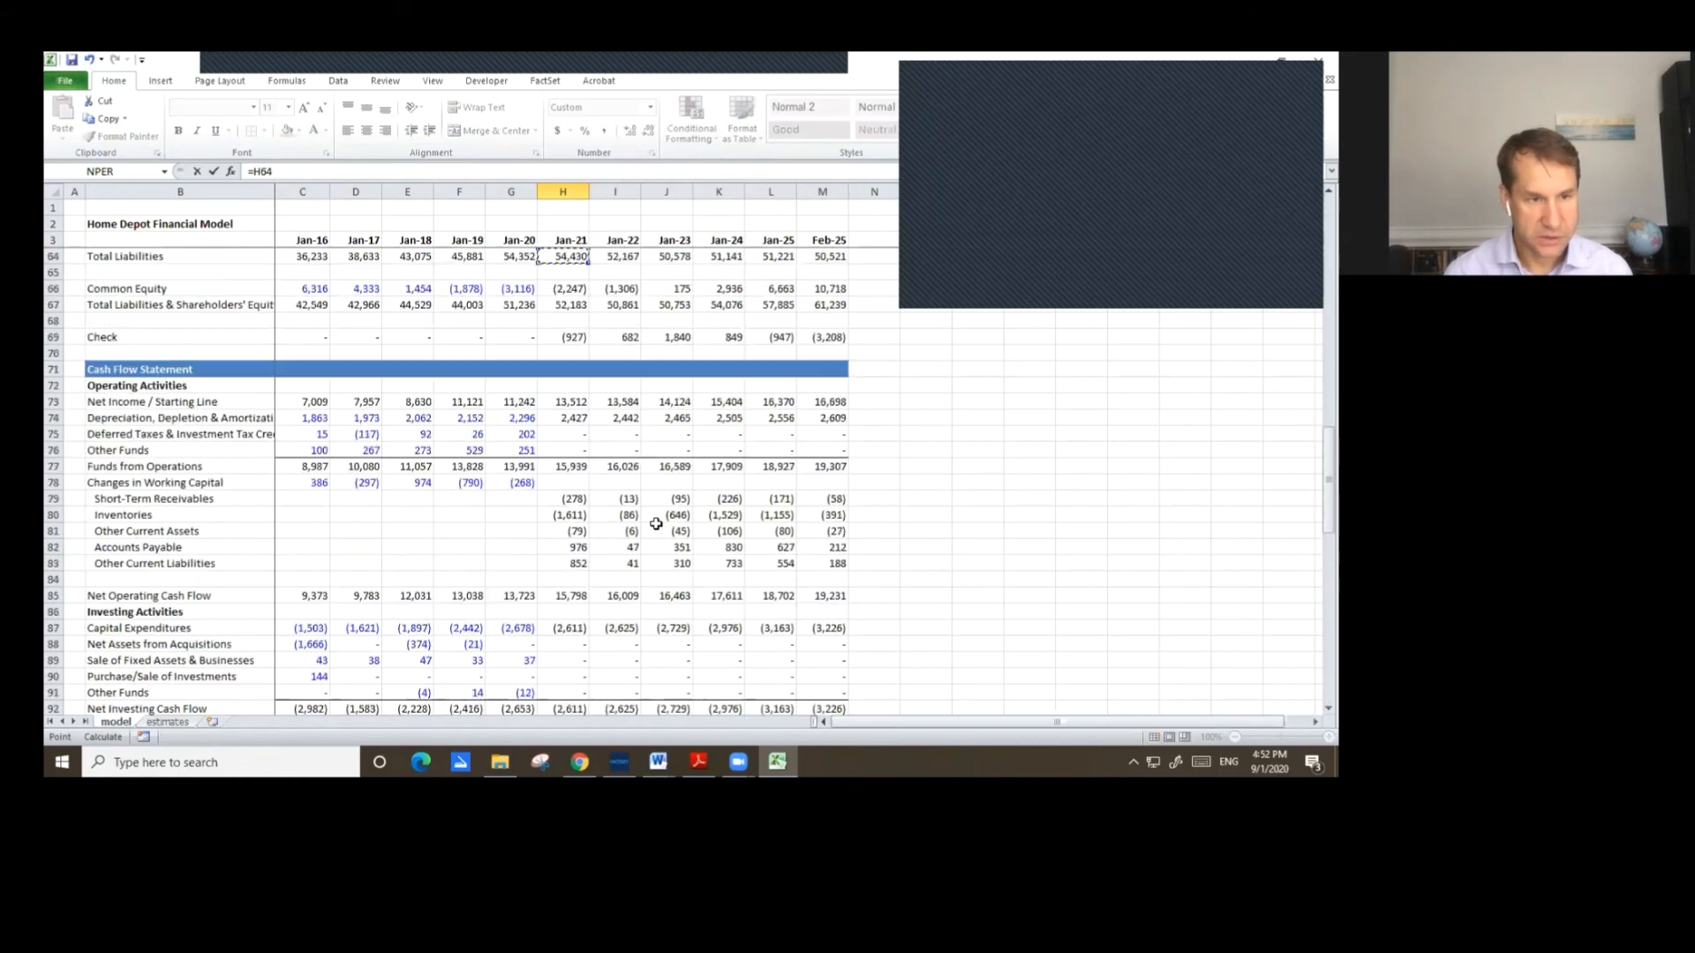
scroll(655, 380, "up", 3)
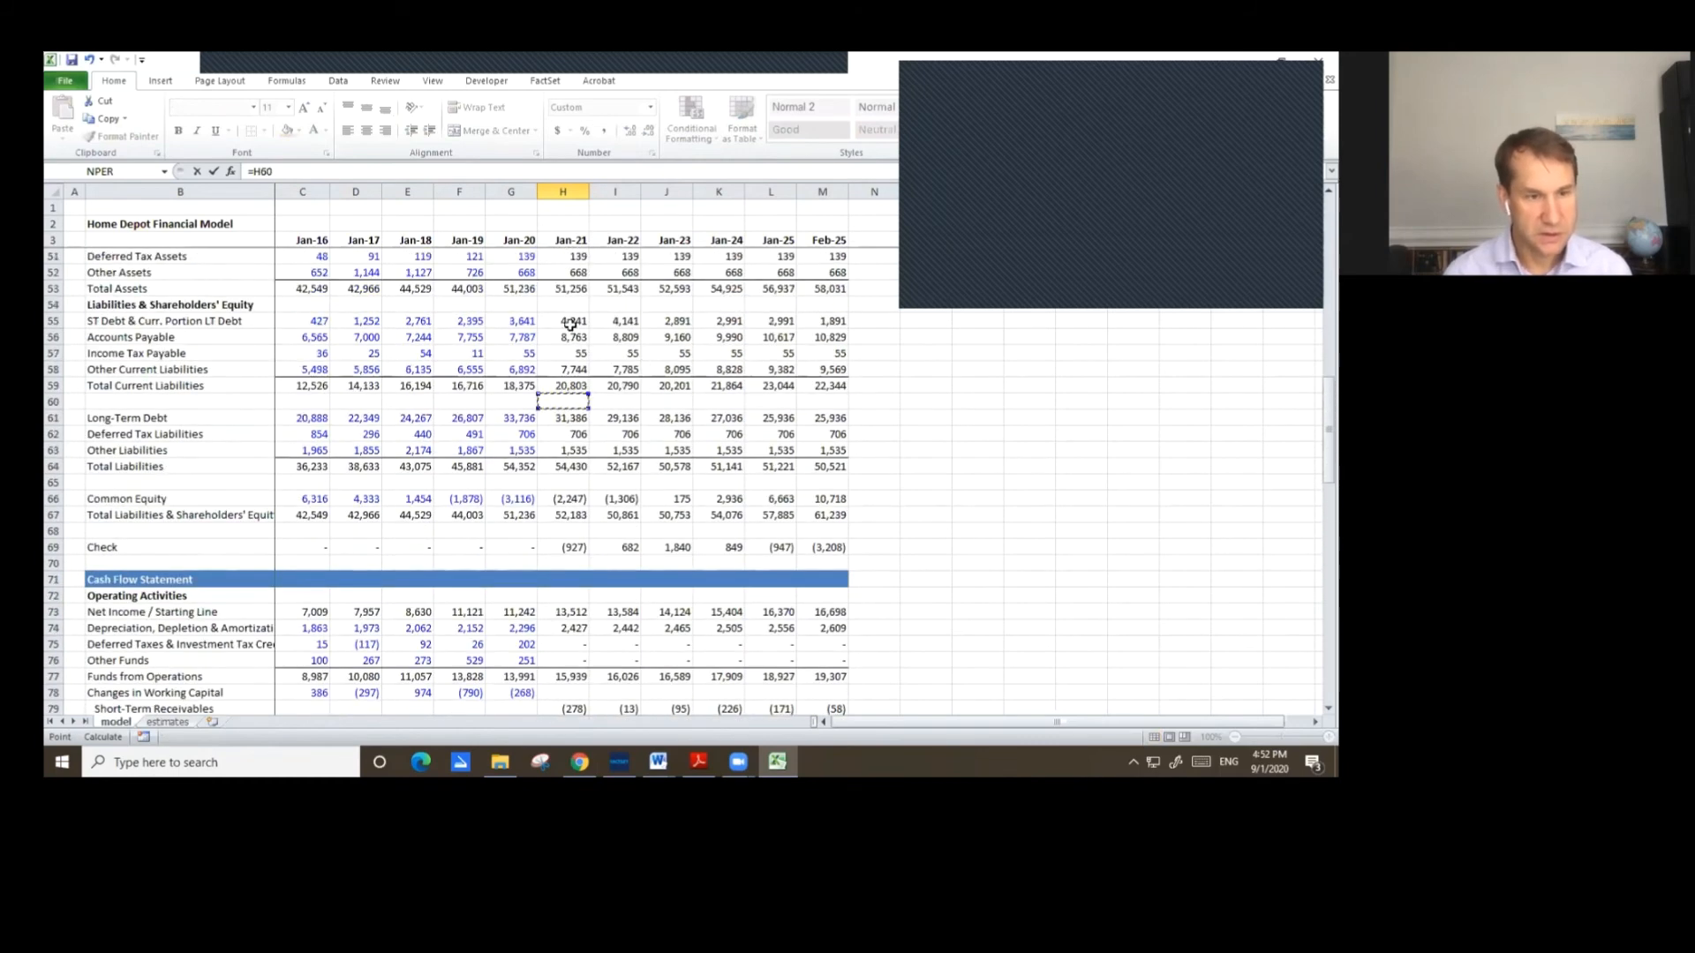
left_click(566, 322)
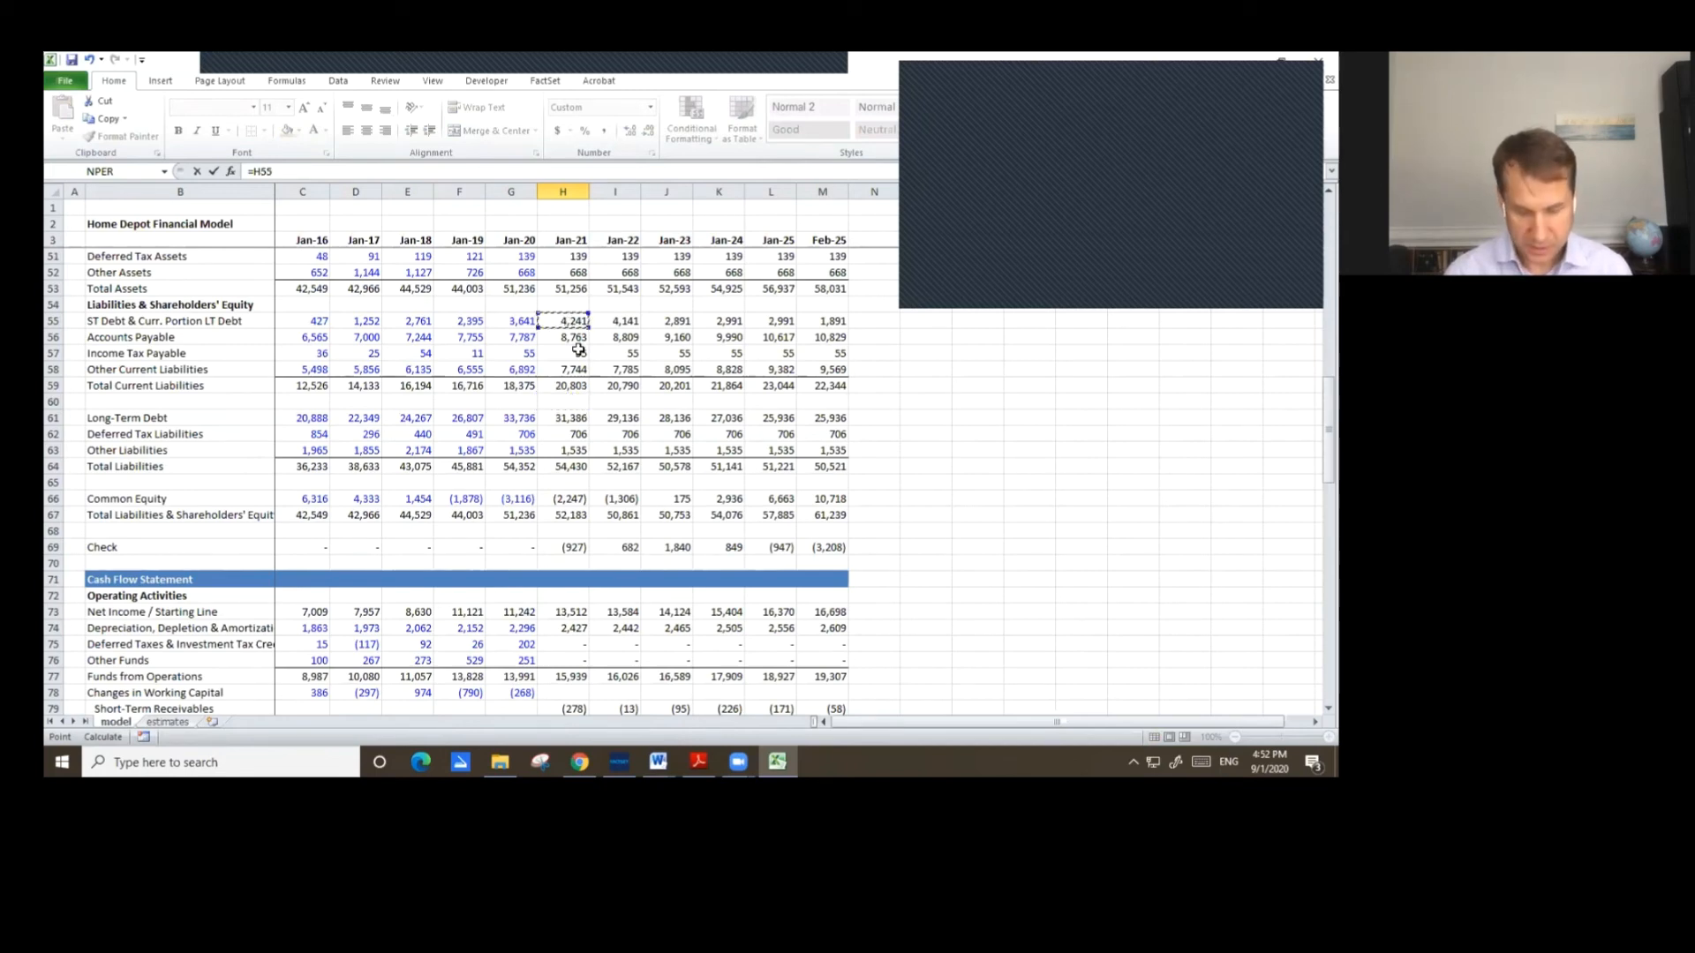
type("-")
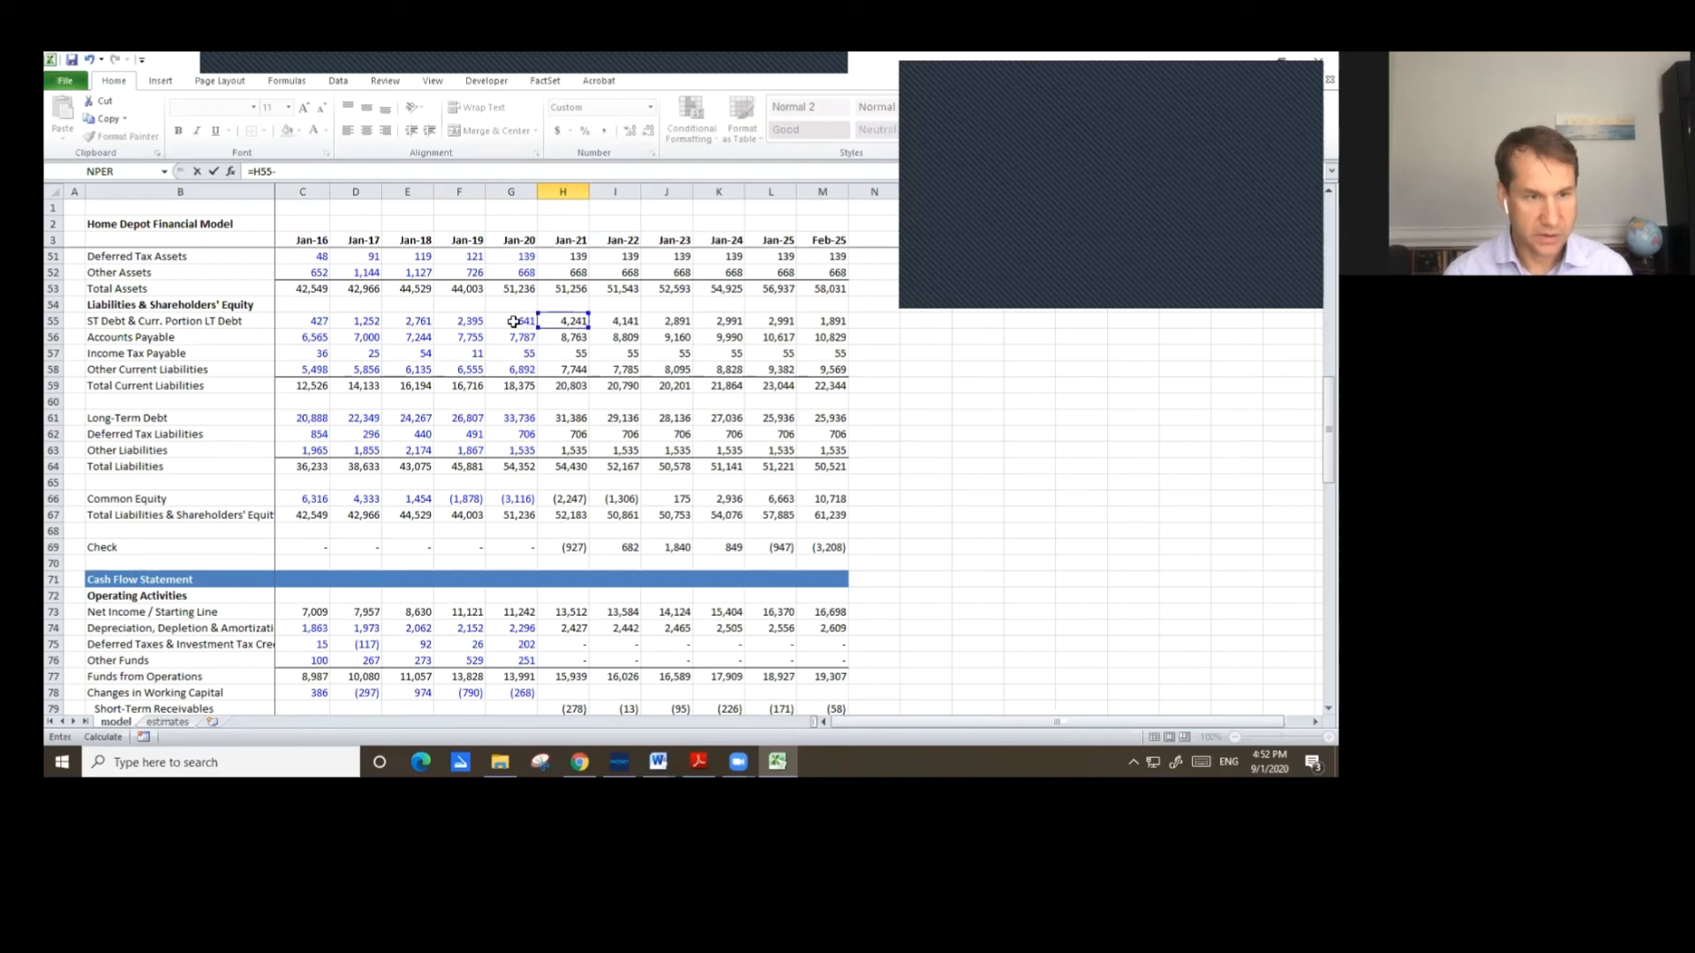
left_click(512, 322)
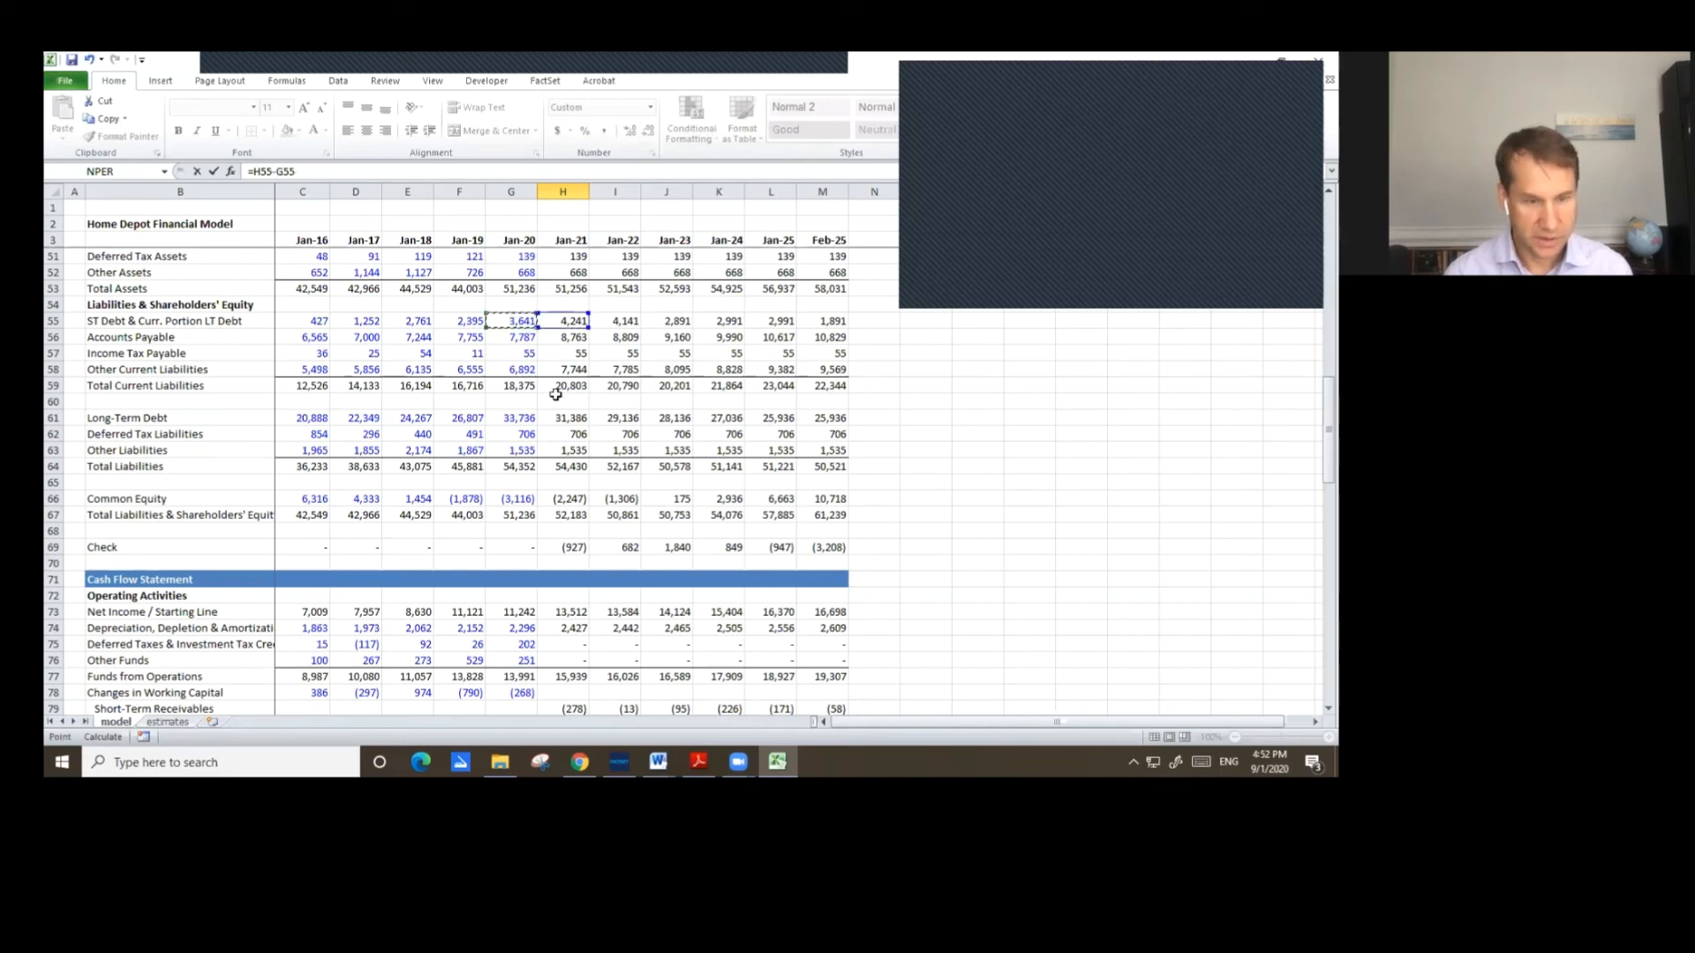
type("+")
left_click(569, 418)
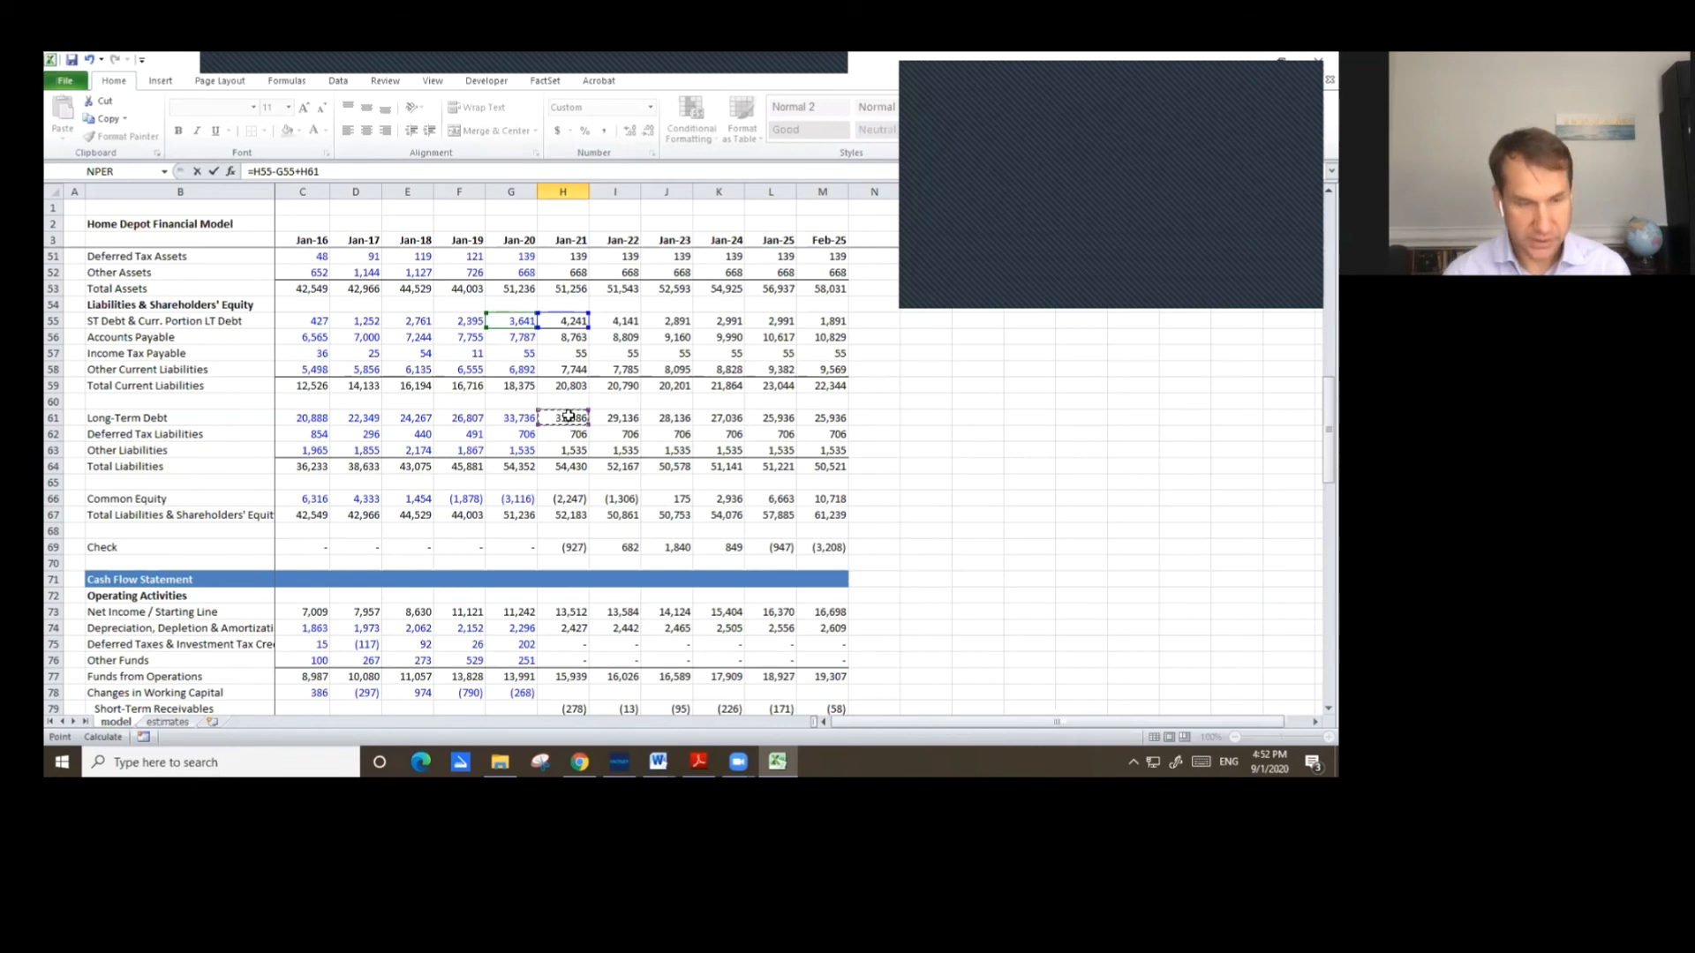
type("-")
left_click(519, 420)
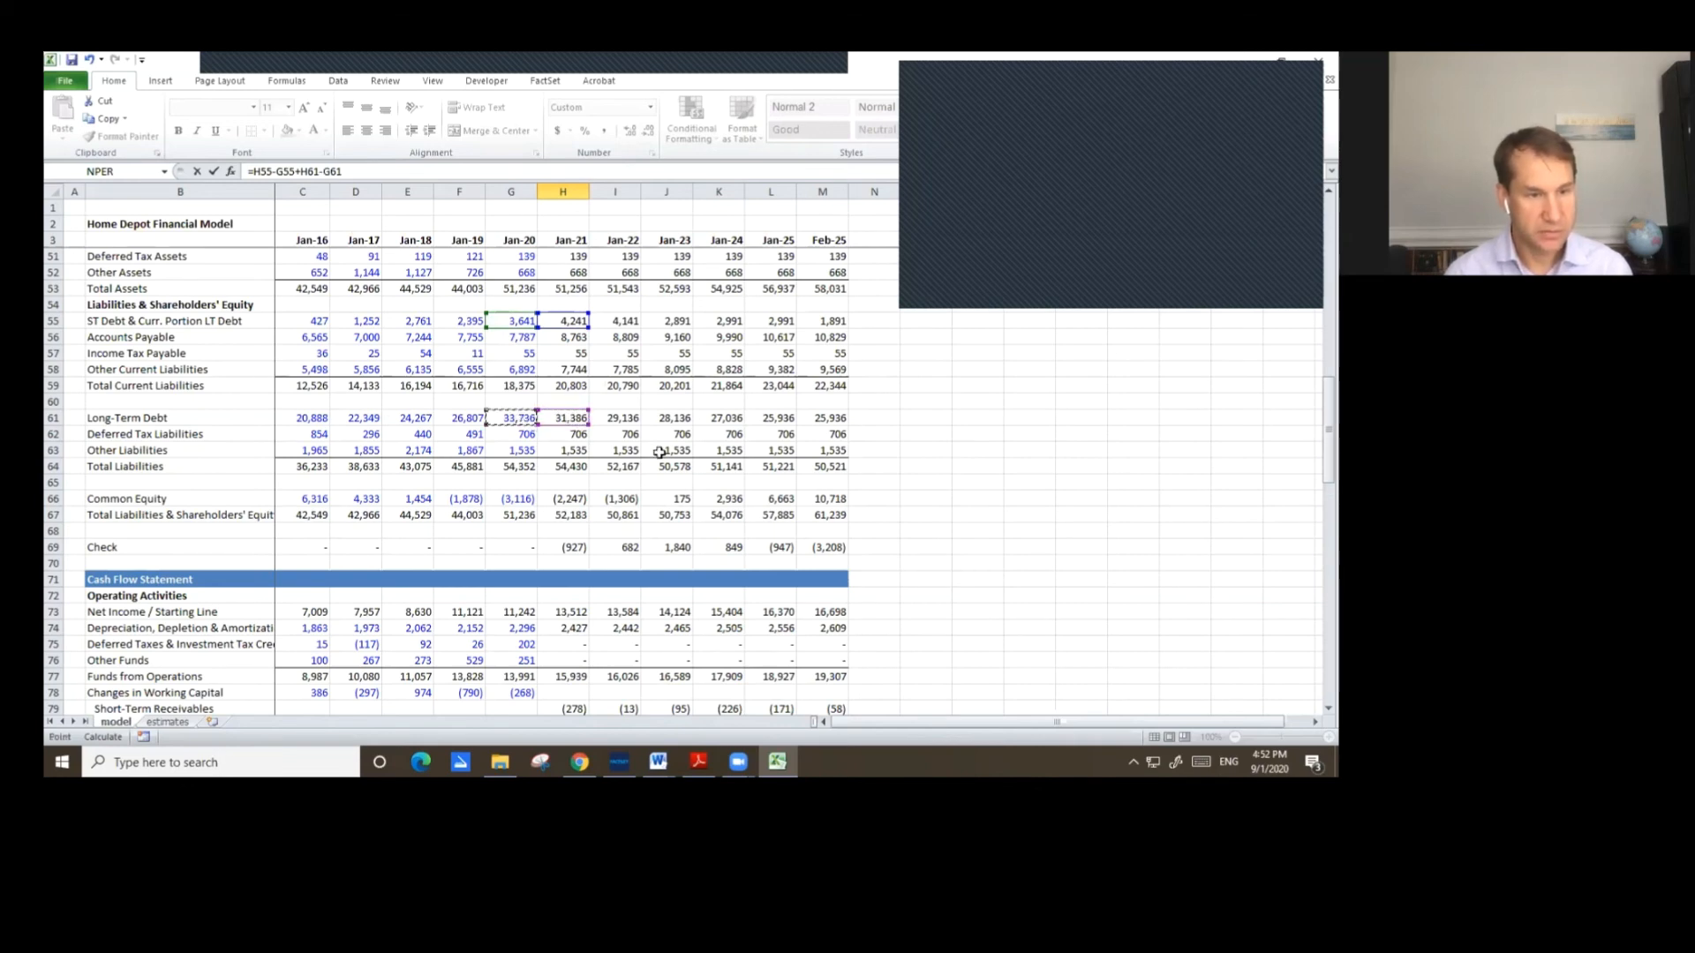
key("Return")
Copy the Jan-21 Issuance/Reduction of Debt formula across through Feb-25.
scroll(727, 427, "down", 3)
key("Up")
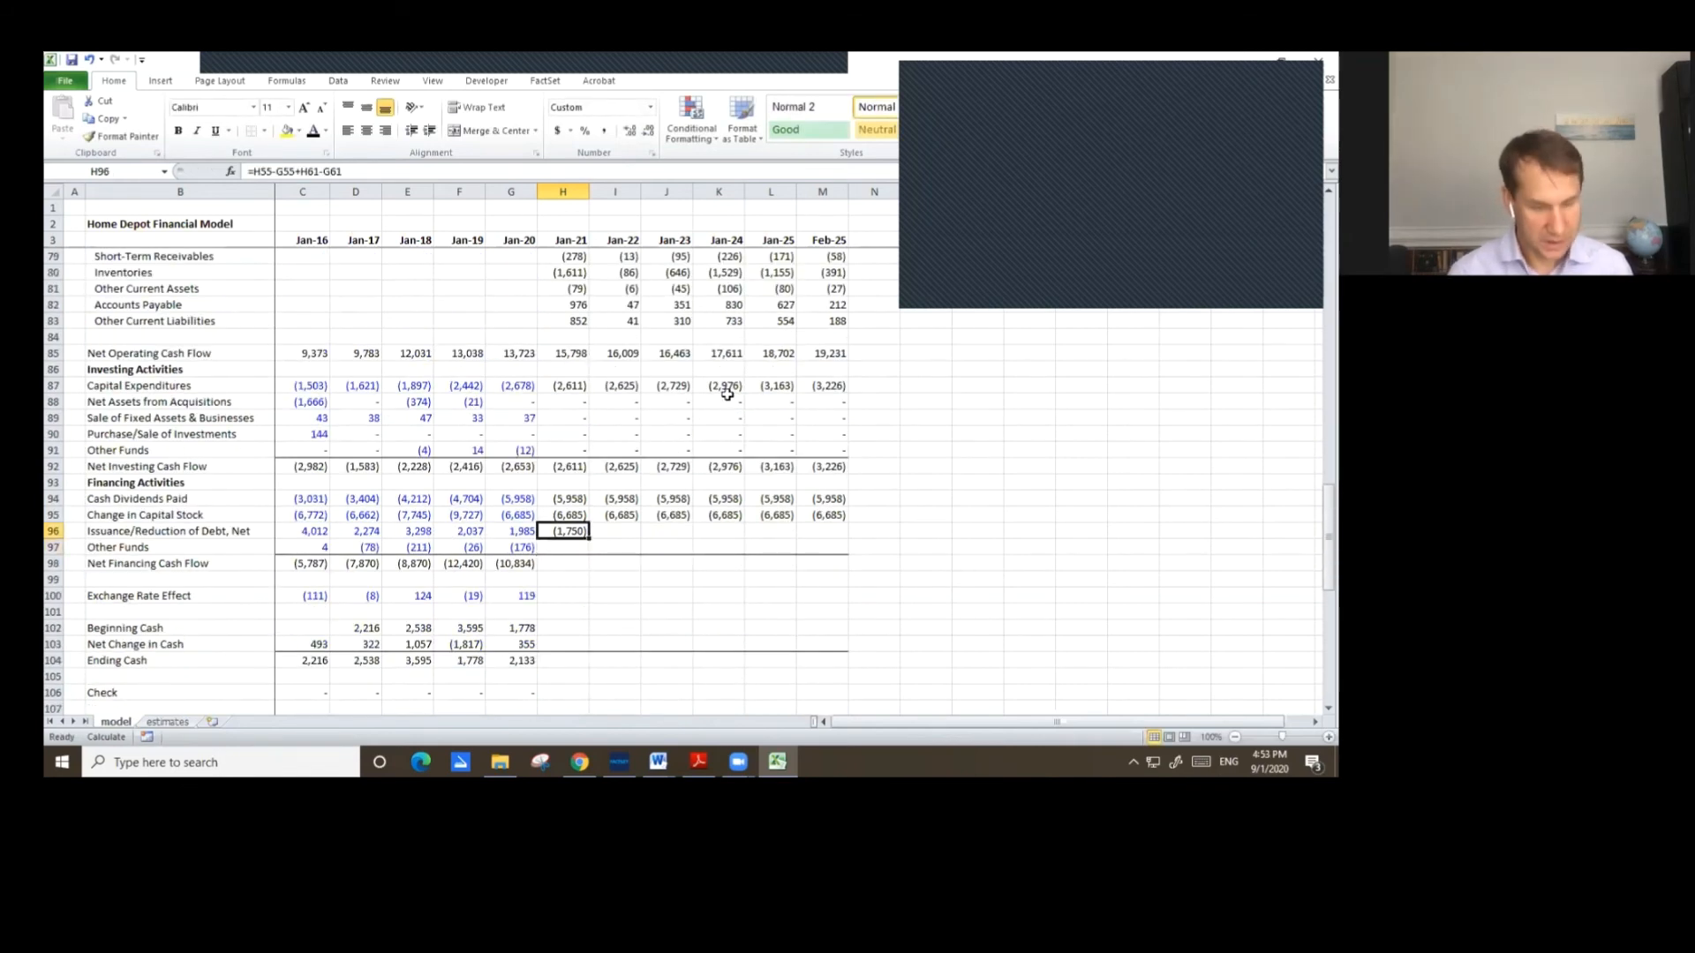
key("ctrl+c")
key("shift+Right")
key("shift+Right")
key("shift+Right")
key("shift+Right")
key("shift+Right")
key("ctrl+v")
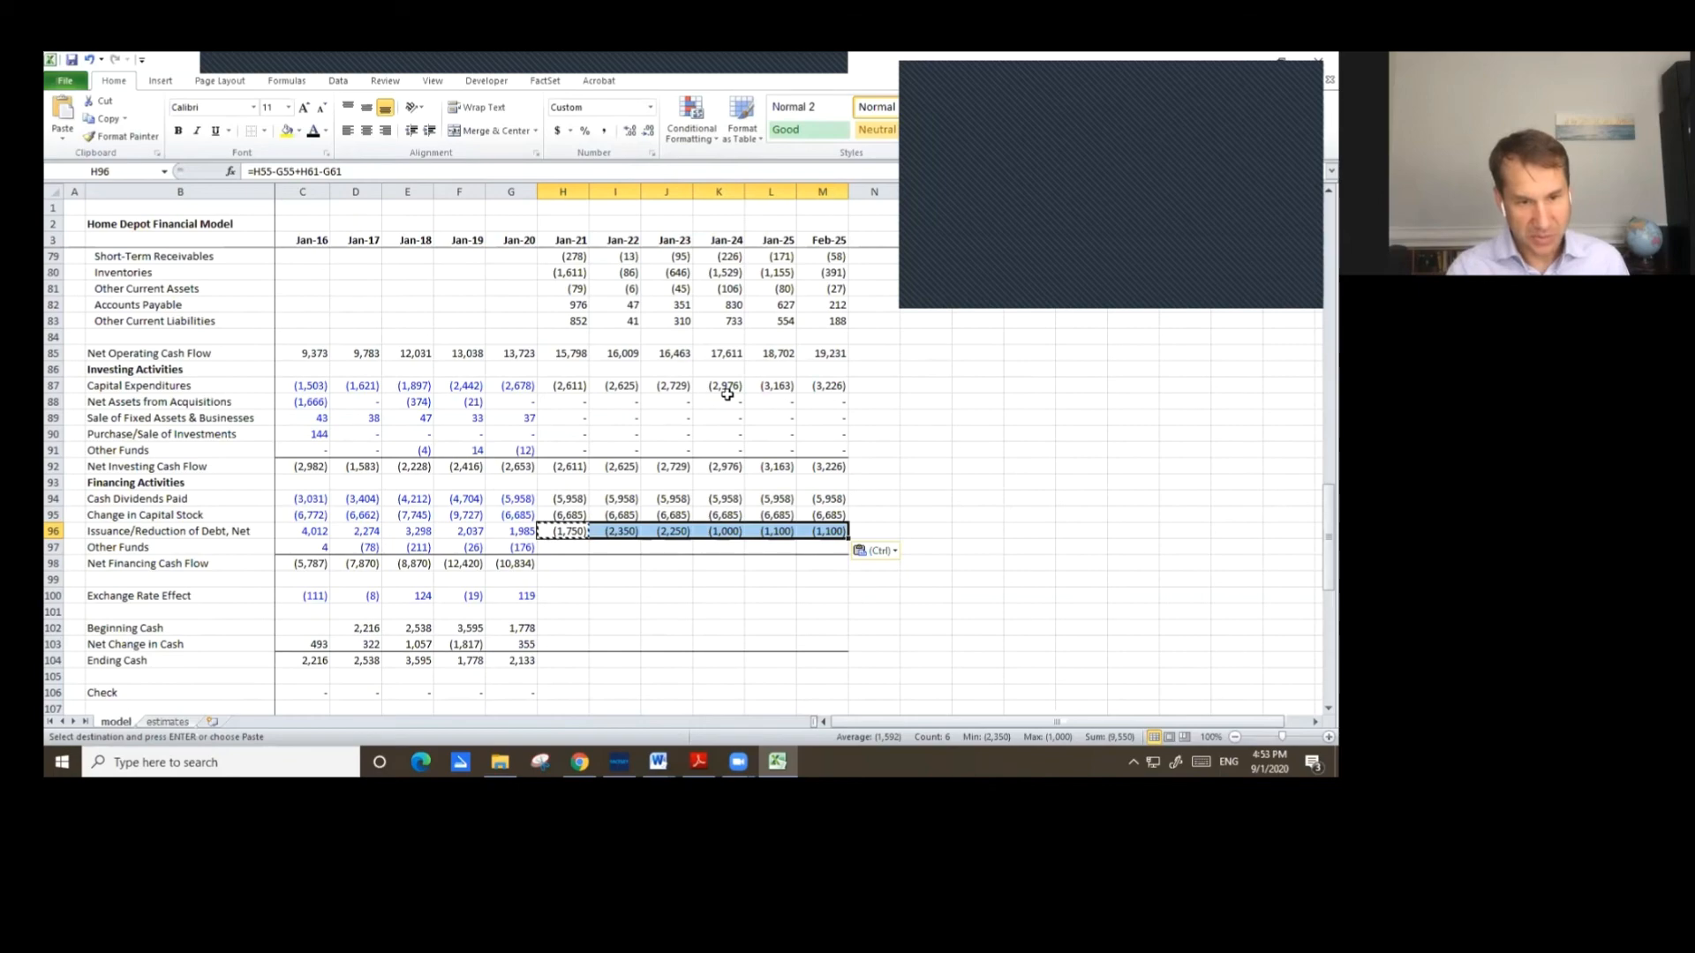
Enter 0 for Jan-21 Other Funds and copy the Jan-20 Net Financing Cash Flow formula into Jan-21.
scroll(727, 395, "up", 20)
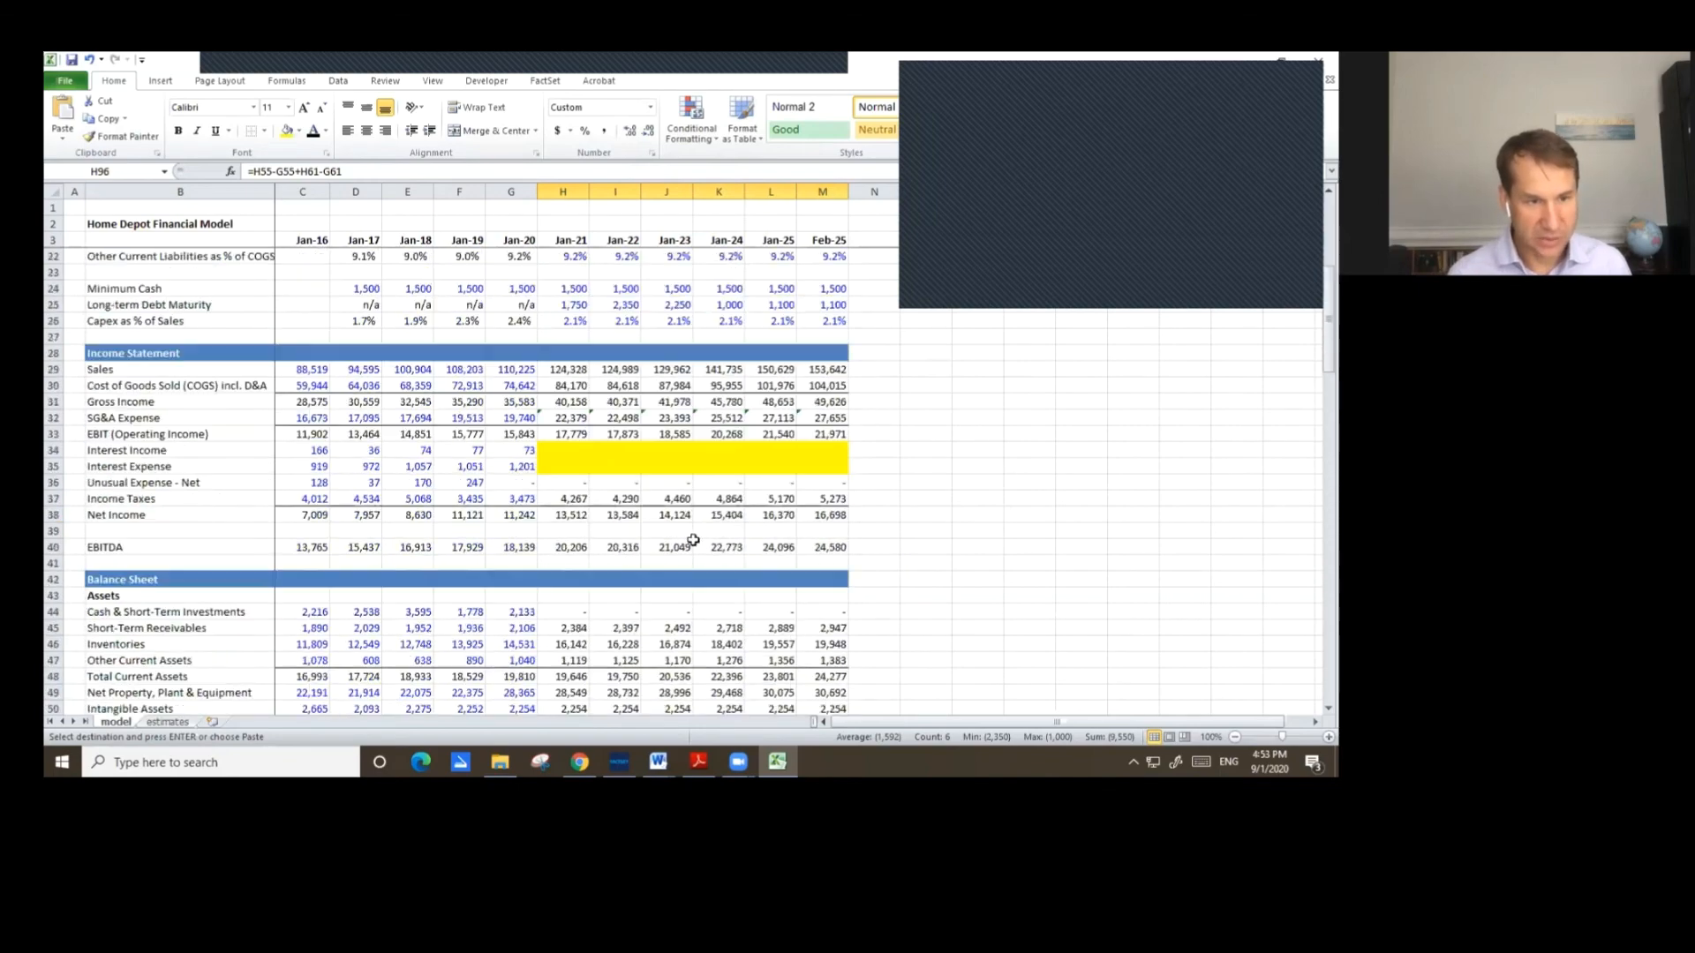
scroll(709, 531, "up", 2)
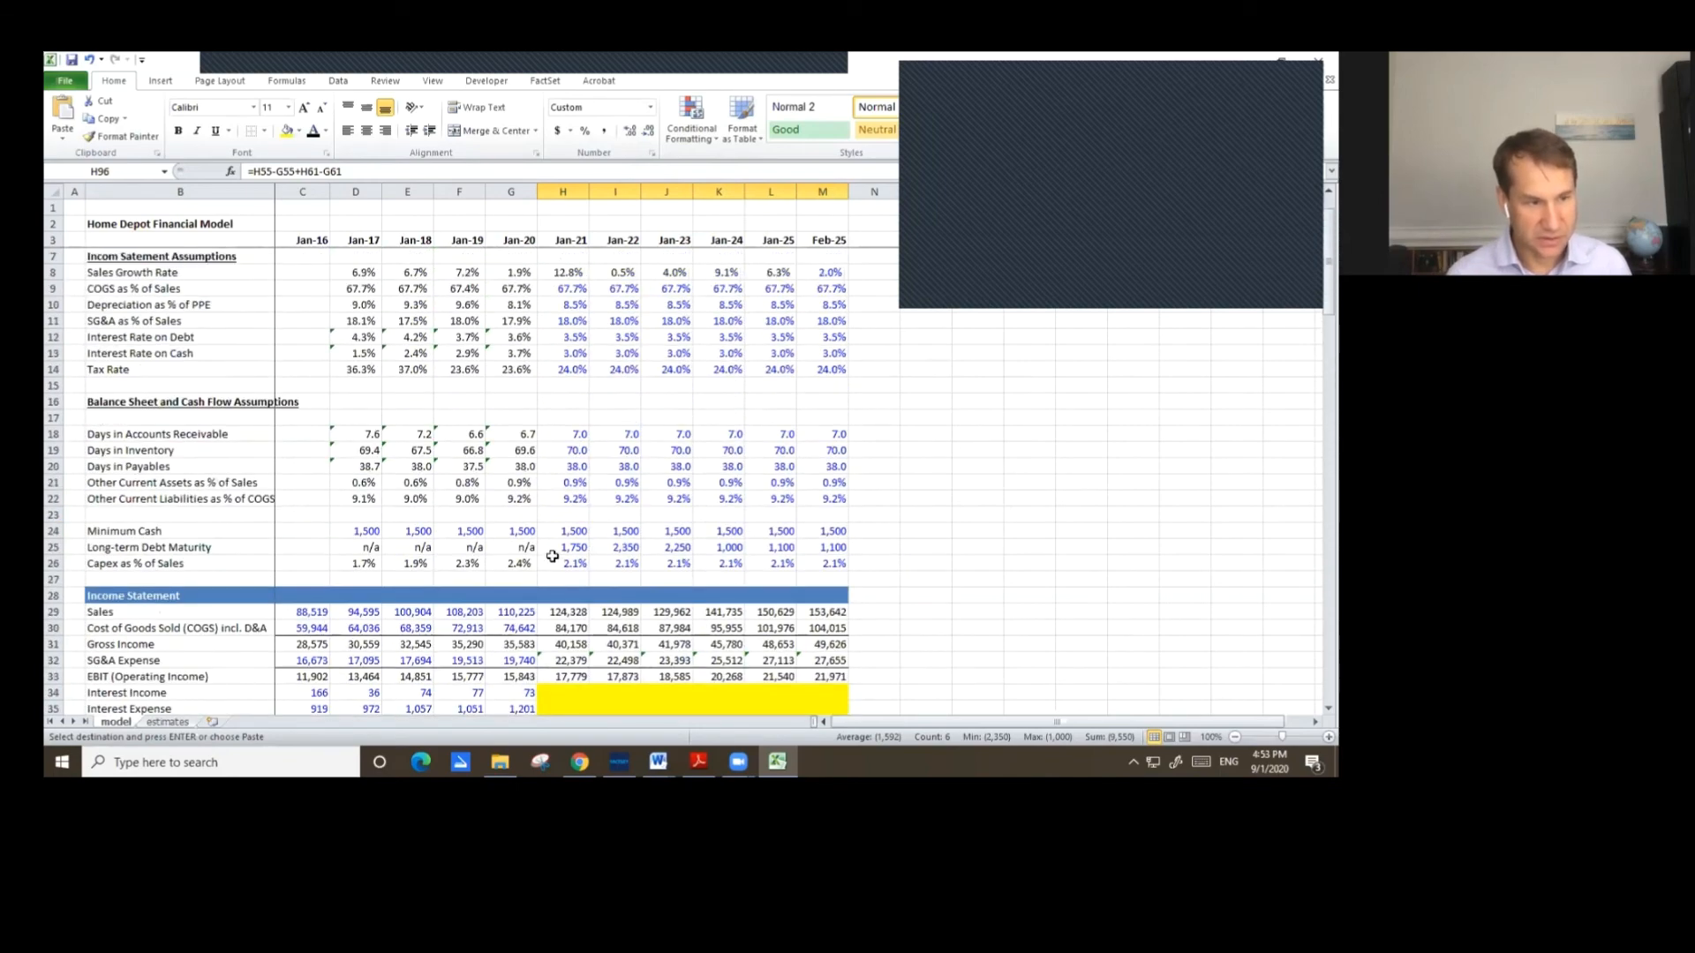
scroll(747, 535, "down", 20)
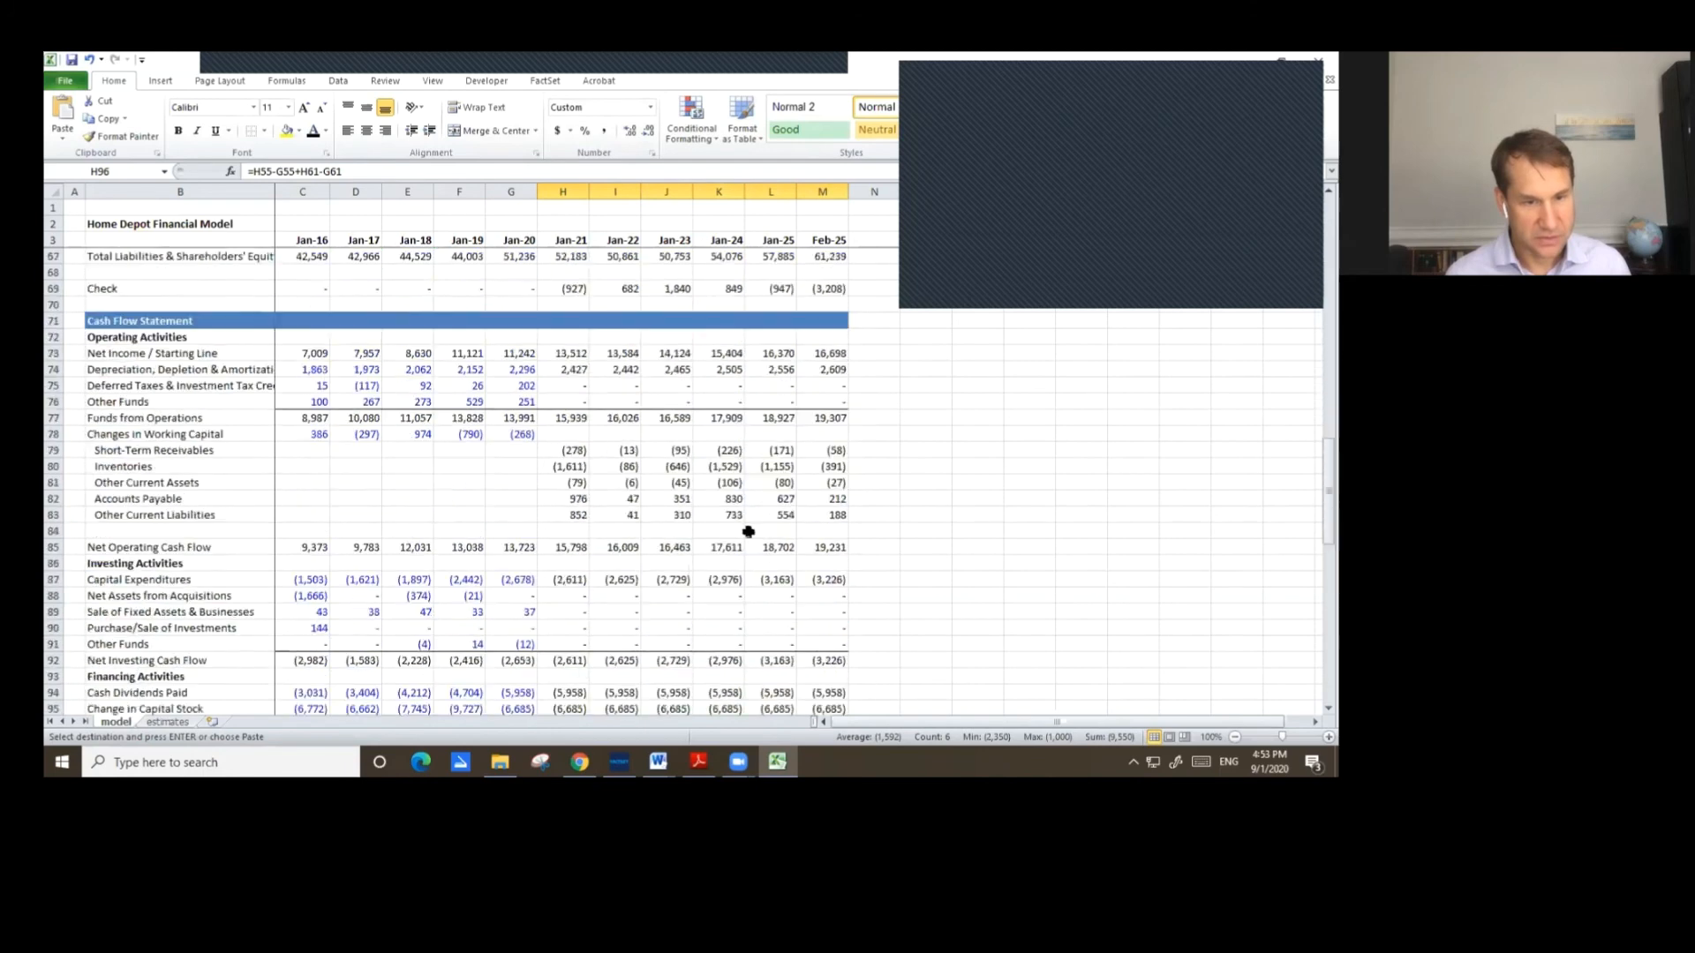
scroll(746, 535, "down", 3)
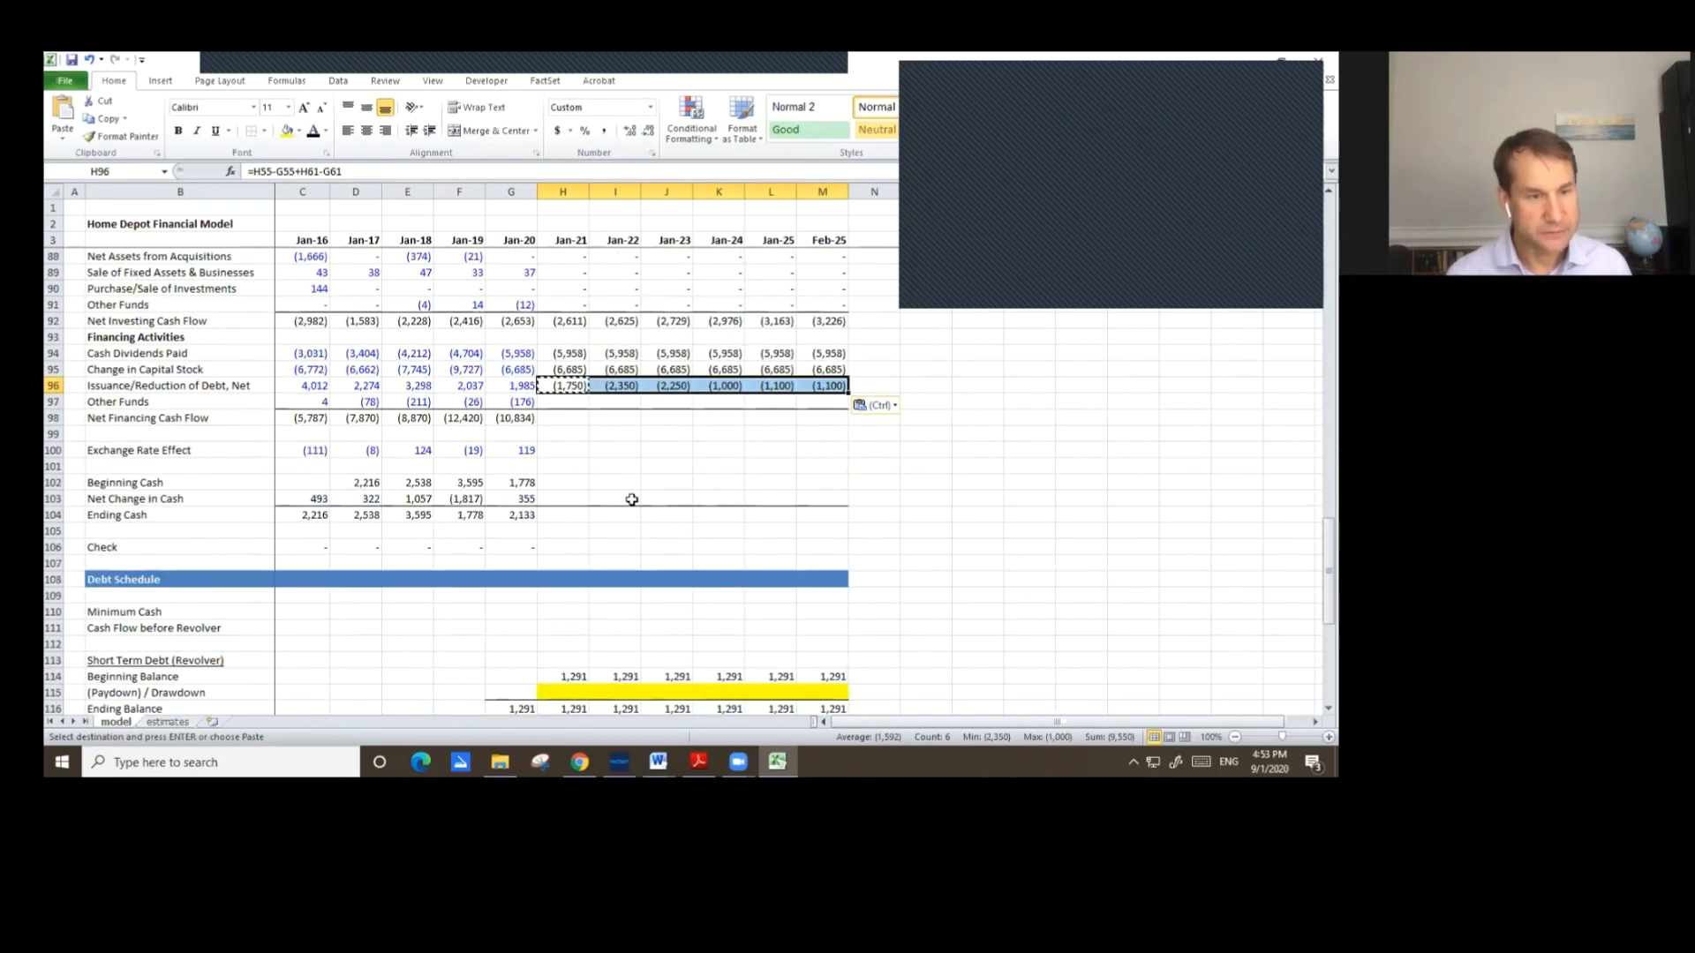
left_click(552, 404)
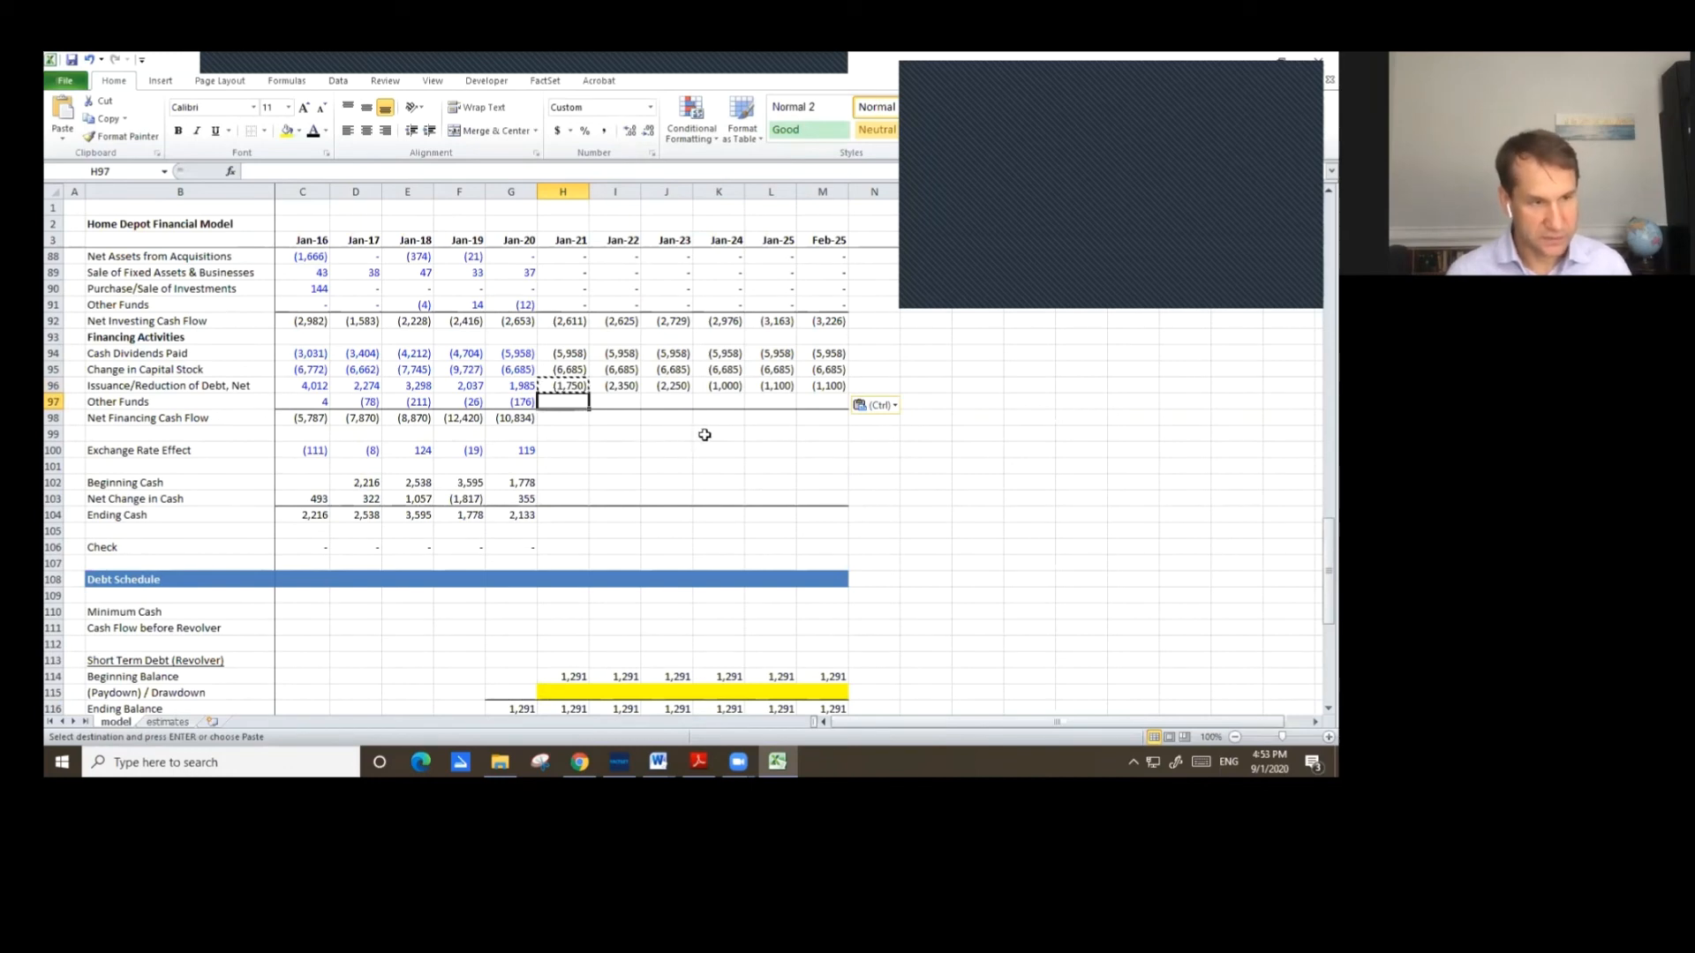
type("0")
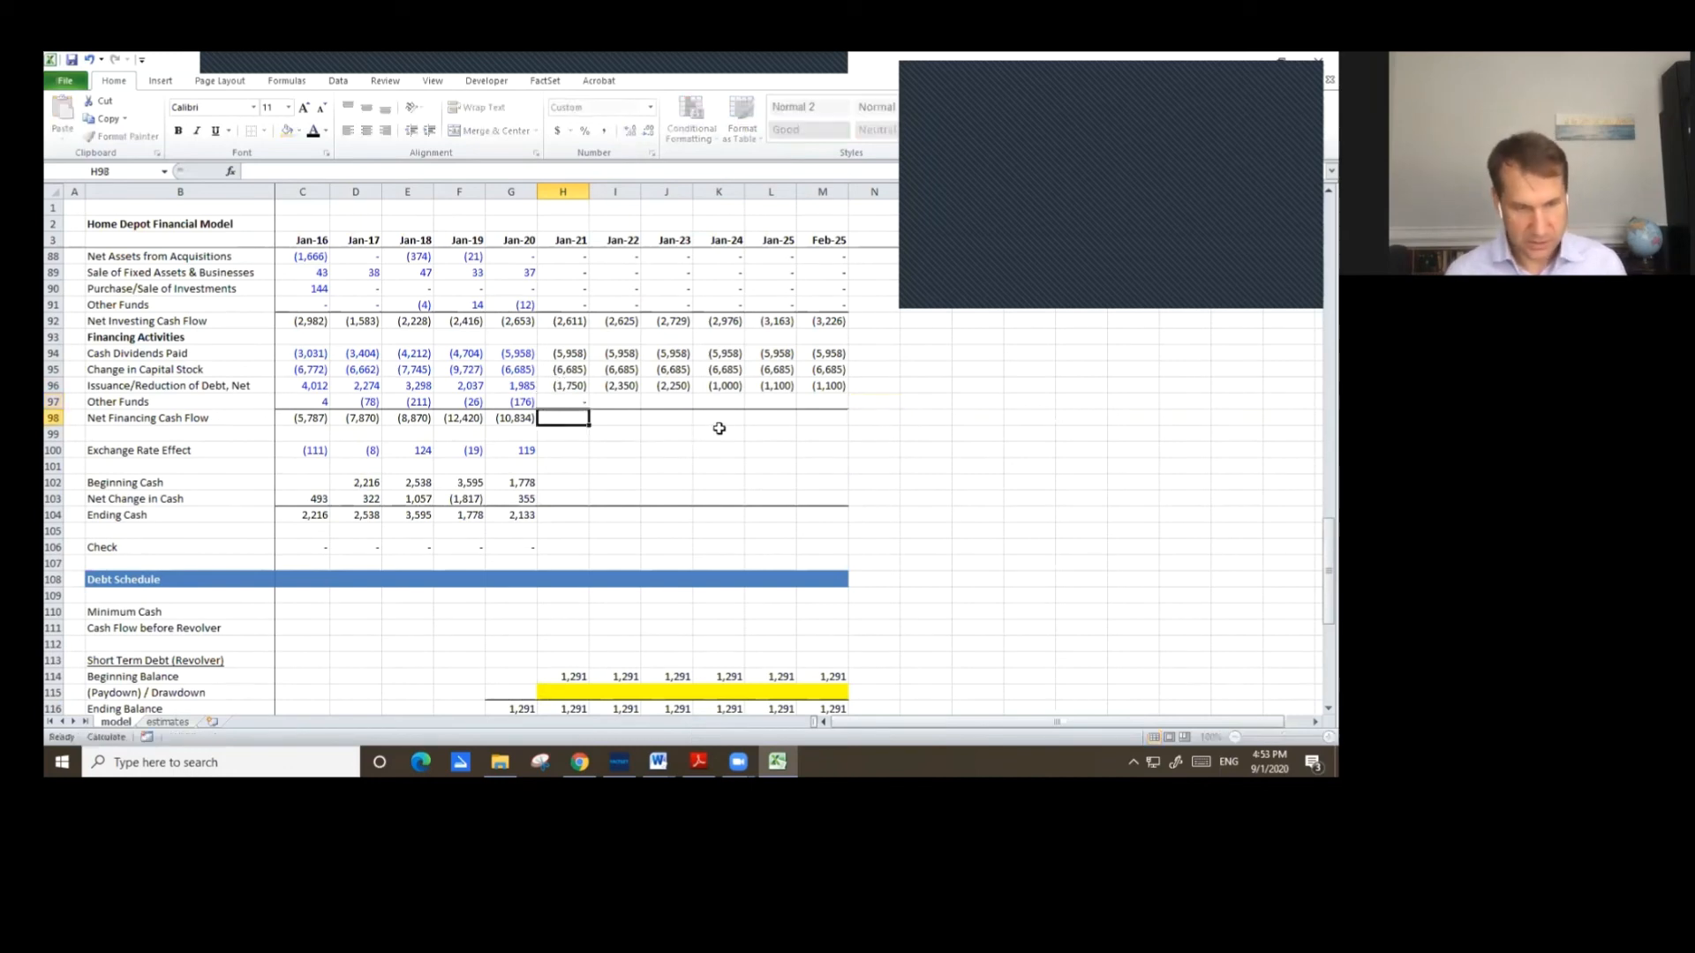
key("ctrl+Return")
key("Right")
key("Left")
key("Down")
key("Left")
key("ctrl+c")
key("Right")
key("ctrl+v")
Copy Jan-21 Other Funds and Net Financing Cash Flow across through Feb-25.
key("Up")
key("shift+Down")
key("ctrl+c")
key("shift+Right")
key("shift+Right")
key("shift+Right")
key("shift+Right")
key("shift+Right")
key("ctrl+v")
Enter 0 for Jan-21 Exchange Rate Effect and copy it across through Feb-25.
key("Down")
key("Down")
key("Down")
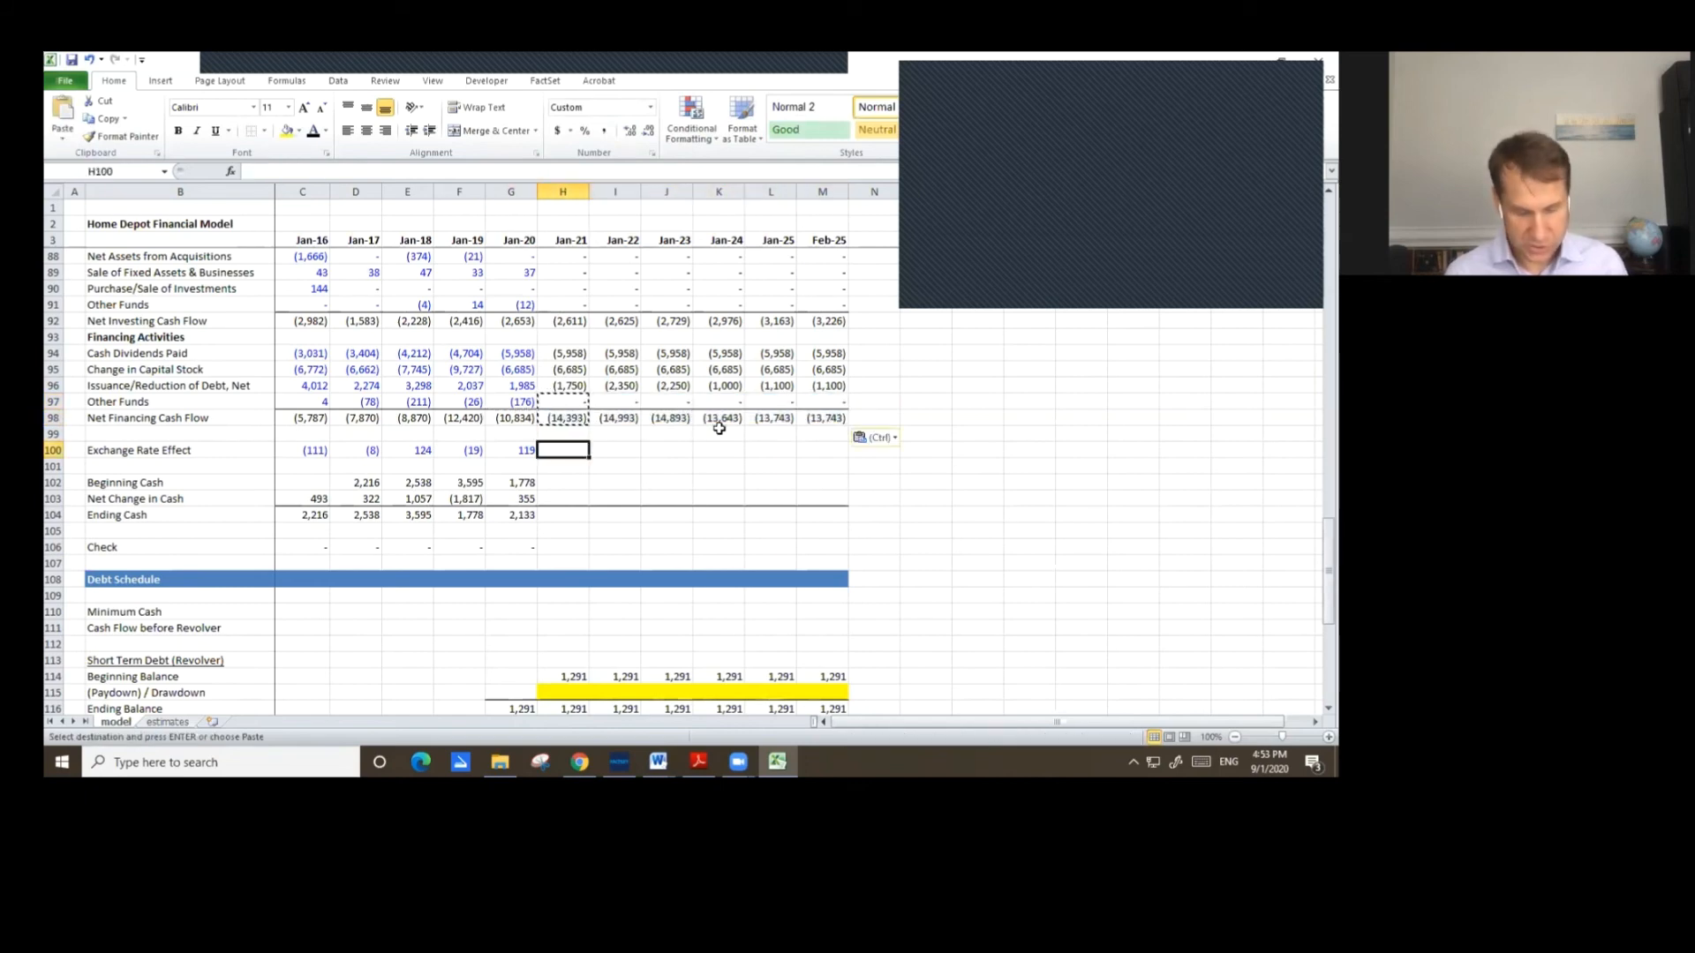
type("0")
key("Return")
key("Up")
key("ctrl+c")
key("shift+Right")
key("shift+Right")
key("shift+Right")
key("shift+Right")
key("shift+Right")
key("ctrl+v")
key("Escape")
Copy the Jan-20 Beginning Cash, Net Change in Cash, Ending Cash and Check formulas across through Feb-25.
key("Down")
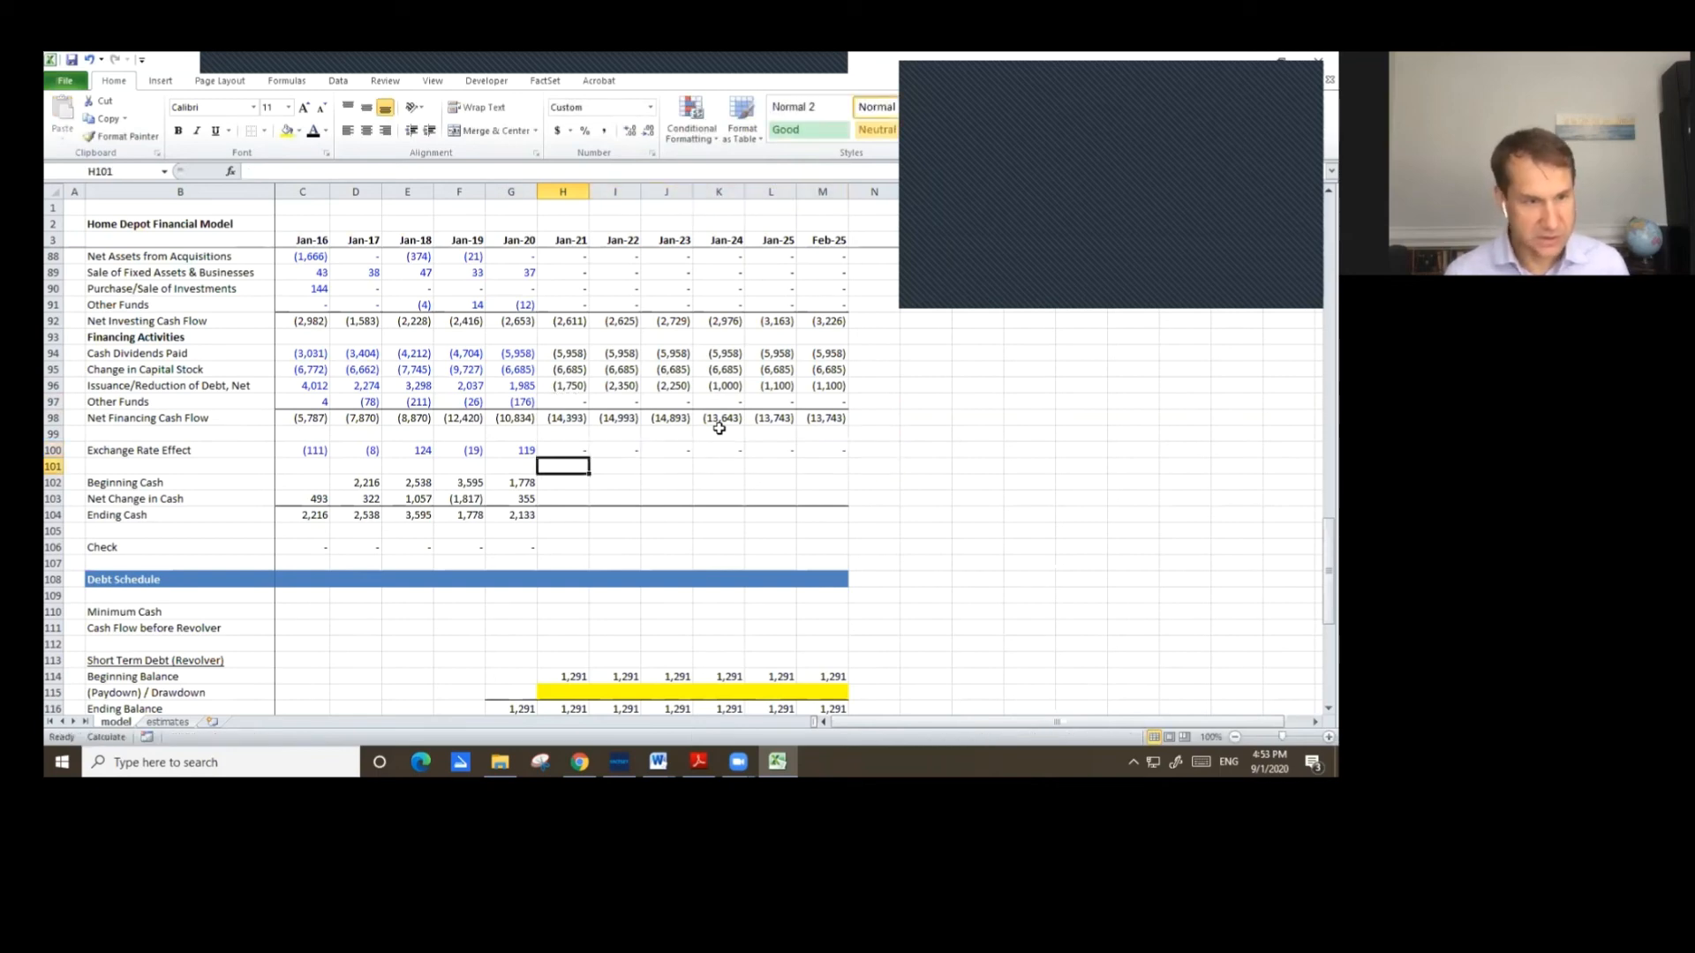
key("Down")
key("Left")
key("Down")
key("Down")
key("Up")
key("Up")
key("shift+Down")
key("shift+Down")
key("shift+Down")
key("shift+Down")
key("ctrl+c")
key("shift+Right")
key("shift+Right")
key("shift+Right")
key("shift+Right")
key("shift+Right")
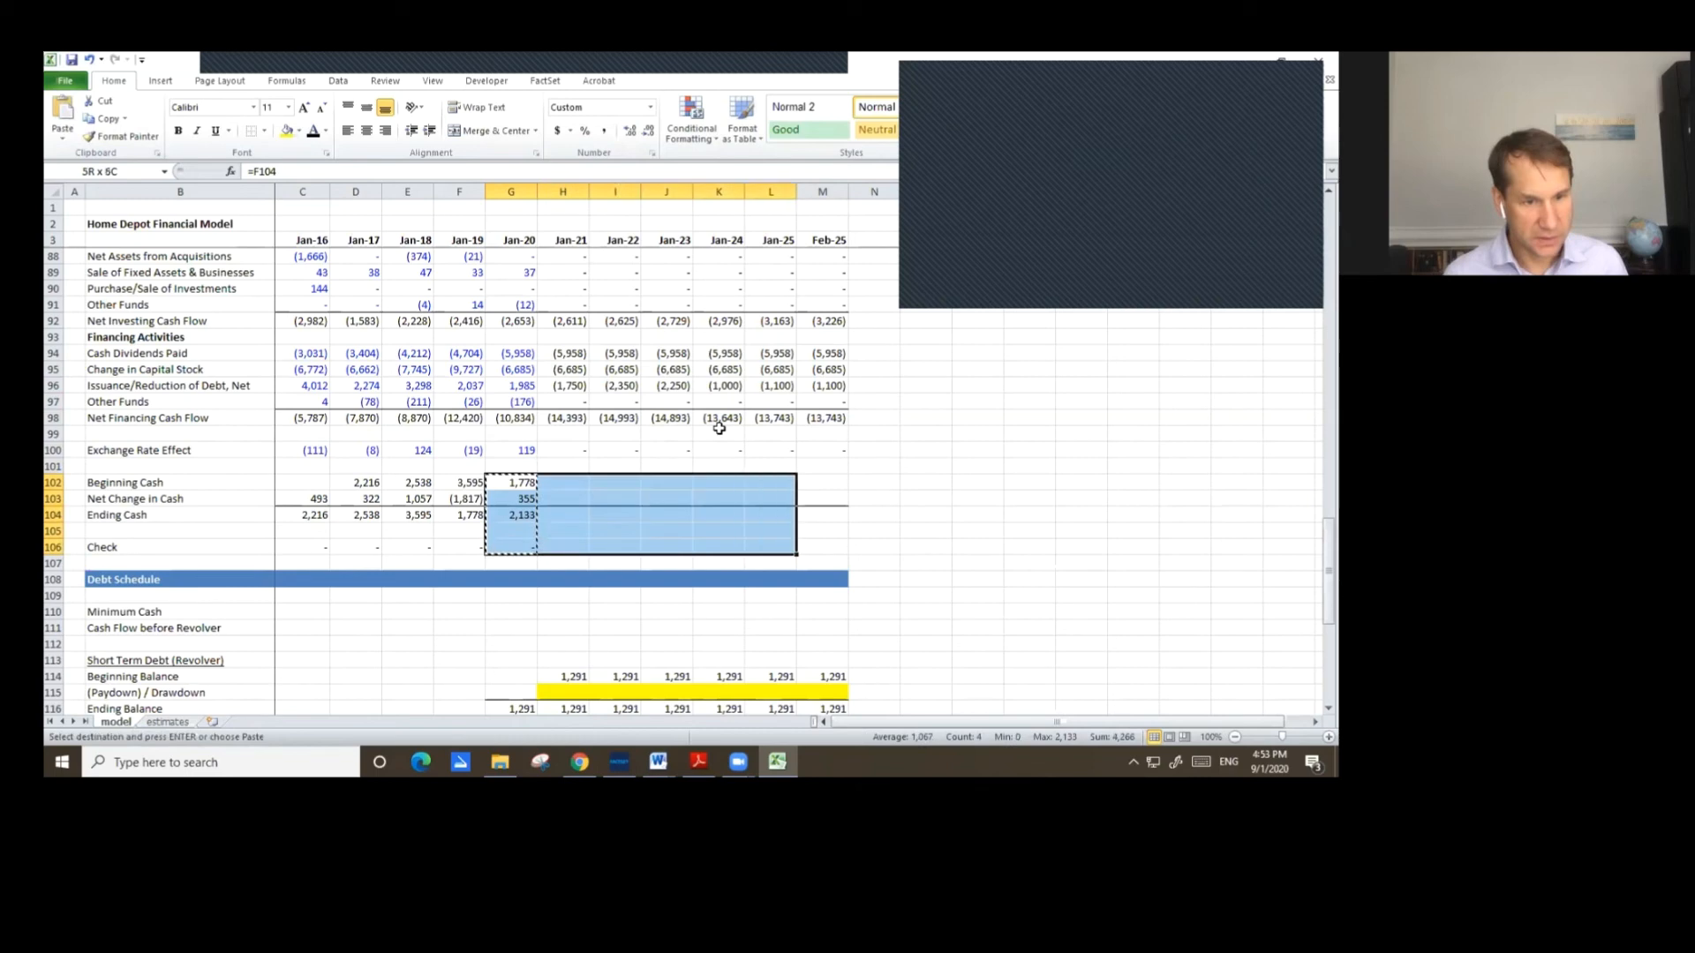
key("shift+Right")
key("ctrl+v")
key("Escape")
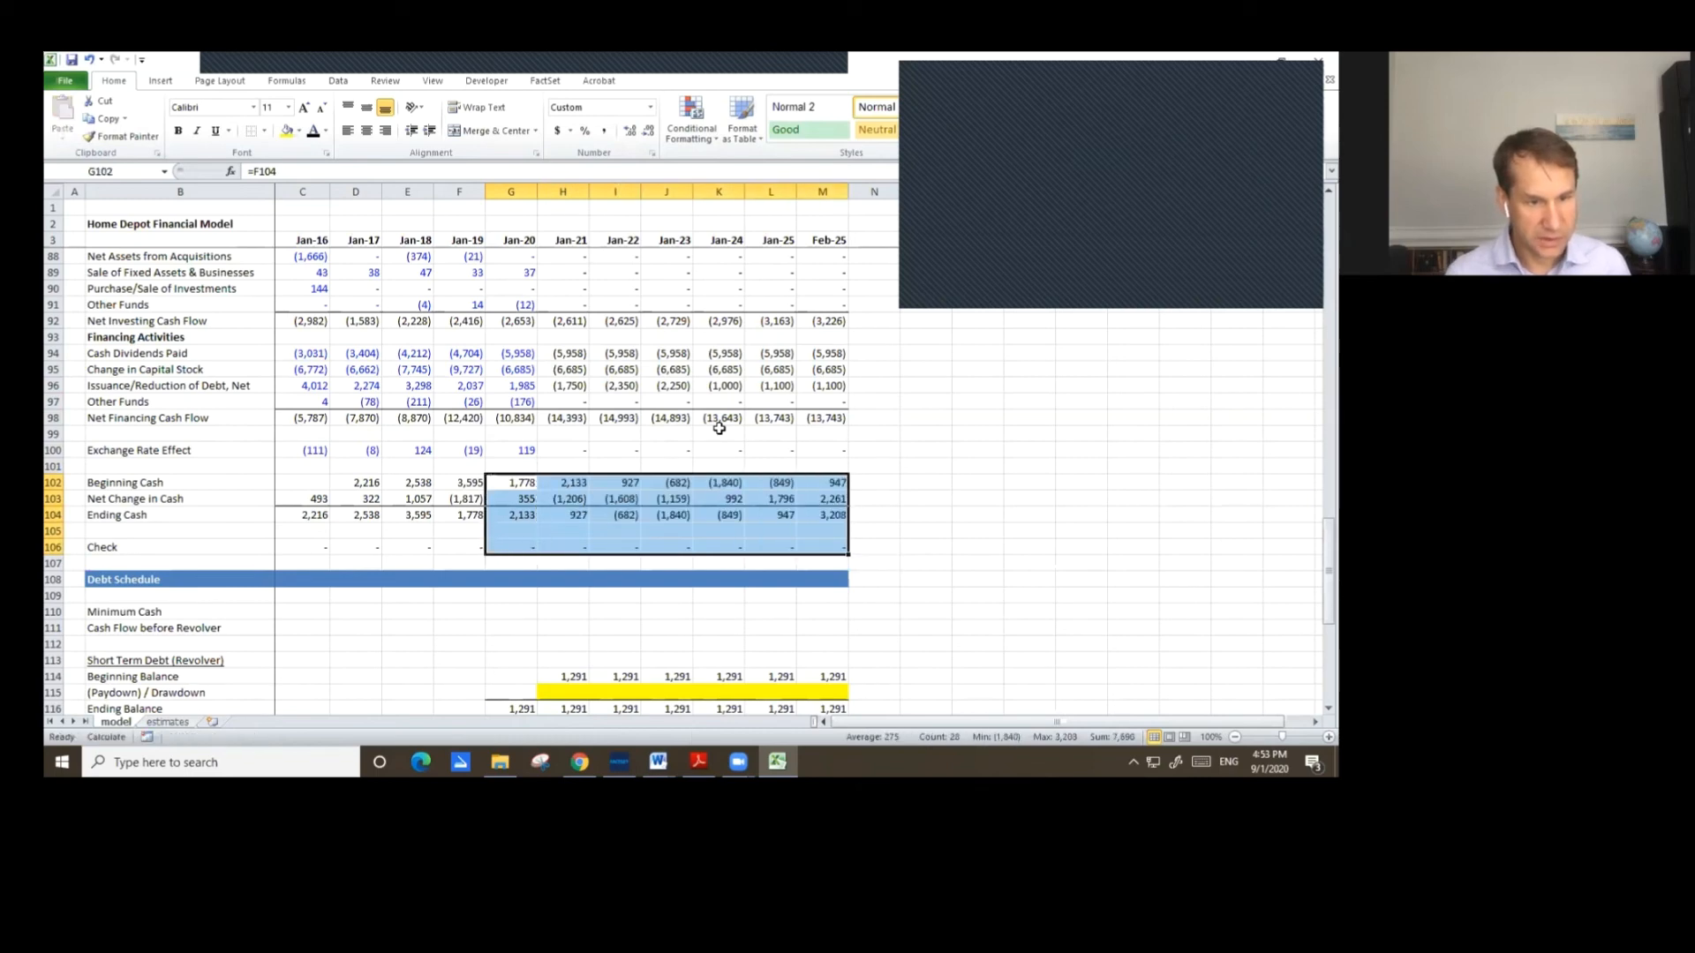
Link Jan-20 Minimum Cash in the Debt Schedule to the Minimum Cash assumption with =G24.
key("Down")
scroll(902, 311, "down", 3)
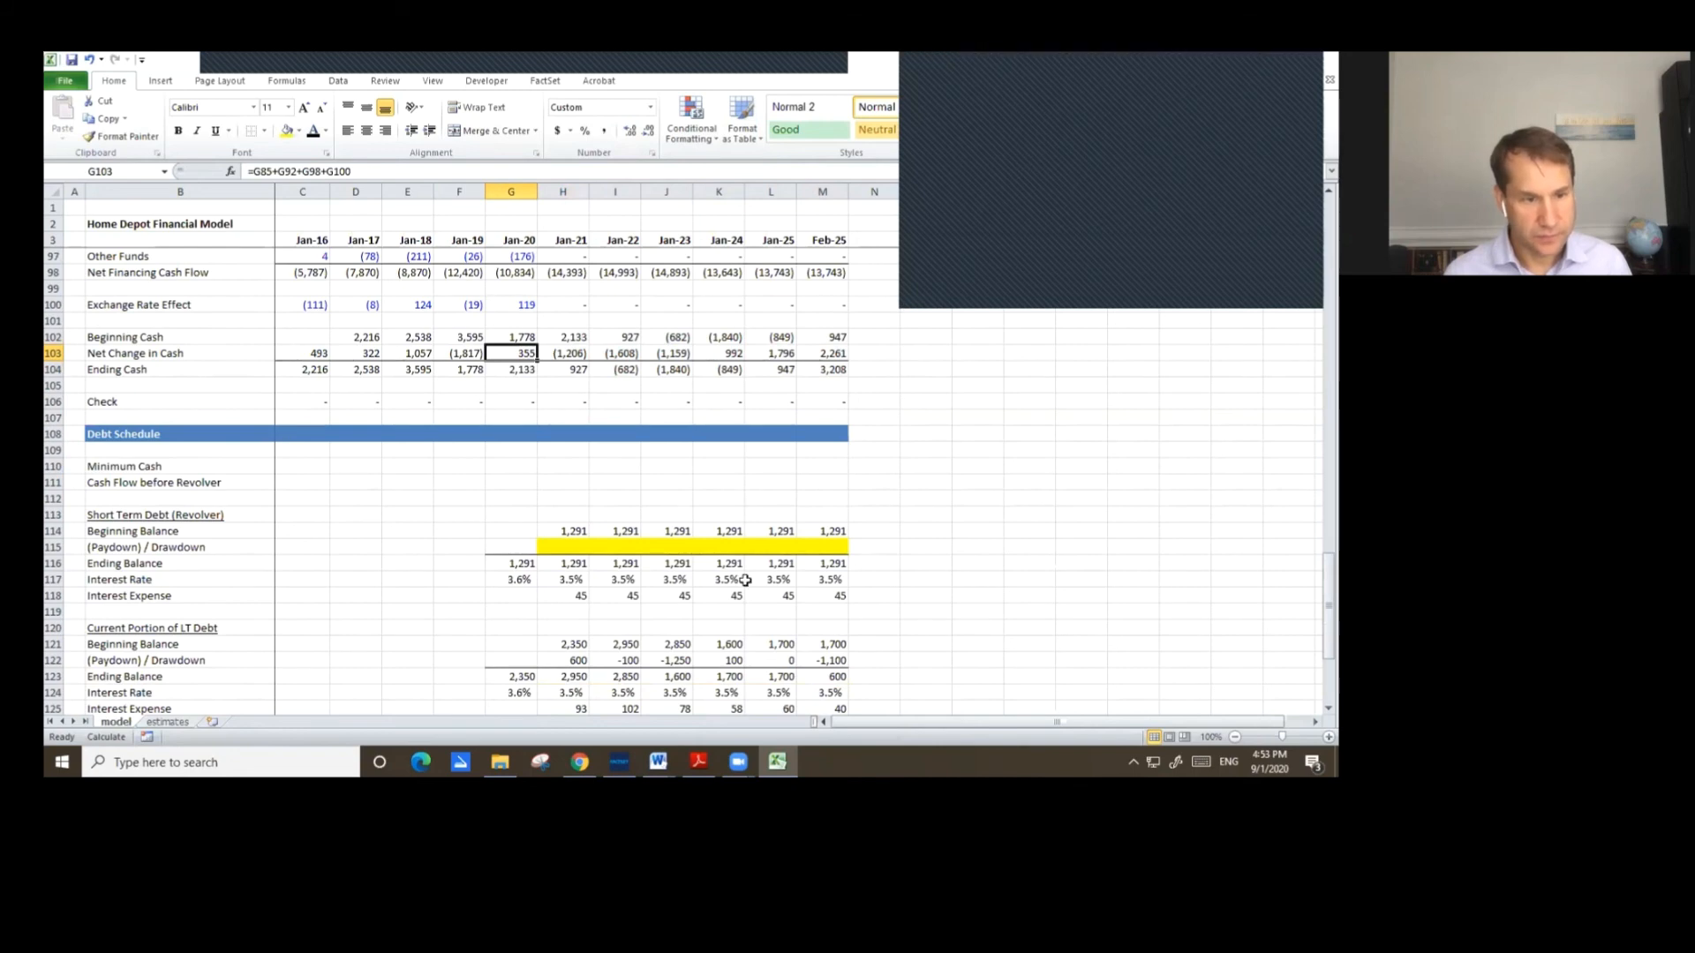
scroll(688, 553, "down", 3)
scroll(684, 543, "down", 3)
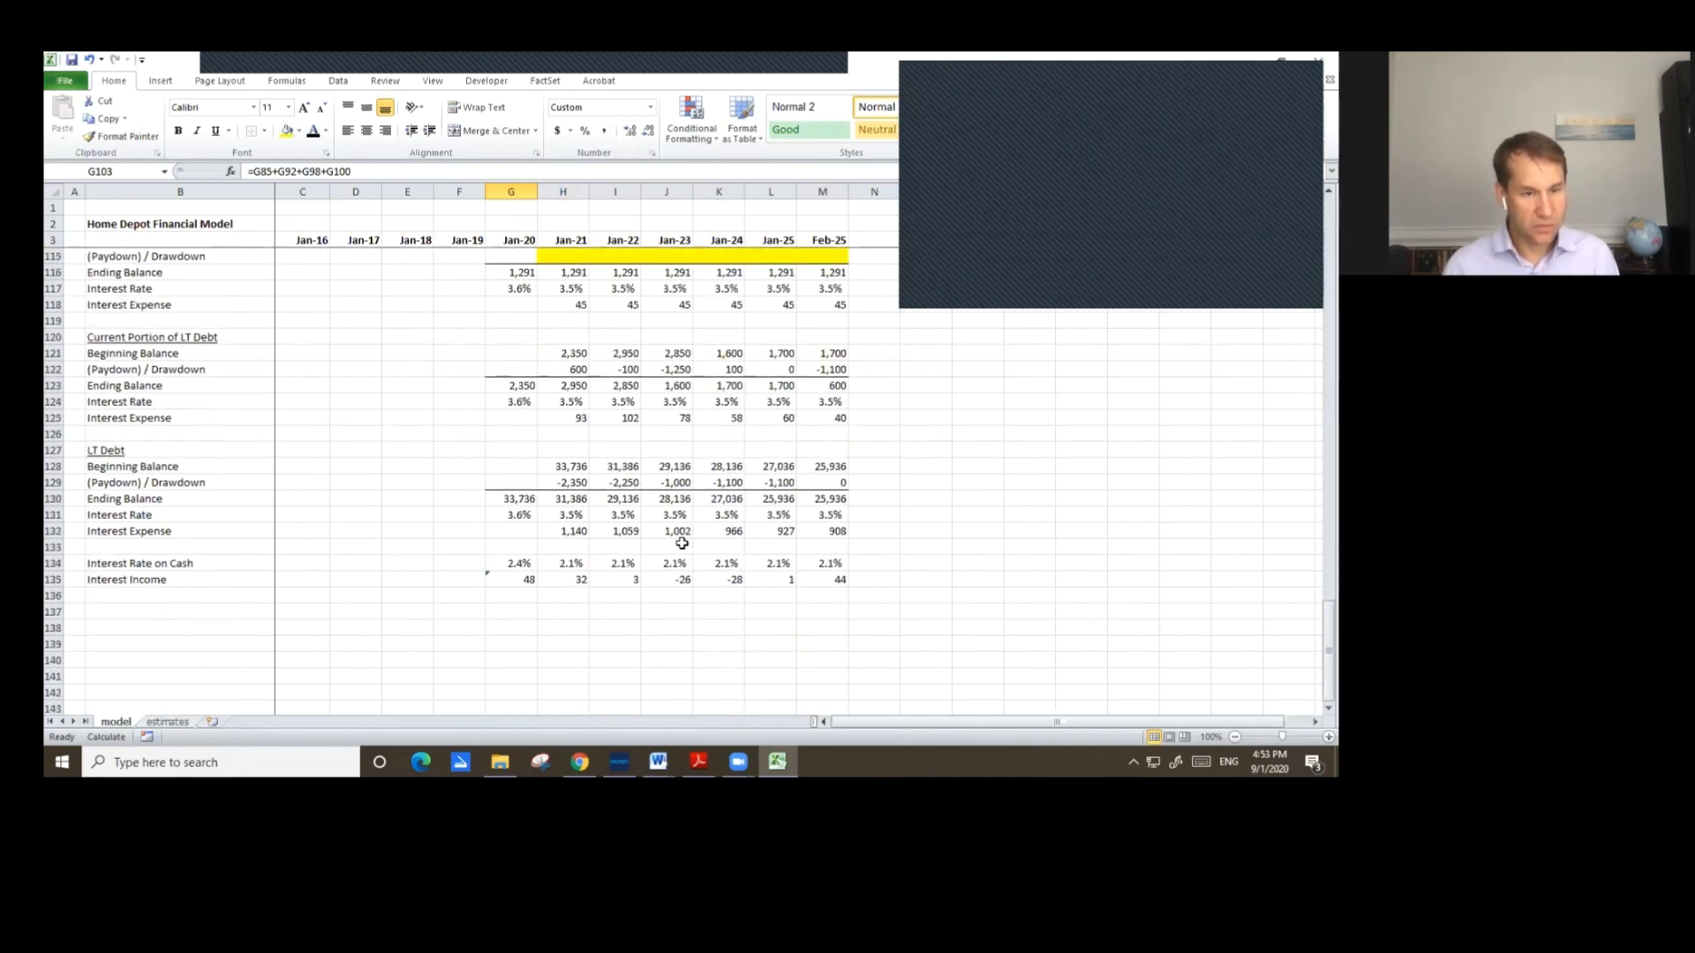
scroll(658, 497, "up", 3)
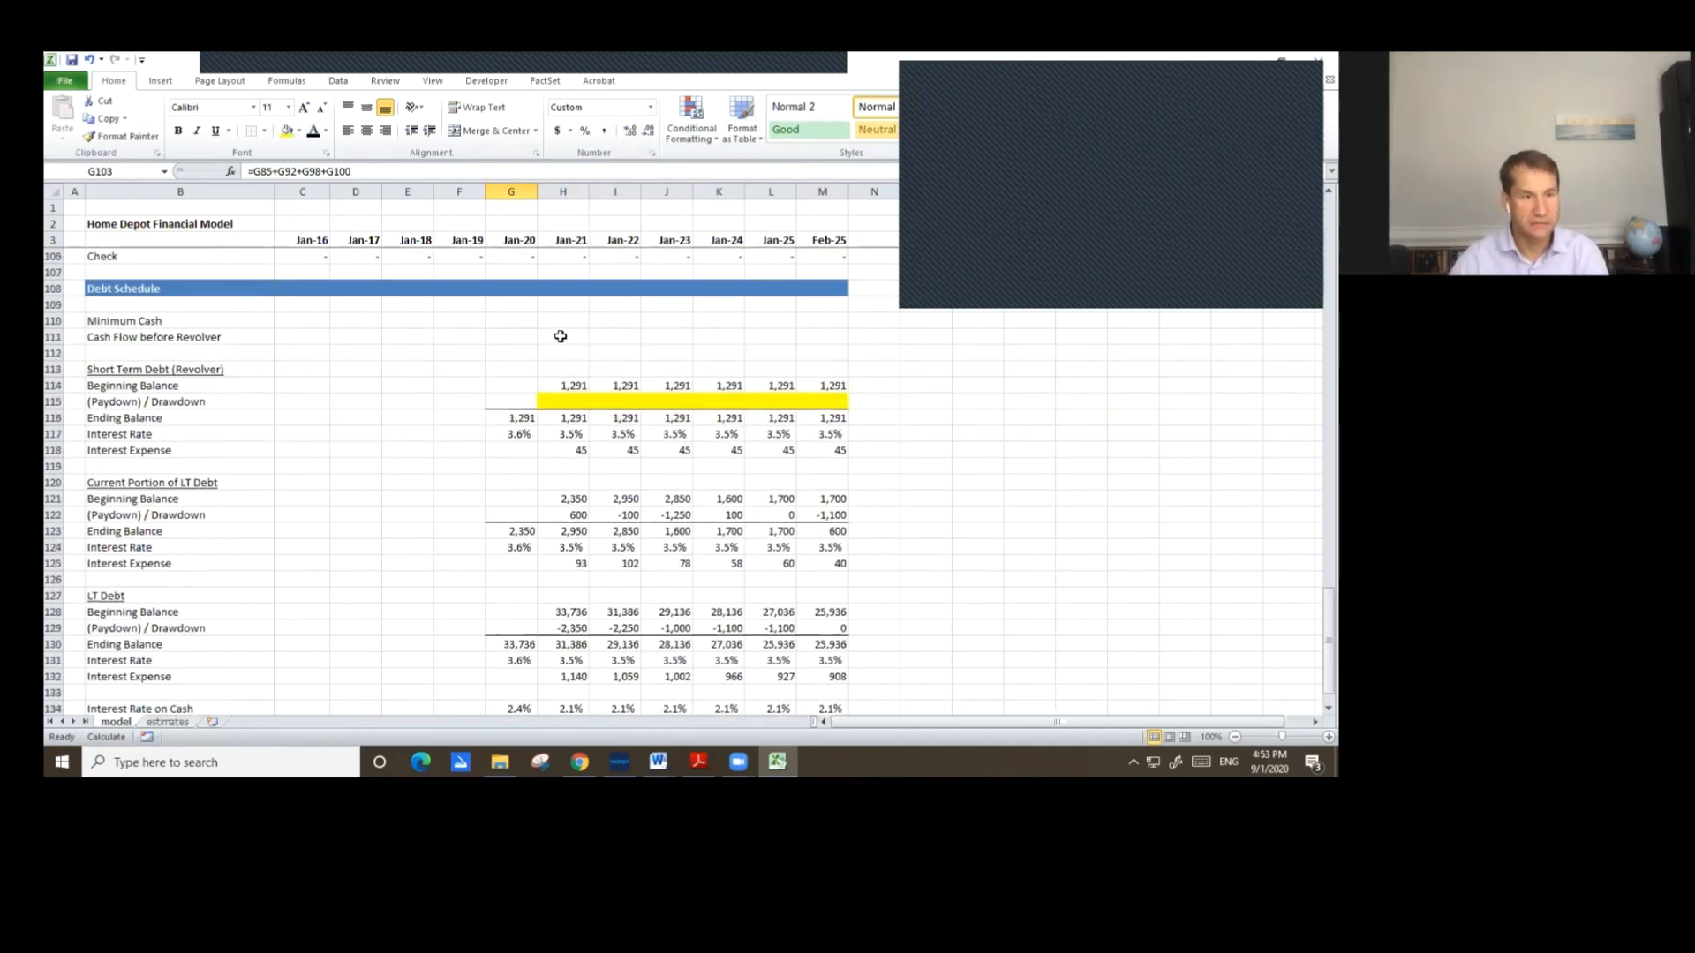
left_click(517, 322)
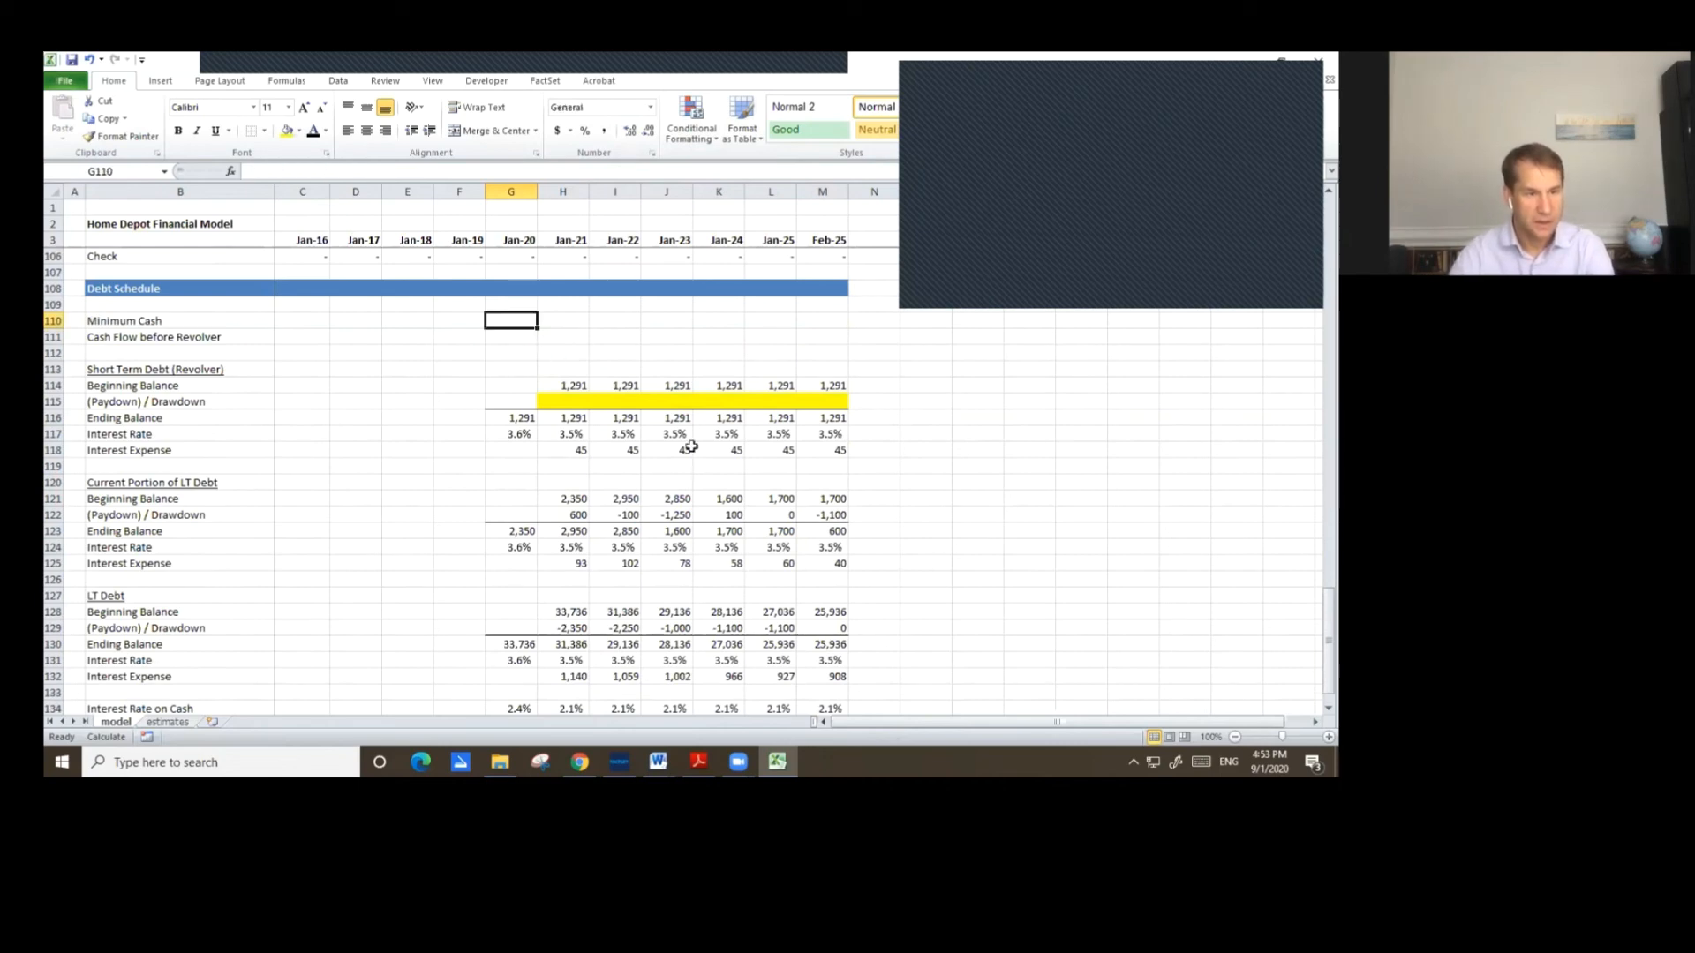
type("=")
key("Page_Up")
key("Page_Up")
key("Page_Up")
key("Page_Up")
key("Down")
key("Down")
key("Down")
key("Down")
key("Down")
key("Down")
key("Down")
key("Down")
key("Down")
key("Down")
key("Down")
key("Down")
key("Down")
key("Down")
key("Down")
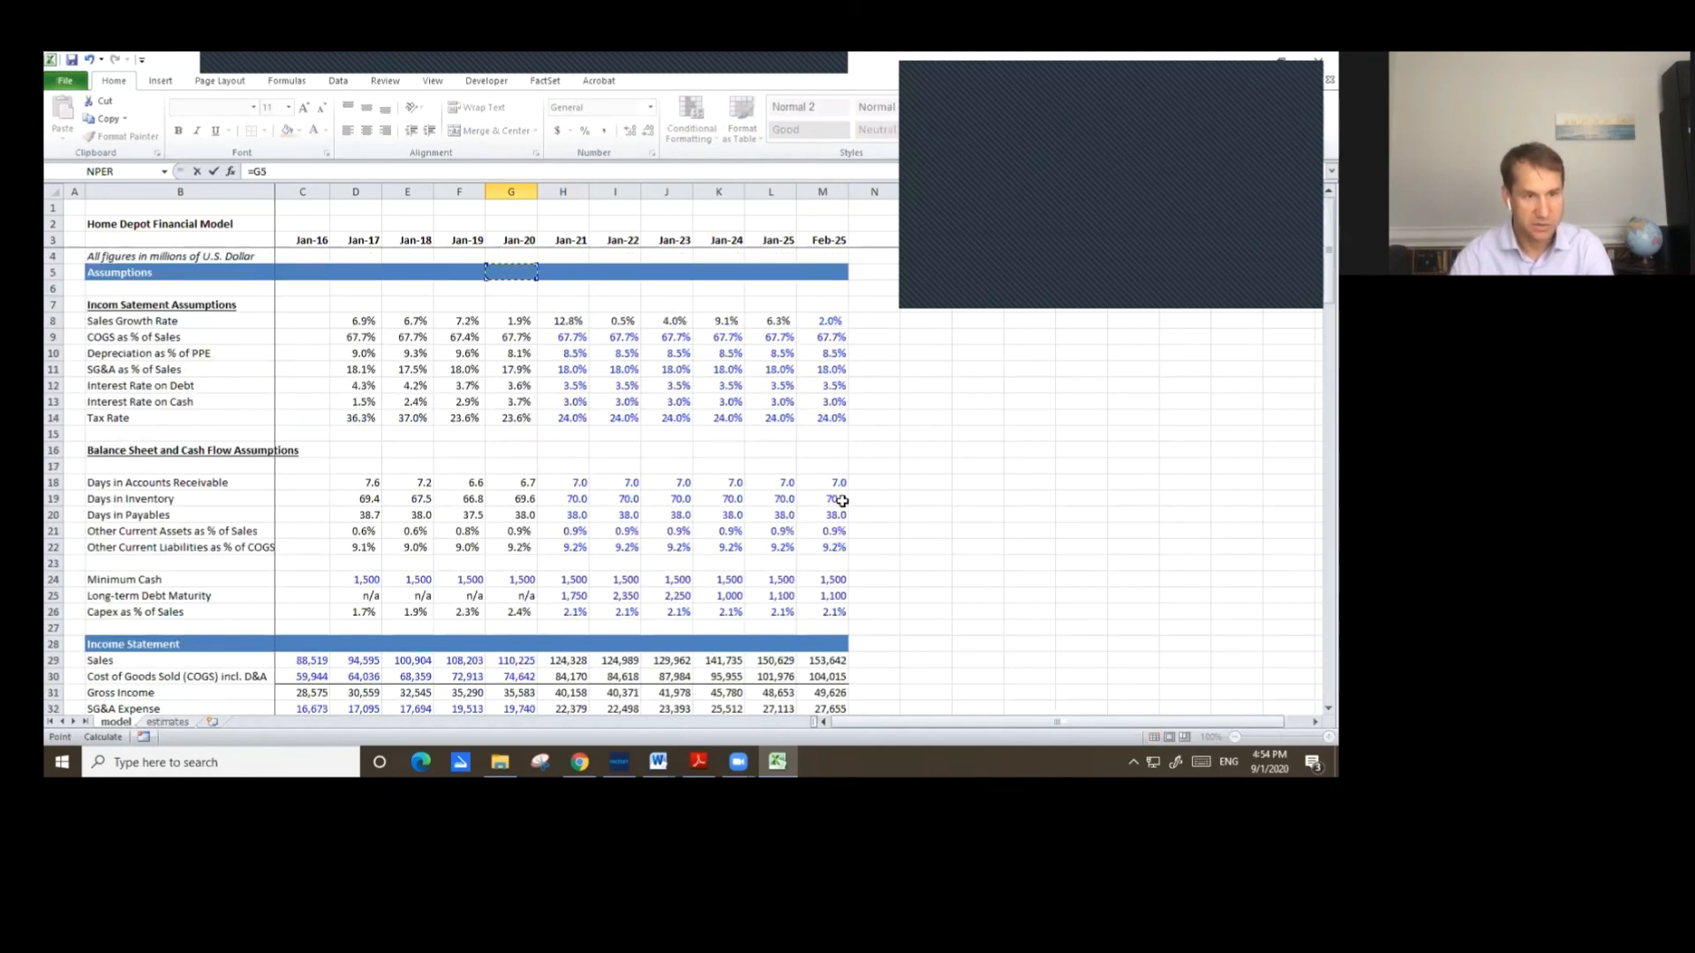
key("Down")
key("Down")
key("Down")
key("Down")
key("Down")
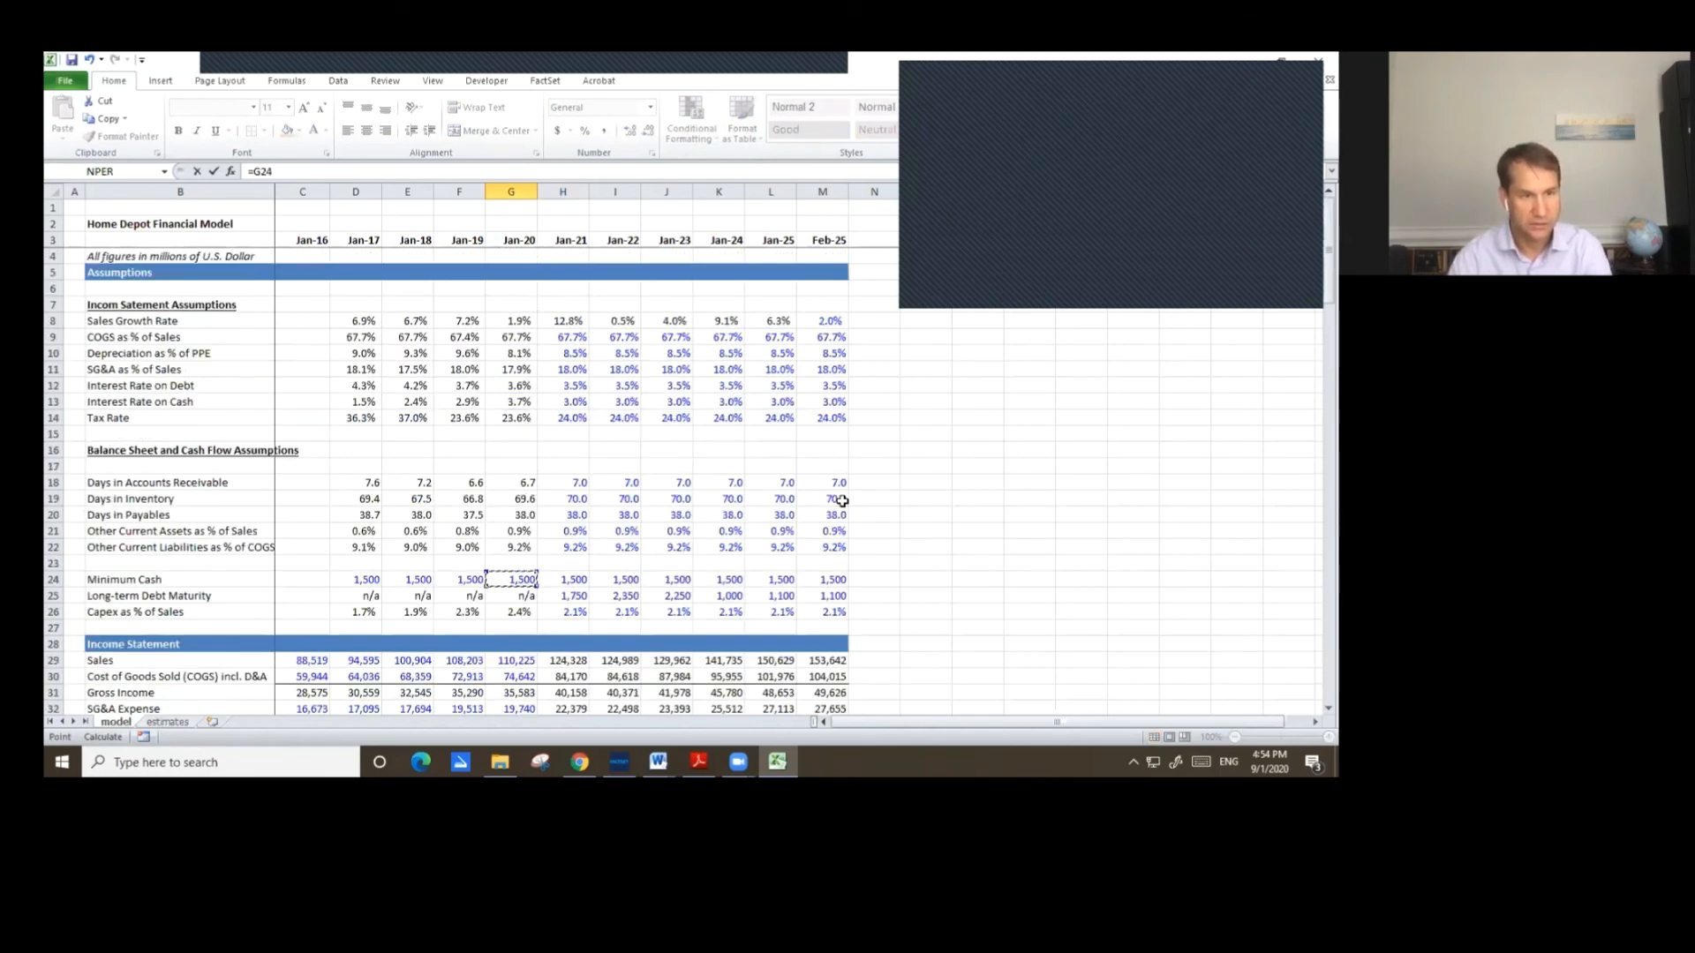
key("Return")
Copy the Debt Schedule Minimum Cash formula across through Feb-25.
key("Up")
key("ctrl+c")
key("shift+Right")
key("shift+Right")
key("shift+Right")
key("shift+Right")
key("shift+Right")
key("shift+Right")
key("ctrl+v")
key("Escape")
Enter the Jan-21 Cash Flow before Revolver formula =H85+H92+H94+H95+H97+H100+H122+H129, summing operating, investing, financing, exchange and debt paydown lines.
key("Down")
key("Down")
key("Down")
key("Down")
key("Down")
key("Down")
key("Down")
key("Down")
key("Down")
key("Down")
key("Down")
key("Down")
key("Down")
key("Down")
key("Down")
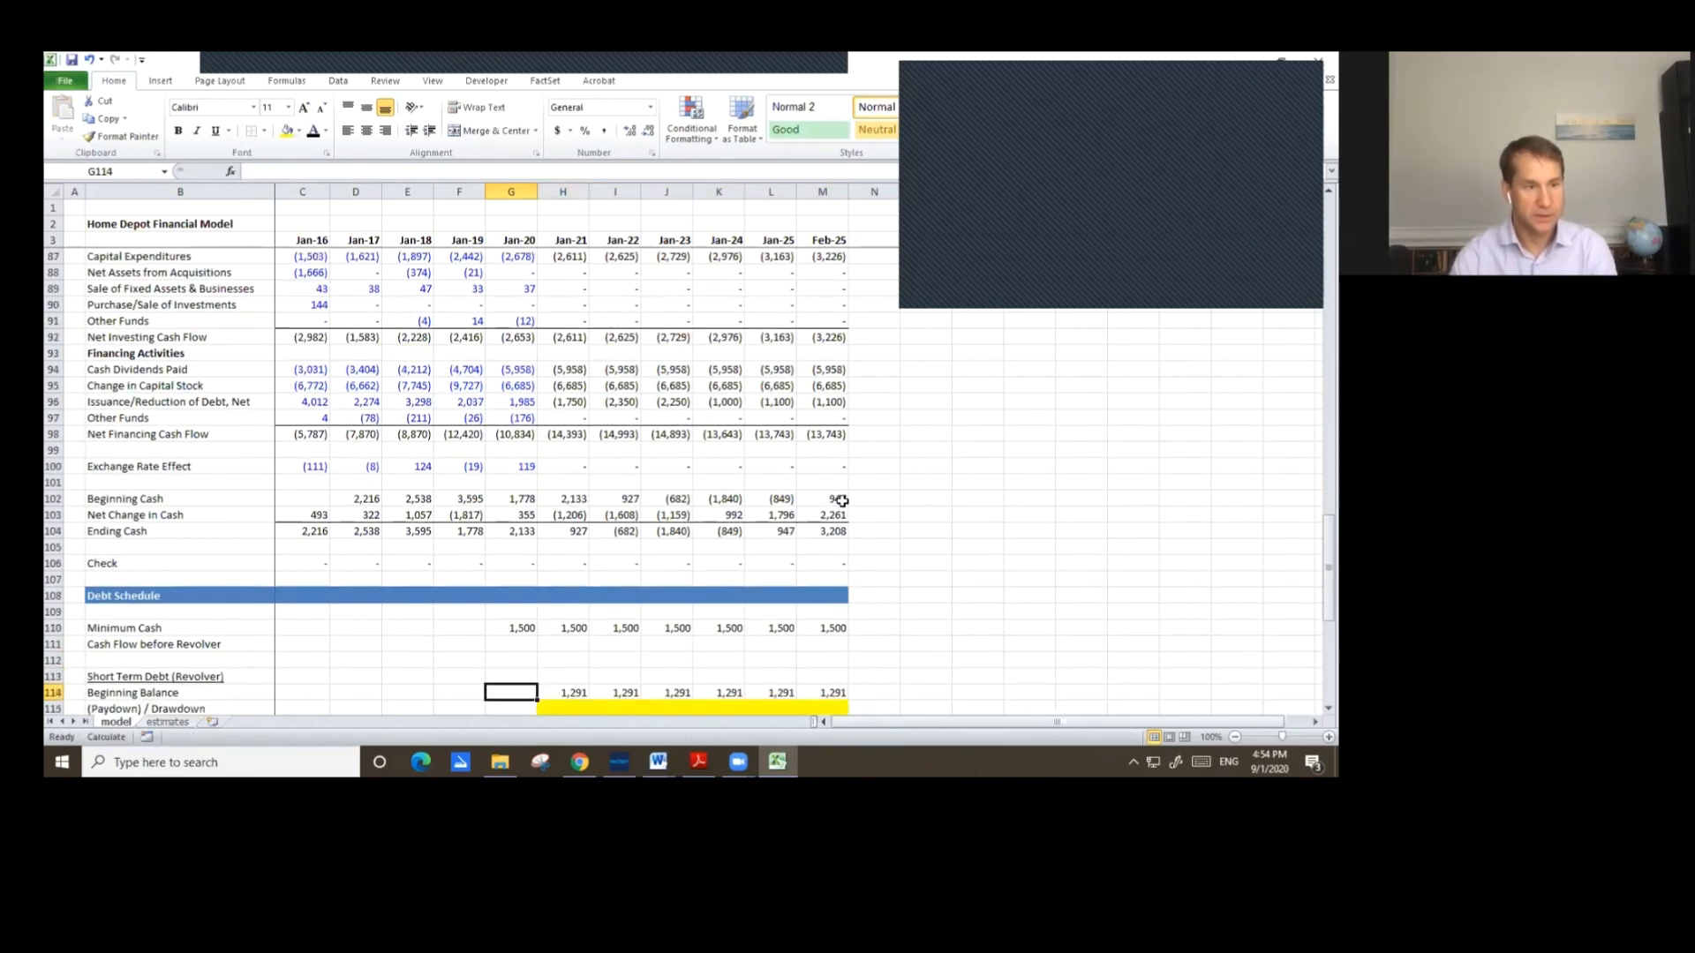
key("Up")
key("Up")
key("Up")
key("Up")
key("Up")
key("Up")
key("Up")
key("Up")
key("Up")
key("Up")
key("Up")
key("Up")
key("Up")
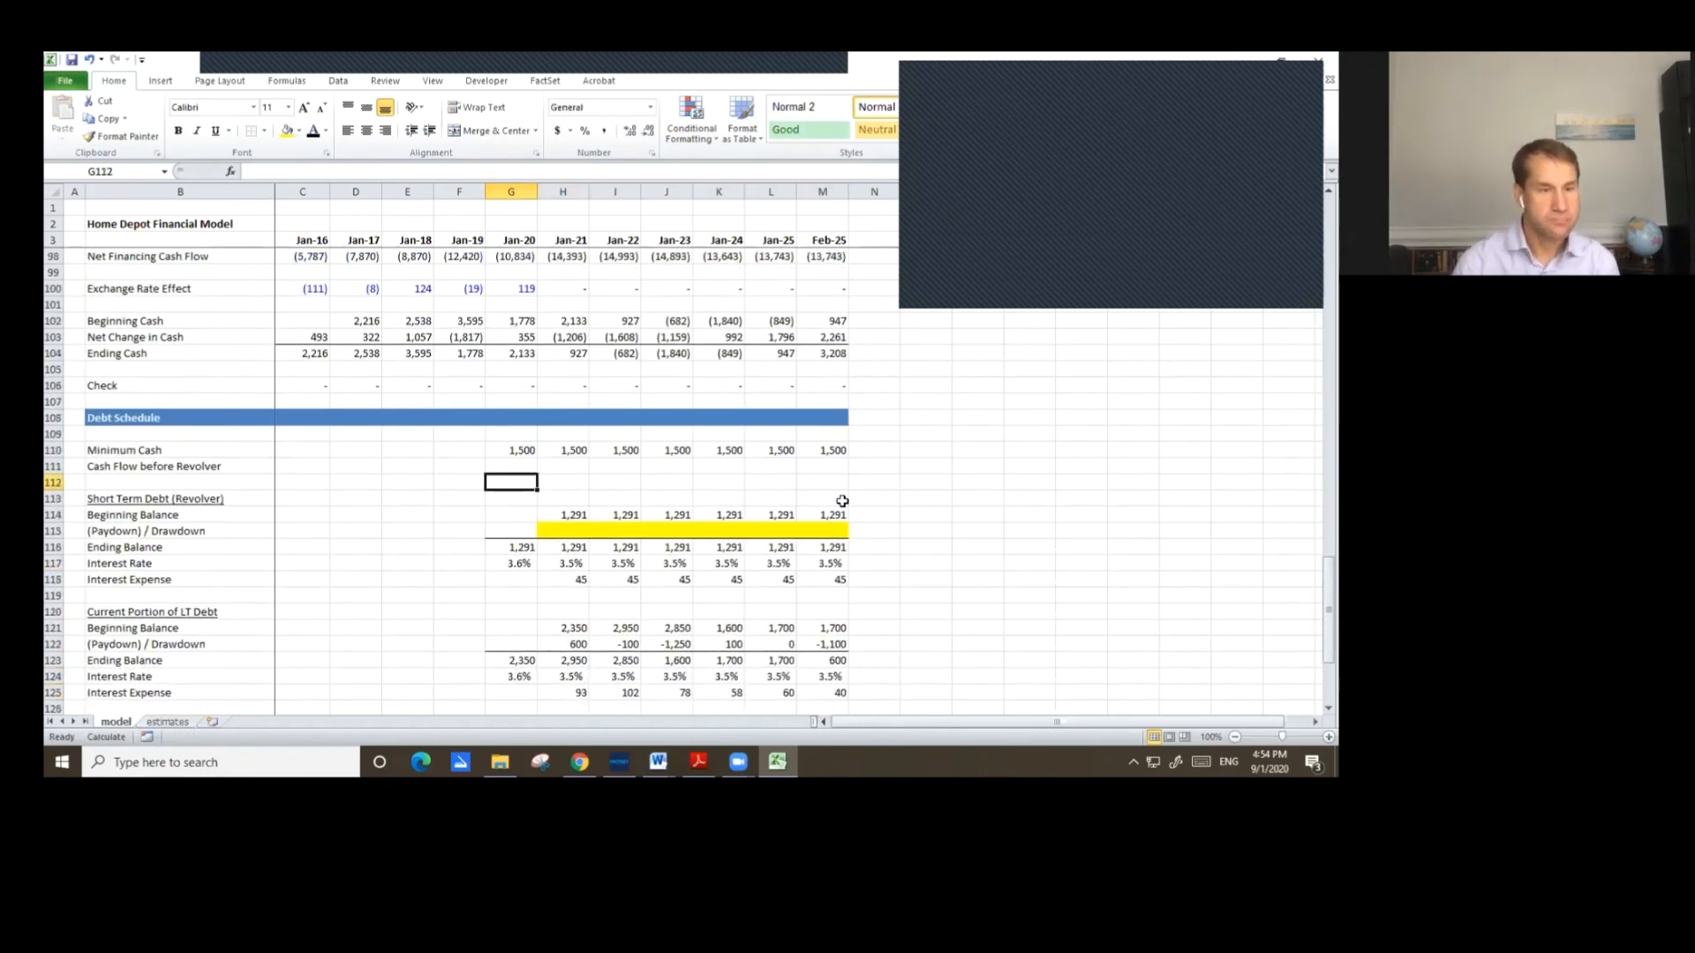
key("Up")
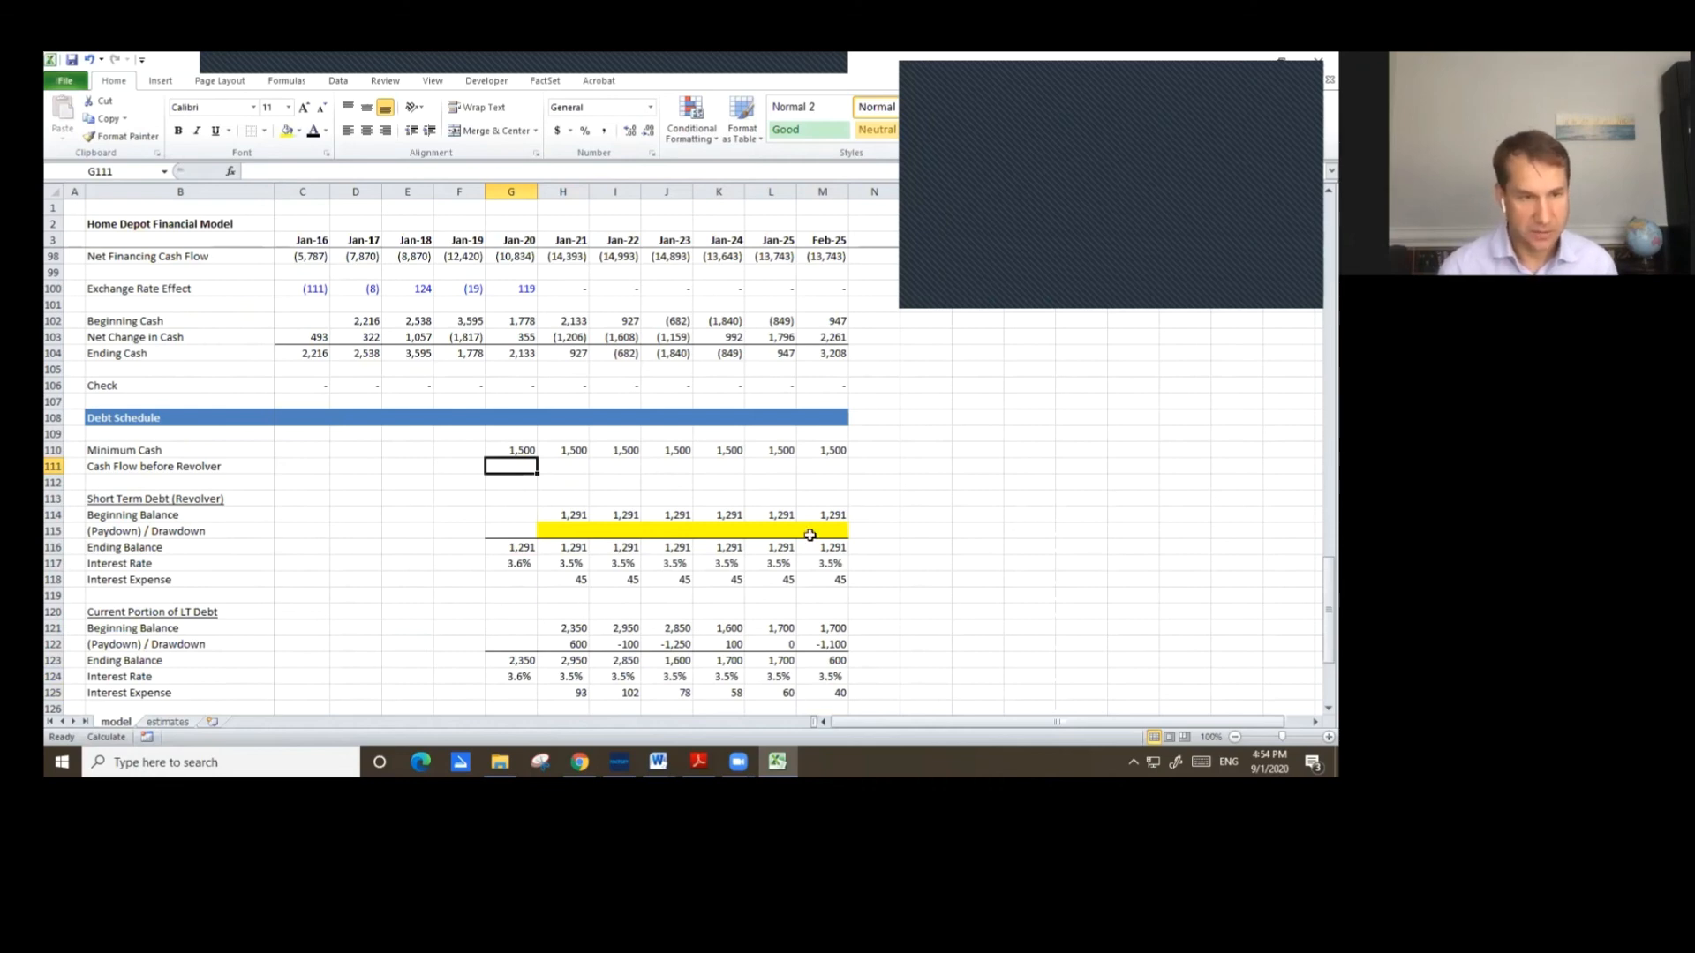
scroll(549, 591, "up", 4)
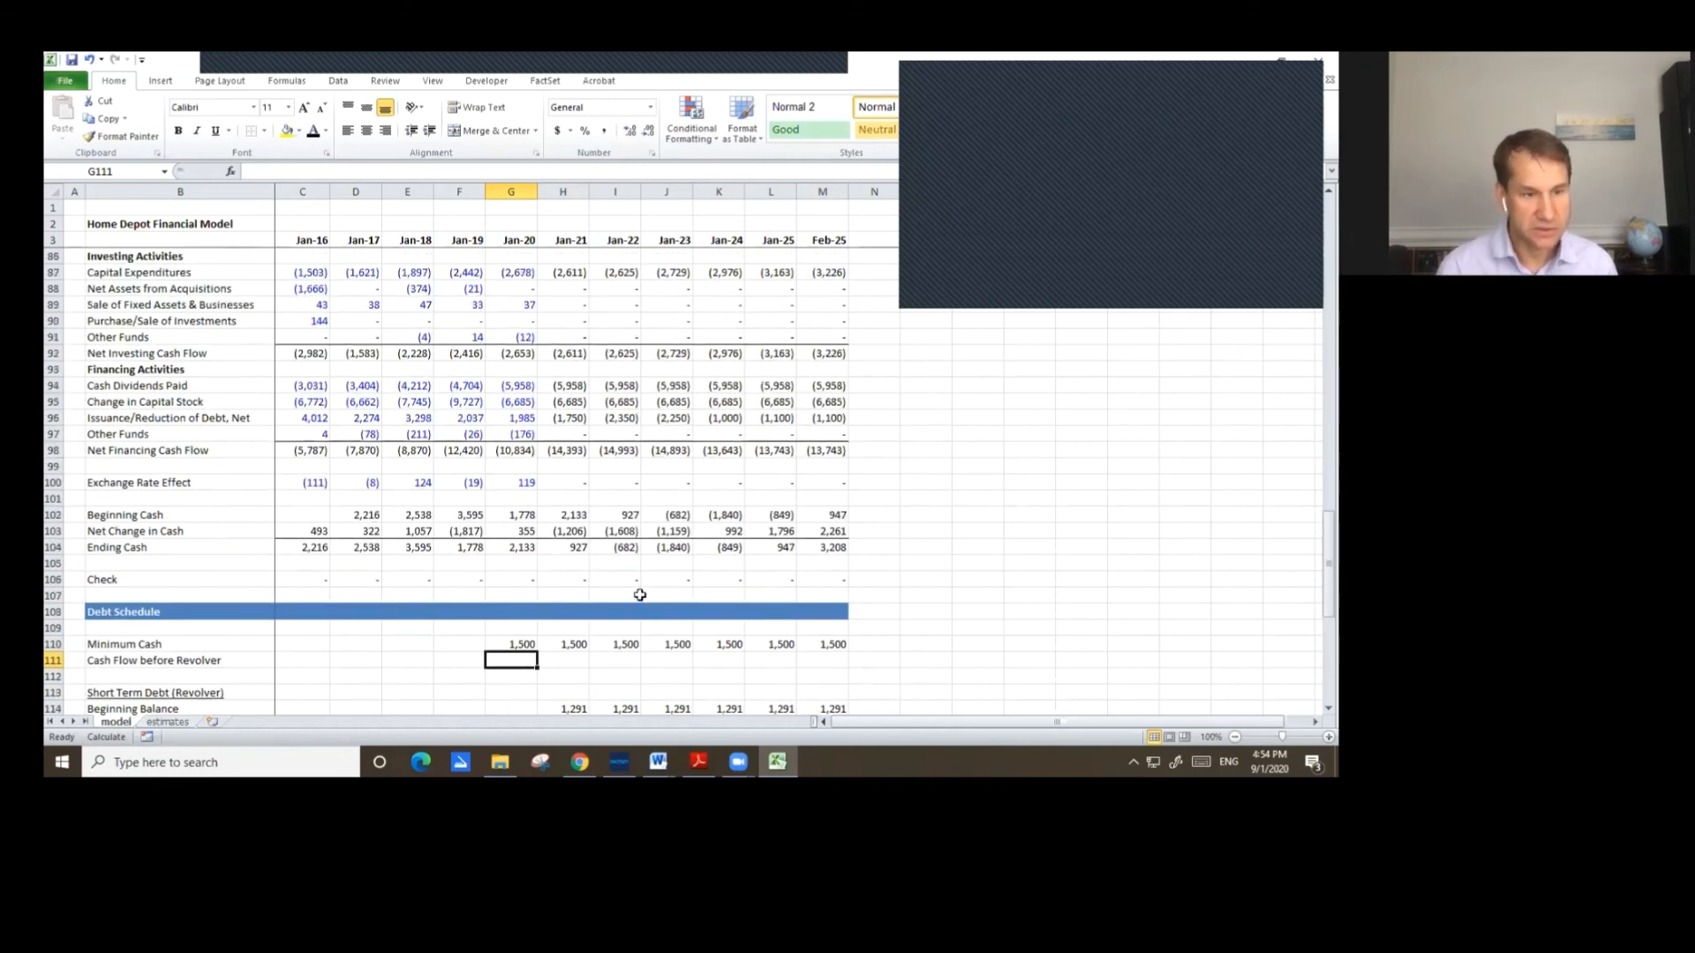
left_click(572, 663)
type("=")
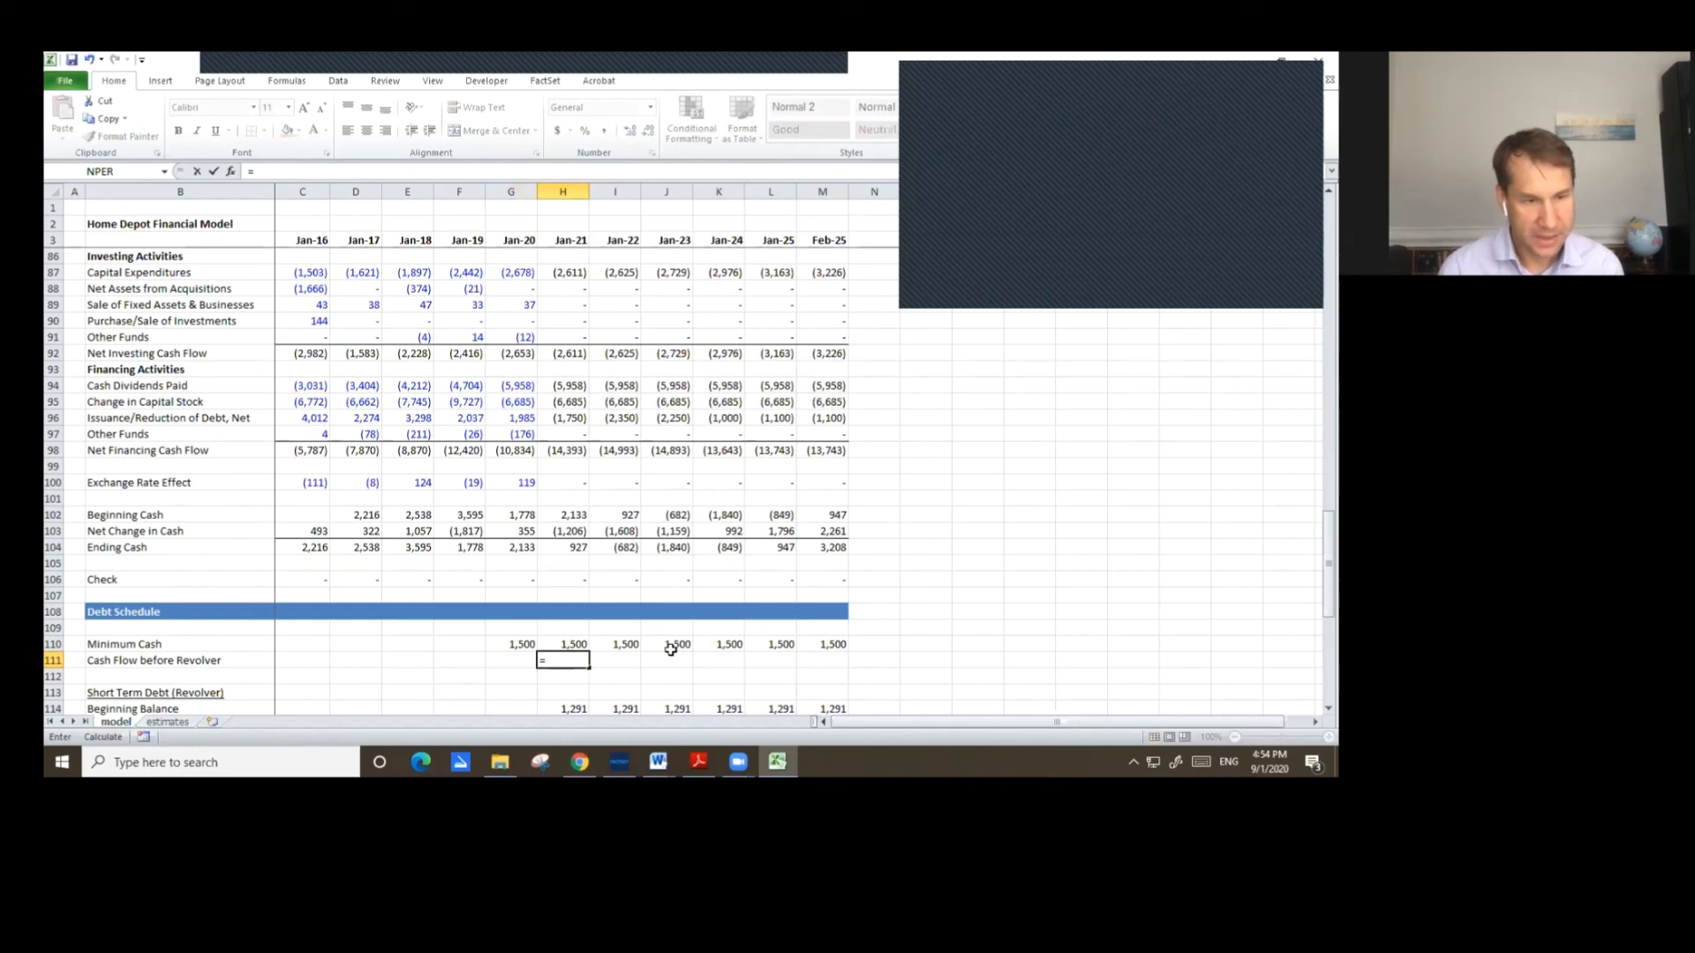
scroll(671, 649, "up", 2)
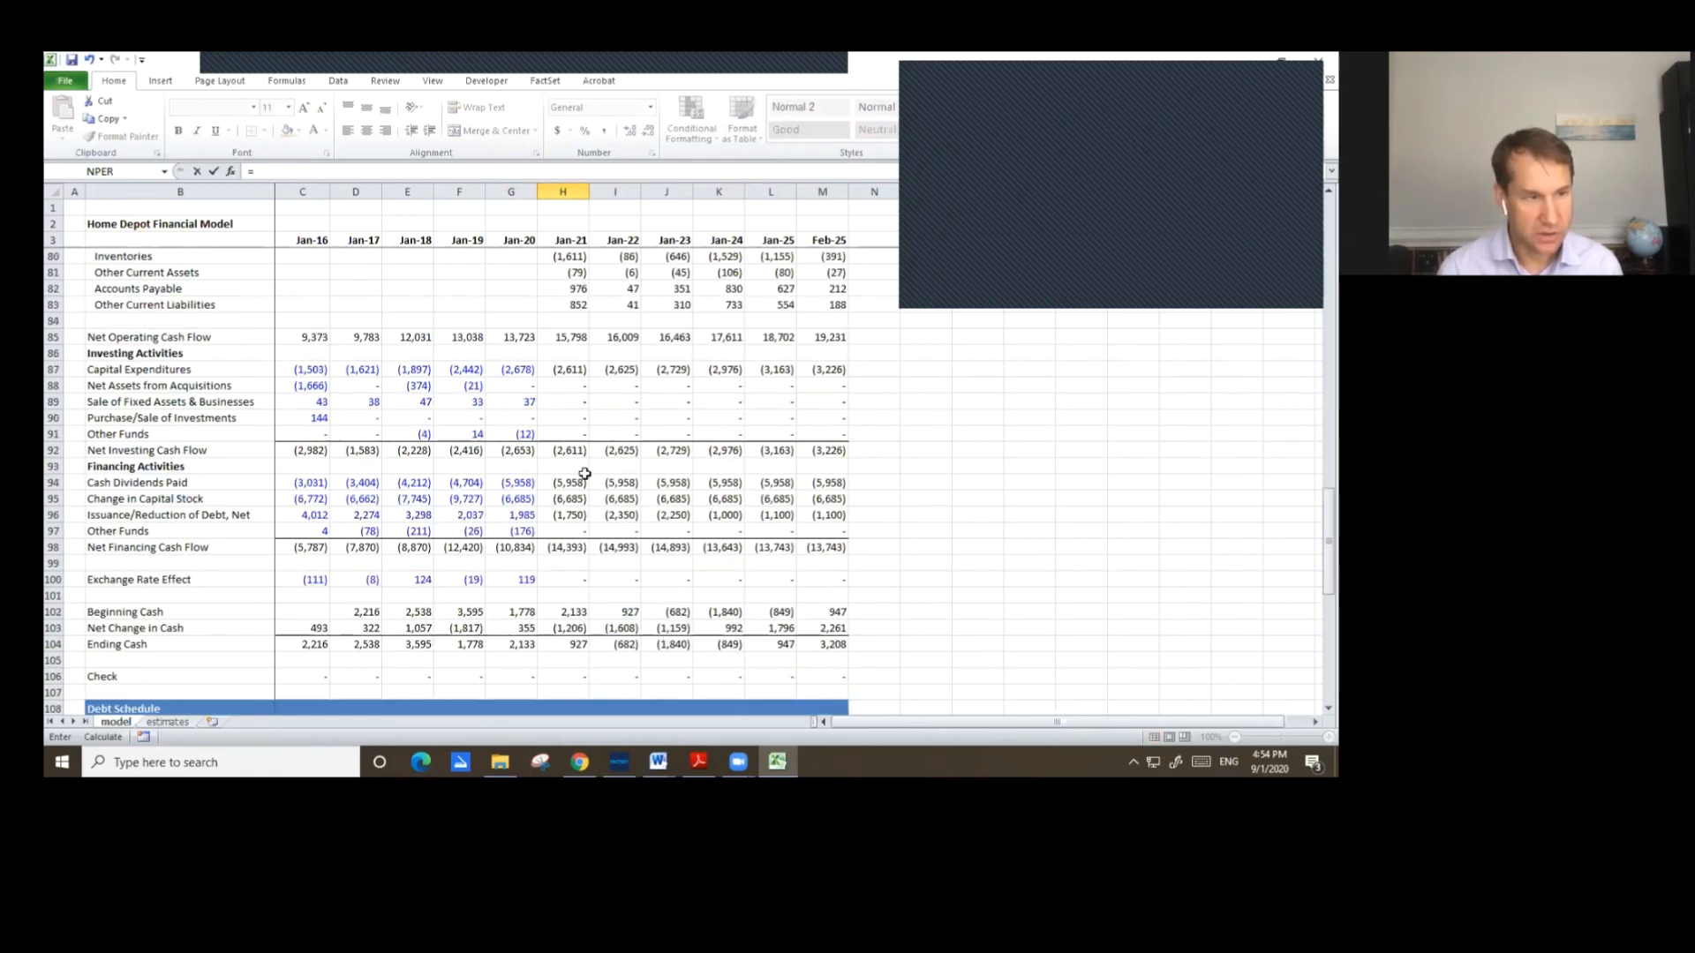
left_click(570, 340)
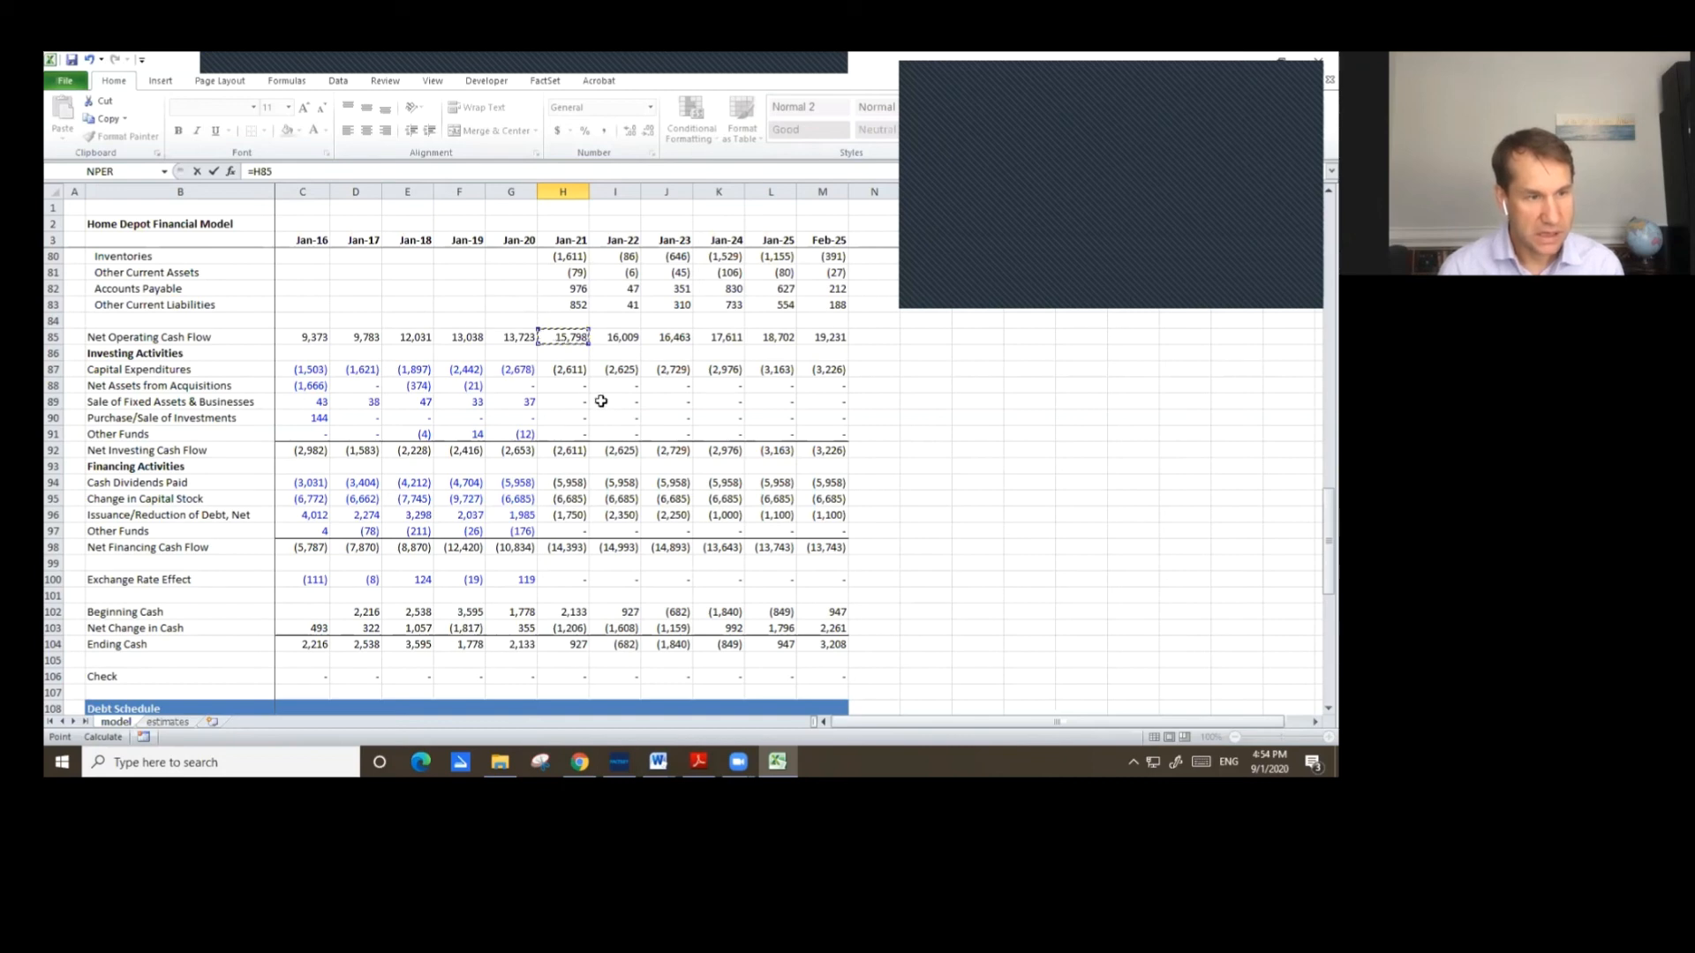
type("+")
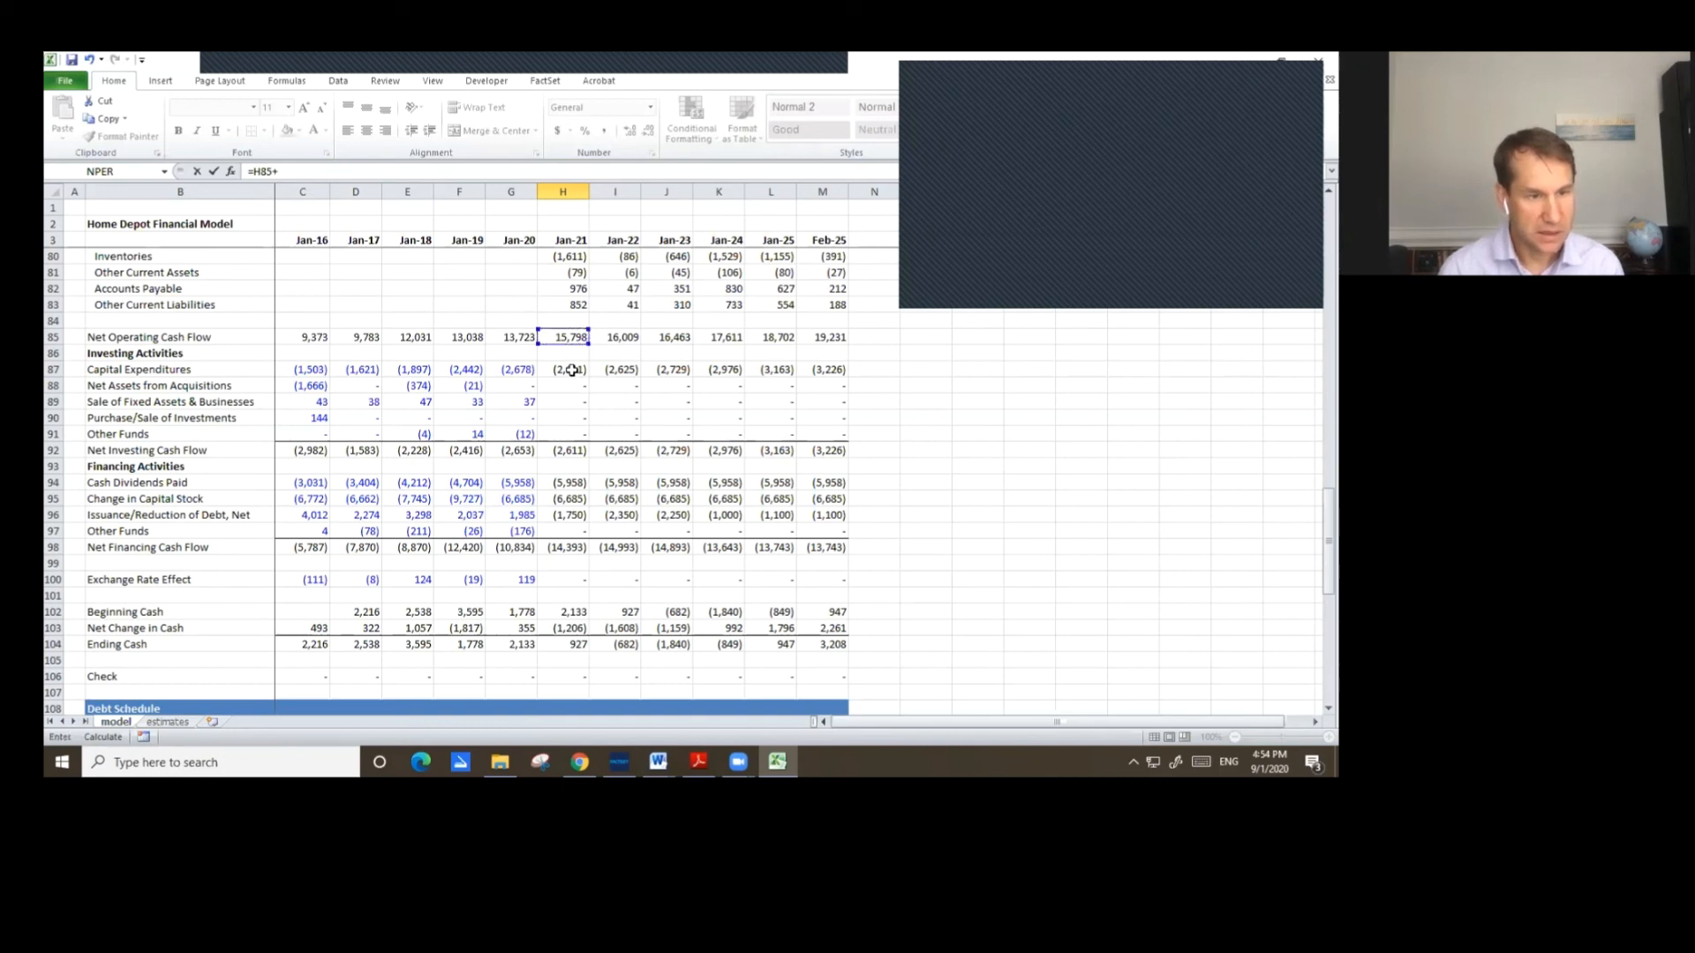
left_click(569, 447)
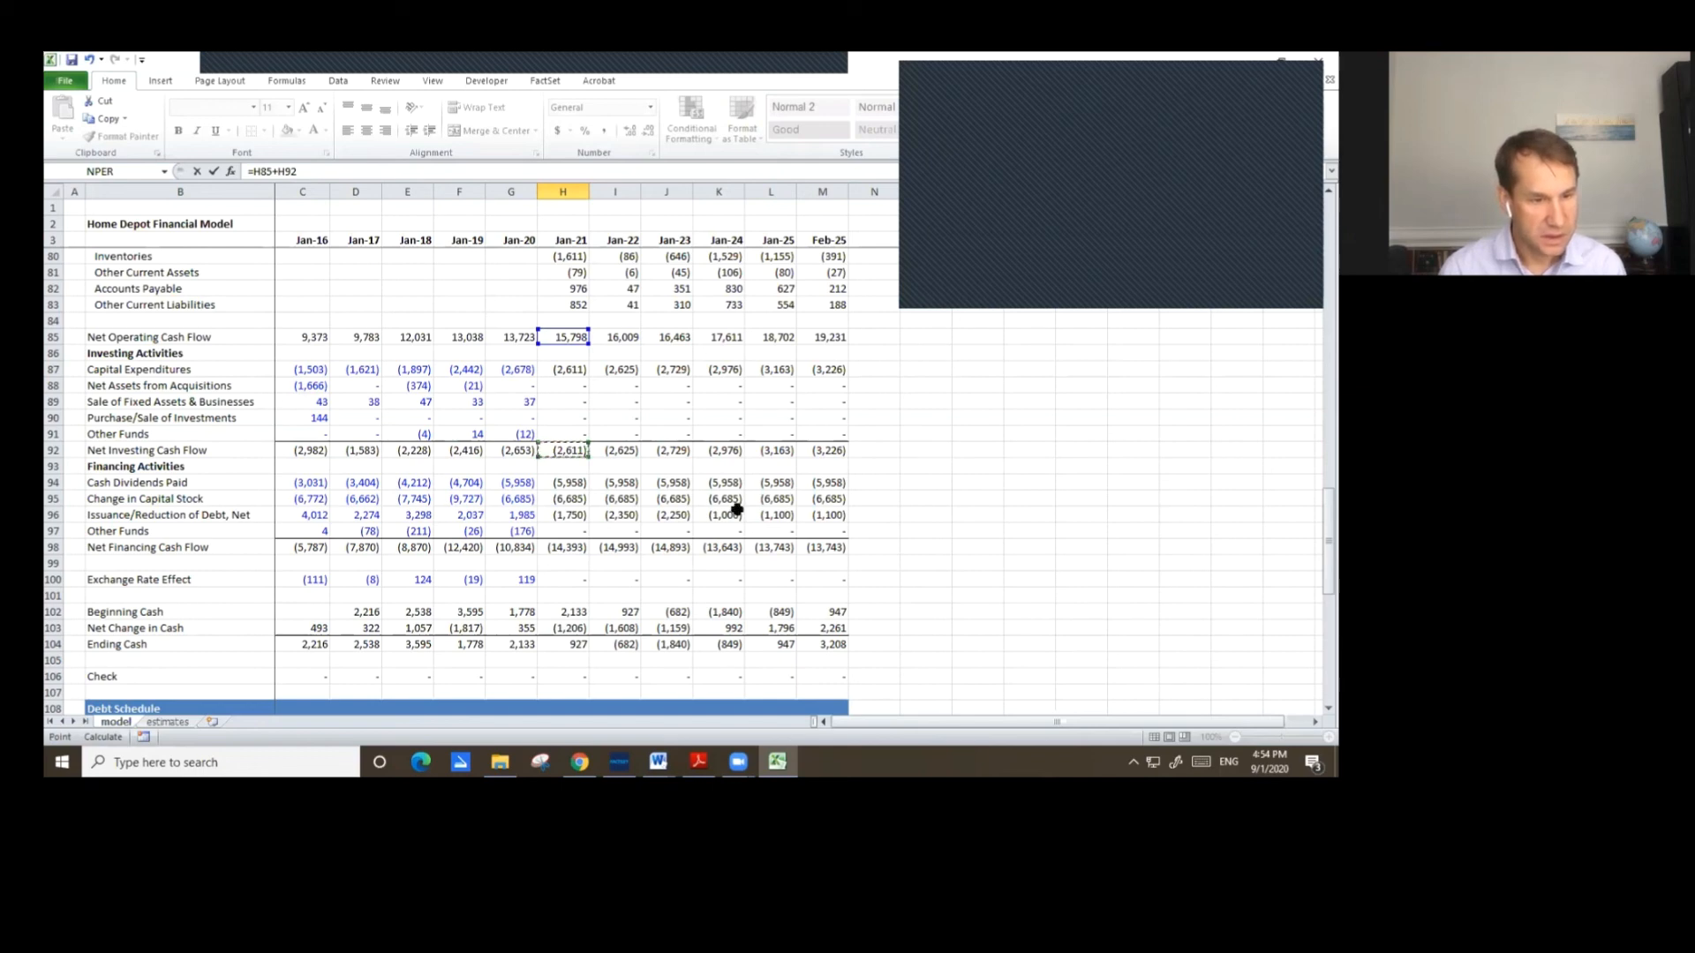
type("+")
left_click(574, 482)
type("+")
left_click(578, 498)
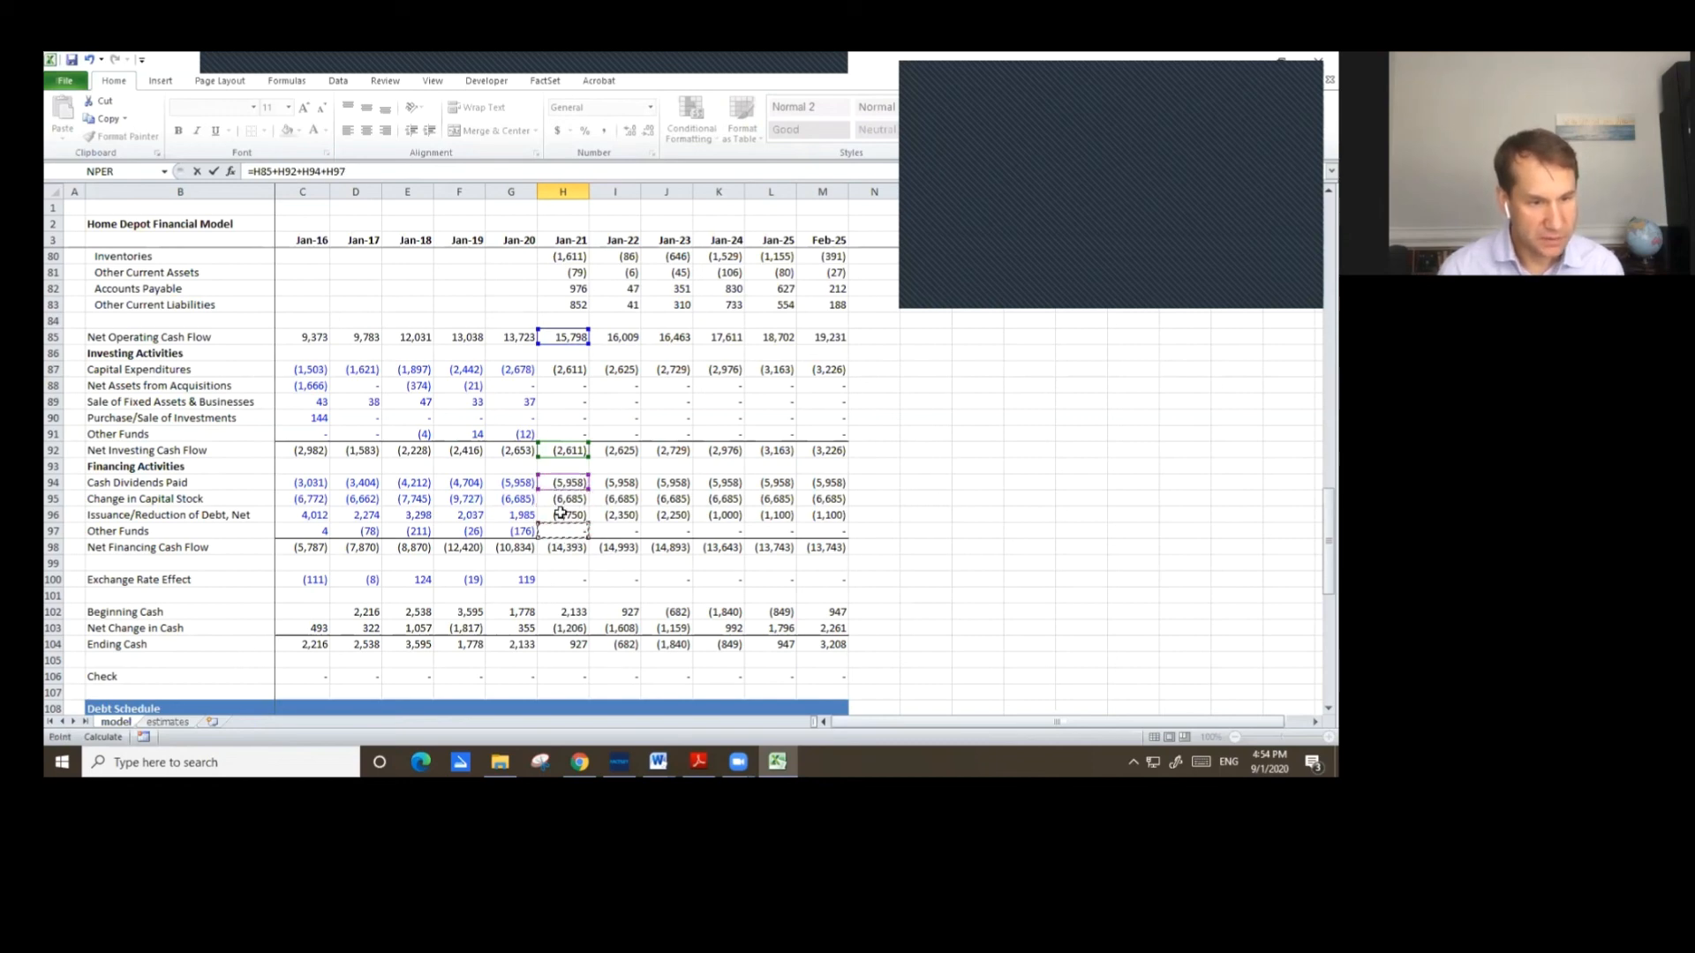
type("+")
left_click(580, 530)
type("+")
left_click(583, 579)
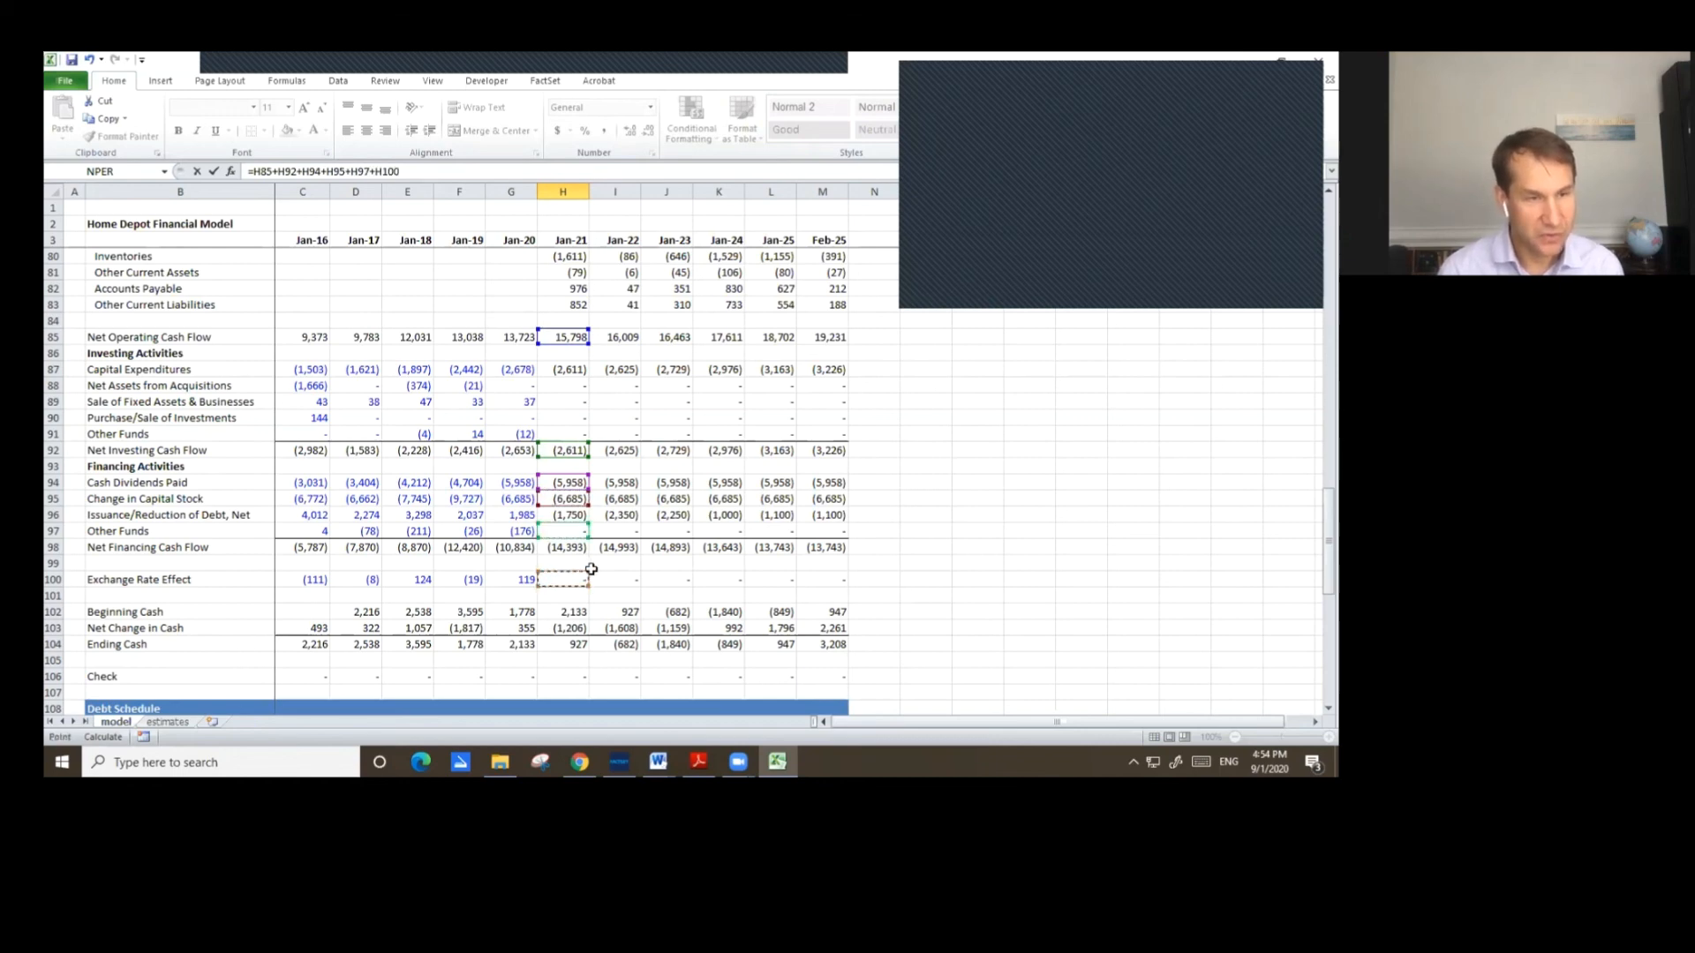
type("+")
scroll(590, 570, "down", 8)
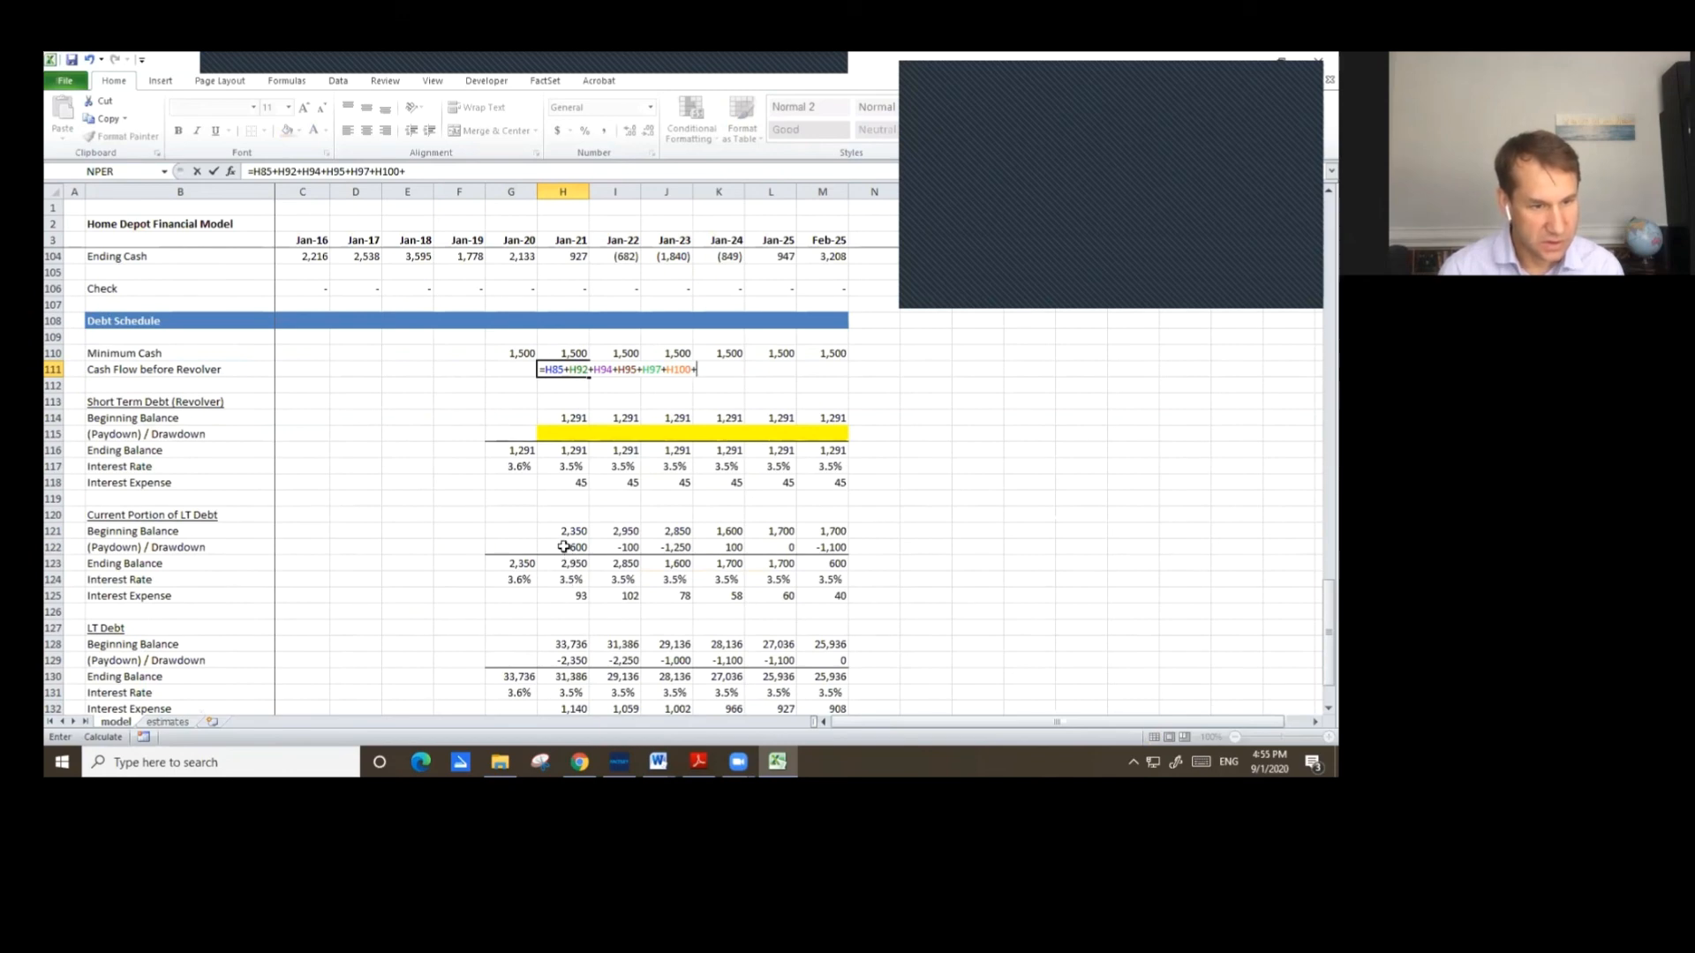
left_click(565, 547)
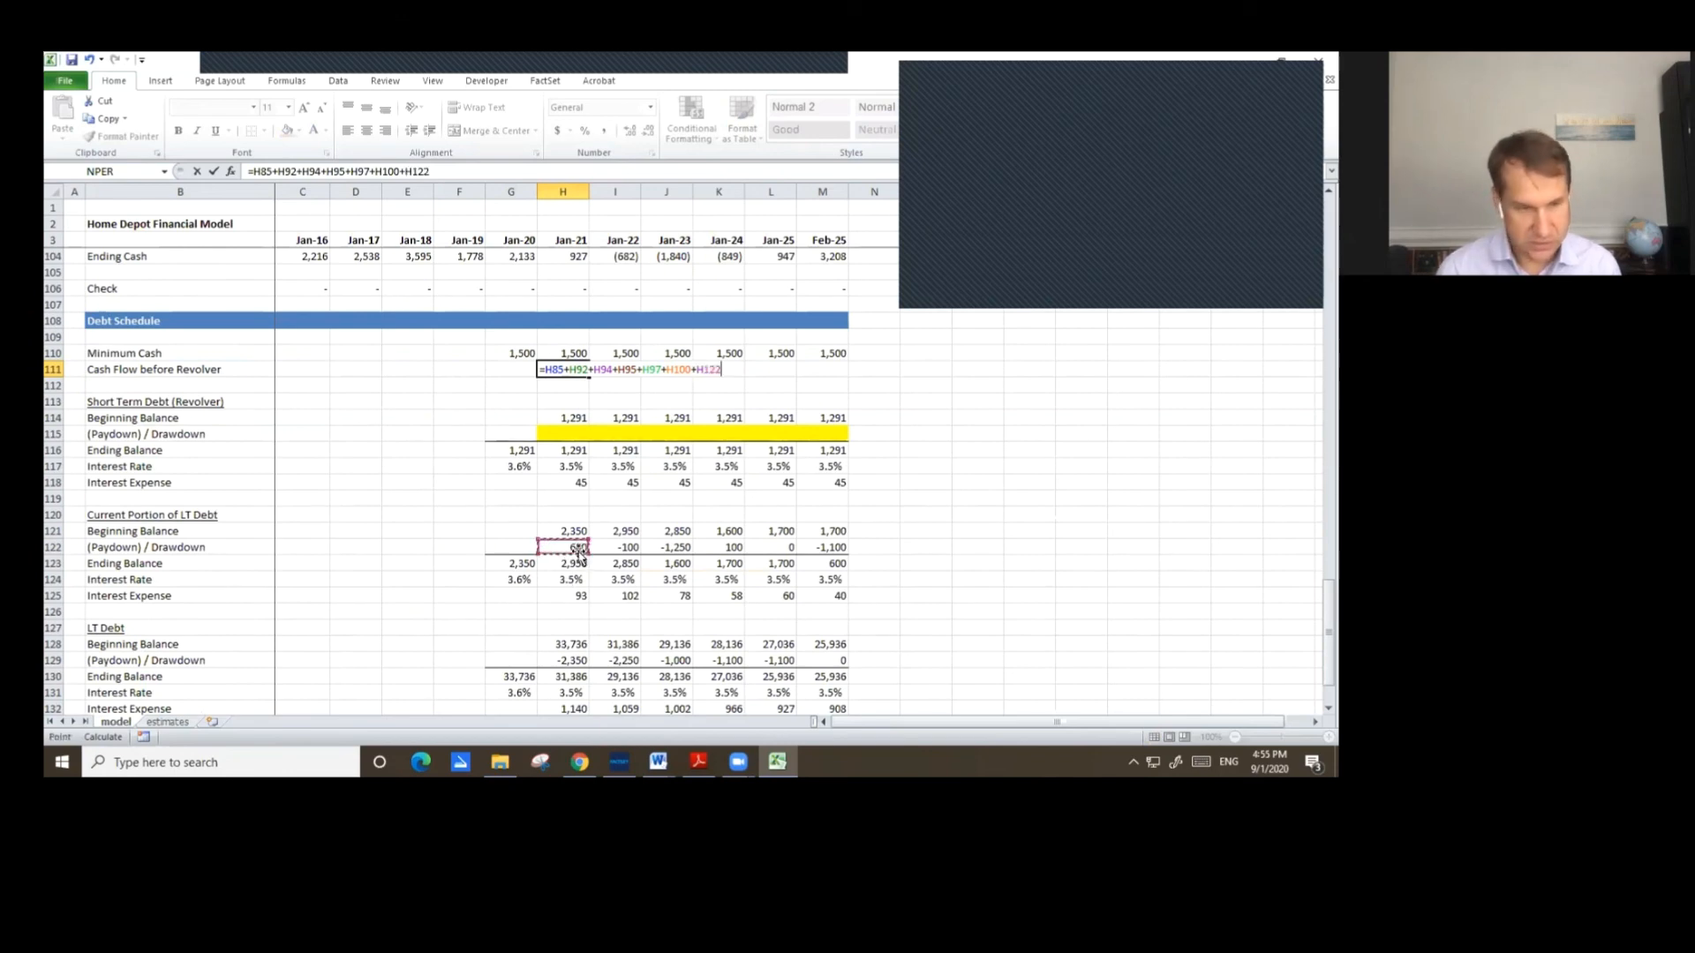
type("+")
scroll(565, 609, "down", 2)
left_click(560, 567)
scroll(567, 566, "up", 3)
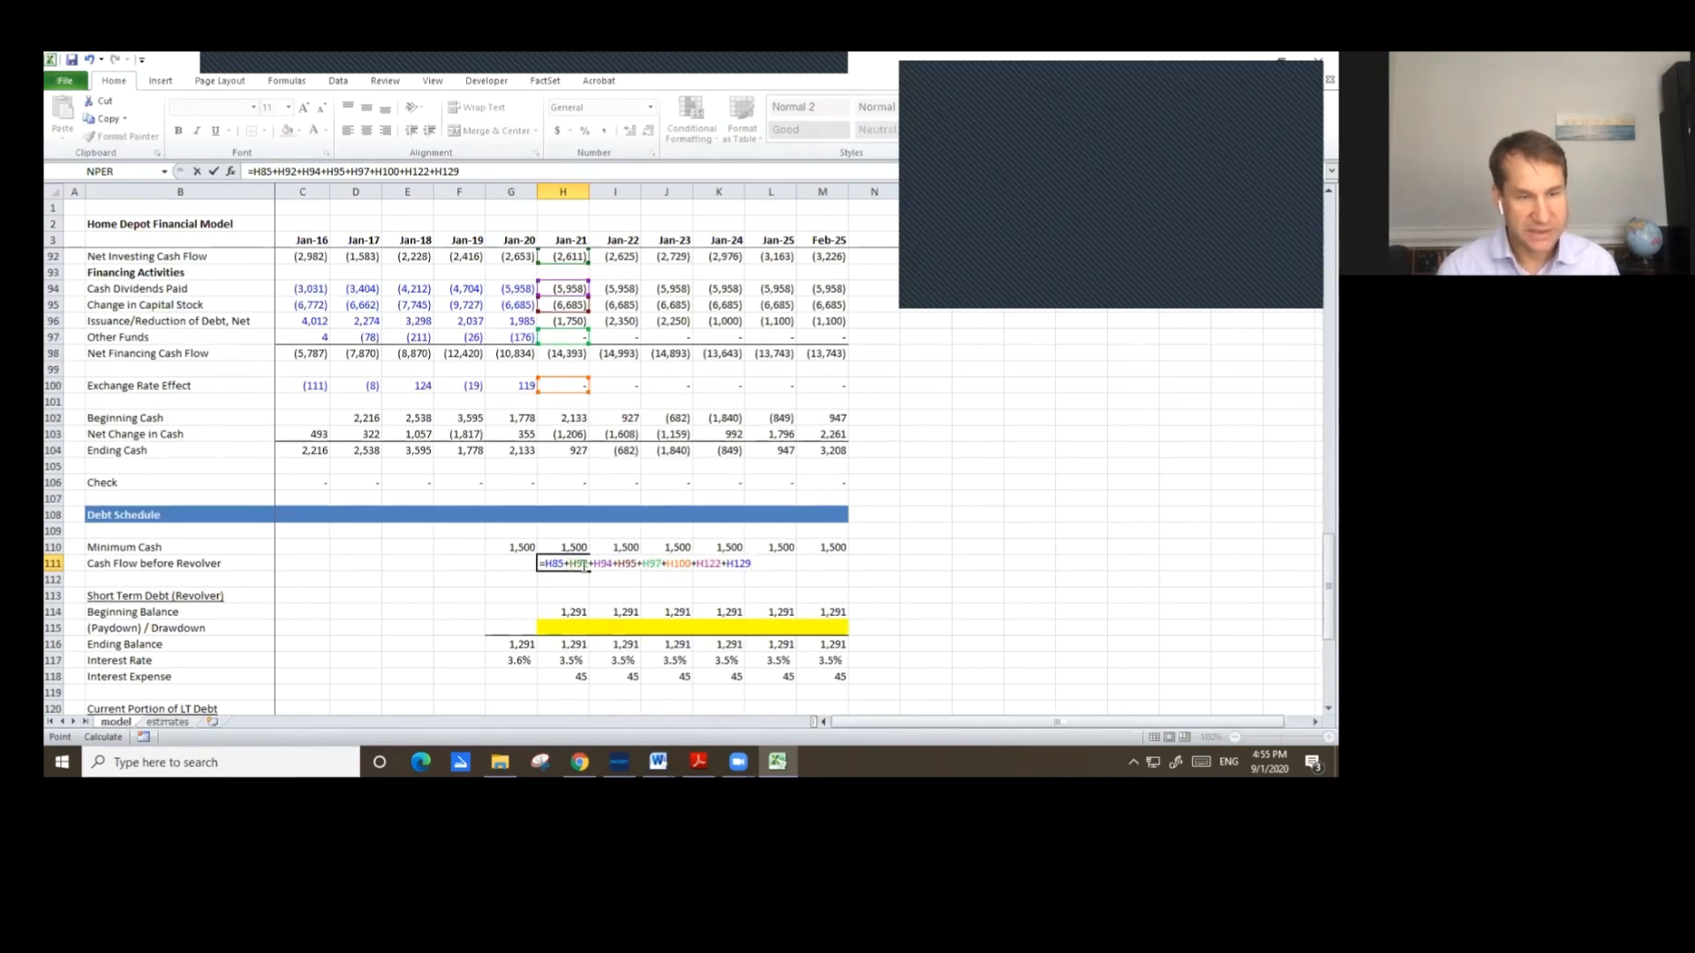
key("Return")
Extend the Jan-21 Cash Flow before Revolver formula by adding Jan-20 Cash & Short-Term Investments (G44) and subtracting Minimum Cash (H110).
scroll(553, 594, "up", 1)
left_click(573, 611)
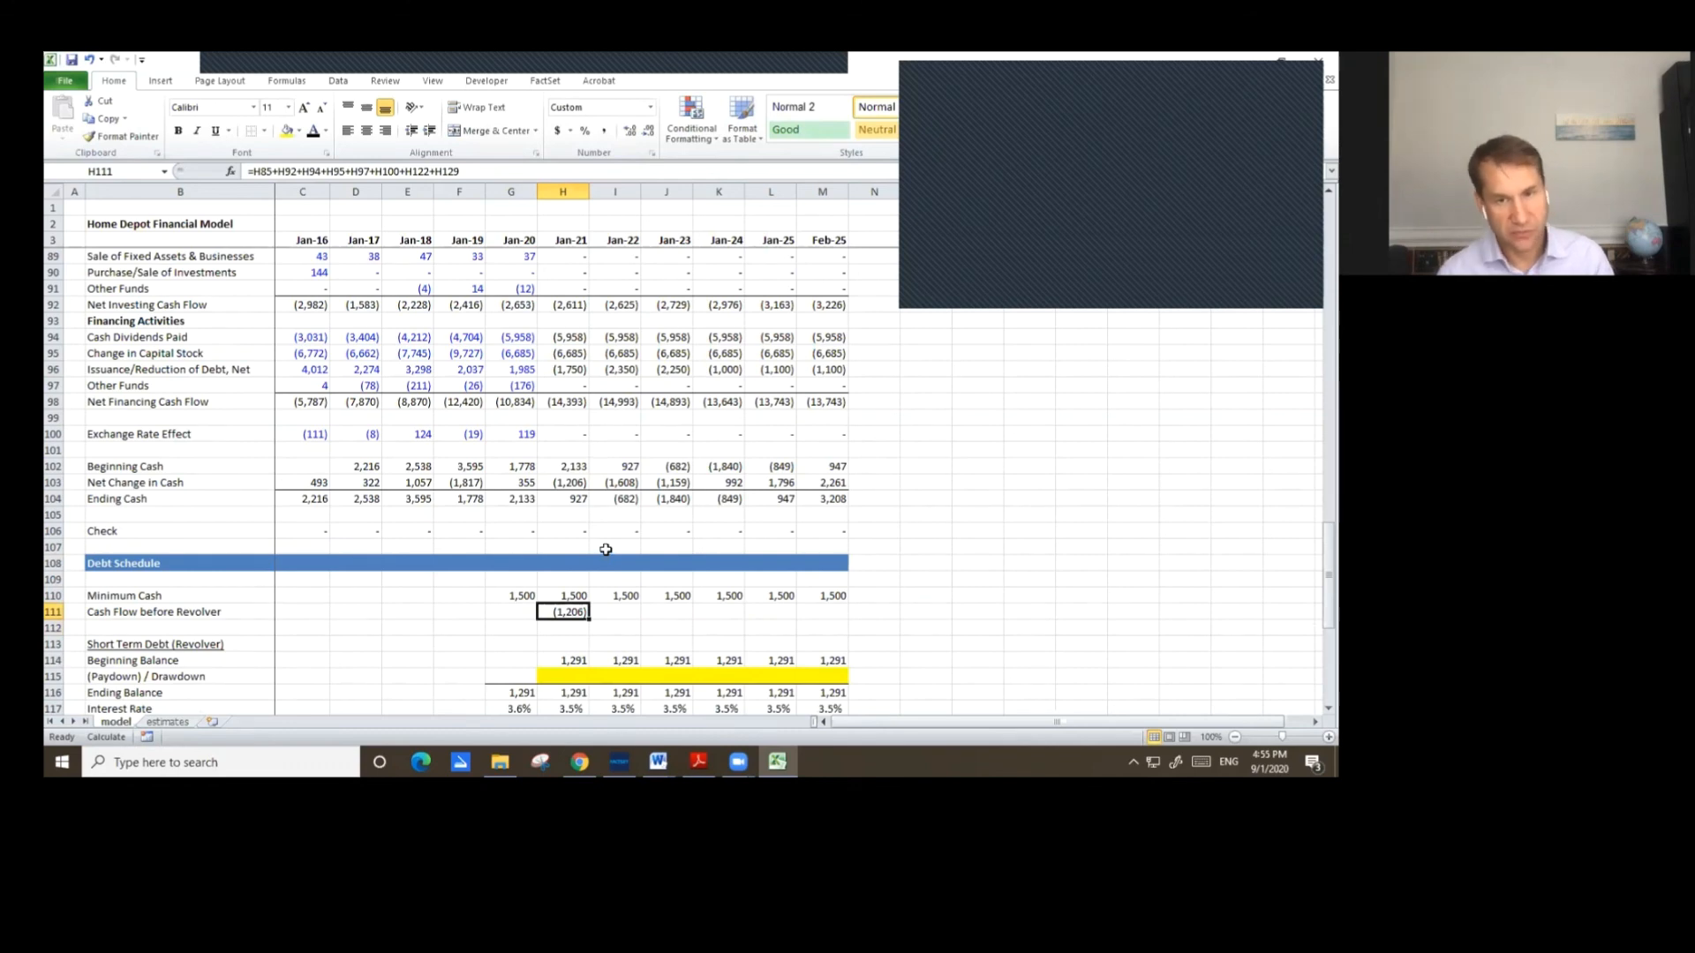
left_click(492, 171)
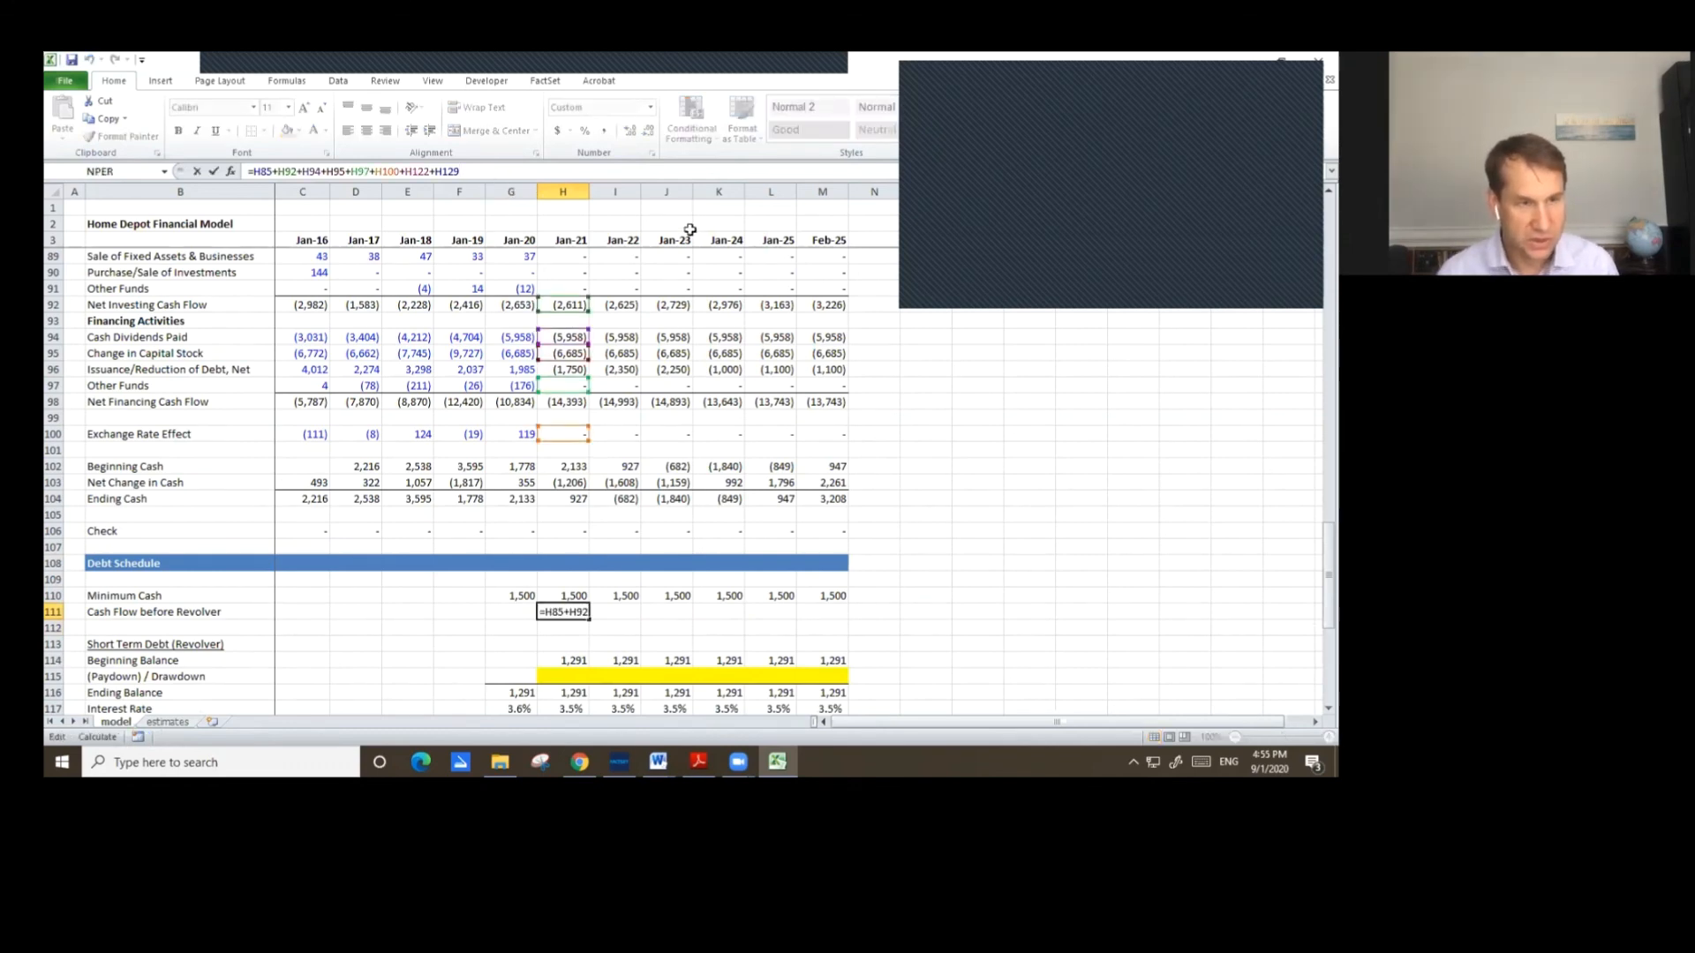
key("End")
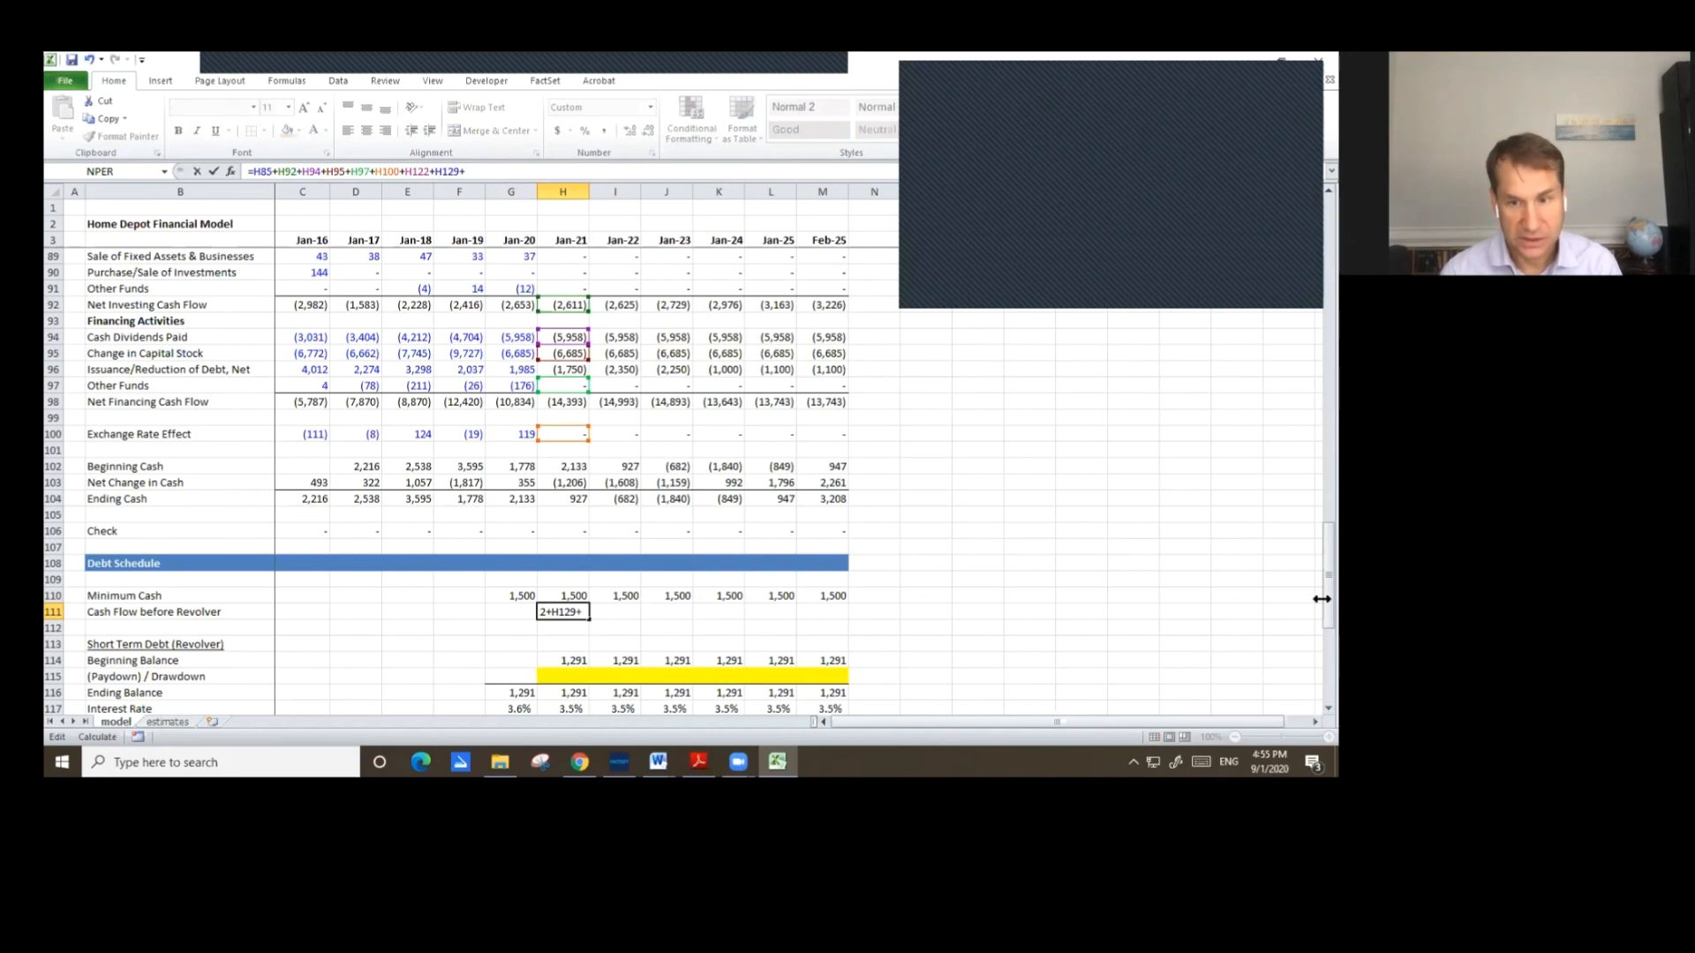
left_click_drag(1312, 575, 1312, 430)
left_click(522, 321)
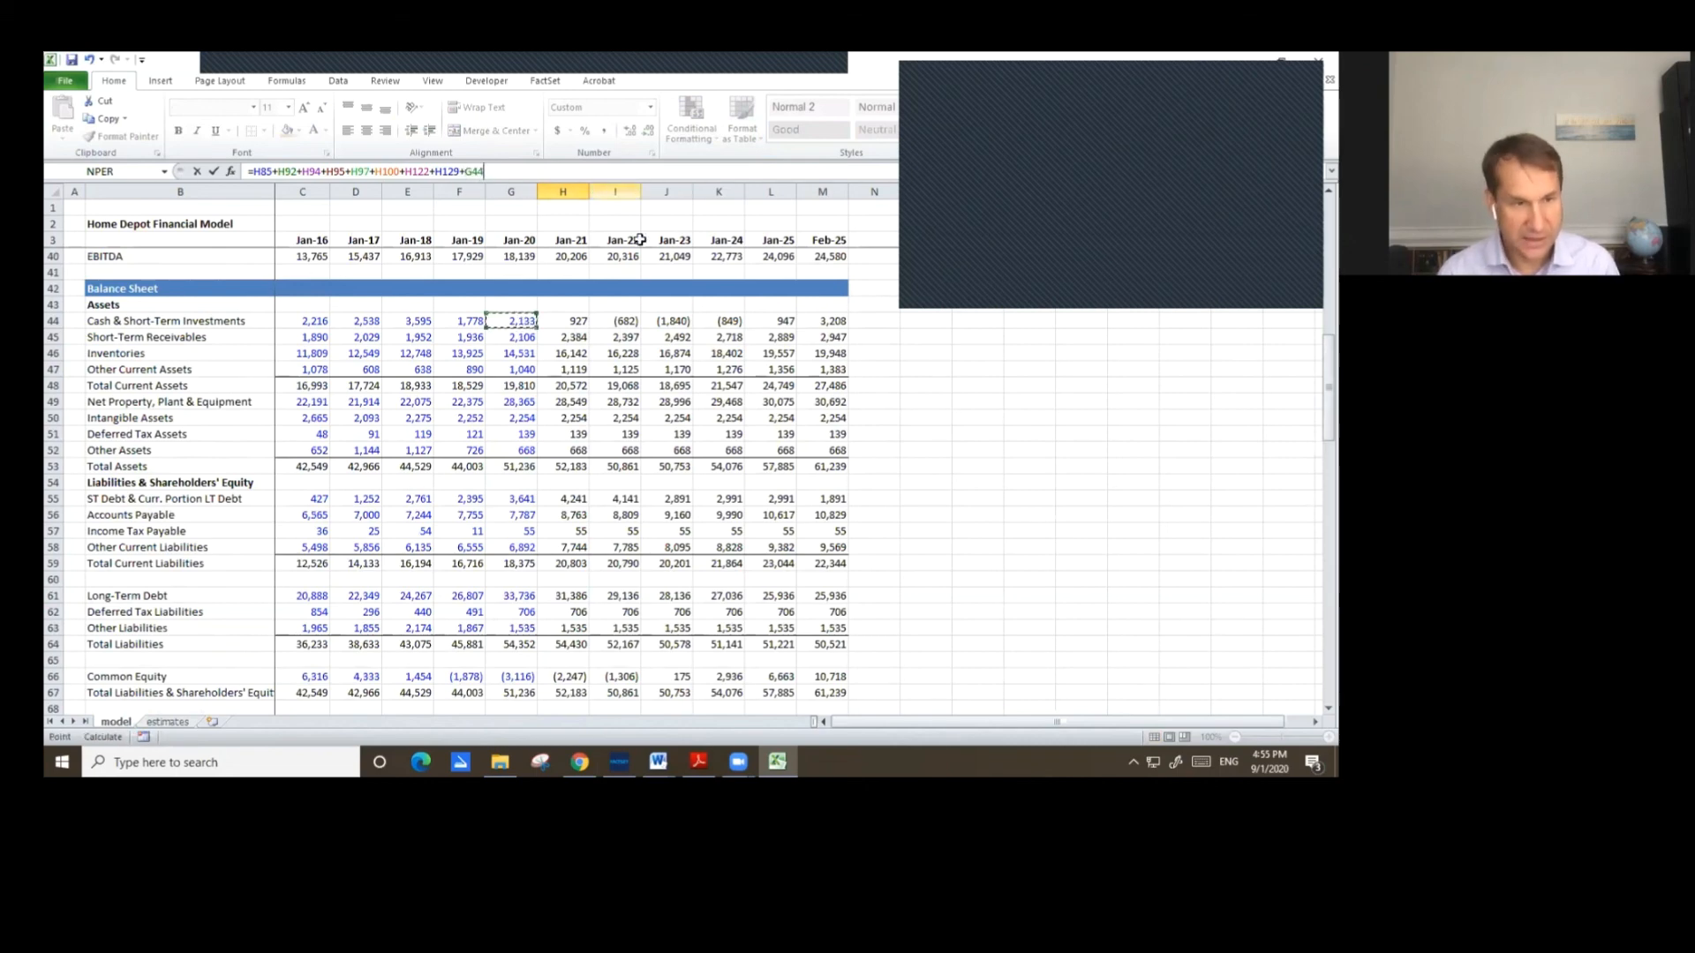
type("-")
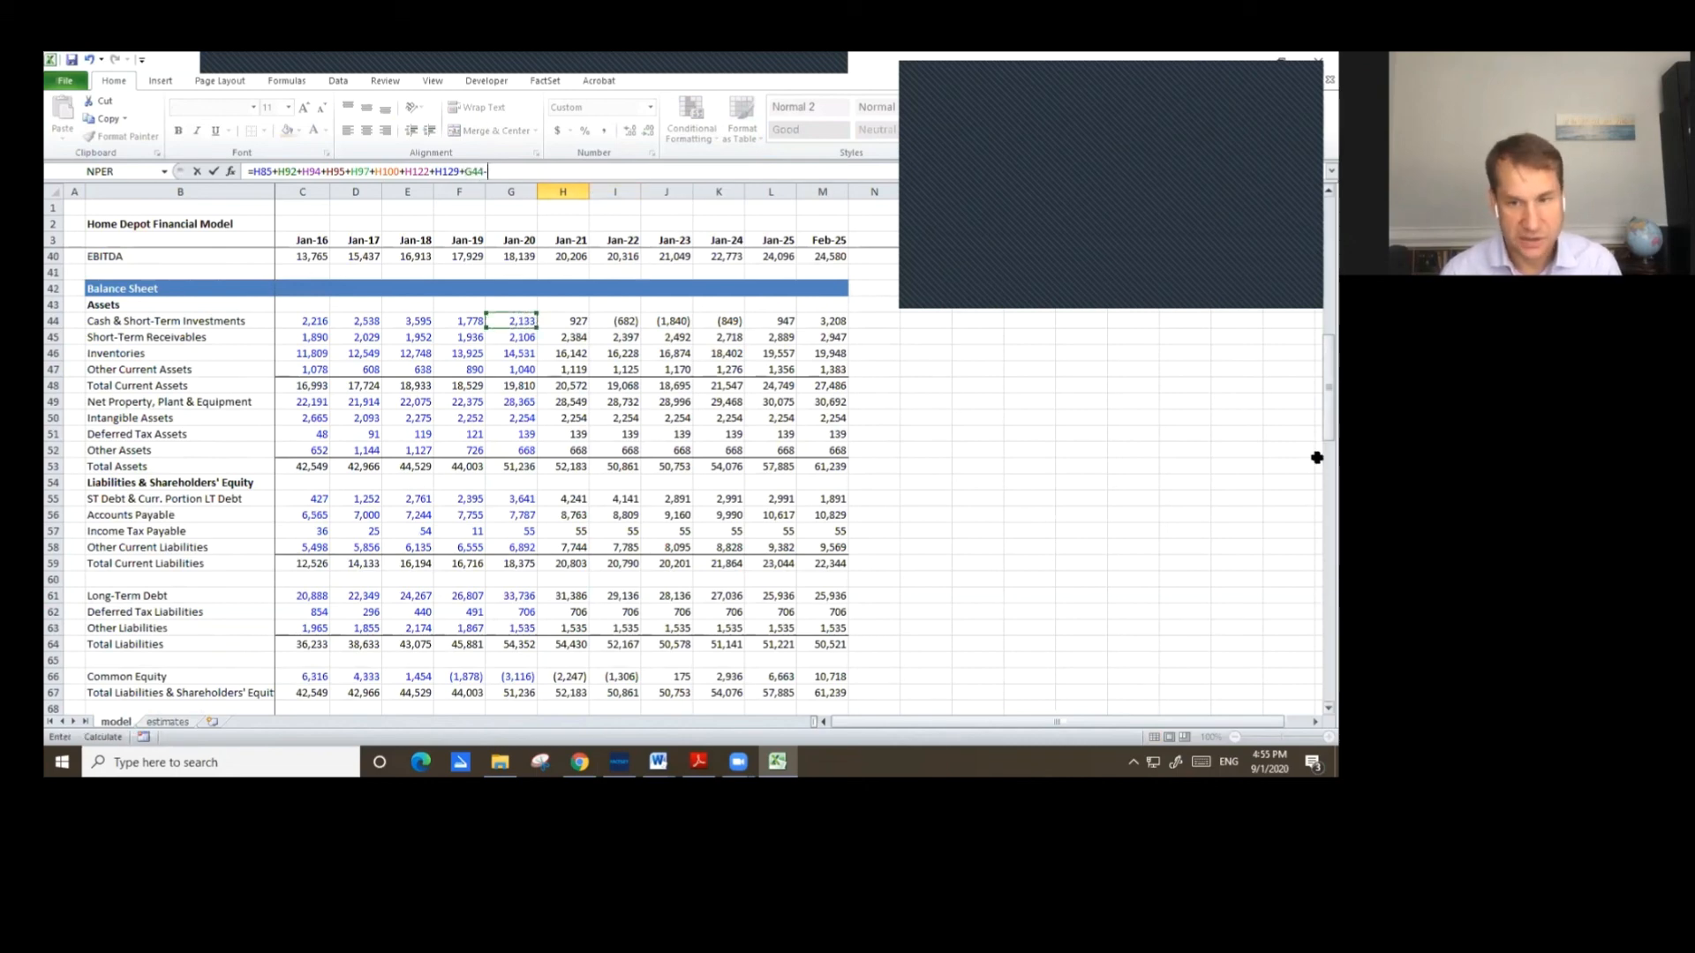
left_click_drag(1312, 428, 1312, 620)
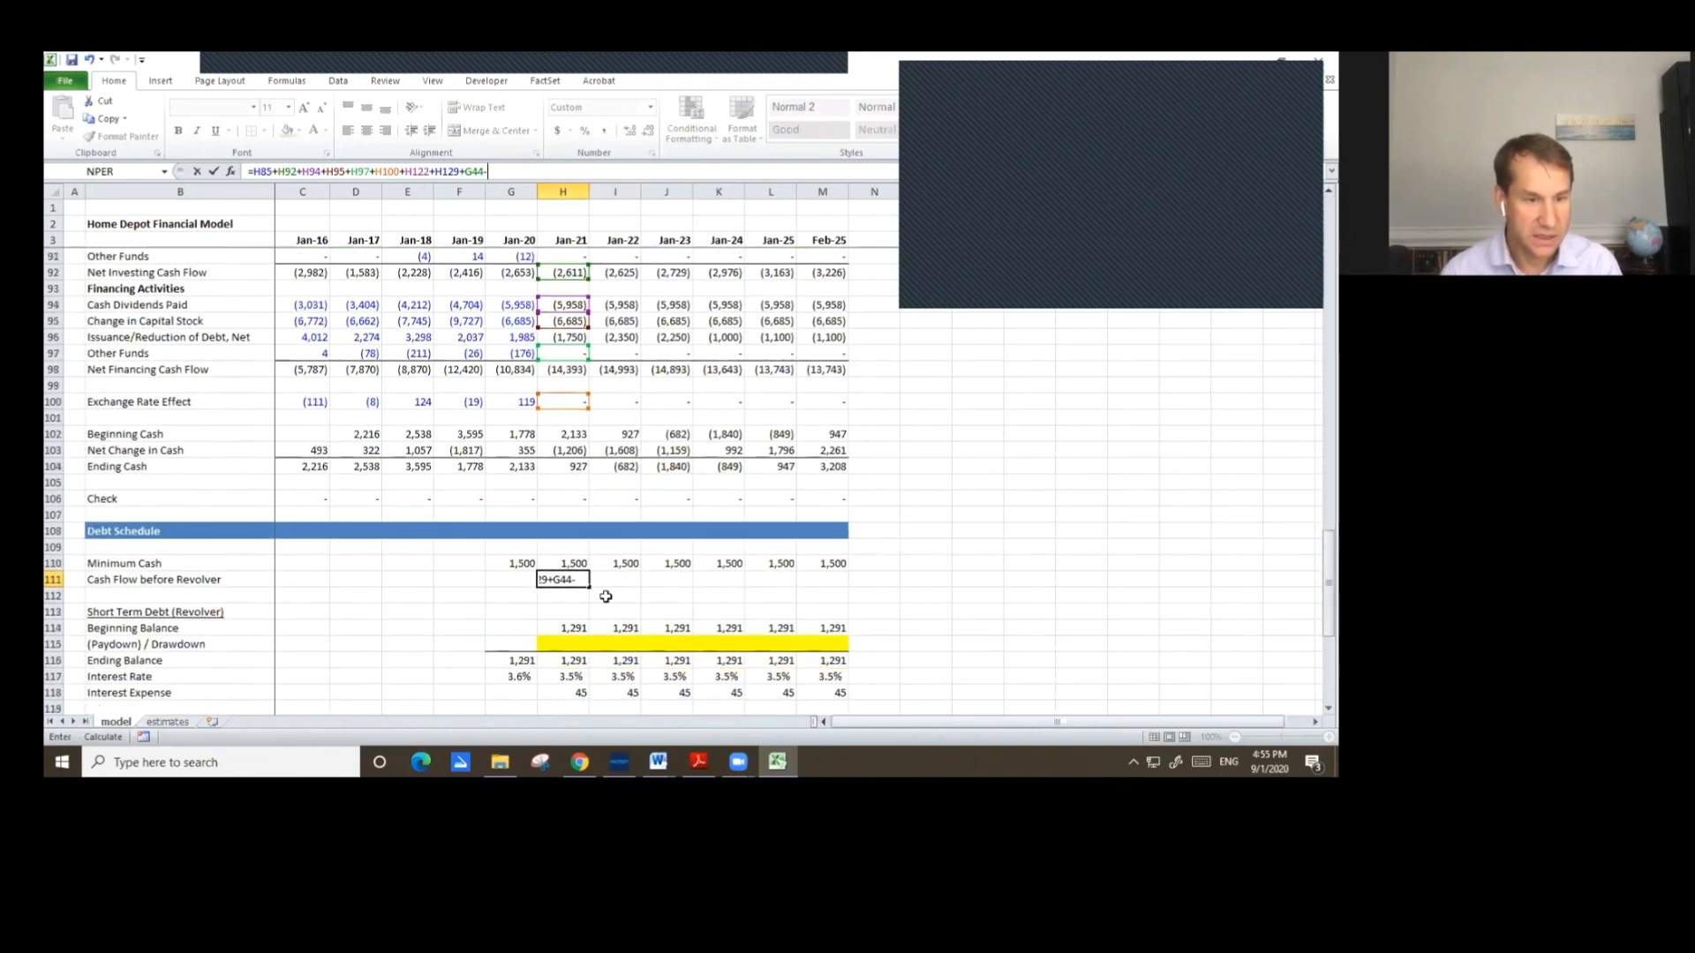
left_click(574, 562)
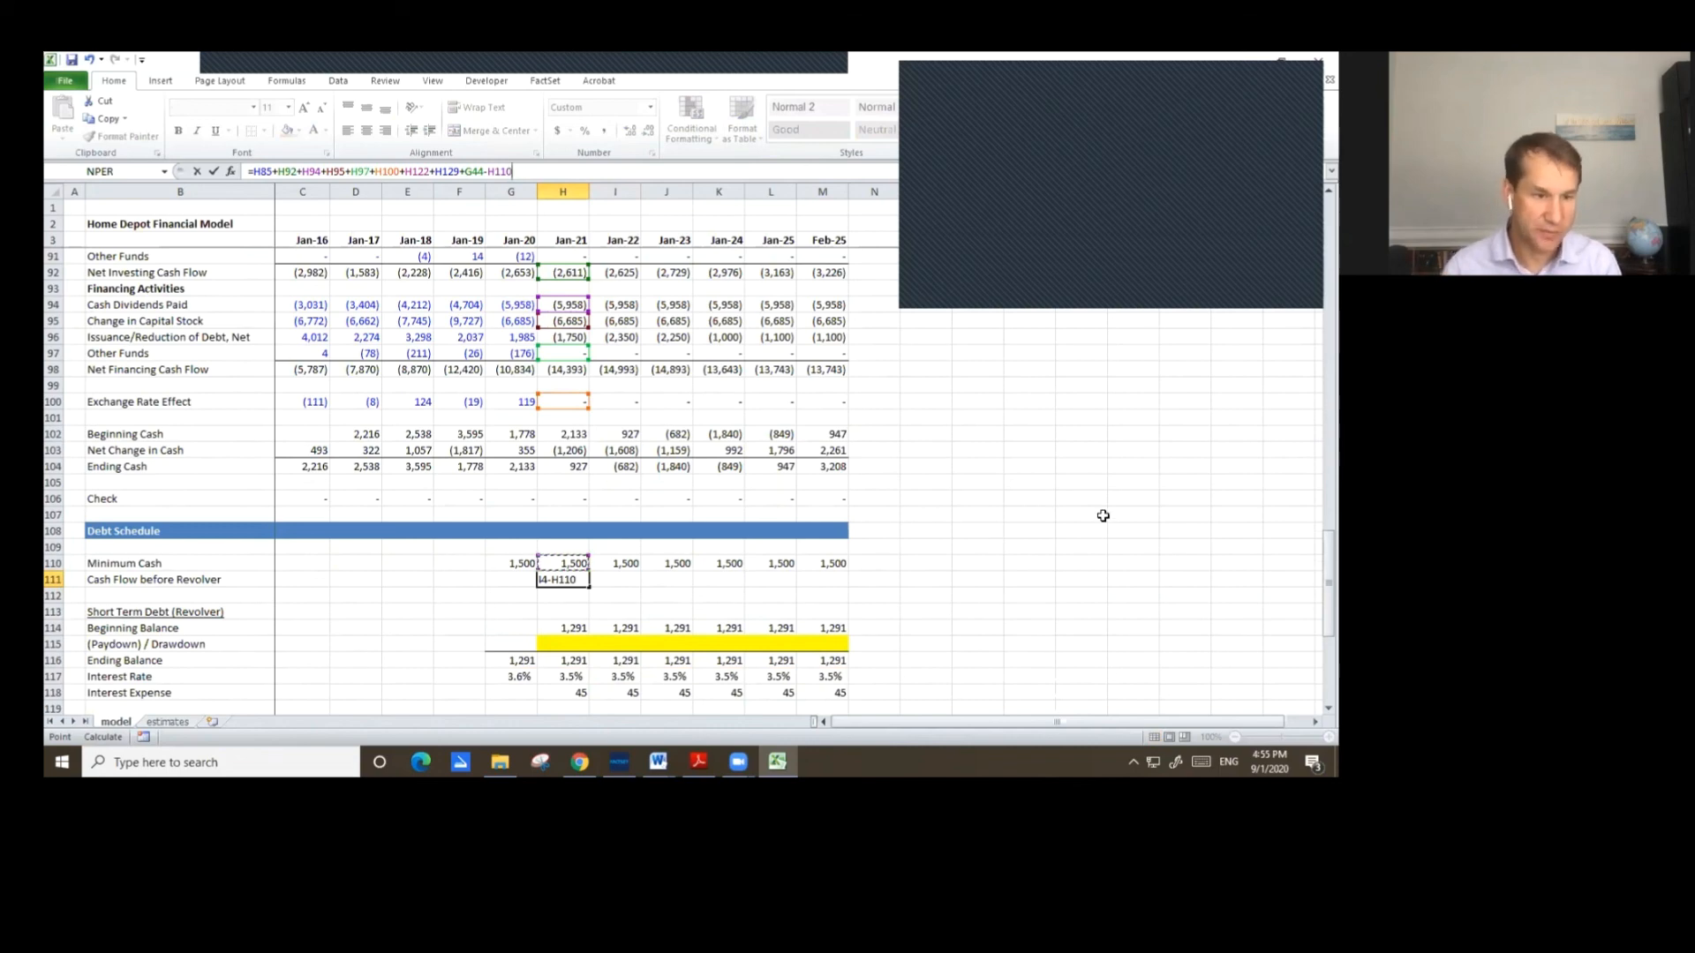
key("Return")
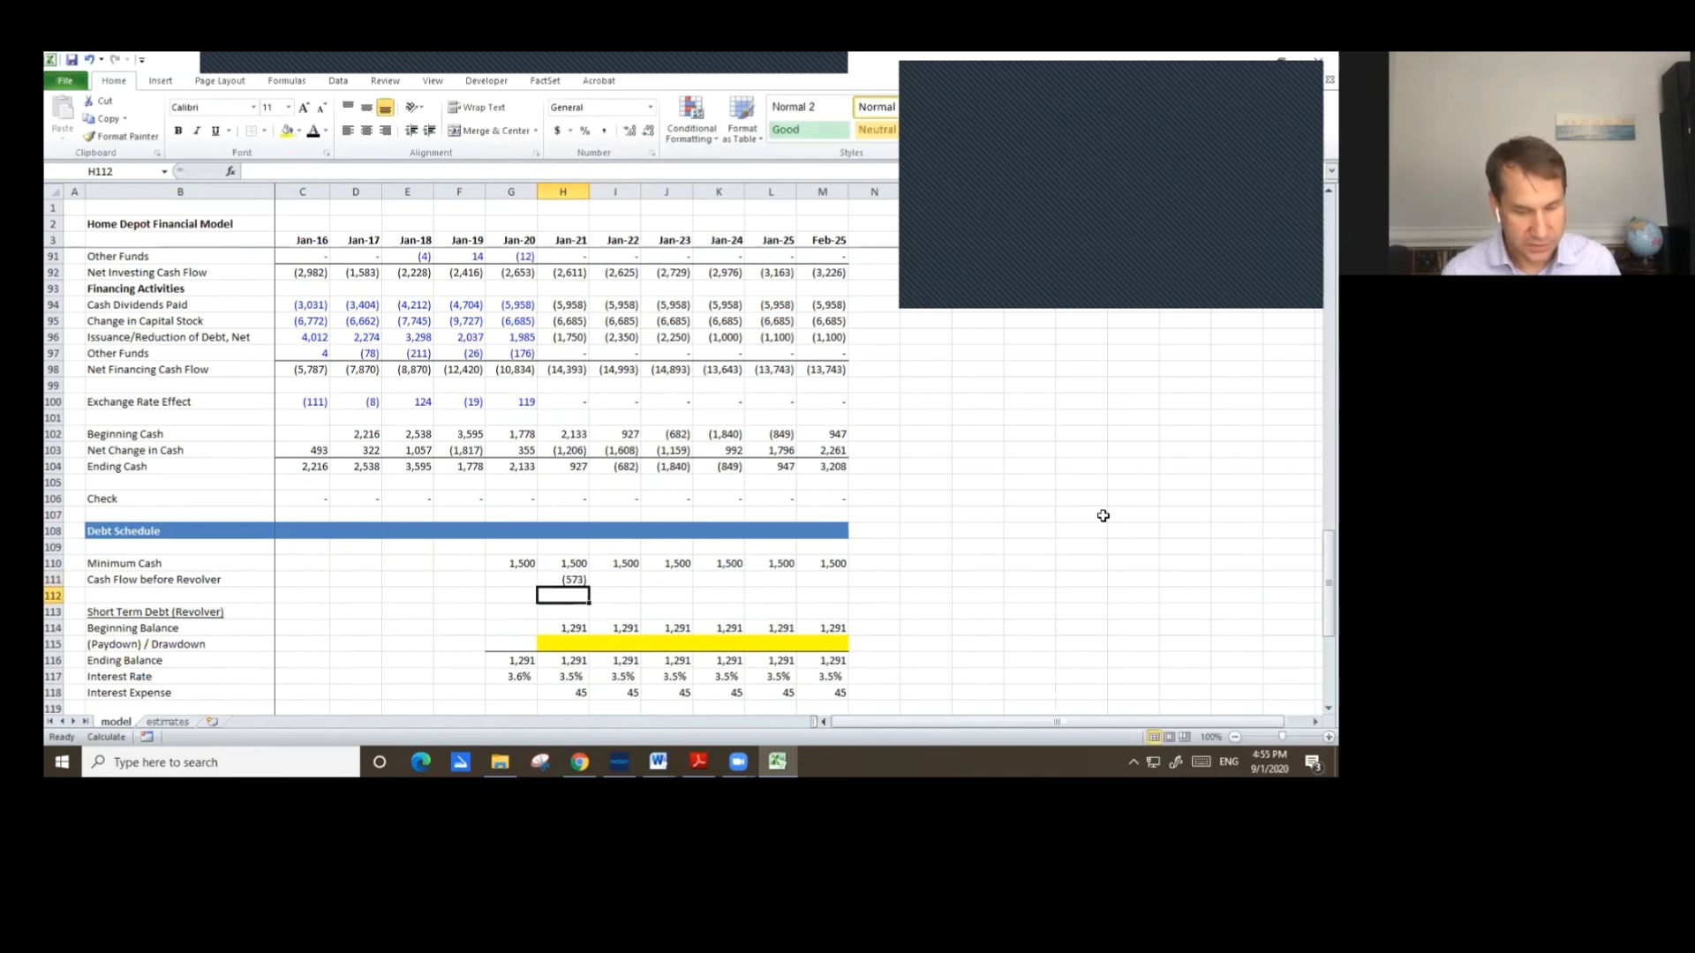
Copy the Jan-21 Cash Flow before Revolver formula across through Feb-25.
key("Up")
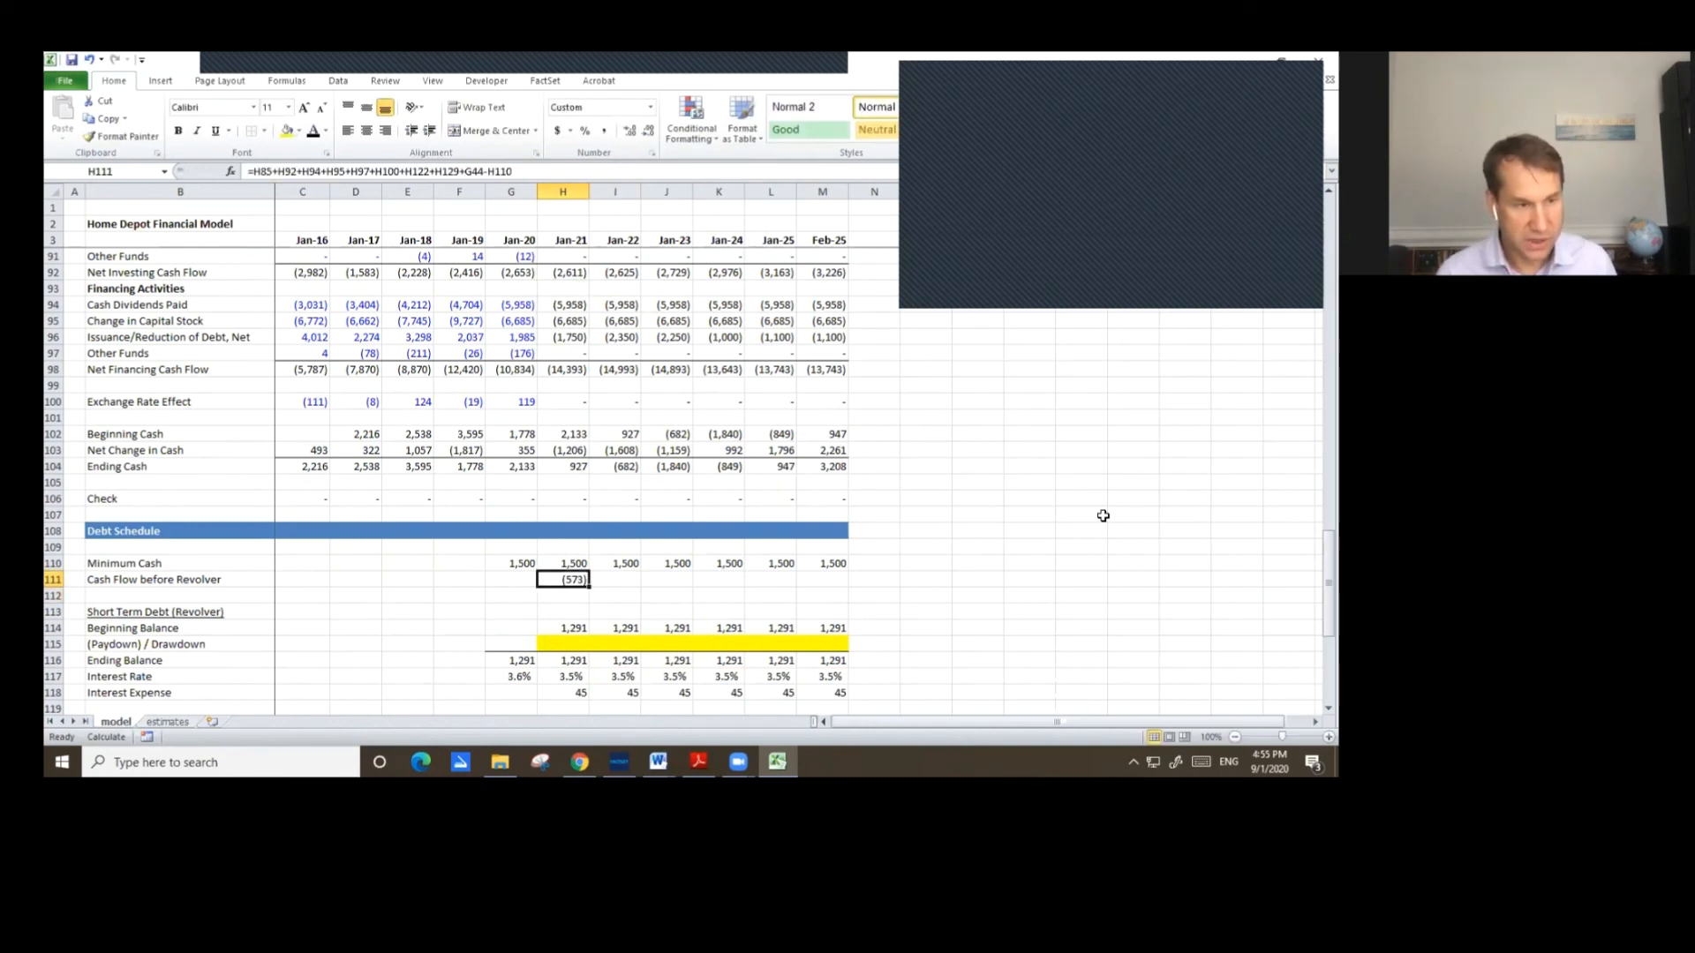
key("ctrl+c")
key("shift+Right")
key("shift+Right")
key("shift+Right")
key("shift+Right")
key("shift+Right")
key("ctrl+v")
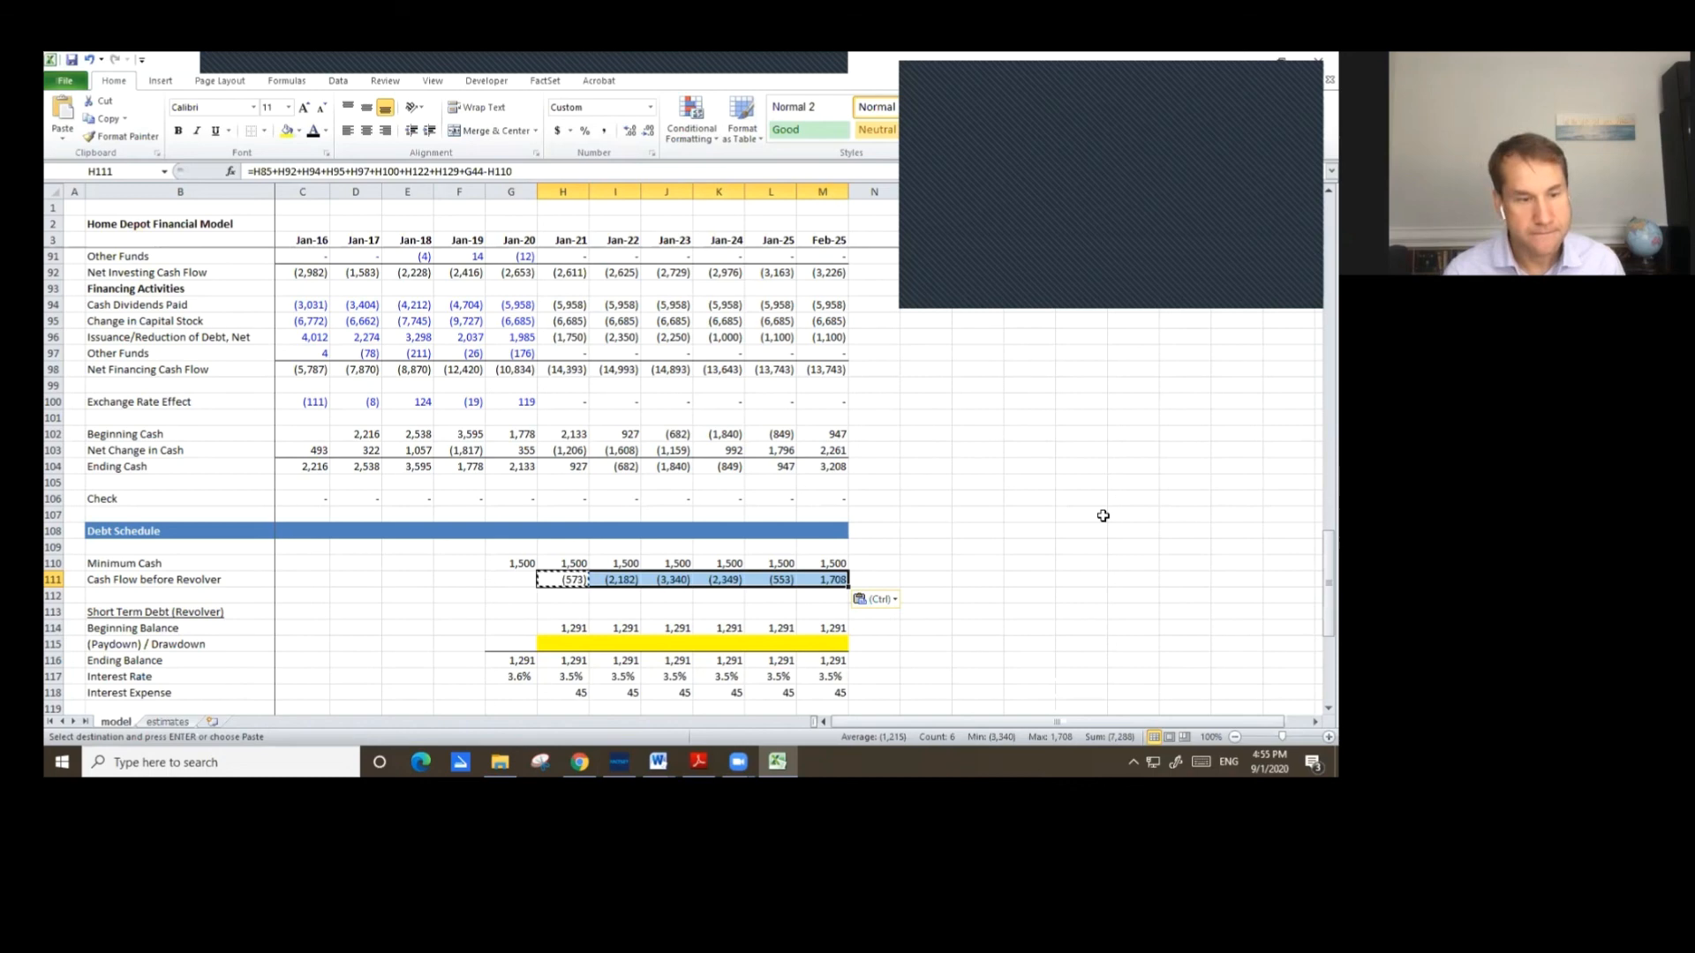
Set the Jan-21 revolver (Paydown) / Drawdown to =-MIN(H114,H111) using Beginning Balance and Cash Flow before Revolver.
key("Down")
key("Down")
key("Down")
key("Down")
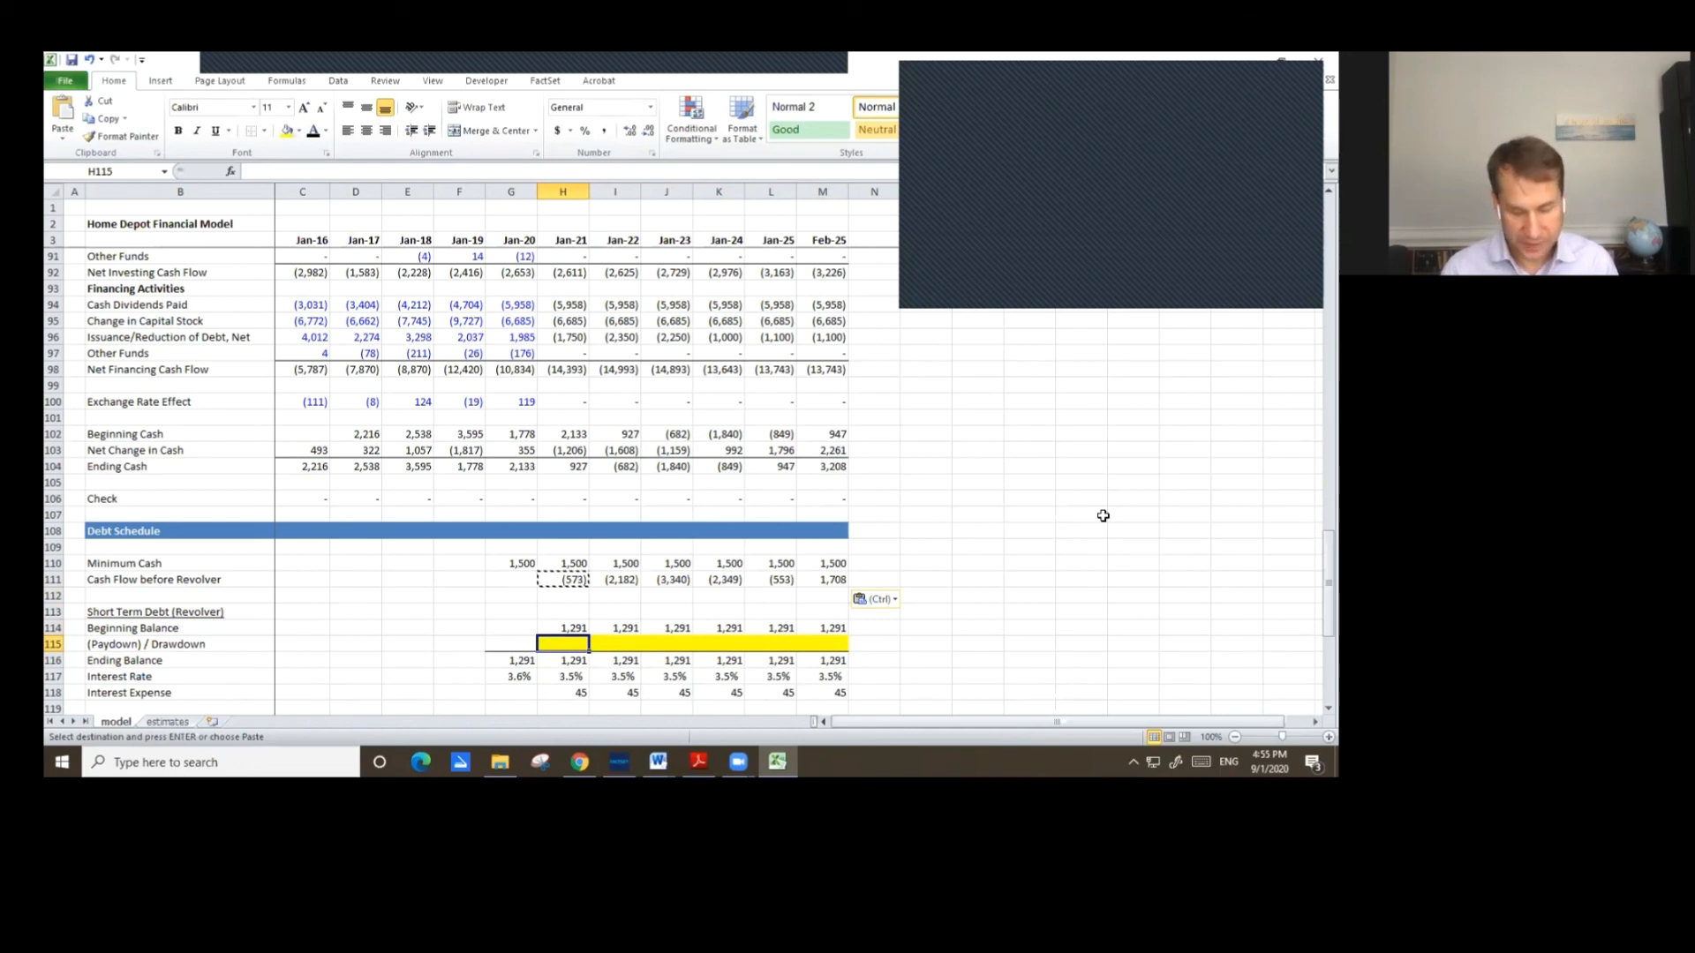
type("=")
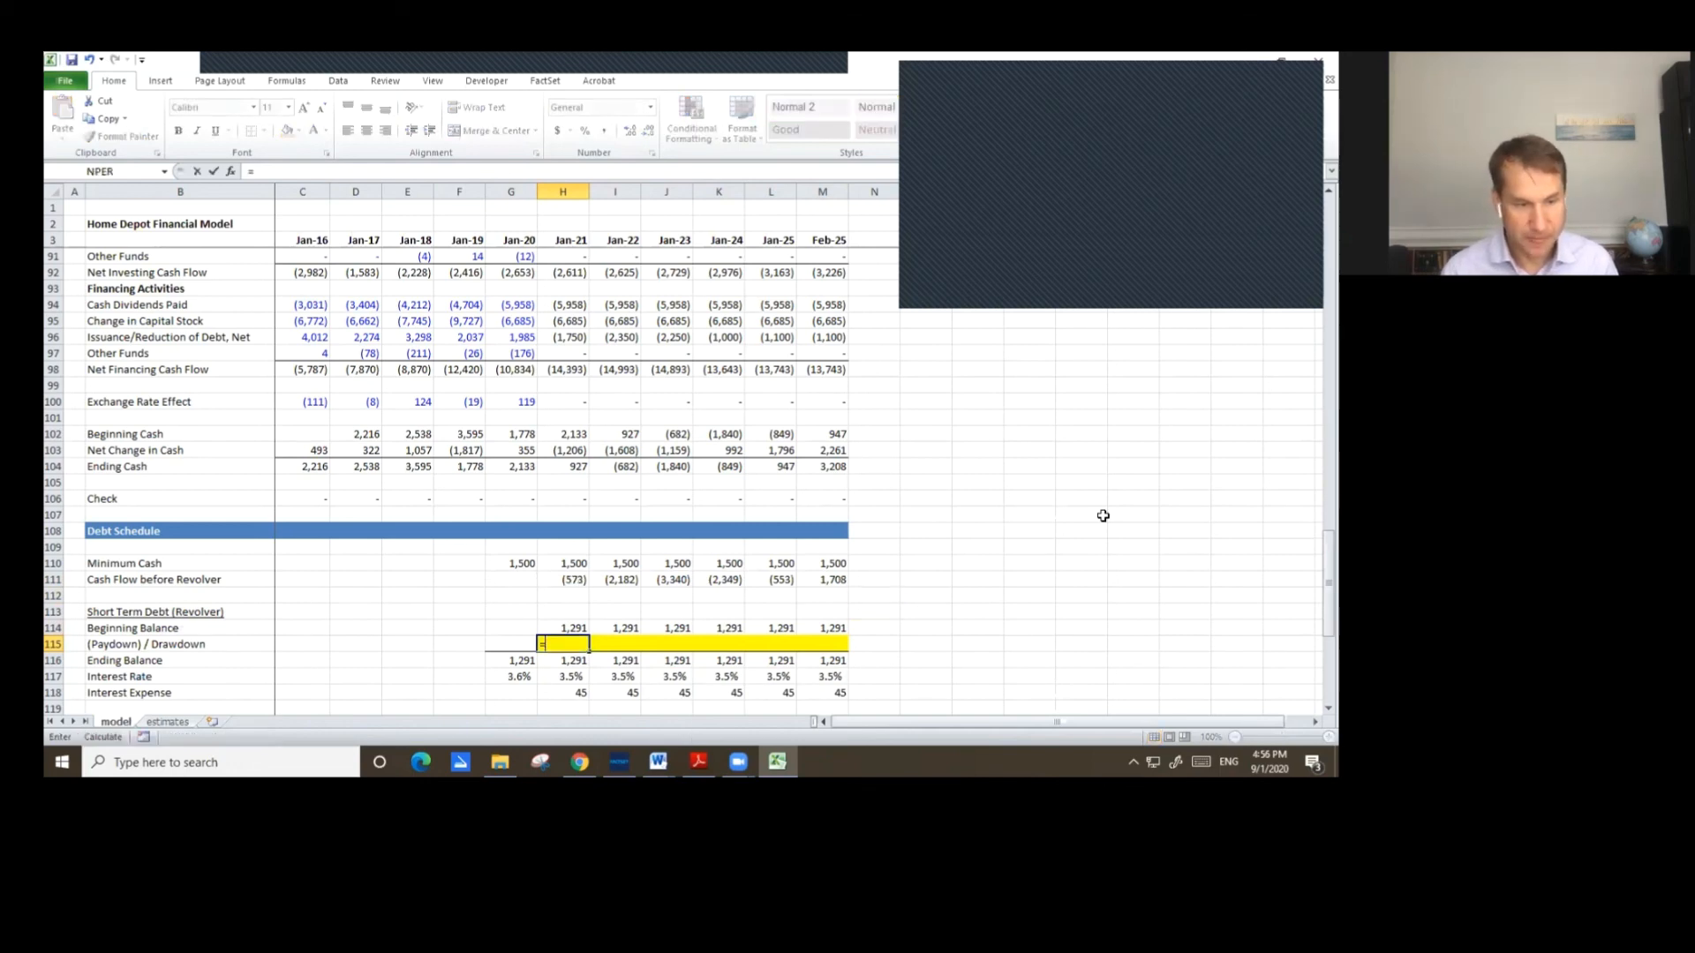
type("-min(")
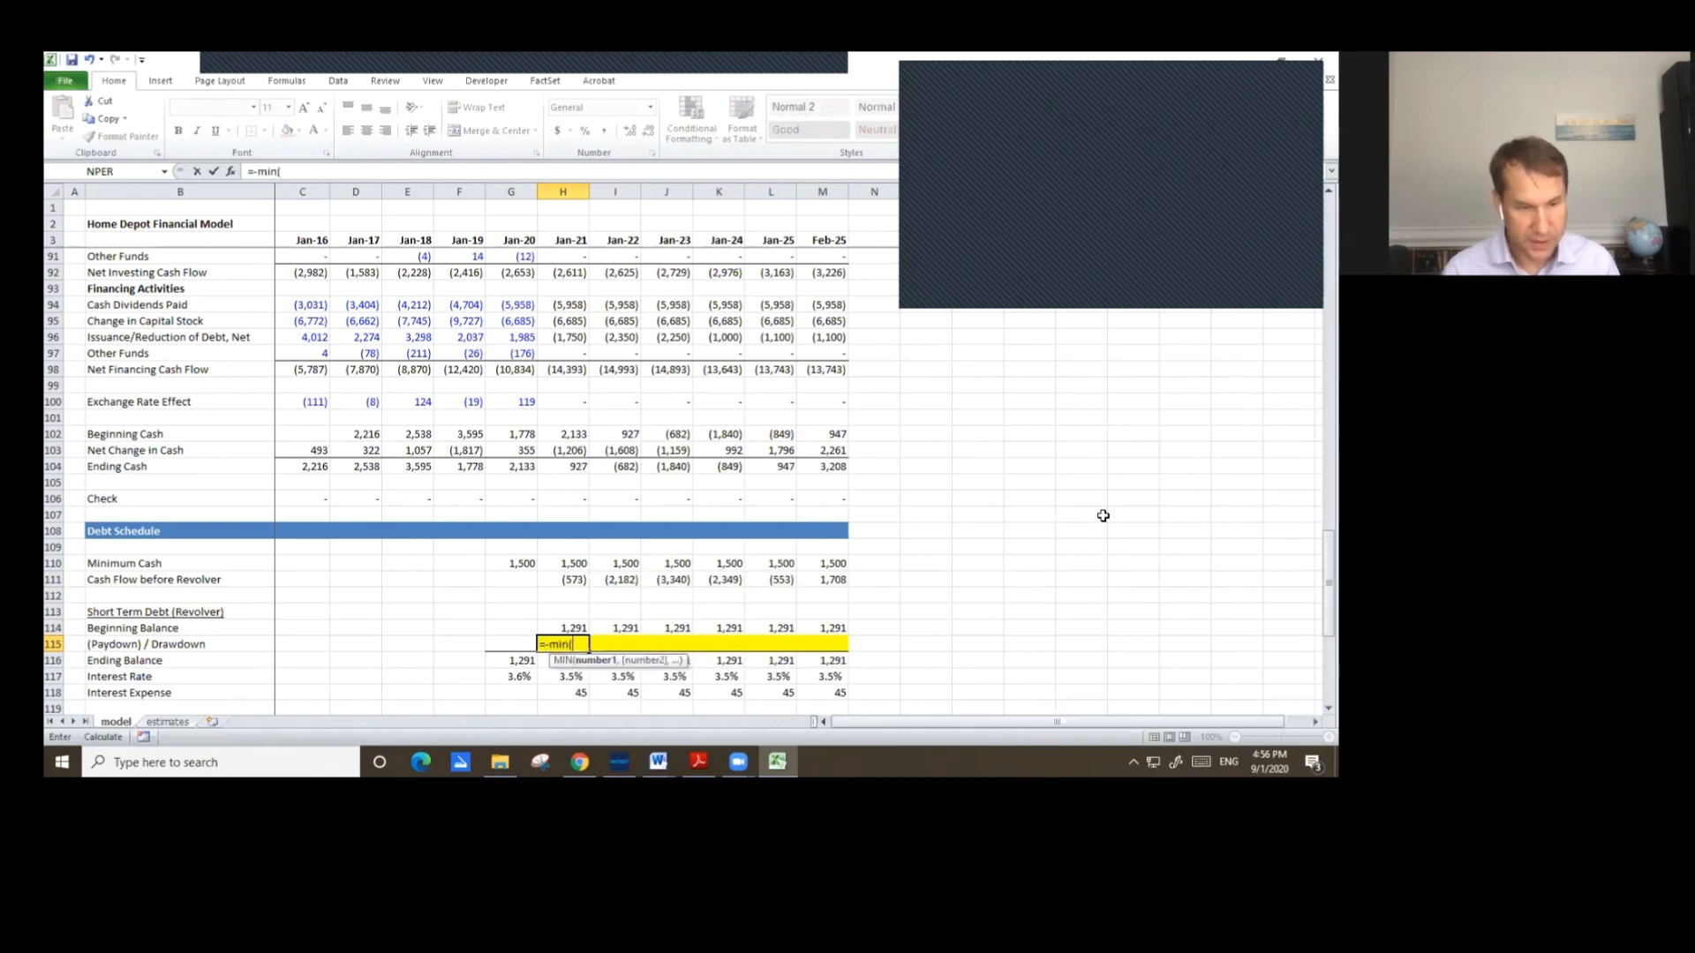
key("Up")
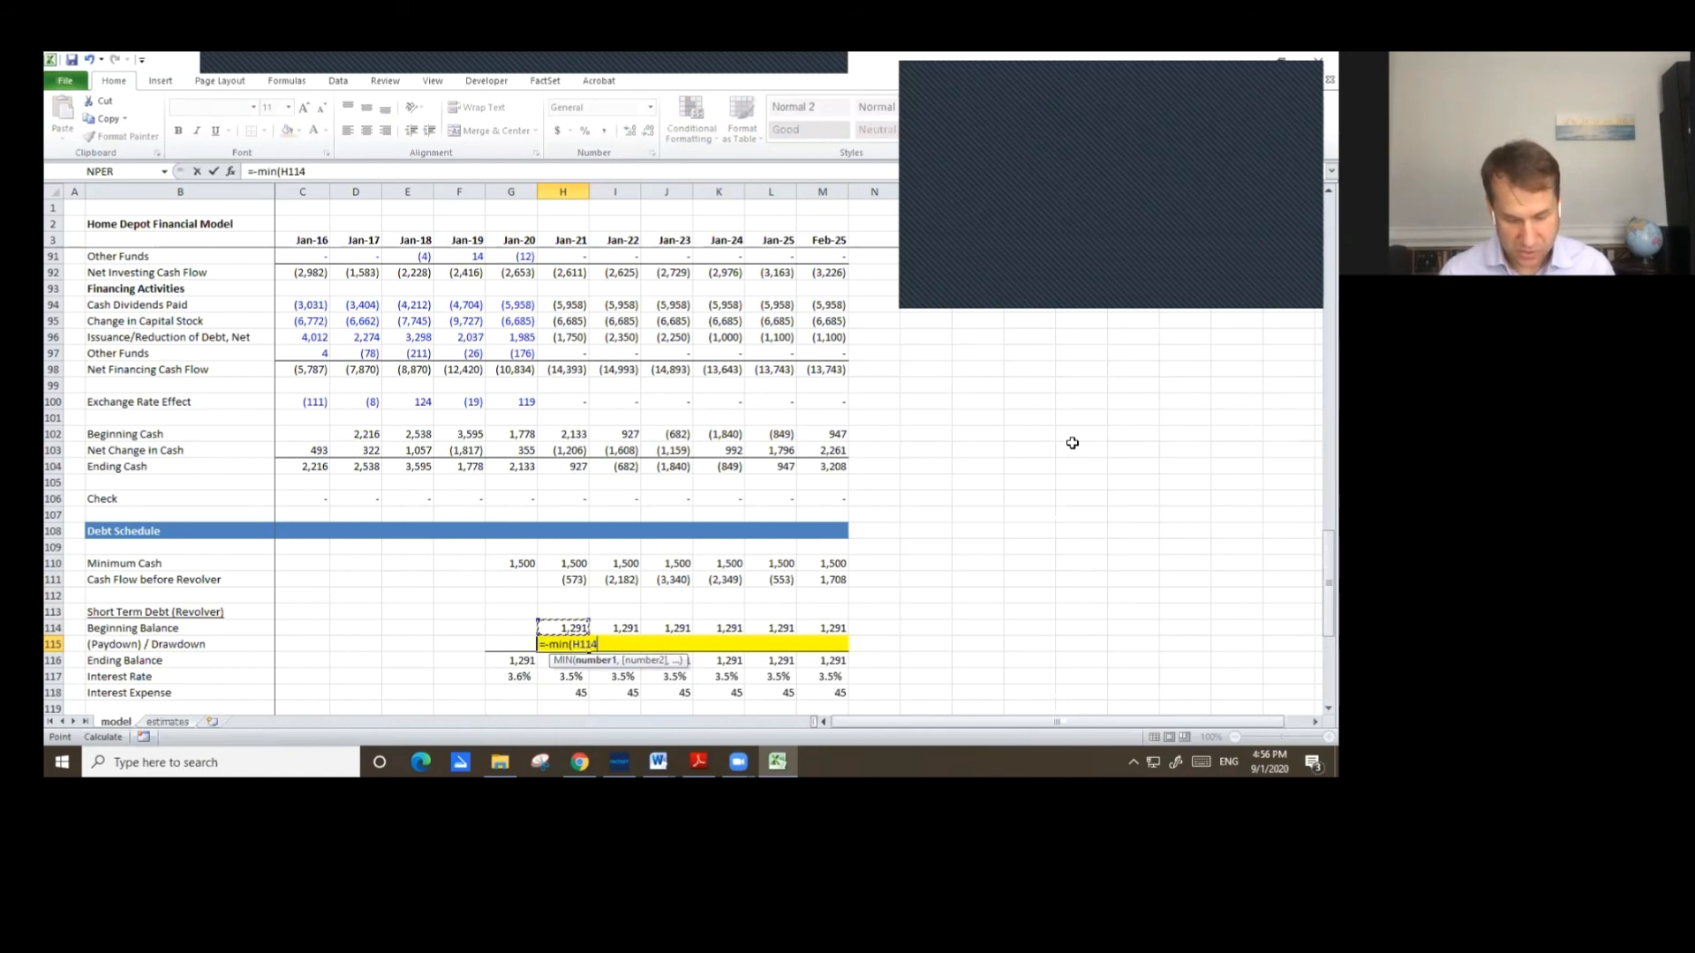
type(",")
key("Up")
key("Up")
key("Up")
key("Up")
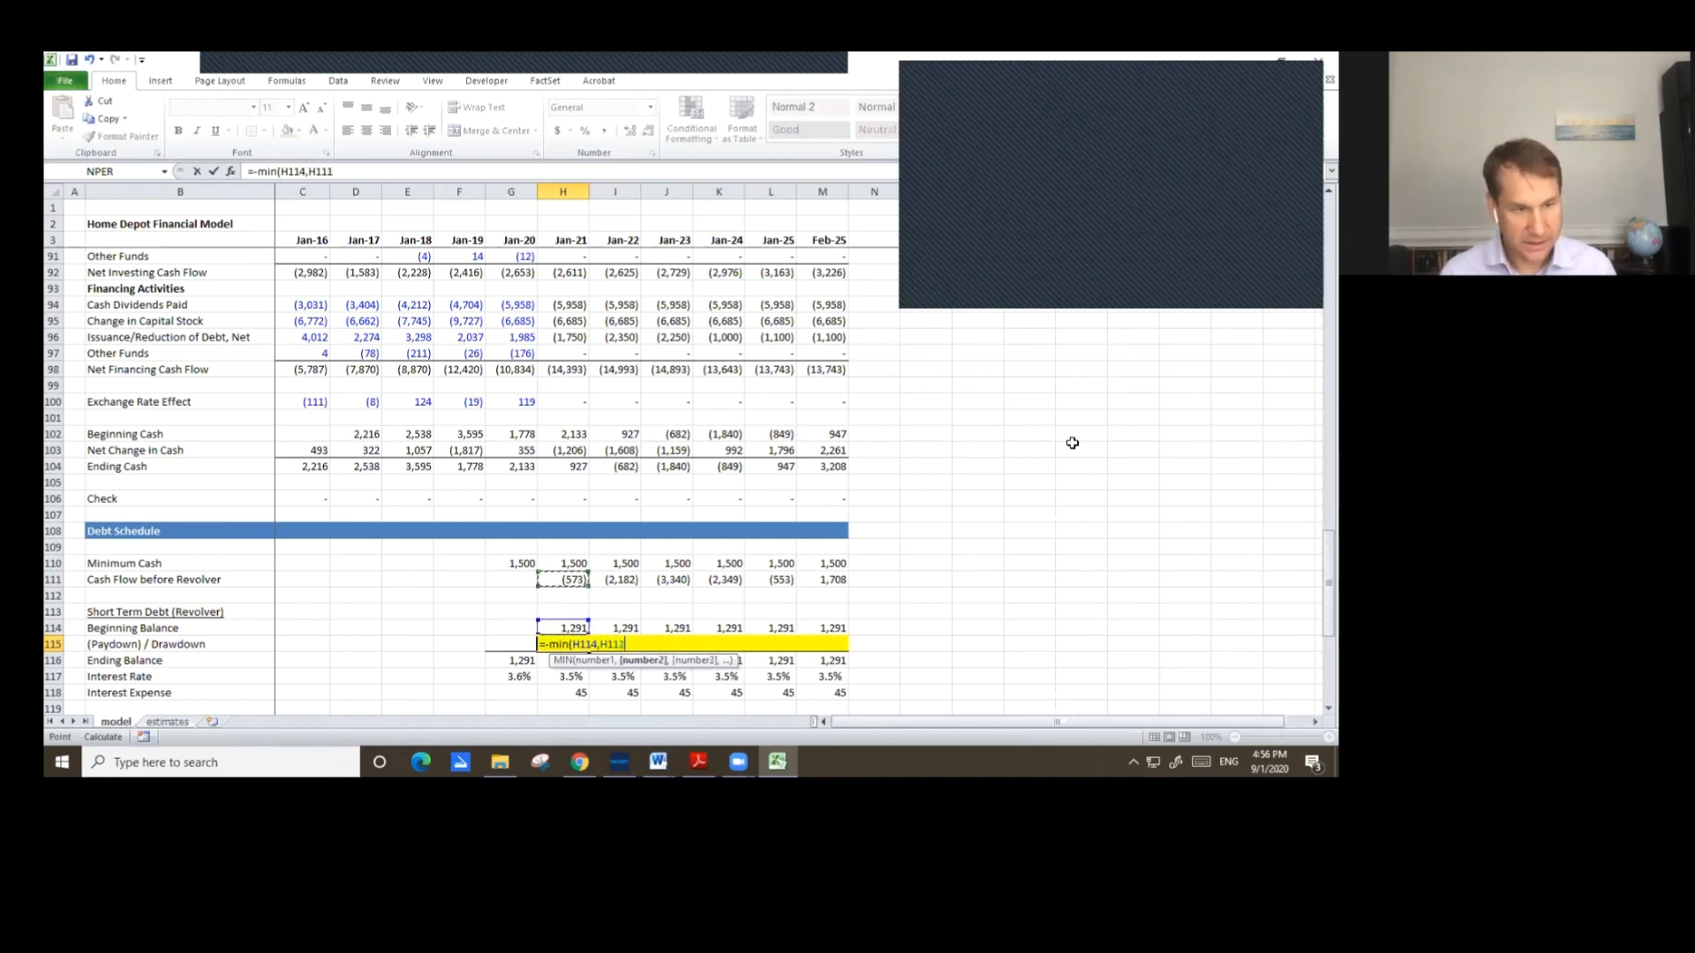
type(")")
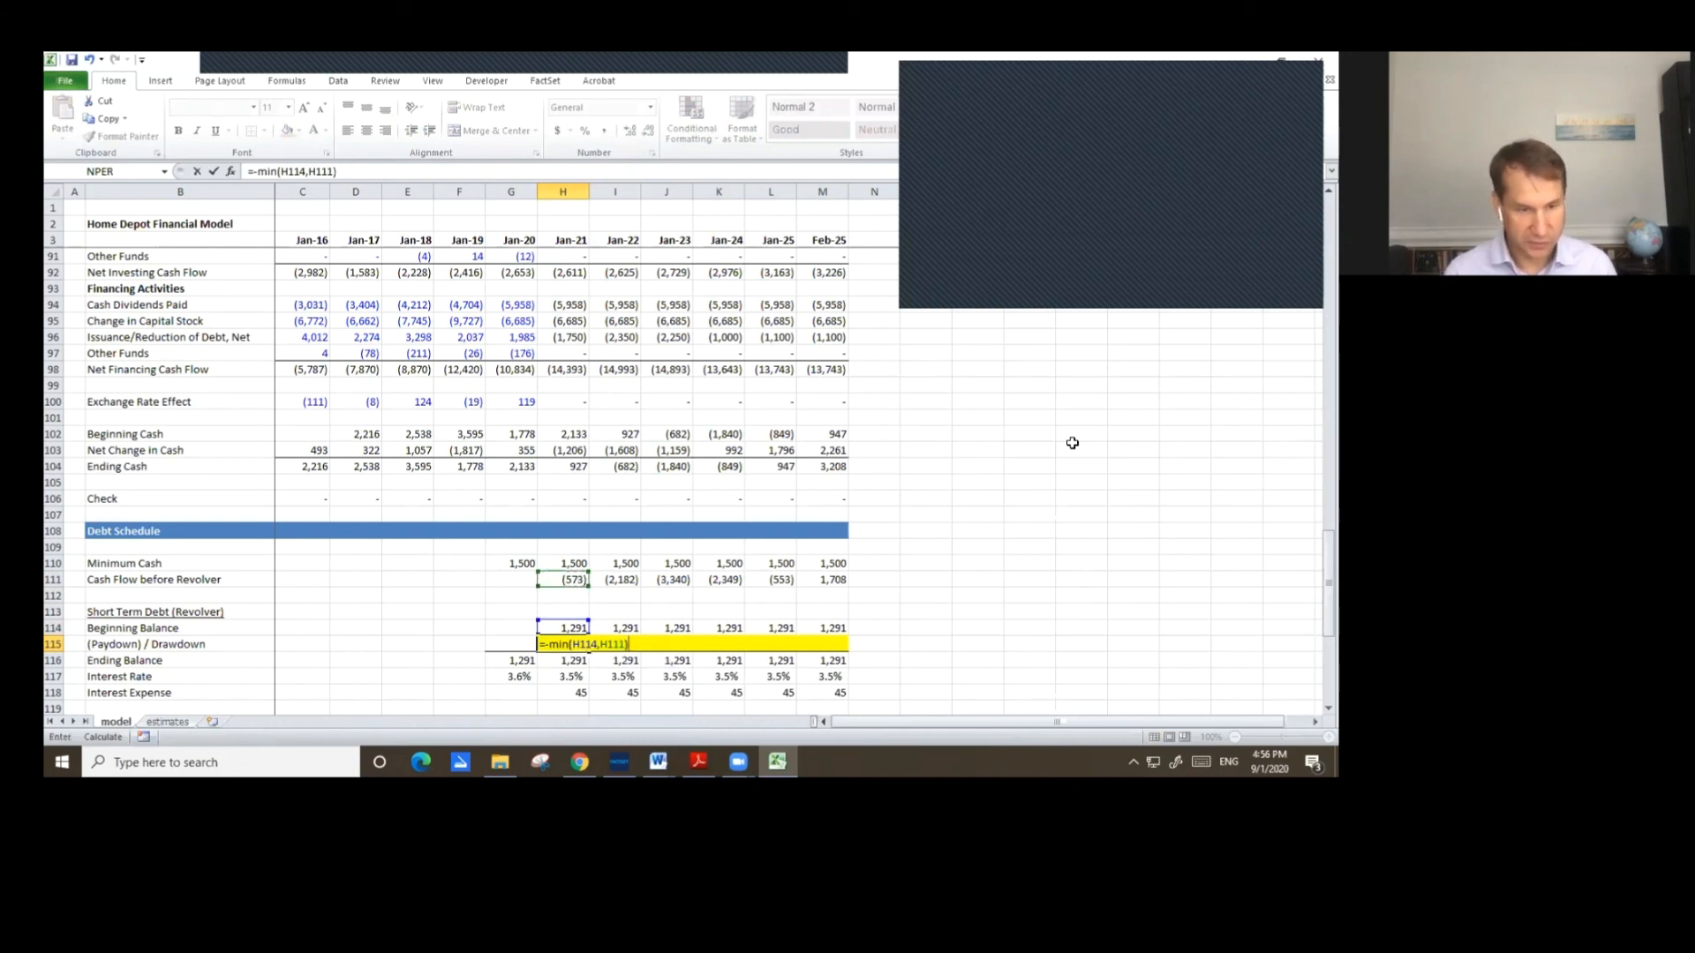
key("ctrl+Return")
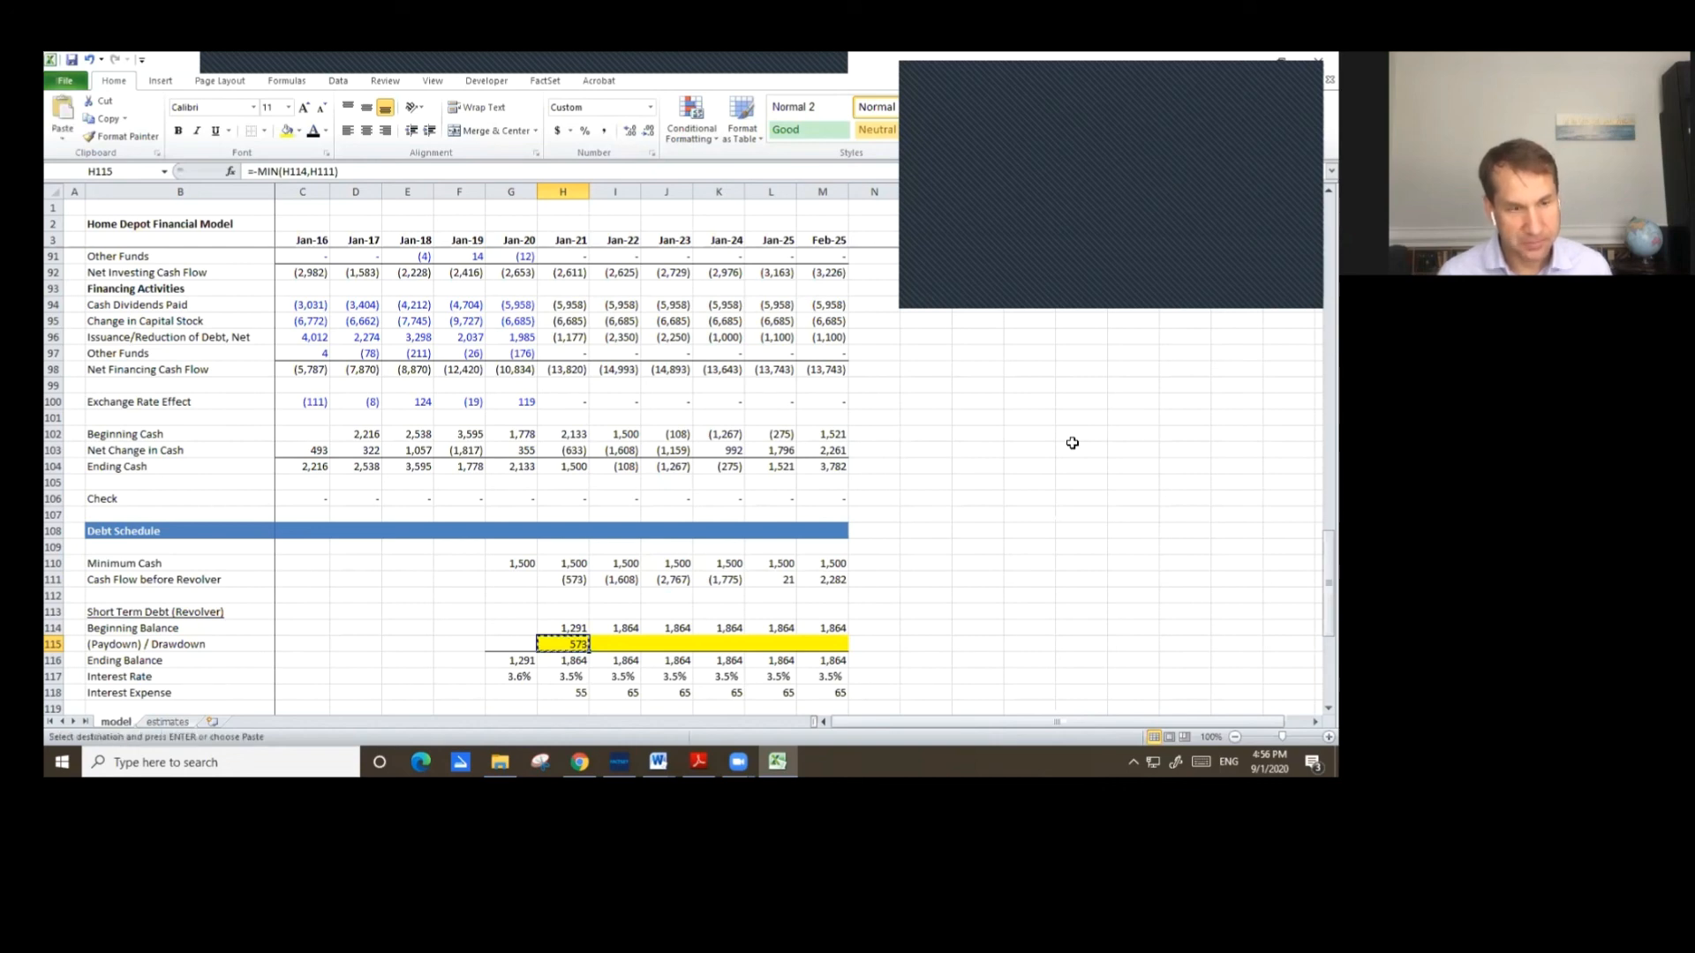
Copy the revolver (Paydown) / Drawdown formula across through Feb-25.
key("ctrl+c")
key("shift+Right")
key("shift+Right")
key("shift+Right")
key("shift+Right")
key("shift+Right")
key("ctrl+v")
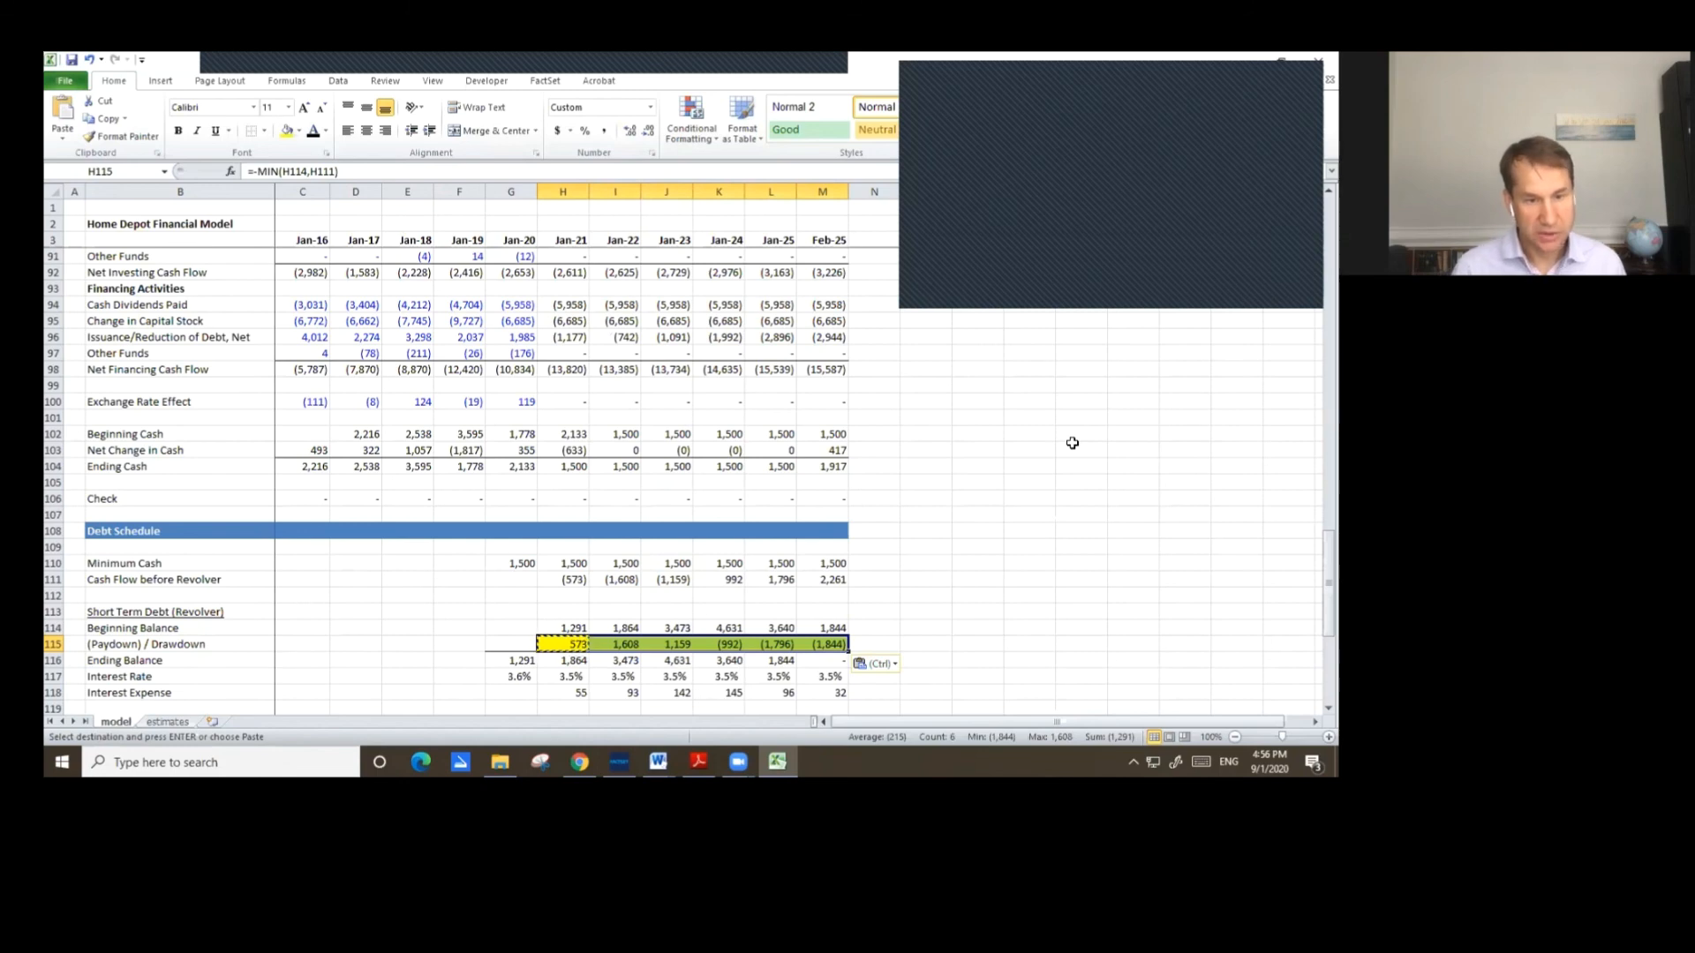
Review the revolver paydown/drawdown and ending balance formulas across the forecast years.
key("Right")
key("Right")
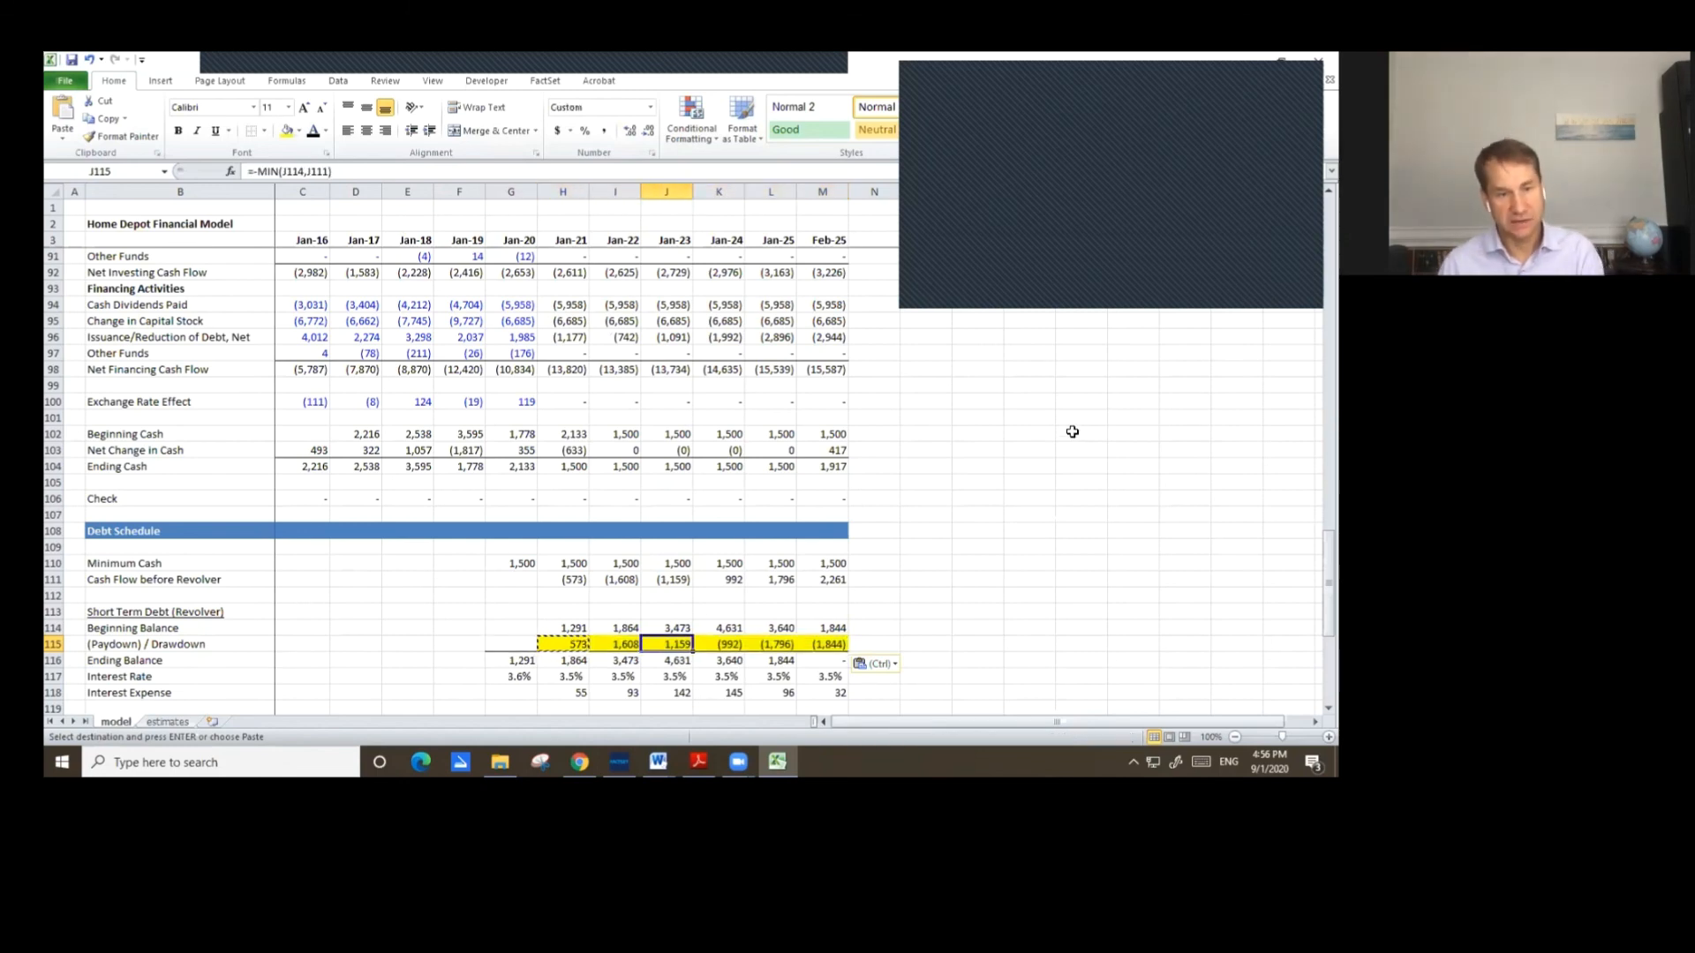
key("Right")
key("Right")
key("Down")
key("Right")
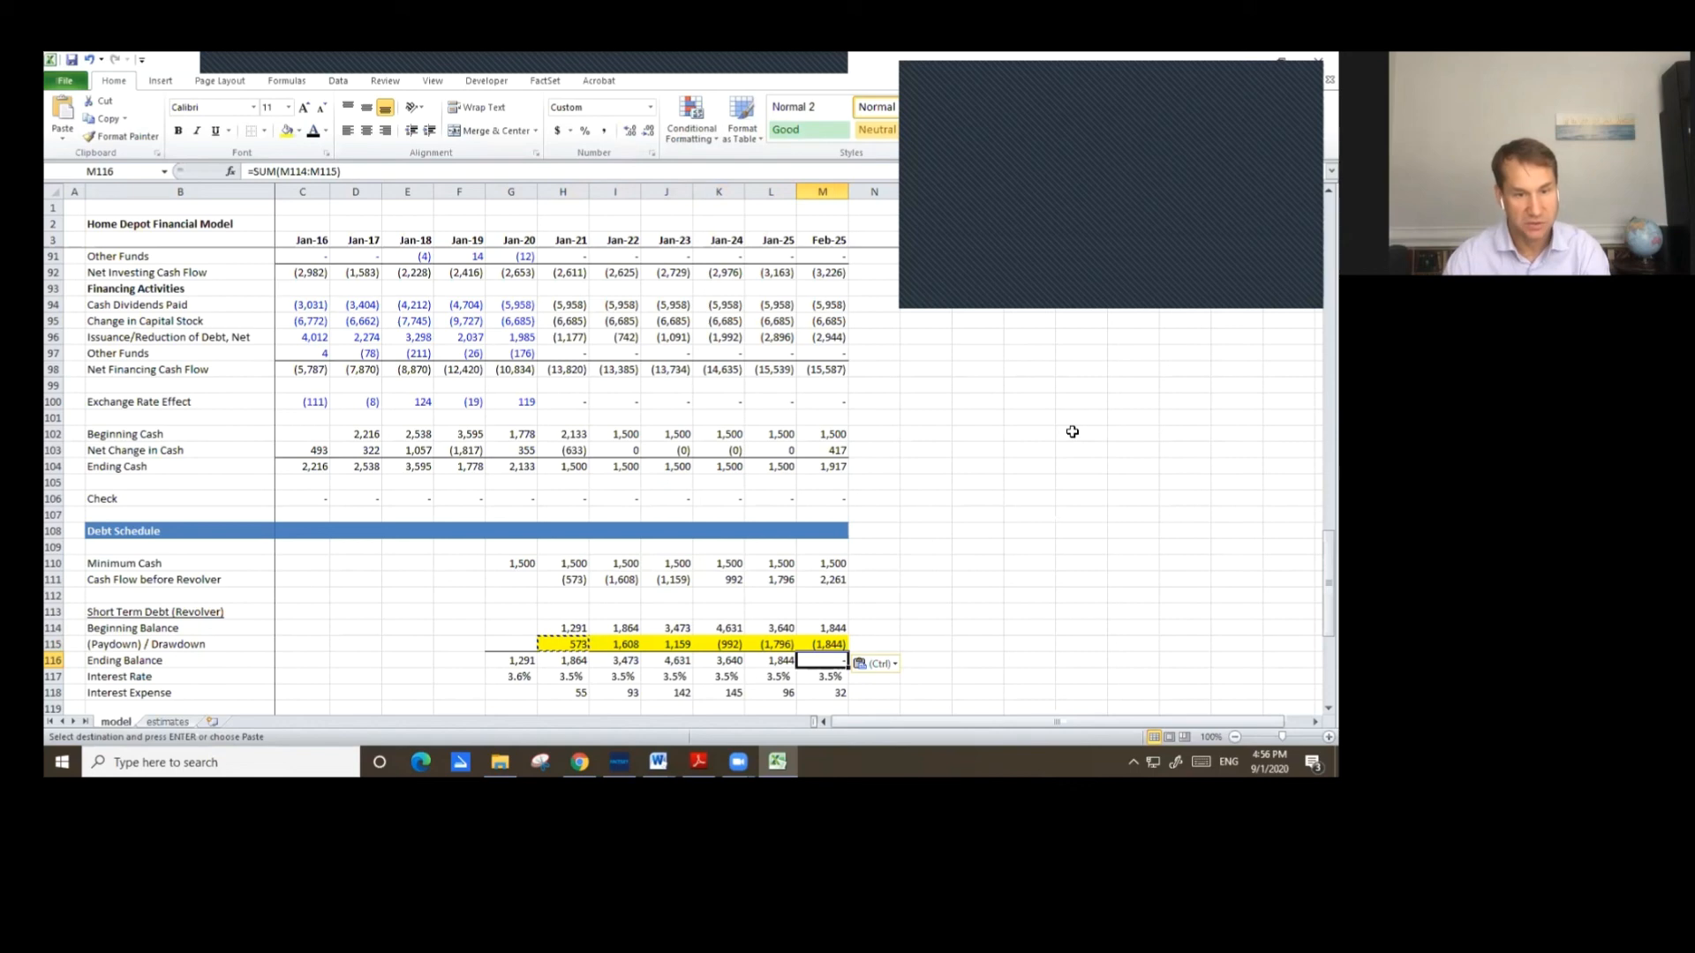
scroll(1064, 530, "down", 2)
left_click(575, 547)
left_click_drag(575, 547, 817, 547)
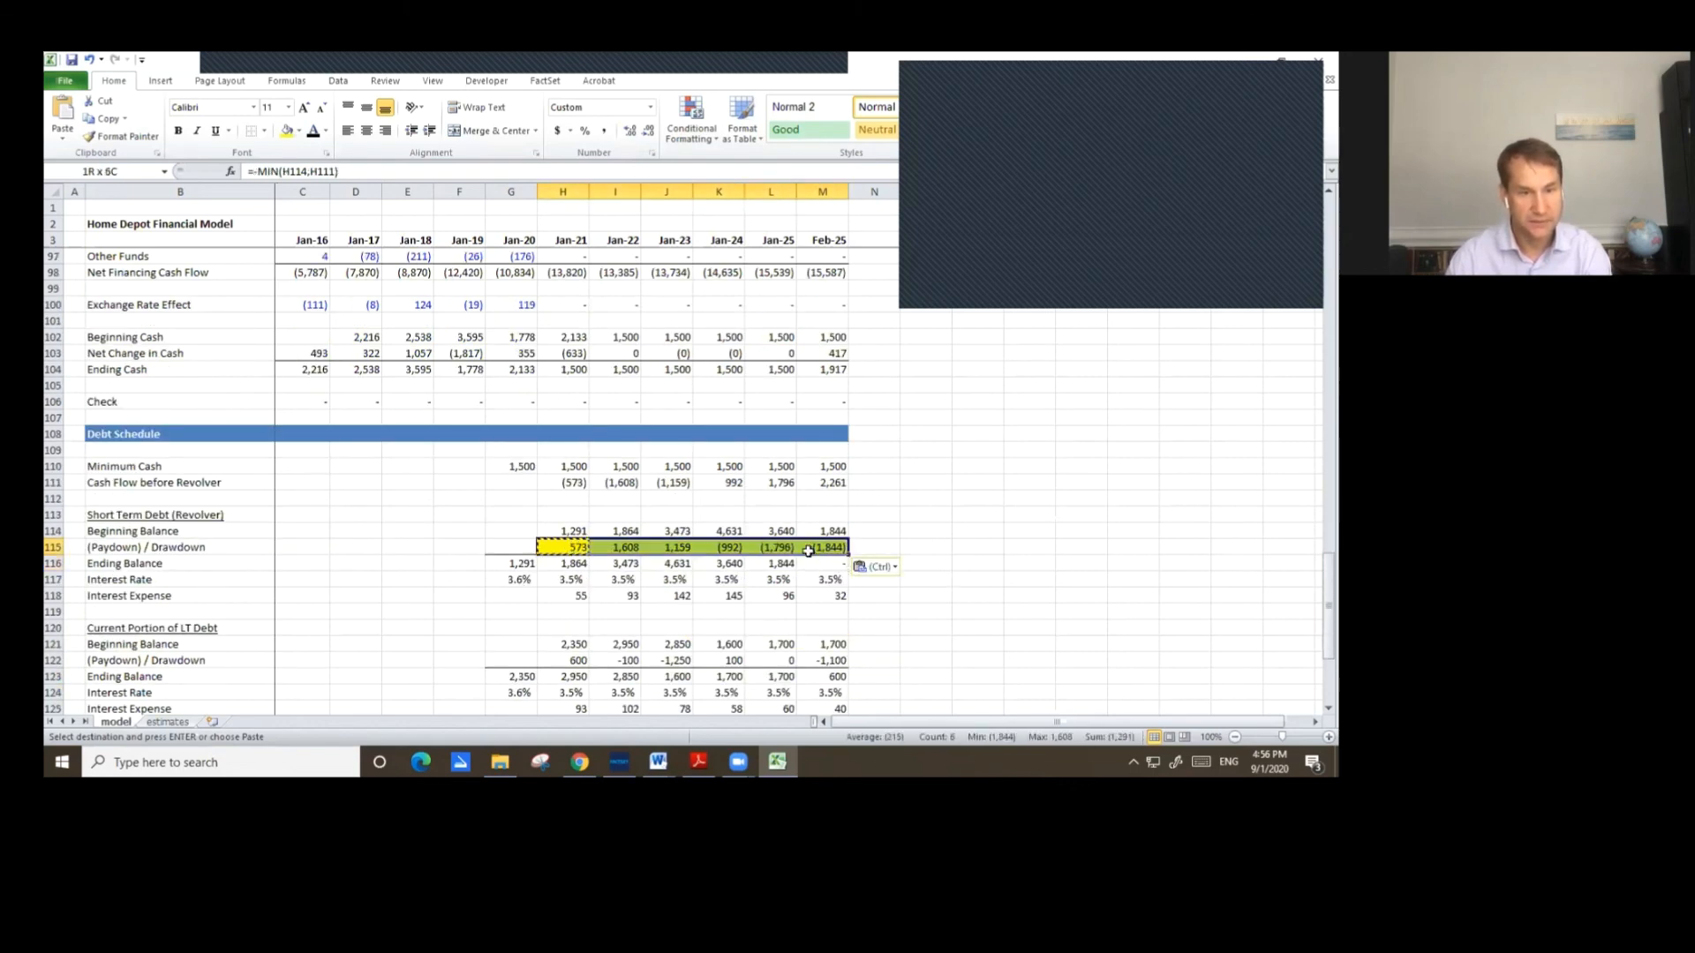
Review the balance sheet check row across the forecast years.
left_click(297, 133)
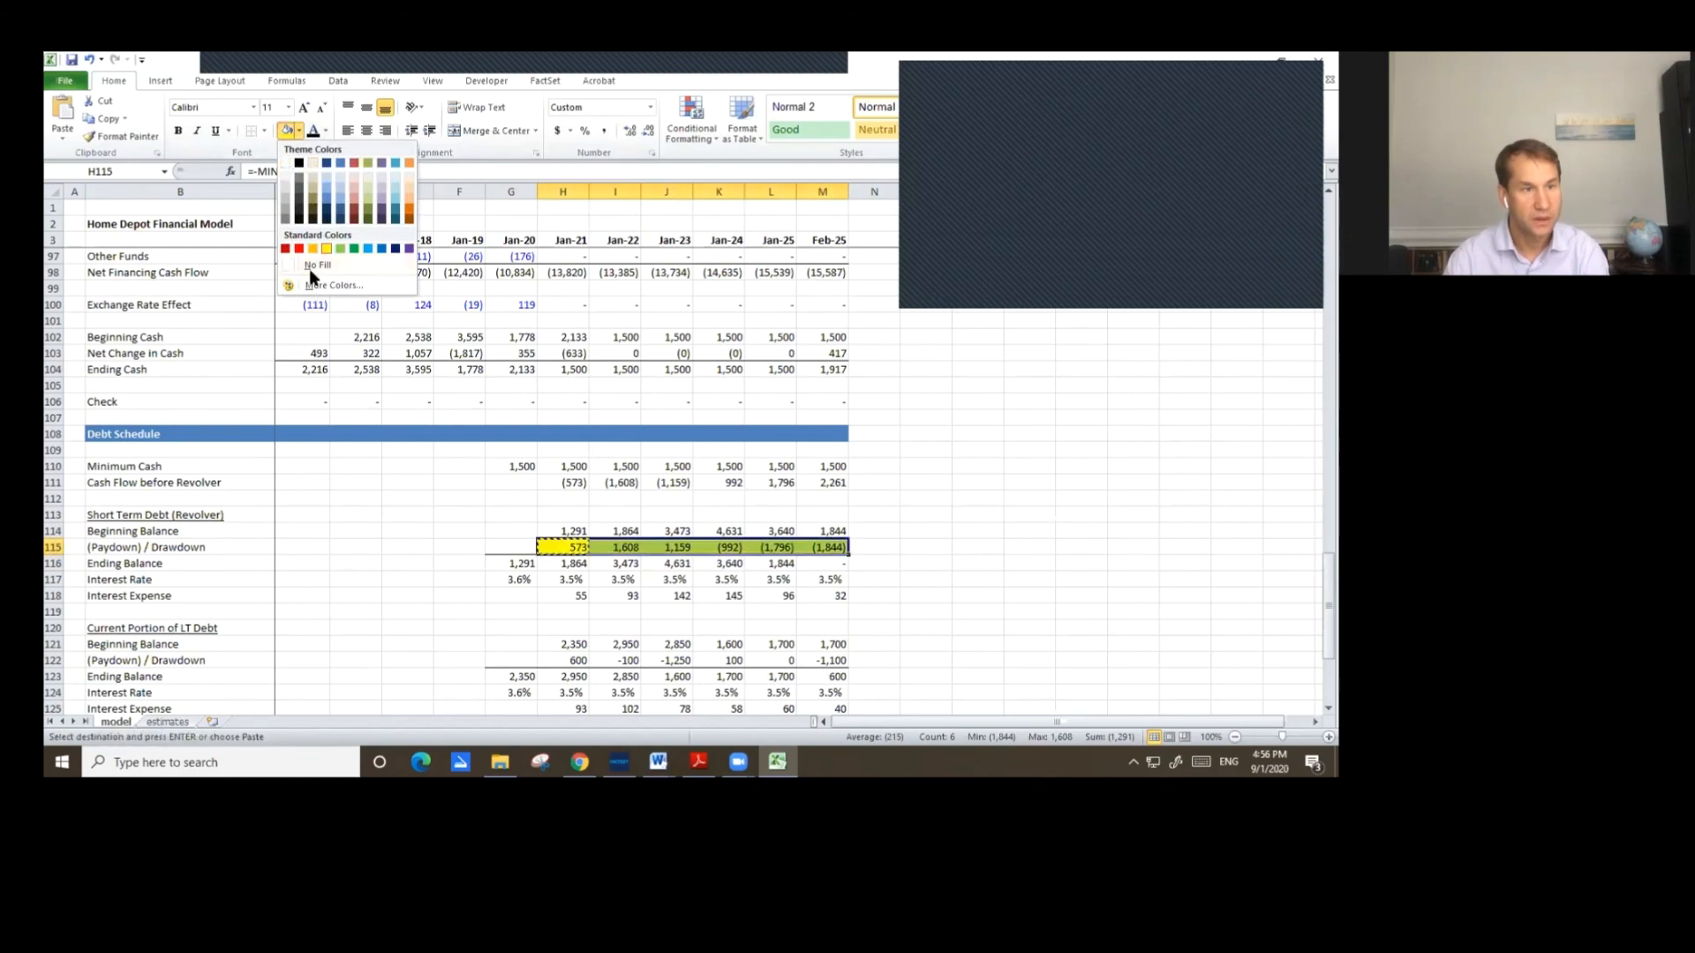
scroll(650, 533, "up", 17)
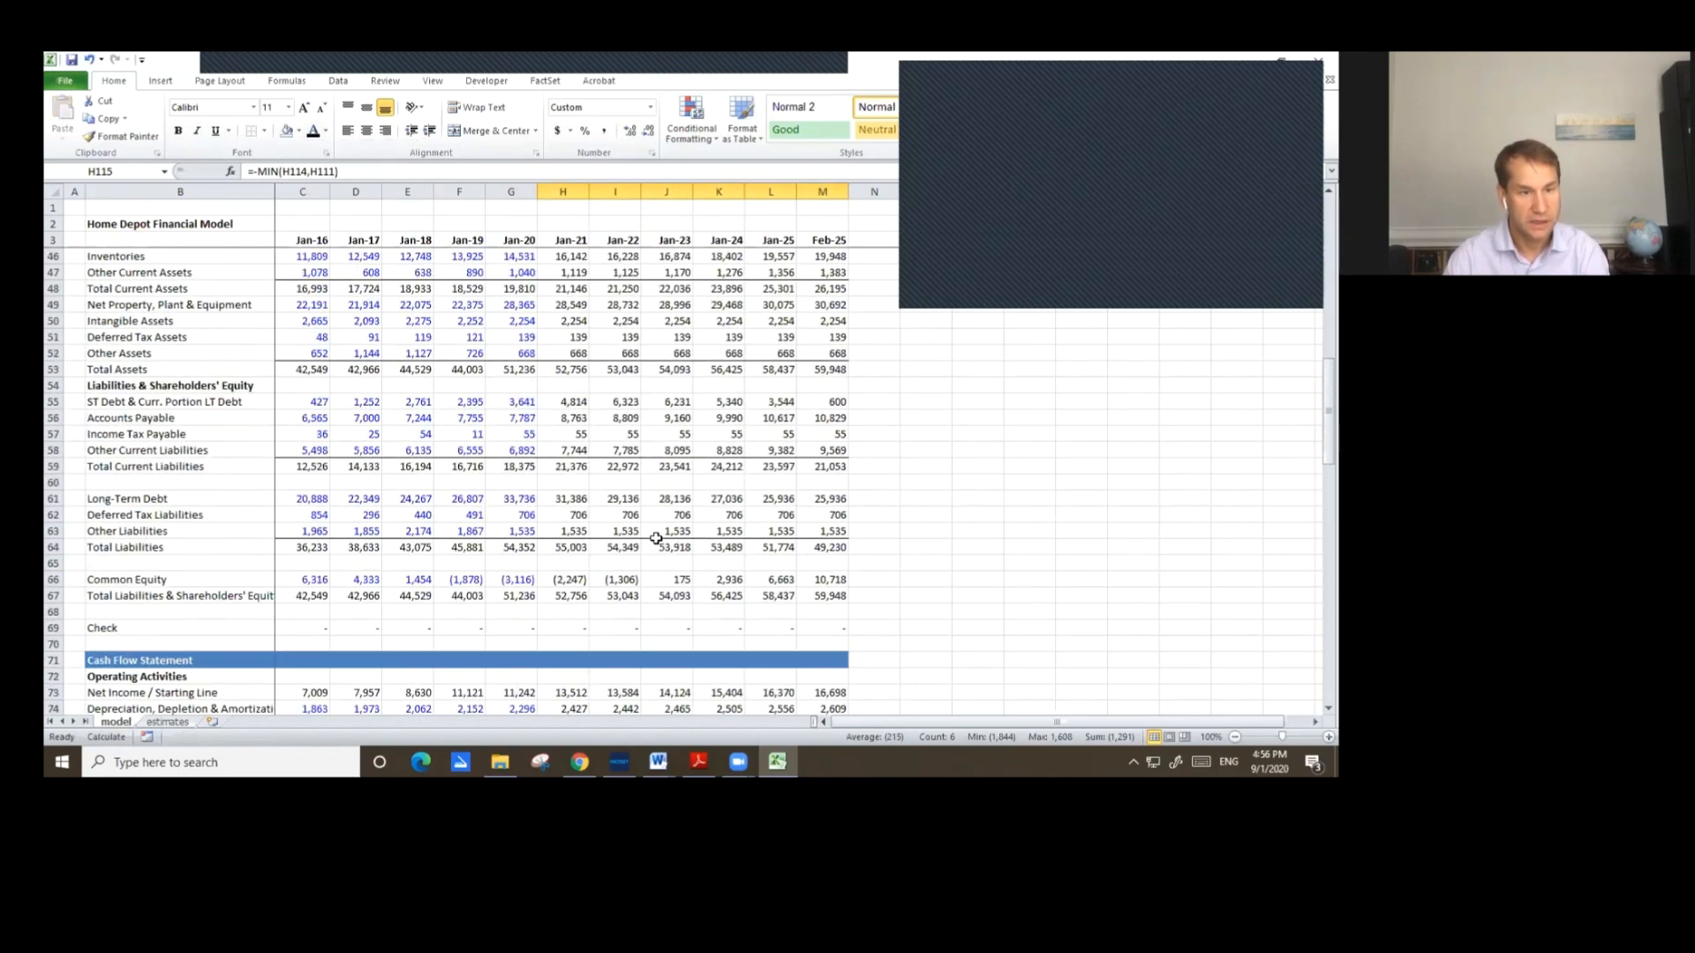
scroll(651, 570, "up", 3)
scroll(618, 591, "down", 3)
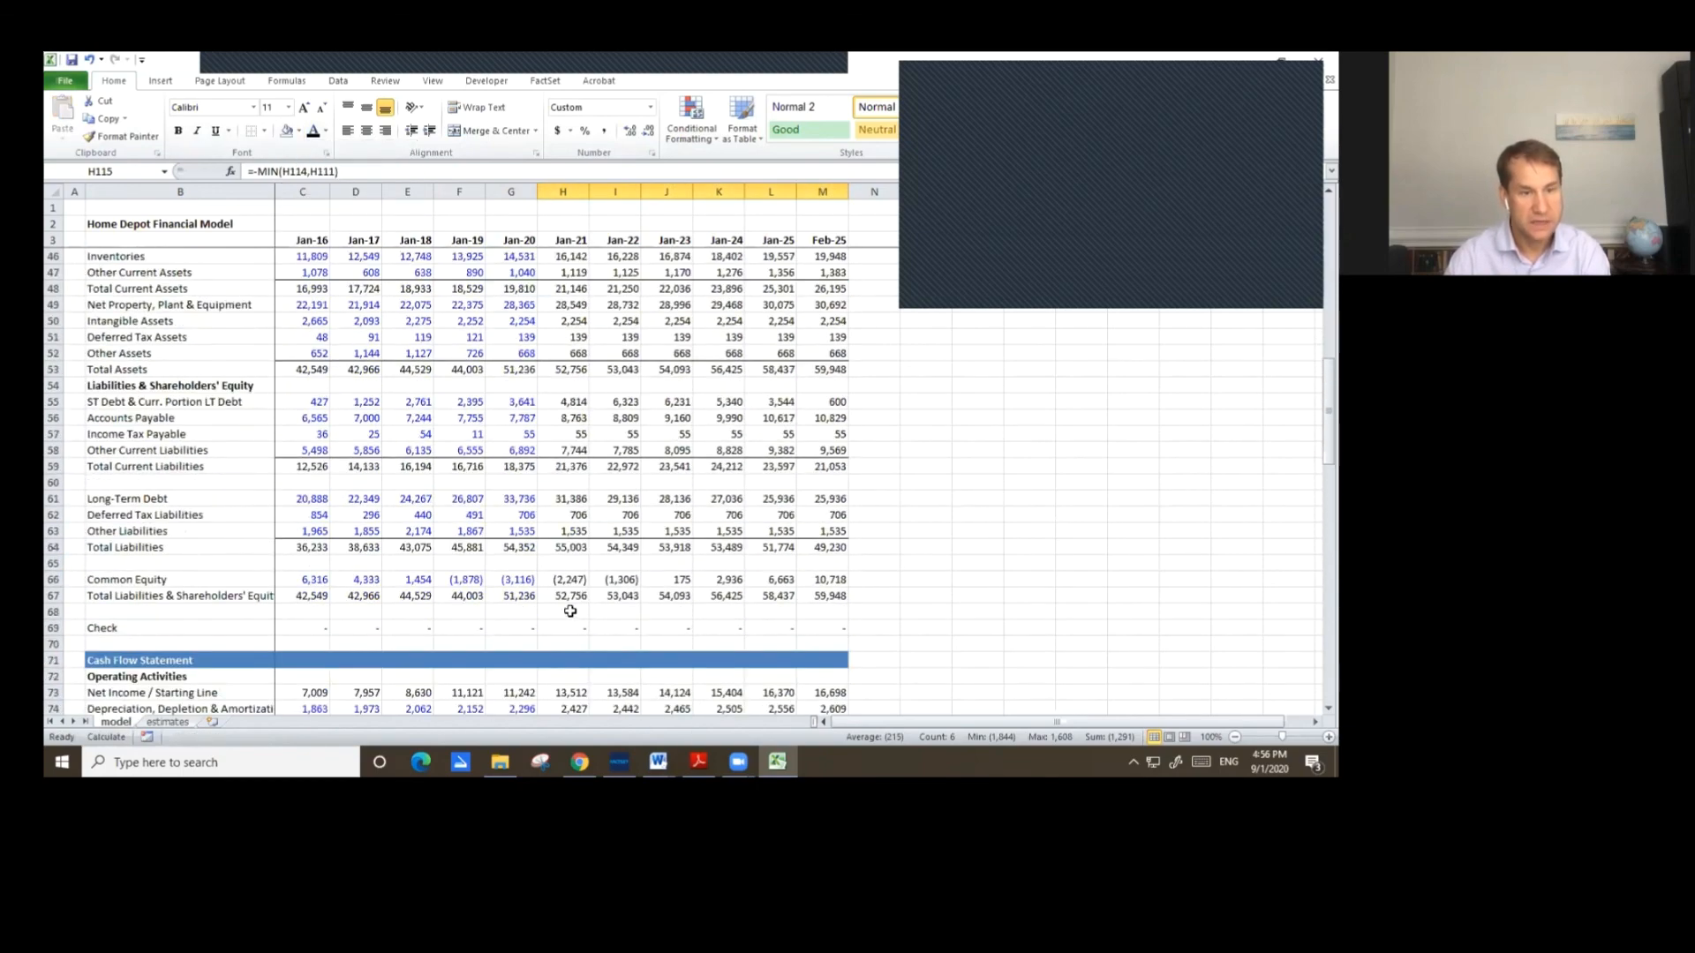
left_click(574, 628)
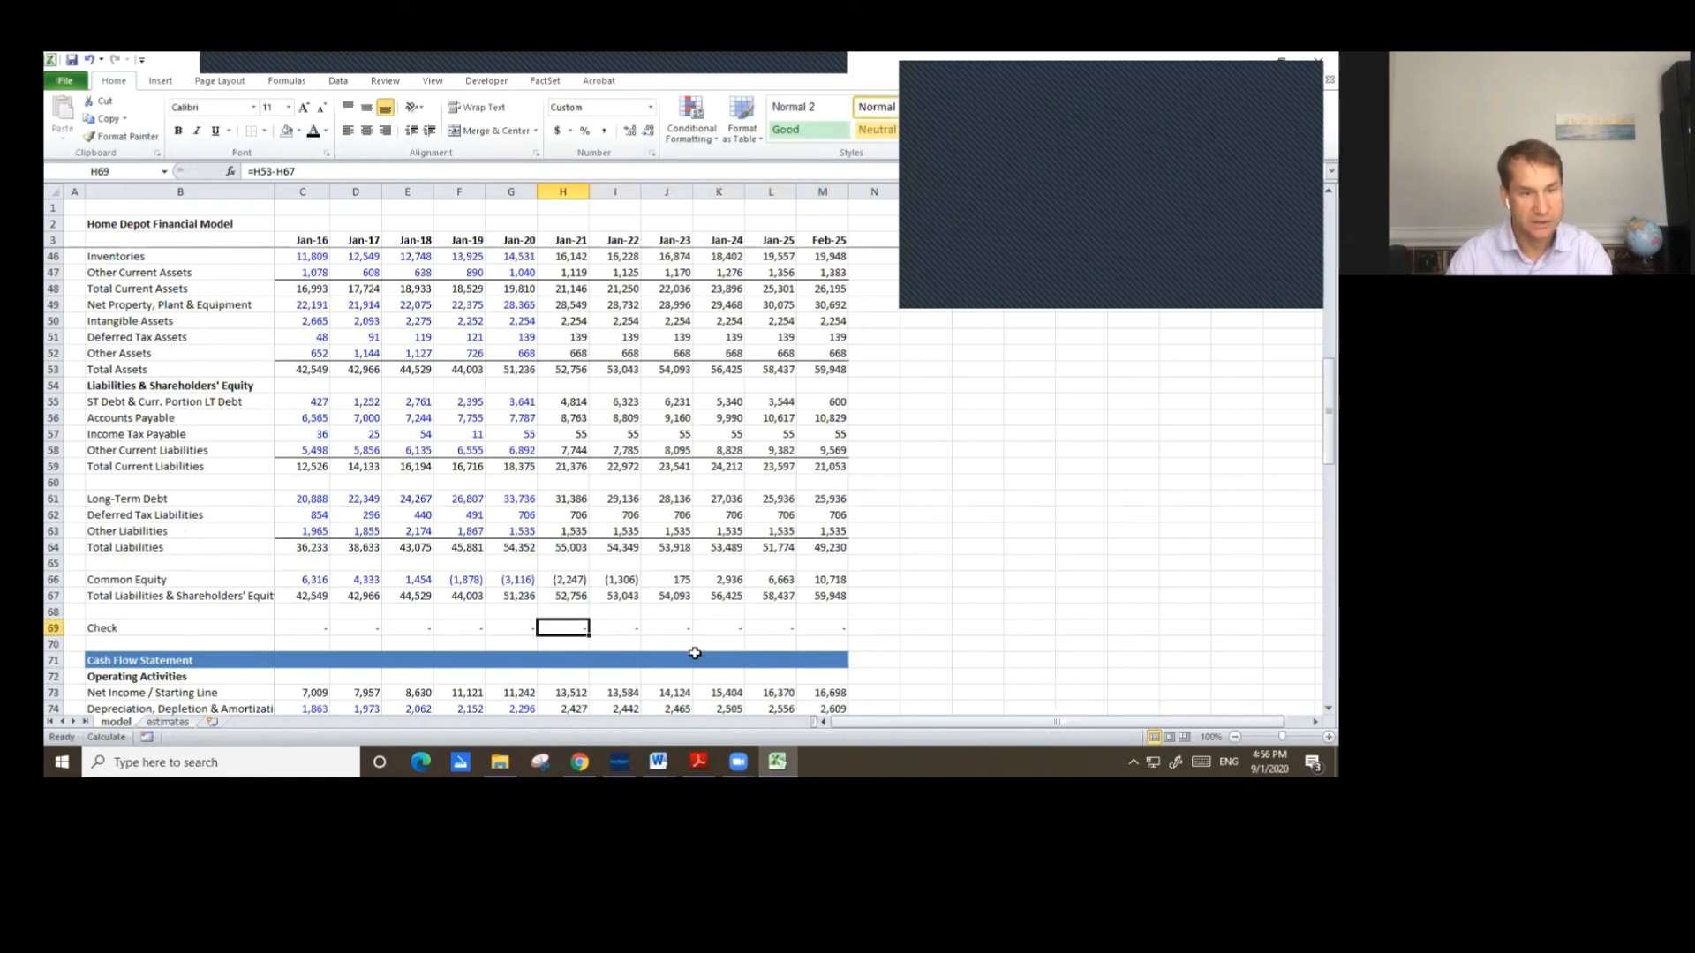
left_click(689, 626)
scroll(738, 627, "up", 9)
Link Jan-21 Interest Income to the debt schedule's interest income with =H135.
left_click(553, 499)
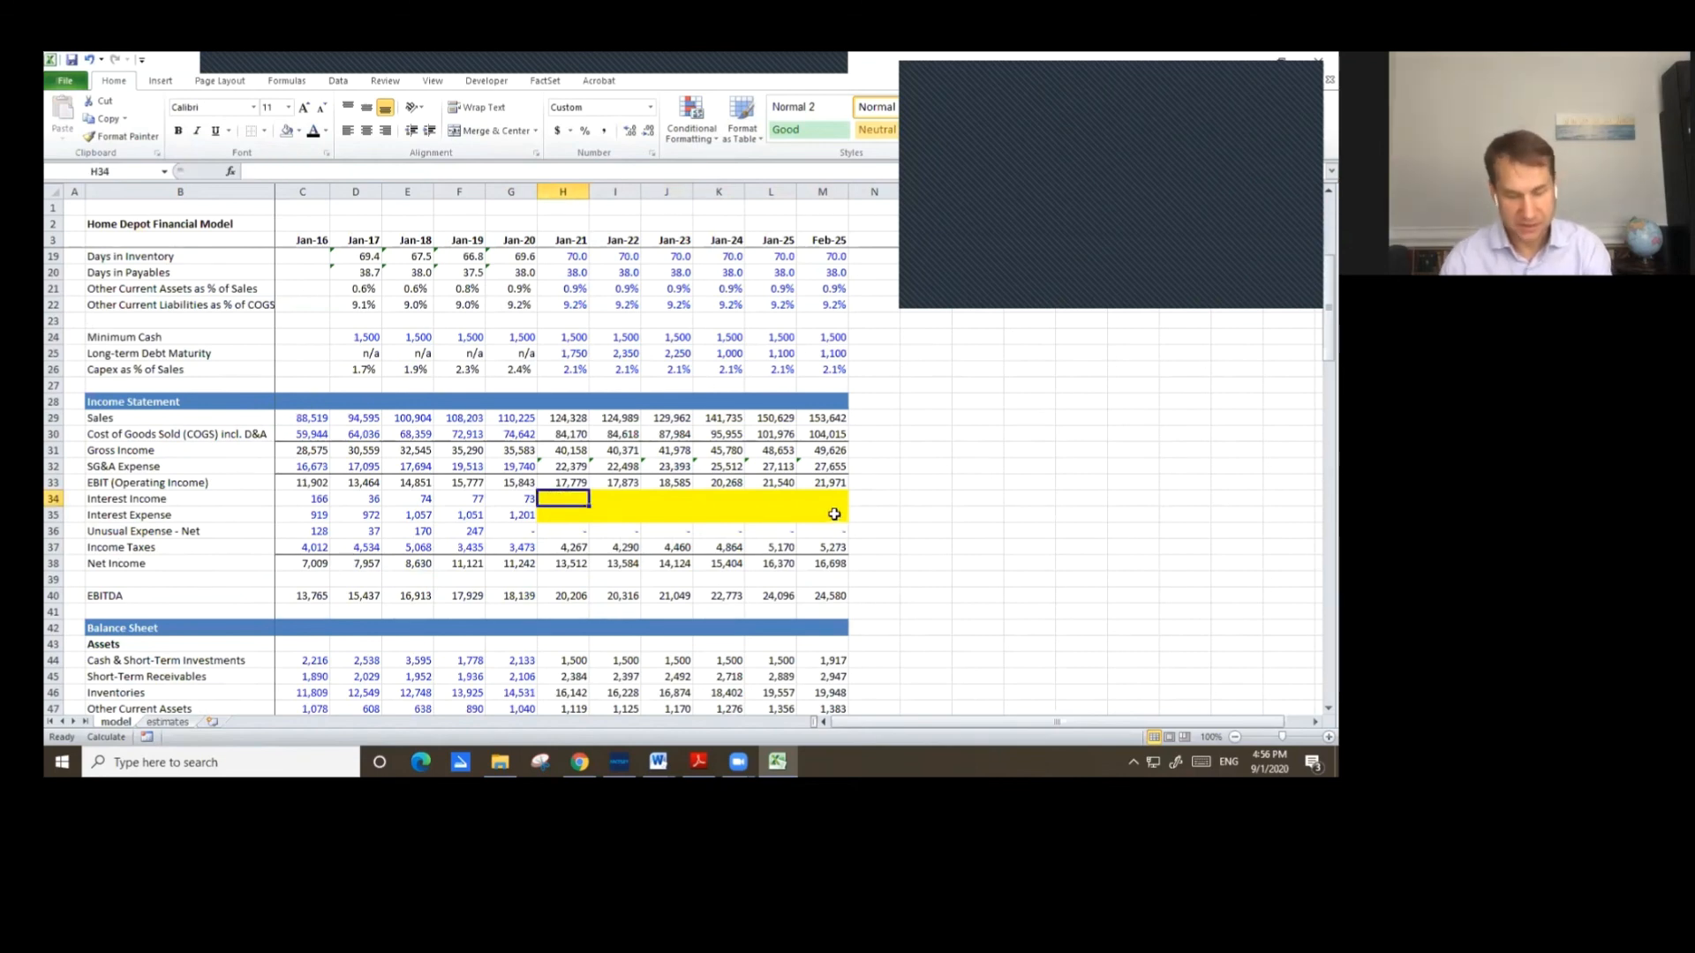
type("=")
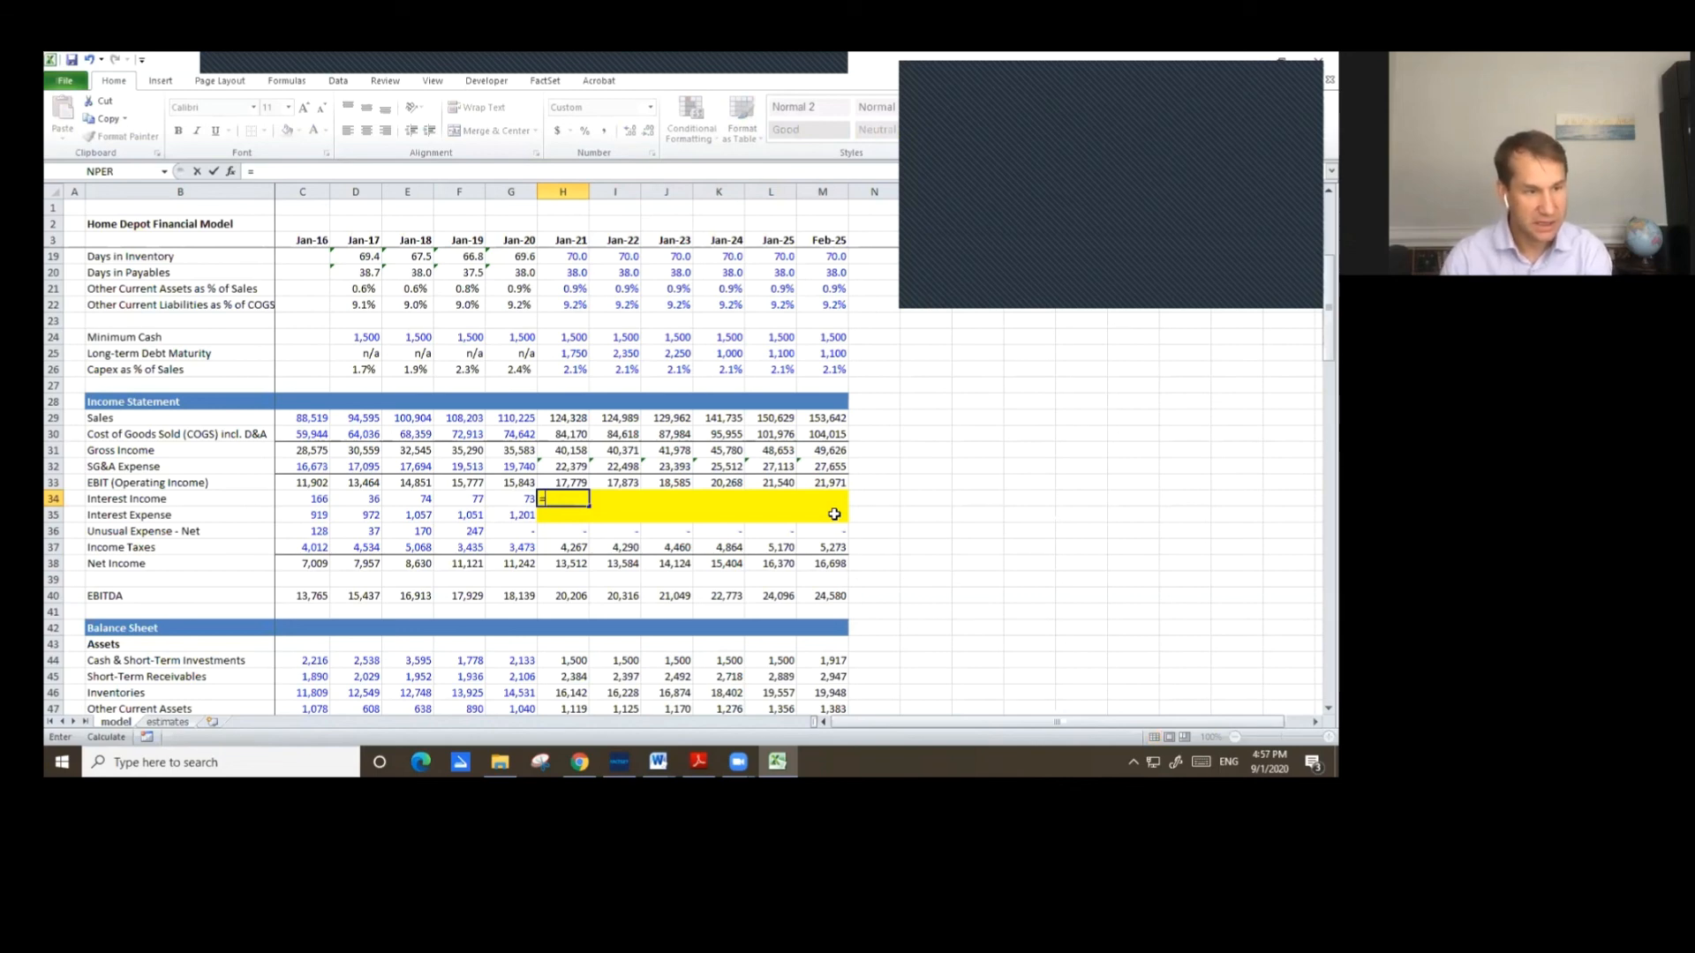
key("Page_Down")
key("Page_Down")
key("Page_Down")
key("Down")
key("Down")
key("Down")
key("Down")
key("Down")
key("Down")
key("Down")
key("Down")
key("Down")
key("Down")
key("Down")
key("Down")
key("Down")
key("Down")
key("Down")
key("Down")
key("Down")
key("Down")
key("Down")
key("Down")
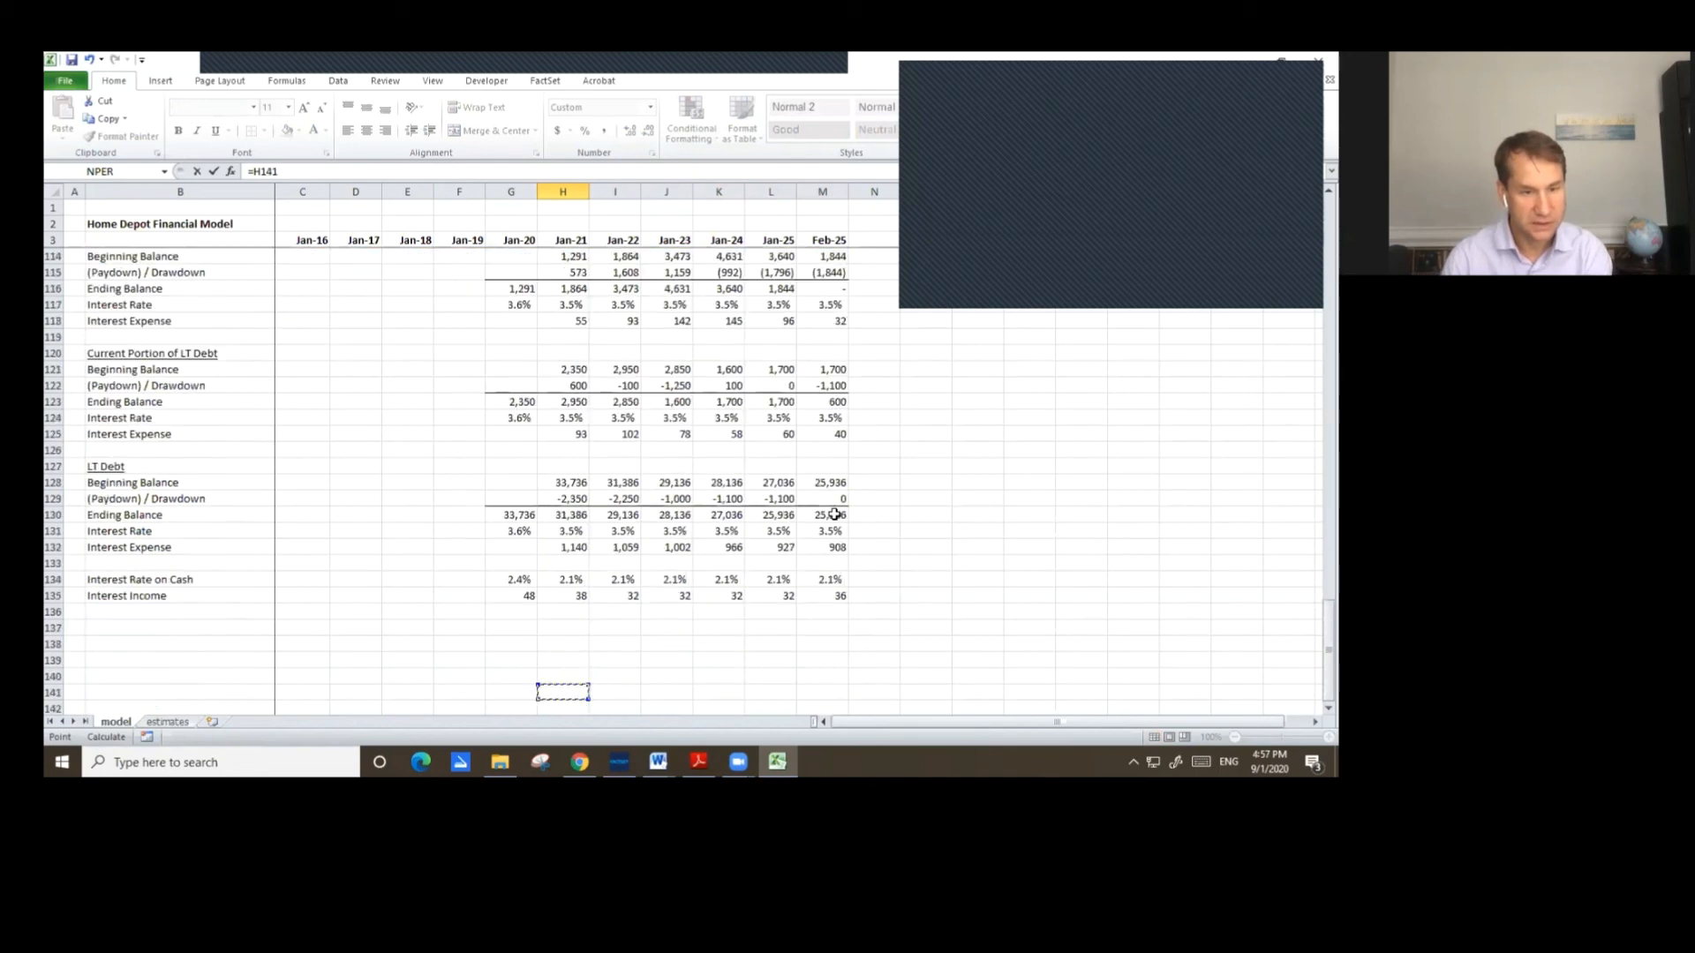
key("Down")
key("Down")
key("Down")
key("Up")
key("Up")
key("Up")
key("Up")
key("Up")
key("Up")
key("Up")
key("Up")
key("Up")
key("Escape")
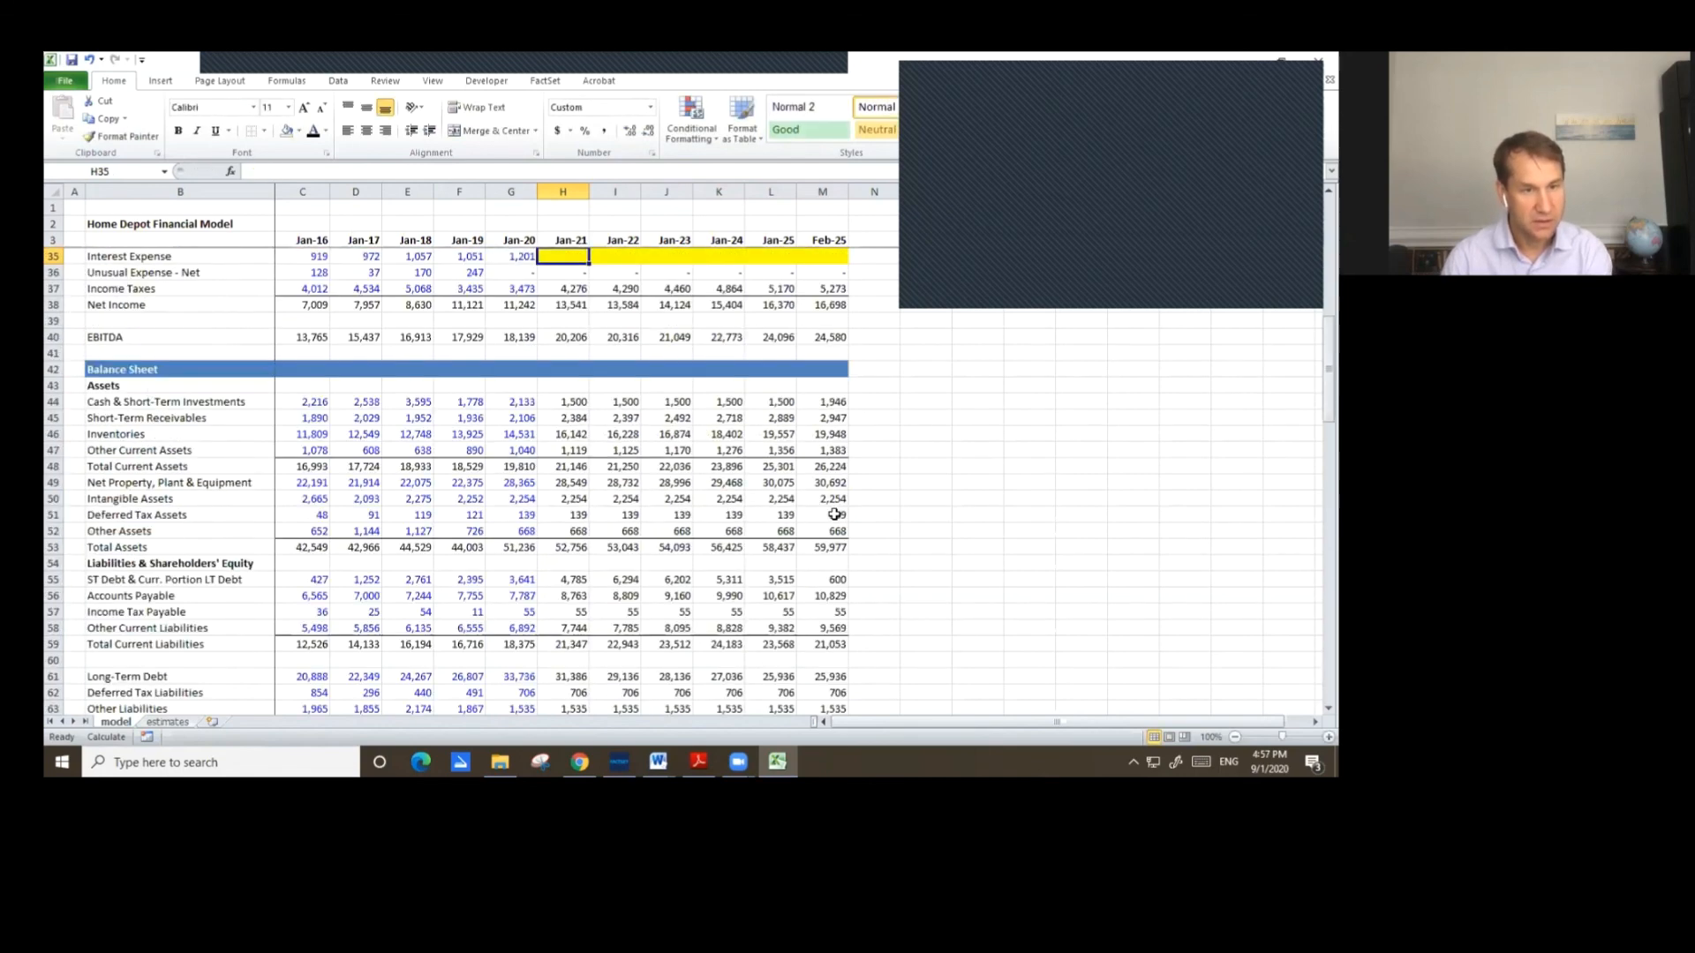
Set Jan-21 Interest Expense to =H118+H125+H132, summing revolver, current LT debt and LT debt interest expense.
key("Up")
key("Up")
key("Up")
key("Up")
key("Up")
key("Up")
key("Up")
key("Up")
key("Up")
key("Down")
key("Down")
key("Down")
key("Down")
key("Down")
key("Down")
key("Down")
key("Down")
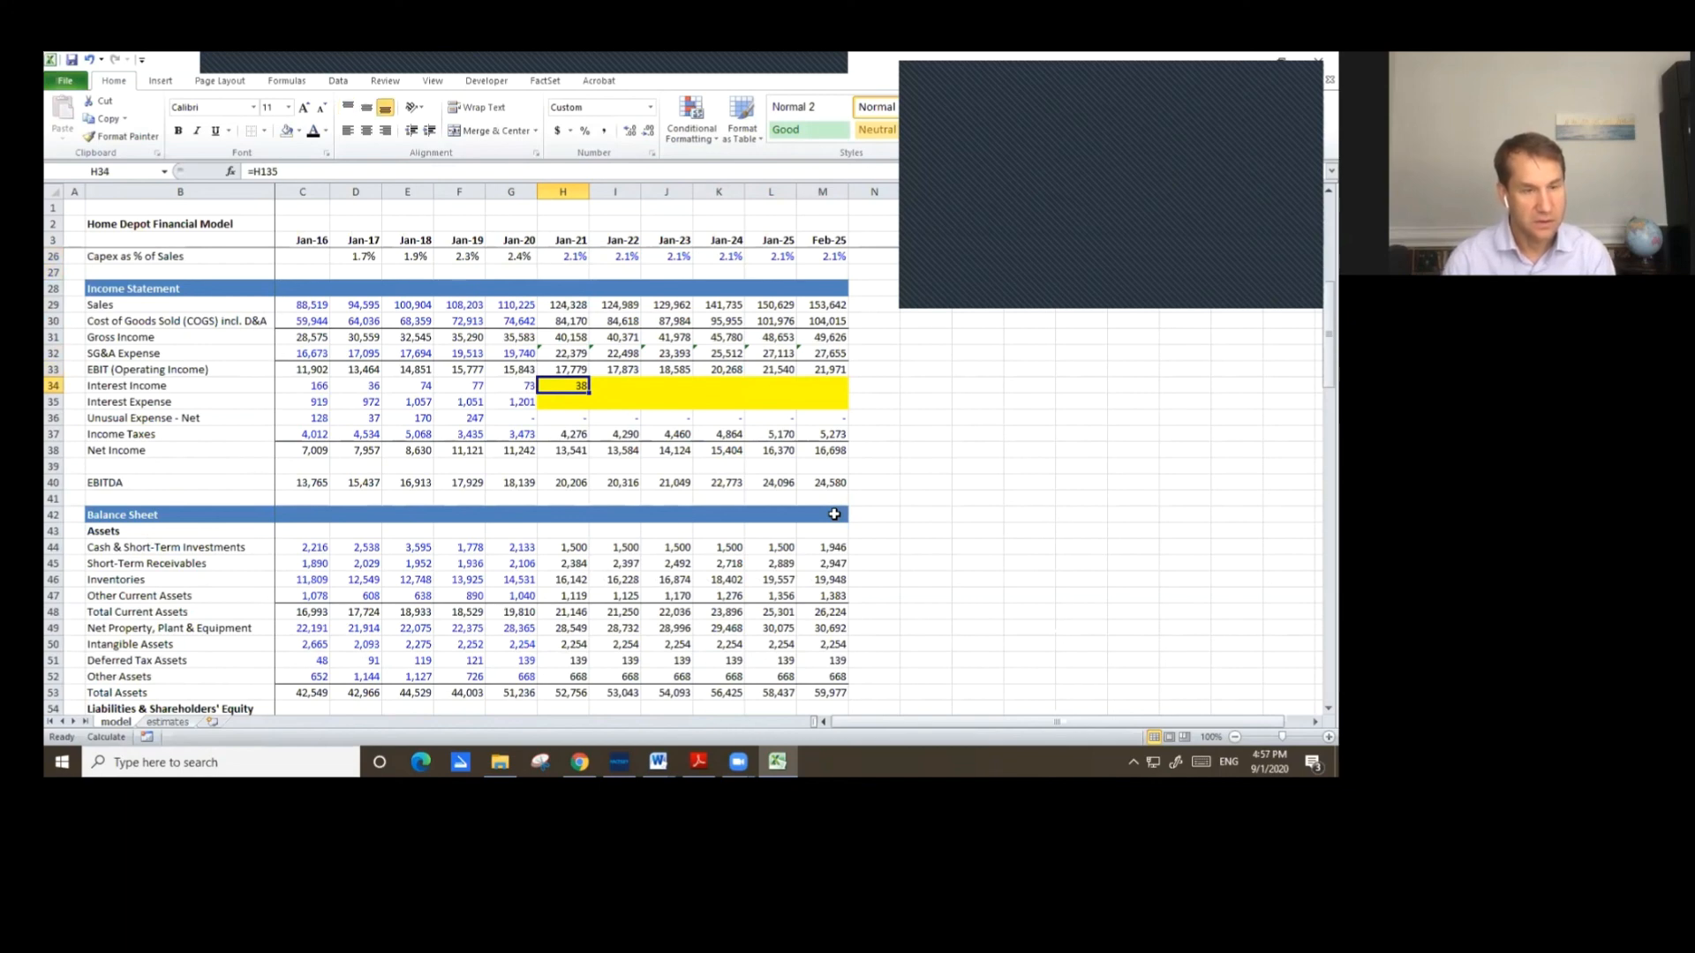
key("Down")
type("=")
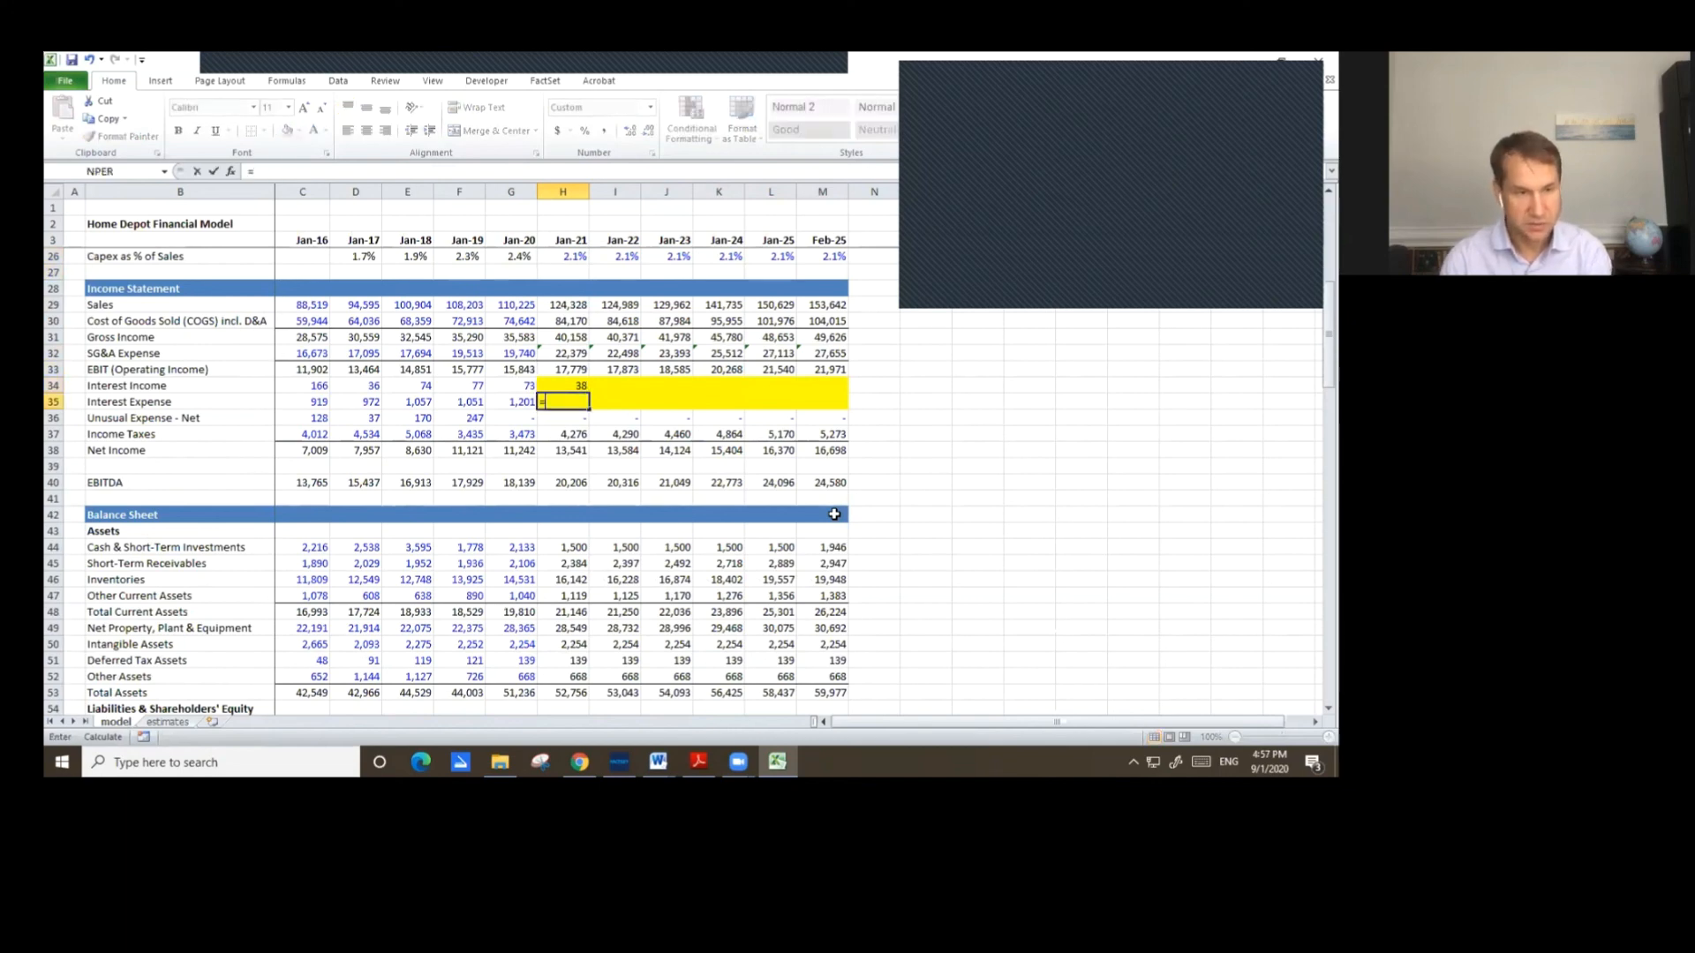
key("Down")
key("Down")
key("Down")
key("Down")
key("Down")
key("Down")
key("Down")
key("Down")
key("Down")
key("Down")
key("Down")
key("Down")
key("Down")
key("Down")
key("Down")
key("Down")
key("Down")
key("Down")
key("Down")
key("Down")
key("Page_Down")
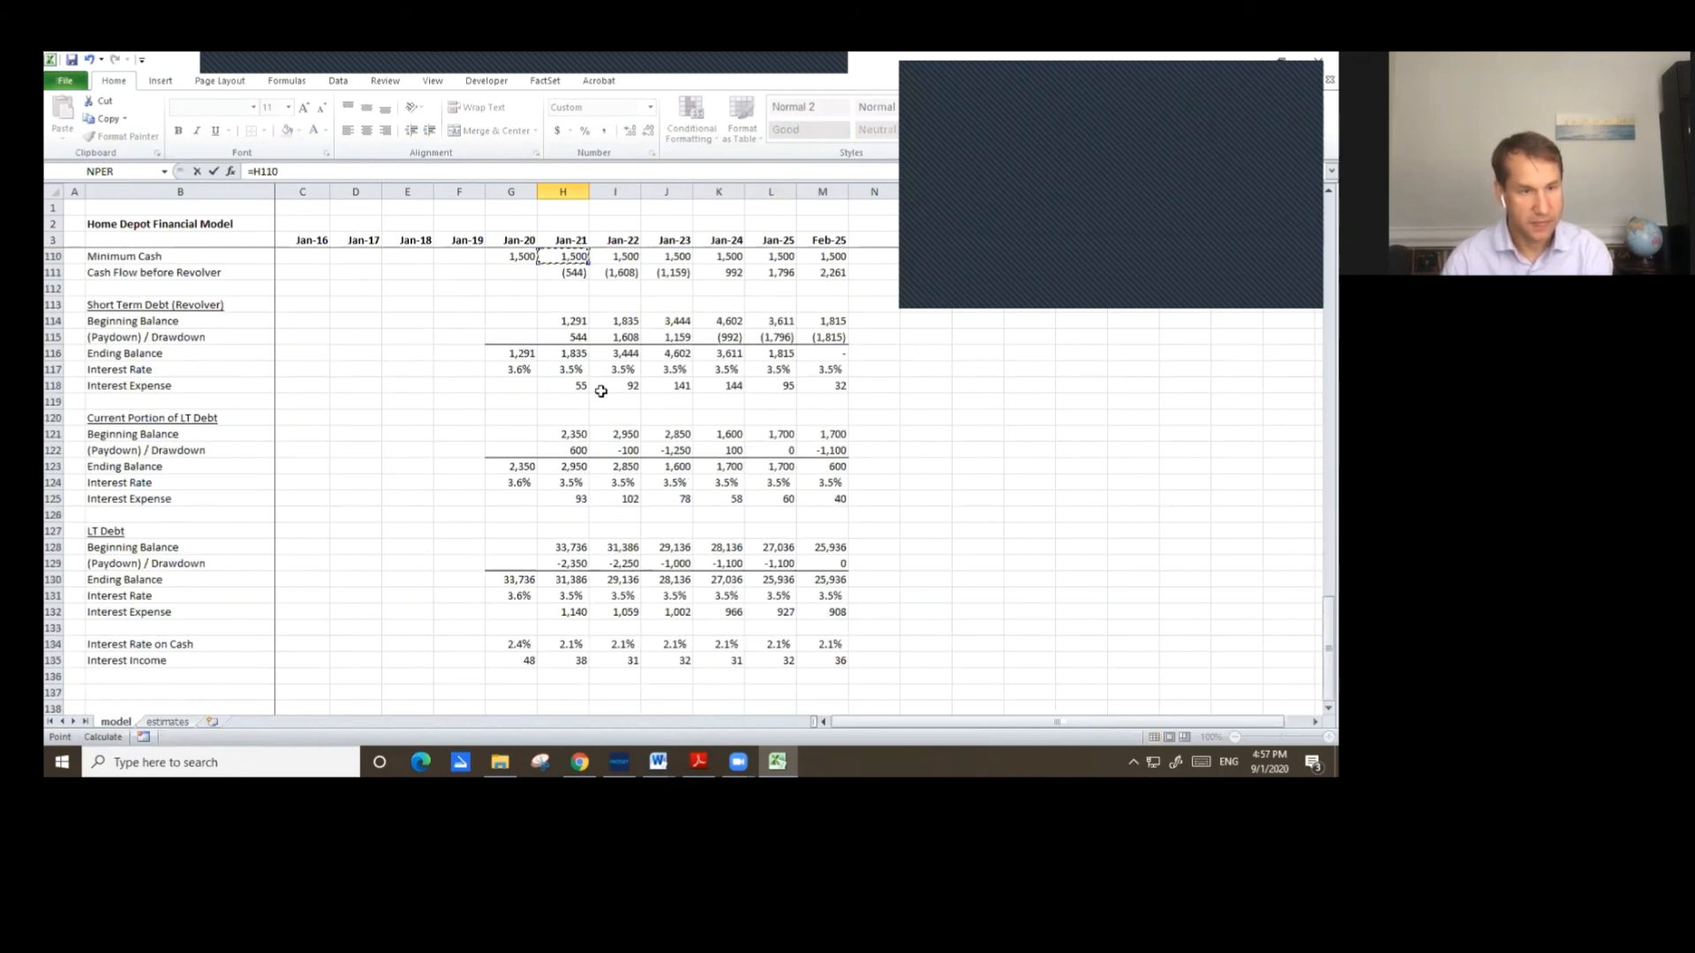
left_click(569, 384)
type("+")
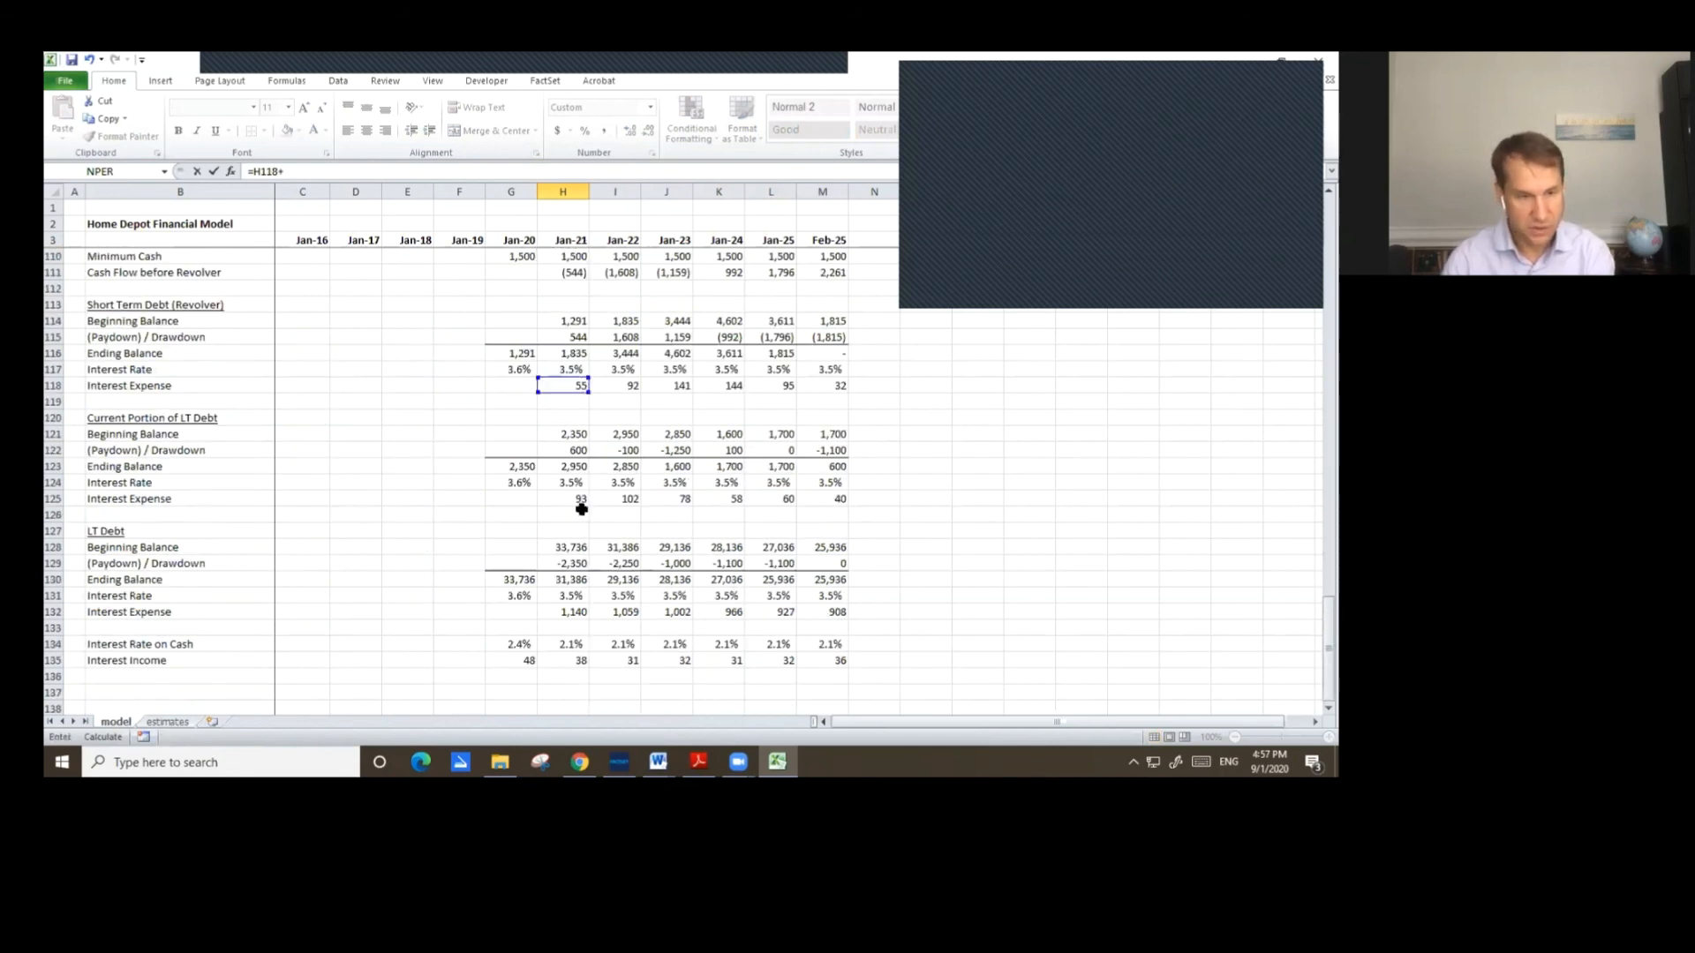
left_click(576, 499)
scroll(681, 526, "up", 2)
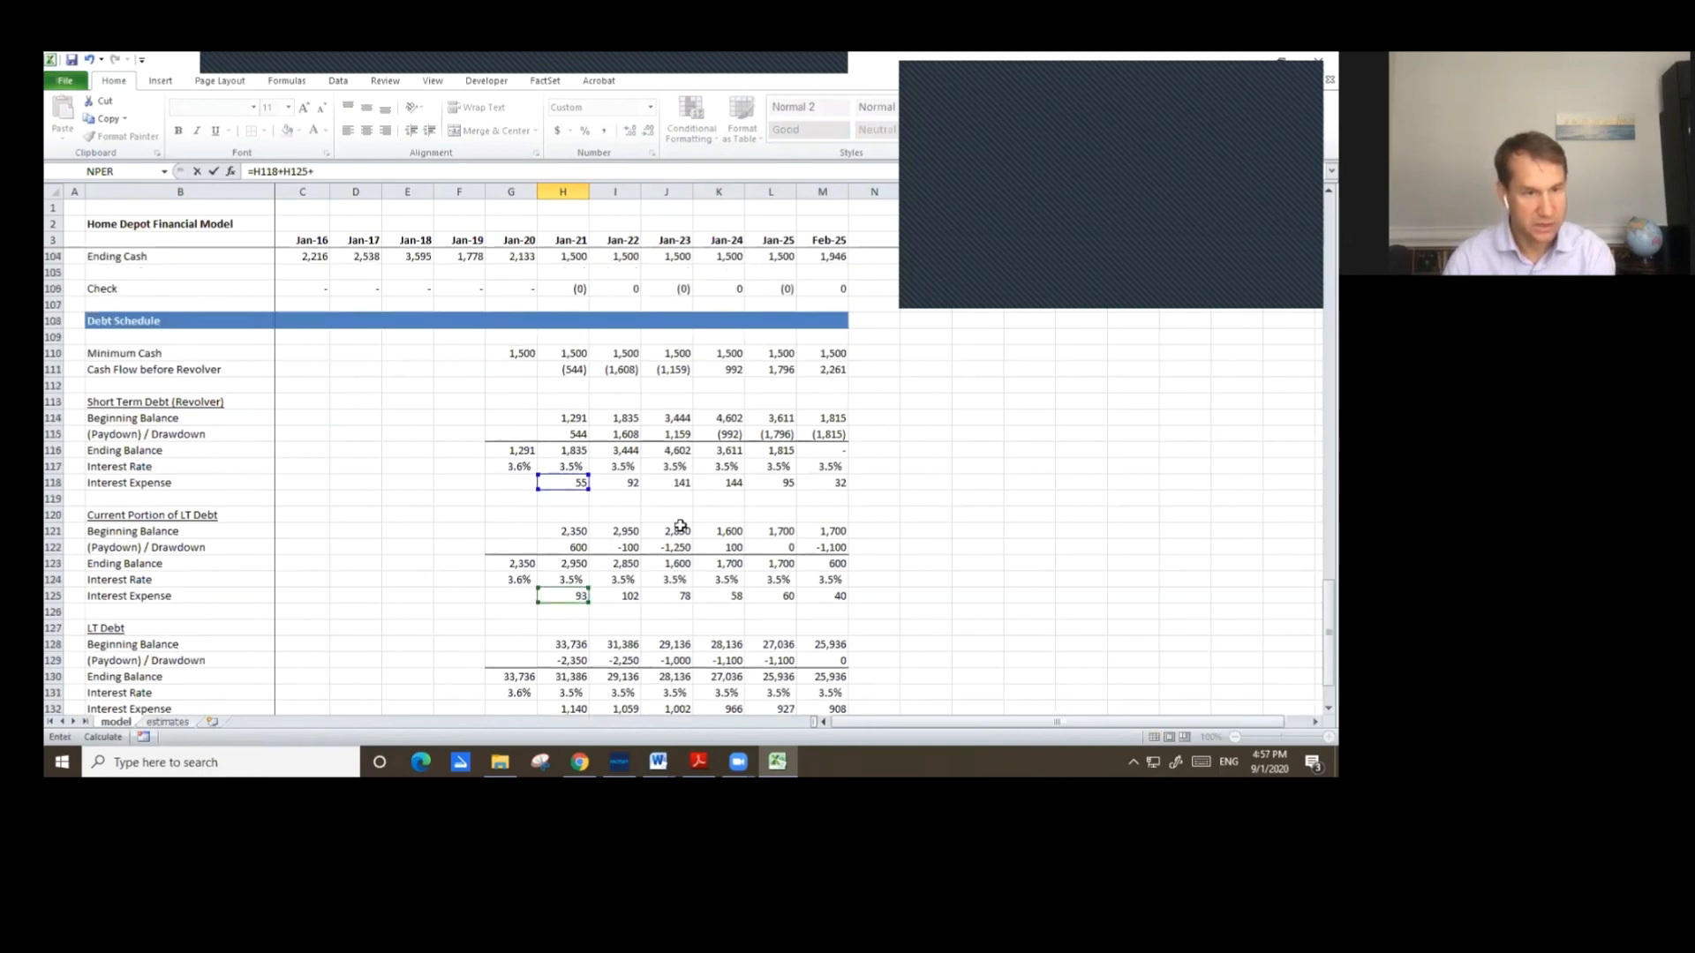
scroll(675, 529, "down", 2)
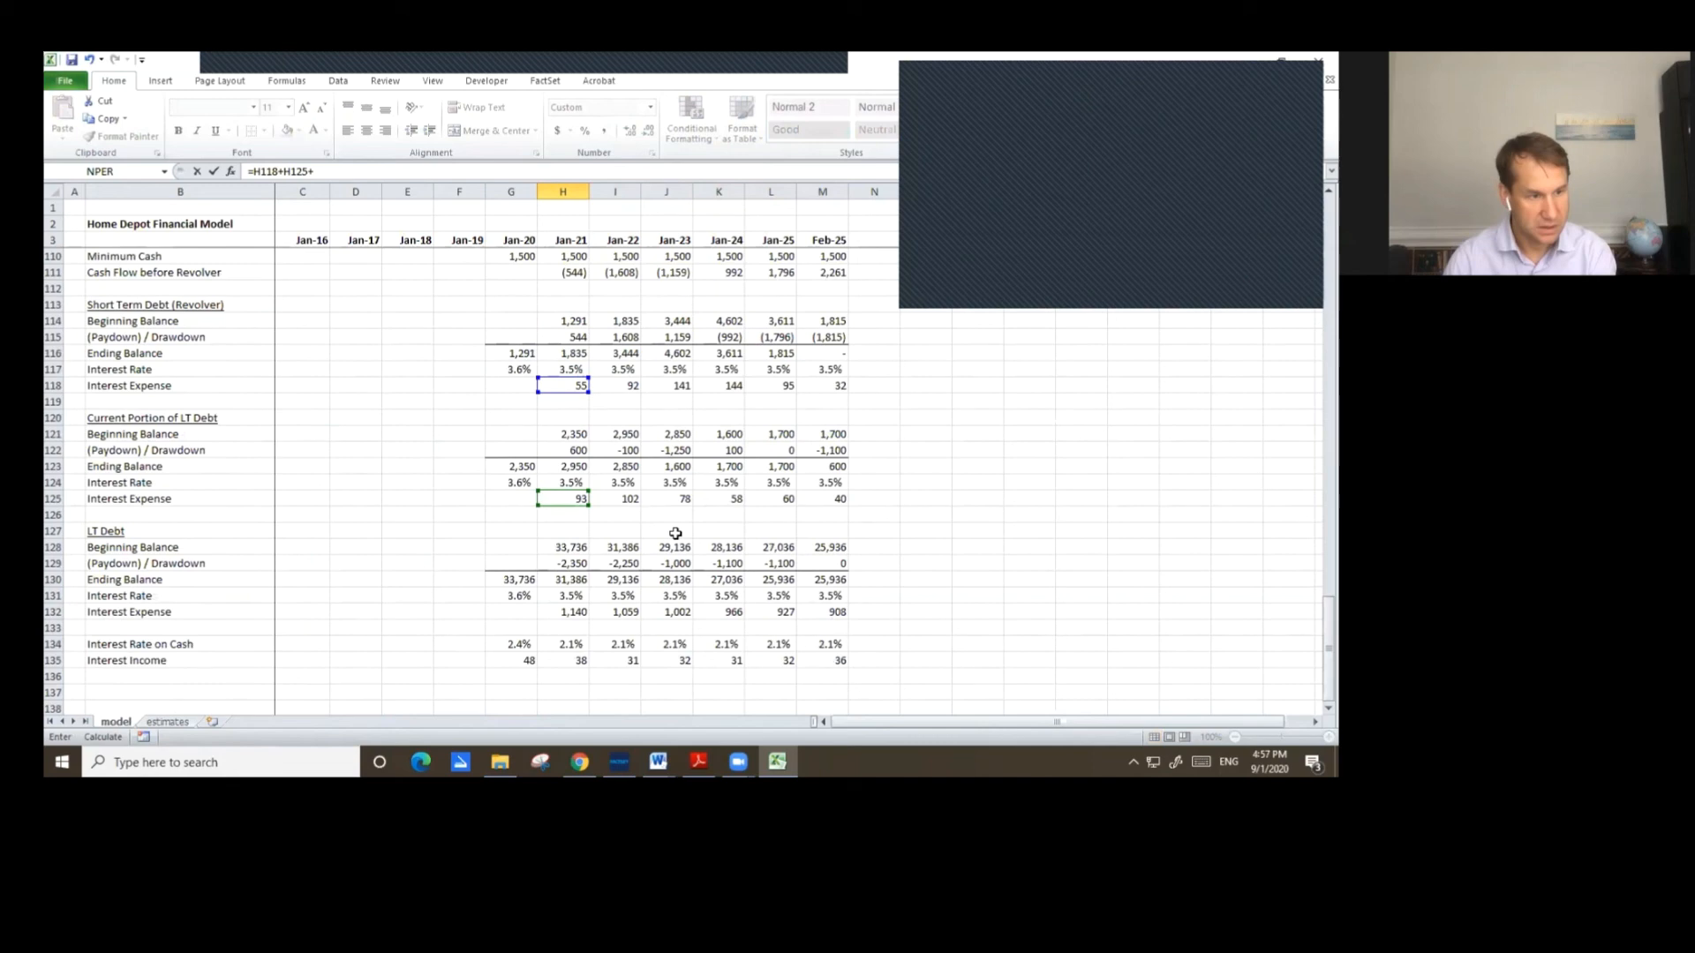
left_click(574, 611)
key("Return")
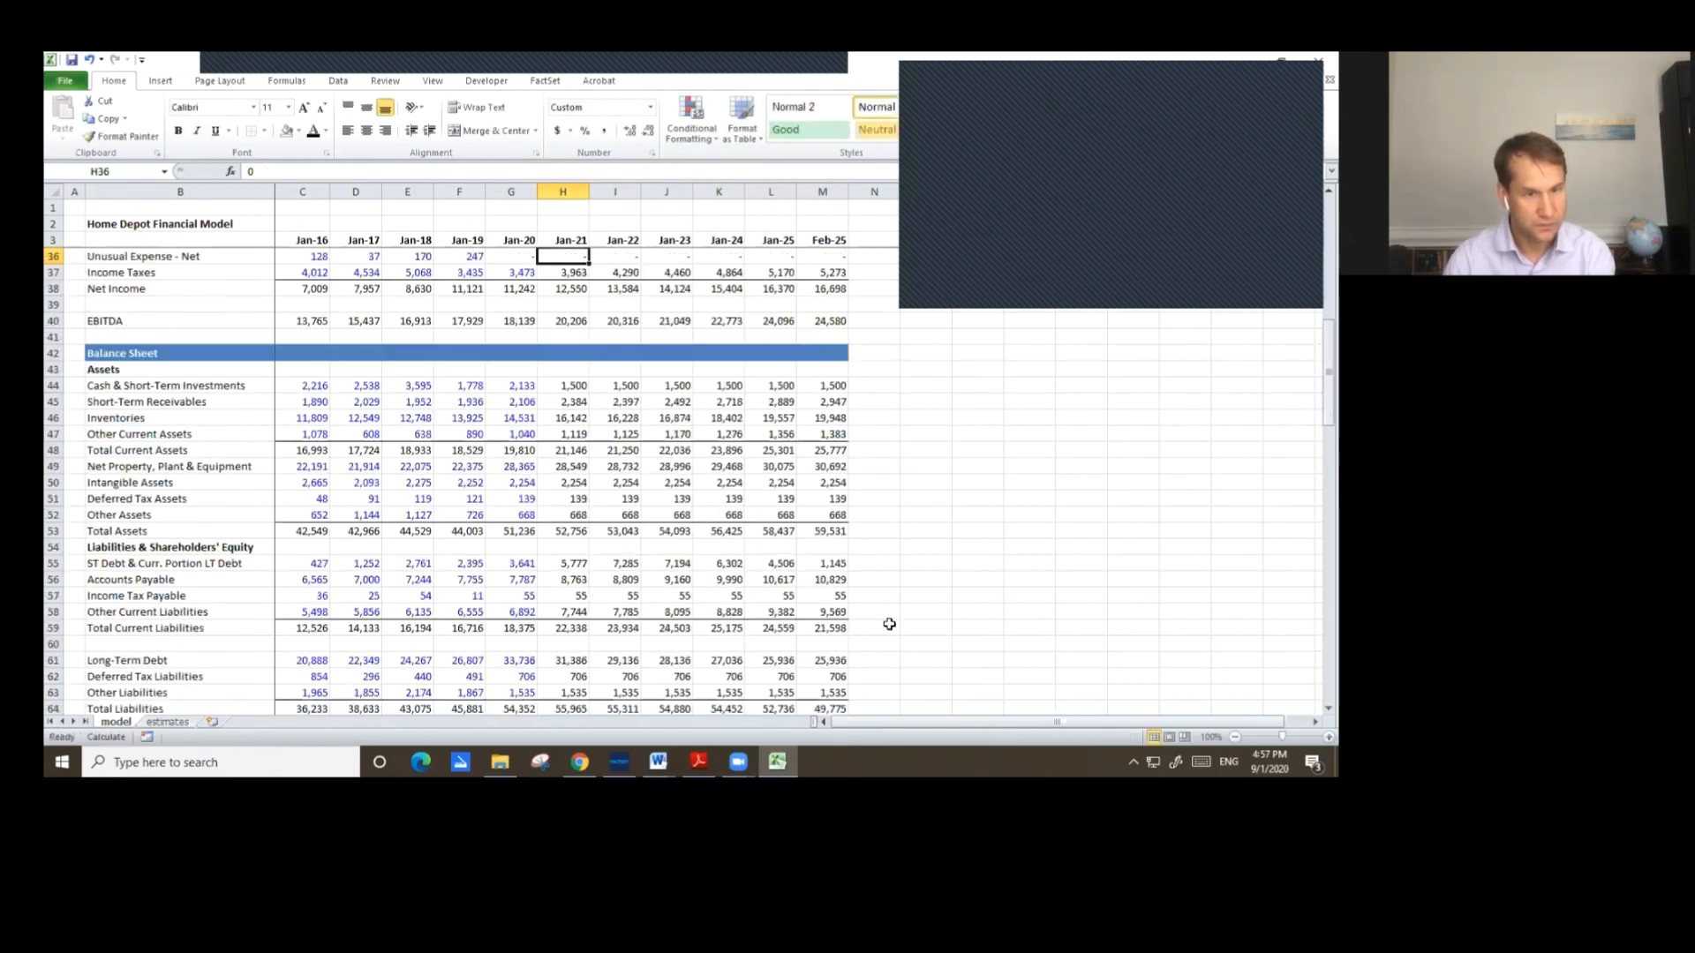
Paste the Jan-21 interest income and expense formulas across the forecast years, then undo the paste.
key("Up")
key("Up")
key("shift+Down")
key("ctrl+c")
key("shift+Right")
key("shift+Right")
key("shift+Right")
key("shift+Right")
key("shift+Right")
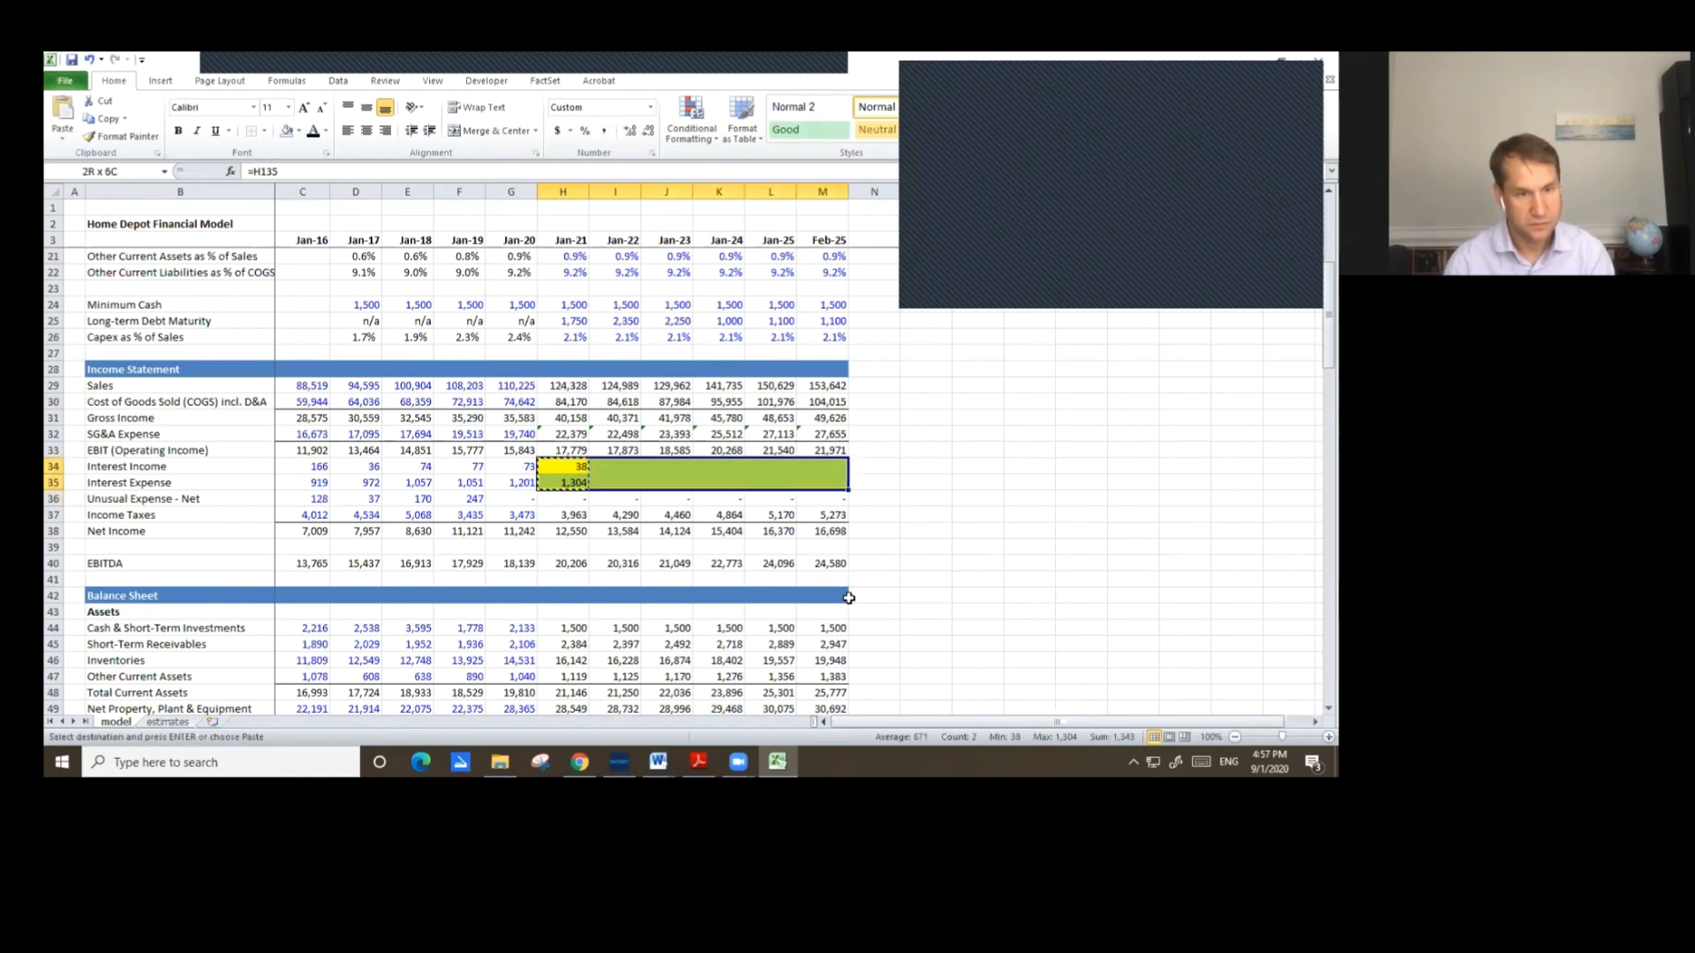
key("ctrl+v")
key("Down")
key("Down")
key("Down")
key("Down")
key("F2")
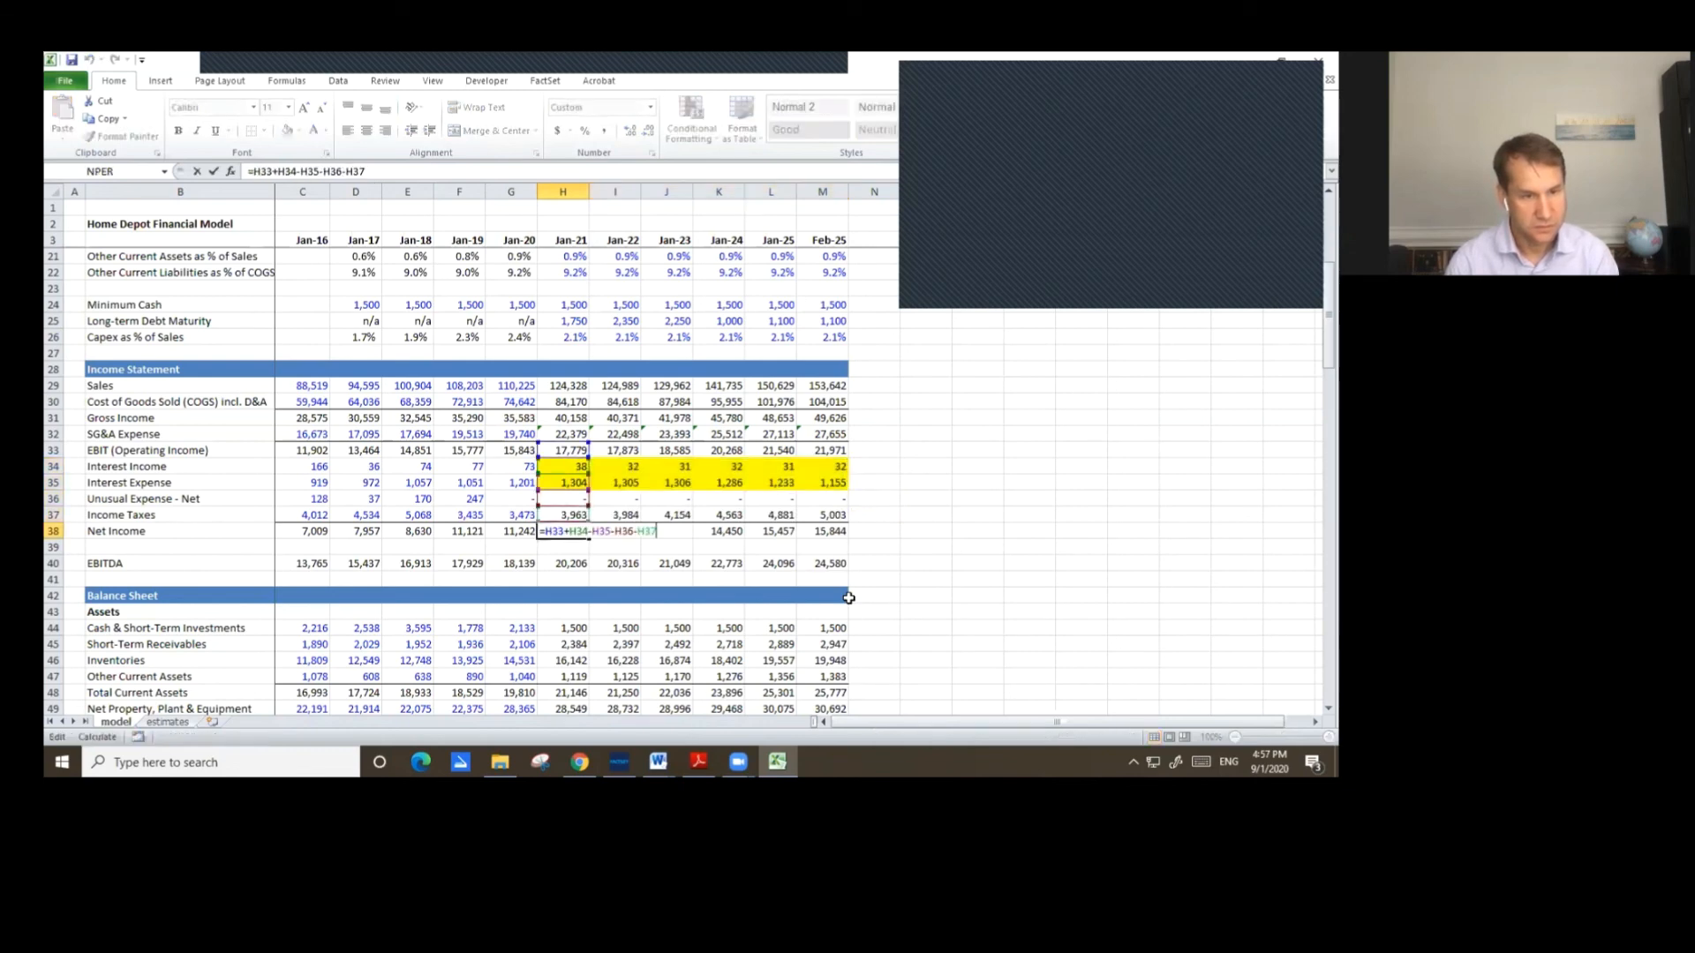
key("ctrl+Return")
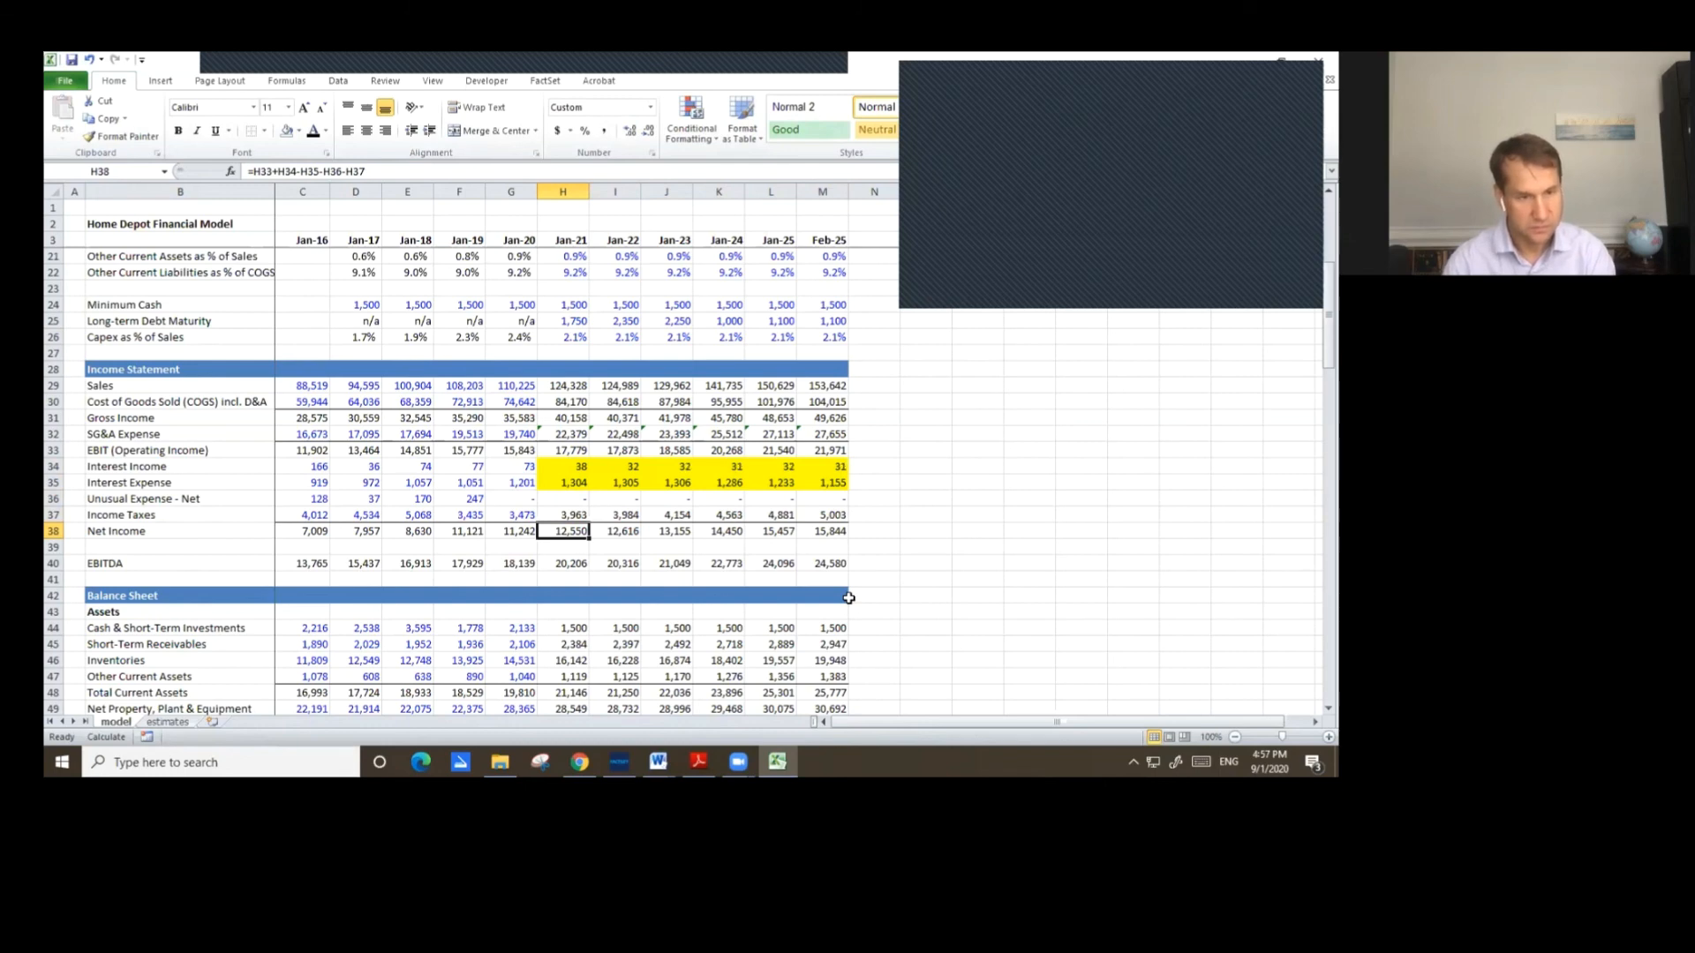
key("ctrl+z")
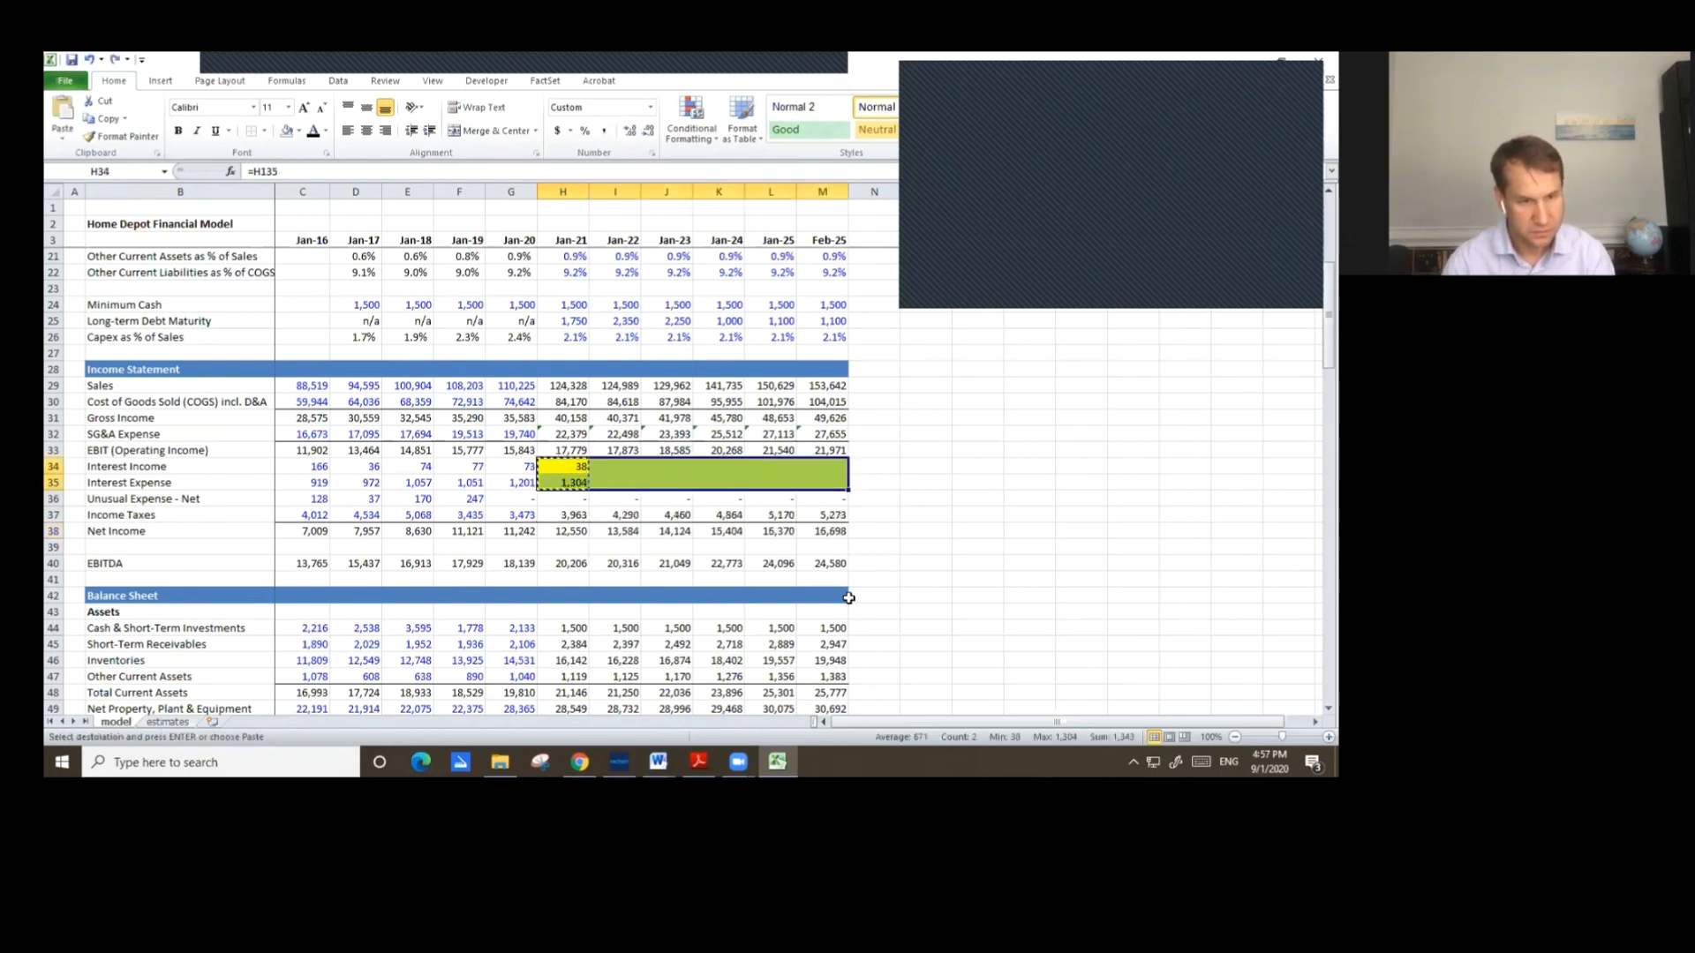
Copy the Jan-21 Interest Income and Interest Expense formulas across through Feb-25.
key("Down")
key("Down")
key("Up")
key("Up")
key("shift+Down")
key("ctrl+c")
key("Right")
key("ctrl+v")
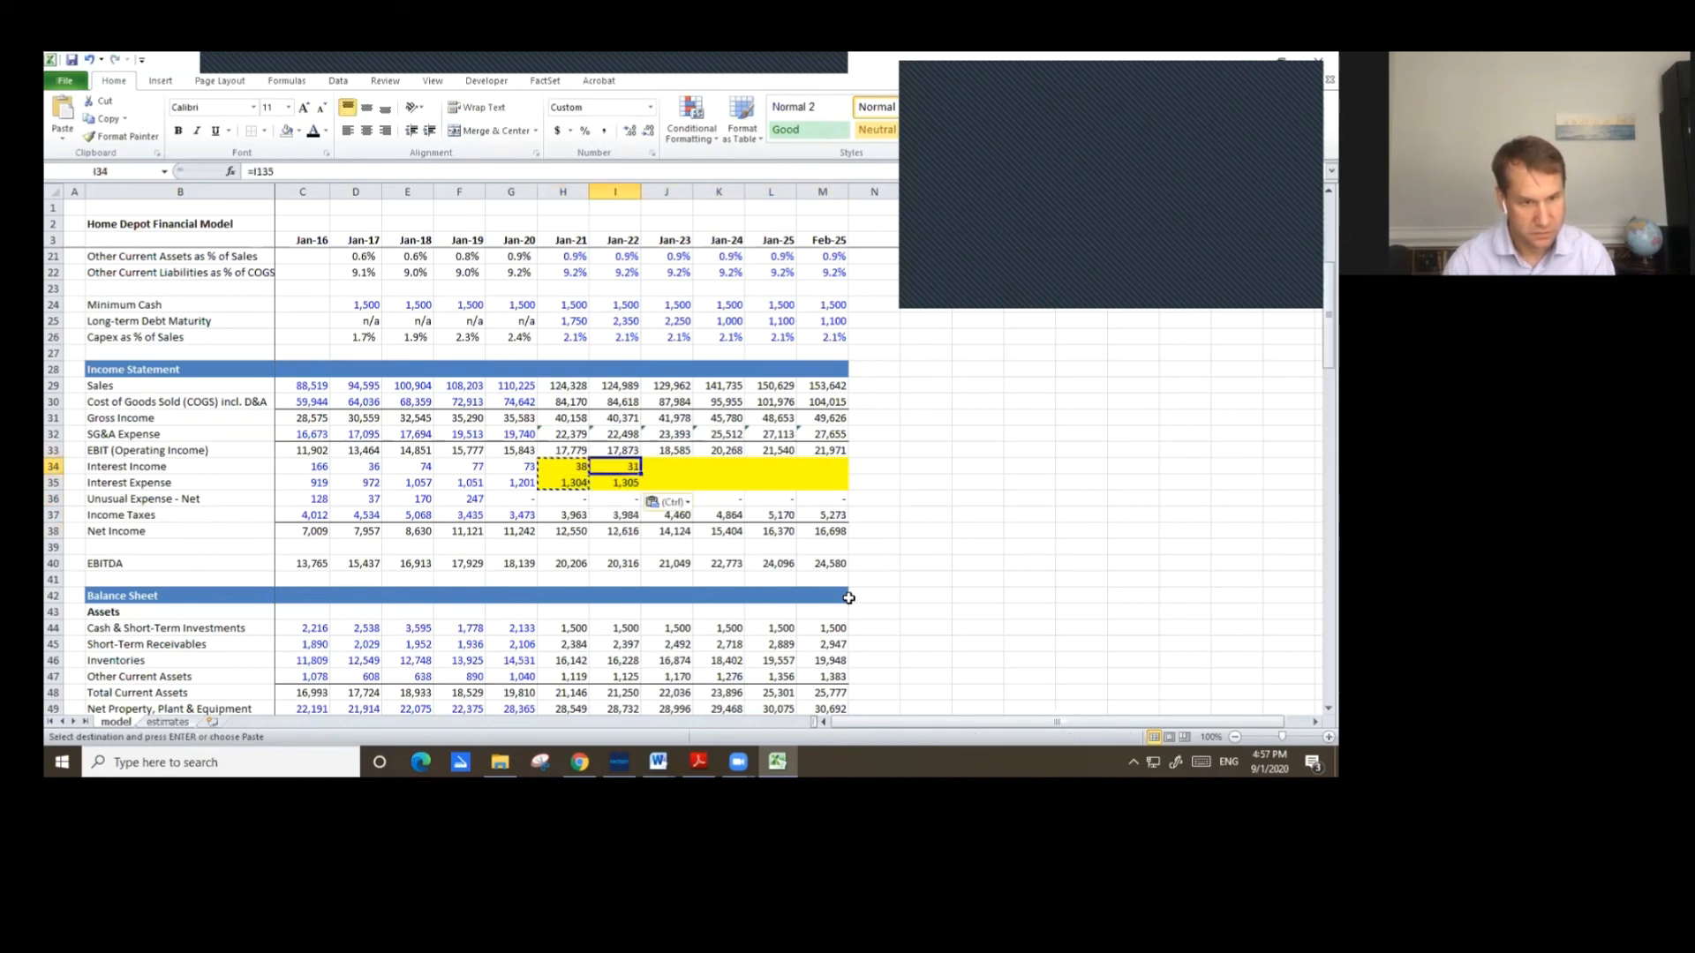
key("ctrl+c")
key("shift+Right")
key("shift+Right")
key("shift+Right")
key("shift+Right")
key("ctrl+v")
key("Left")
key("shift+Down")
key("shift+Right")
key("shift+Right")
key("shift+Right")
key("shift+Right")
key("shift+Right")
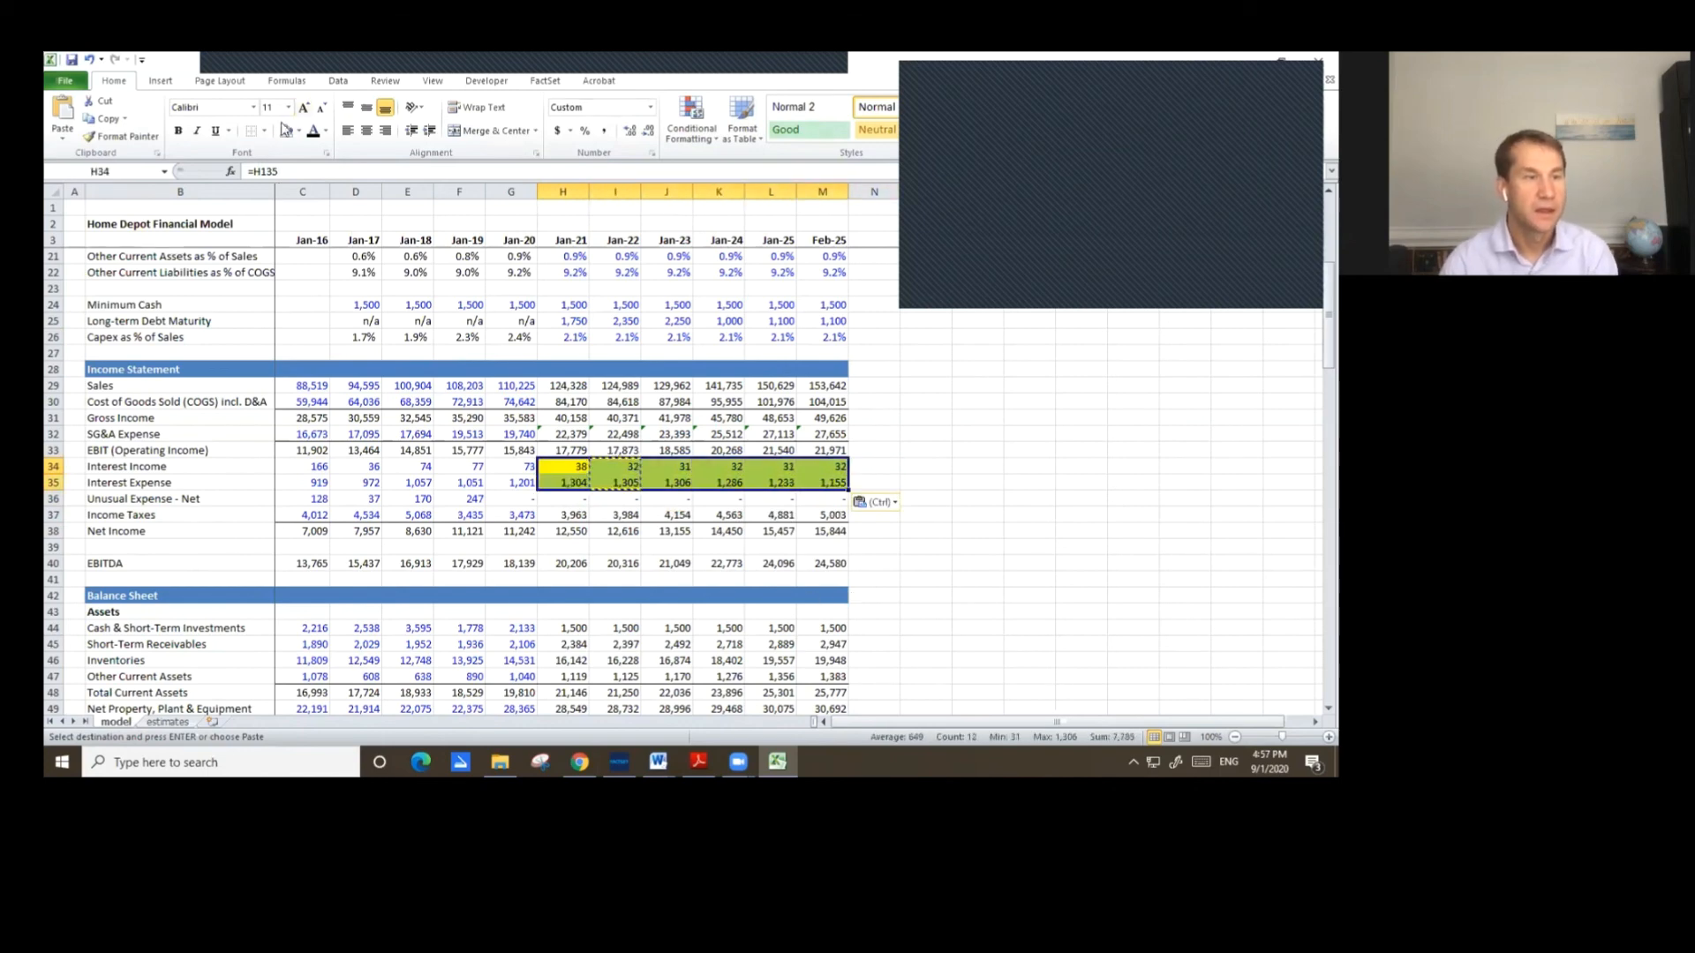
key("Return")
scroll(675, 408, "up", 6)
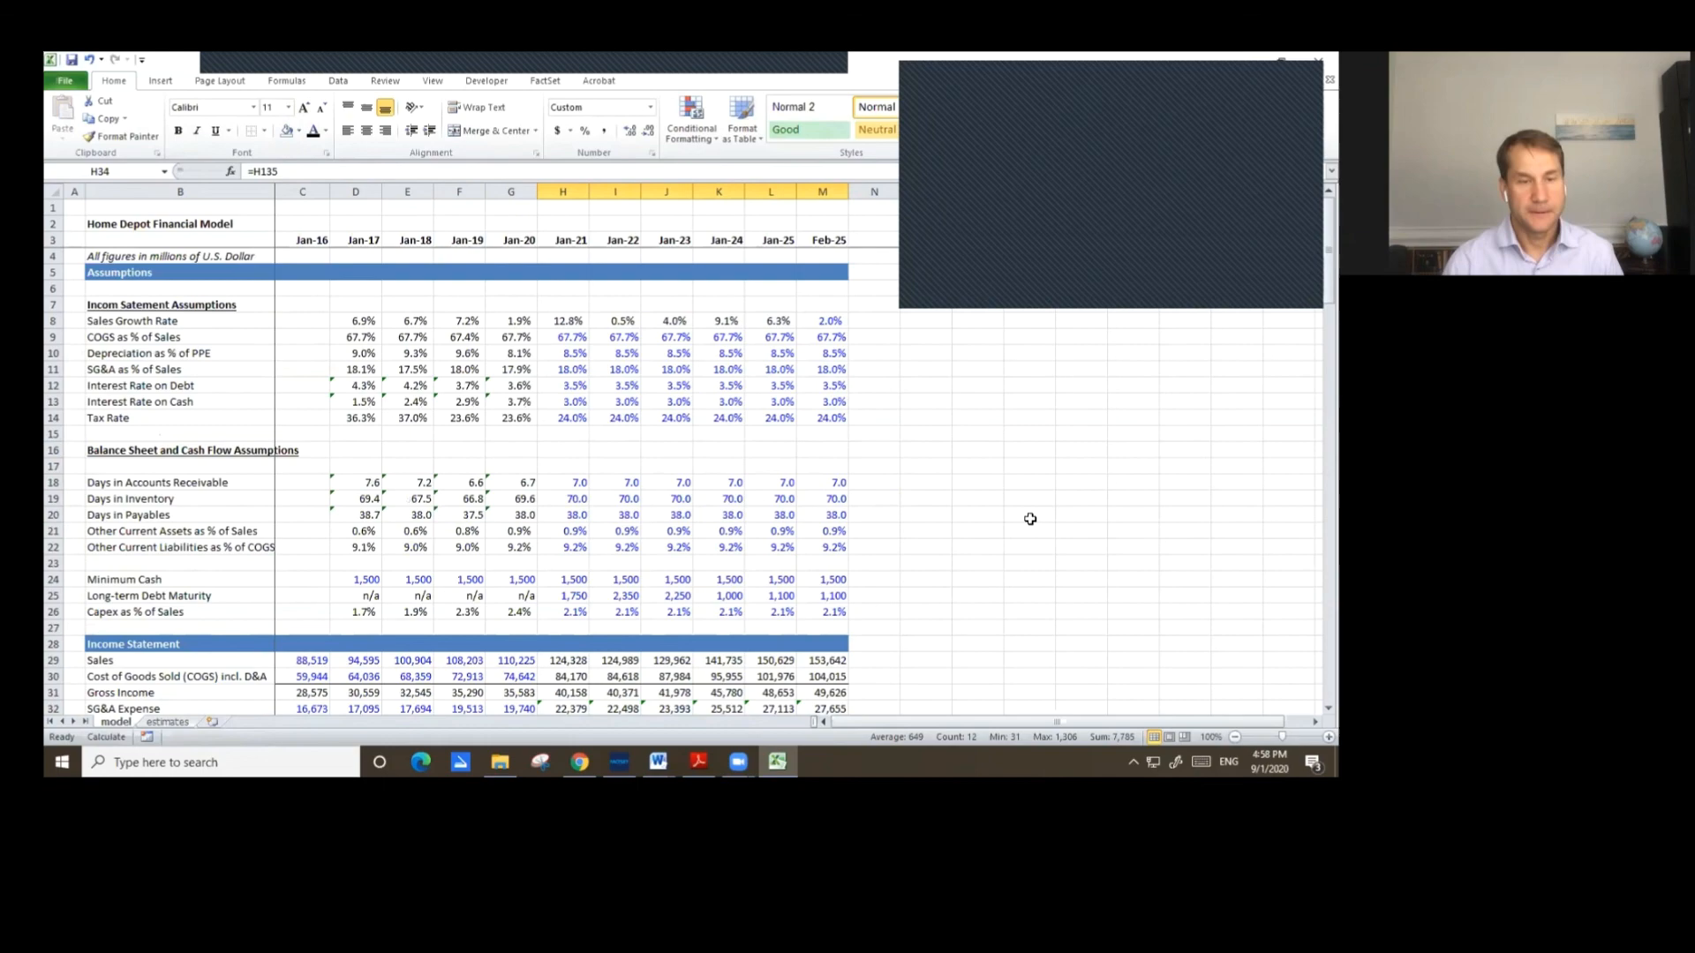
scroll(1030, 519, "down", 20)
scroll(1033, 515, "down", 19)
scroll(1099, 549, "up", 20)
scroll(1098, 536, "up", 3)
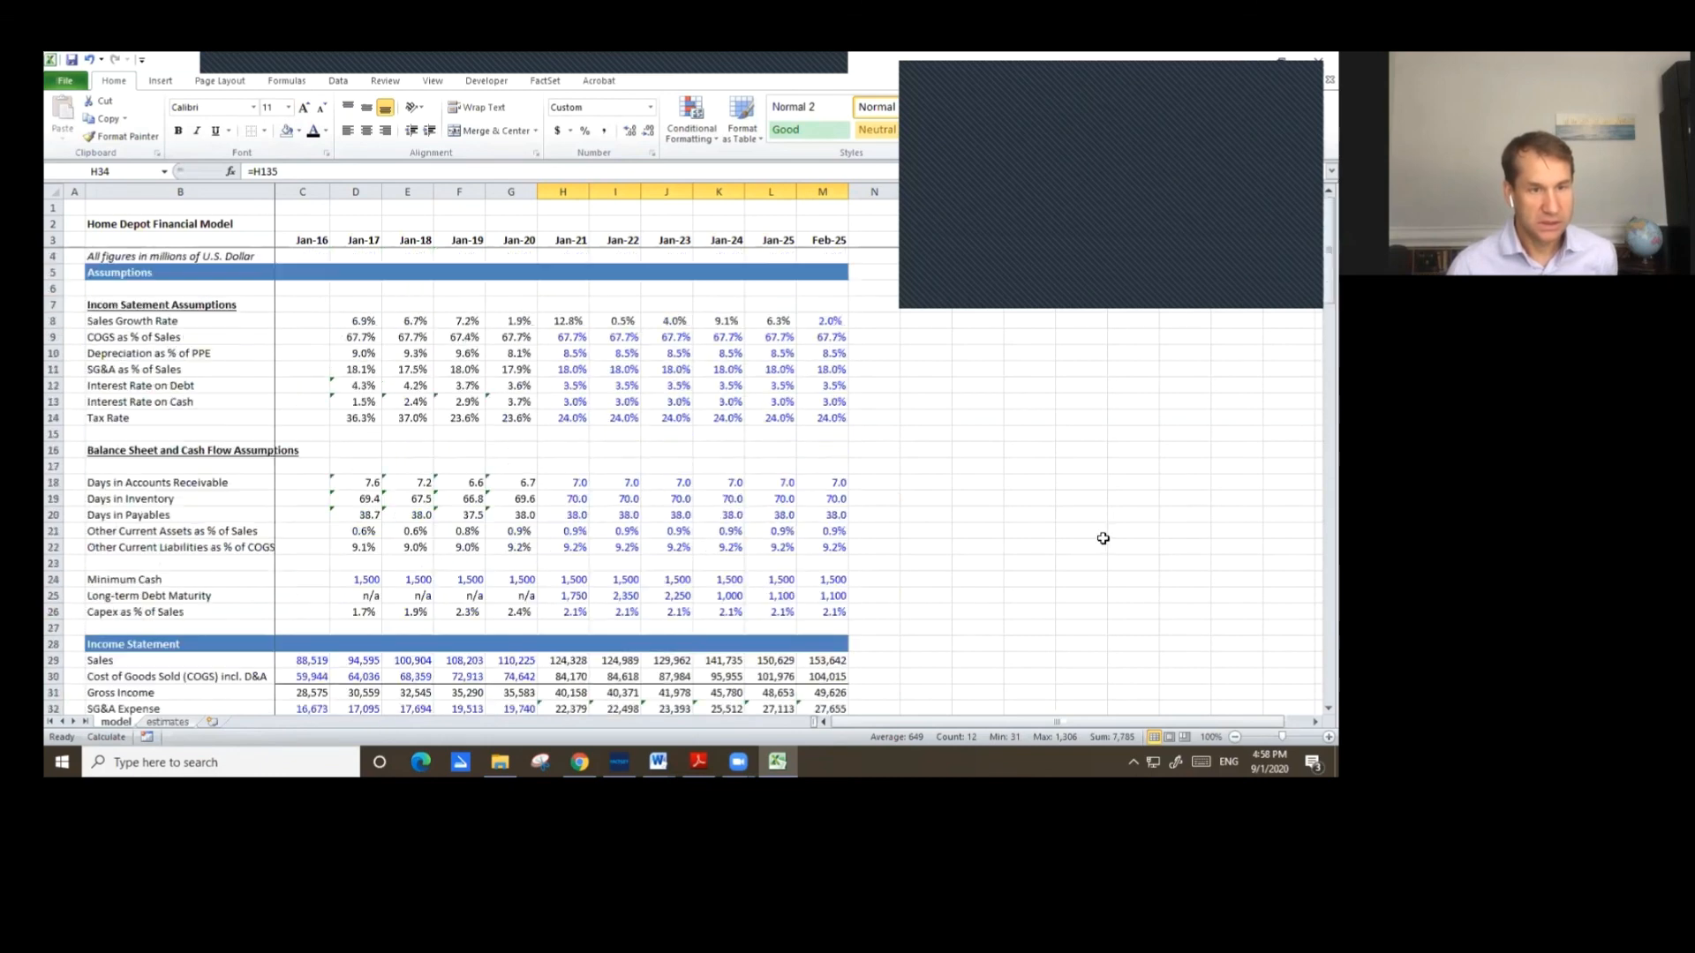